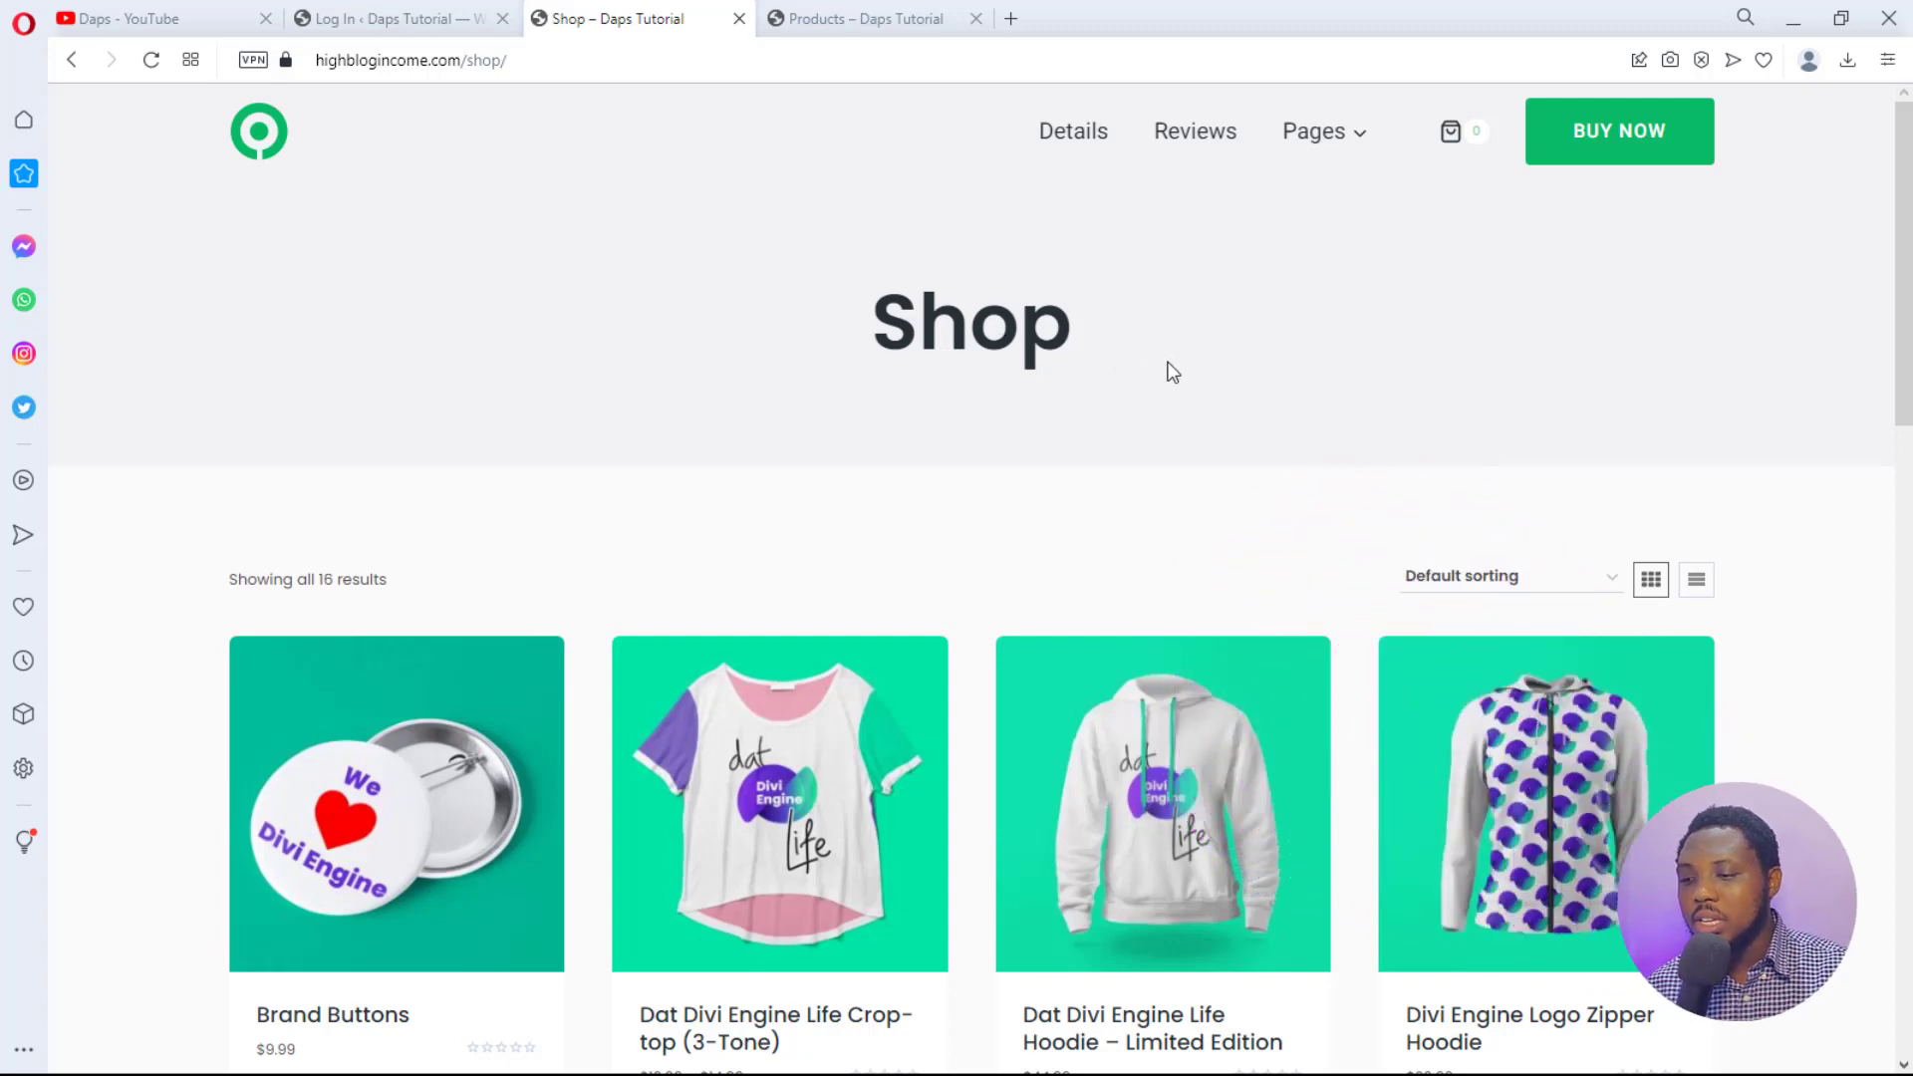
# Examine the product grid on the default Shop page.
pyautogui.scroll(-3, 1172, 371)
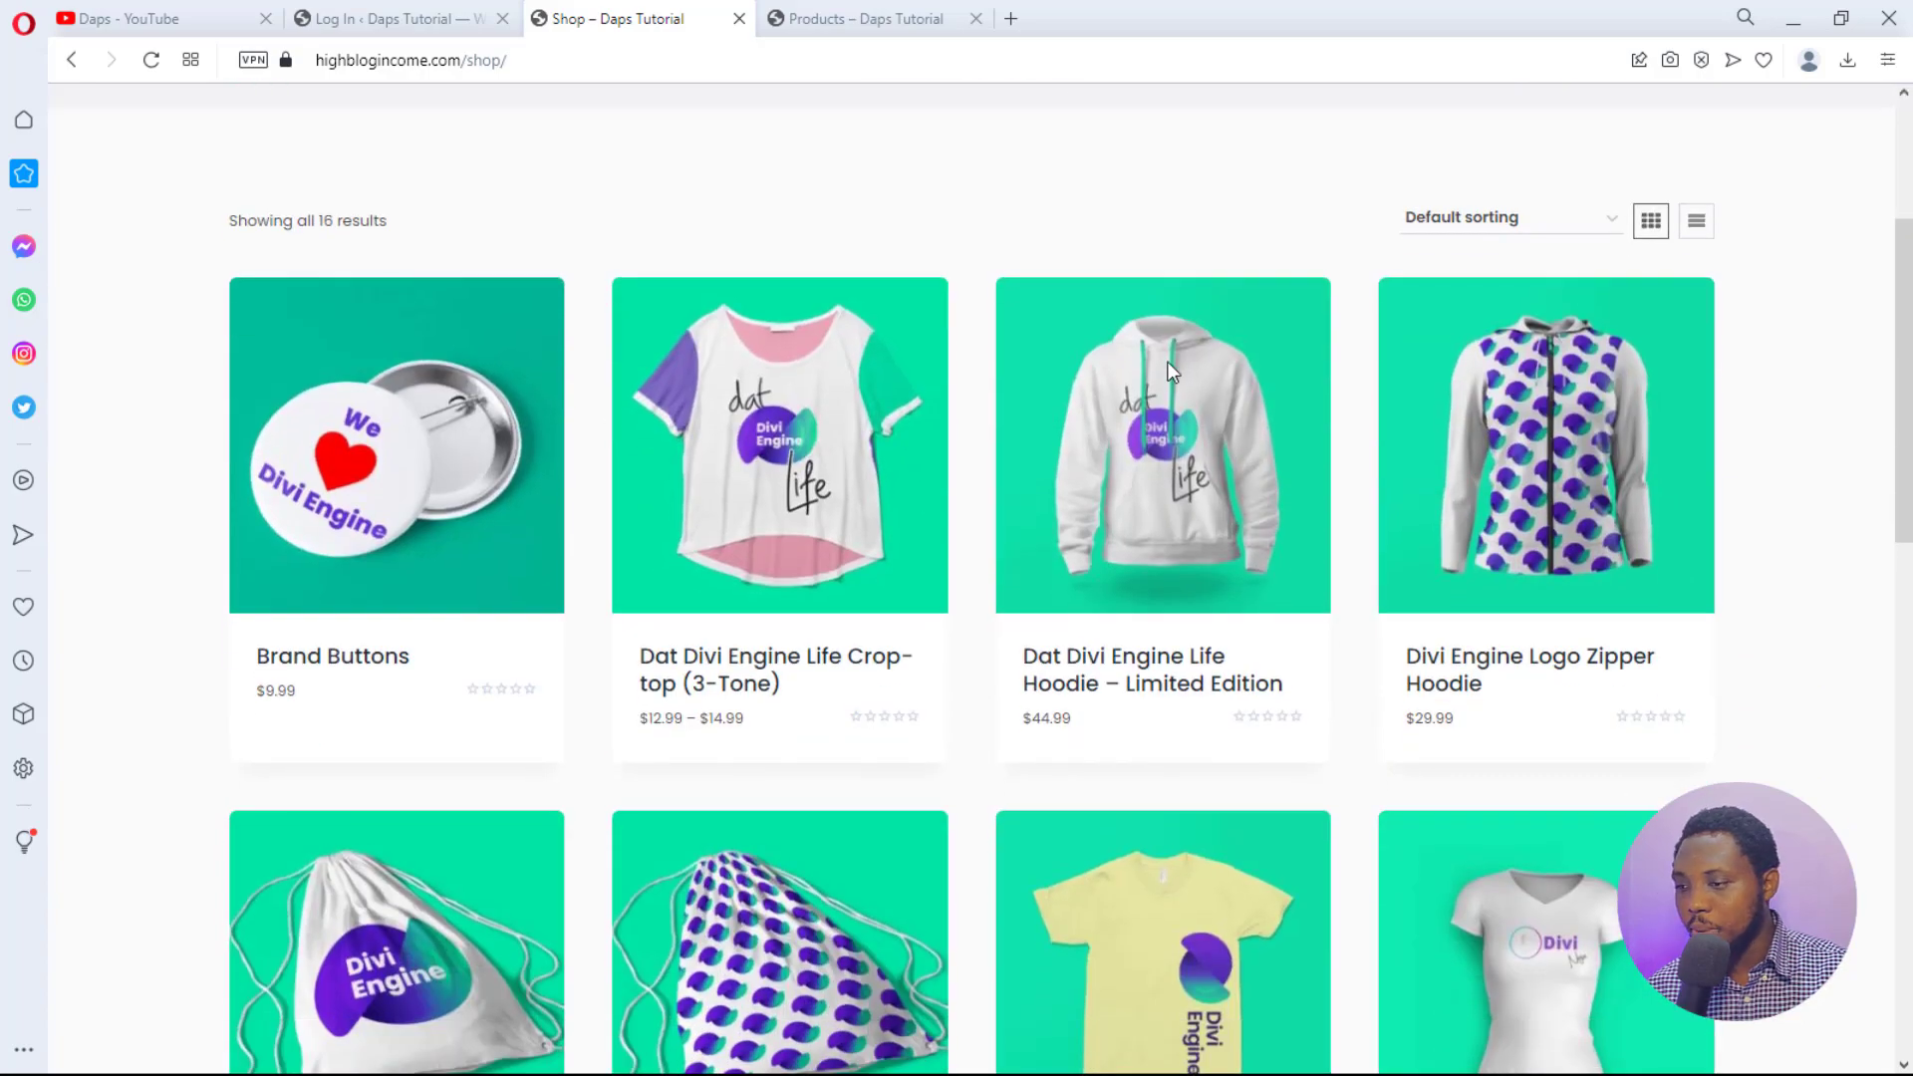
pyautogui.scroll(-13, 1172, 372)
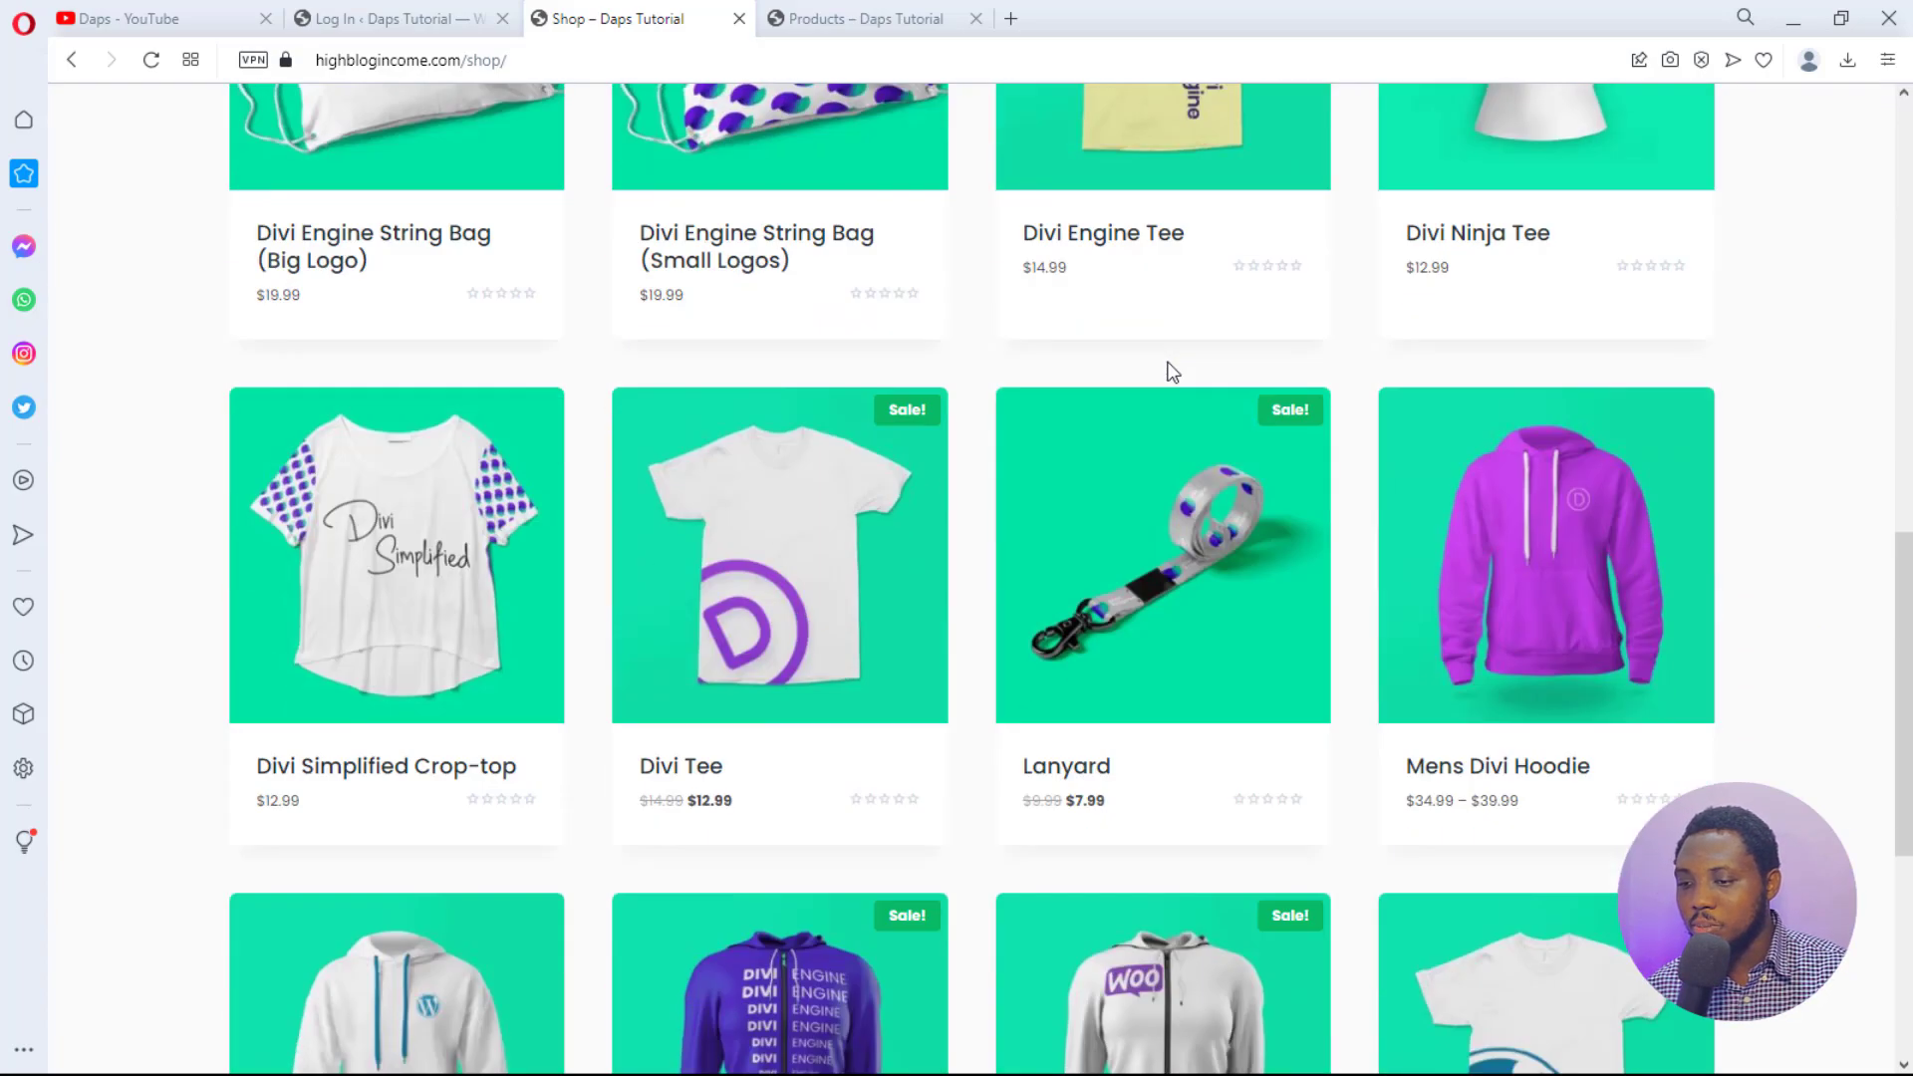
pyautogui.scroll(11, 1173, 372)
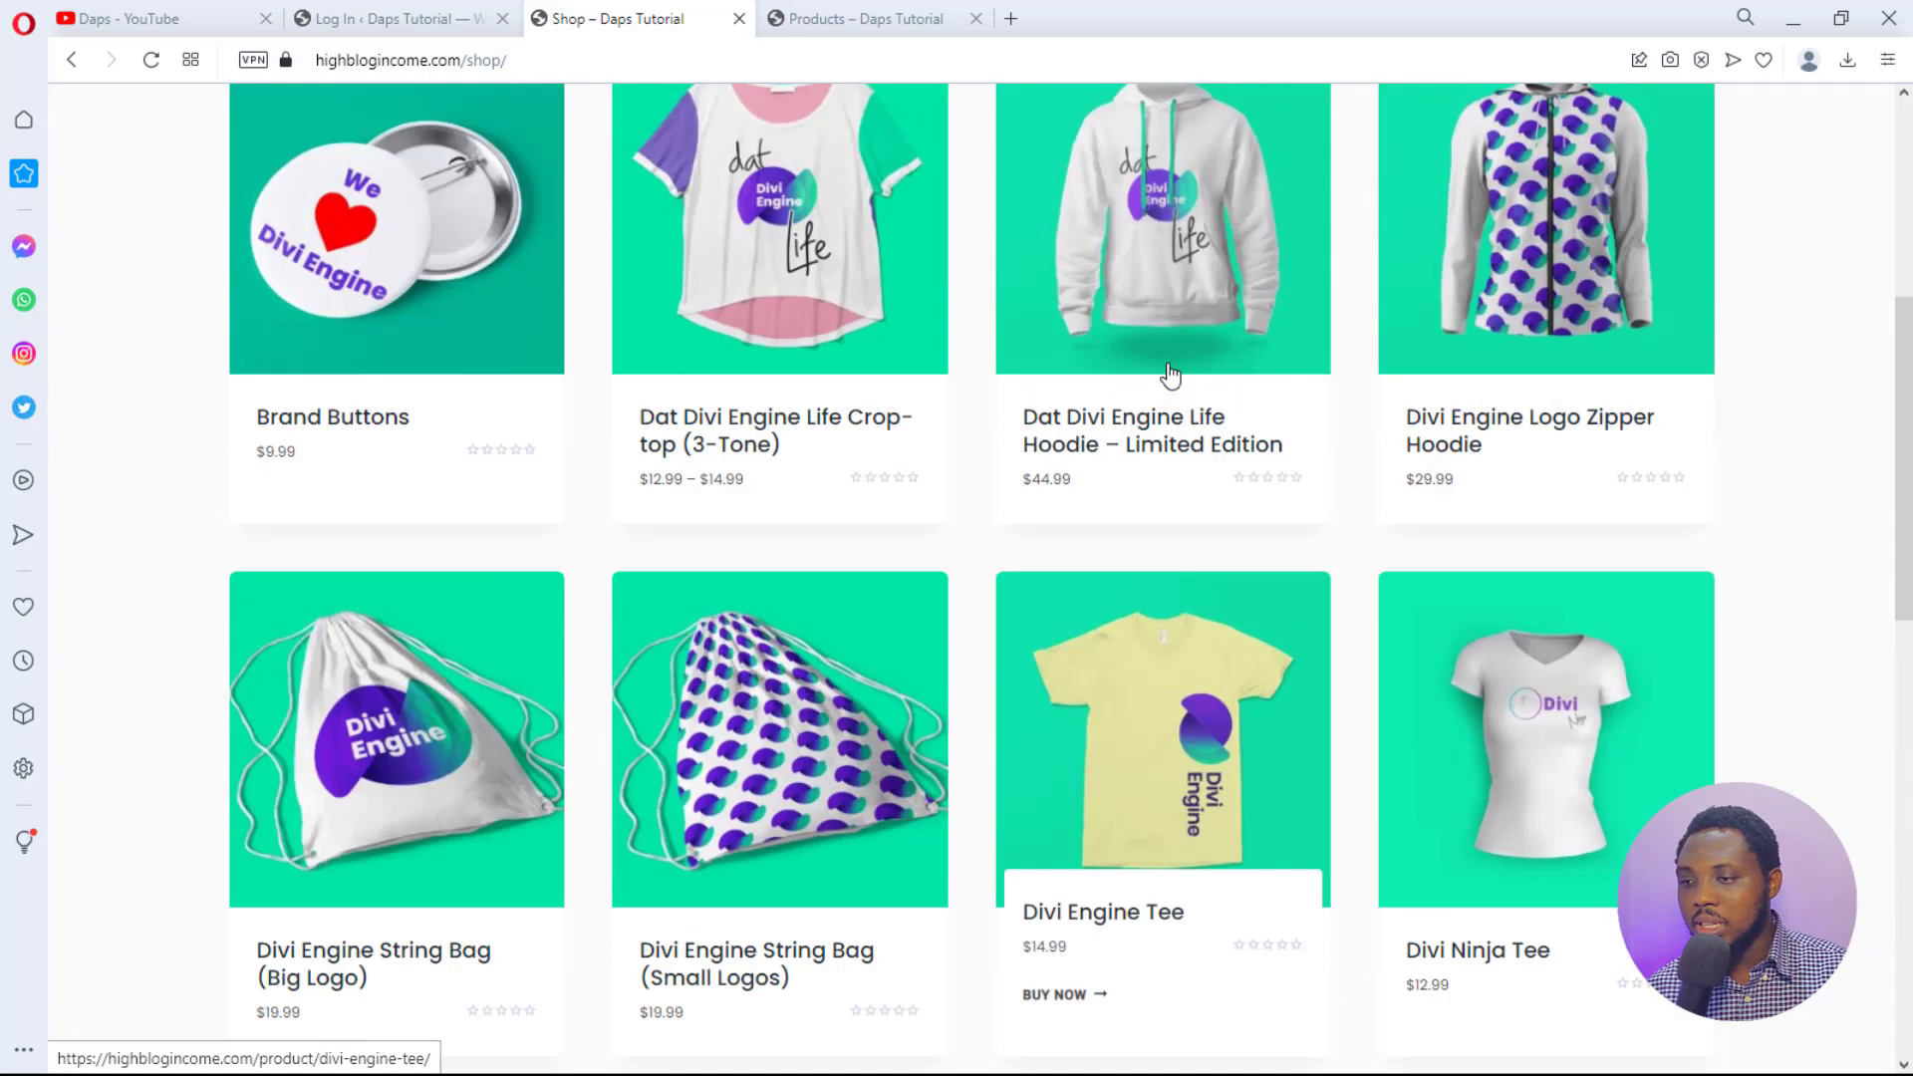
# Examine the custom Products page, including its banner, featured products carousel, product list and search filters.
pyautogui.click(842, 14)
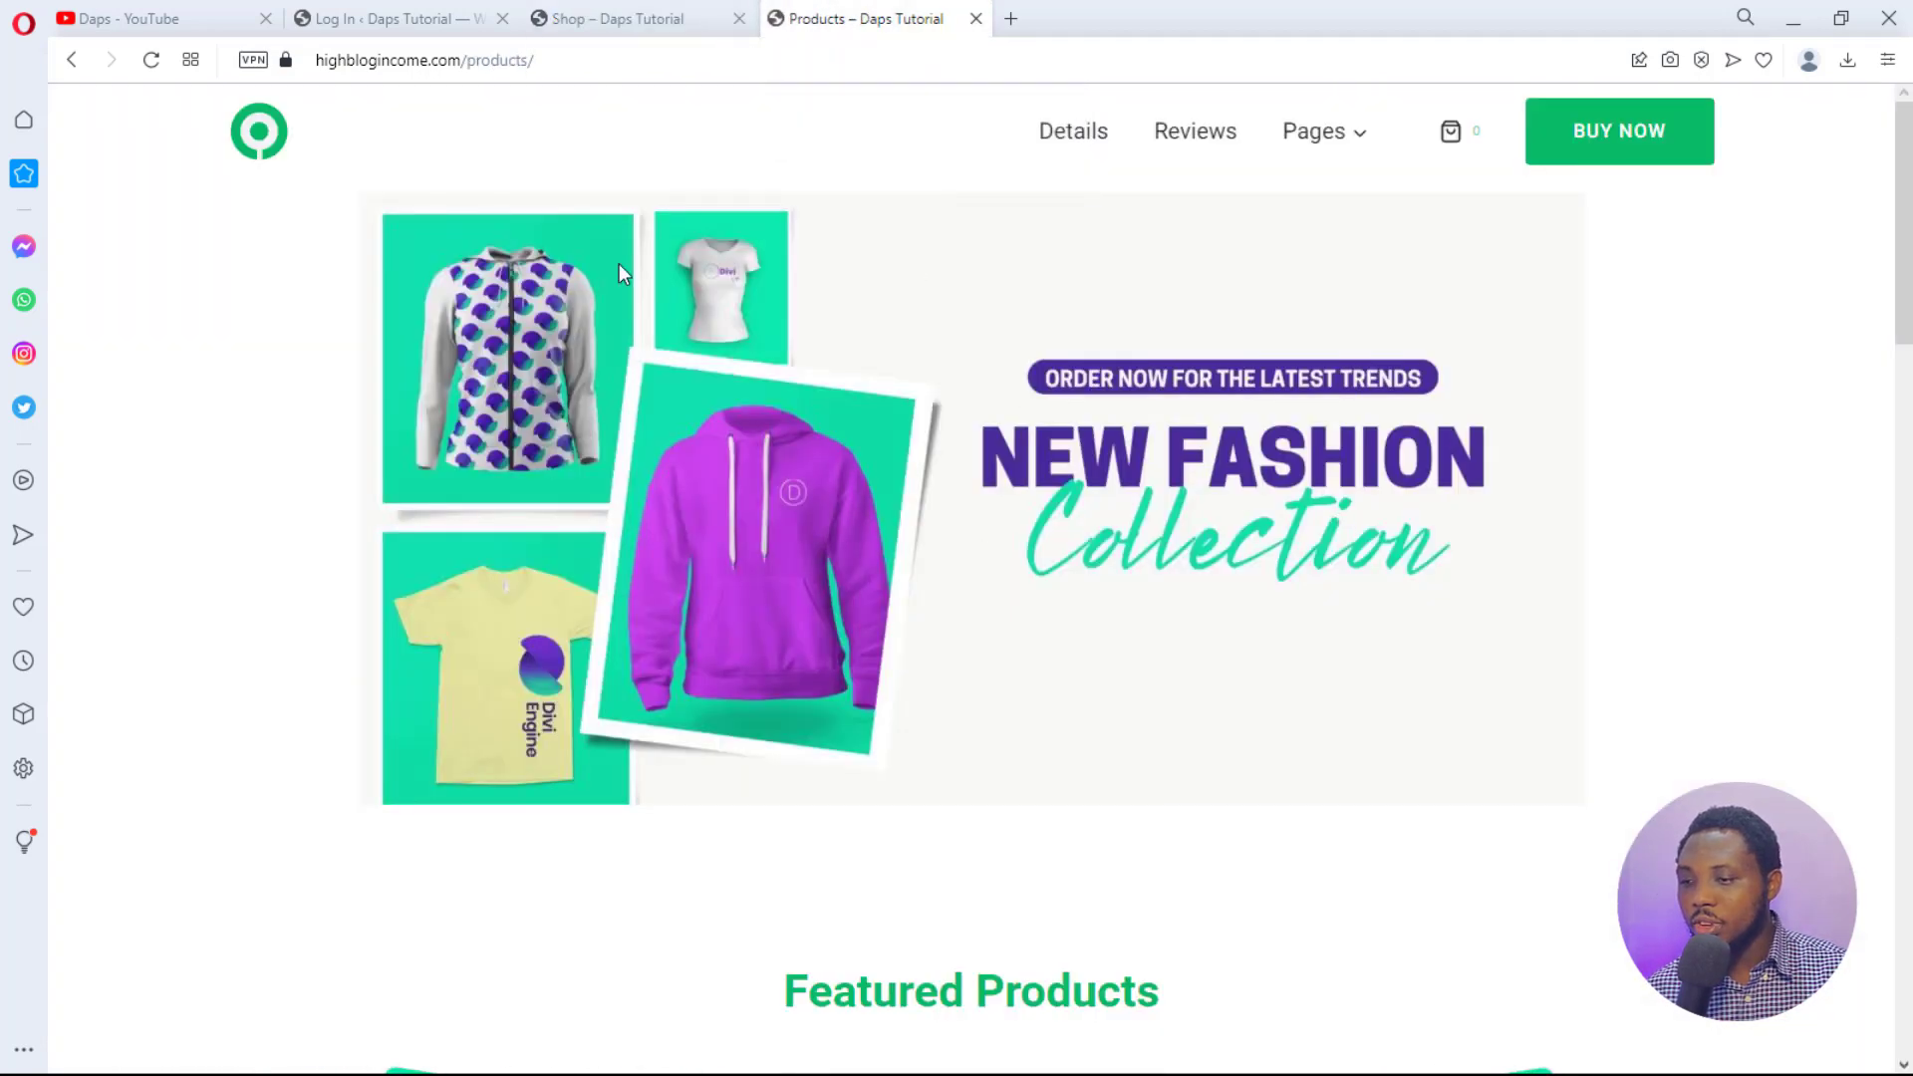
pyautogui.scroll(-1, 1515, 379)
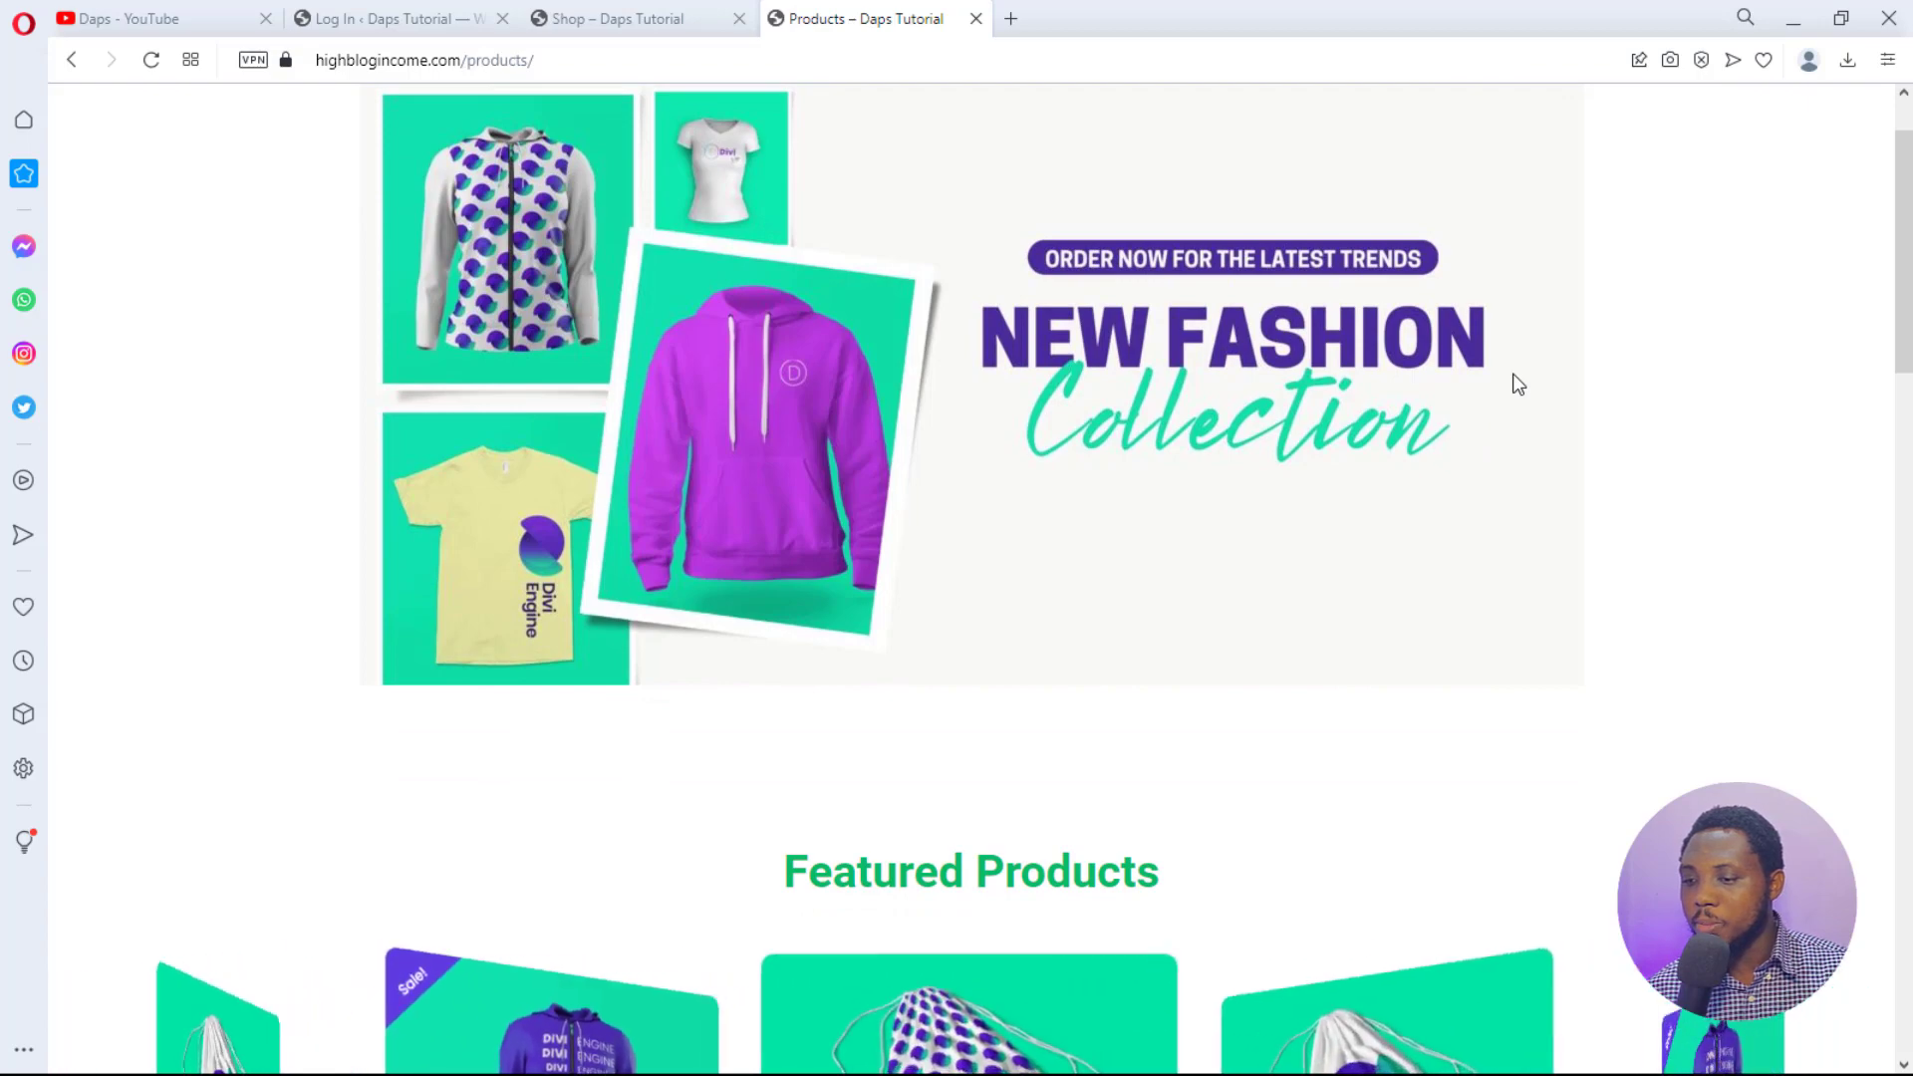
pyautogui.scroll(-3, 1516, 384)
pyautogui.scroll(-2, 1518, 385)
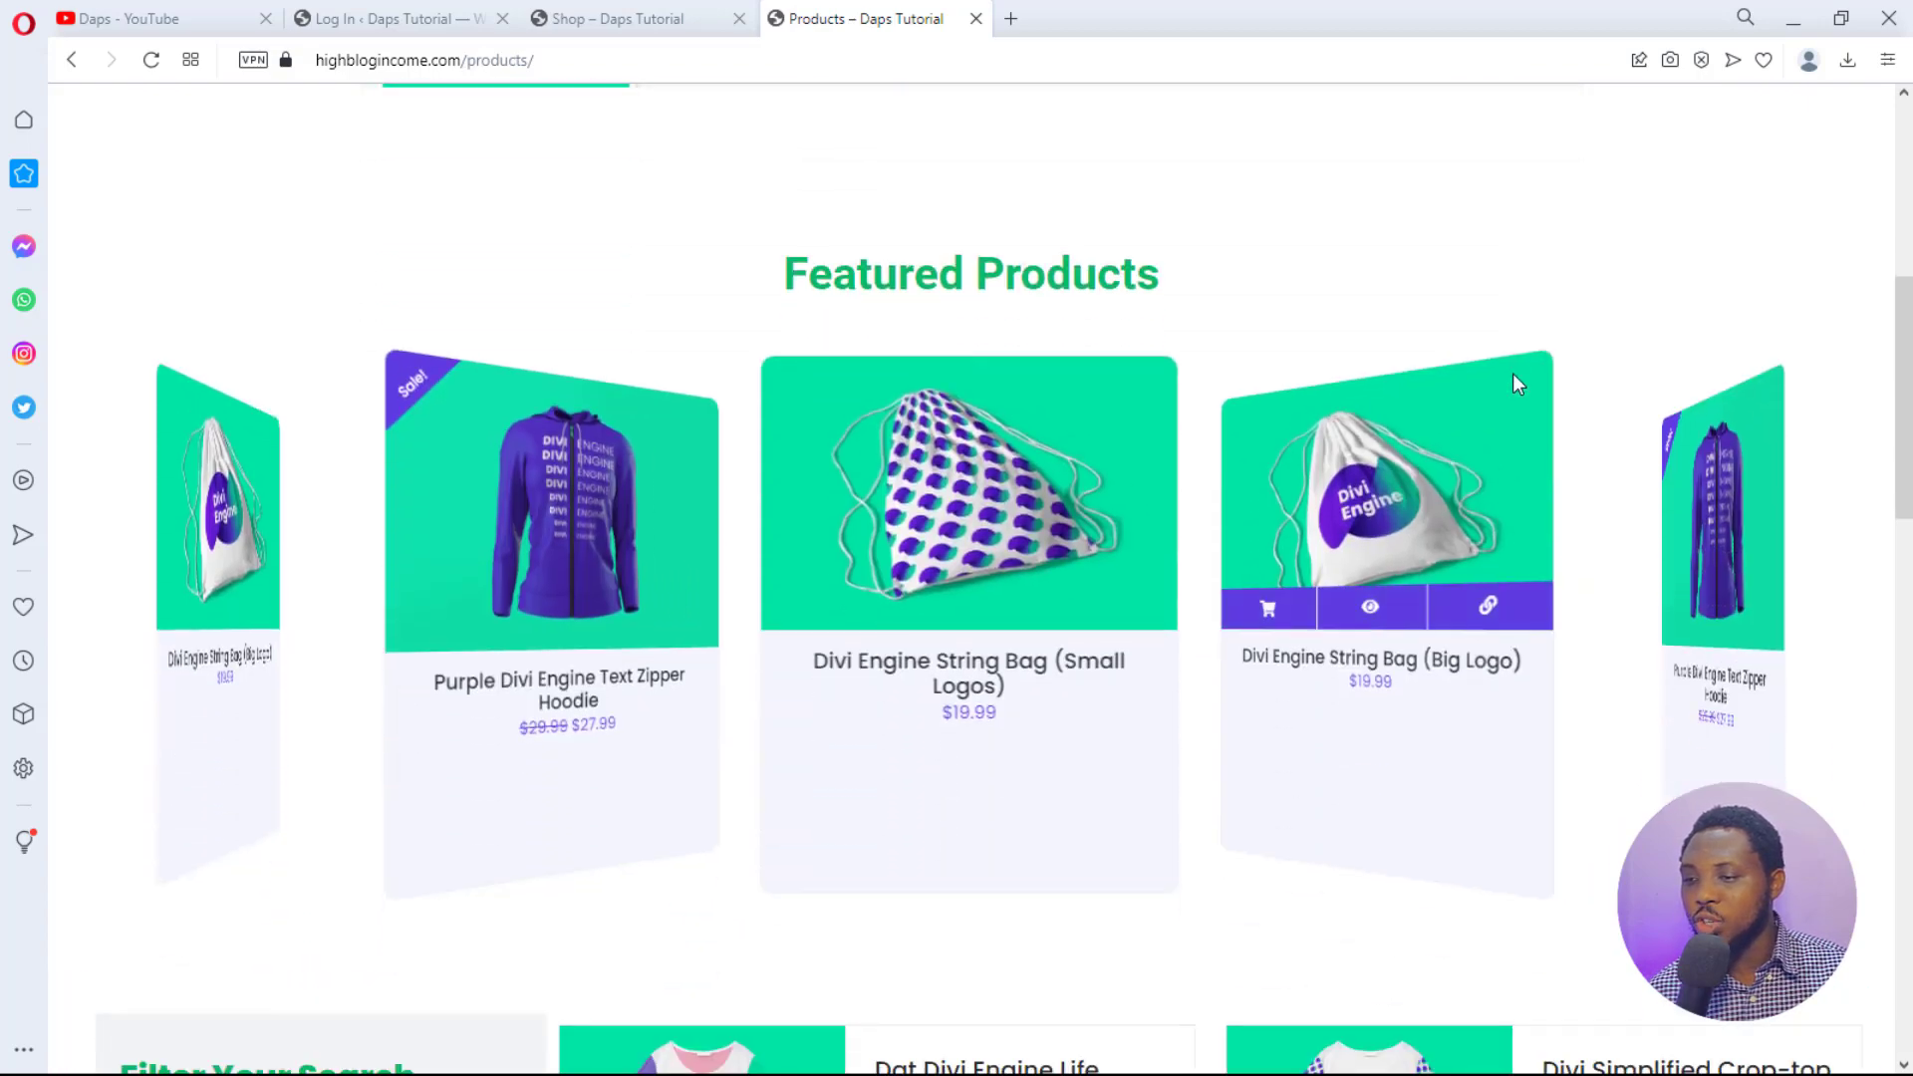
pyautogui.scroll(-9, 1514, 378)
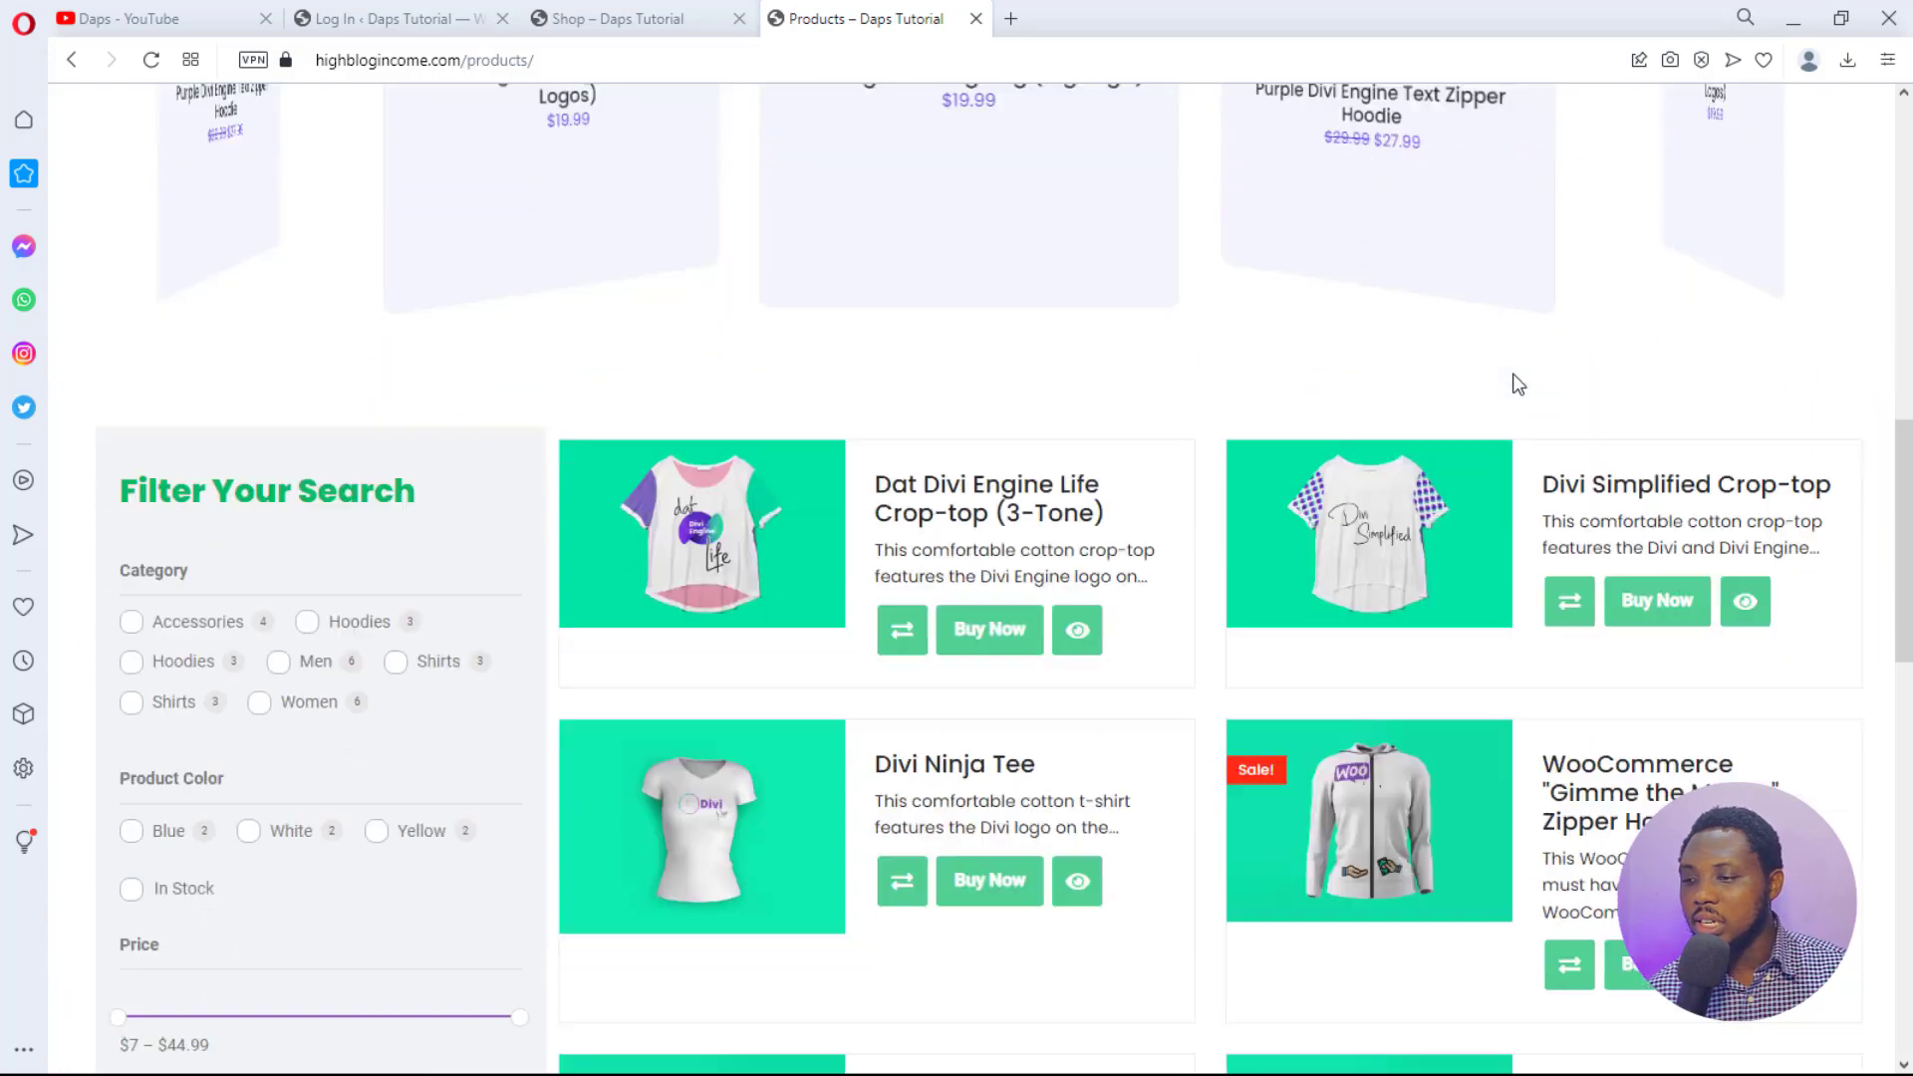
pyautogui.scroll(2, 1514, 377)
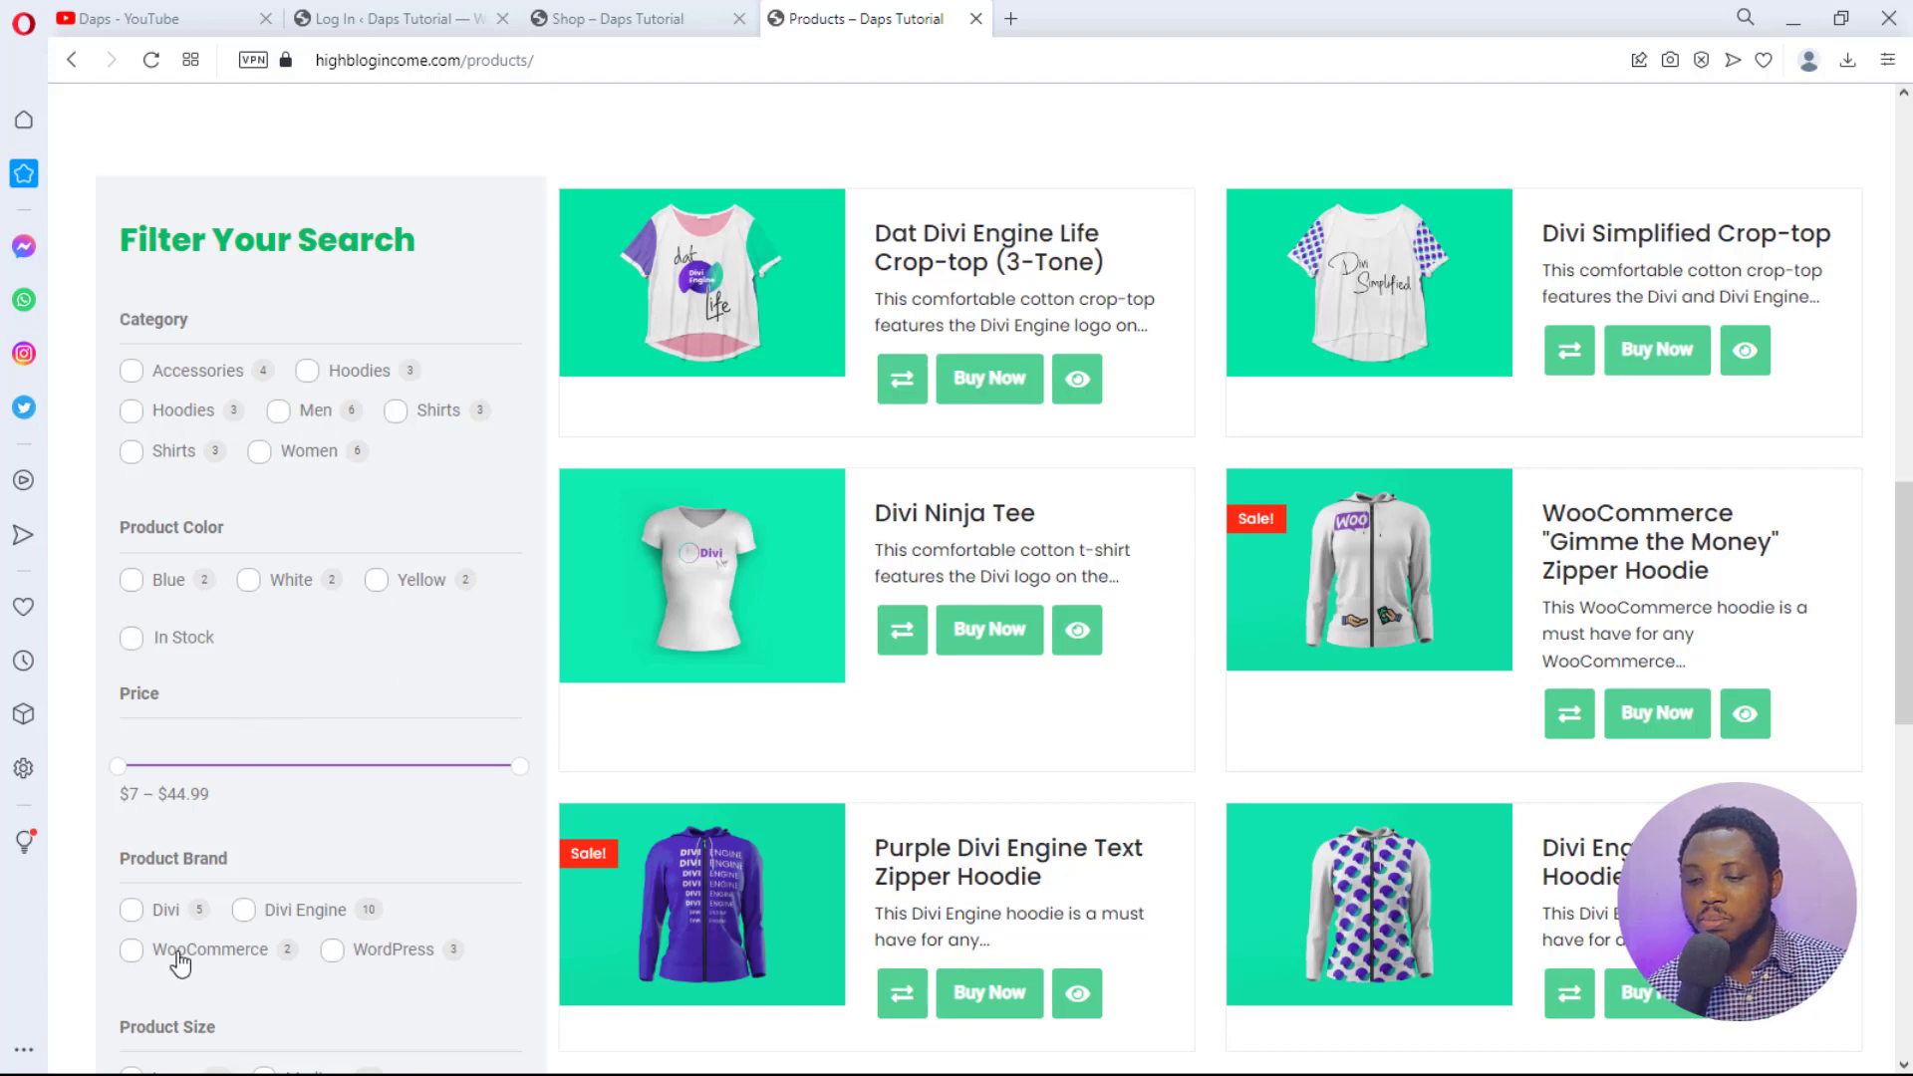
pyautogui.scroll(-1, 203, 925)
pyautogui.scroll(-2, 238, 900)
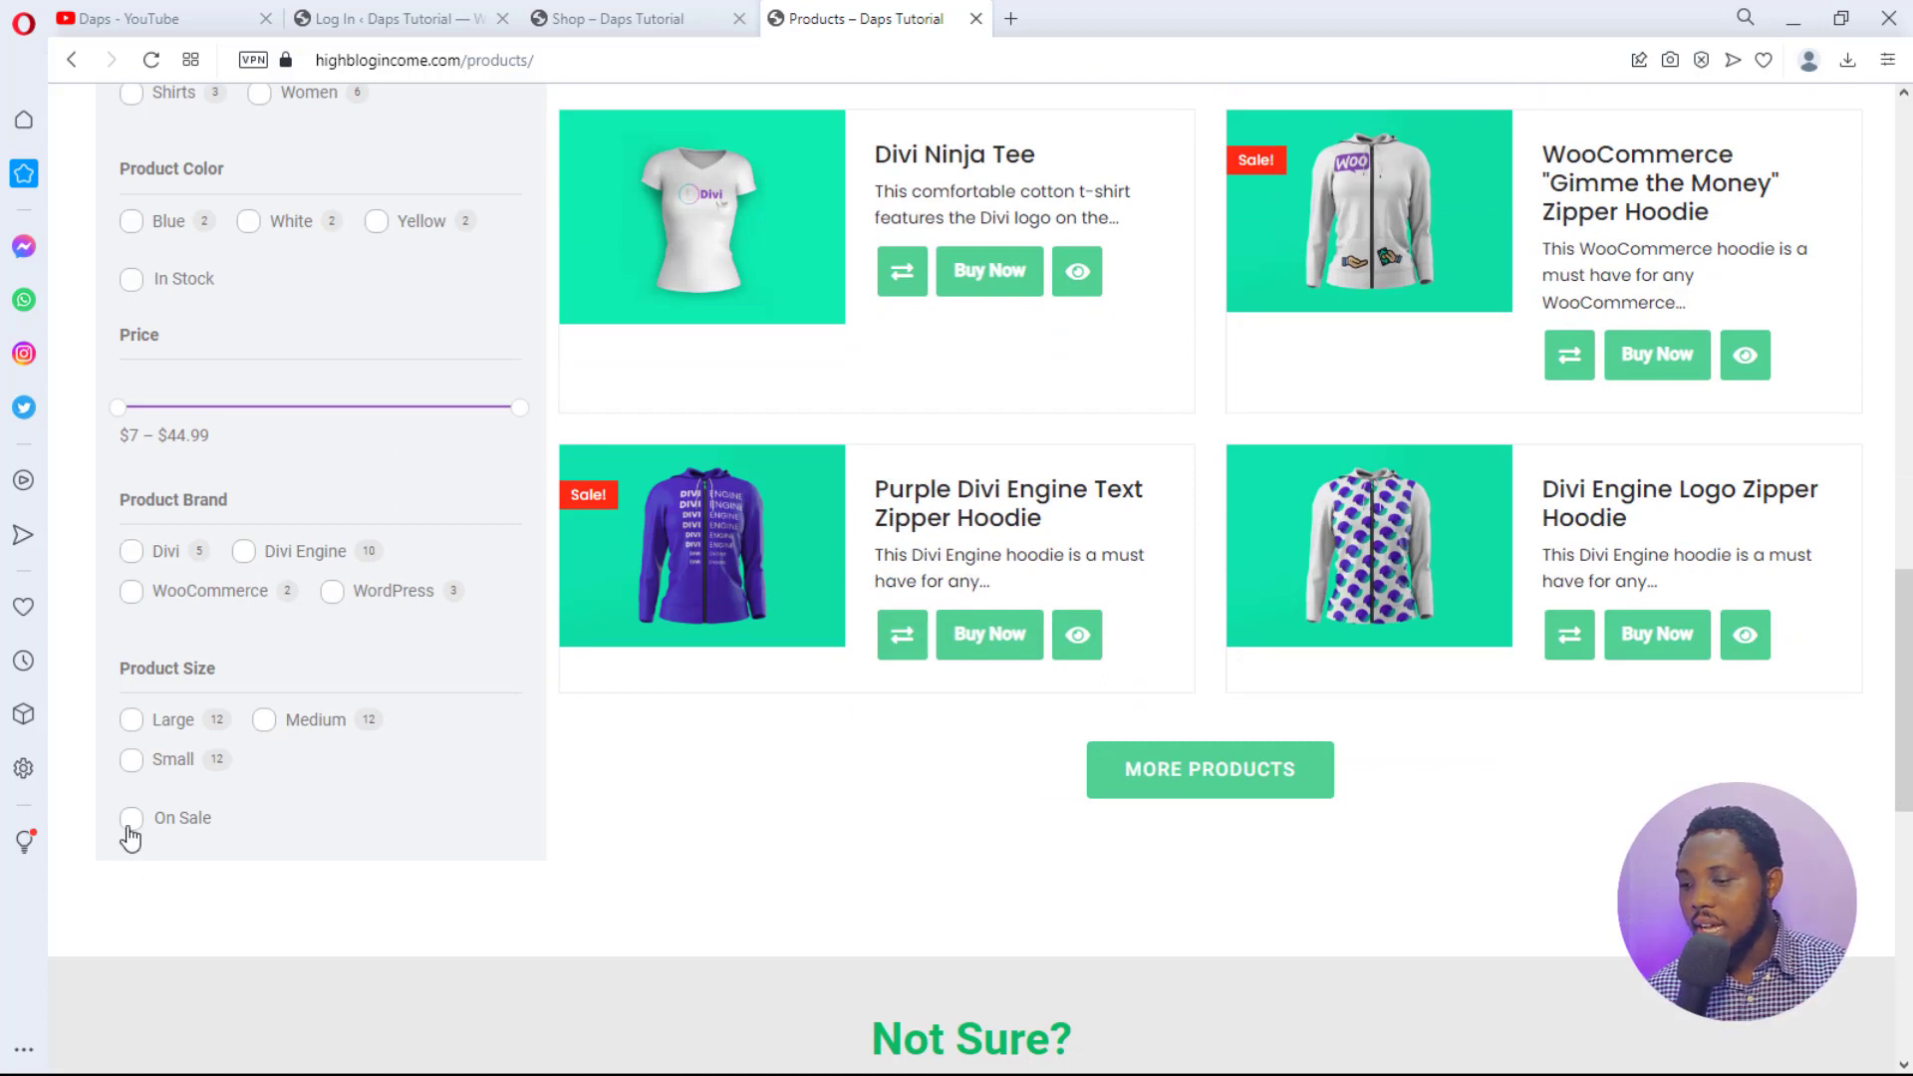
# Load more products in the Products page list and review the bestsellers carousel below it.
pyautogui.click(1213, 770)
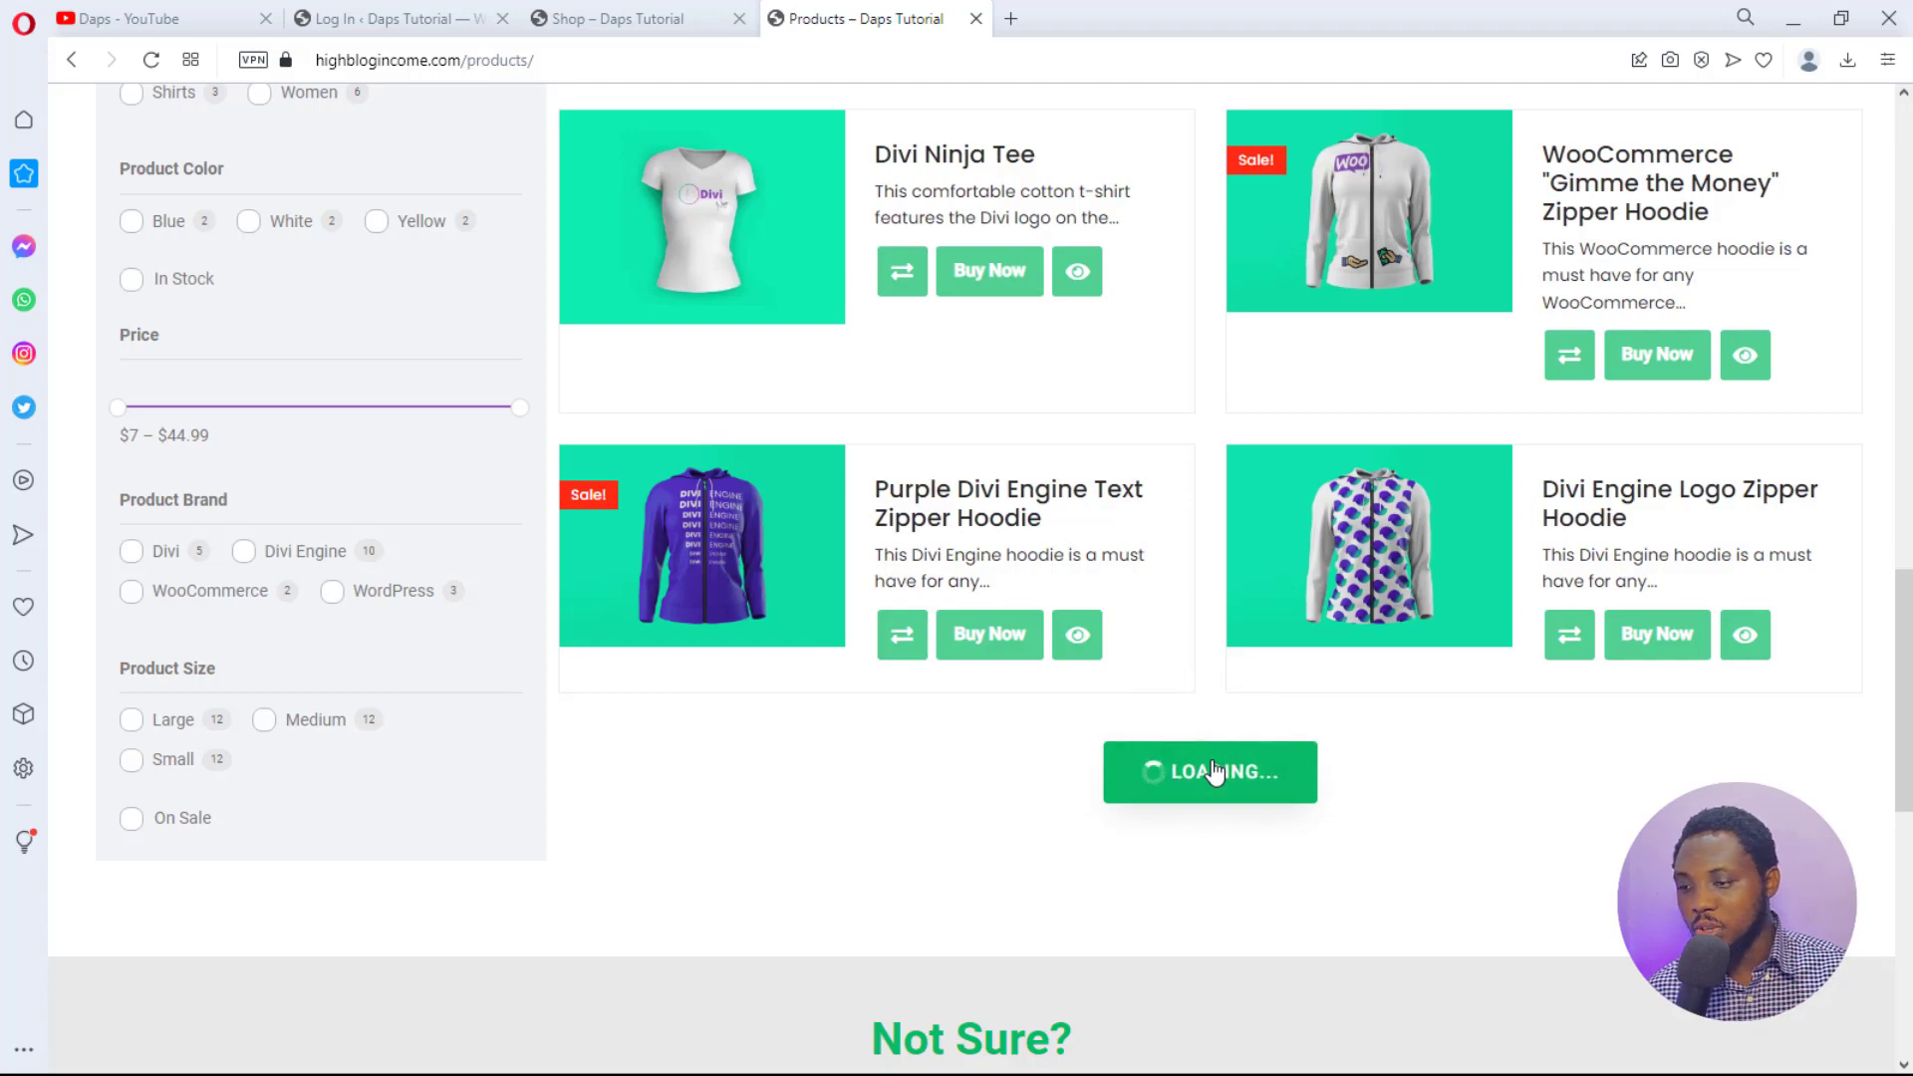
pyautogui.scroll(-5, 1211, 762)
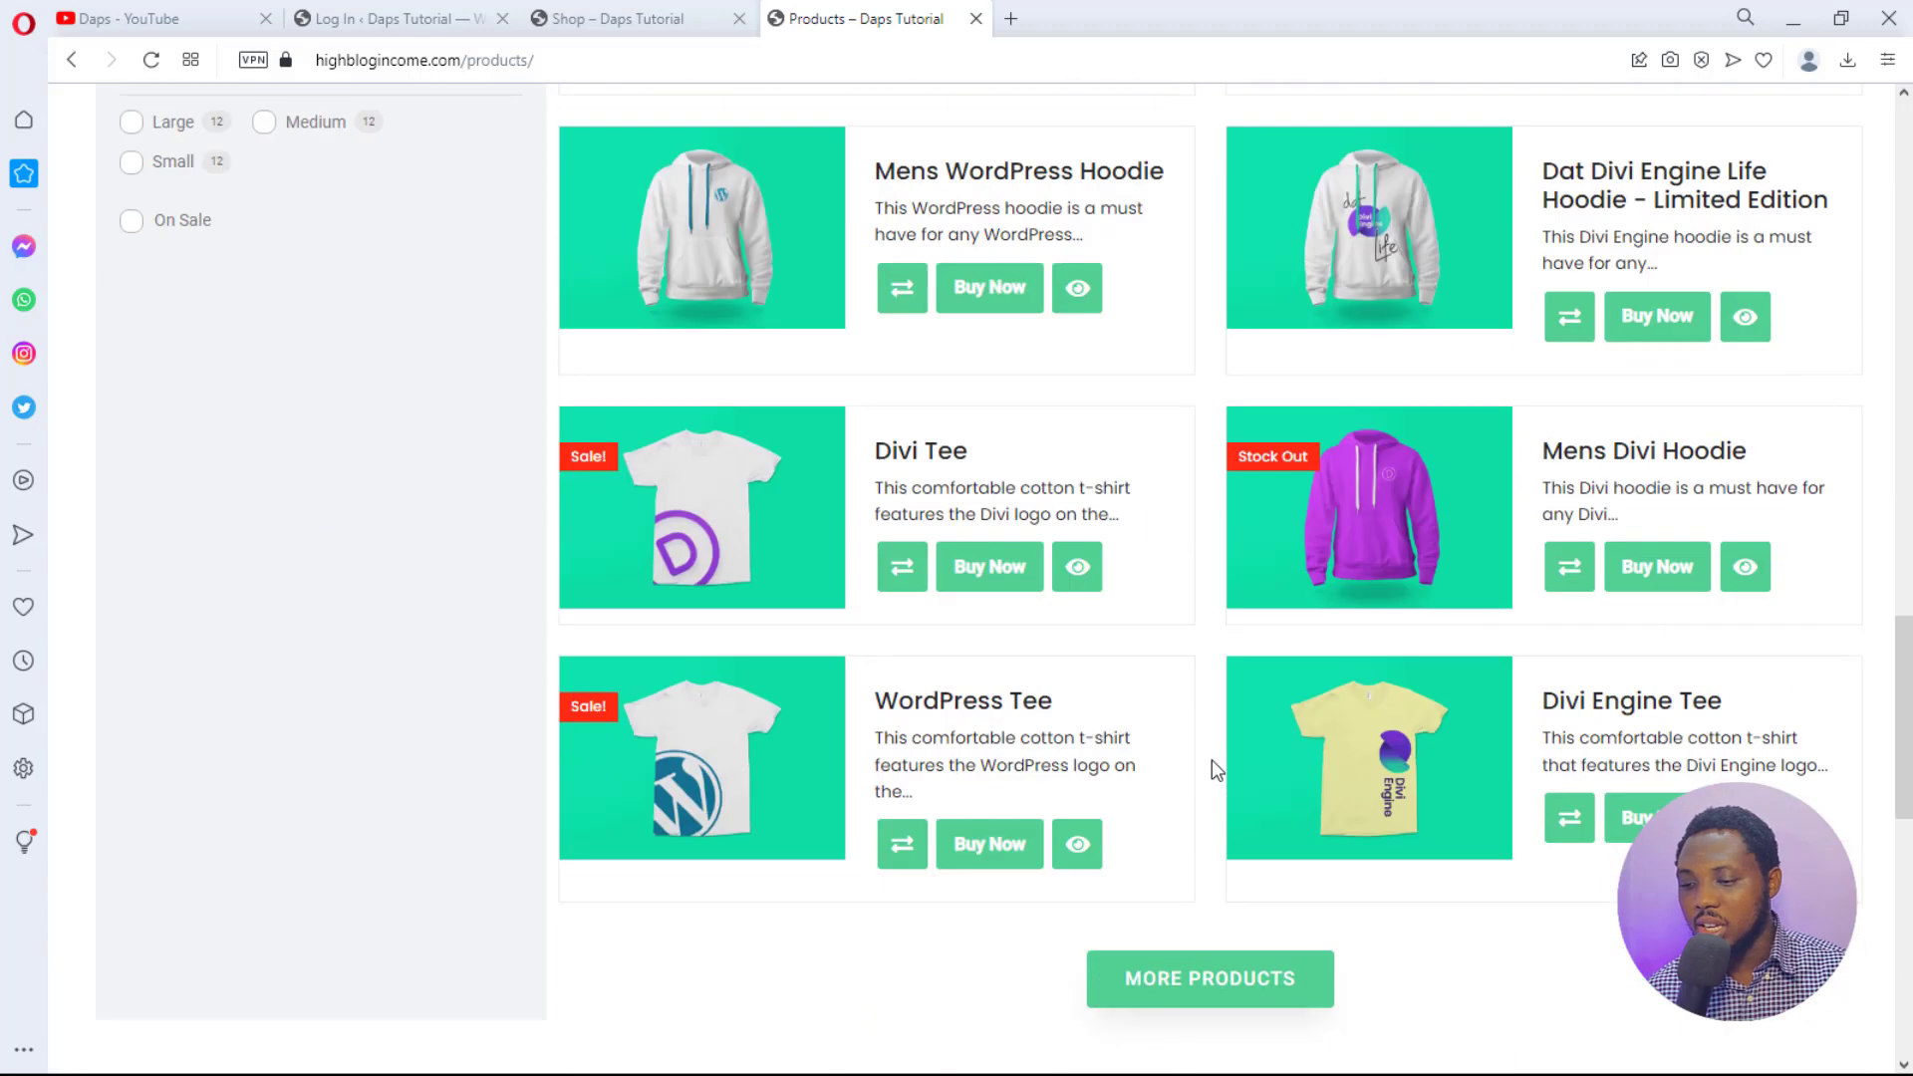
pyautogui.scroll(-3, 1211, 759)
pyautogui.scroll(-4, 1211, 759)
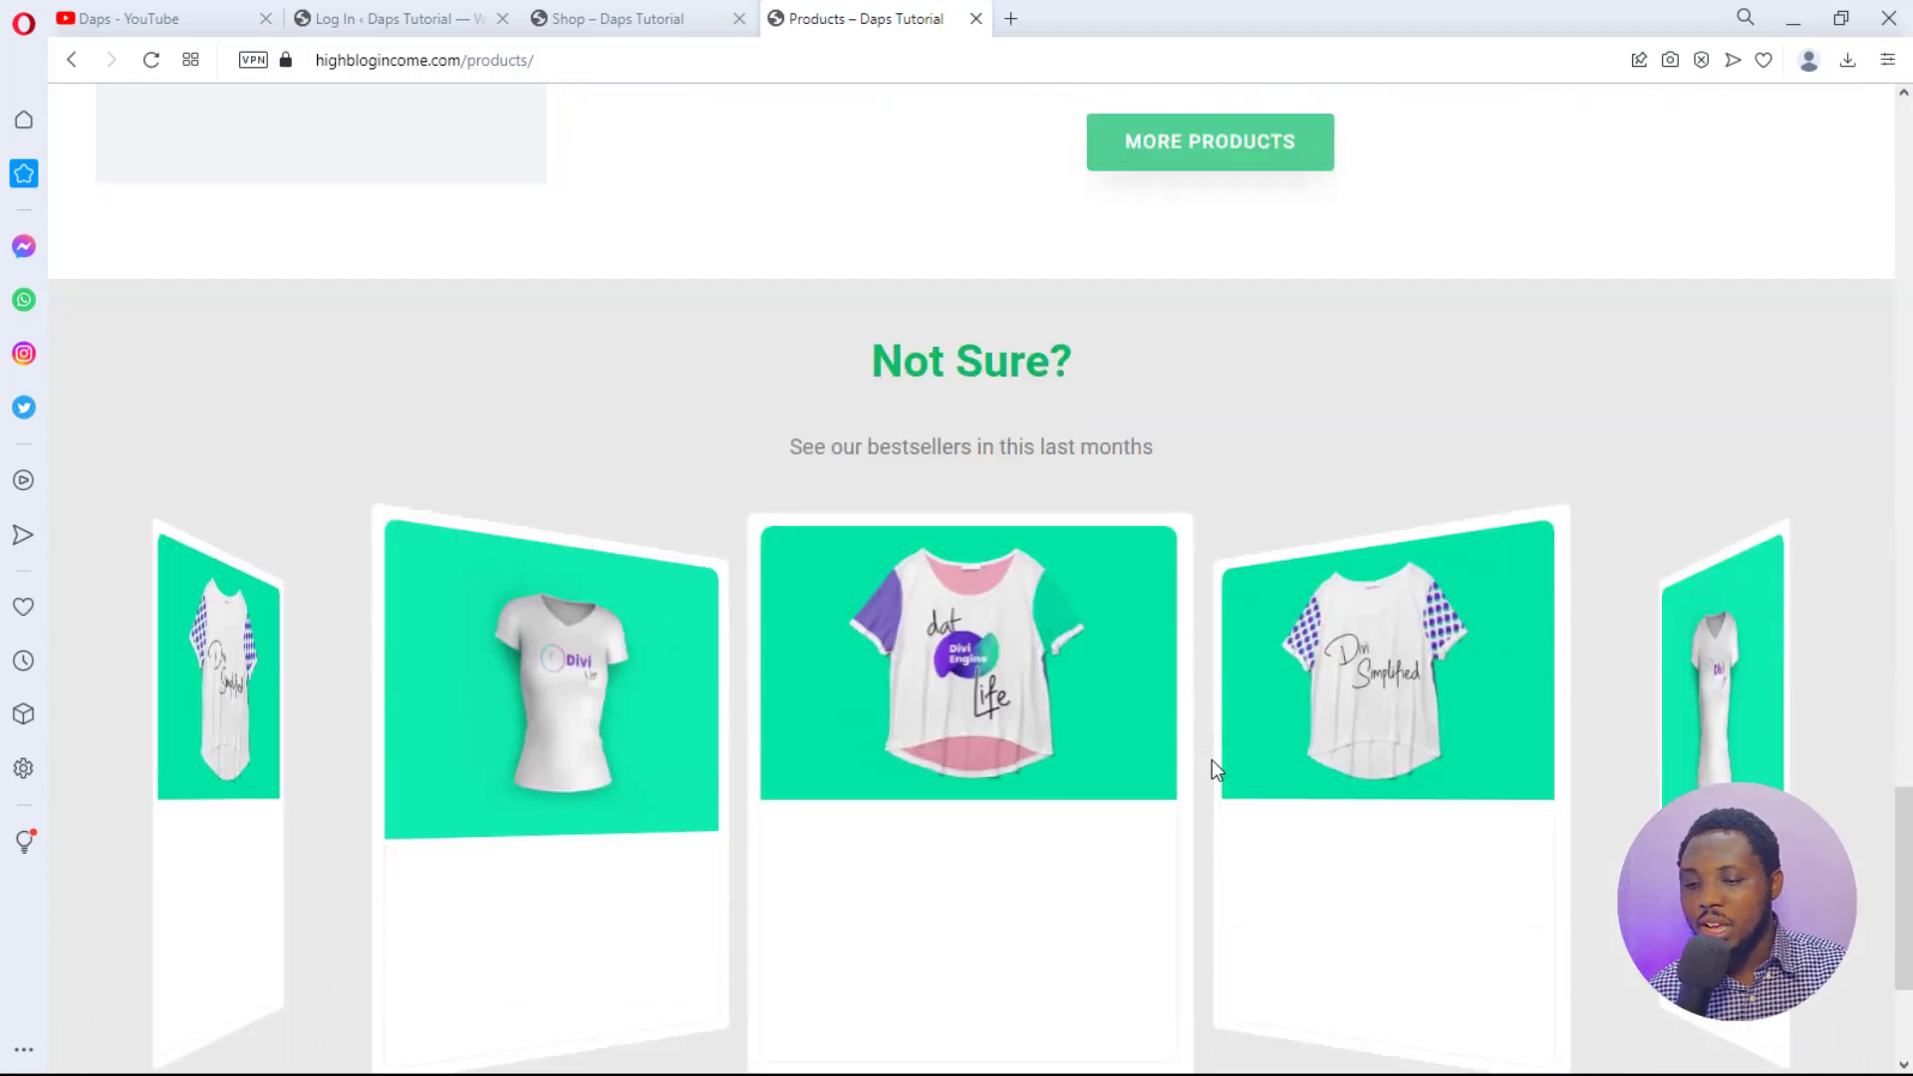
pyautogui.scroll(-2, 1211, 759)
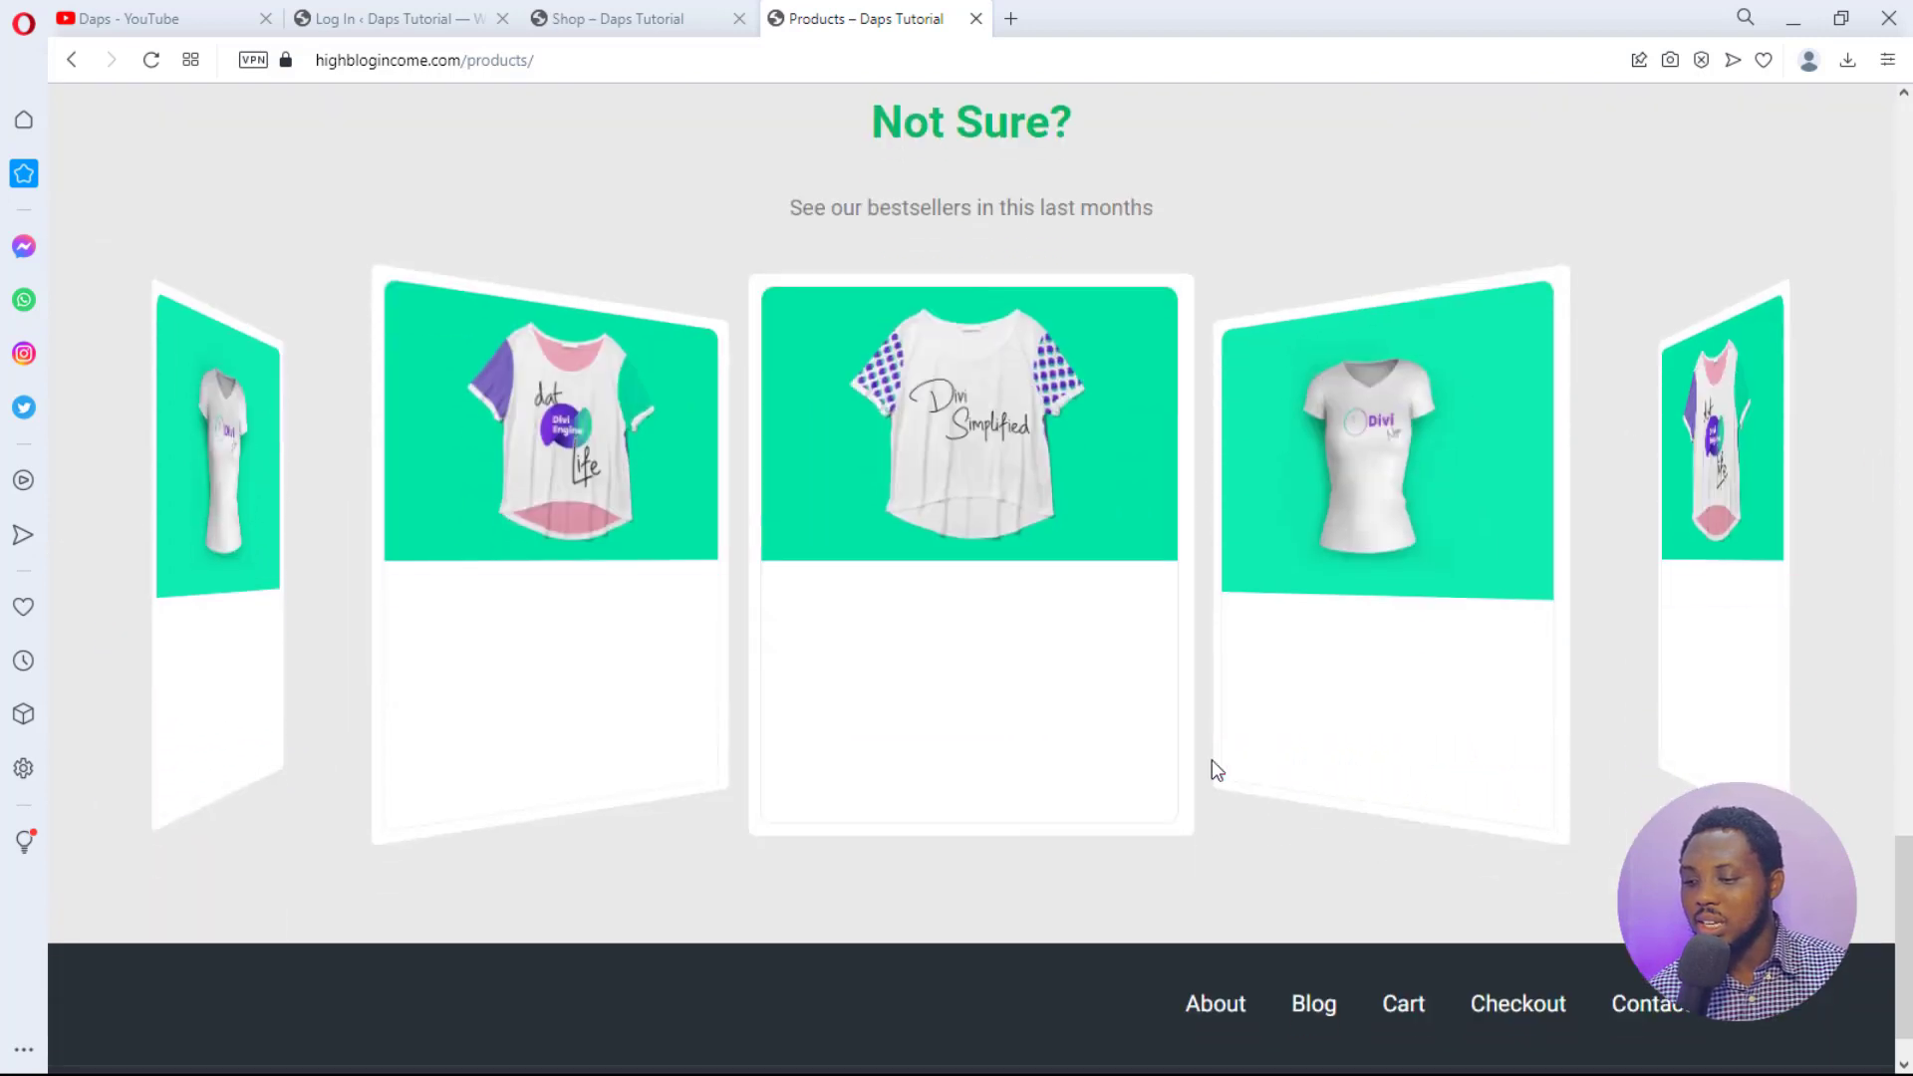
pyautogui.moveTo(988, 678)
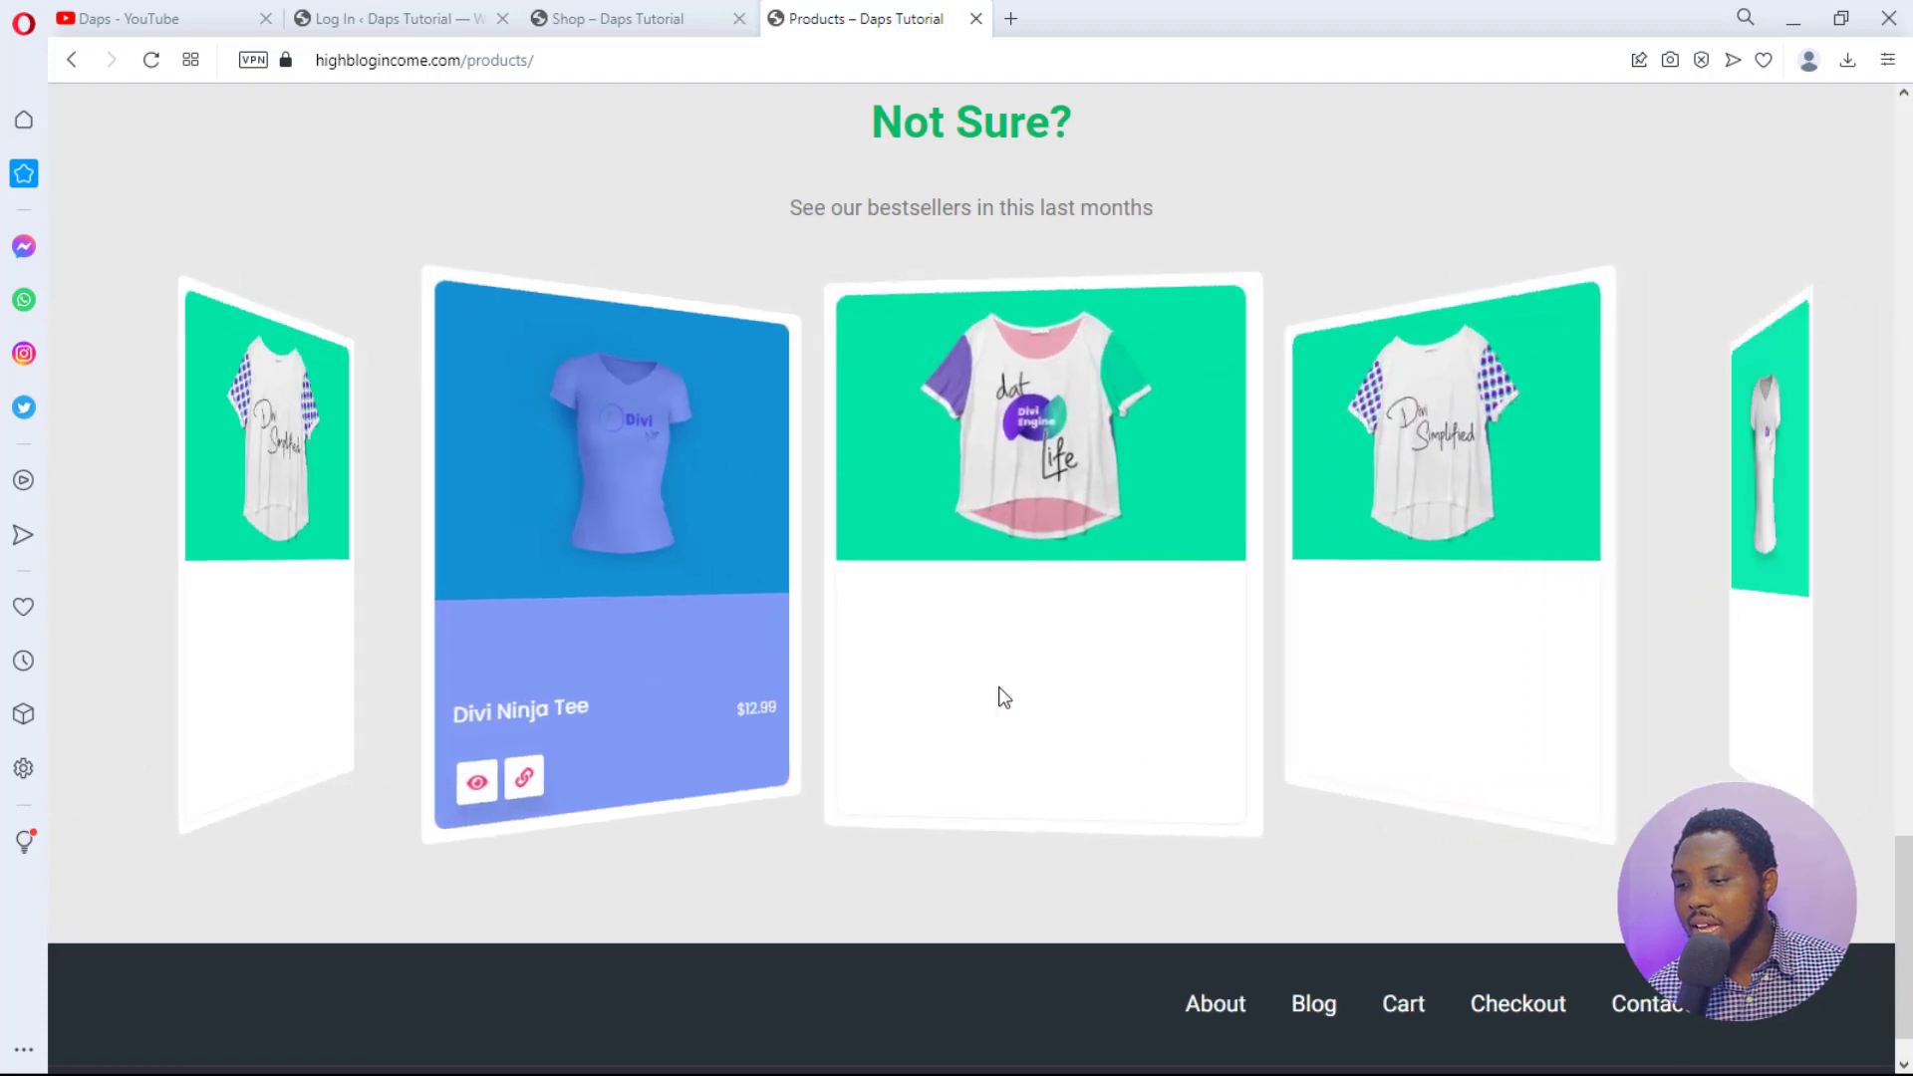
pyautogui.scroll(7, 1004, 697)
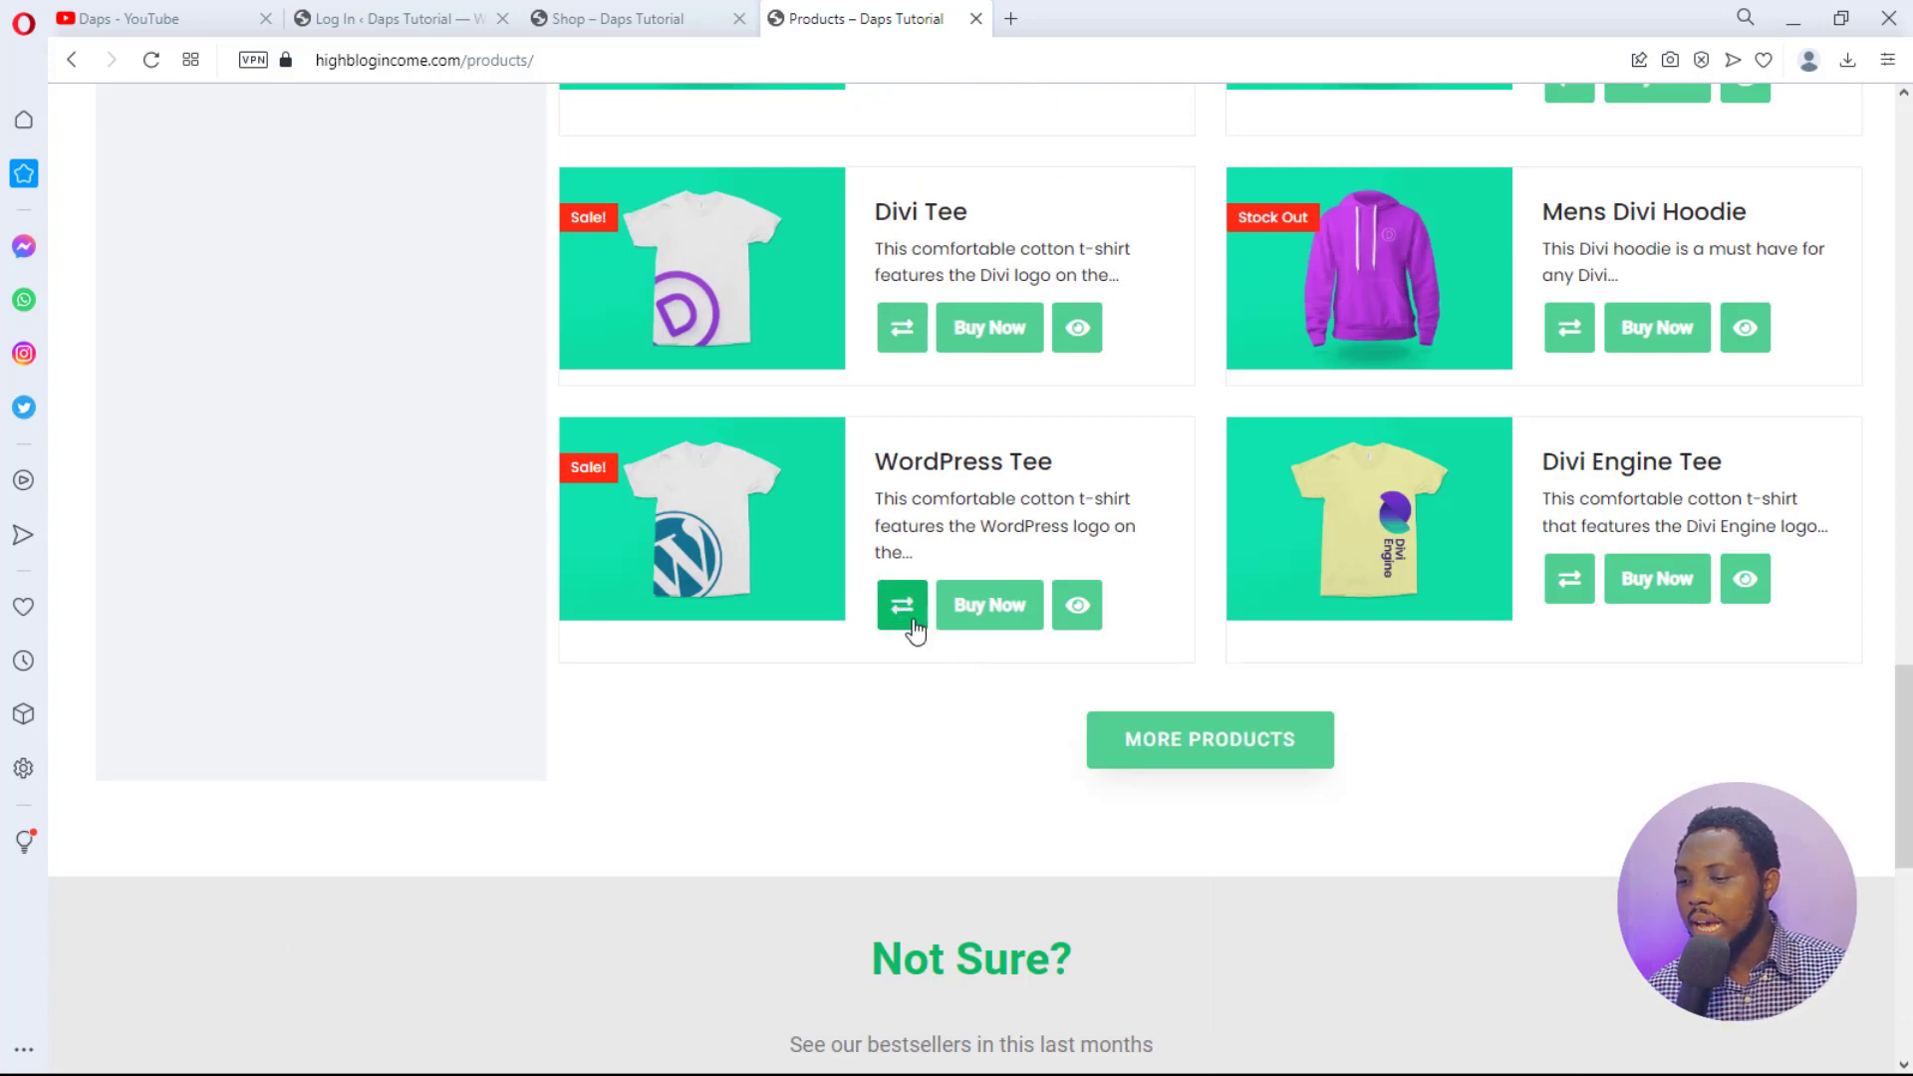
# Open the quick view of the WordPress Tee and look at its size options.
pyautogui.click(1081, 611)
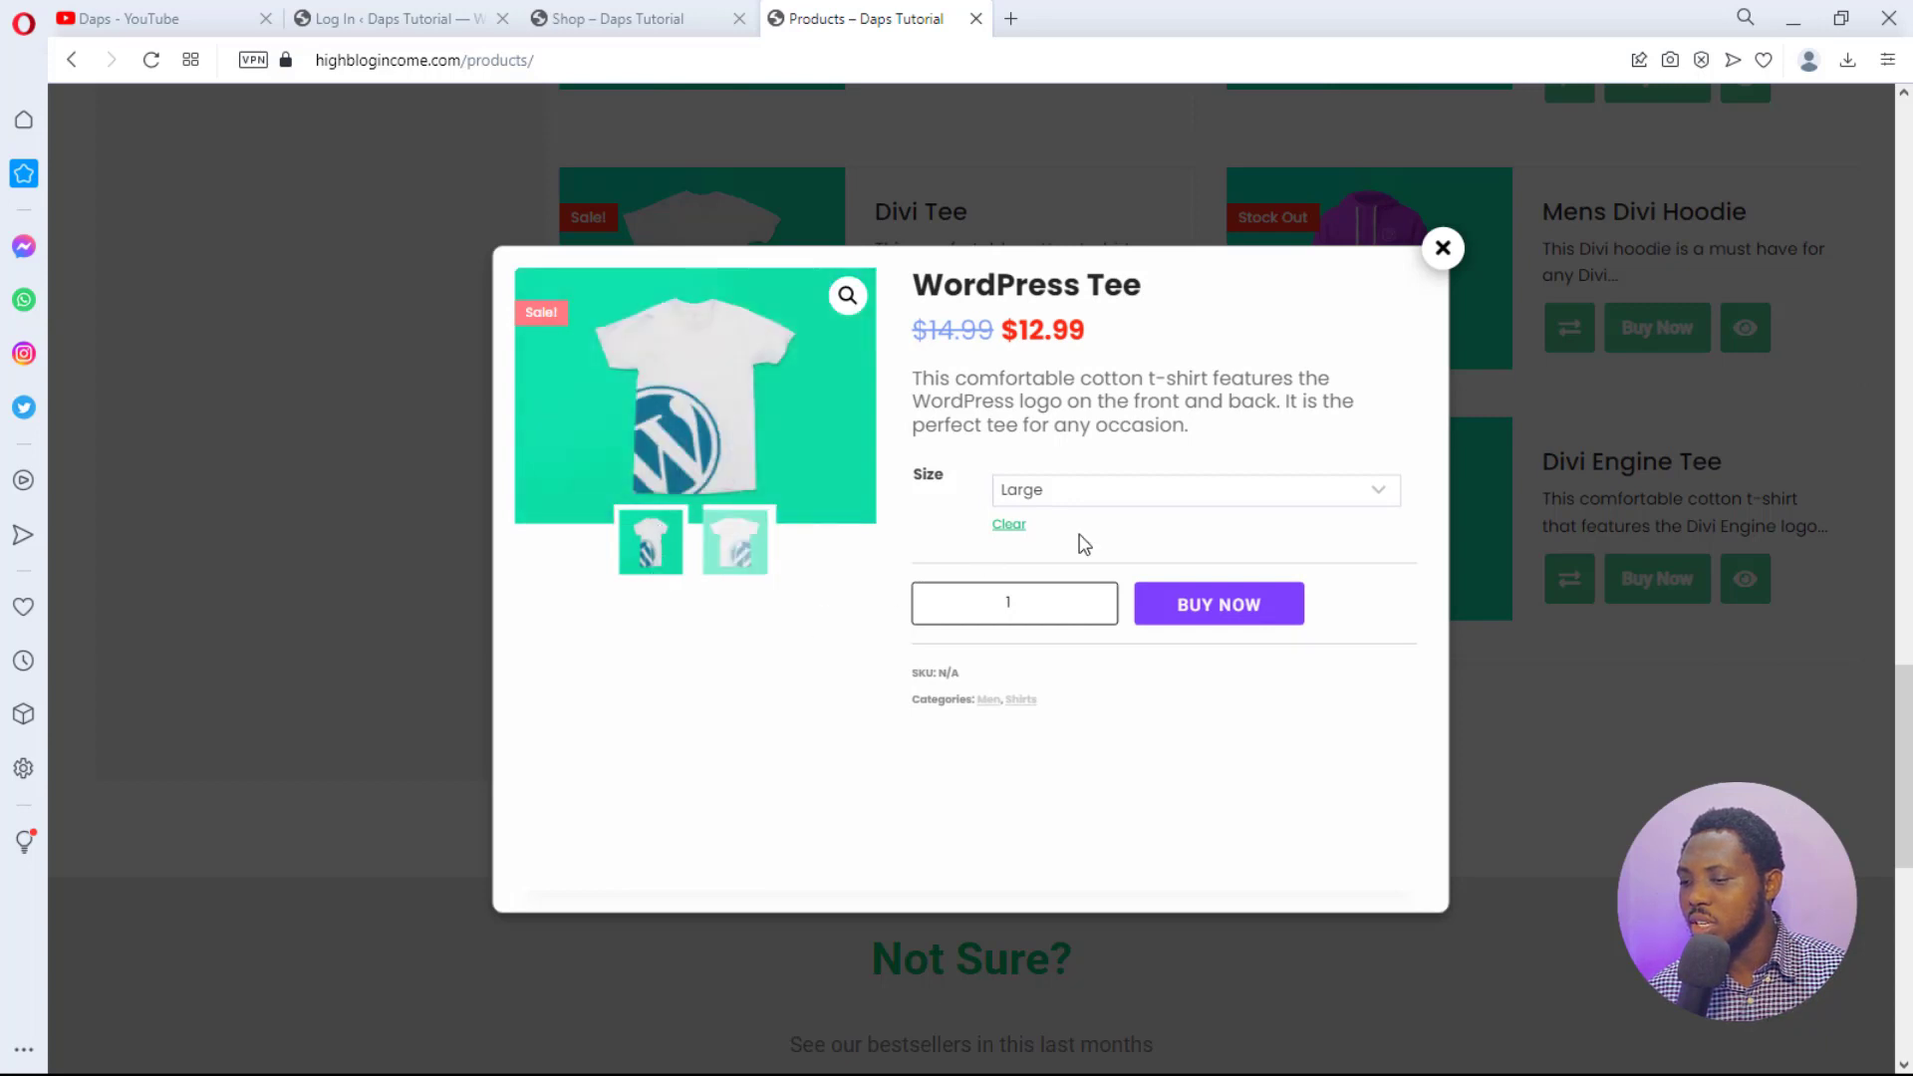
pyautogui.click(1299, 496)
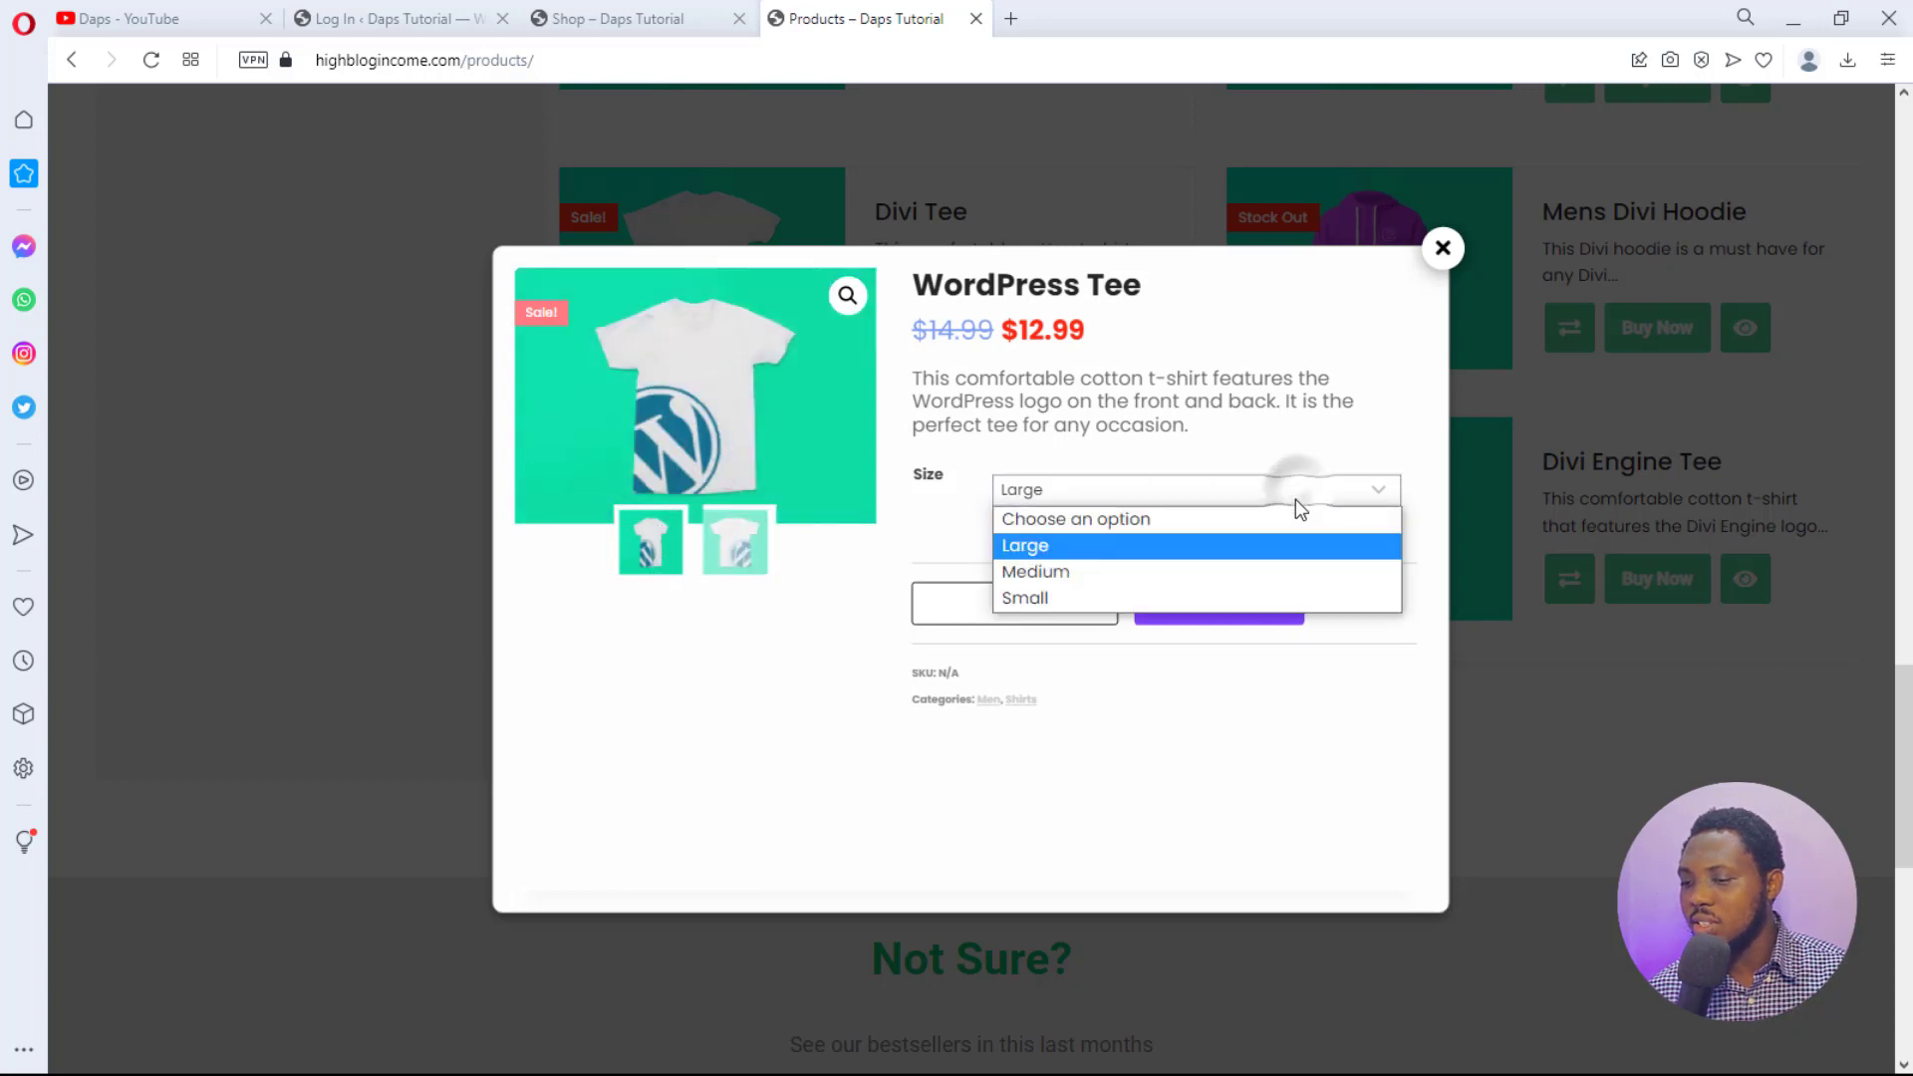
pyautogui.click(1298, 726)
pyautogui.write('1')
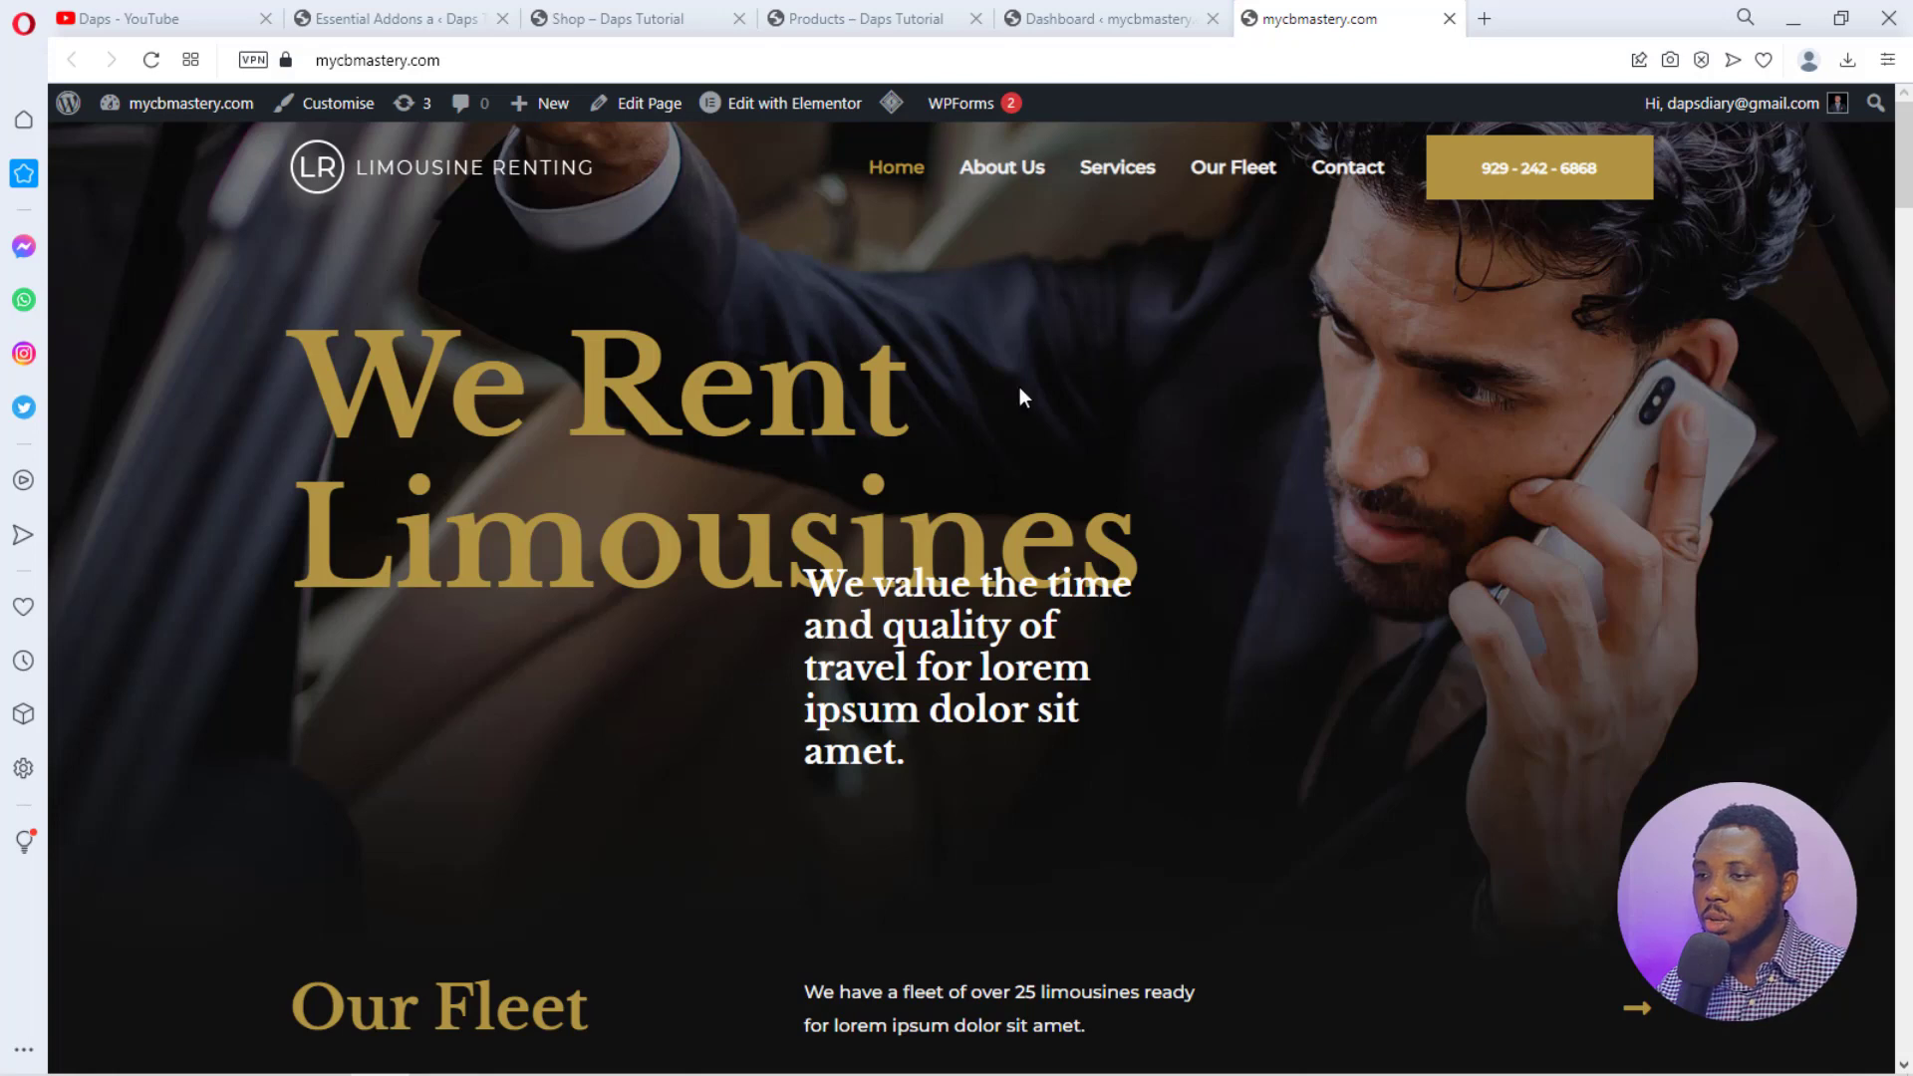
# In the mycbmastery.com WordPress dashboard, search the new plugins for "woocommerce" and install WooCommerce.
pyautogui.click(1109, 20)
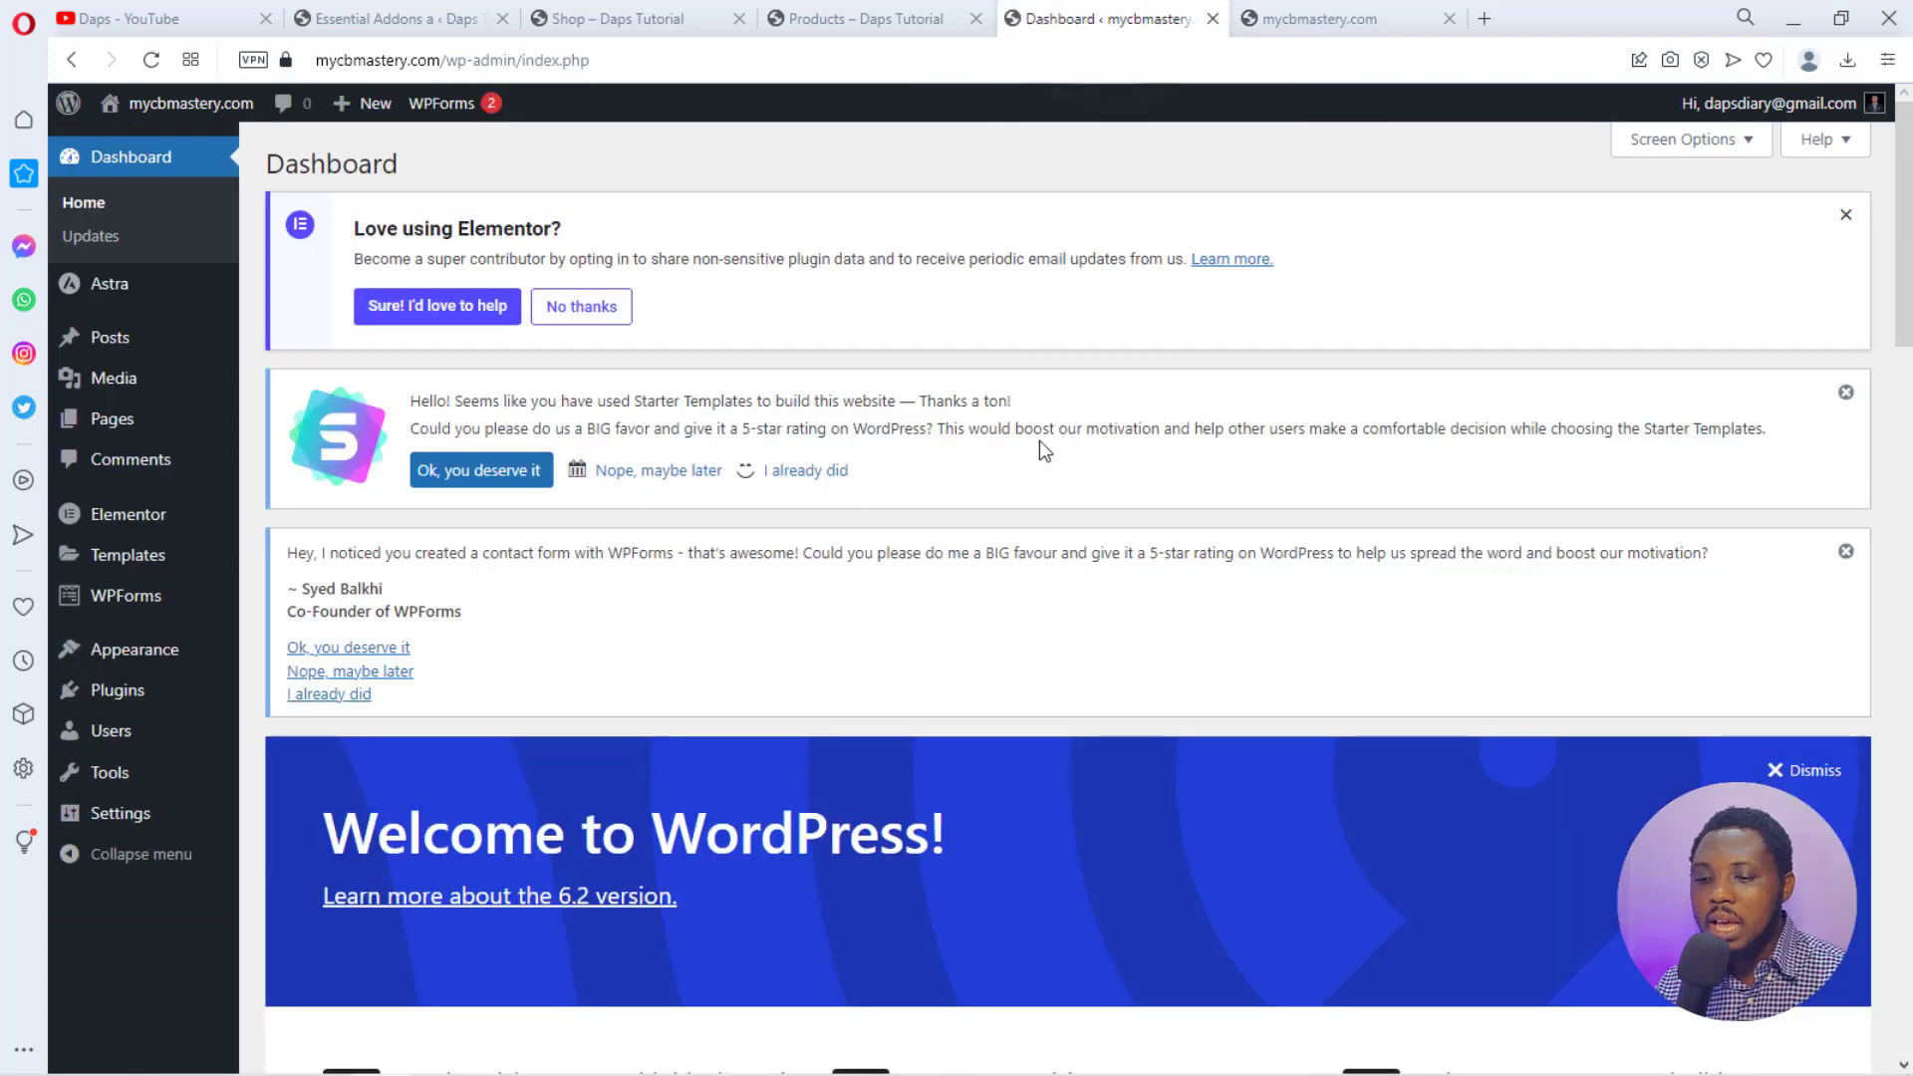
pyautogui.moveTo(117, 688)
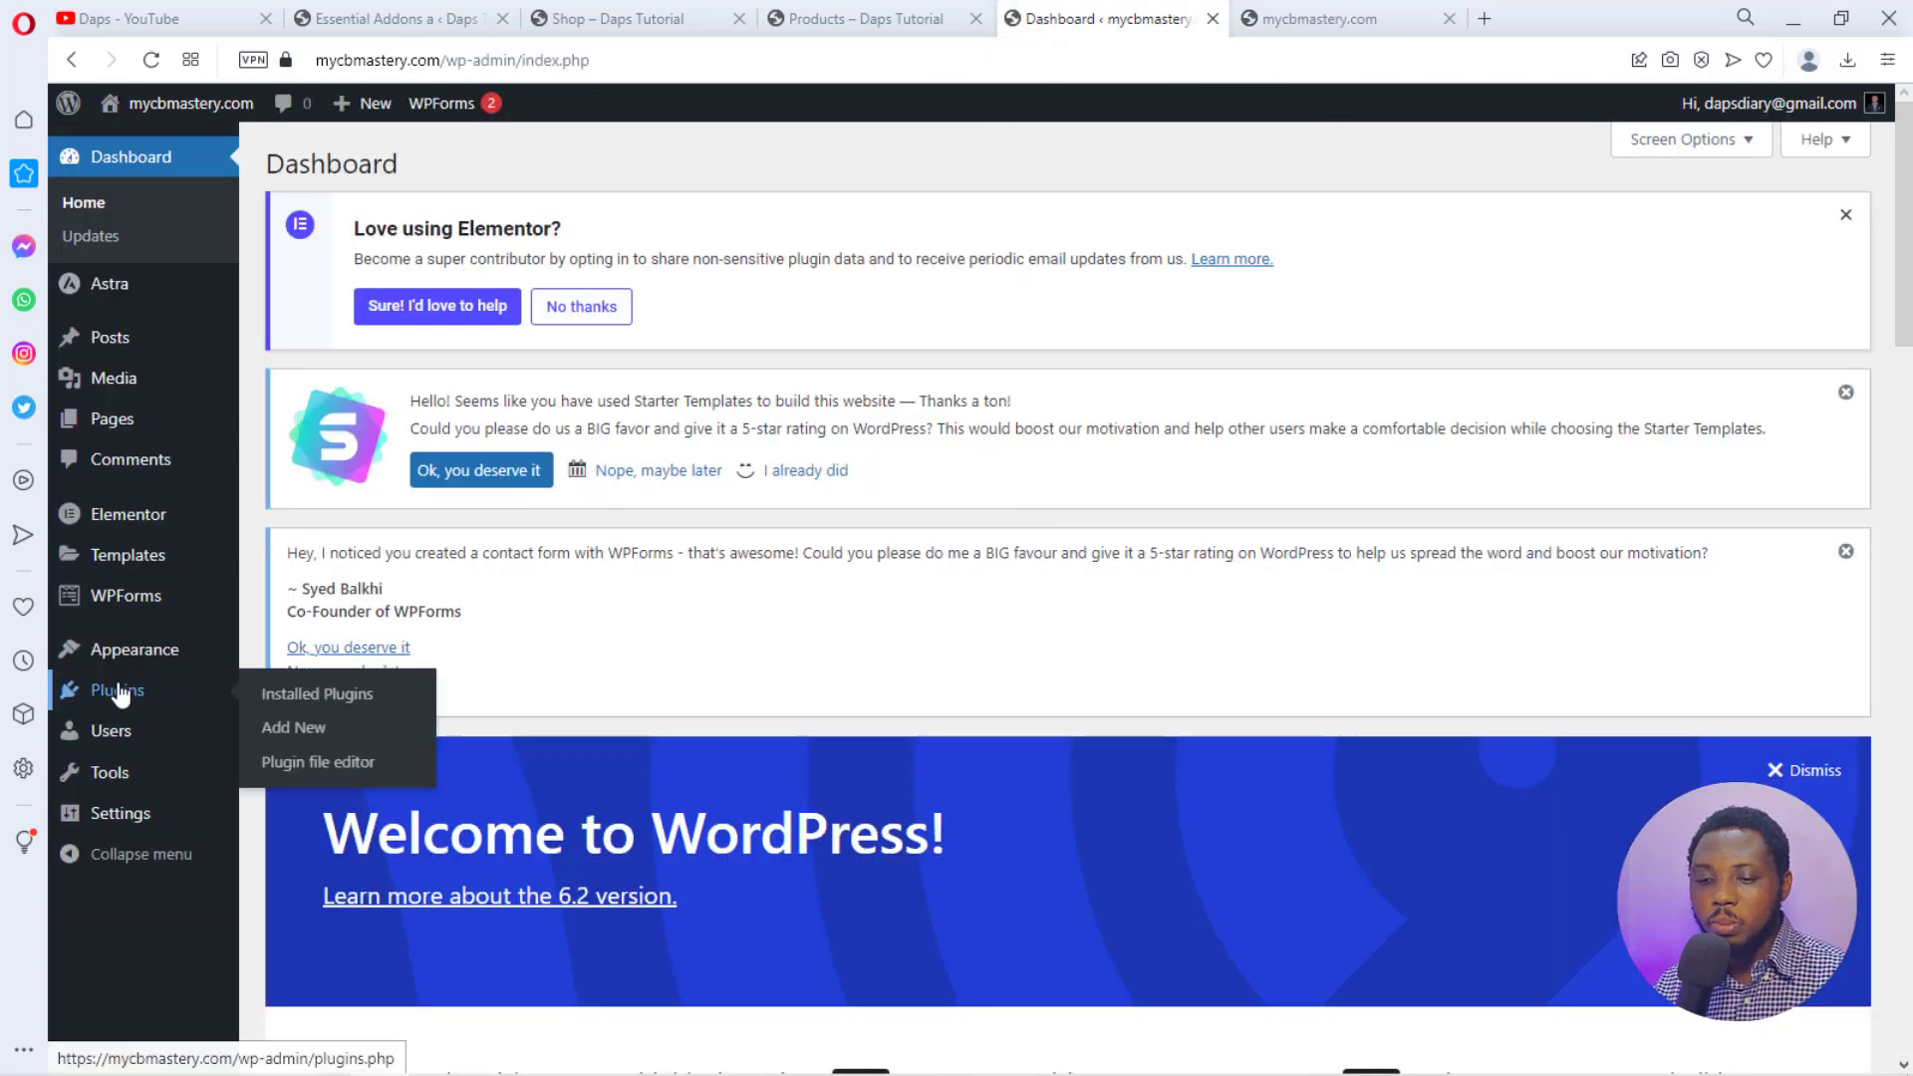
pyautogui.click(300, 732)
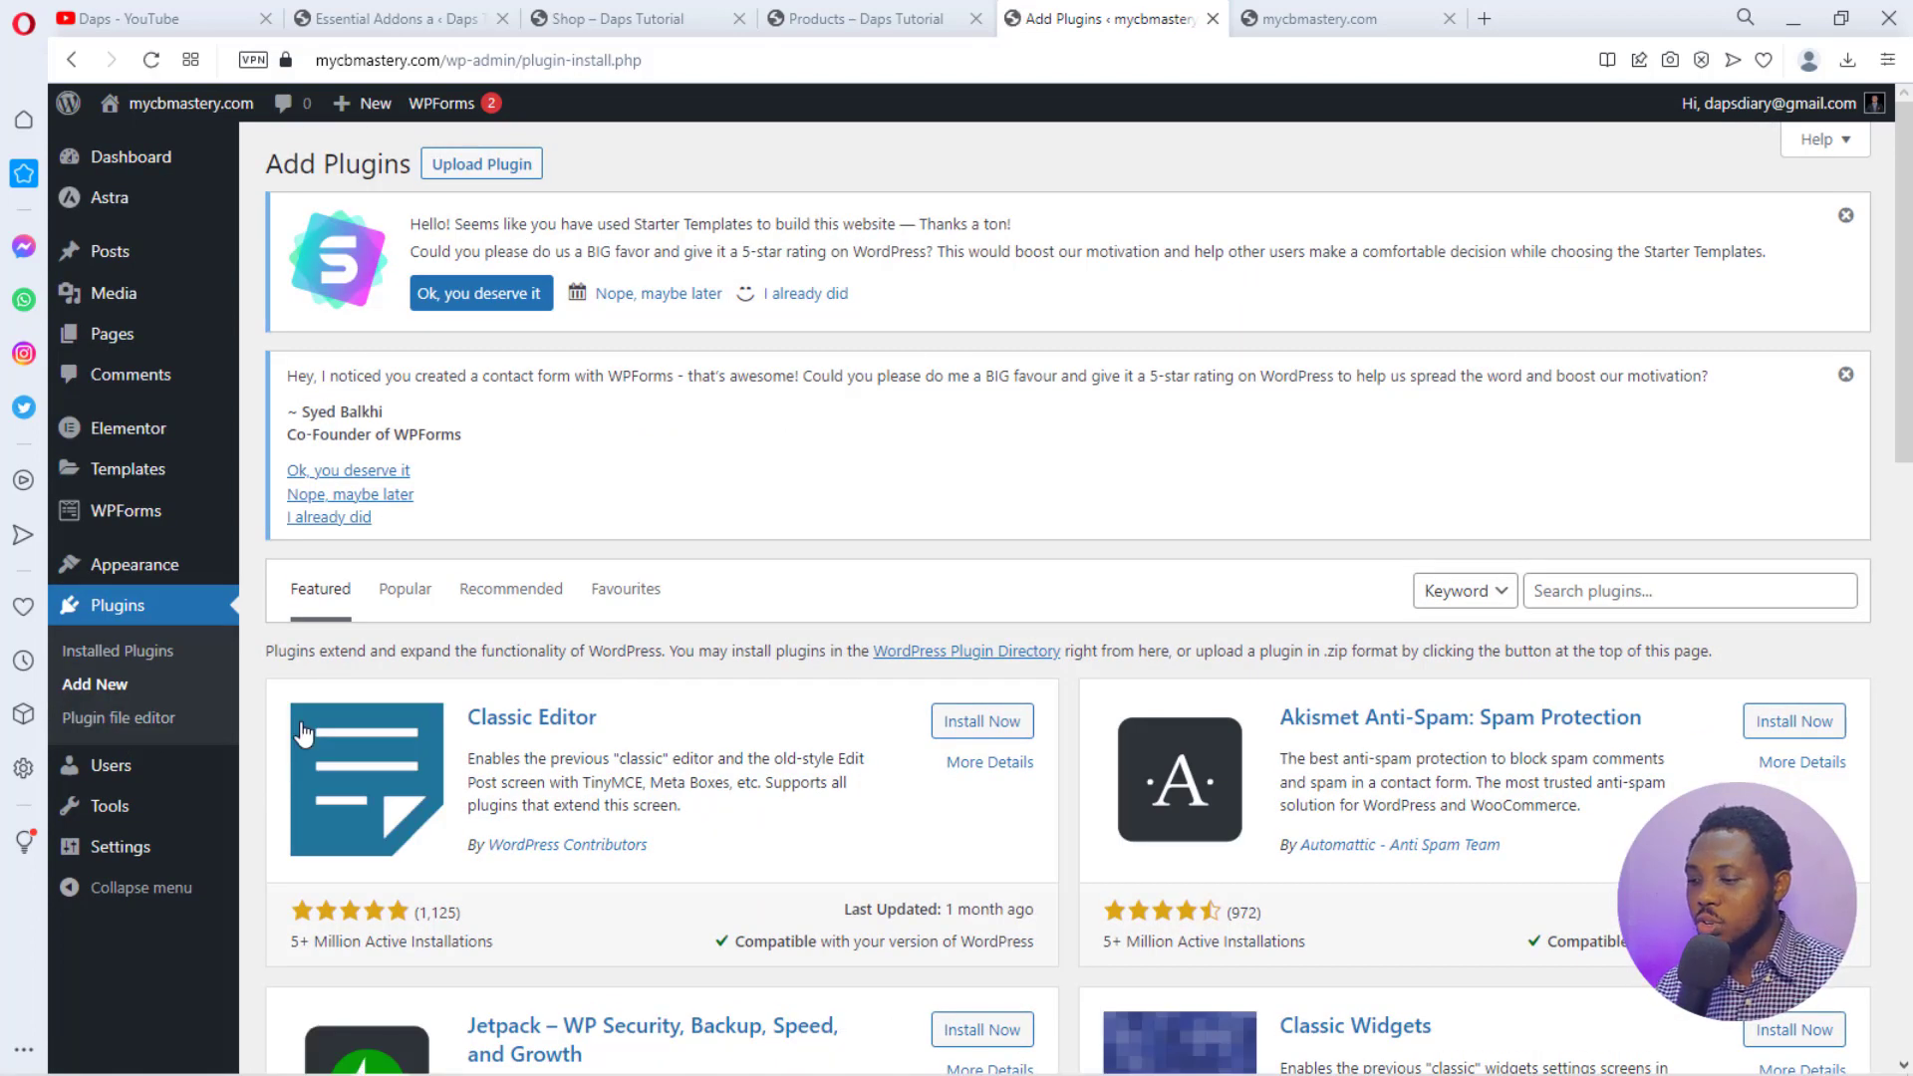
pyautogui.click(1546, 593)
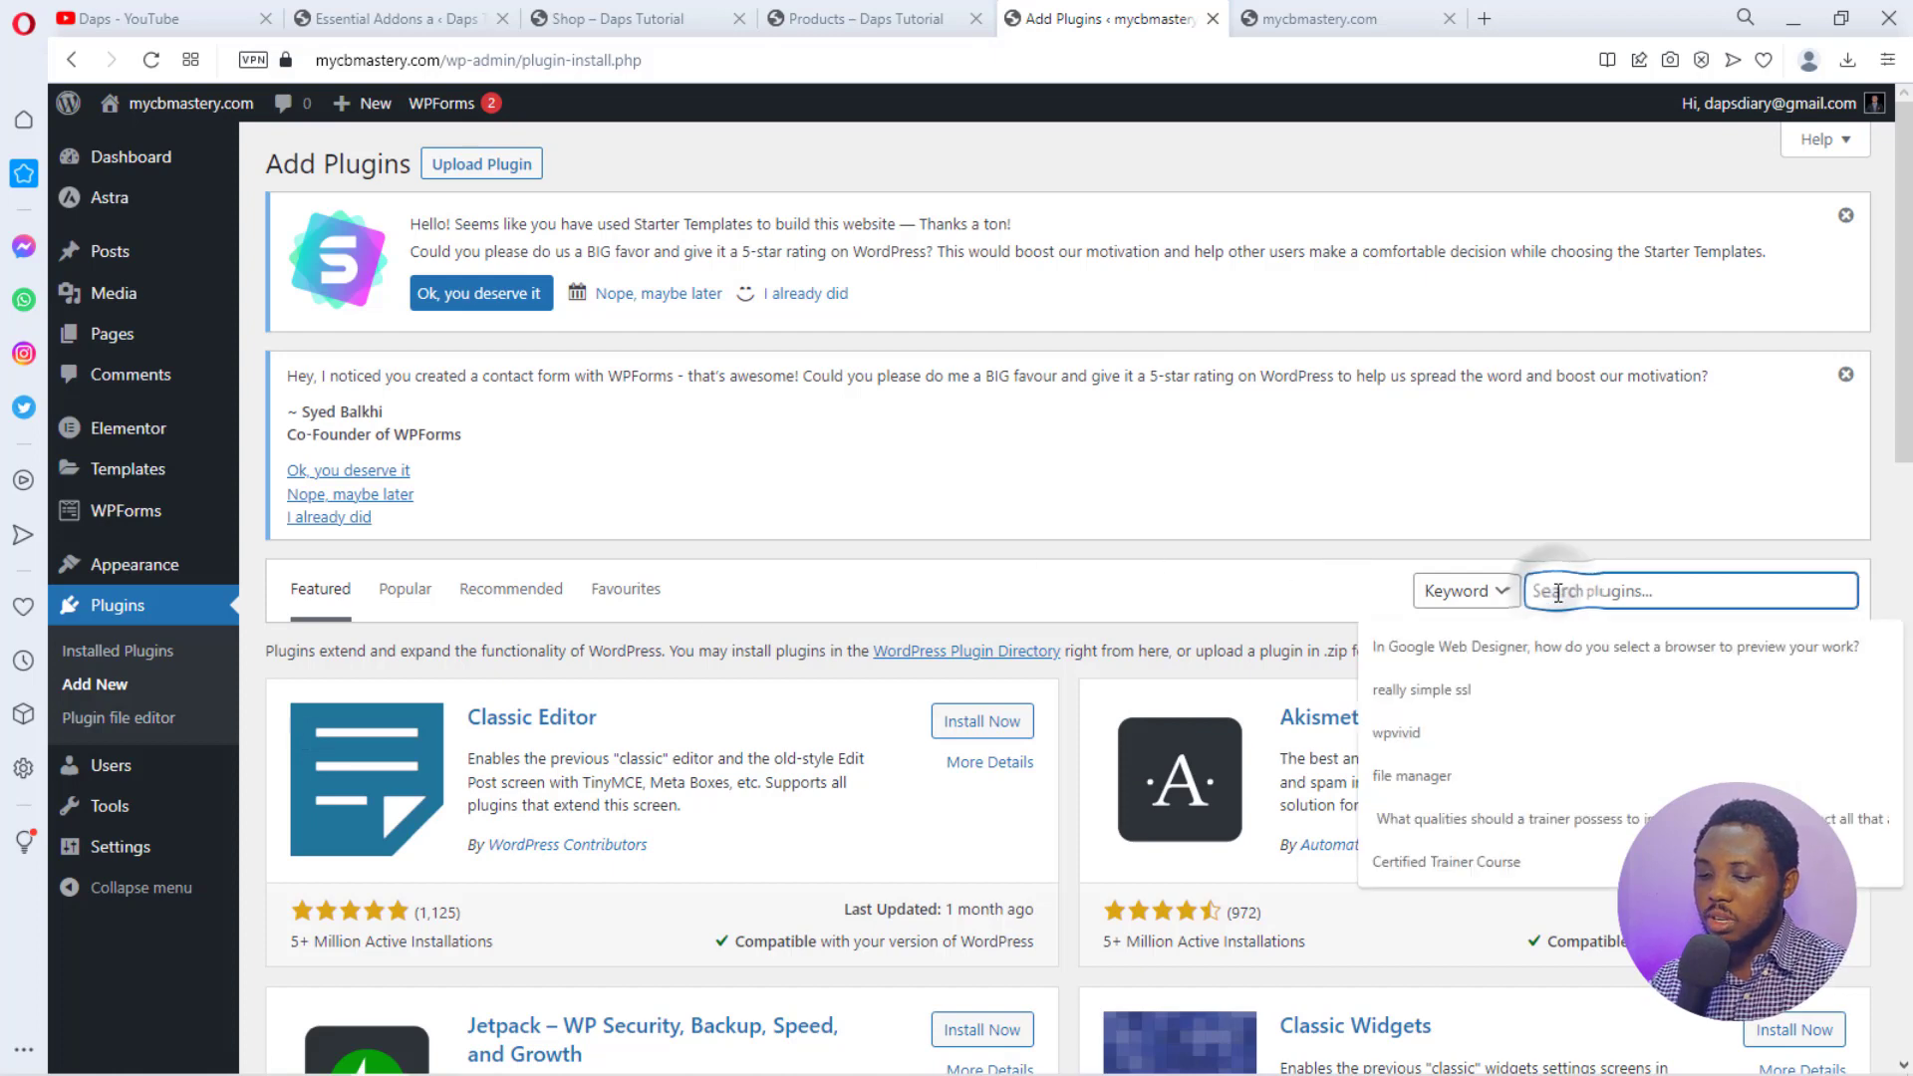
pyautogui.write('woocommerce')
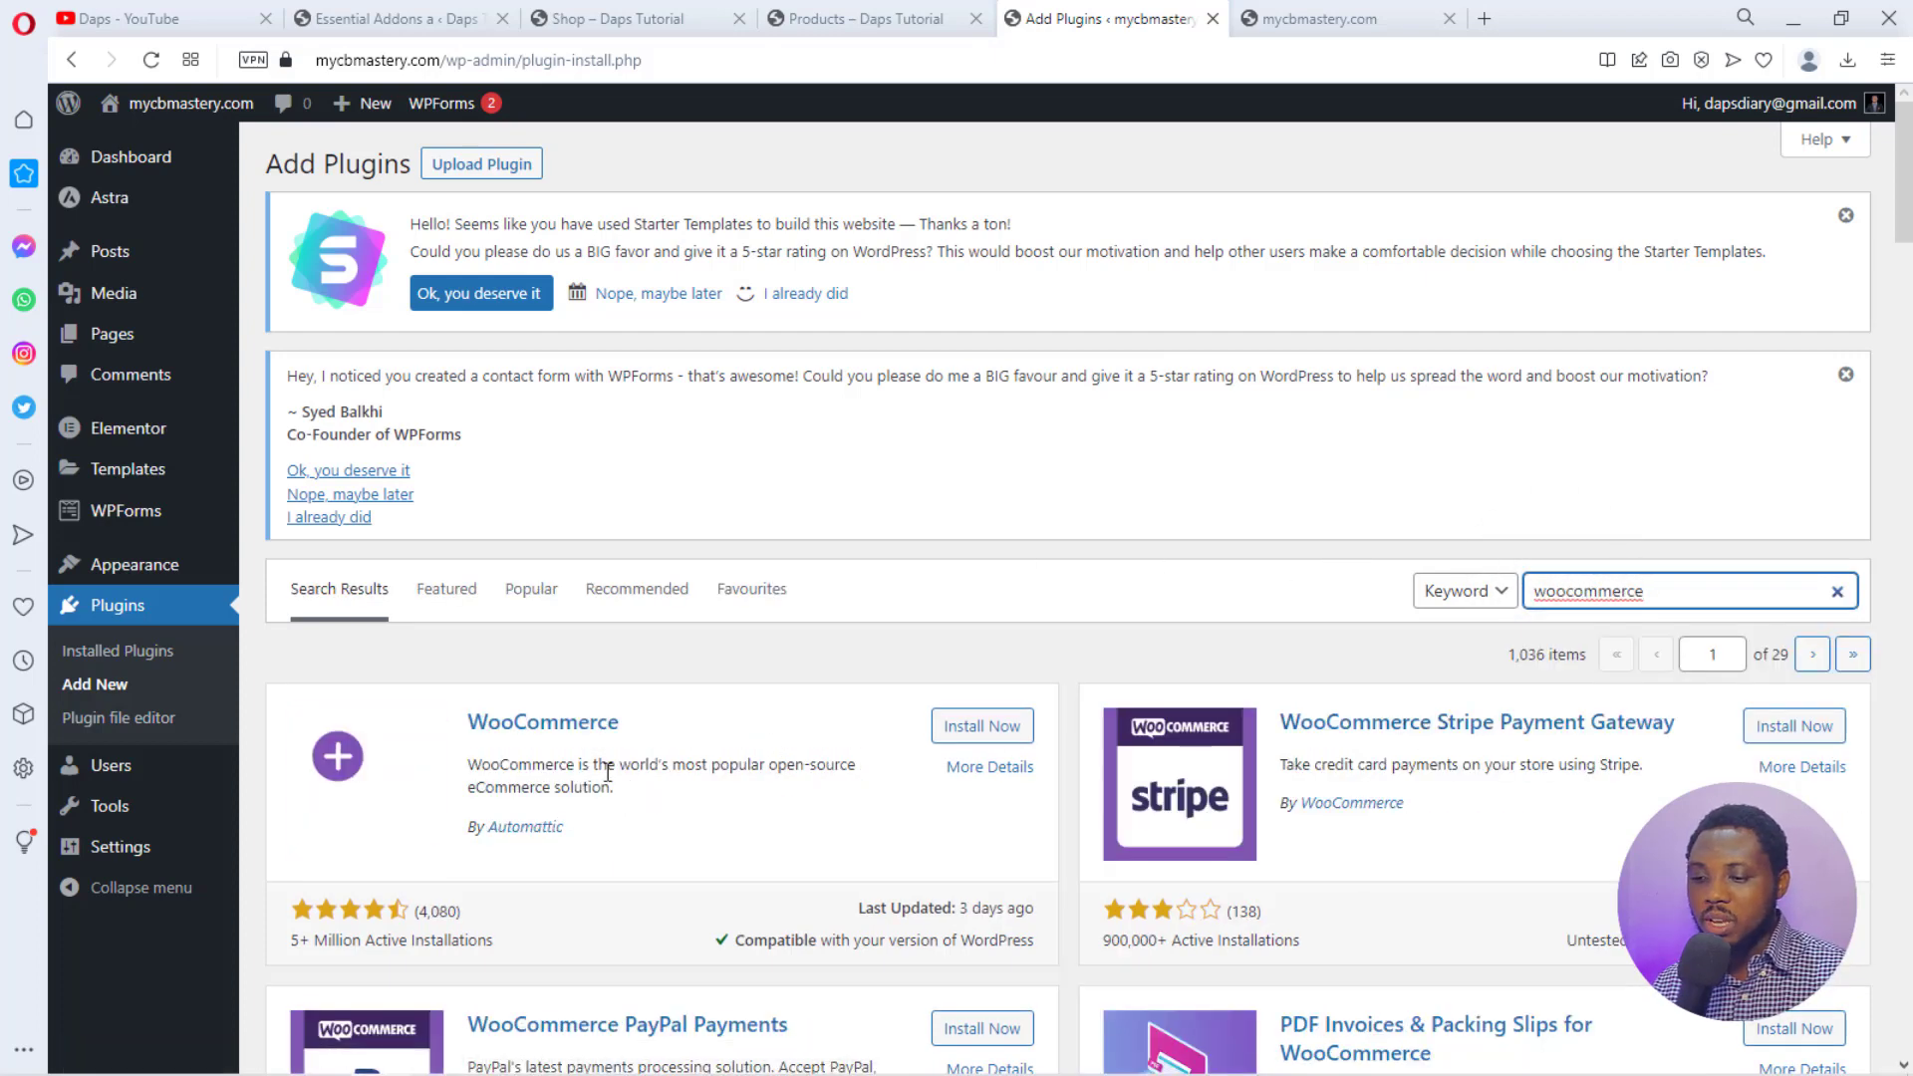
pyautogui.click(980, 727)
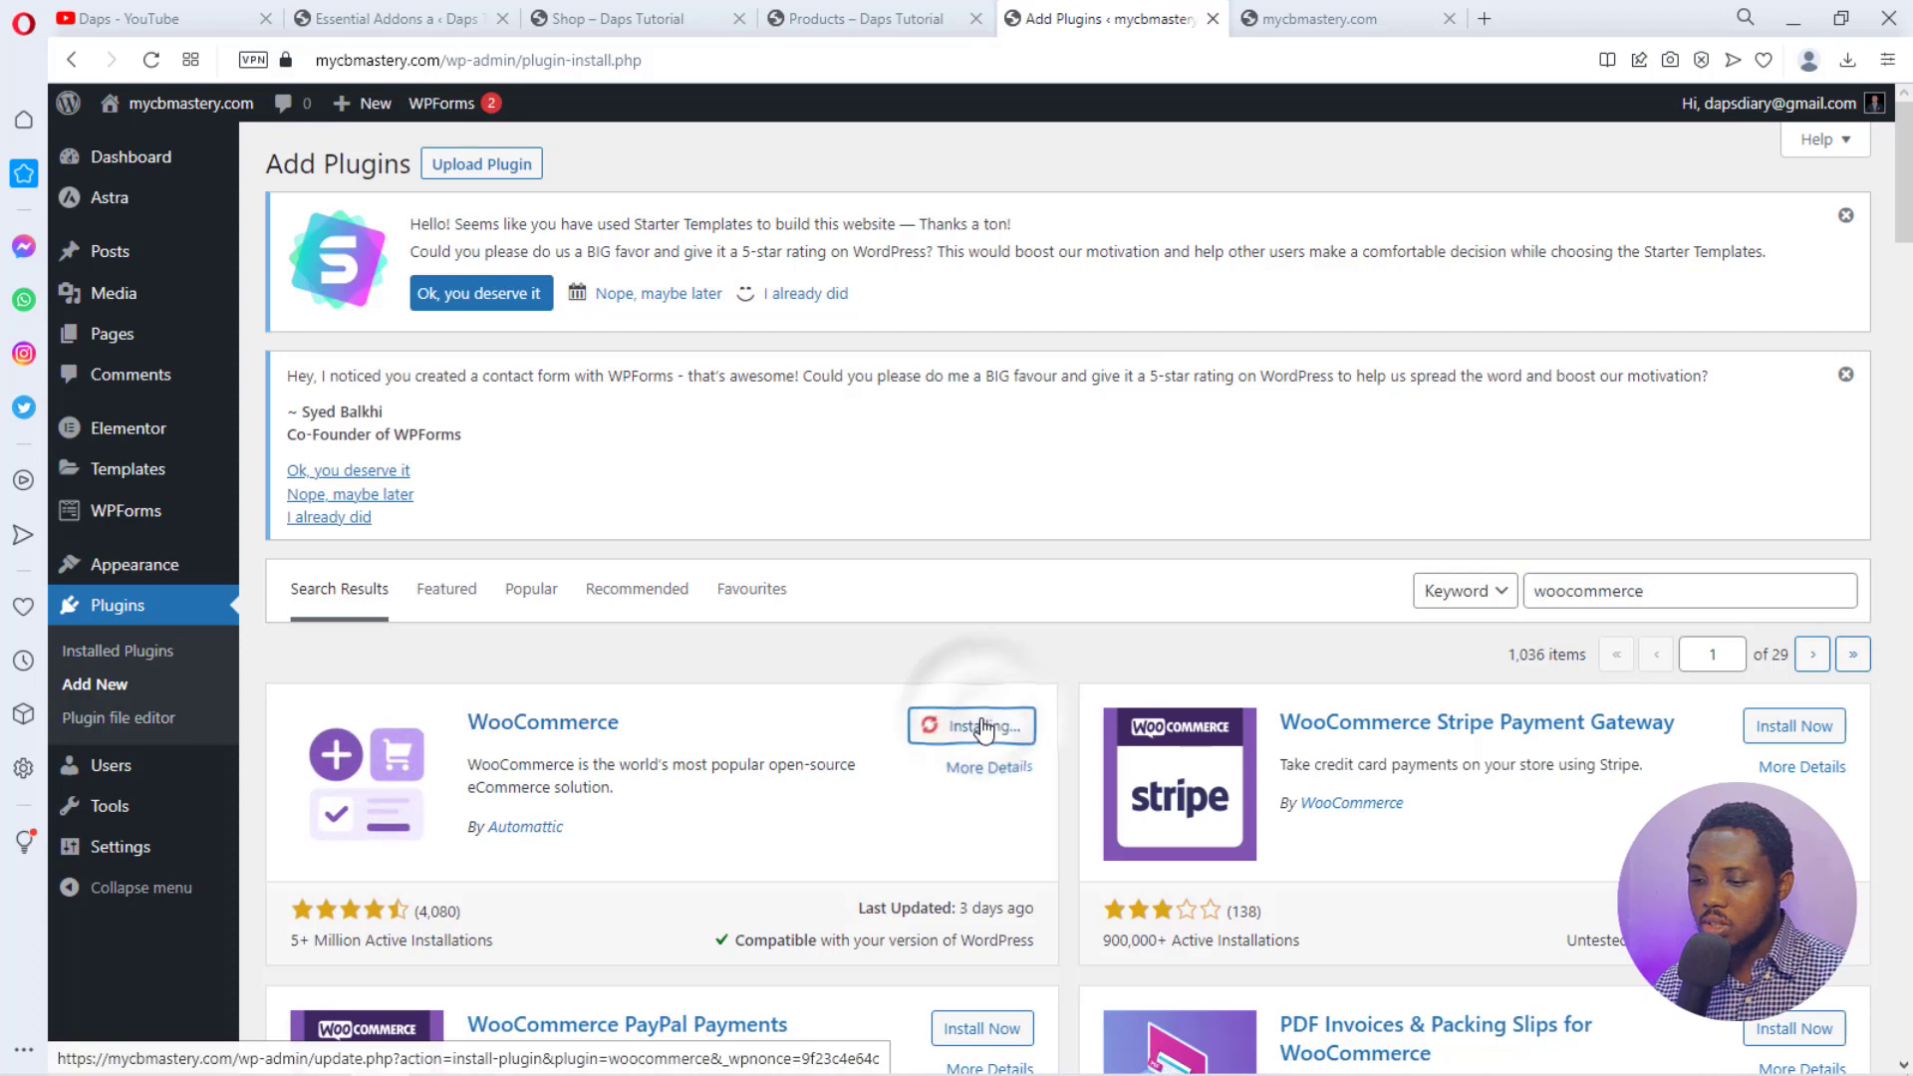
# Search the plugins for "essential addons" and install Essential Addons for Elementor.
pyautogui.doubleClick(1665, 592)
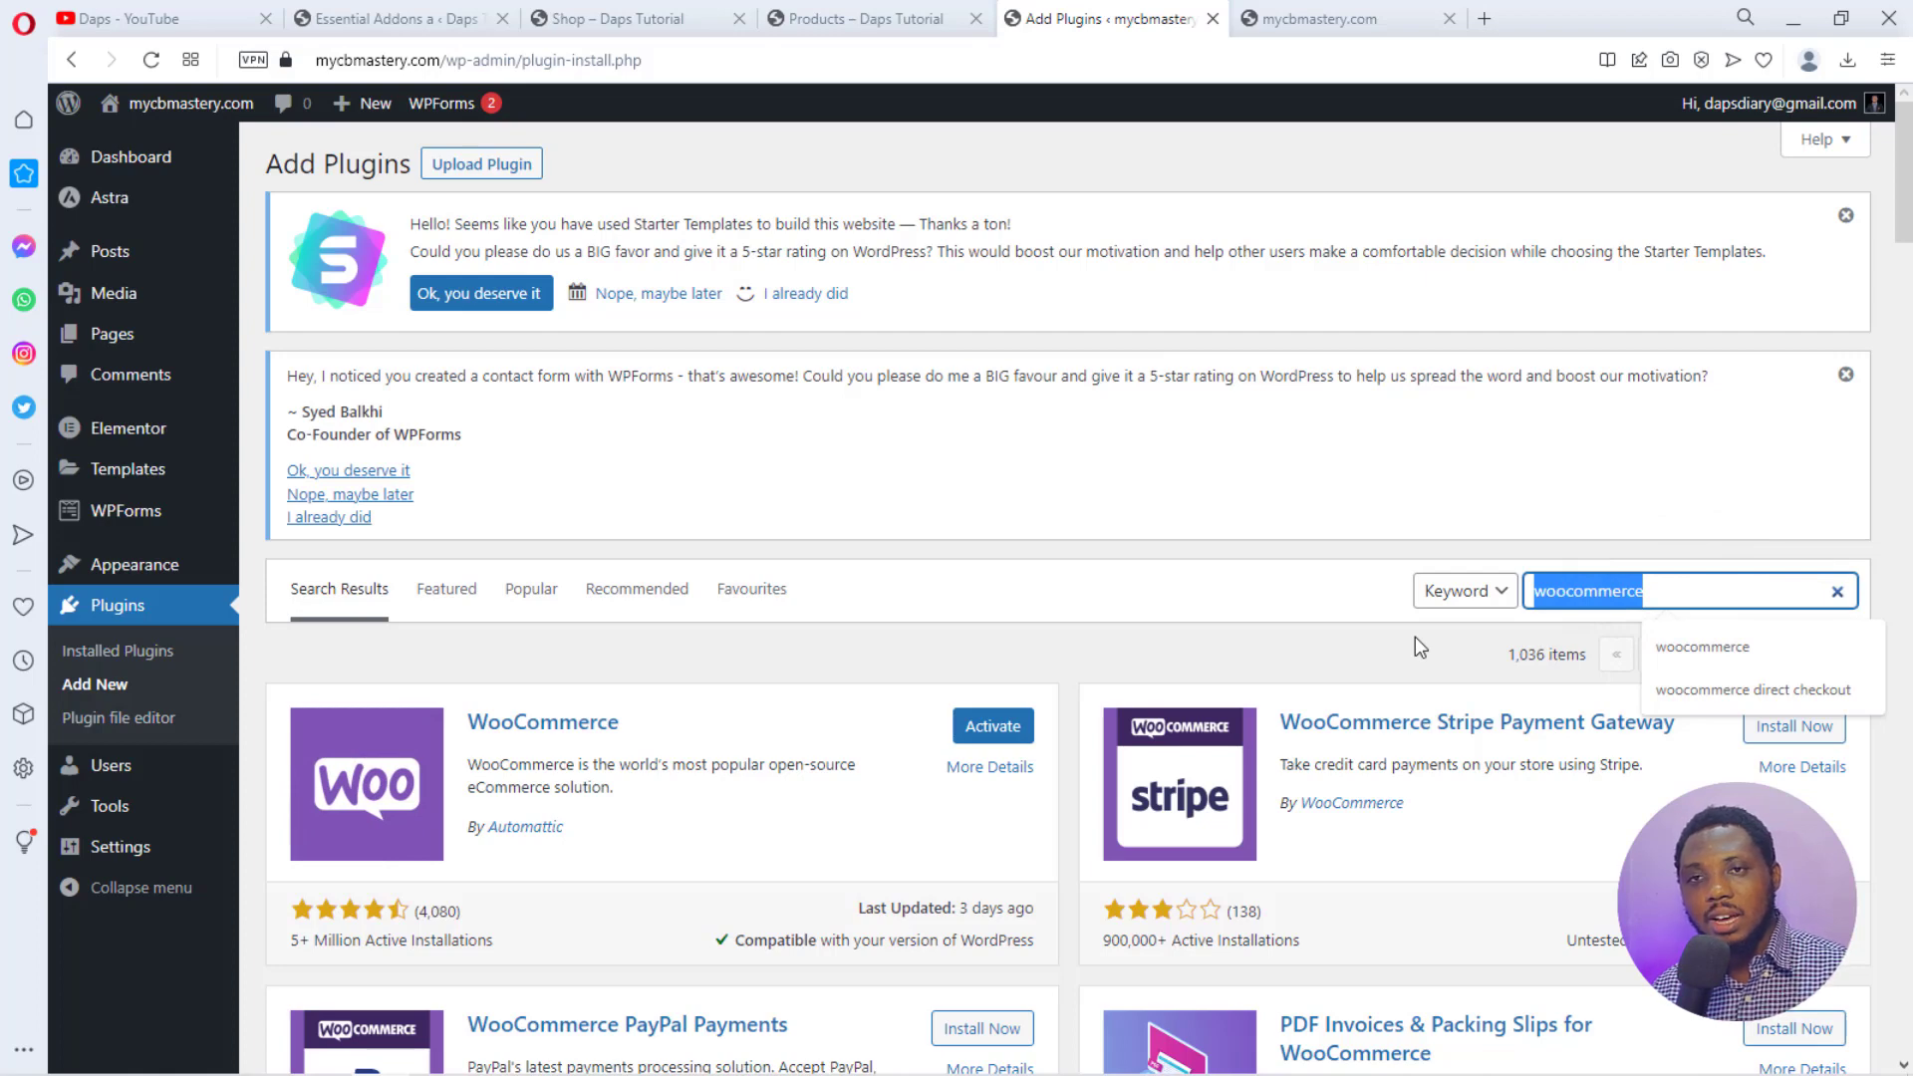
pyautogui.write('essential addons')
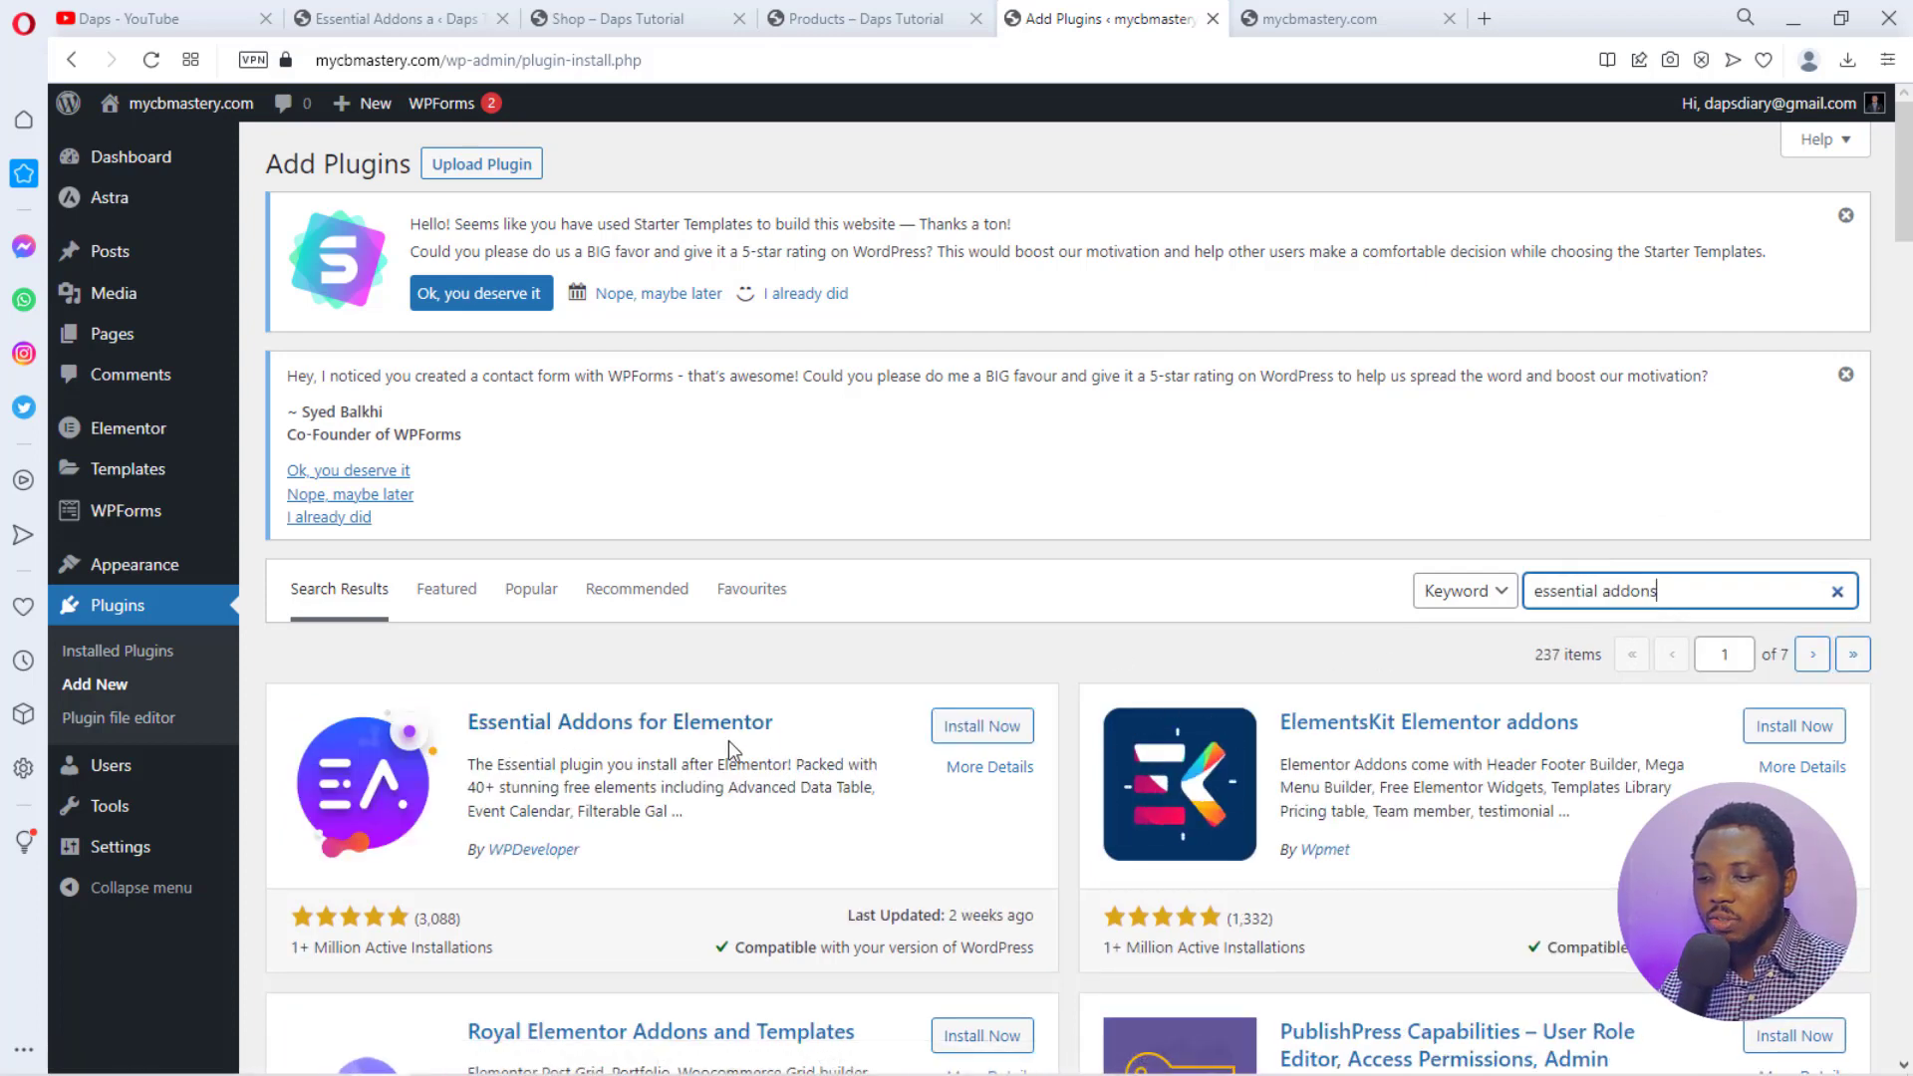
pyautogui.click(992, 727)
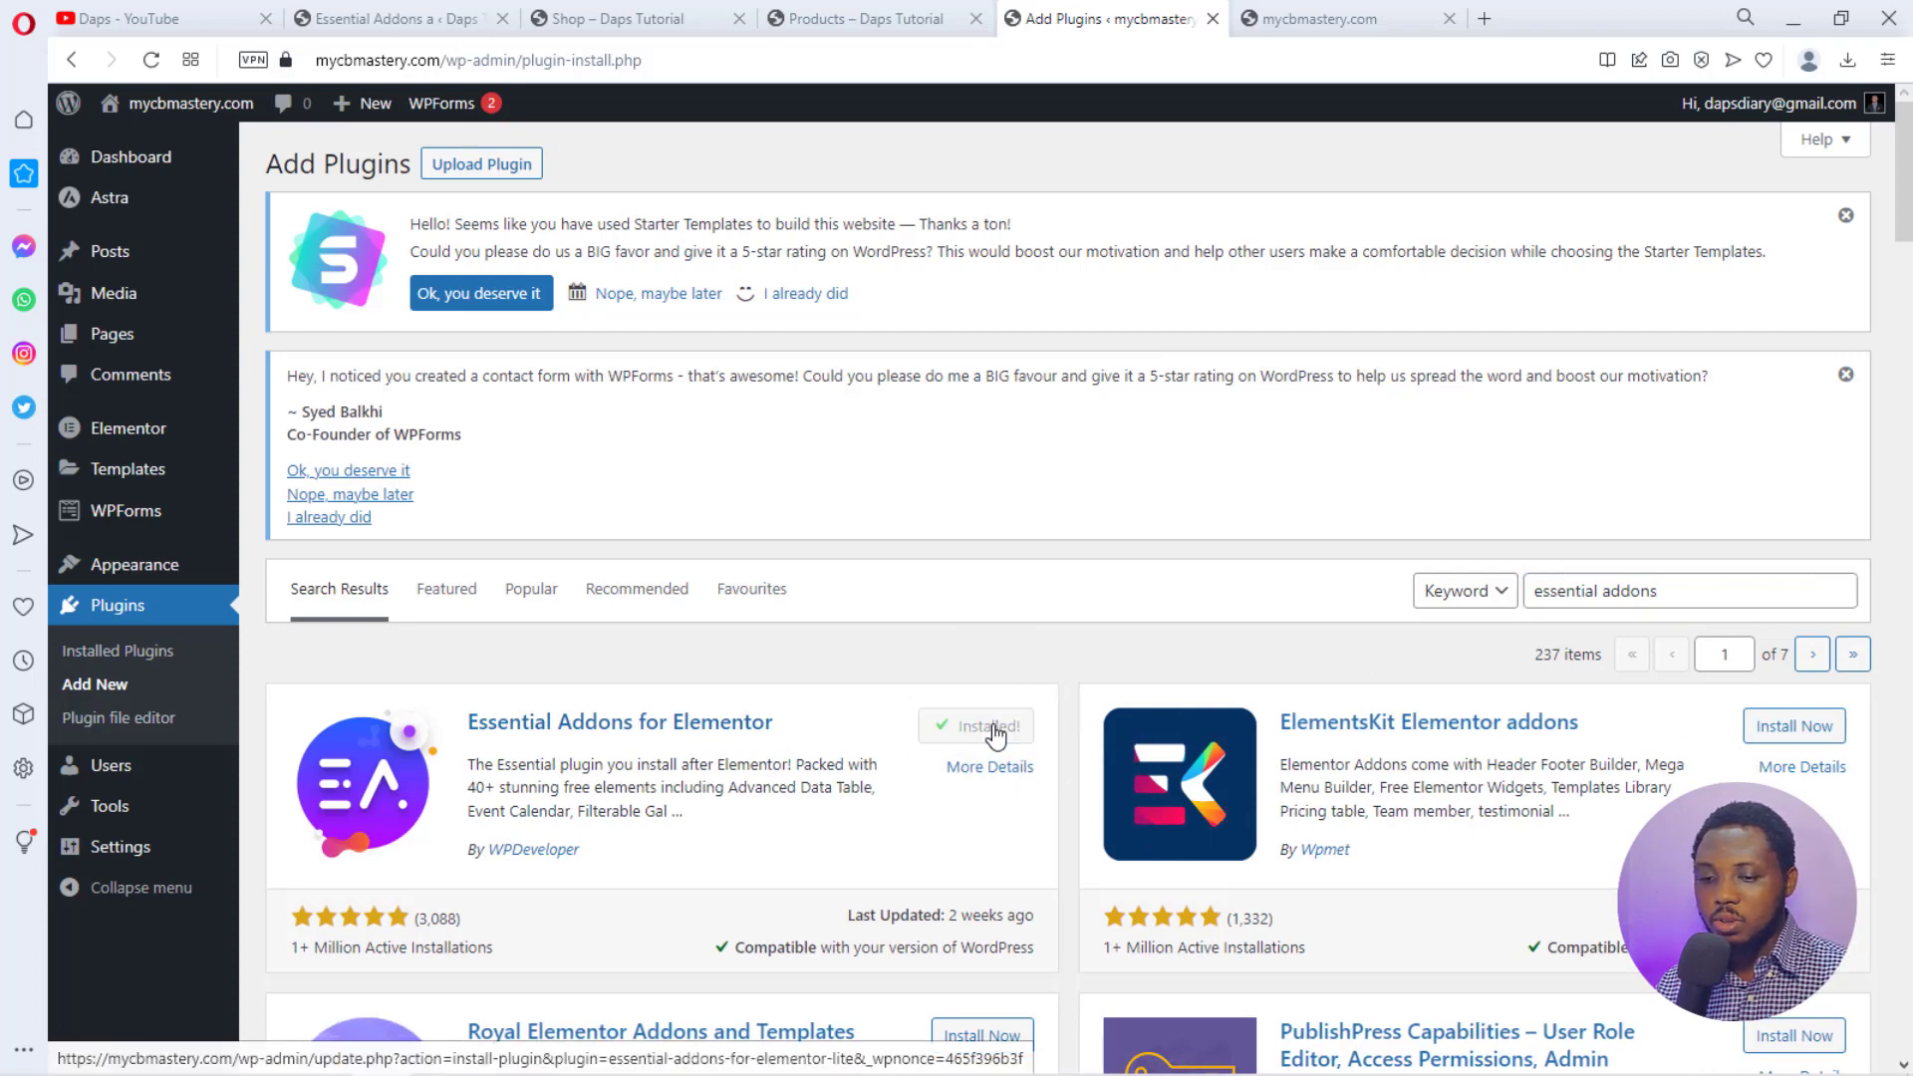
# Activate the WooCommerce plugin from the site's list of installed plugins.
pyautogui.click(112, 658)
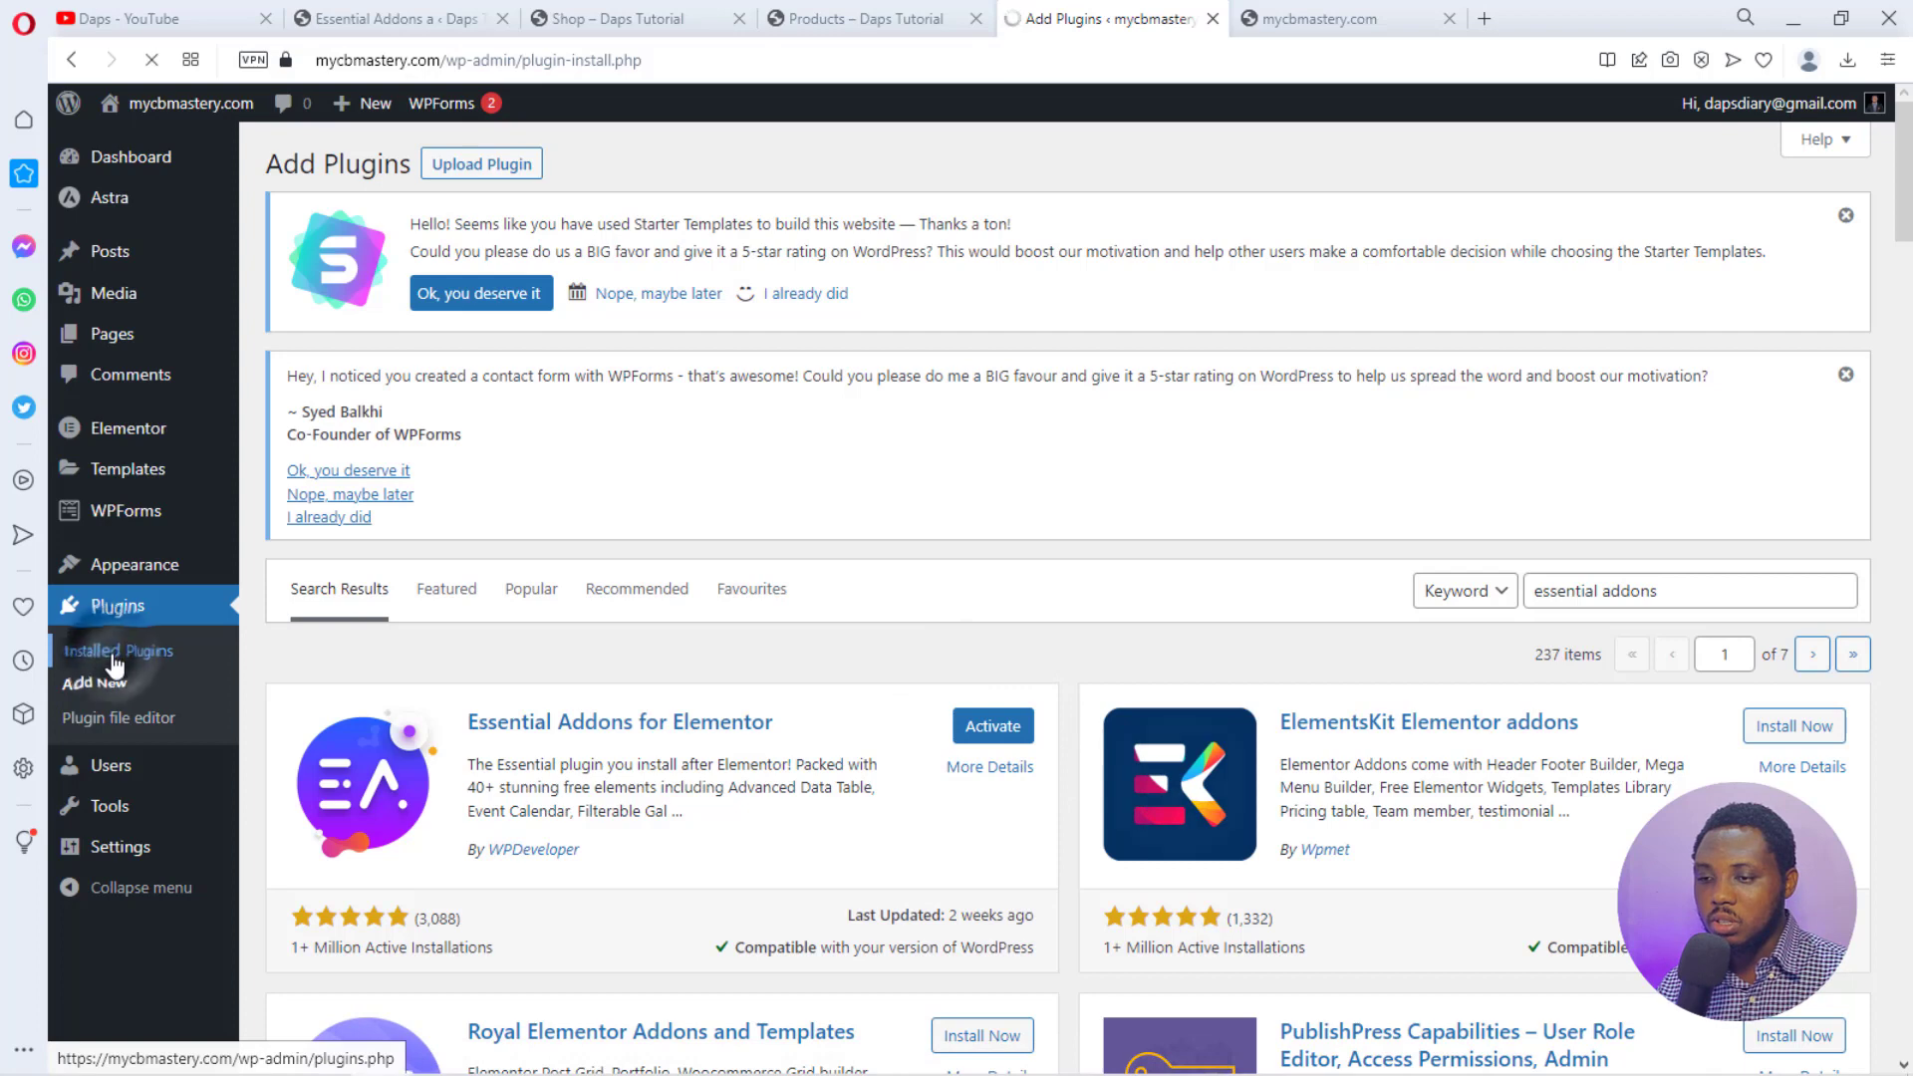
pyautogui.scroll(-2, 650, 627)
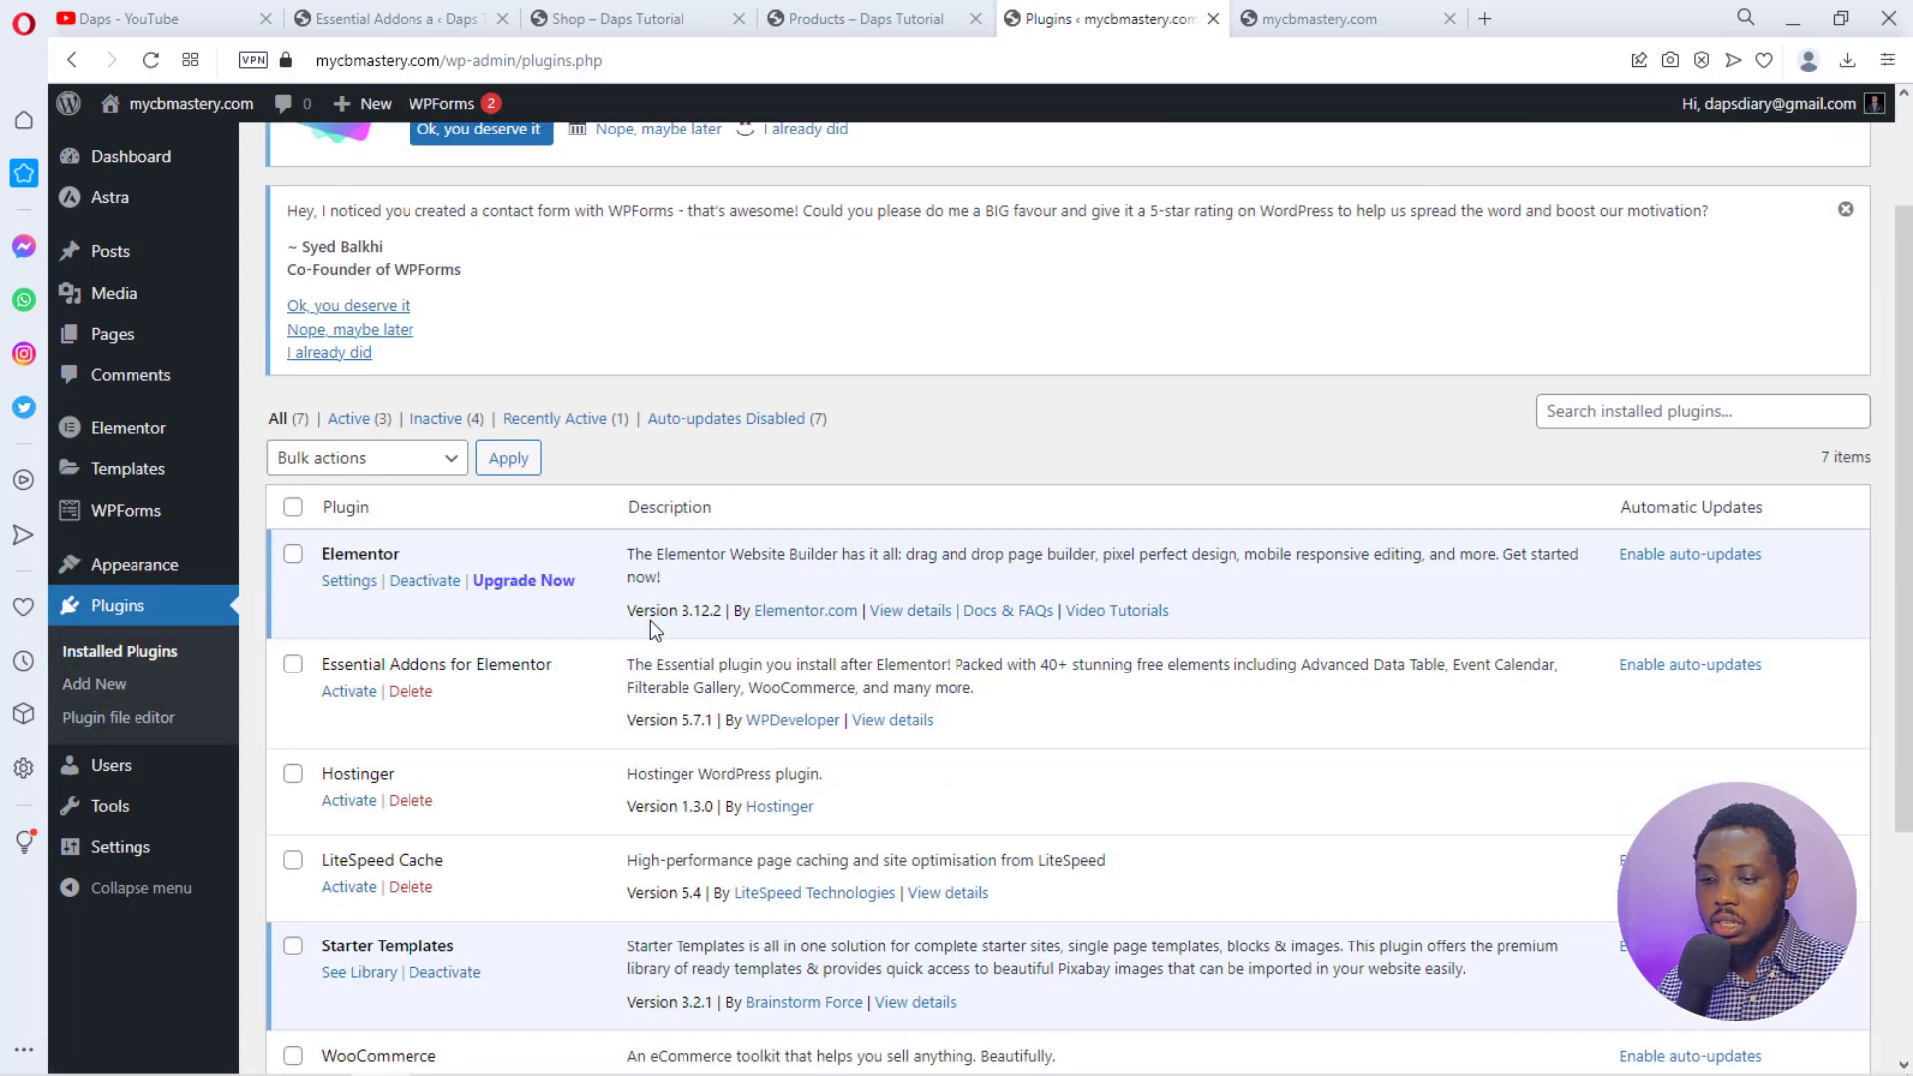
pyautogui.scroll(-2, 649, 619)
pyautogui.click(293, 471)
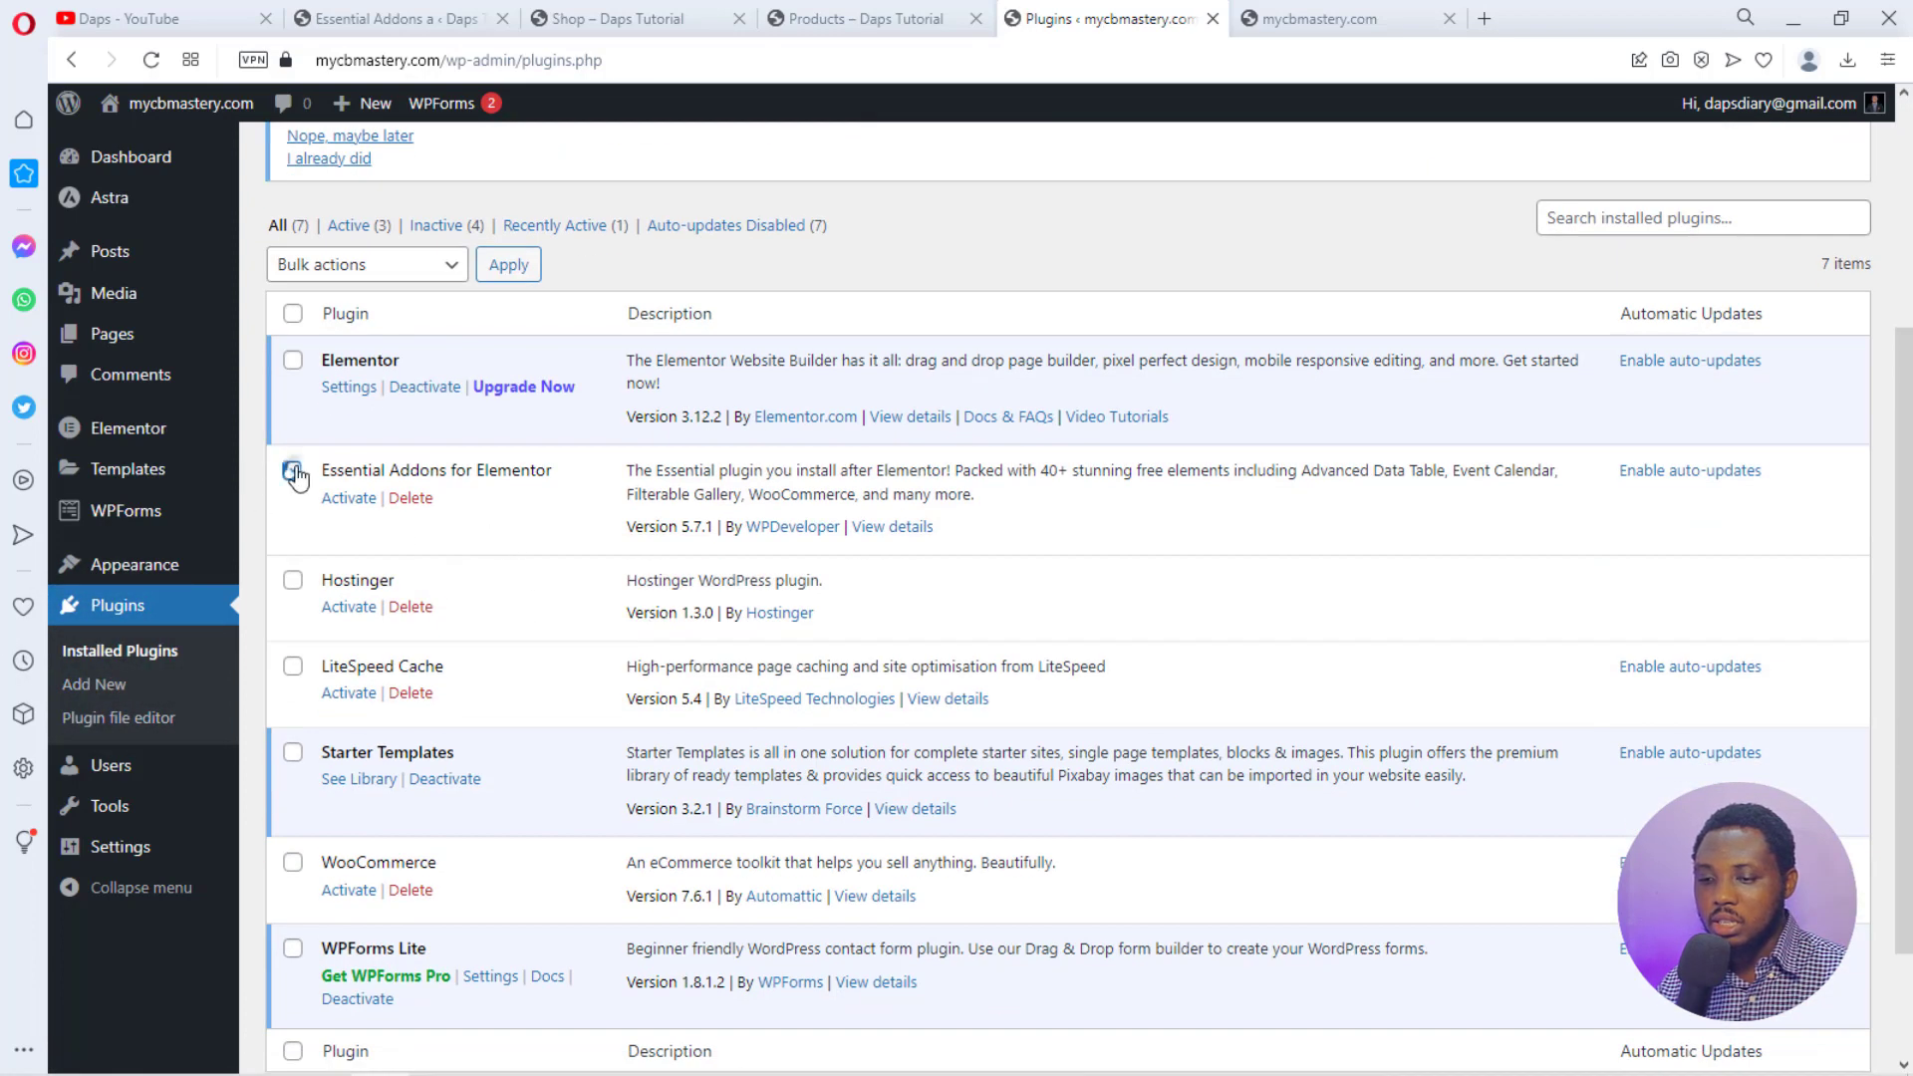
pyautogui.scroll(-2, 440, 633)
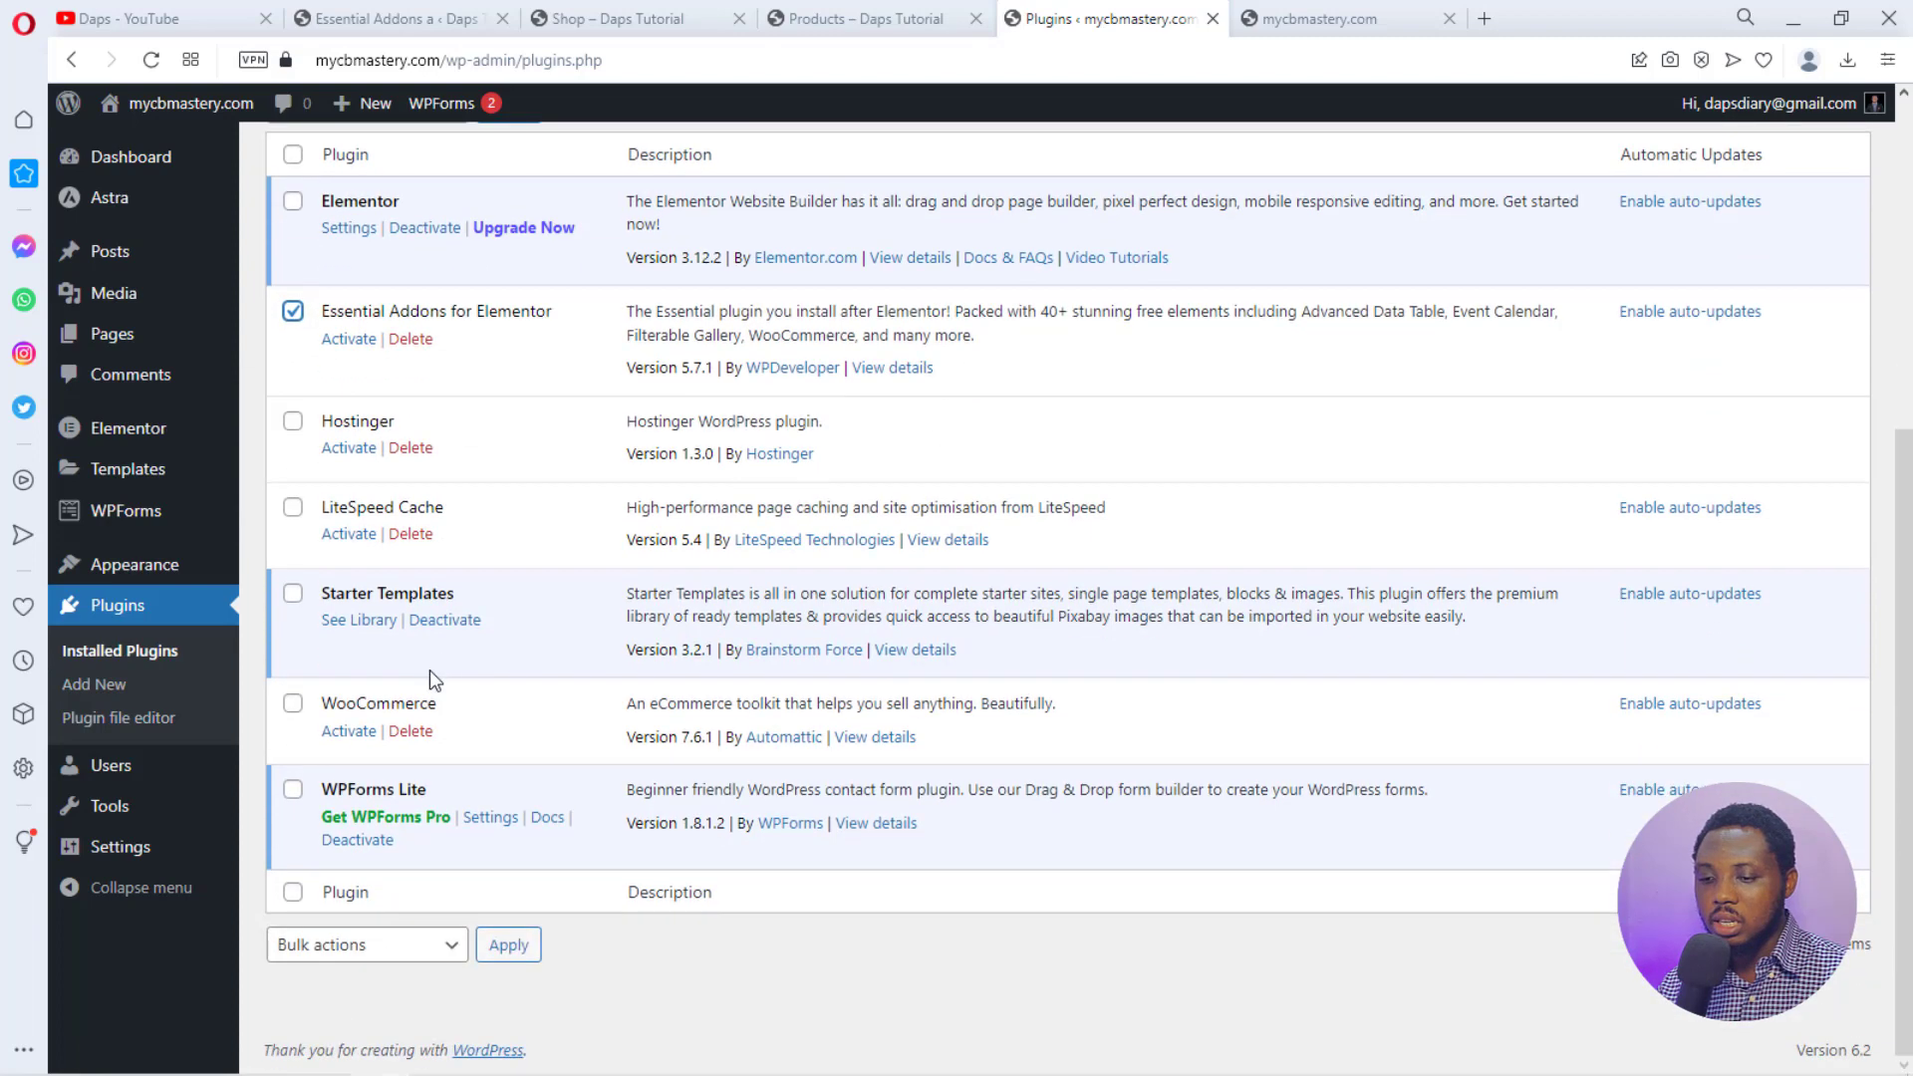
pyautogui.click(293, 703)
pyautogui.click(293, 310)
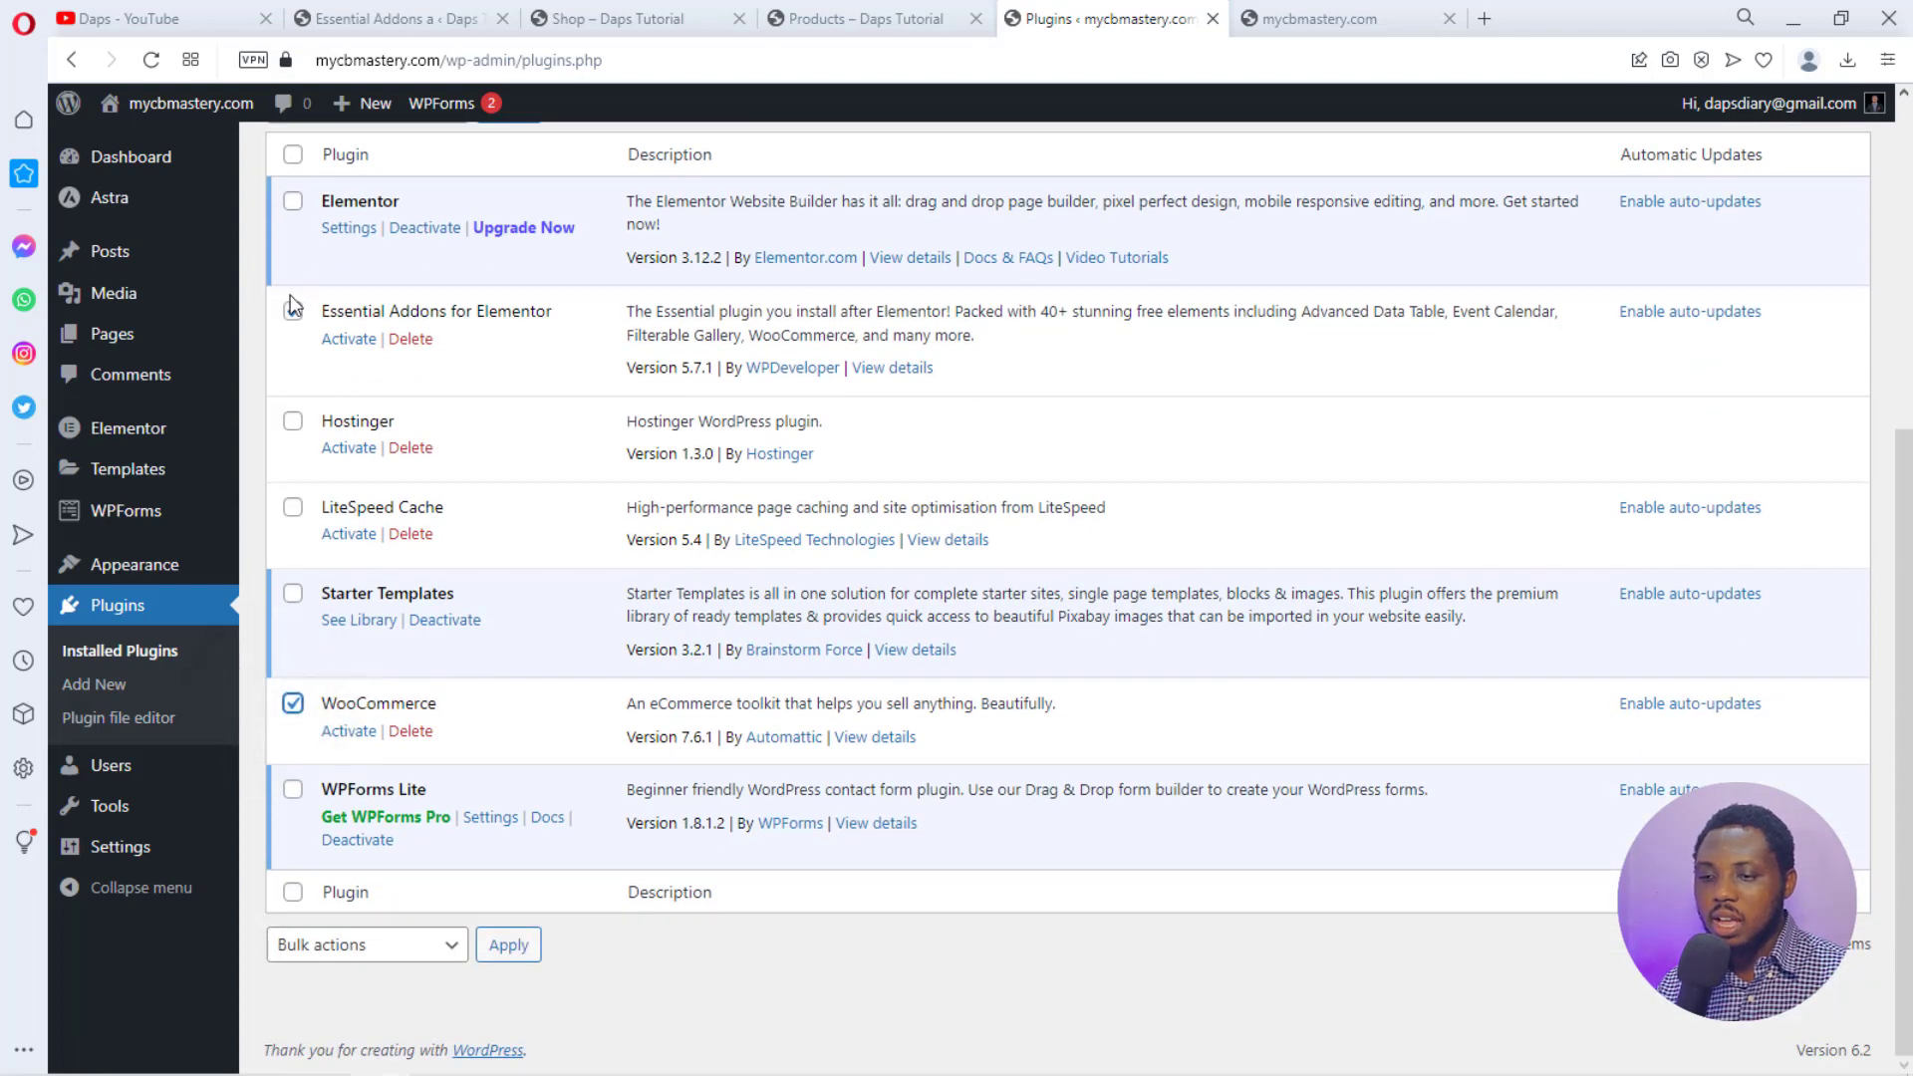
pyautogui.click(293, 308)
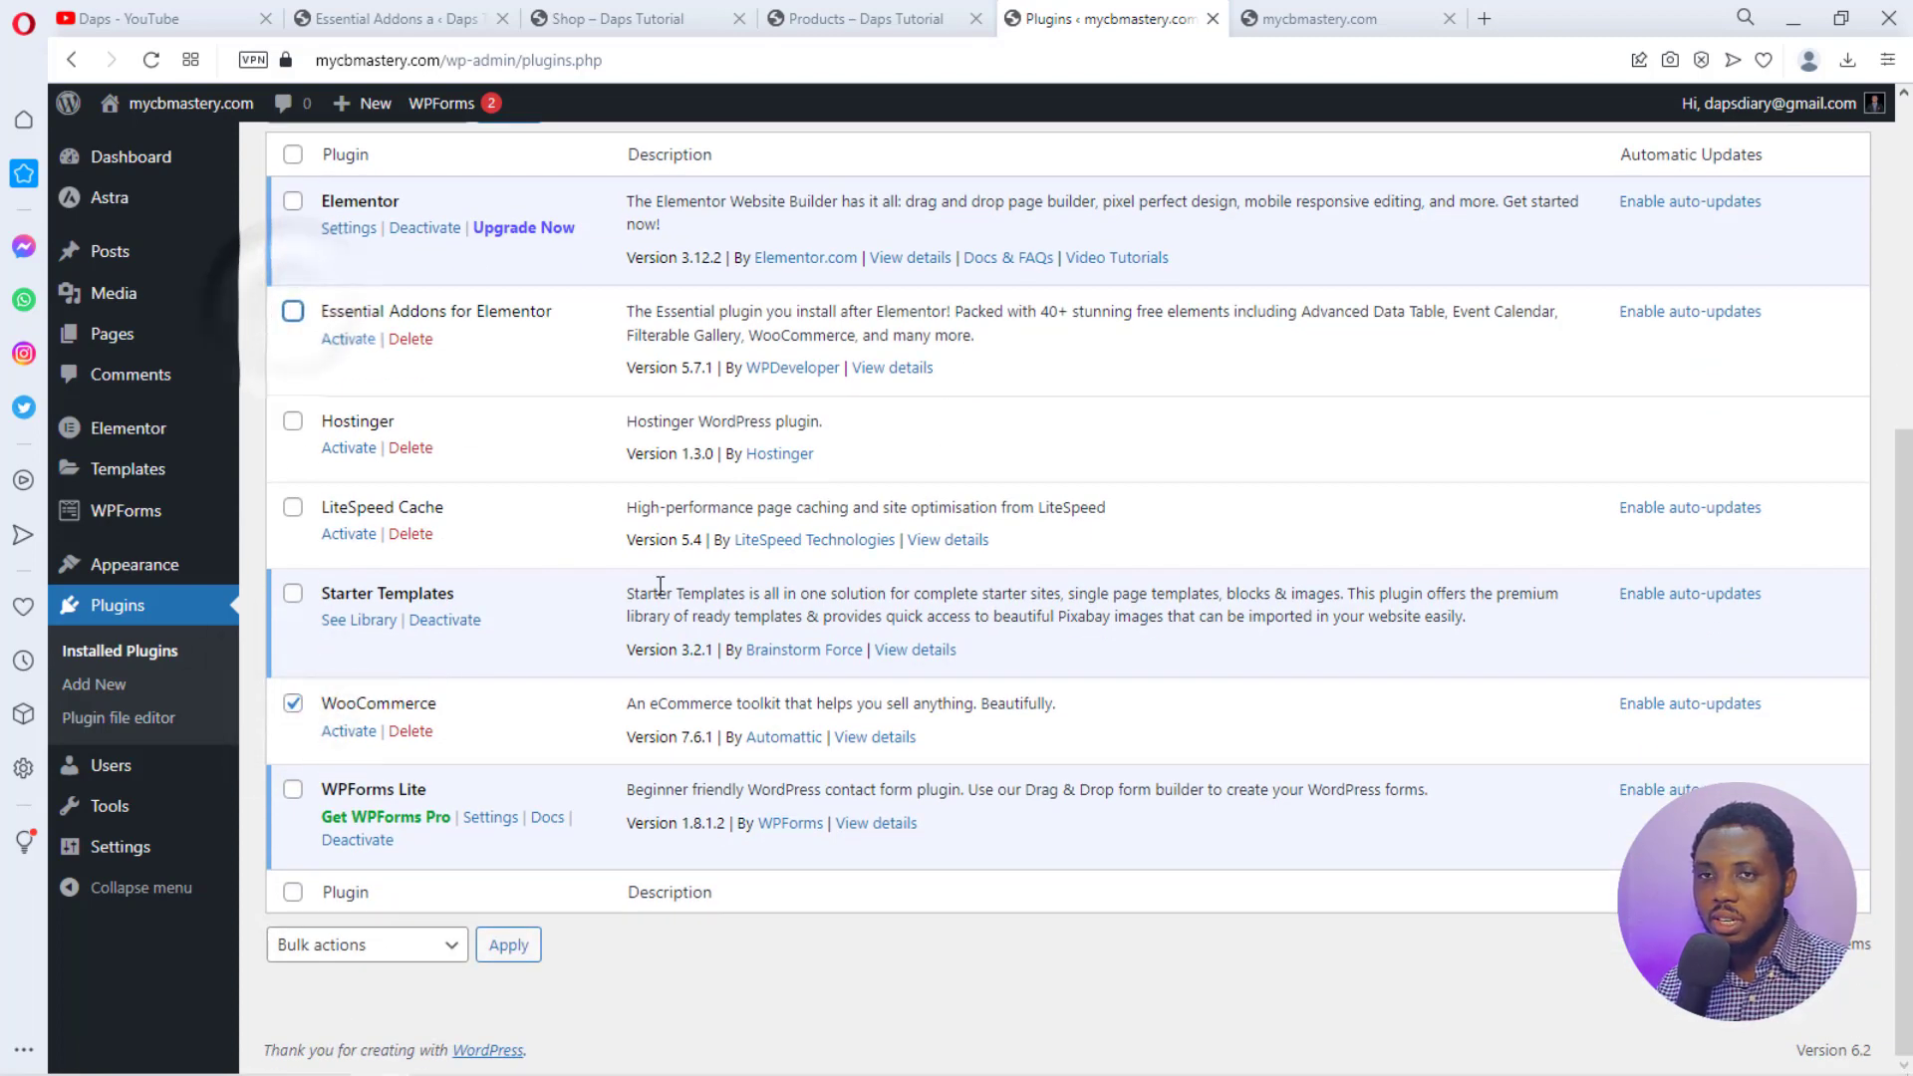
pyautogui.click(337, 735)
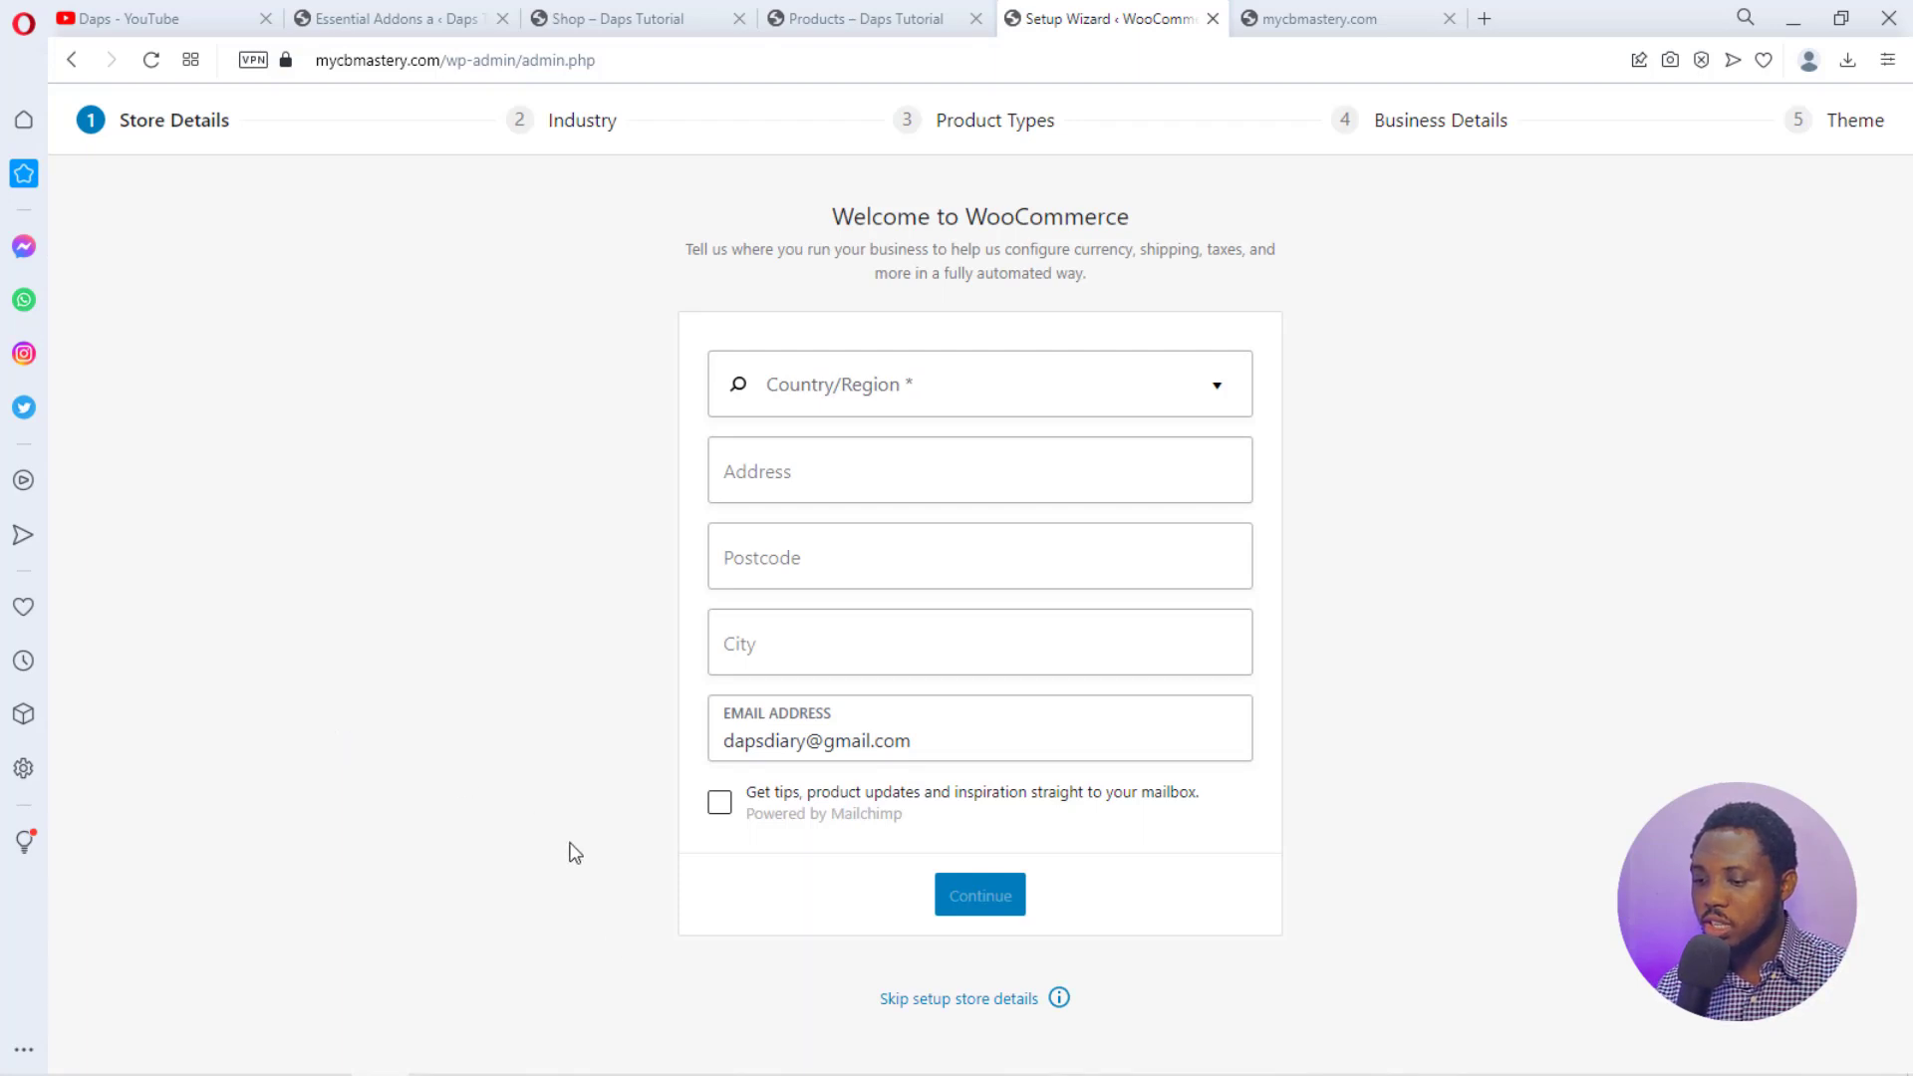
# Skip the store details in the WooCommerce setup wizard and decline usage tracking.
pyautogui.click(949, 1000)
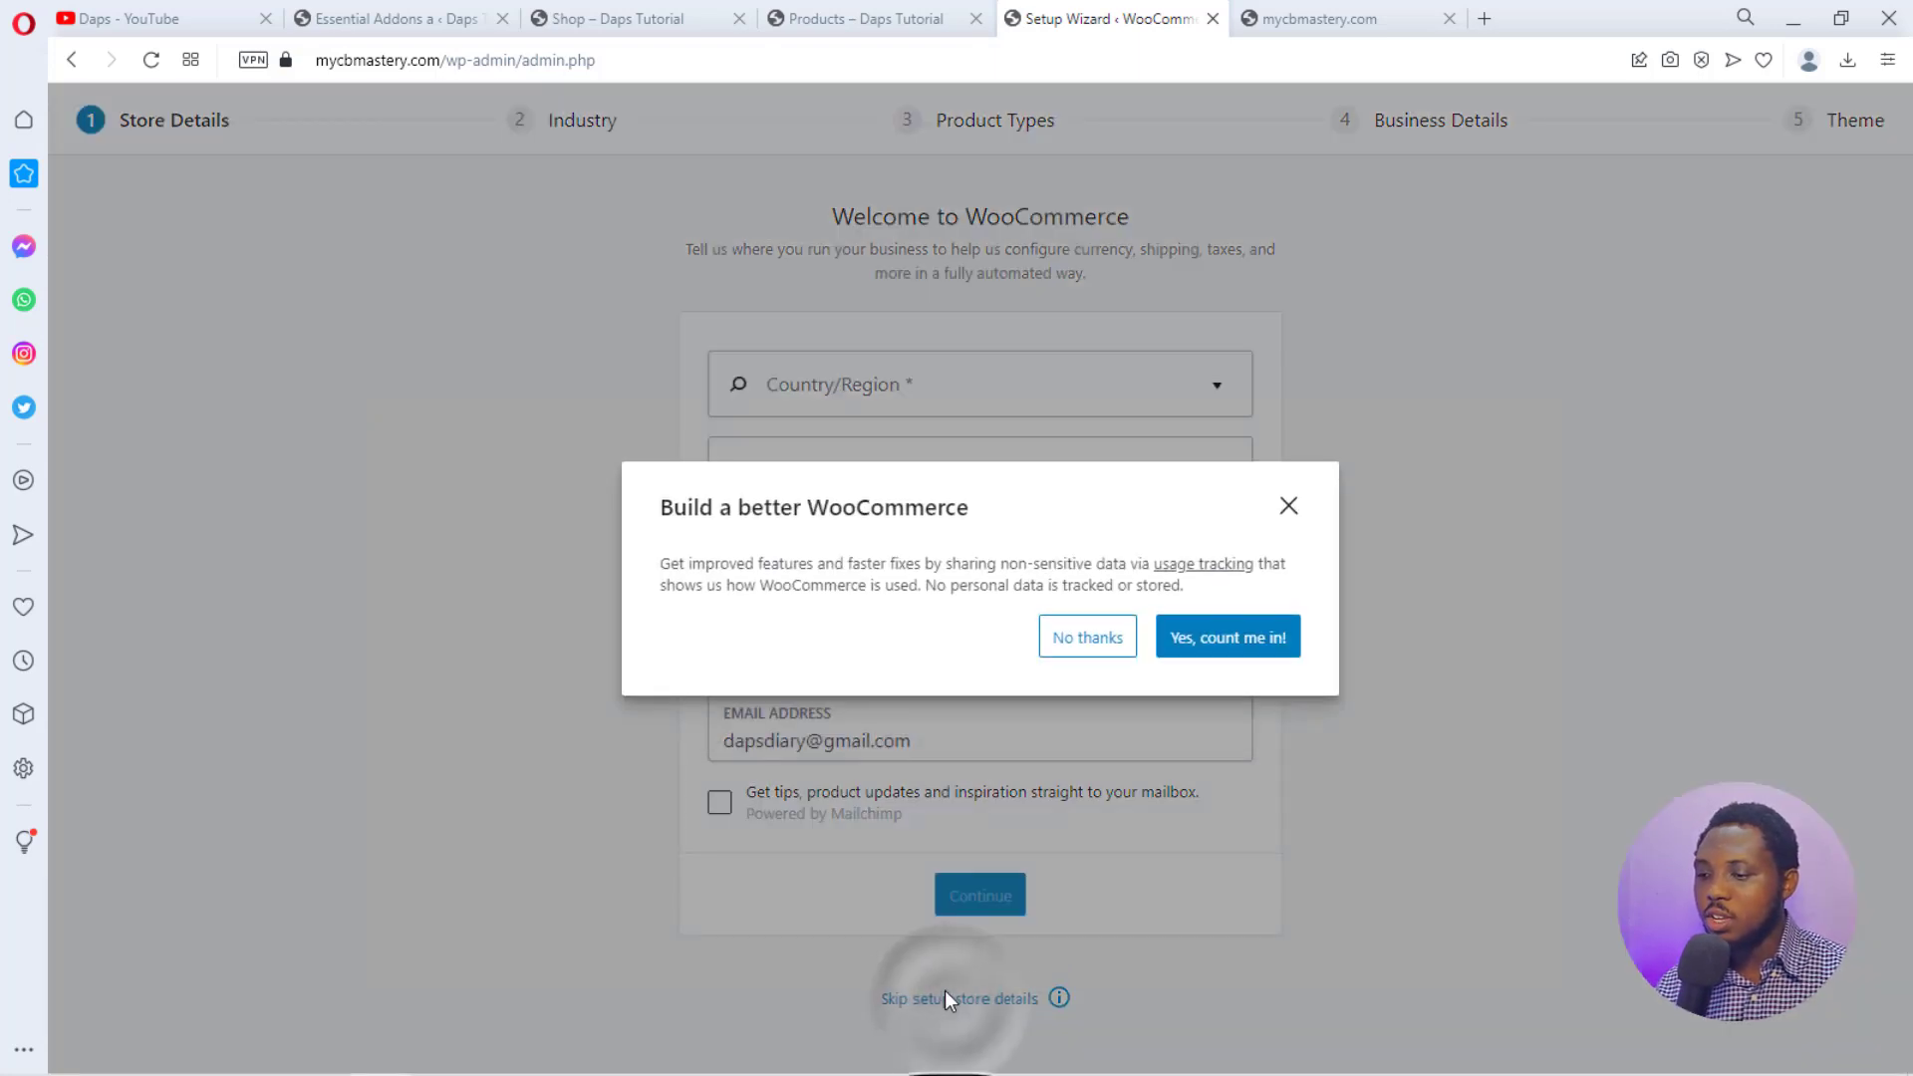
pyautogui.click(1091, 639)
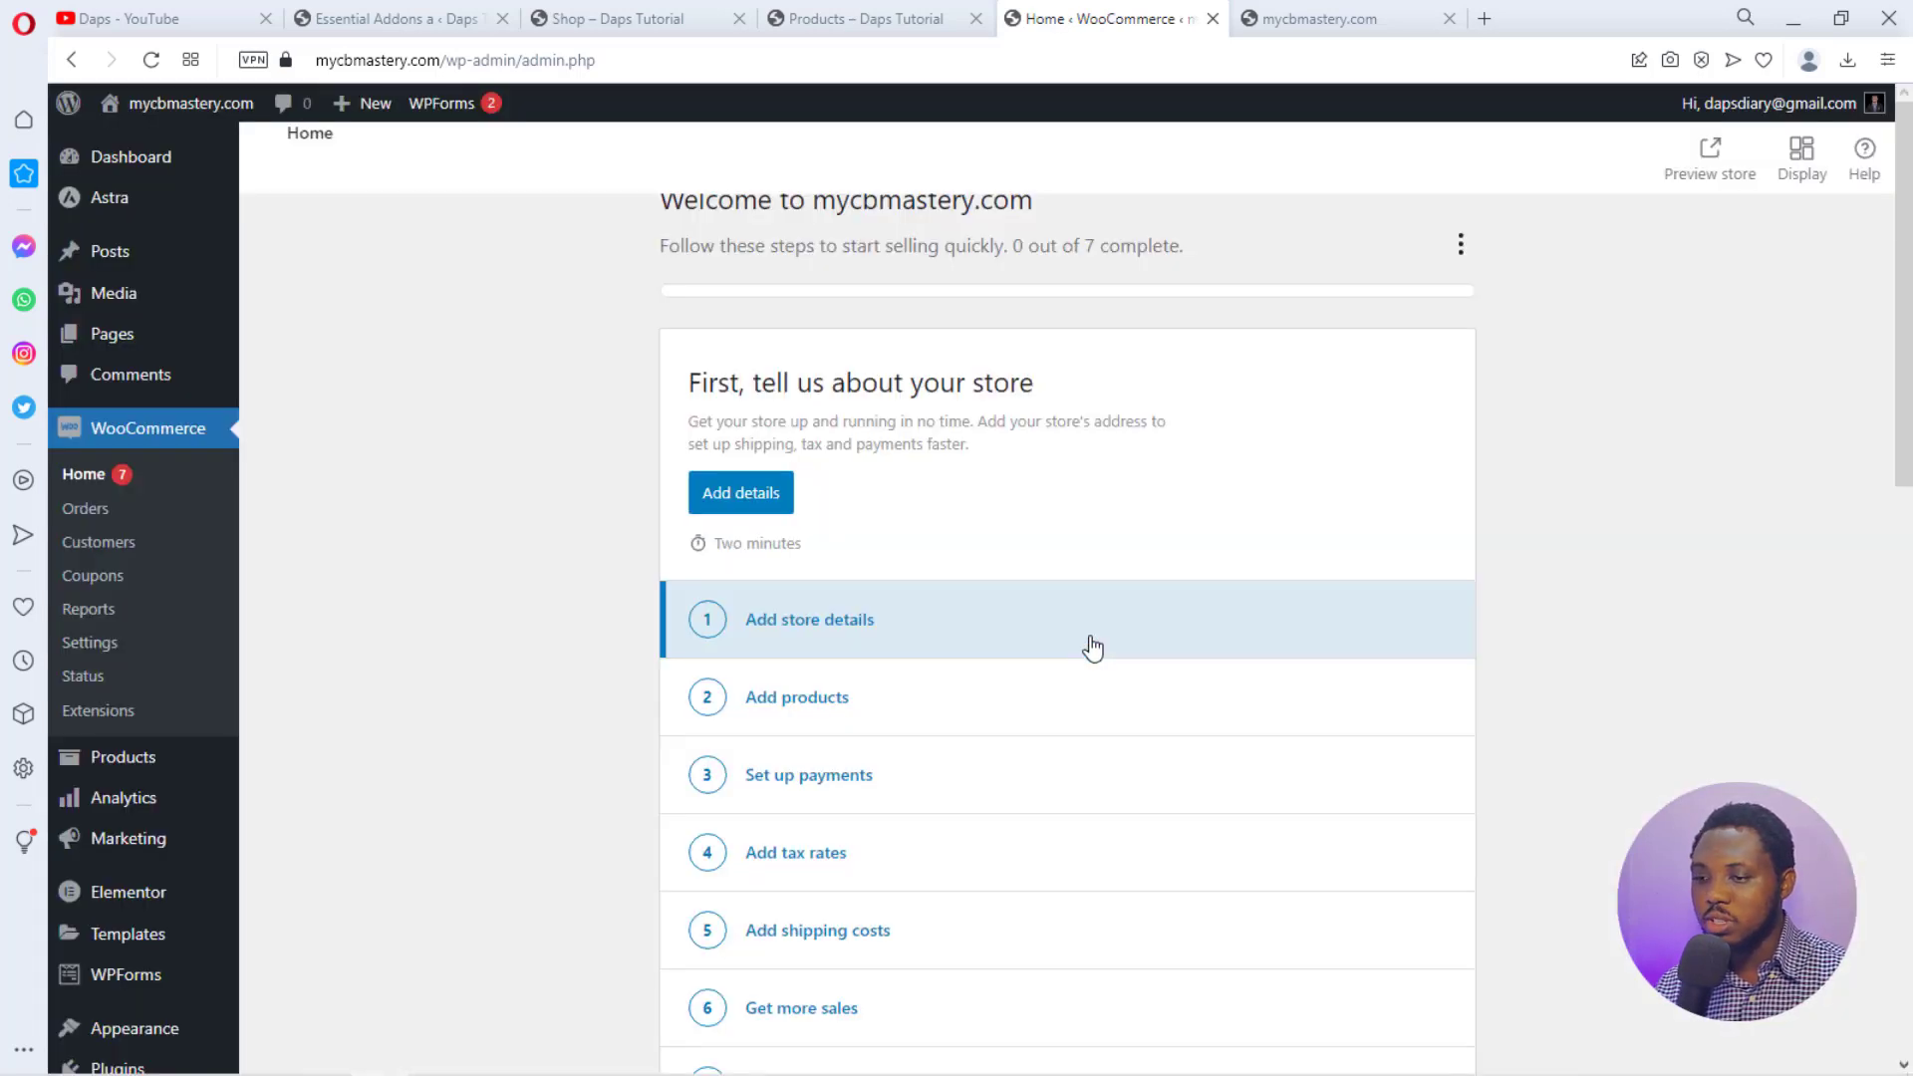
pyautogui.scroll(-10, 449, 704)
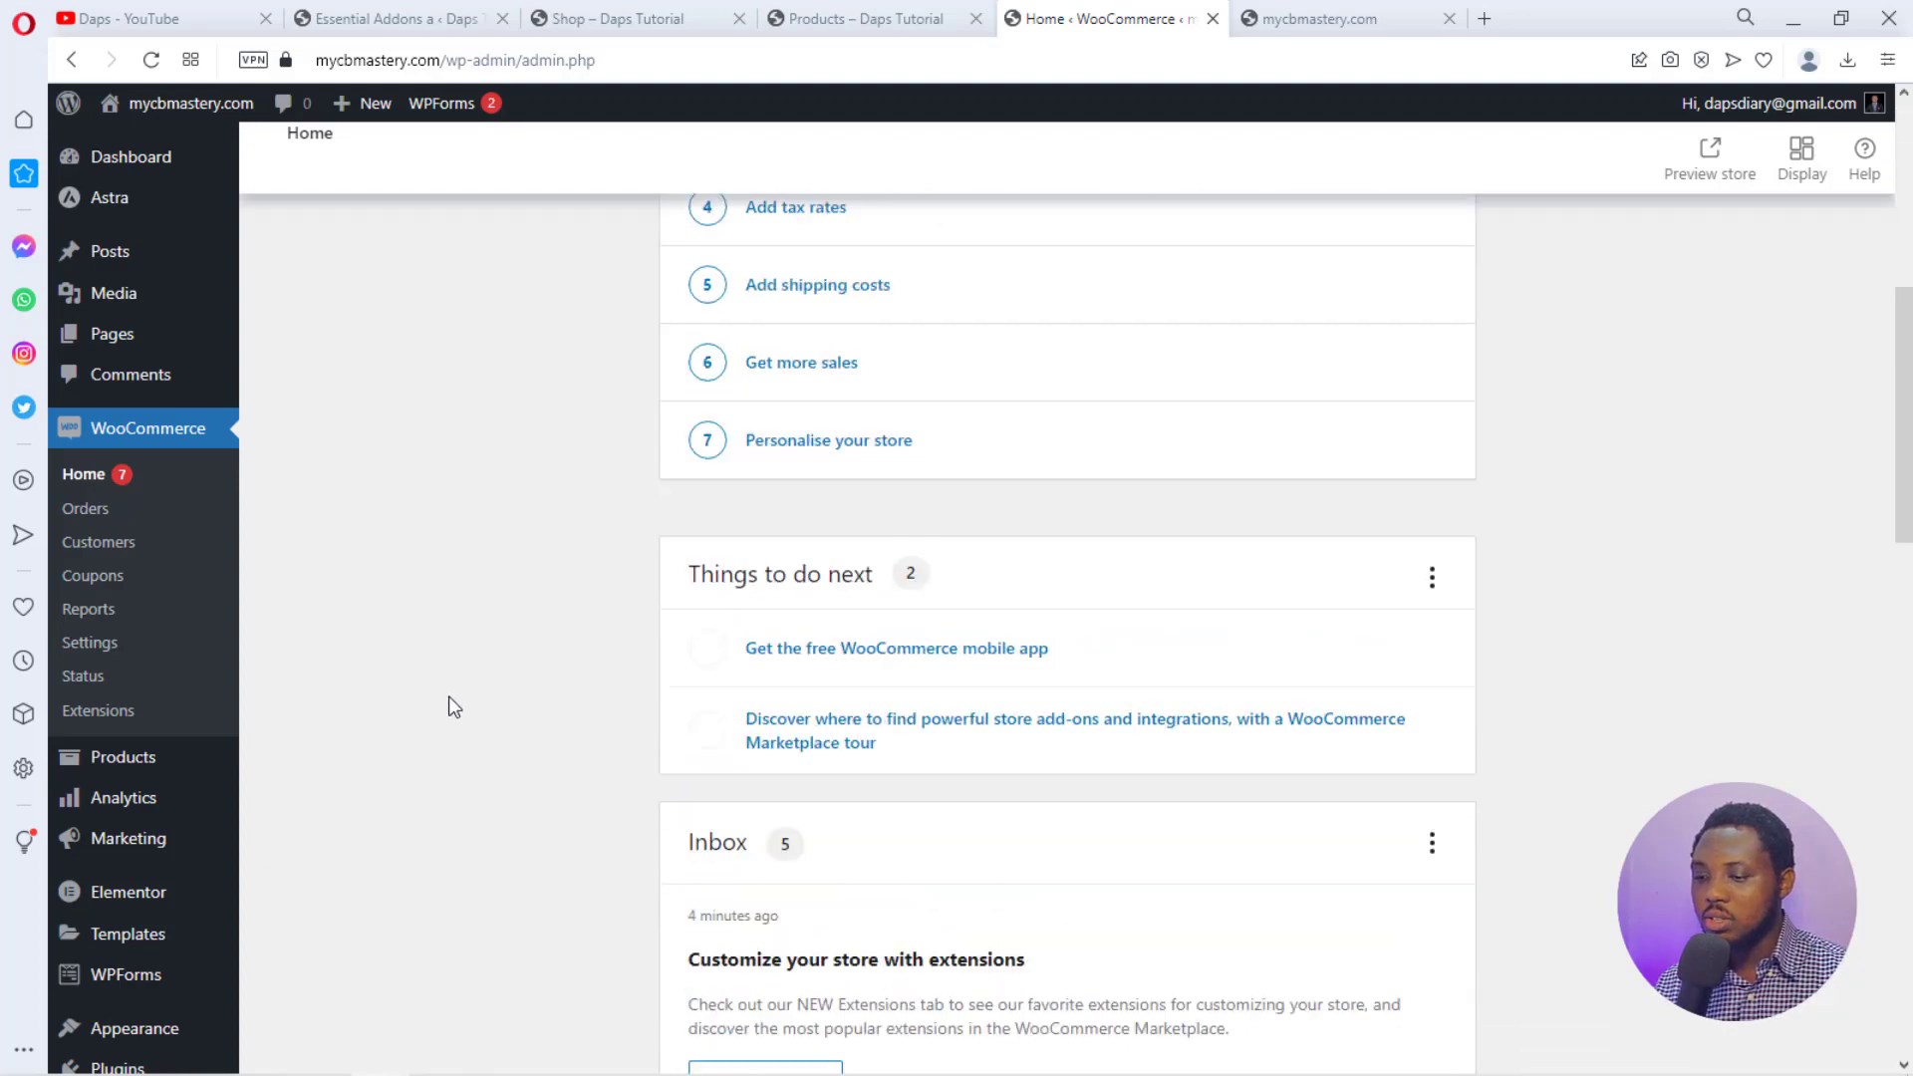
pyautogui.scroll(-12, 448, 695)
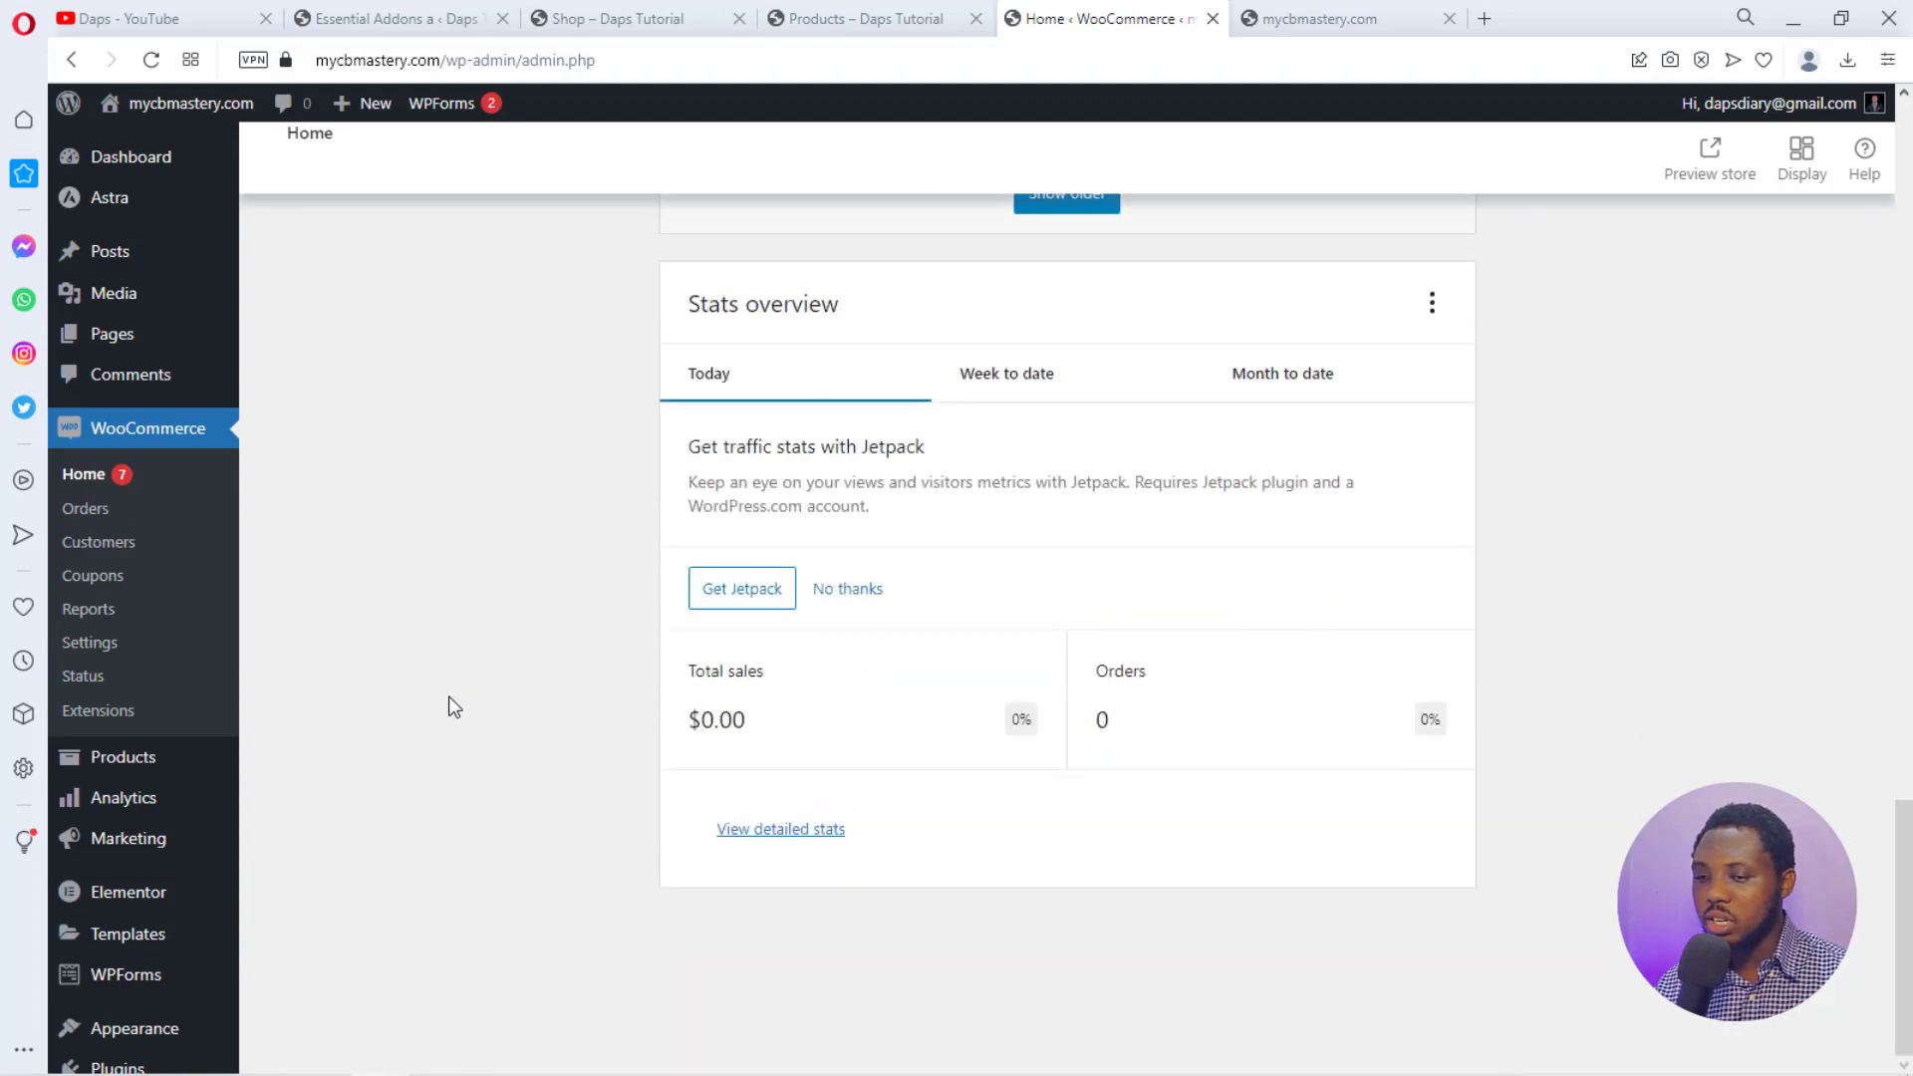
pyautogui.scroll(7, 448, 695)
pyautogui.scroll(12, 448, 696)
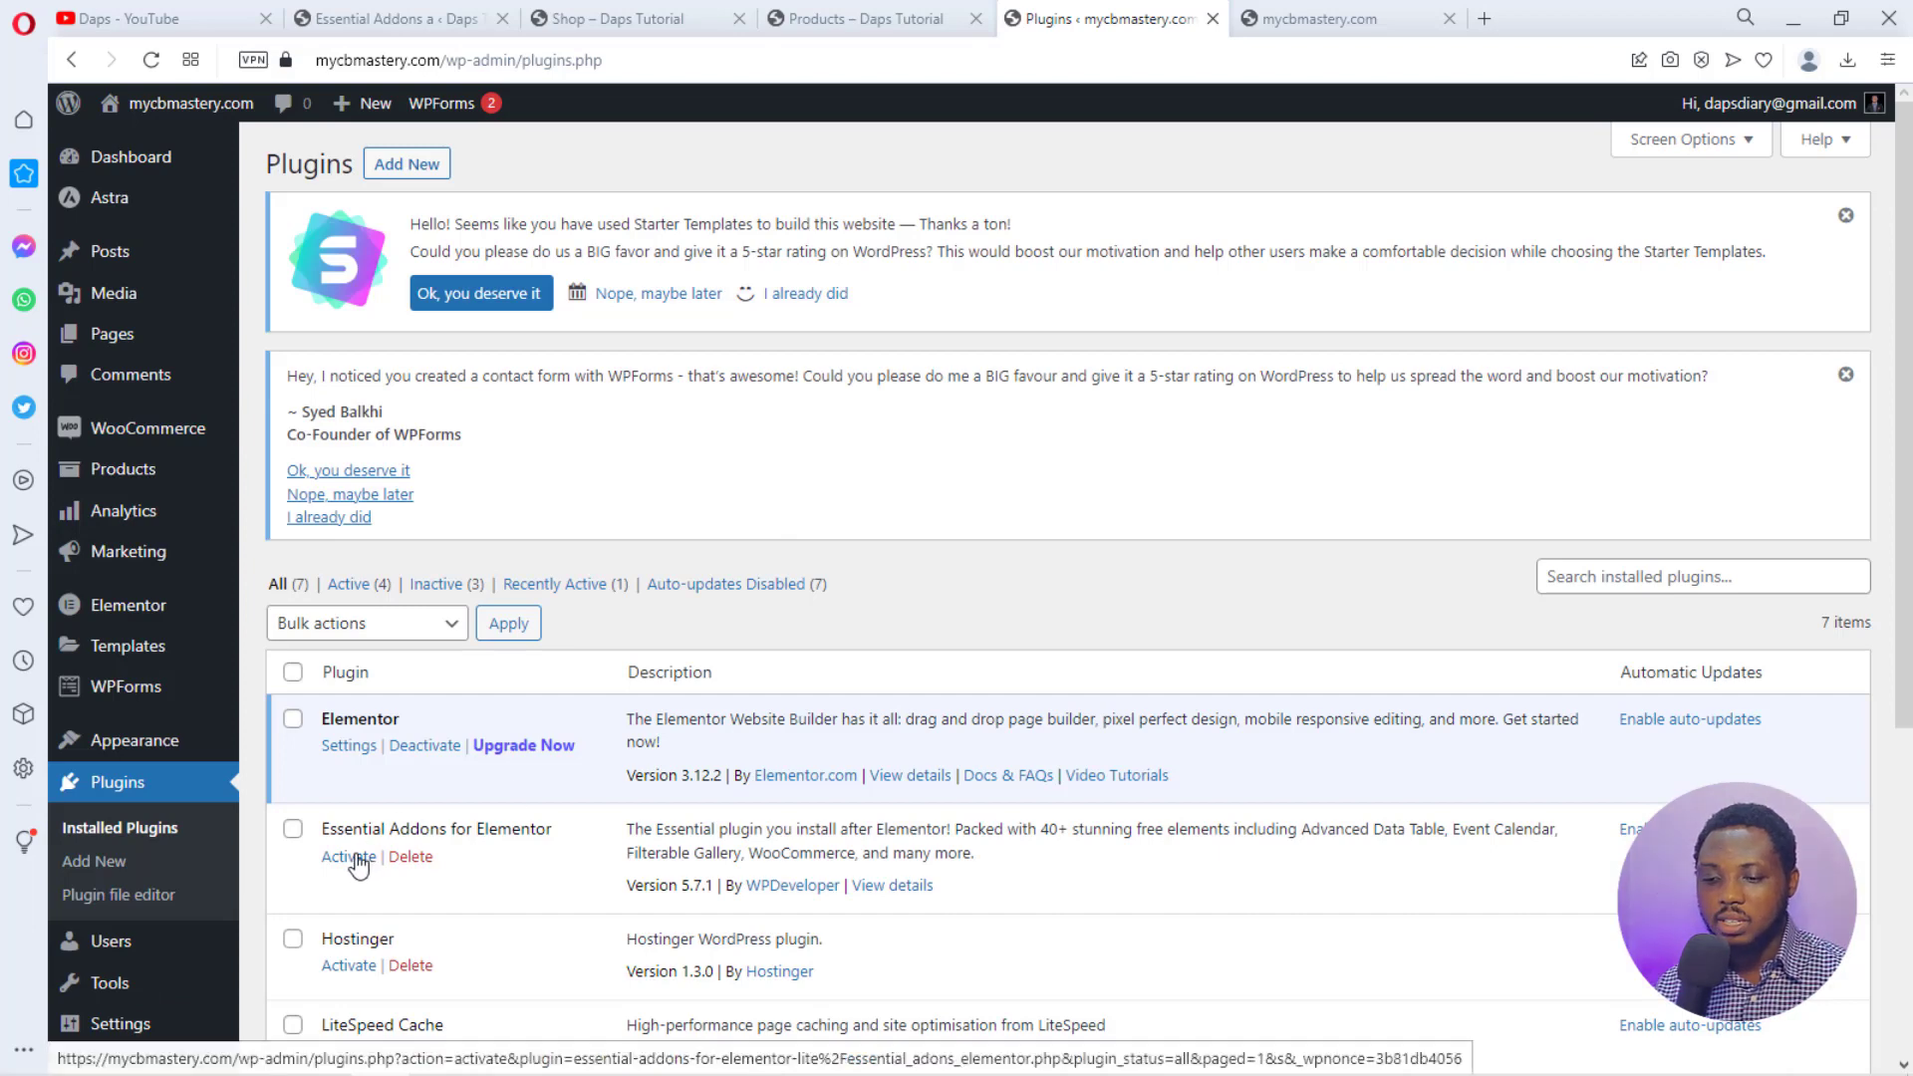
# Activate Essential Addons for Elementor and show its full element list using the Custom configuration in the setup wizard.
pyautogui.click(349, 857)
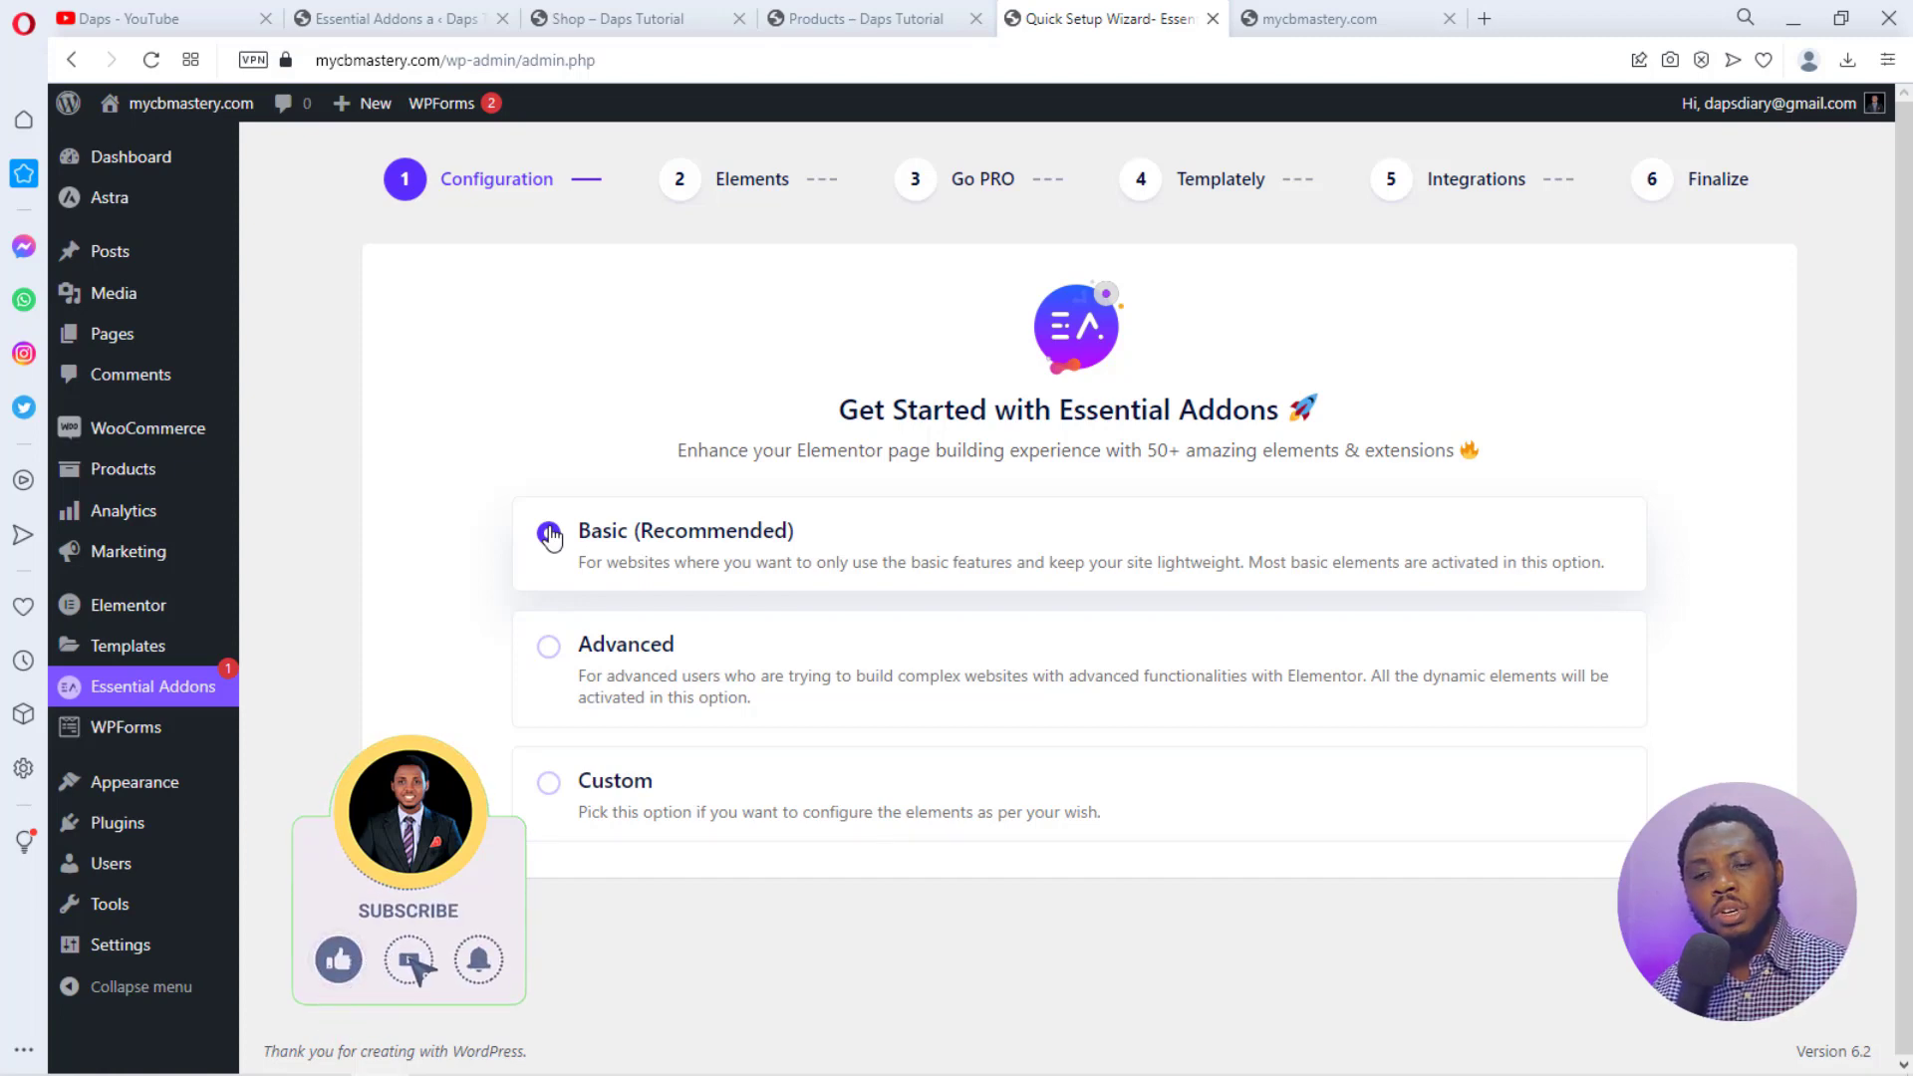
pyautogui.click(560, 778)
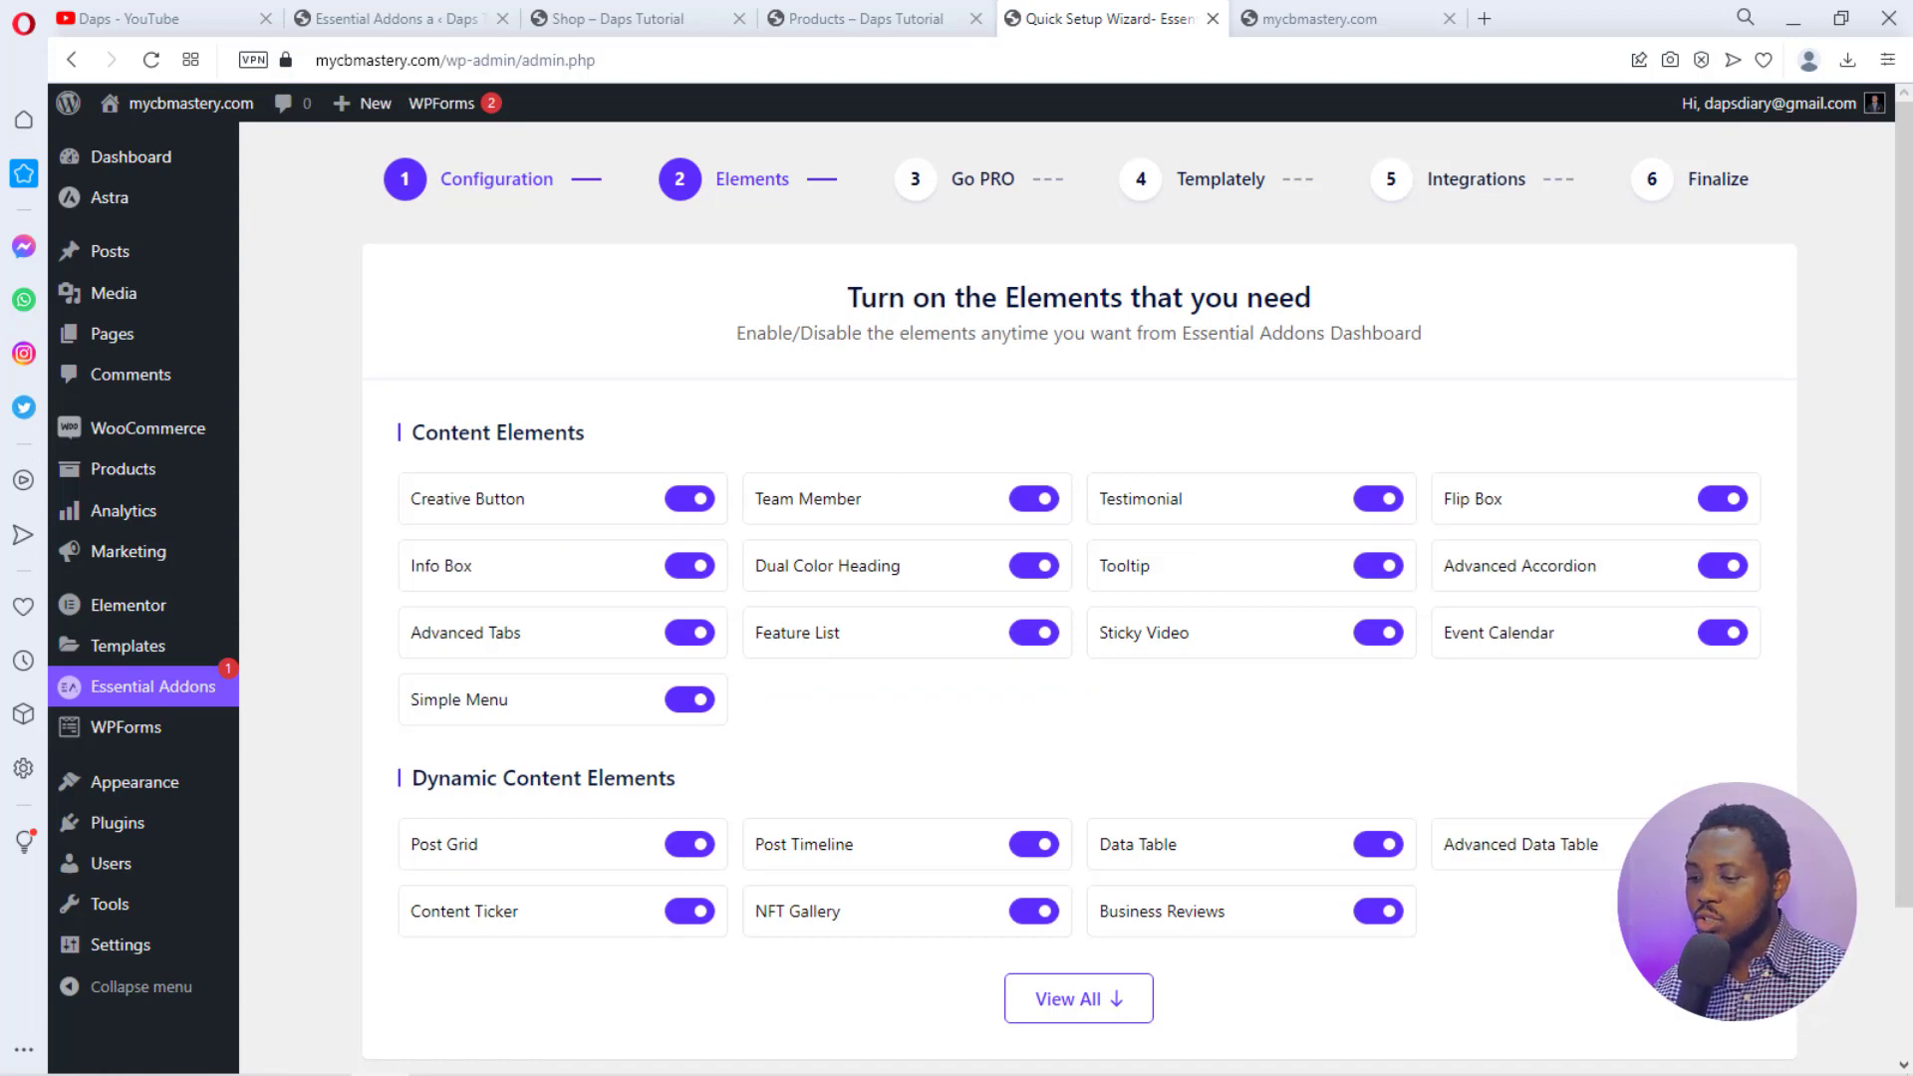
pyautogui.scroll(-2, 1502, 726)
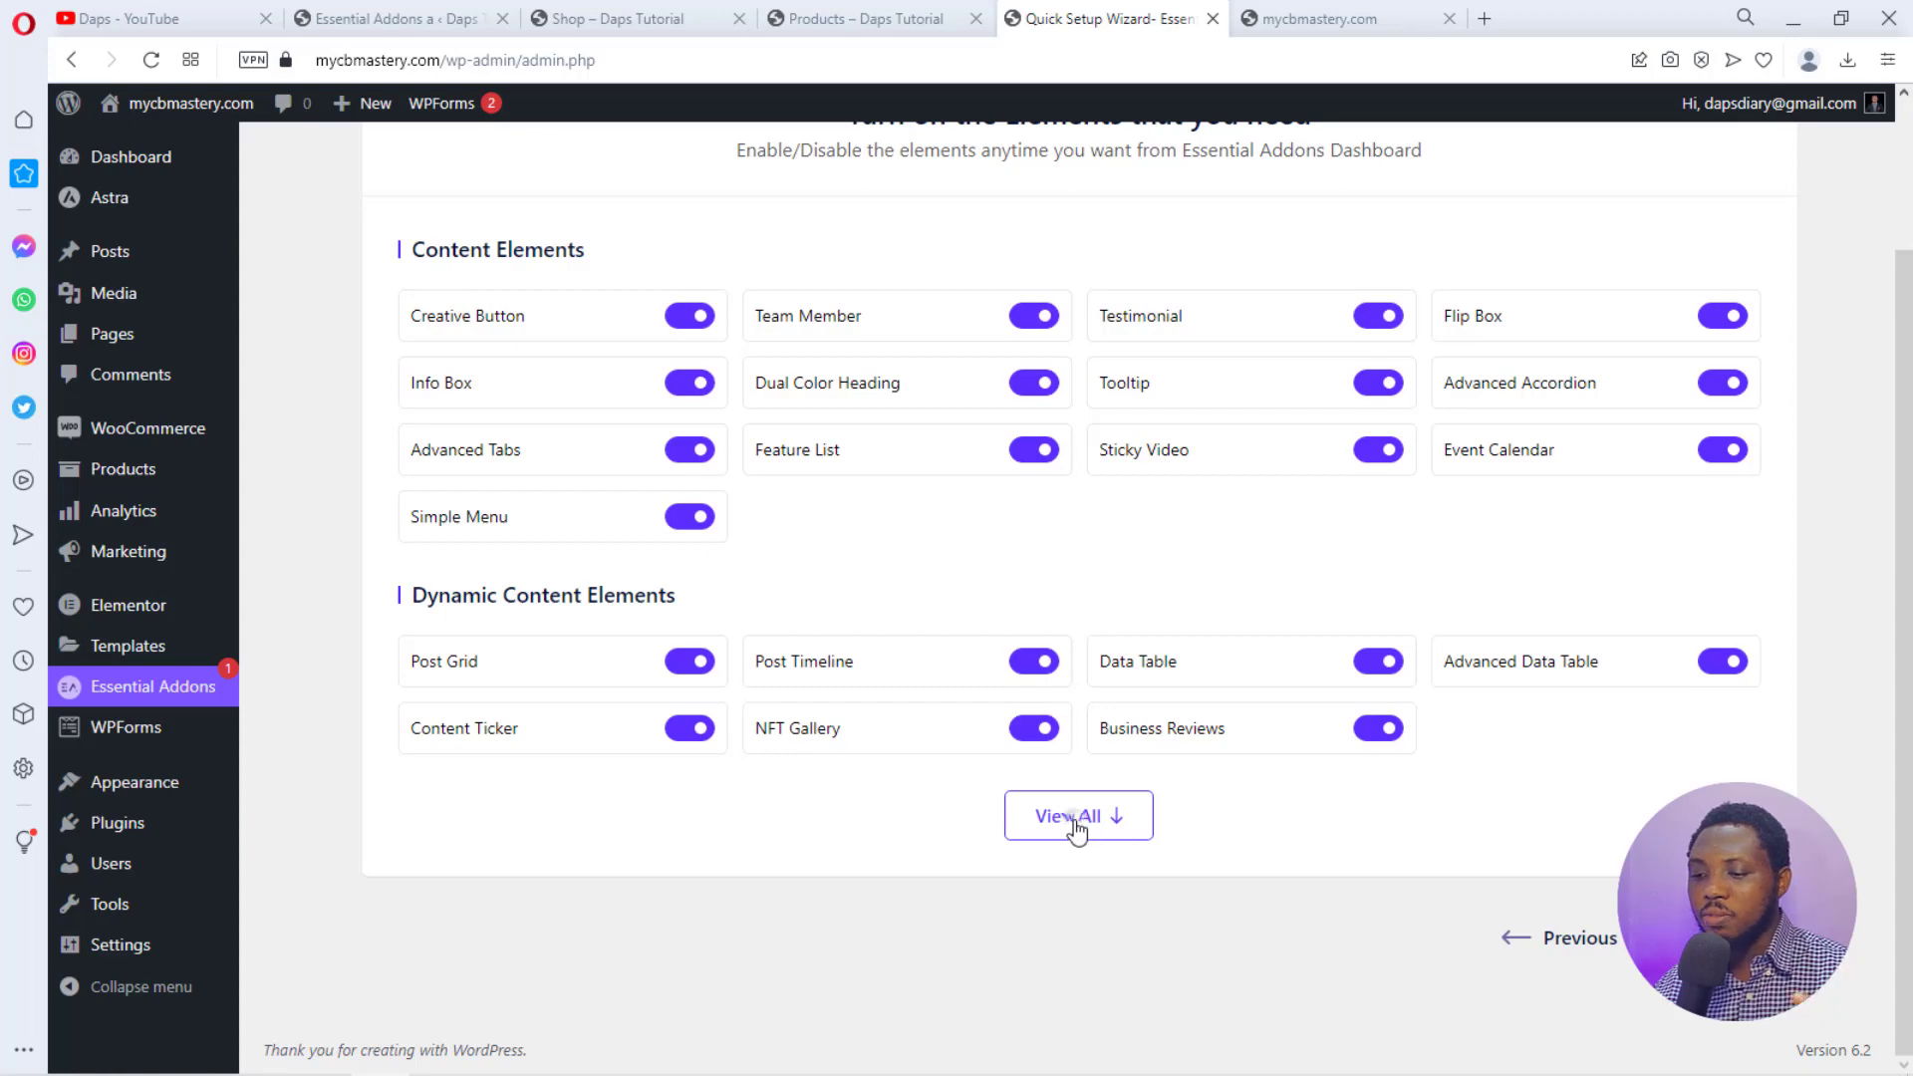
pyautogui.click(1102, 825)
pyautogui.scroll(-8, 1263, 775)
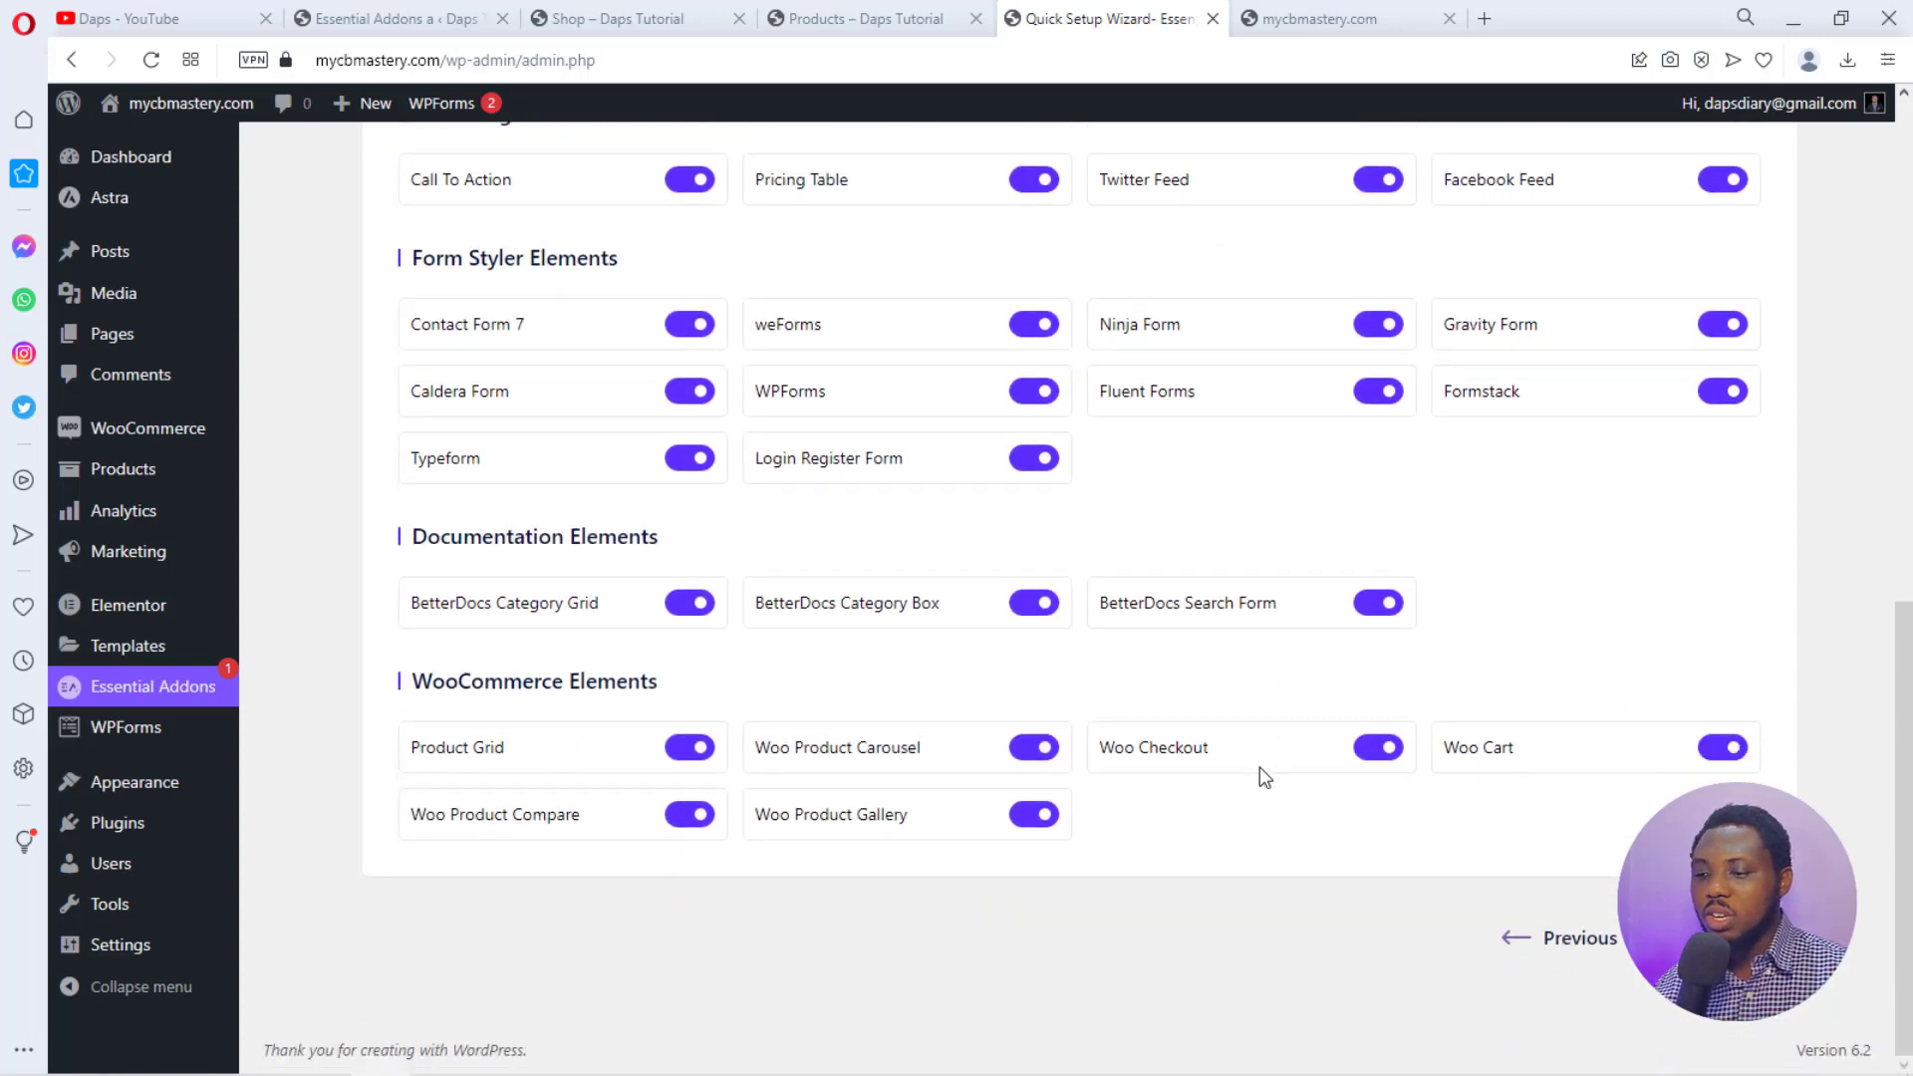
pyautogui.scroll(8, 703, 735)
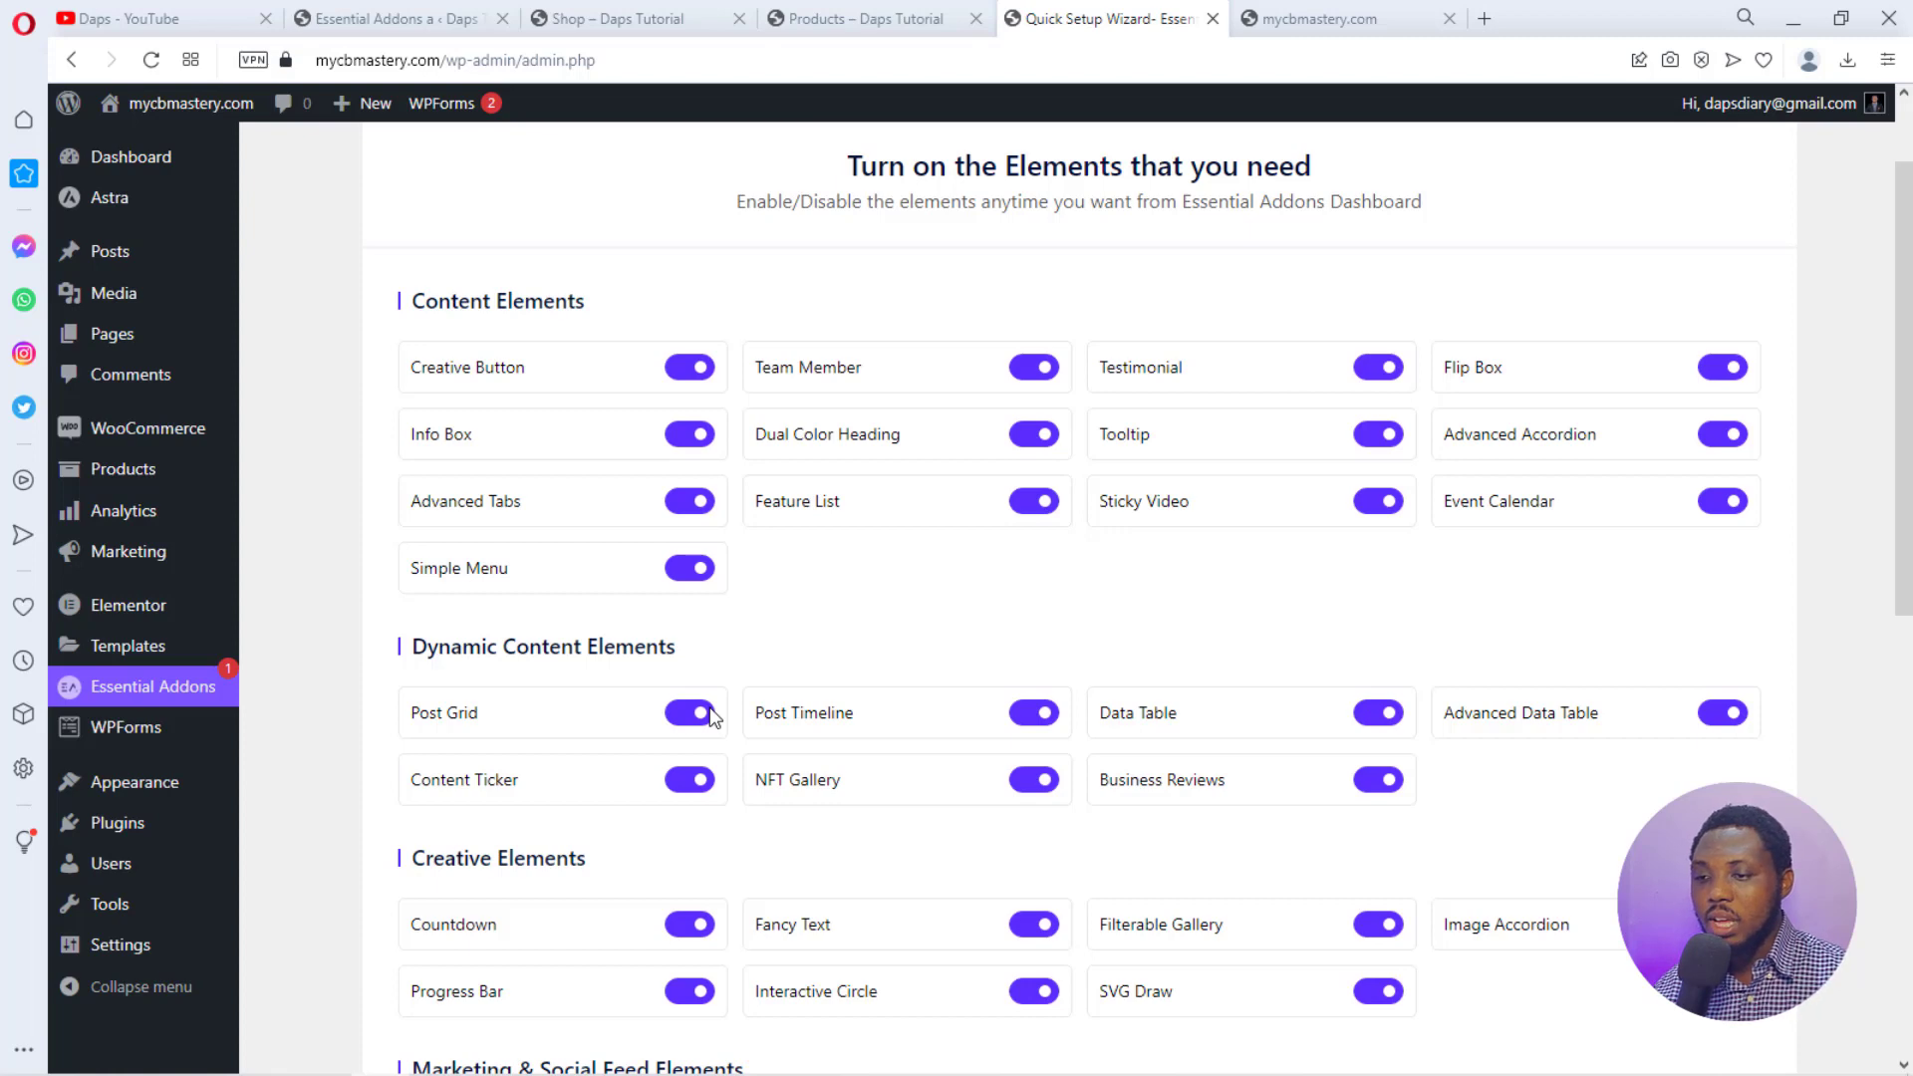
# Turn off every element under Content Elements, from Creative Button to Simple Menu.
pyautogui.click(687, 368)
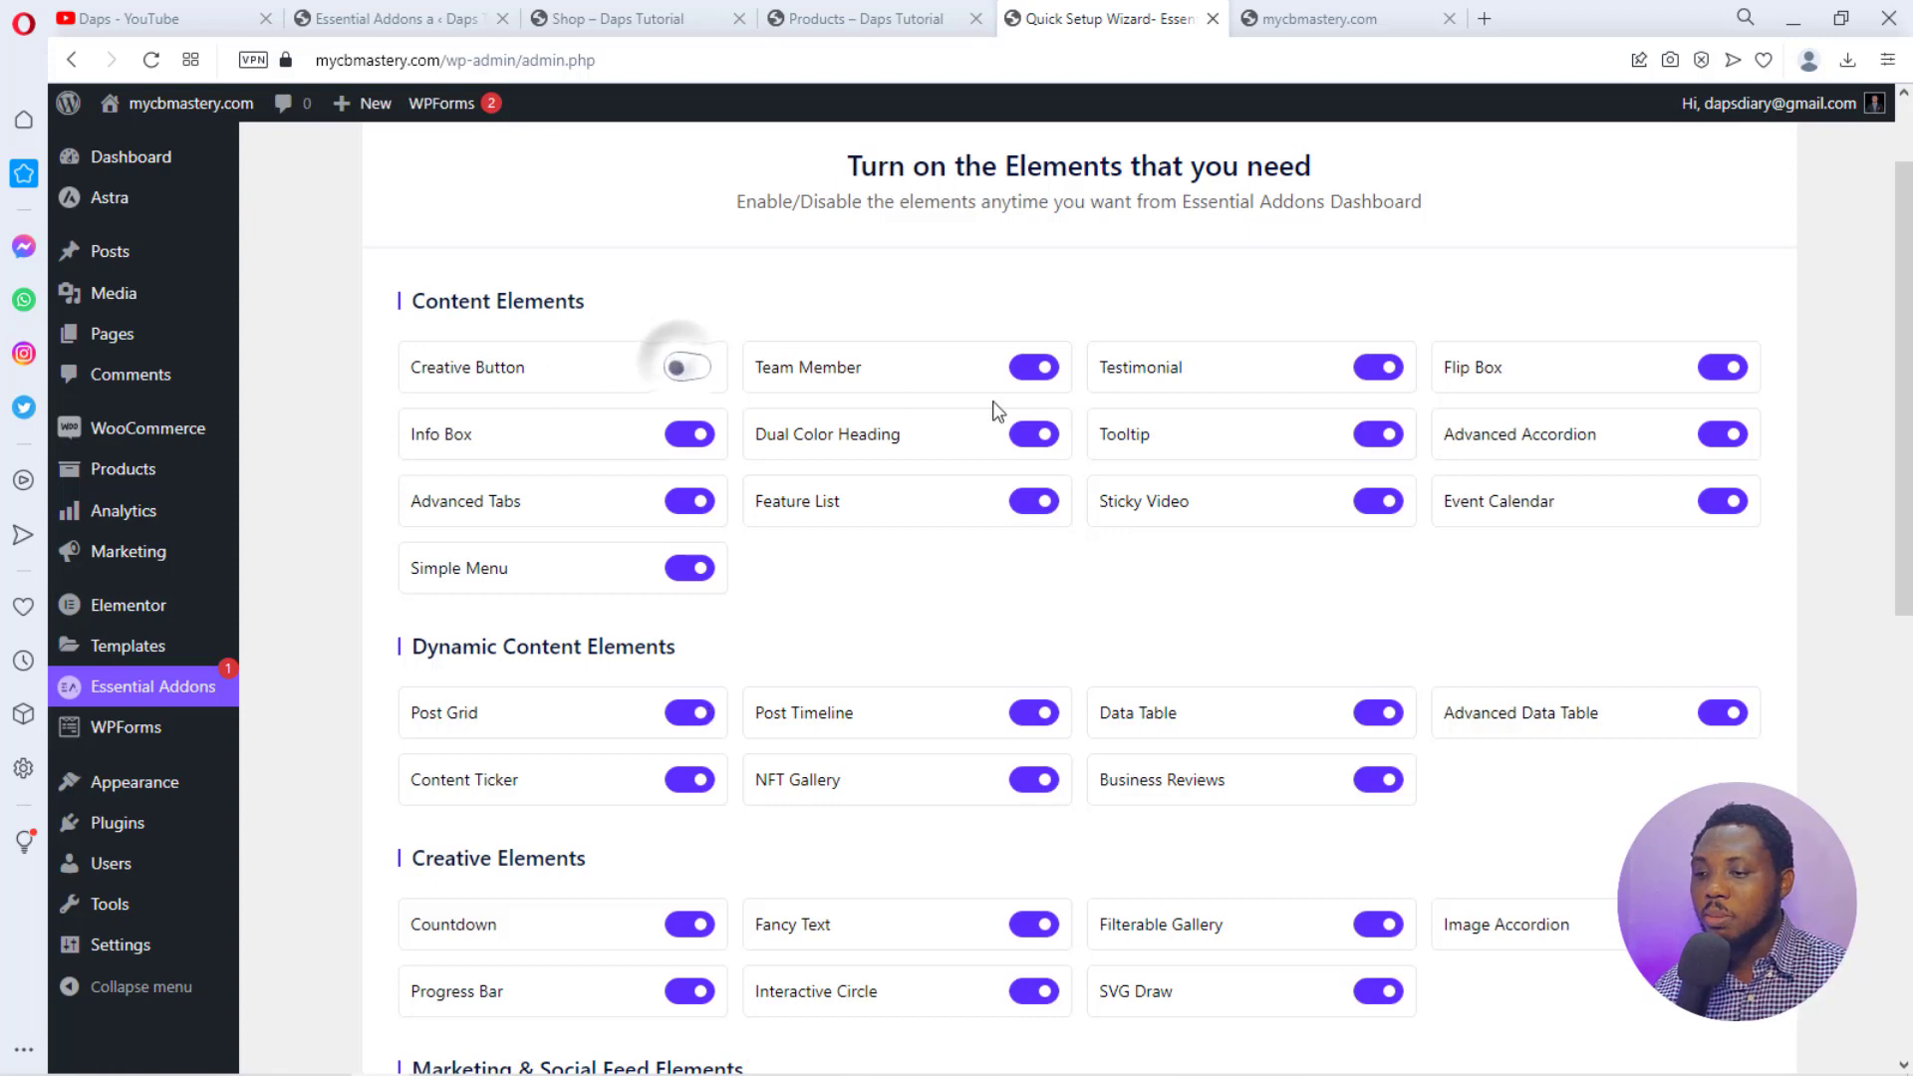
pyautogui.click(1033, 366)
pyautogui.click(1375, 368)
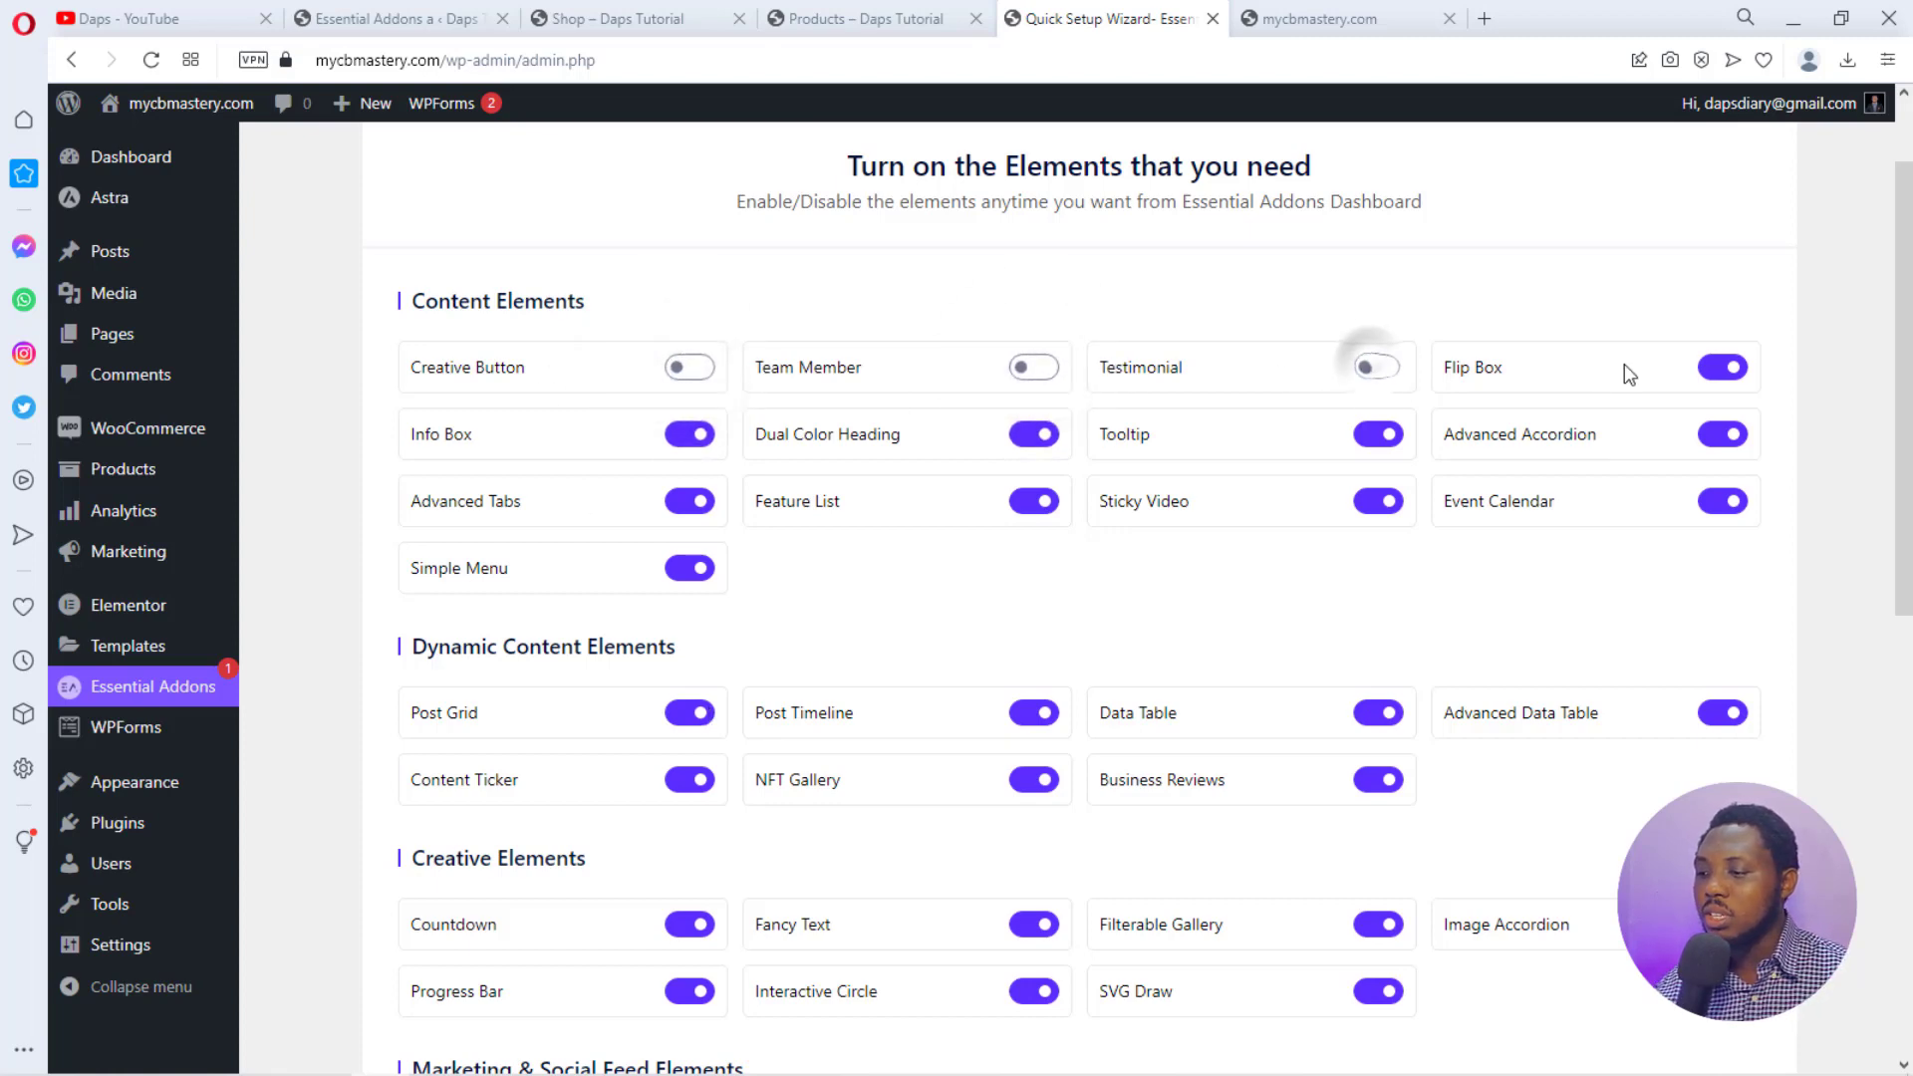
pyautogui.click(1722, 367)
pyautogui.click(1723, 433)
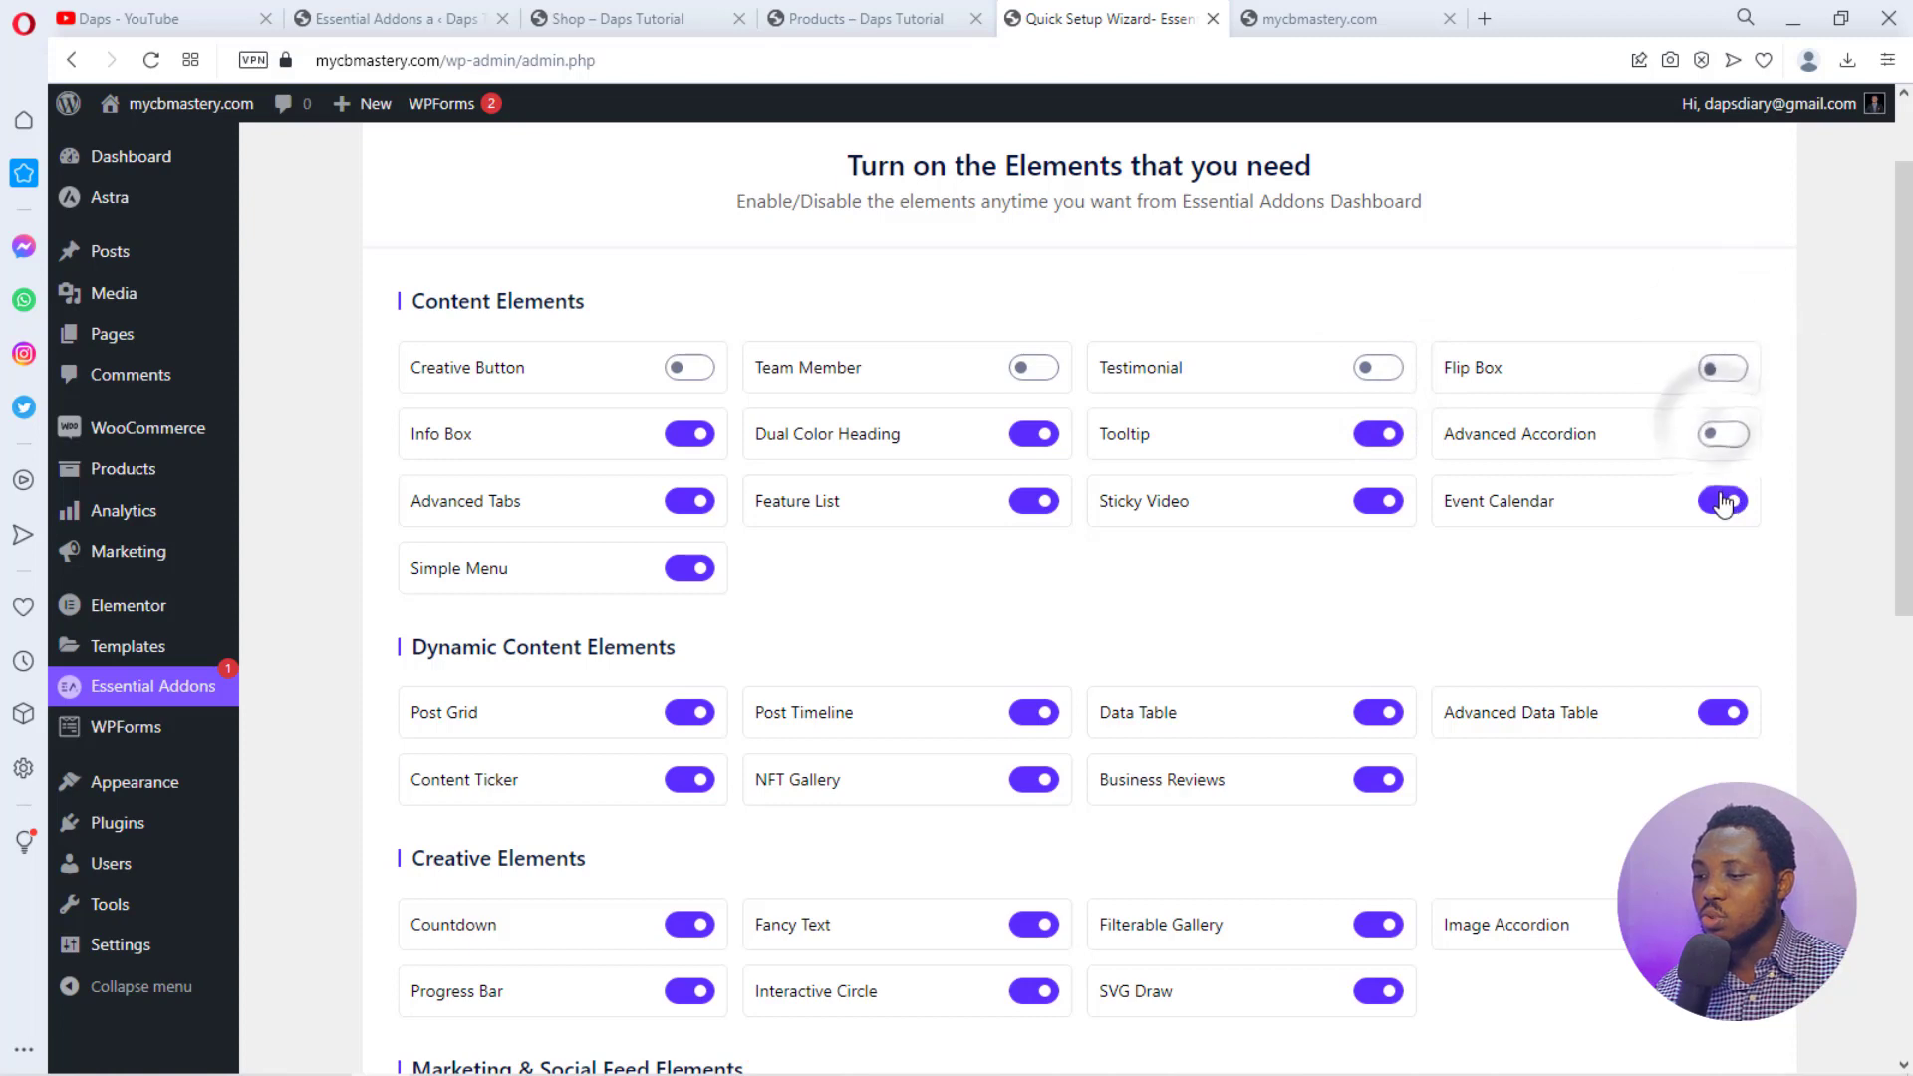
pyautogui.click(1723, 498)
pyautogui.click(1364, 498)
pyautogui.click(1359, 435)
pyautogui.click(1033, 434)
pyautogui.click(1033, 501)
pyautogui.click(689, 501)
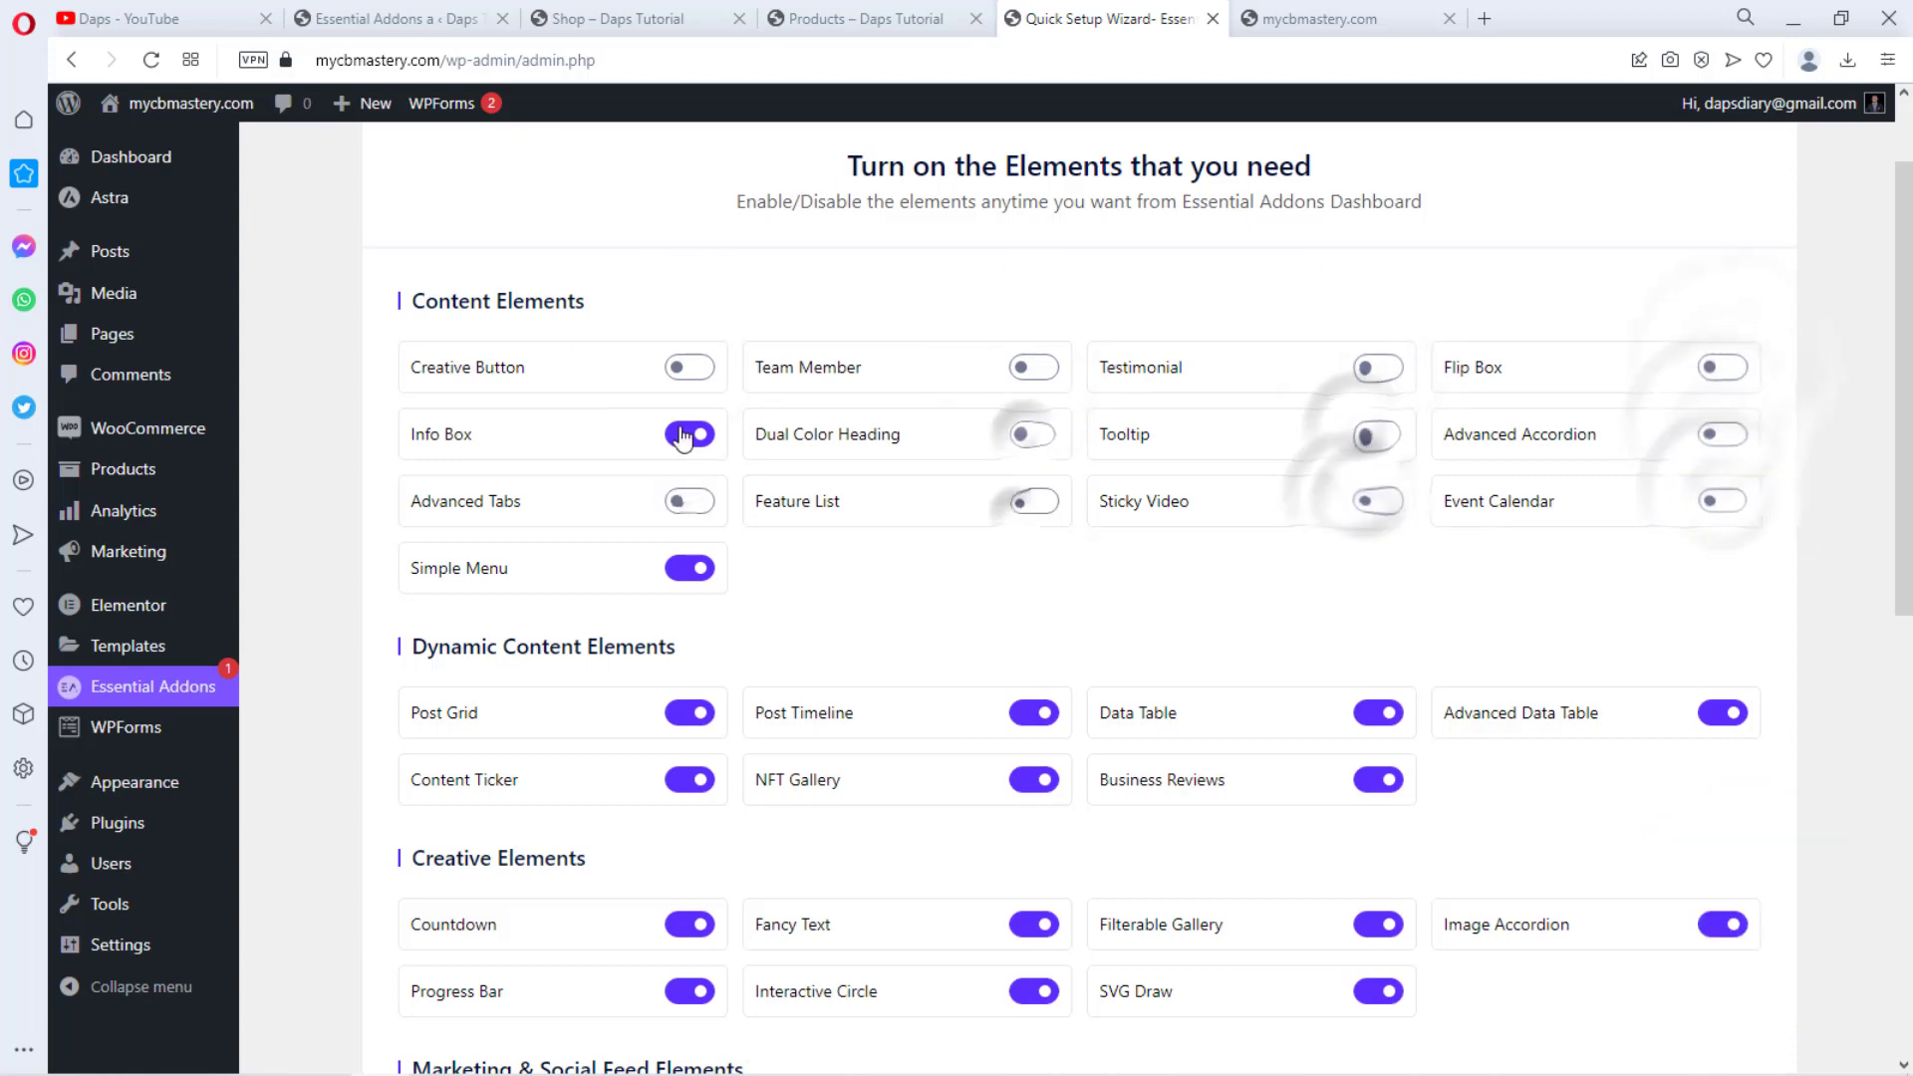
pyautogui.click(685, 433)
pyautogui.click(690, 567)
# Turn off all elements under Dynamic Content Elements and Creative Elements.
pyautogui.scroll(-2, 690, 558)
pyautogui.click(689, 473)
pyautogui.click(688, 541)
pyautogui.click(688, 327)
pyautogui.click(688, 394)
pyautogui.click(1033, 326)
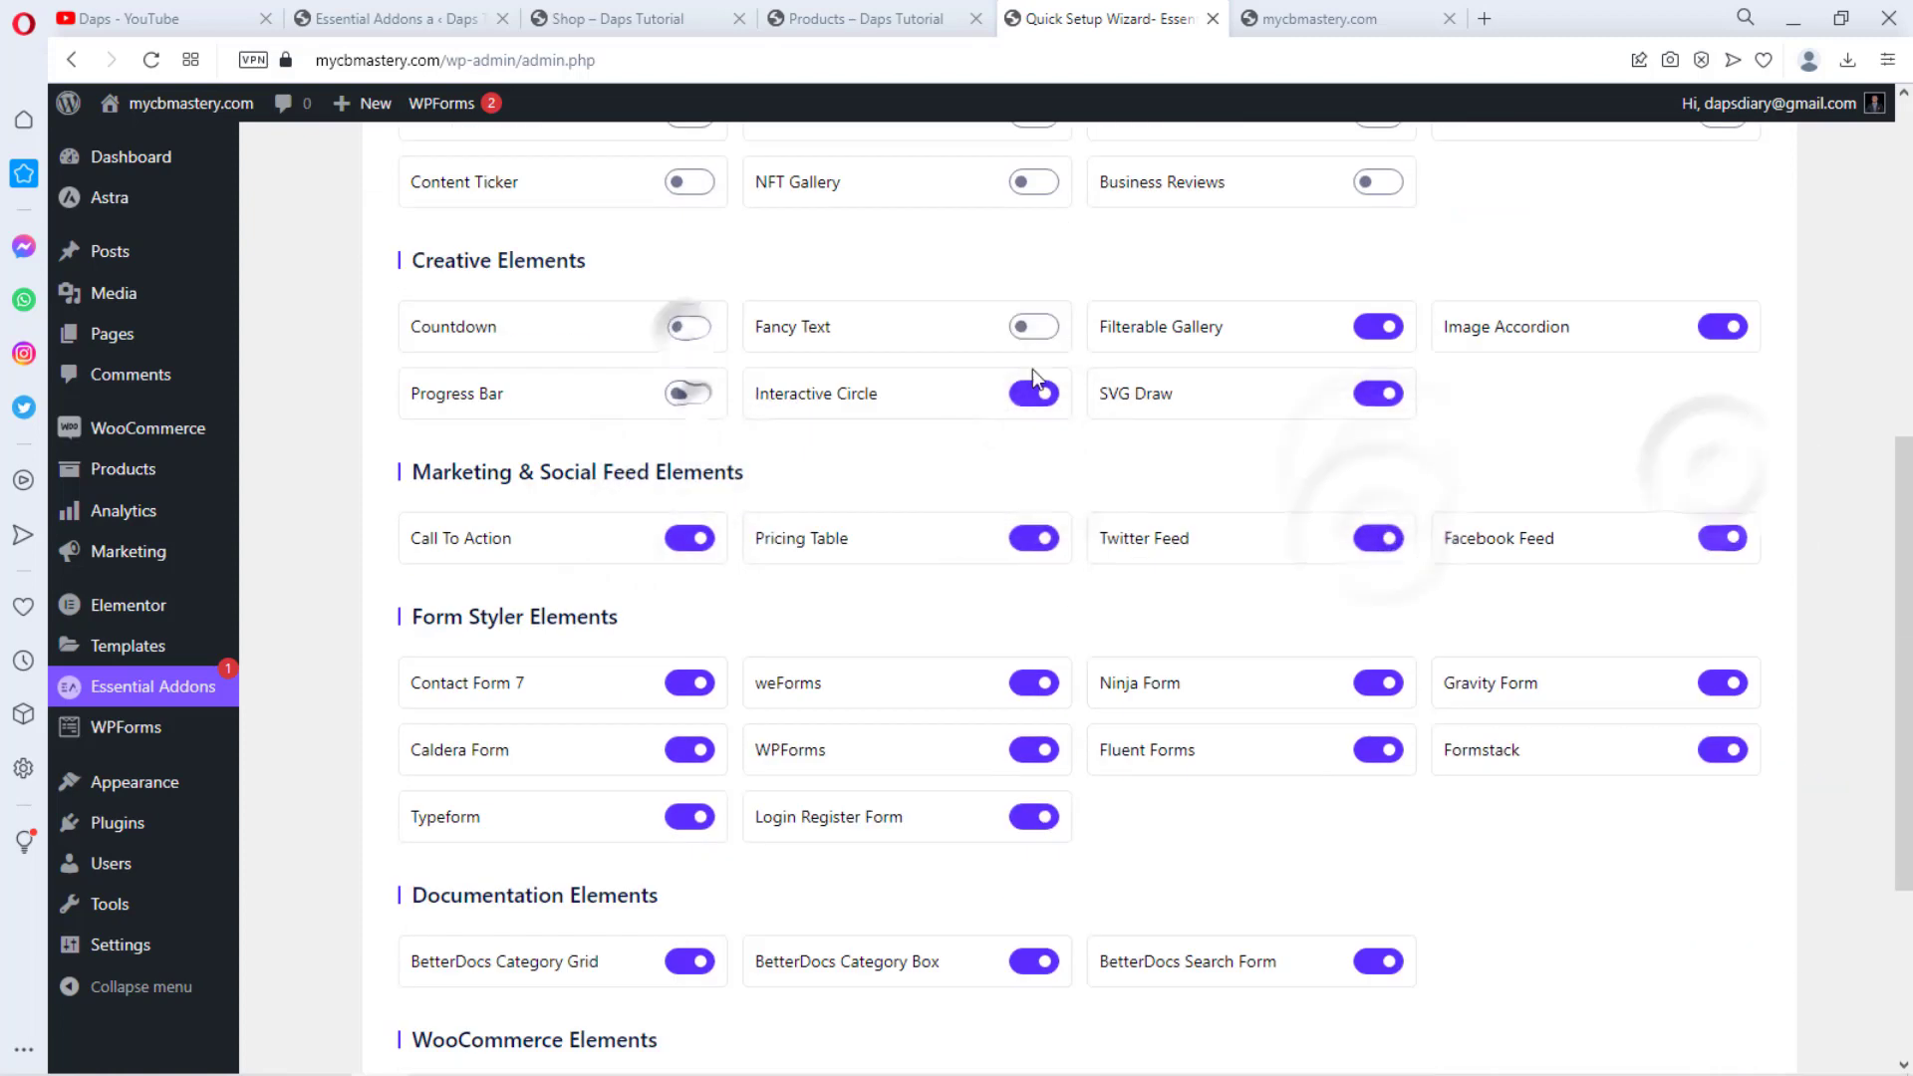
pyautogui.click(1033, 394)
pyautogui.click(1378, 327)
pyautogui.click(1377, 393)
pyautogui.click(1725, 328)
# Turn off all Marketing & Social Feed Elements and all Form Styler Elements.
pyautogui.scroll(-2, 1722, 334)
pyautogui.click(689, 324)
pyautogui.click(689, 457)
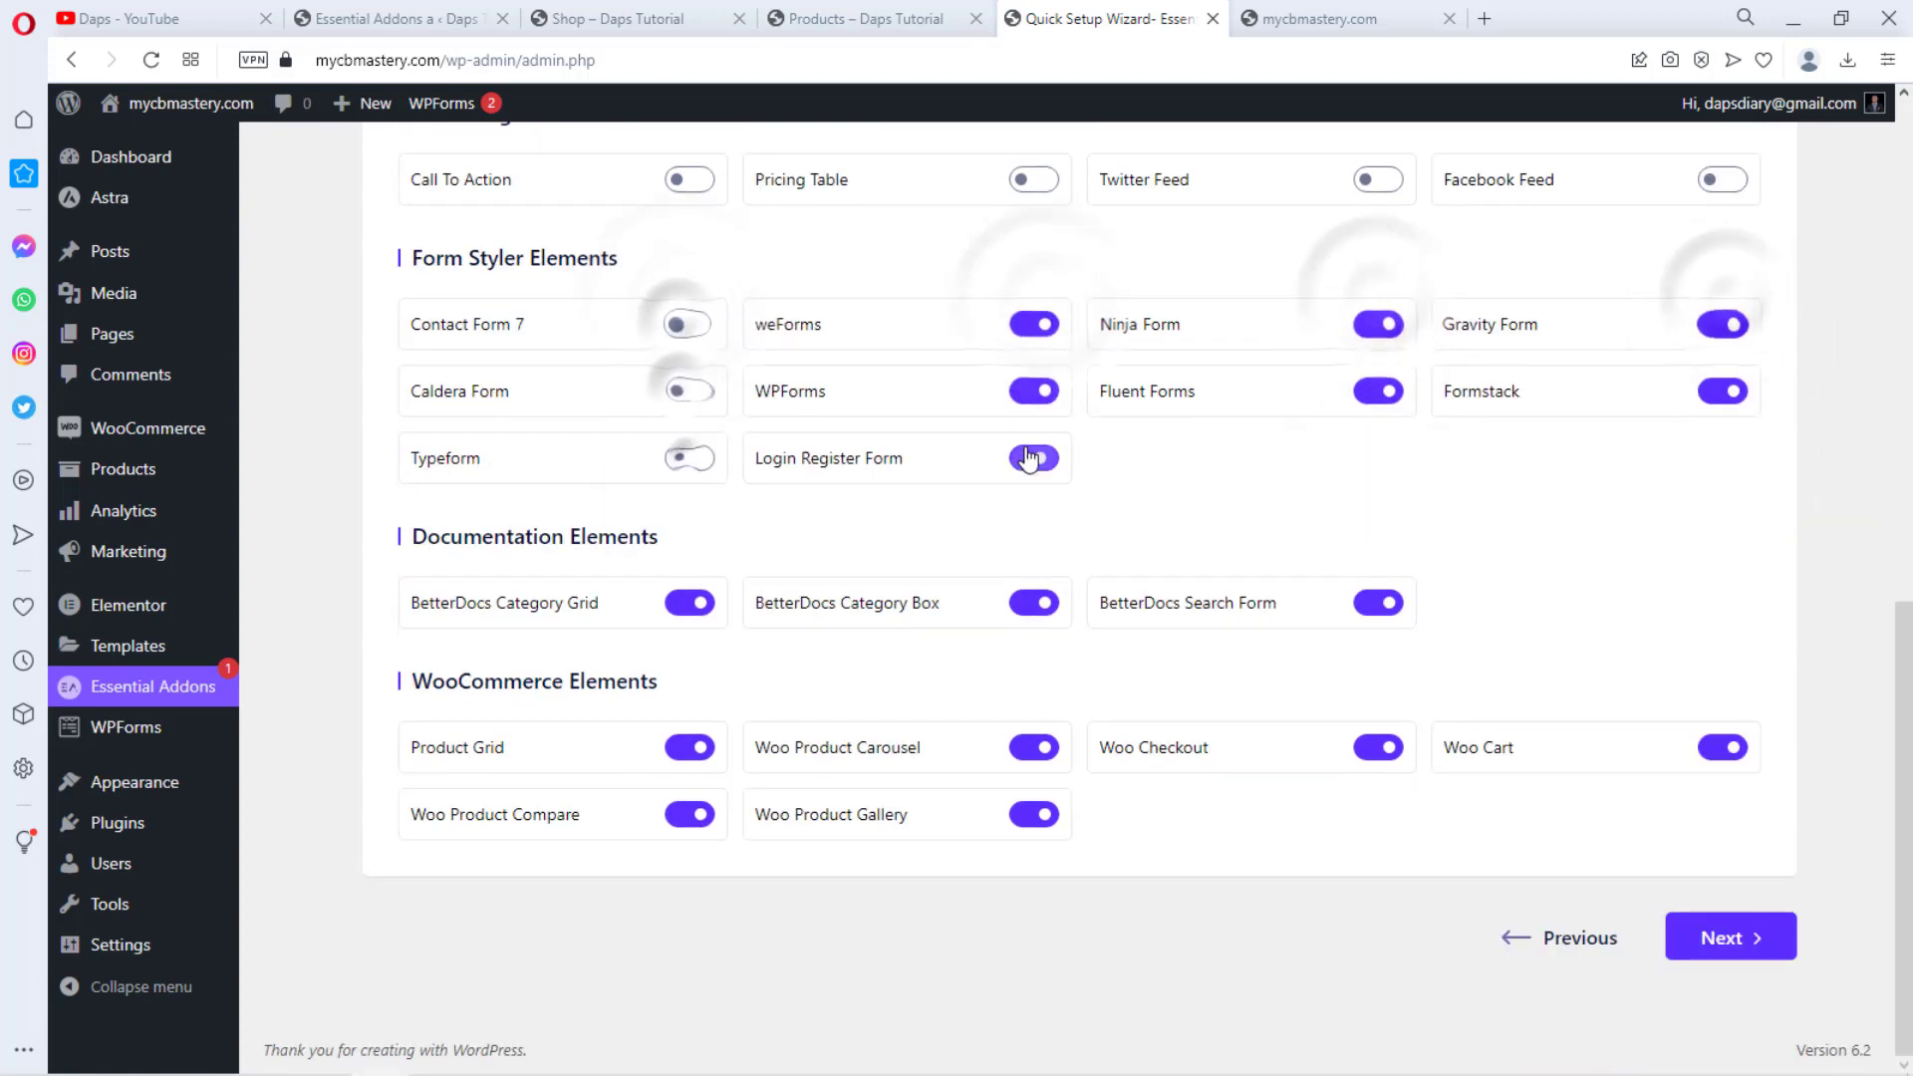
pyautogui.click(1033, 457)
pyautogui.click(1033, 324)
pyautogui.click(1377, 324)
pyautogui.click(1722, 324)
pyautogui.click(1722, 390)
# Turn off the BetterDocs Category Grid, BetterDocs Category Box and BetterDocs Search Form elements.
pyautogui.click(690, 603)
pyautogui.click(1033, 603)
pyautogui.click(1378, 603)
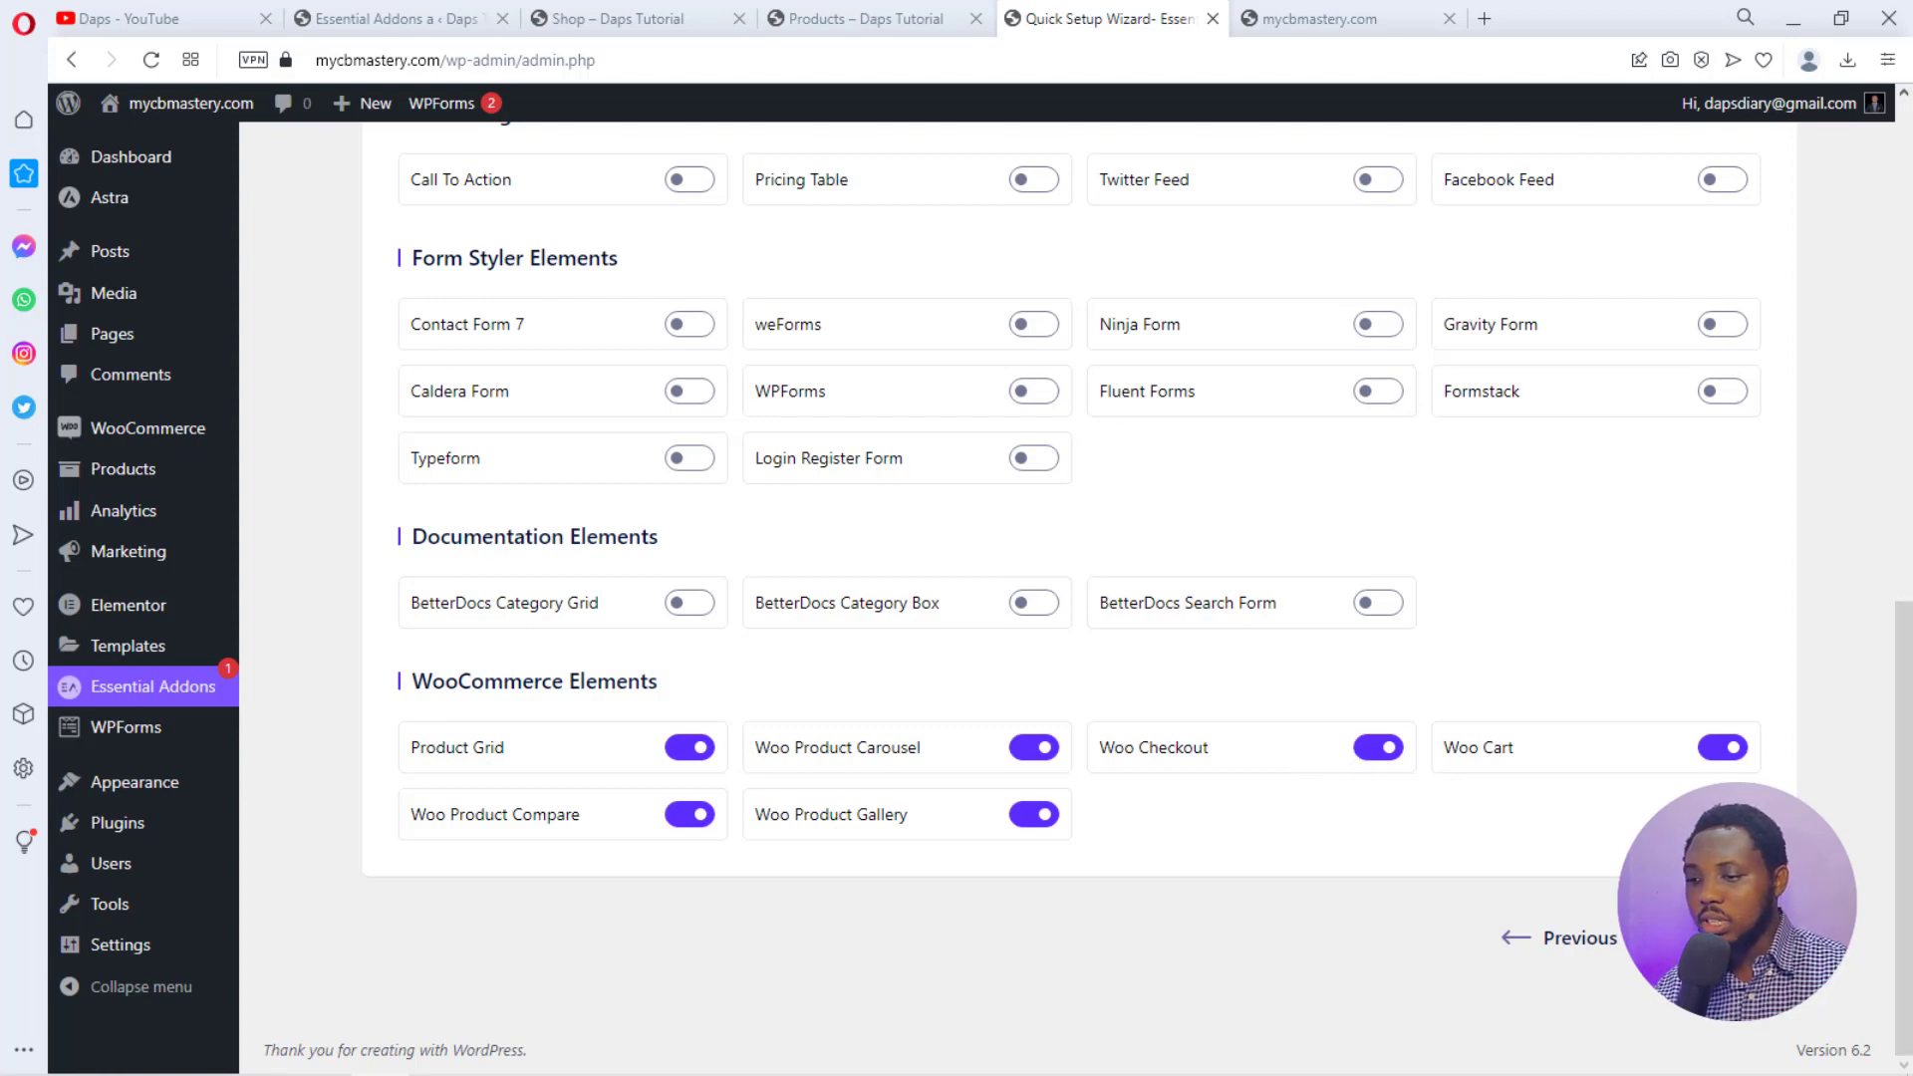
# Finish the Essential Addons setup wizard without PRO, Templately or any integrations, and decline the data-sharing contributor offer.
pyautogui.click(1763, 938)
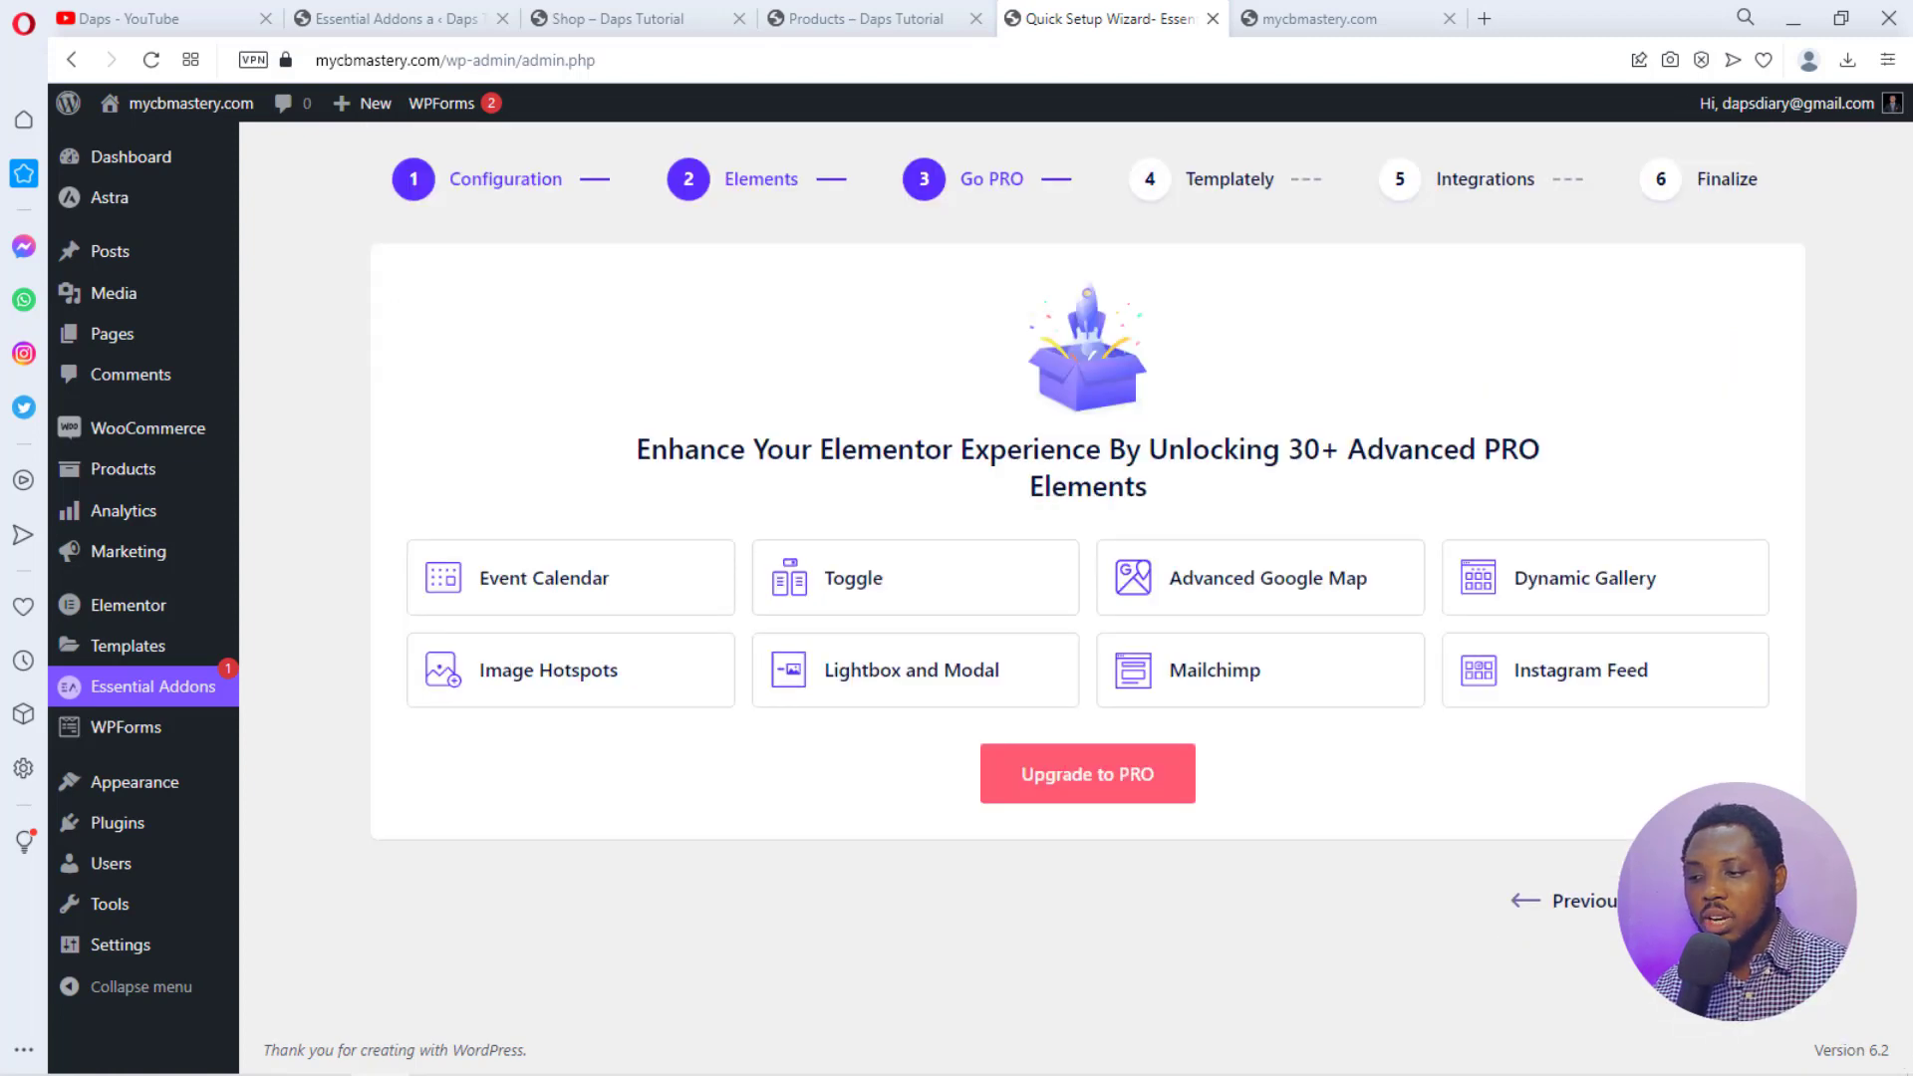
pyautogui.click(1739, 901)
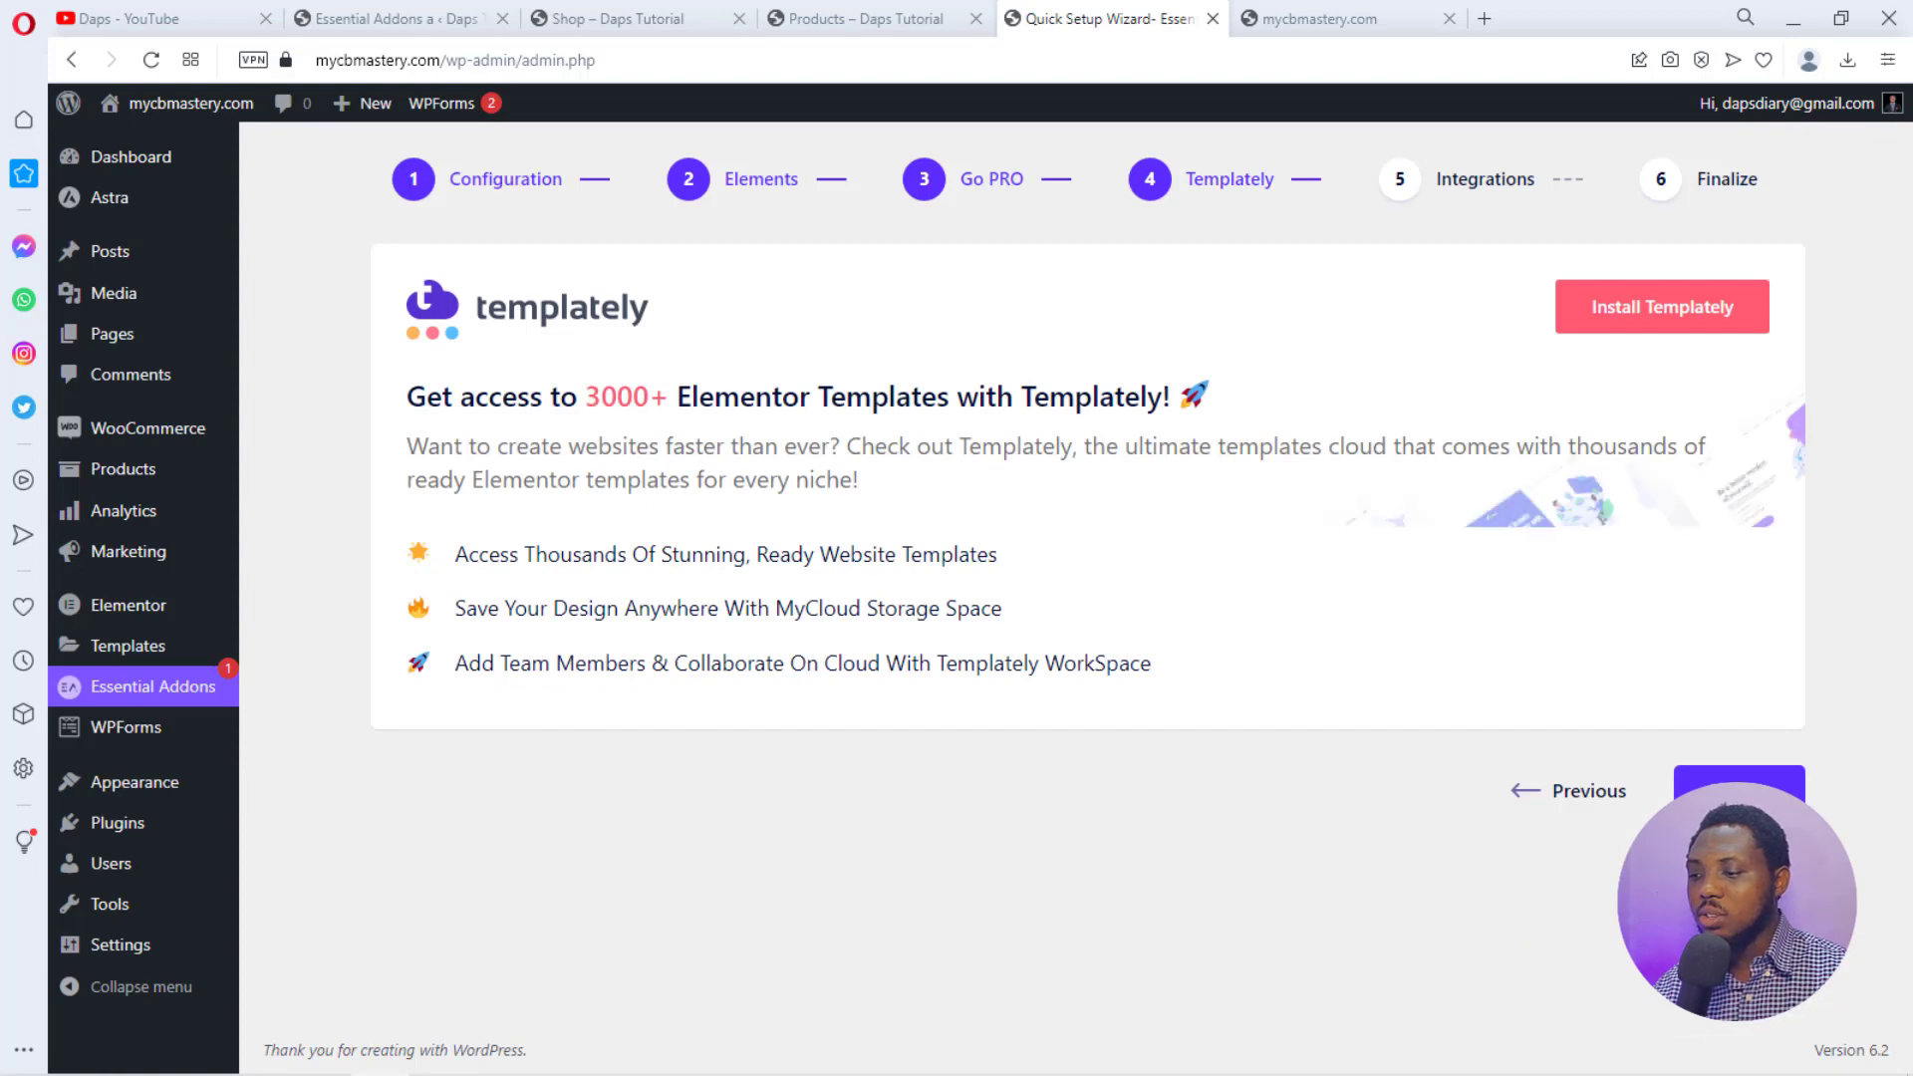
pyautogui.click(1746, 789)
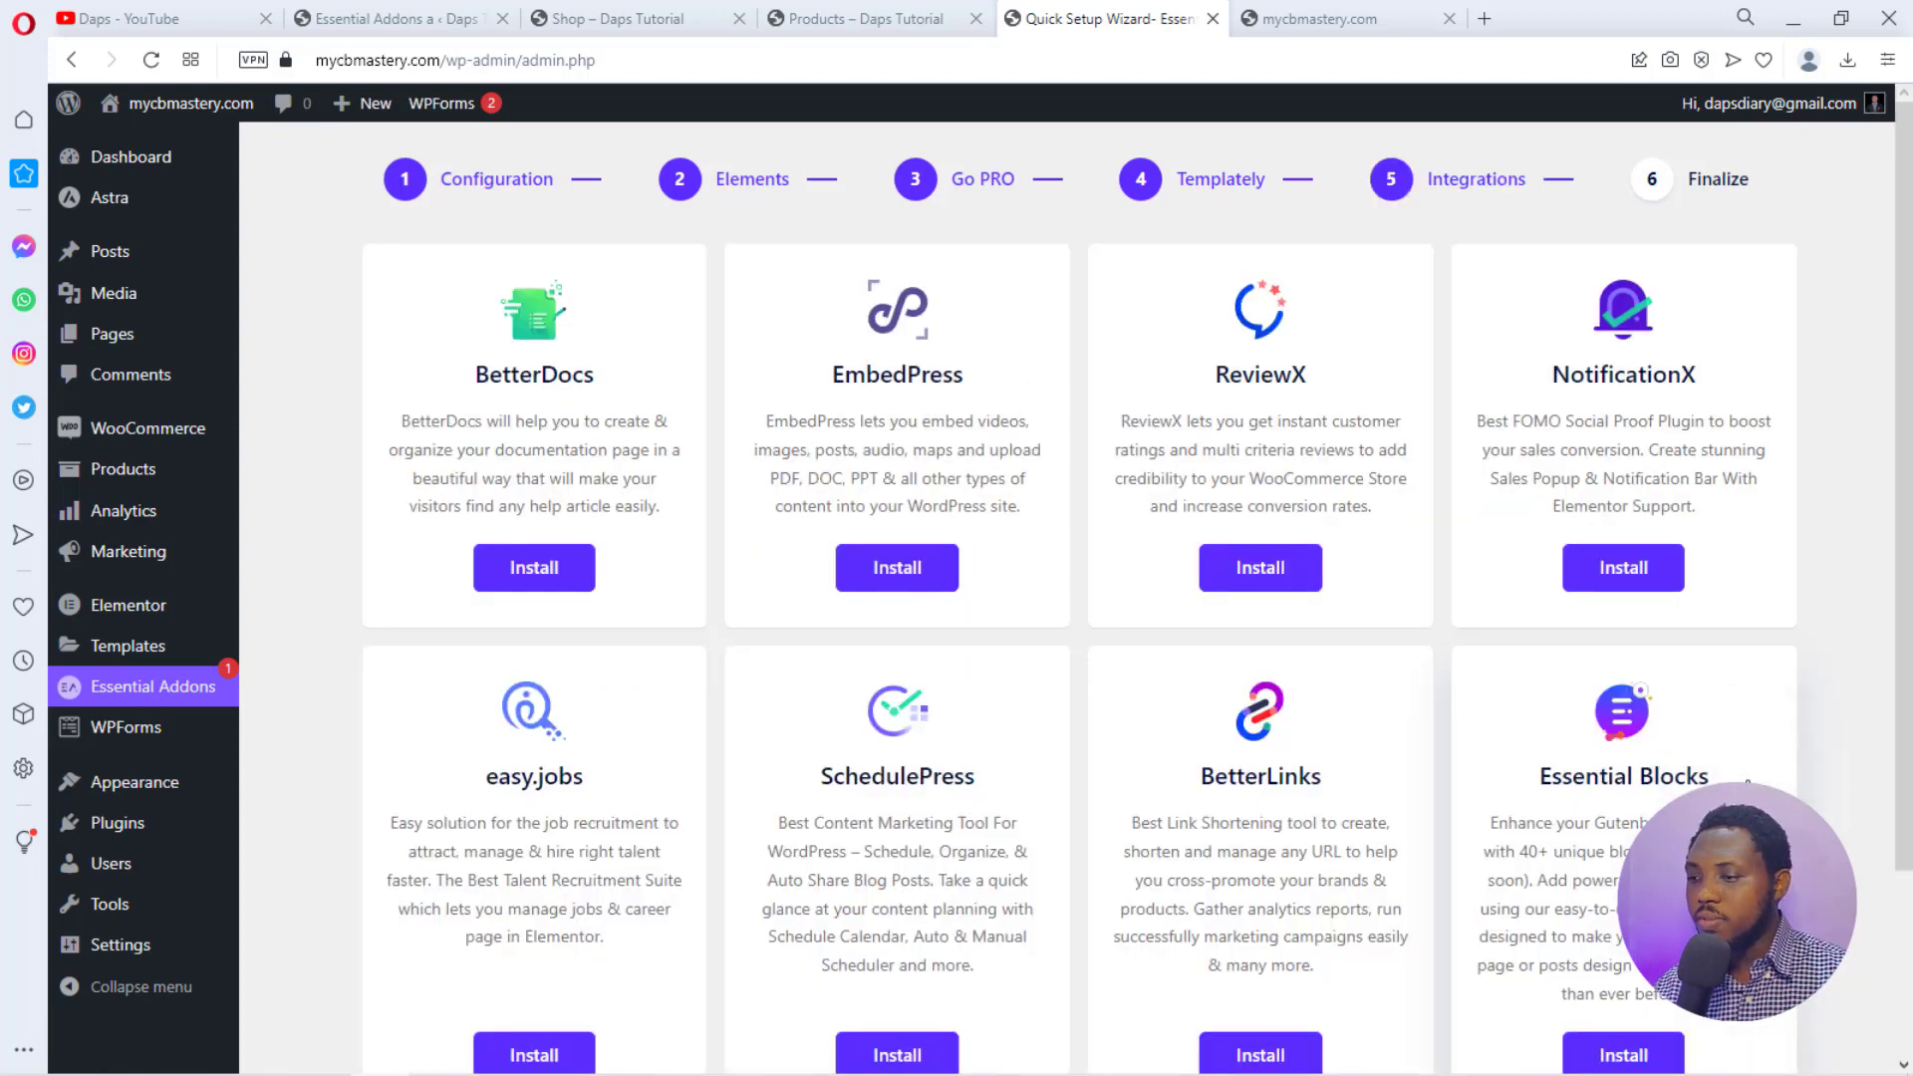
pyautogui.scroll(-3, 1863, 673)
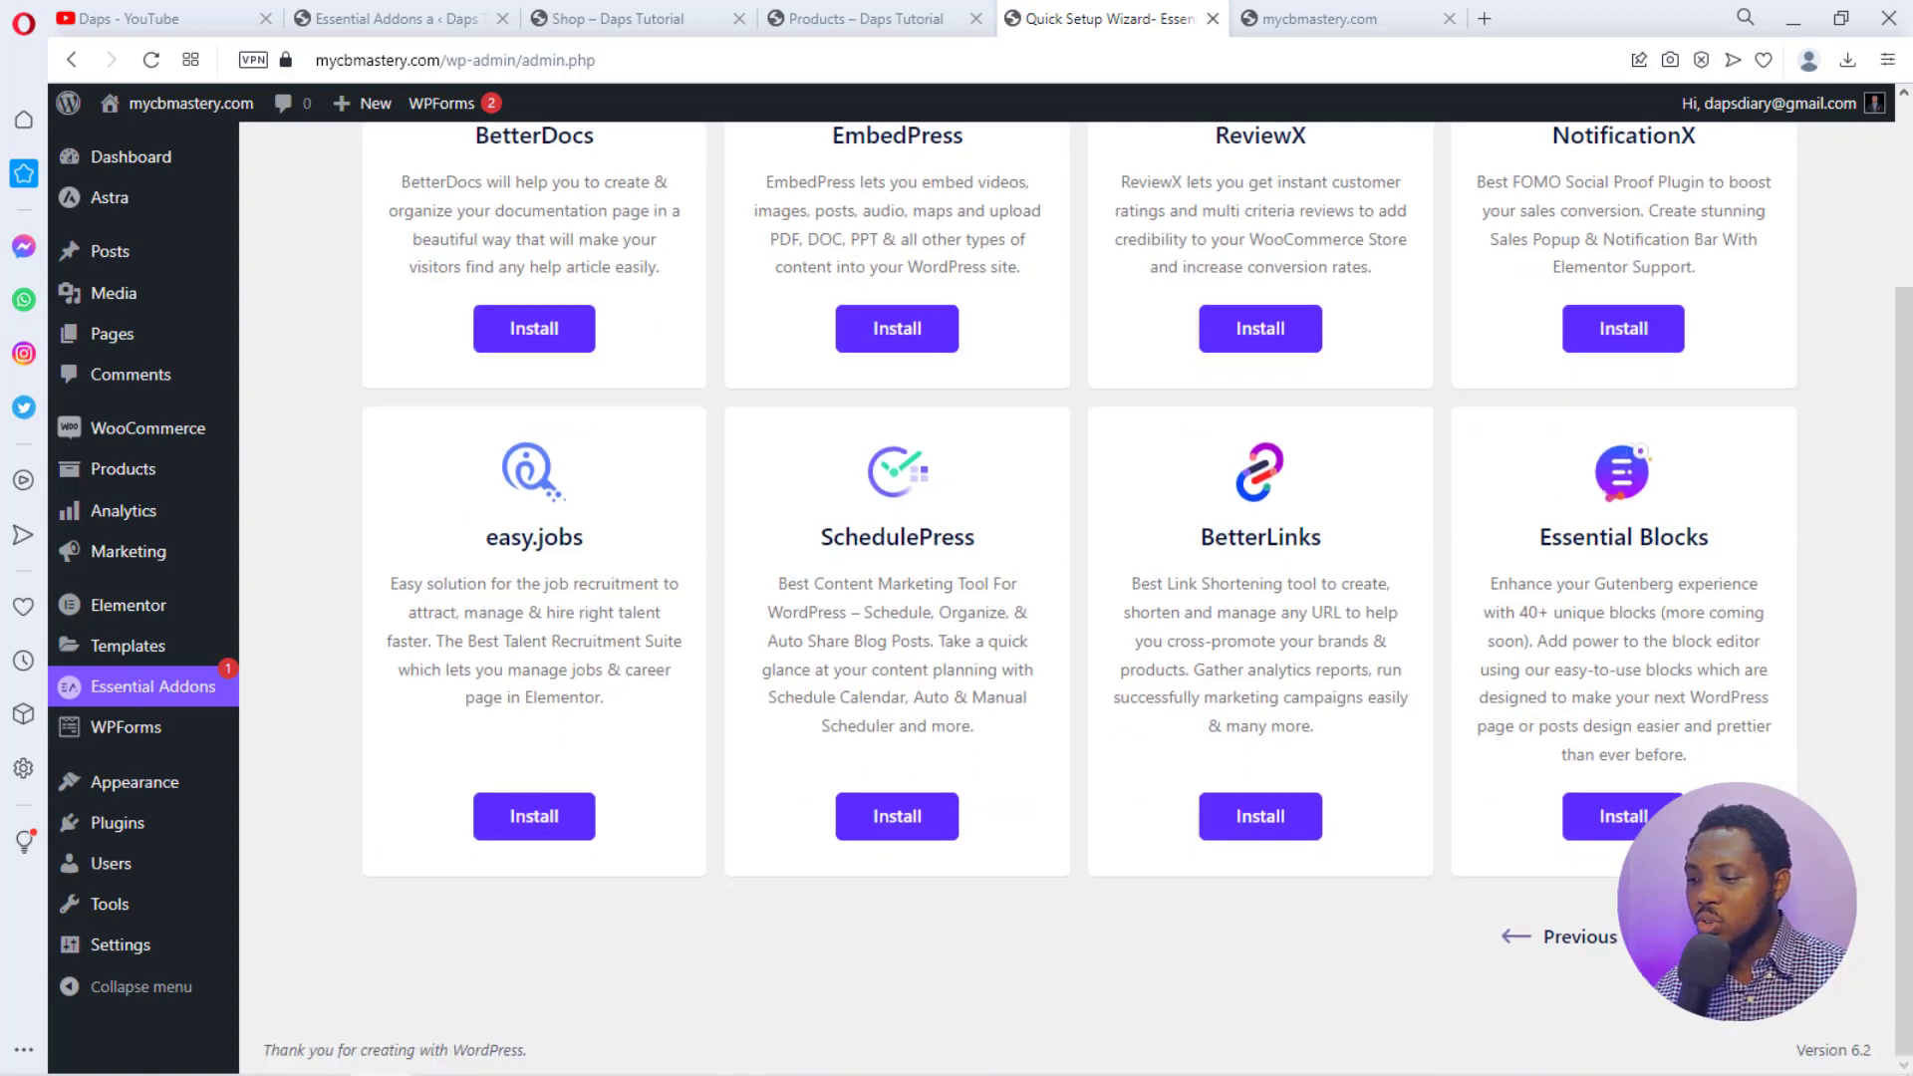
pyautogui.click(1732, 937)
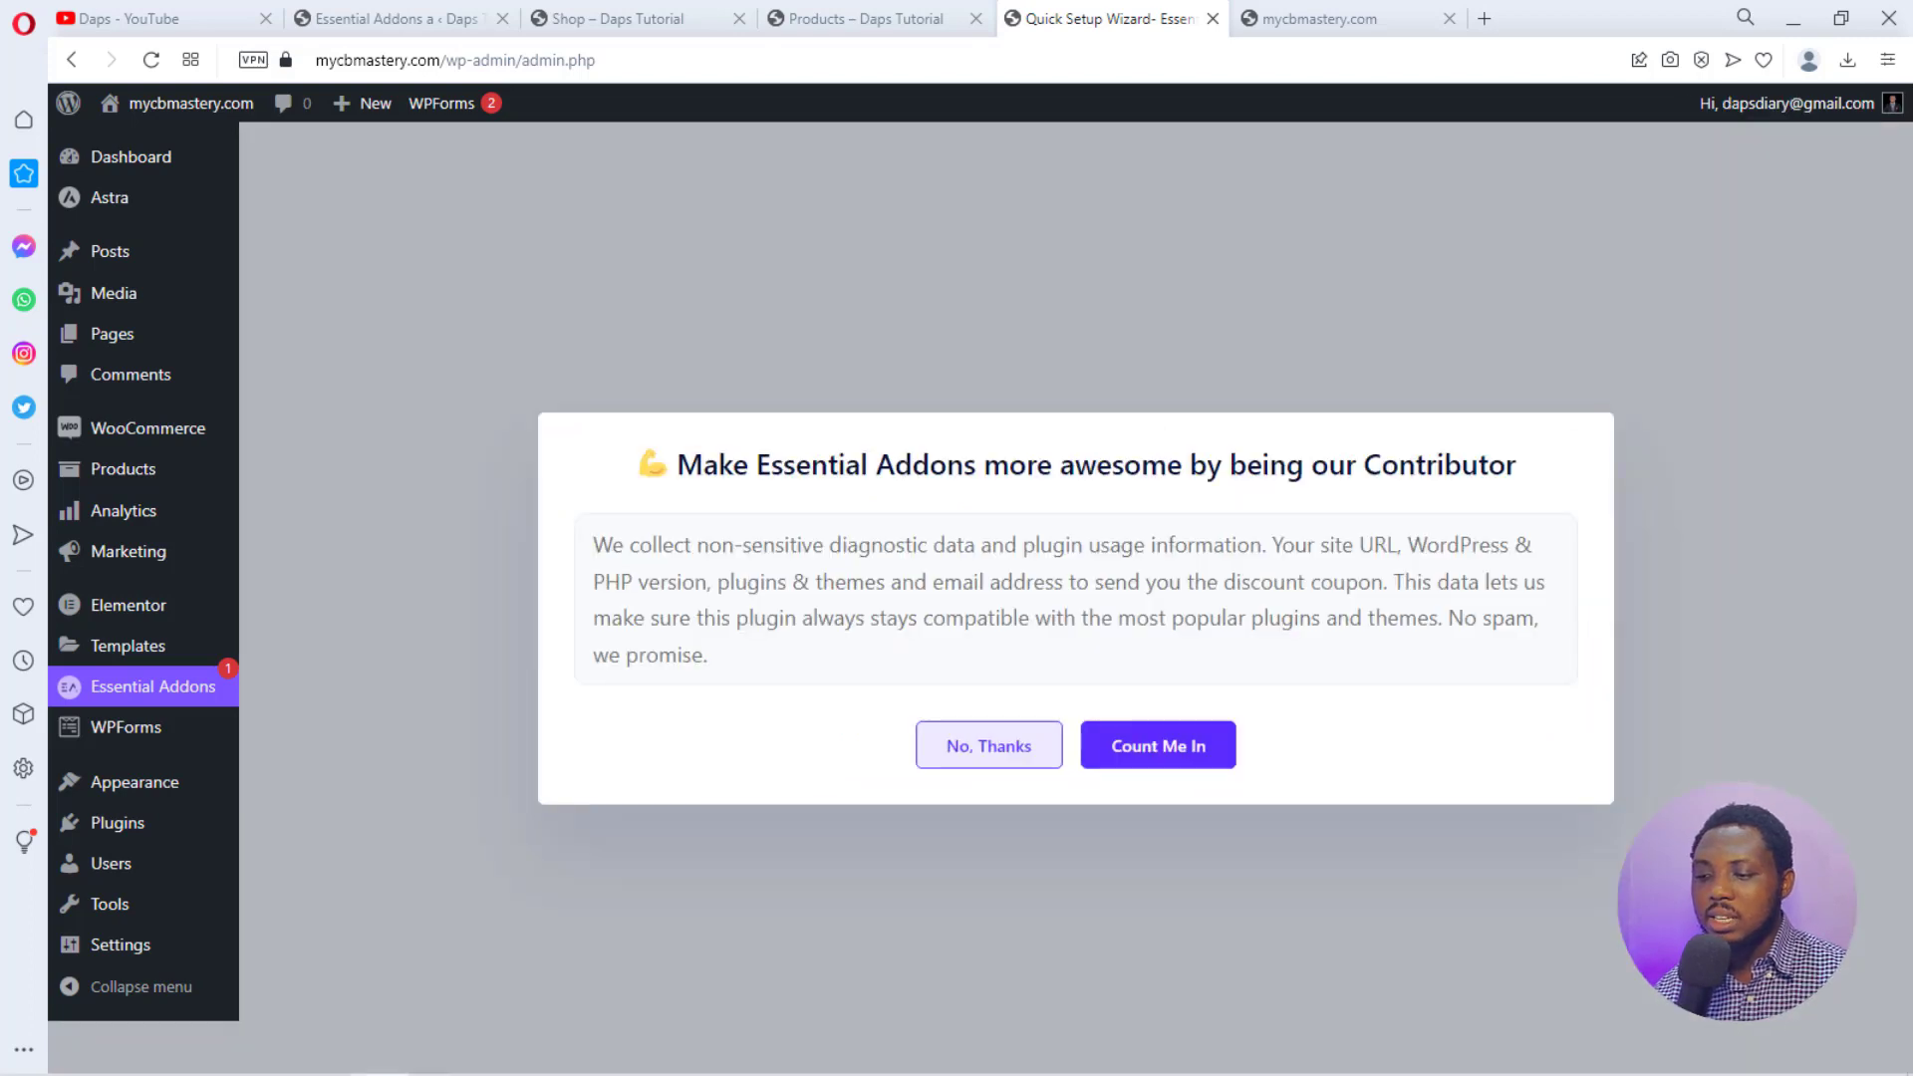
pyautogui.click(989, 755)
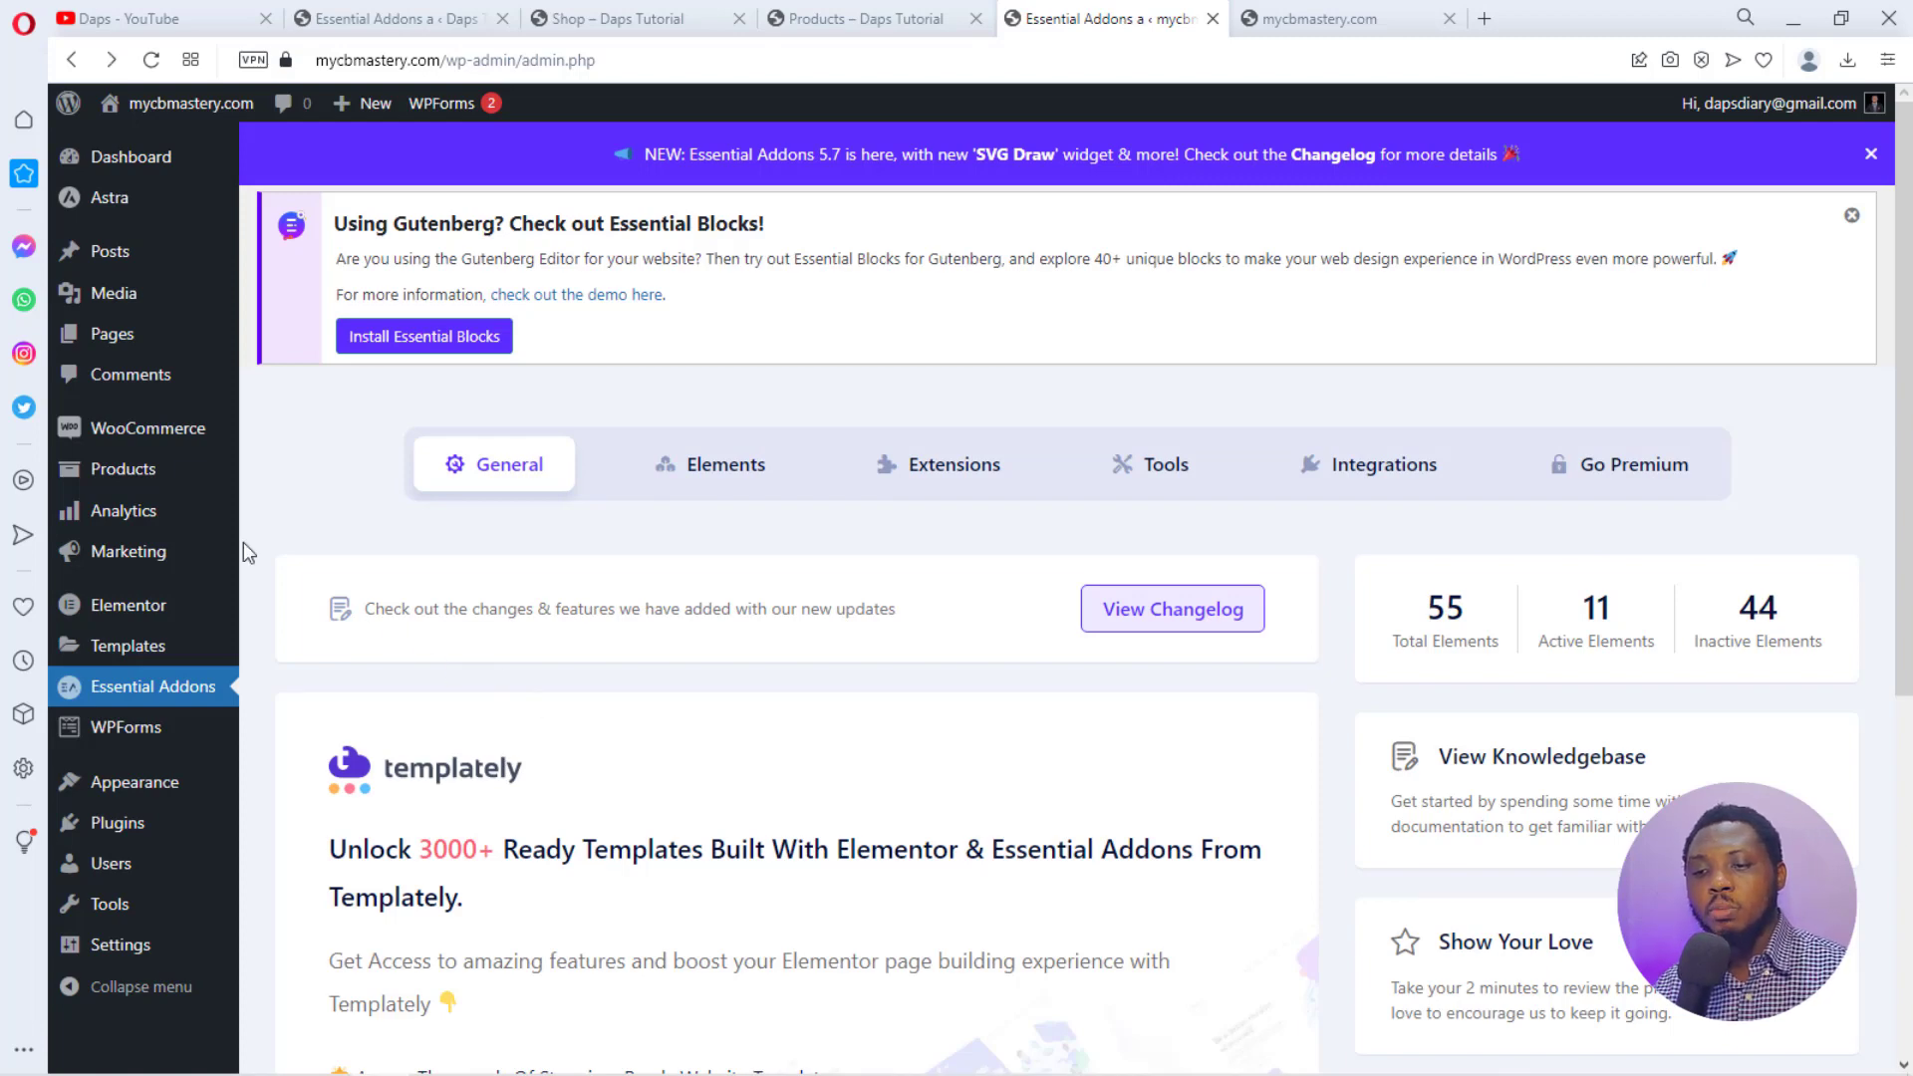
# Start a product import from the empty All Products page and choose the Divi-Engine products CSV file.
pyautogui.moveTo(122, 474)
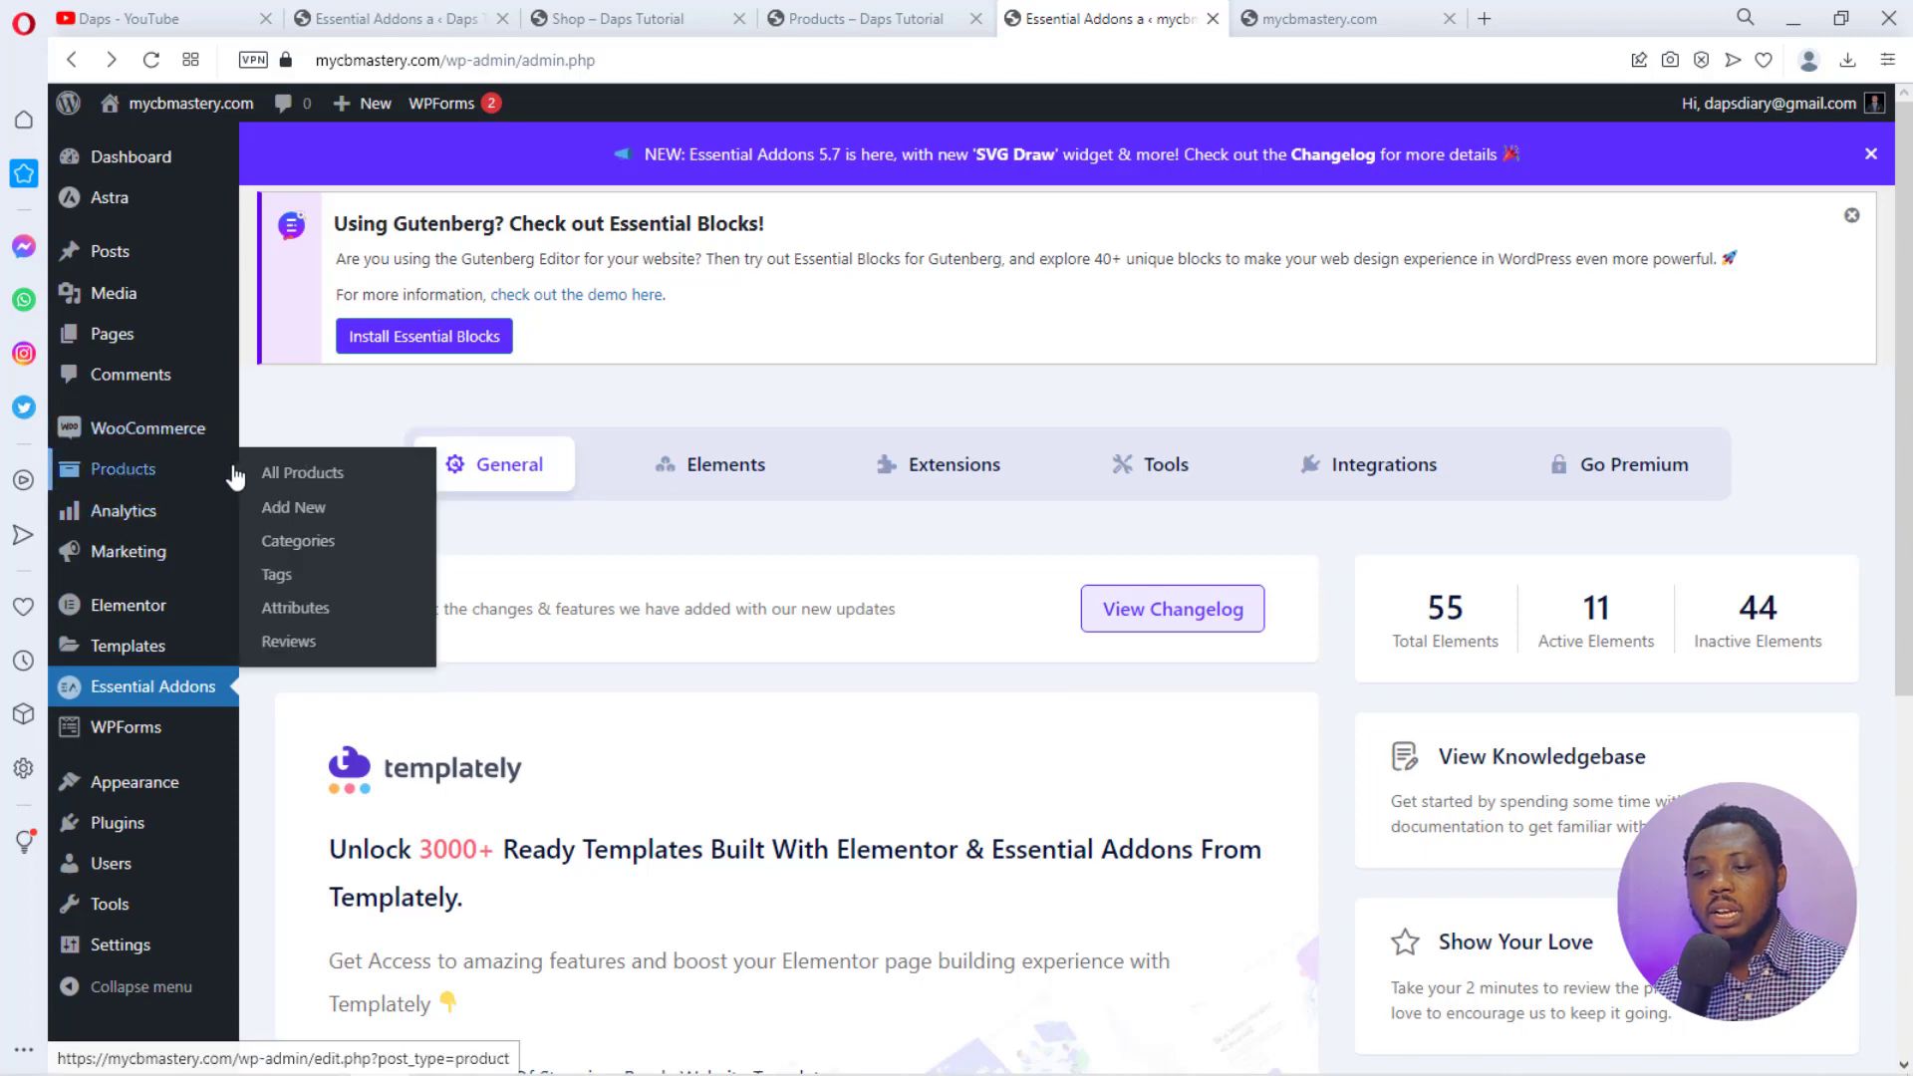
pyautogui.click(295, 474)
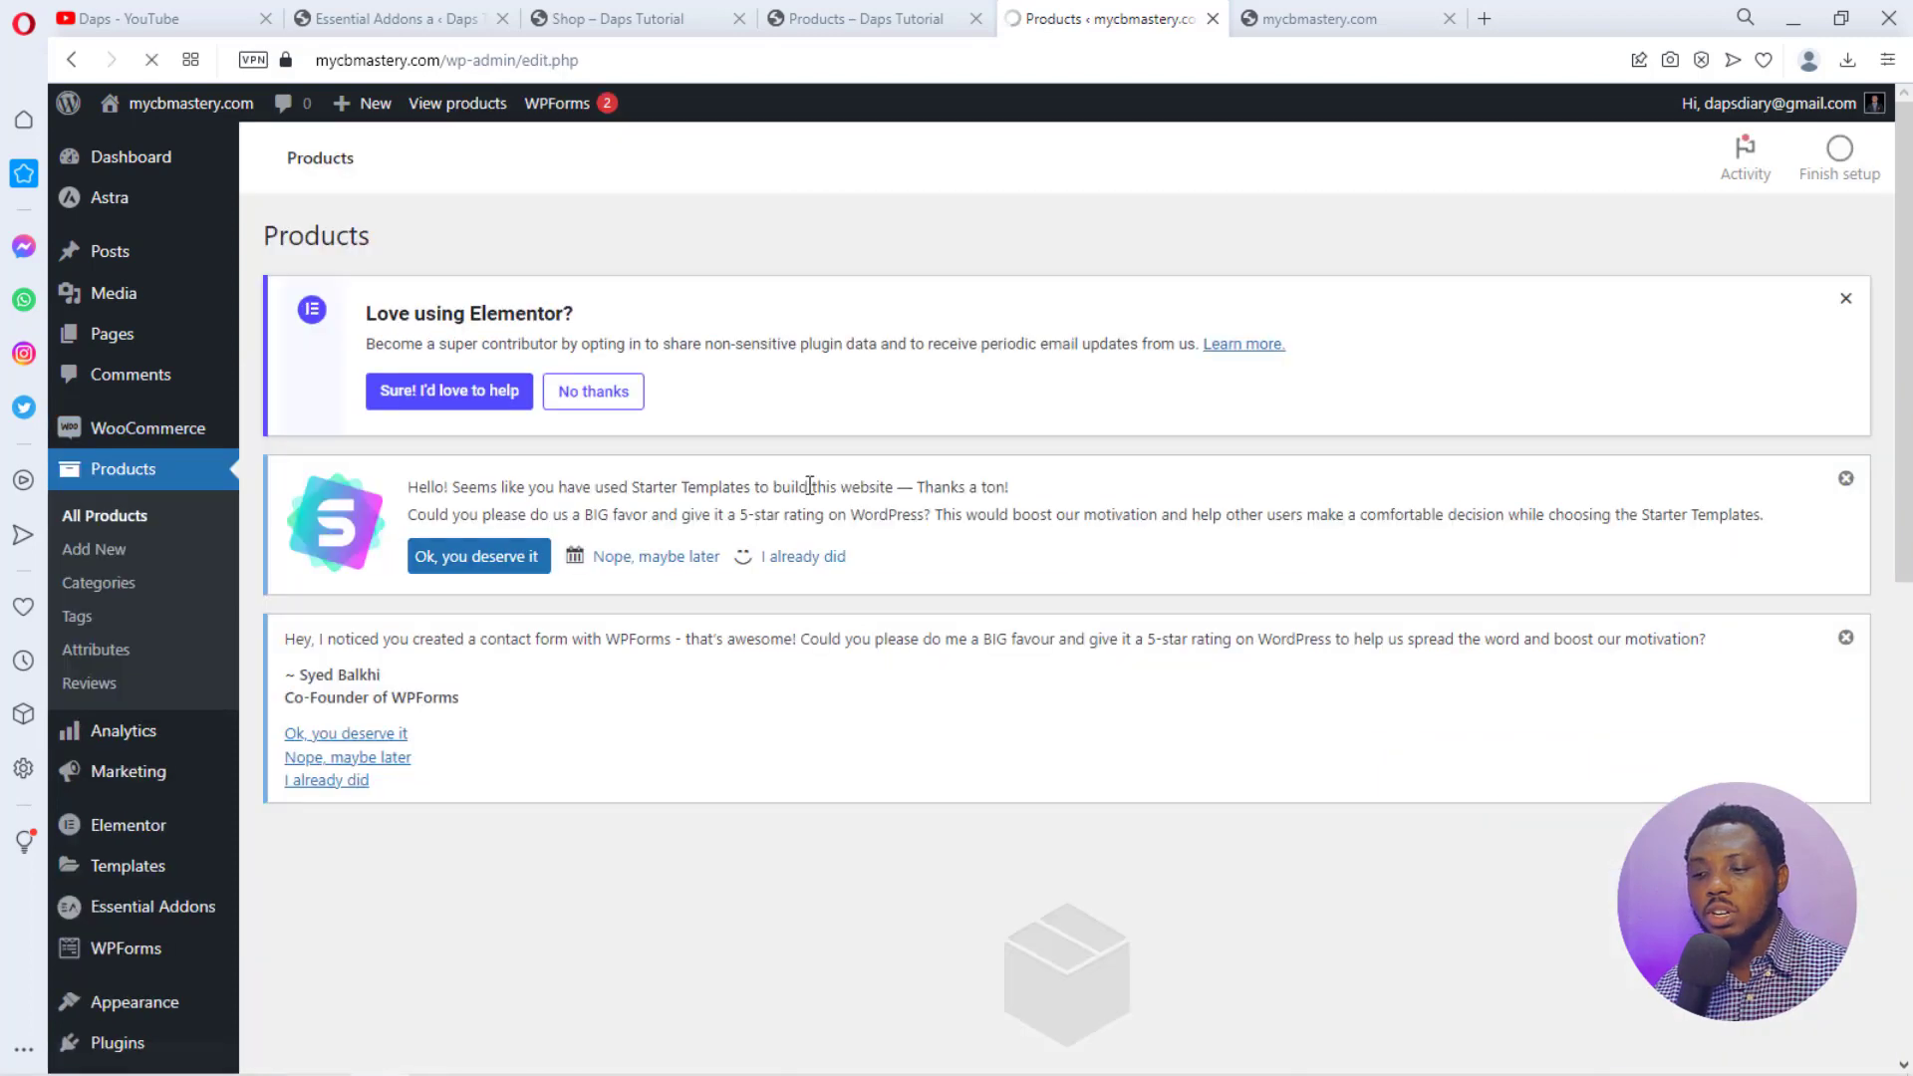
pyautogui.scroll(-5, 962, 448)
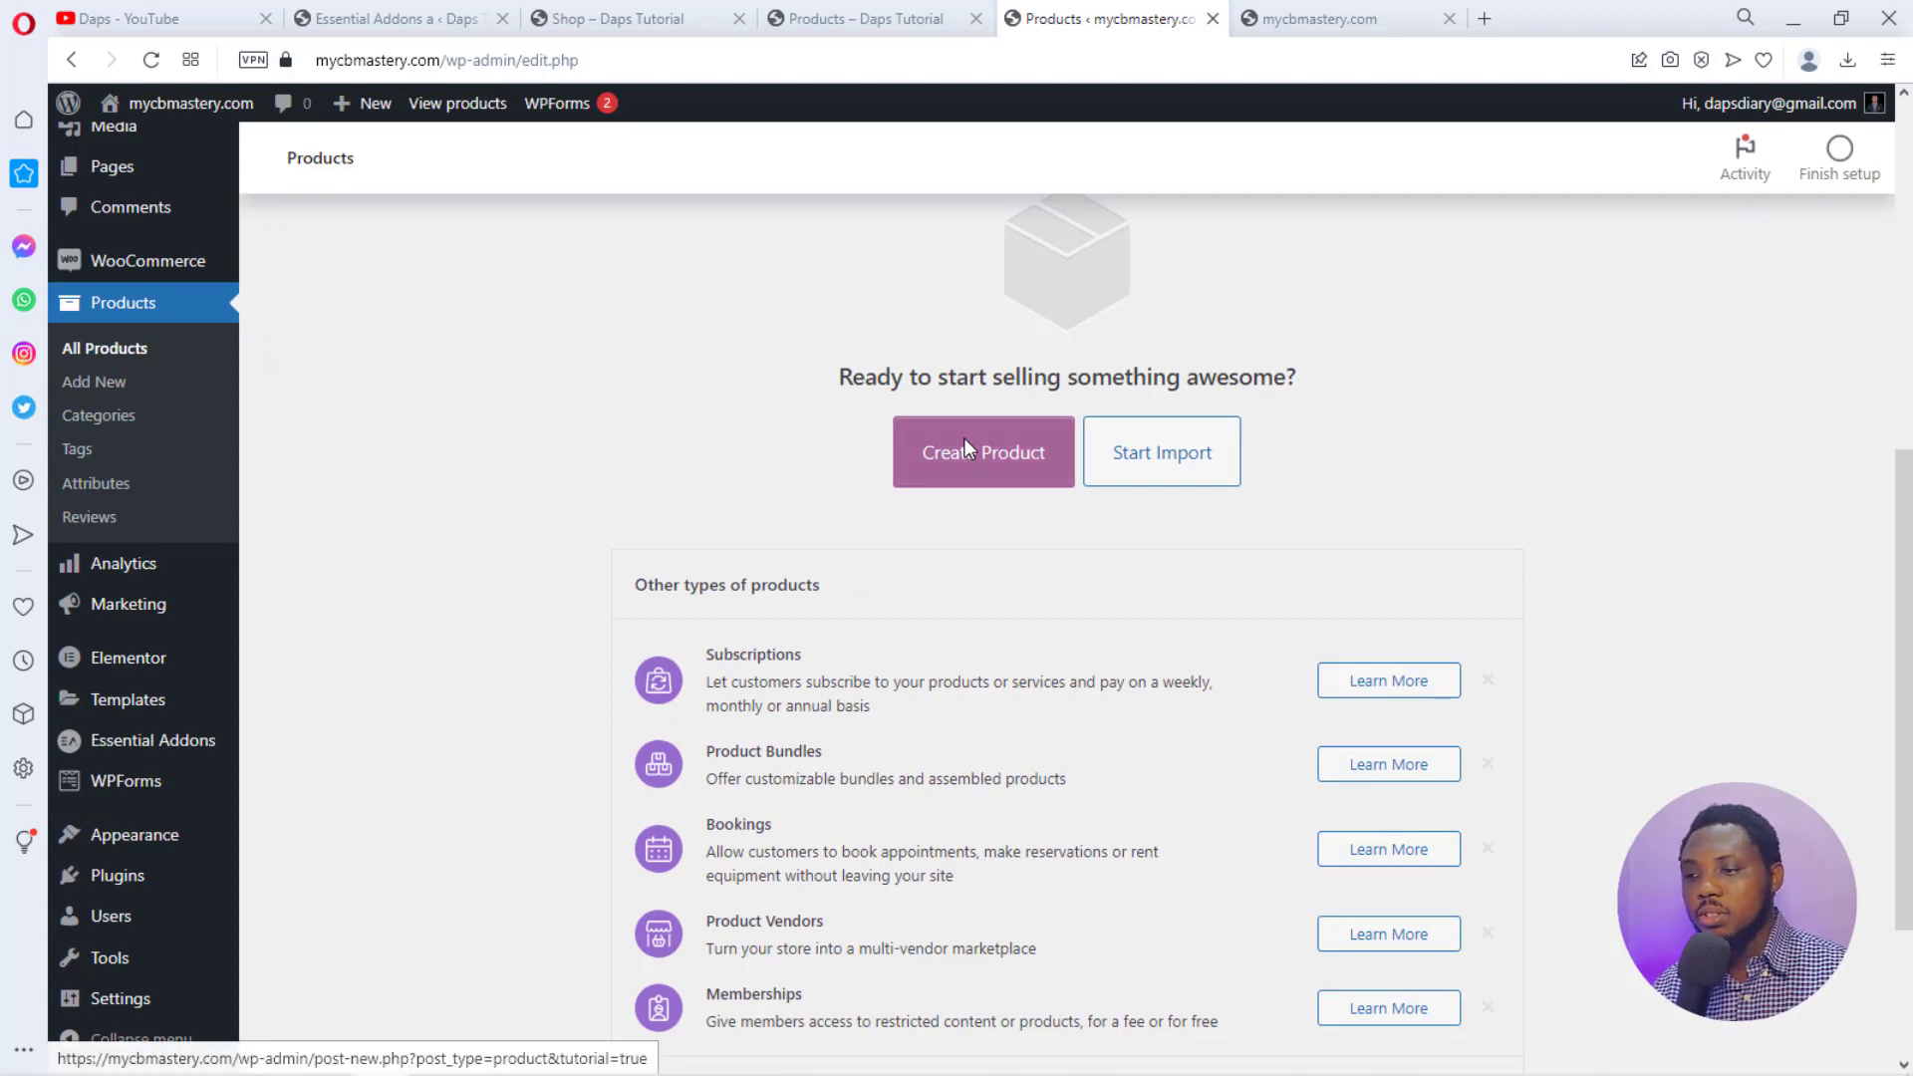
pyautogui.click(1163, 460)
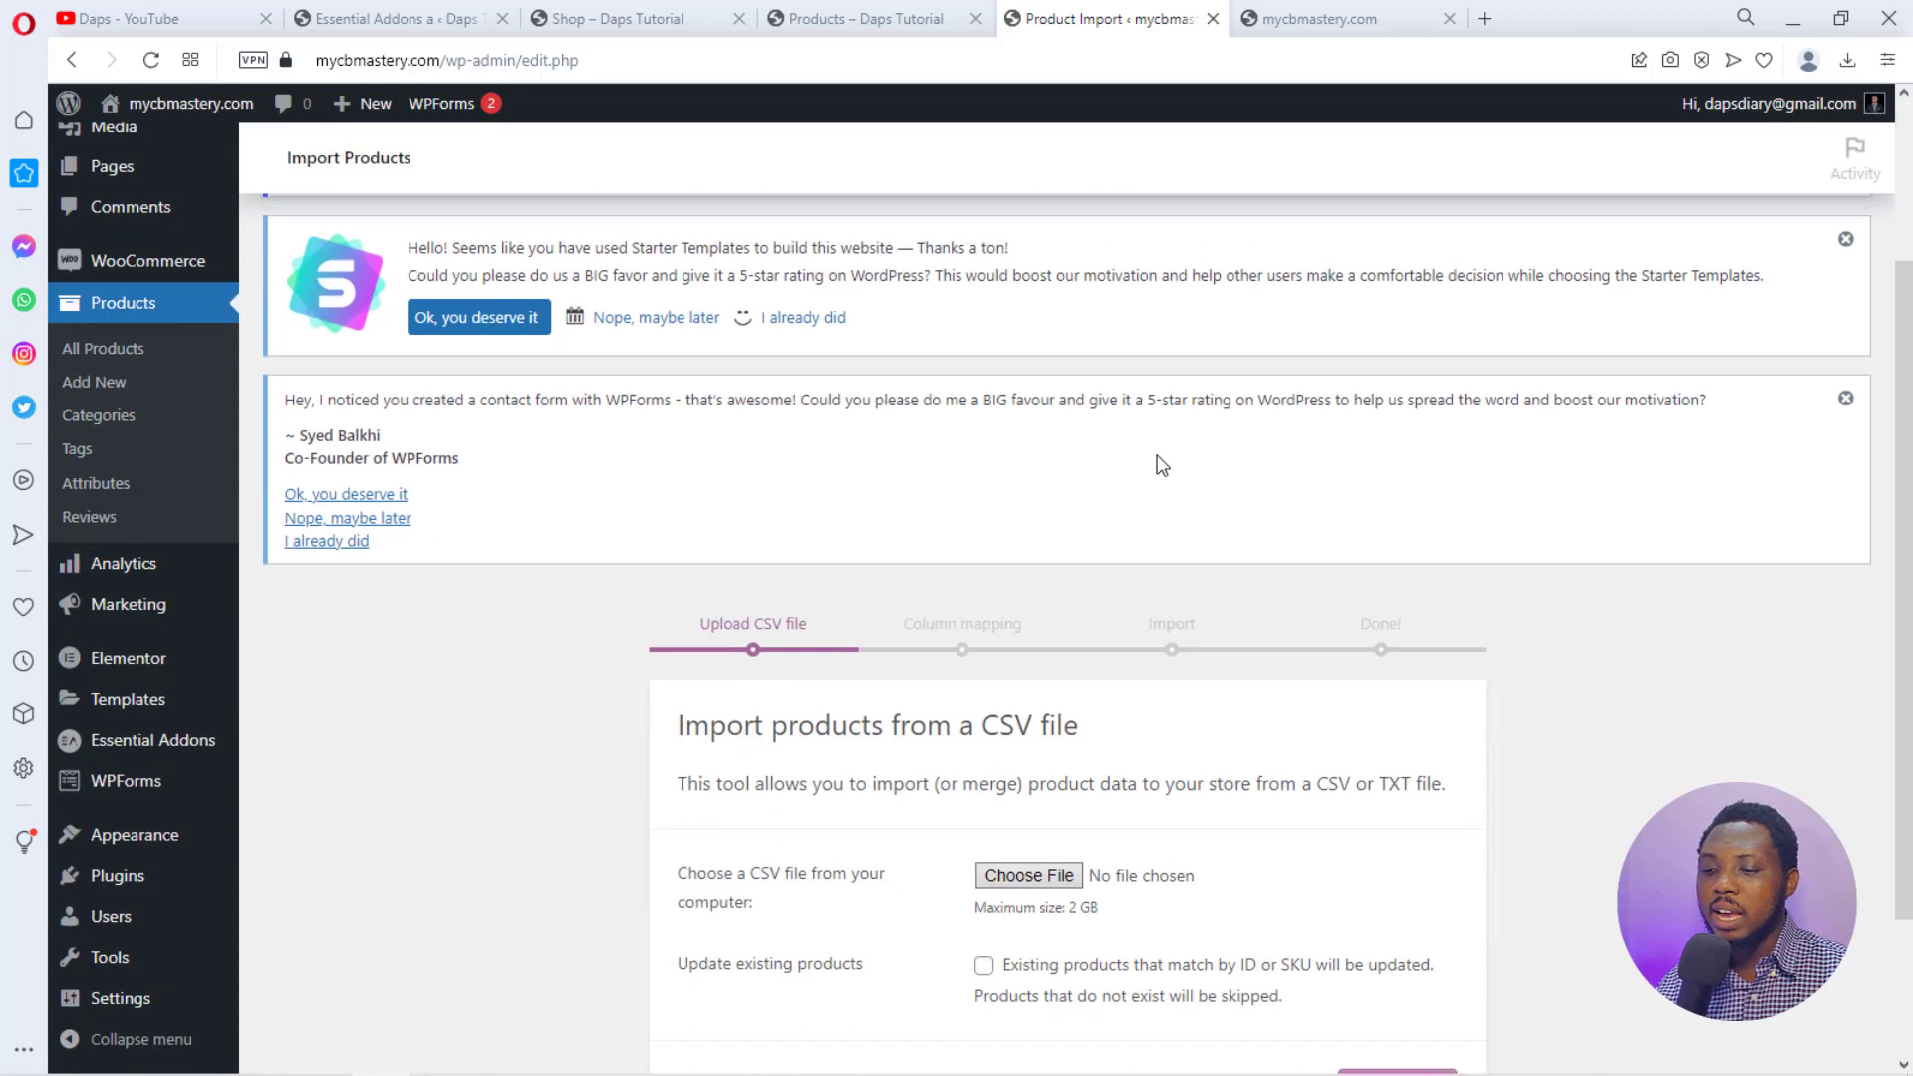
pyautogui.scroll(-2, 1158, 466)
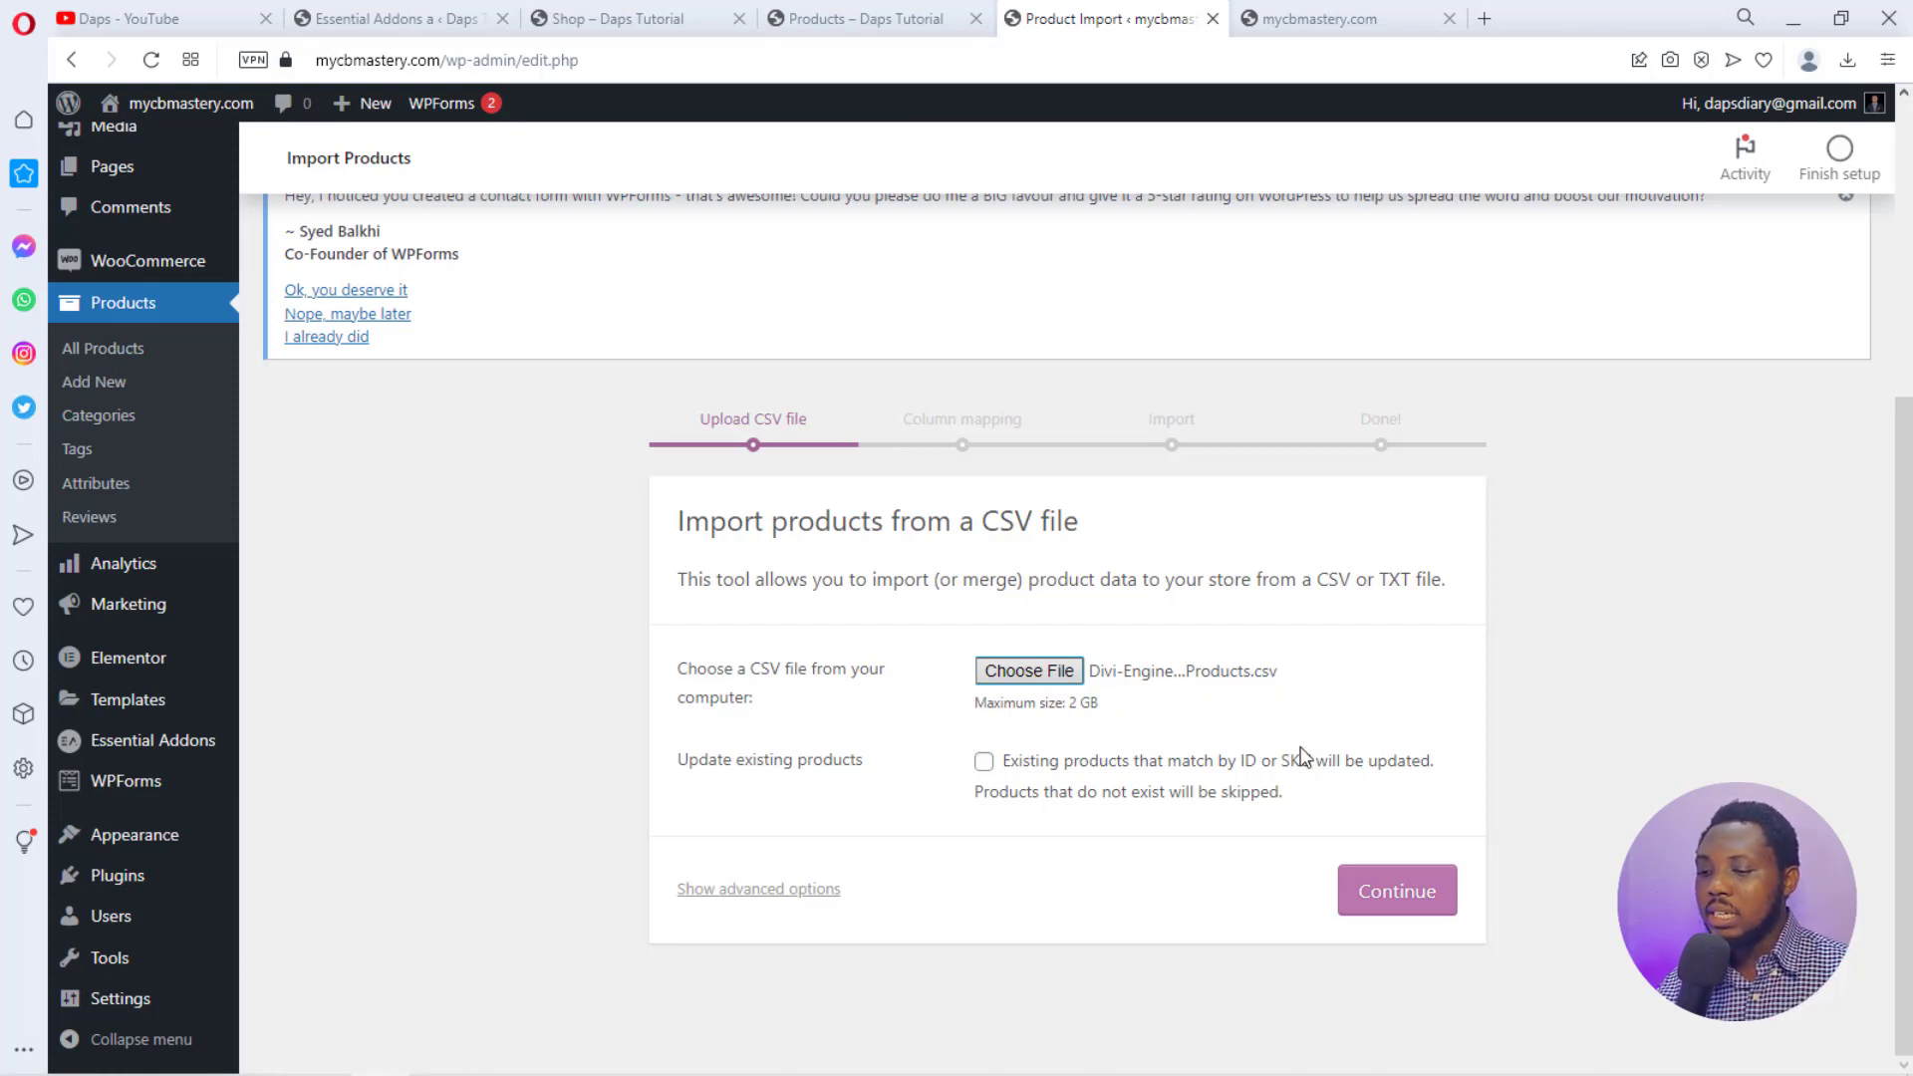
# Continue with the chosen CSV file, keep the suggested column mapping and run the product importer.
pyautogui.click(1395, 890)
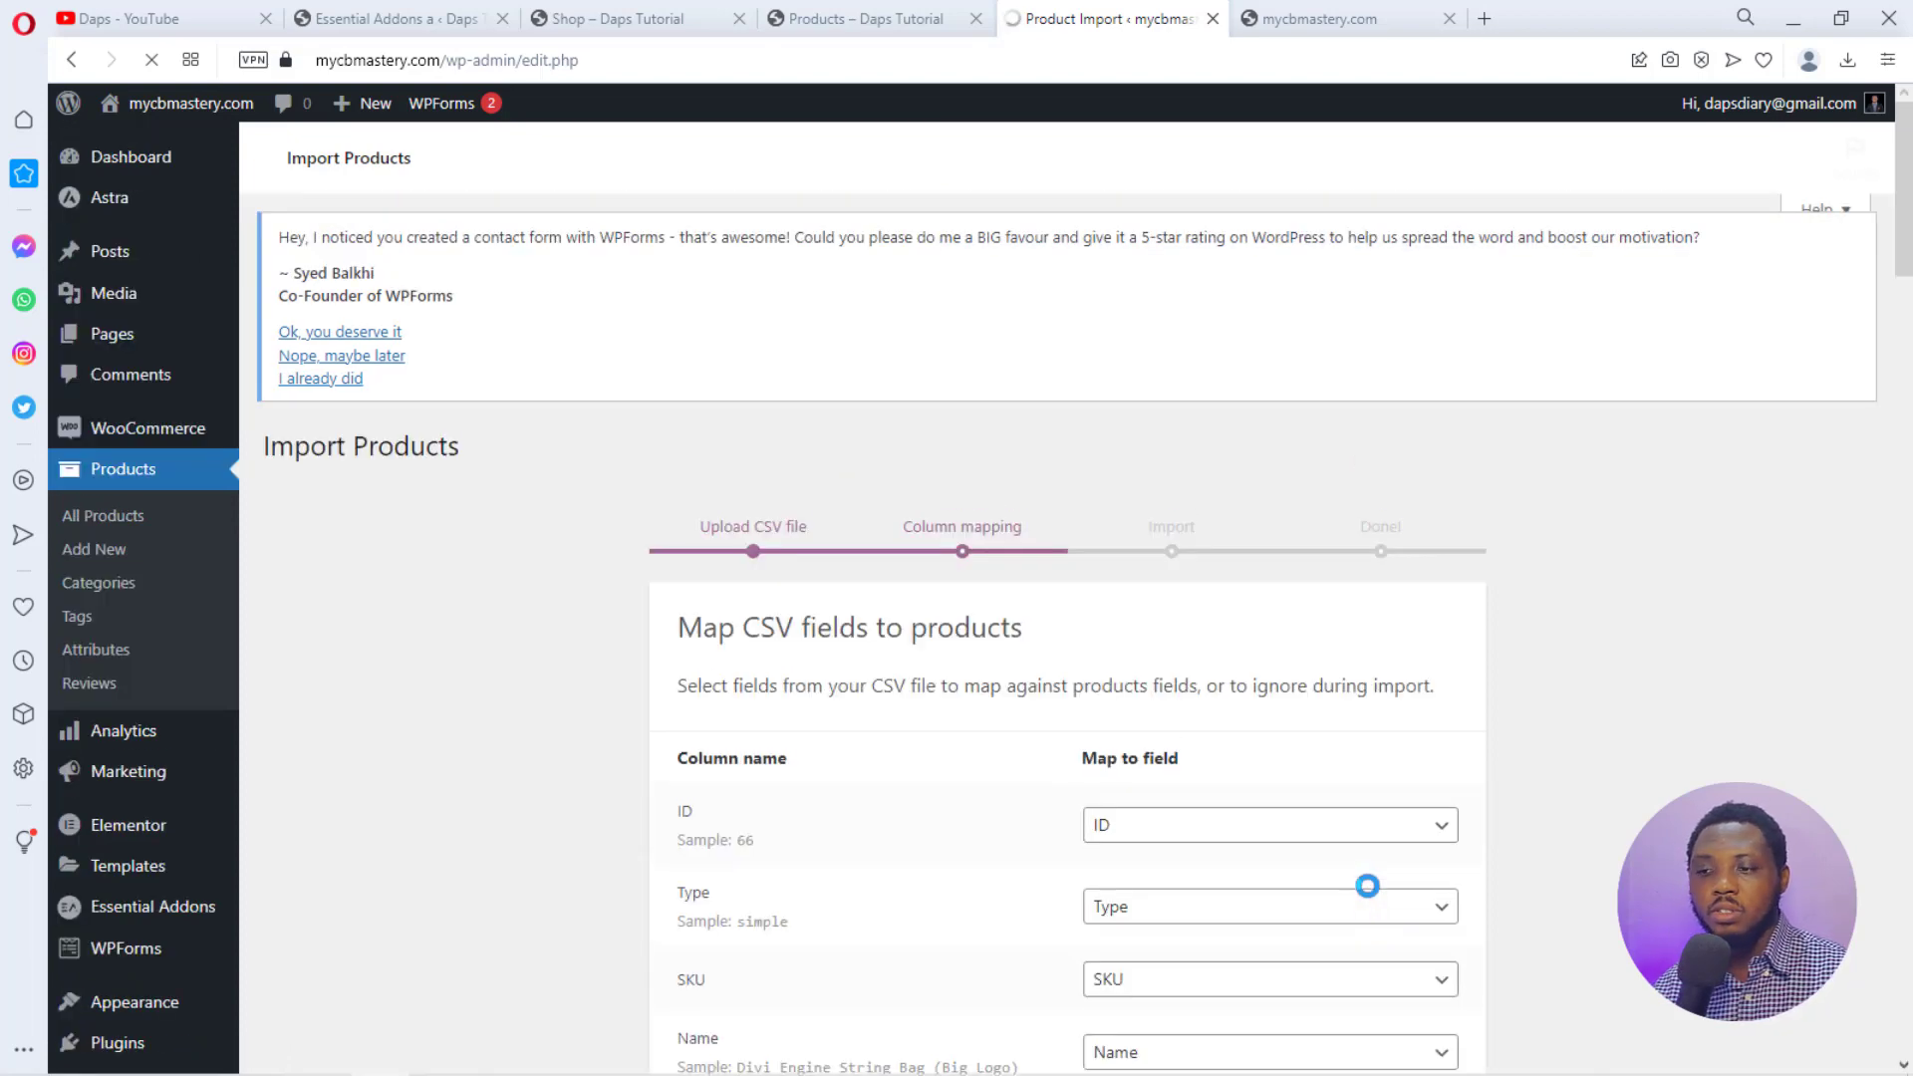
pyautogui.scroll(-3, 1464, 877)
pyautogui.scroll(-20, 1474, 881)
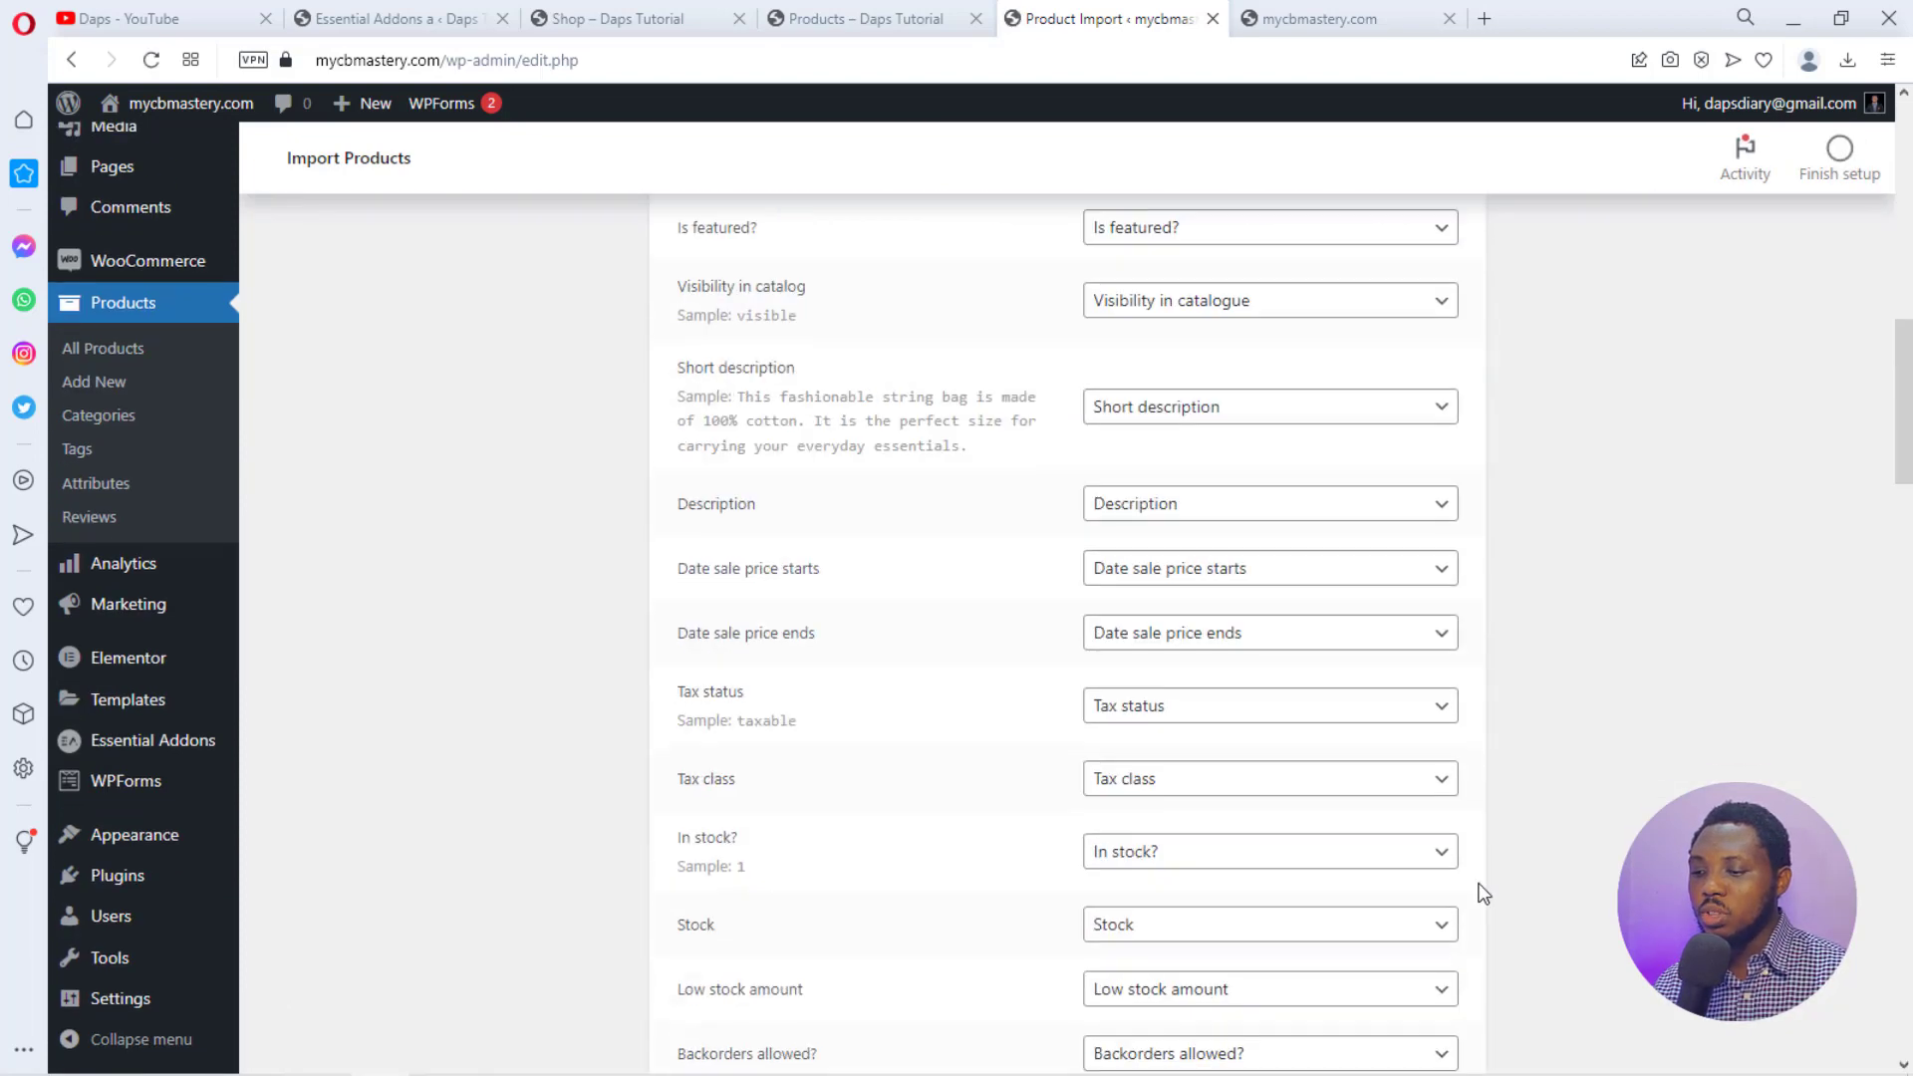
pyautogui.scroll(-7, 1480, 884)
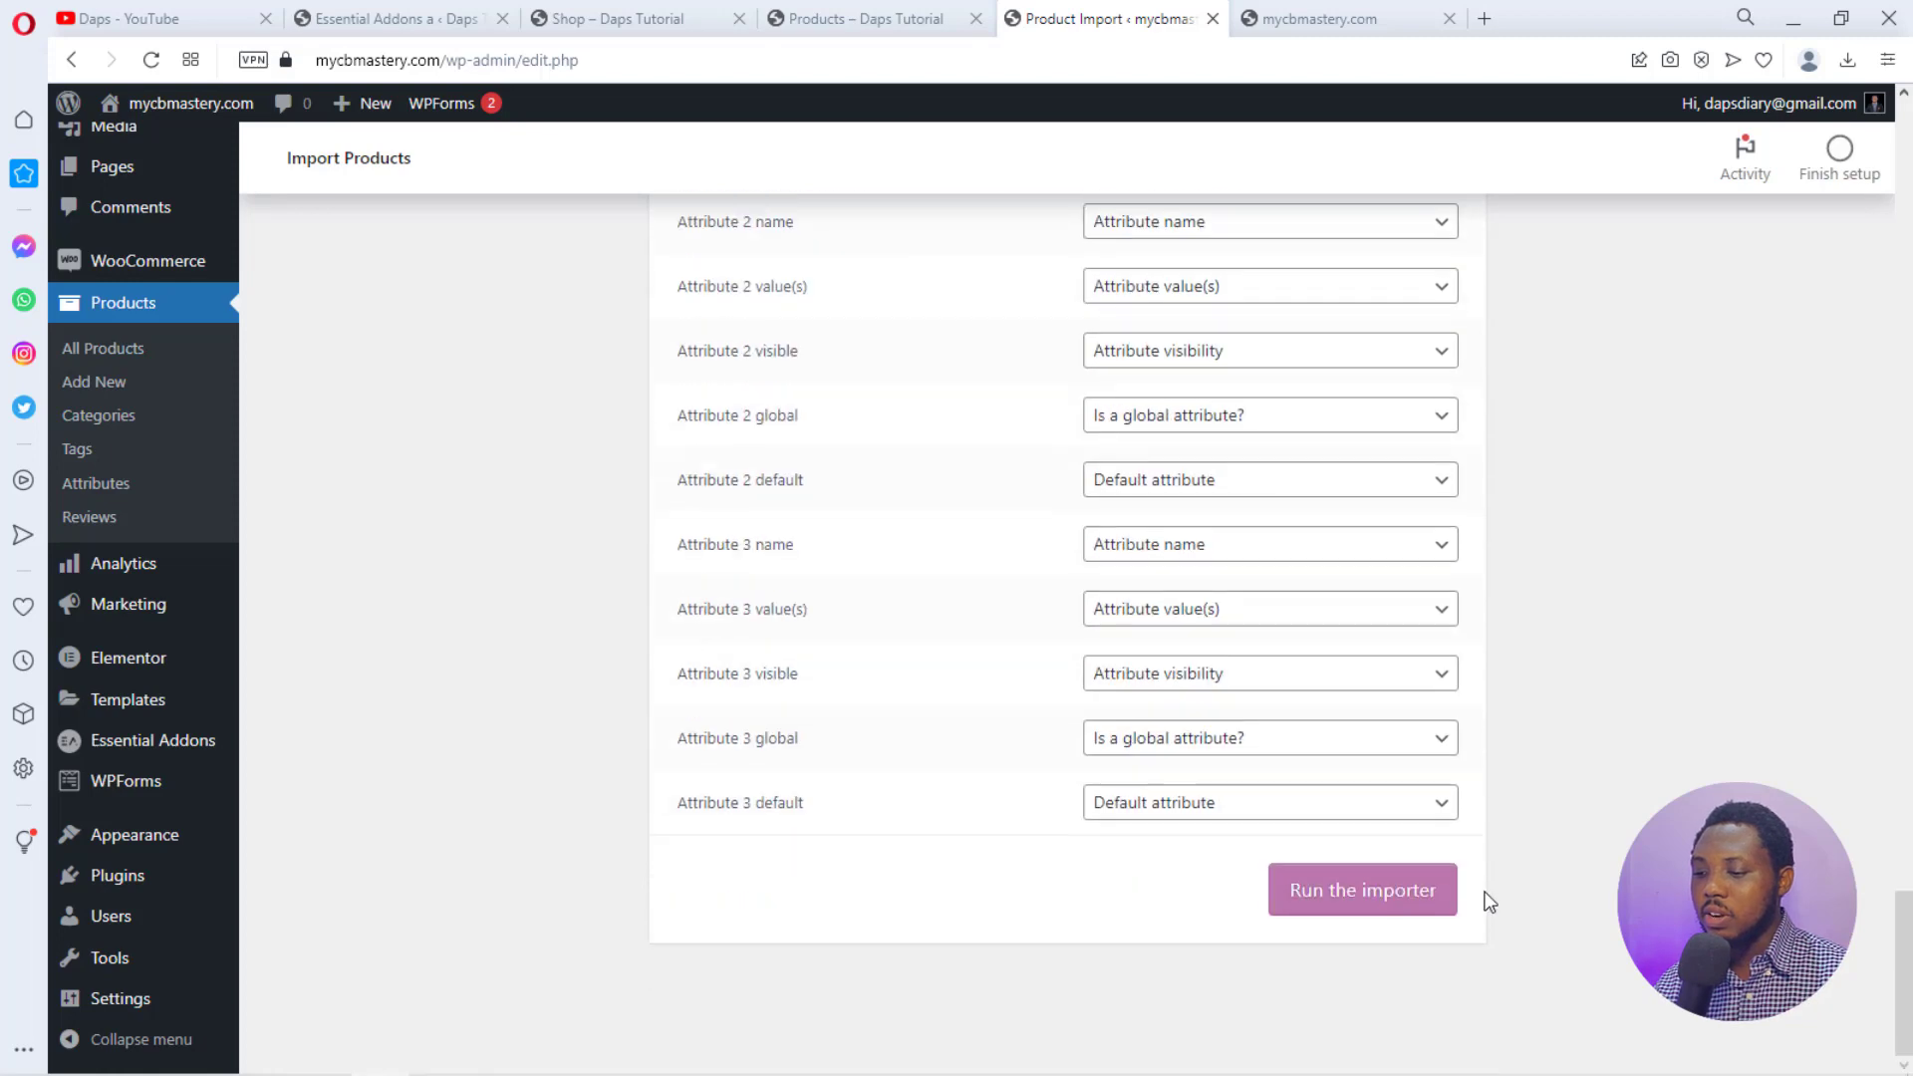
pyautogui.click(1412, 893)
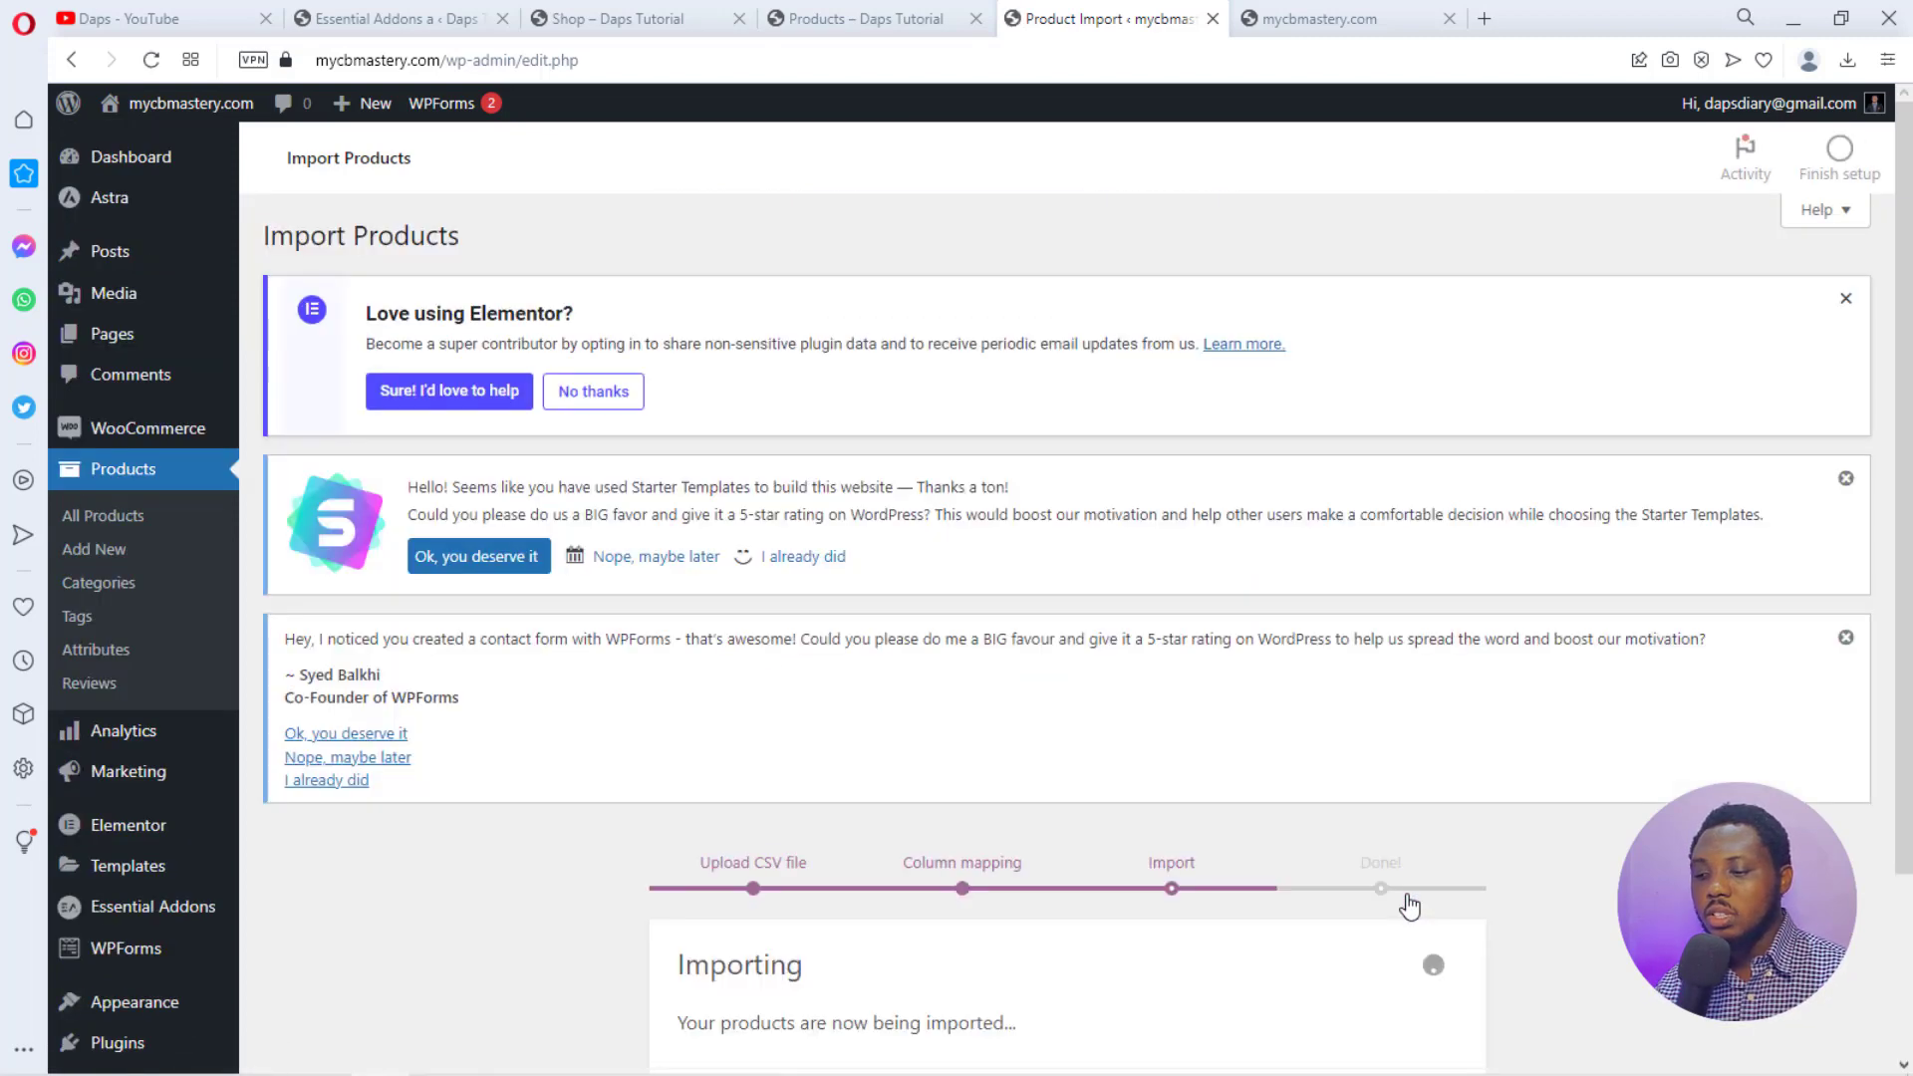
pyautogui.scroll(-2, 1409, 905)
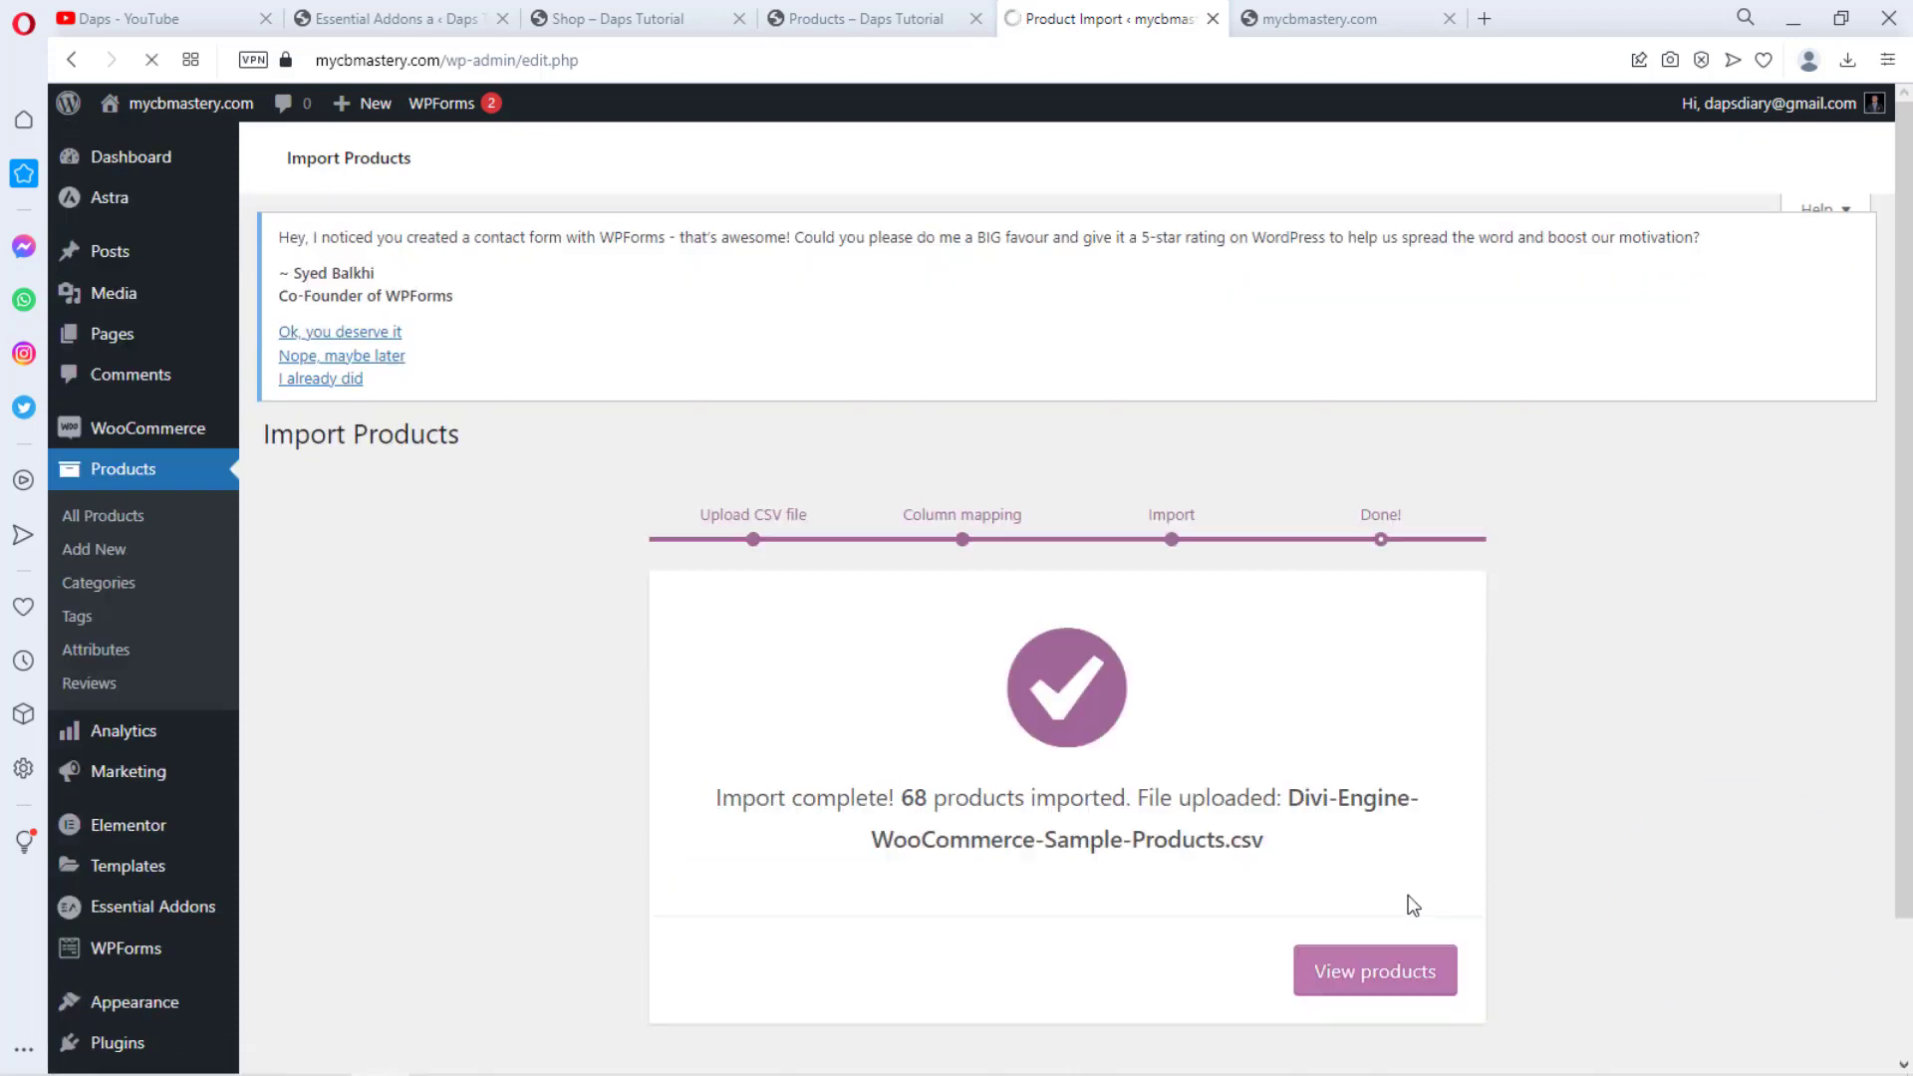
pyautogui.scroll(-4, 1495, 901)
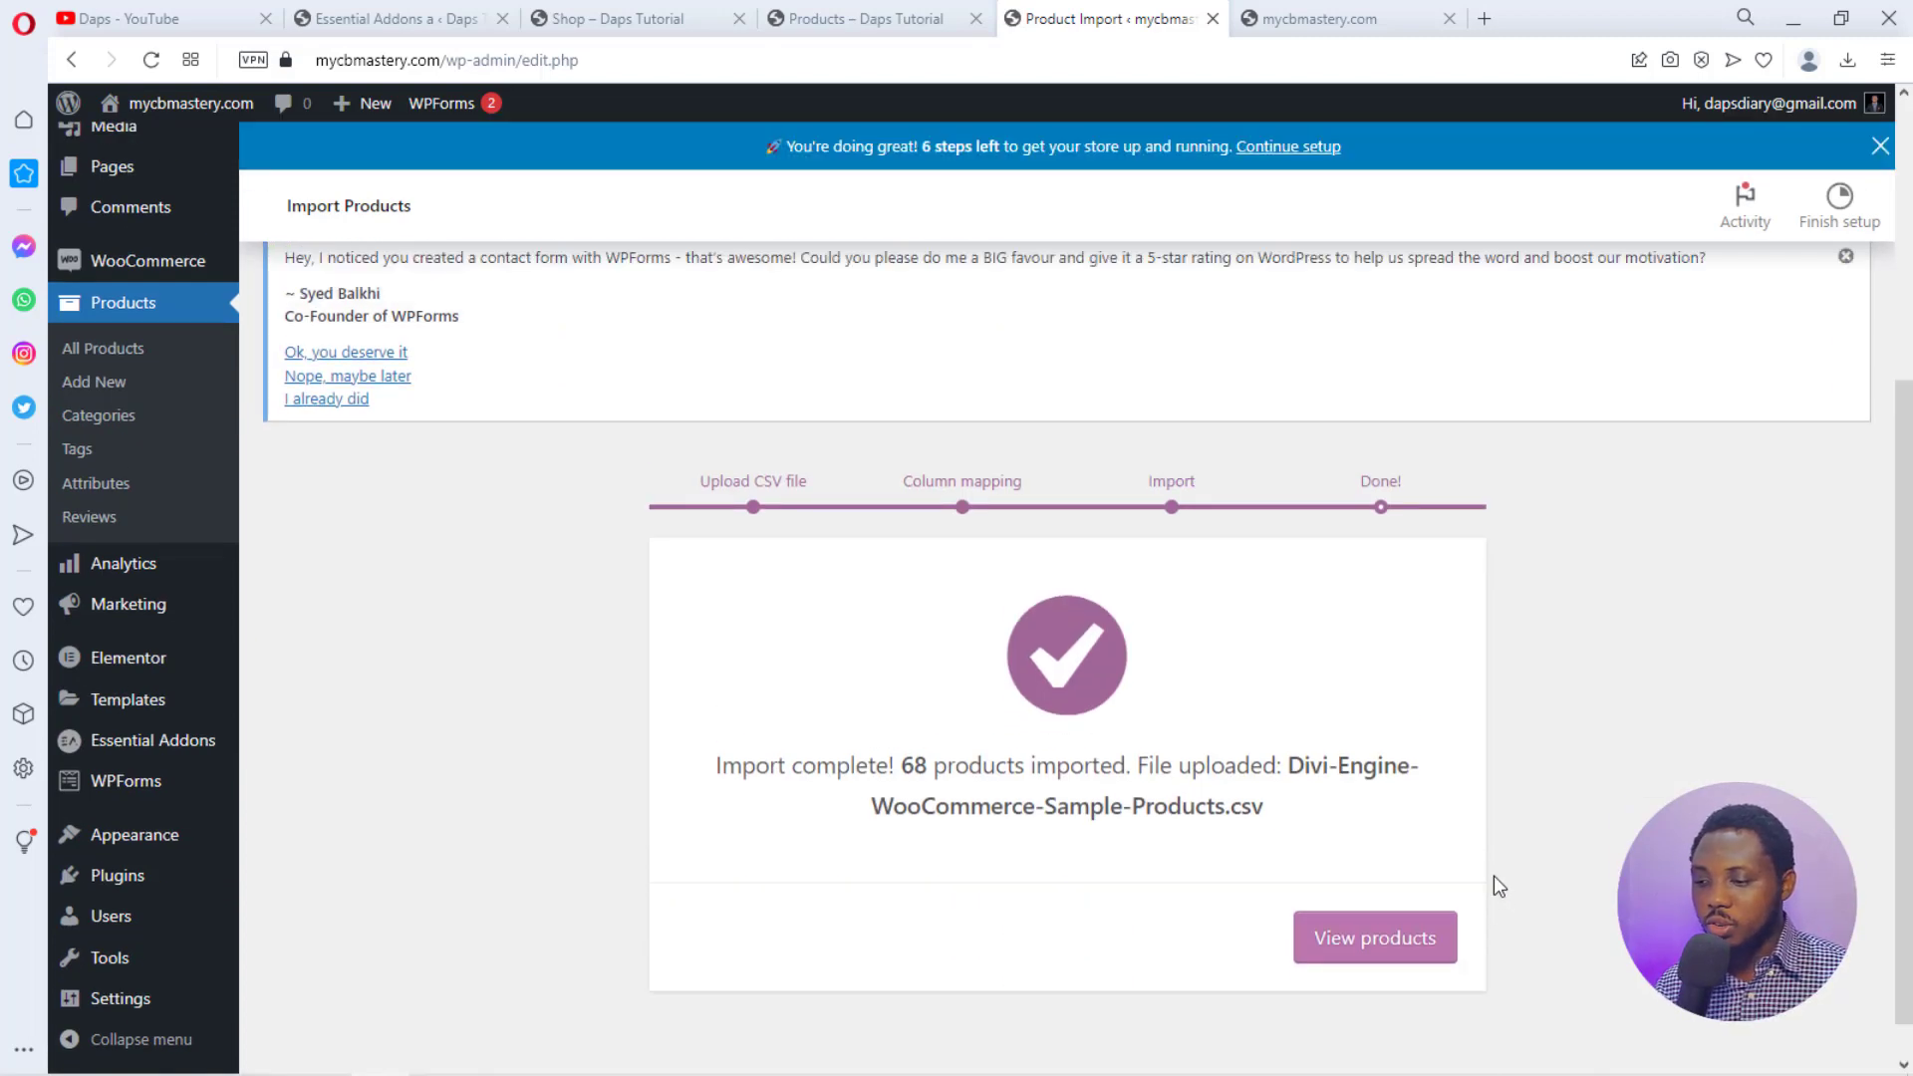
# Open the store's product list from the finished import and look through the imported items.
pyautogui.click(1389, 934)
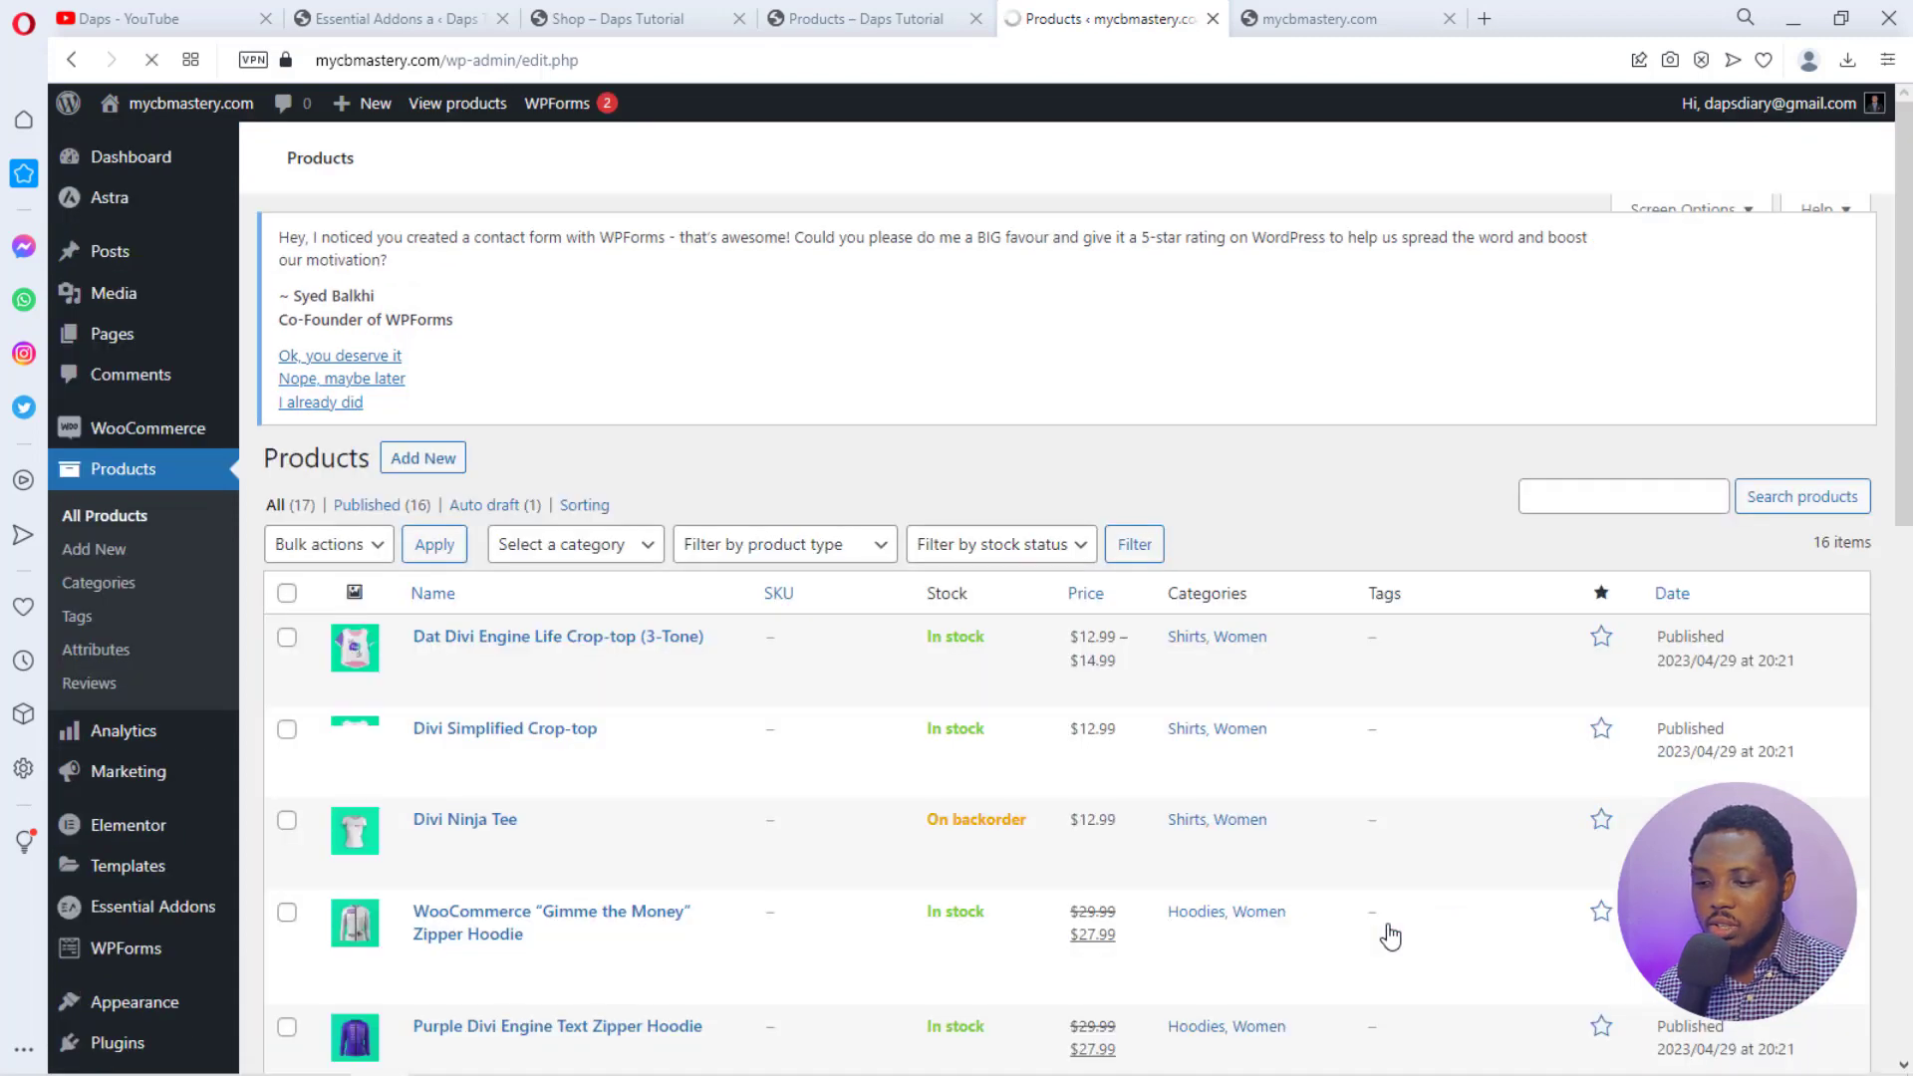
pyautogui.scroll(-12, 846, 738)
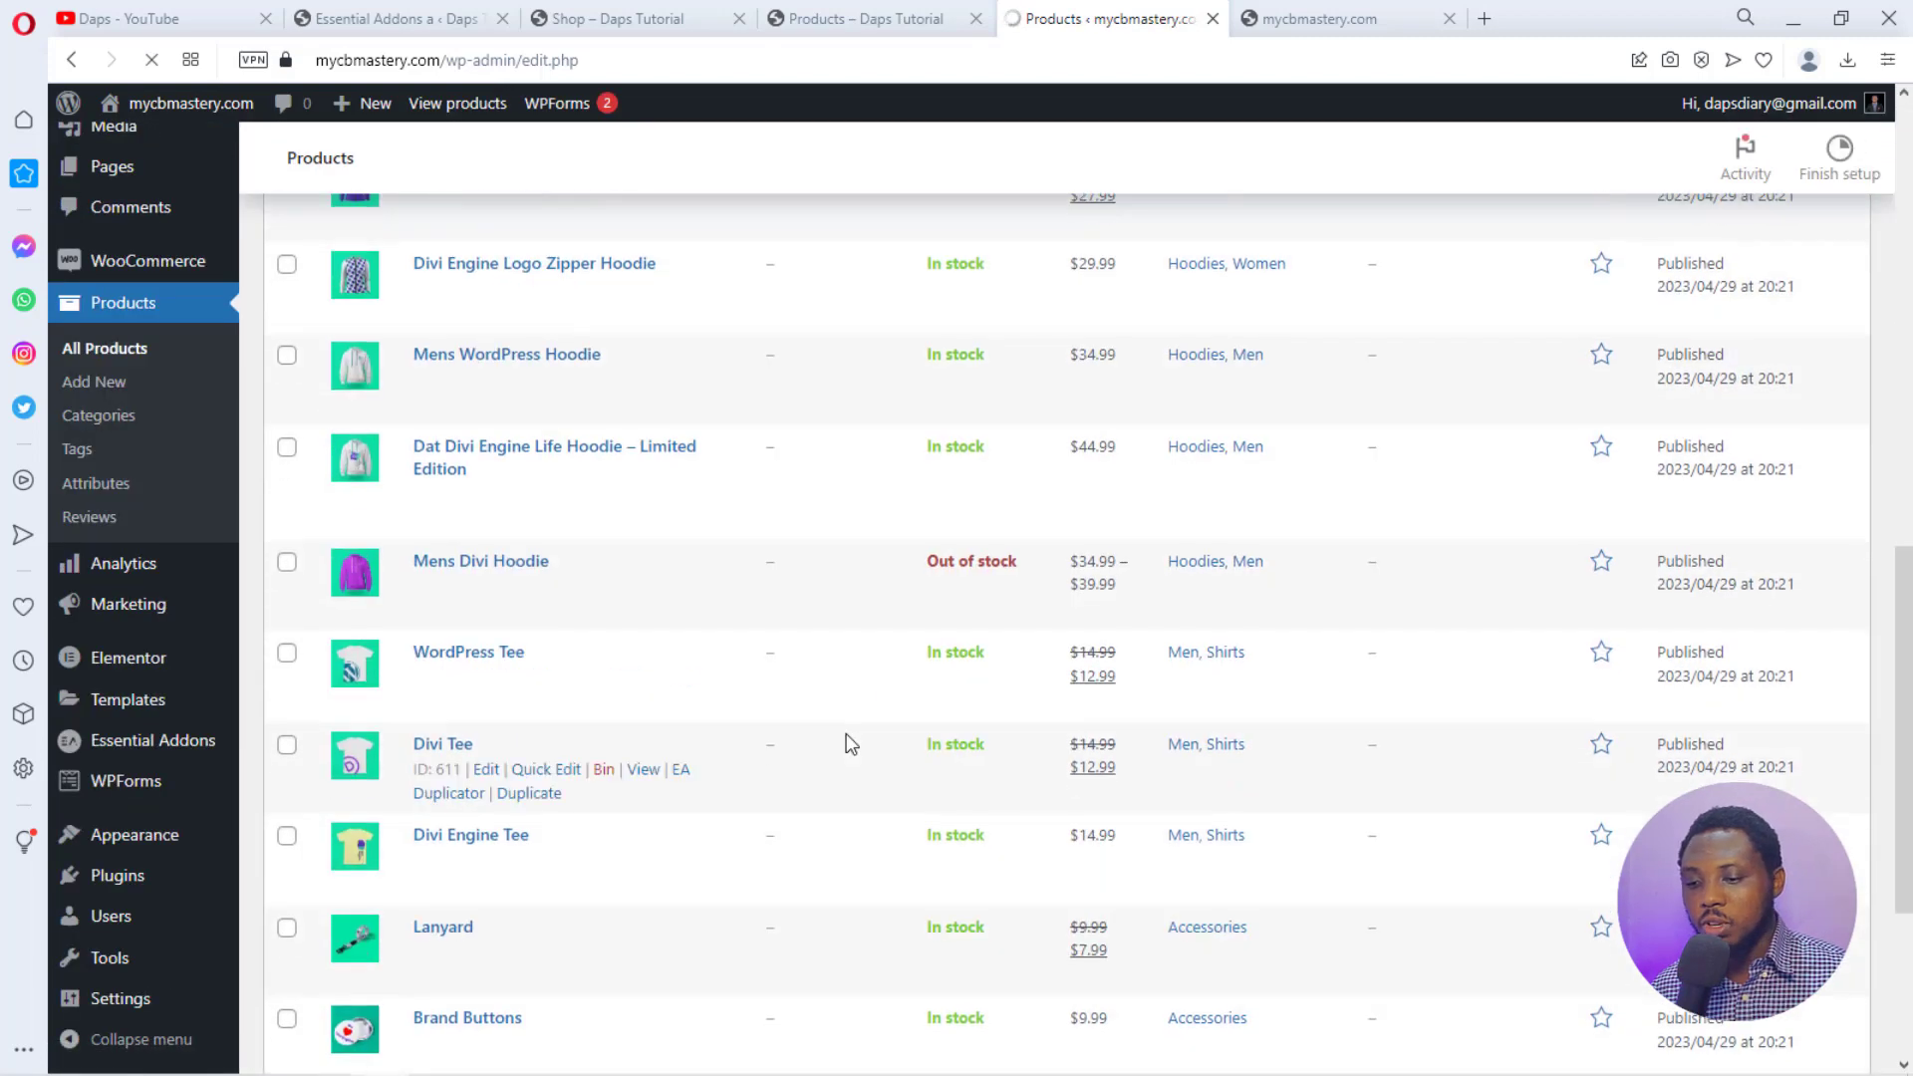
pyautogui.scroll(12, 846, 737)
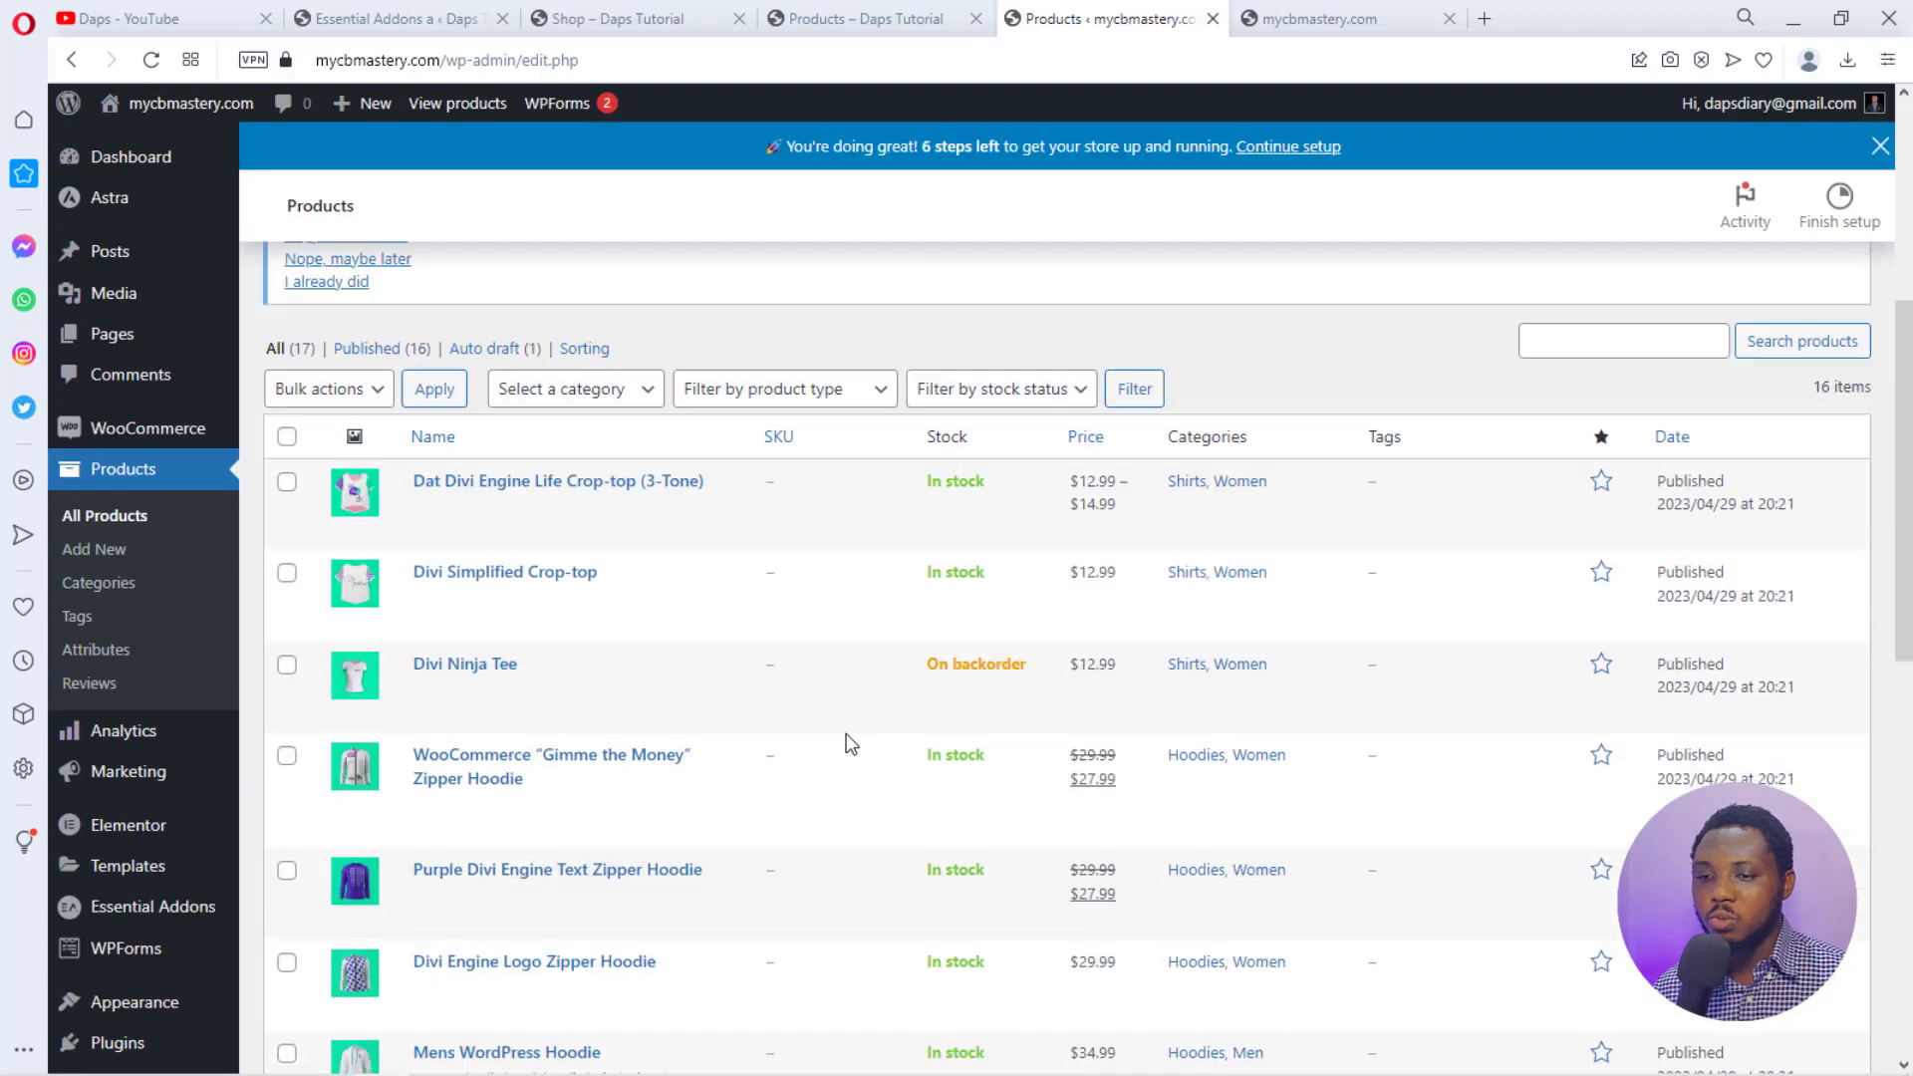
pyautogui.scroll(-4, 845, 733)
# Open the store's Shop page in a new tab and review how the imported products are laid out.
pyautogui.moveTo(184, 103)
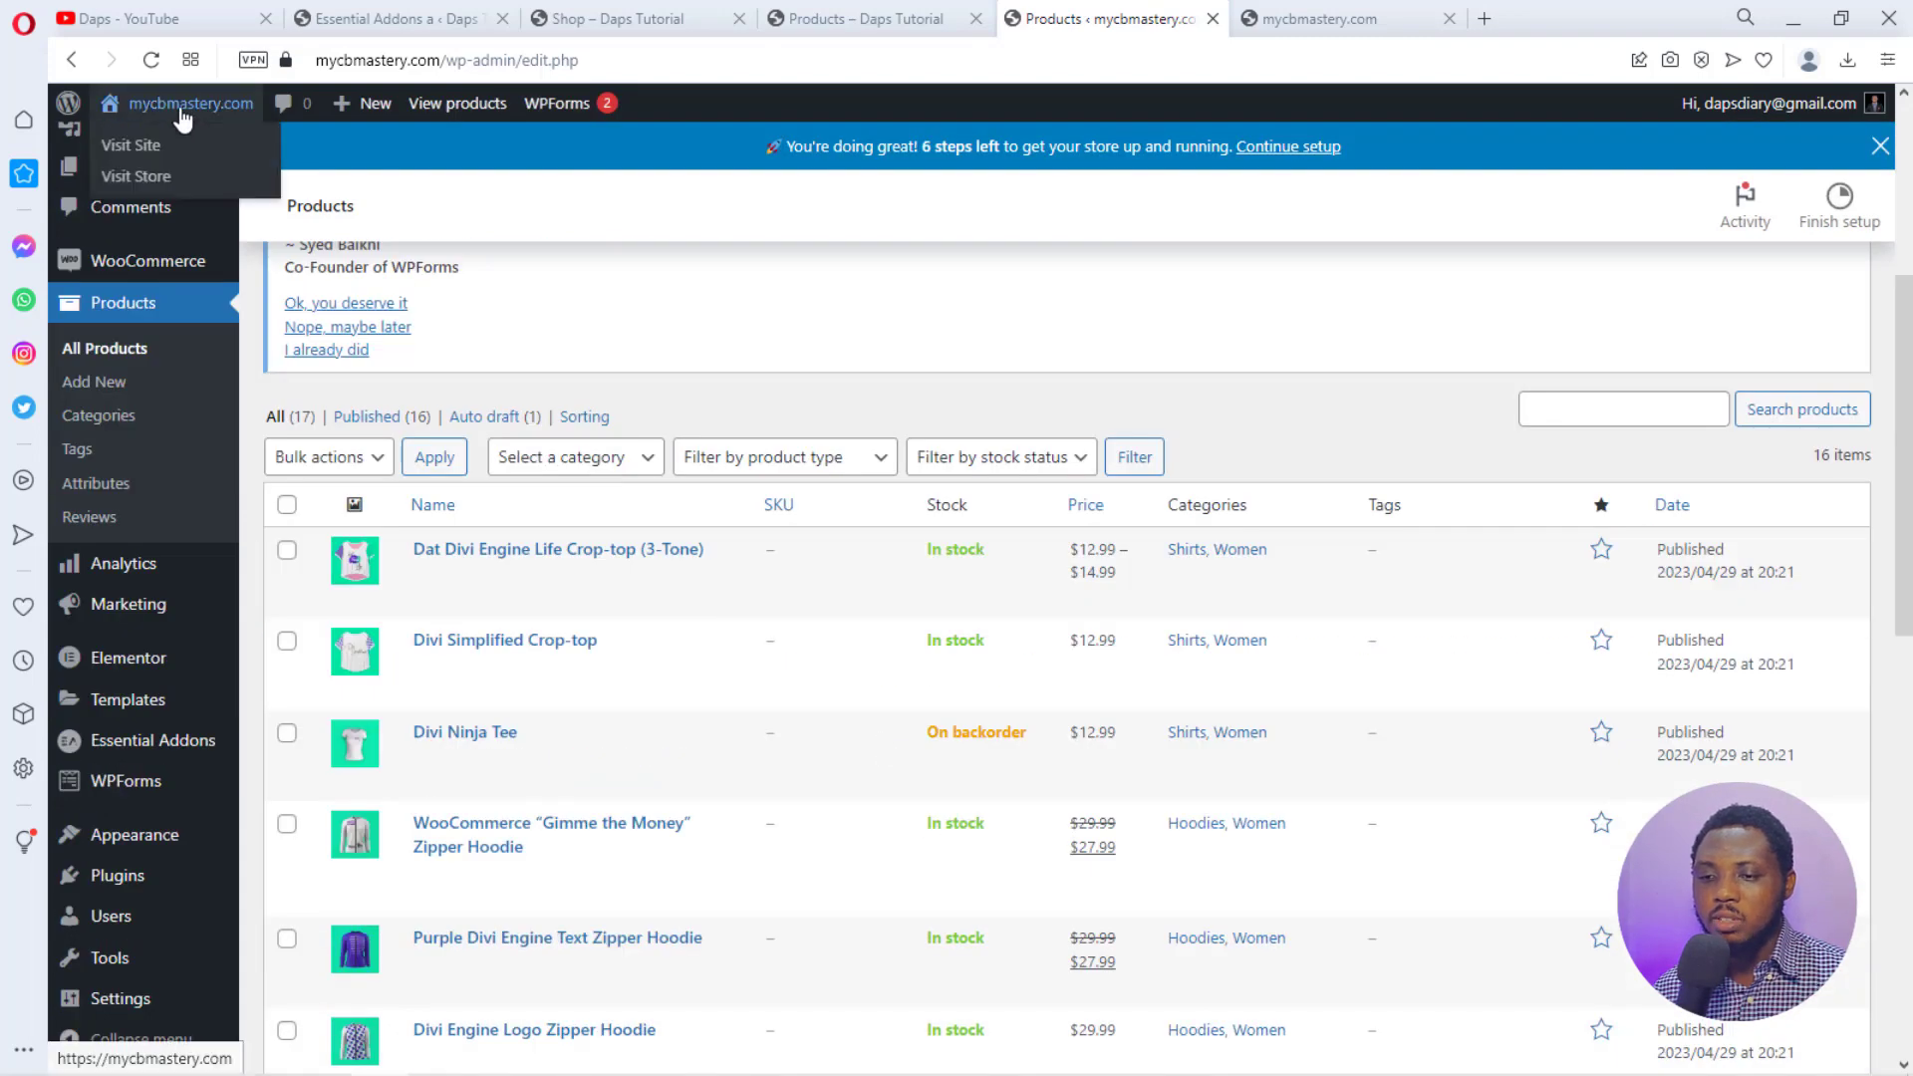
pyautogui.rightClick(137, 187)
pyautogui.click(213, 197)
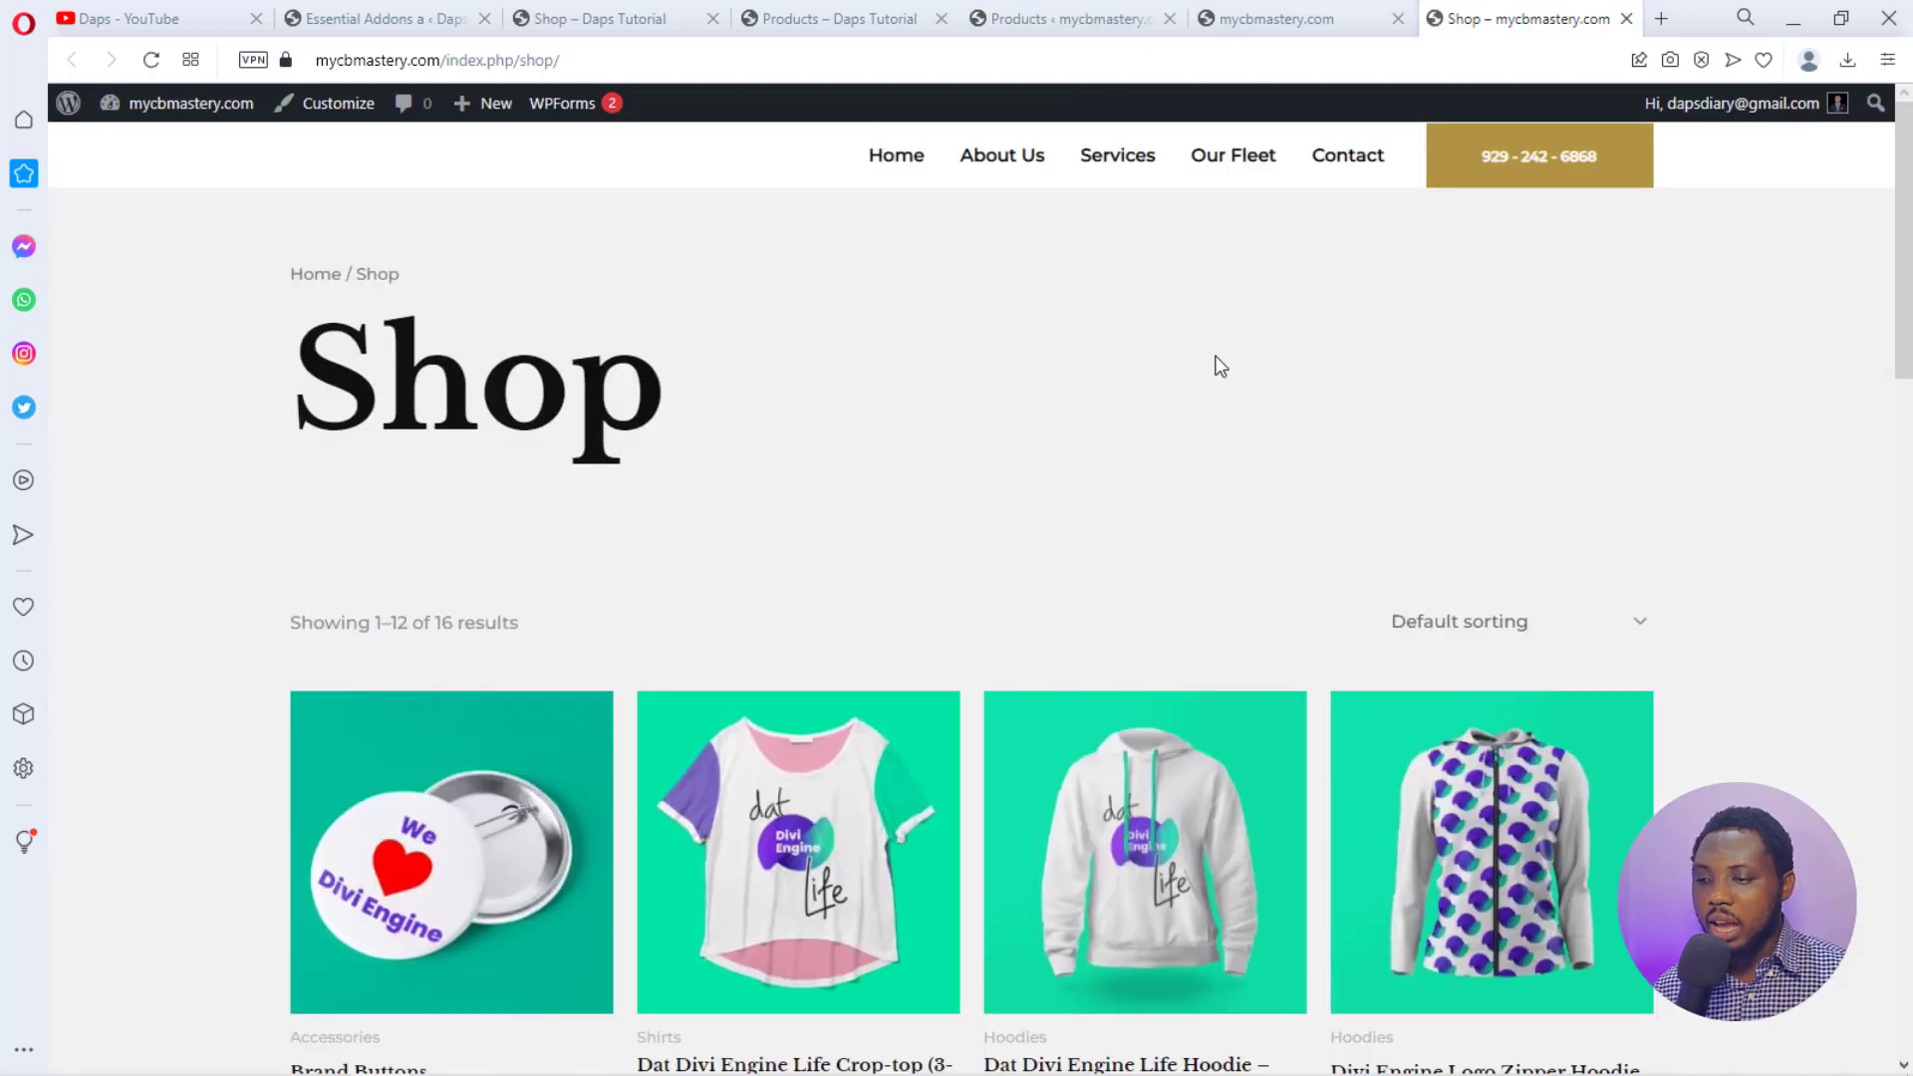
pyautogui.scroll(-8, 1220, 366)
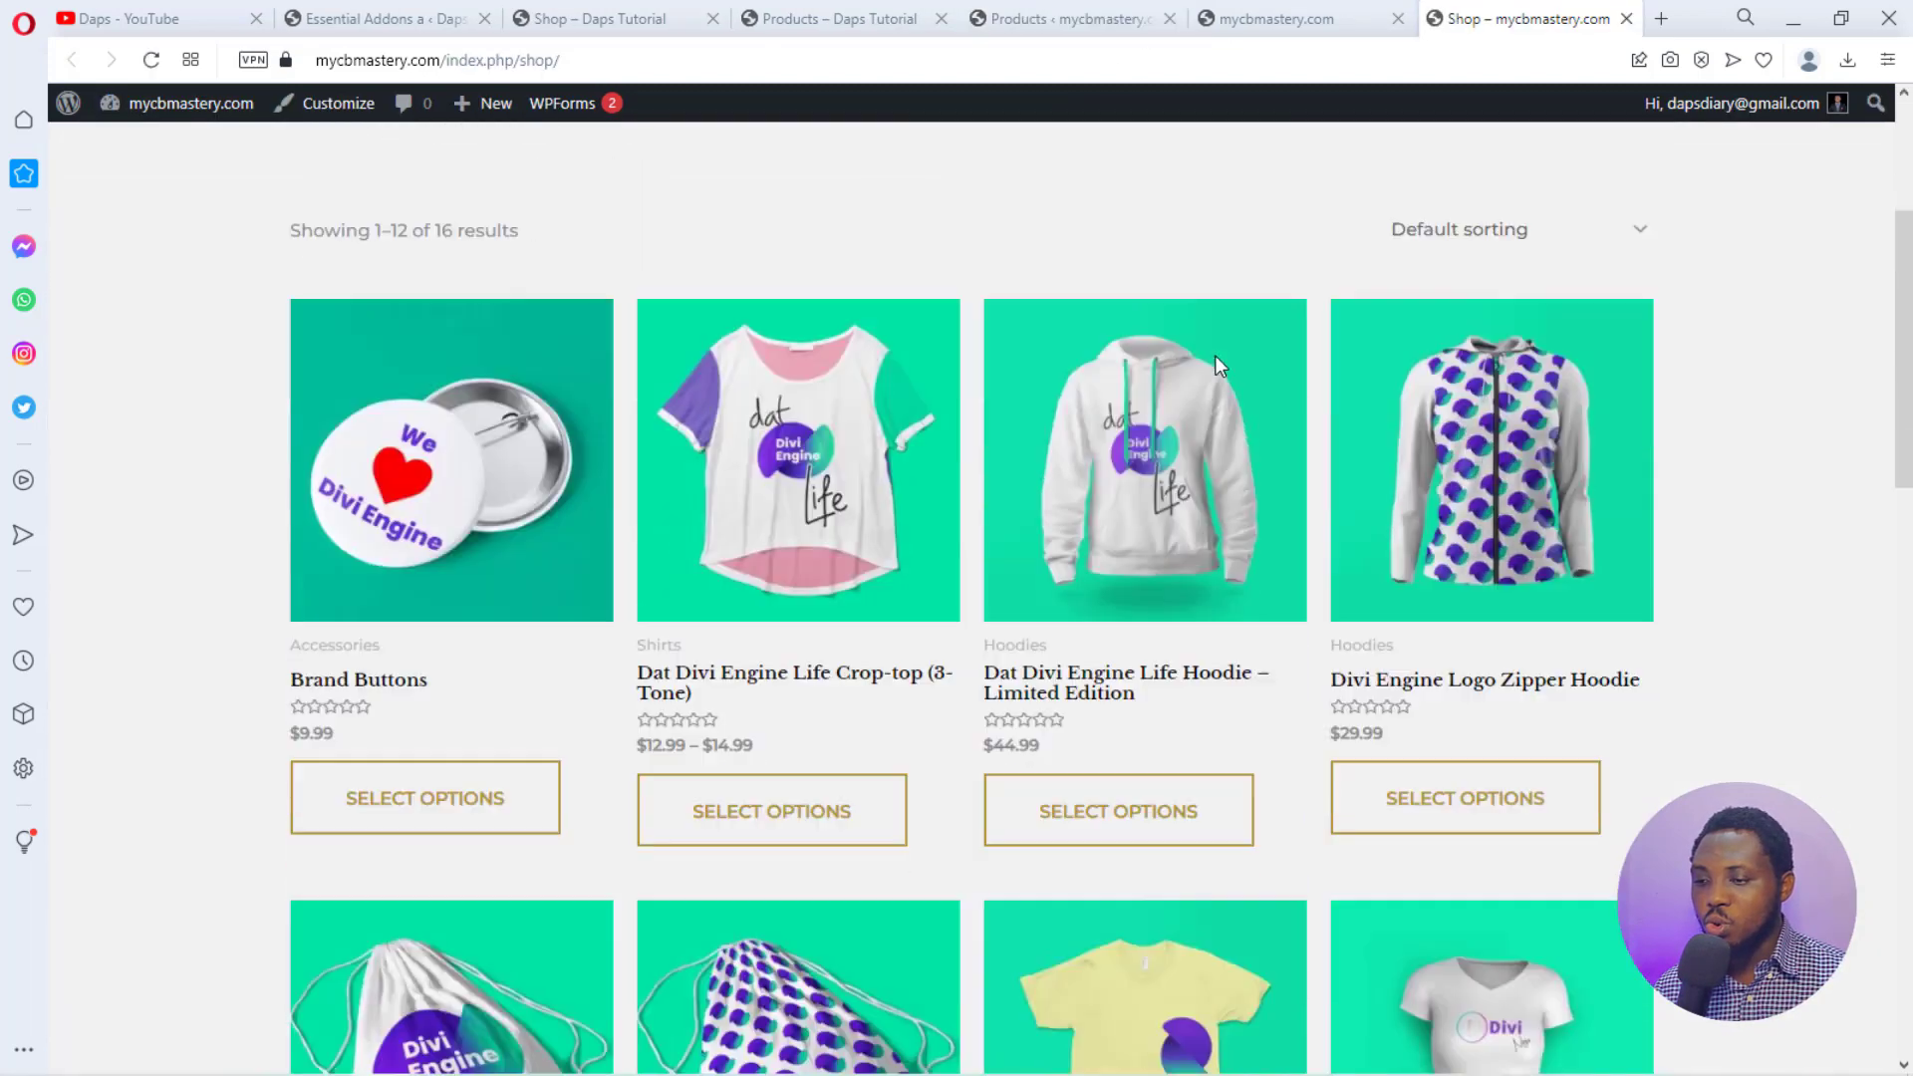
pyautogui.scroll(-15, 1217, 358)
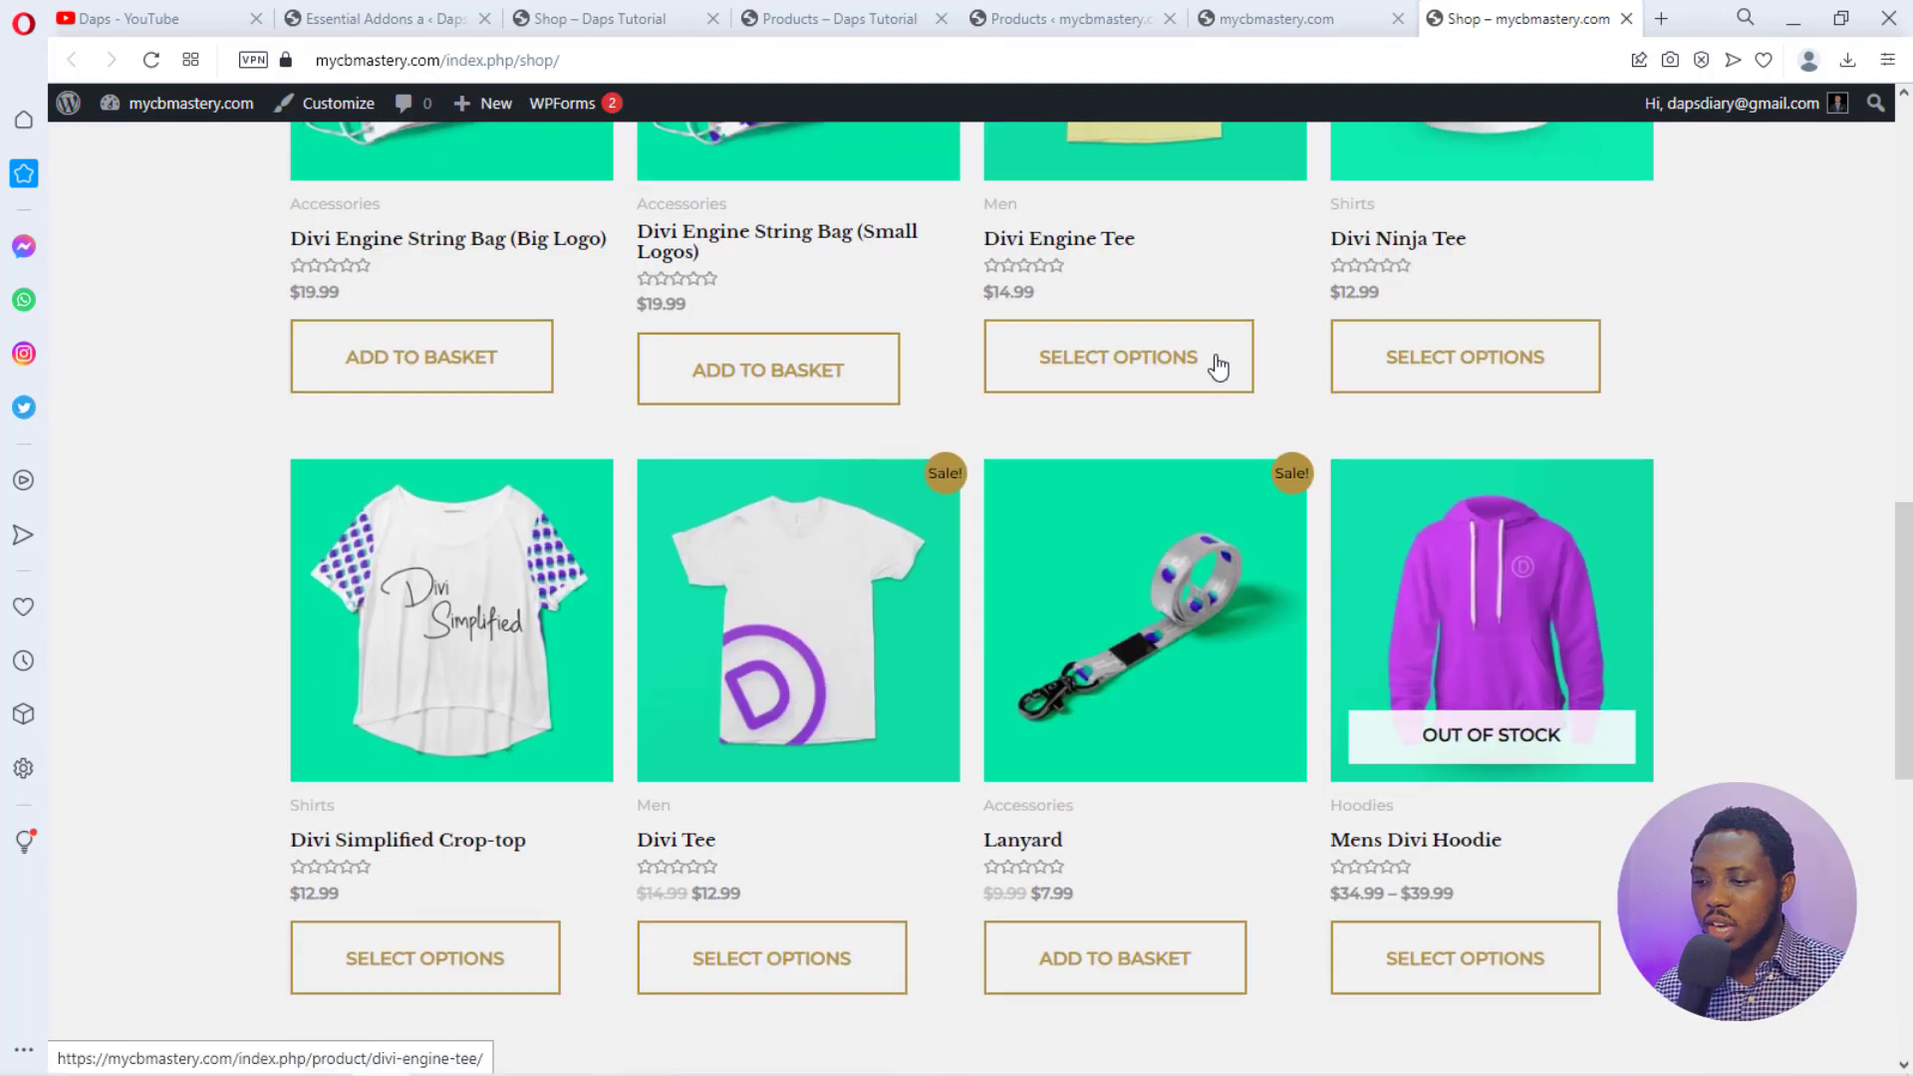
pyautogui.scroll(7, 1217, 359)
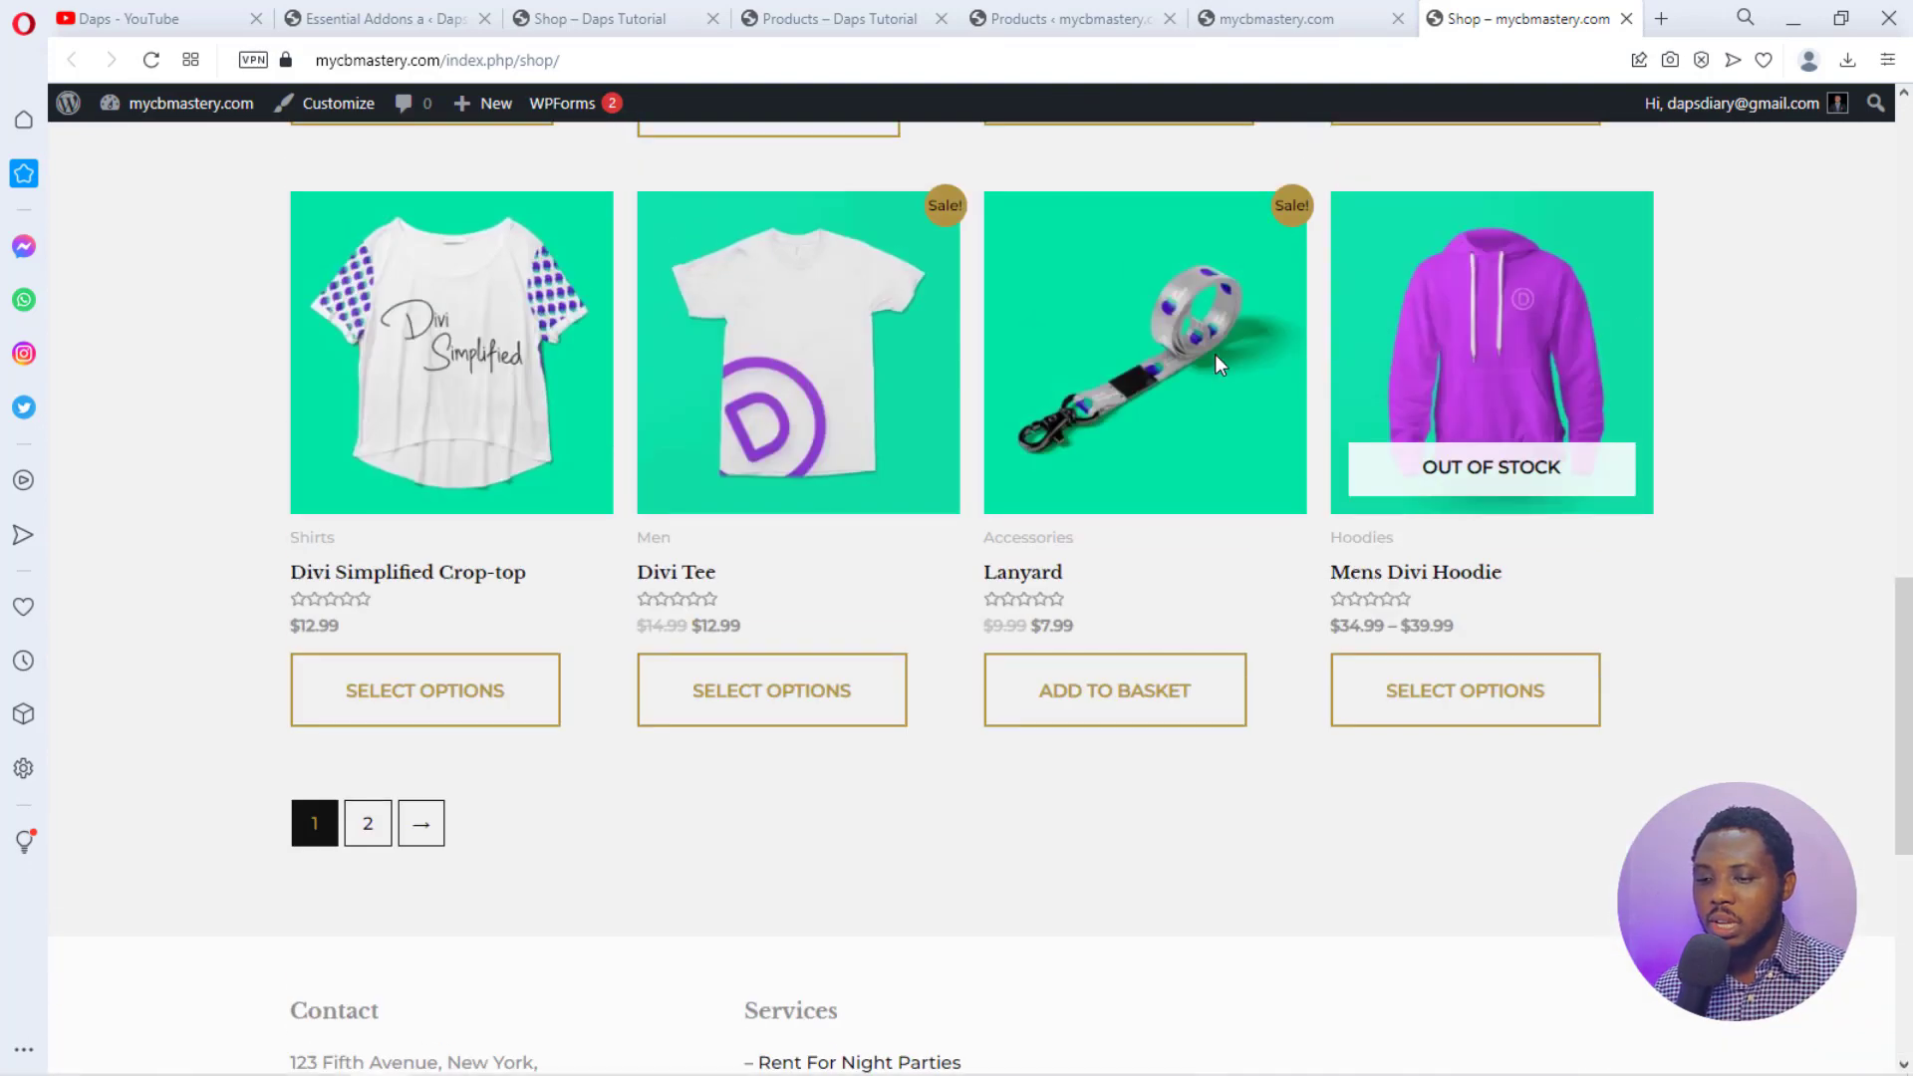
pyautogui.scroll(9, 1215, 359)
pyautogui.scroll(7, 1217, 366)
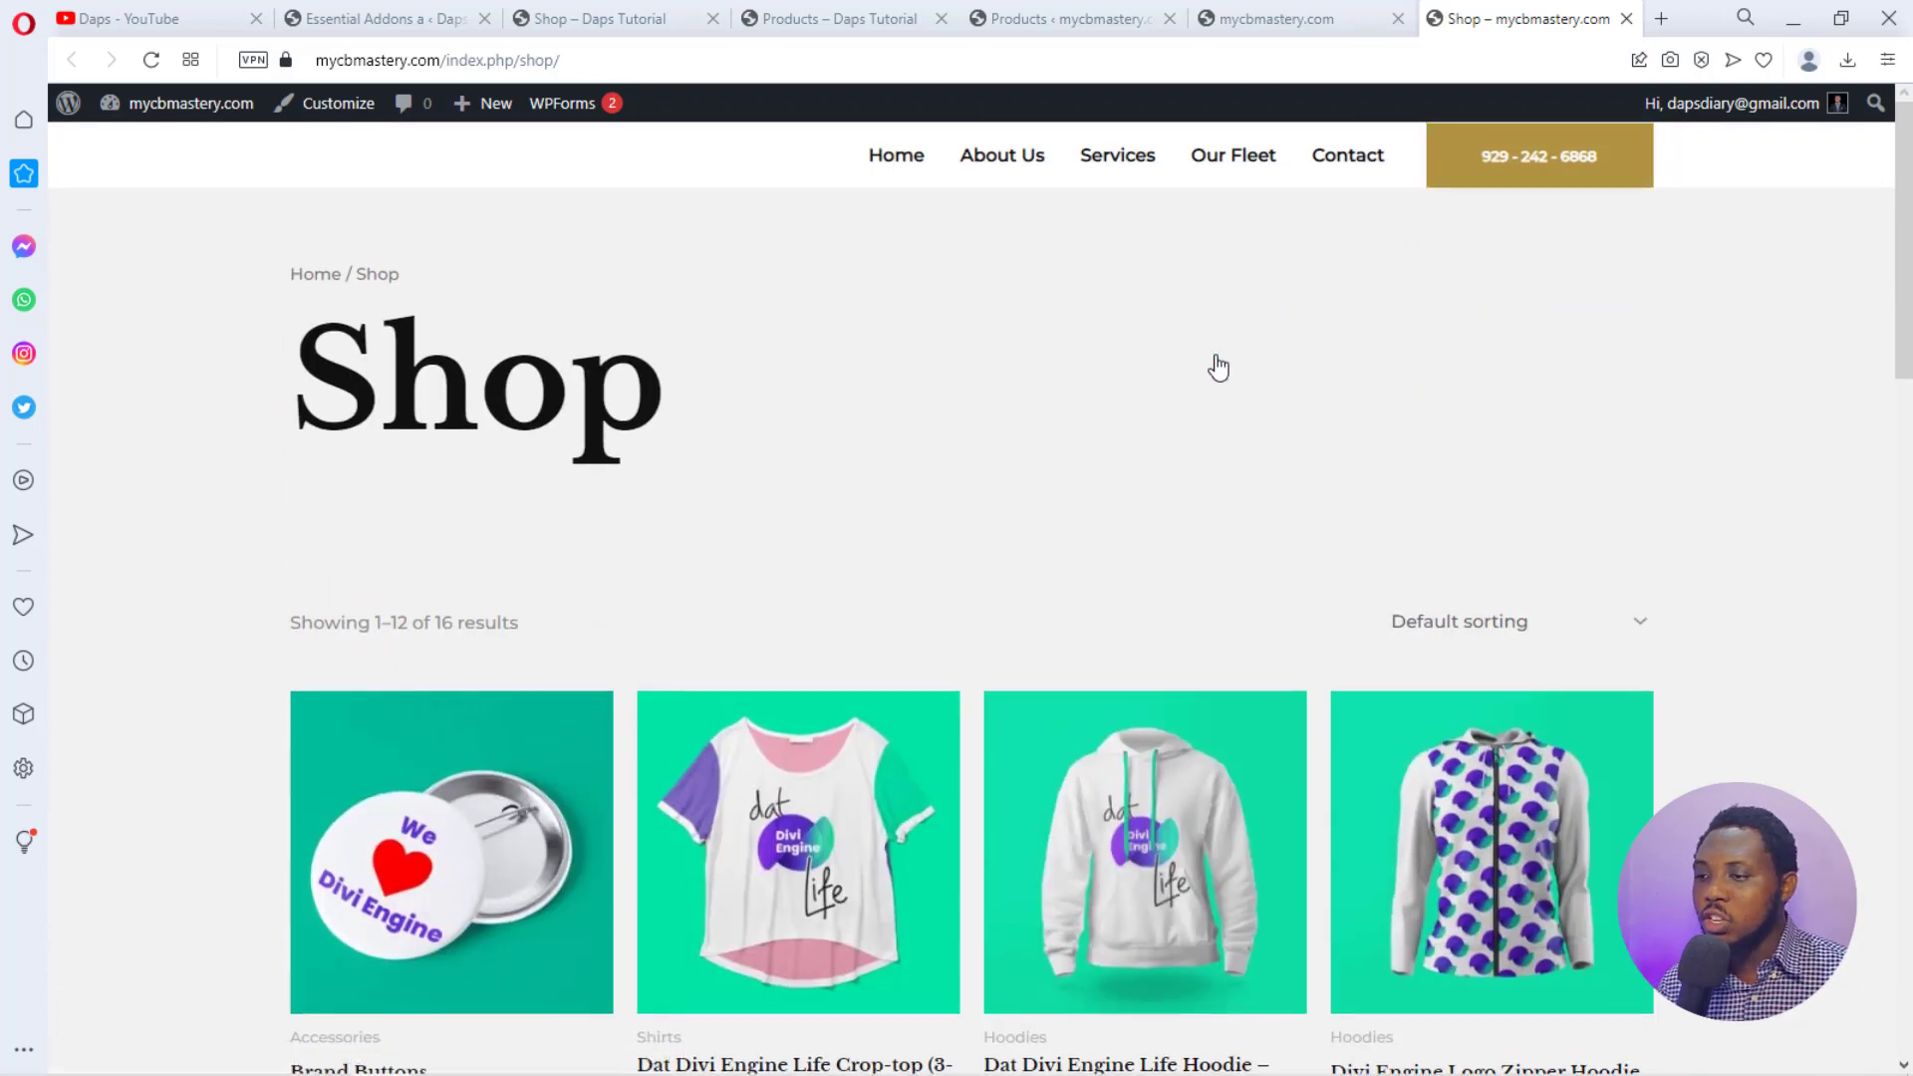
# Create a new page titled "Products" in the site admin, hide its title and open it in Elementor.
pyautogui.click(1031, 16)
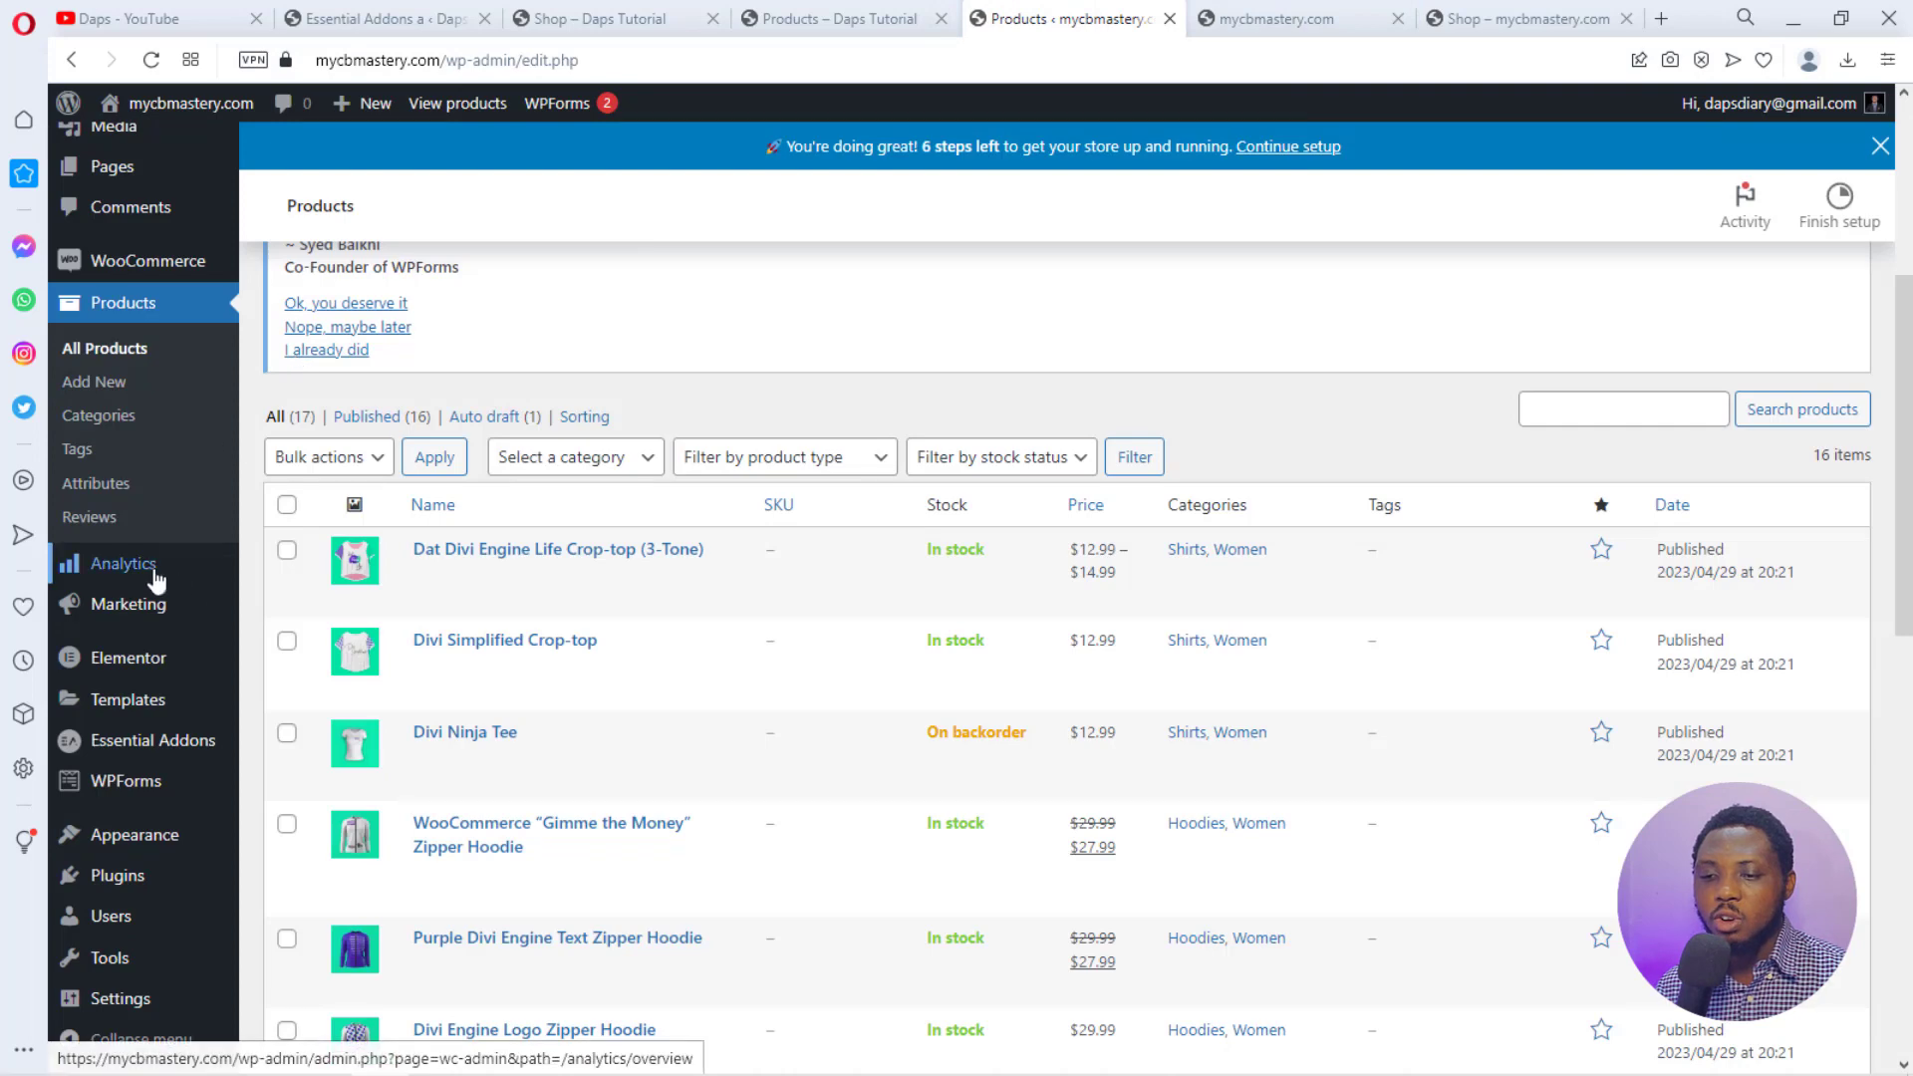
pyautogui.scroll(4, 94, 512)
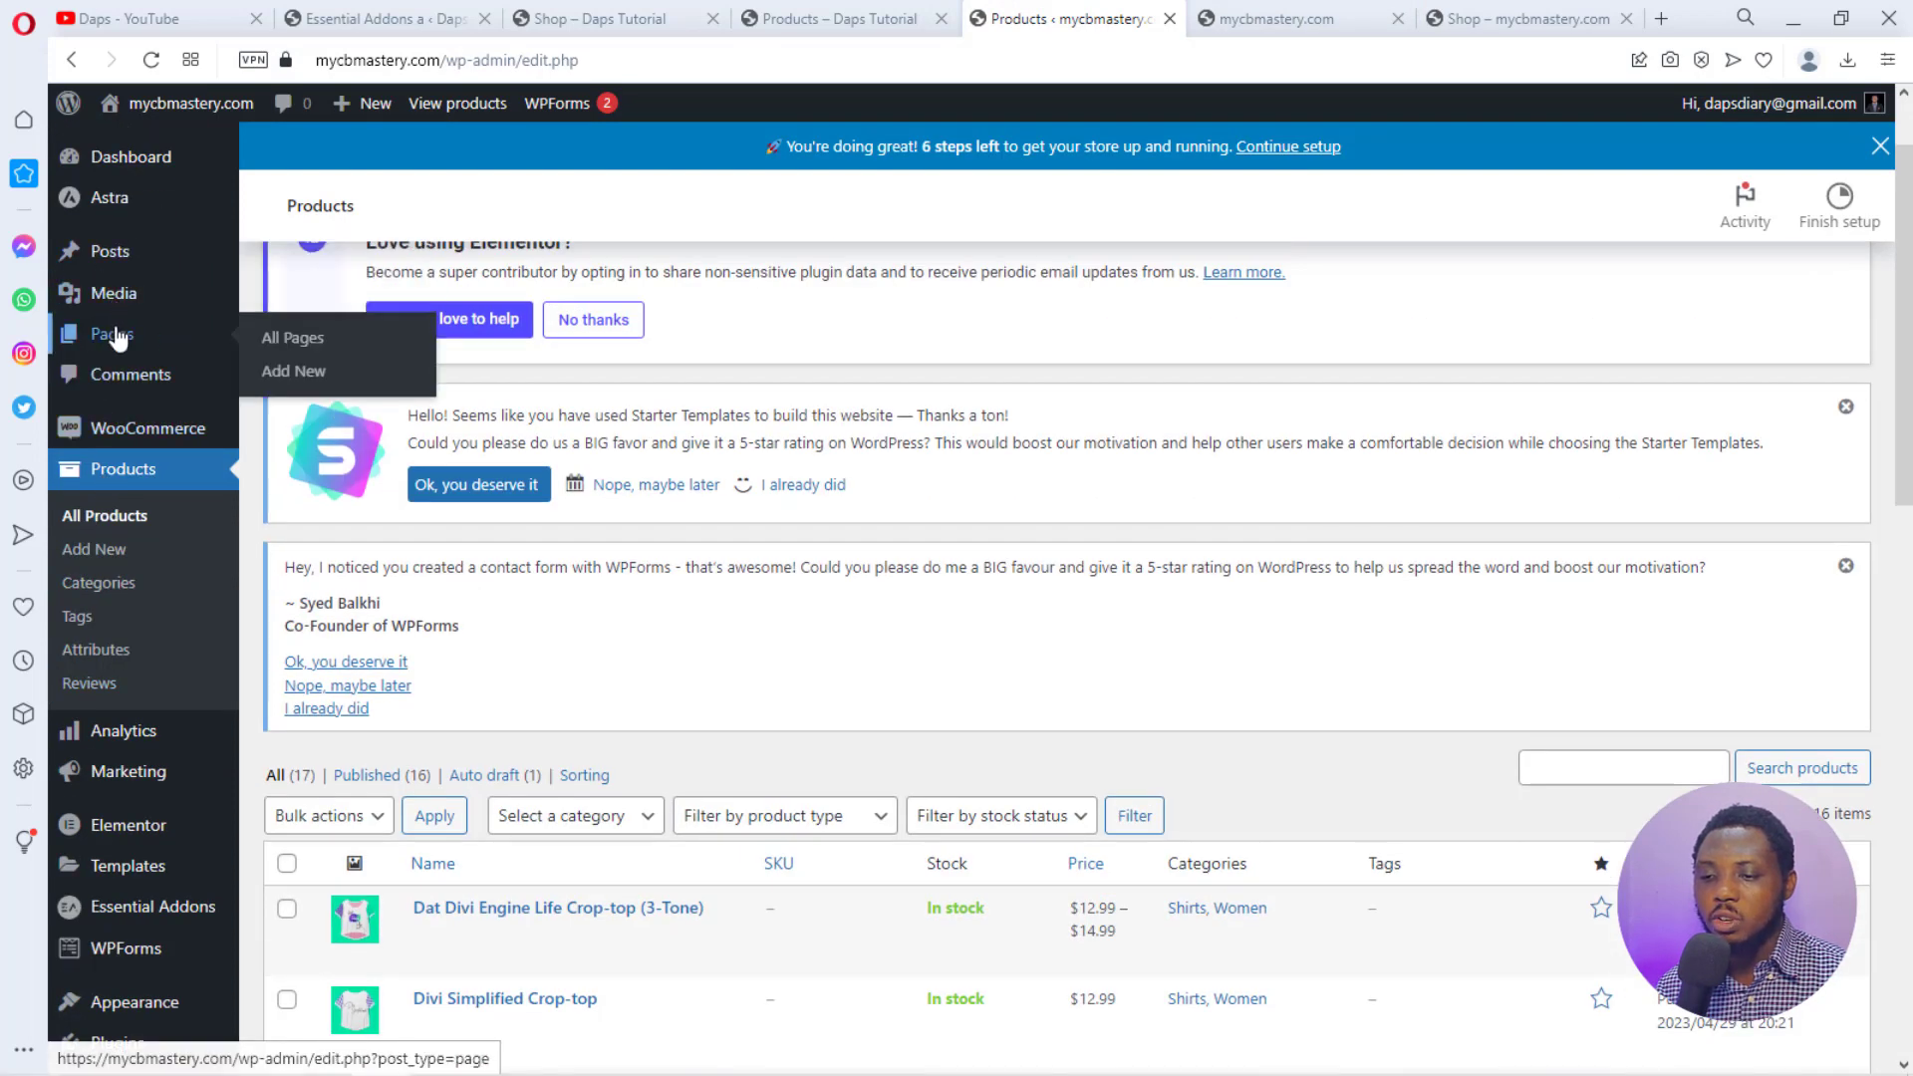
pyautogui.click(286, 373)
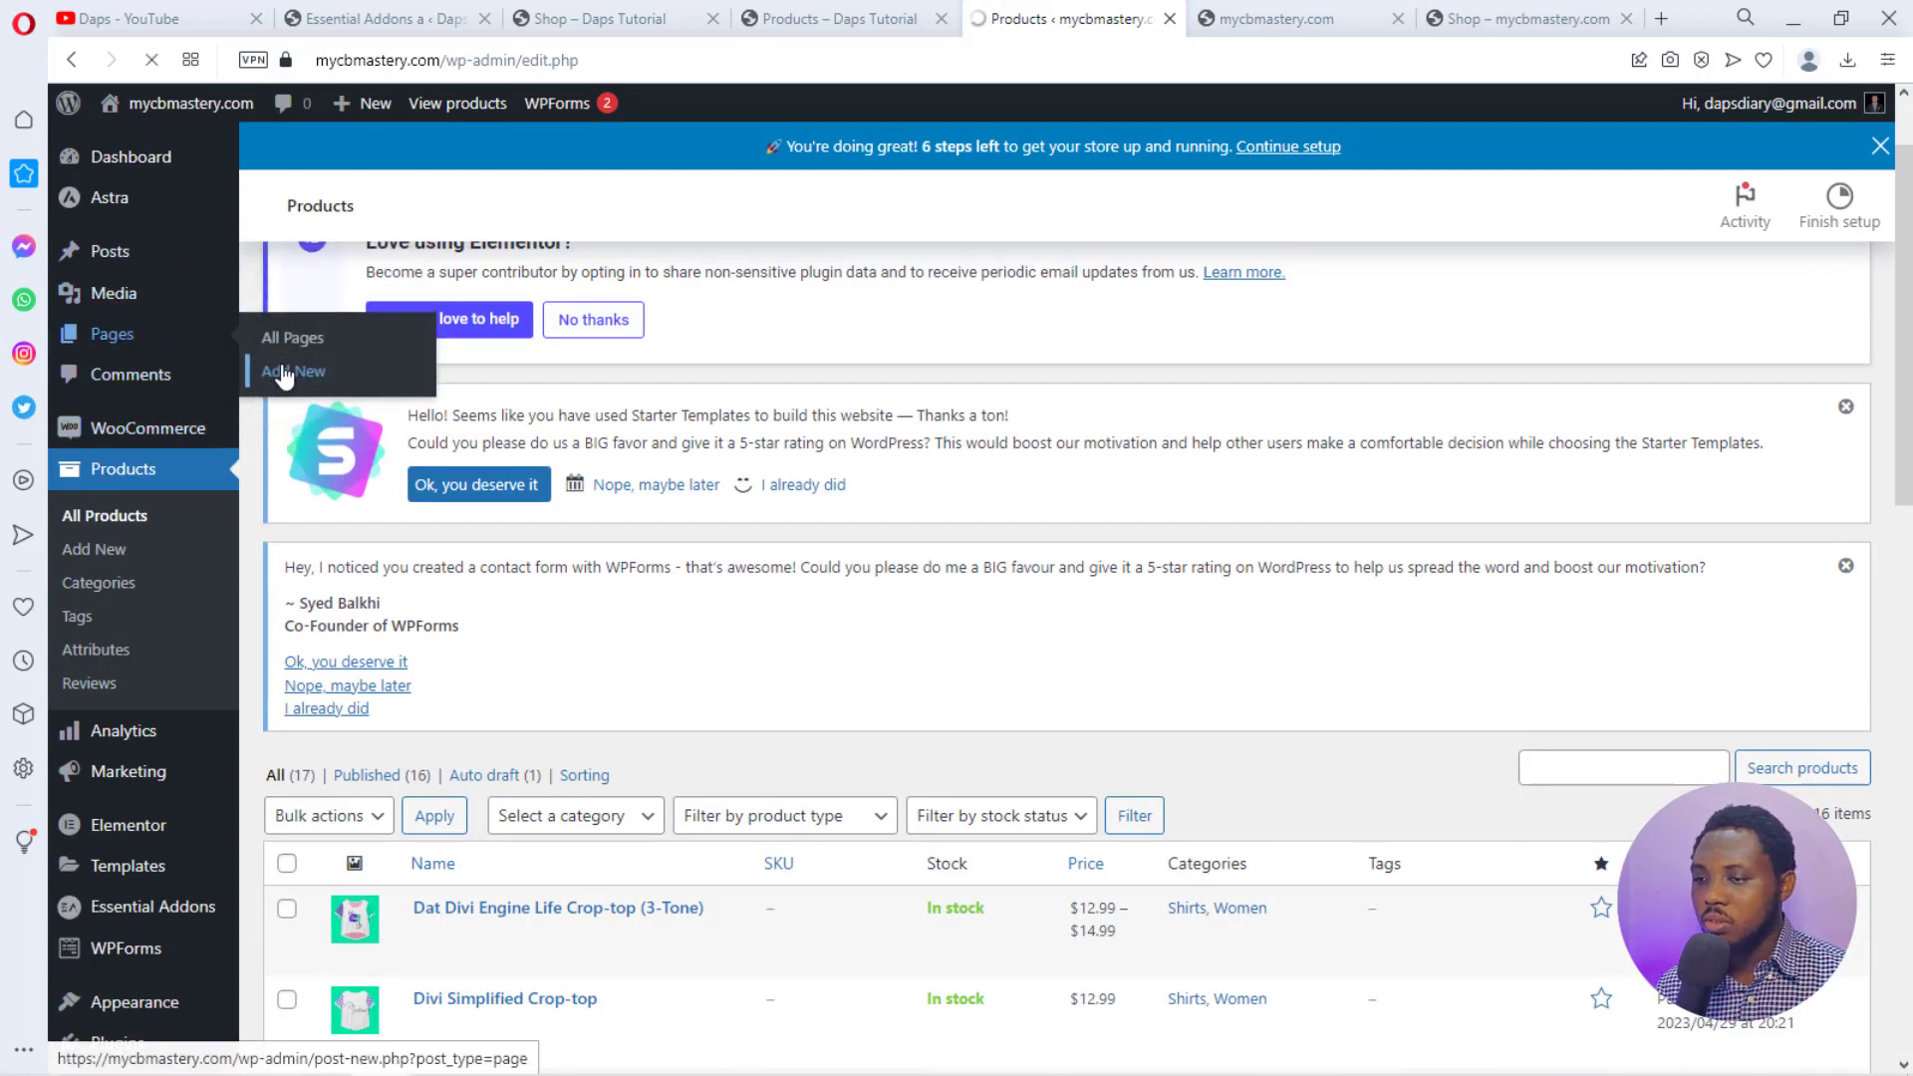
pyautogui.write('Products')
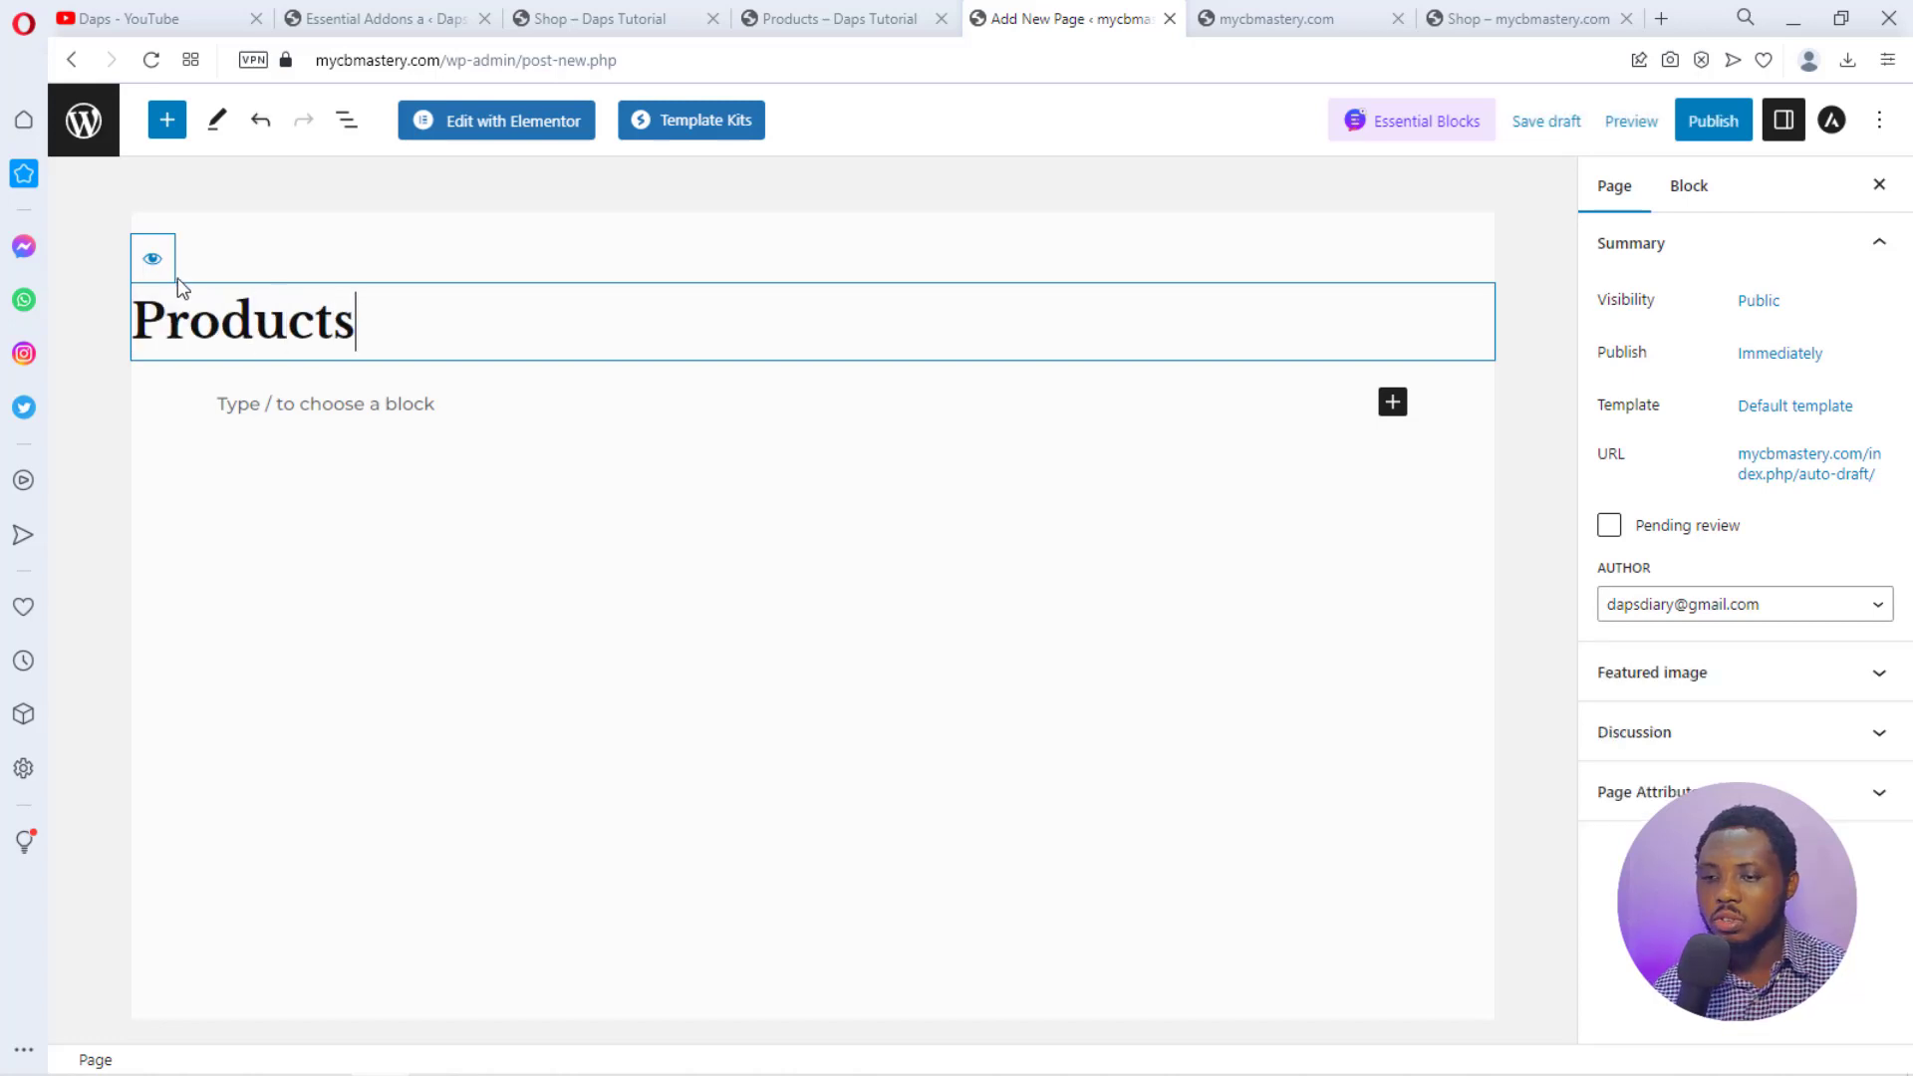
pyautogui.click(151, 264)
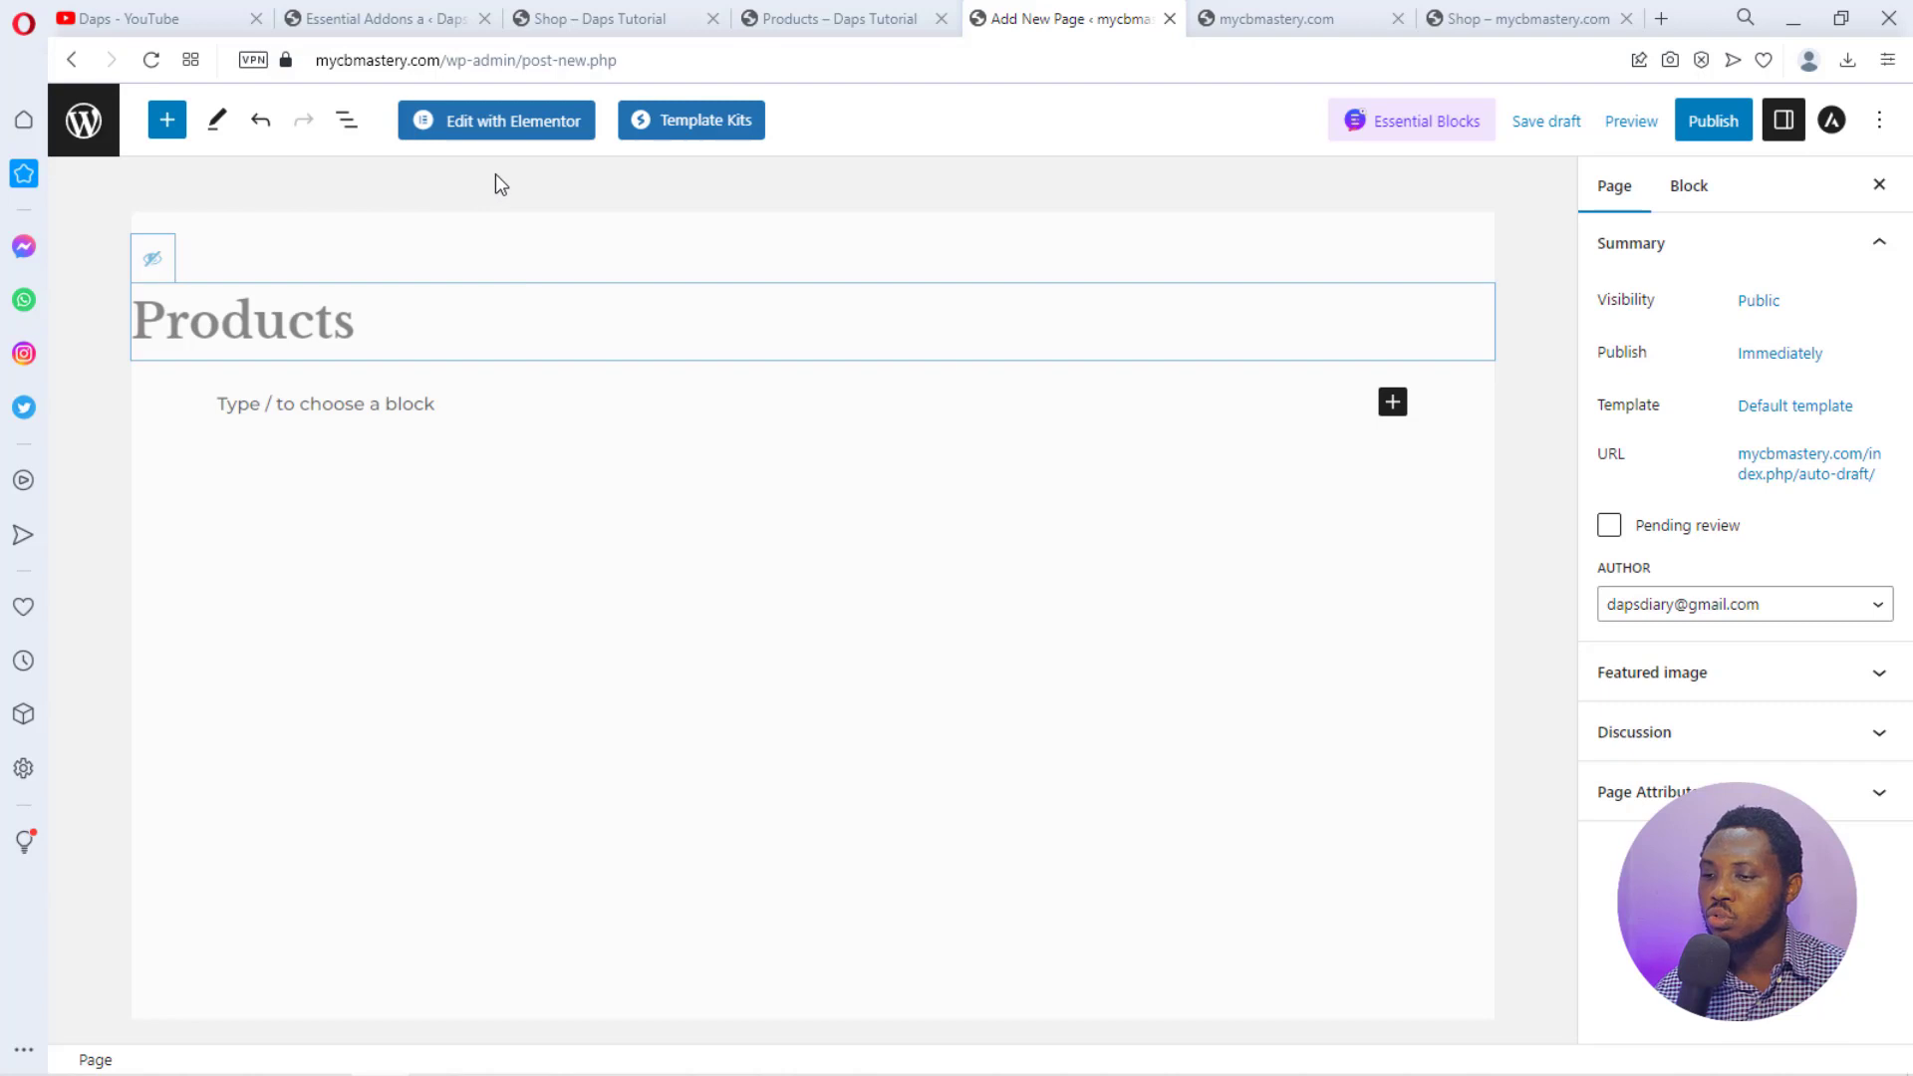
pyautogui.click(506, 121)
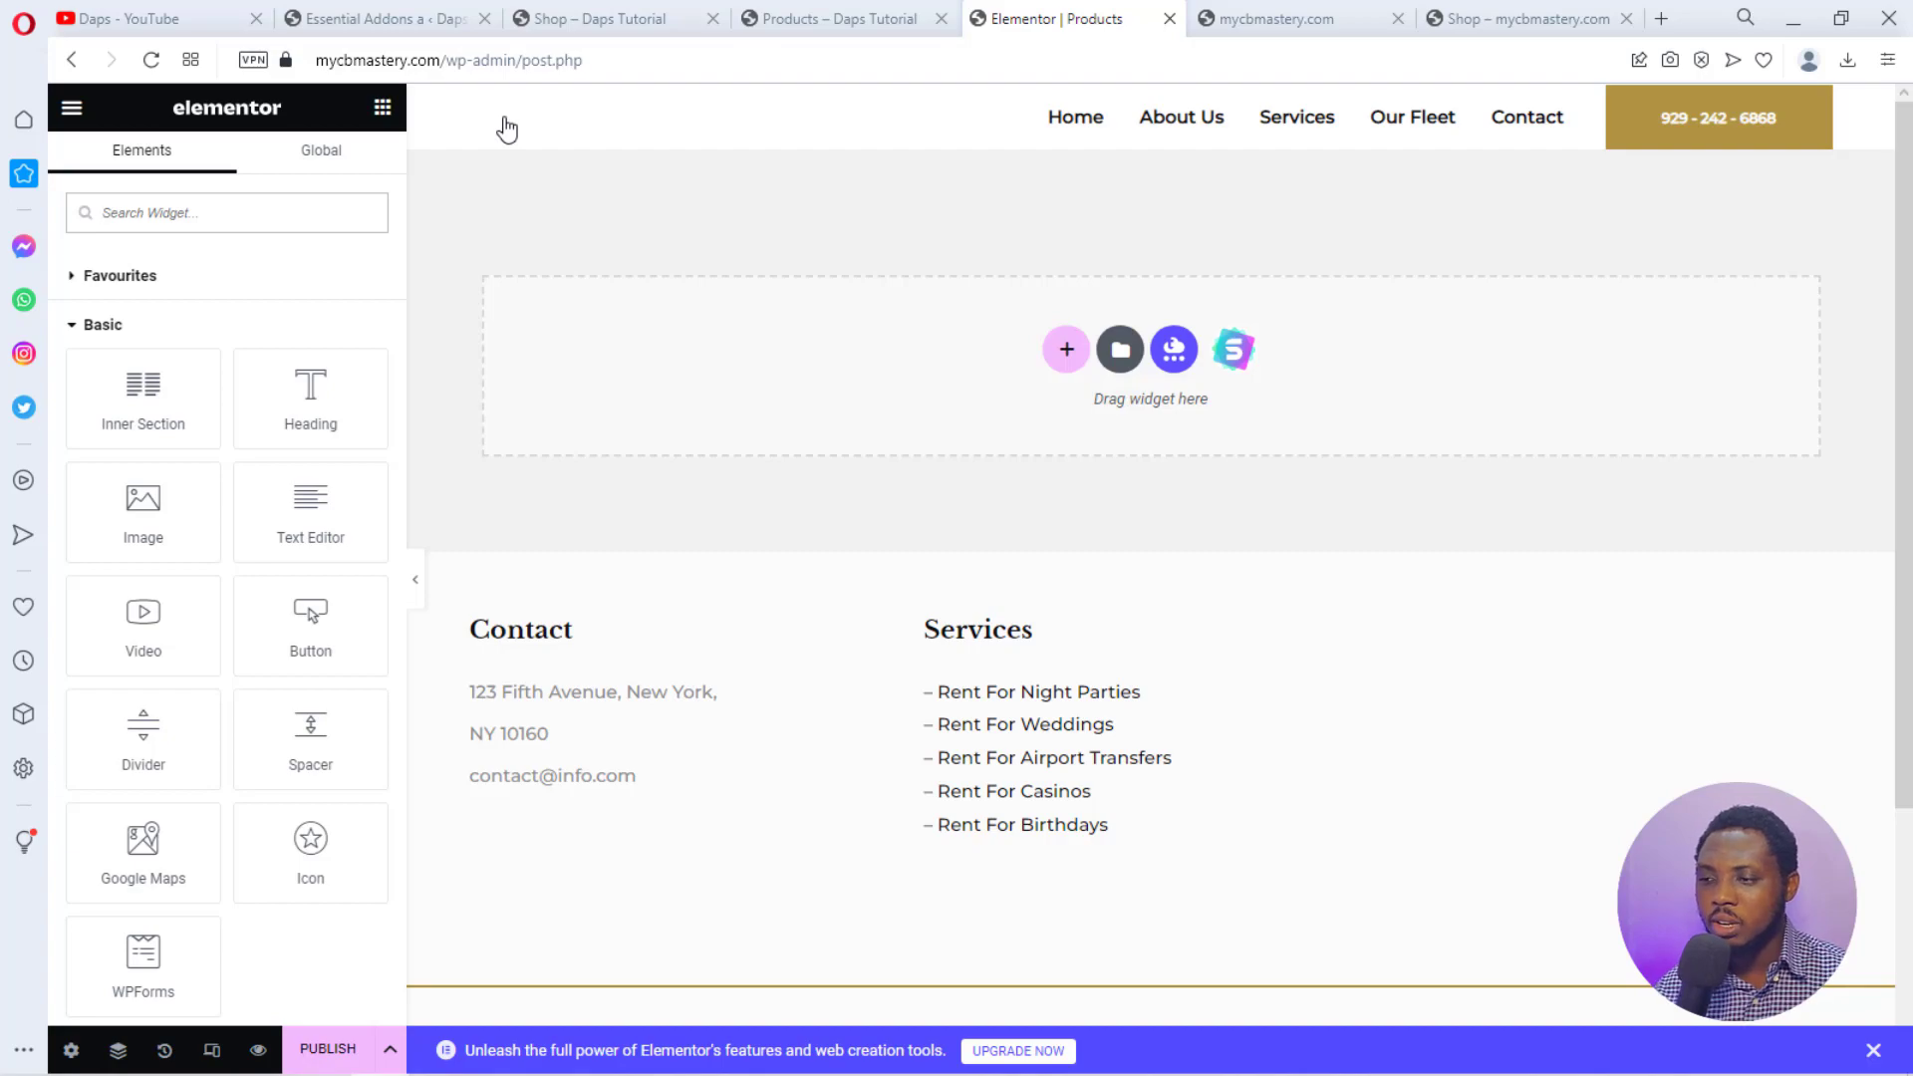
# Examine the banner and Featured Products section on the Daps Tutorial reference Products page.
pyautogui.click(800, 22)
pyautogui.scroll(10, 940, 395)
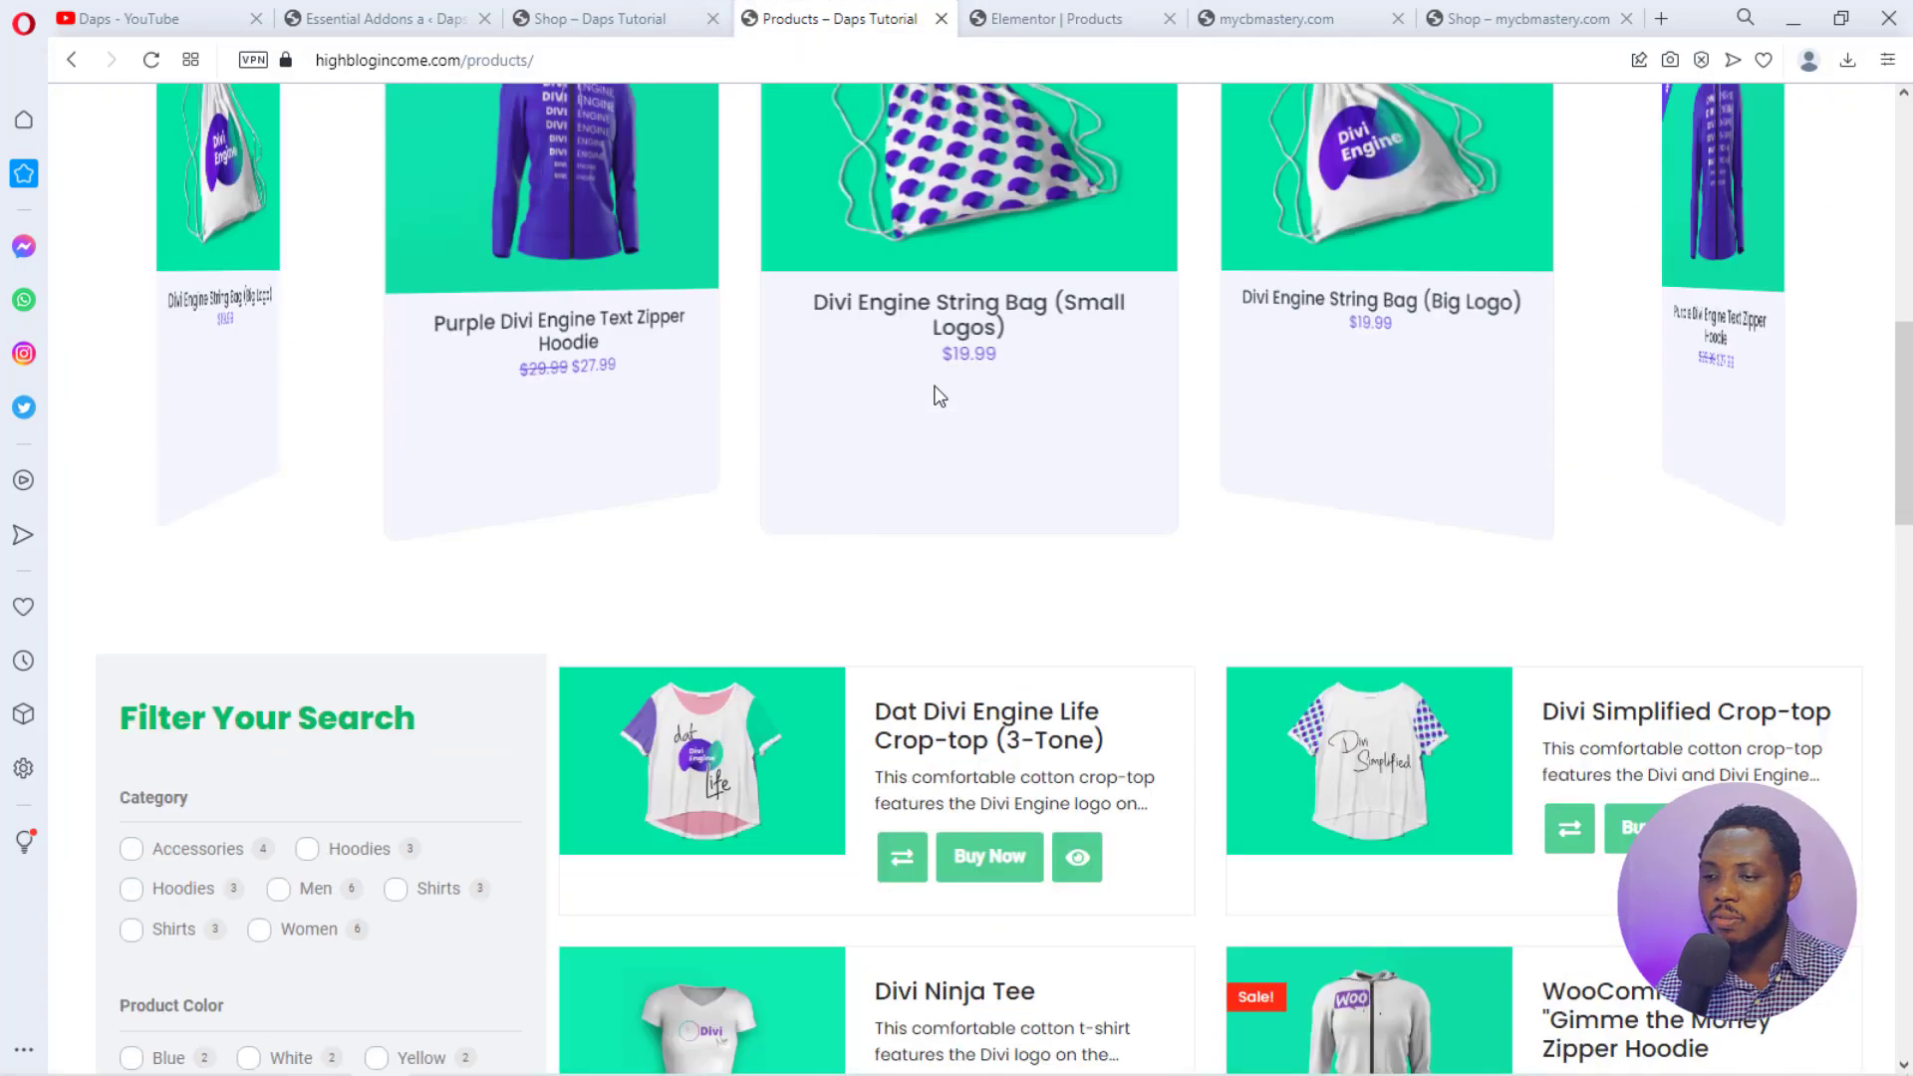
pyautogui.scroll(10, 939, 395)
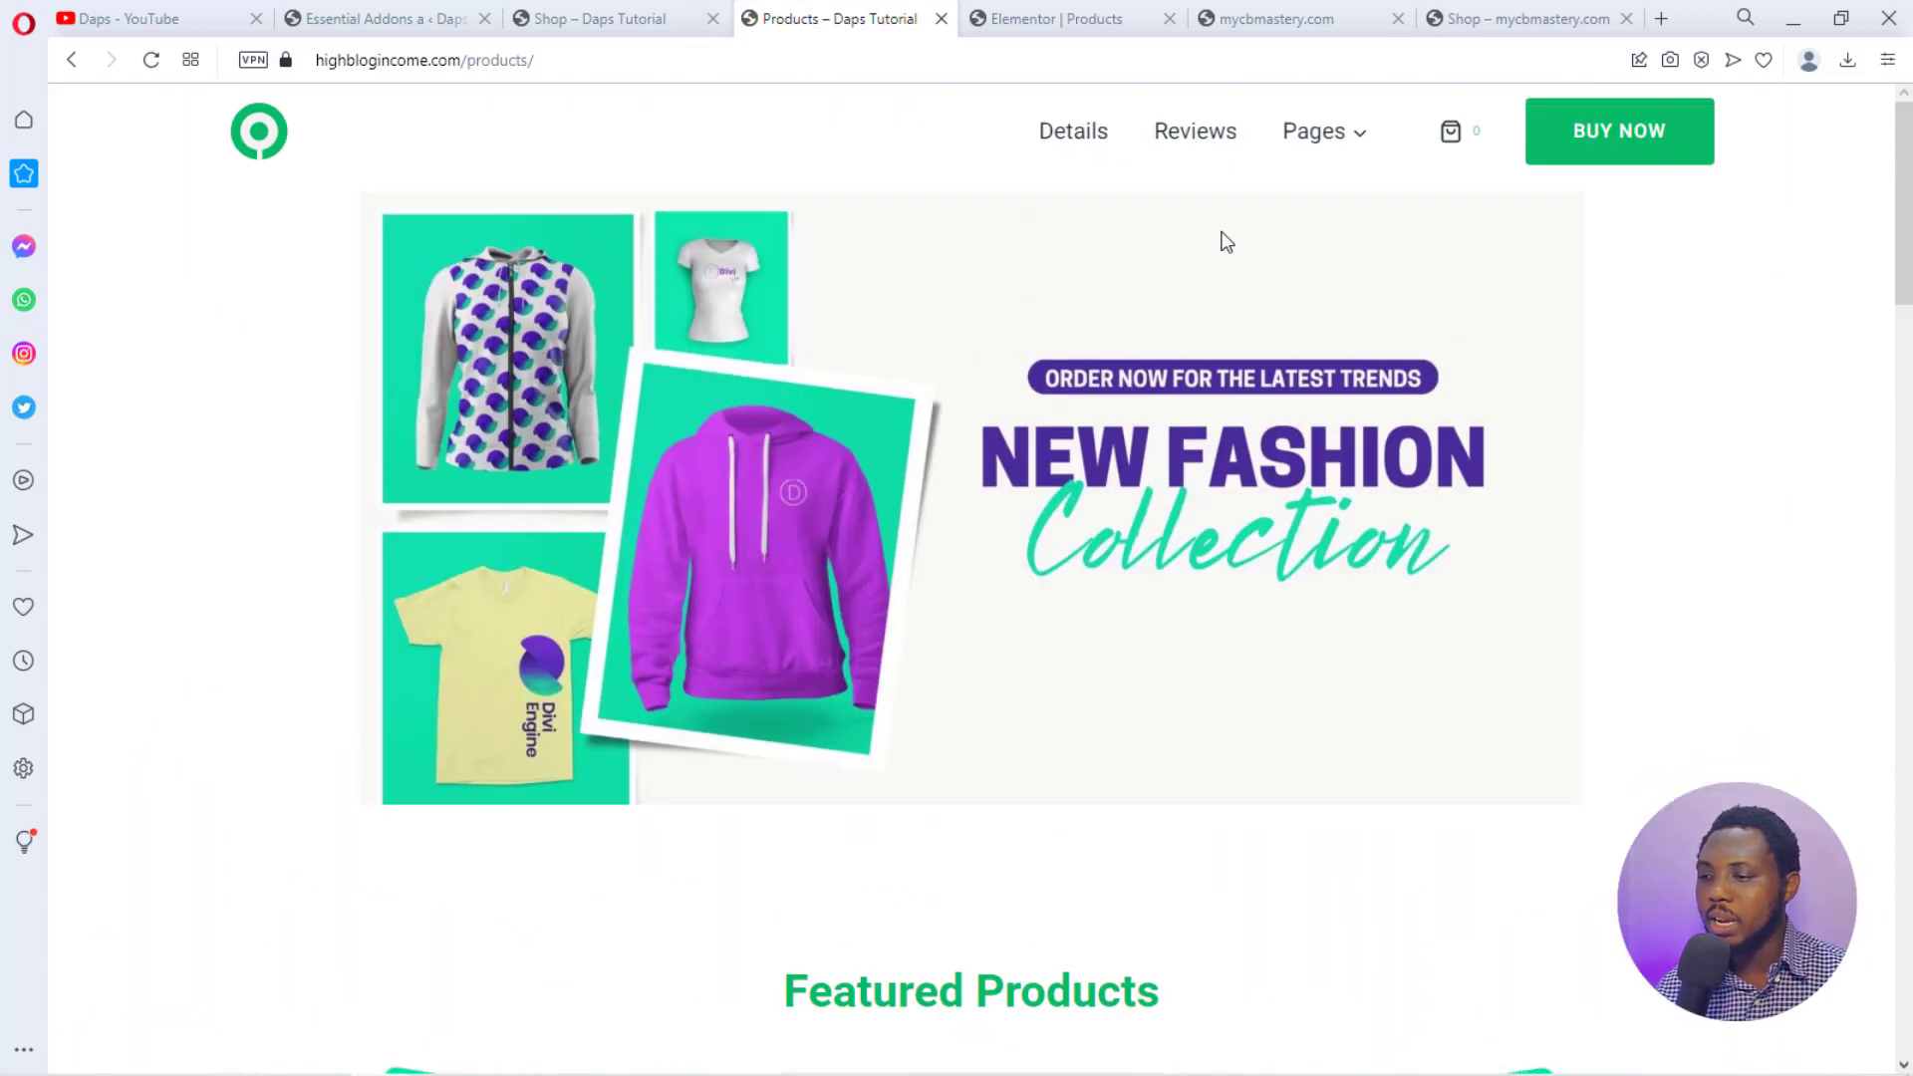
pyautogui.scroll(-6, 1259, 774)
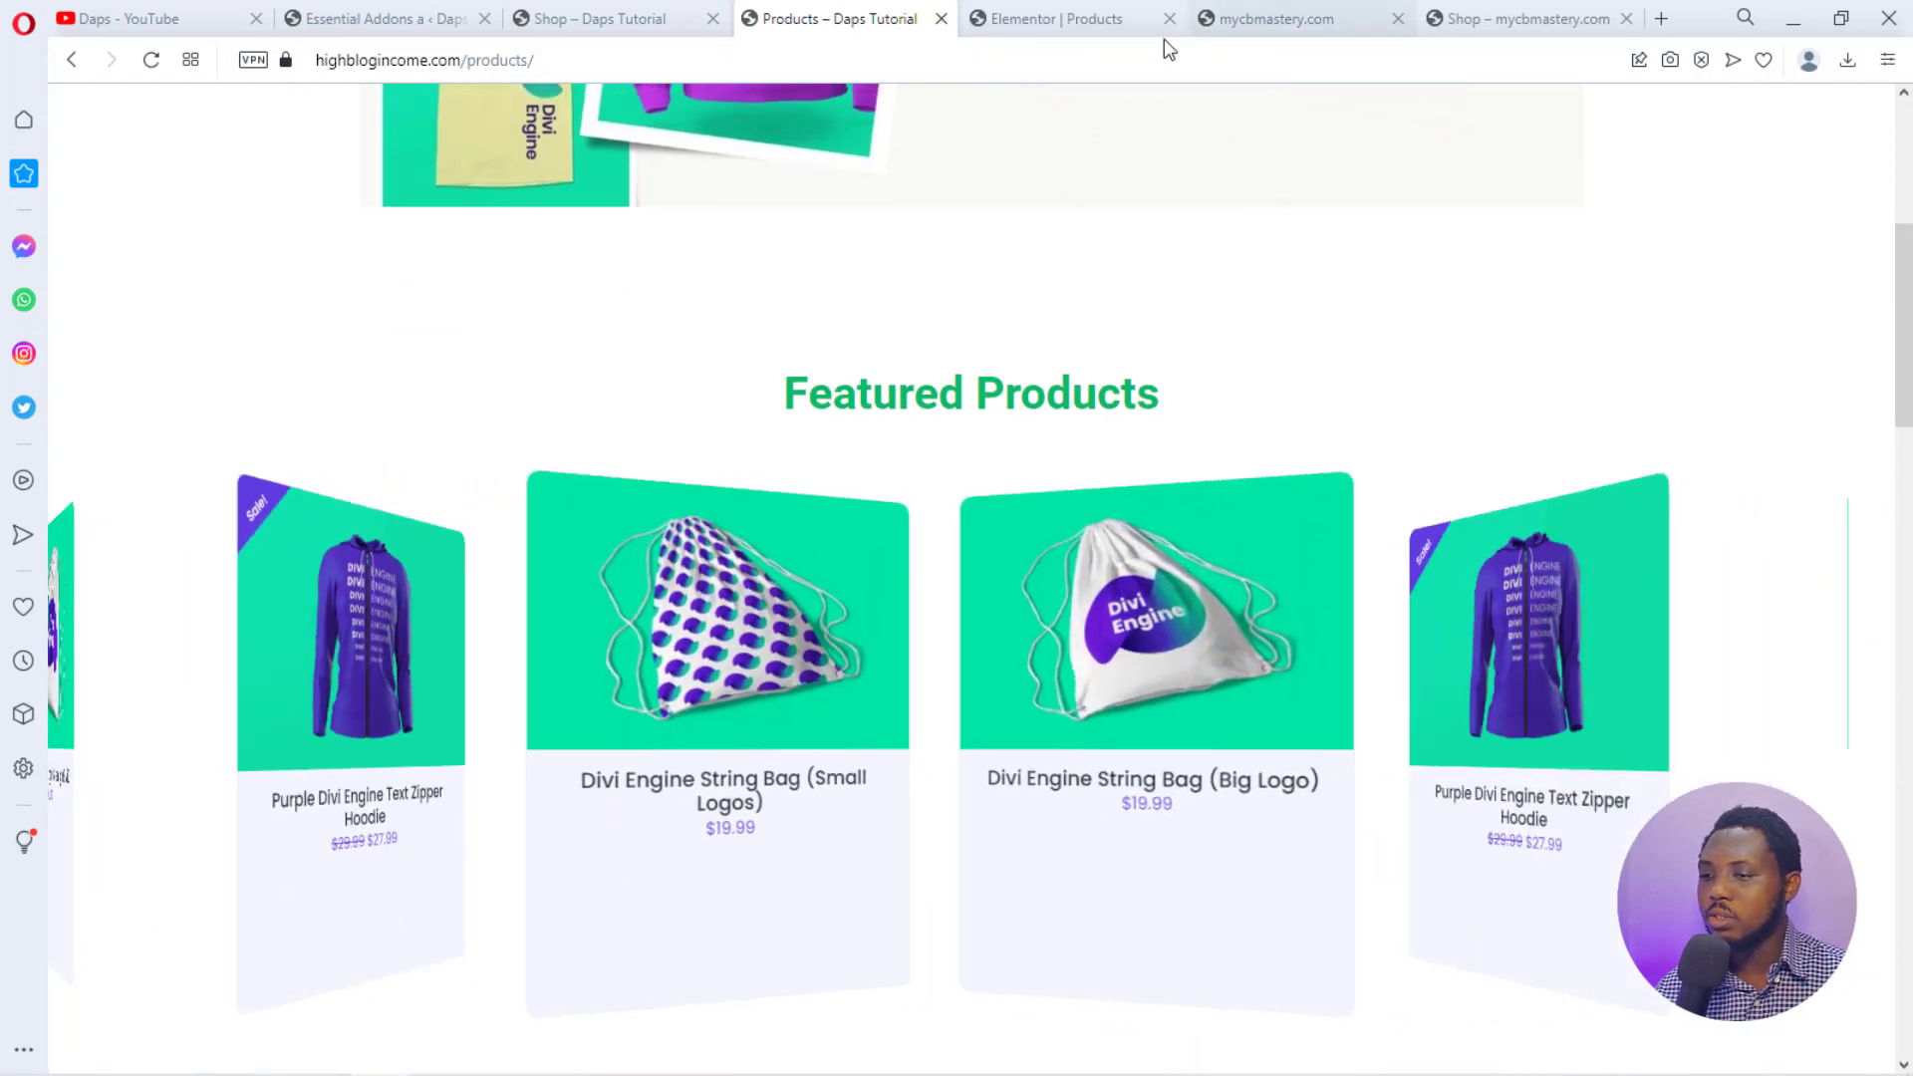
# Add a single-column section to the Products page in Elementor and place an Image widget in it.
pyautogui.click(1054, 28)
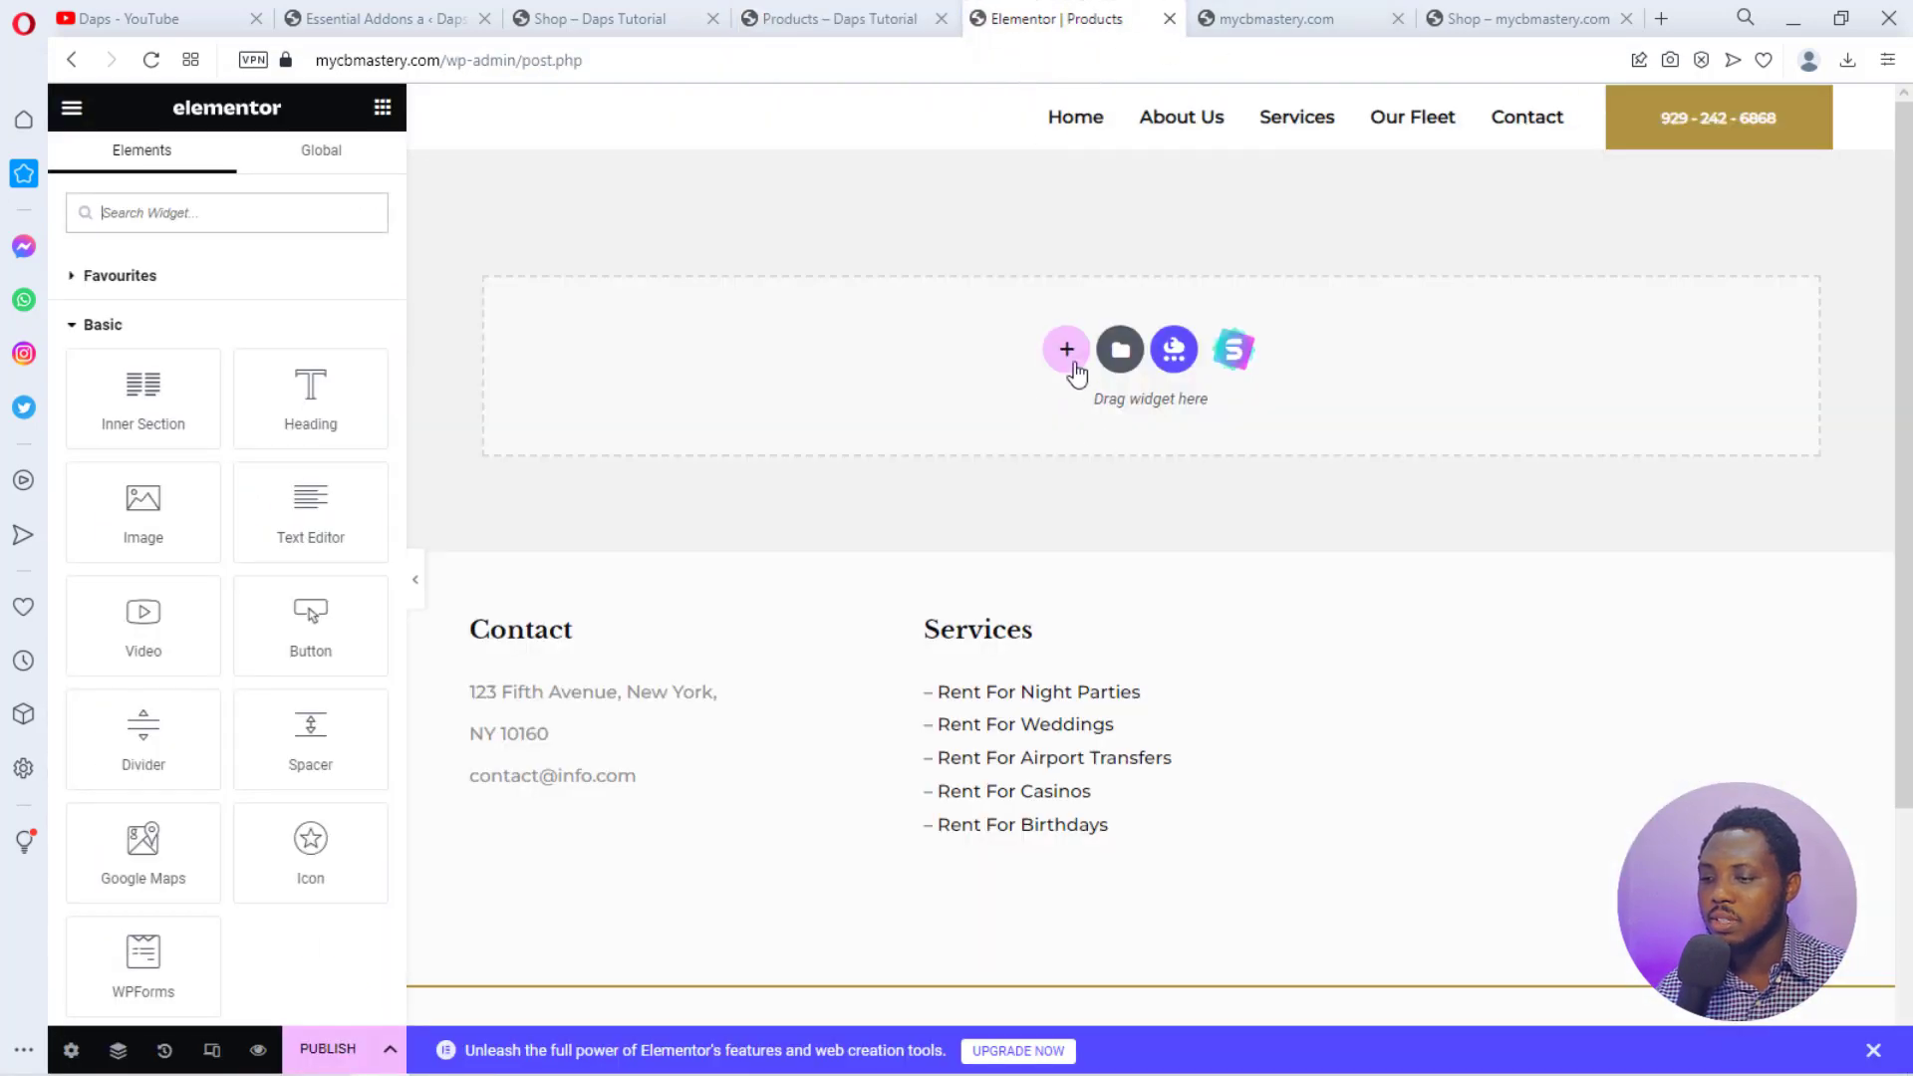
pyautogui.click(1069, 360)
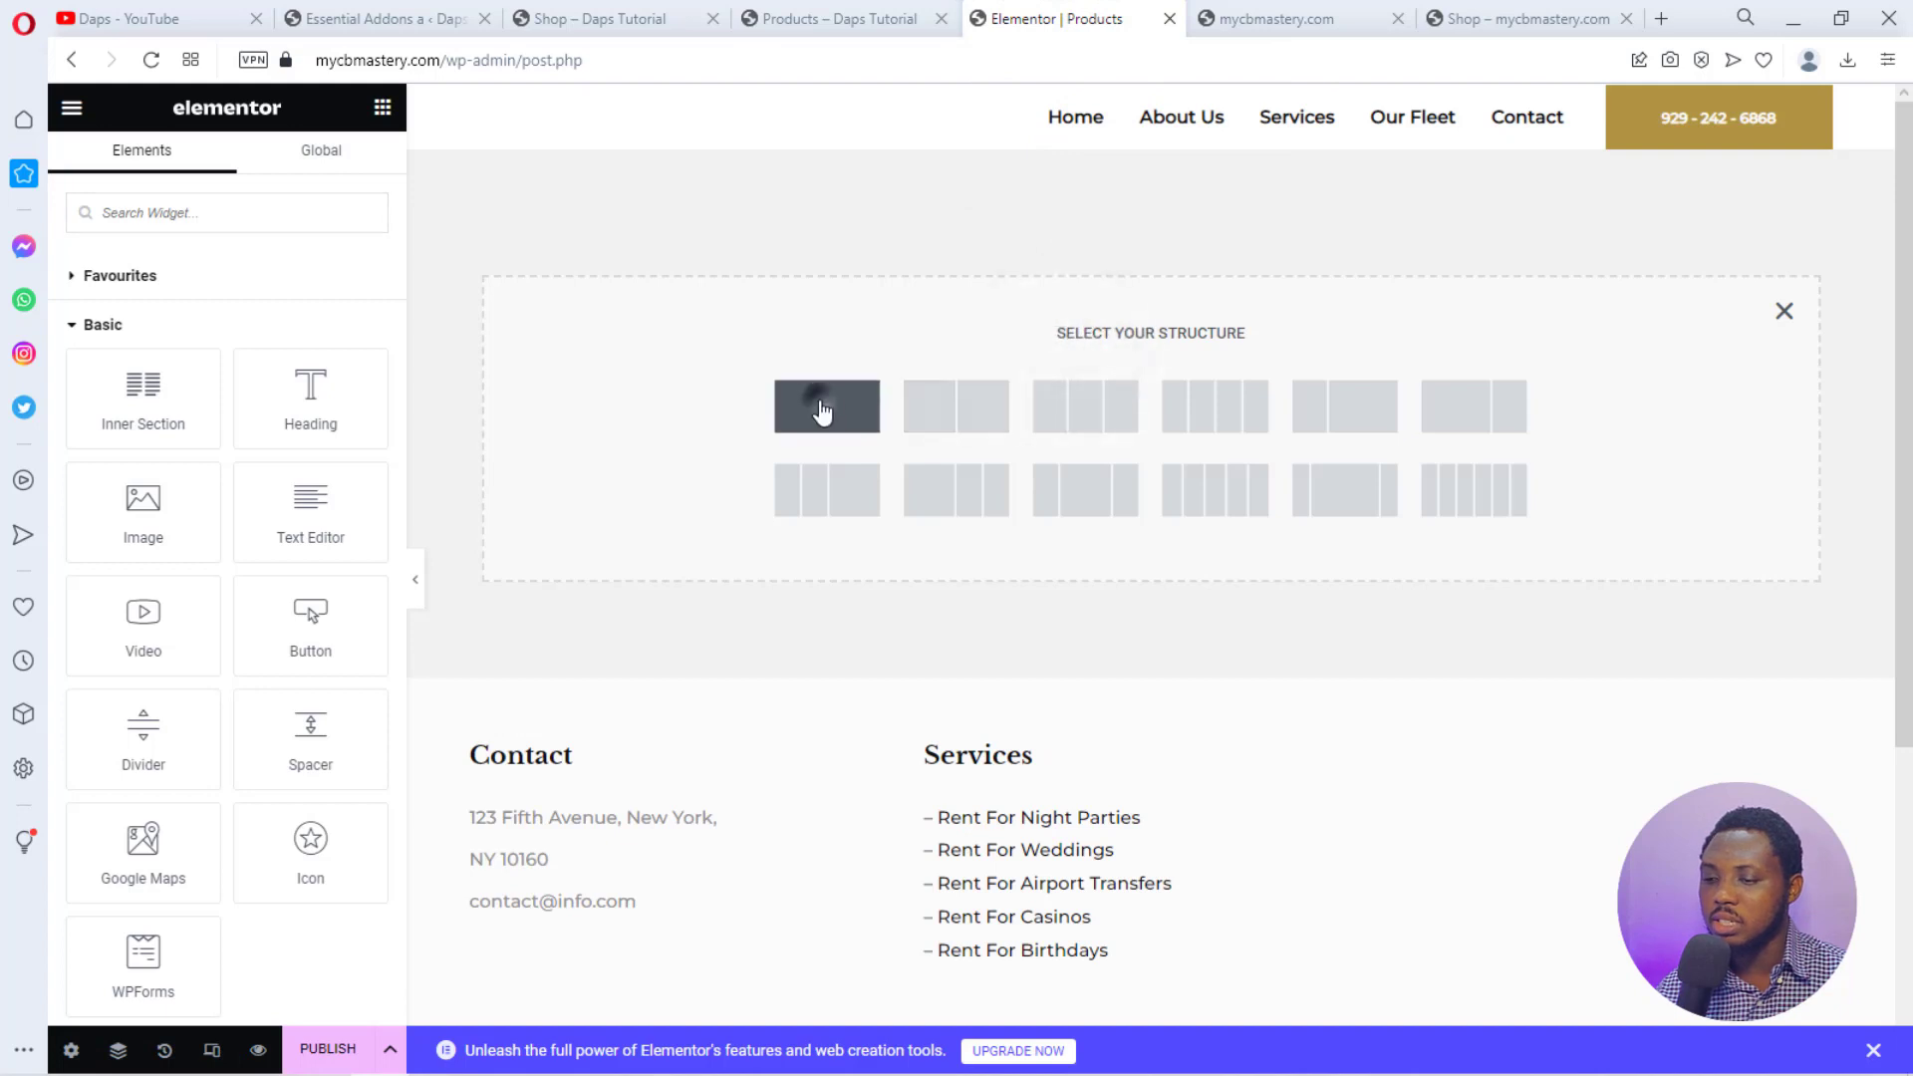
pyautogui.click(822, 411)
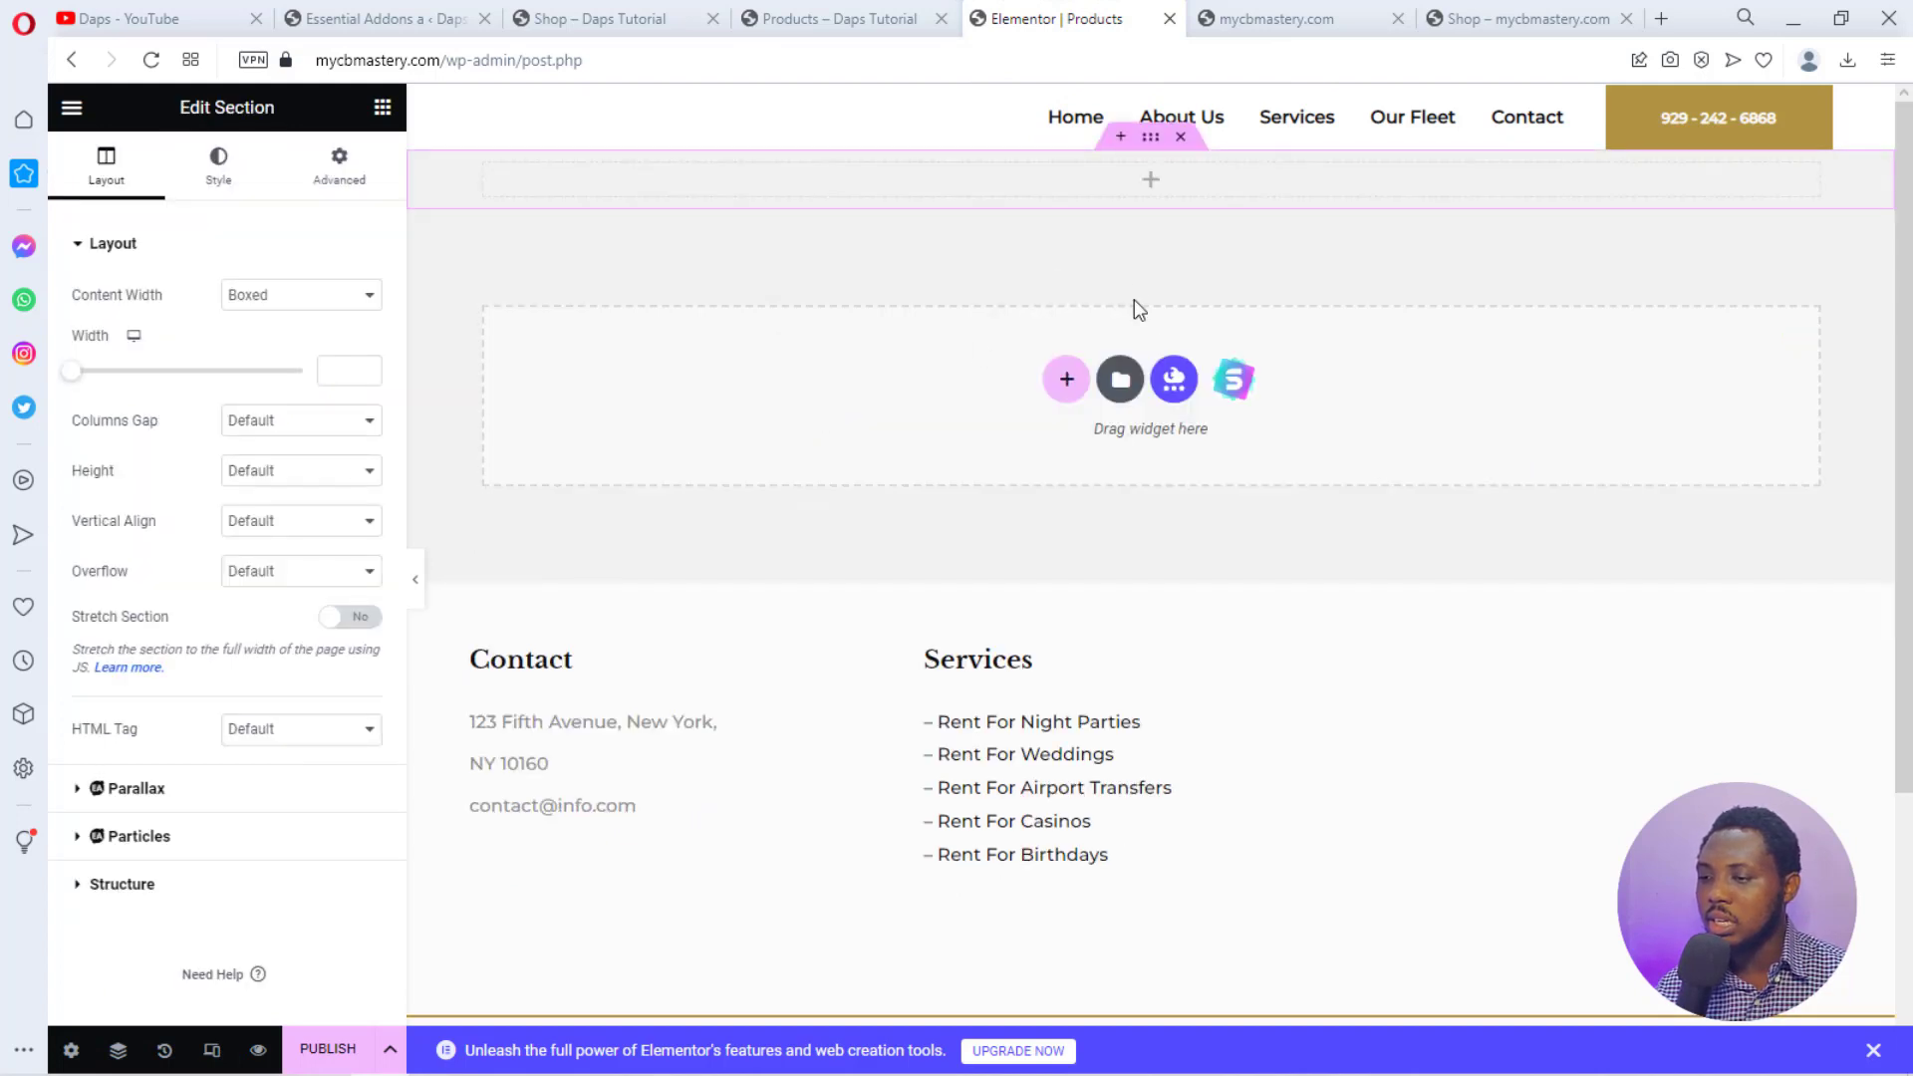
pyautogui.click(1152, 182)
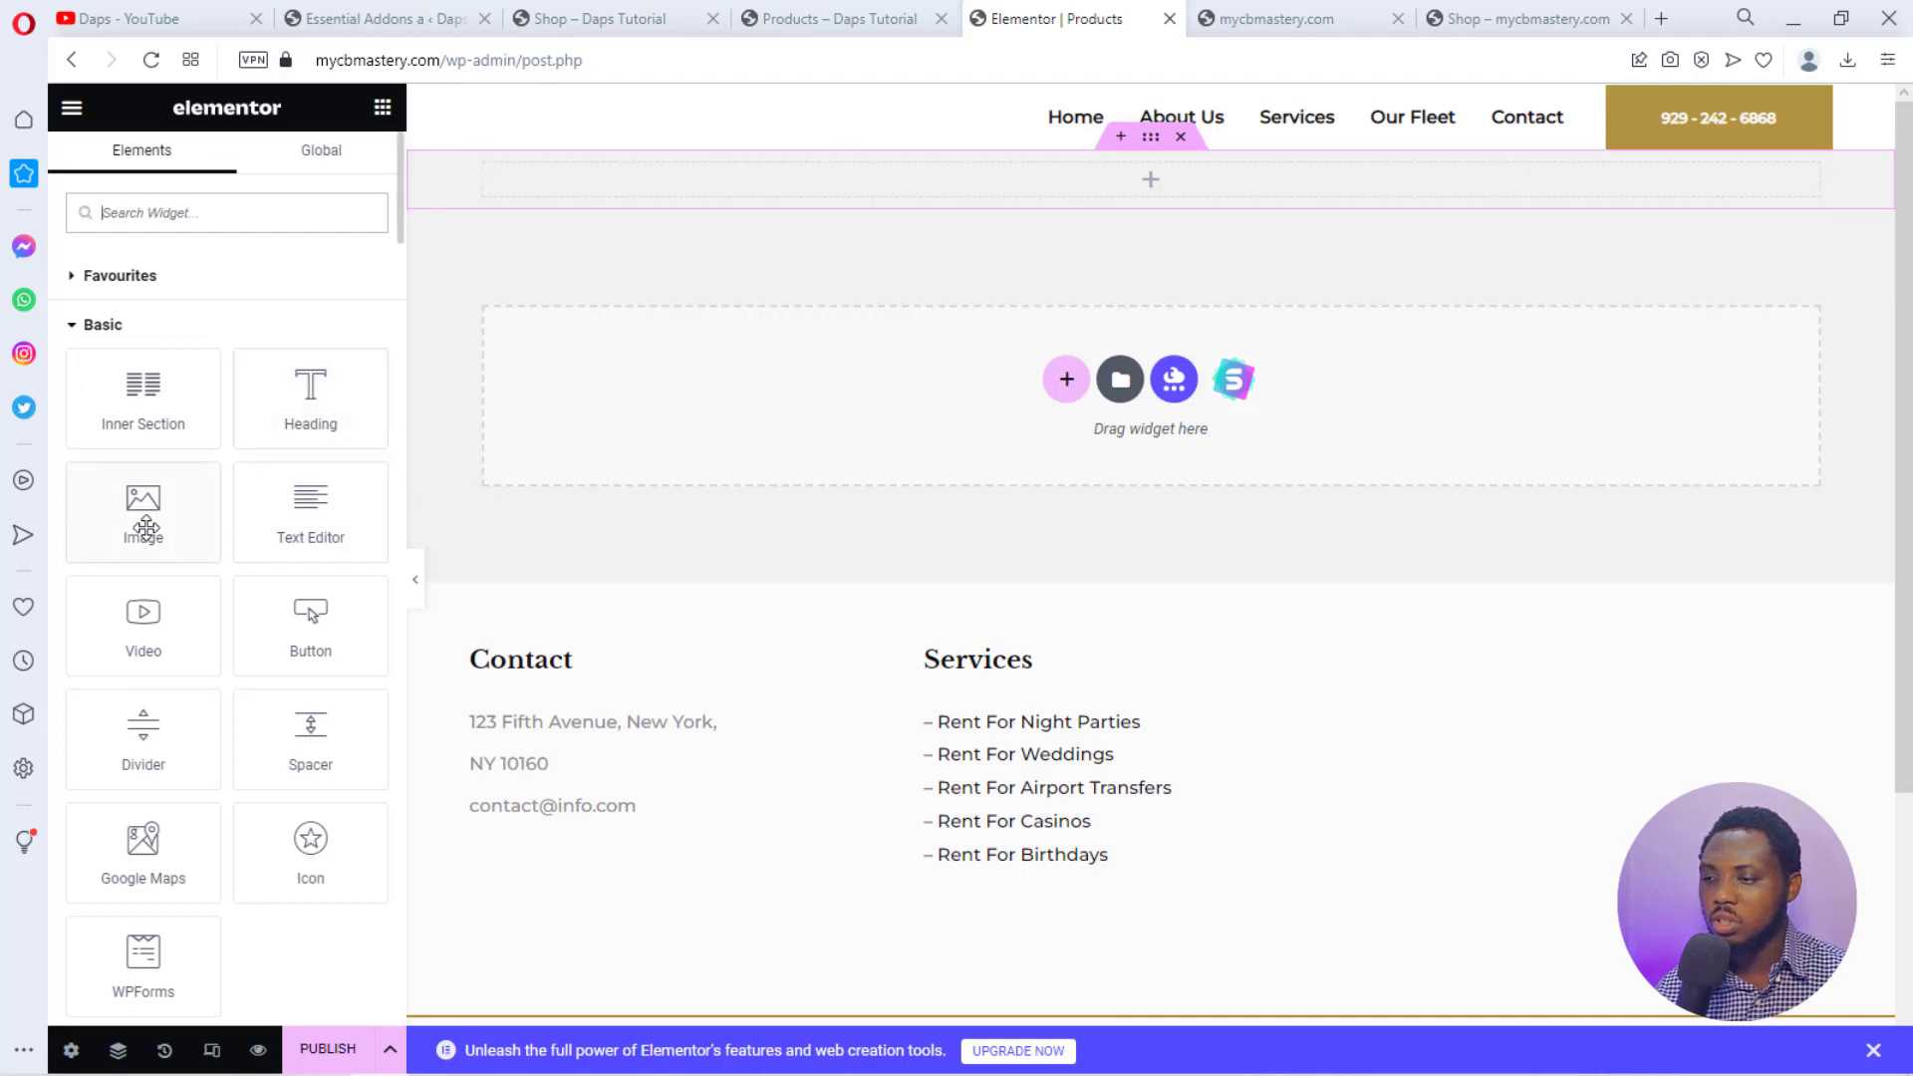
pyautogui.moveTo(145, 526); pyautogui.dragTo(1197, 181)
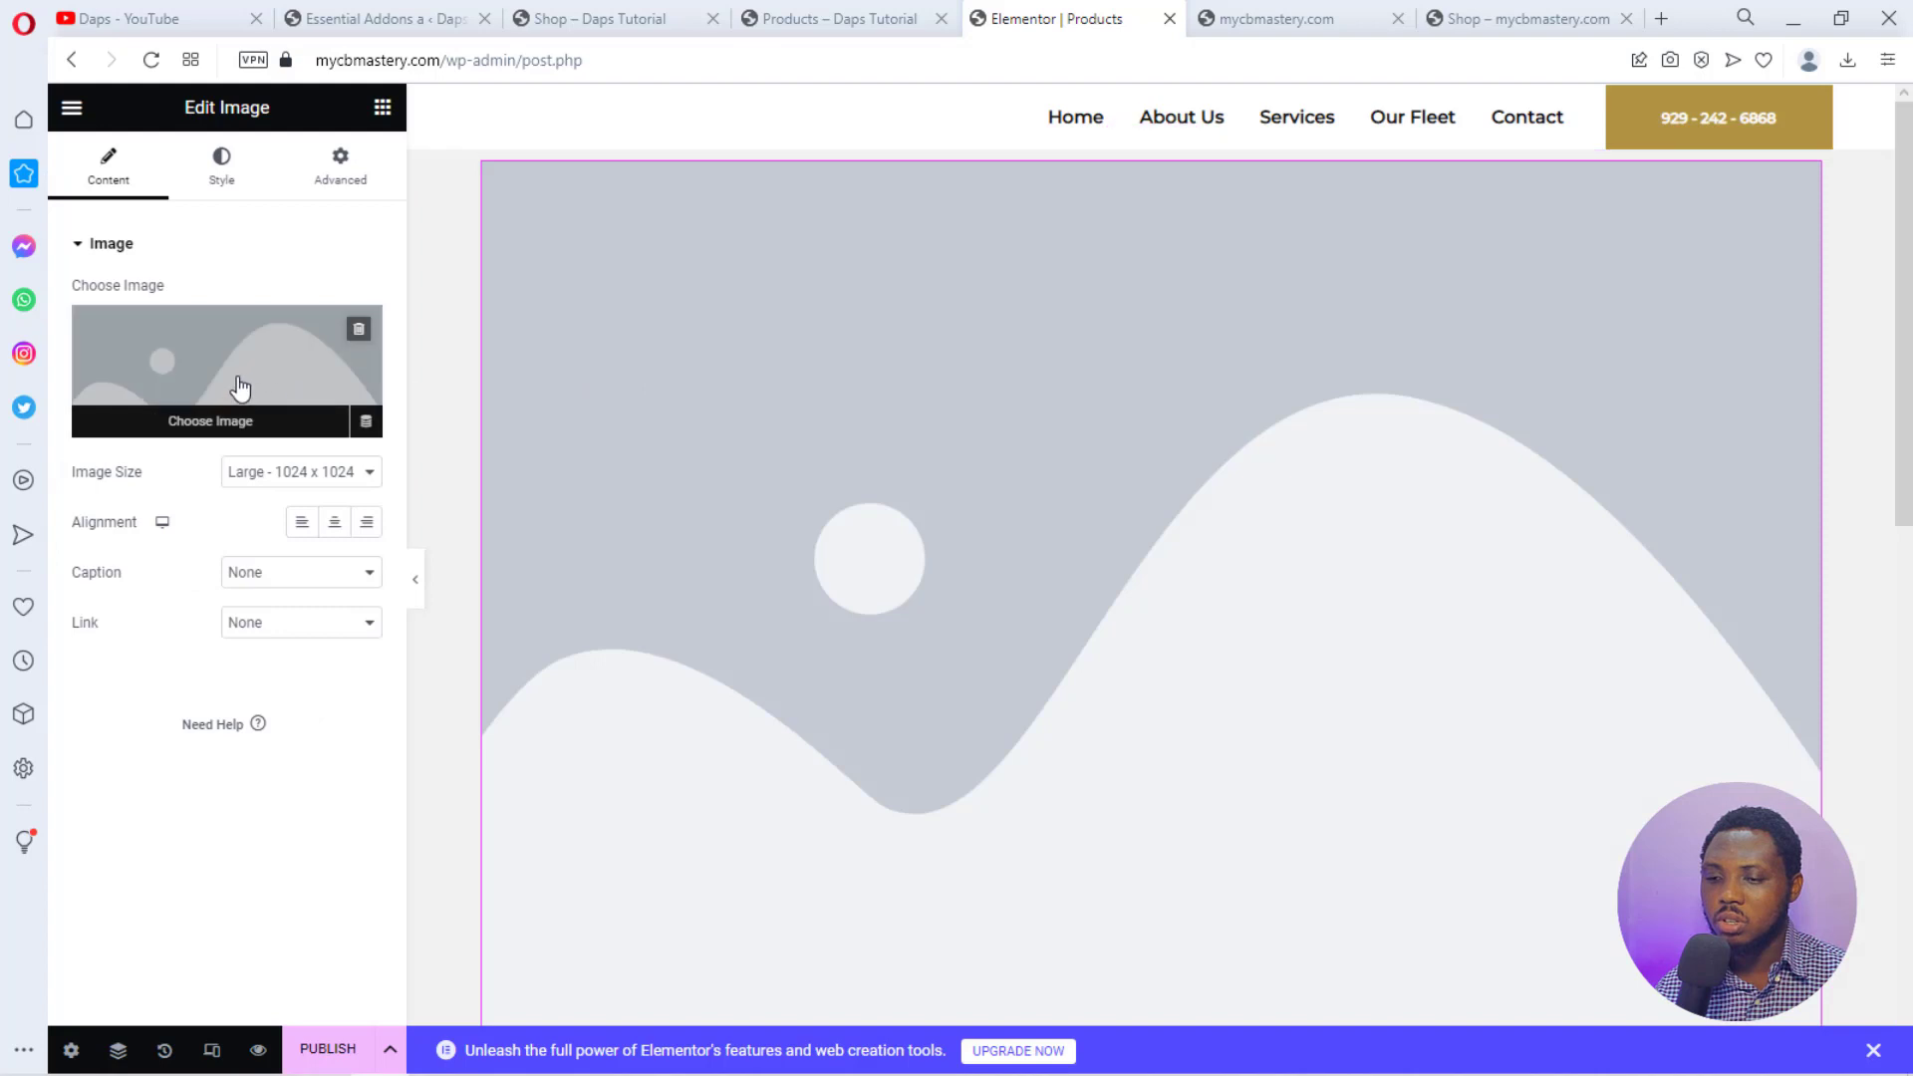
# Upload Brown-and-White-Modern-Fashion-Banner-Landscape-1-min.jpg and use it as the Image widget's picture.
pyautogui.click(232, 374)
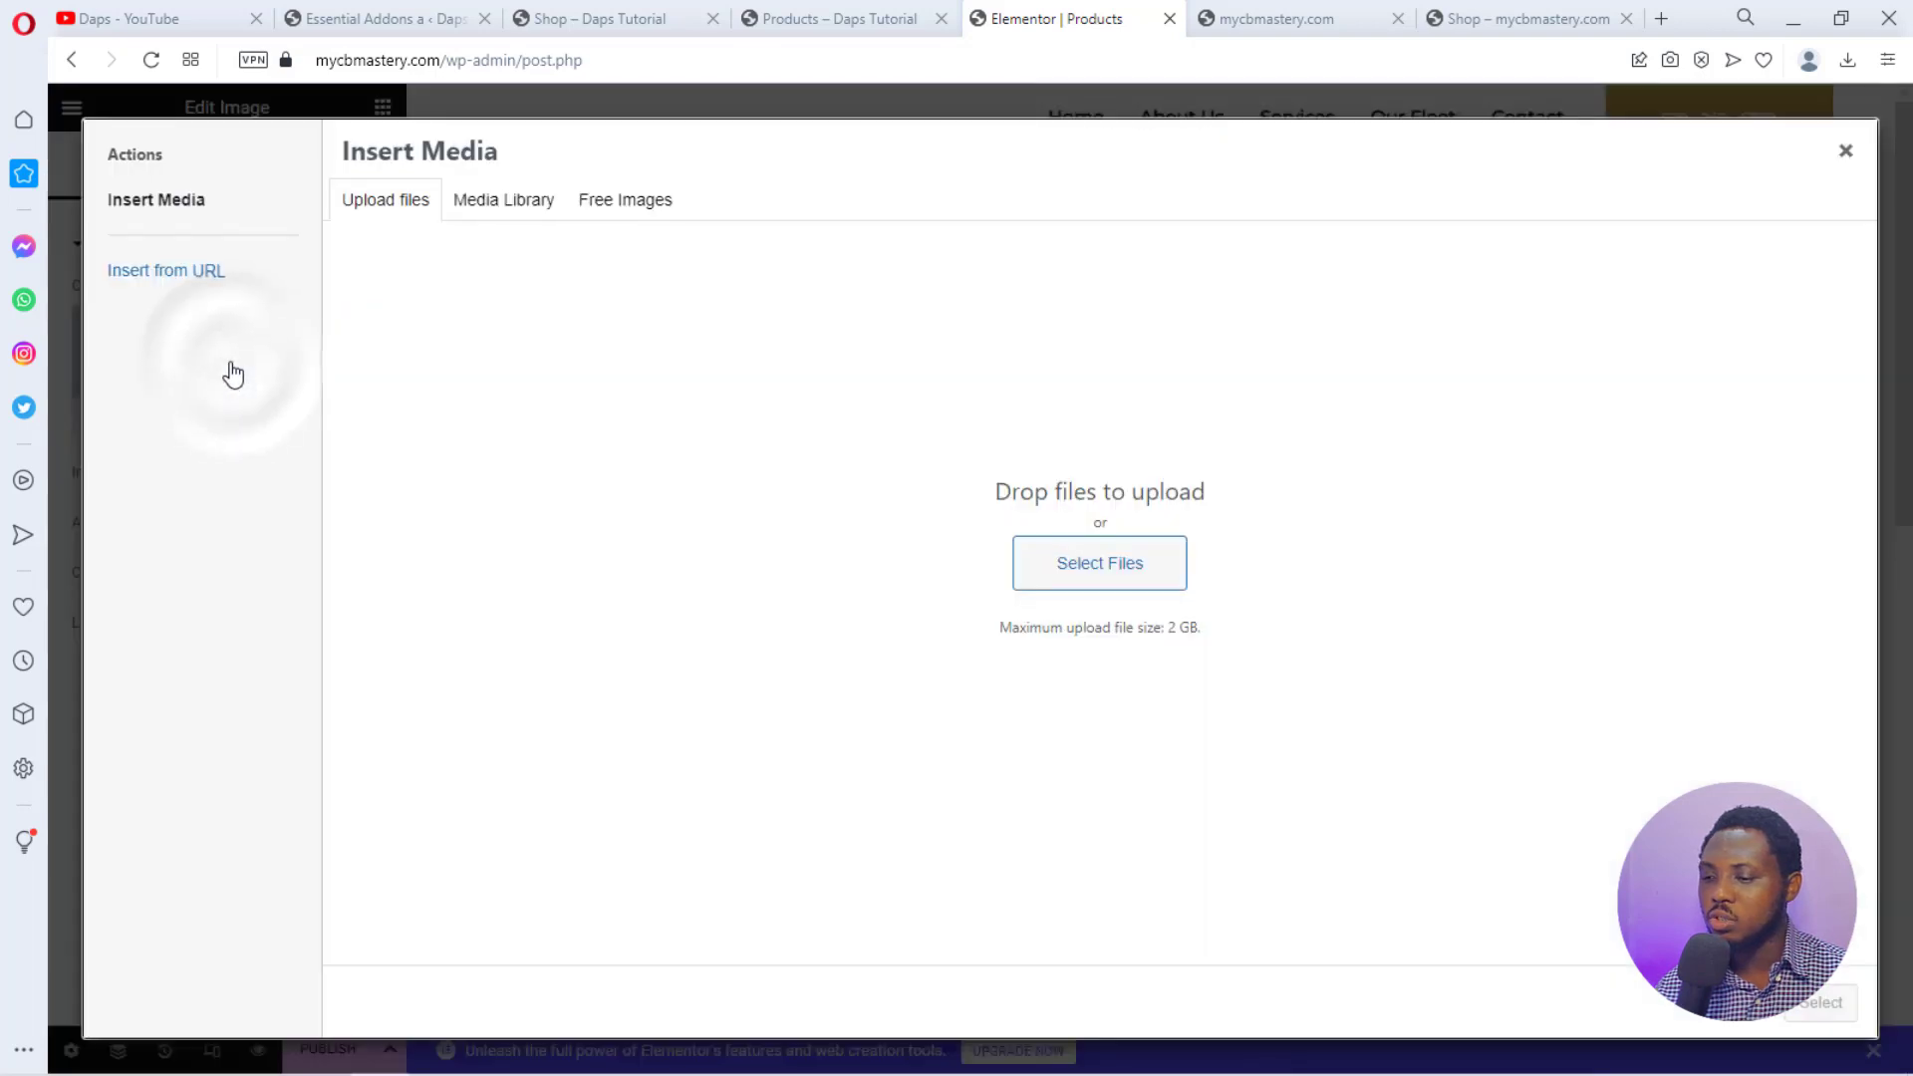
pyautogui.click(1094, 569)
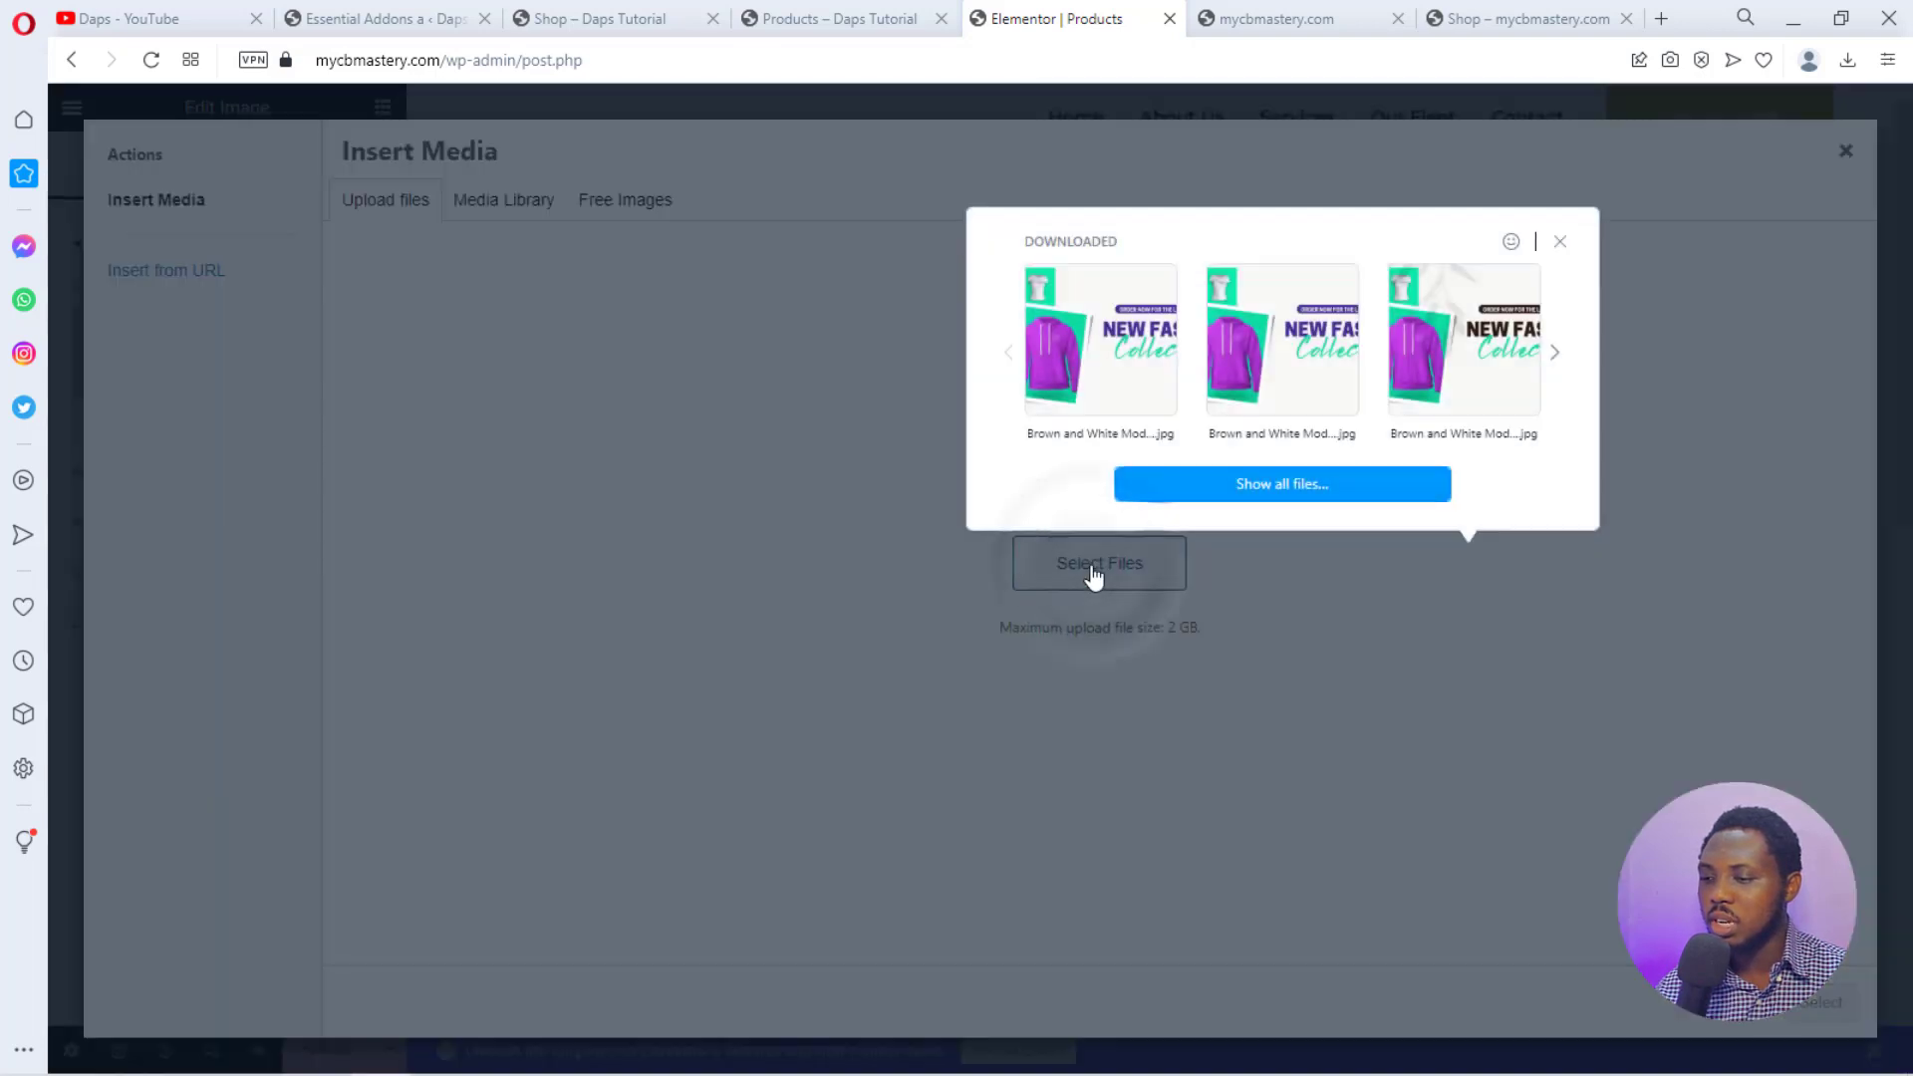
pyautogui.click(1068, 354)
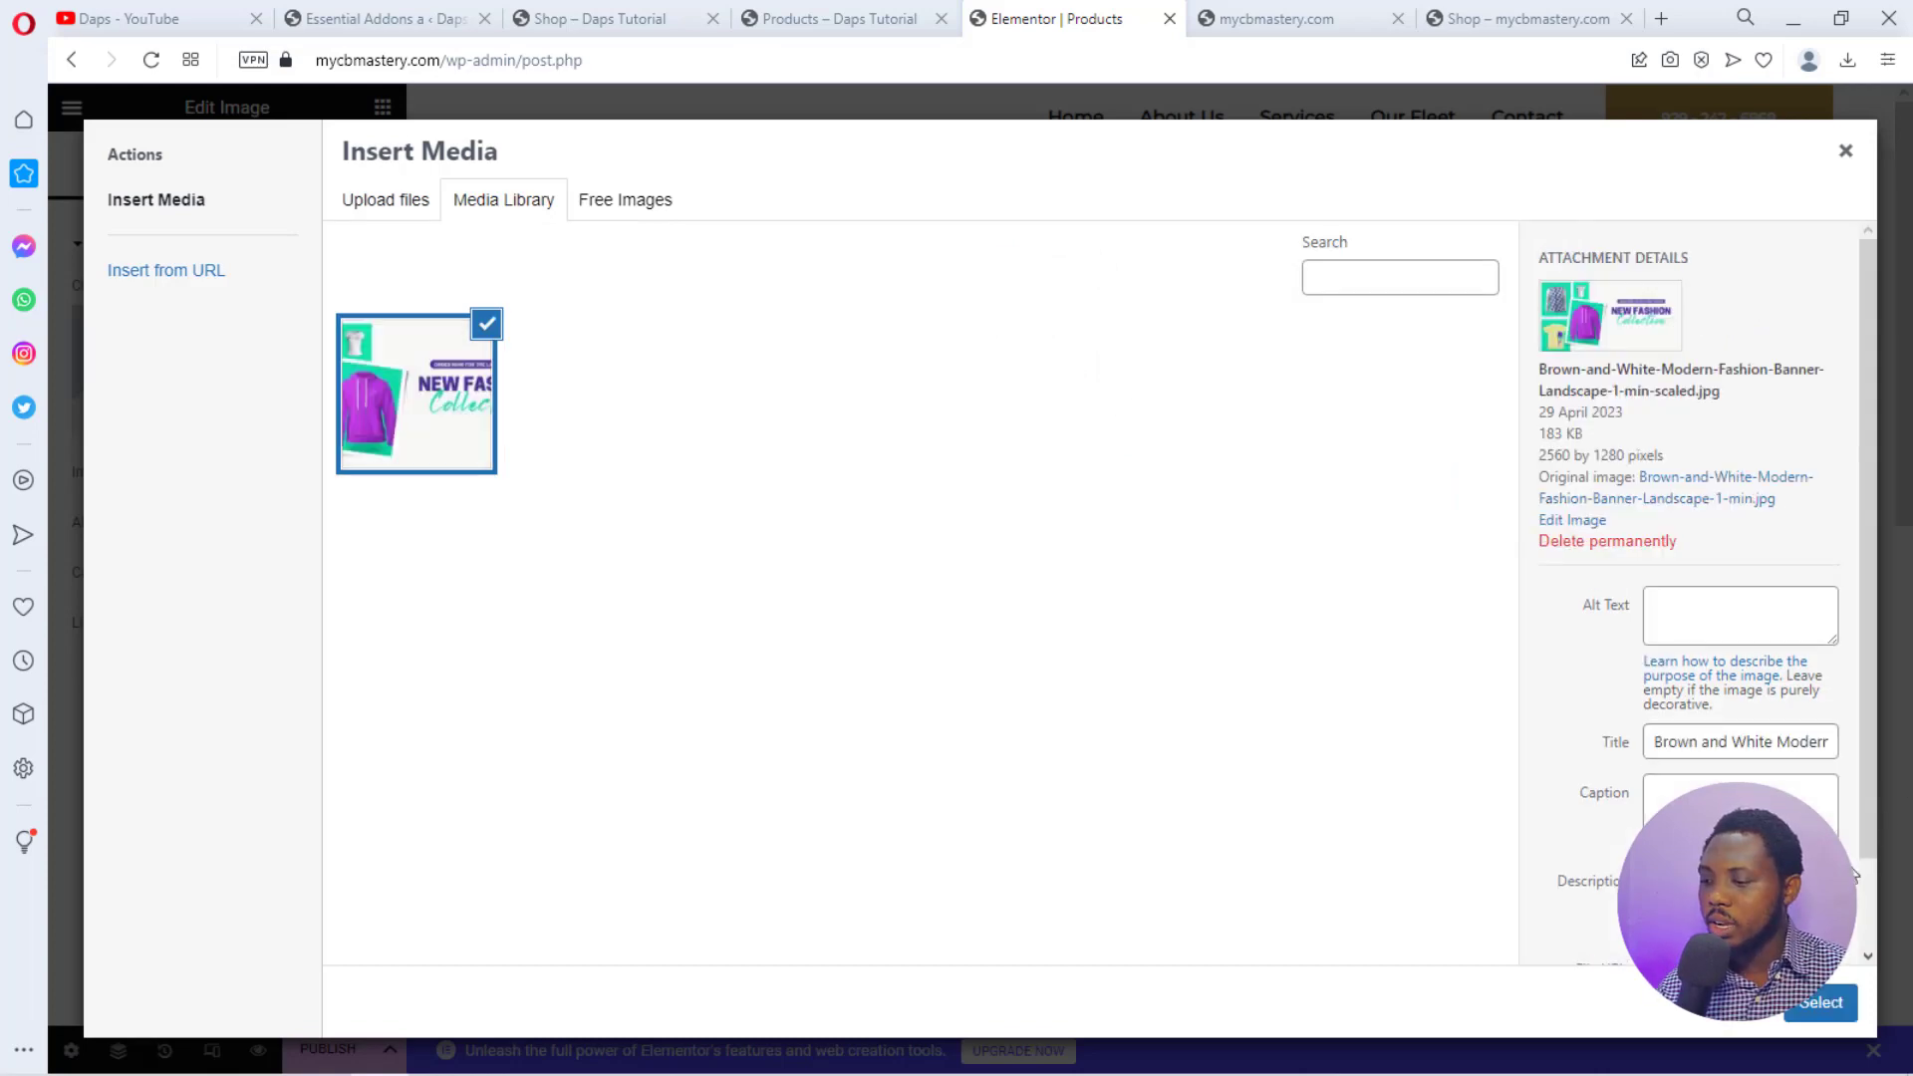
pyautogui.click(1822, 1004)
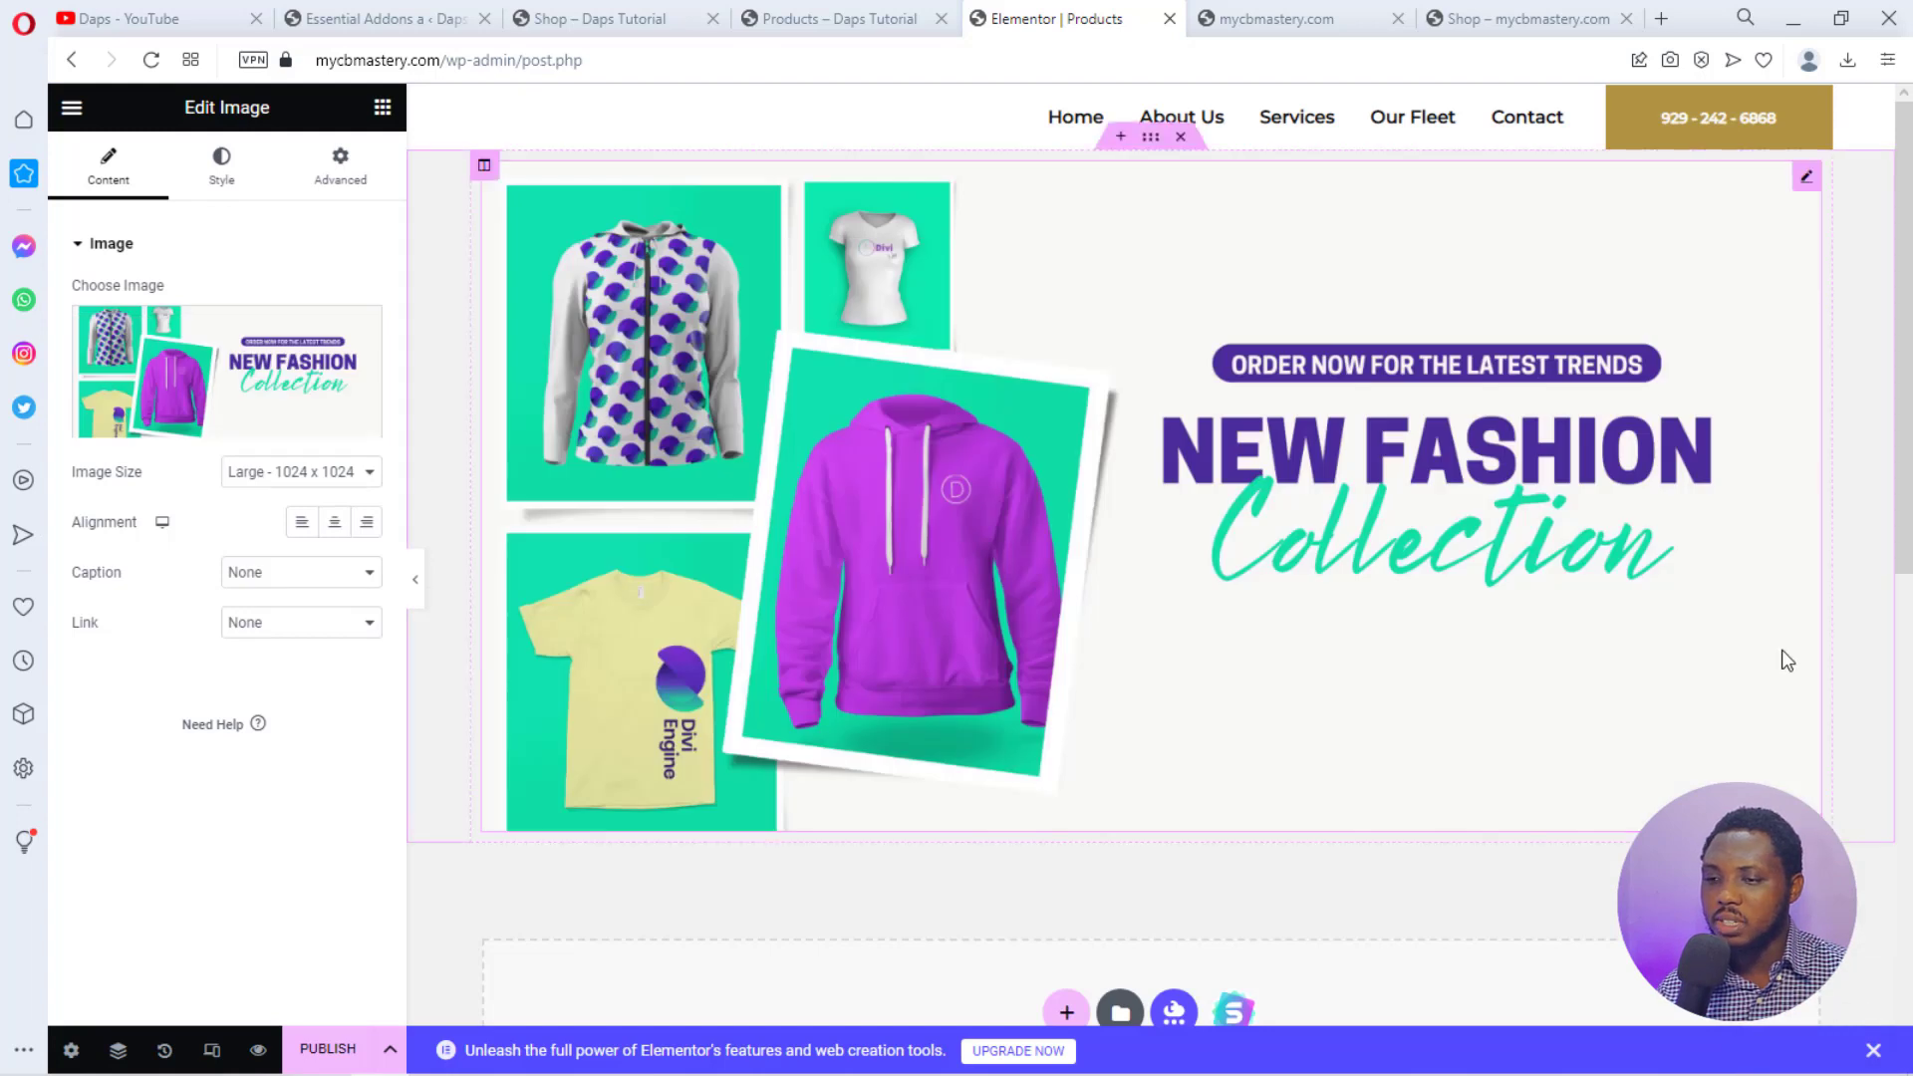
# Give the banner section a classic background in white, #FFFFFF.
pyautogui.click(1151, 136)
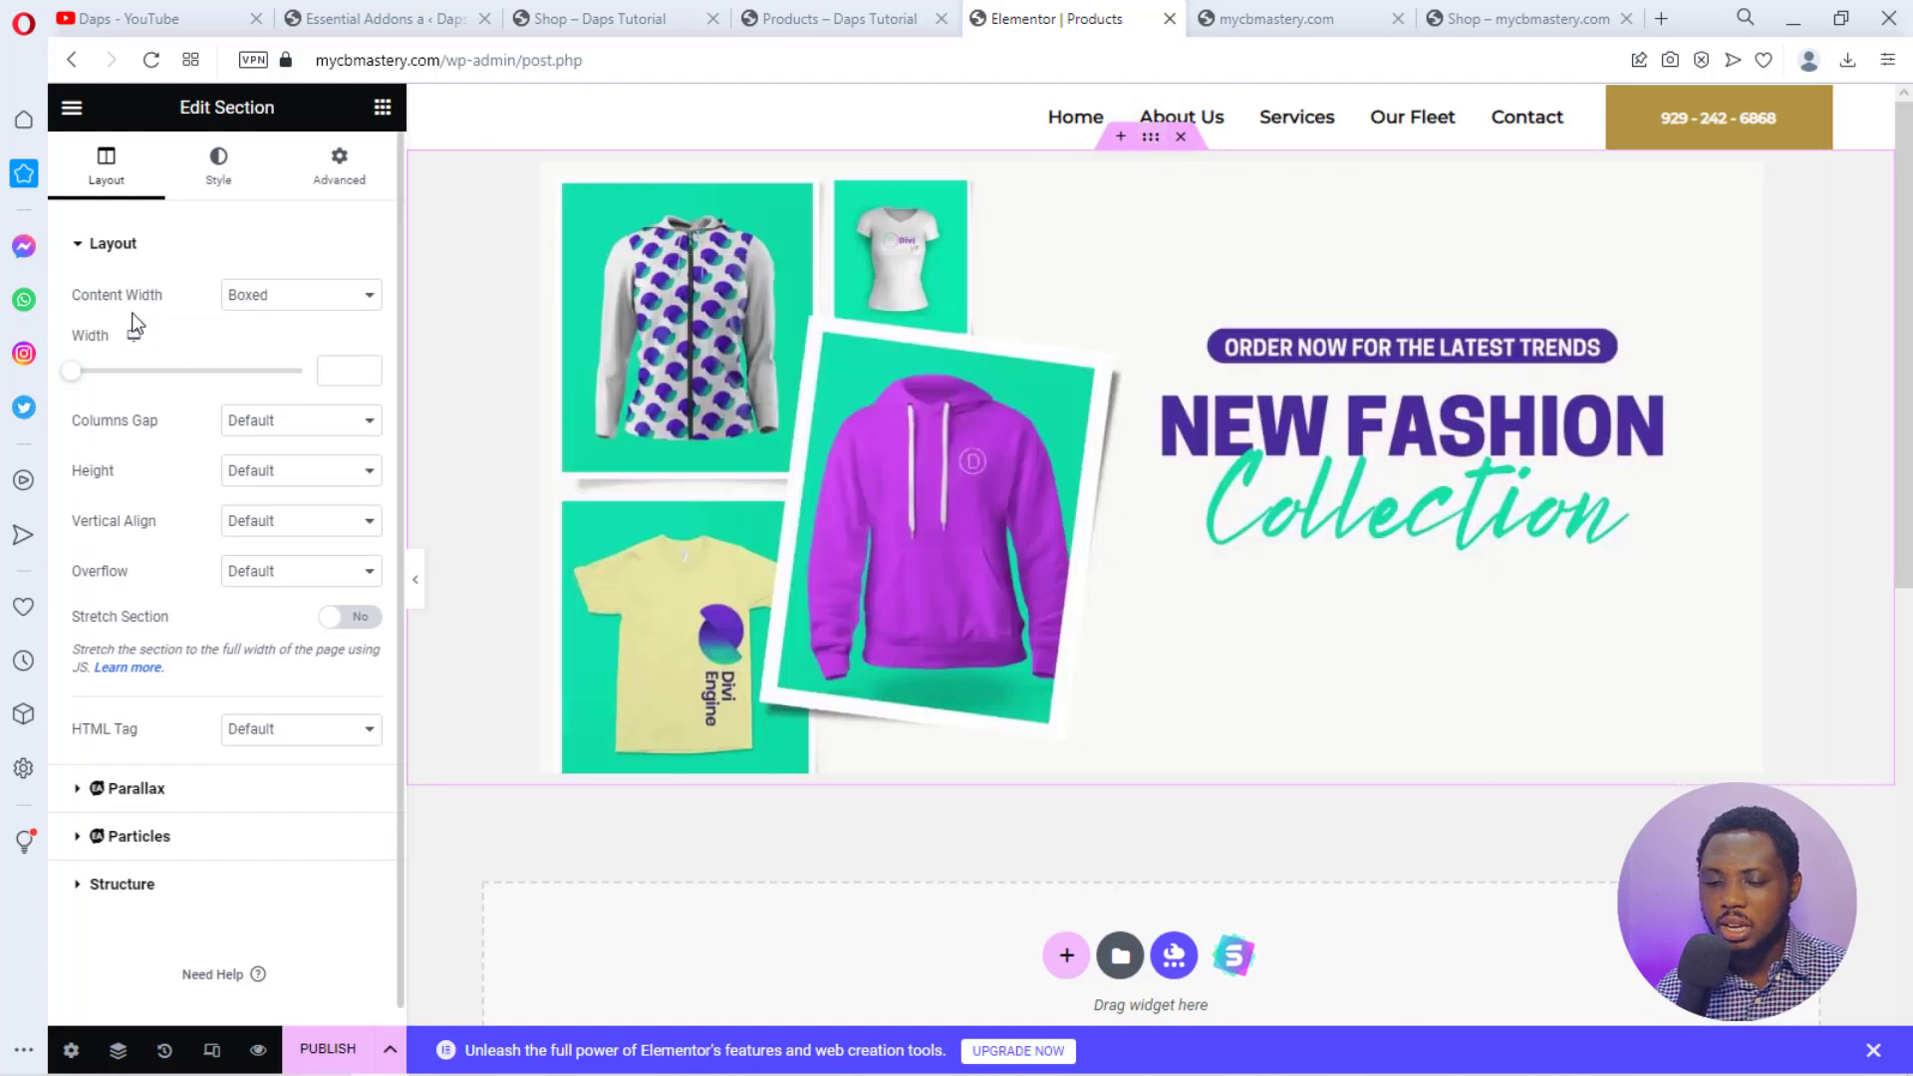
pyautogui.click(210, 172)
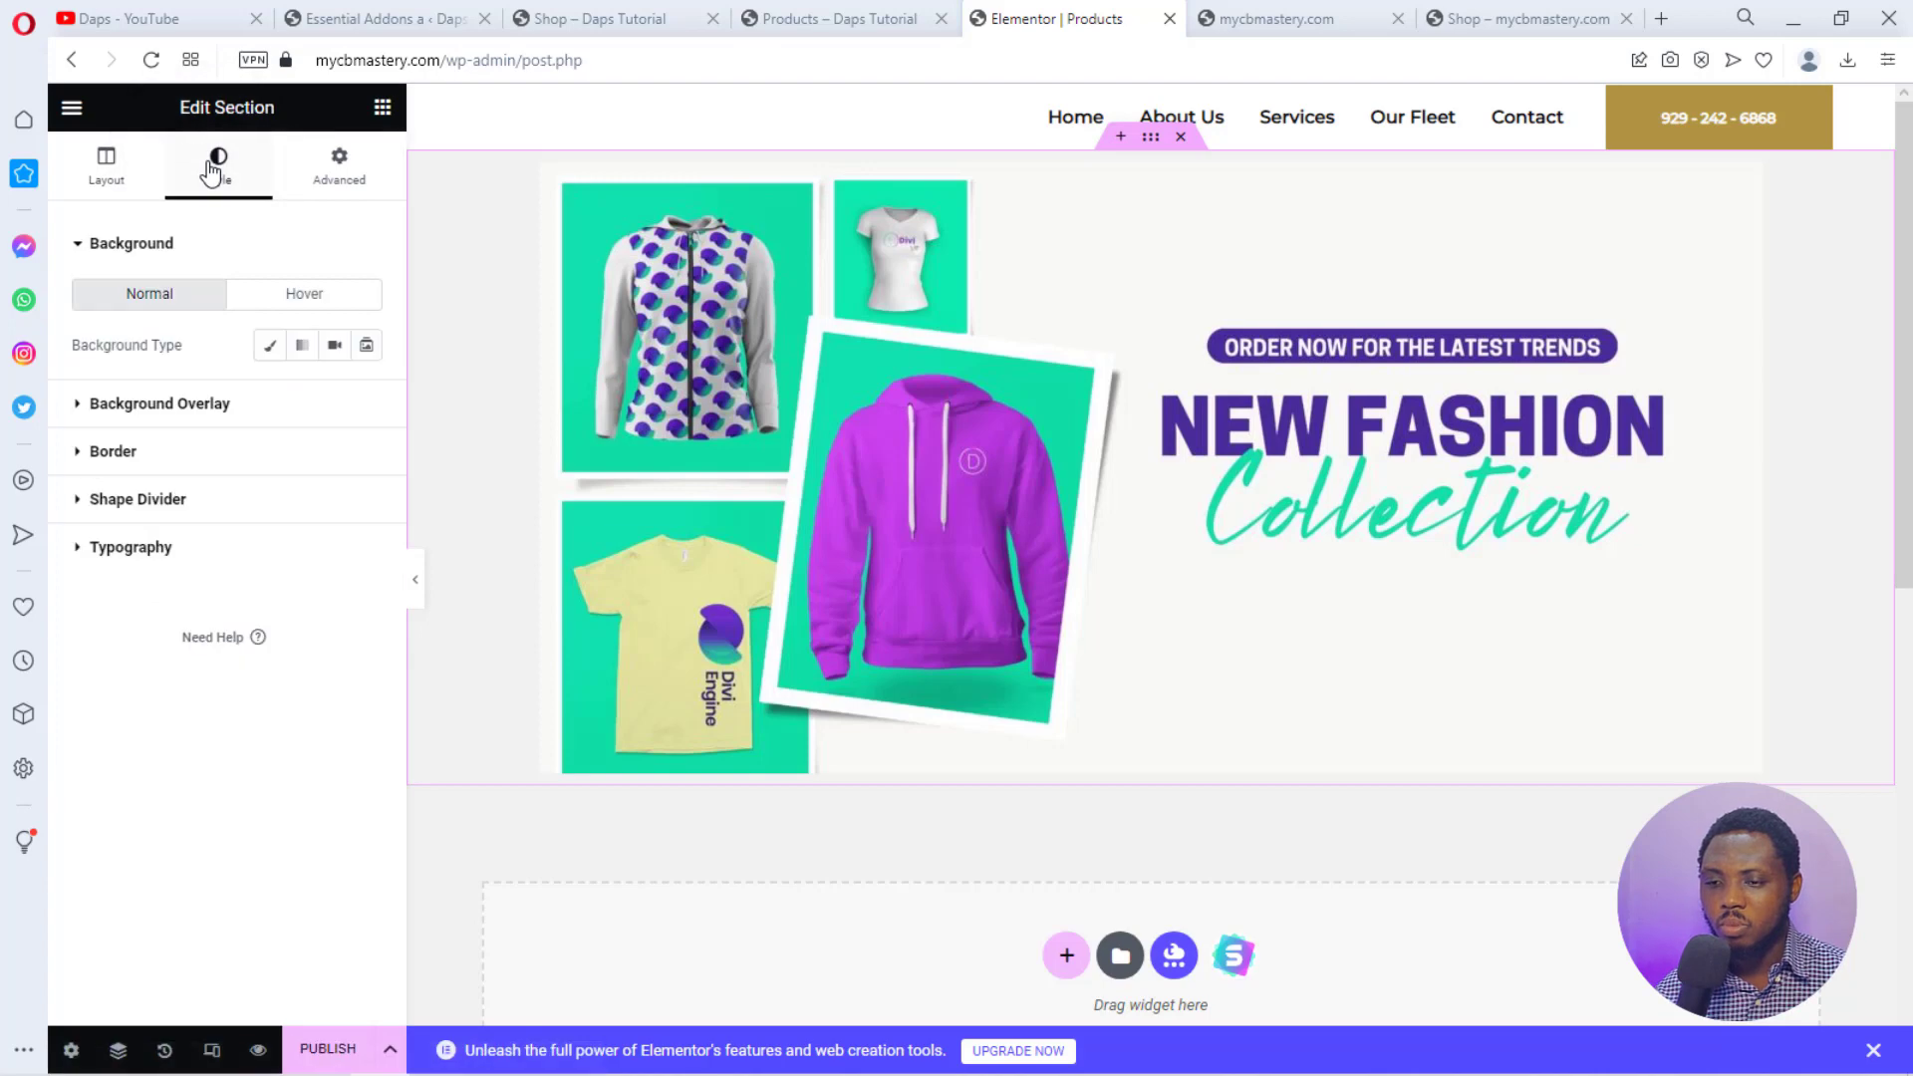
pyautogui.click(269, 347)
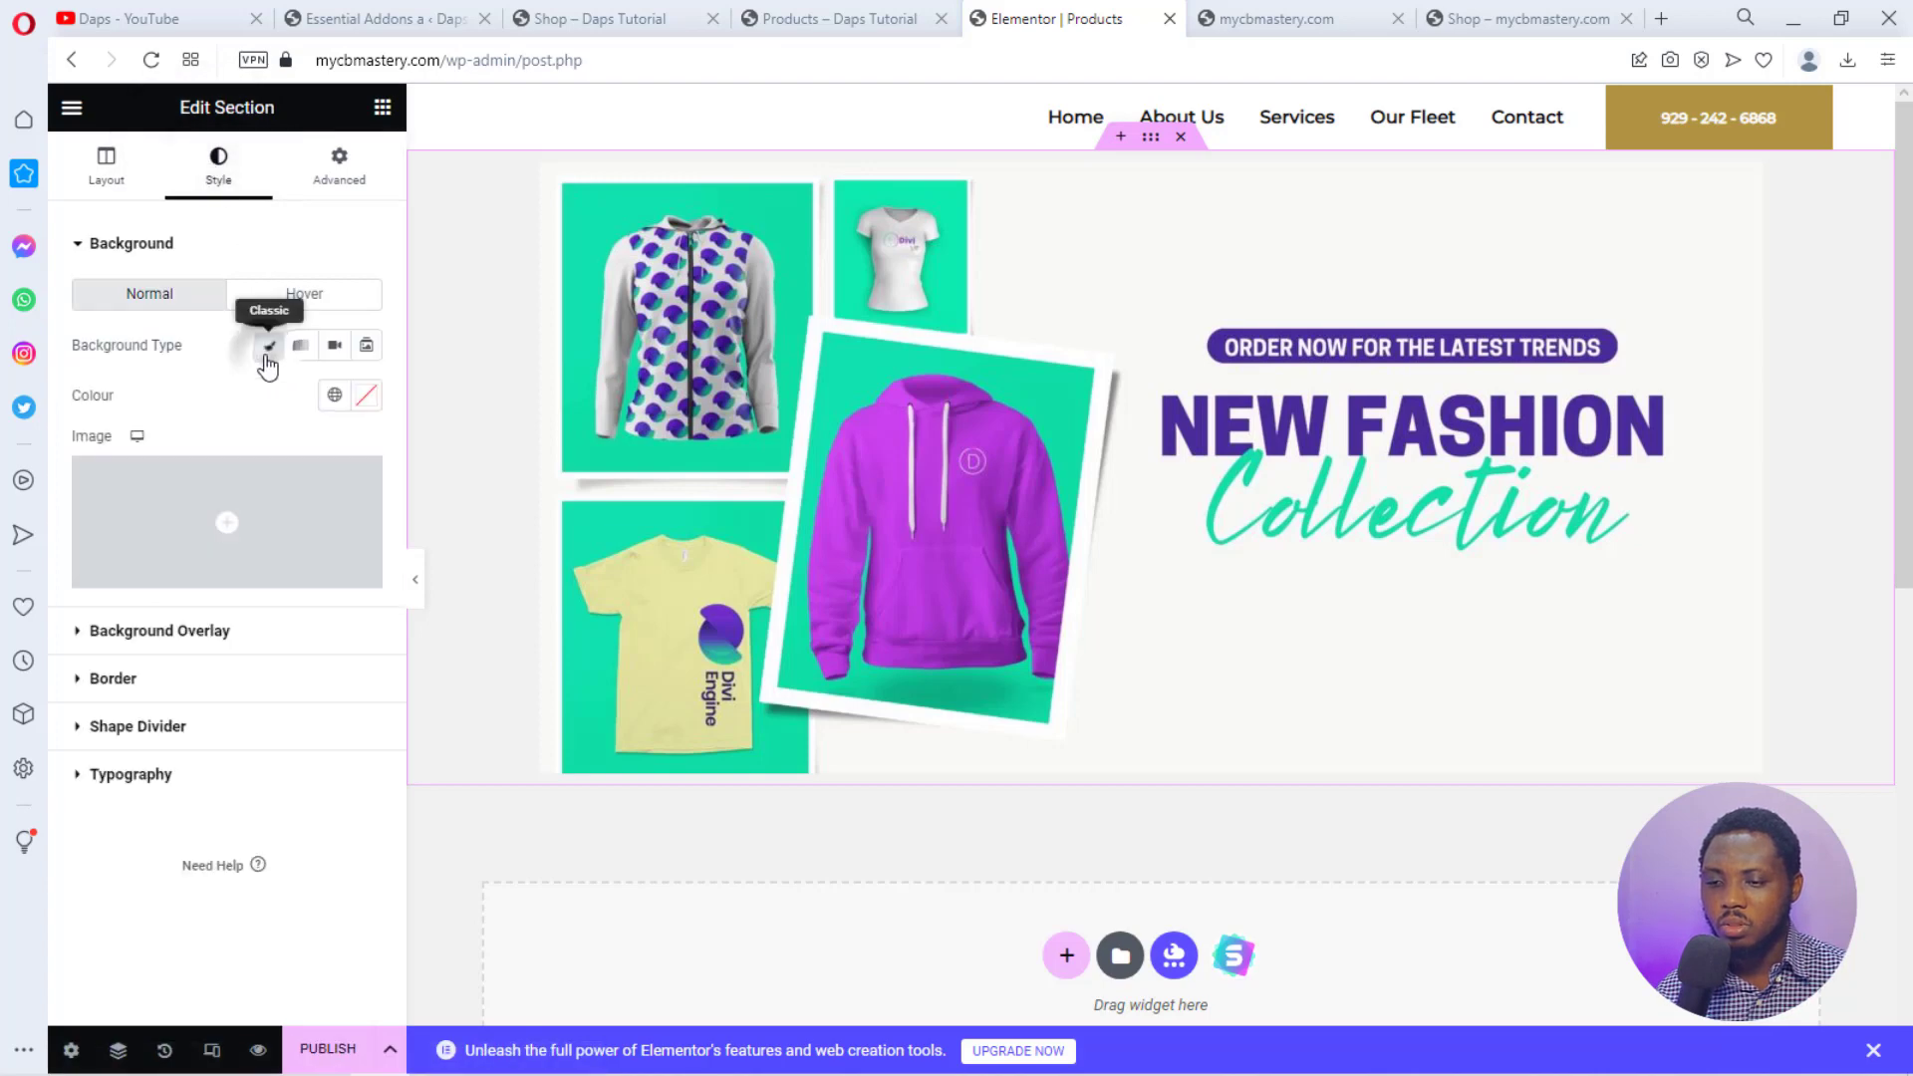
pyautogui.click(369, 399)
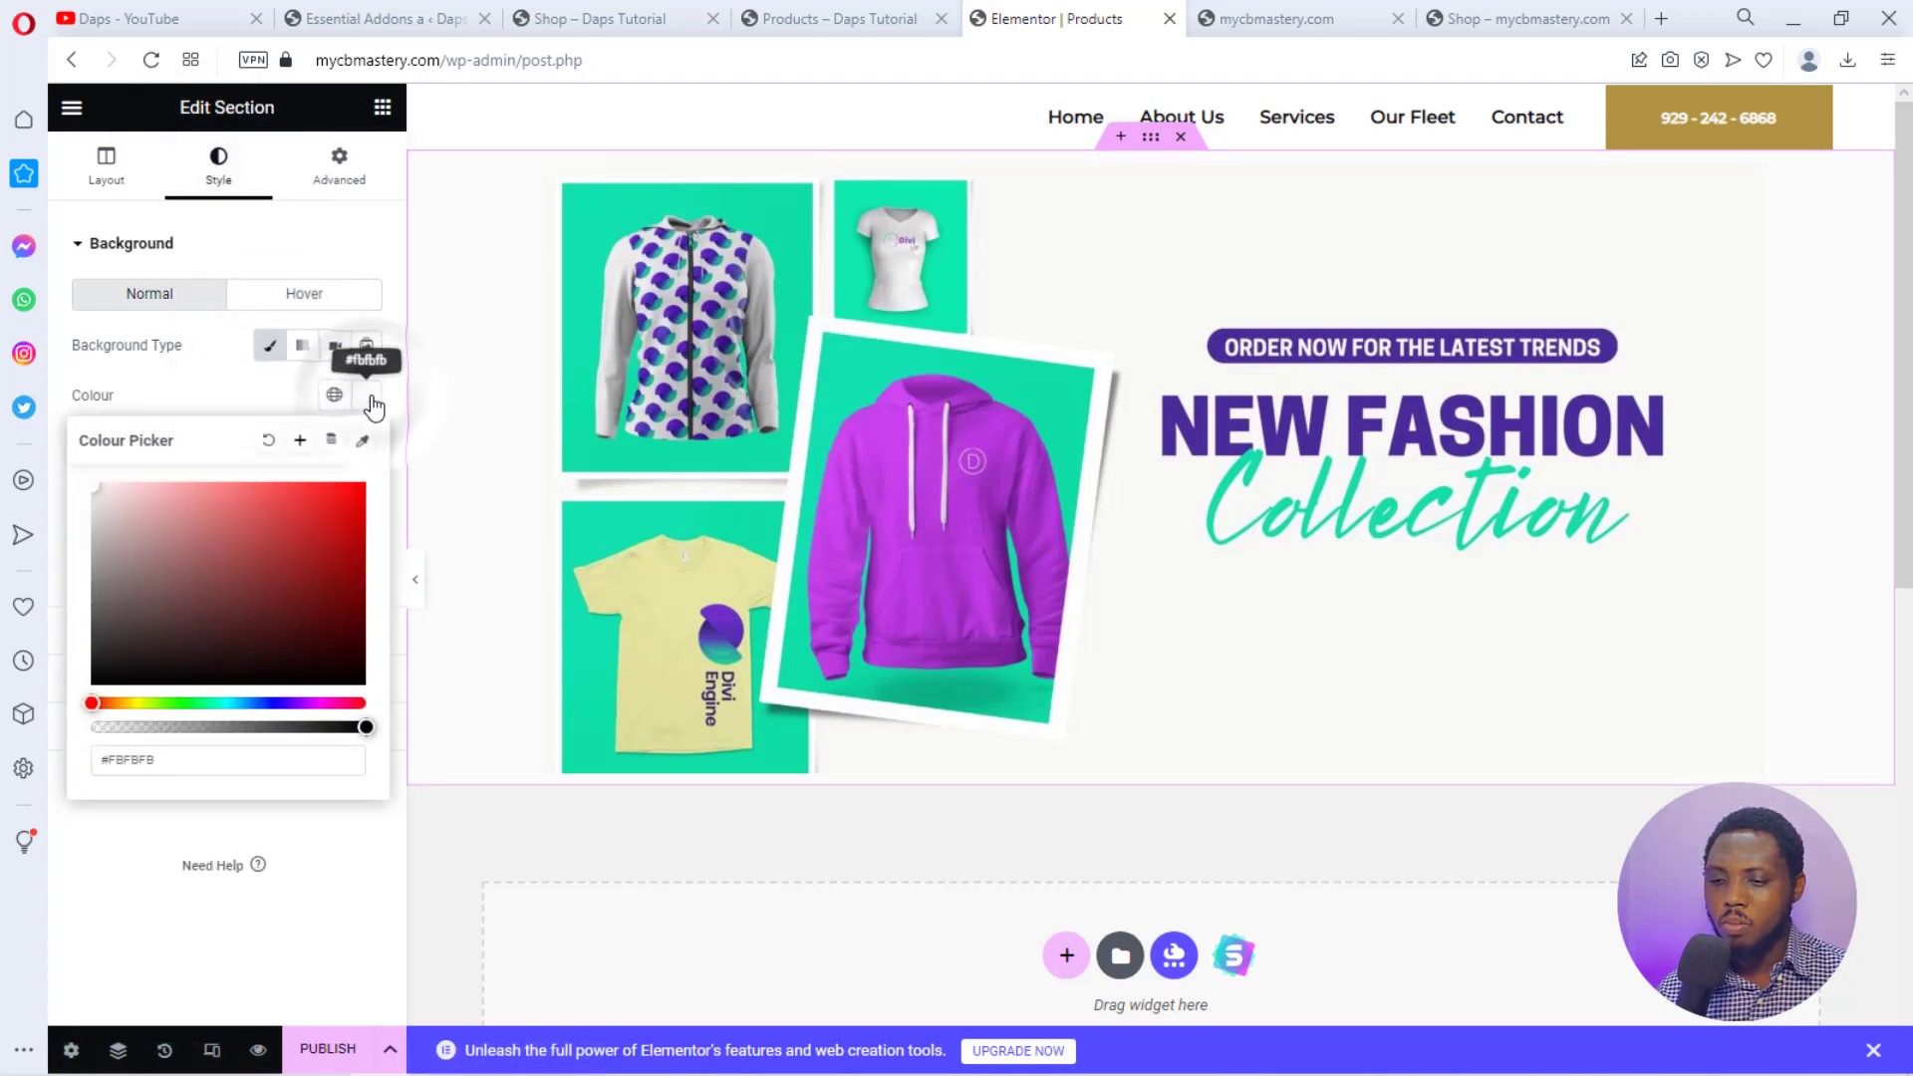
pyautogui.moveTo(103, 492); pyautogui.dragTo(91, 485)
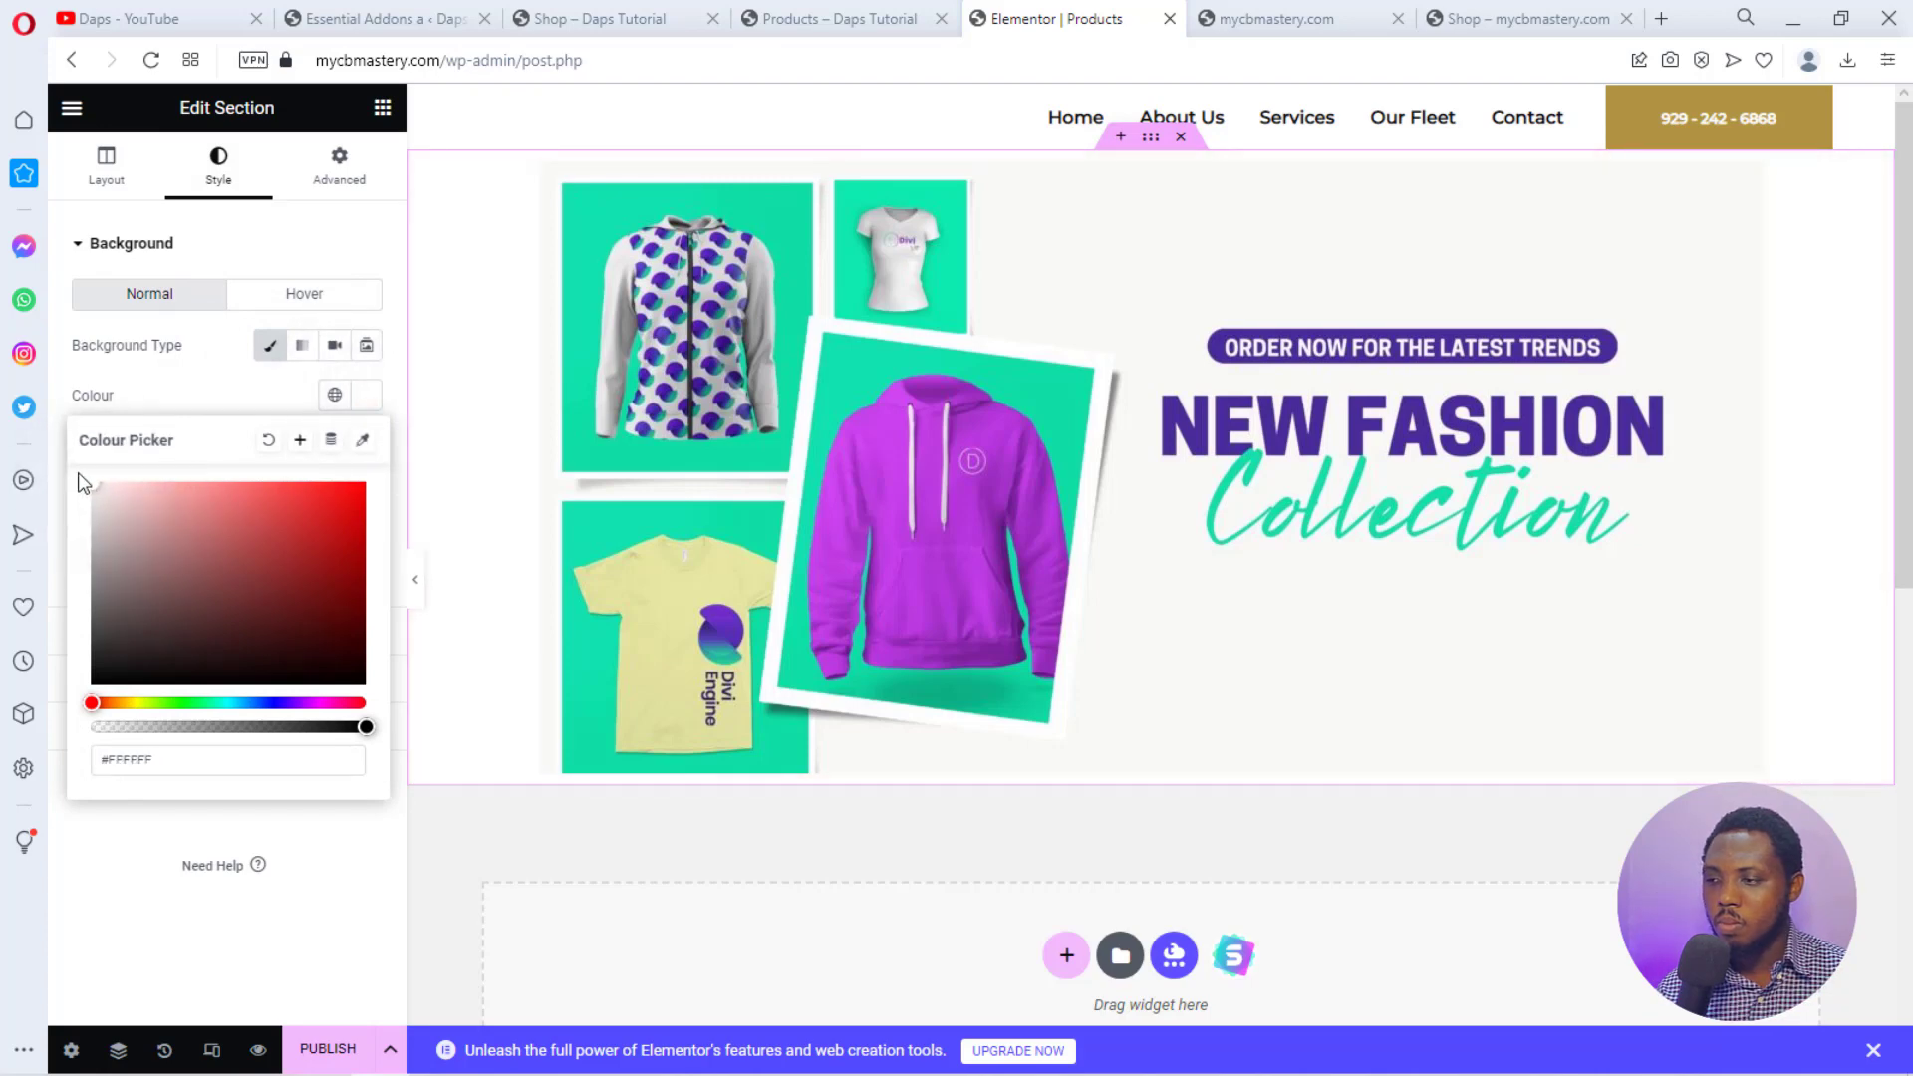
pyautogui.click(501, 577)
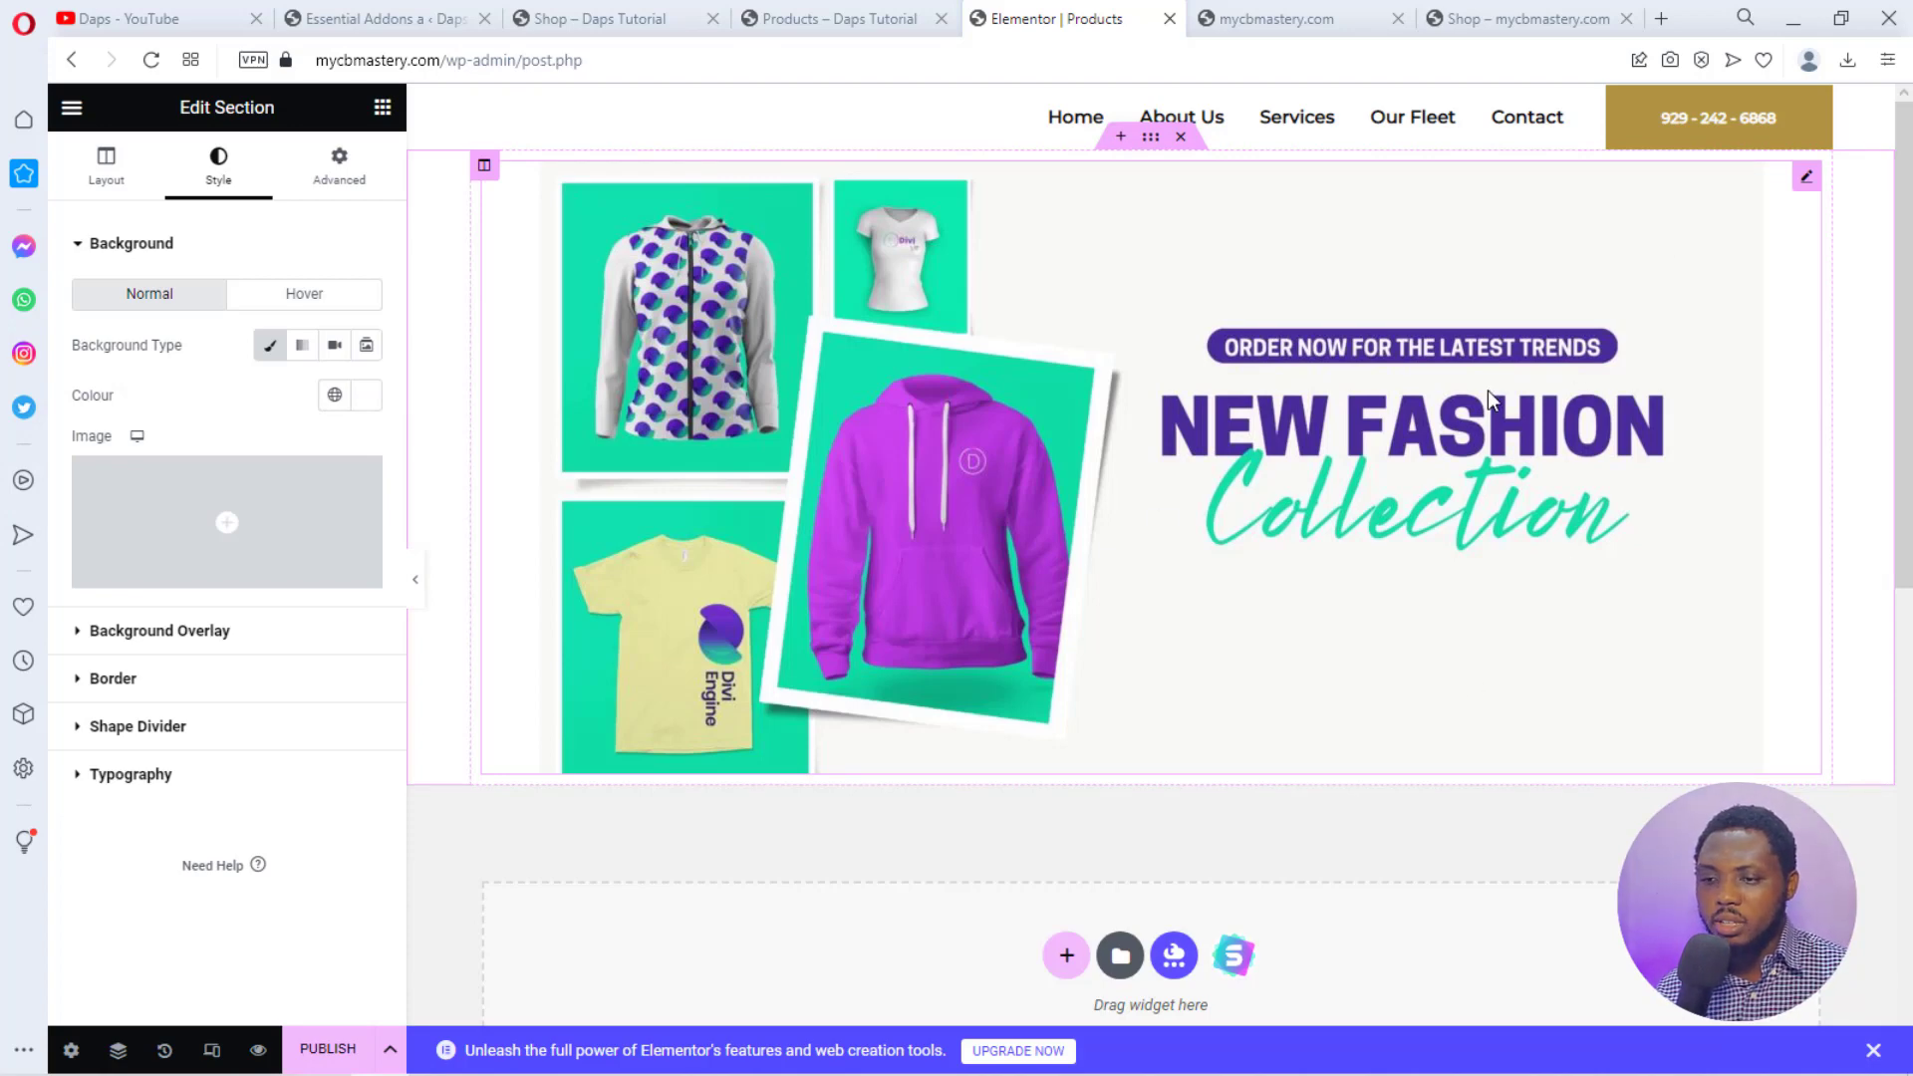
# Examine the Elementor widget categories, including WooCommerce and Essential Addons, and search the widgets for "woo".
pyautogui.click(383, 110)
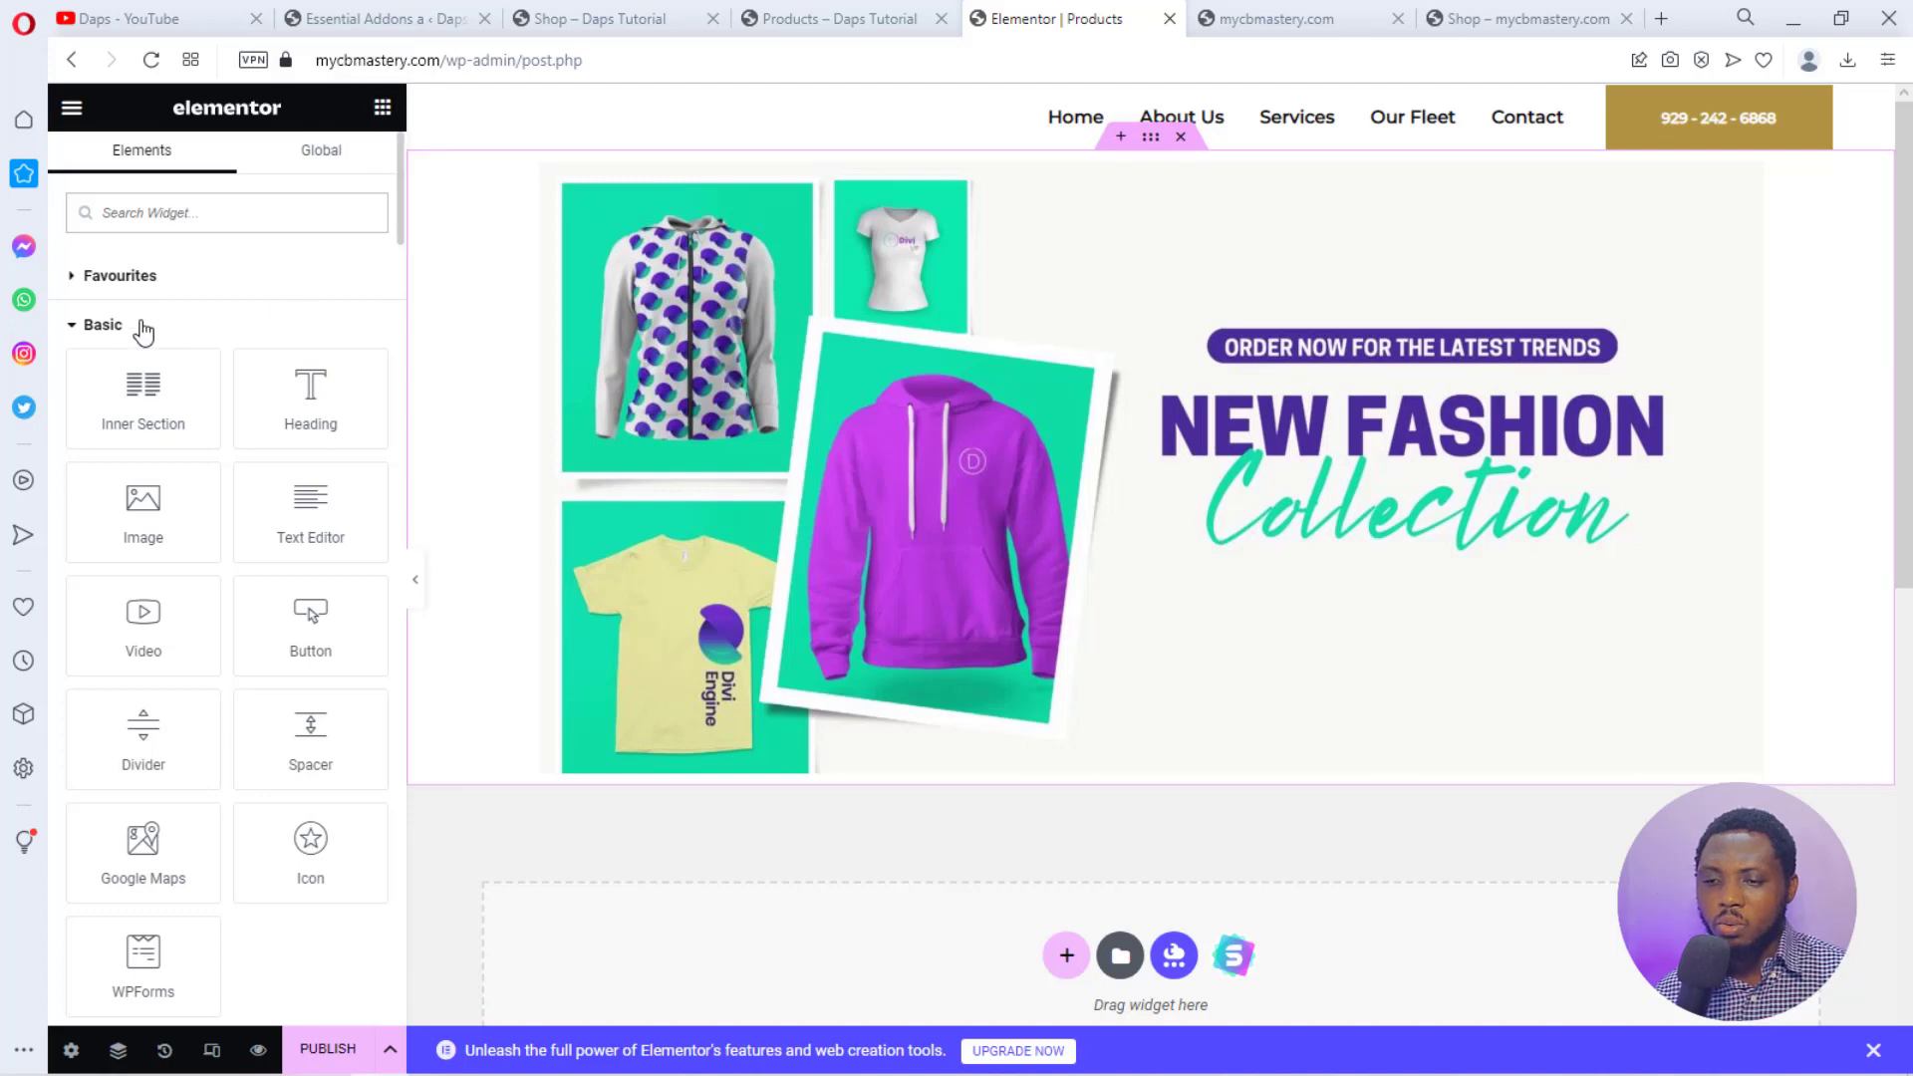
pyautogui.click(80, 326)
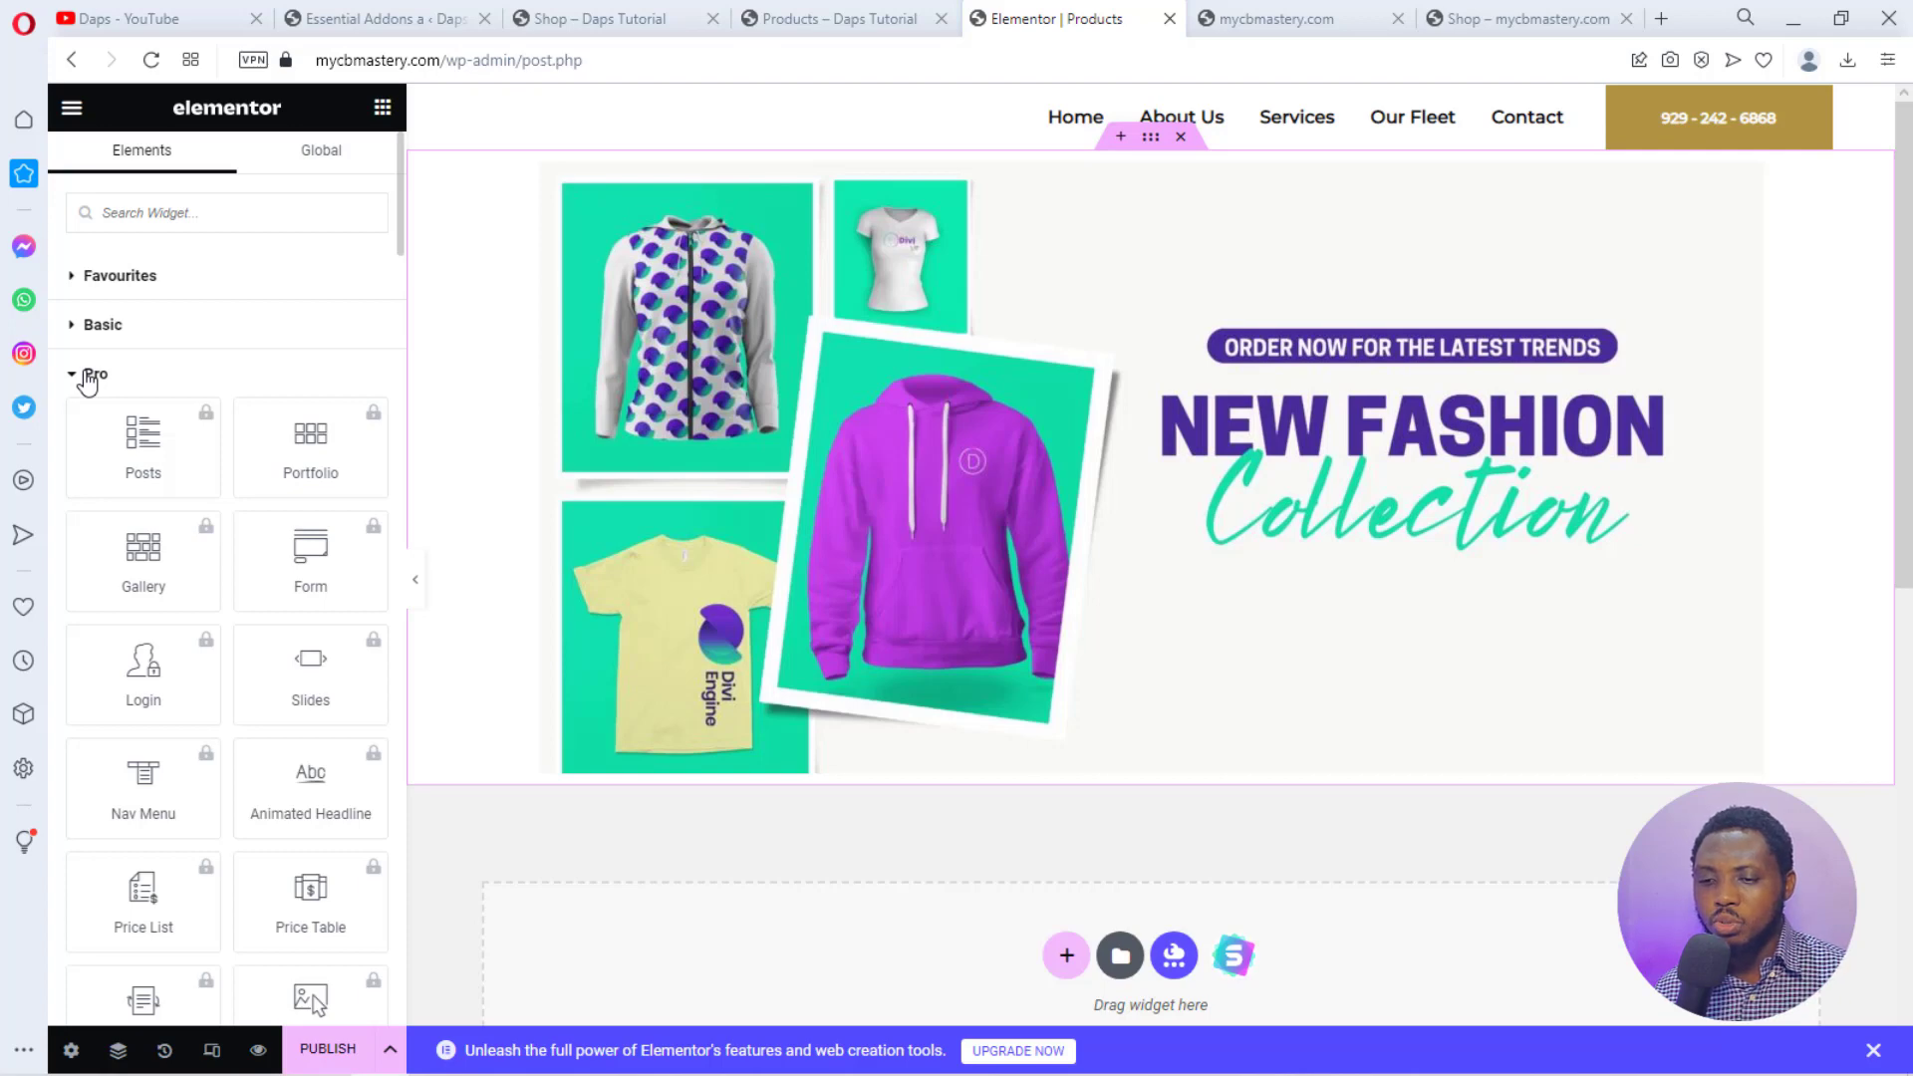
pyautogui.click(88, 376)
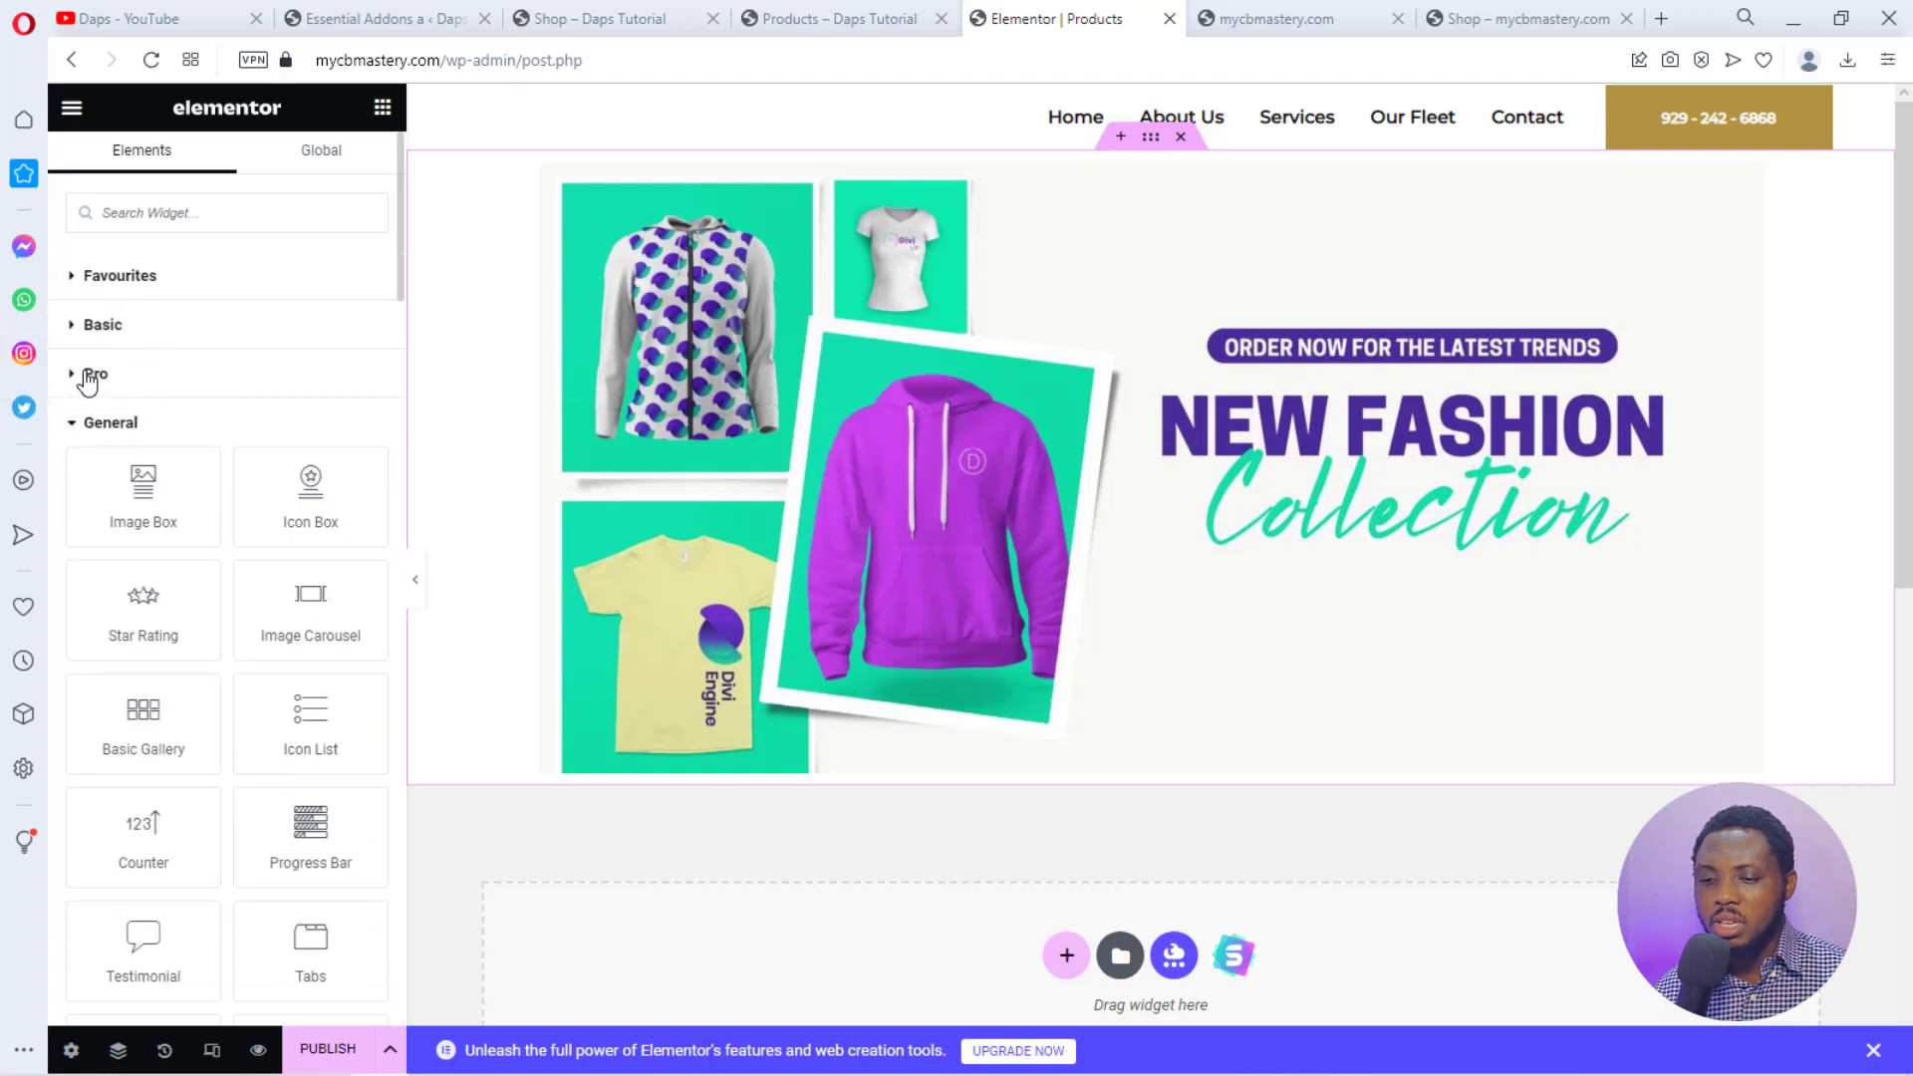
pyautogui.click(95, 426)
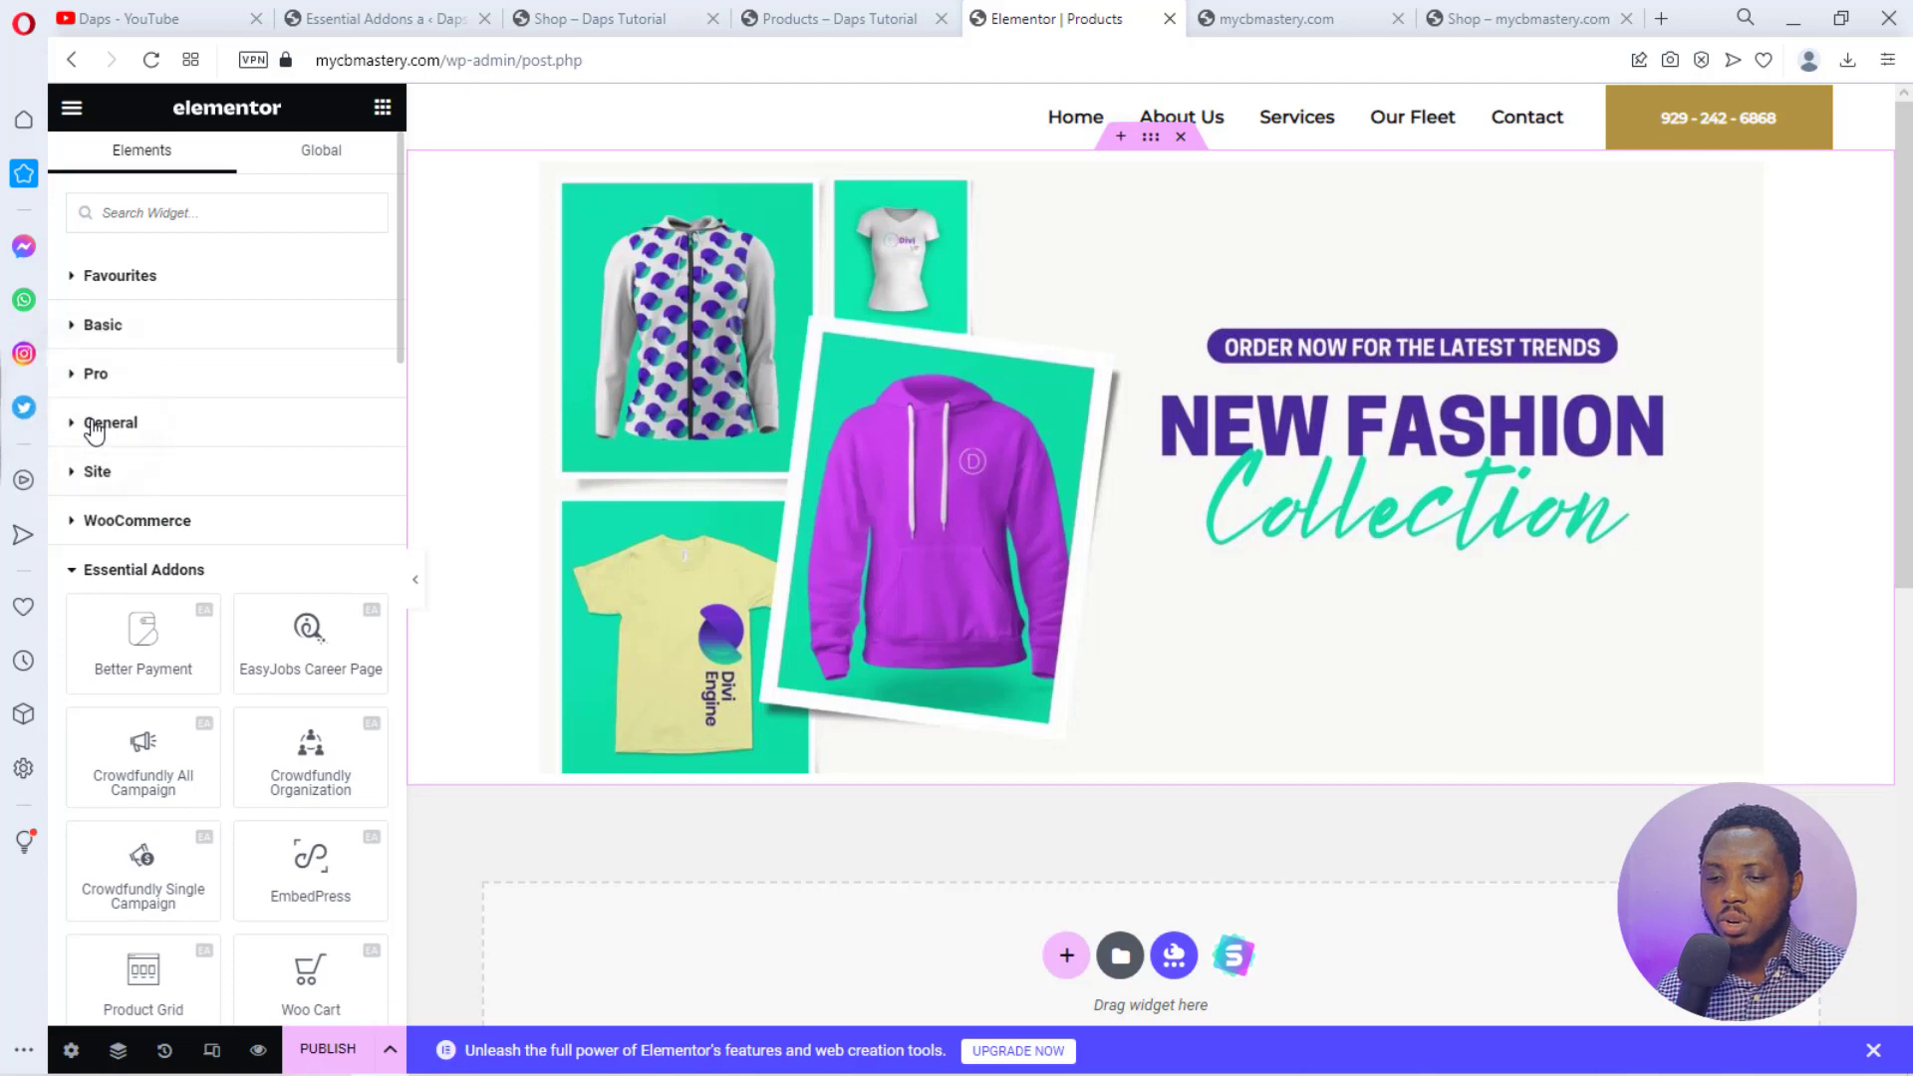
pyautogui.scroll(-3, 117, 470)
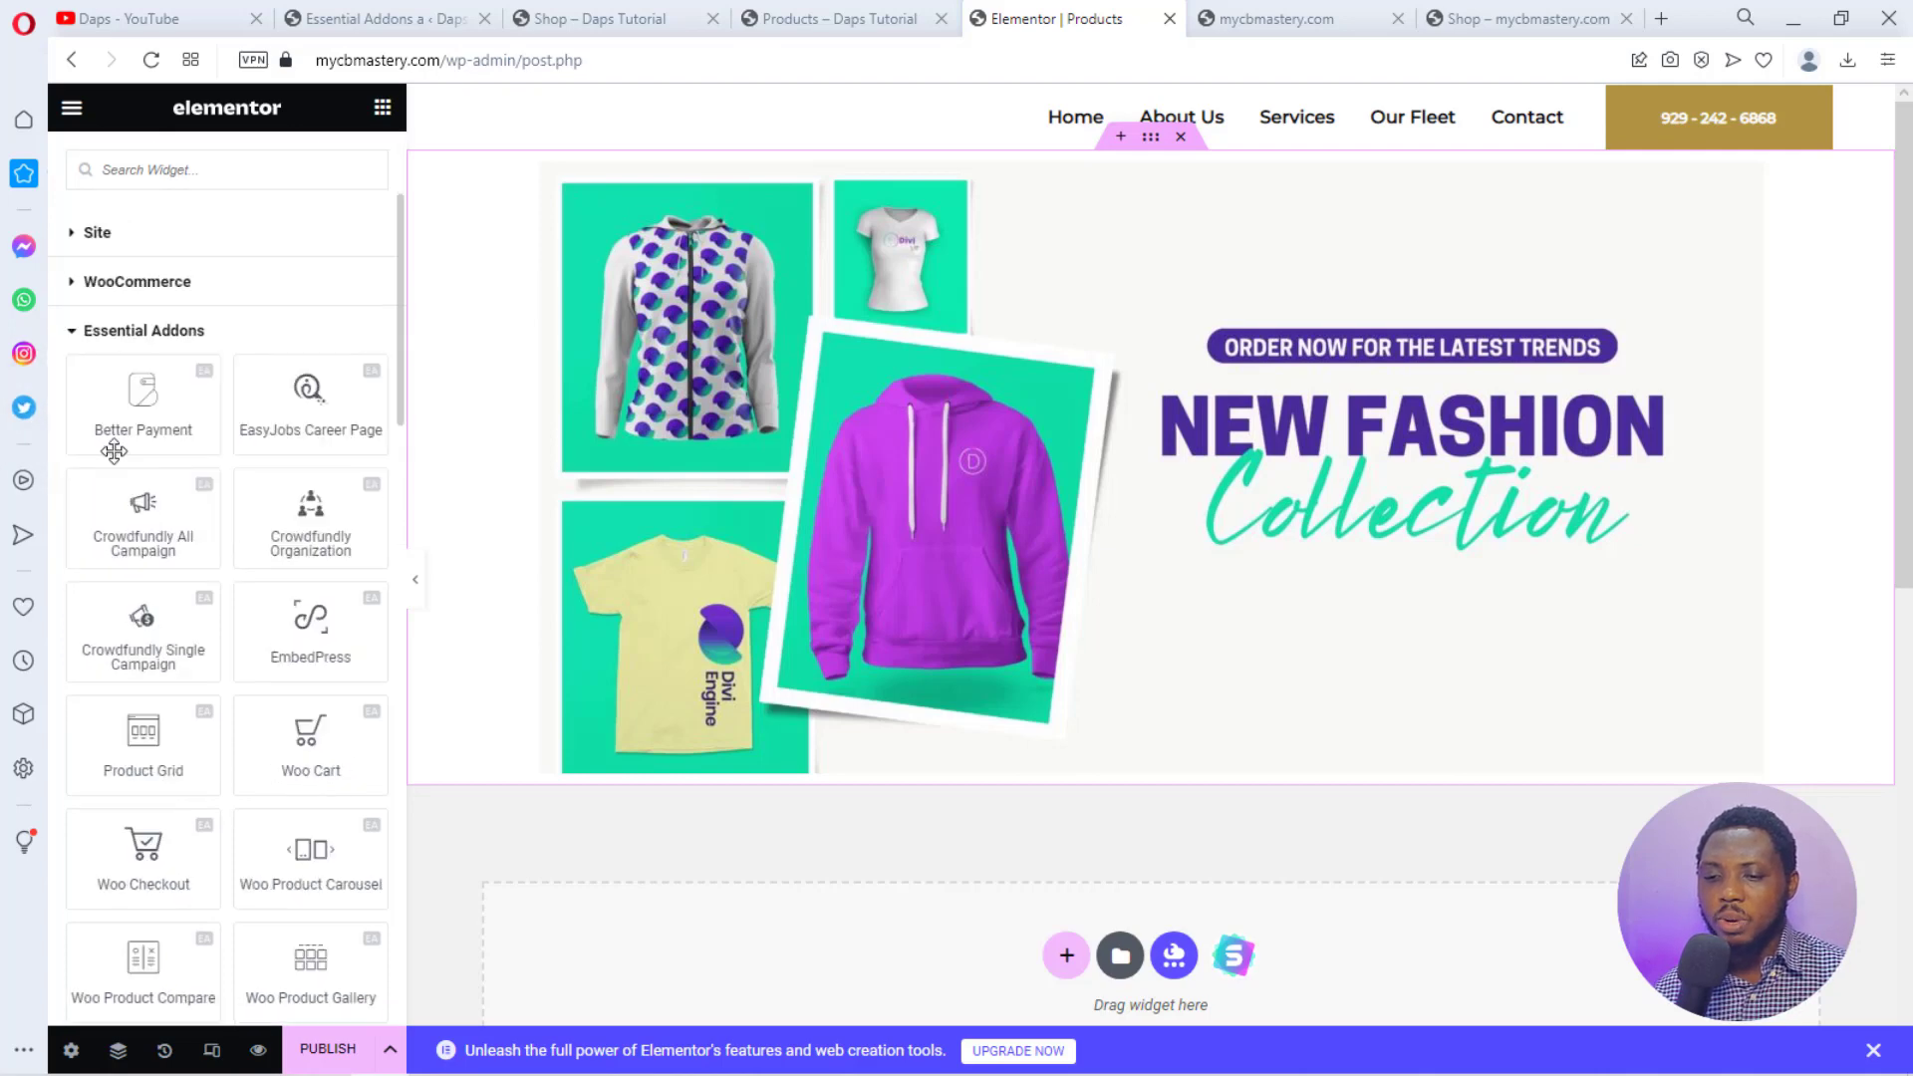
pyautogui.click(86, 295)
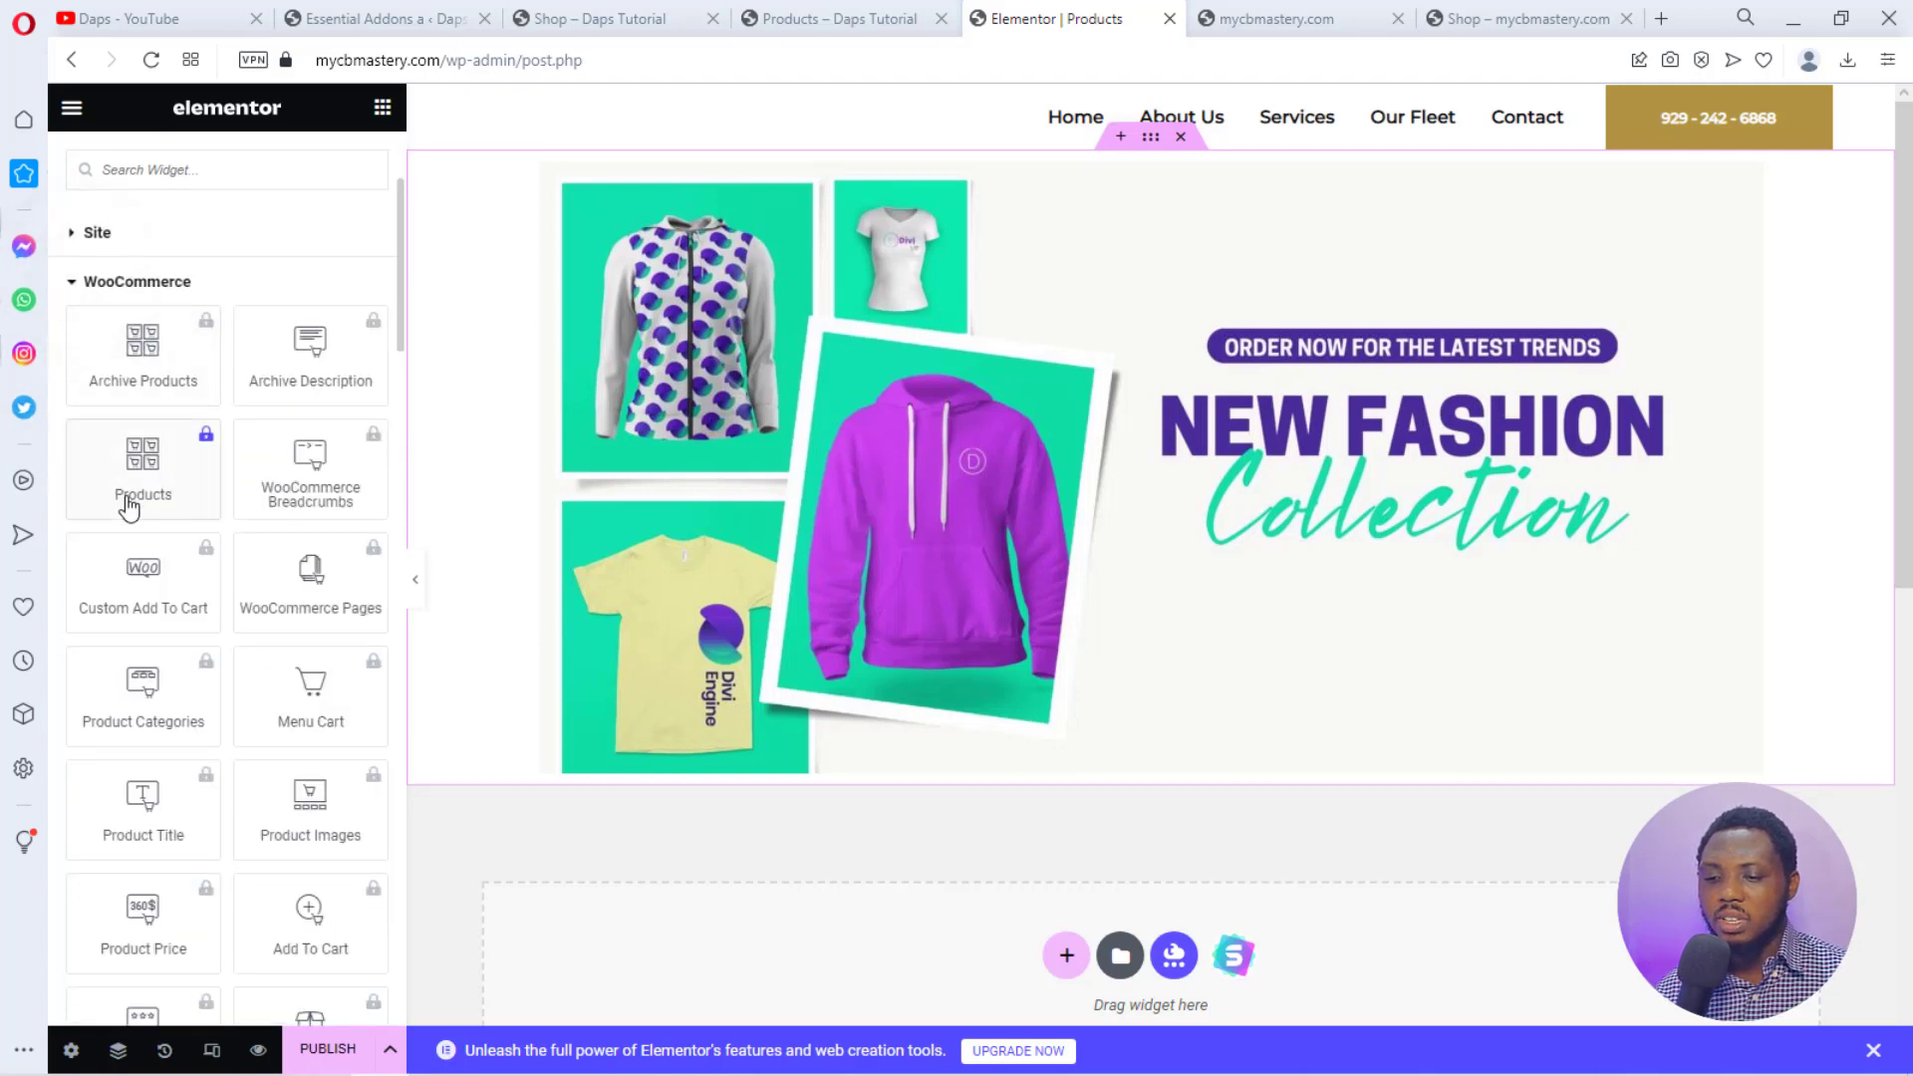
pyautogui.click(82, 288)
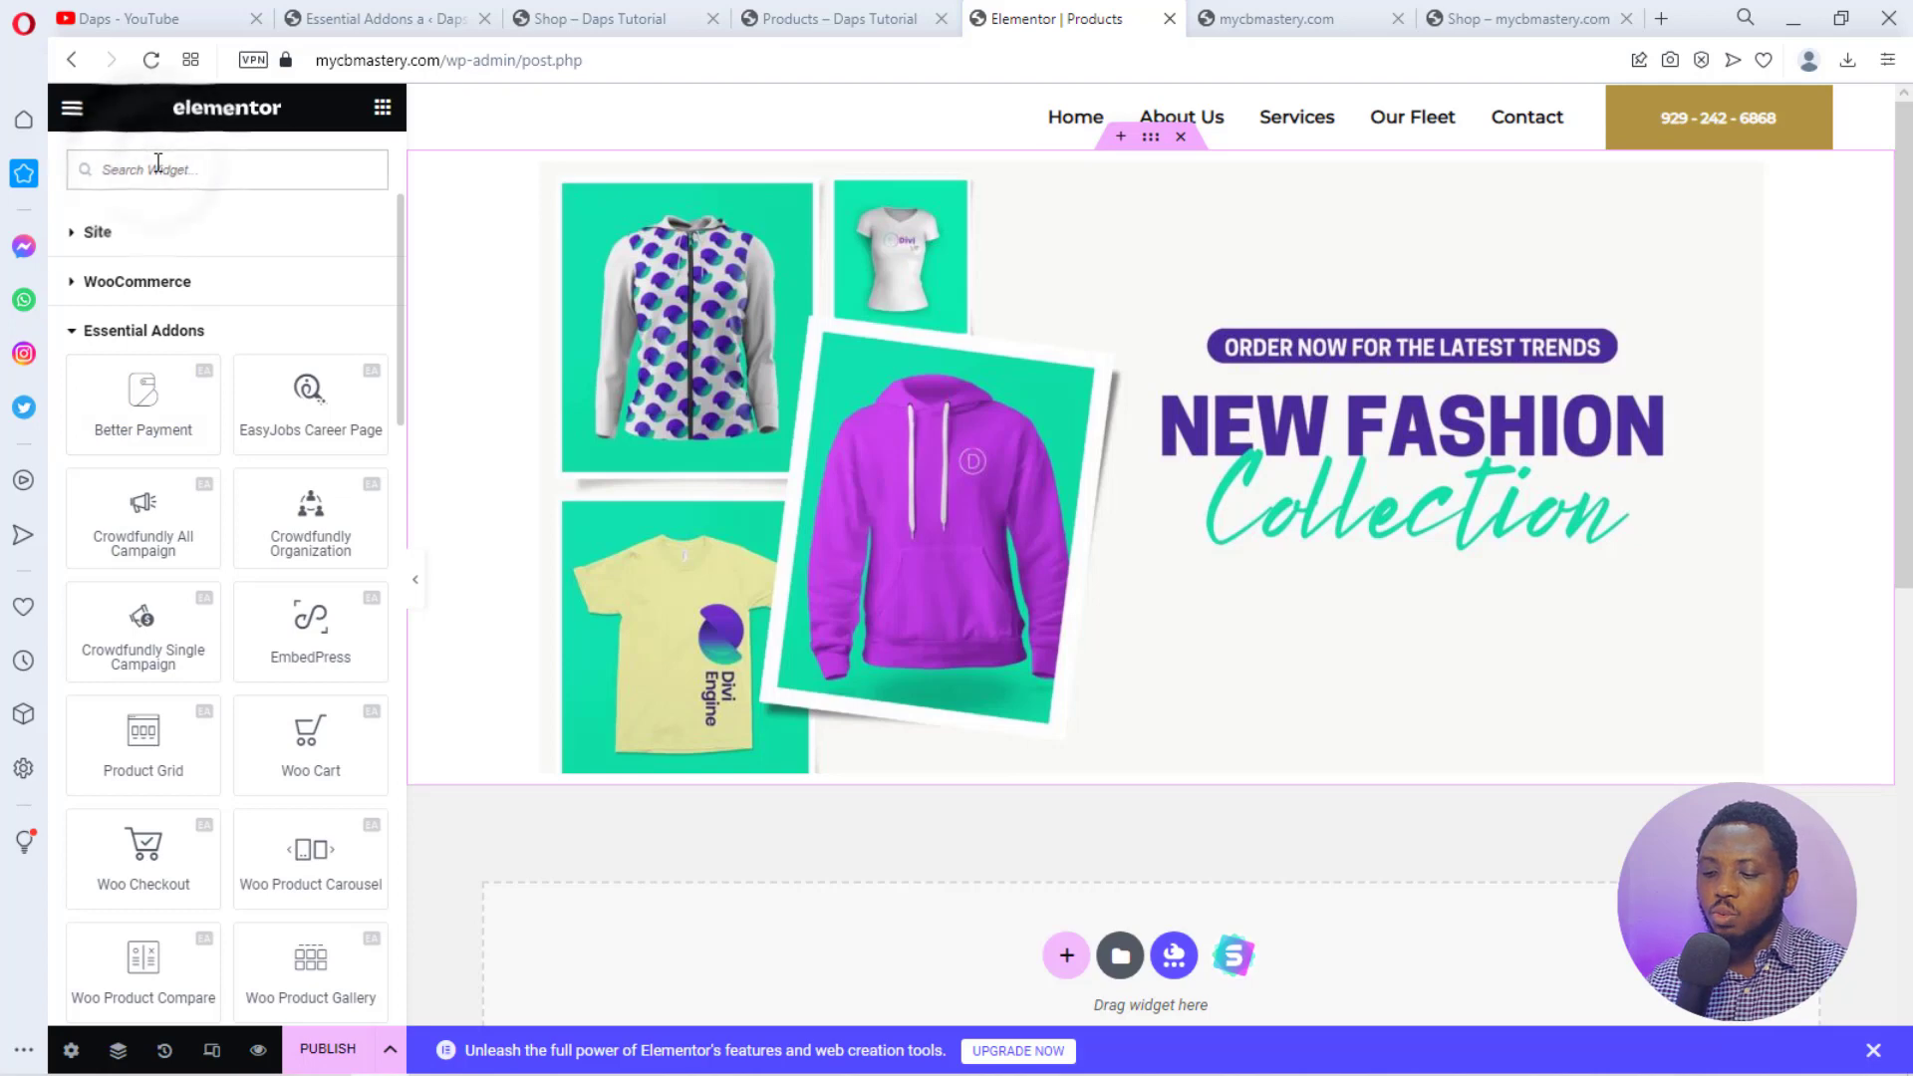
pyautogui.write('woo')
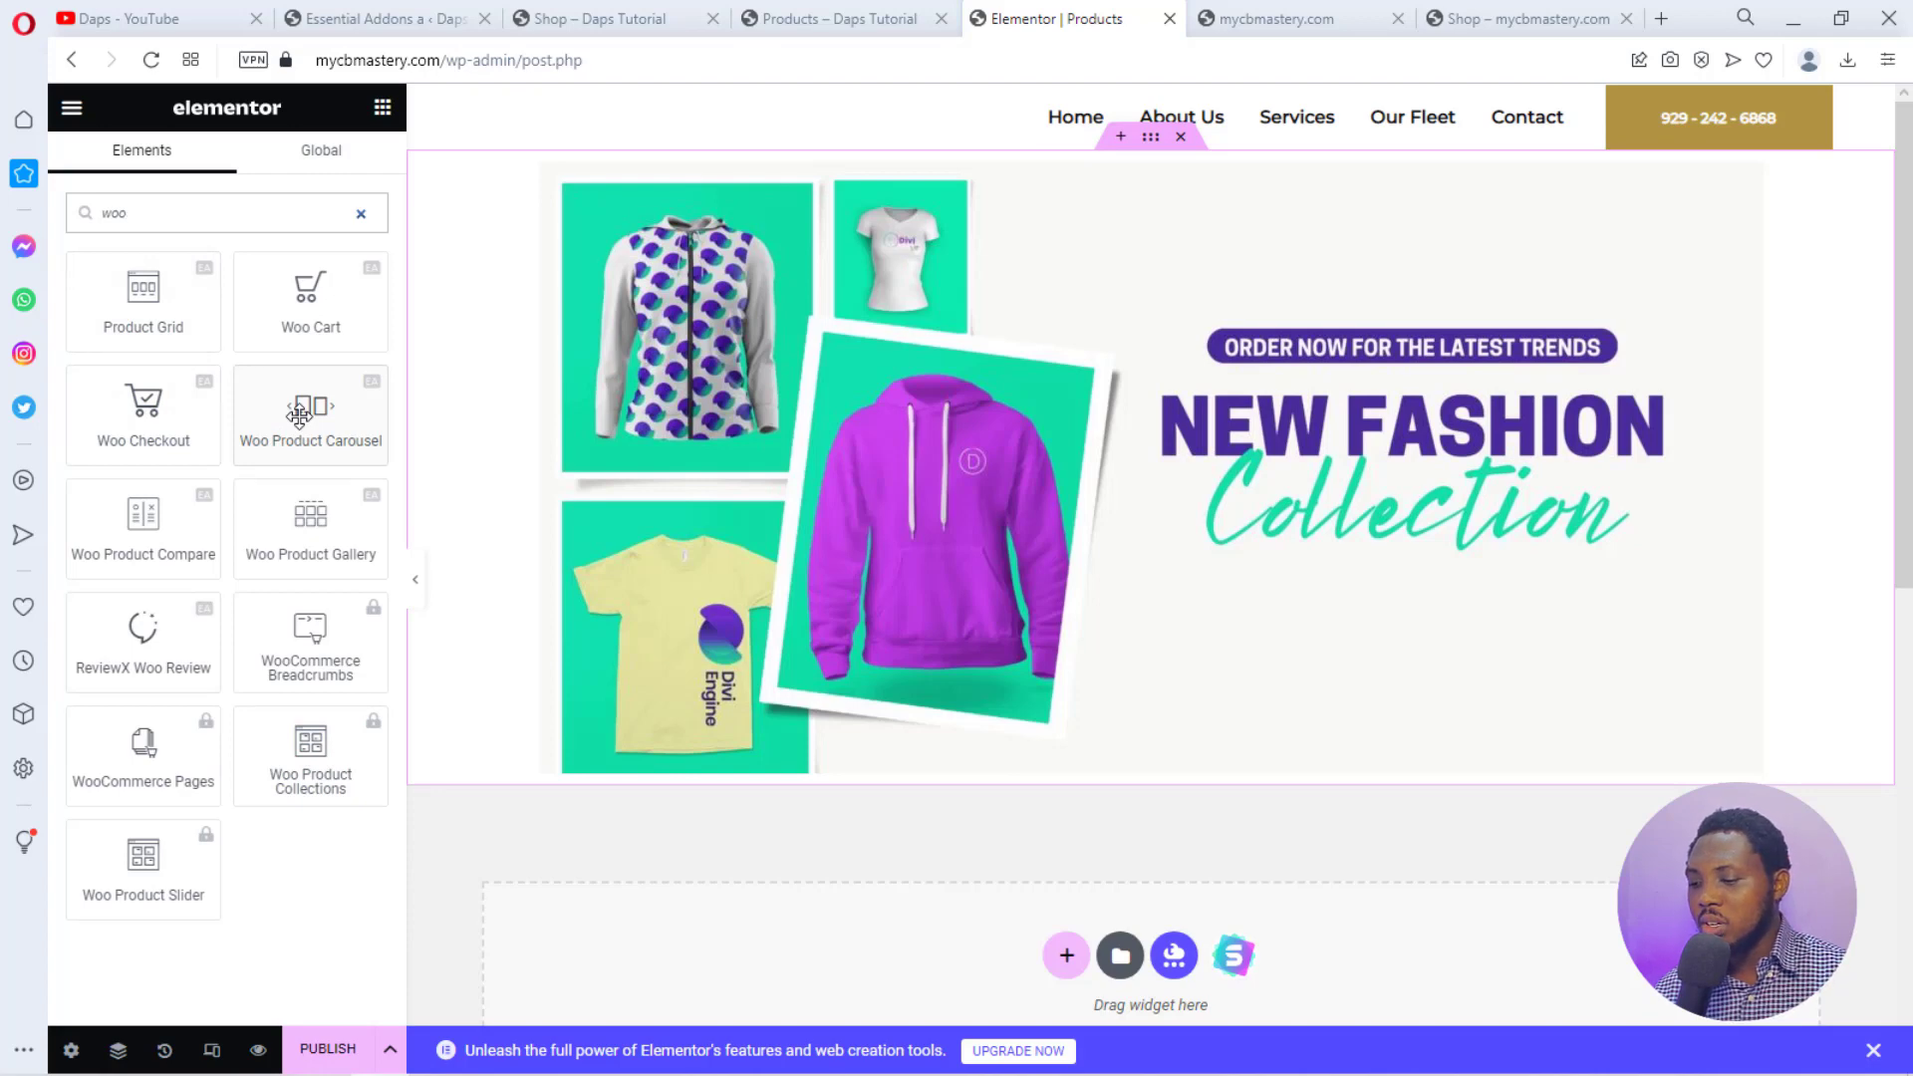
# Add a single-column section below the banner and place the Woo Product Carousel widget in it.
pyautogui.click(1065, 954)
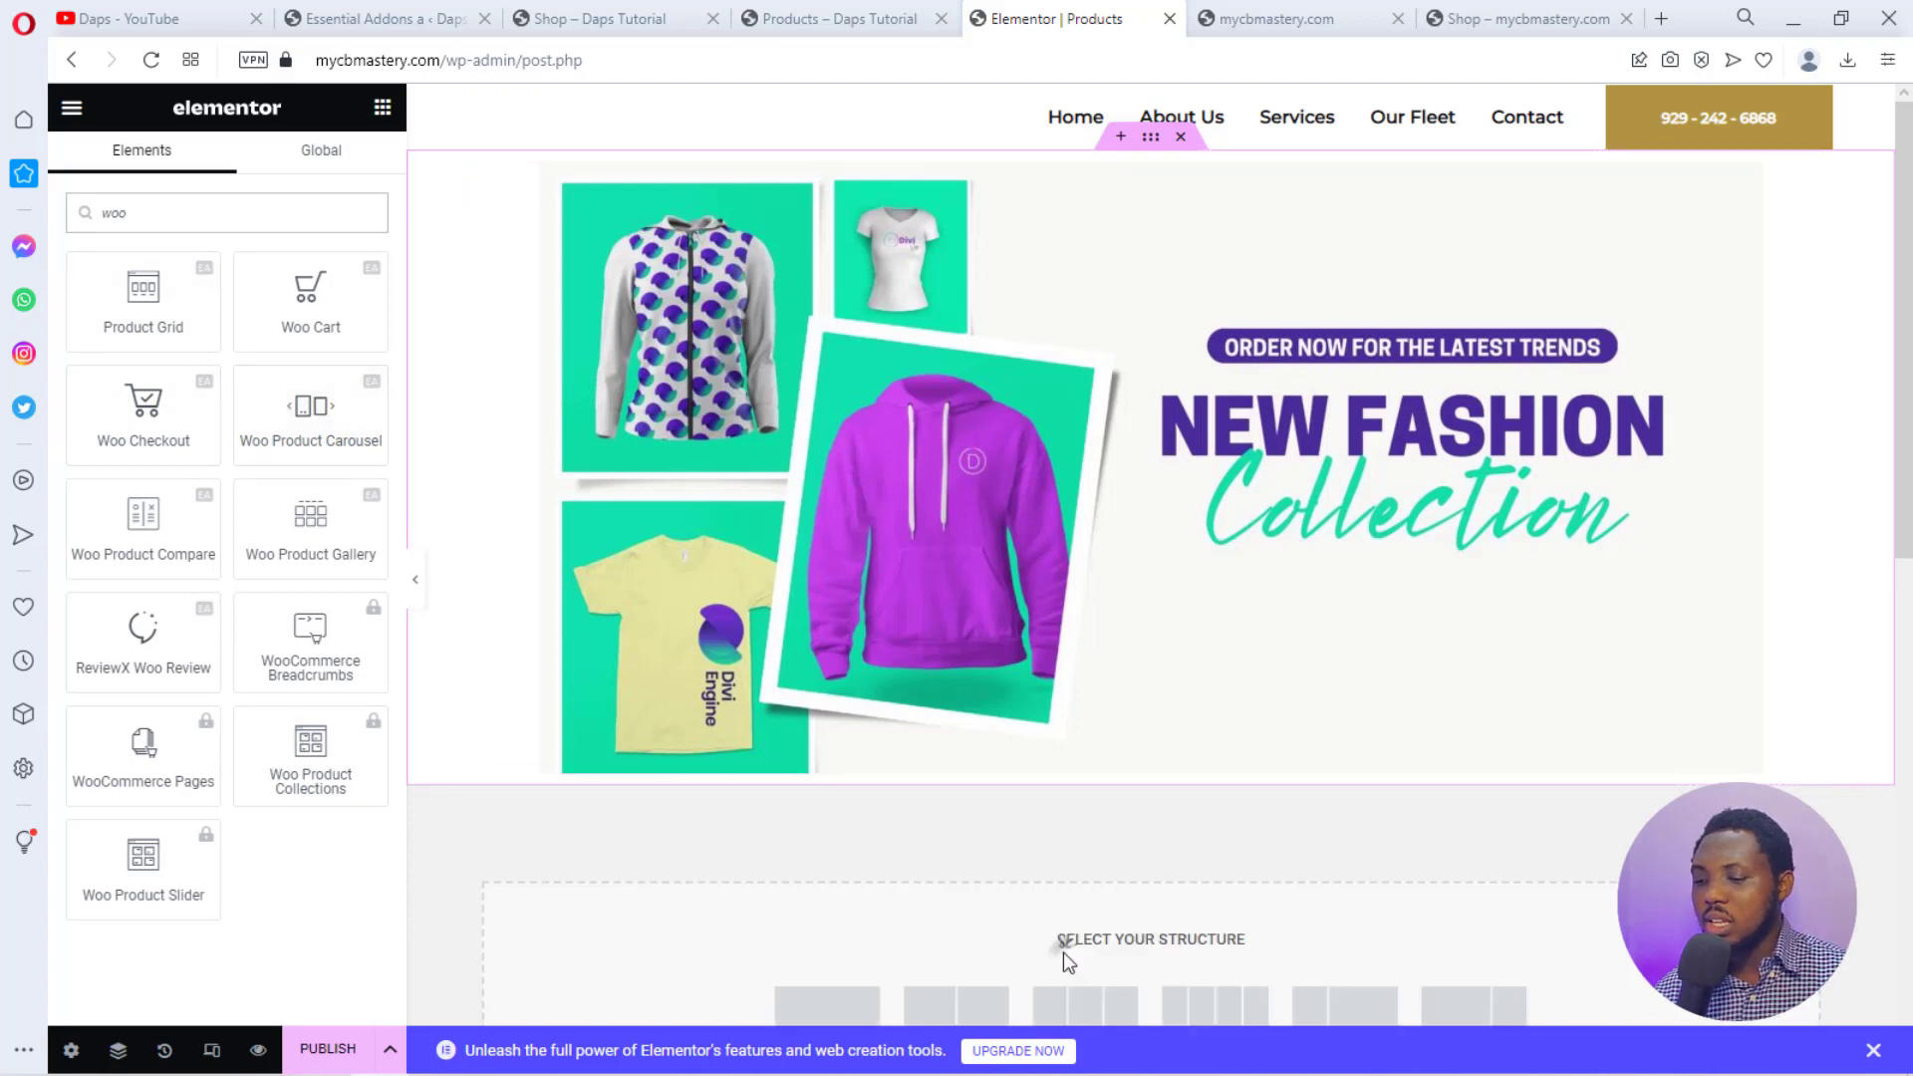
pyautogui.click(839, 1008)
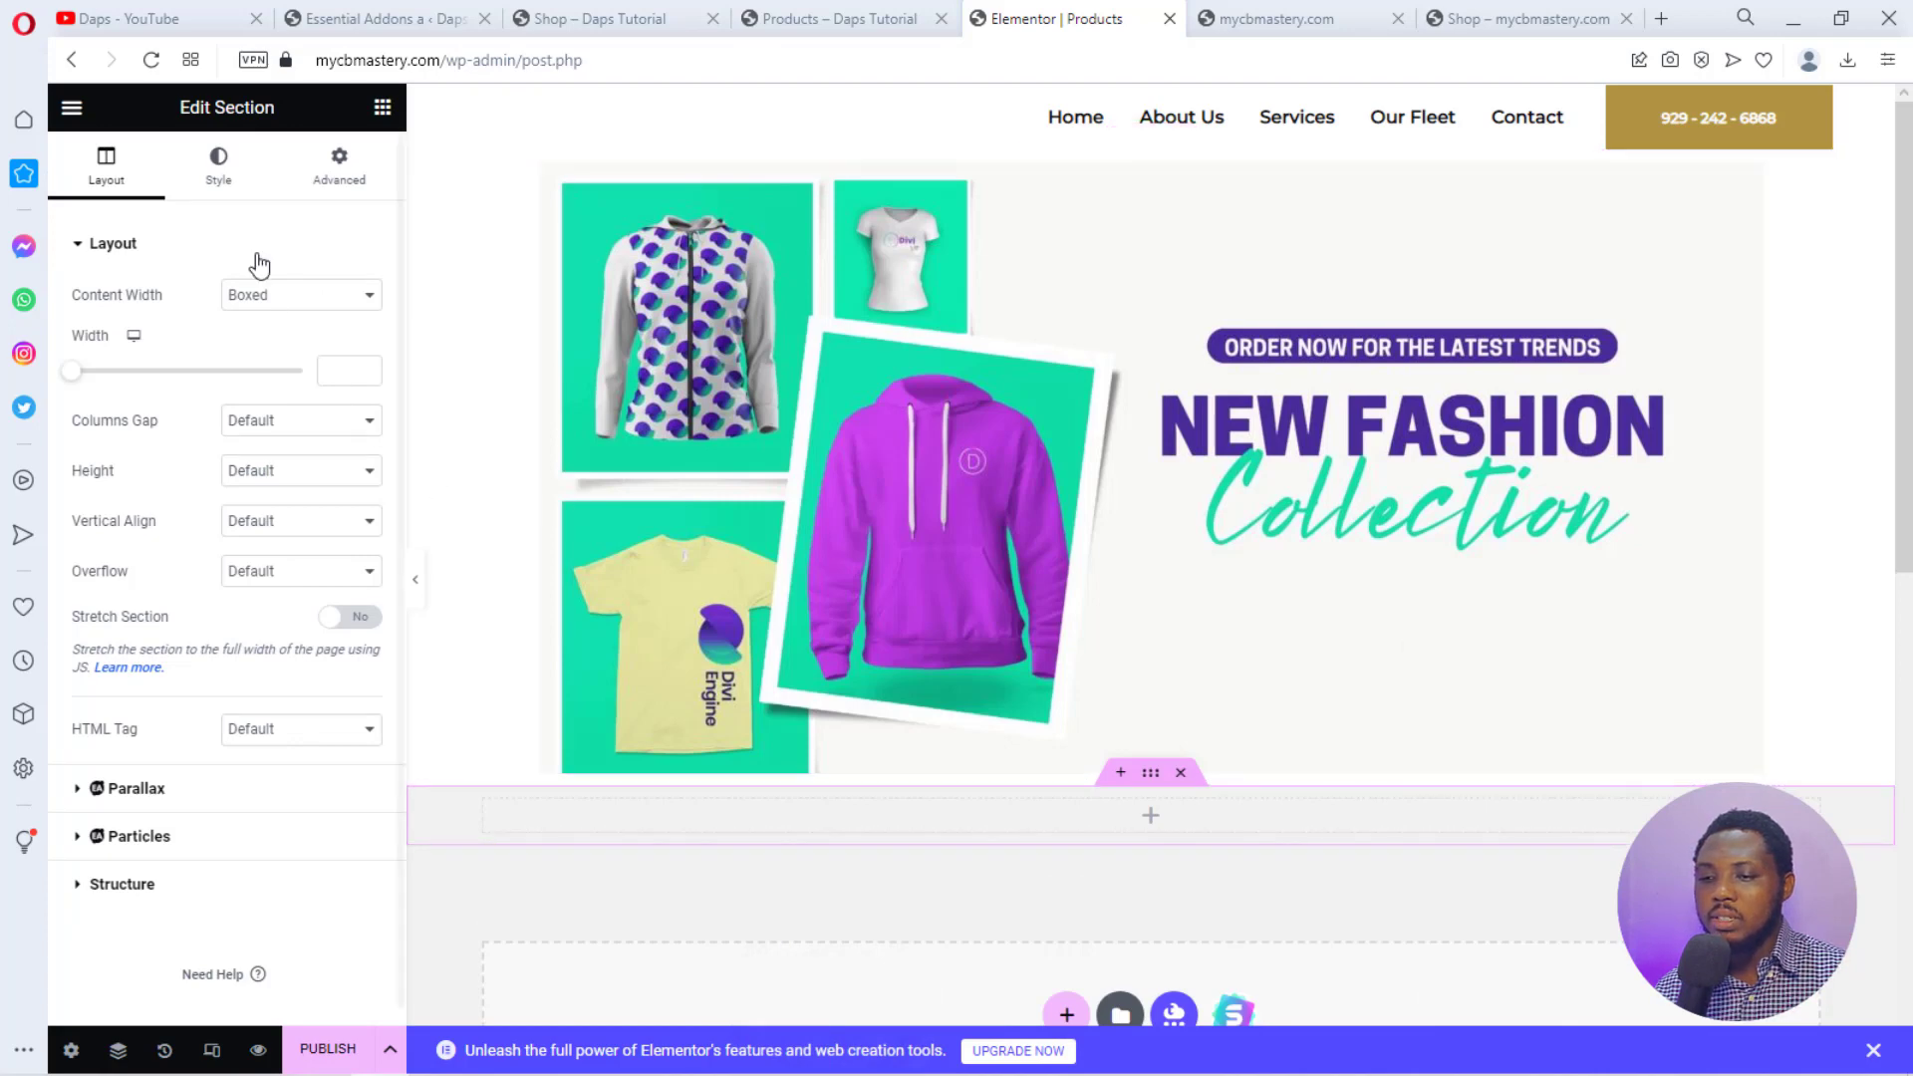
pyautogui.click(383, 106)
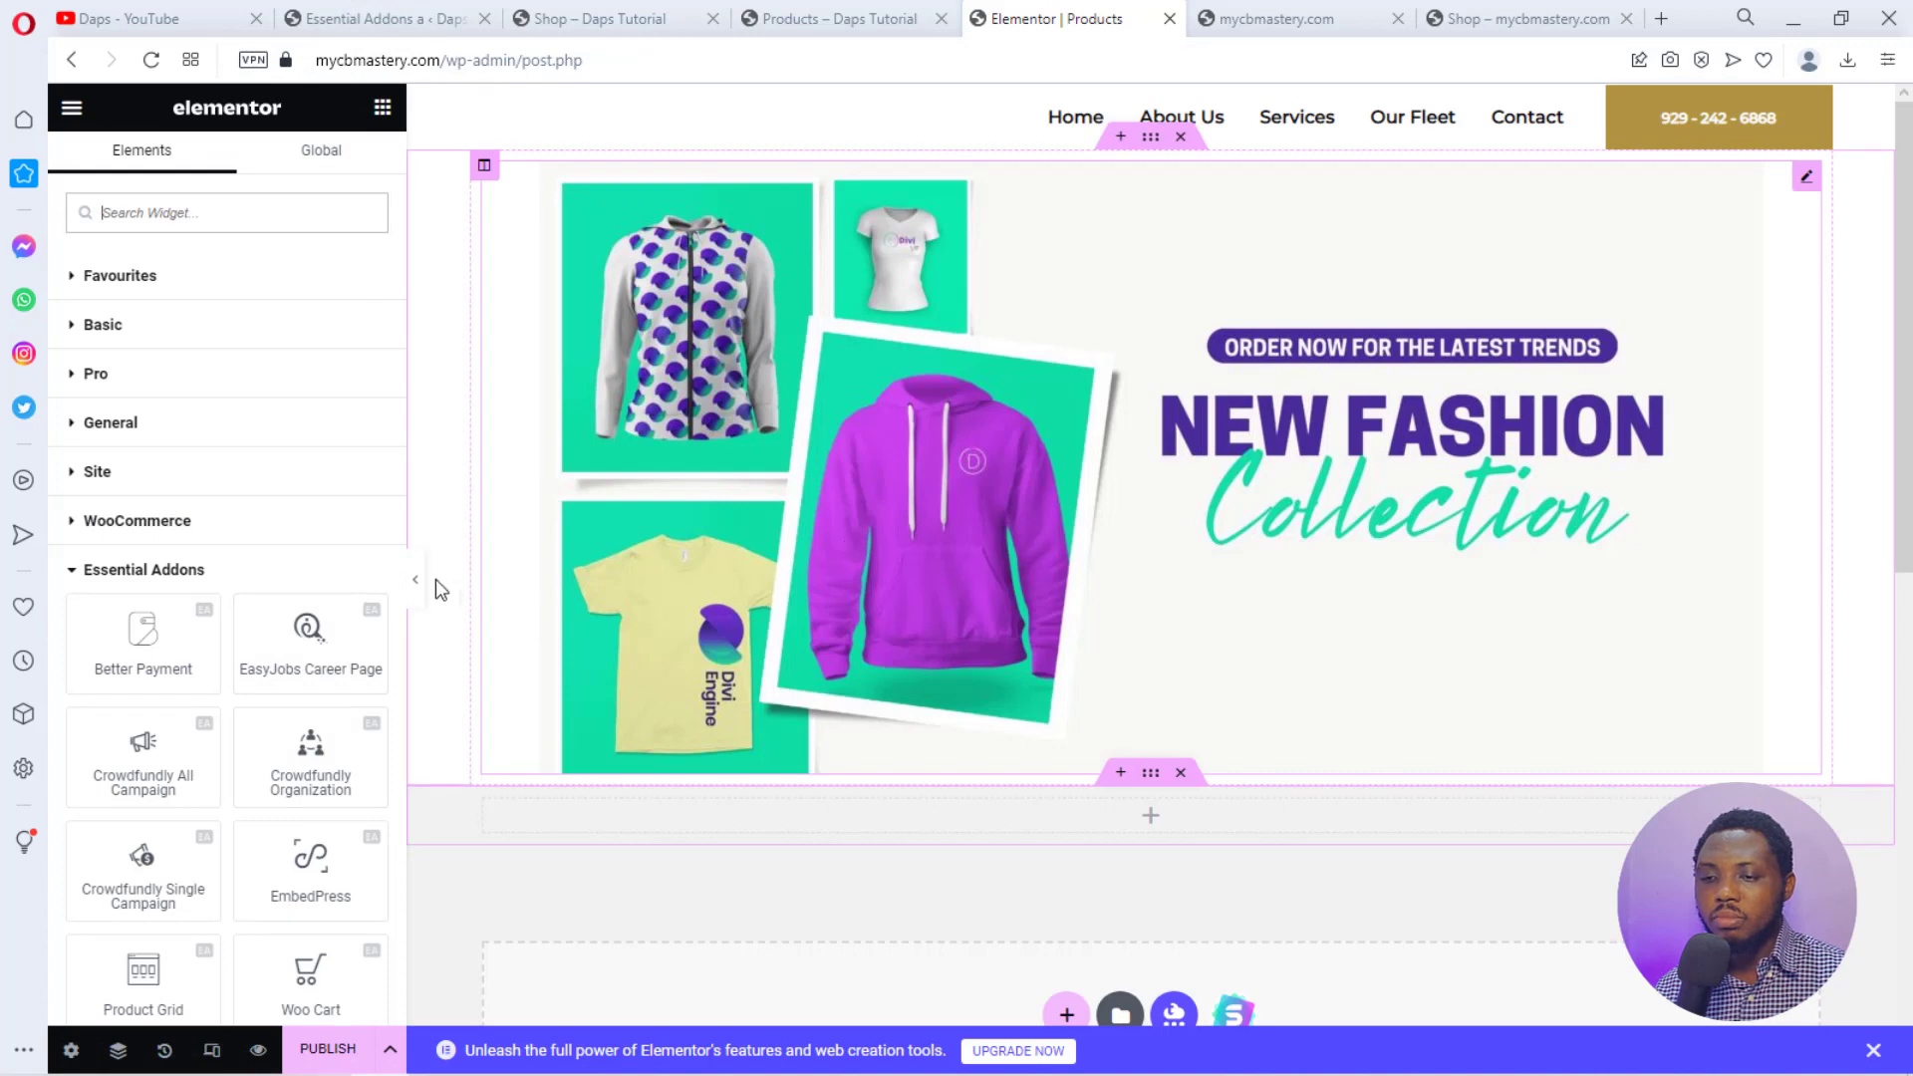
pyautogui.click(116, 211)
pyautogui.write('woo')
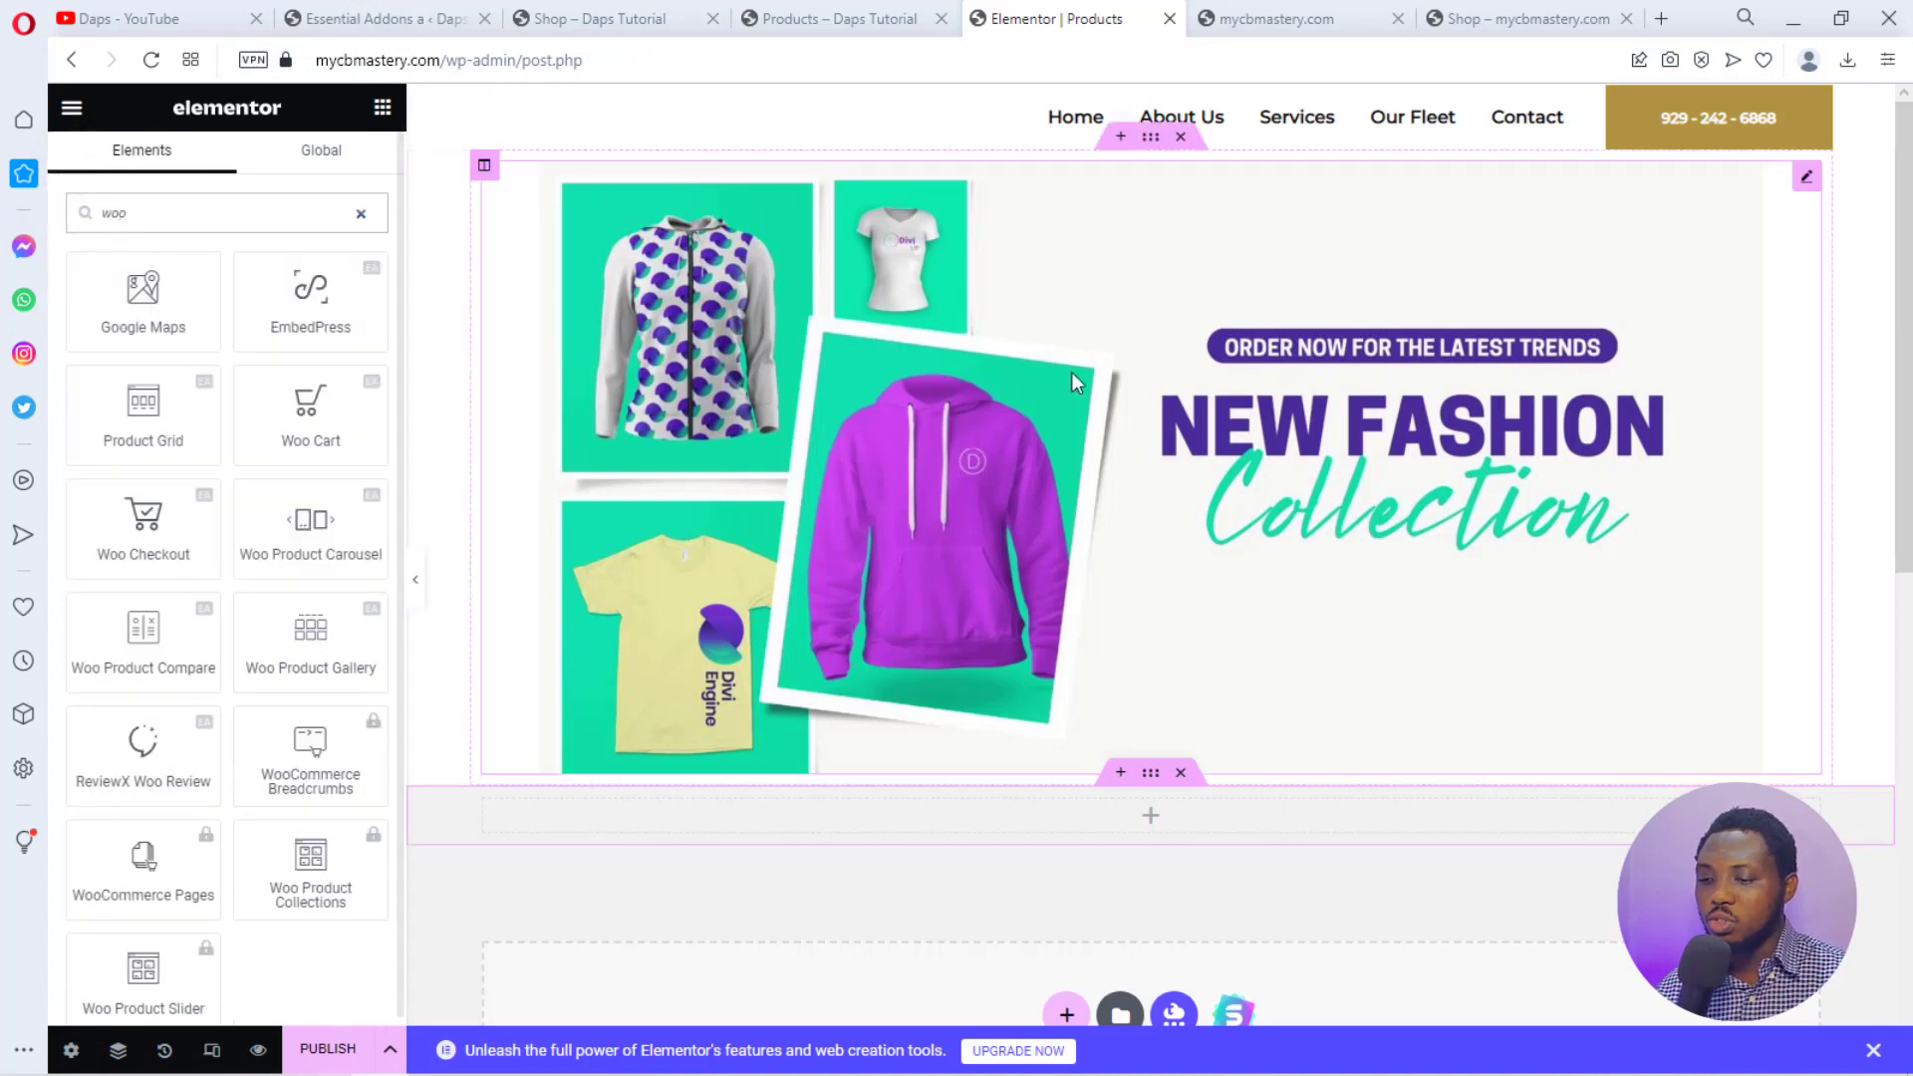
pyautogui.scroll(-2, 1095, 369)
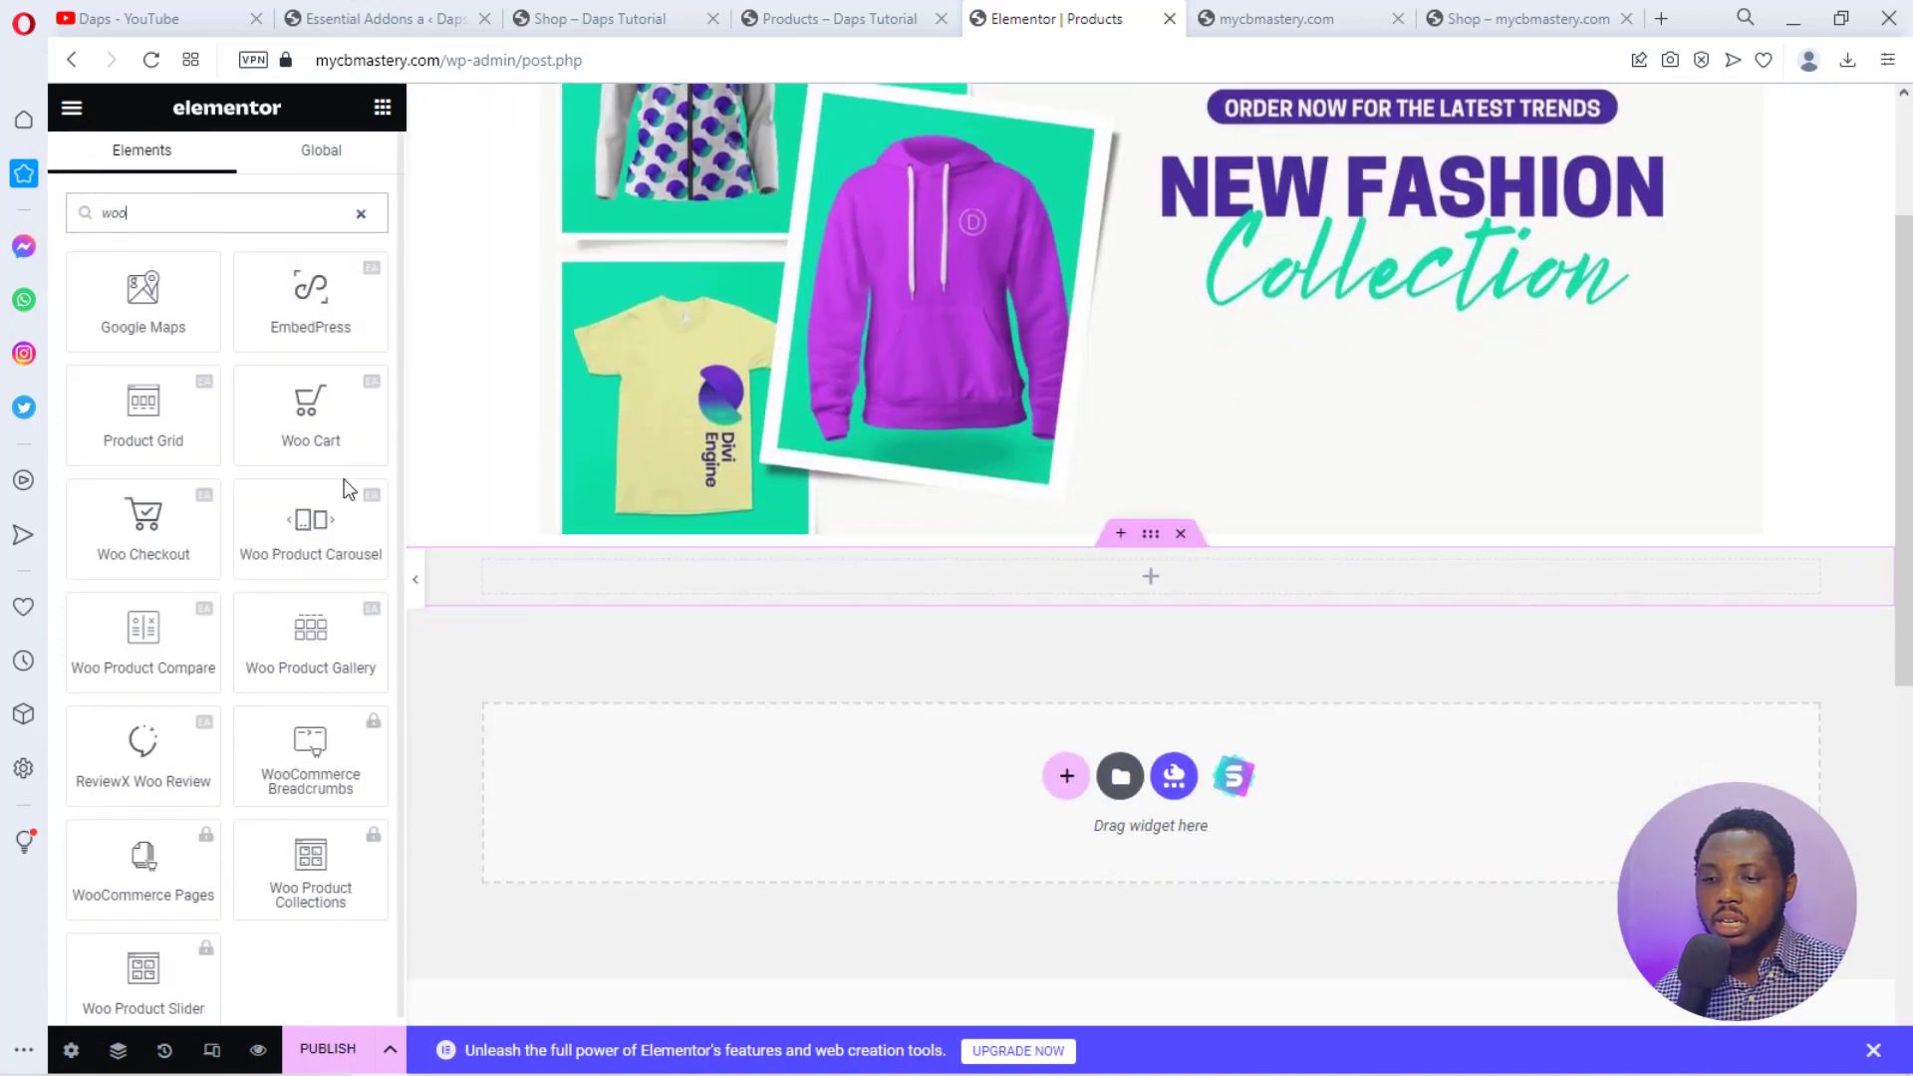
pyautogui.moveTo(317, 528); pyautogui.dragTo(1169, 584)
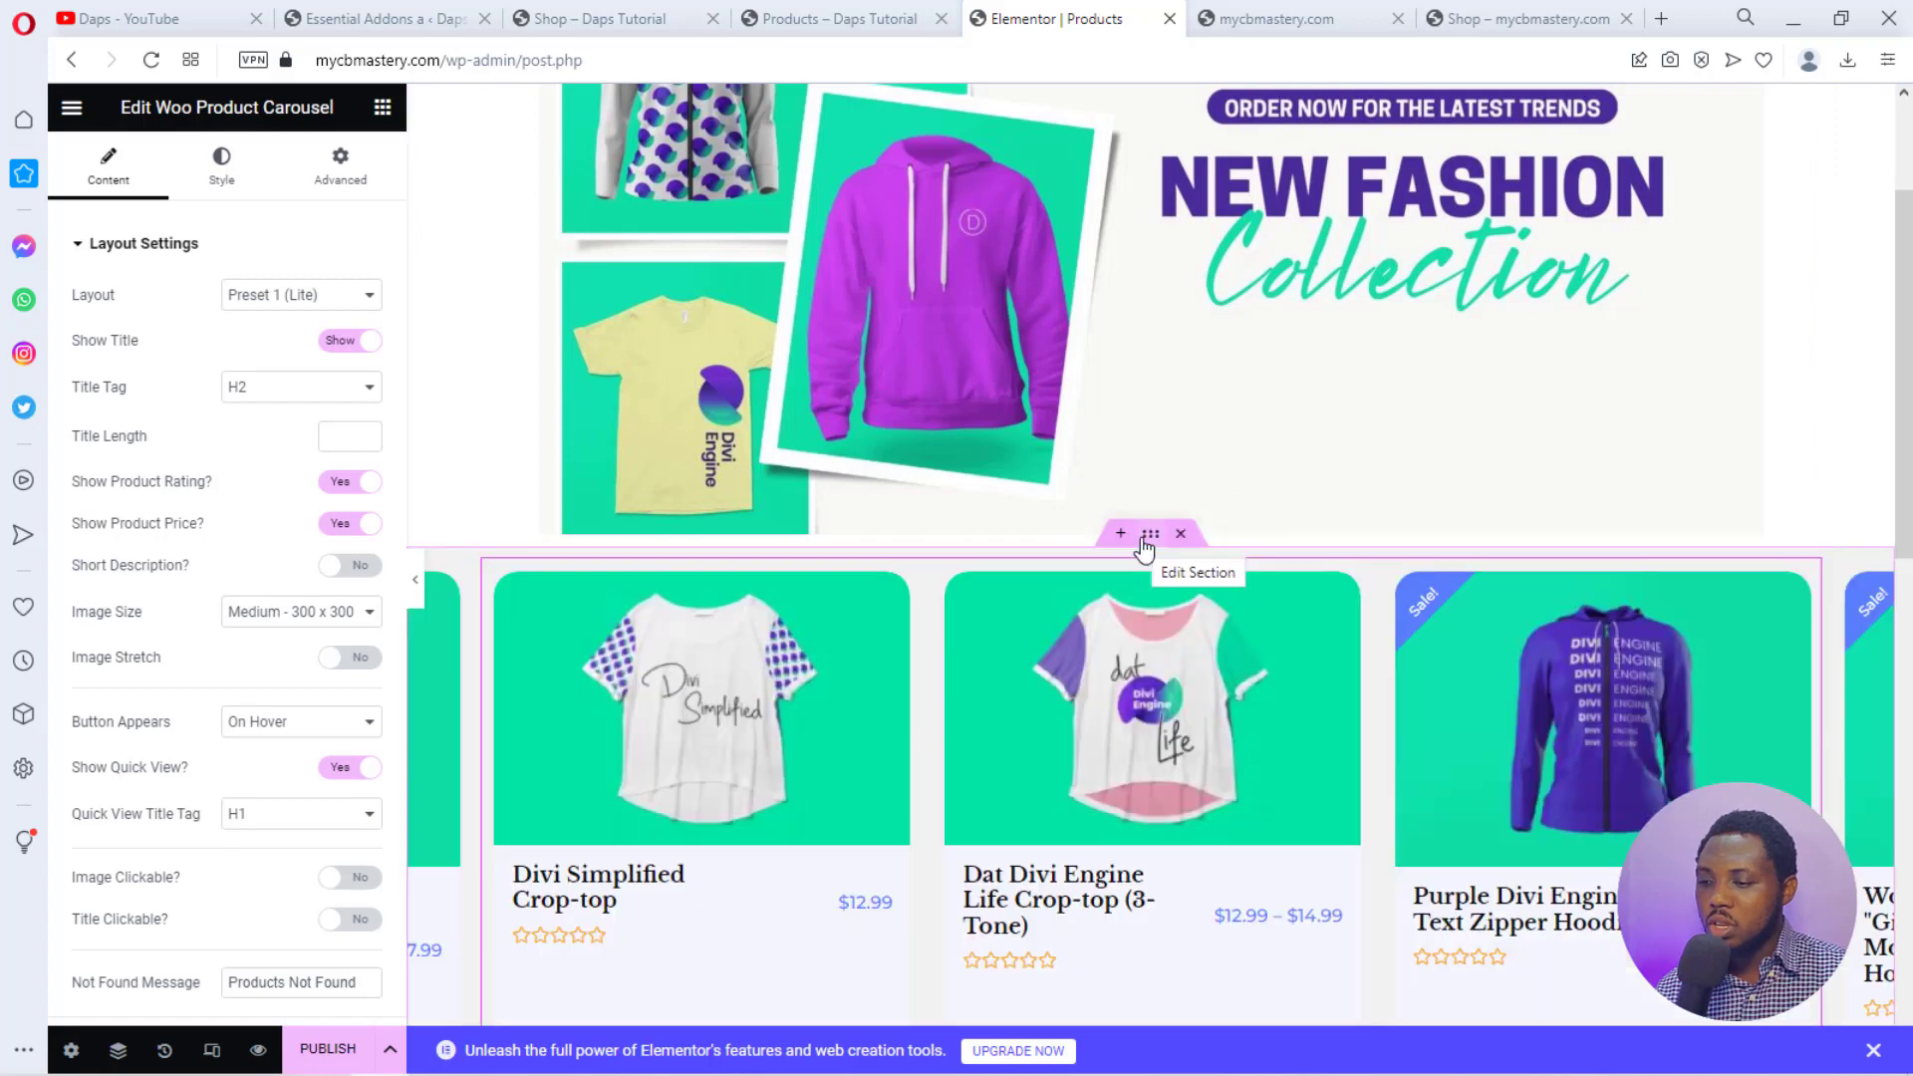
# Unlink the carousel section's padding values and set the top and bottom padding to 60 px.
pyautogui.click(1149, 535)
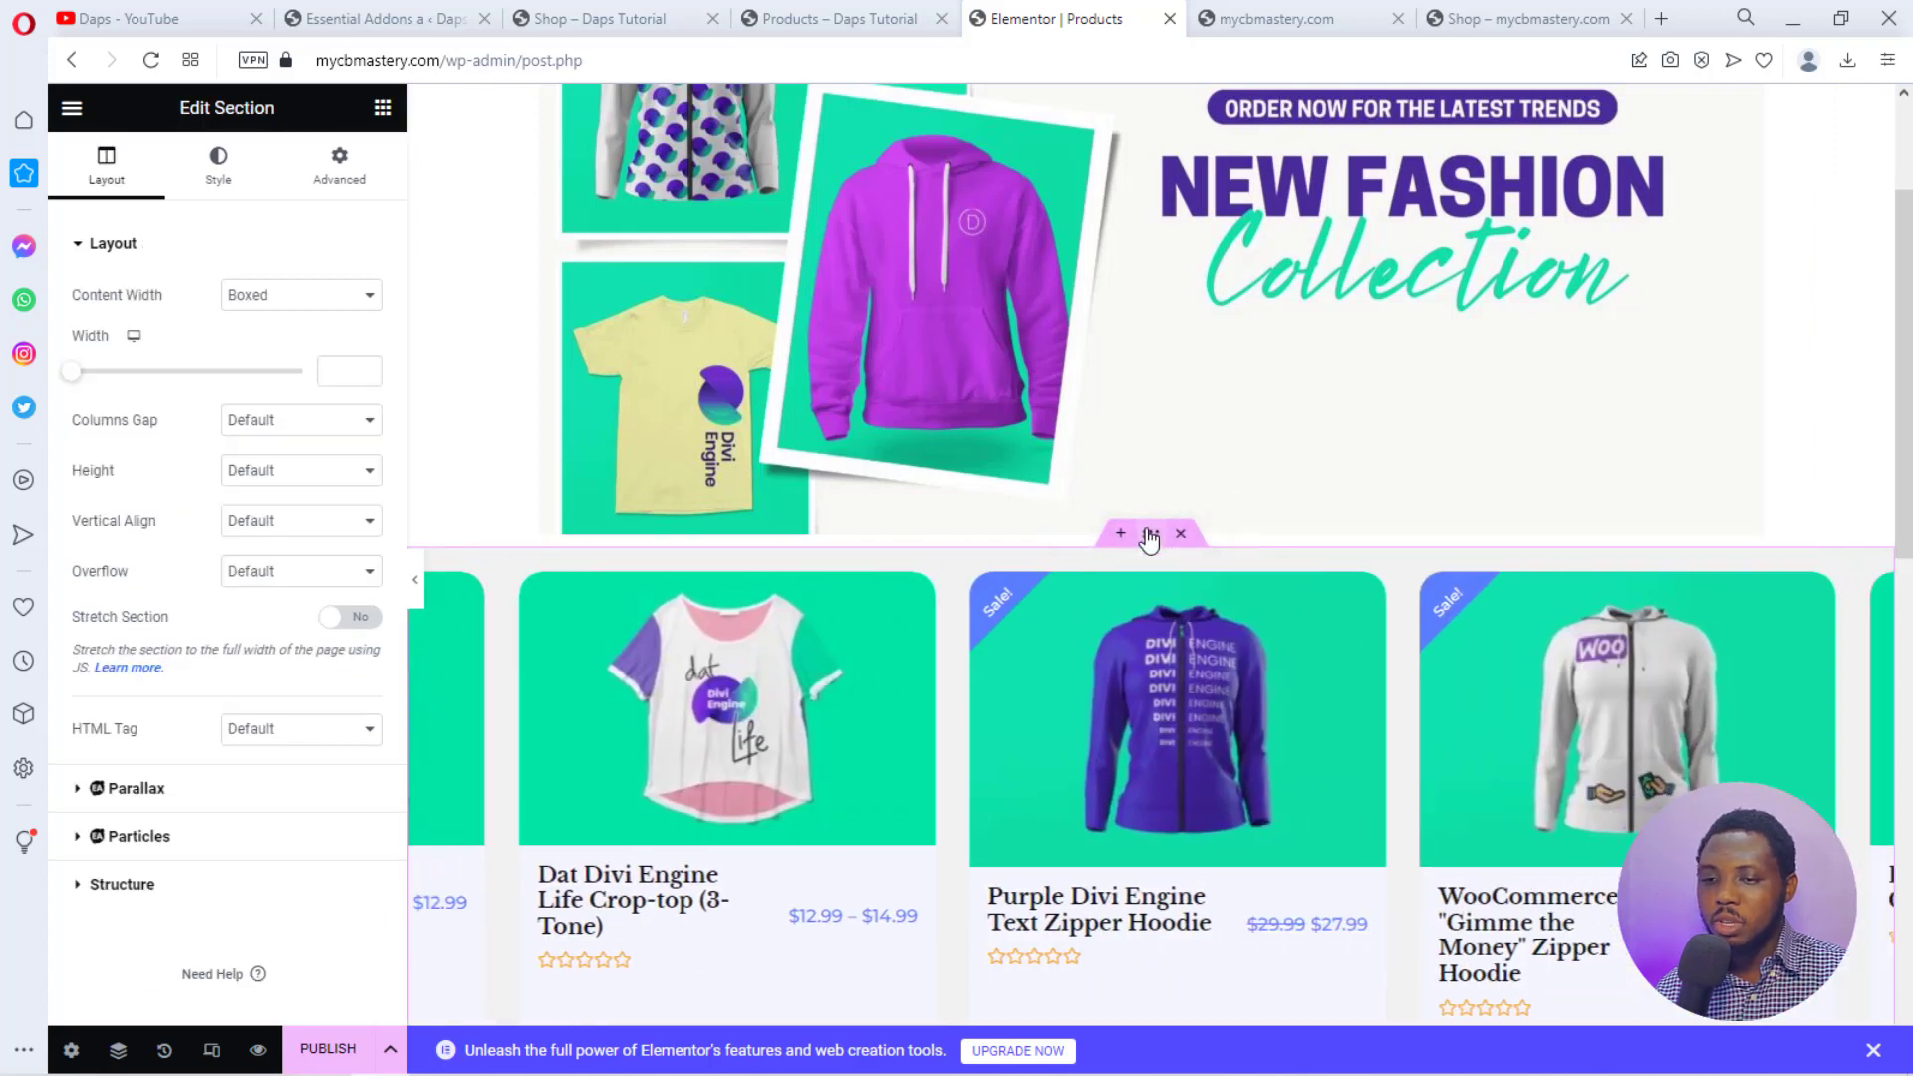
pyautogui.click(335, 157)
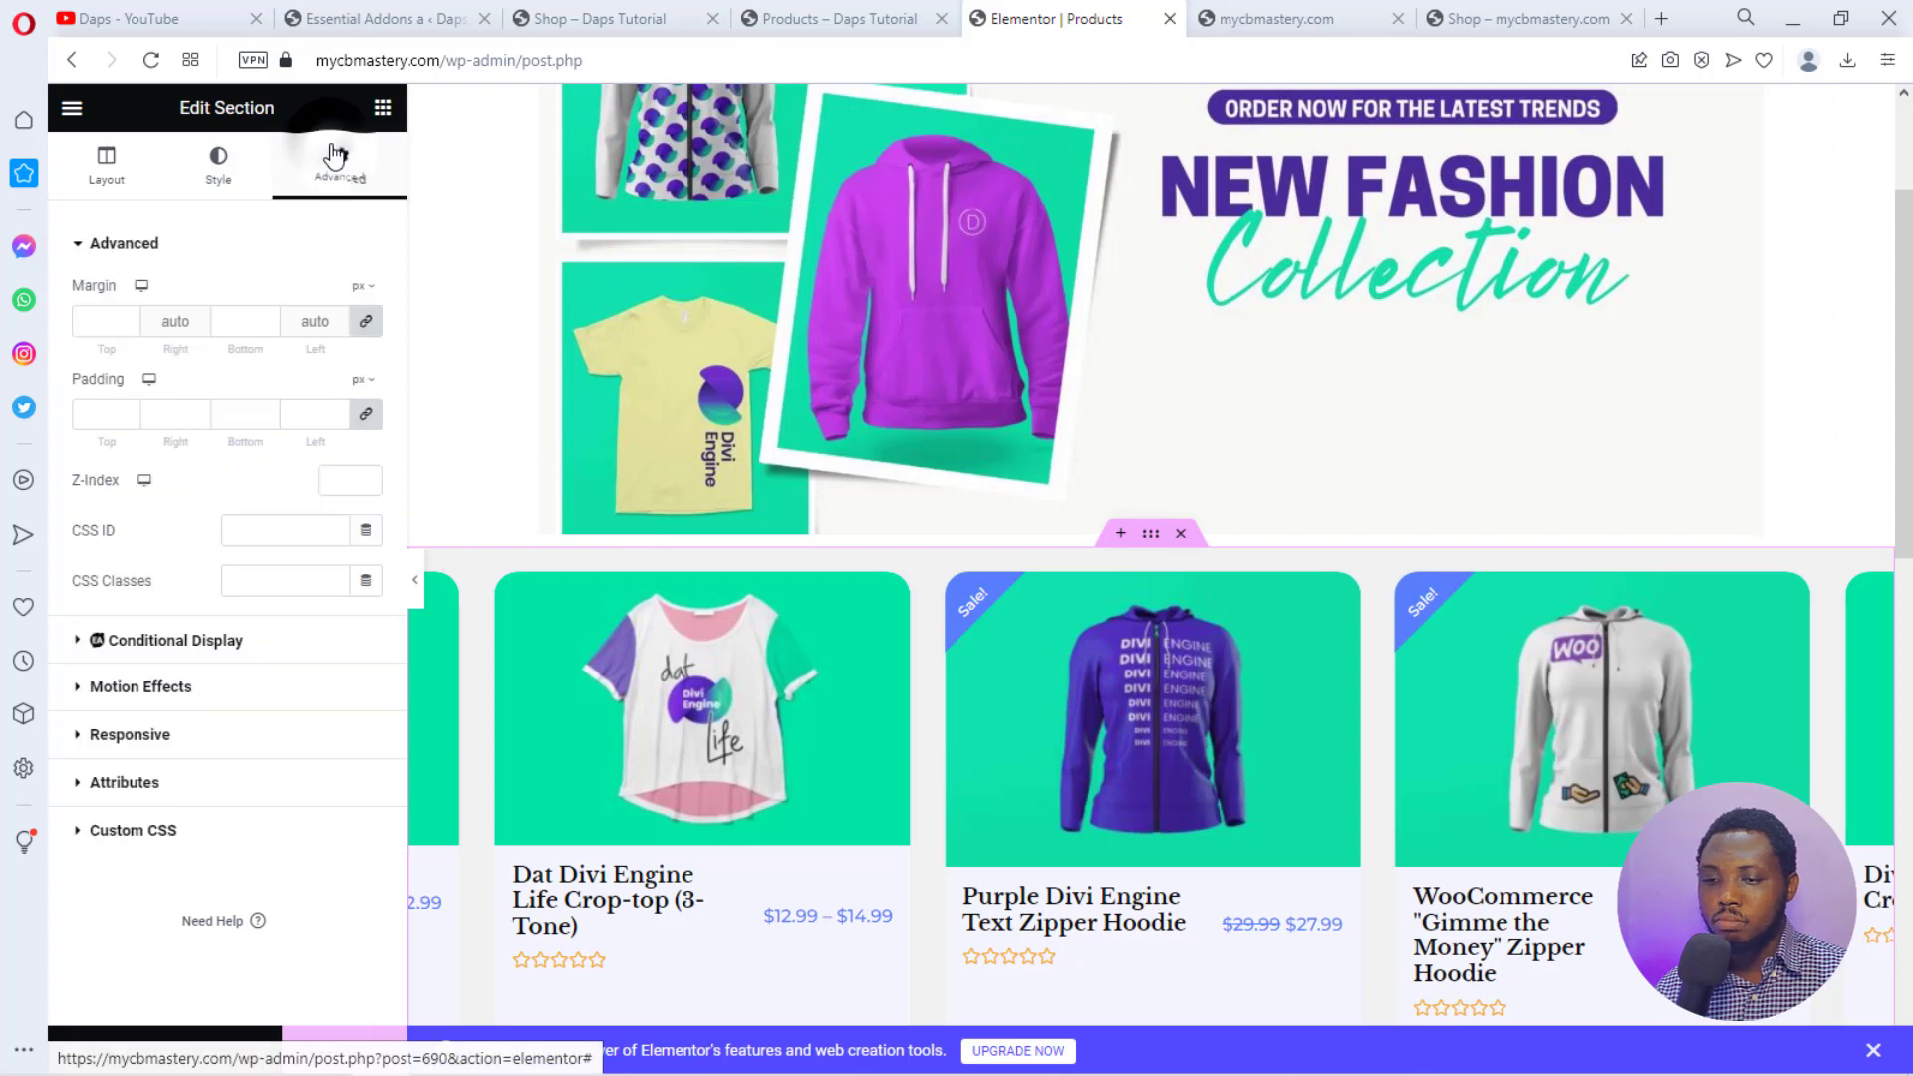
pyautogui.click(366, 413)
pyautogui.click(94, 414)
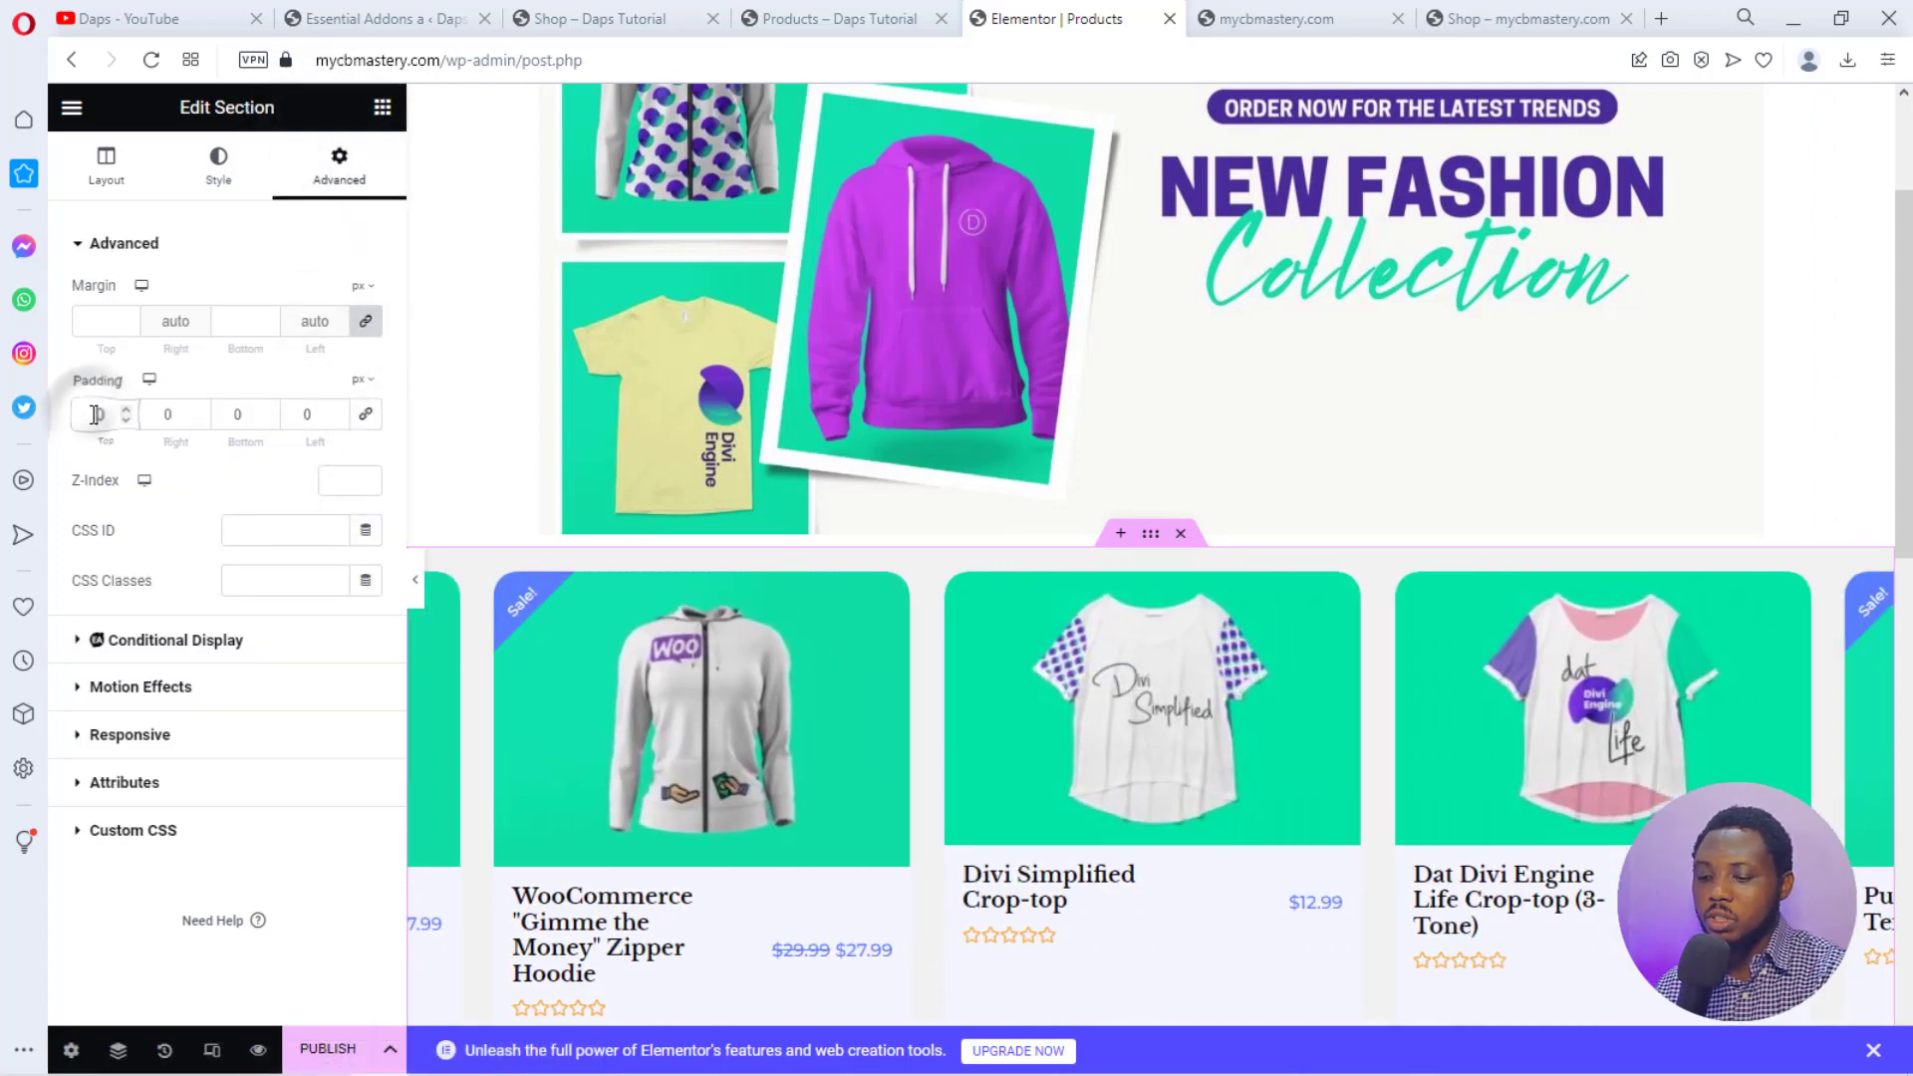
pyautogui.write('50')
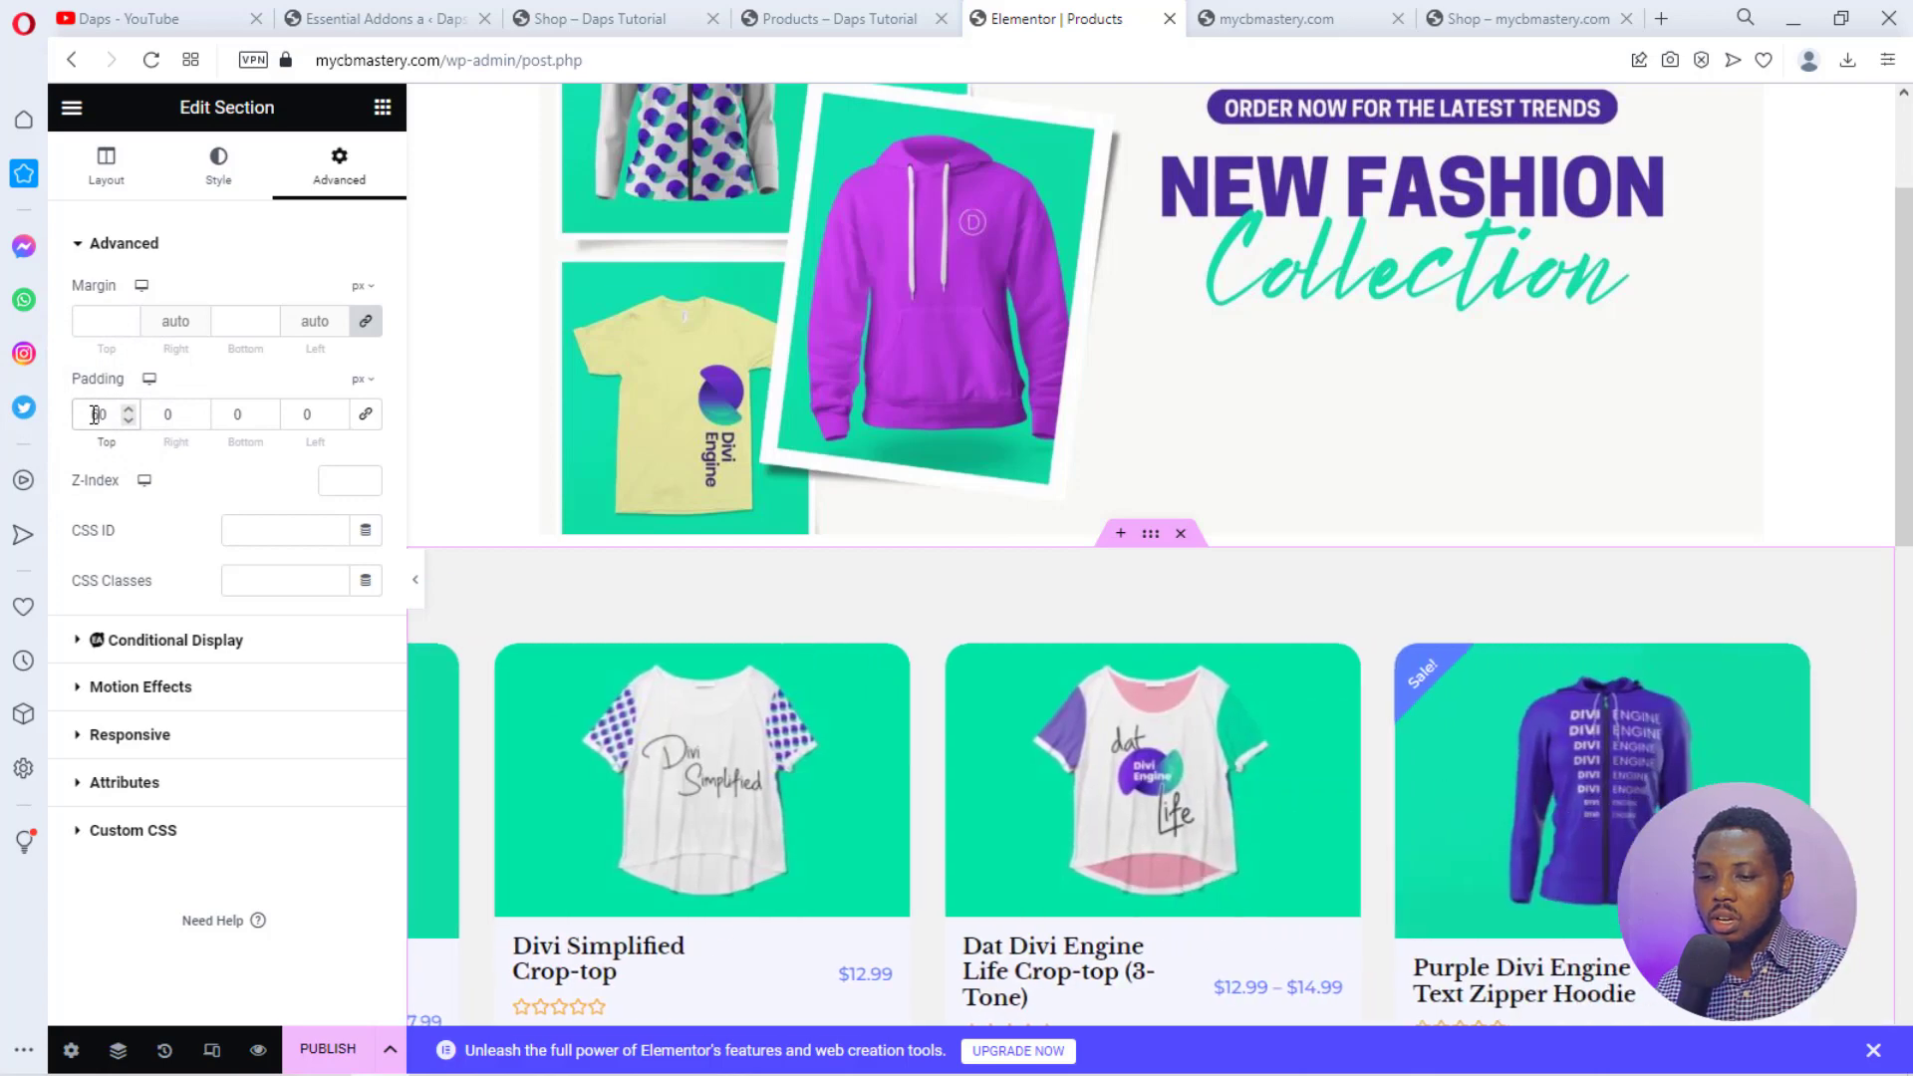
pyautogui.click(237, 414)
pyautogui.write('60')
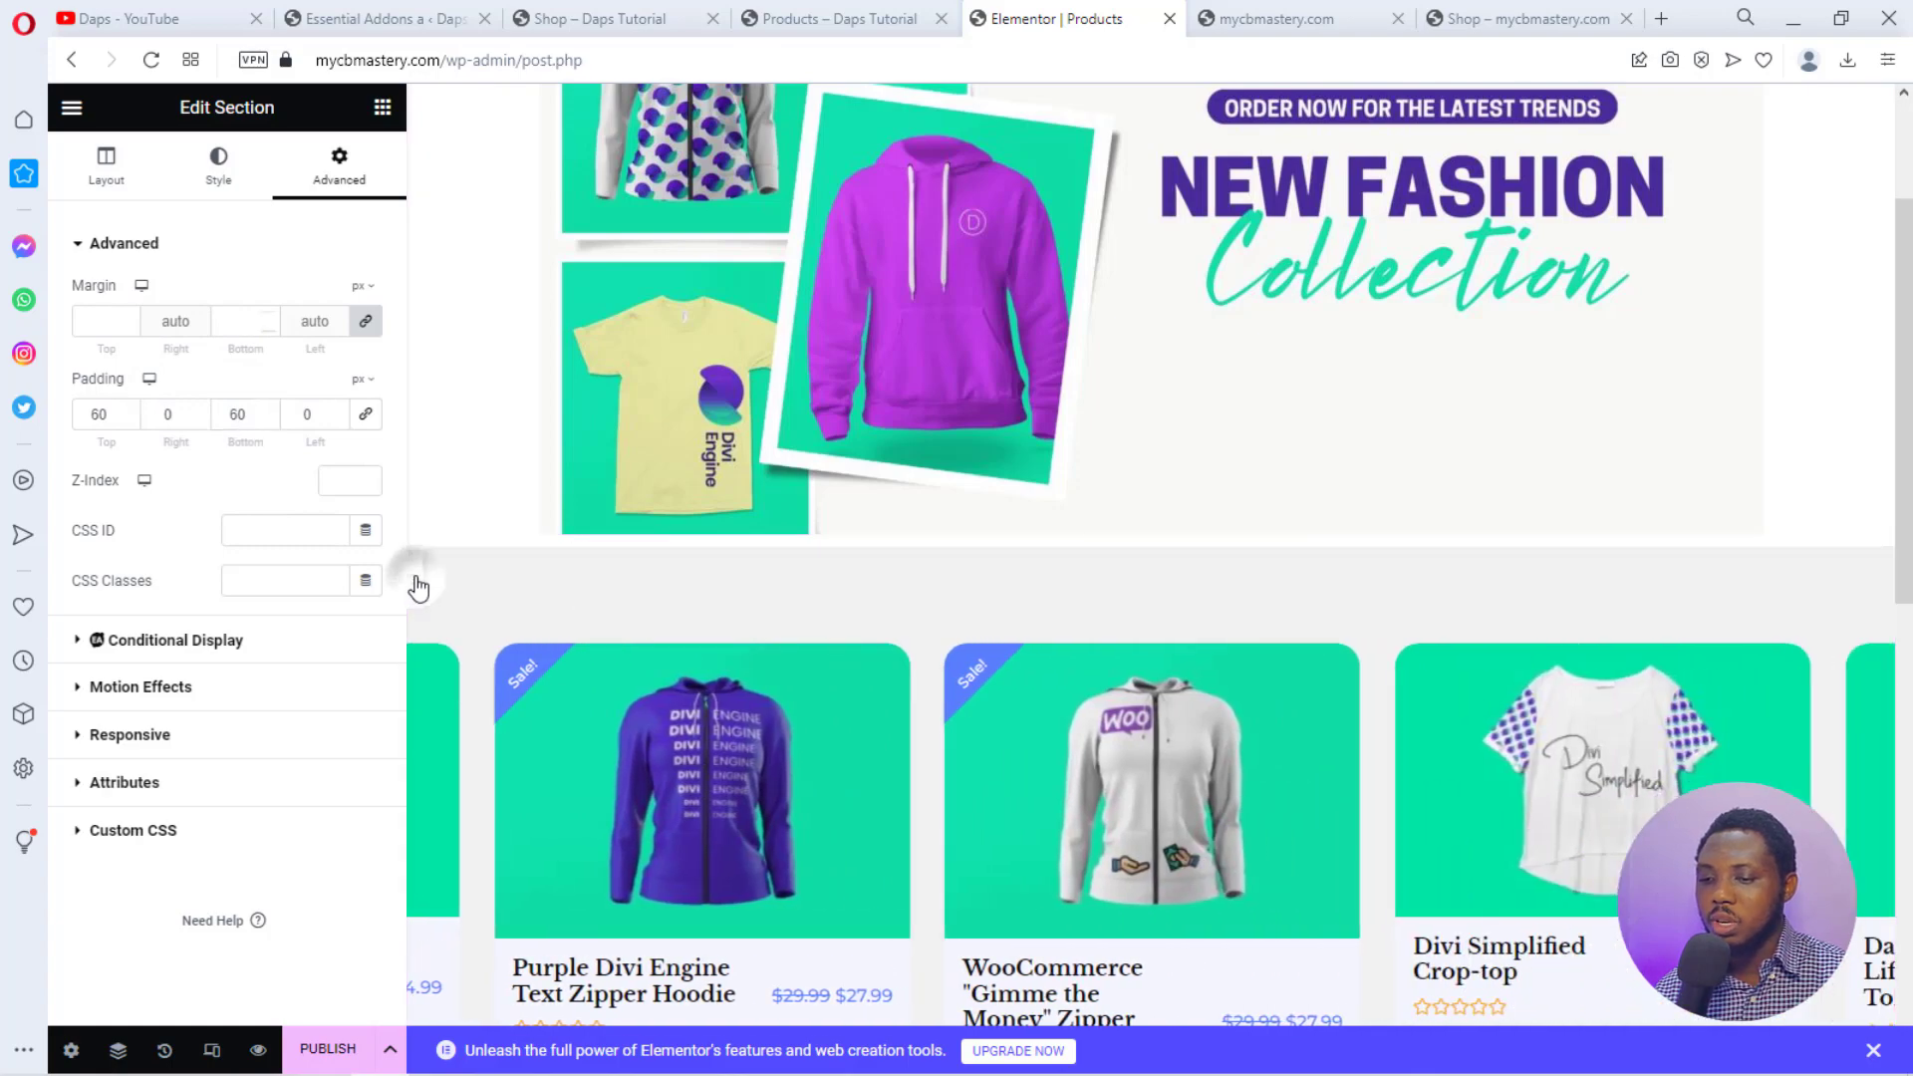
# Review the banner and product carousel across the full page width with the editing panel collapsed, then restore the panel.
pyautogui.click(418, 590)
pyautogui.scroll(-5, 1455, 463)
pyautogui.scroll(-2, 1456, 469)
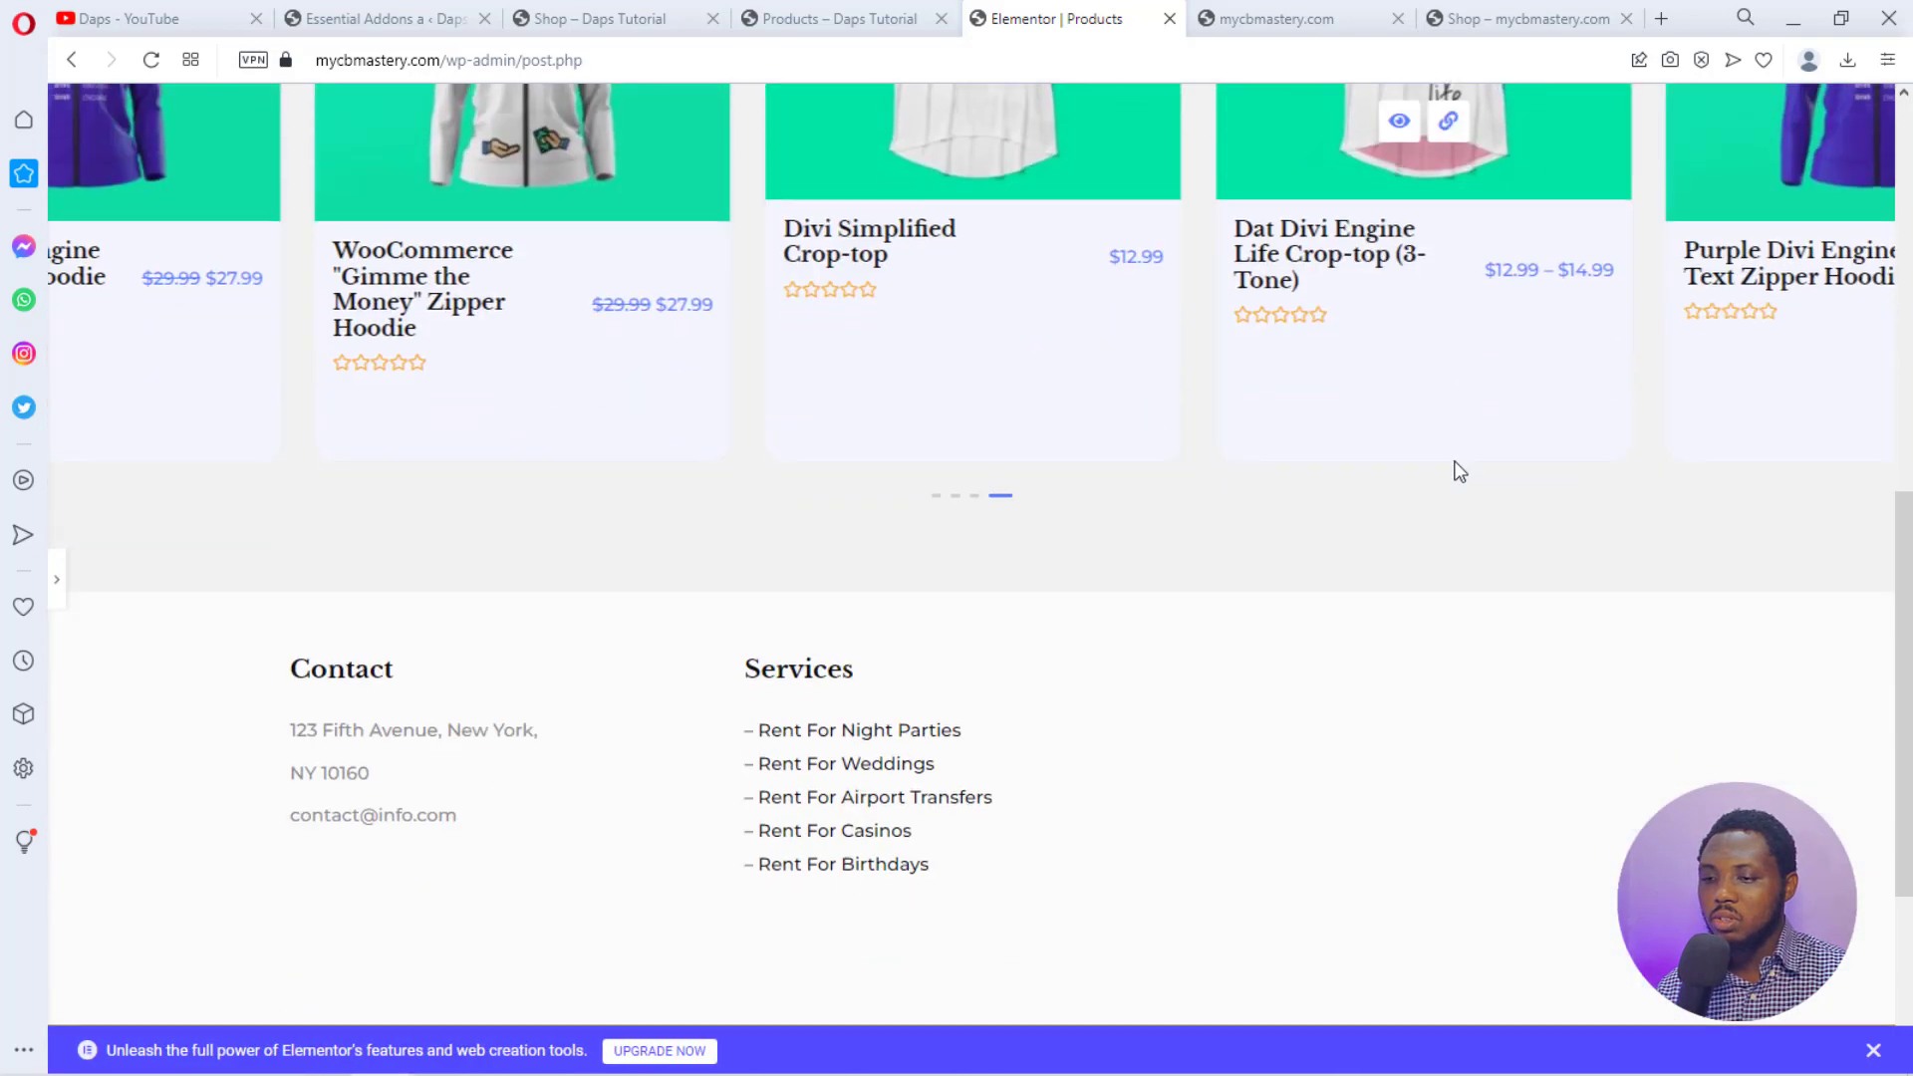
pyautogui.scroll(5, 1457, 469)
pyautogui.scroll(5, 1455, 463)
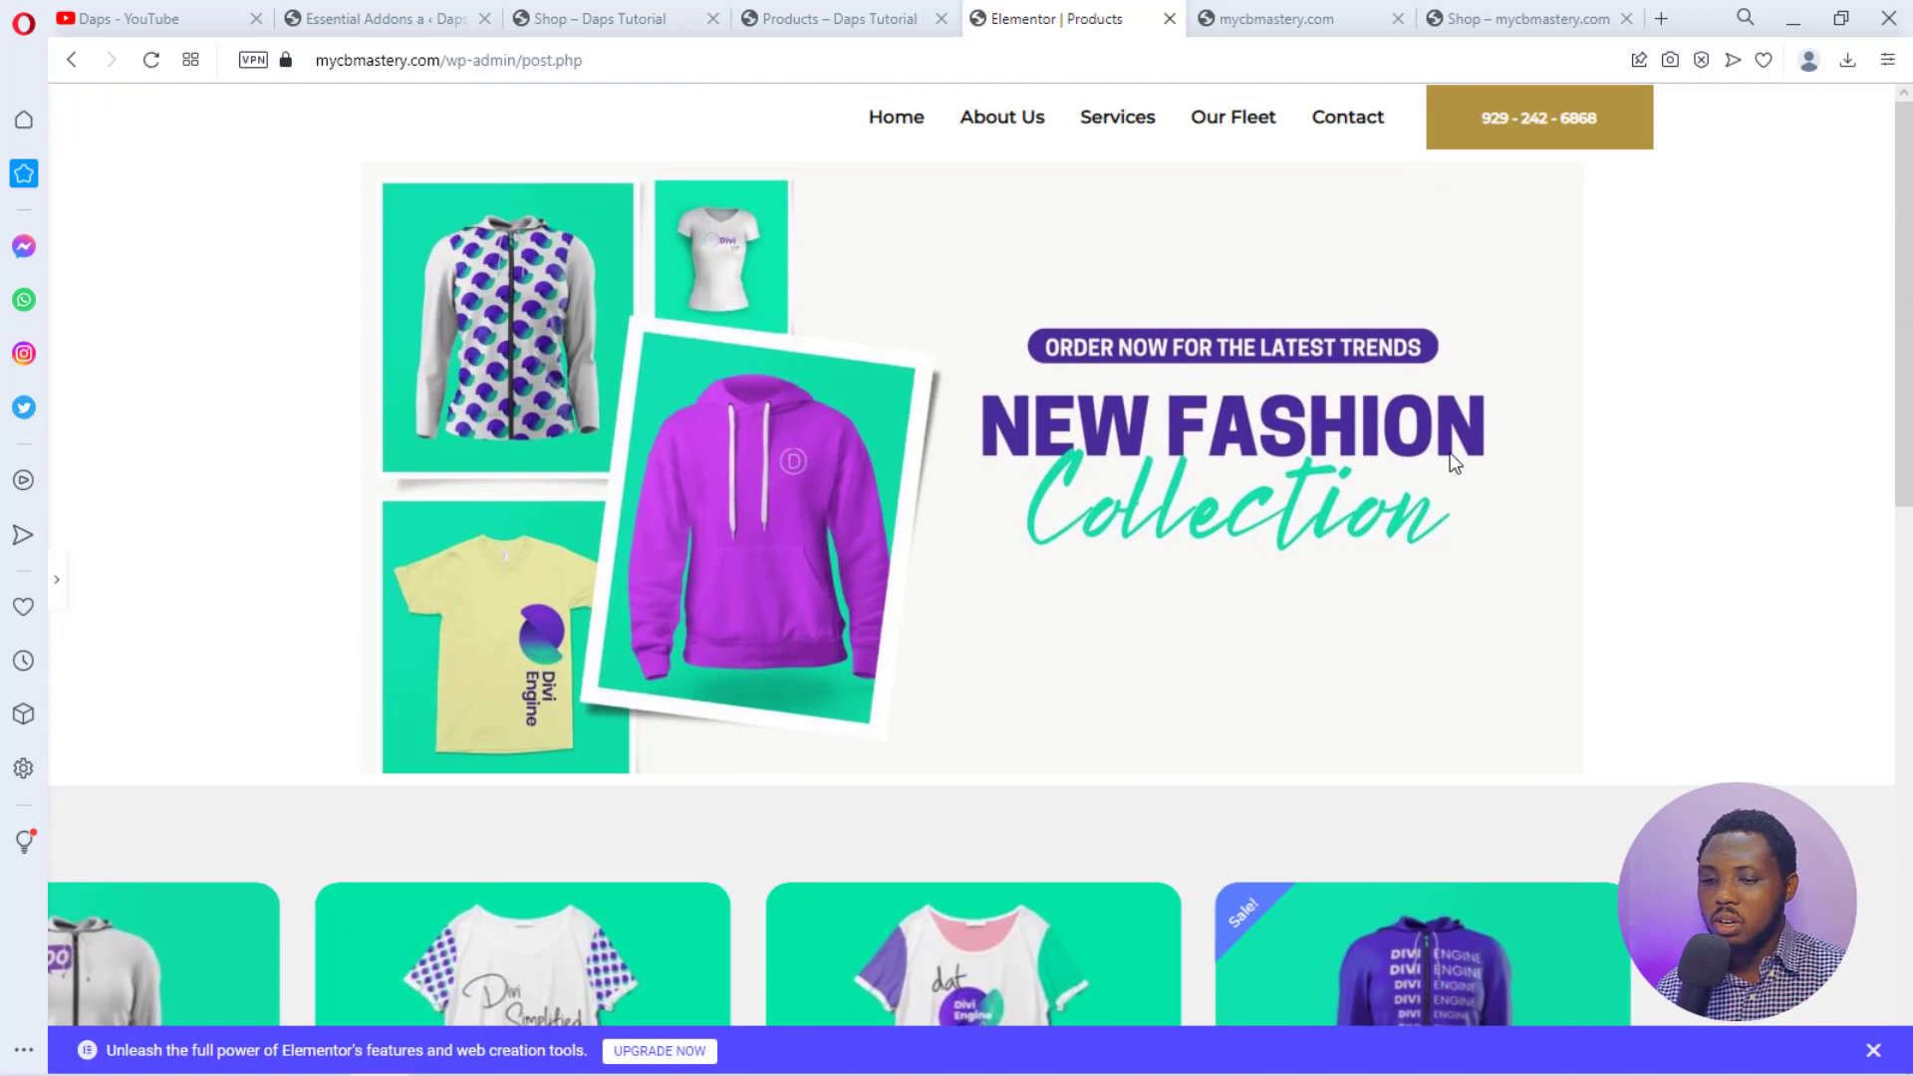
pyautogui.scroll(-4, 1450, 461)
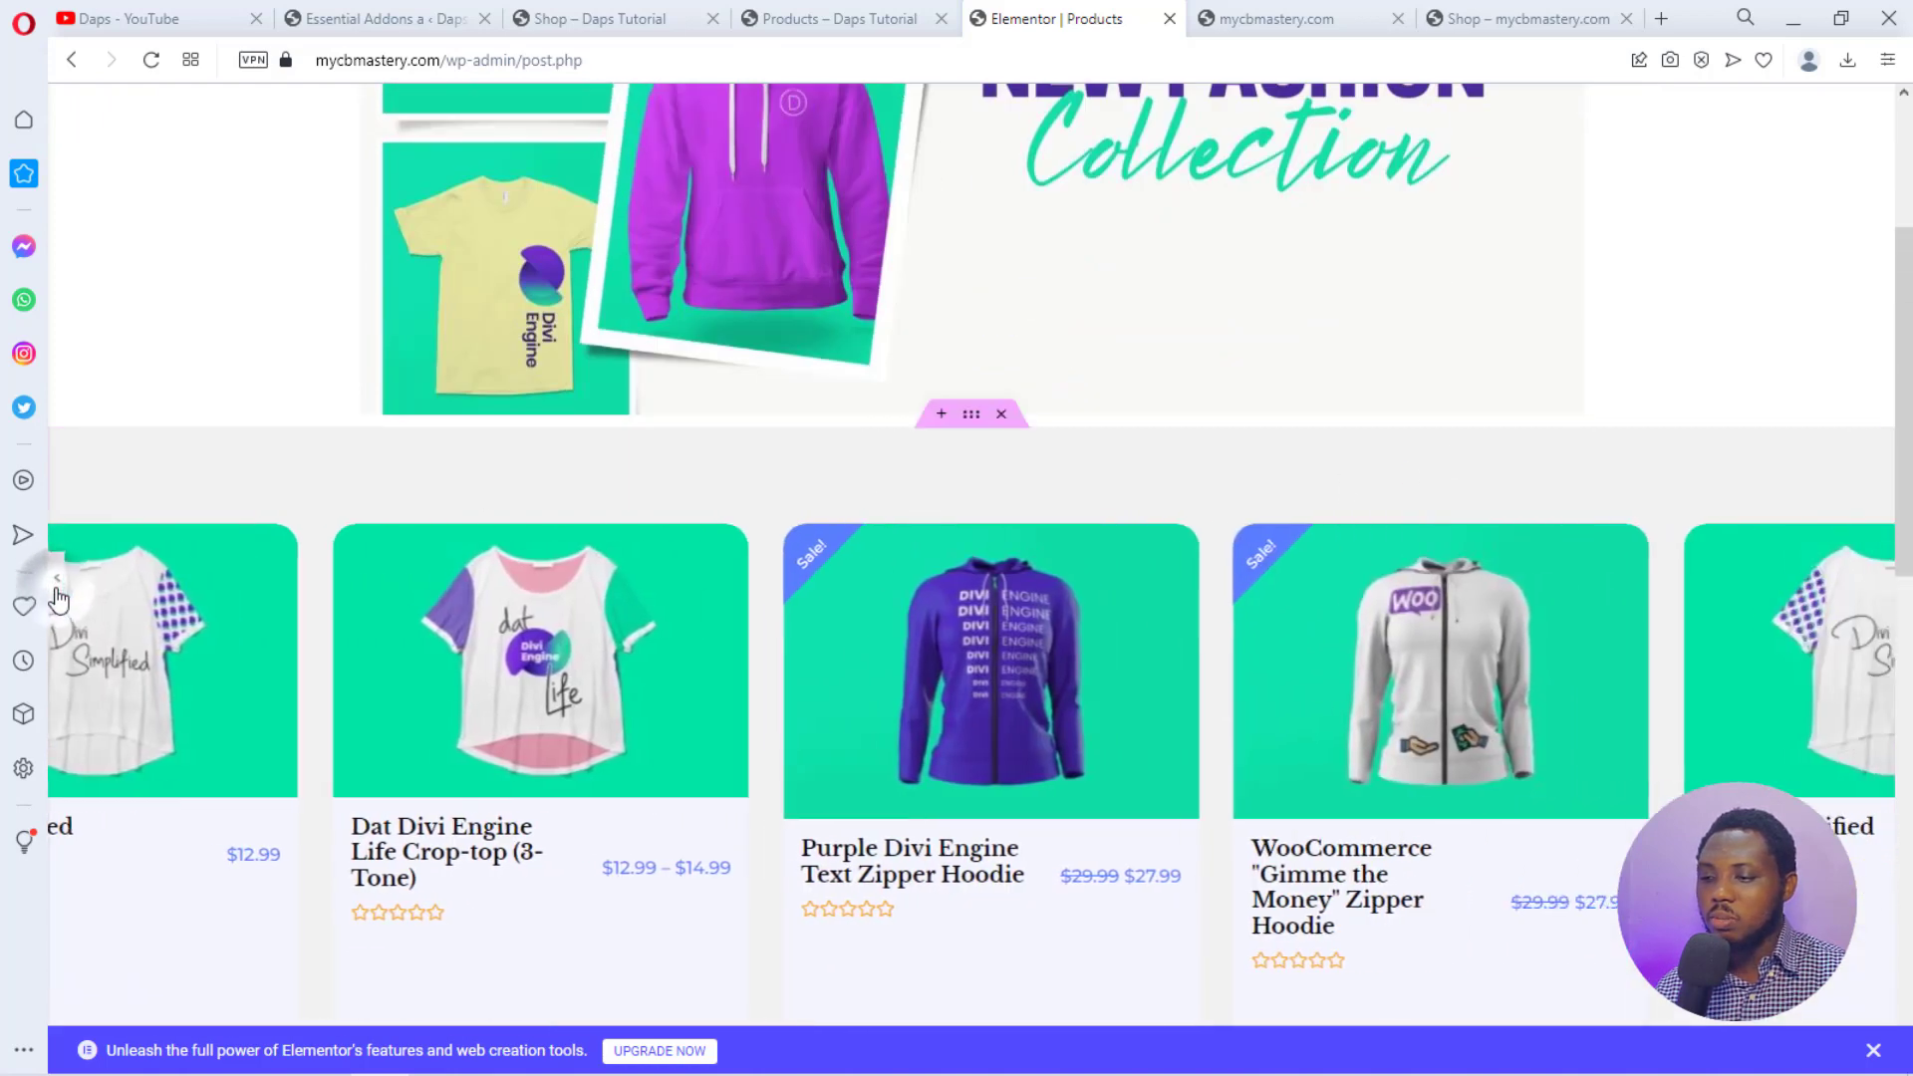
pyautogui.click(58, 593)
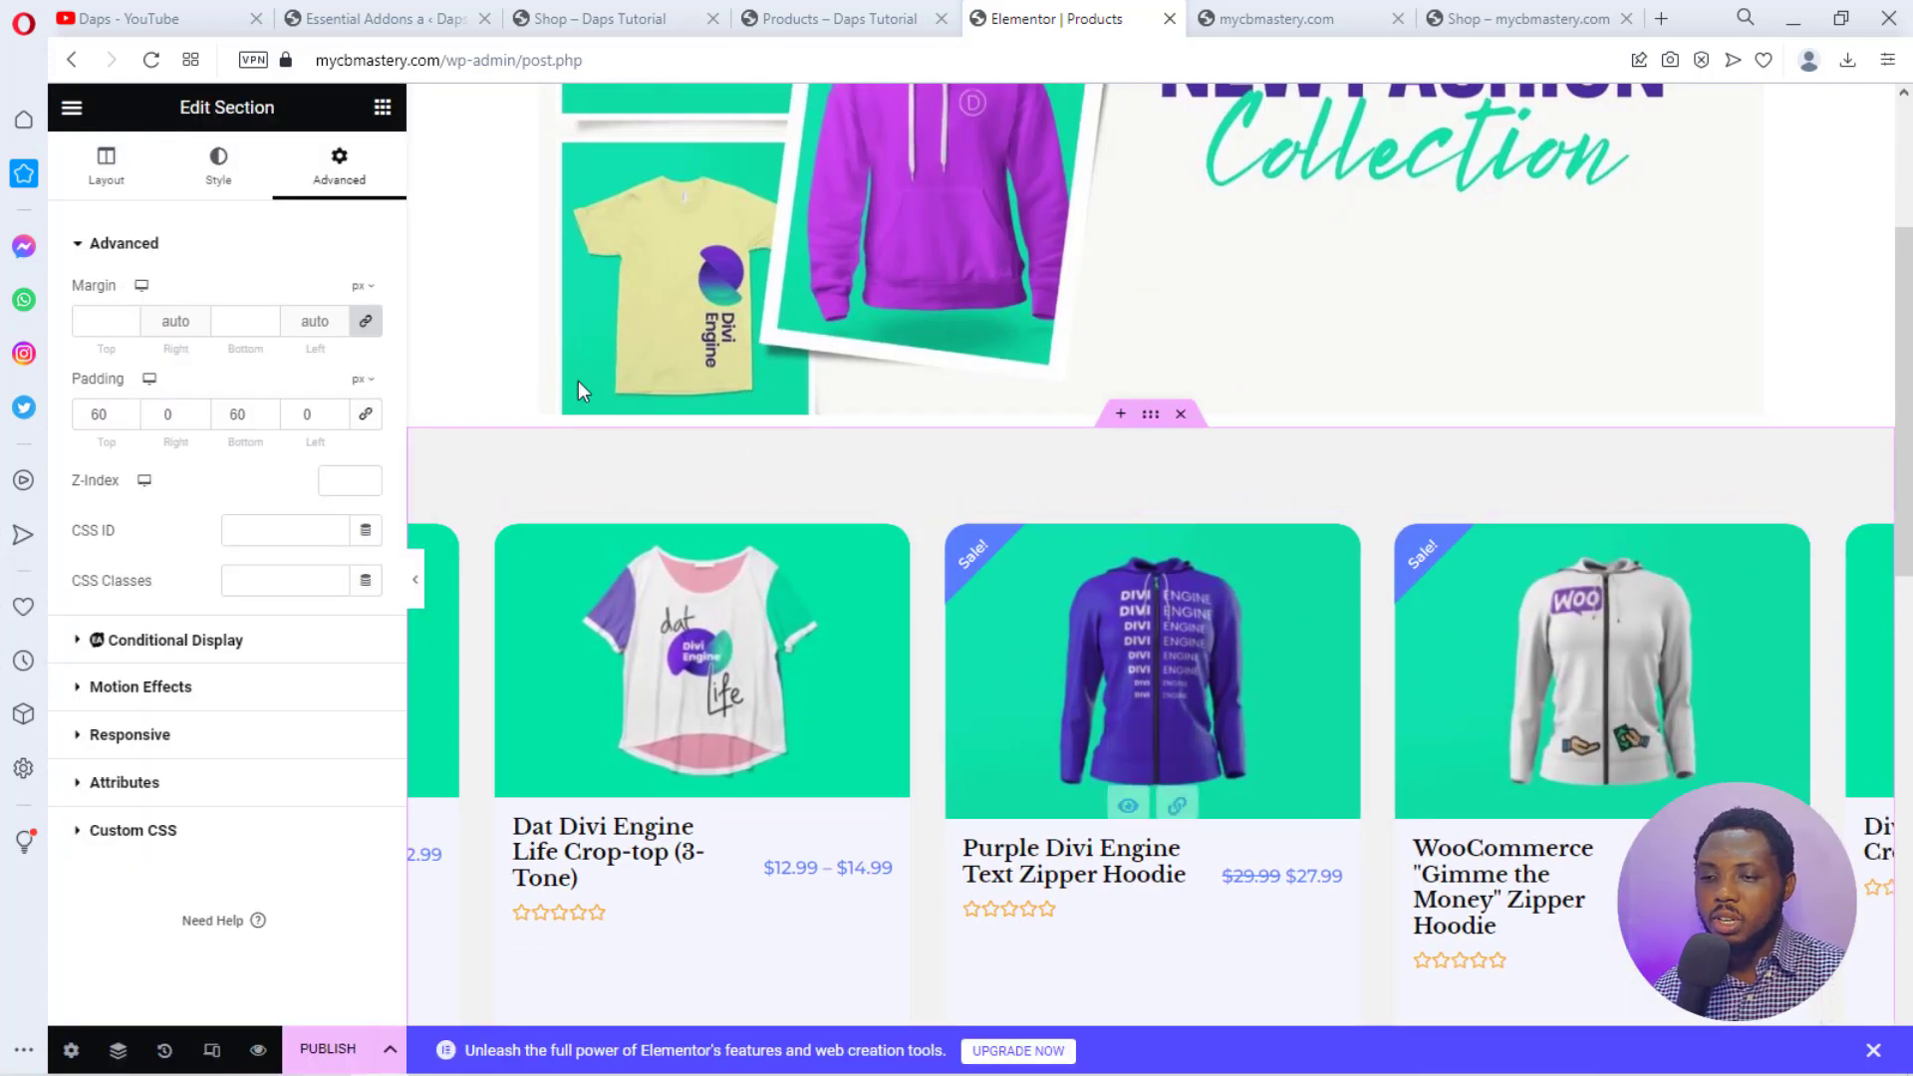
# Insert a centred Heading widget reading "featured Products" above the product carousel.
pyautogui.click(379, 106)
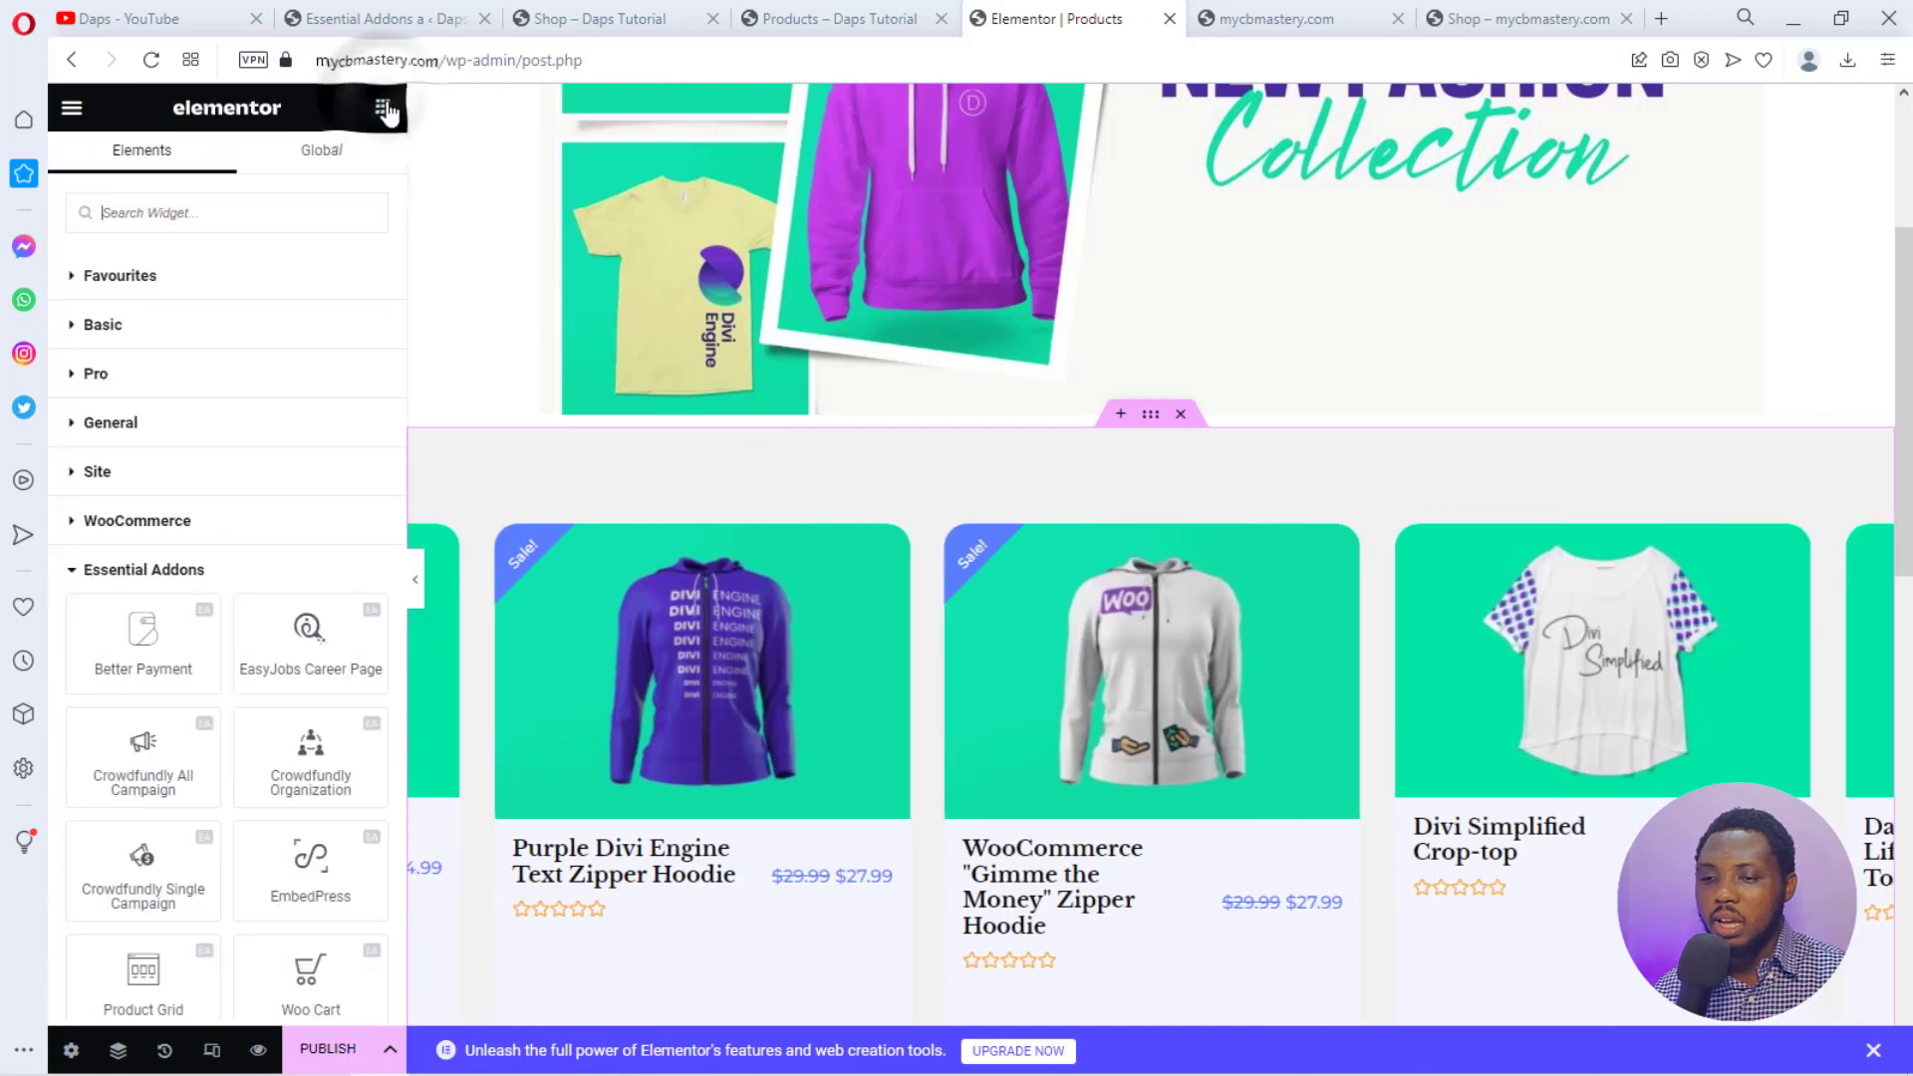
pyautogui.click(86, 325)
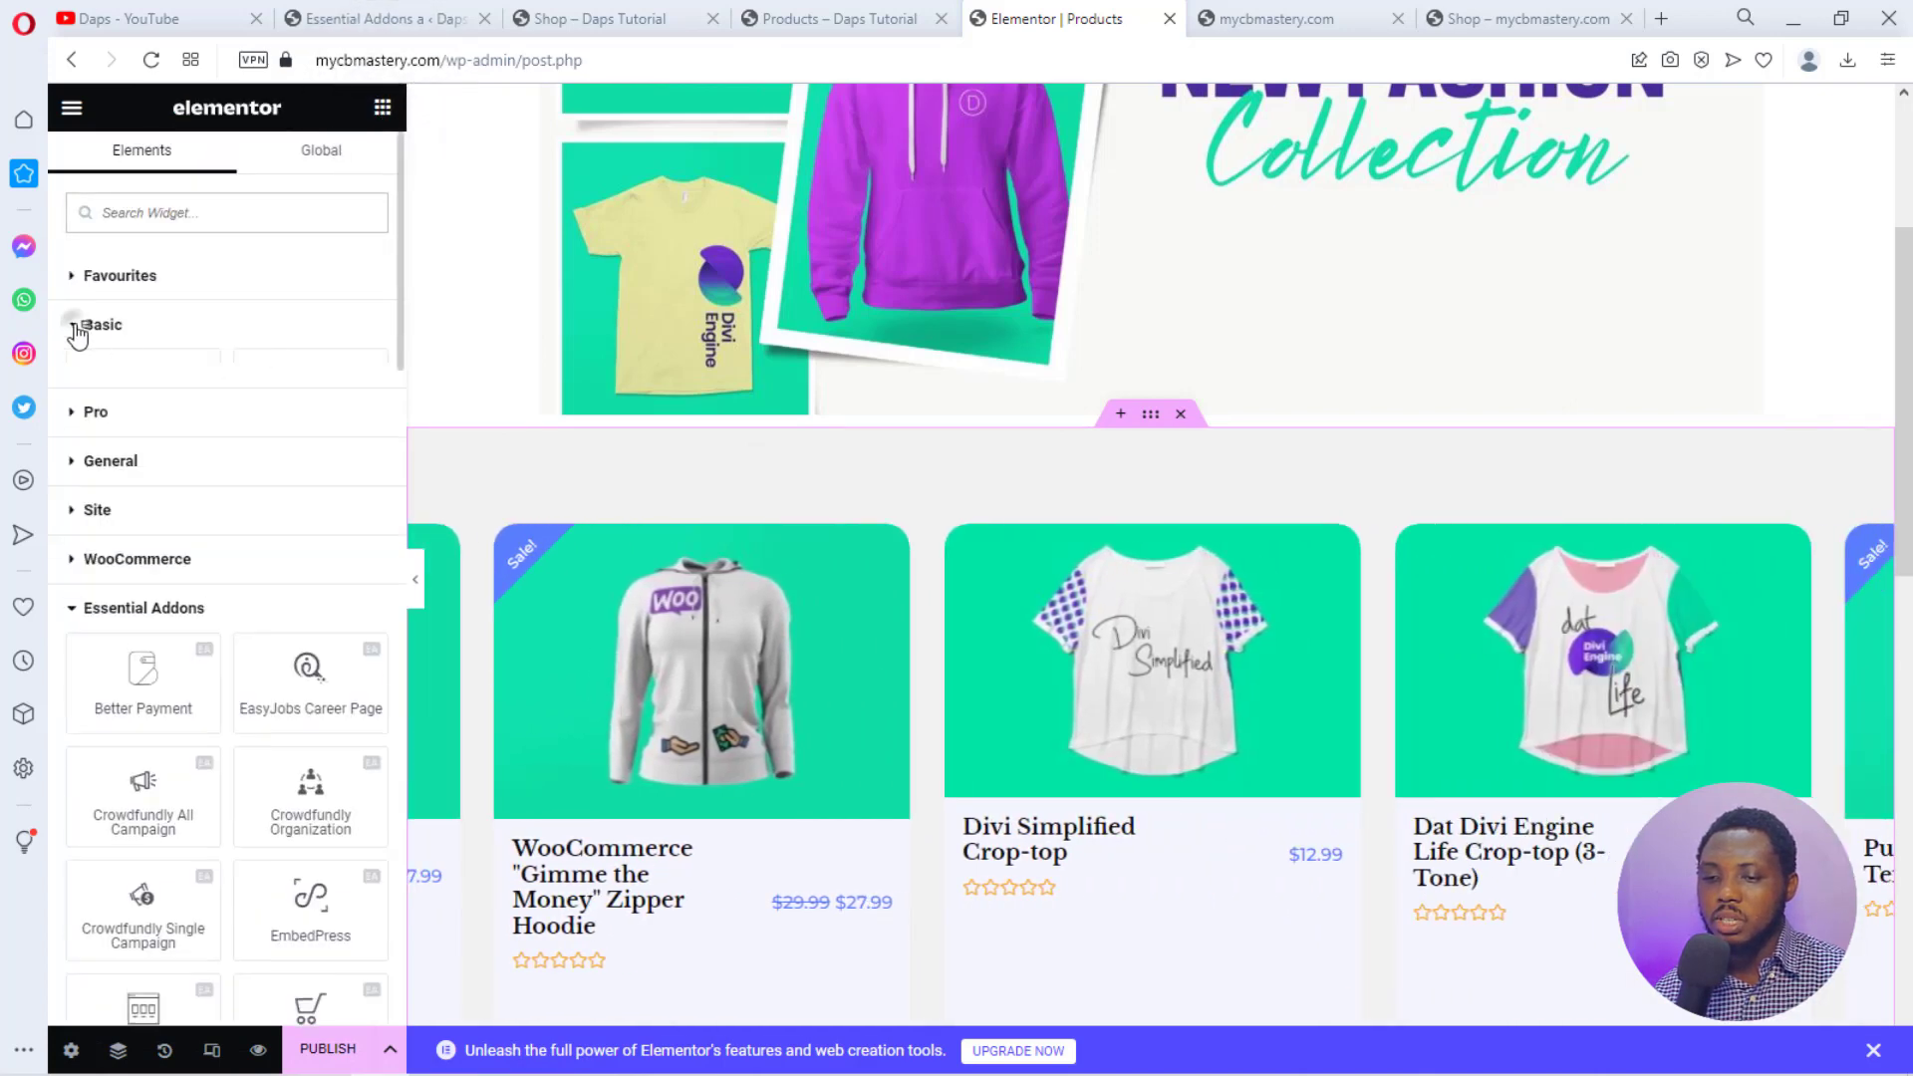
pyautogui.moveTo(330, 438); pyautogui.dragTo(1139, 518)
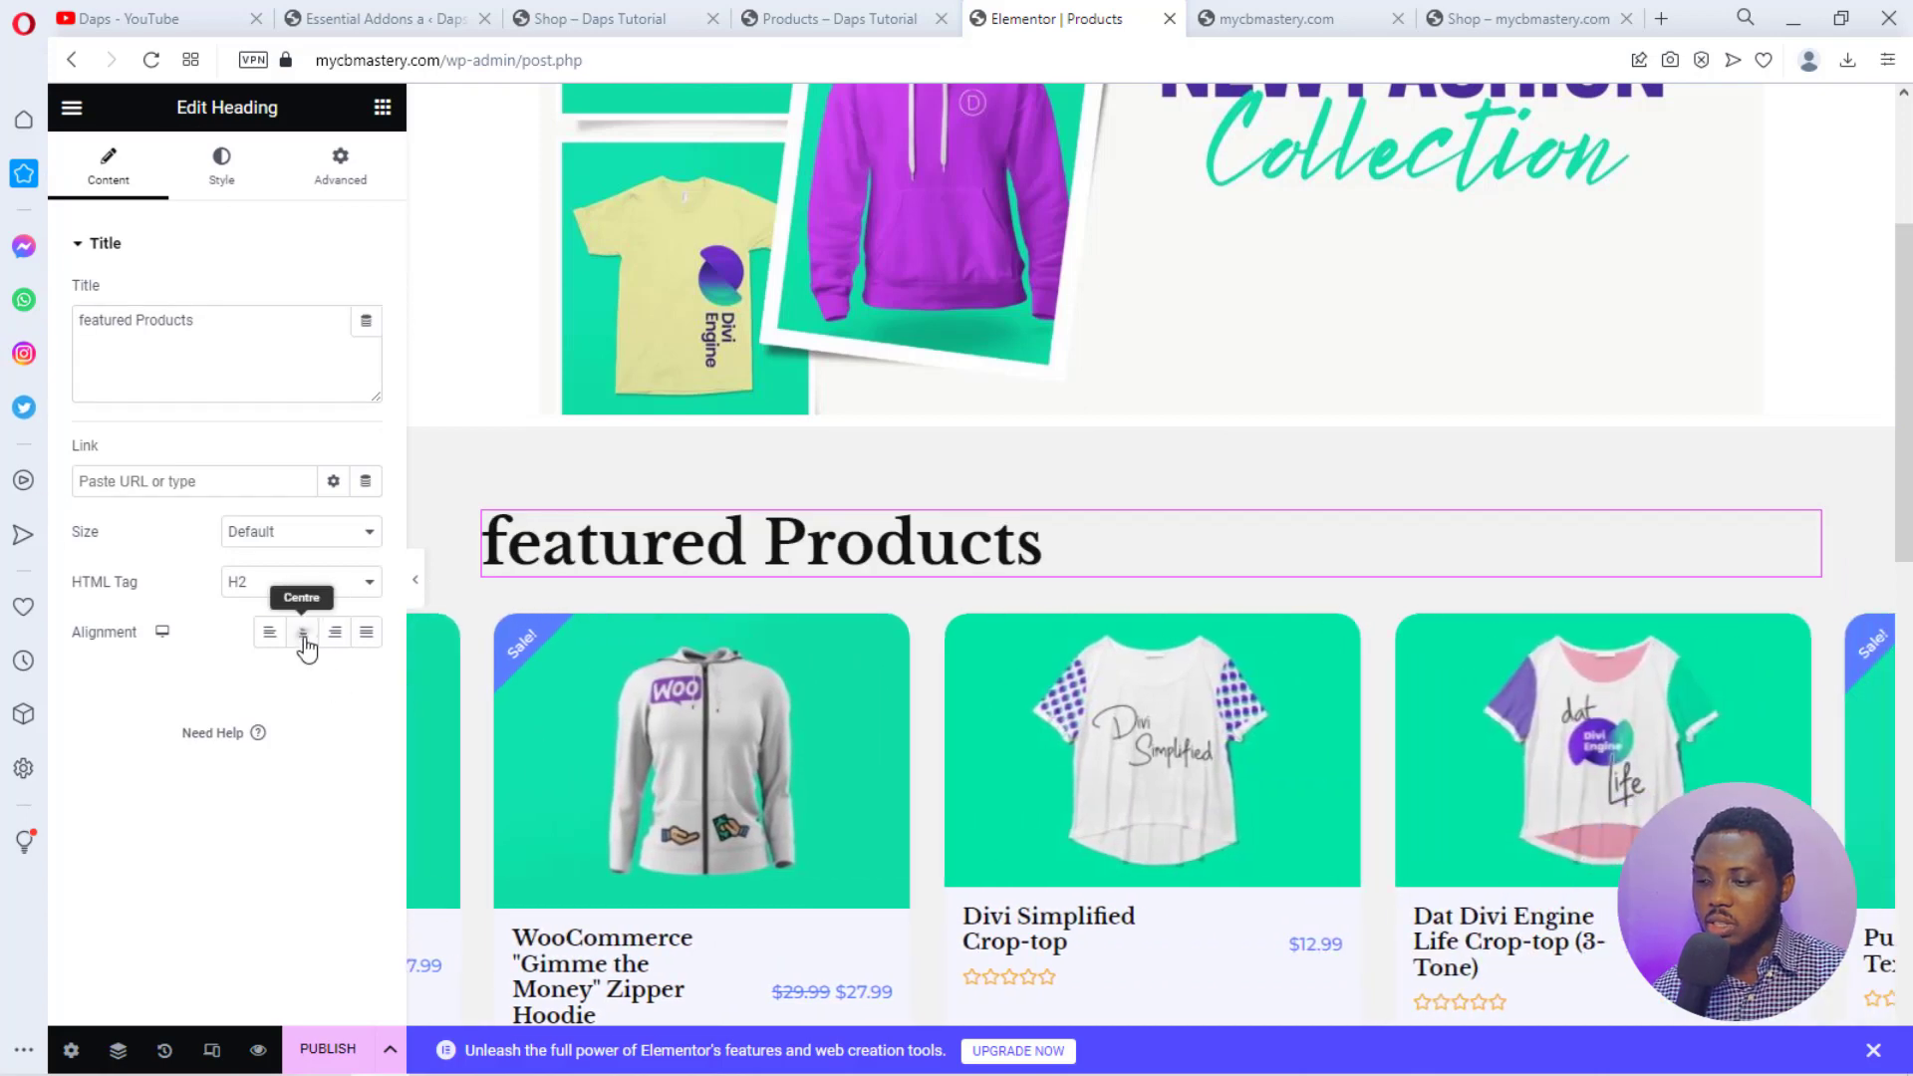
pyautogui.click(302, 636)
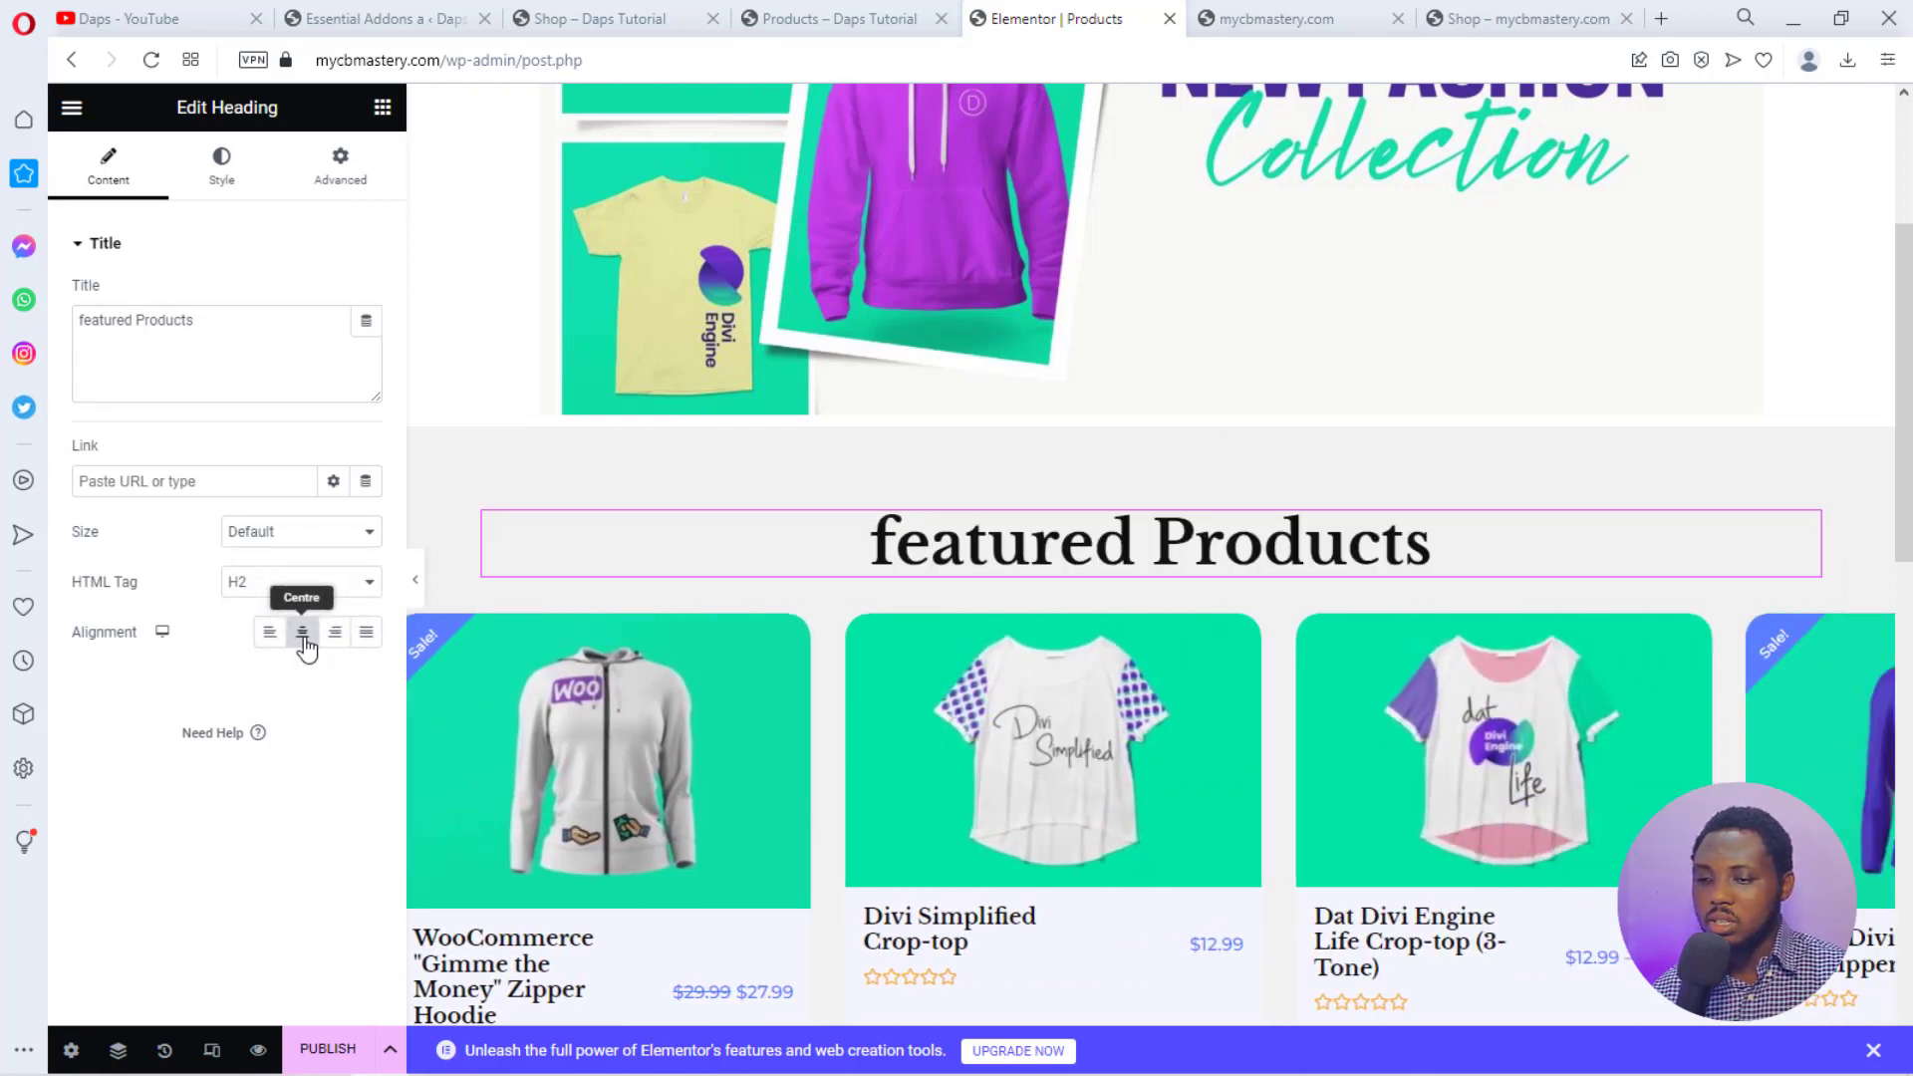
# Give the featured products section a classic background in white, #FFFFFF.
pyautogui.click(1150, 416)
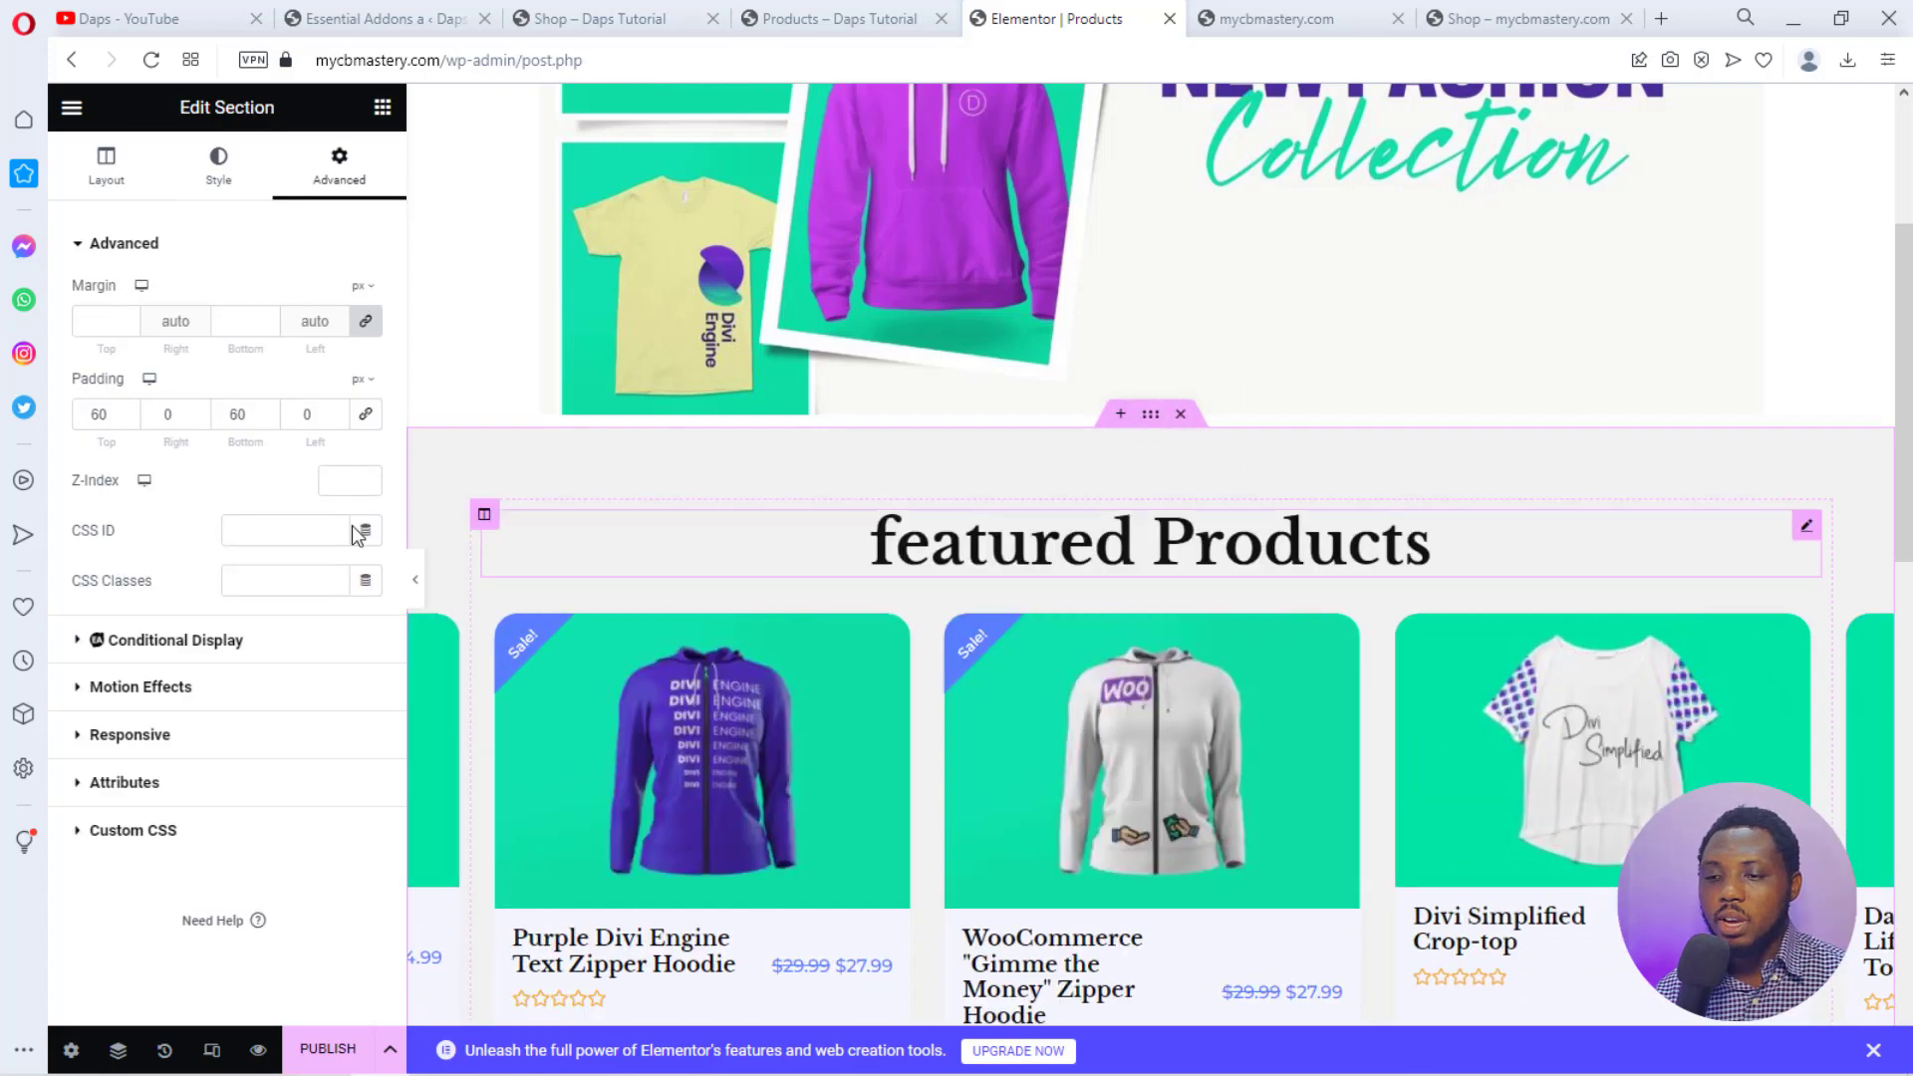
pyautogui.click(219, 182)
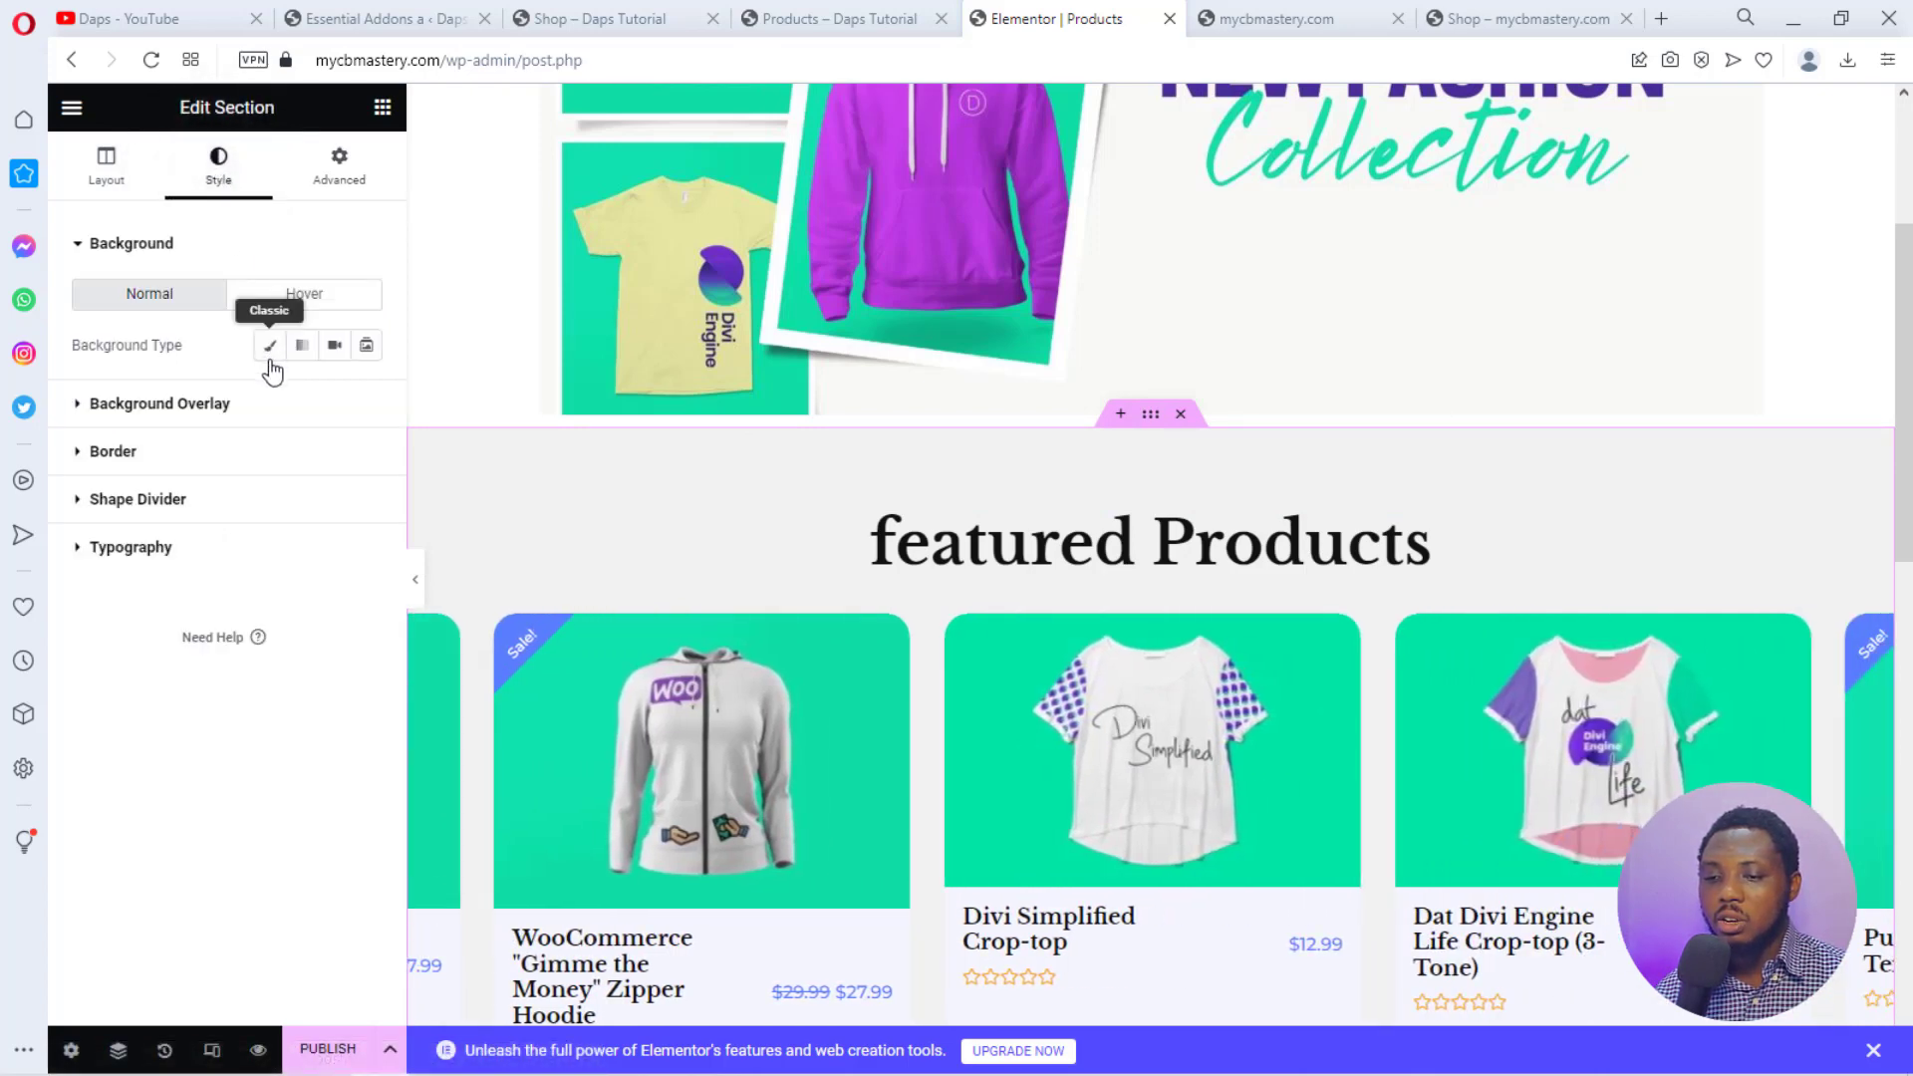
pyautogui.click(270, 361)
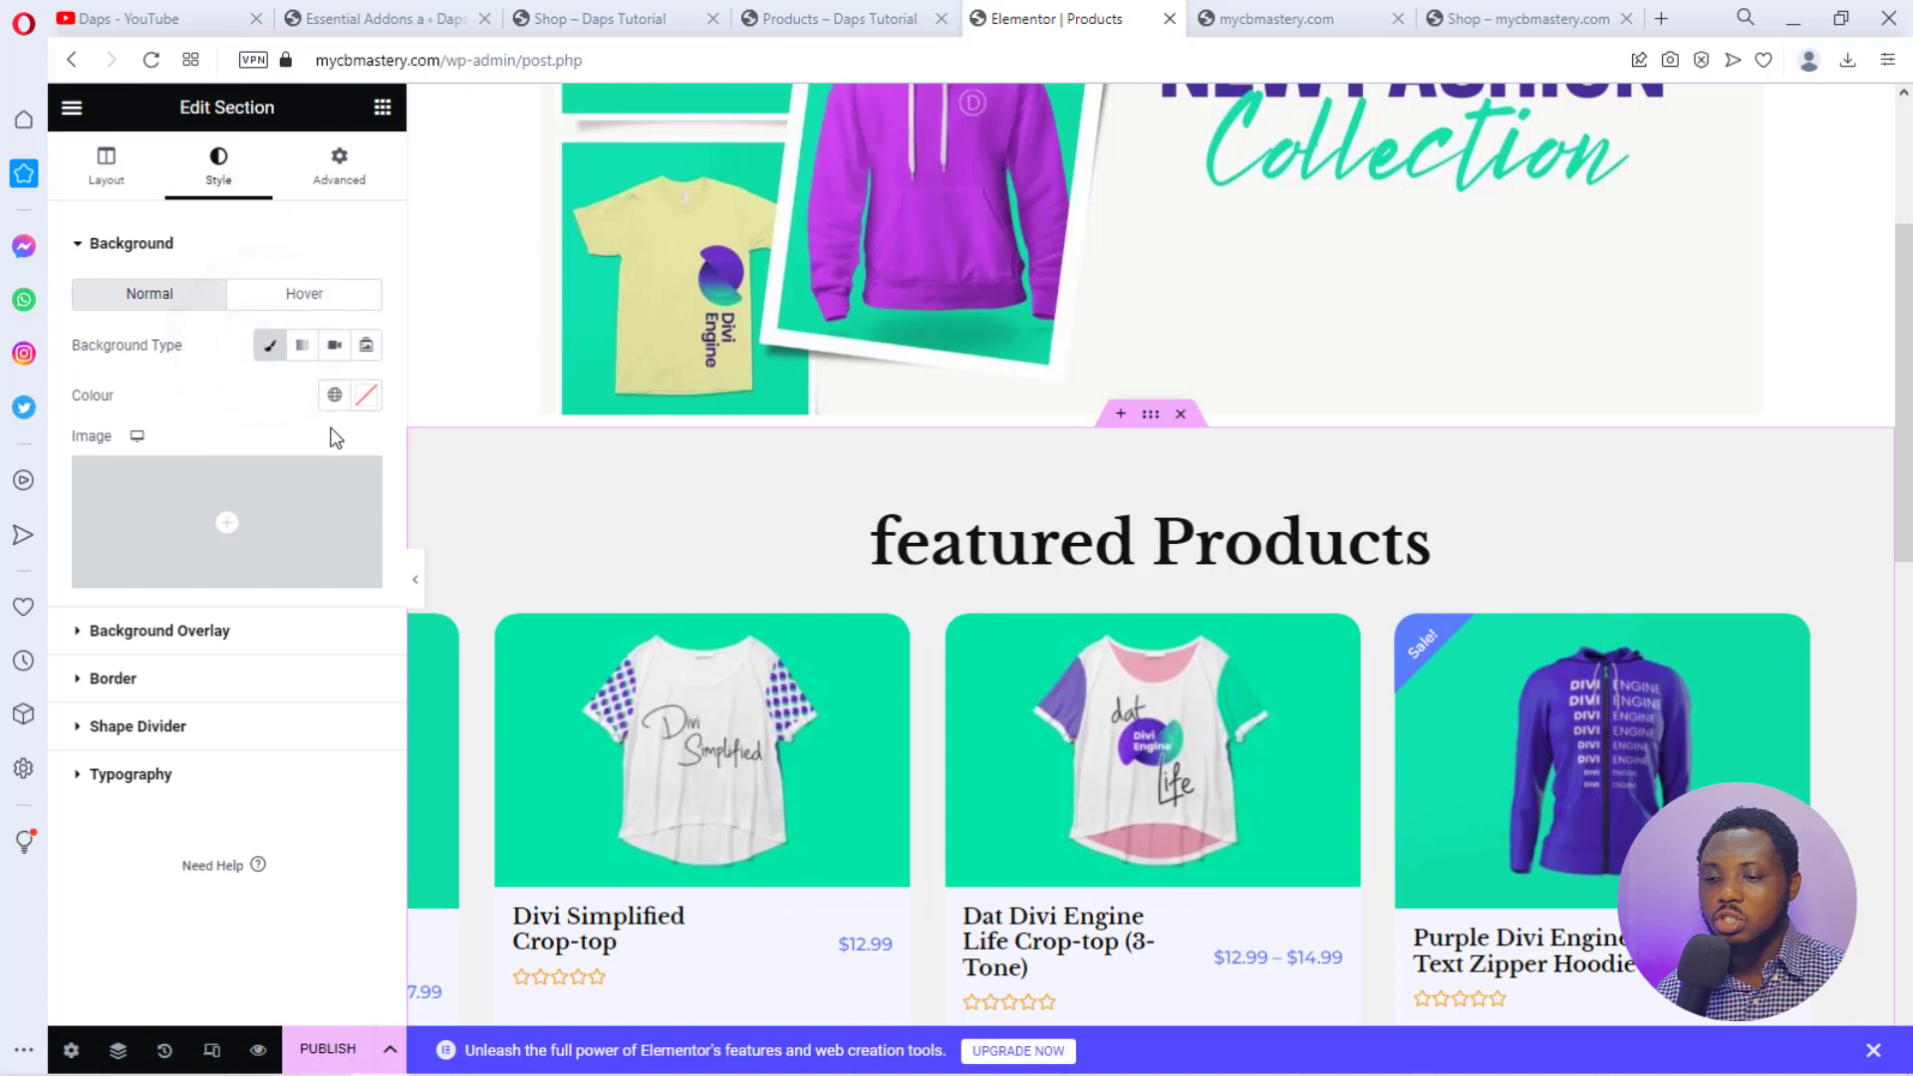
pyautogui.click(334, 394)
pyautogui.click(366, 395)
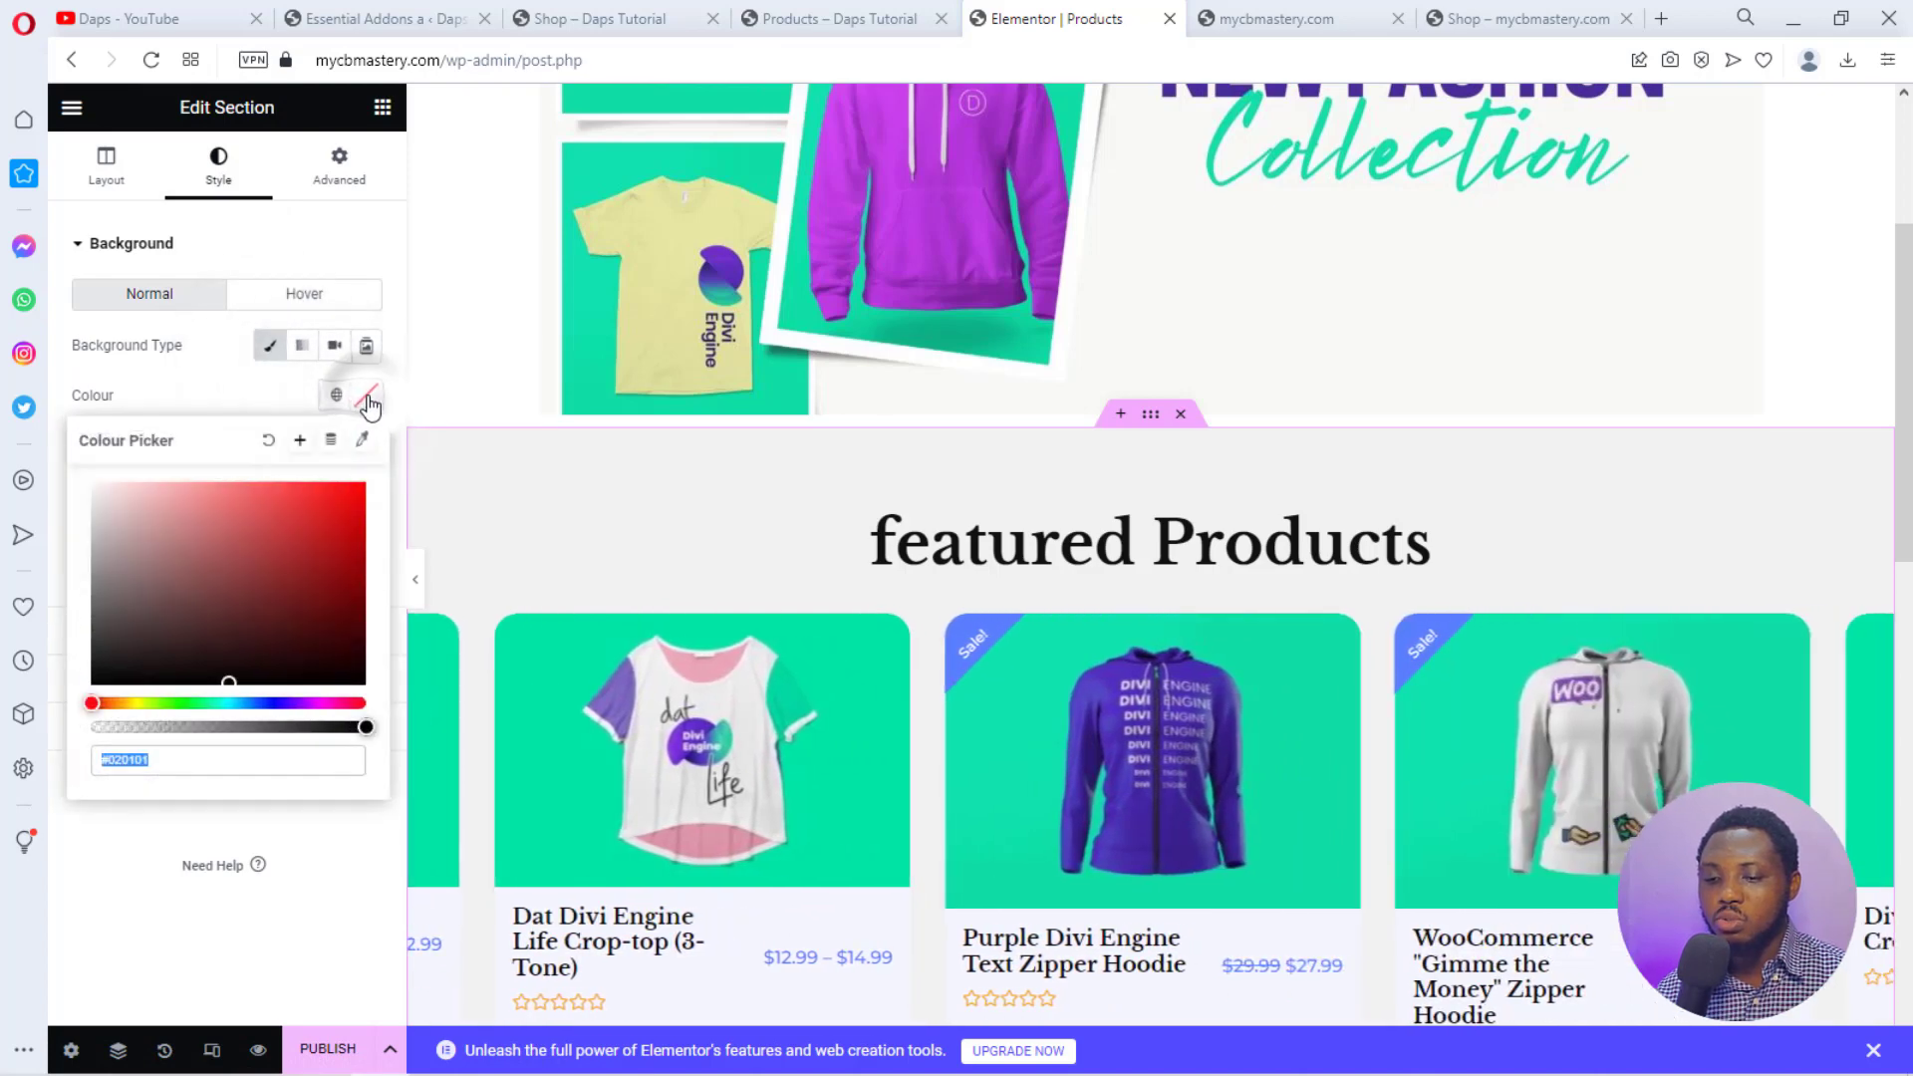
pyautogui.write('#FFFFFF')
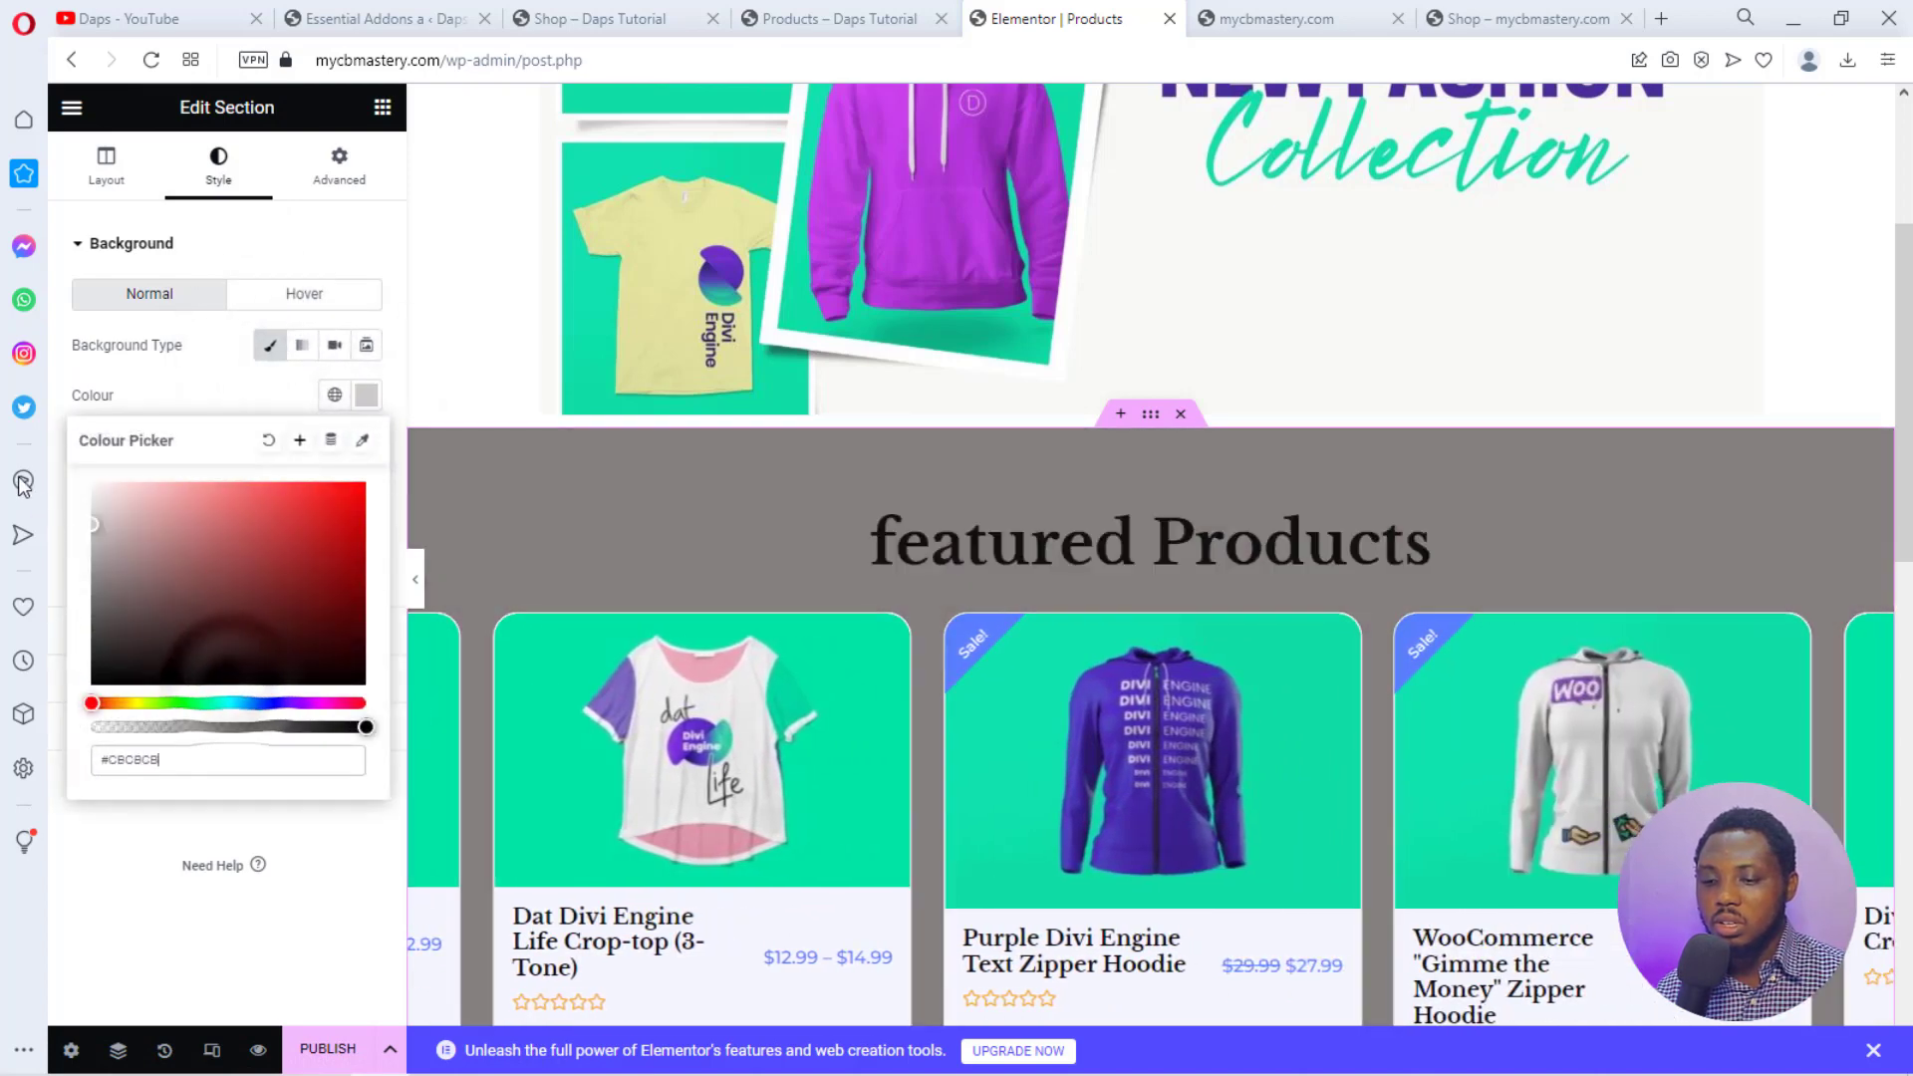
pyautogui.click(217, 239)
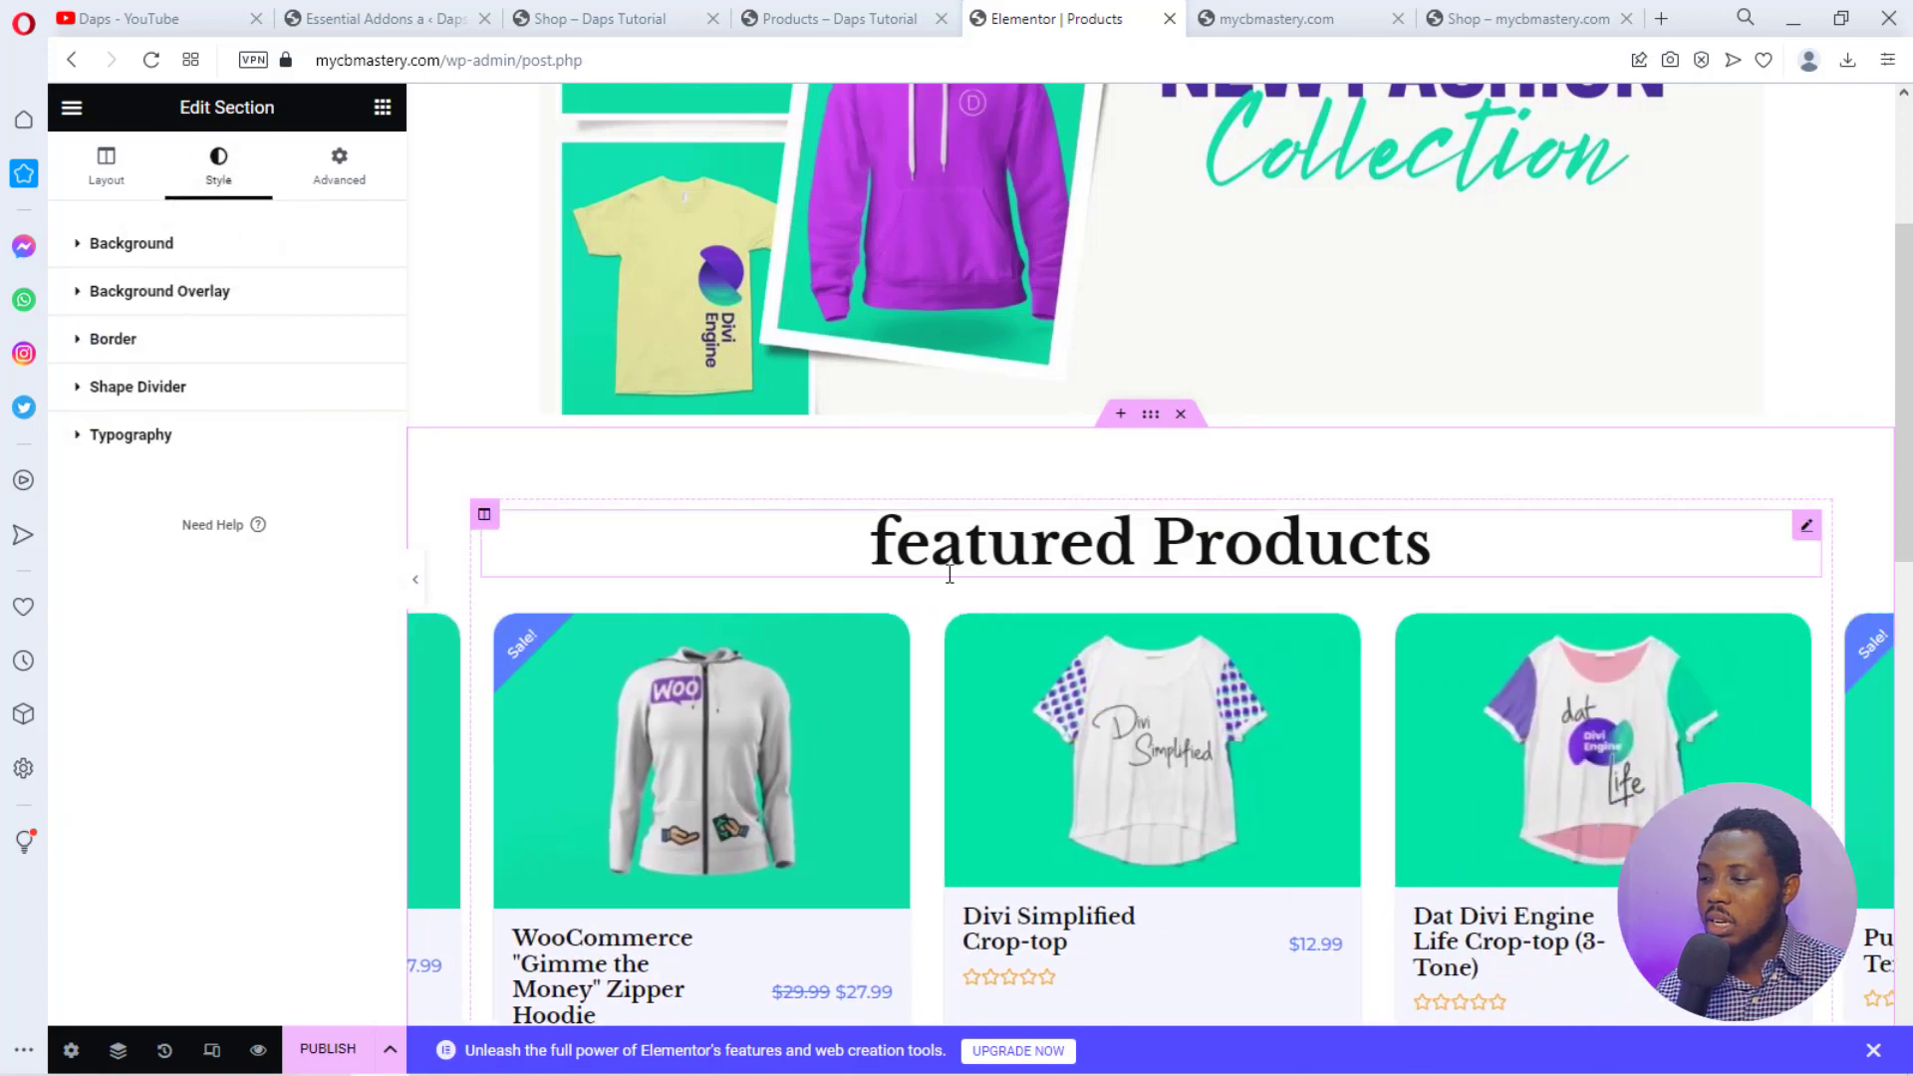
# Open the product carousel for editing, try its Preset 2 (Lite) layout and switch it to Preset 3 (Lite).
pyautogui.scroll(-3, 1570, 755)
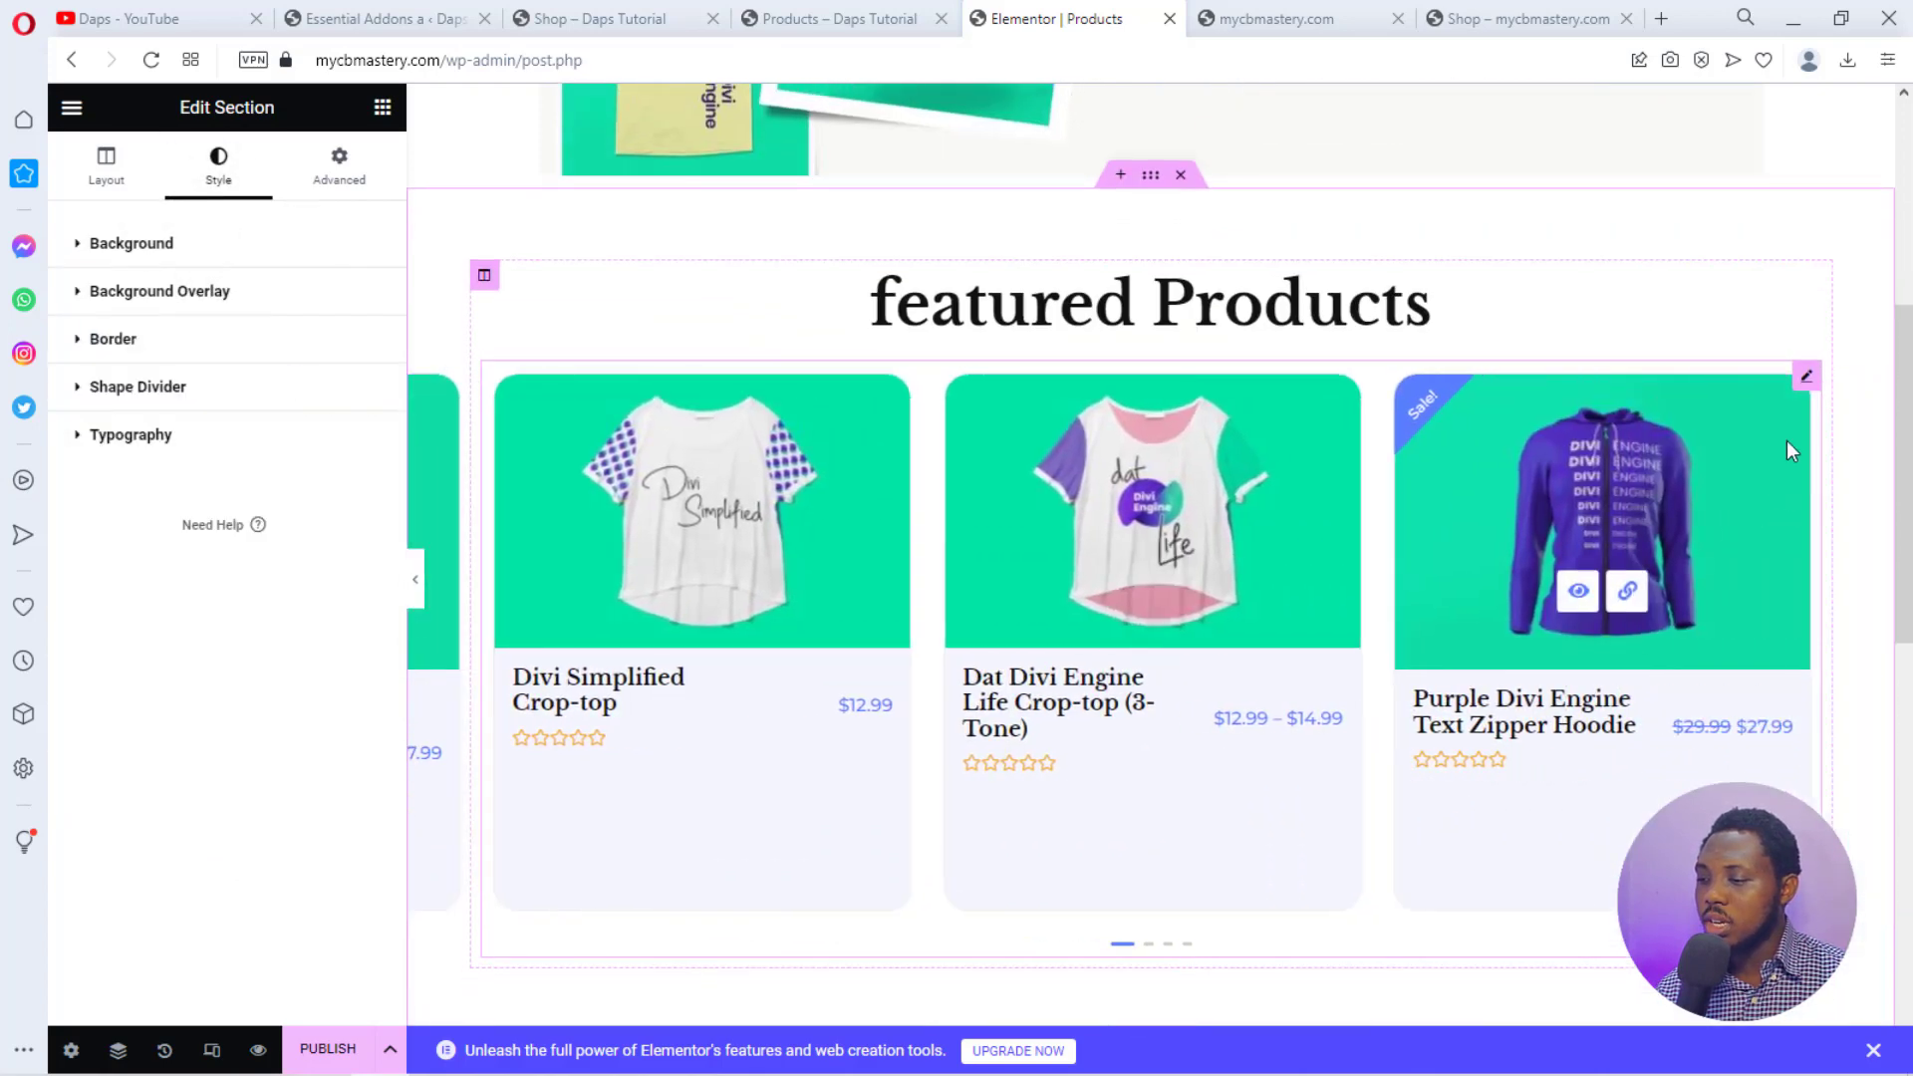
pyautogui.click(1806, 376)
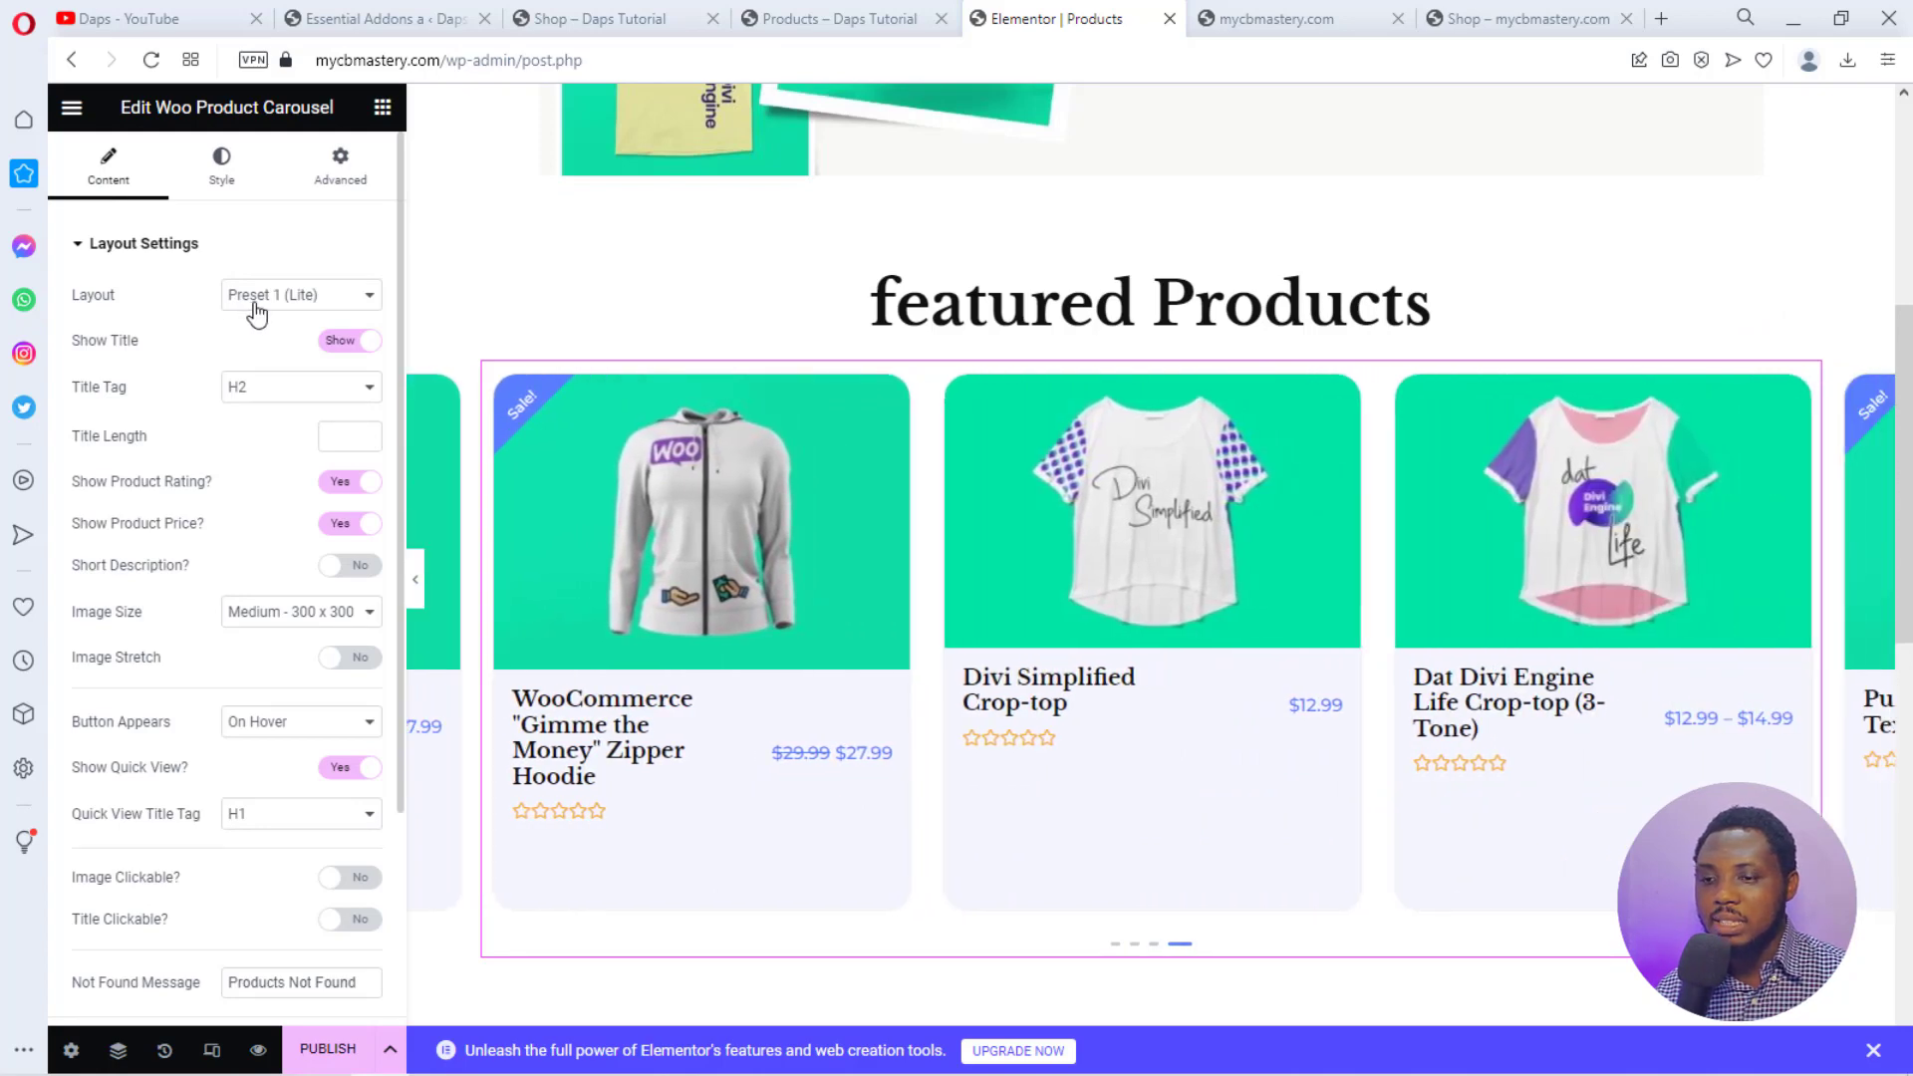
pyautogui.click(254, 305)
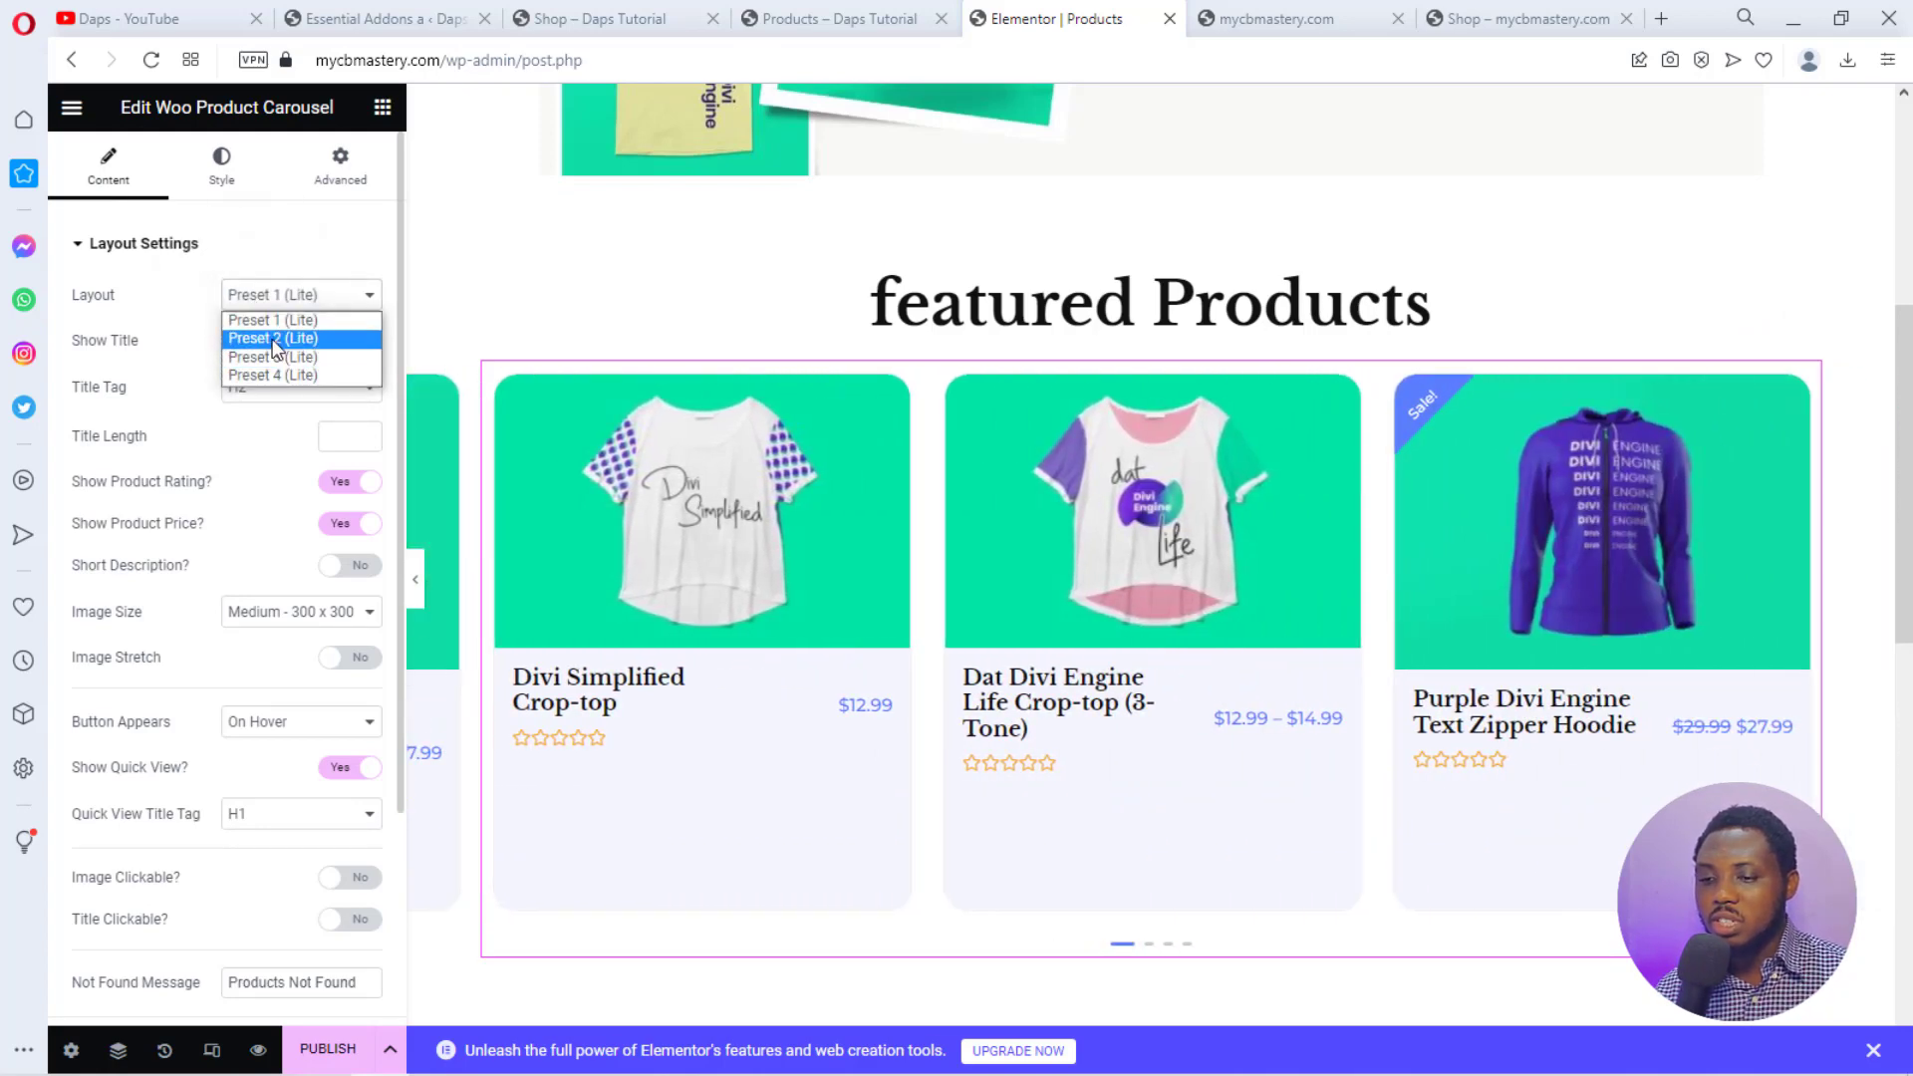
pyautogui.click(272, 339)
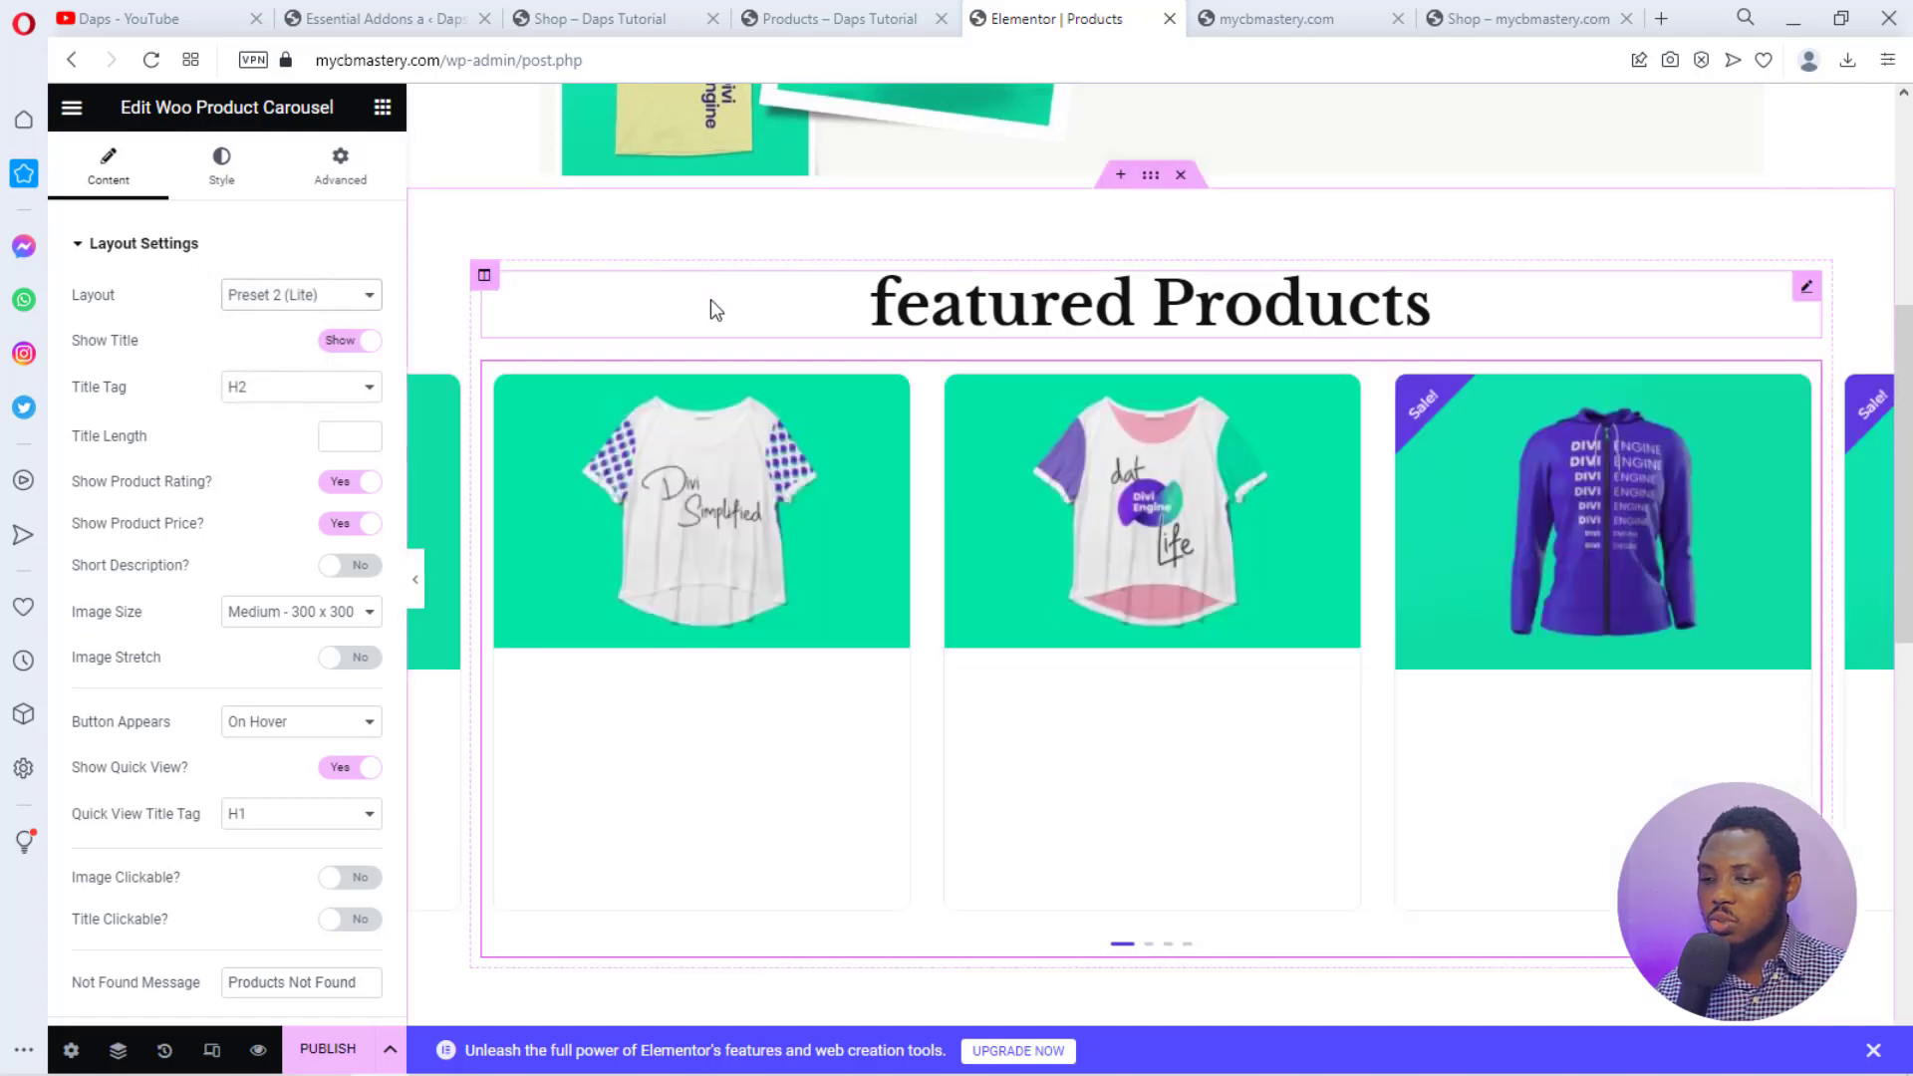
pyautogui.moveTo(582, 606)
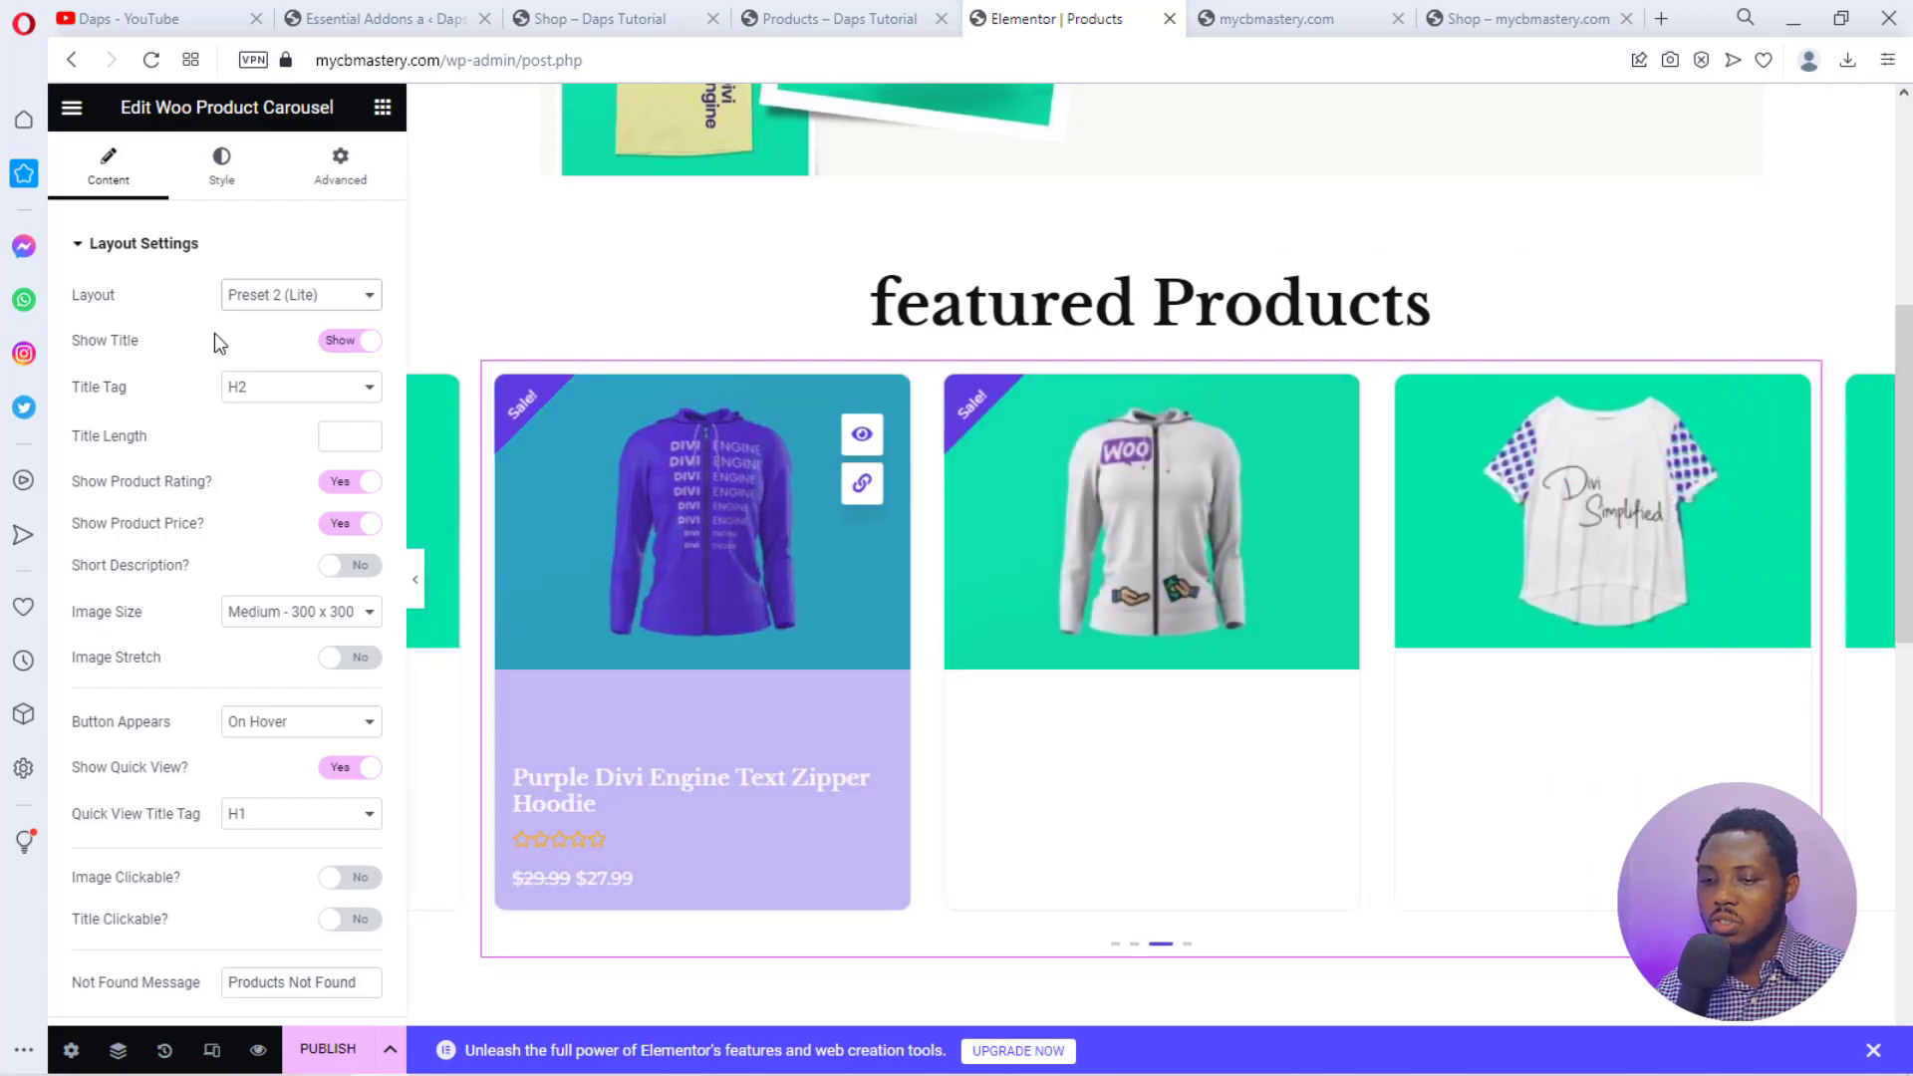
pyautogui.click(352, 298)
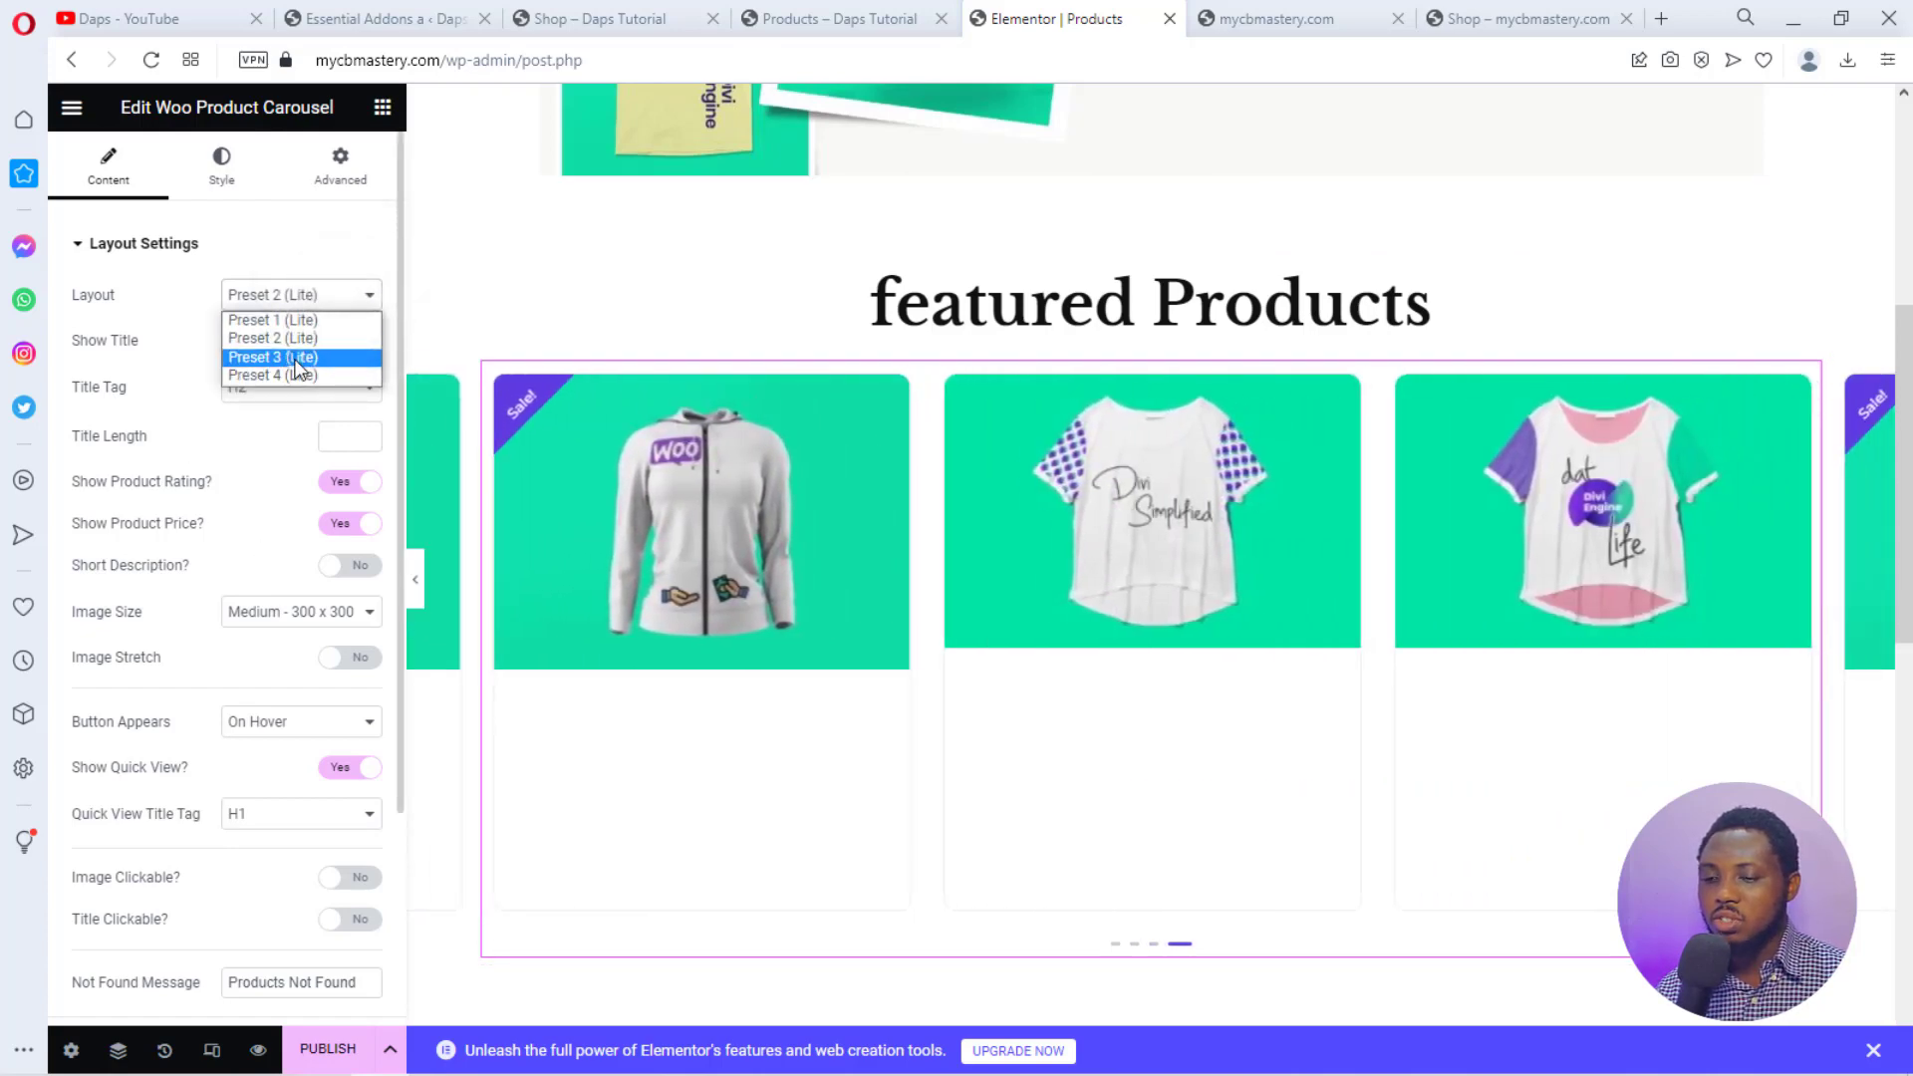
pyautogui.click(296, 357)
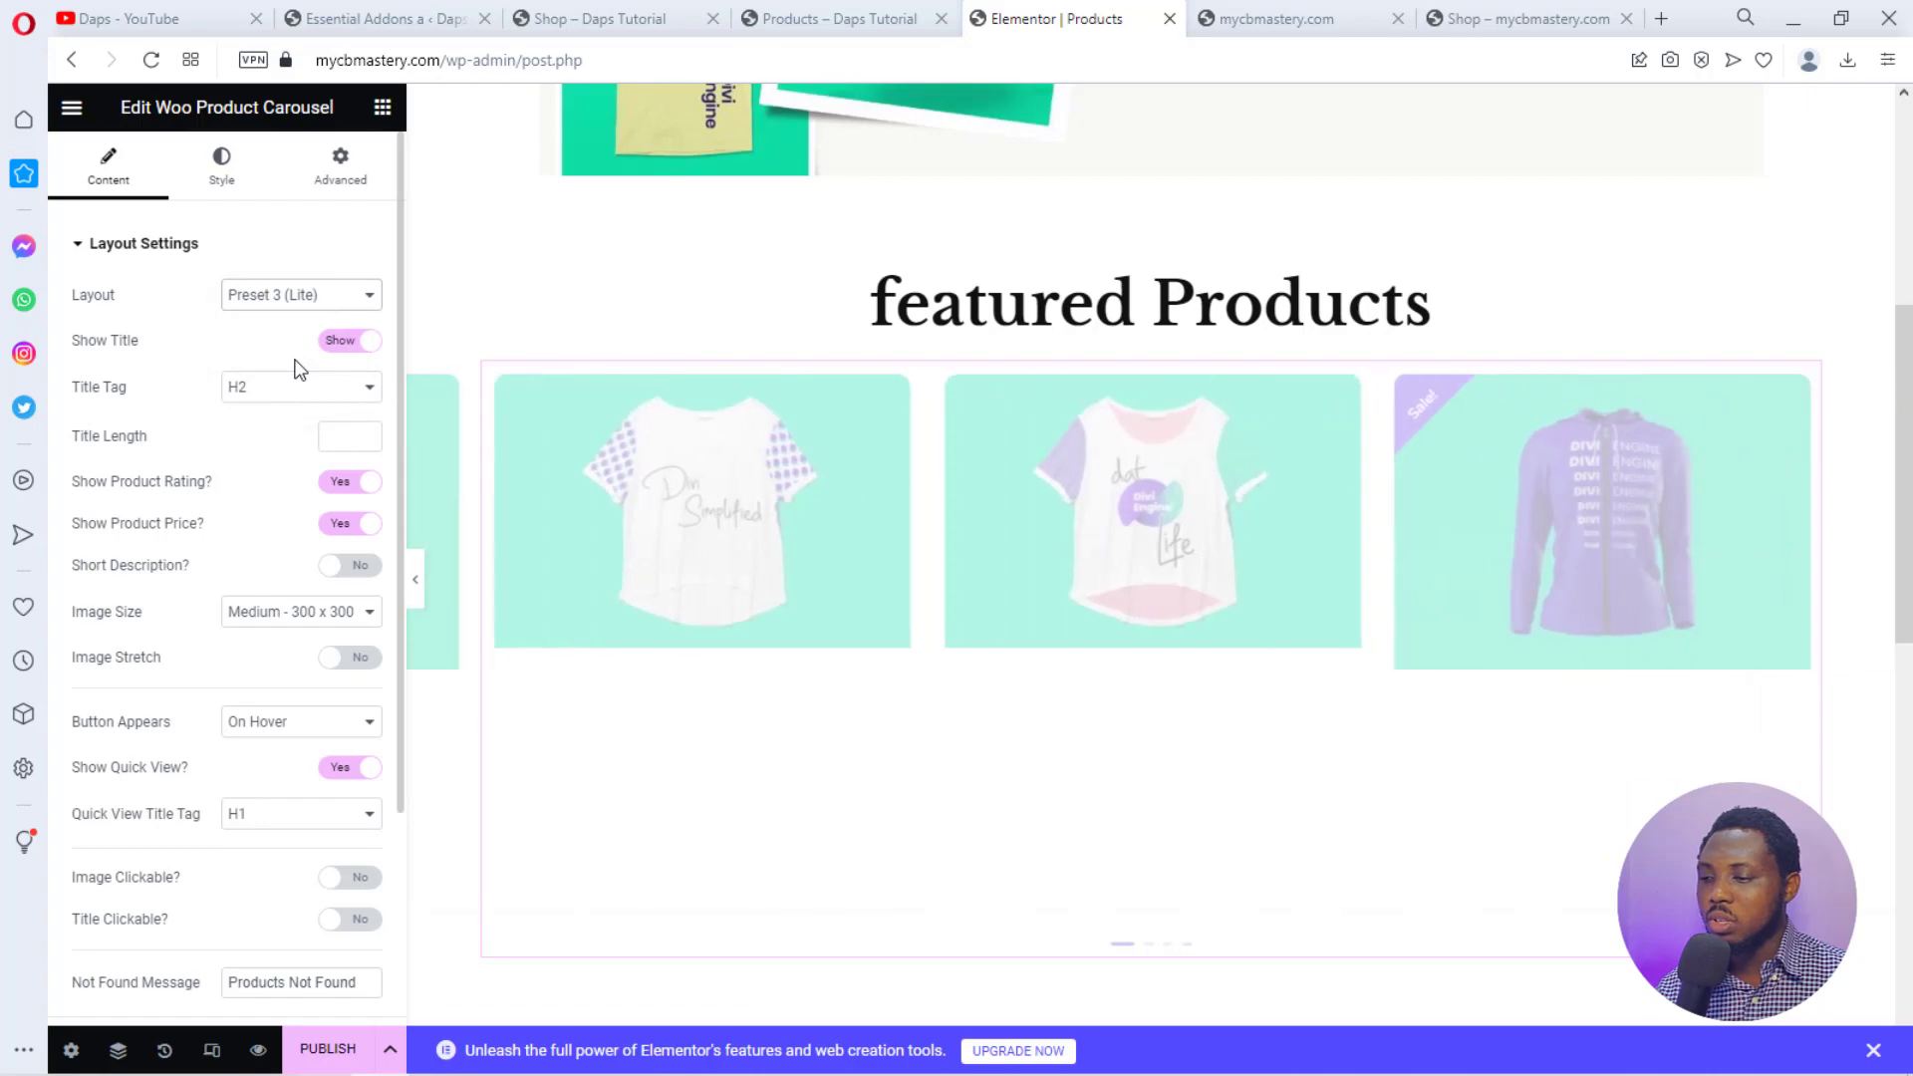
pyautogui.moveTo(756, 654)
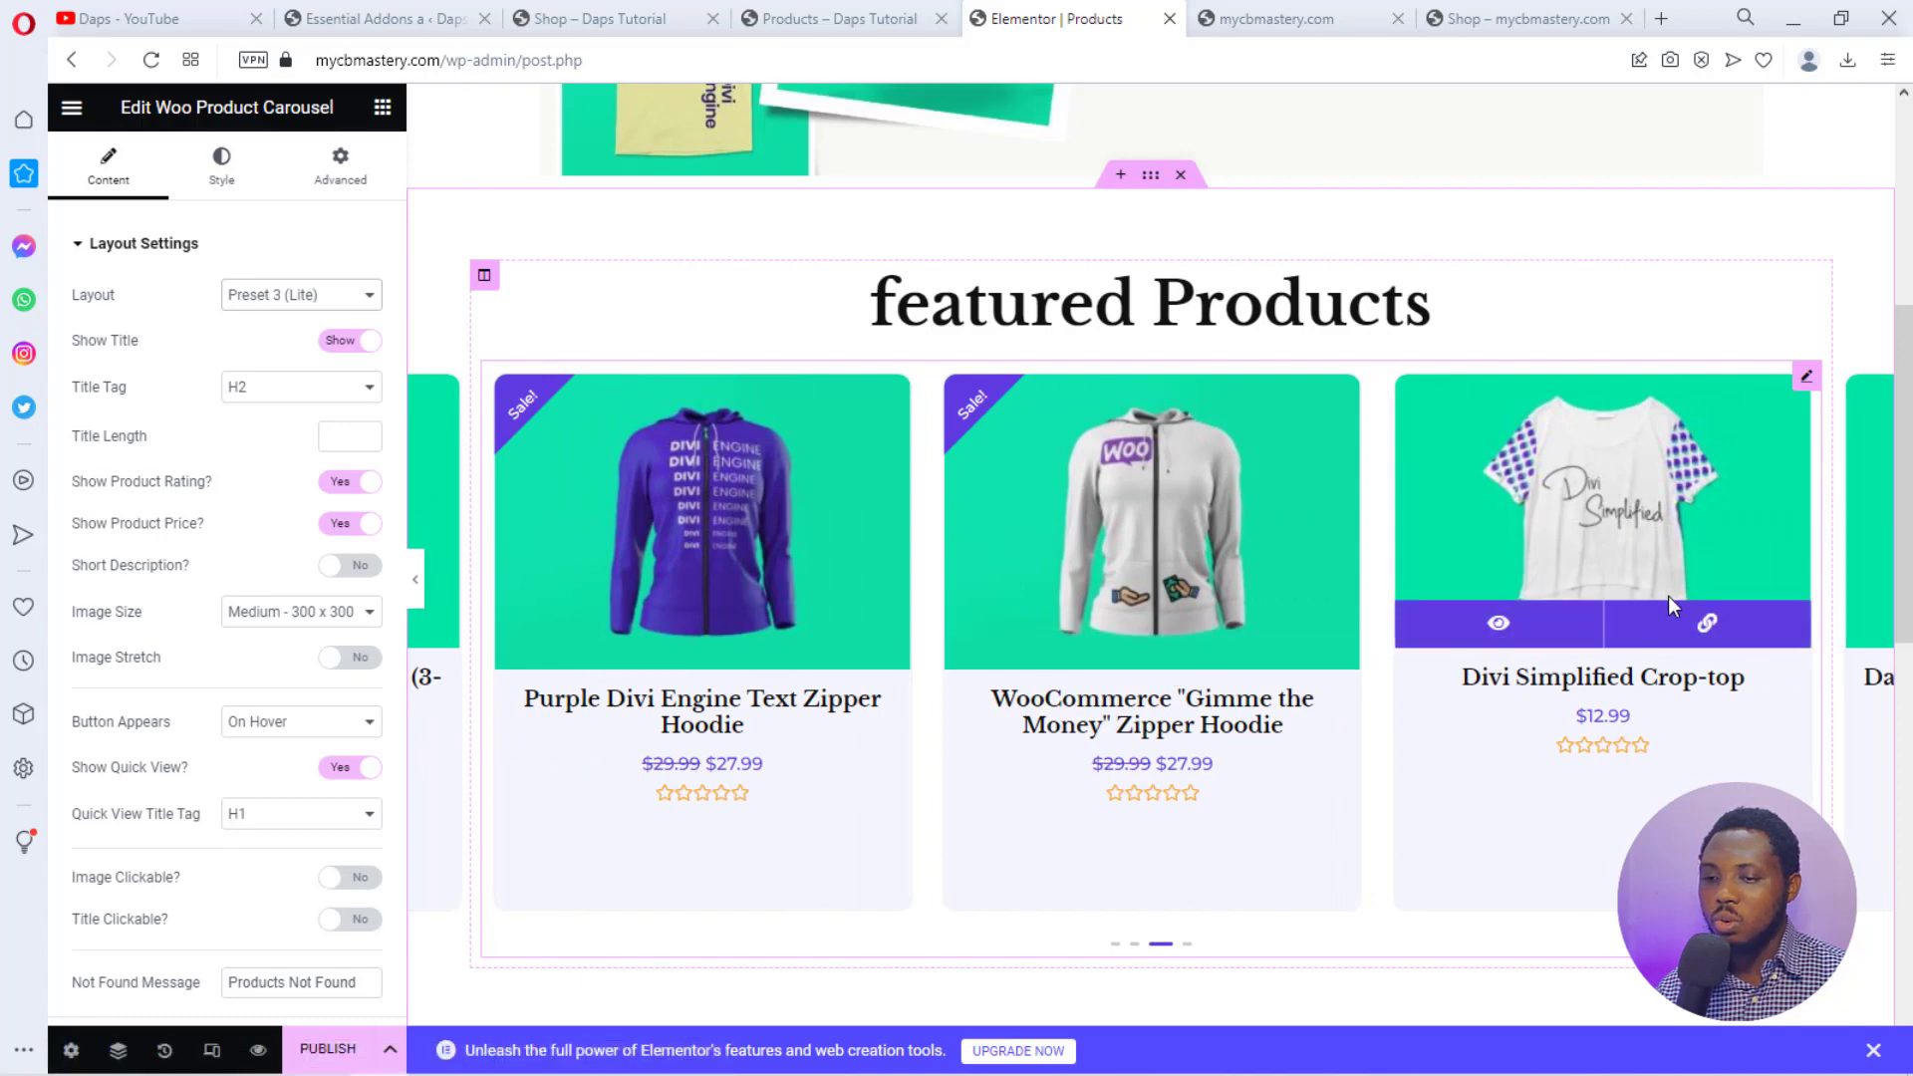
# Try the Preset 4 and Preset 1 layouts on the product carousel and return it to Preset 3 (Lite).
pyautogui.click(299, 295)
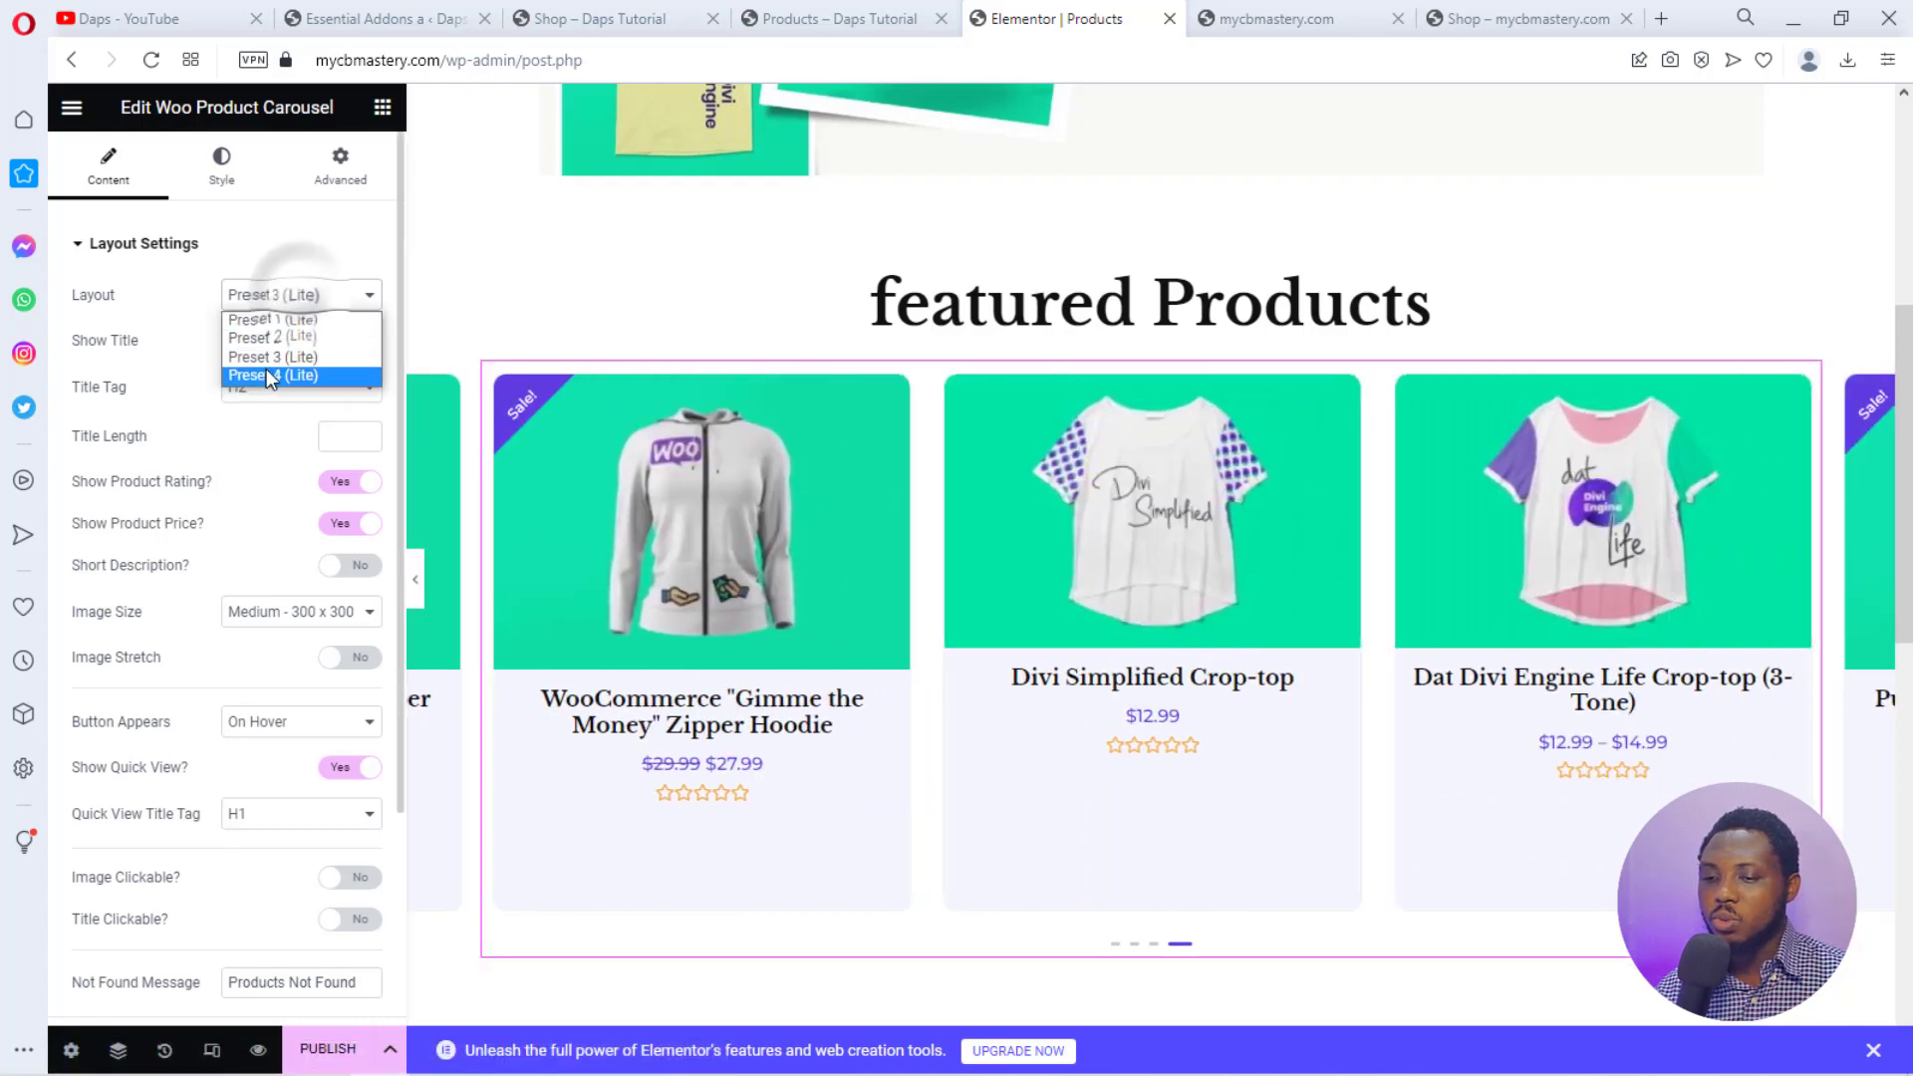
pyautogui.click(266, 368)
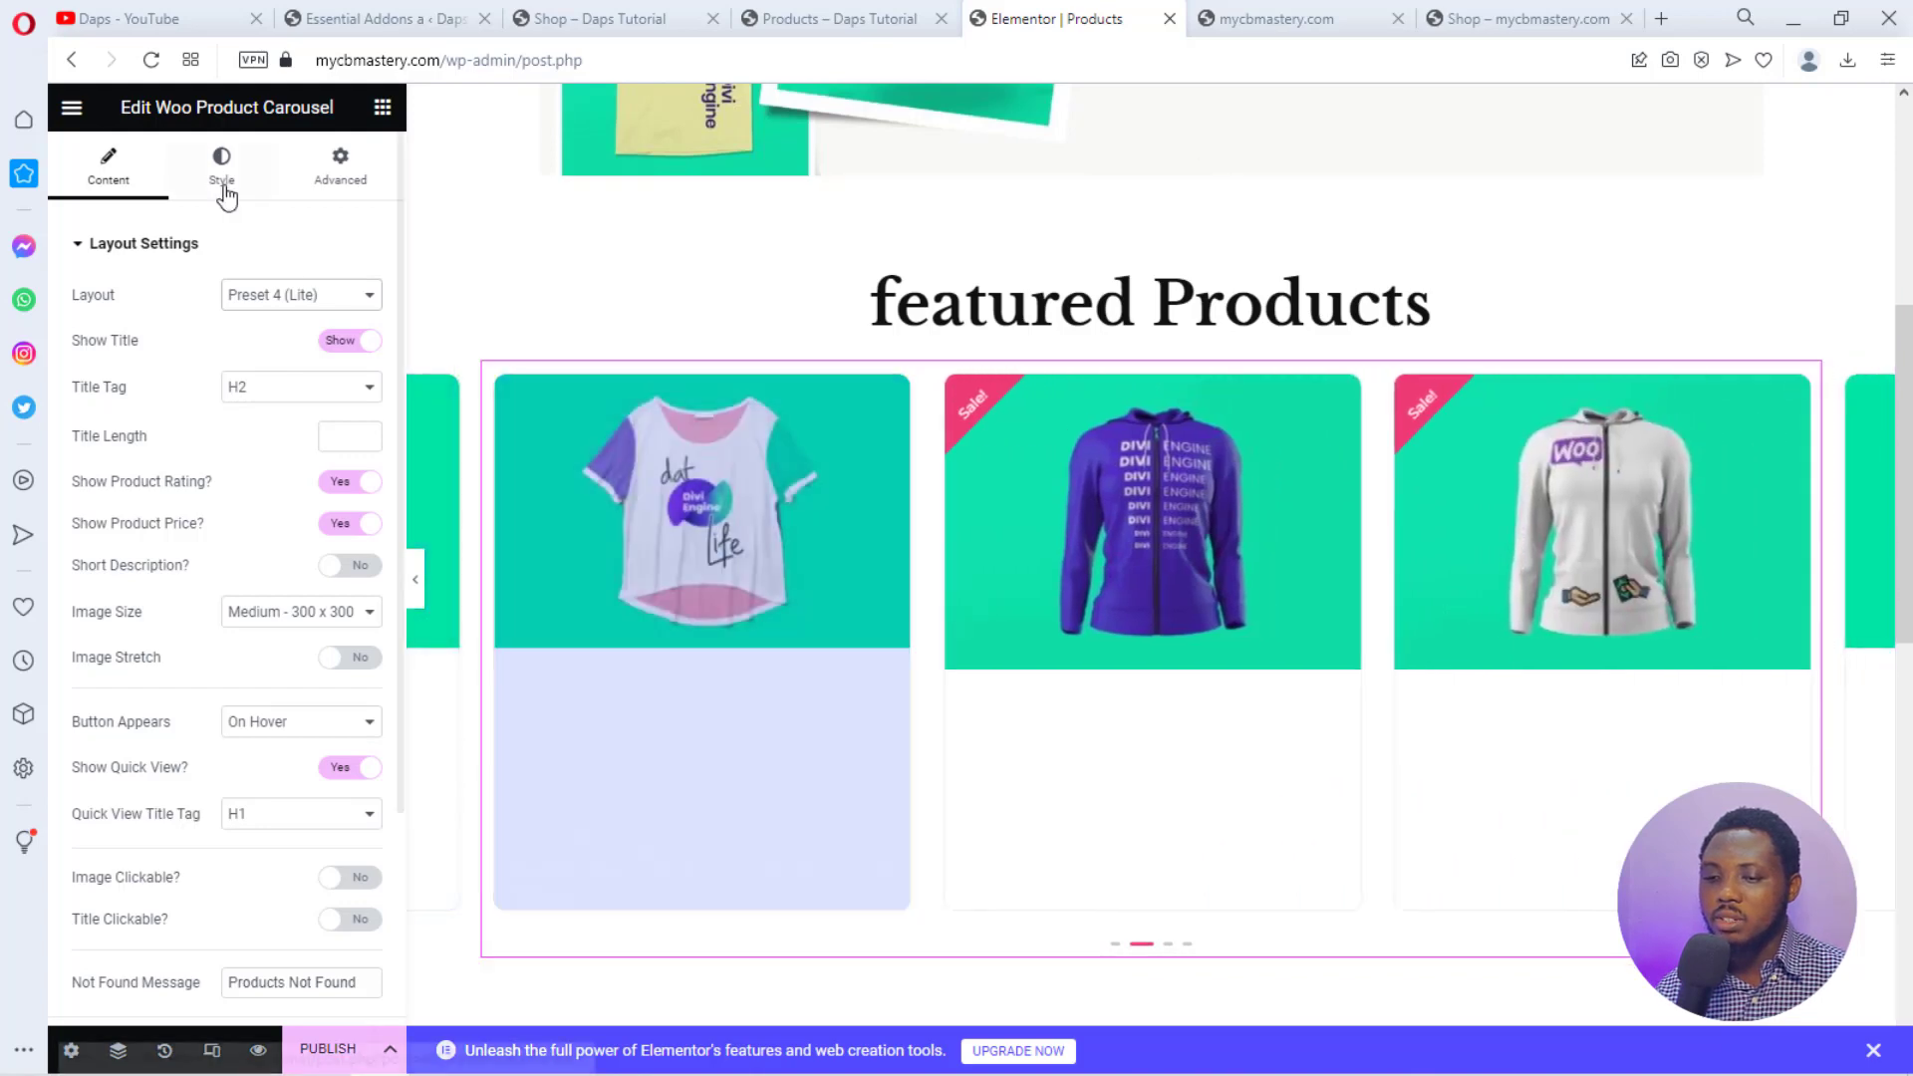
pyautogui.click(257, 296)
pyautogui.click(259, 323)
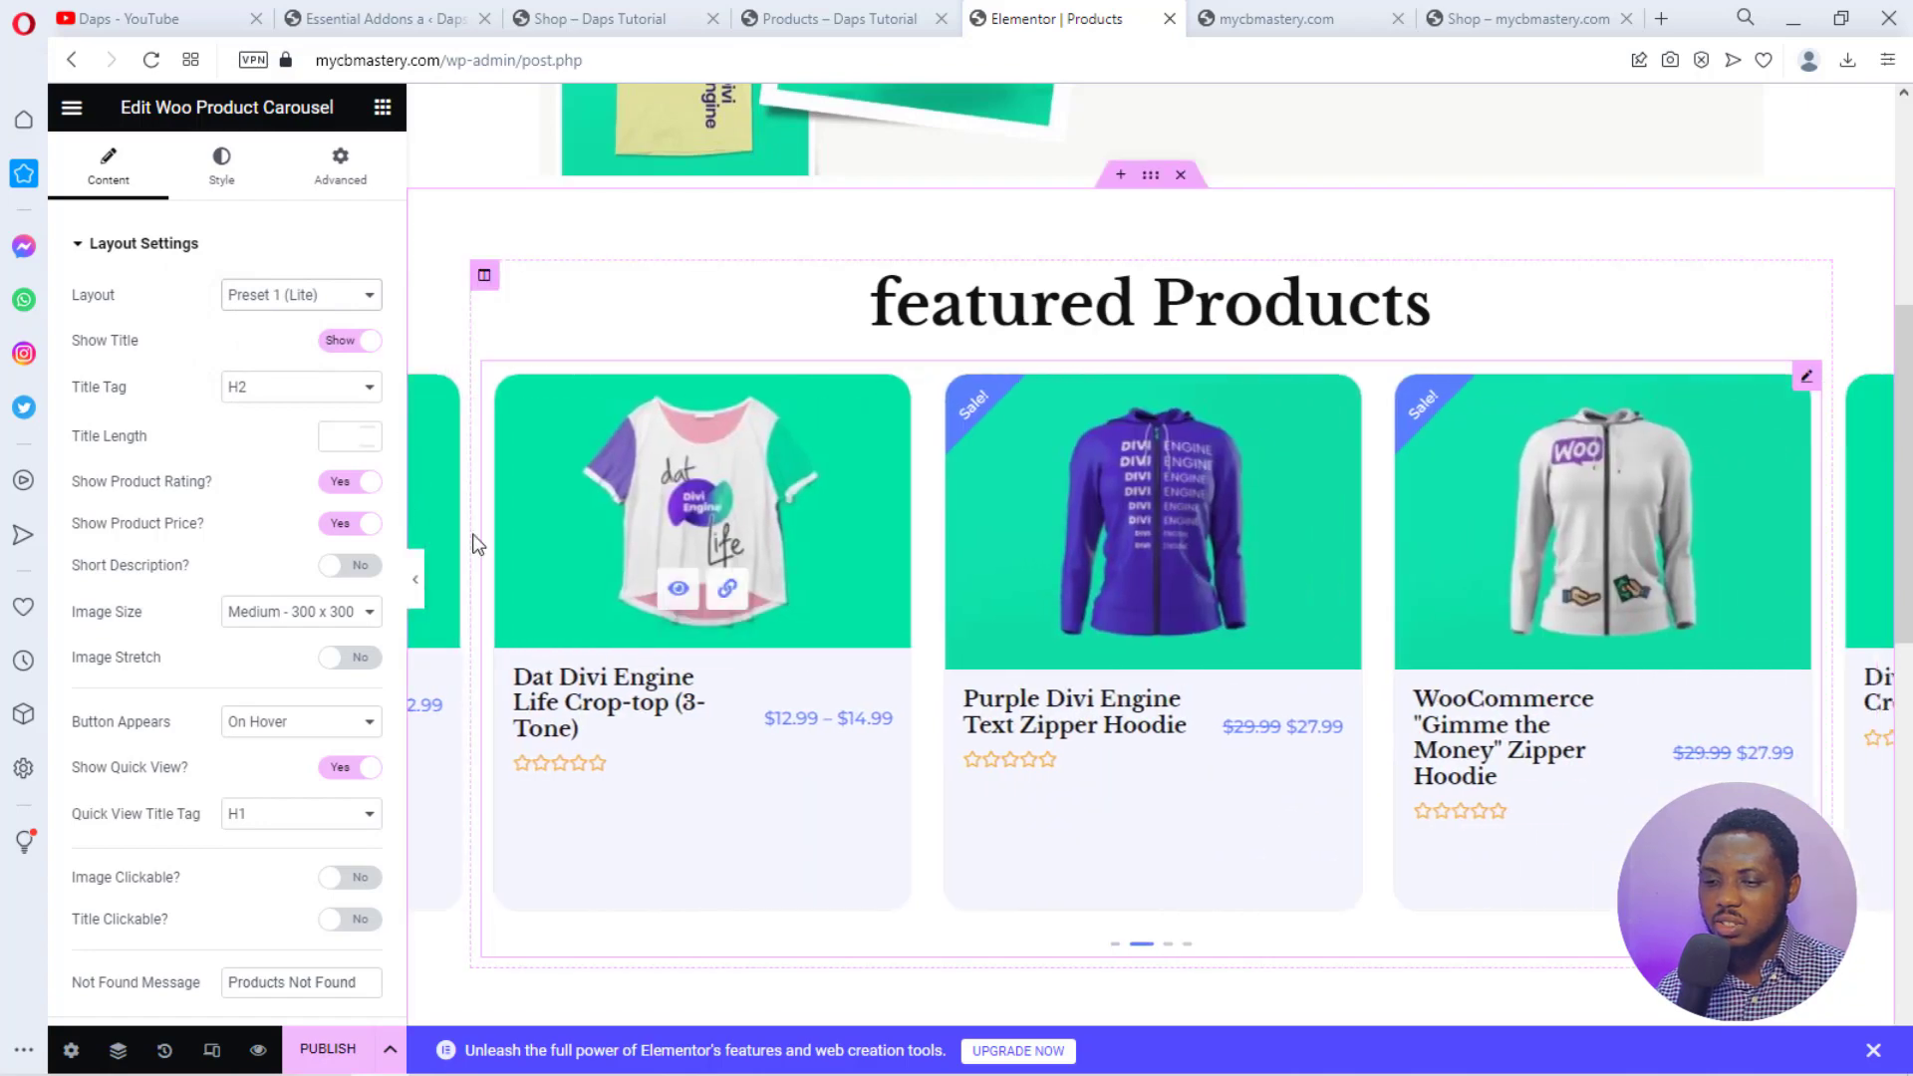
pyautogui.click(294, 295)
pyautogui.click(275, 357)
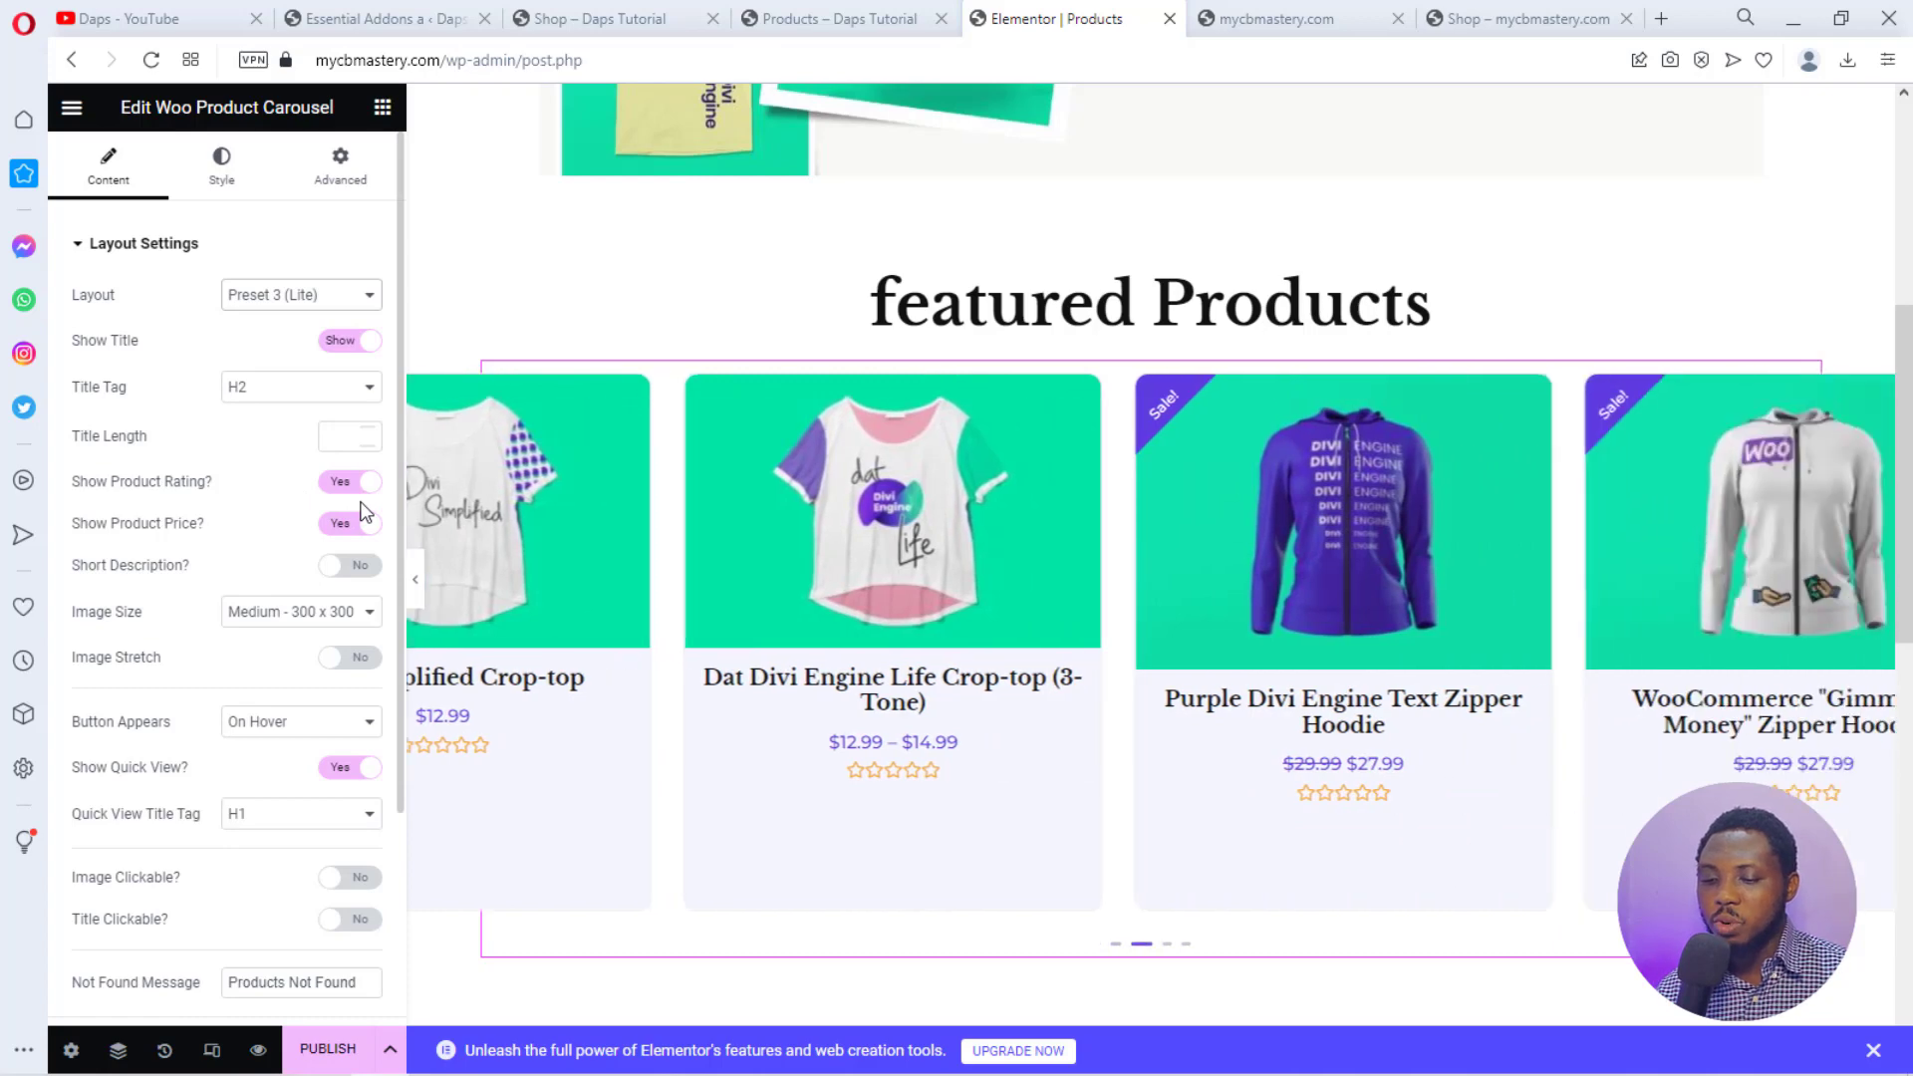
# Hide the product ratings in the carousel and set its image size to Medium Large - 768 x 0.
pyautogui.click(332, 488)
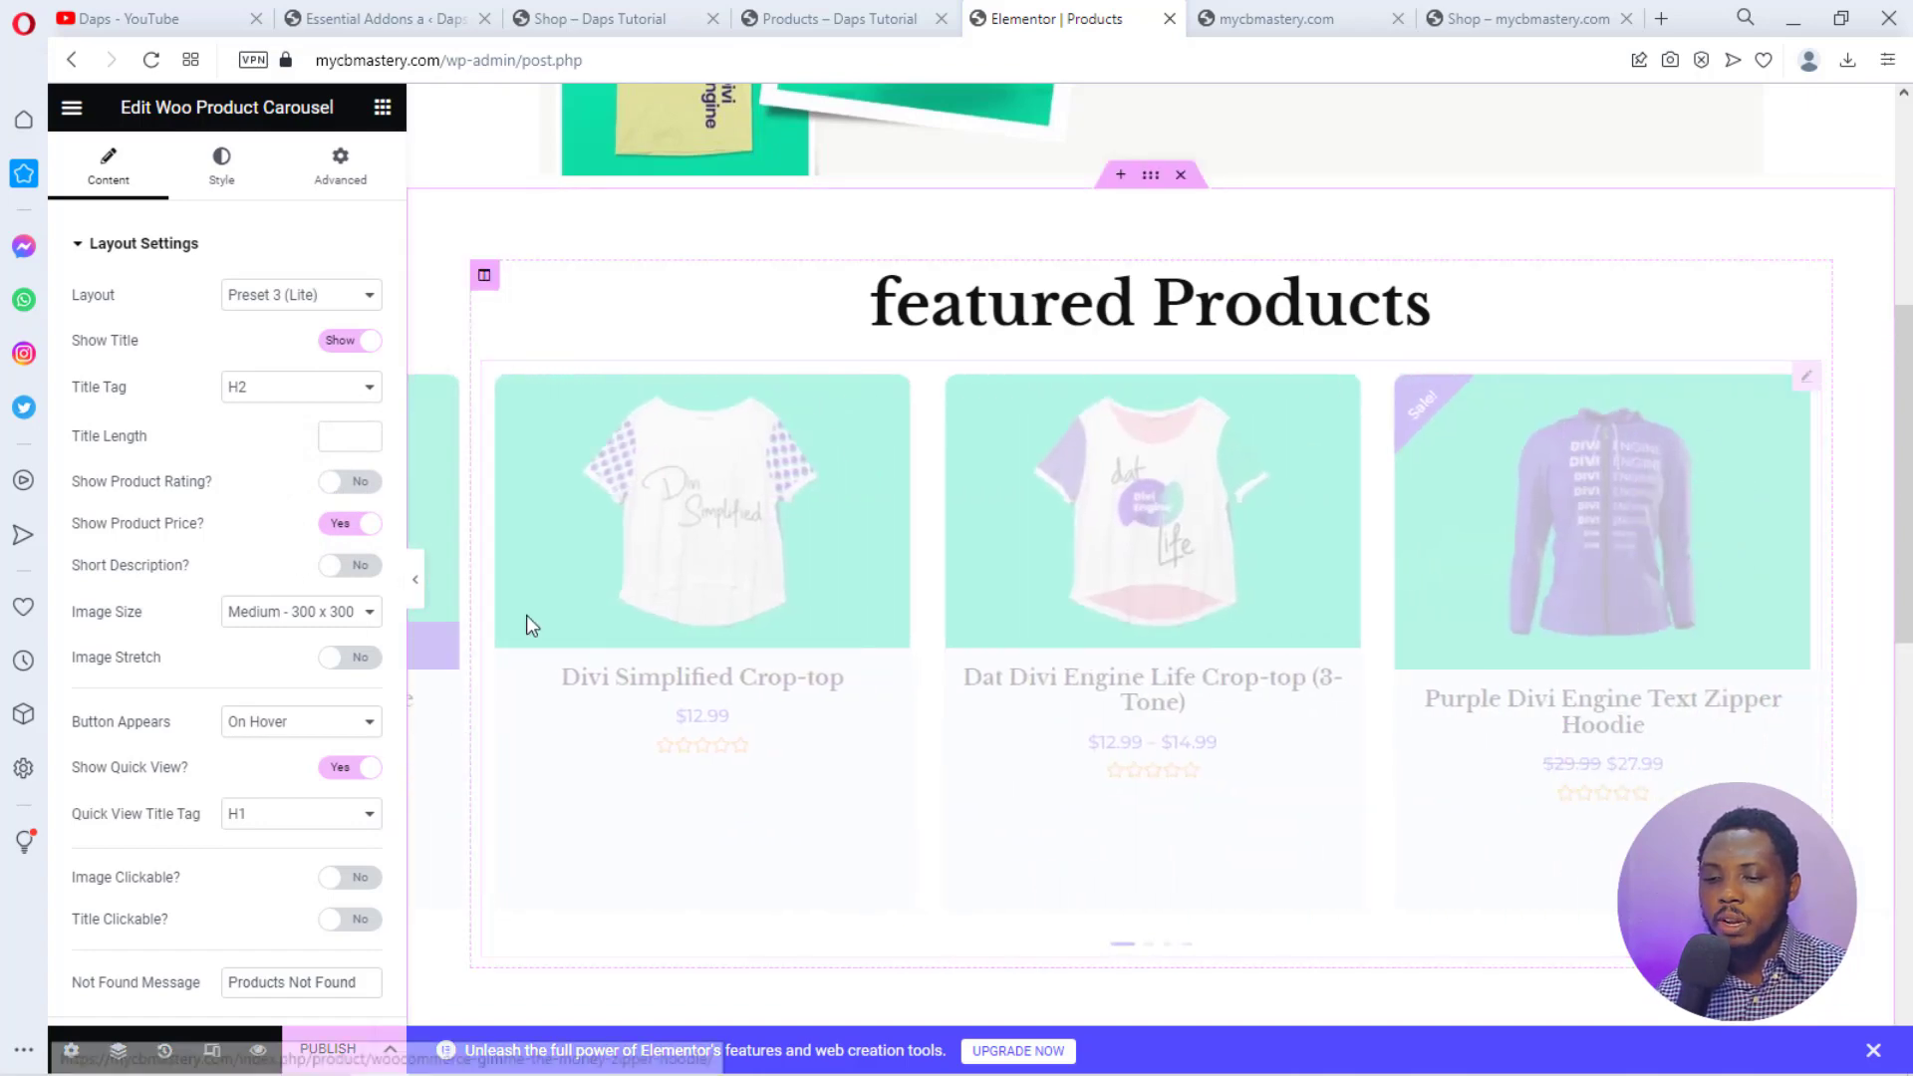
pyautogui.moveTo(600, 622)
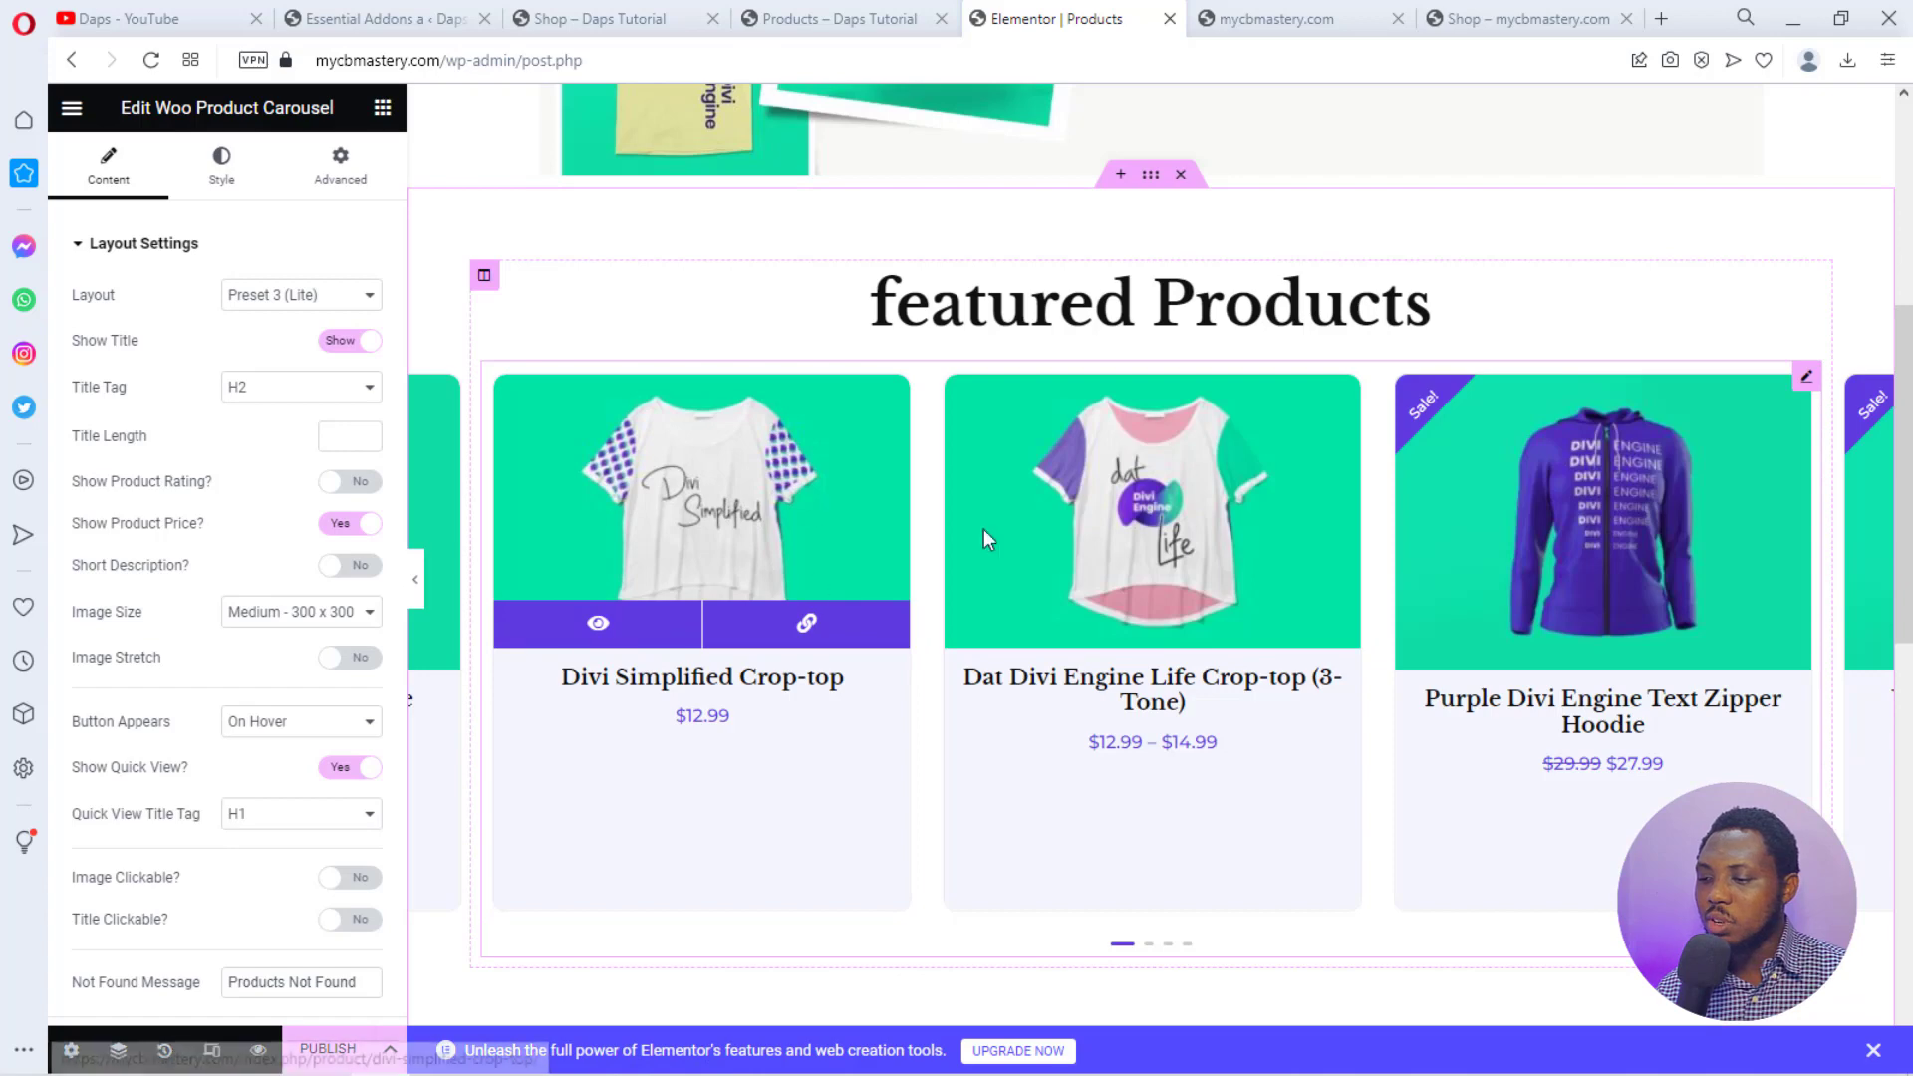
pyautogui.moveTo(1282, 463)
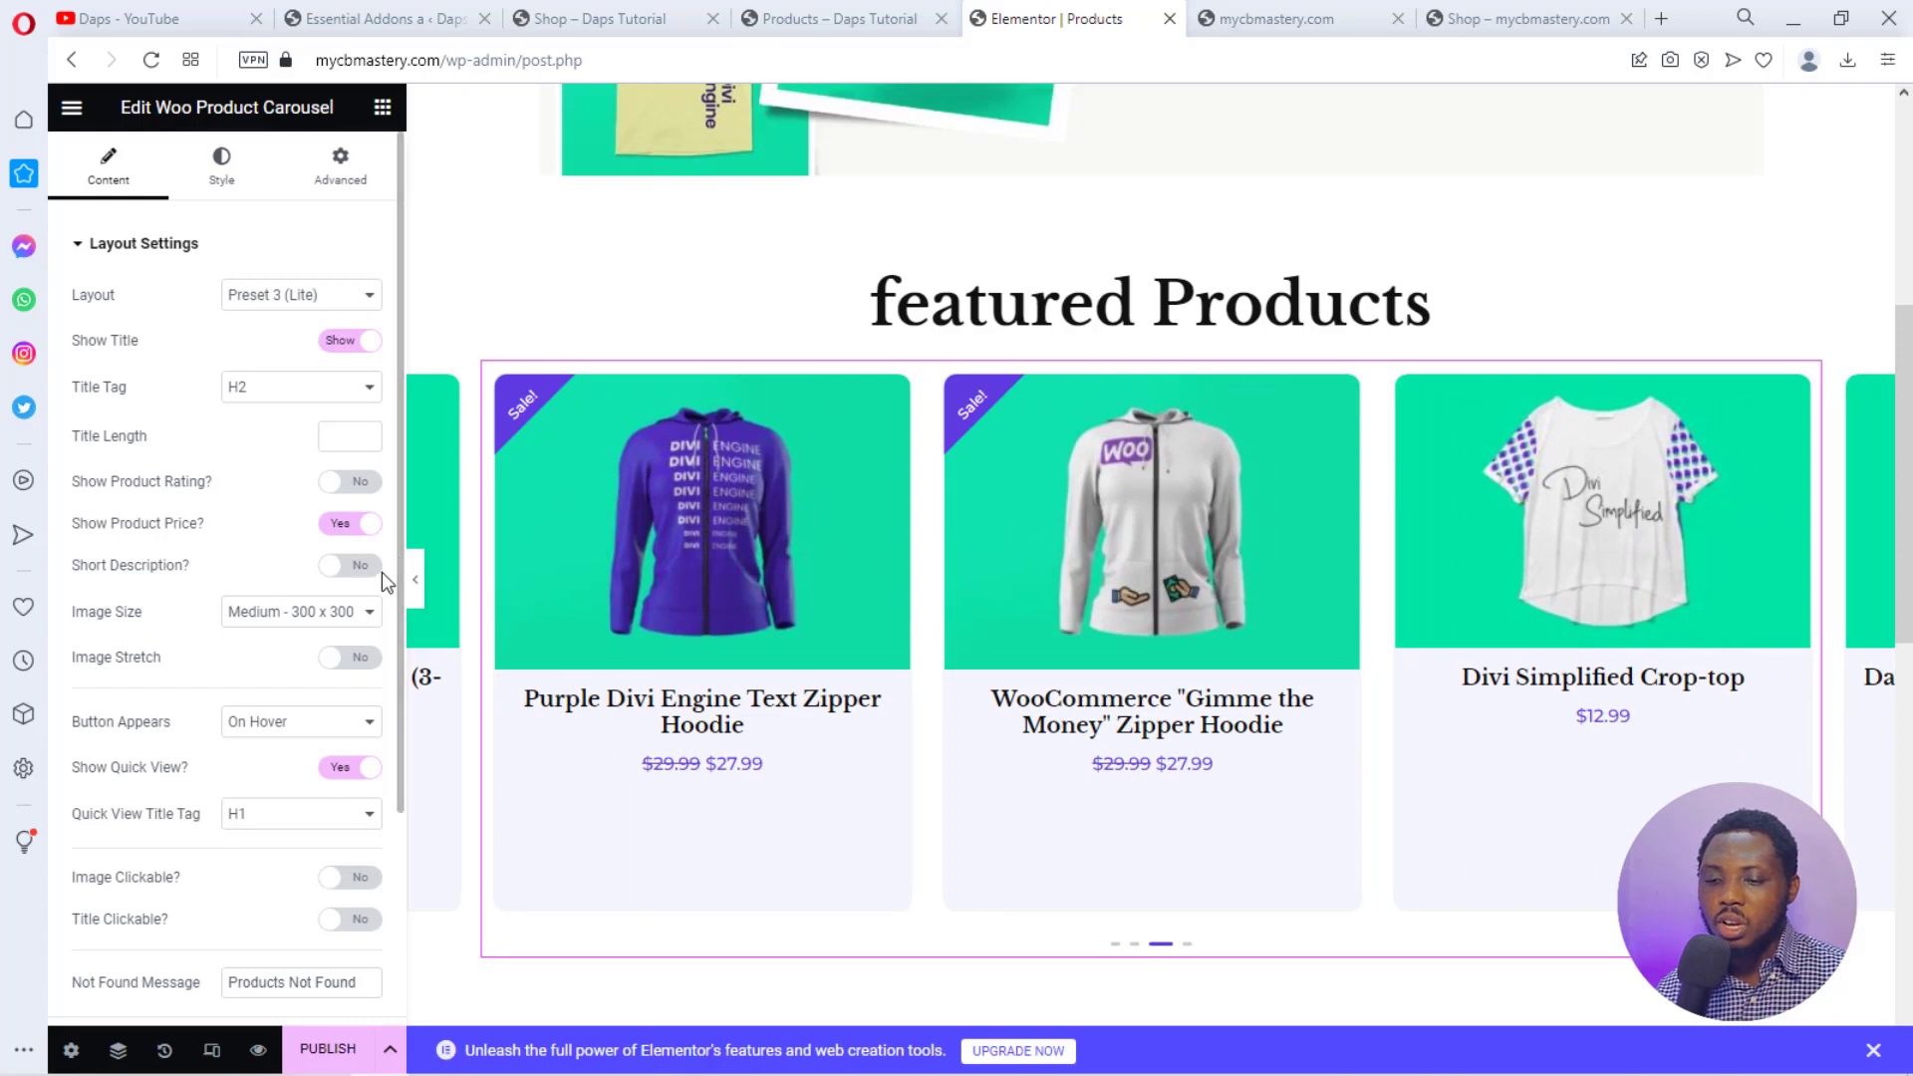
pyautogui.click(339, 612)
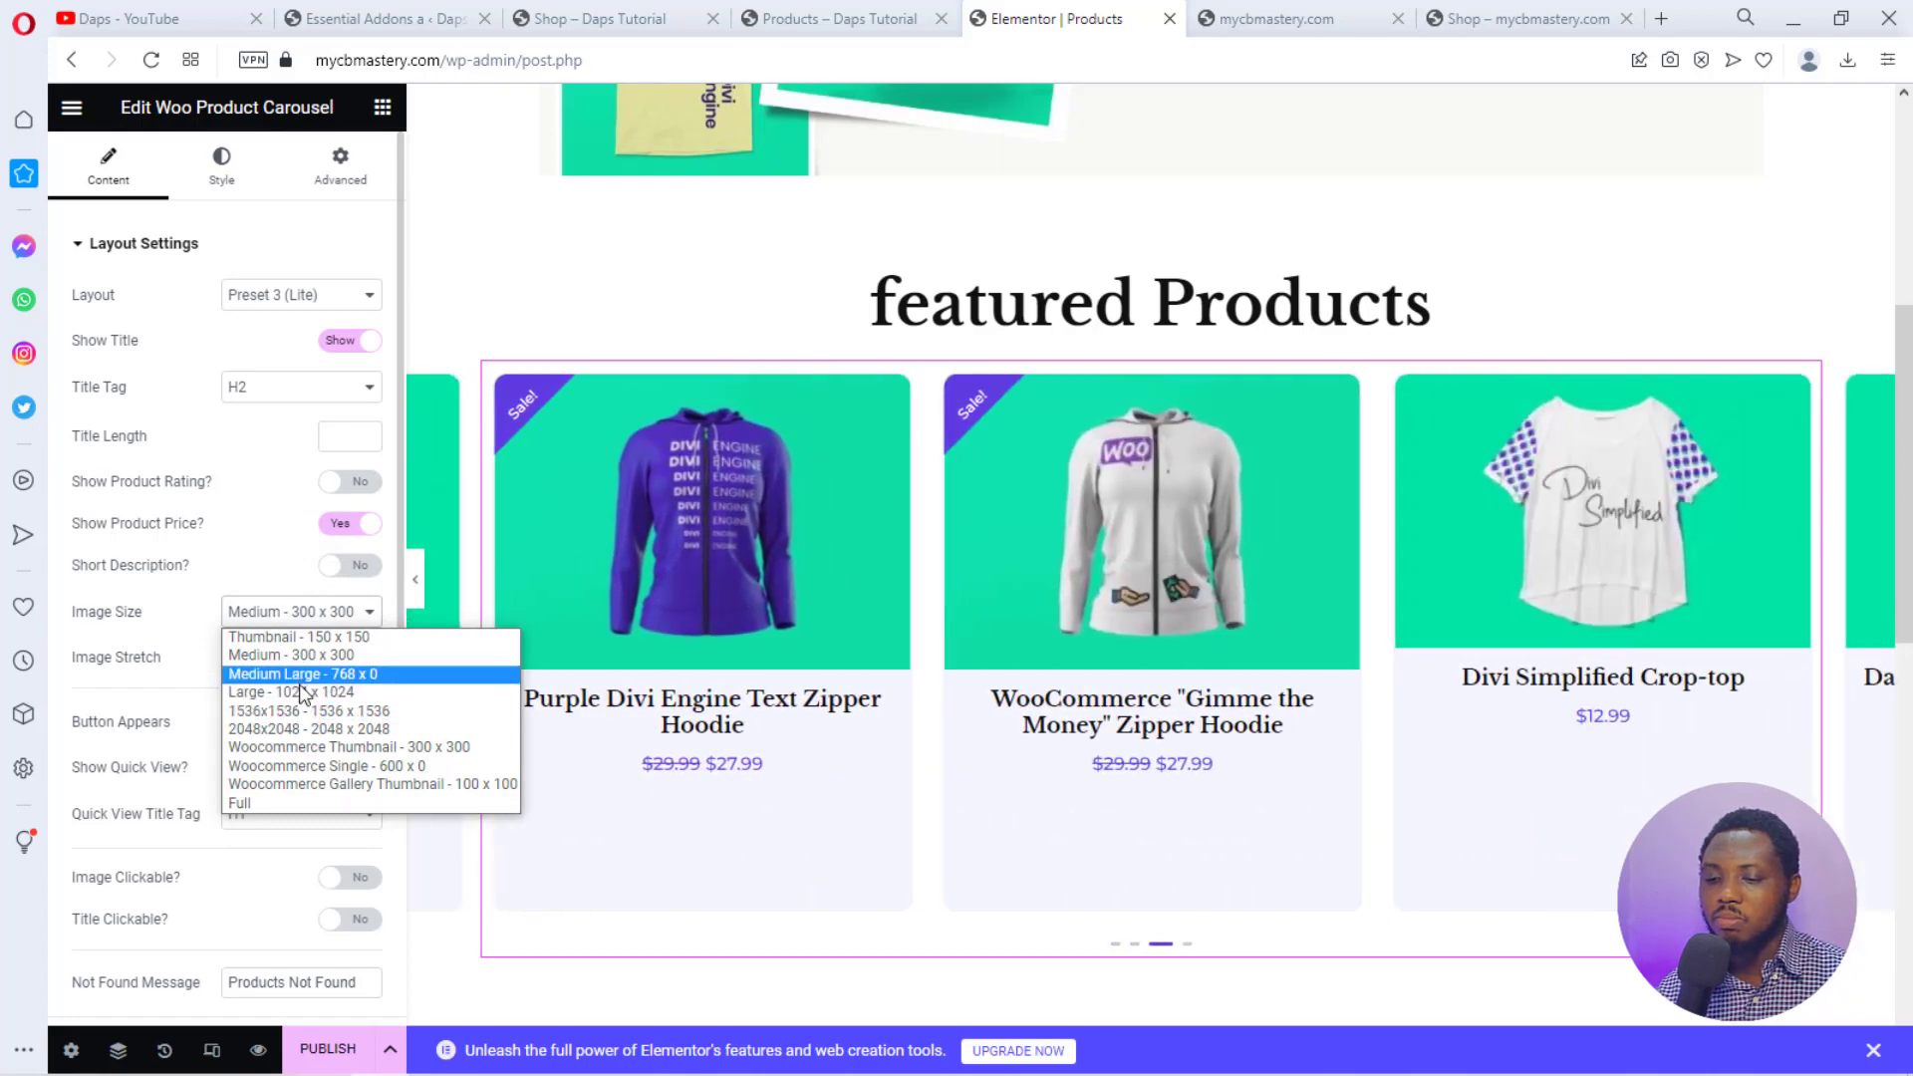
pyautogui.click(295, 675)
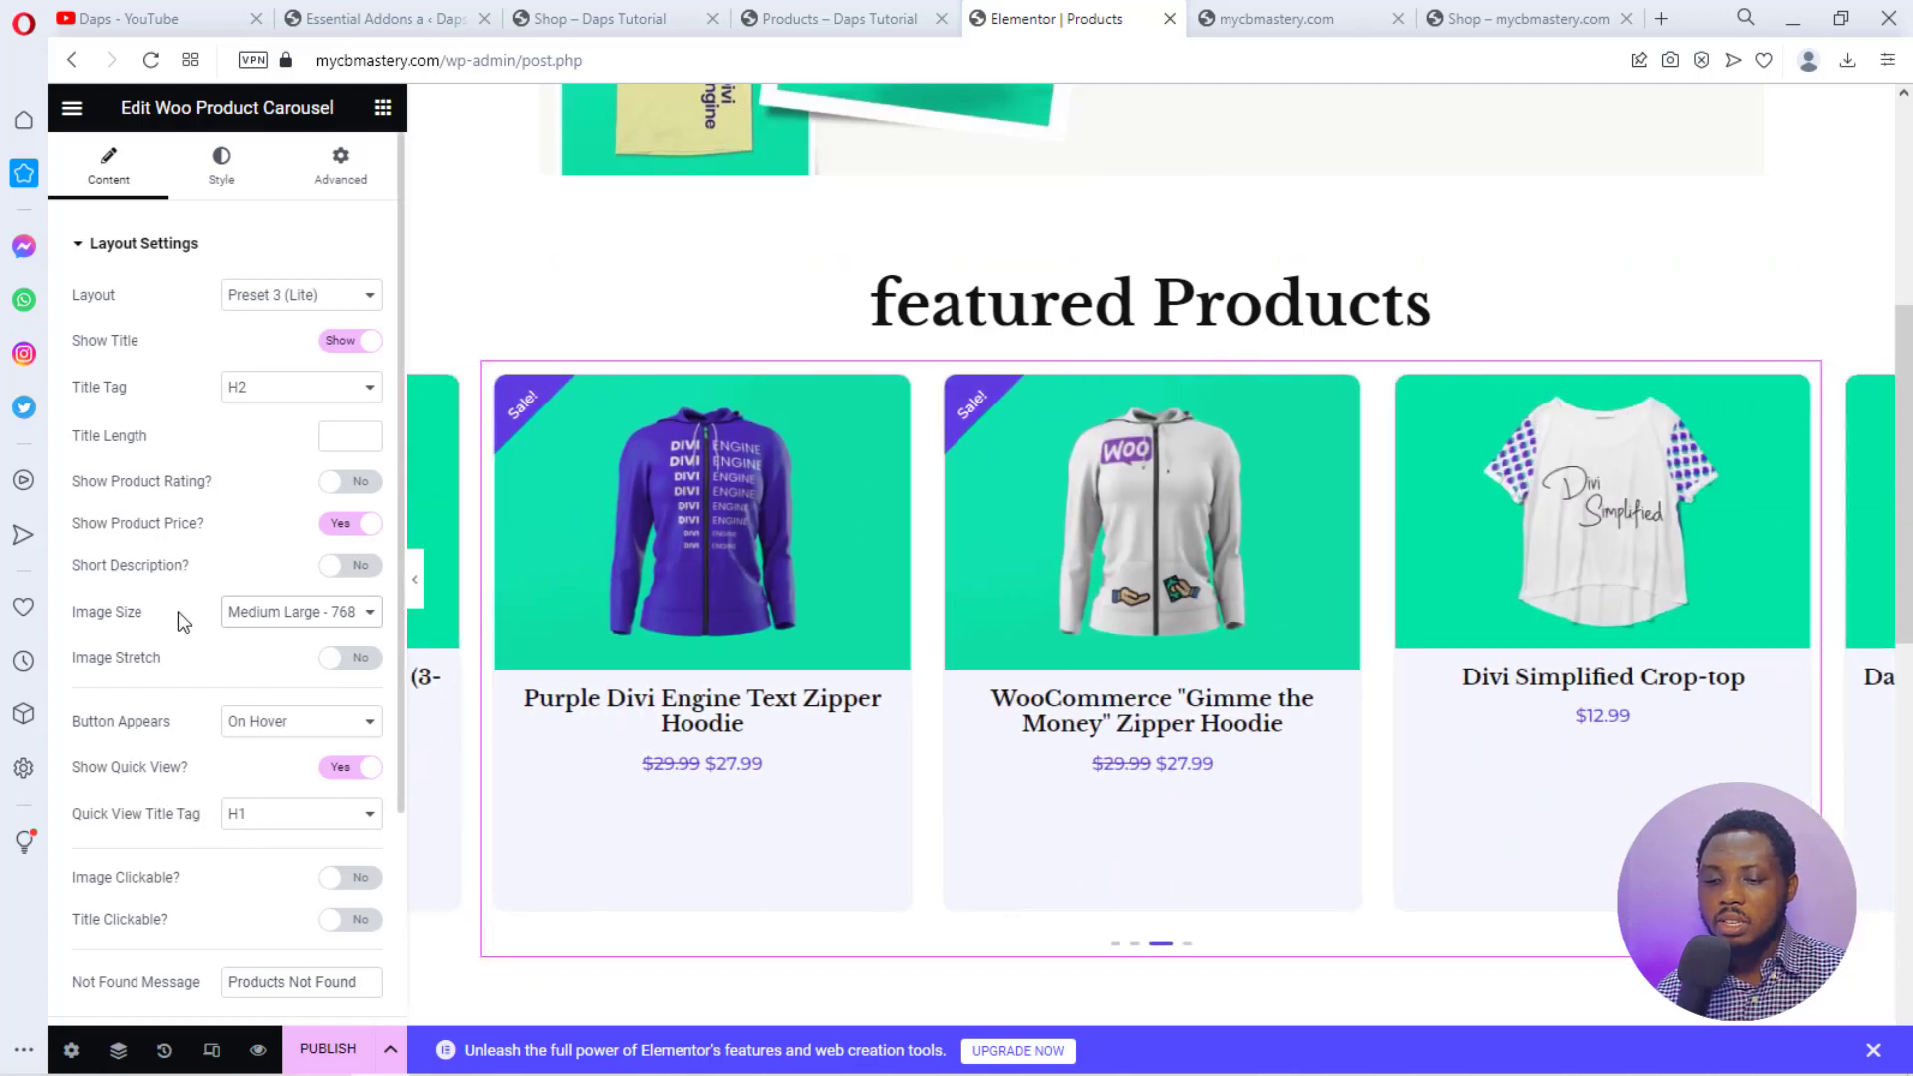
# Set the carousel's buttons to appear as Static and check the quick view of the Divi Simplified Crop-top.
pyautogui.scroll(-1, 177, 611)
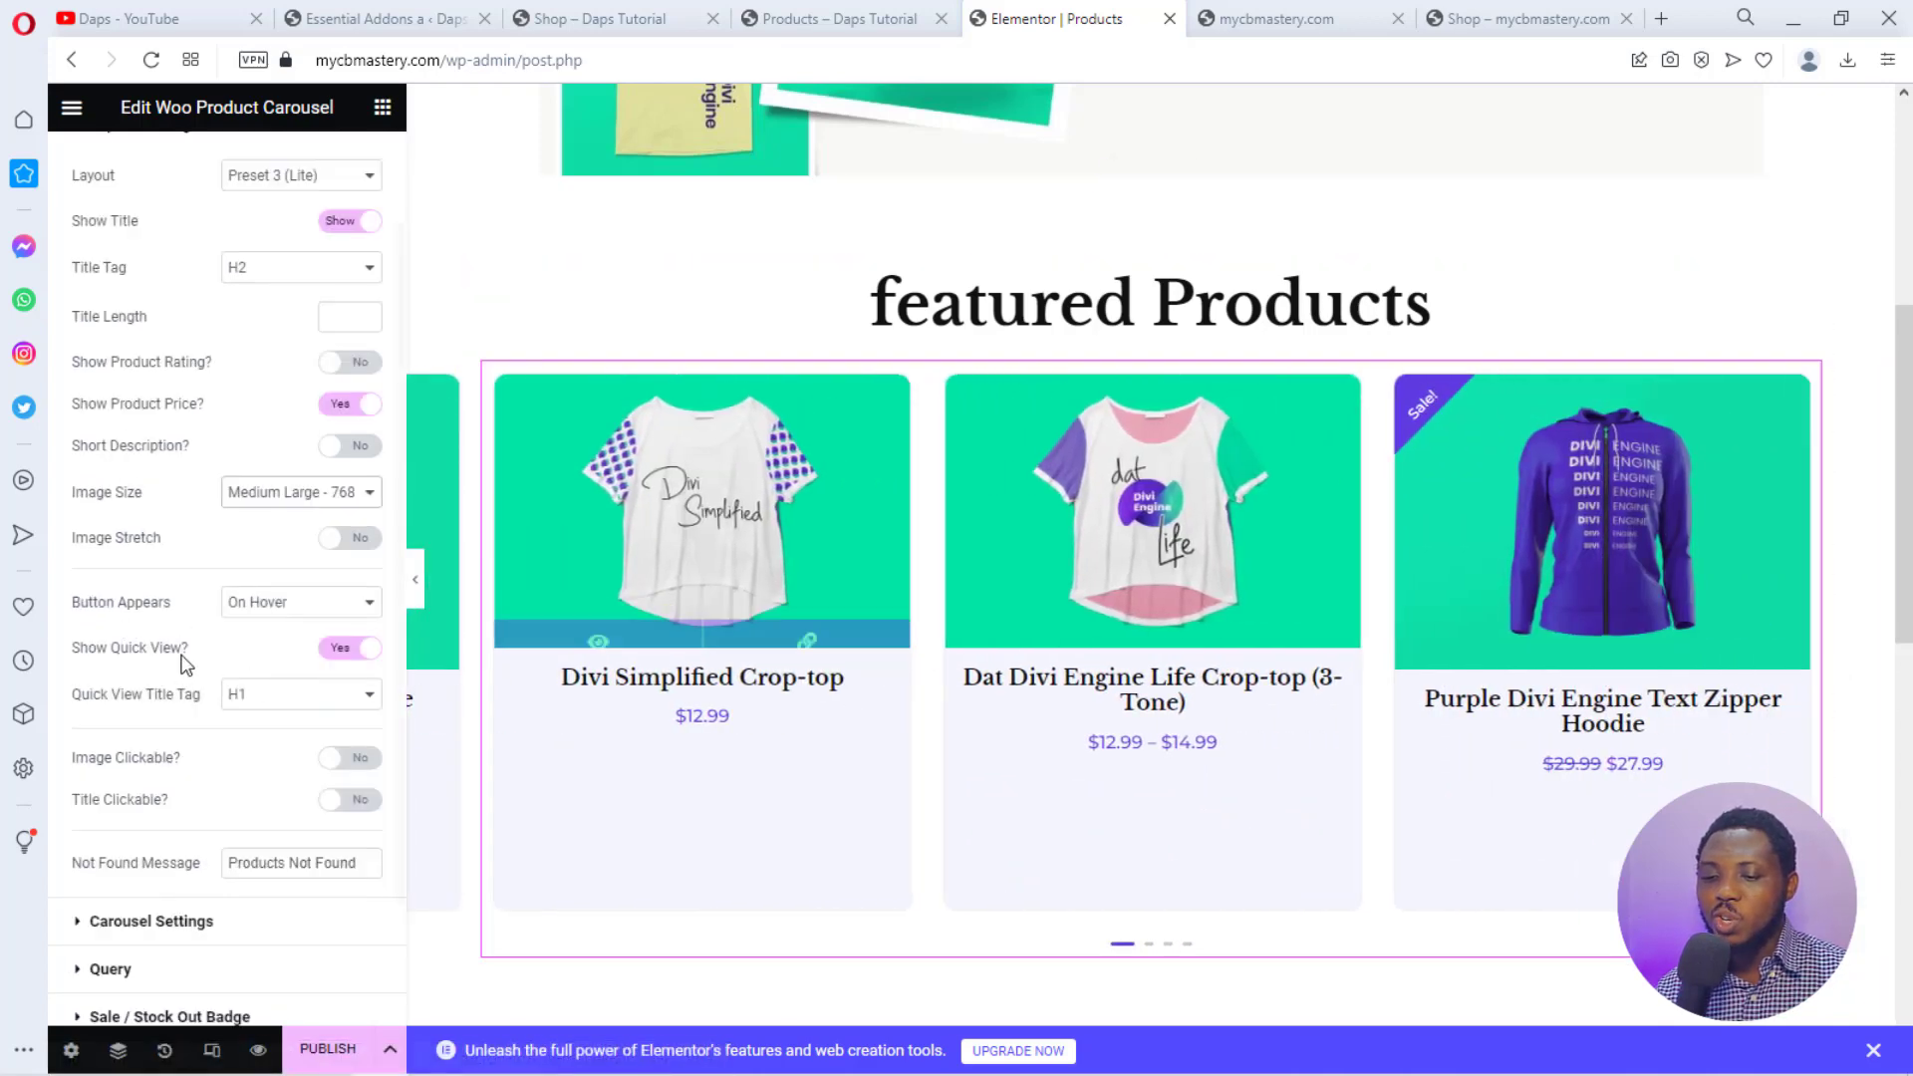
pyautogui.click(269, 602)
pyautogui.click(265, 640)
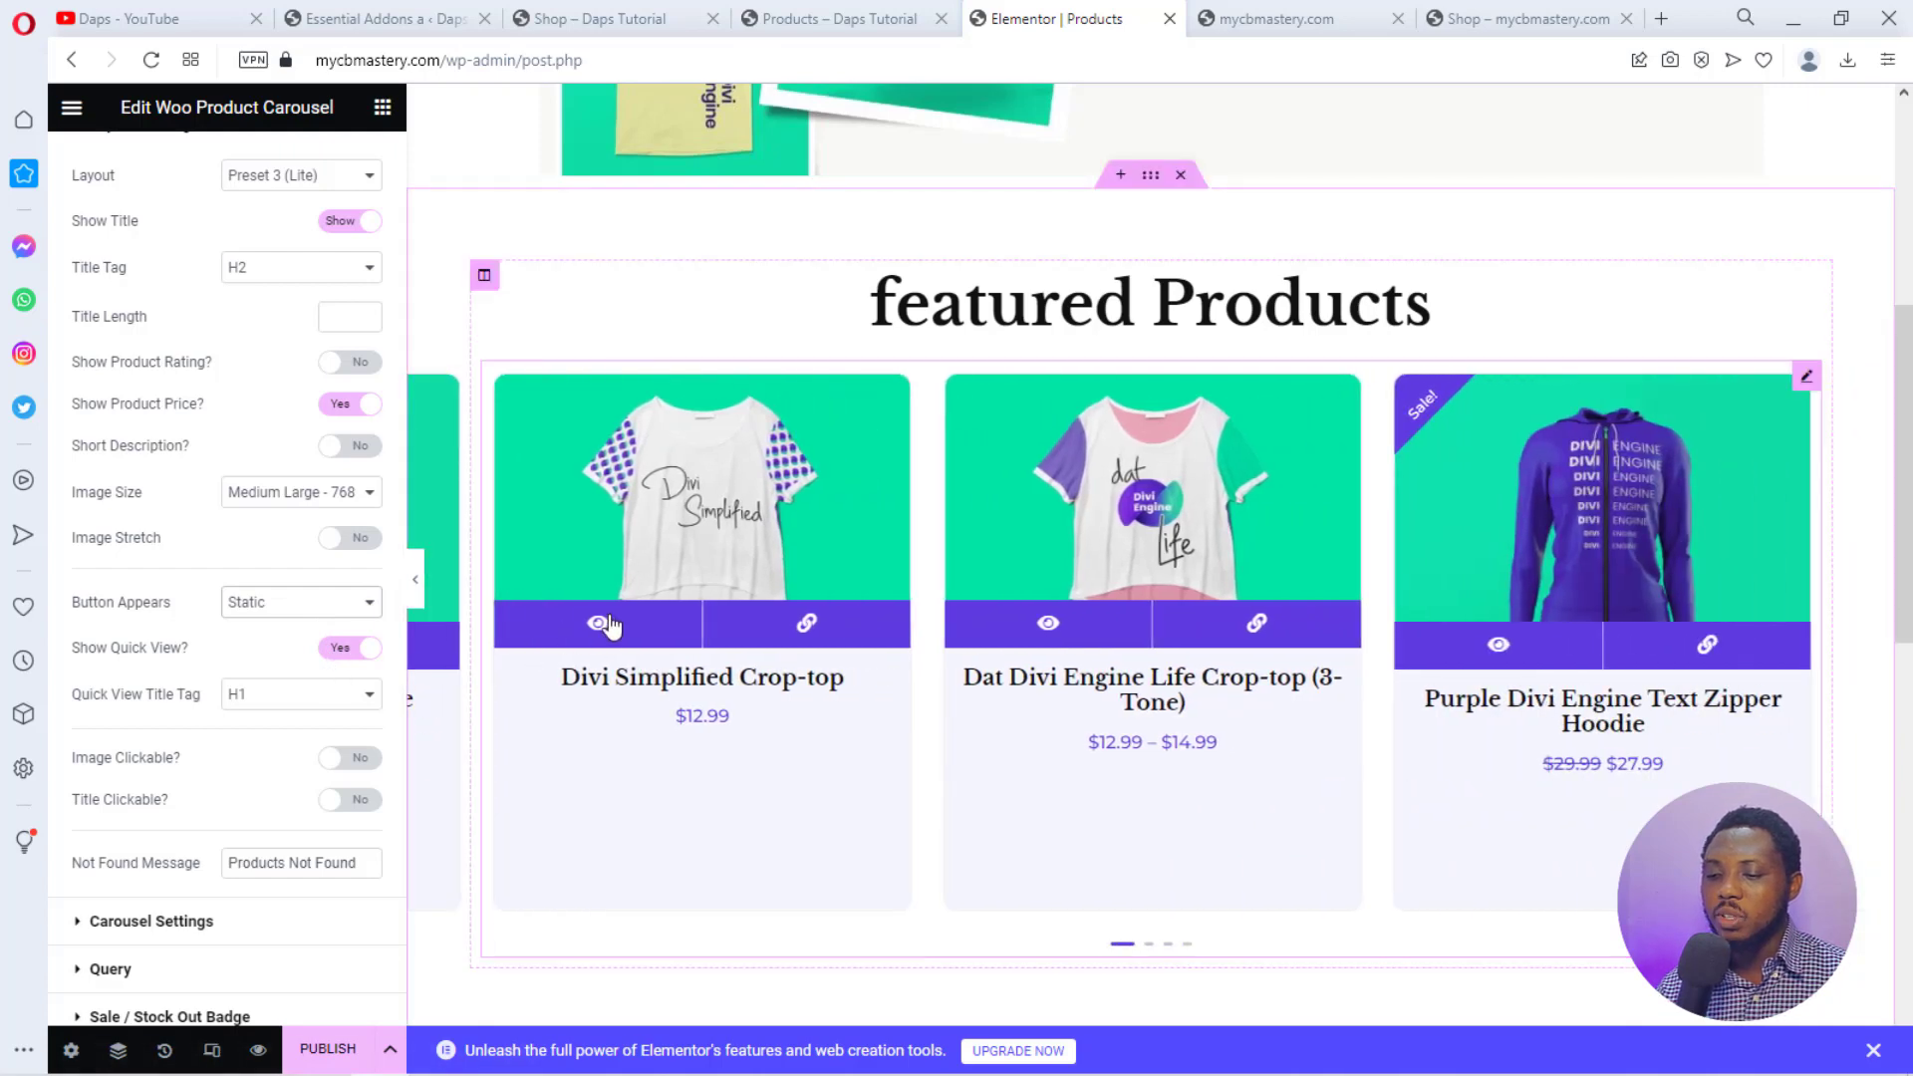
pyautogui.click(598, 625)
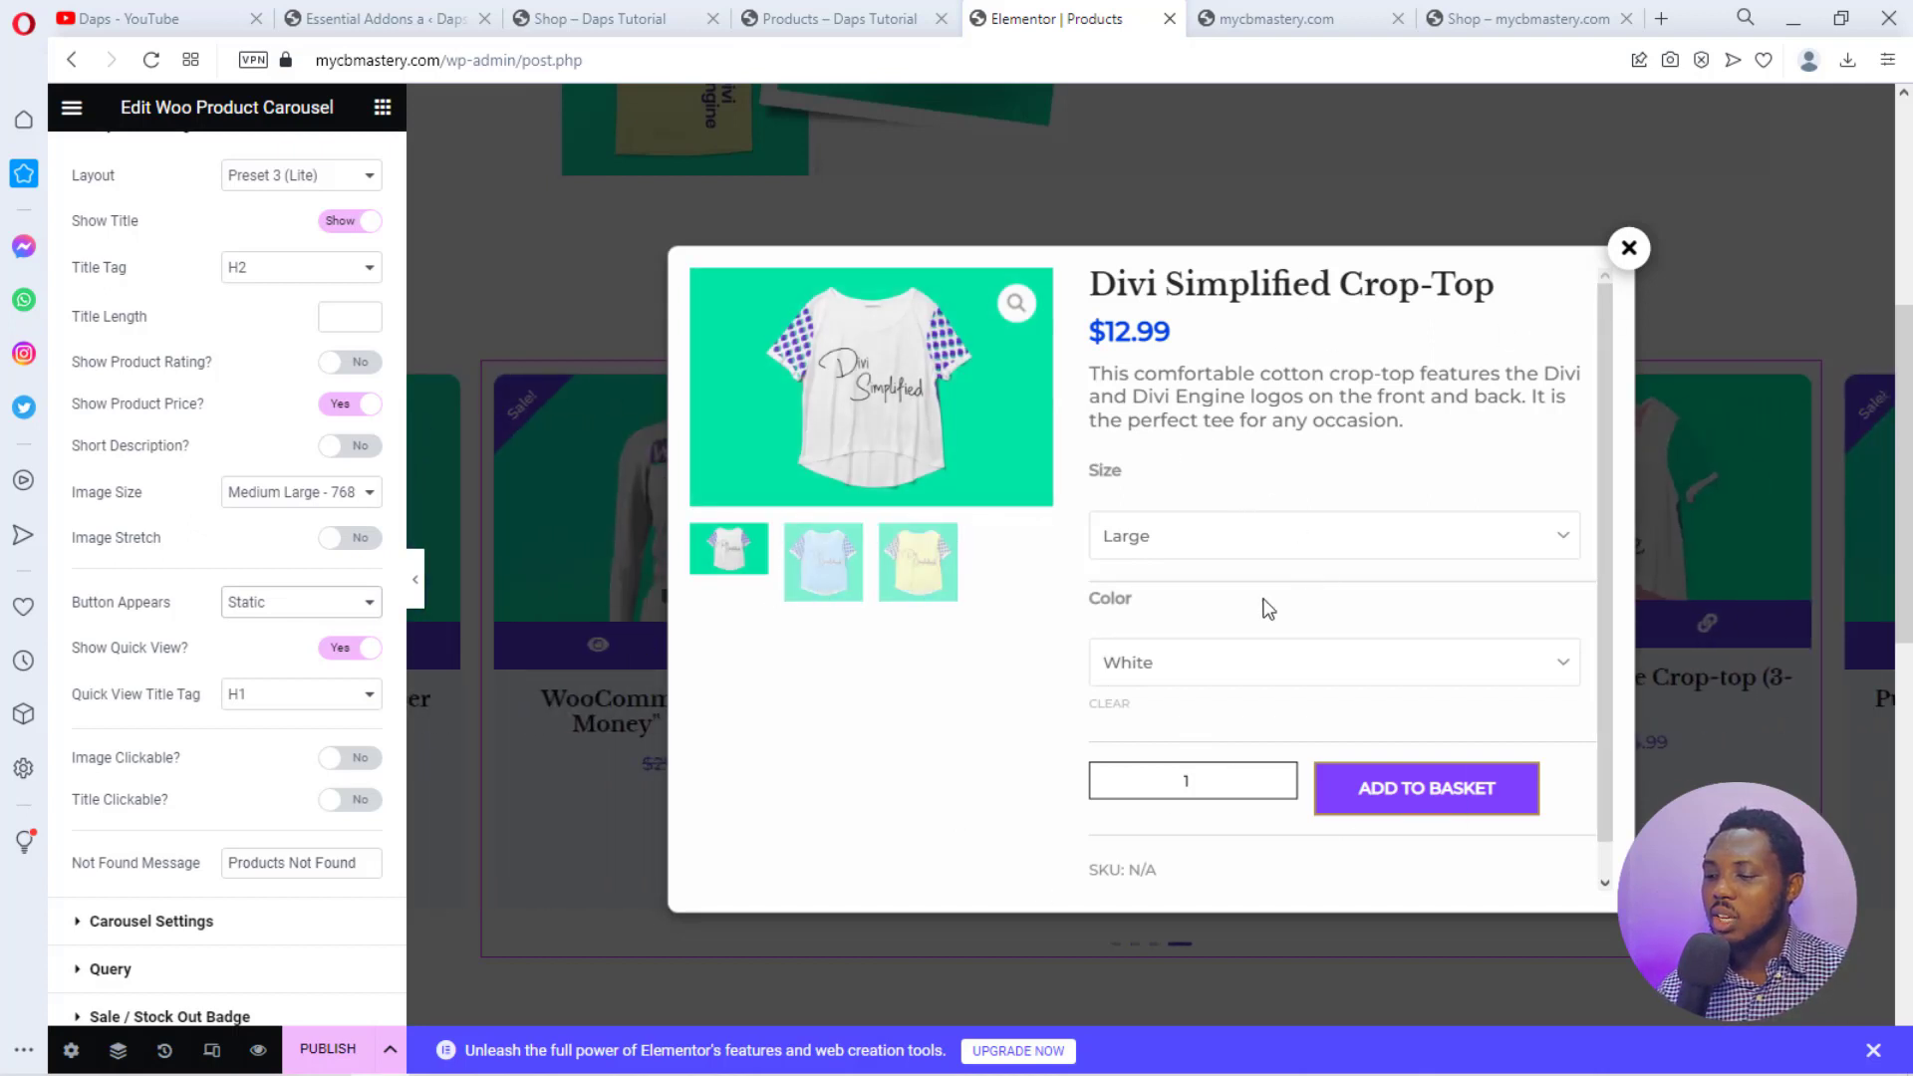
pyautogui.click(1629, 248)
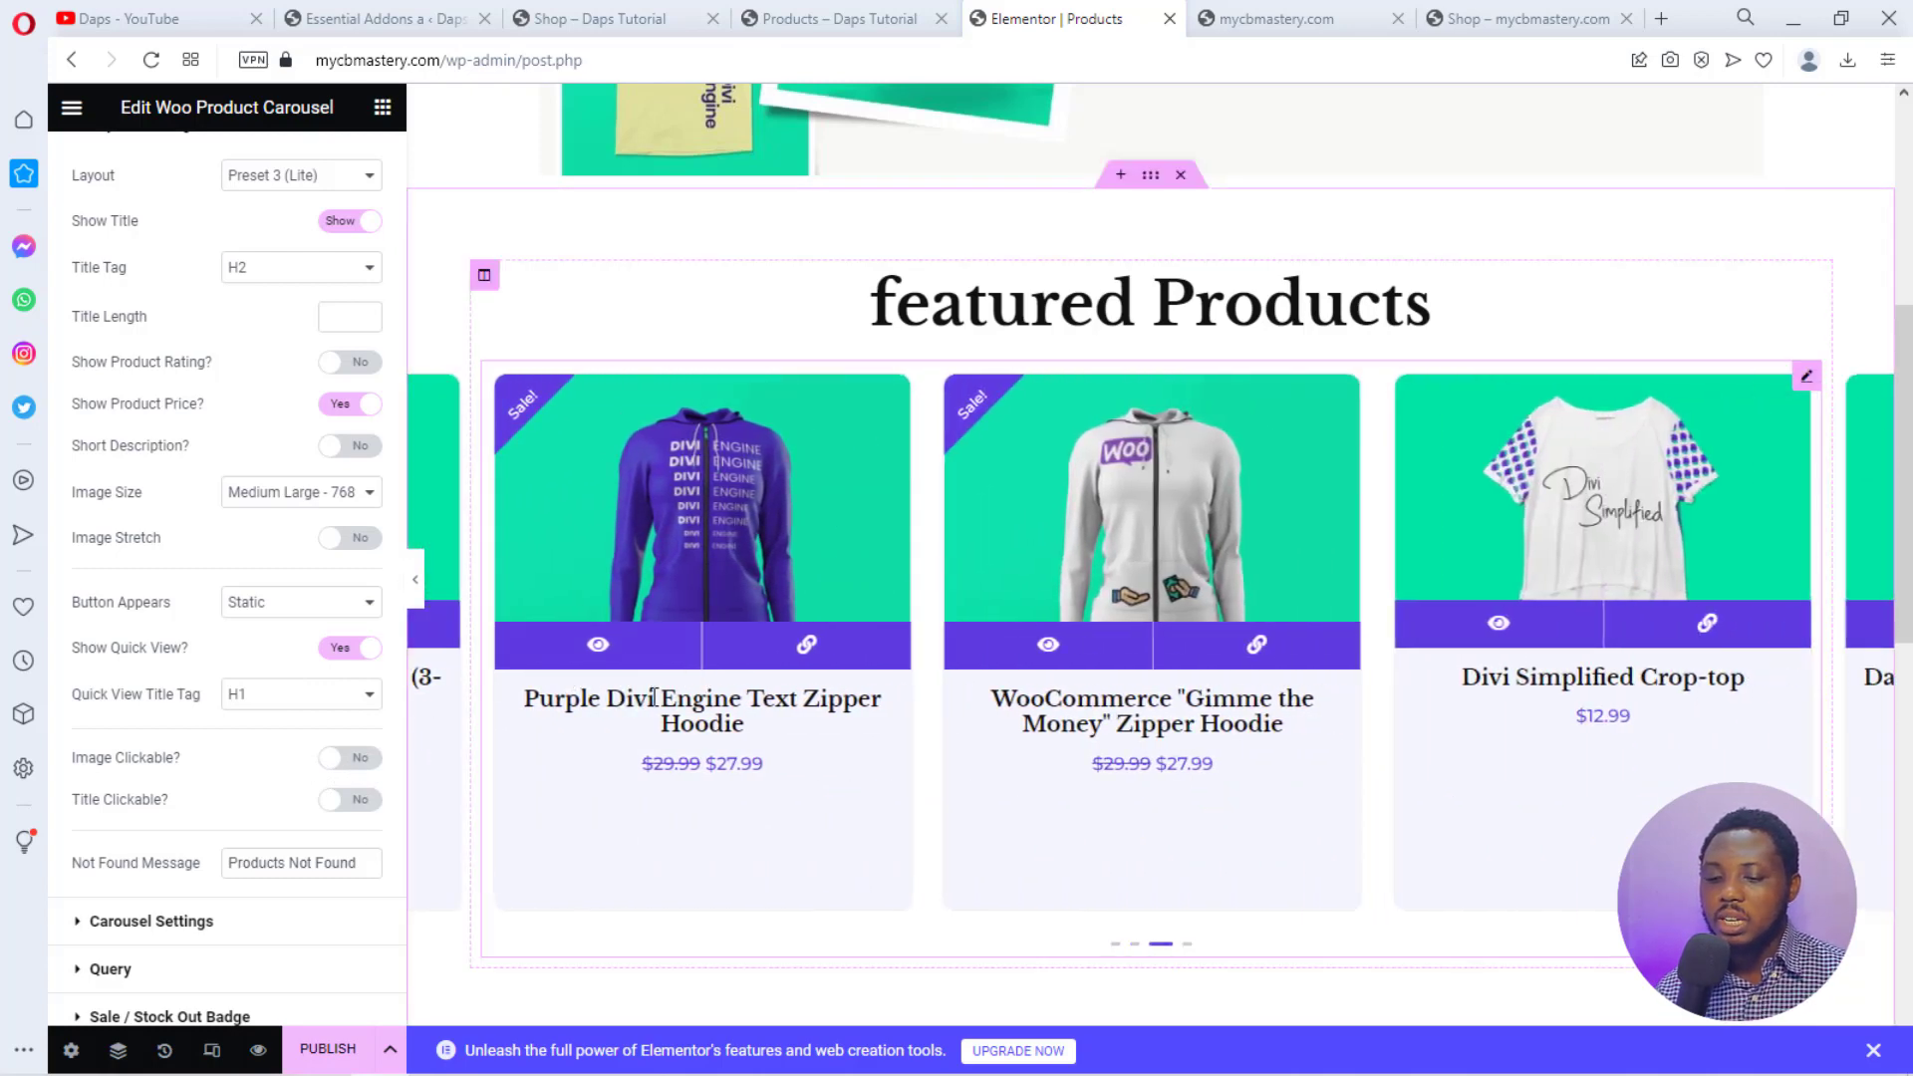
# Set the product carousel's transition effect to Coverflow.
pyautogui.scroll(-2, 124, 875)
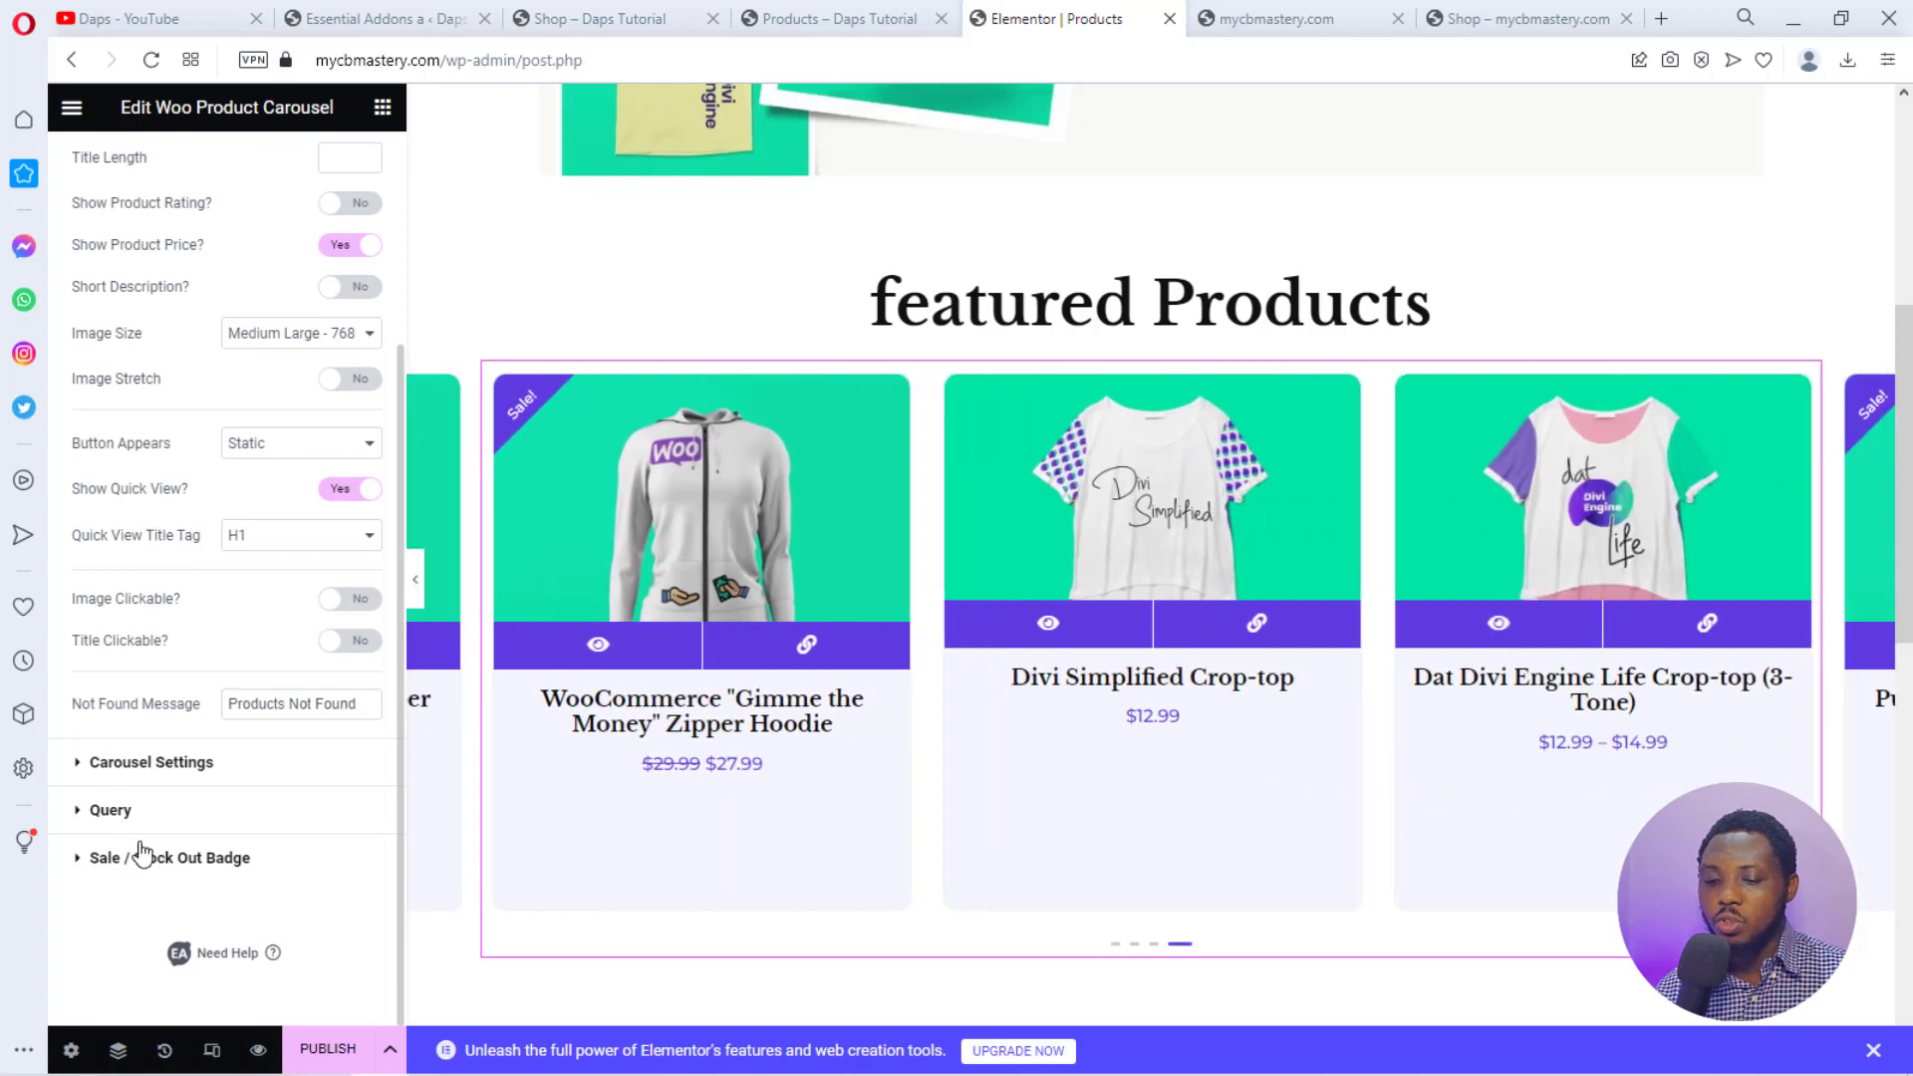
pyautogui.click(150, 762)
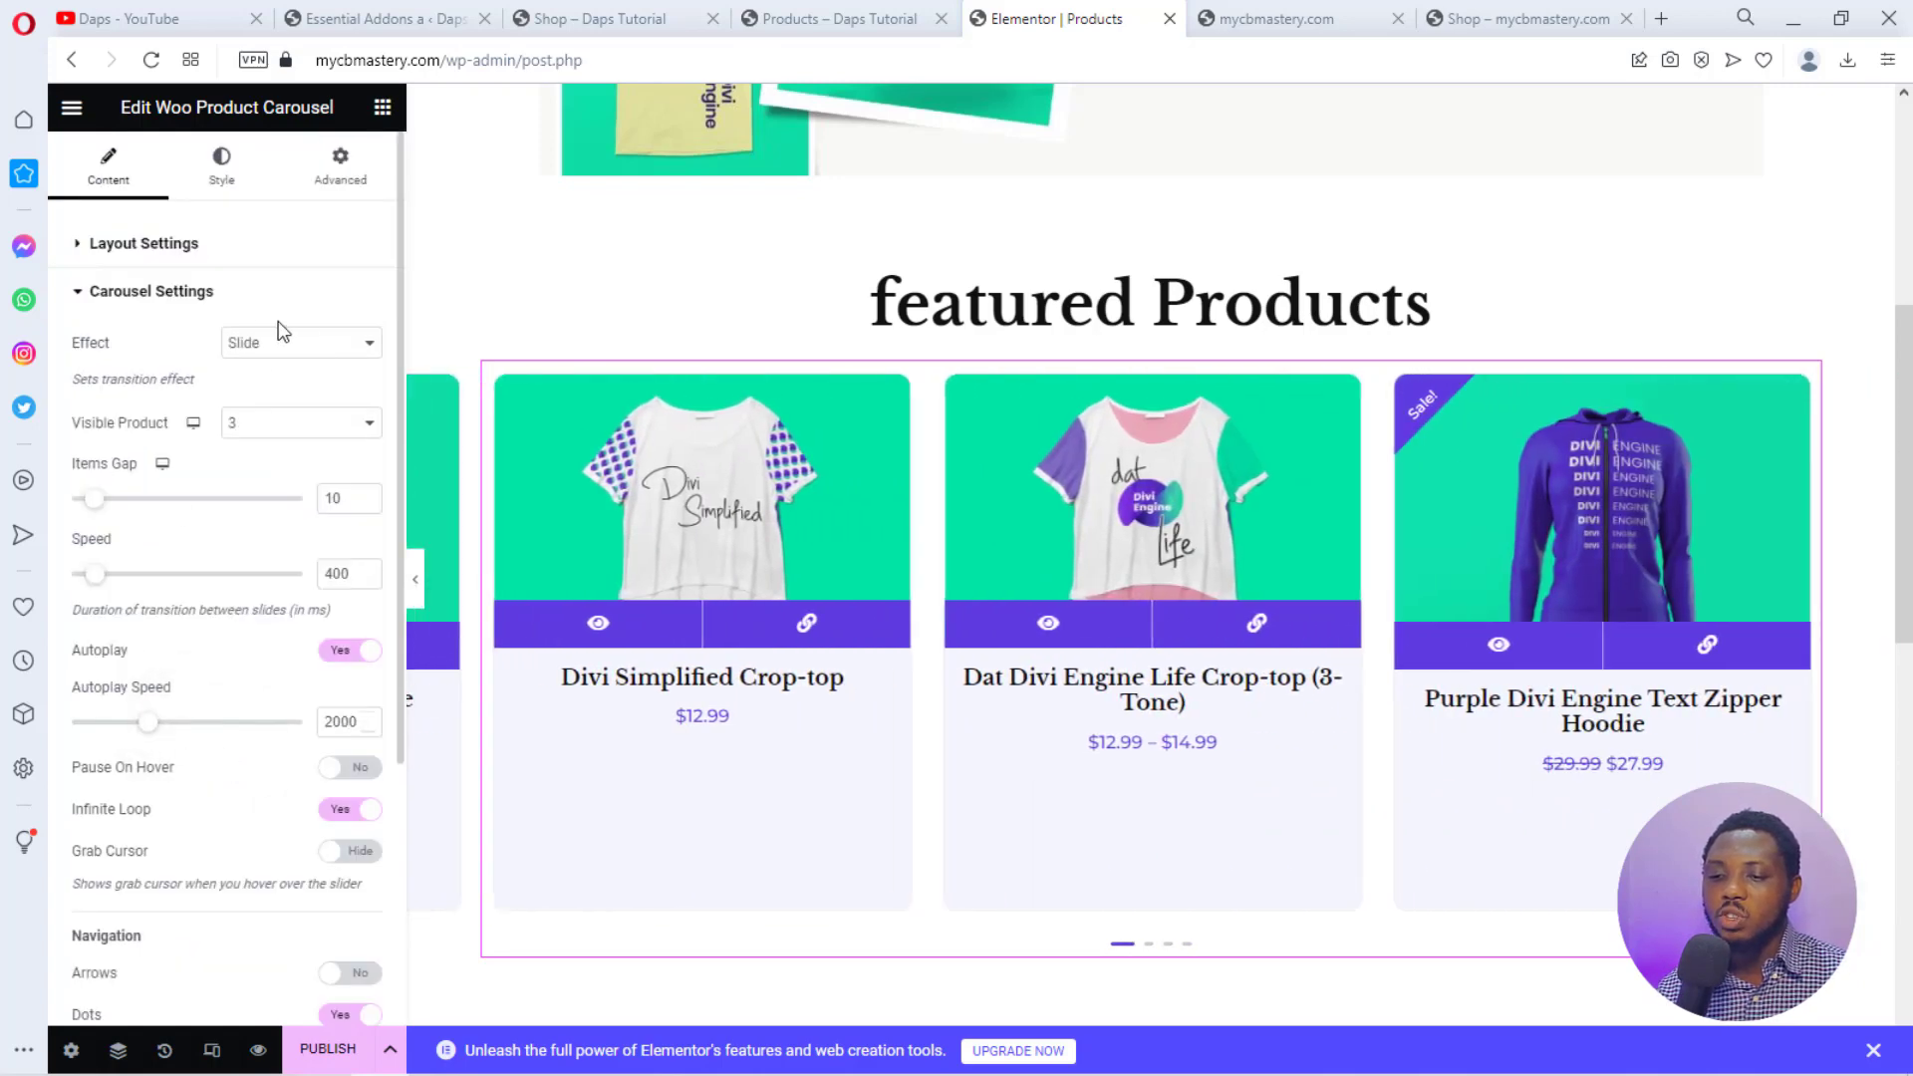
pyautogui.click(334, 349)
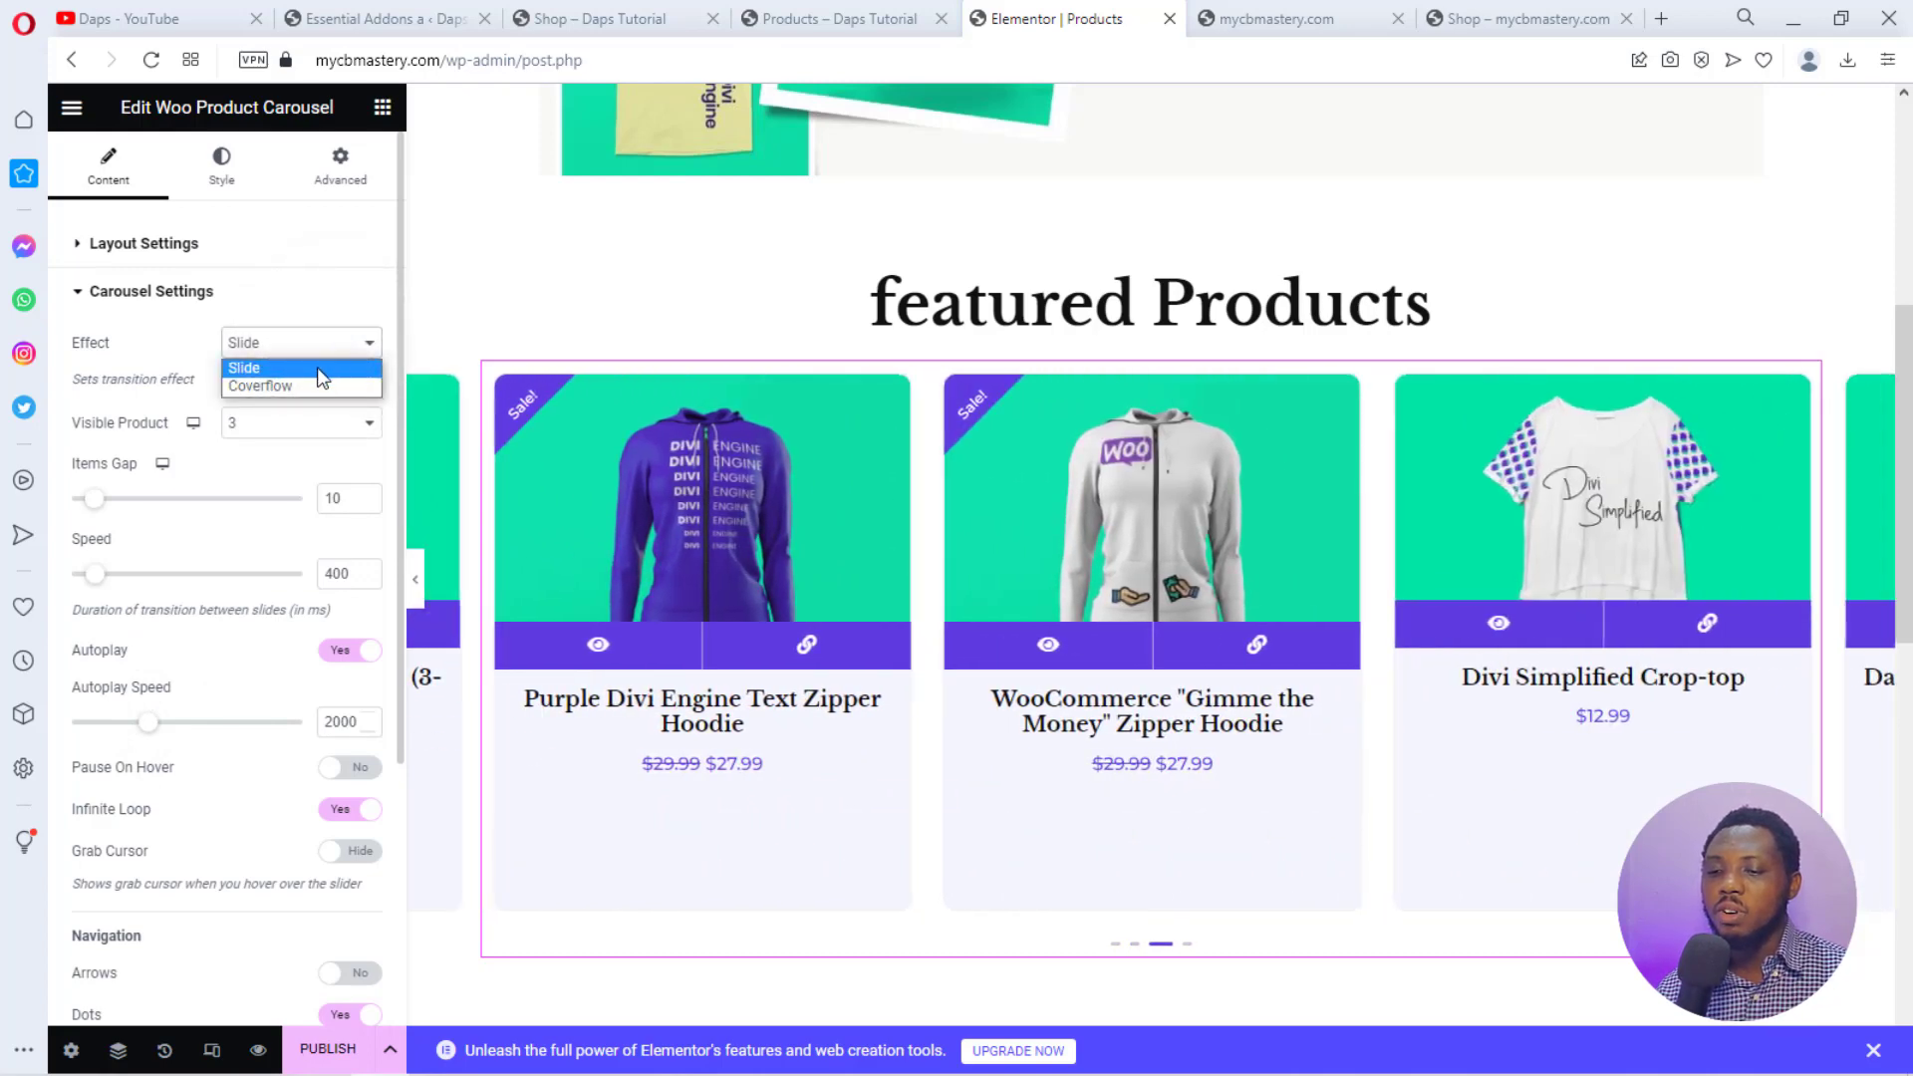
pyautogui.click(311, 385)
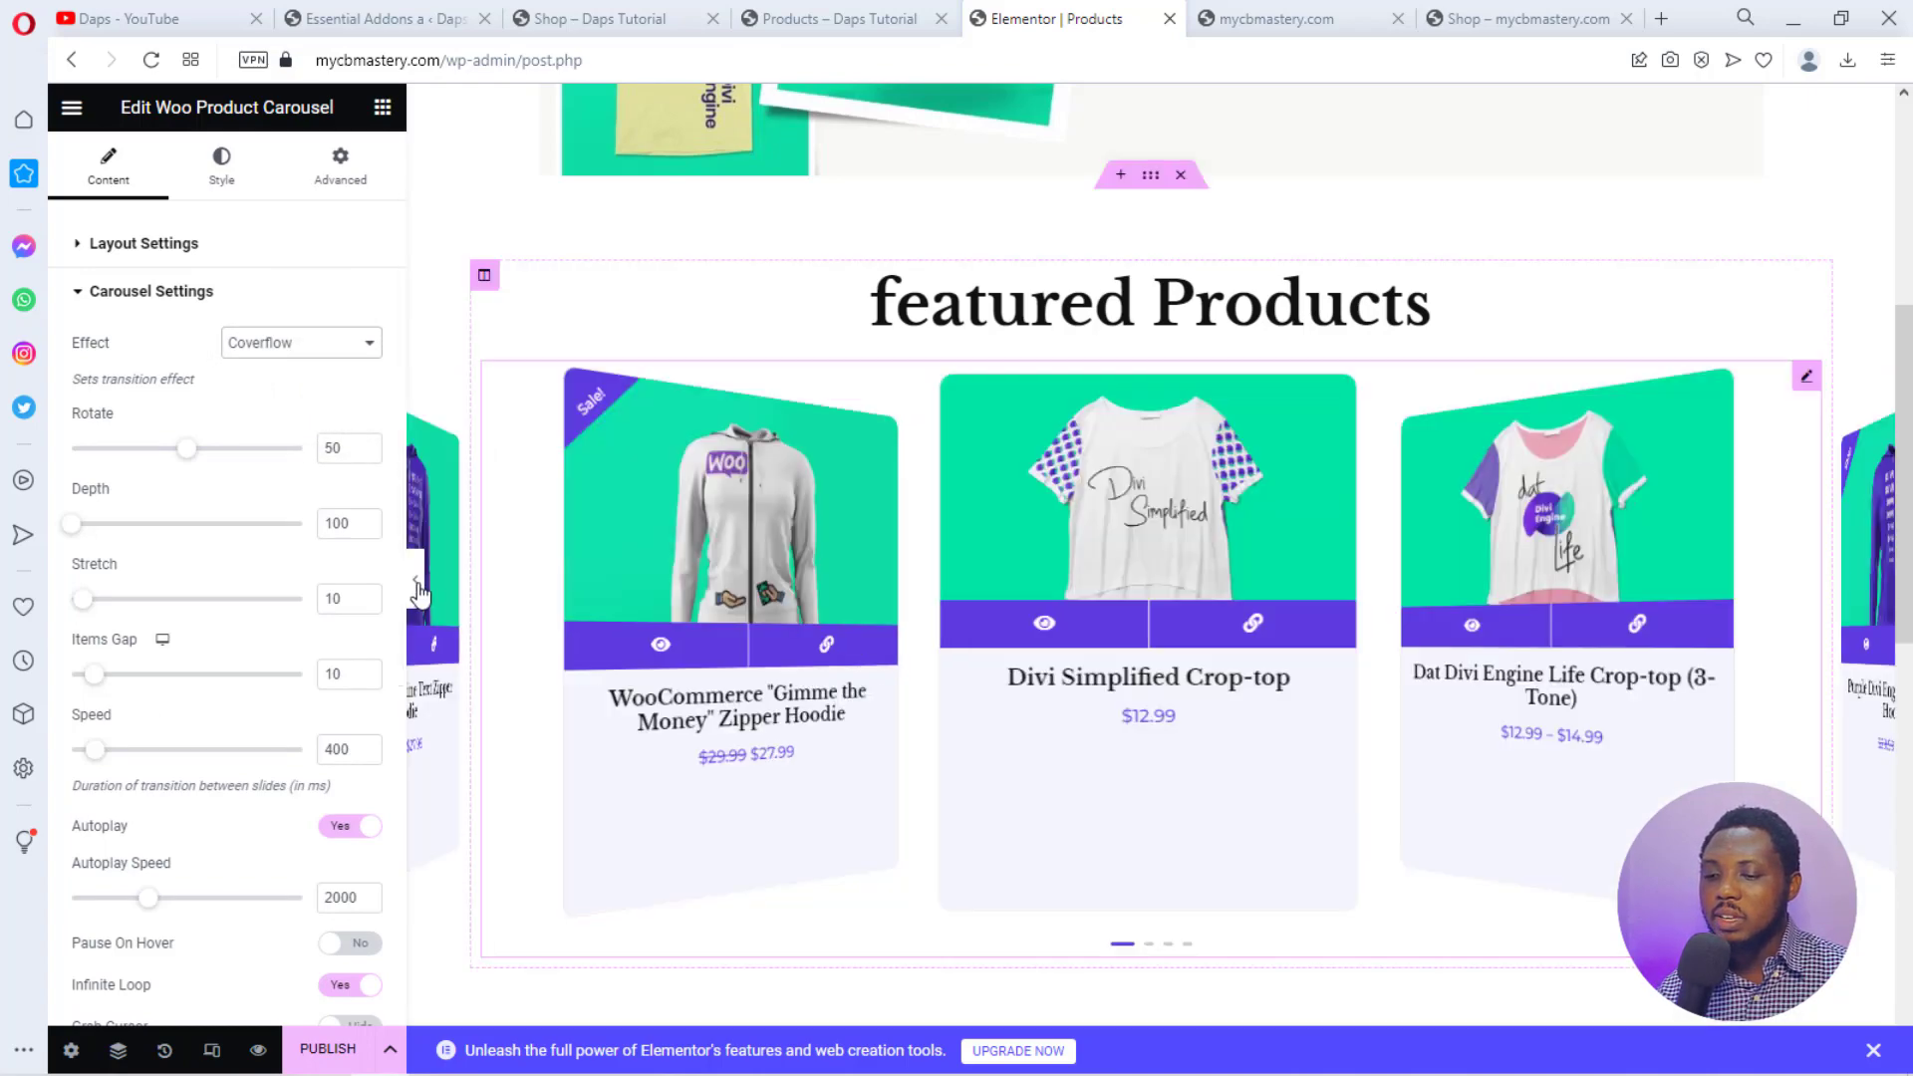
# Review the Coverflow carousel at full page width with the editing panel collapsed, and restore the panel.
pyautogui.click(419, 588)
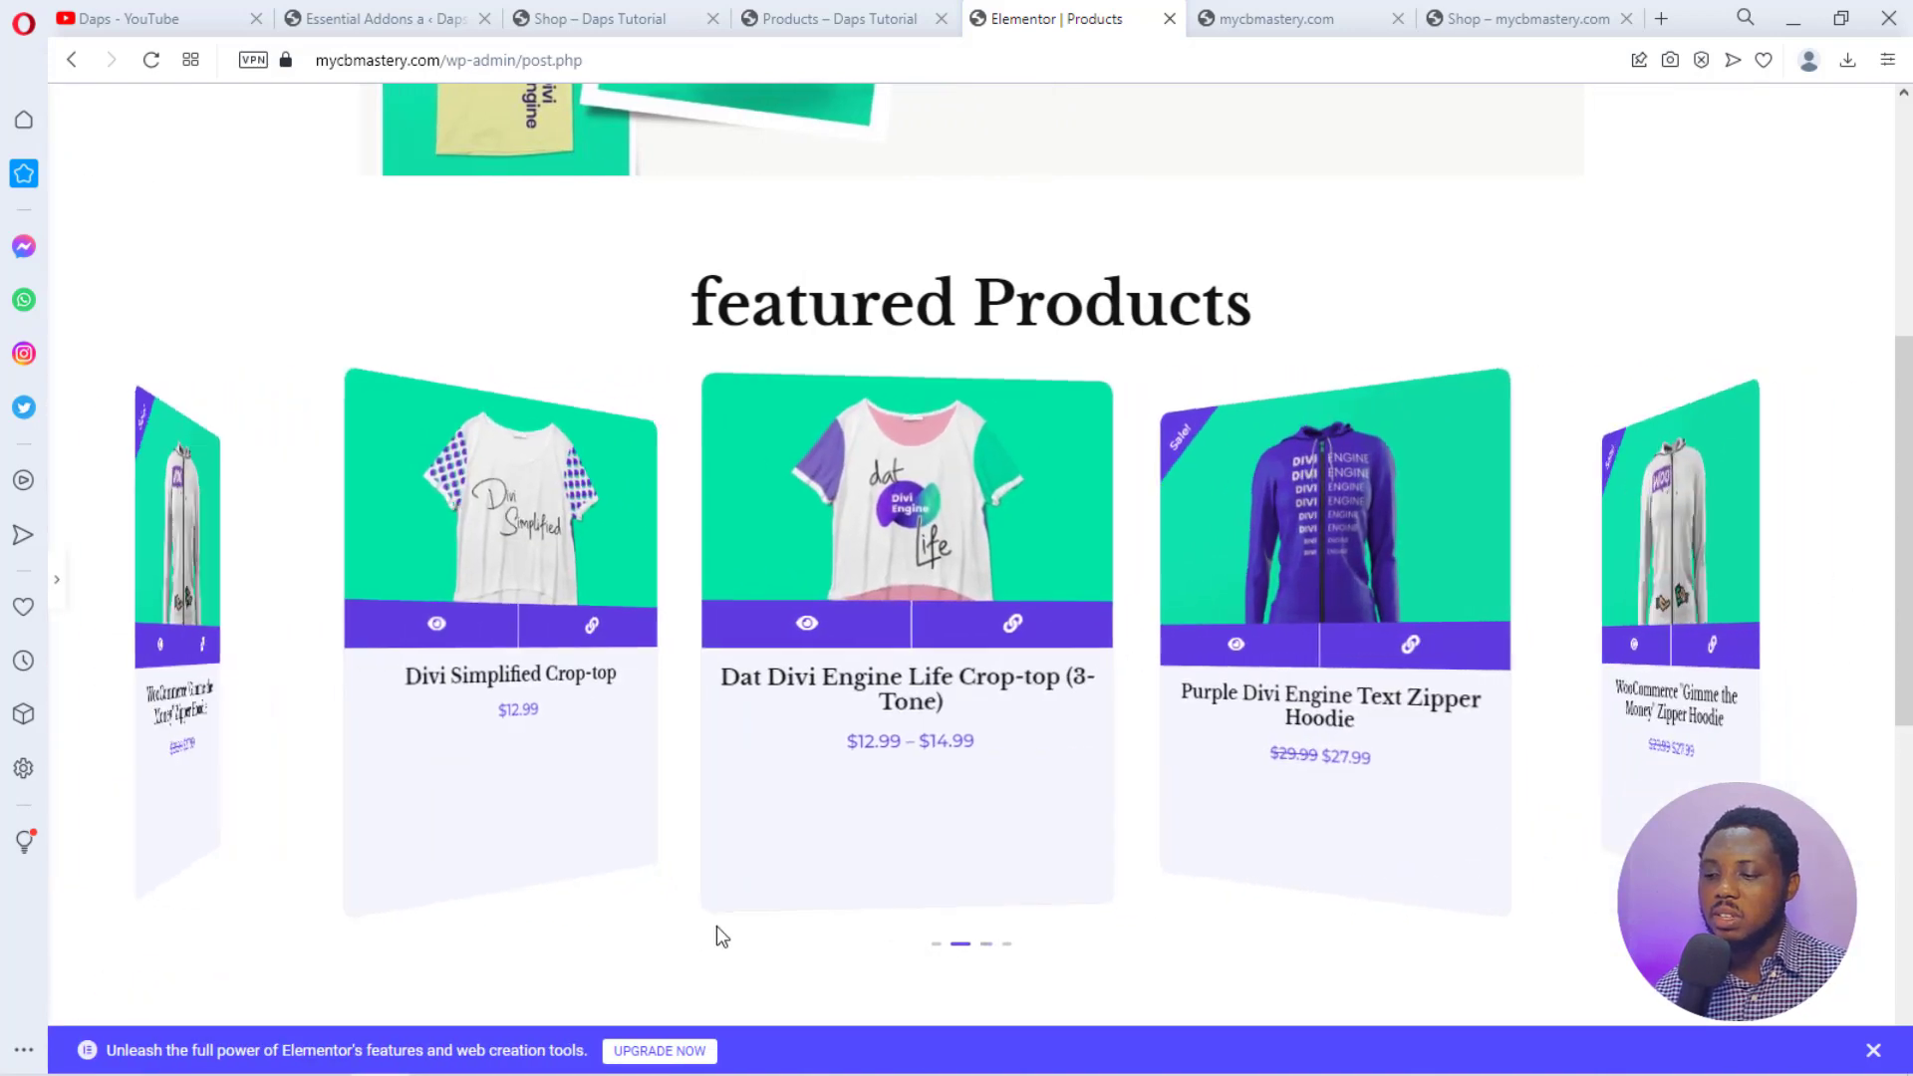
pyautogui.scroll(-3, 1325, 606)
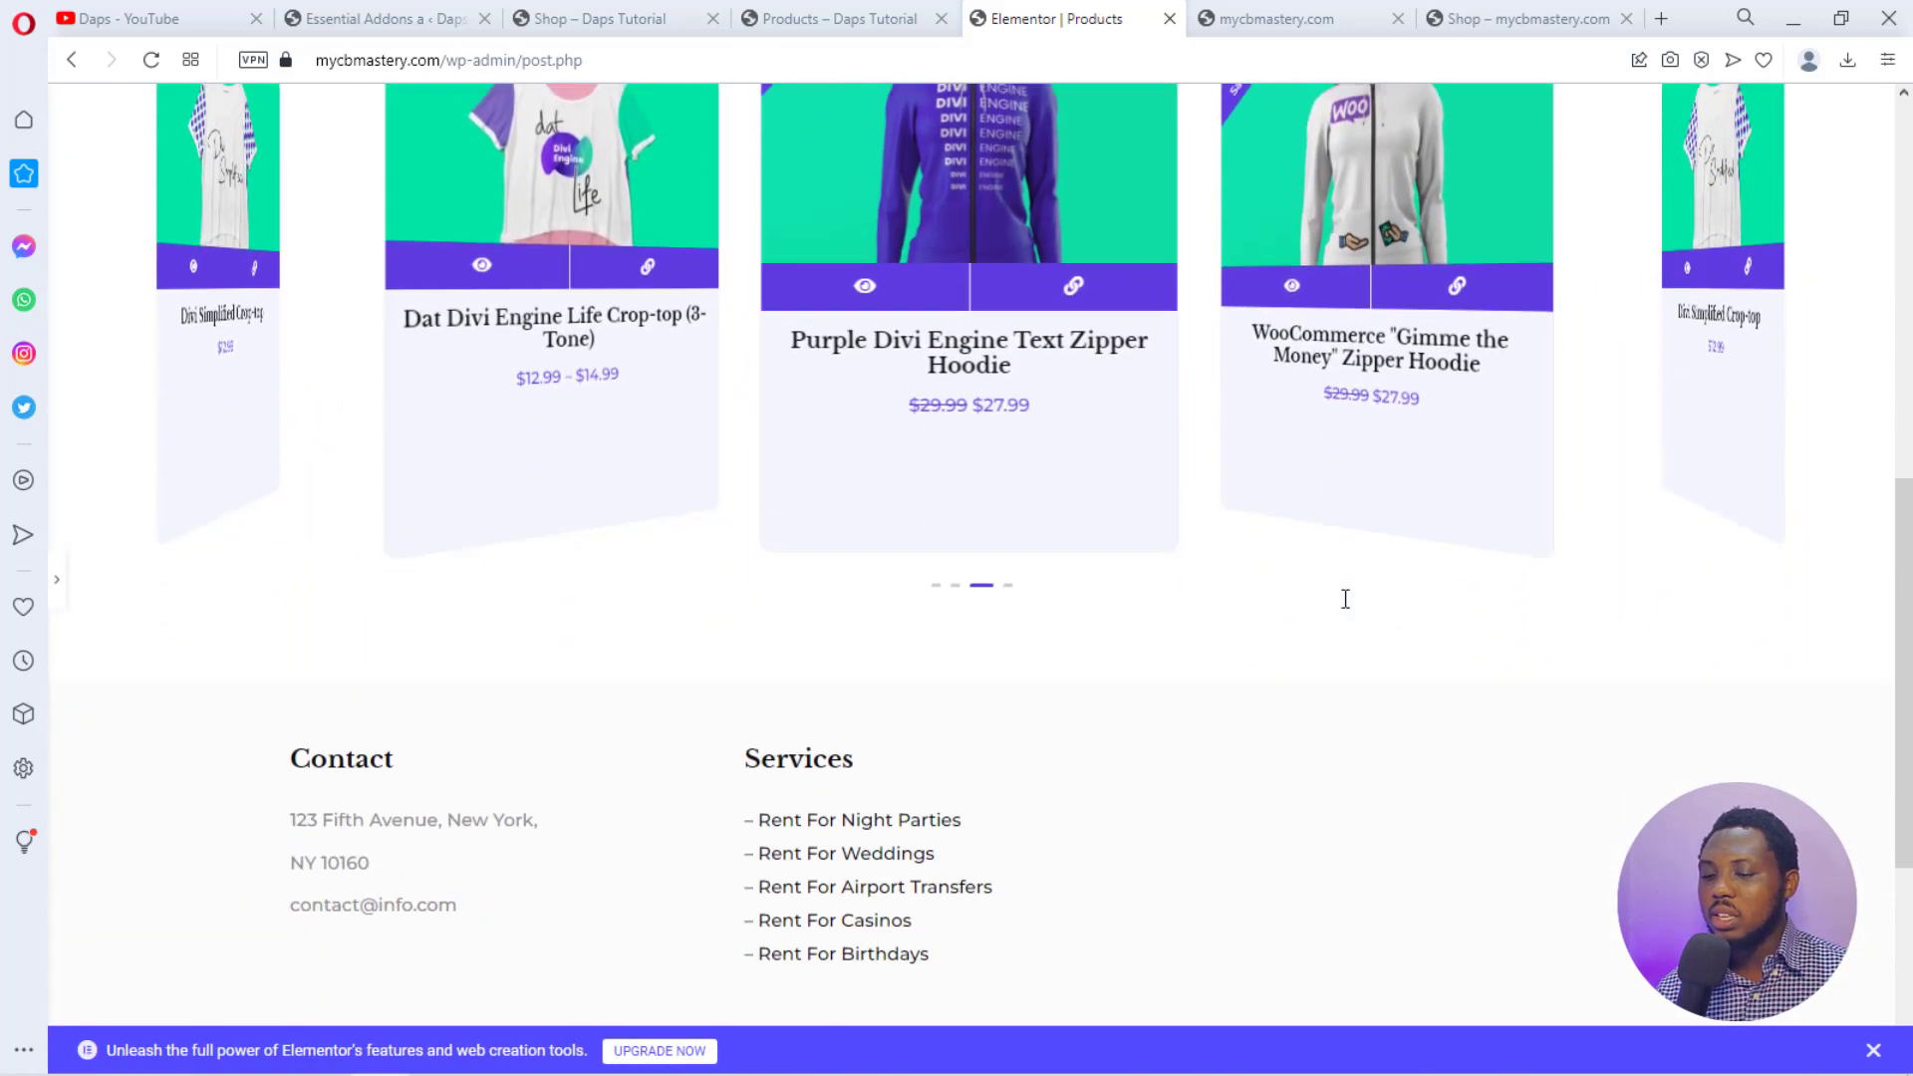
pyautogui.scroll(3, 984, 622)
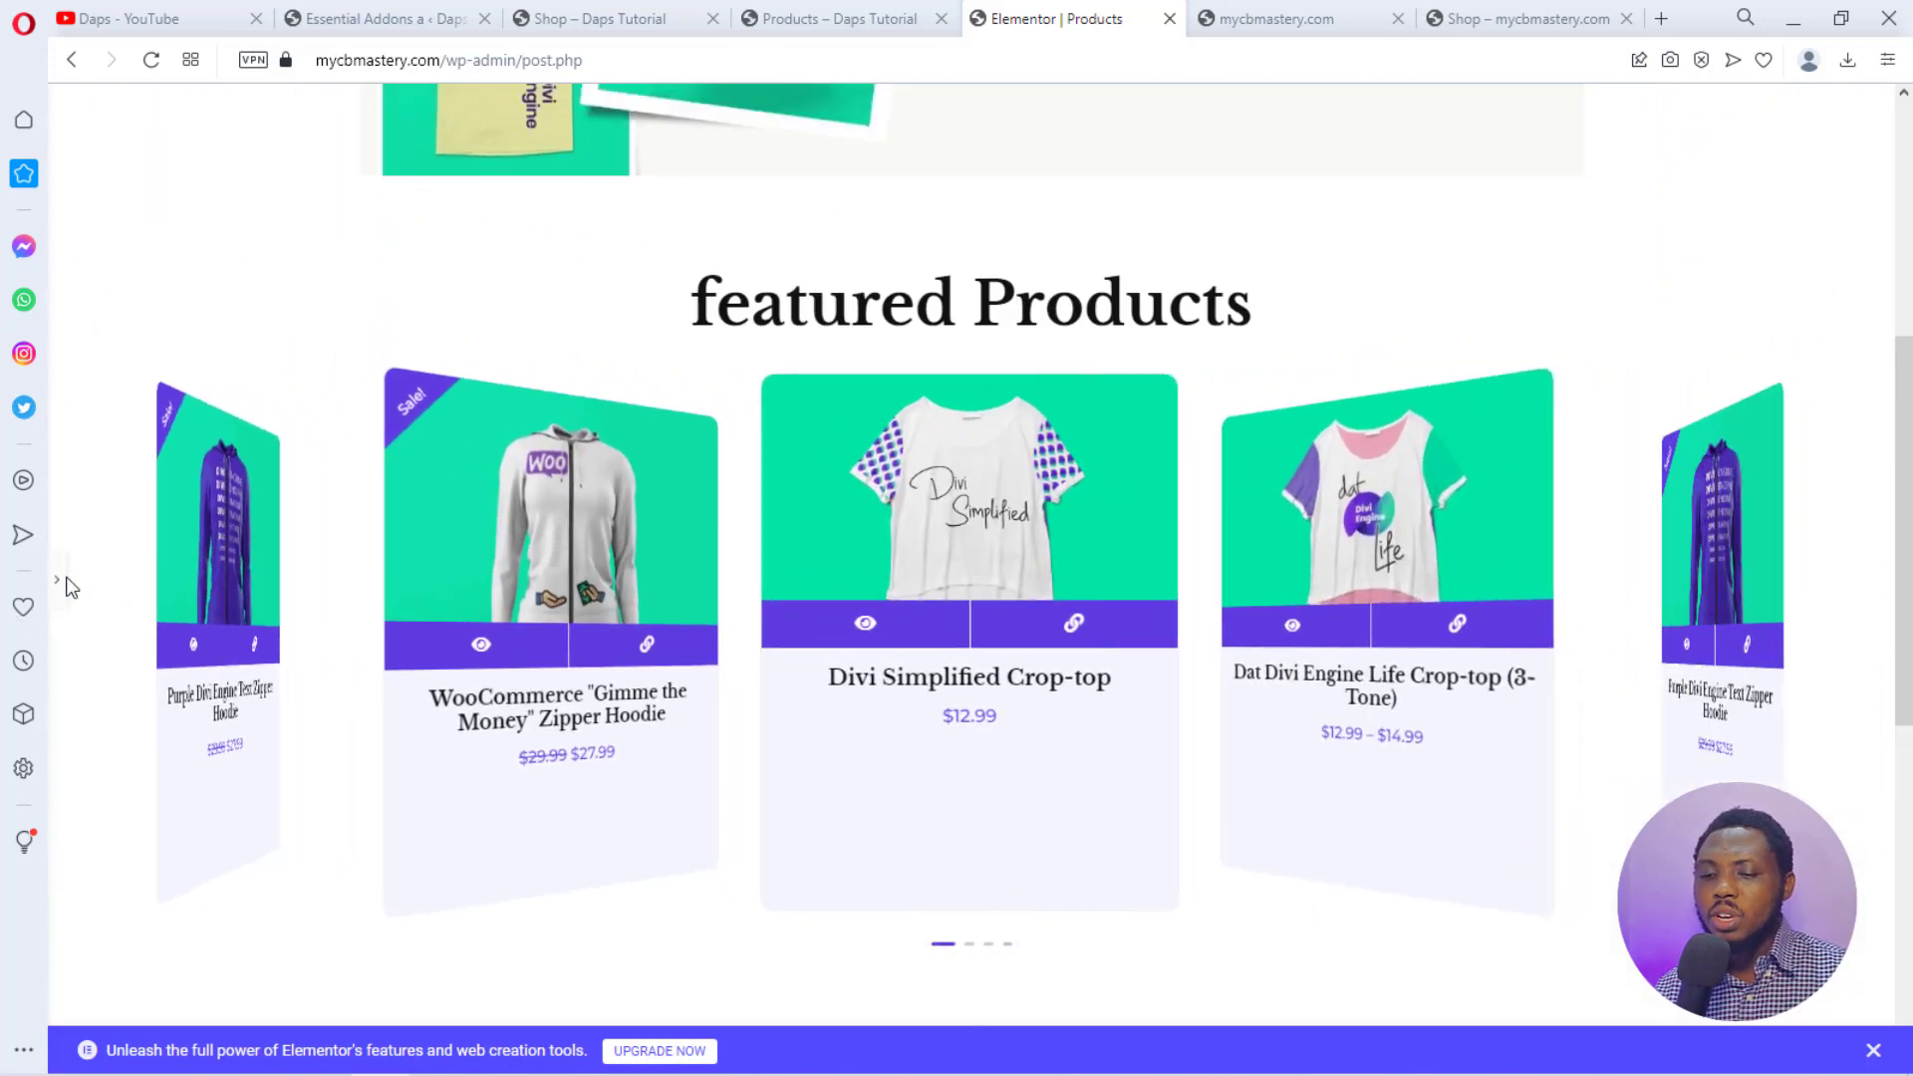
pyautogui.click(60, 580)
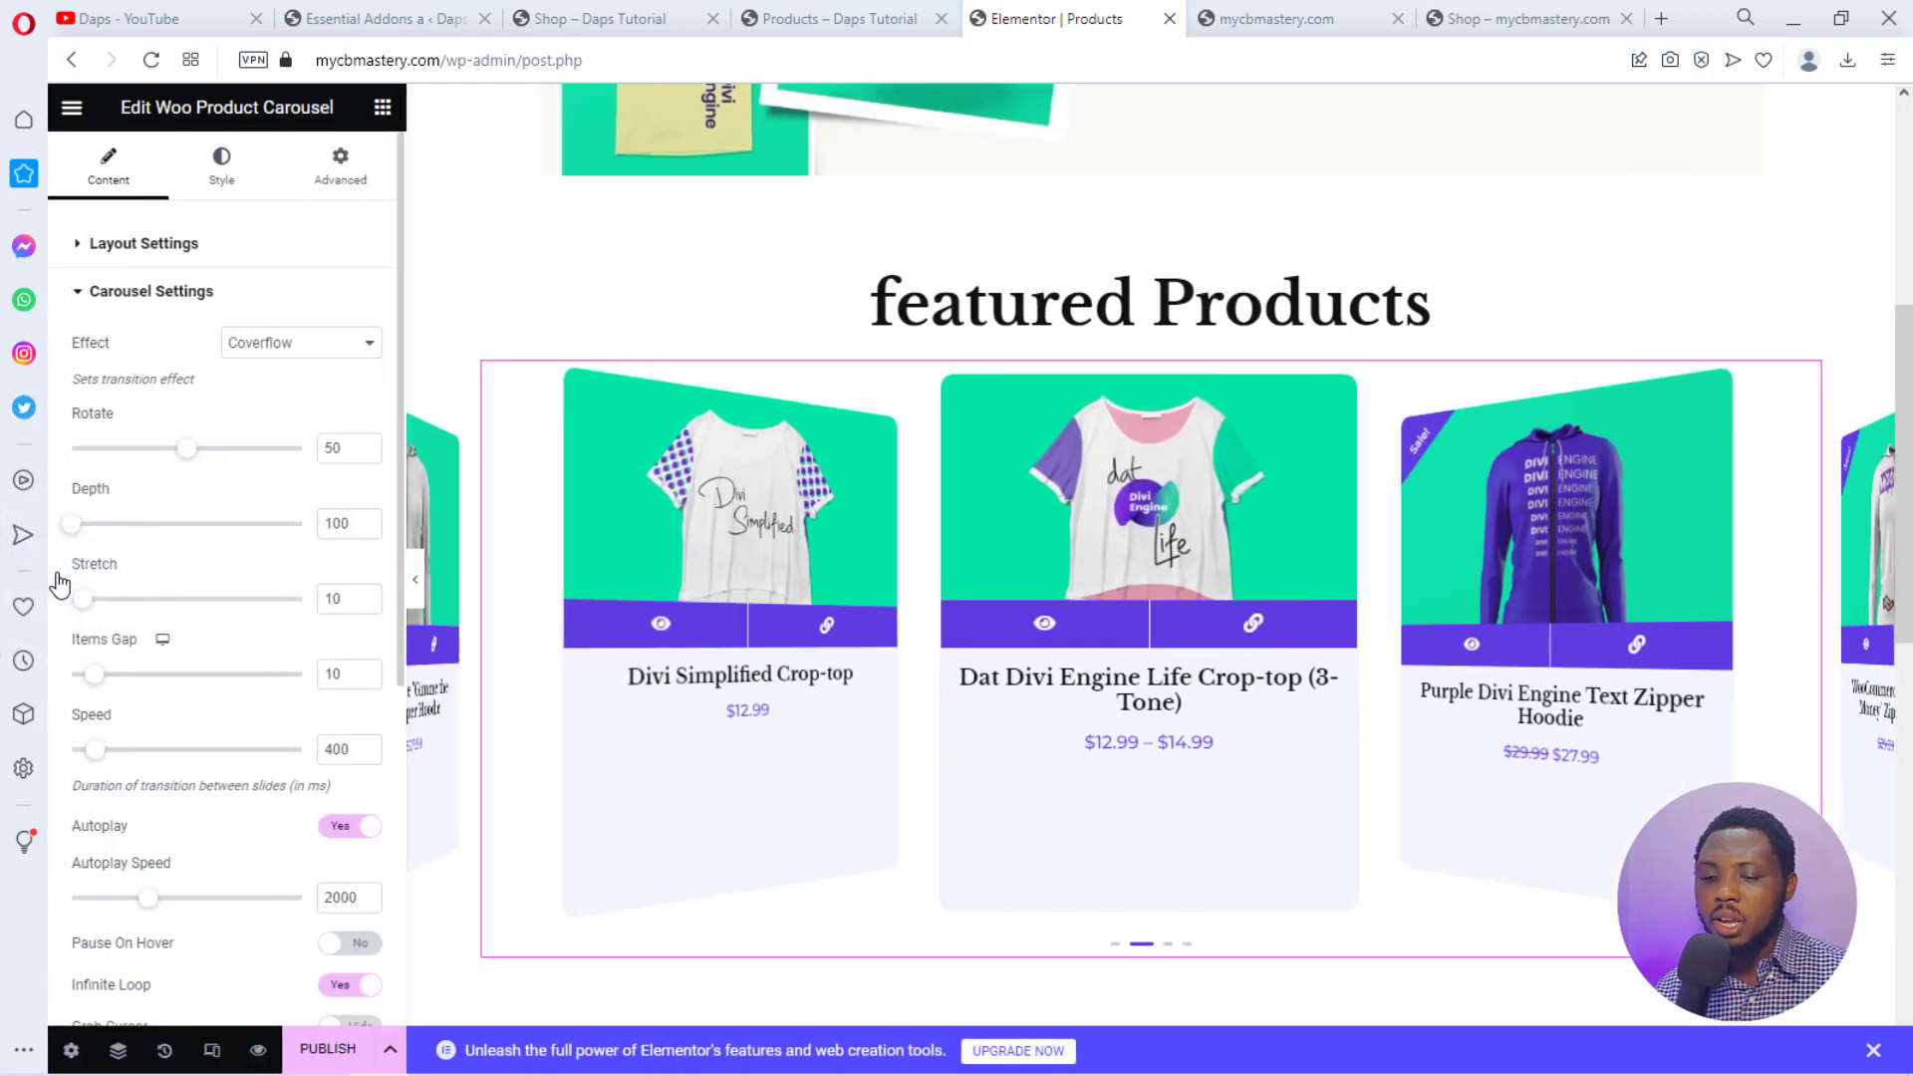
# Turn off the product carousel's navigation dots and set its sliding direction to Right.
pyautogui.scroll(-1, 192, 401)
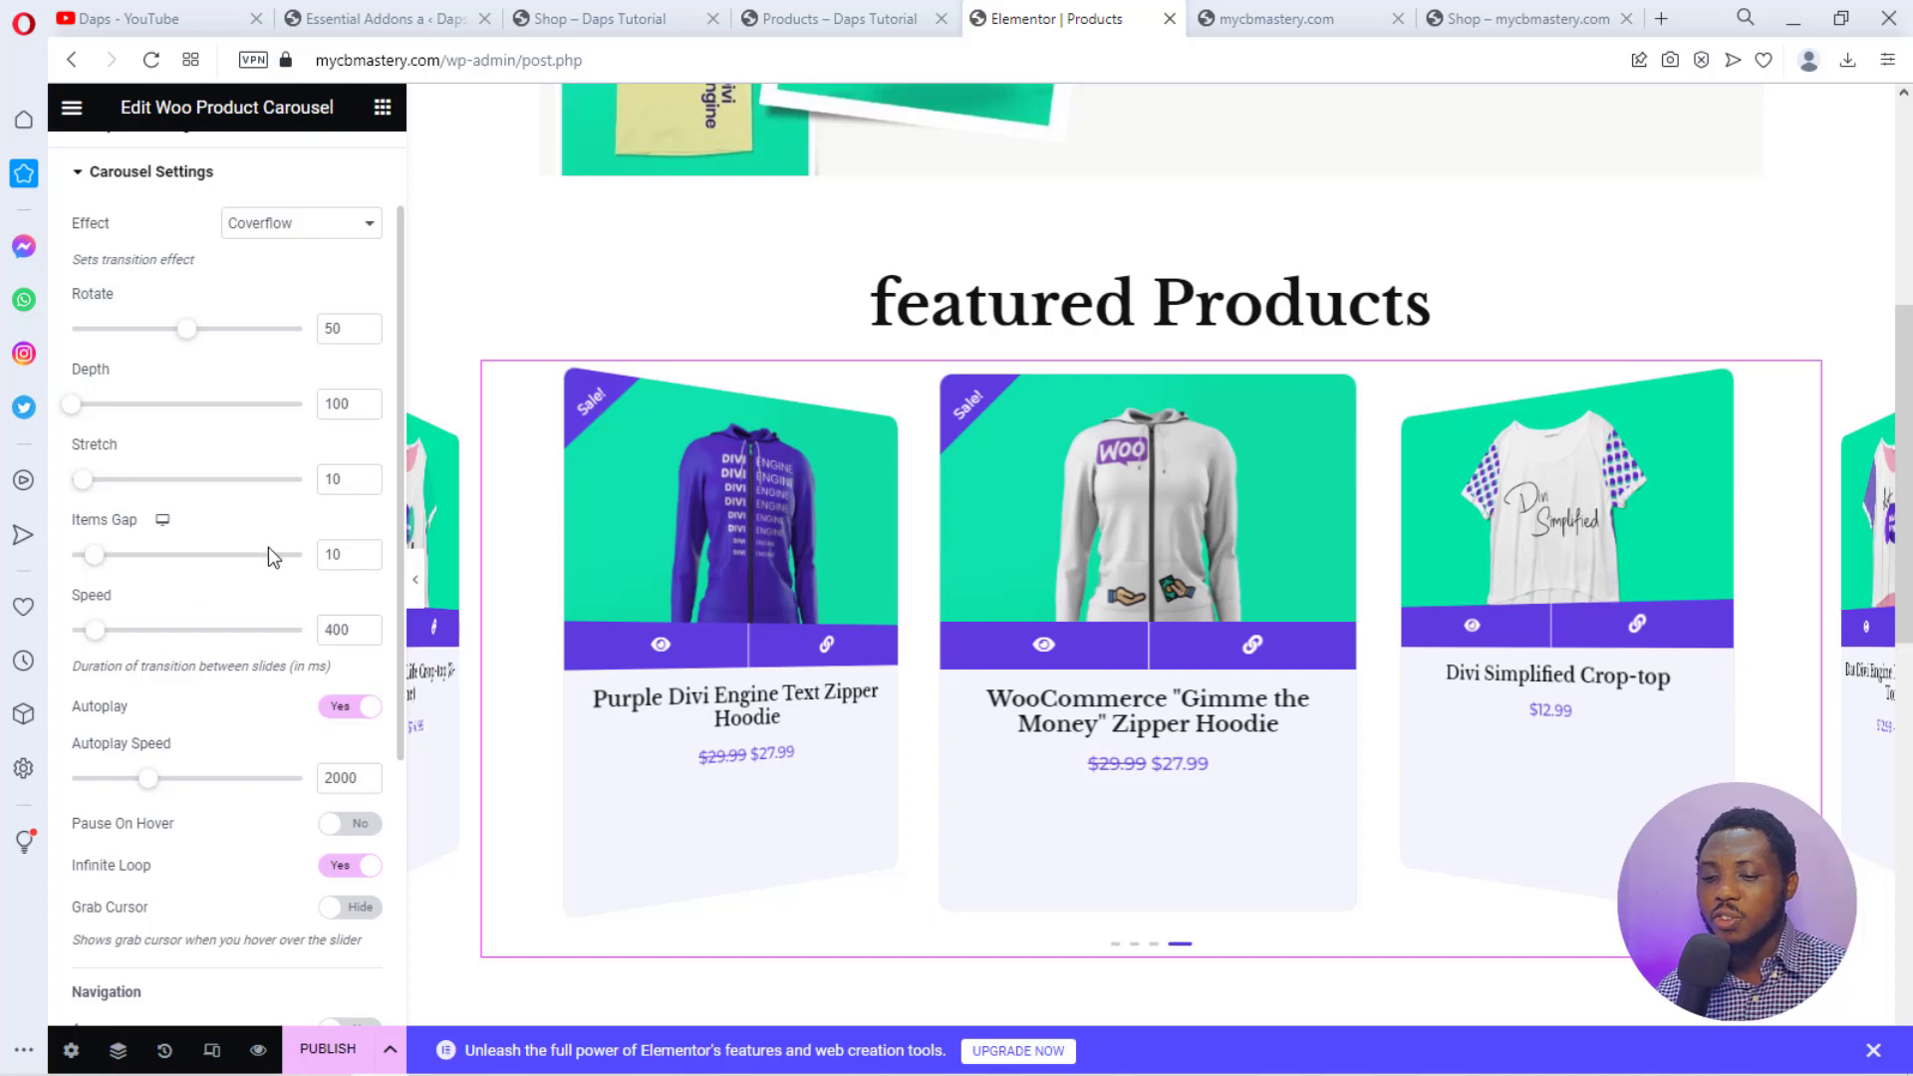
pyautogui.scroll(-3, 269, 550)
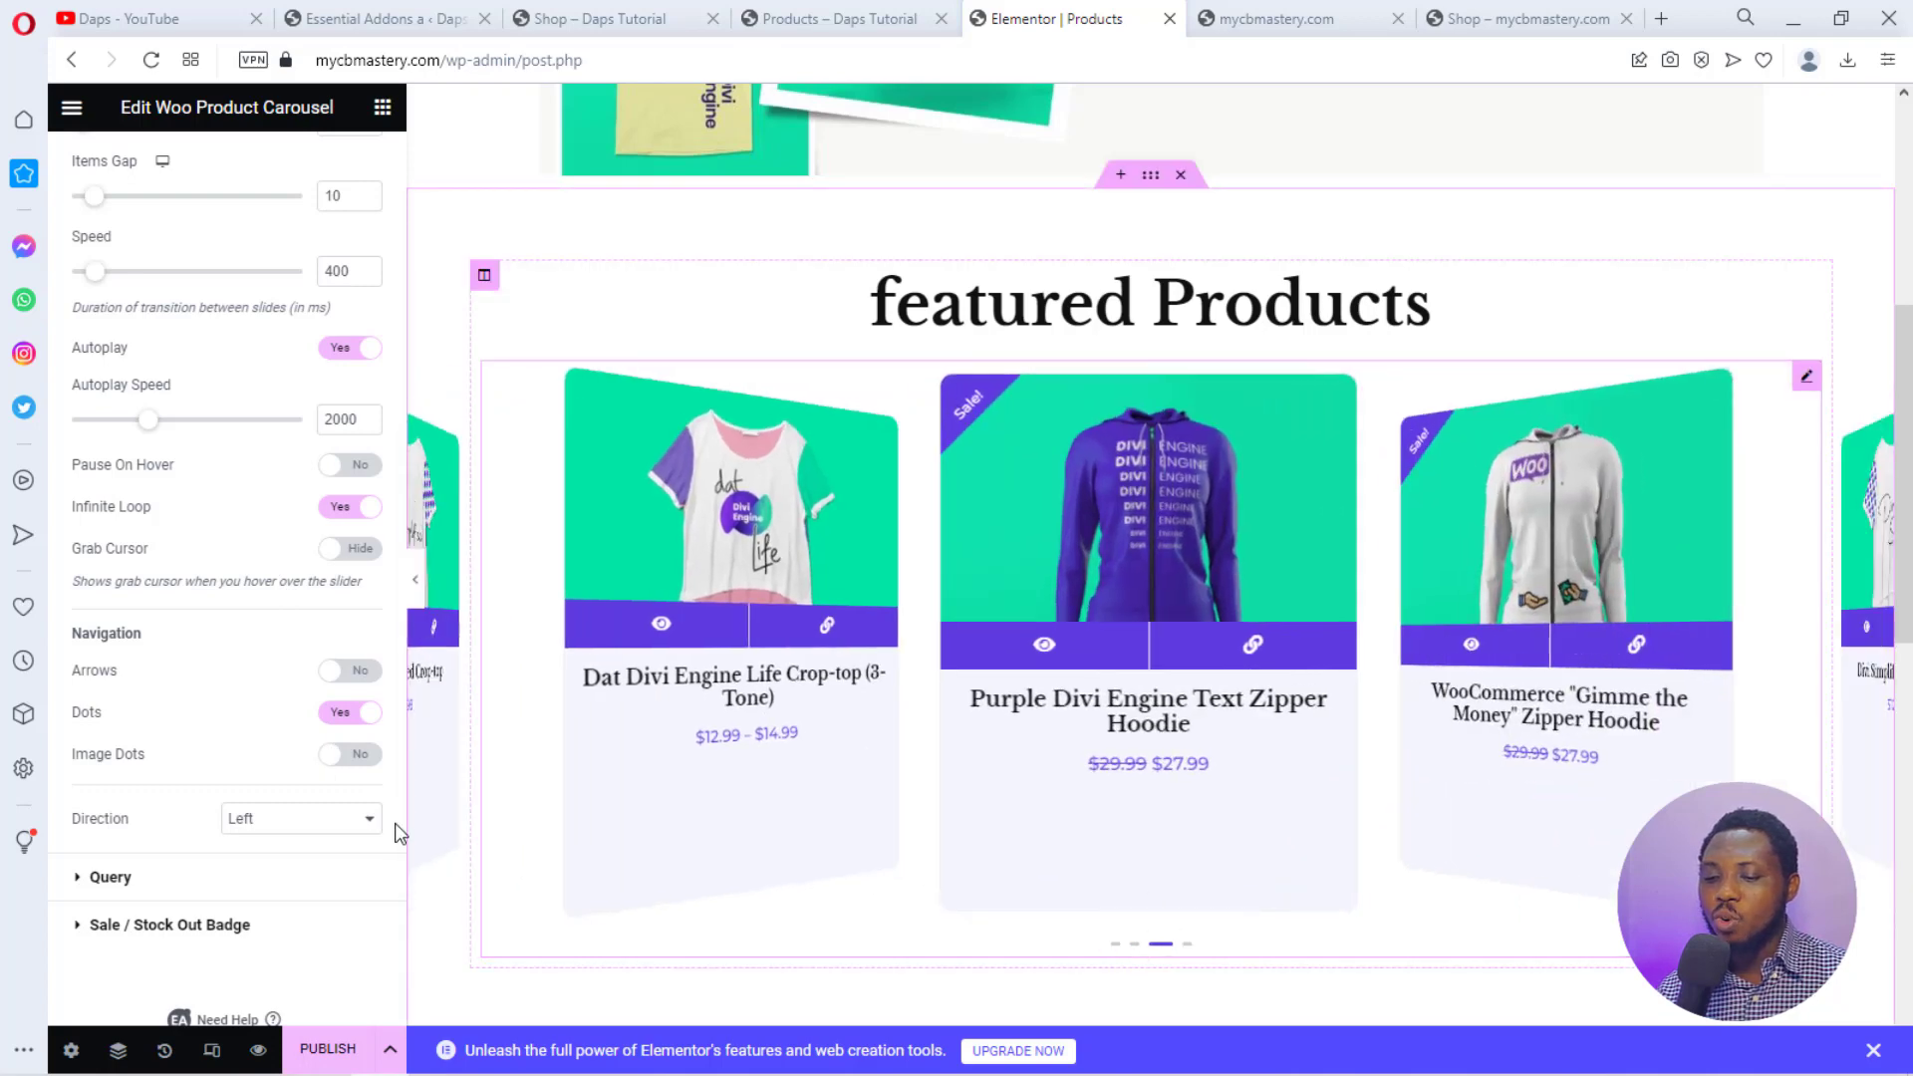
pyautogui.click(330, 715)
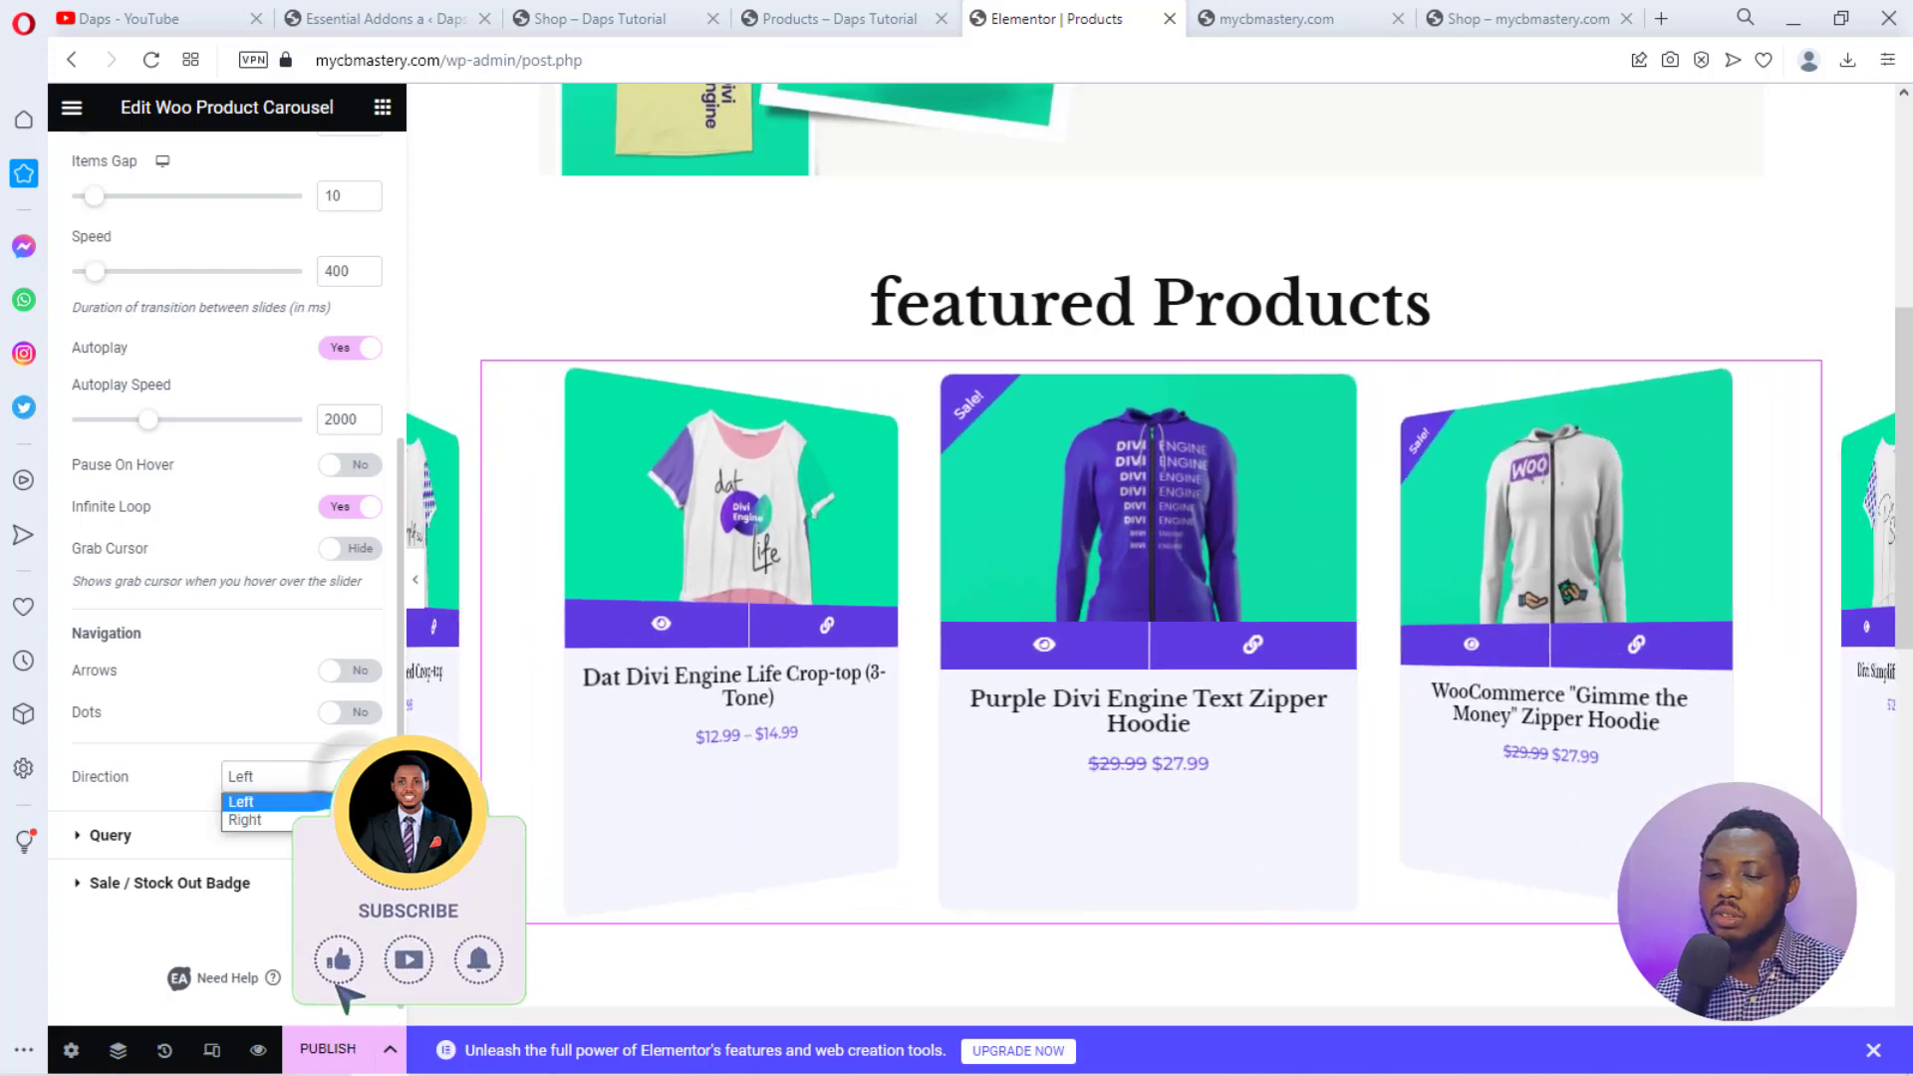
pyautogui.press('Down')
pyautogui.press('Return')
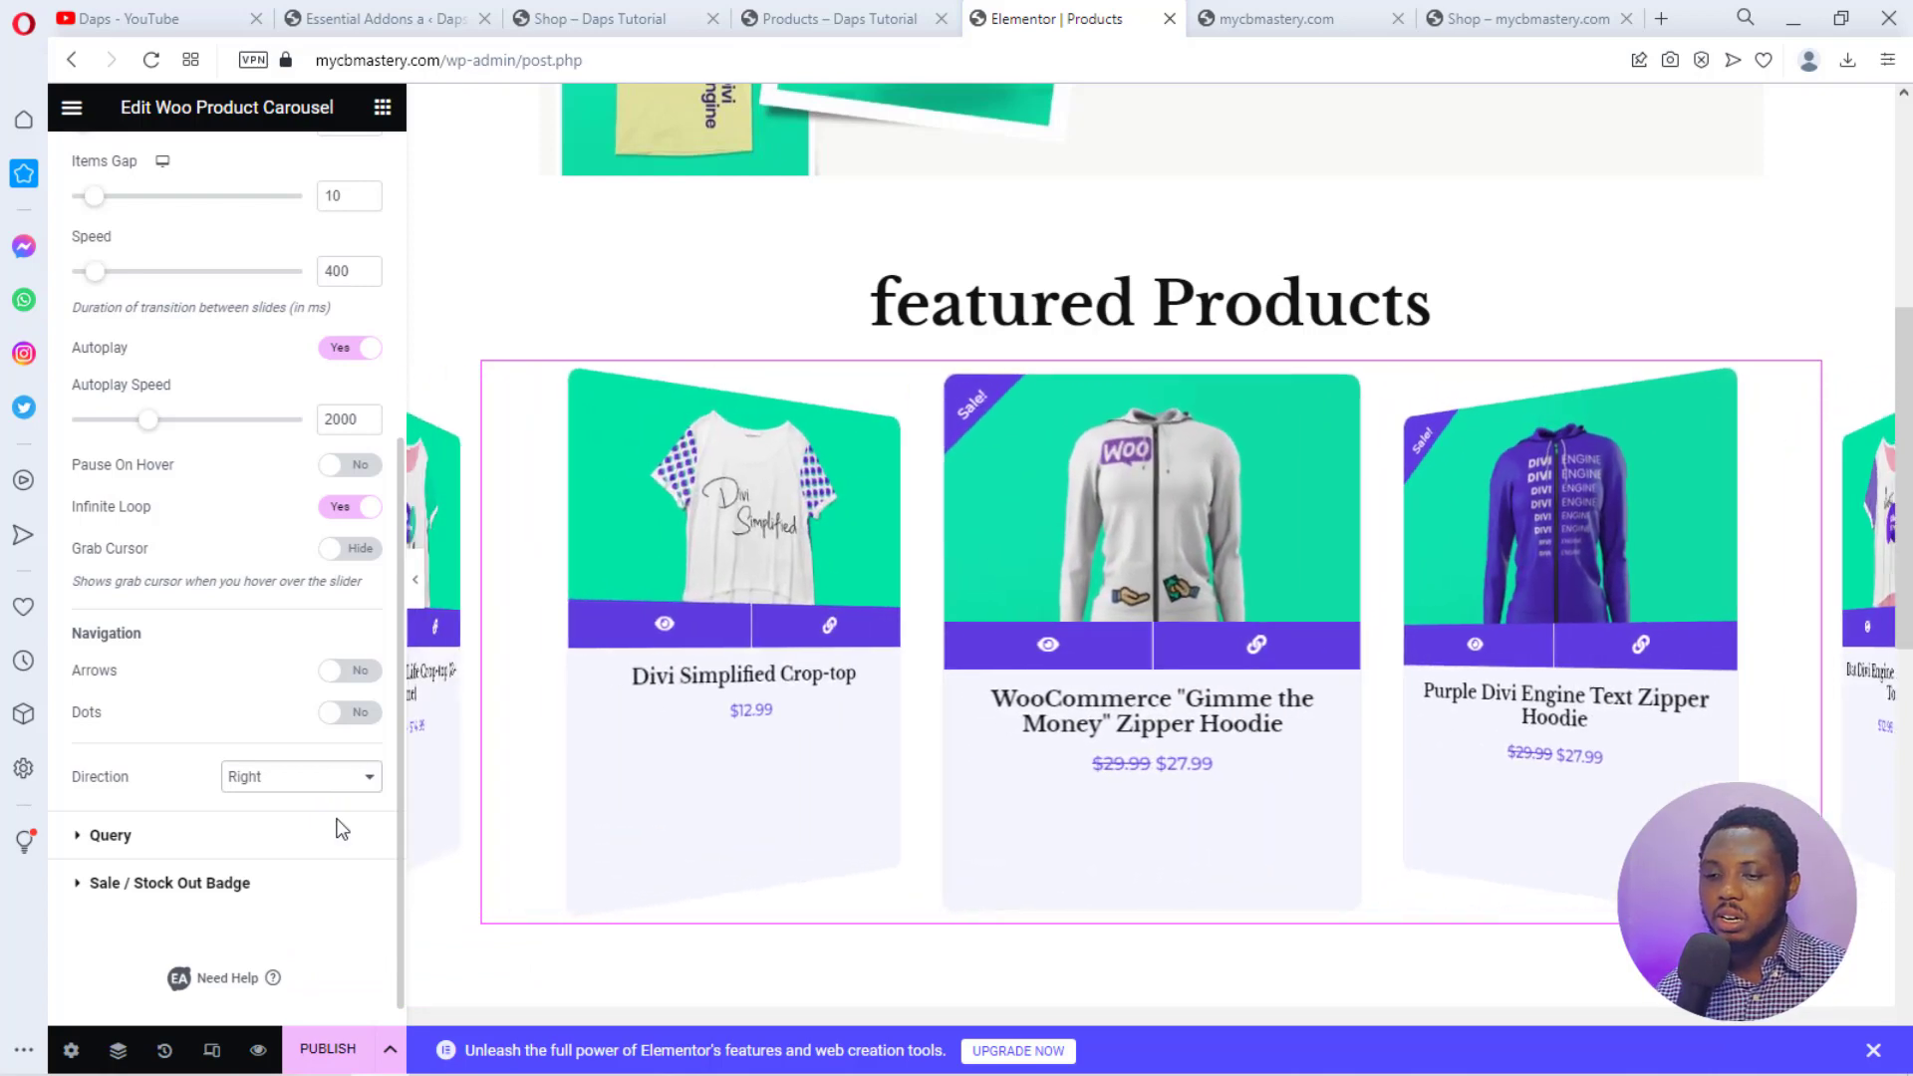
pyautogui.scroll(5, 149, 324)
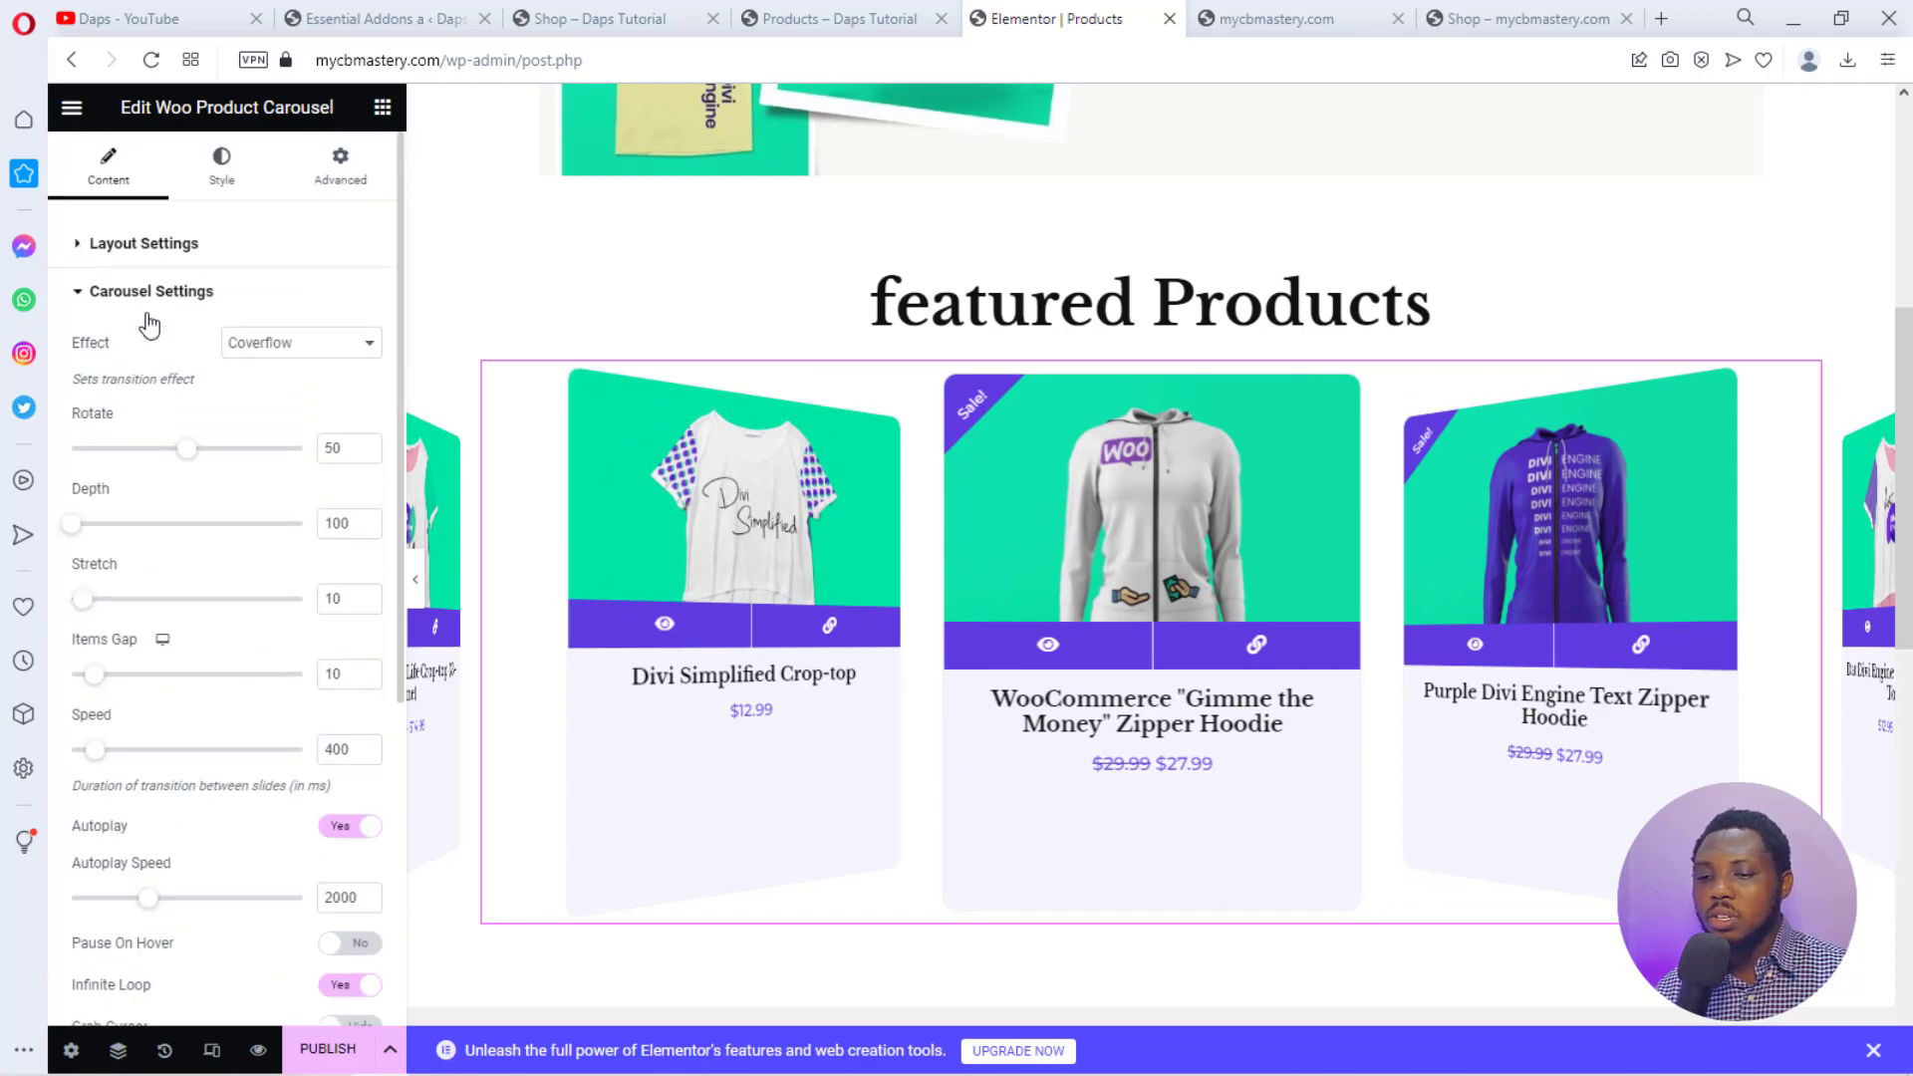
# Review the Filter By, Order By and Order choices in the product carousel's query settings.
pyautogui.click(100, 291)
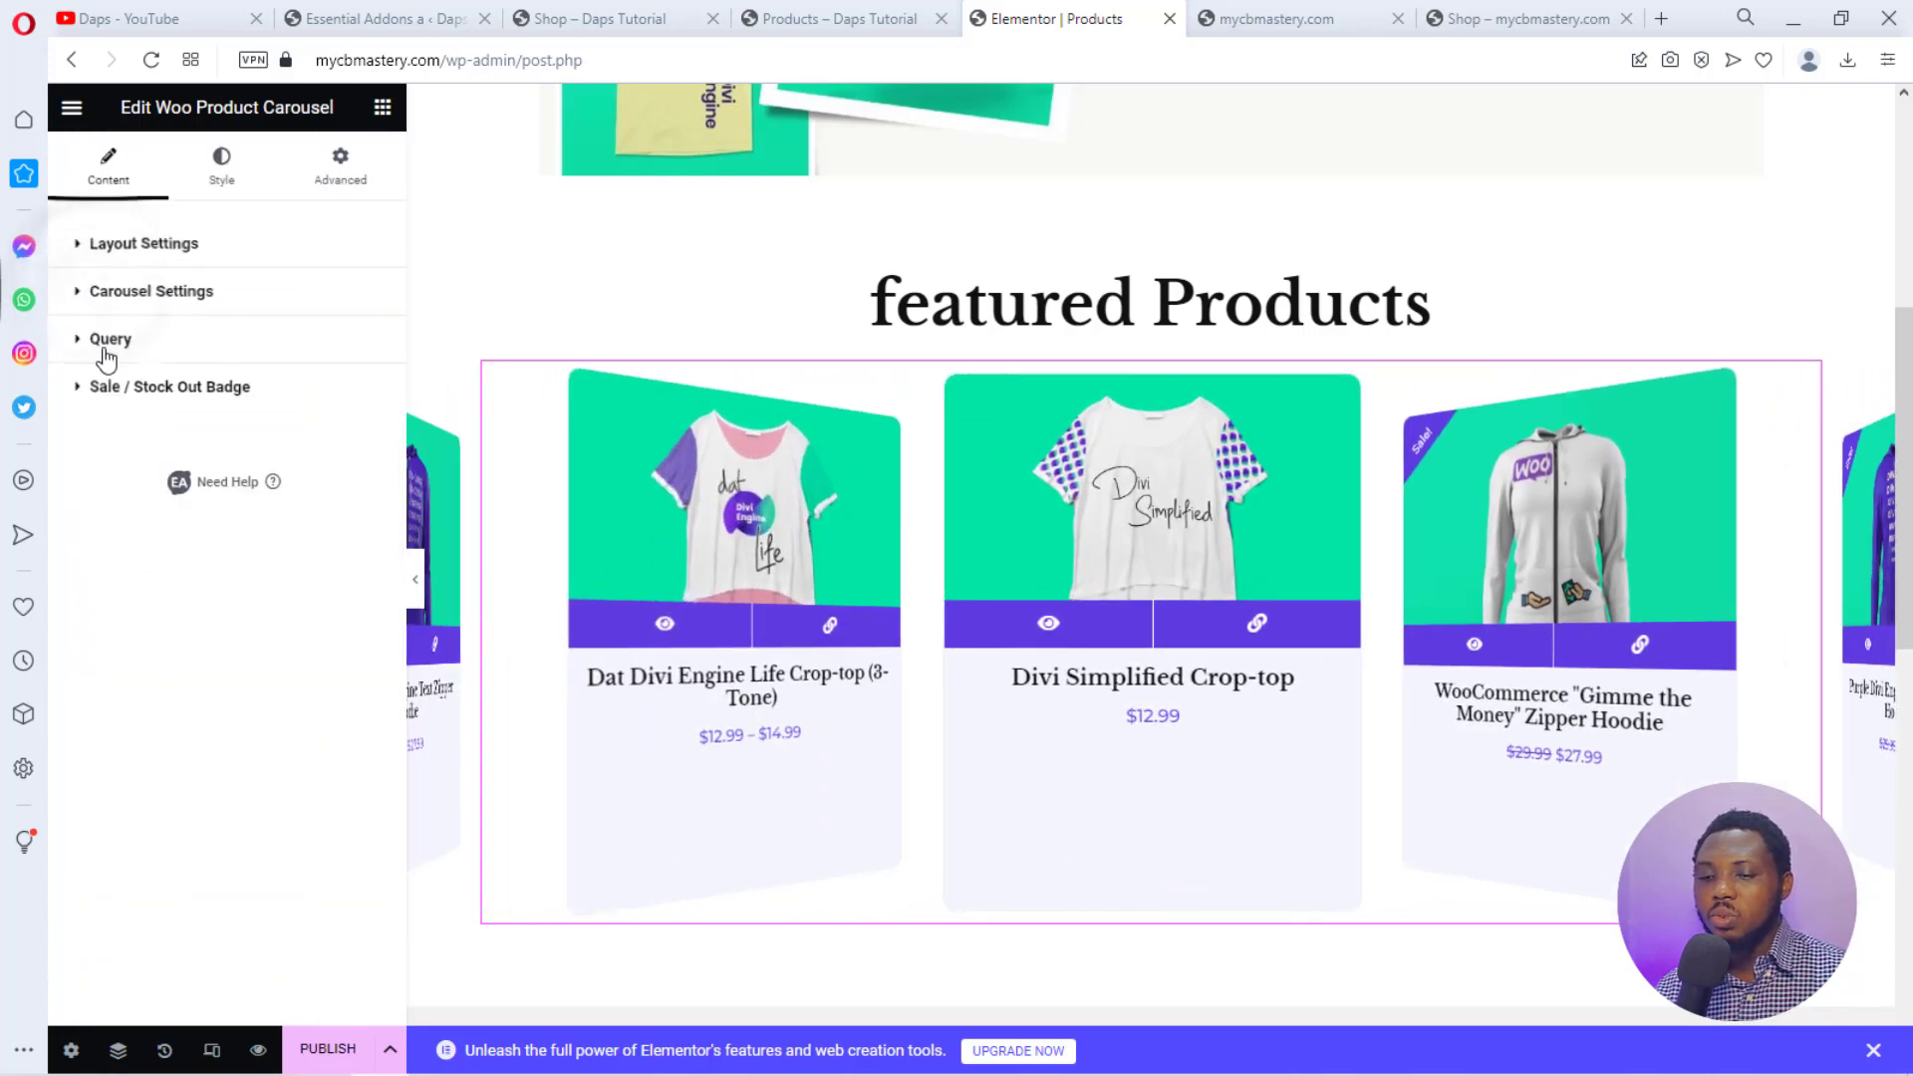
pyautogui.click(104, 343)
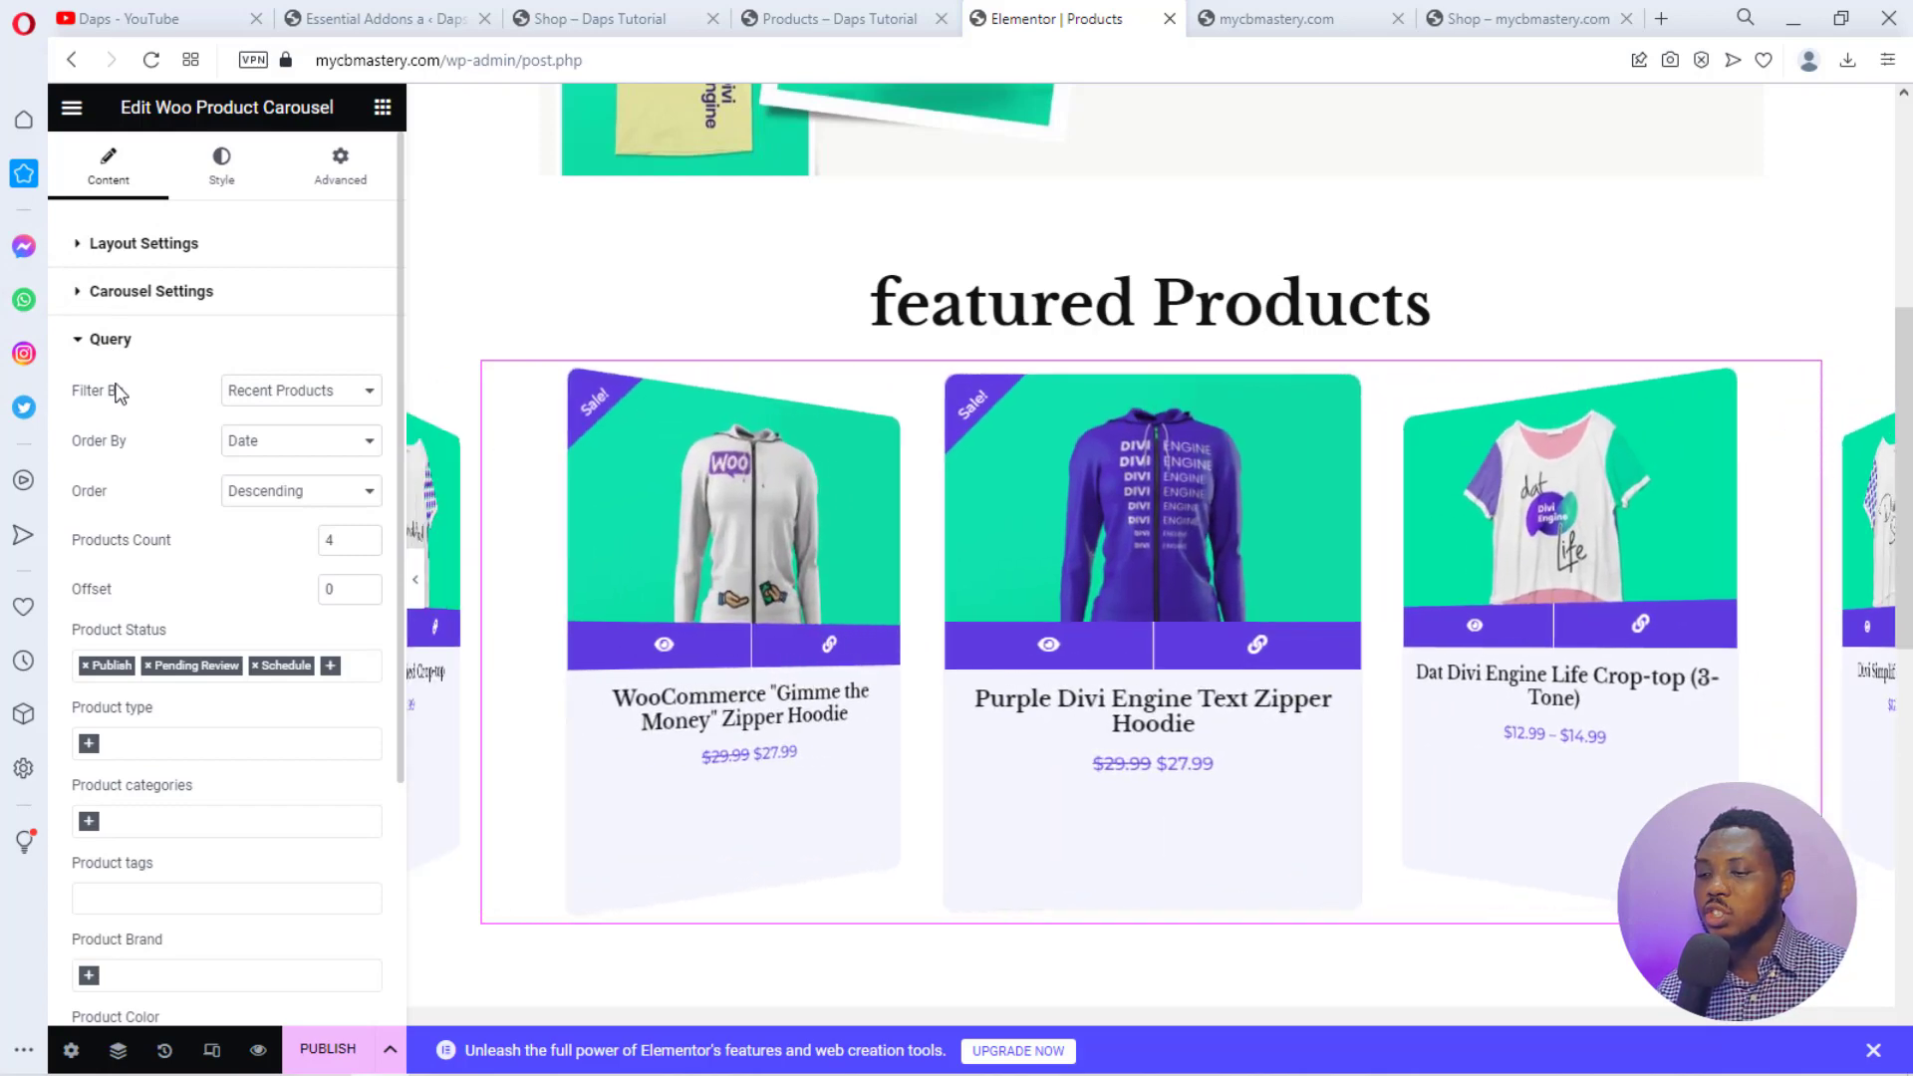
pyautogui.click(280, 394)
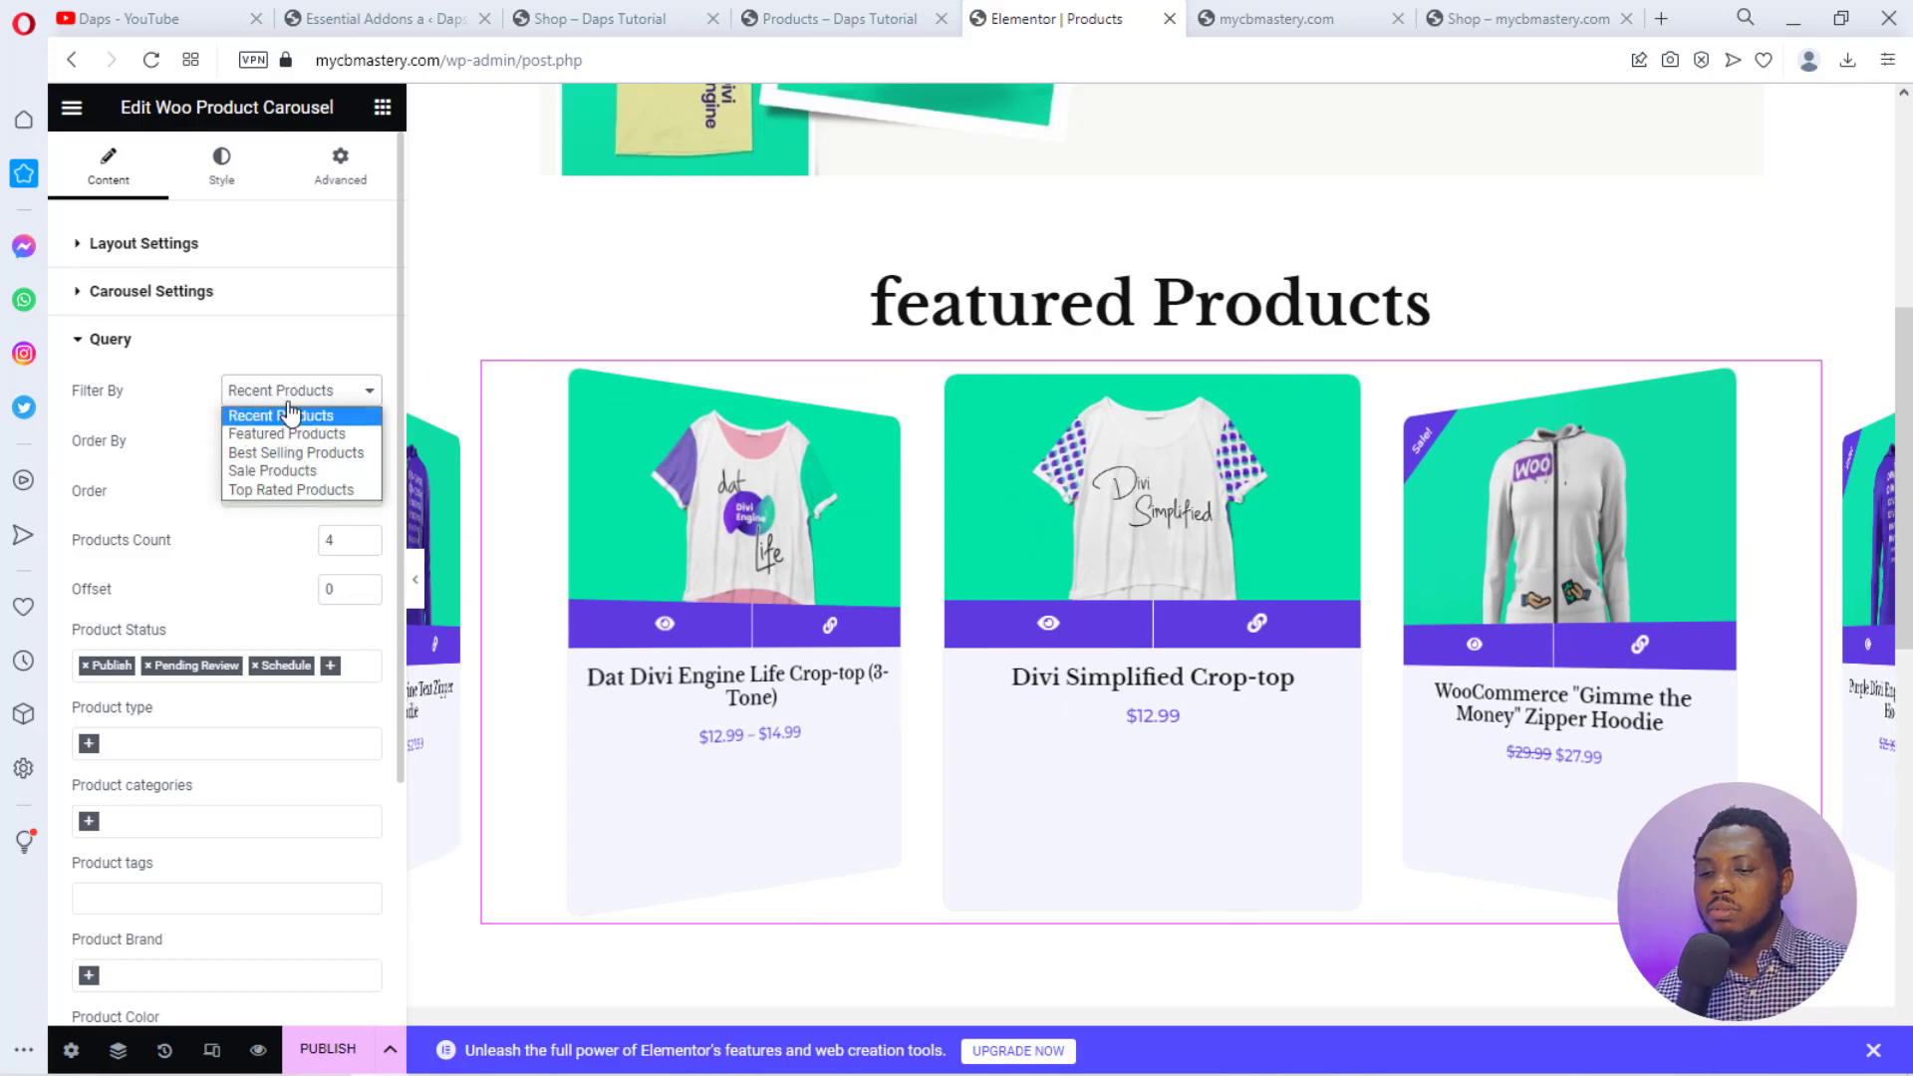
pyautogui.click(289, 414)
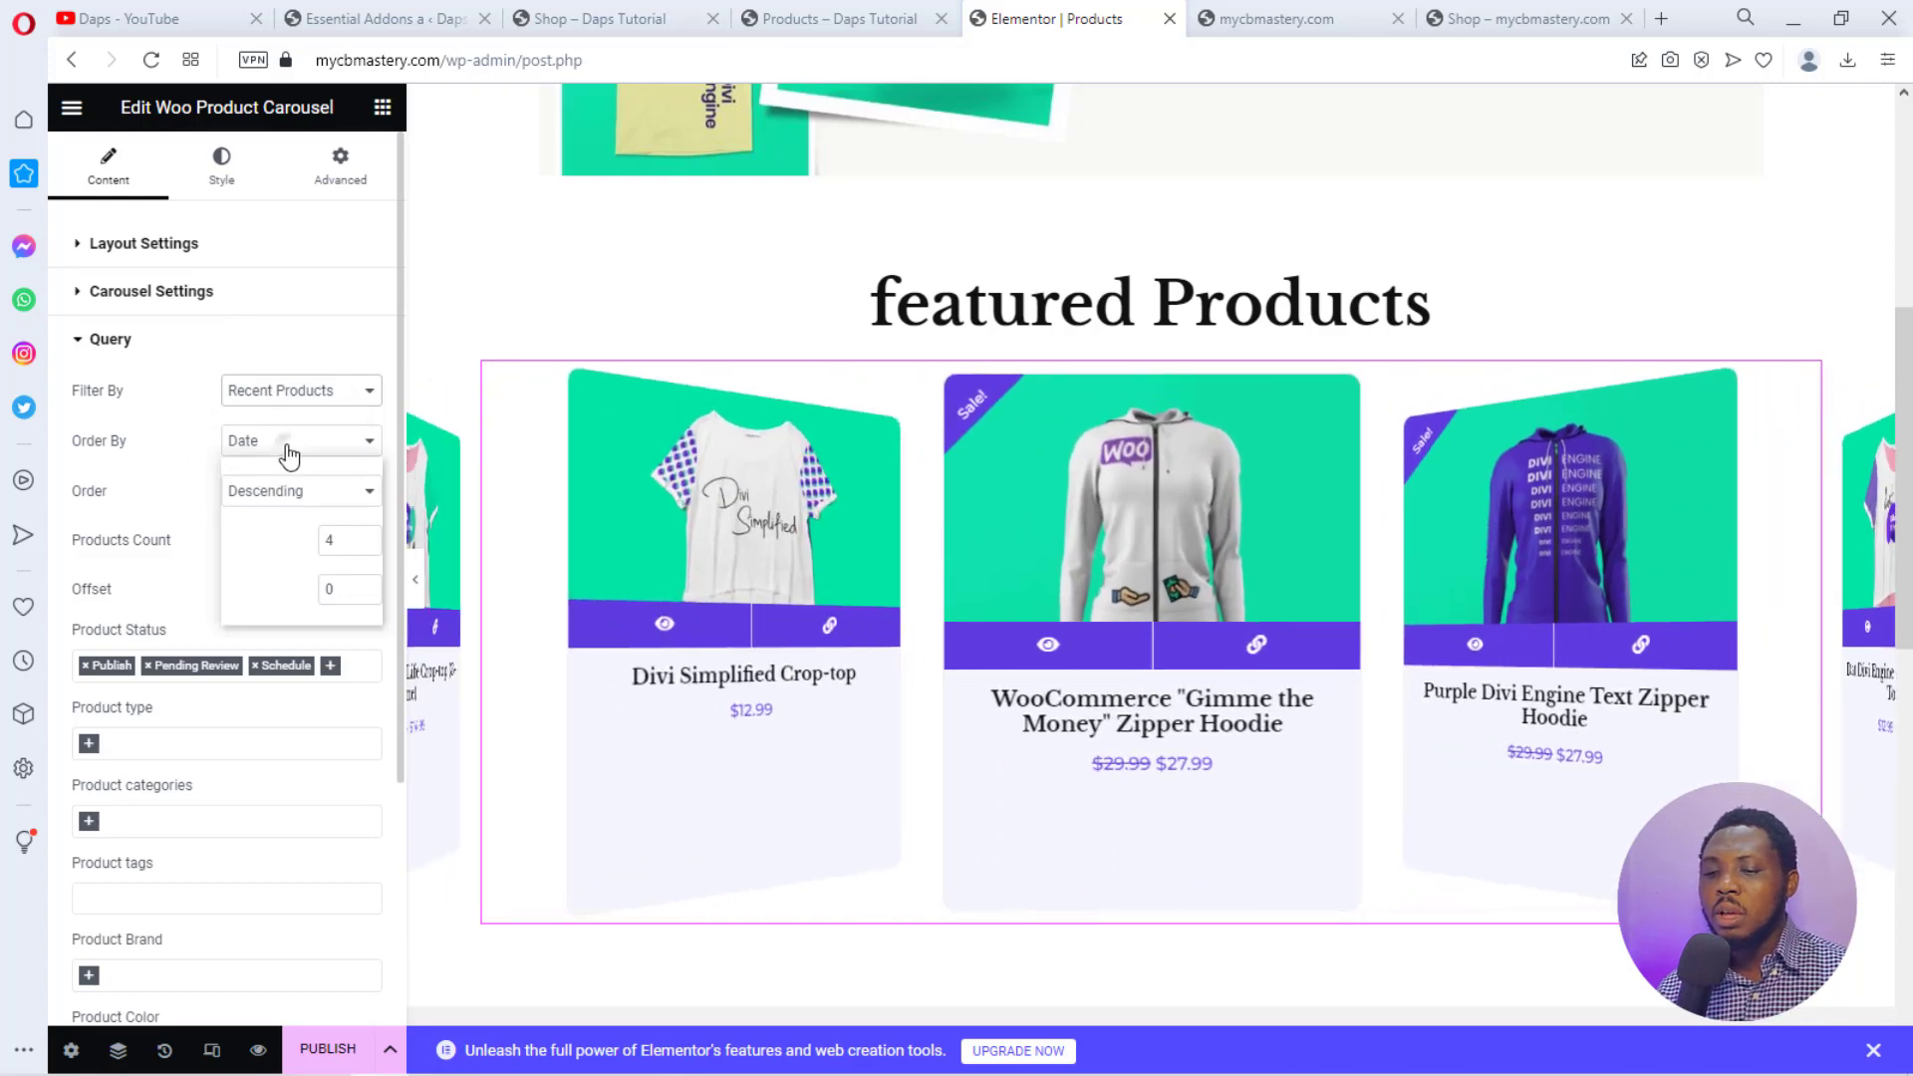
pyautogui.click(280, 442)
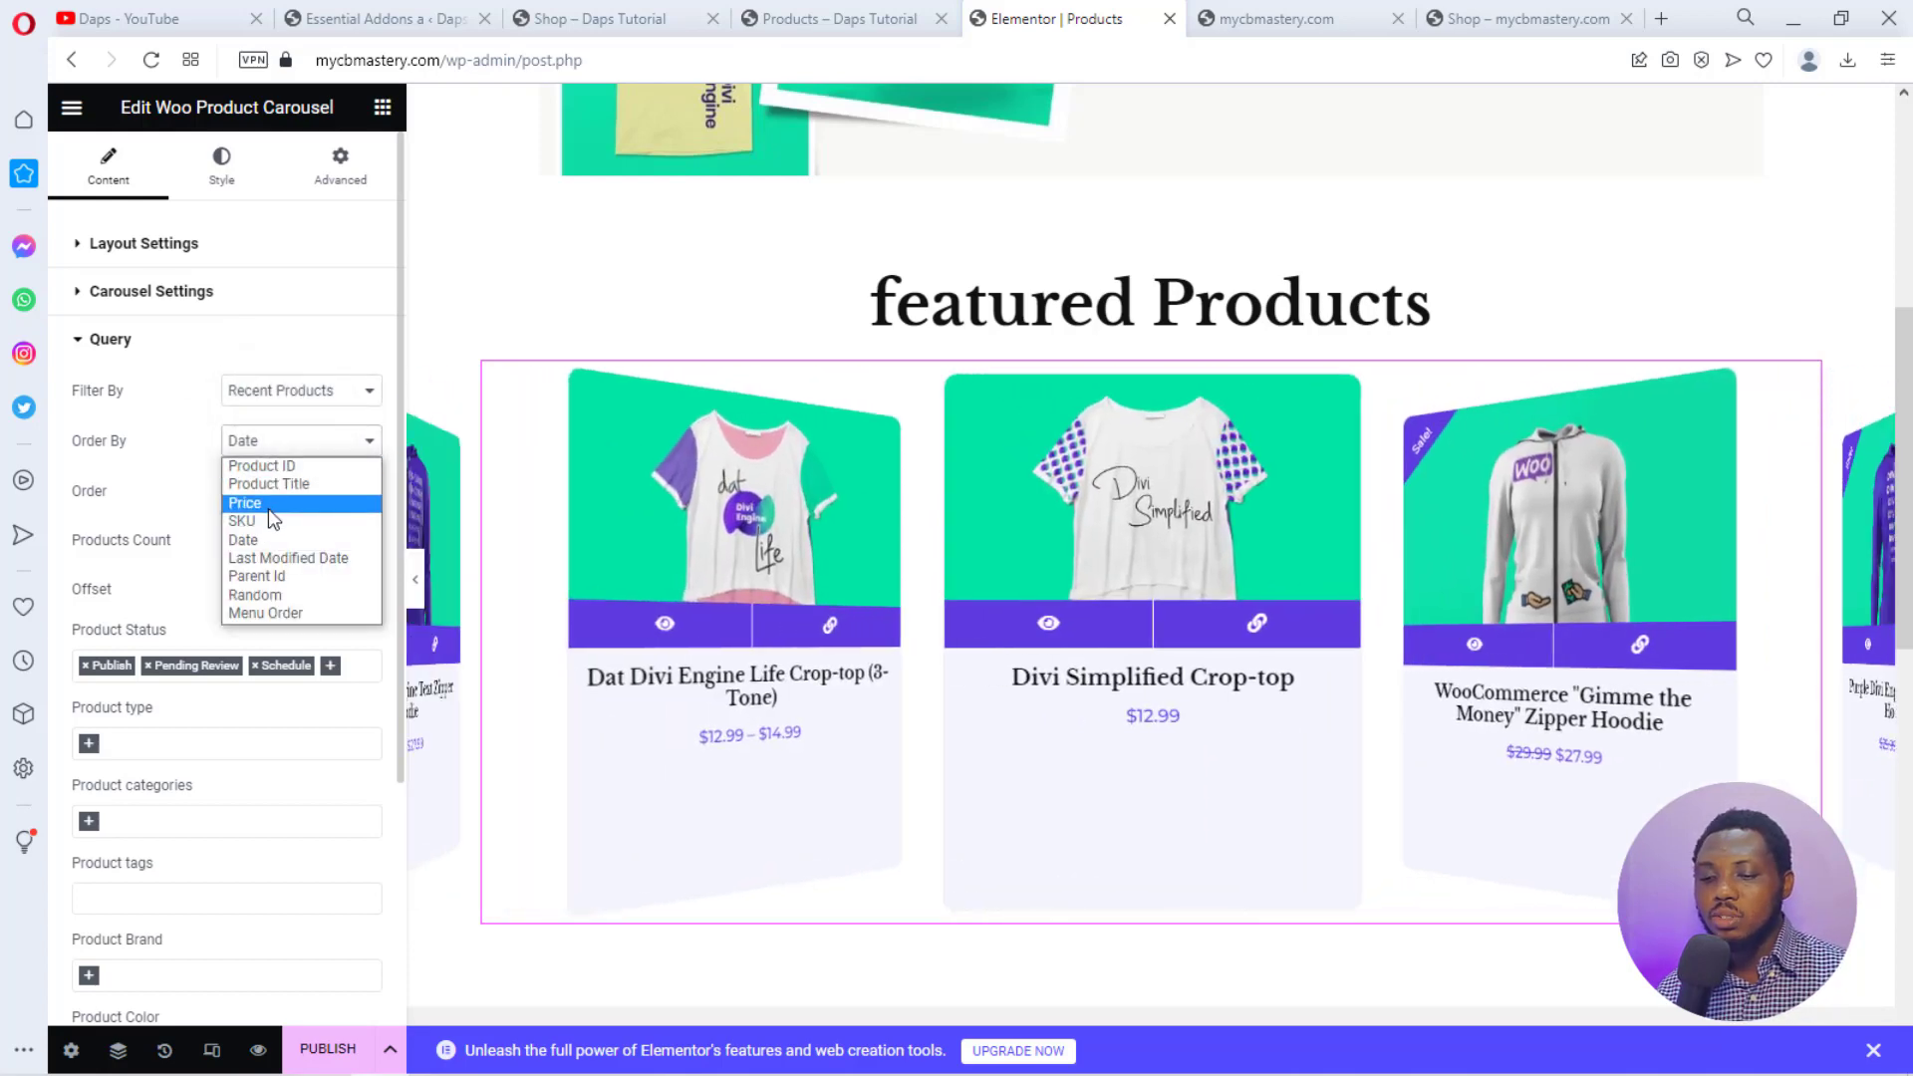
pyautogui.click(177, 451)
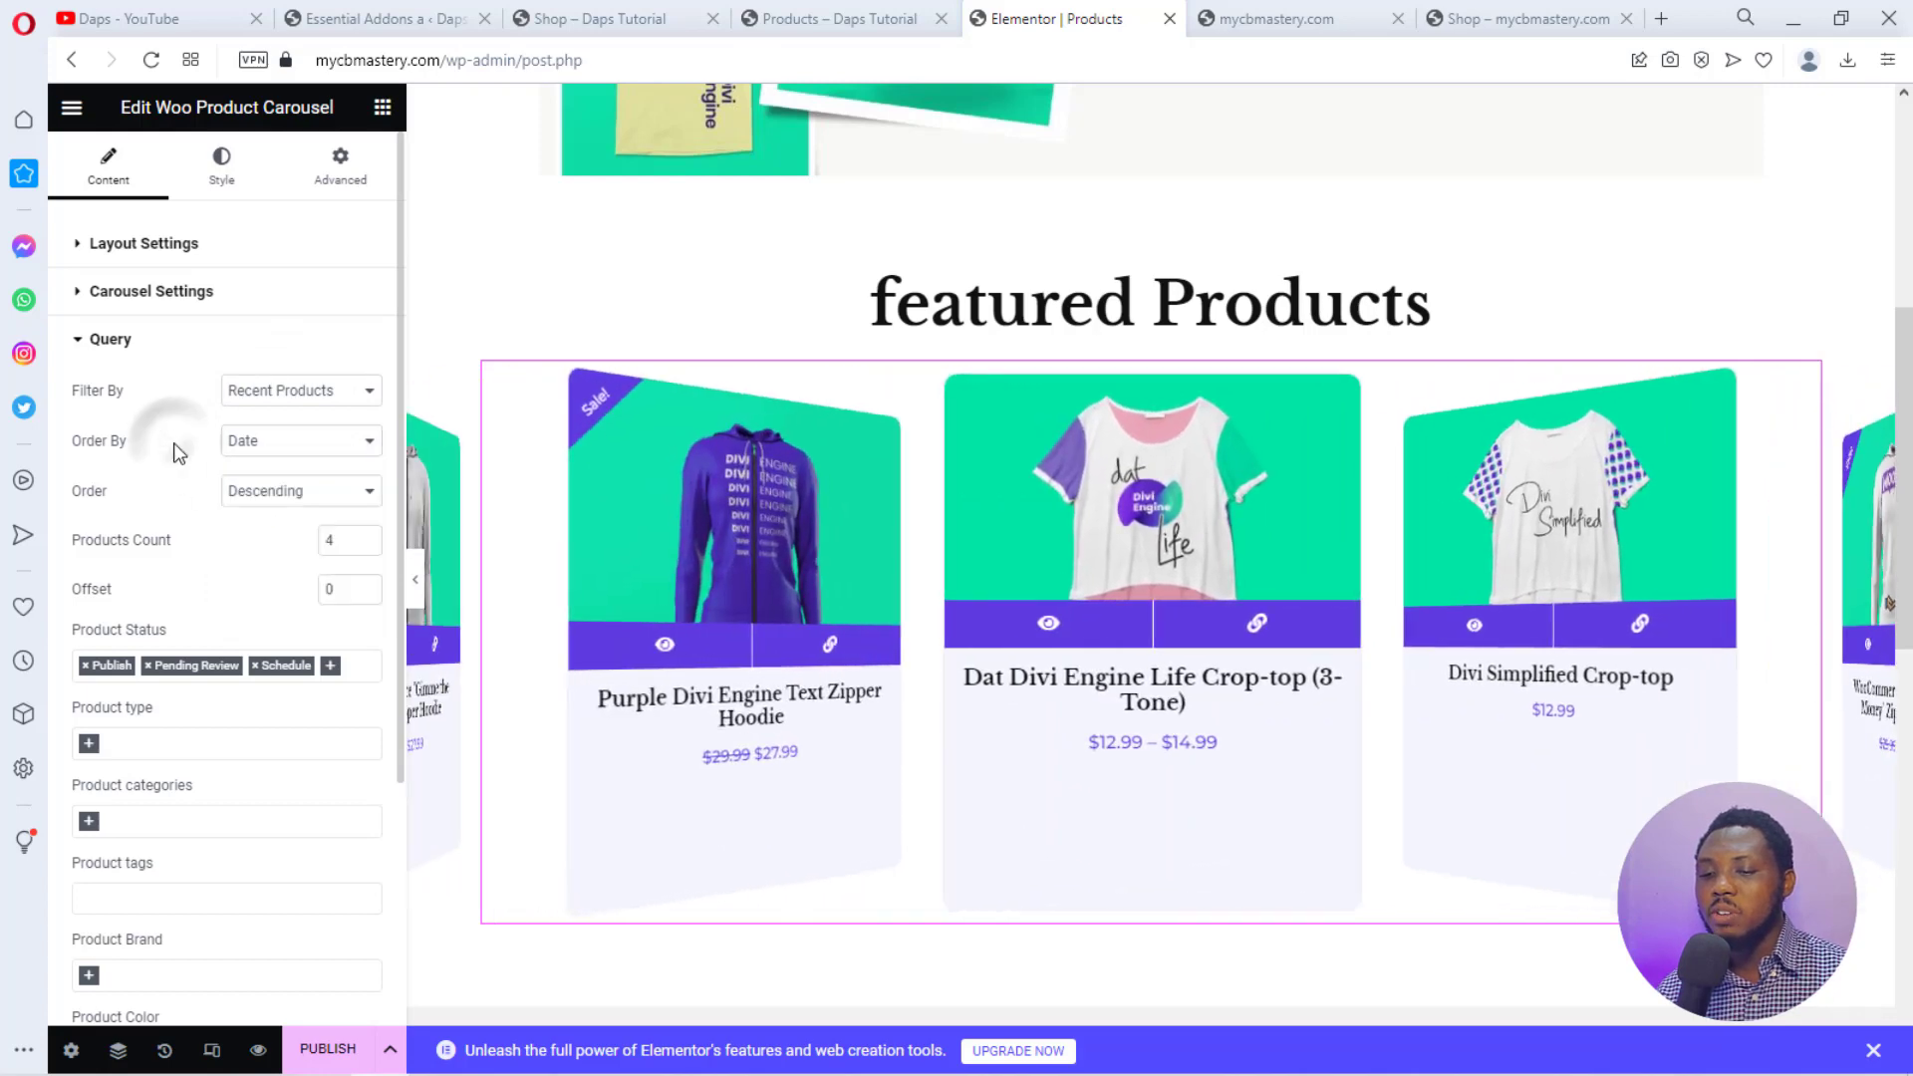
pyautogui.click(259, 495)
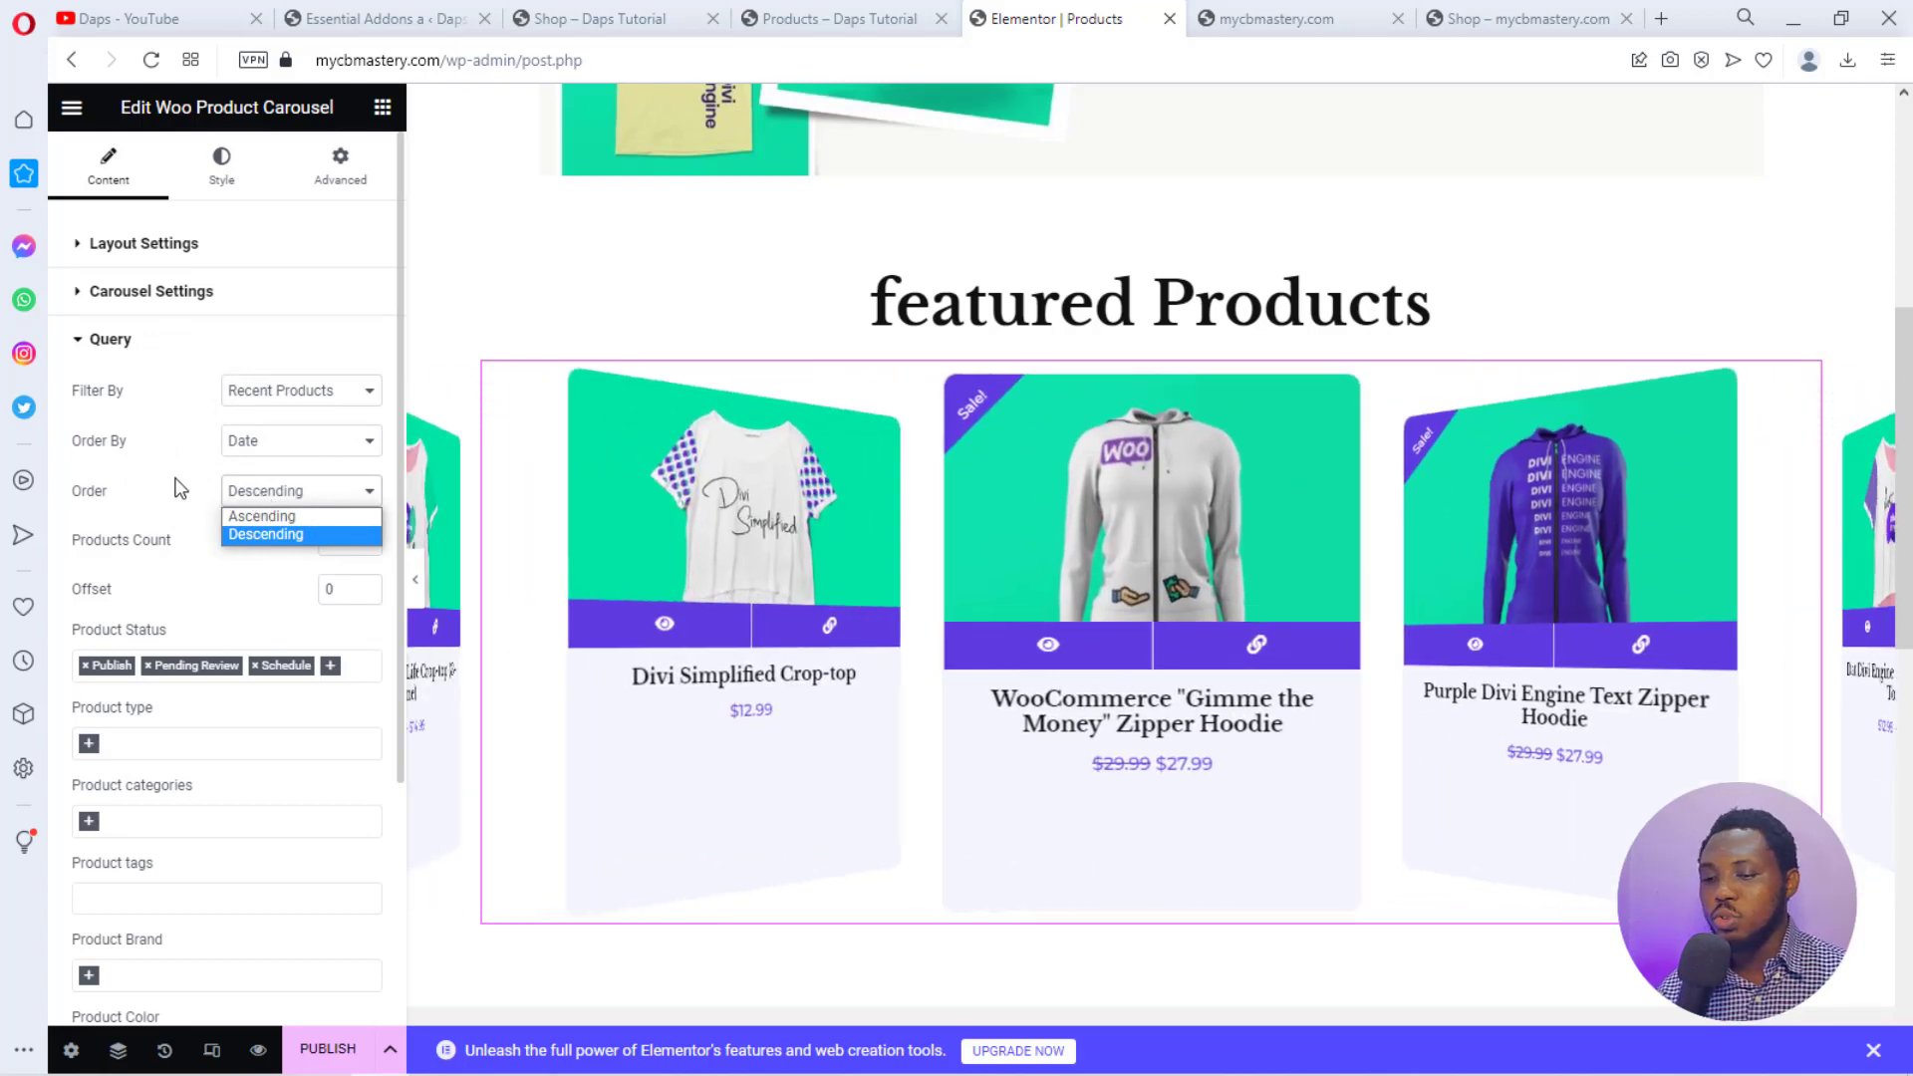
pyautogui.click(178, 489)
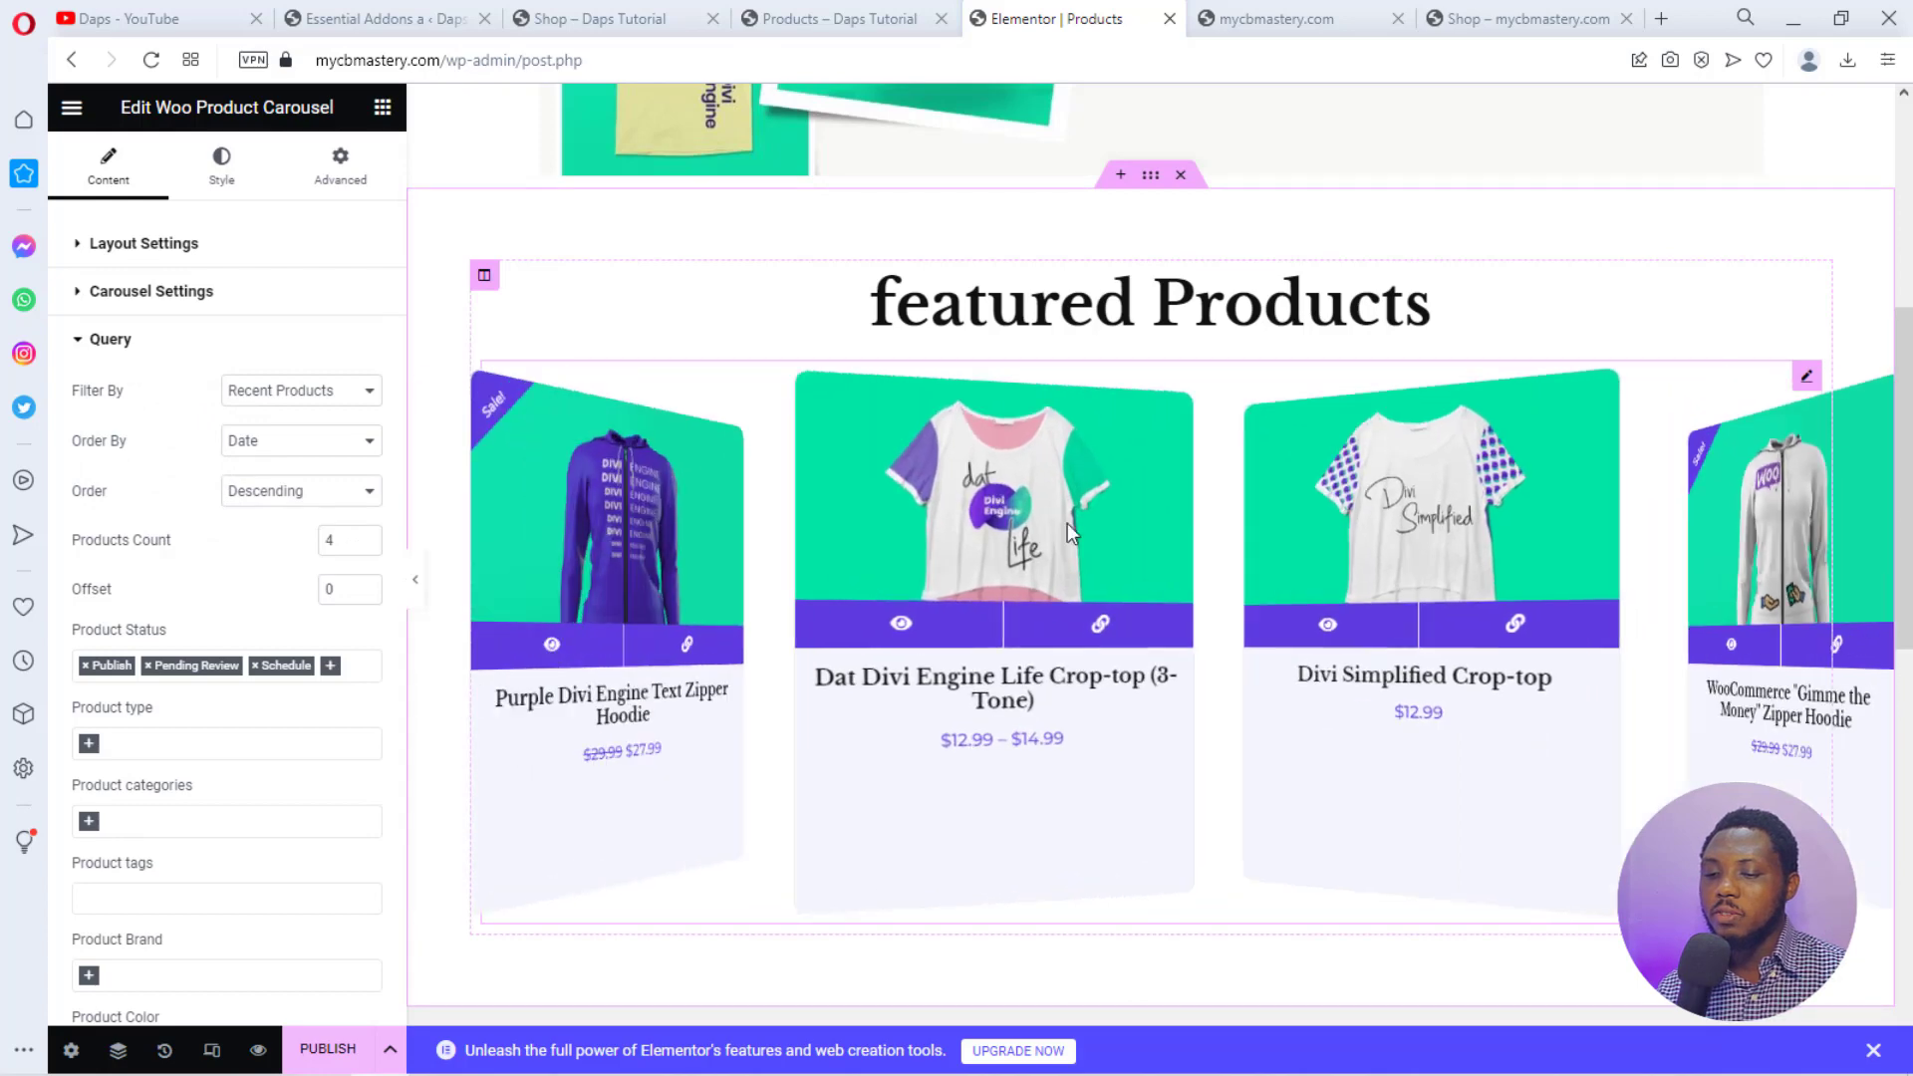
# Set the carousel's products count to 3 and remove the Schedule and Pending Review product statuses from its query.
pyautogui.doubleClick(328, 540)
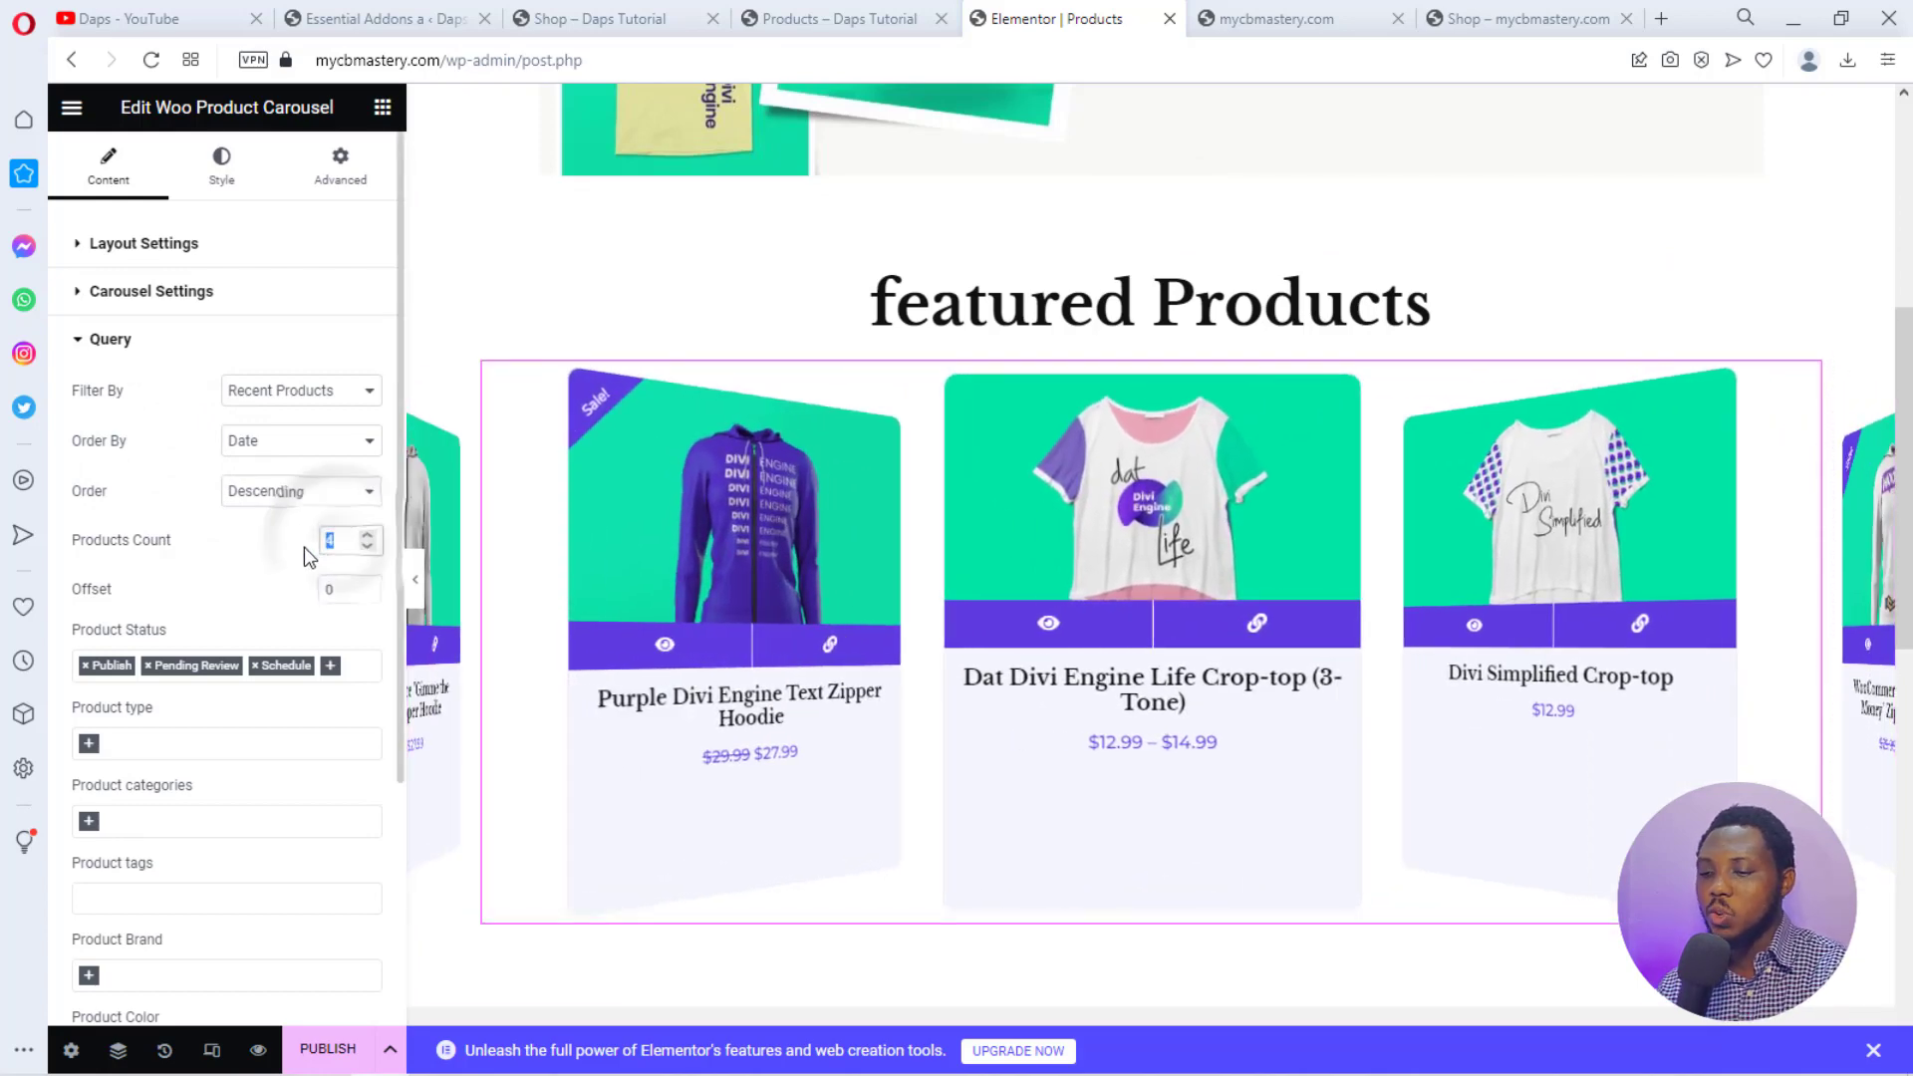
pyautogui.write('3')
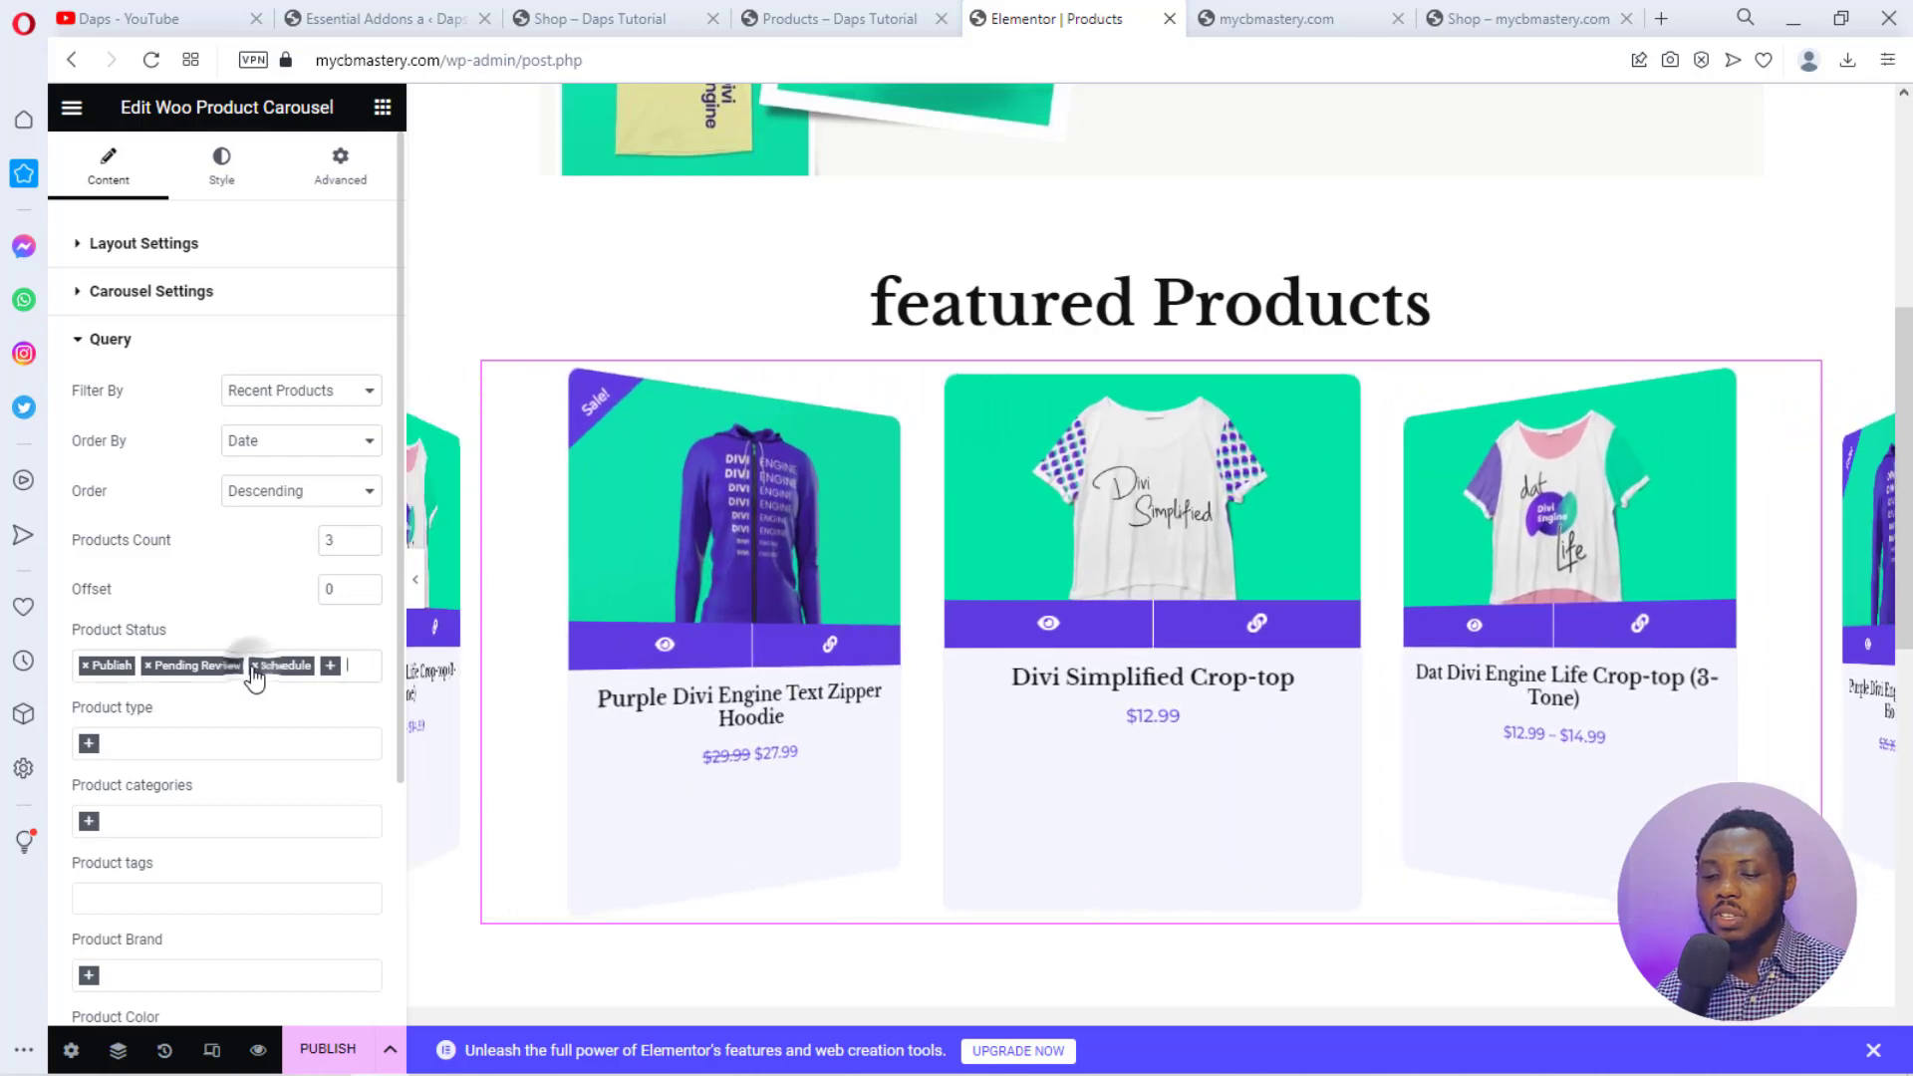
pyautogui.click(254, 665)
pyautogui.click(150, 673)
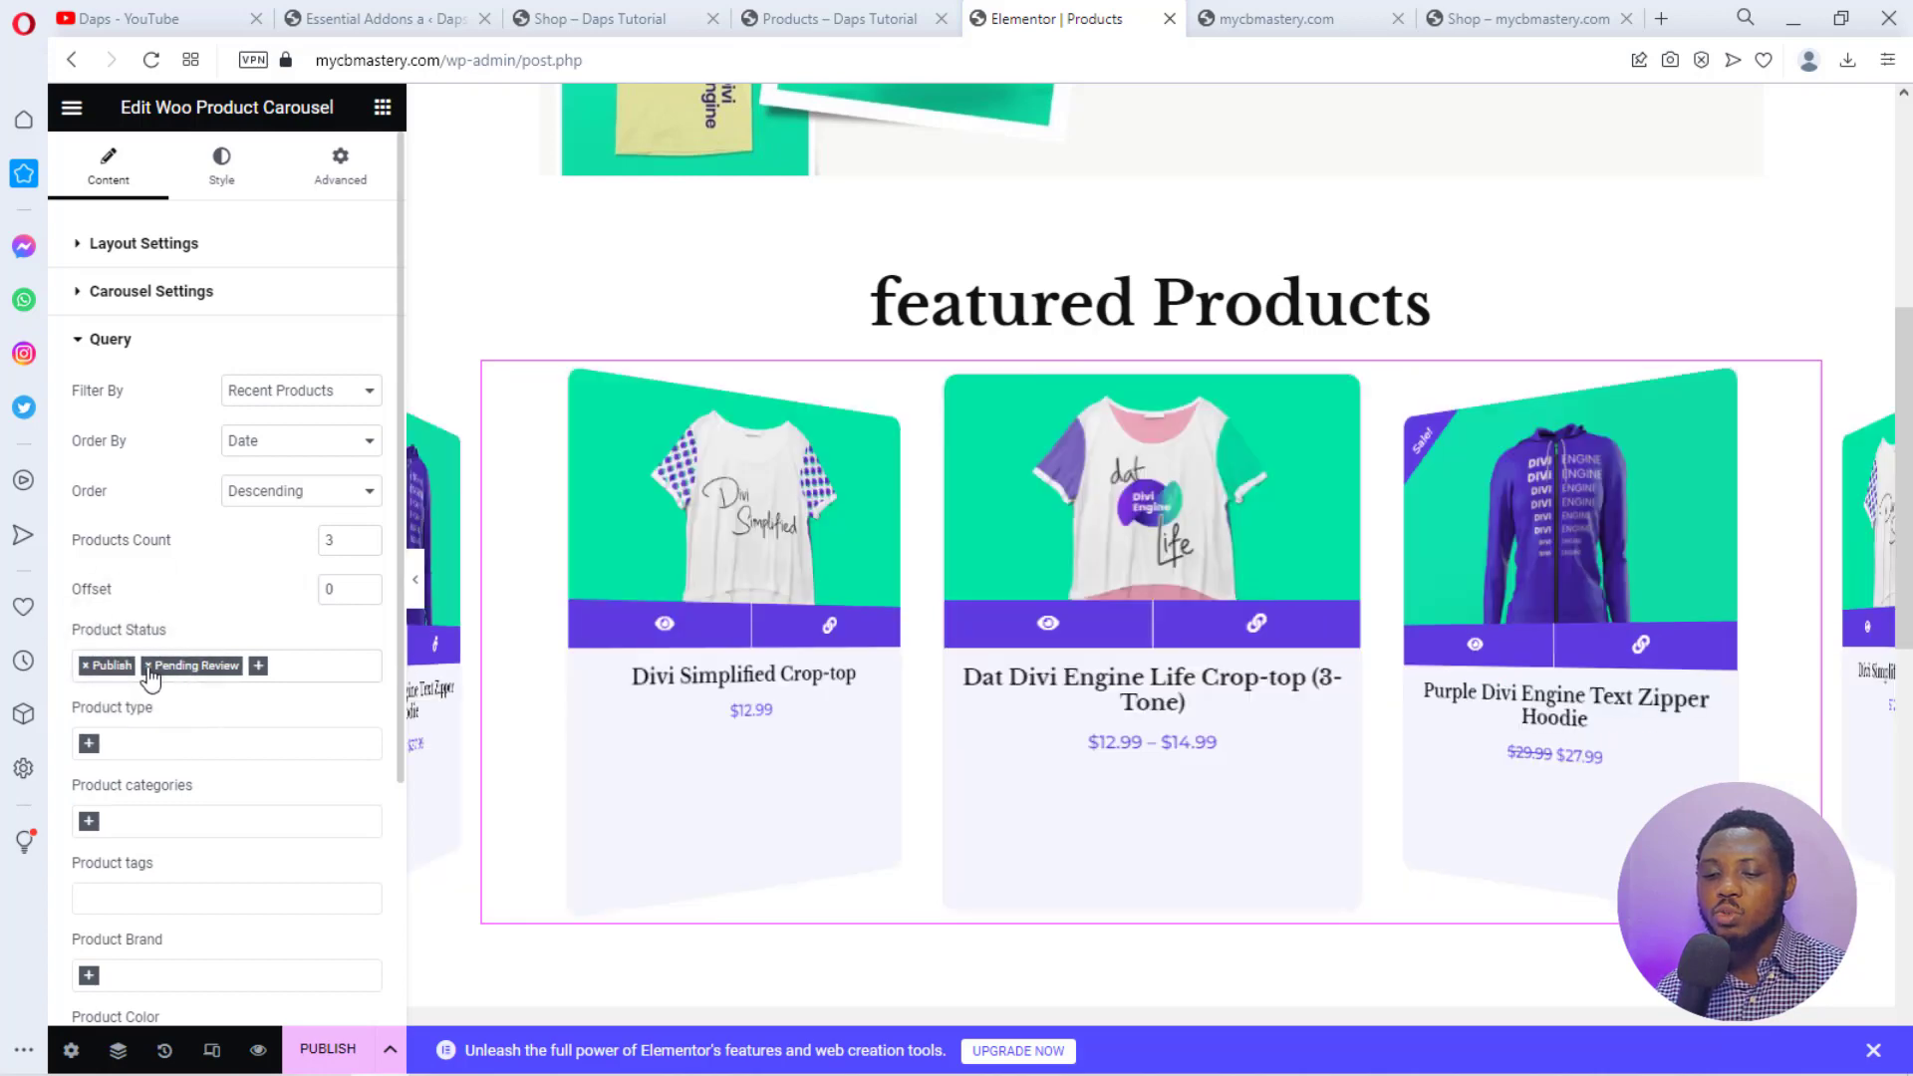
pyautogui.click(147, 667)
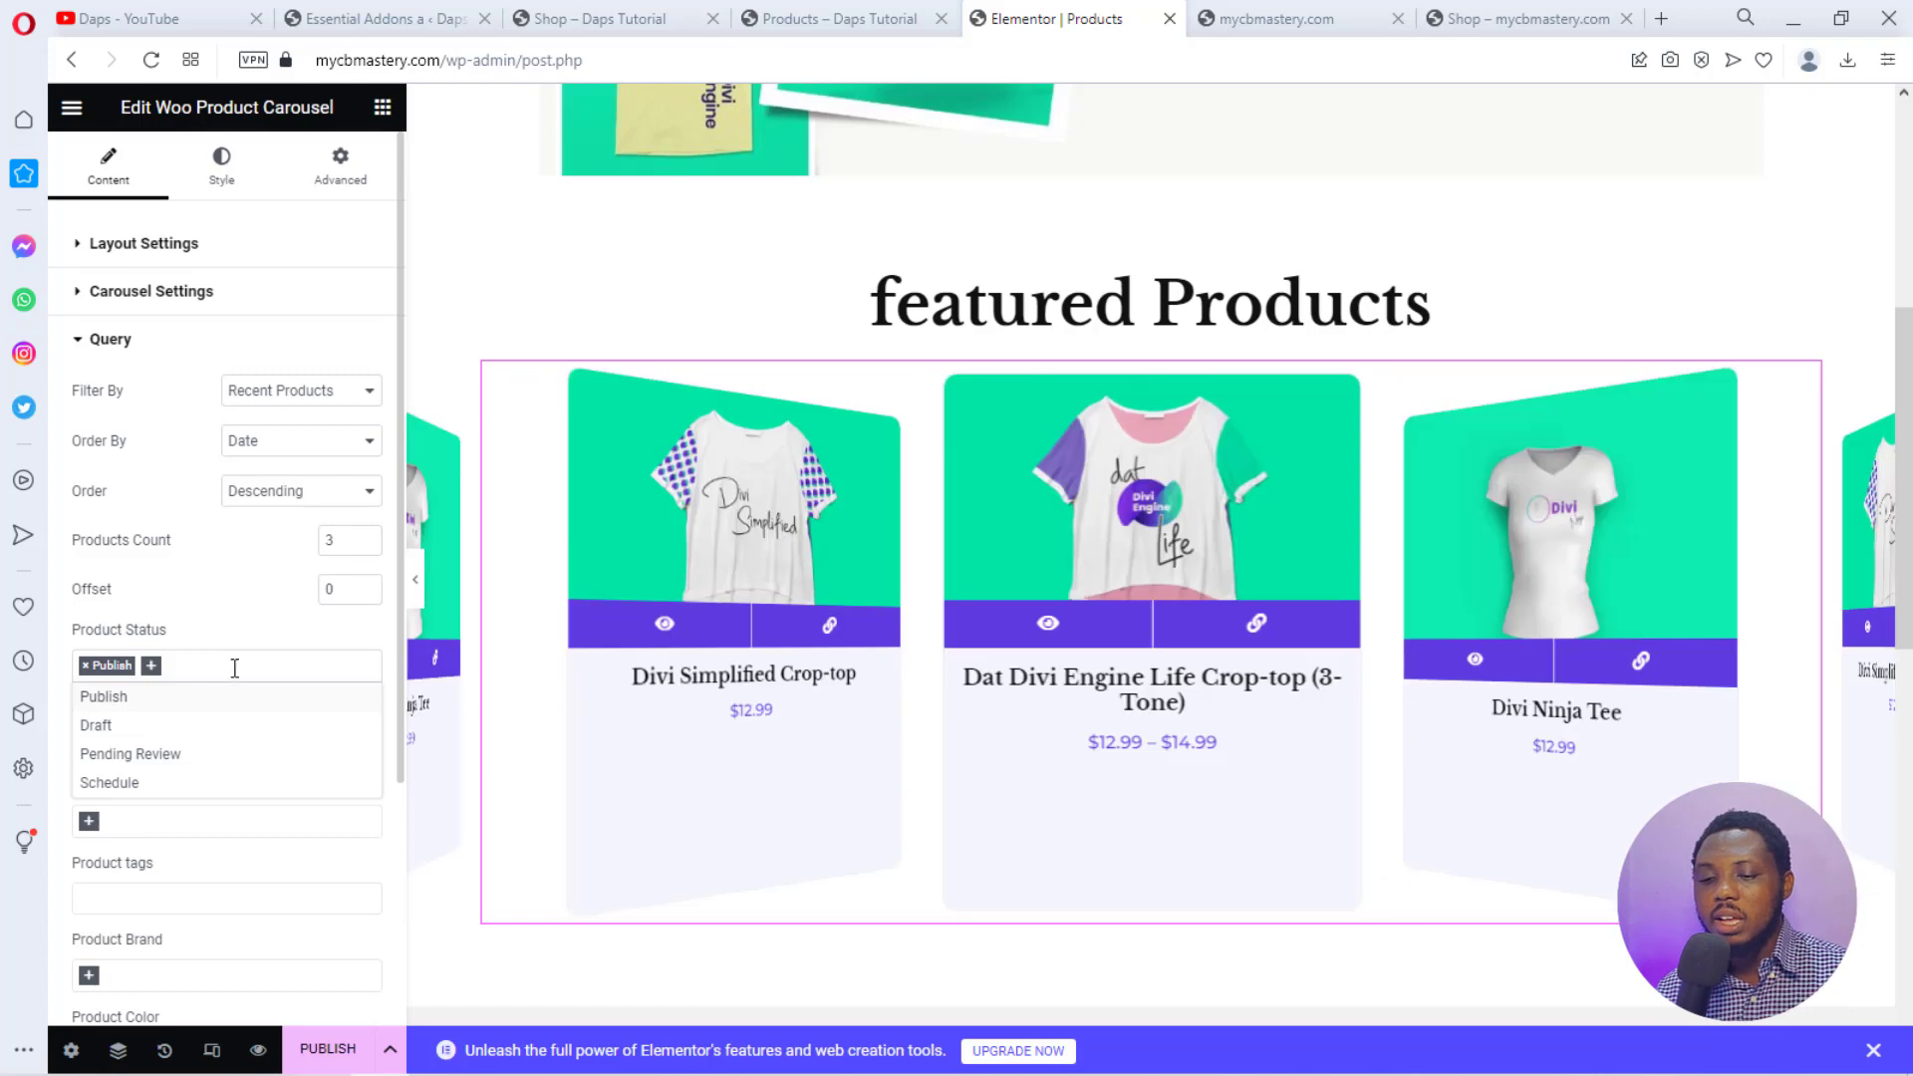
pyautogui.click(245, 658)
# Check the three-product carousel at full page width with the editing panel collapsed, and restore the panel.
pyautogui.scroll(-3, 243, 650)
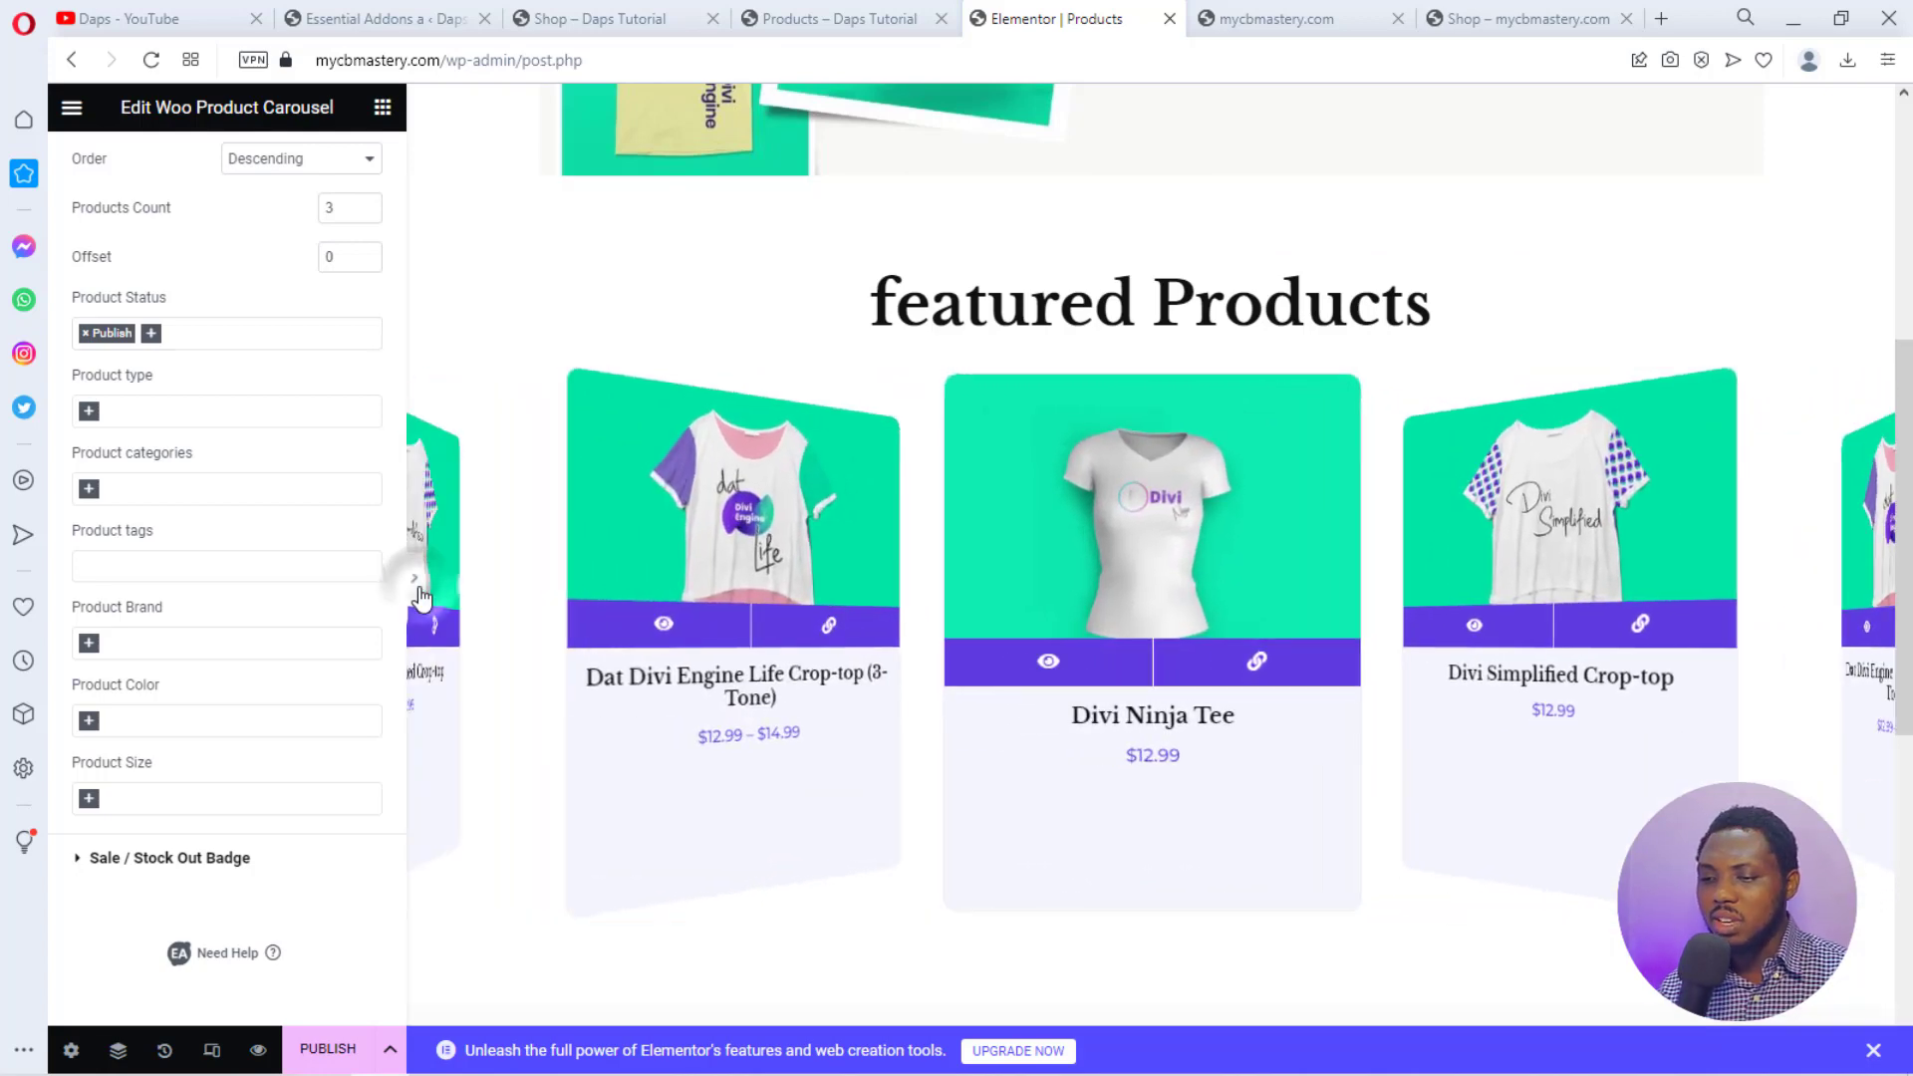
pyautogui.click(416, 580)
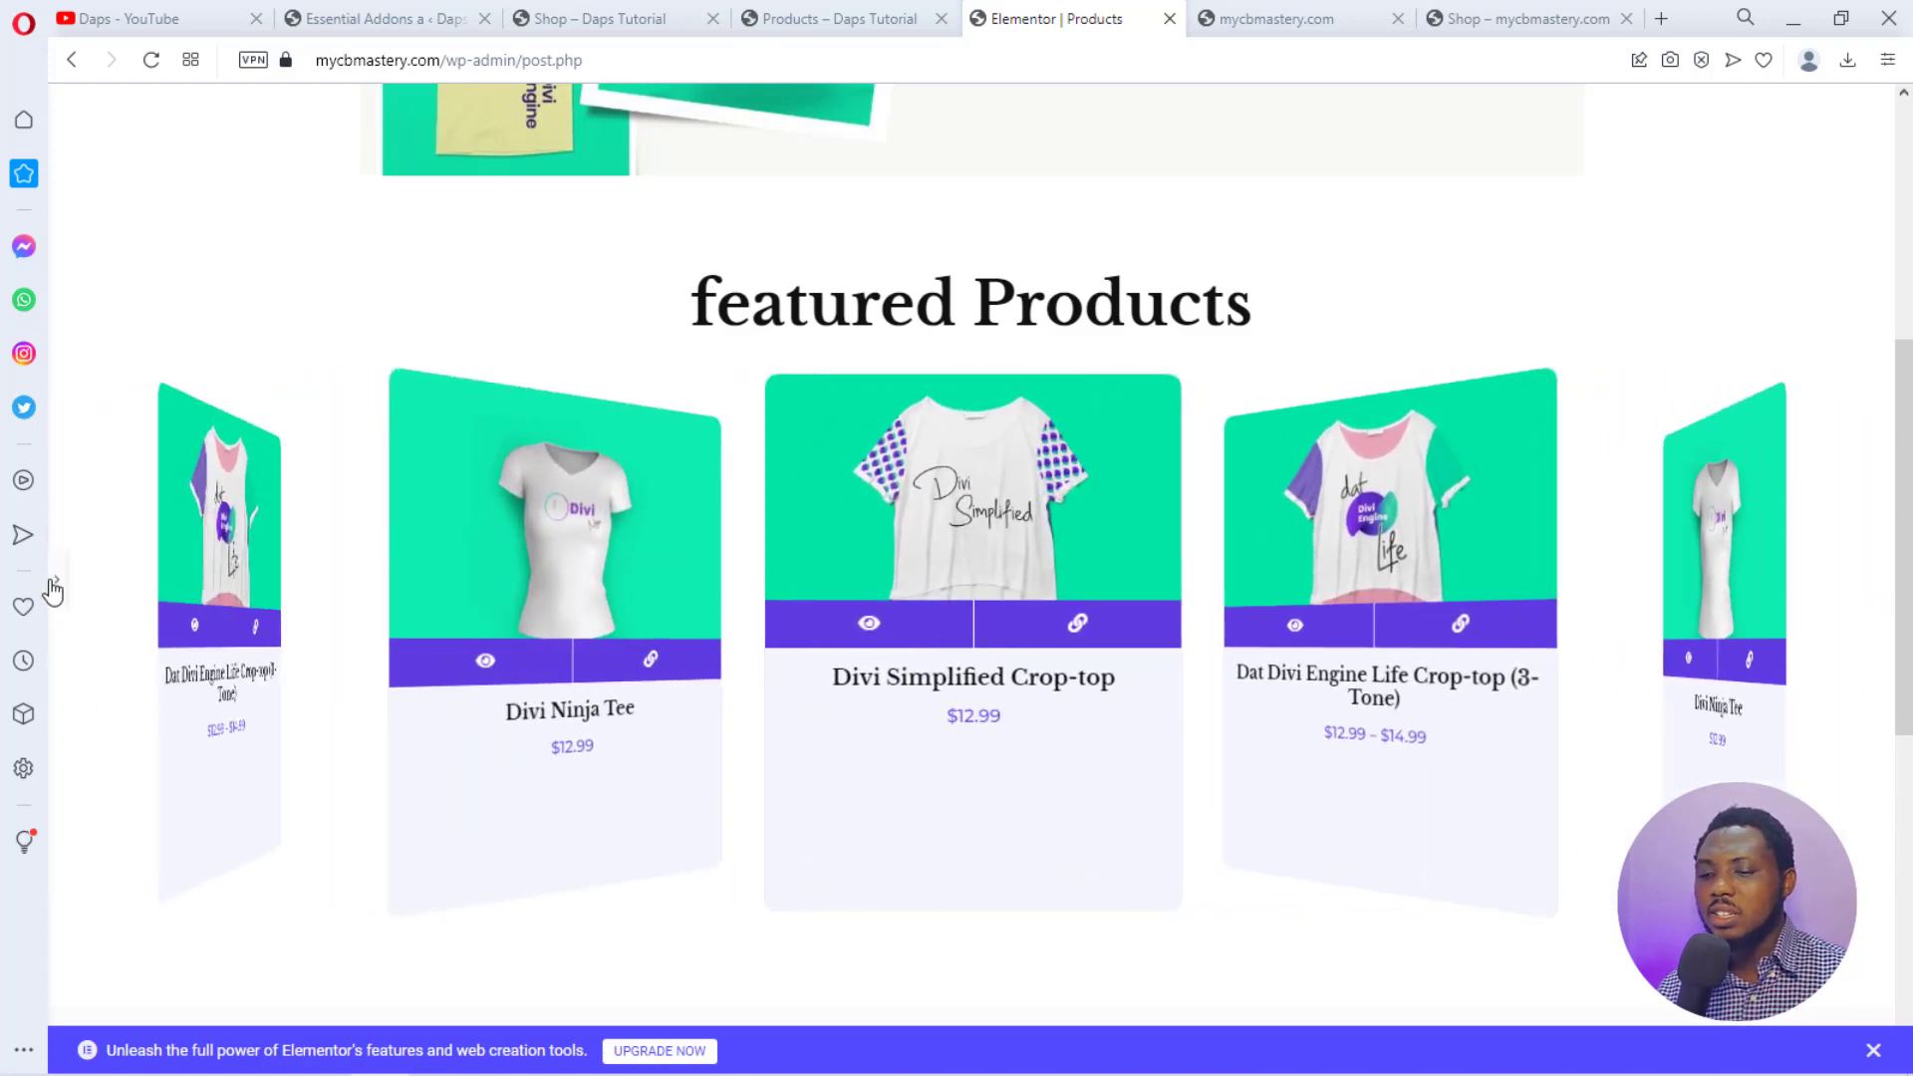
pyautogui.click(53, 588)
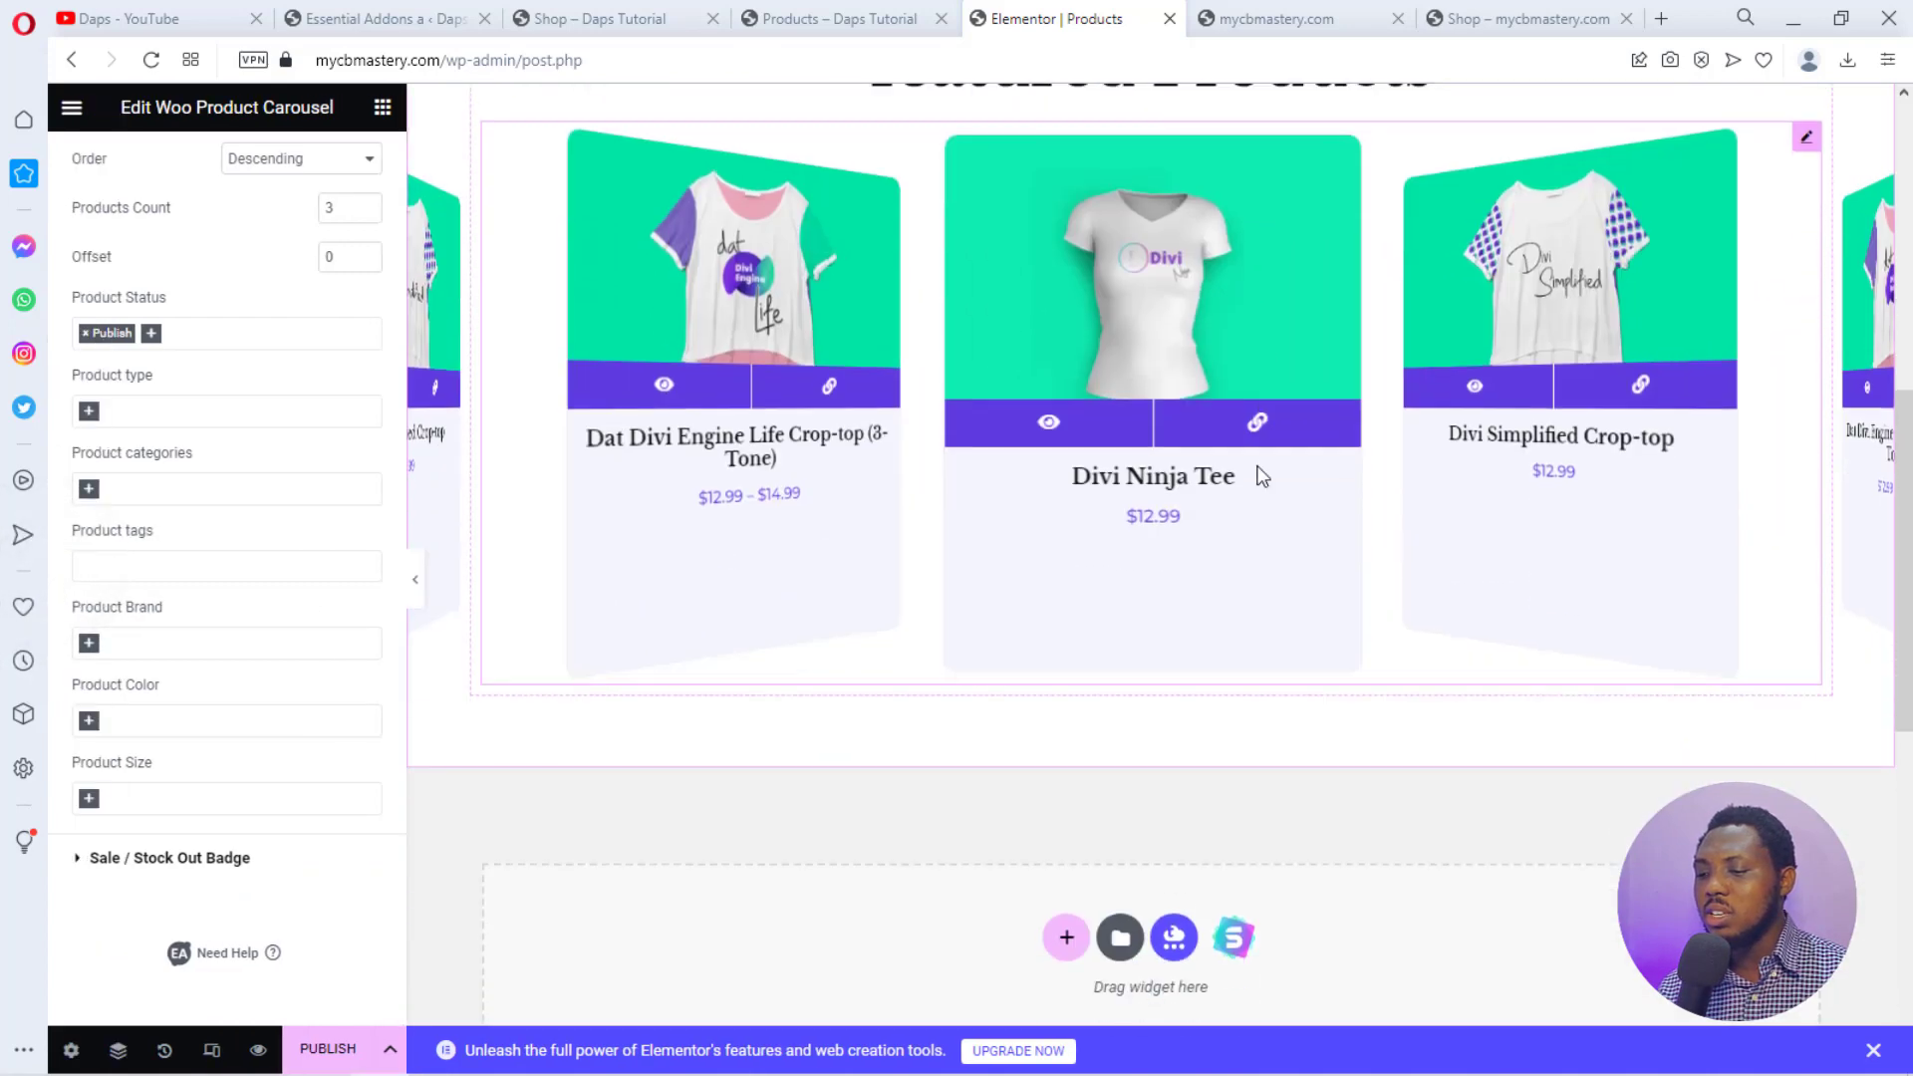
# Add a two-column section below the product carousel, with a narrow first column and a wide second column.
pyautogui.scroll(-2, 1262, 476)
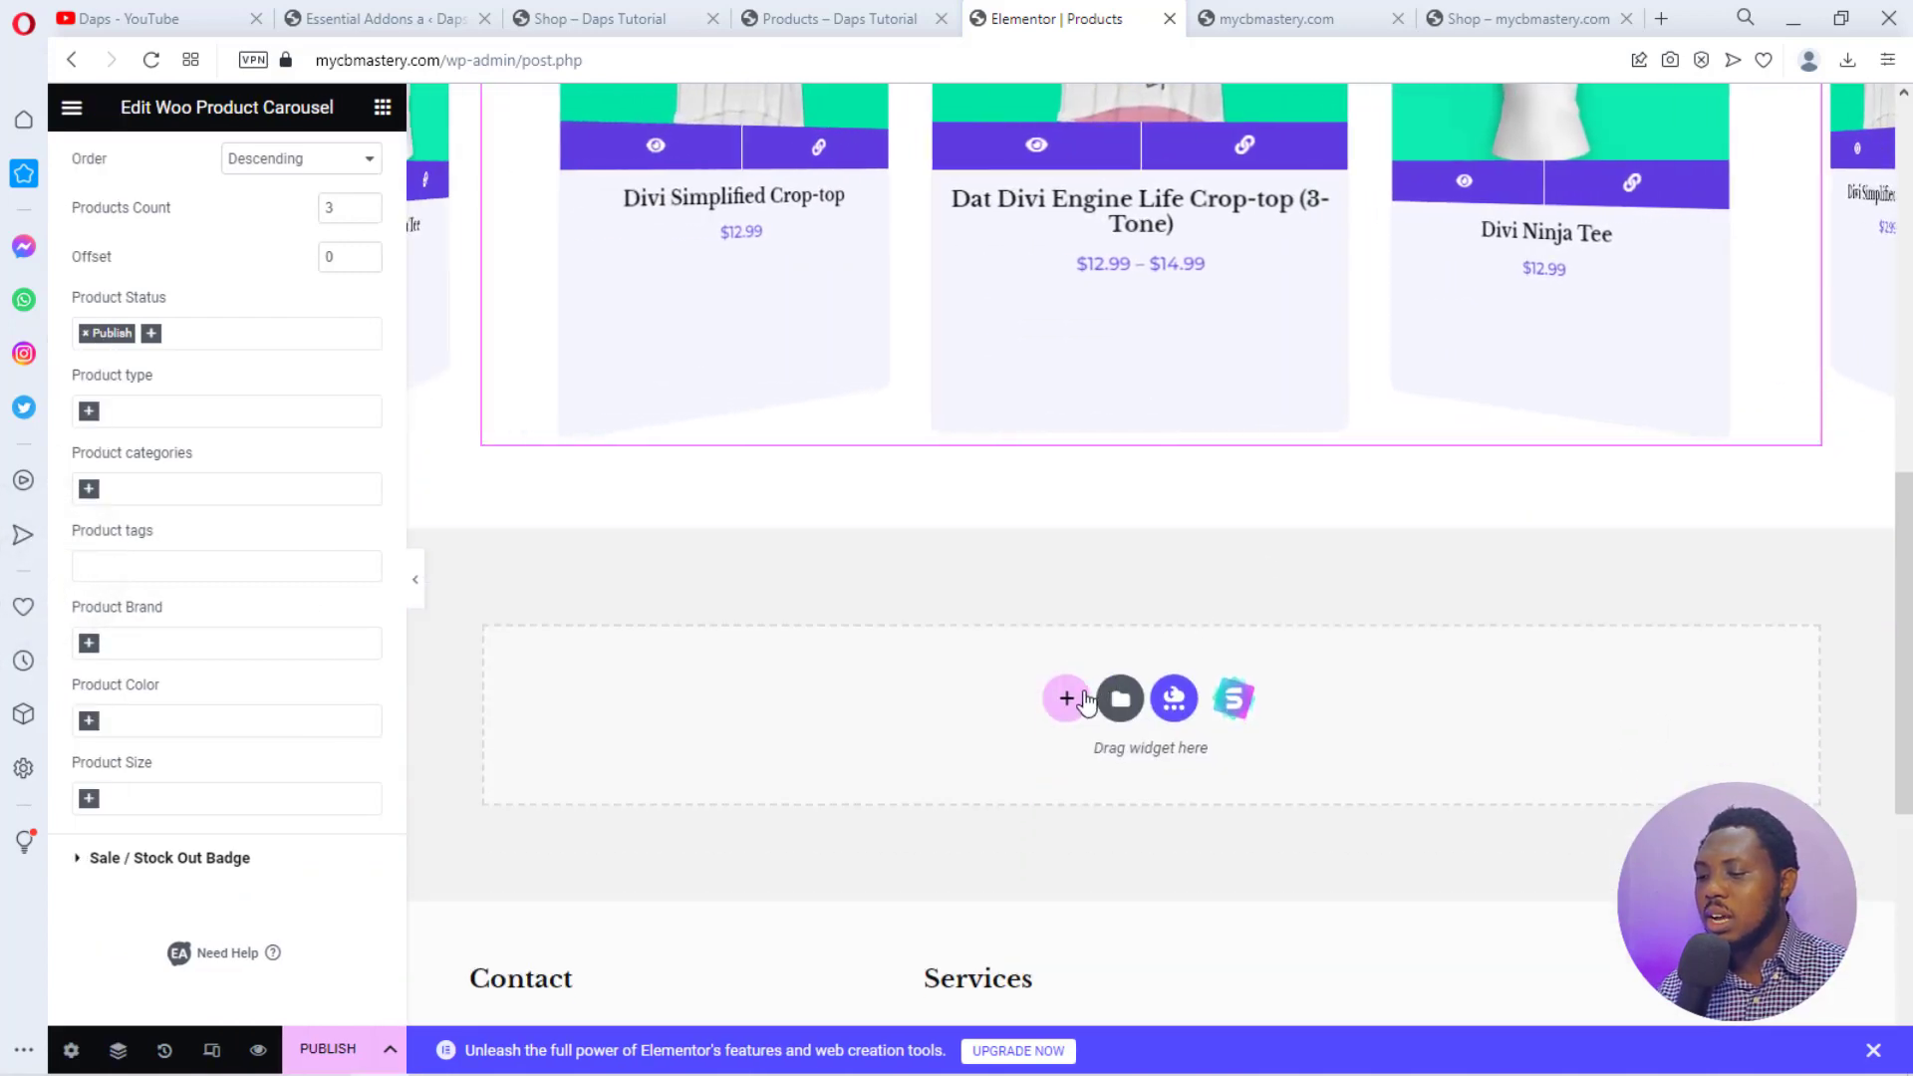
pyautogui.click(1084, 698)
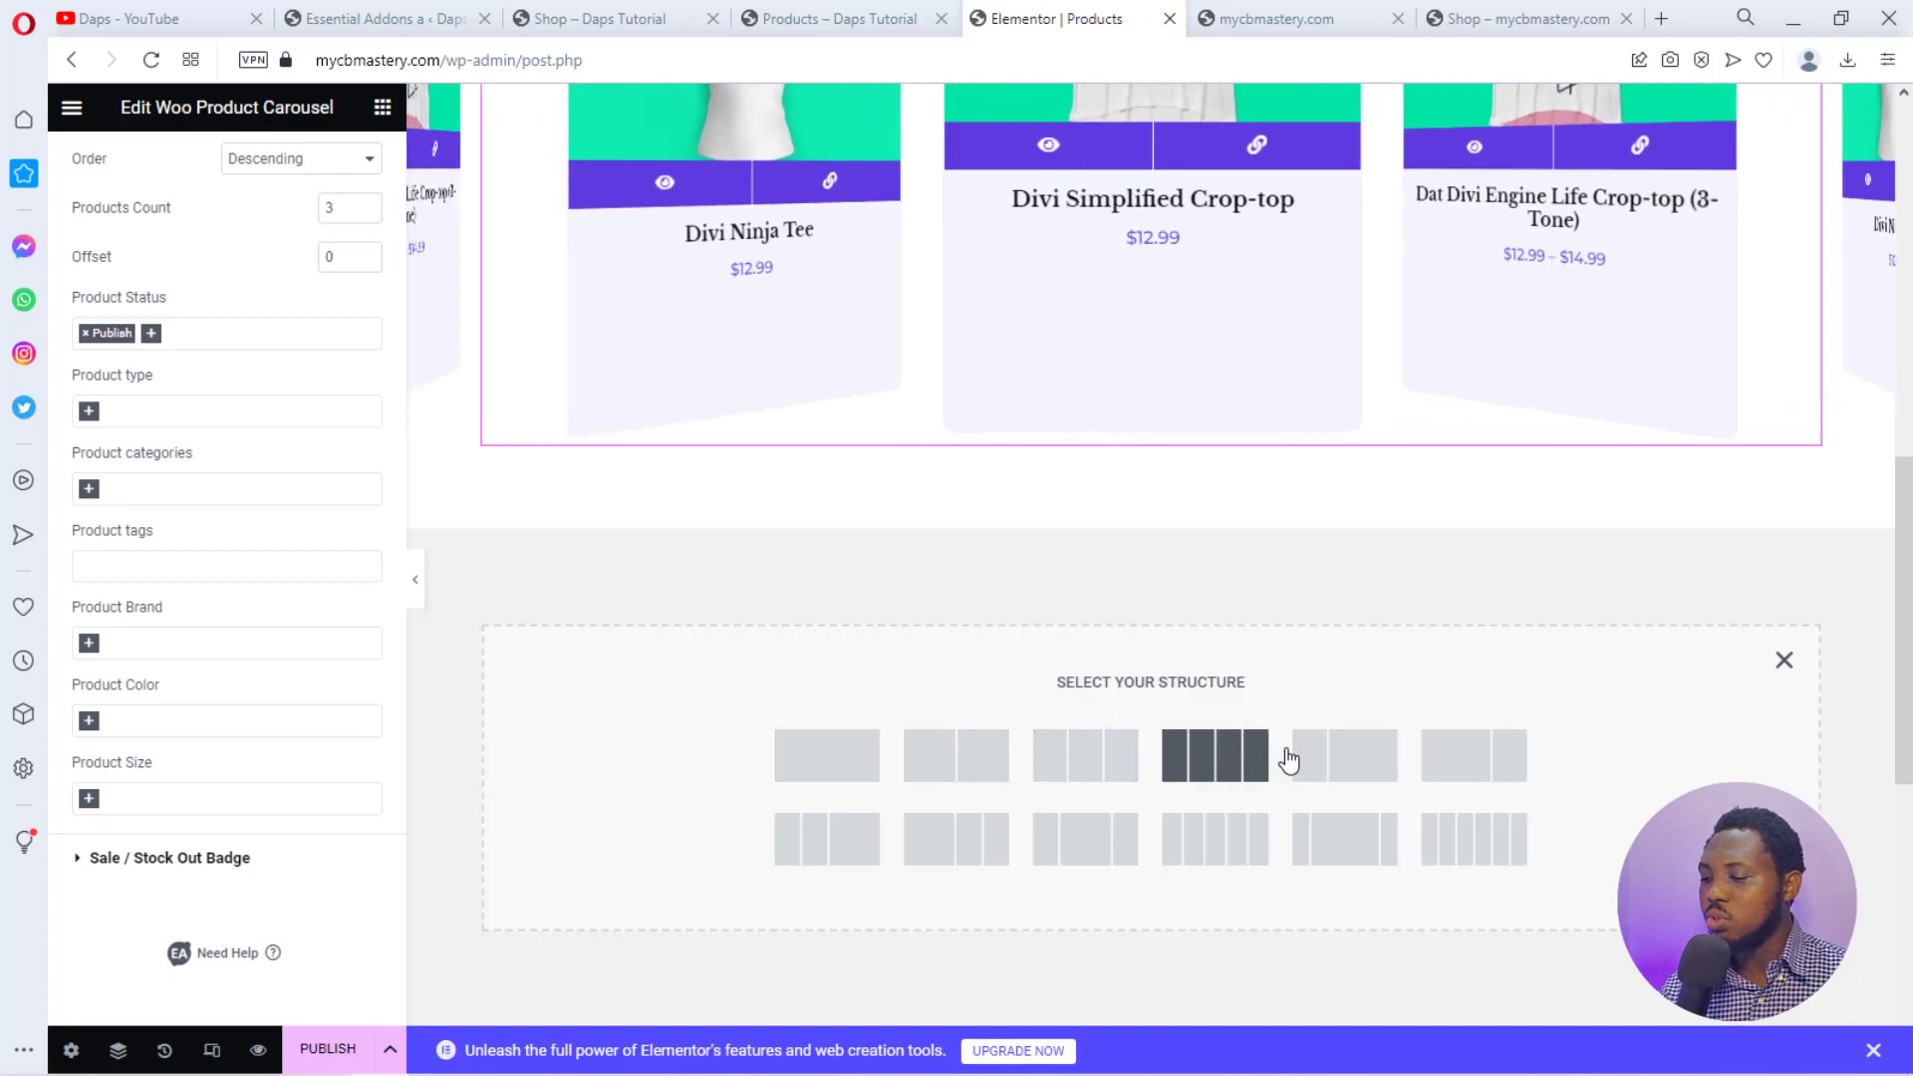
pyautogui.click(1338, 762)
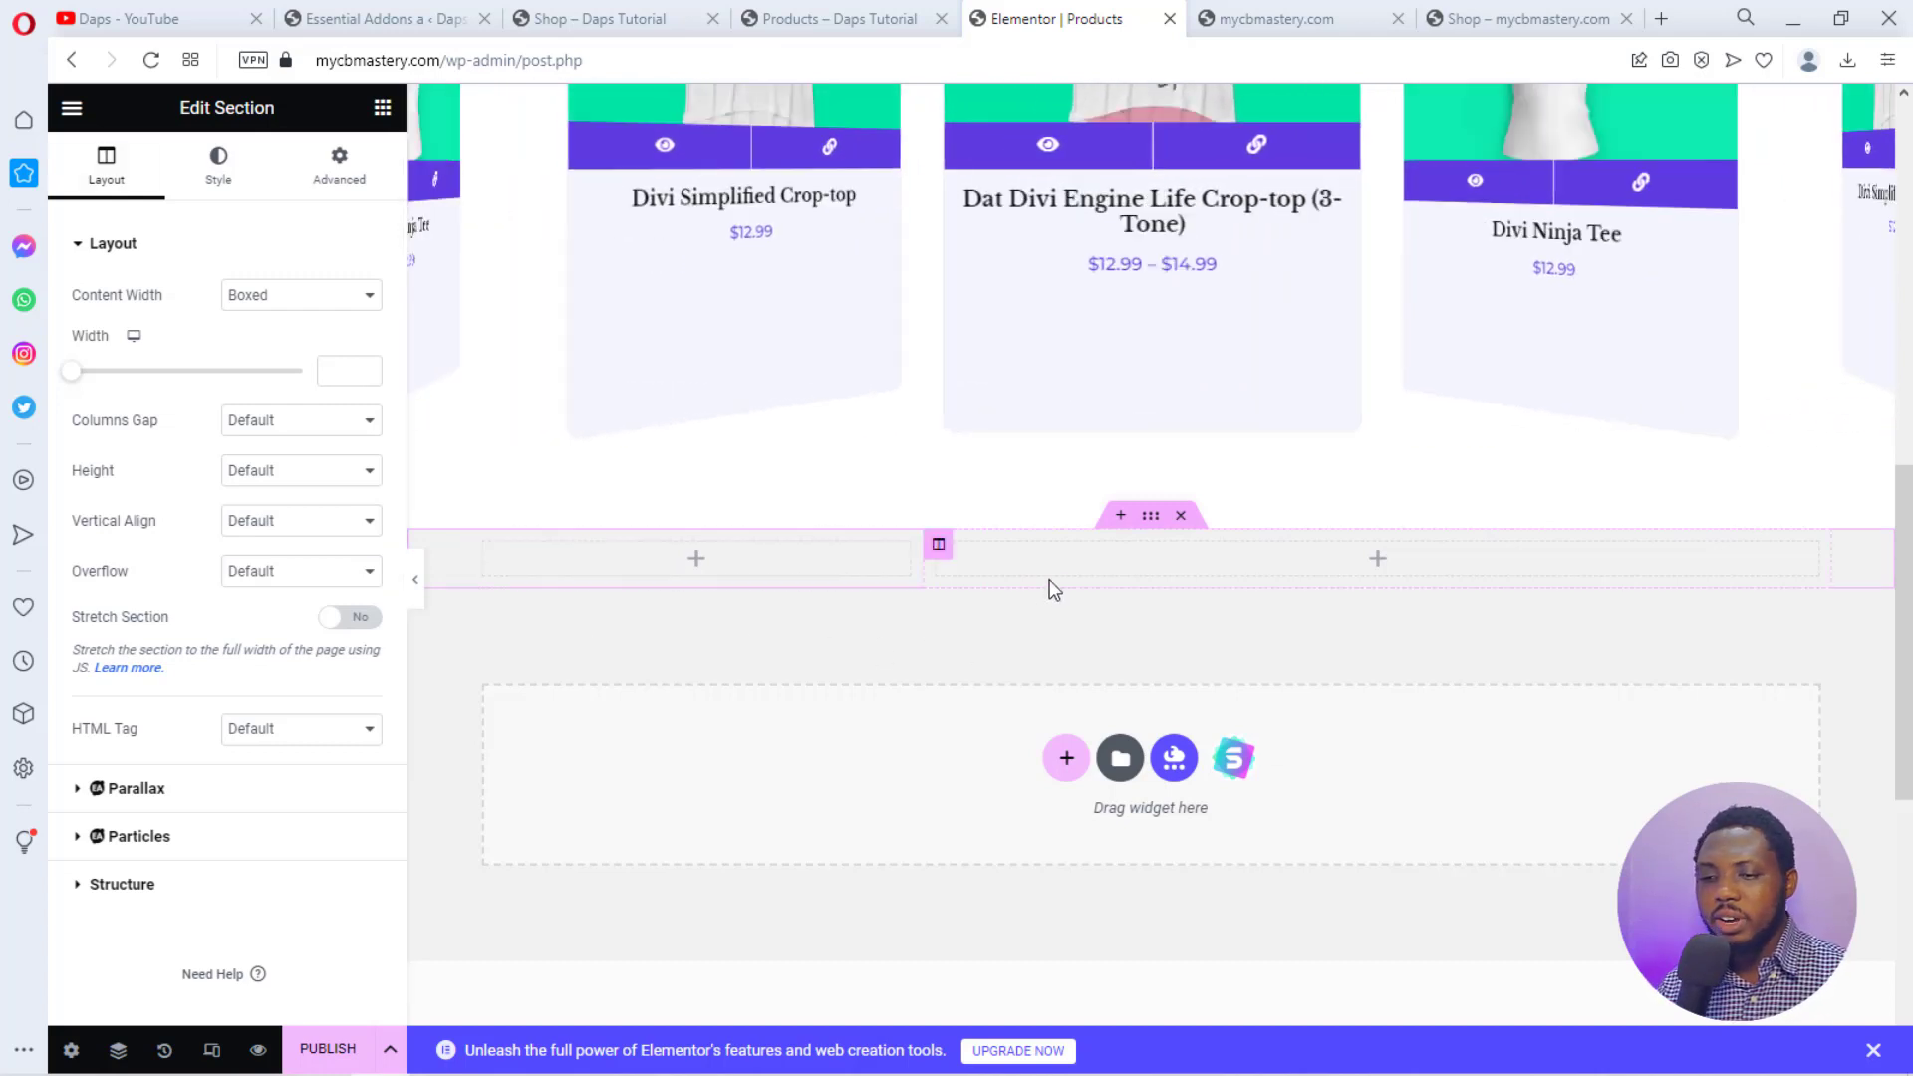
# Set the new section's background colour to #FFFFFF and narrow its first column to about 24% of the width.
pyautogui.click(212, 161)
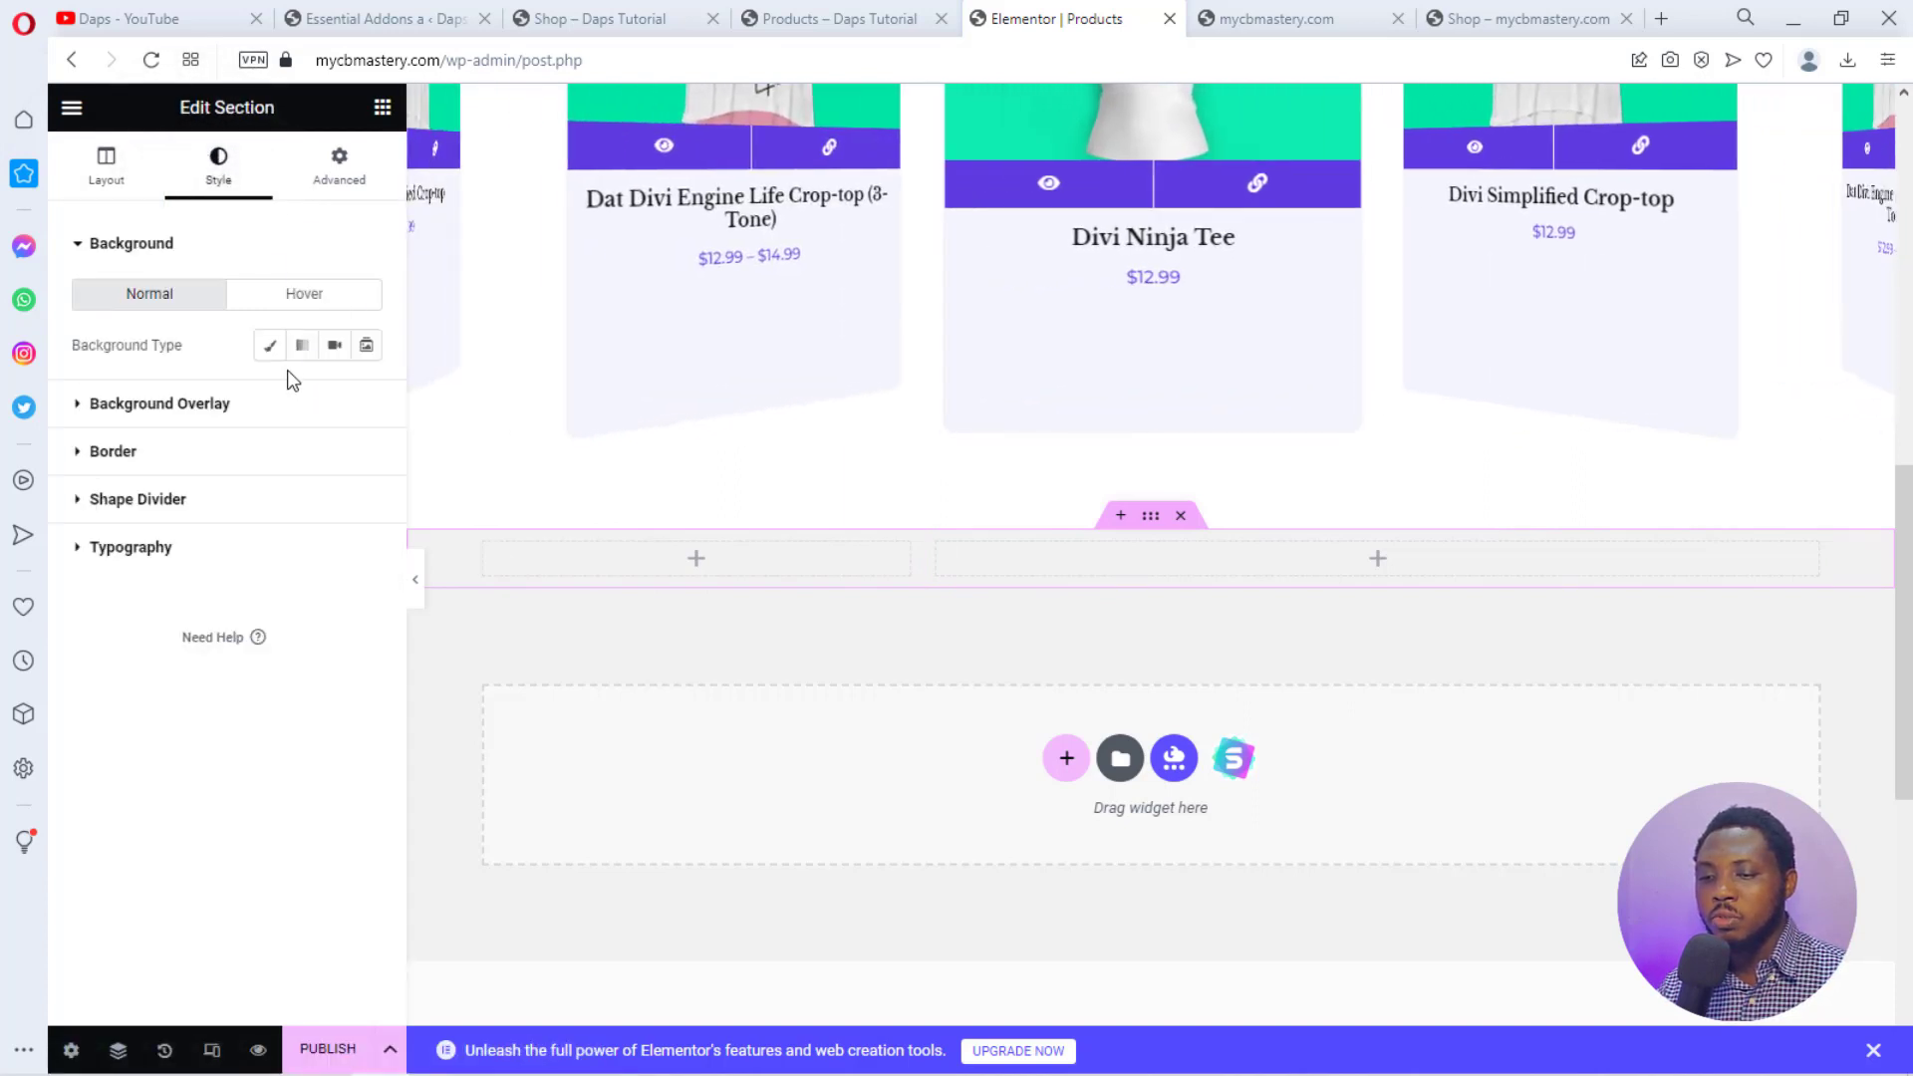
pyautogui.click(267, 348)
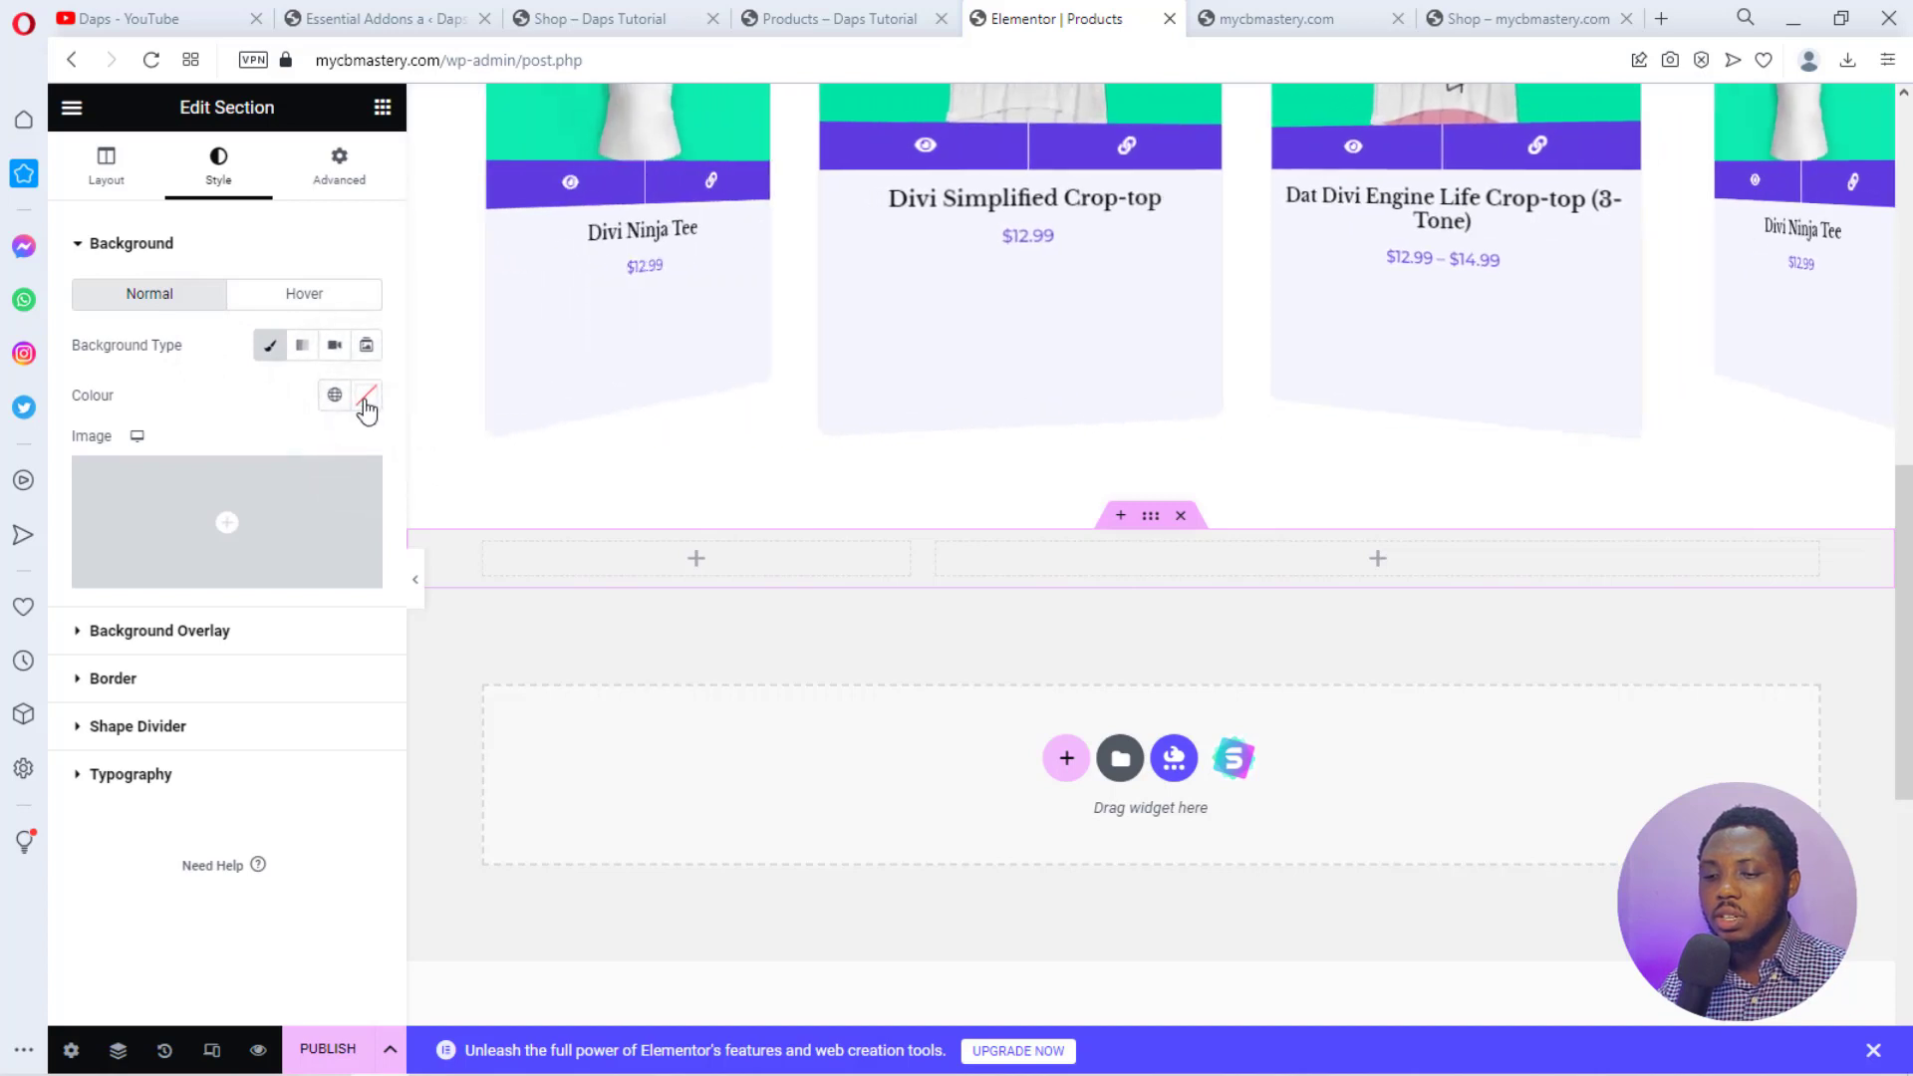
pyautogui.click(366, 399)
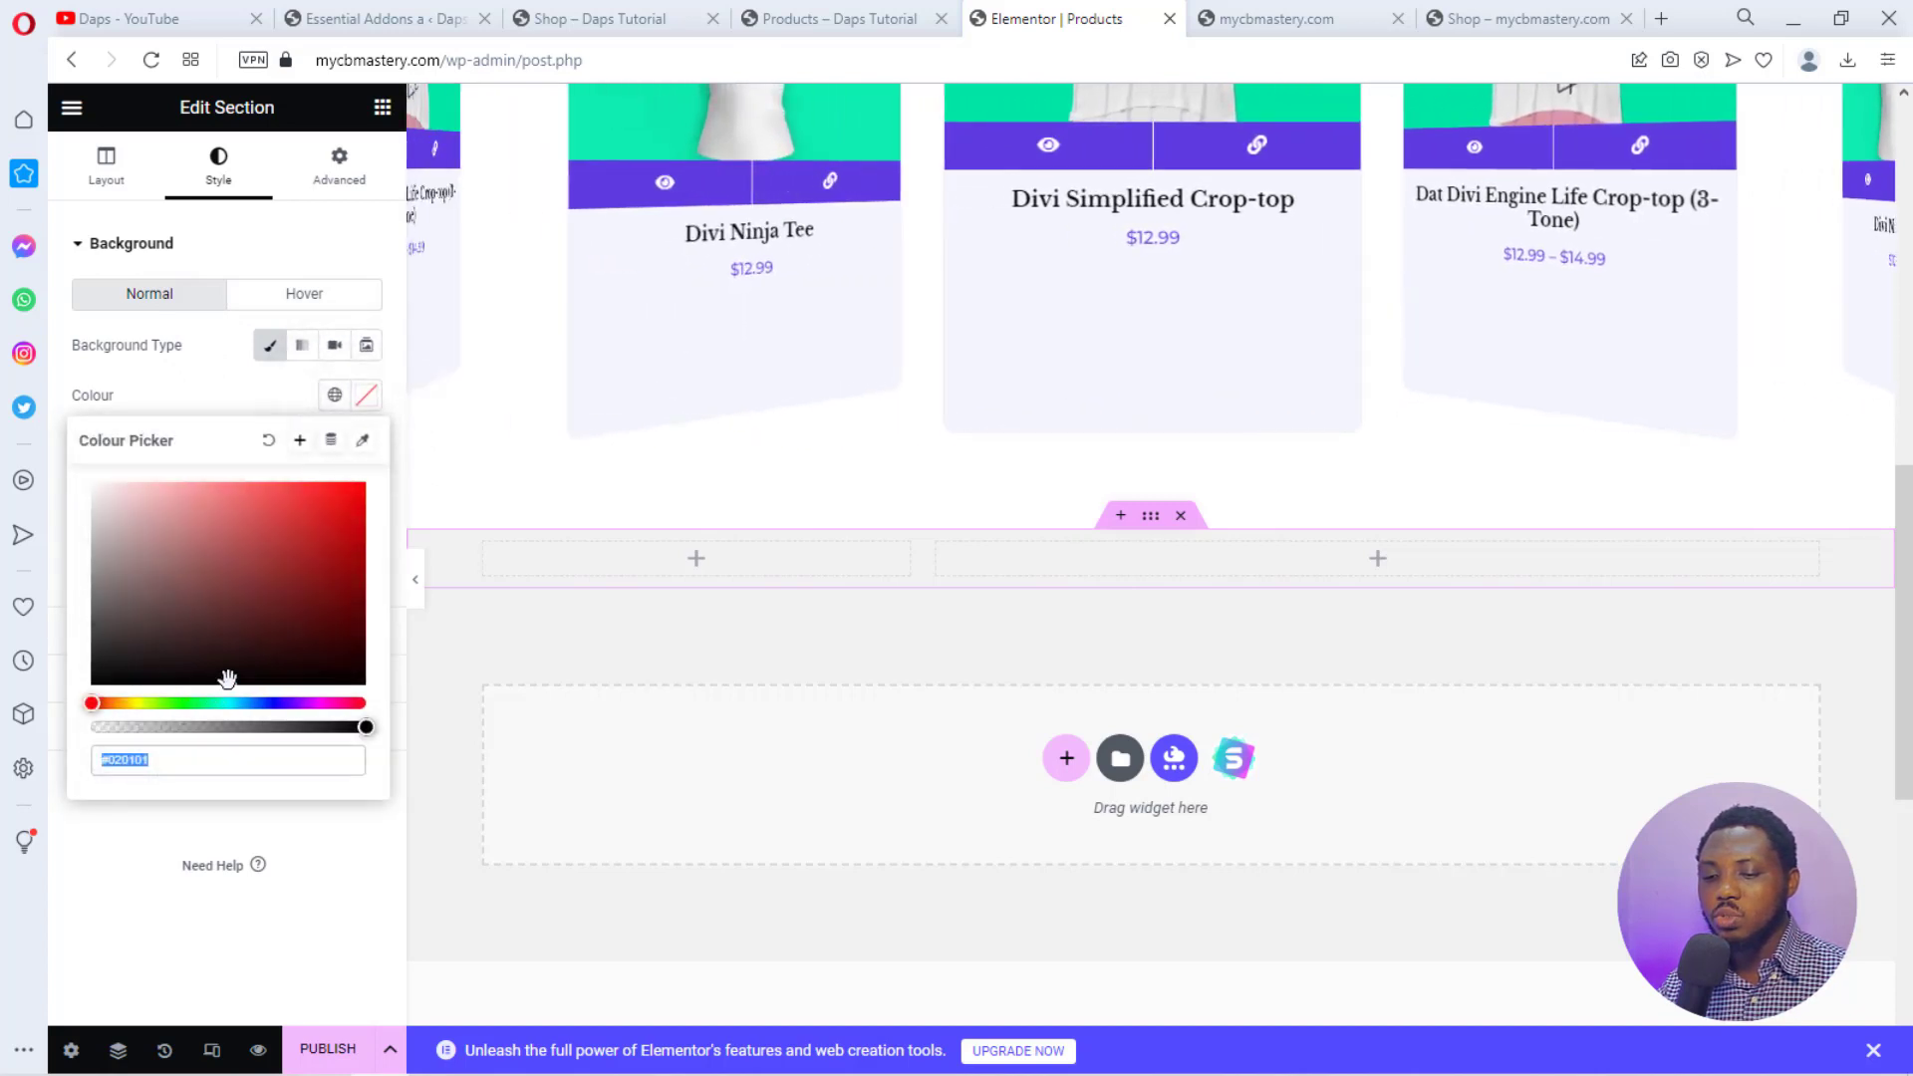
pyautogui.moveTo(229, 682); pyautogui.dragTo(53, 456)
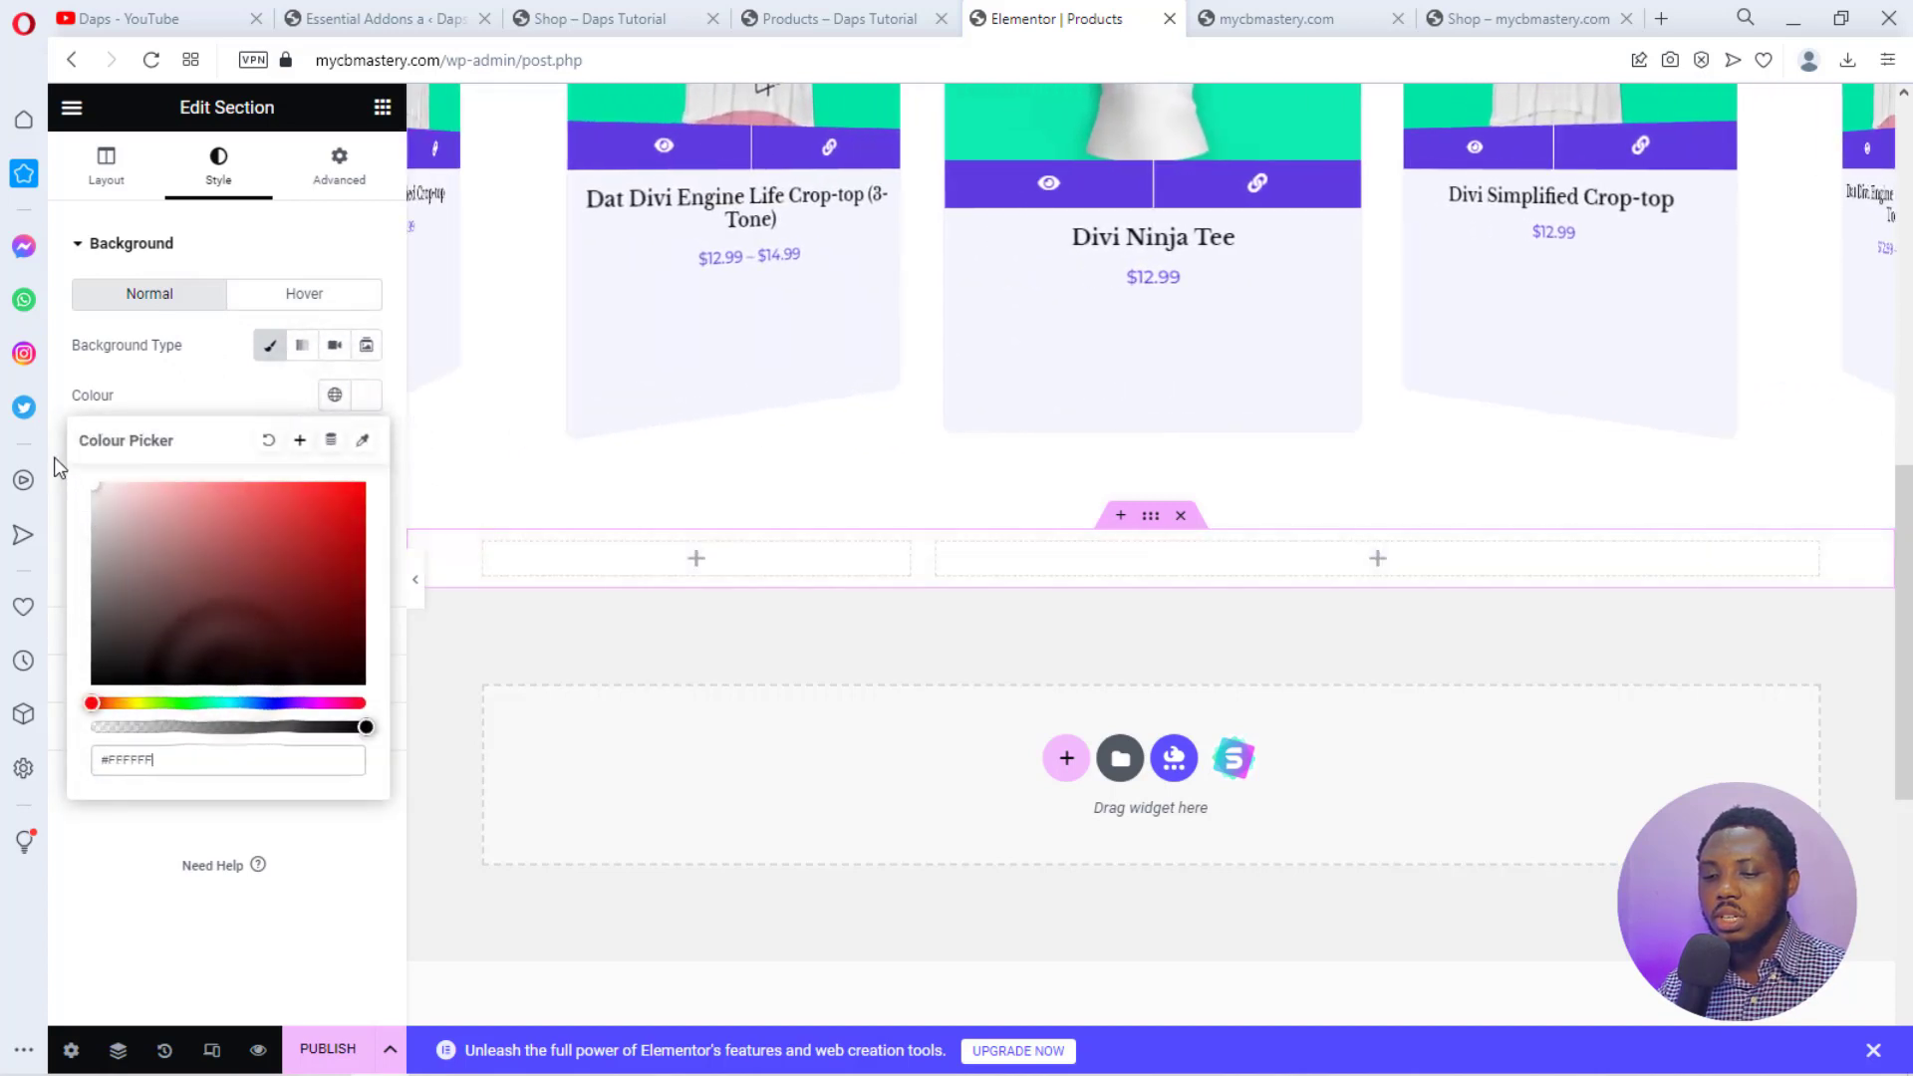
pyautogui.click(66, 377)
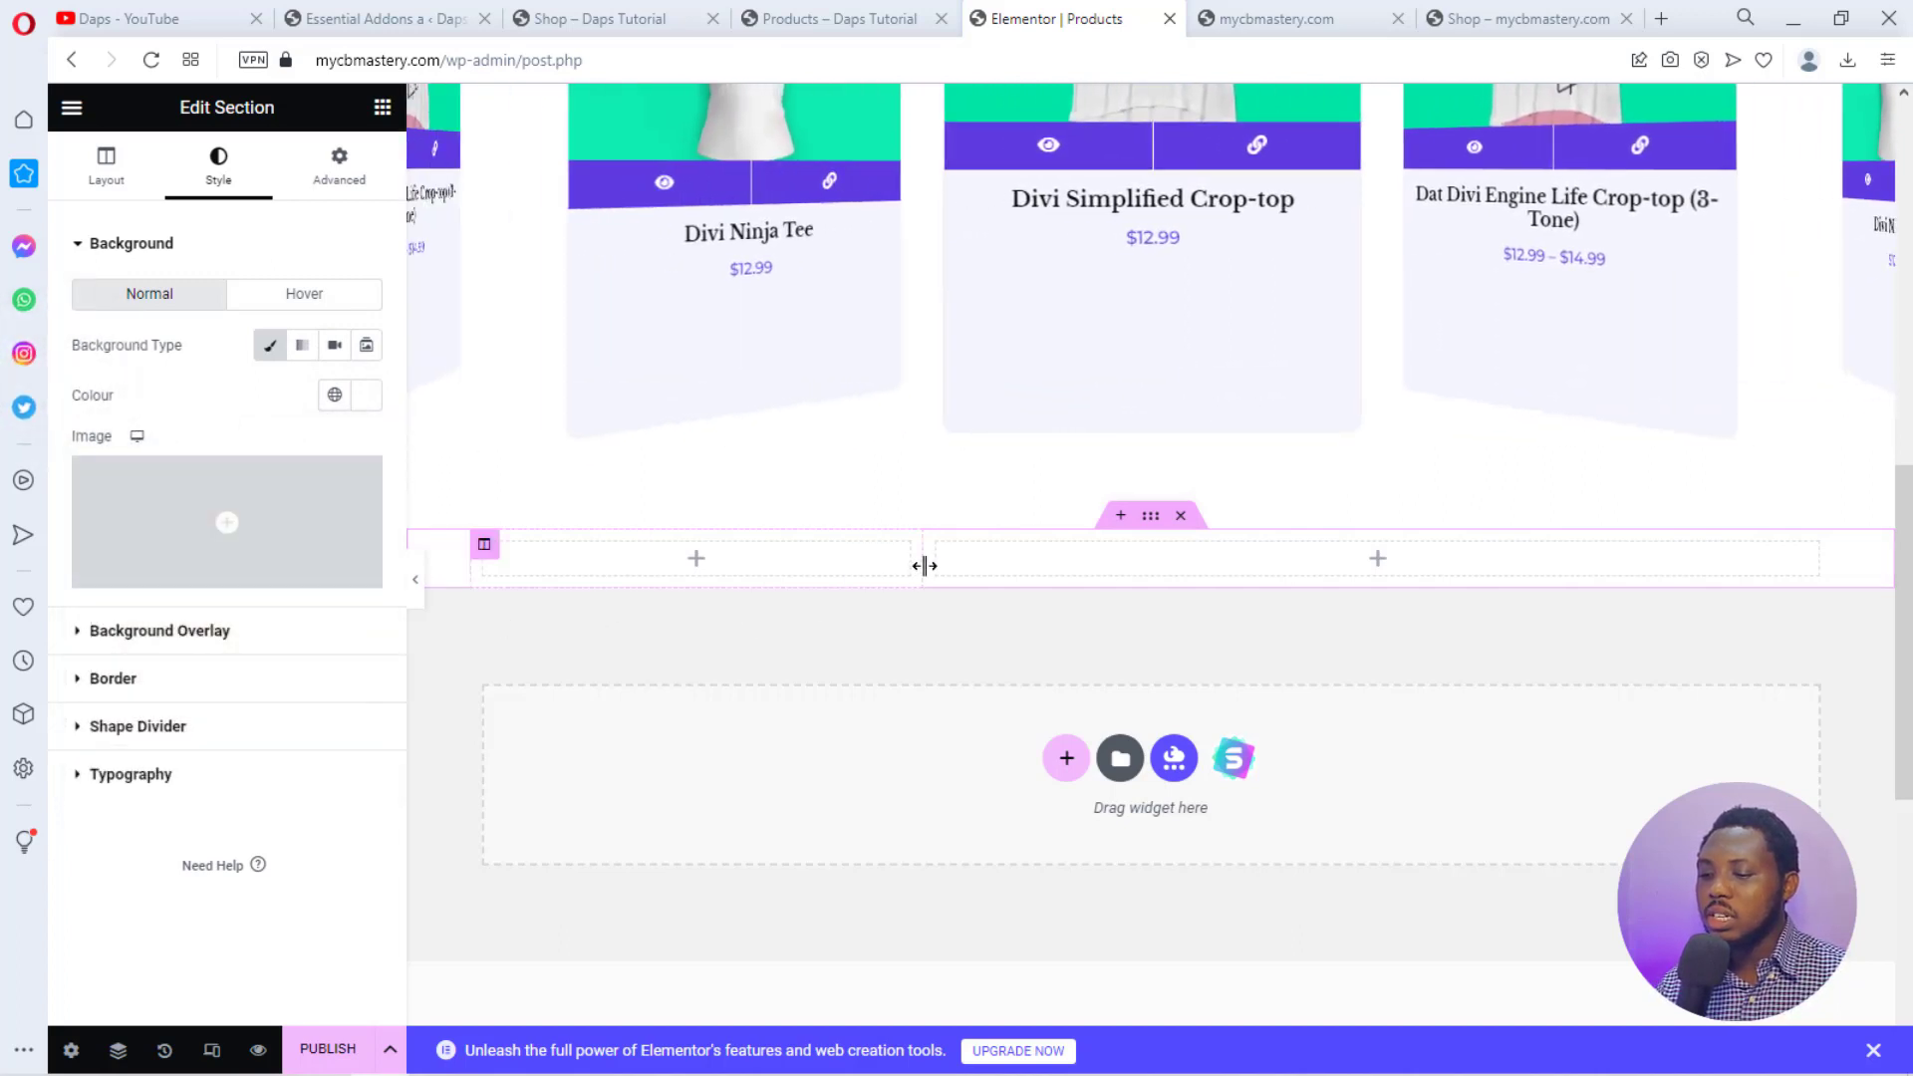
pyautogui.moveTo(923, 559); pyautogui.dragTo(803, 588)
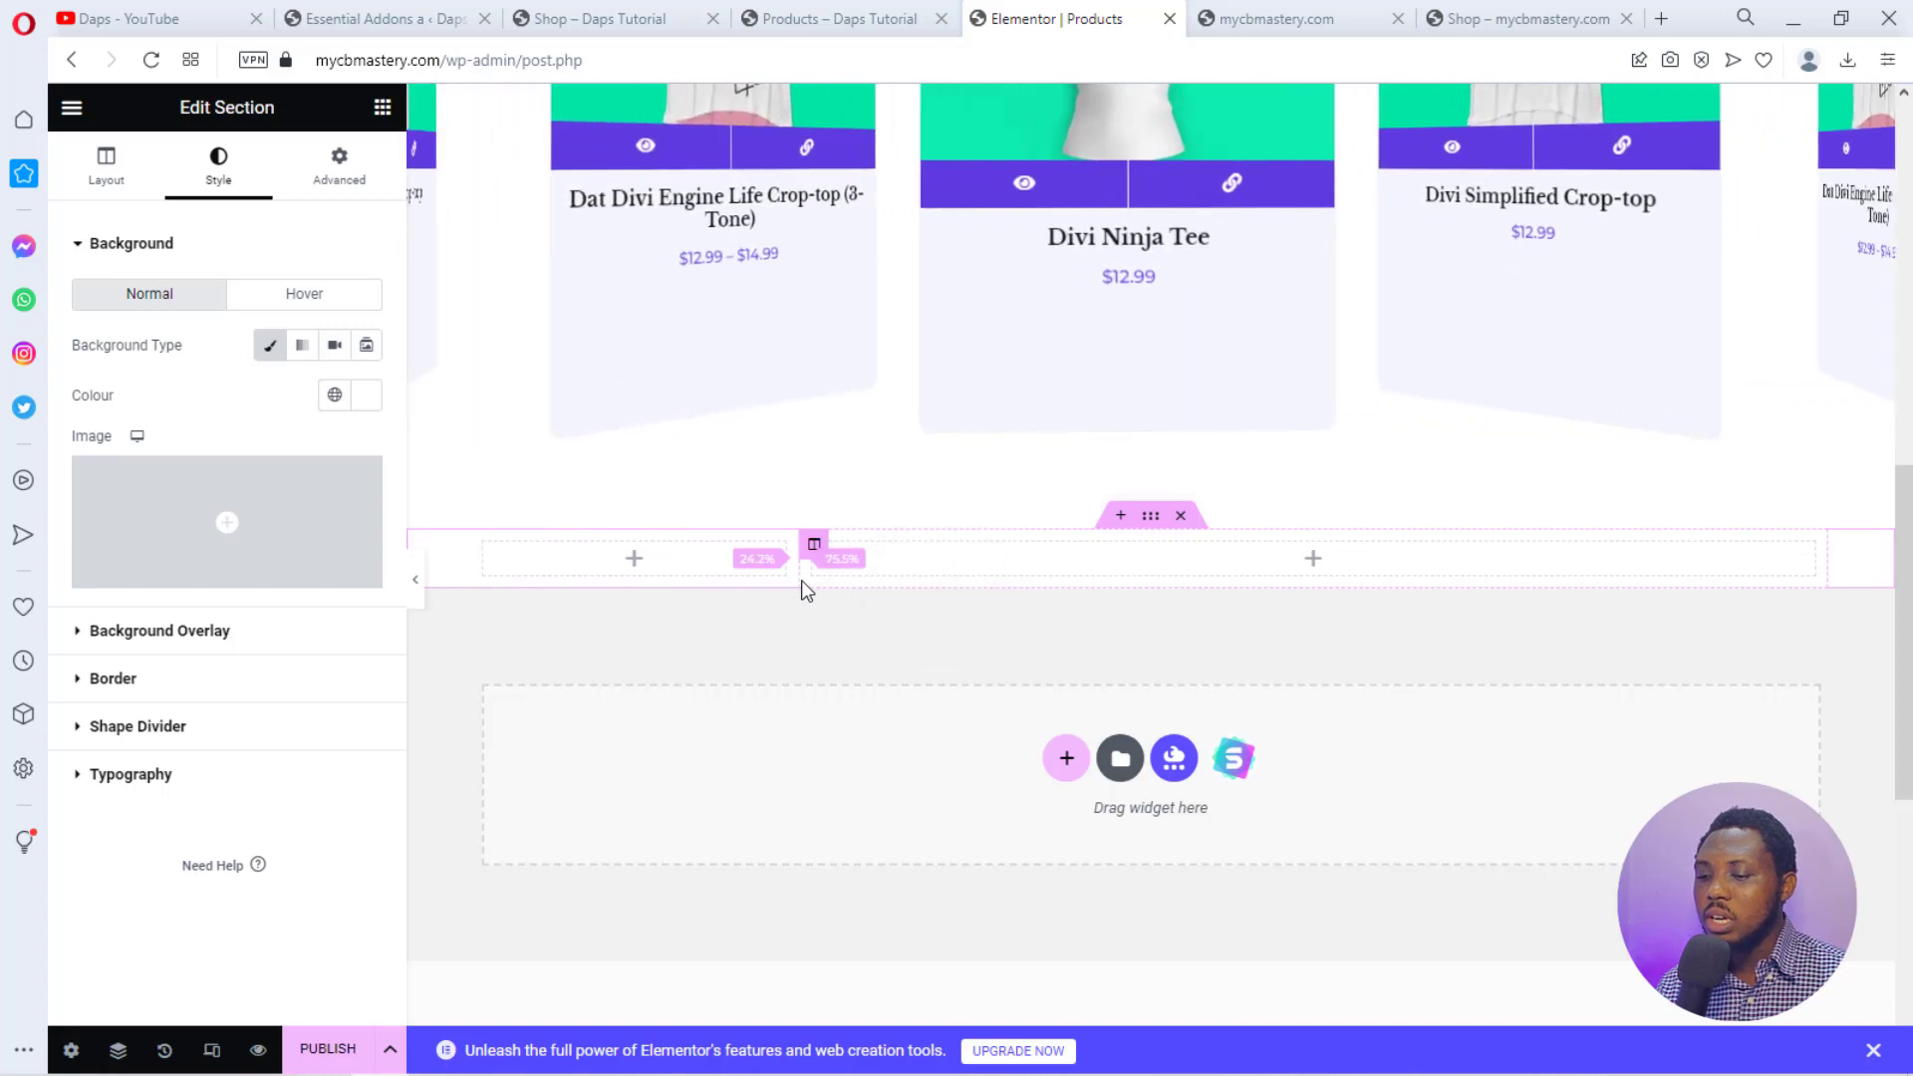
pyautogui.moveTo(804, 582); pyautogui.dragTo(809, 587)
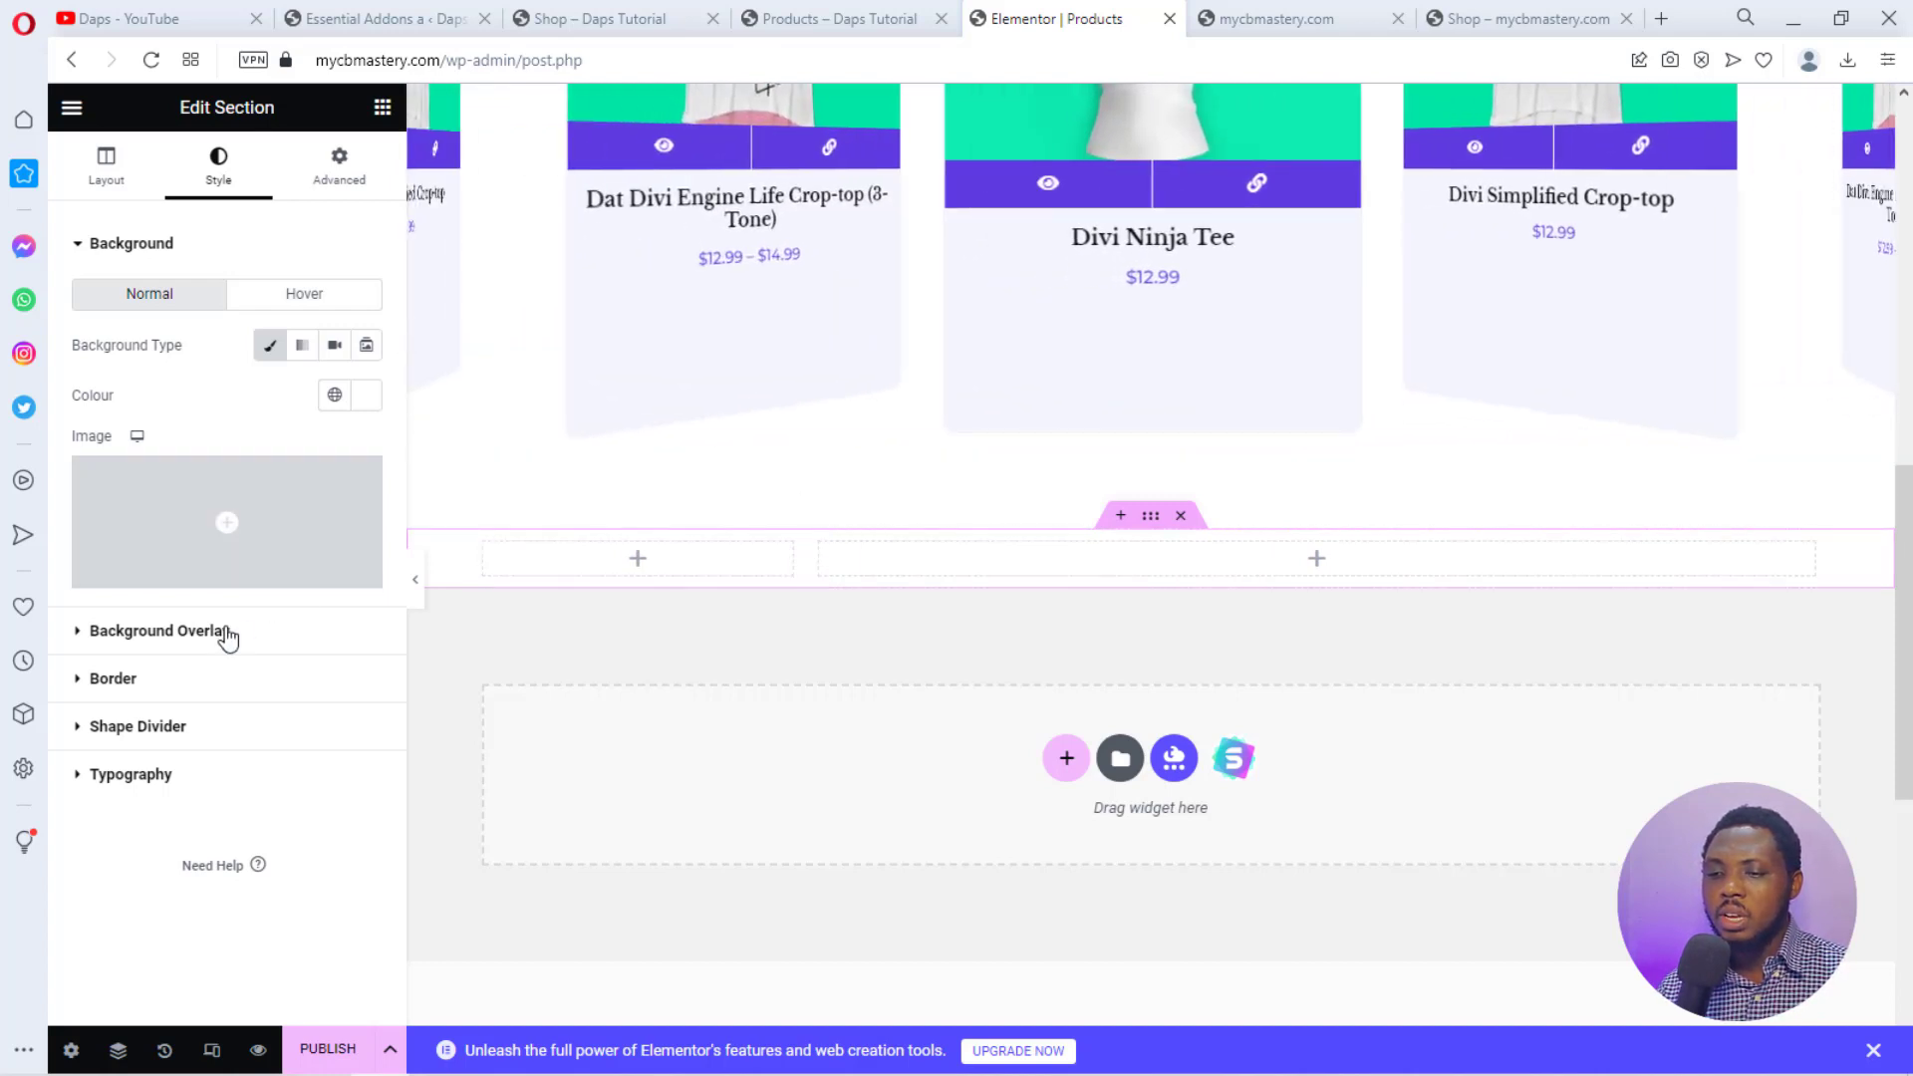
# Find the Product Grid widget by searching for "woo" and place it in the new section's wide column.
pyautogui.click(383, 107)
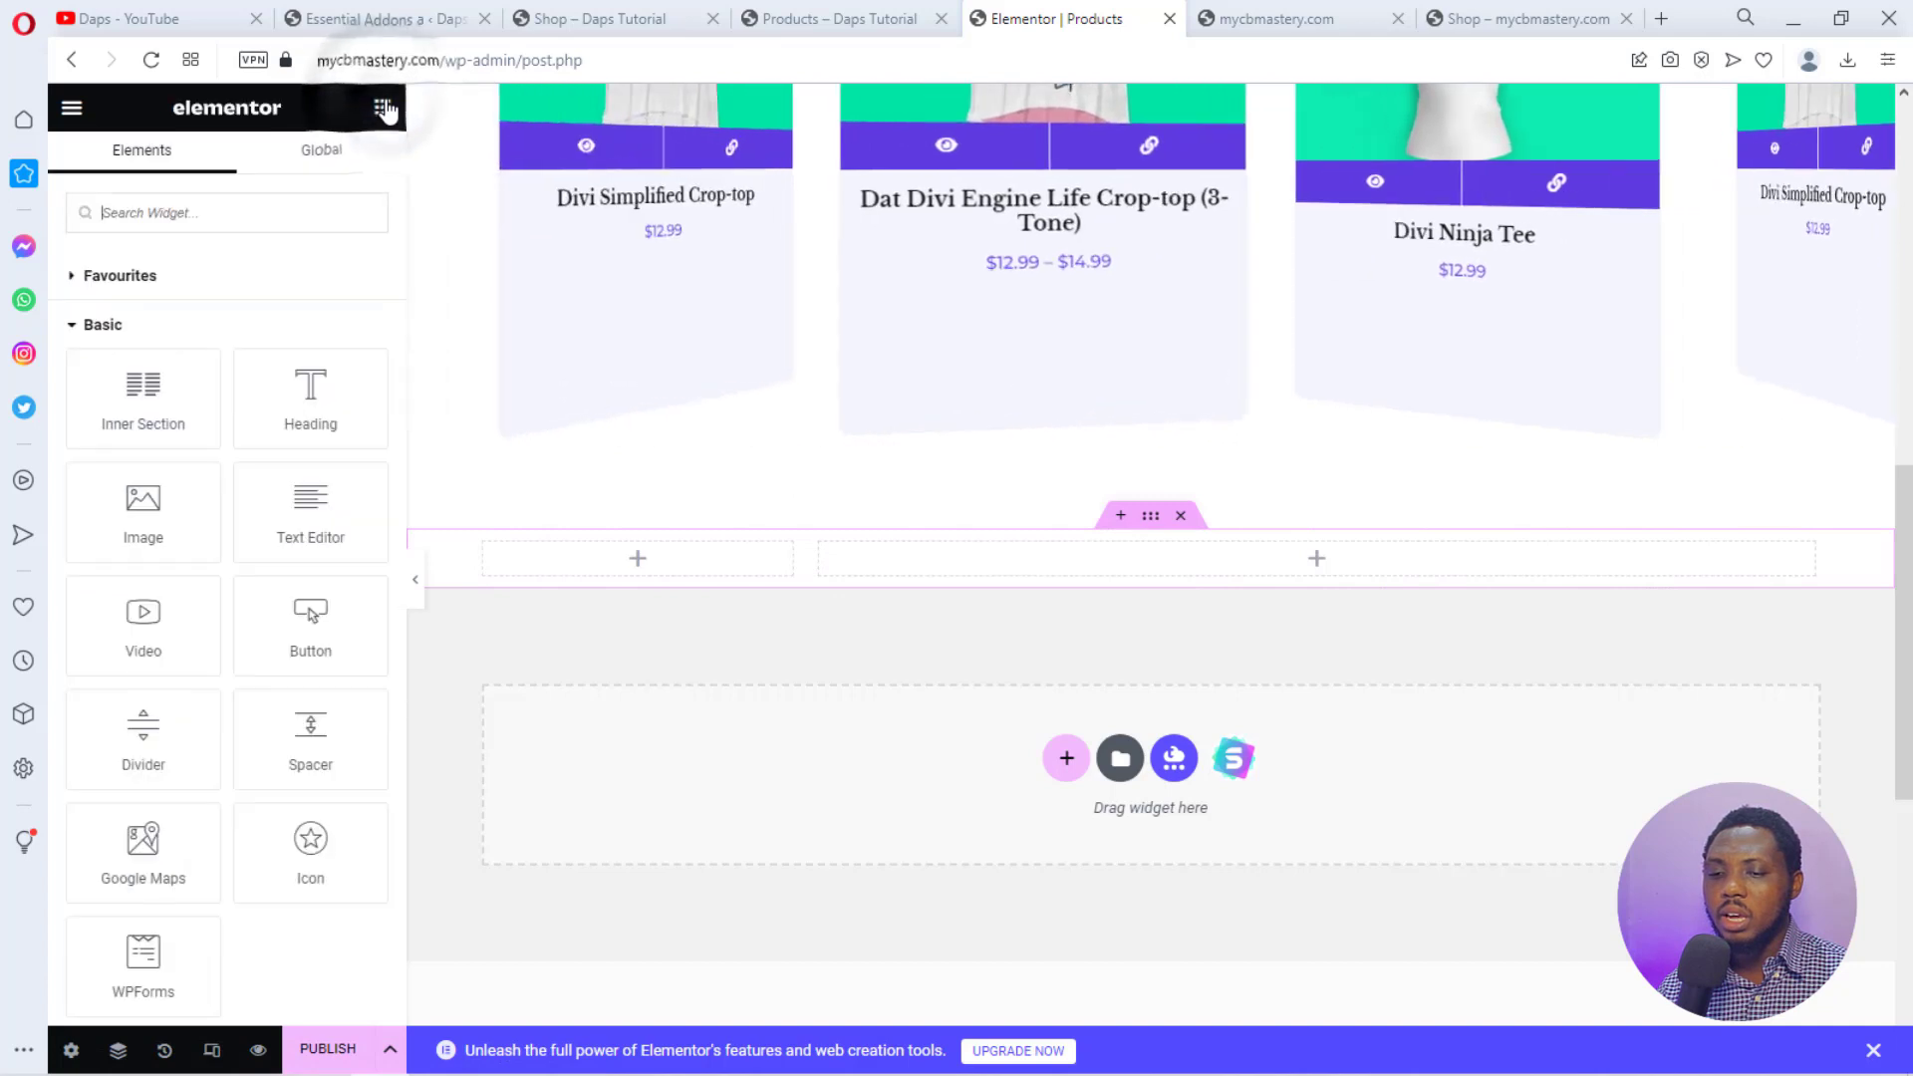
pyautogui.click(152, 214)
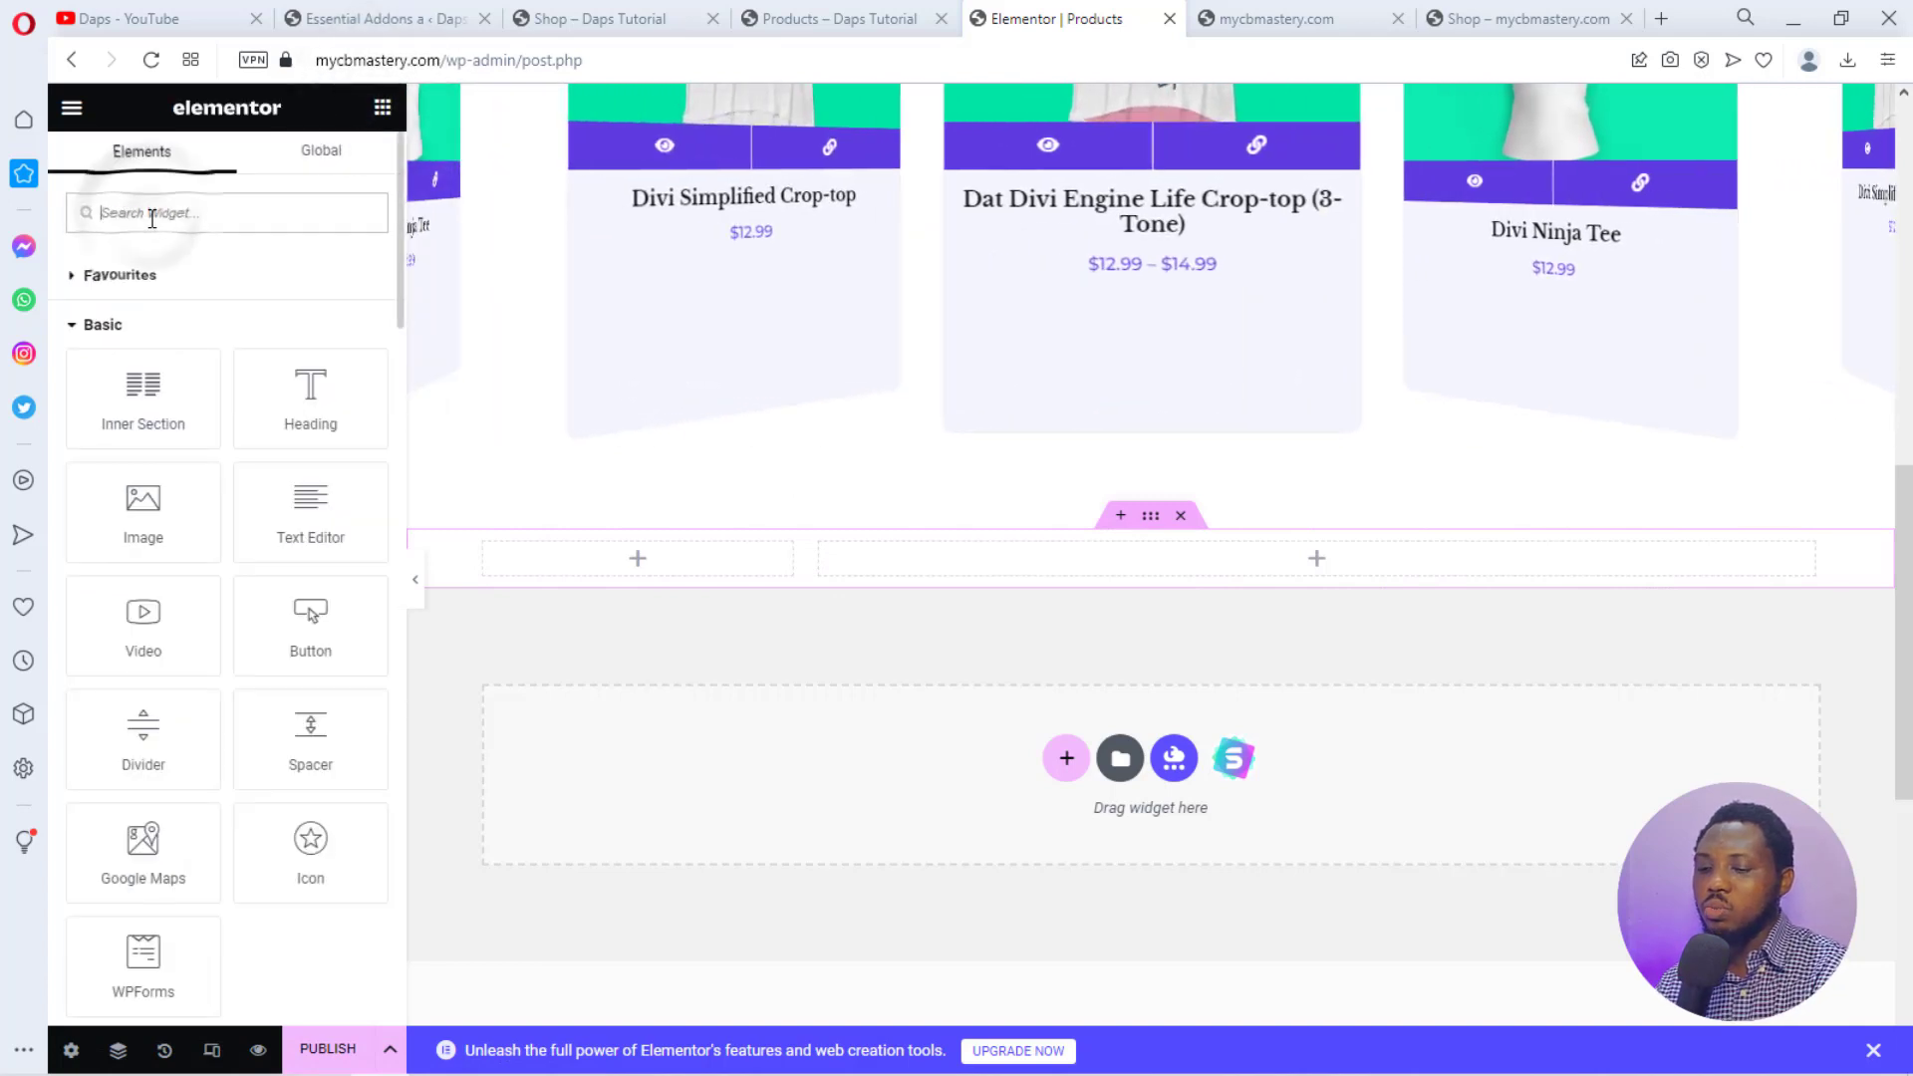
pyautogui.write('woo')
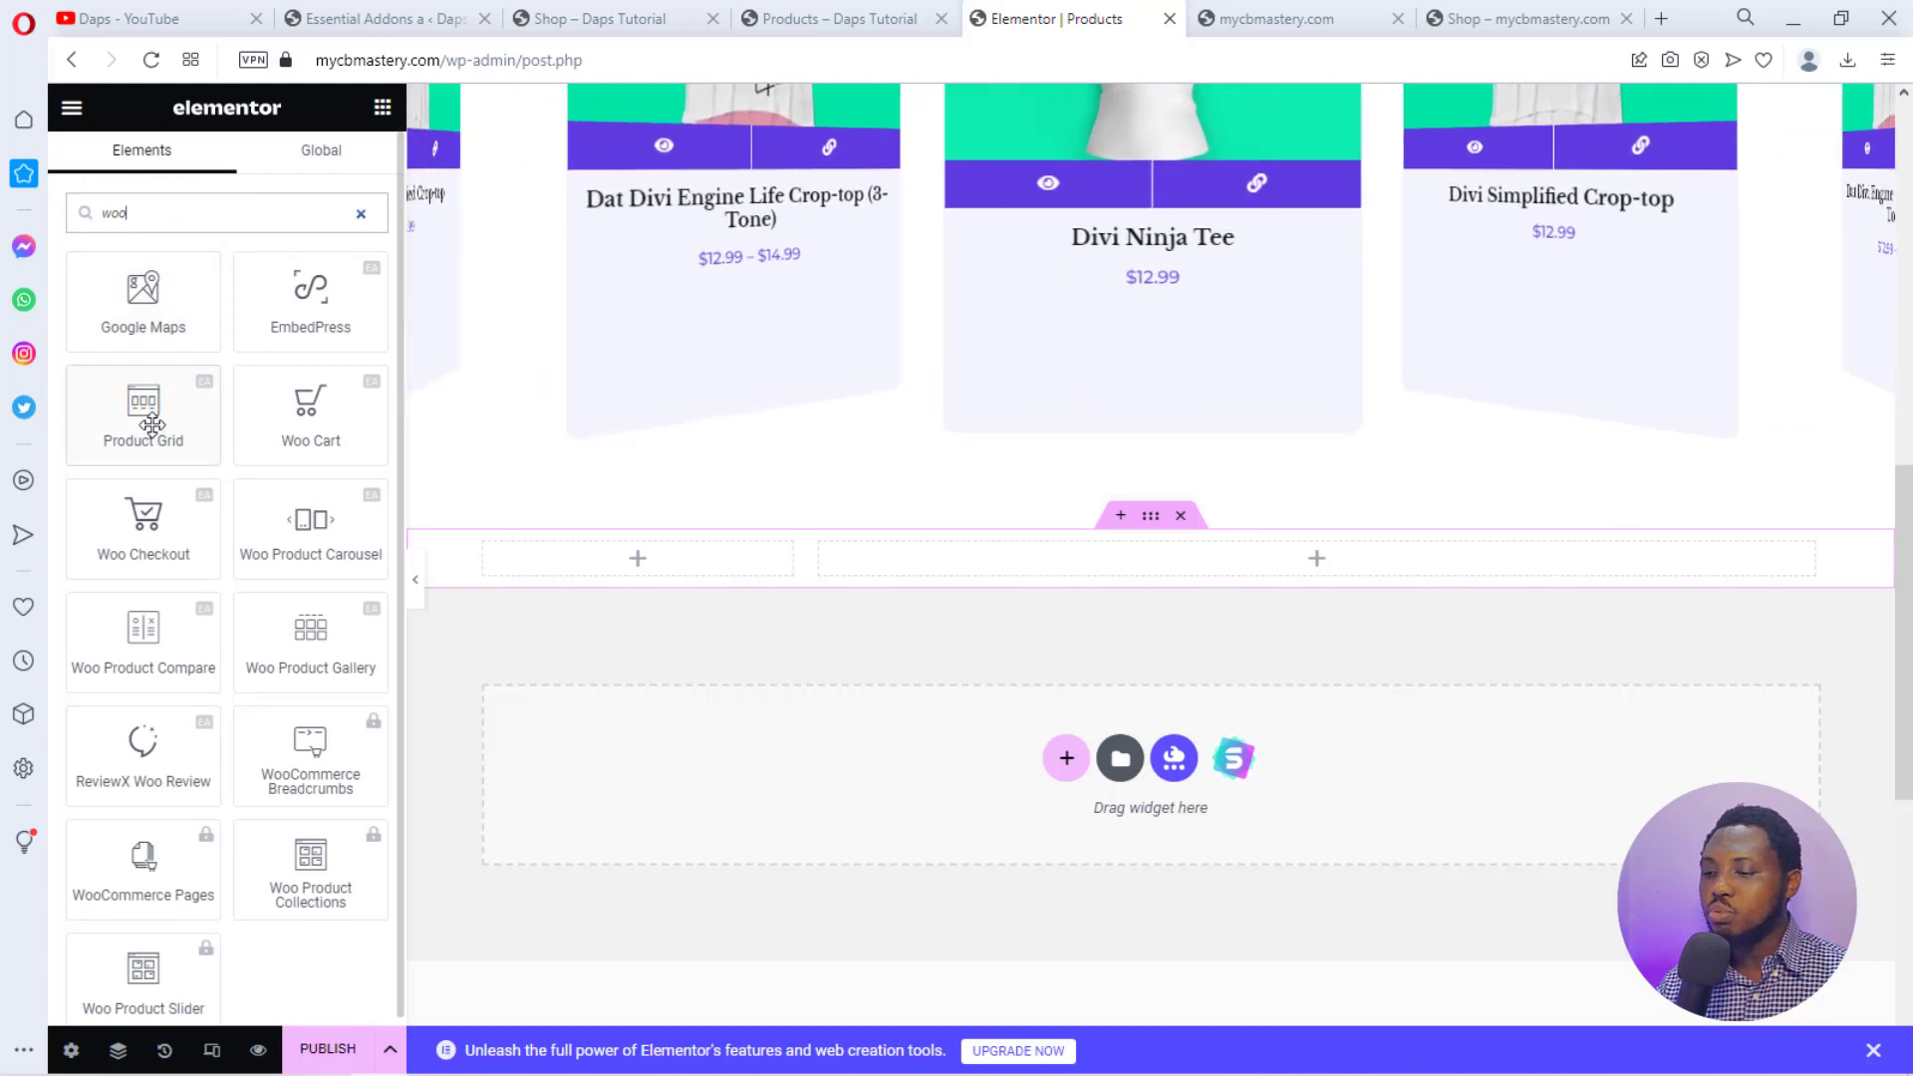
pyautogui.moveTo(150, 415); pyautogui.dragTo(1315, 559)
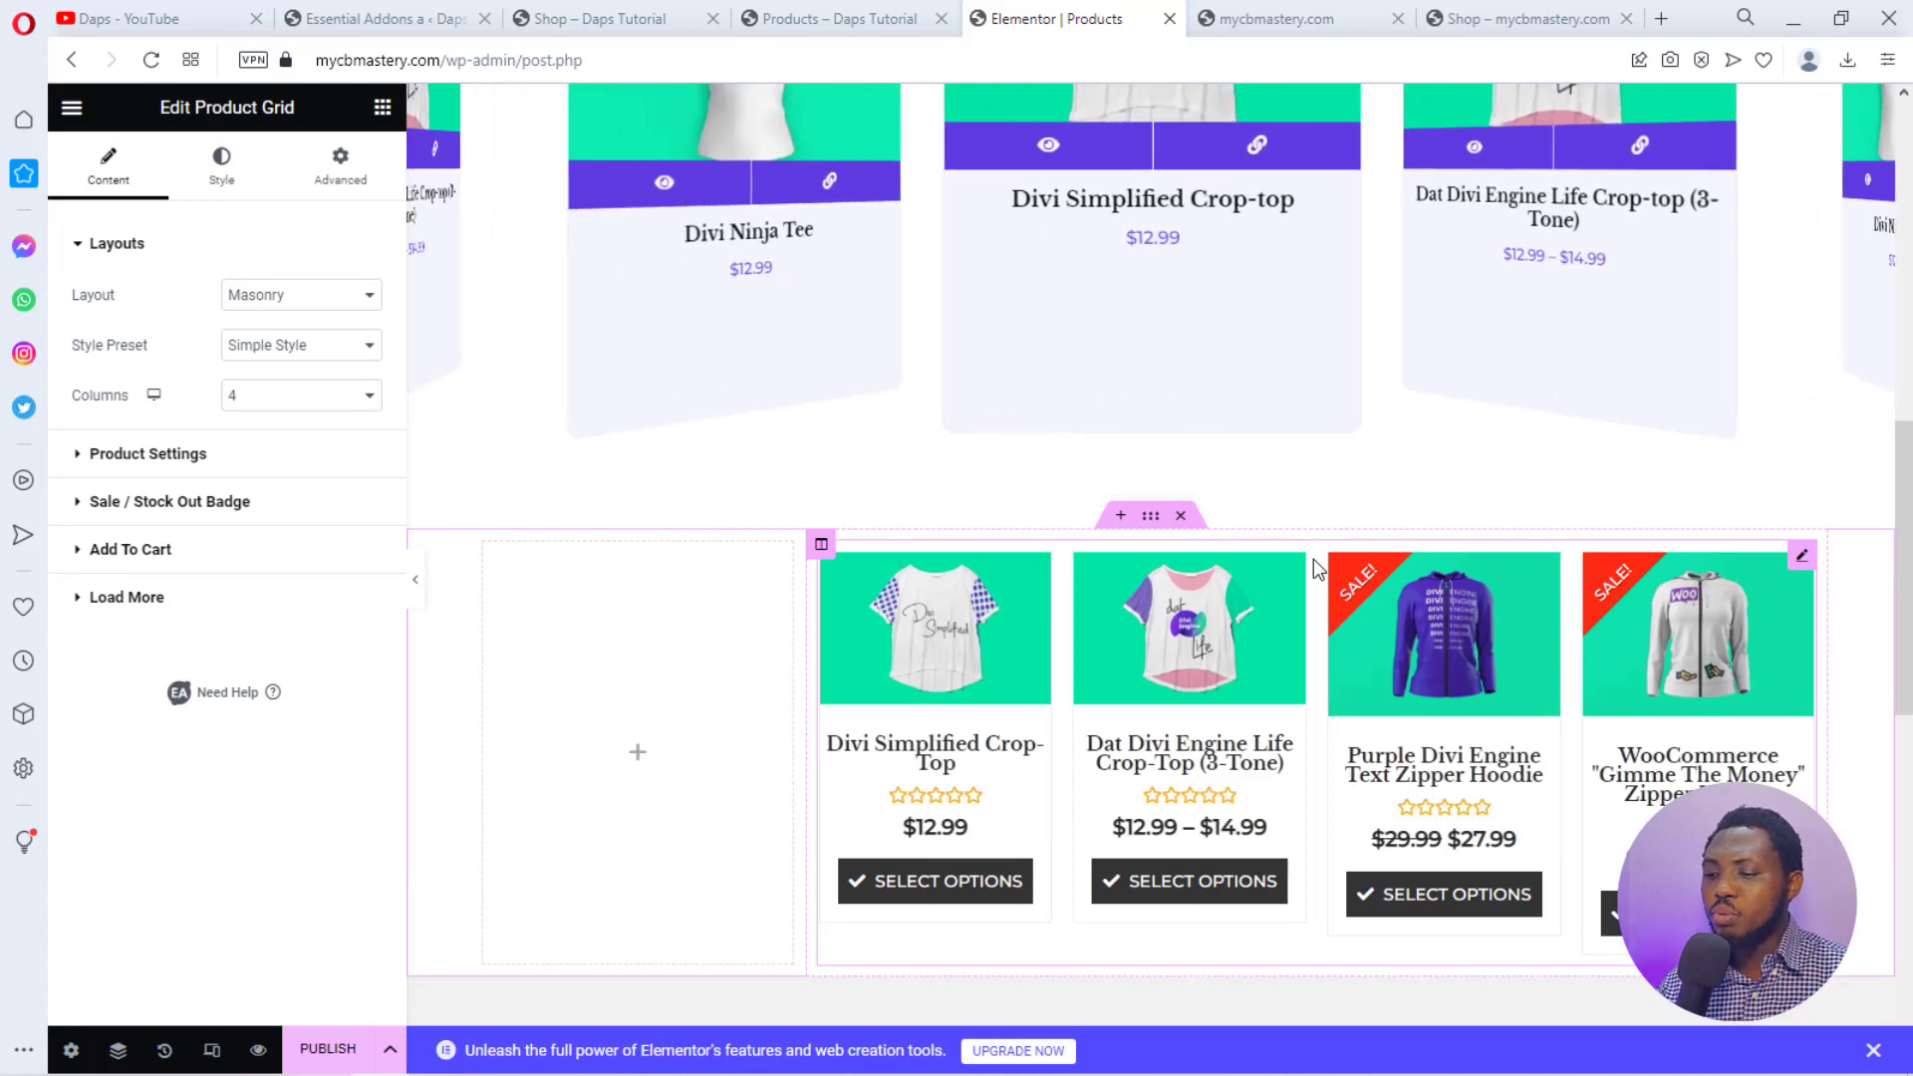
pyautogui.scroll(-2, 1680, 707)
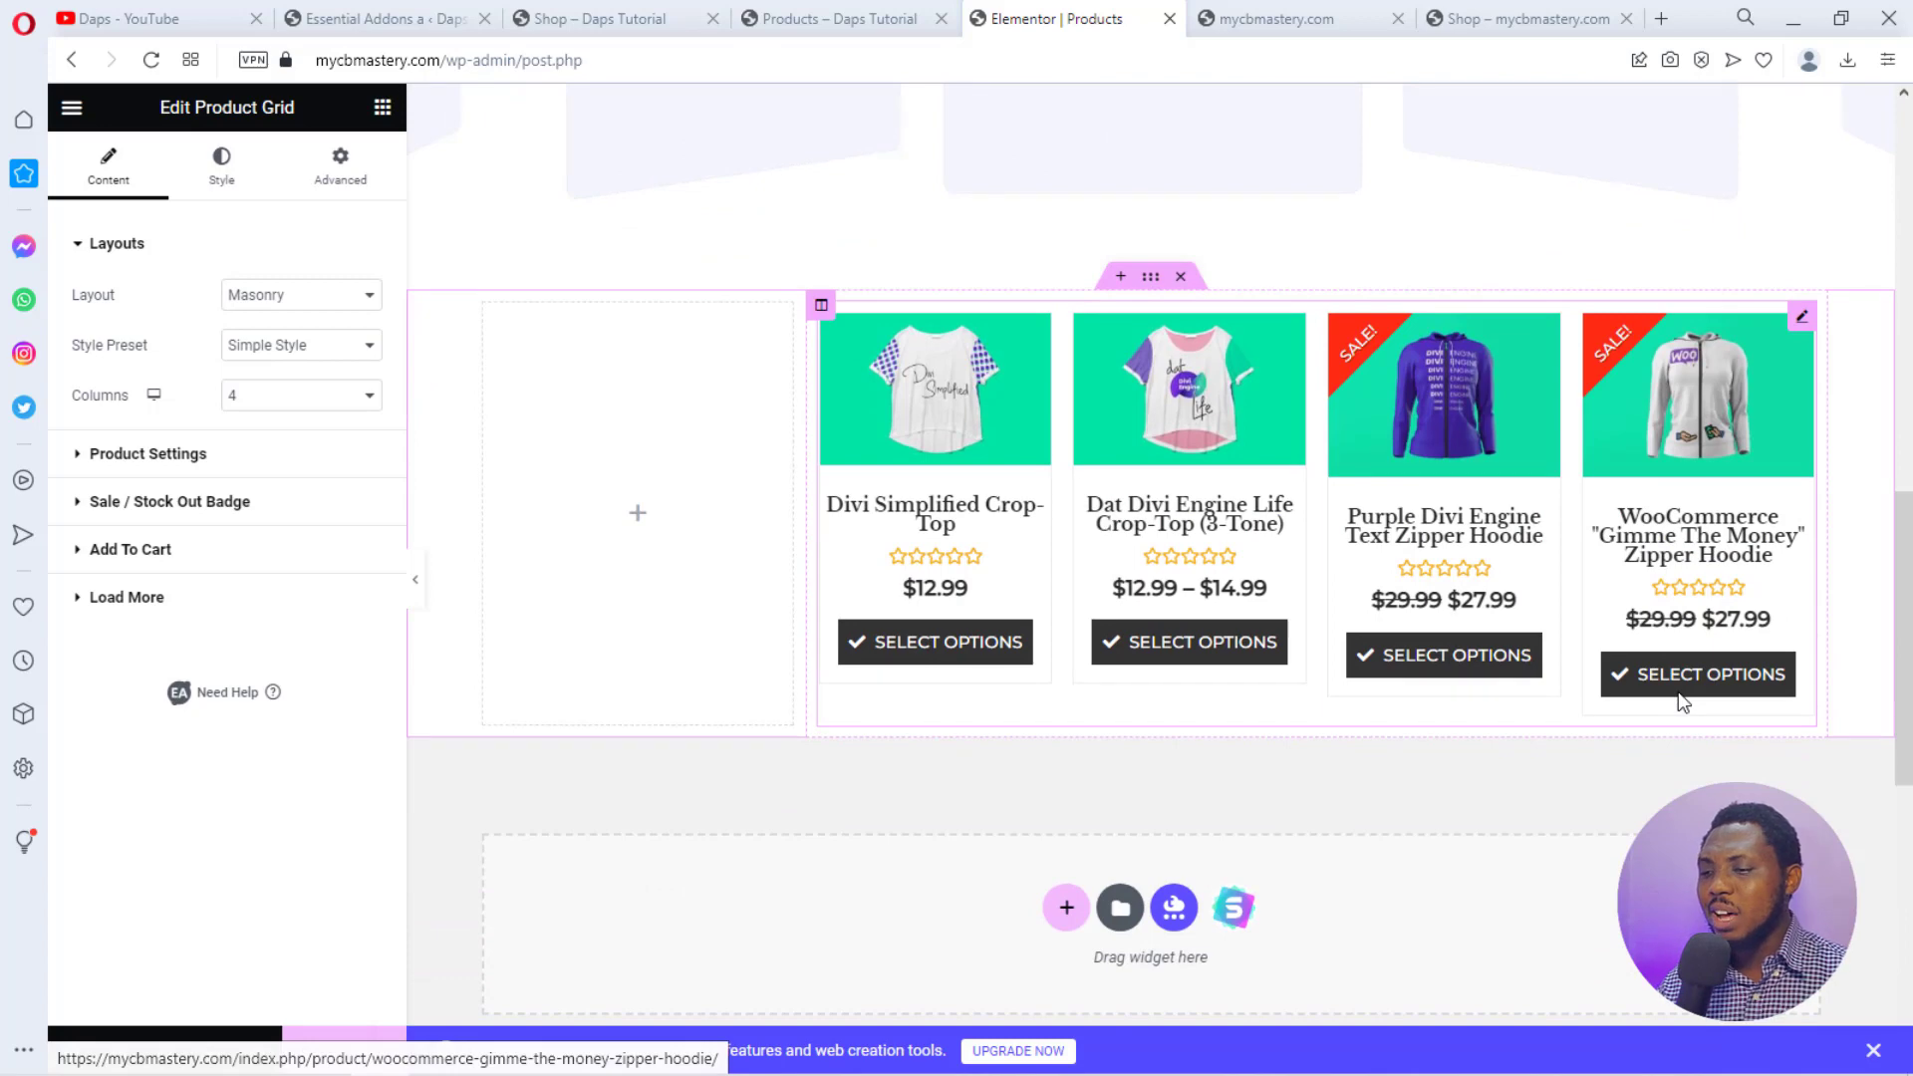
# Examine the product list design on the reference Products page, and return to the Elementor editor.
pyautogui.click(880, 21)
pyautogui.scroll(-8, 1178, 555)
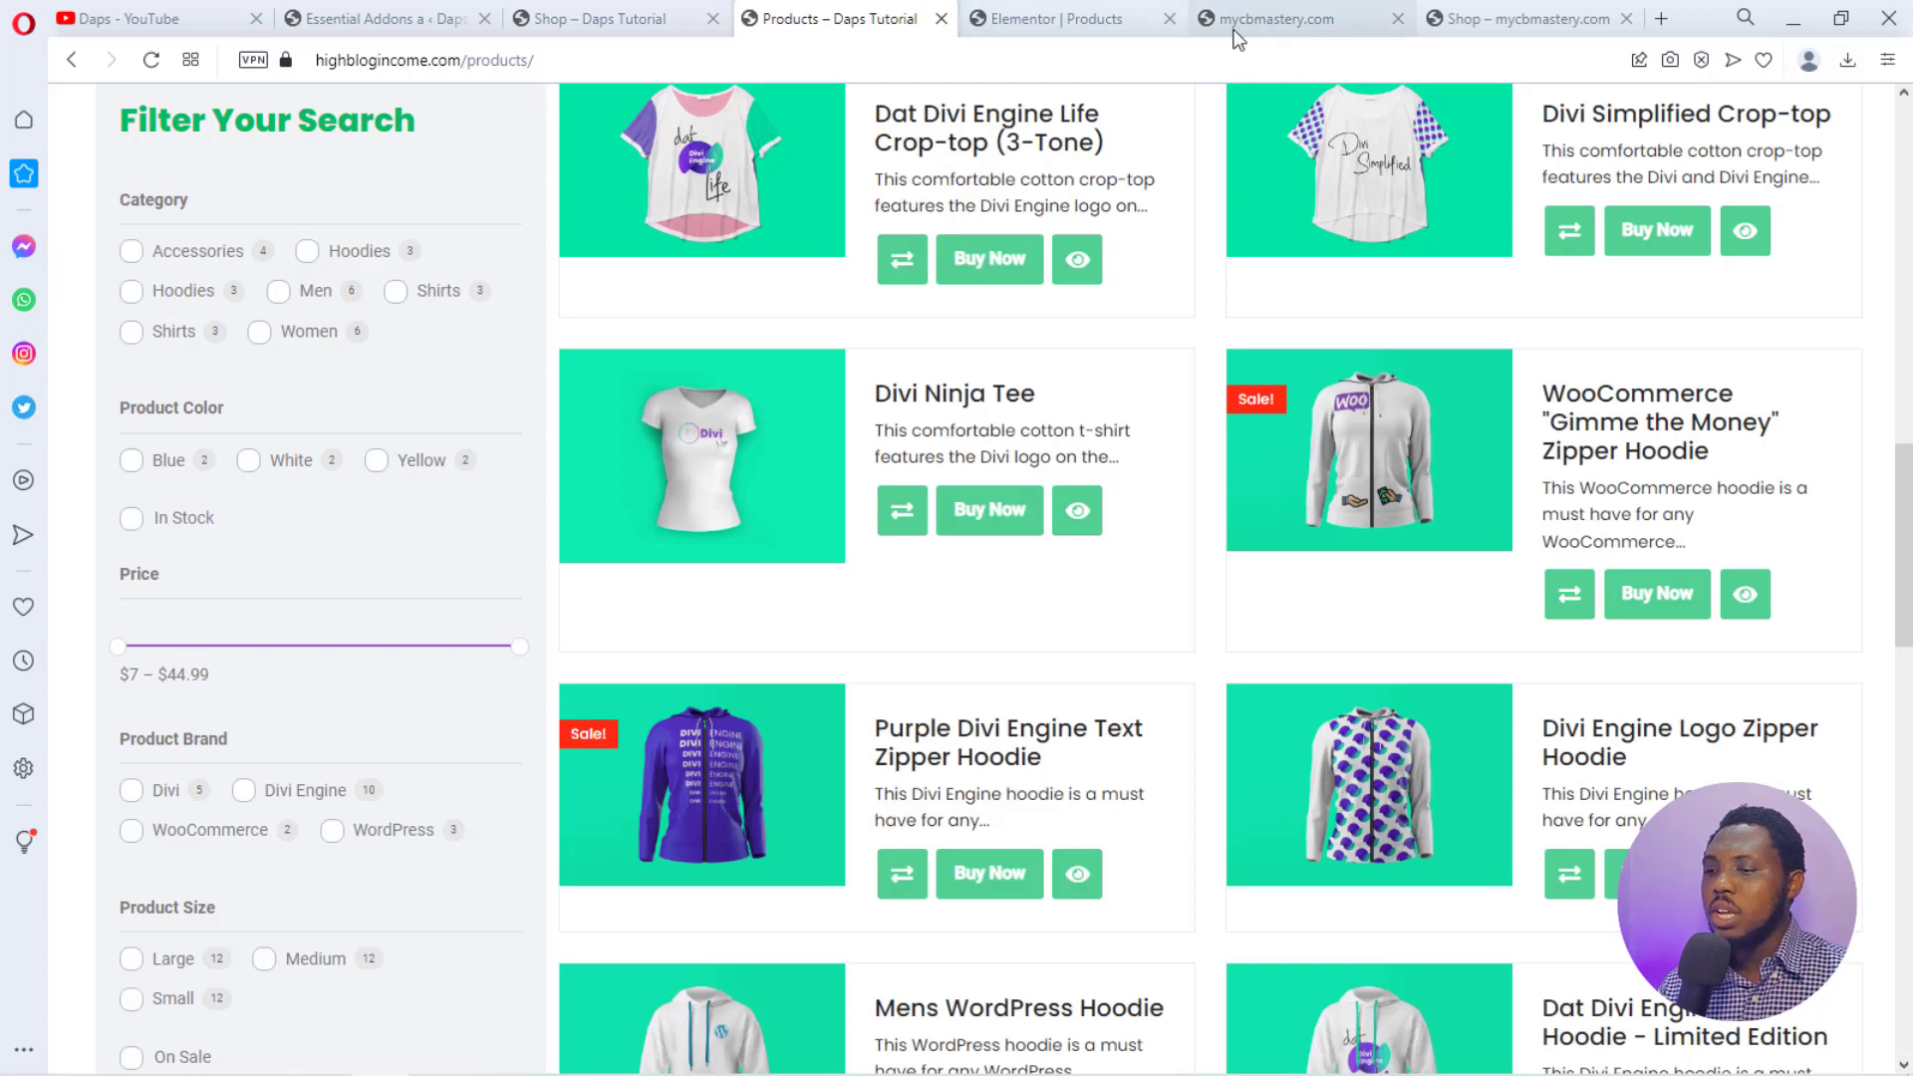
pyautogui.click(1046, 20)
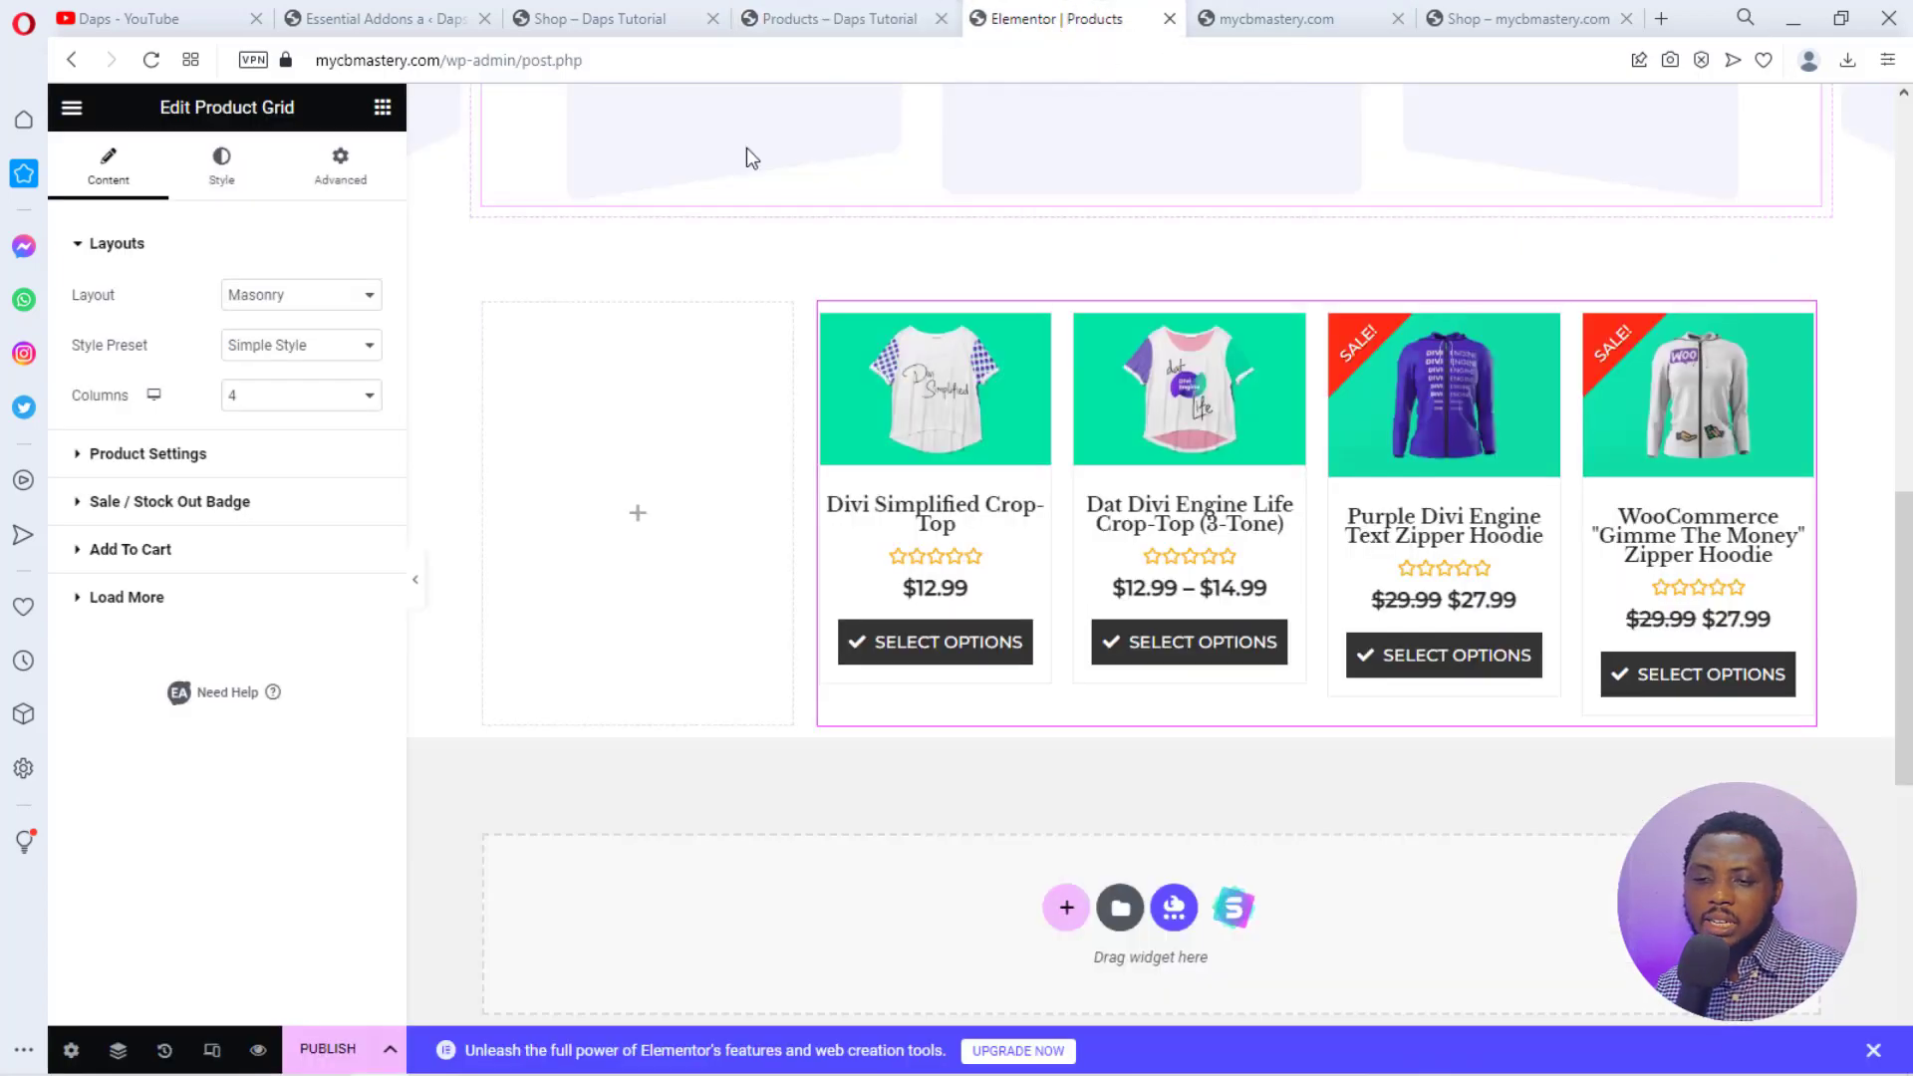
# Try the Grid layout on the Product Grid widget, and switch it back to Masonry.
pyautogui.click(346, 301)
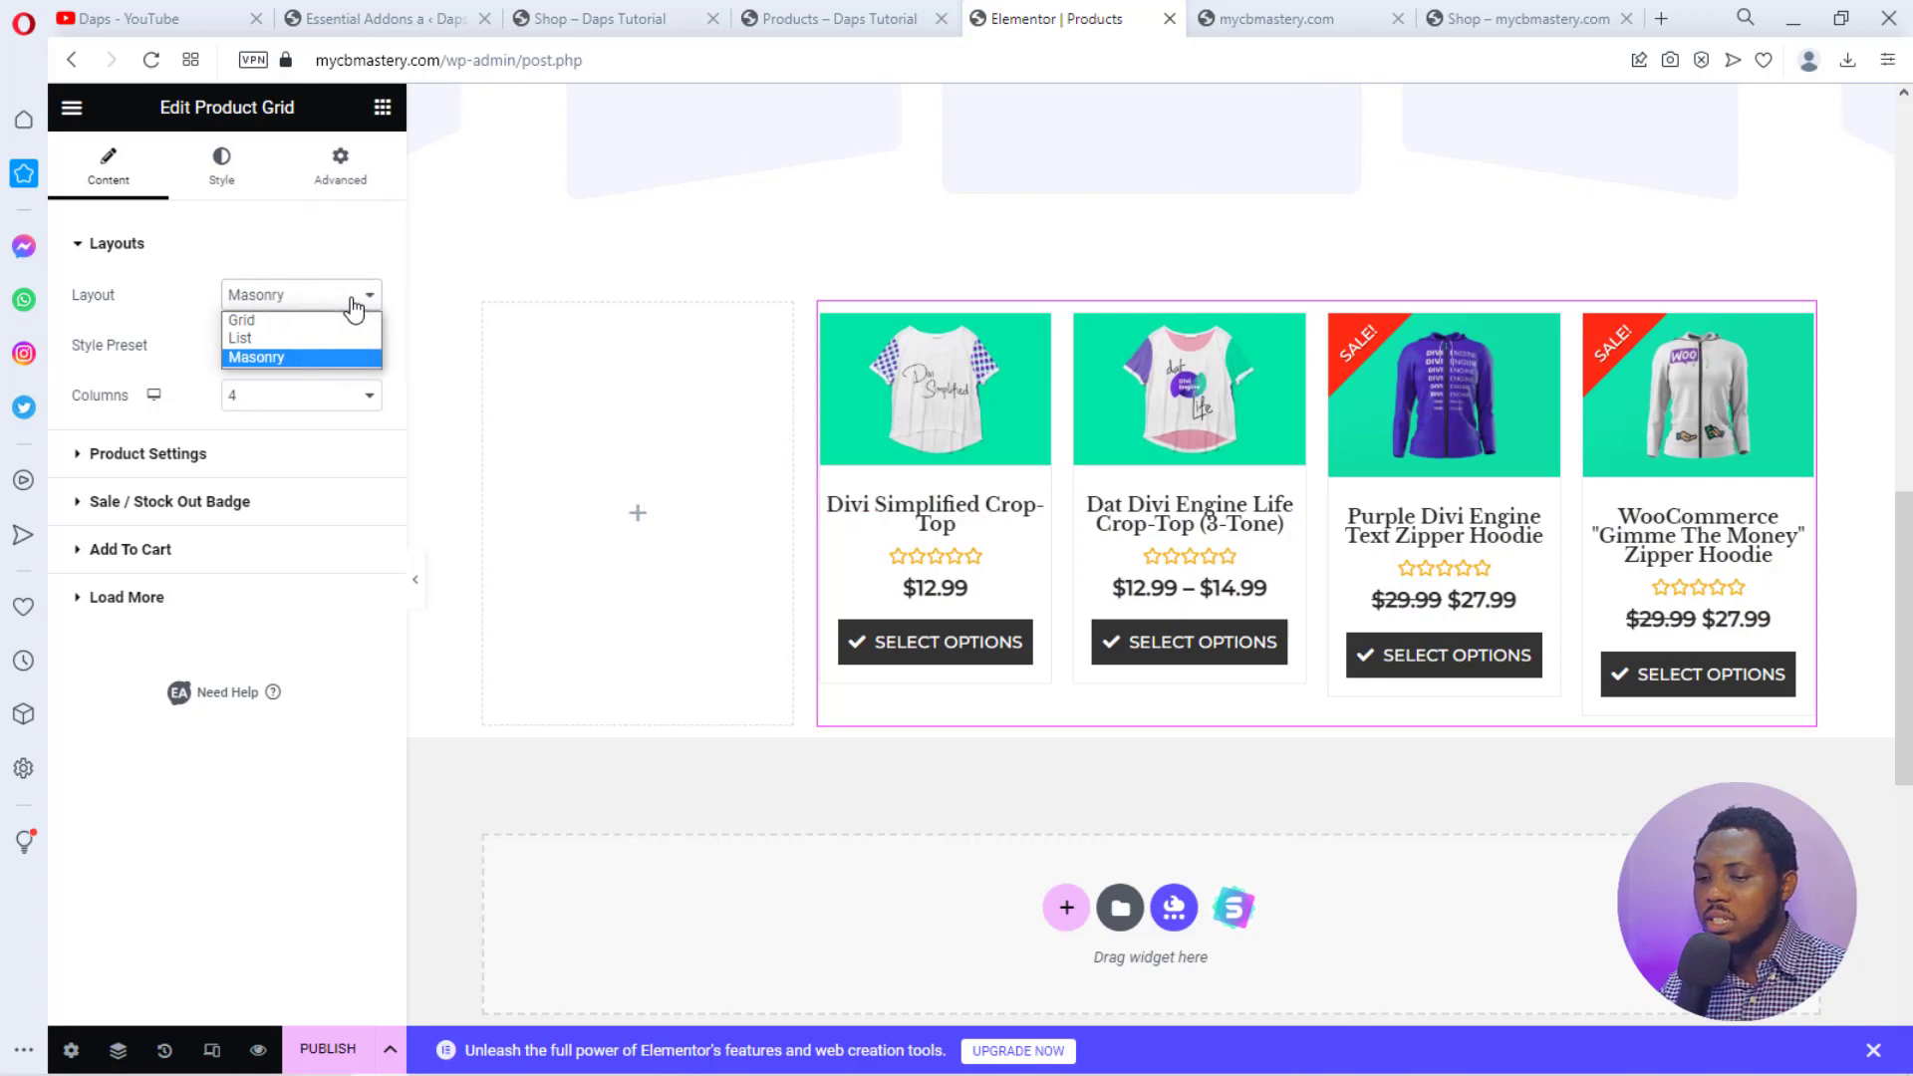
pyautogui.click(291, 319)
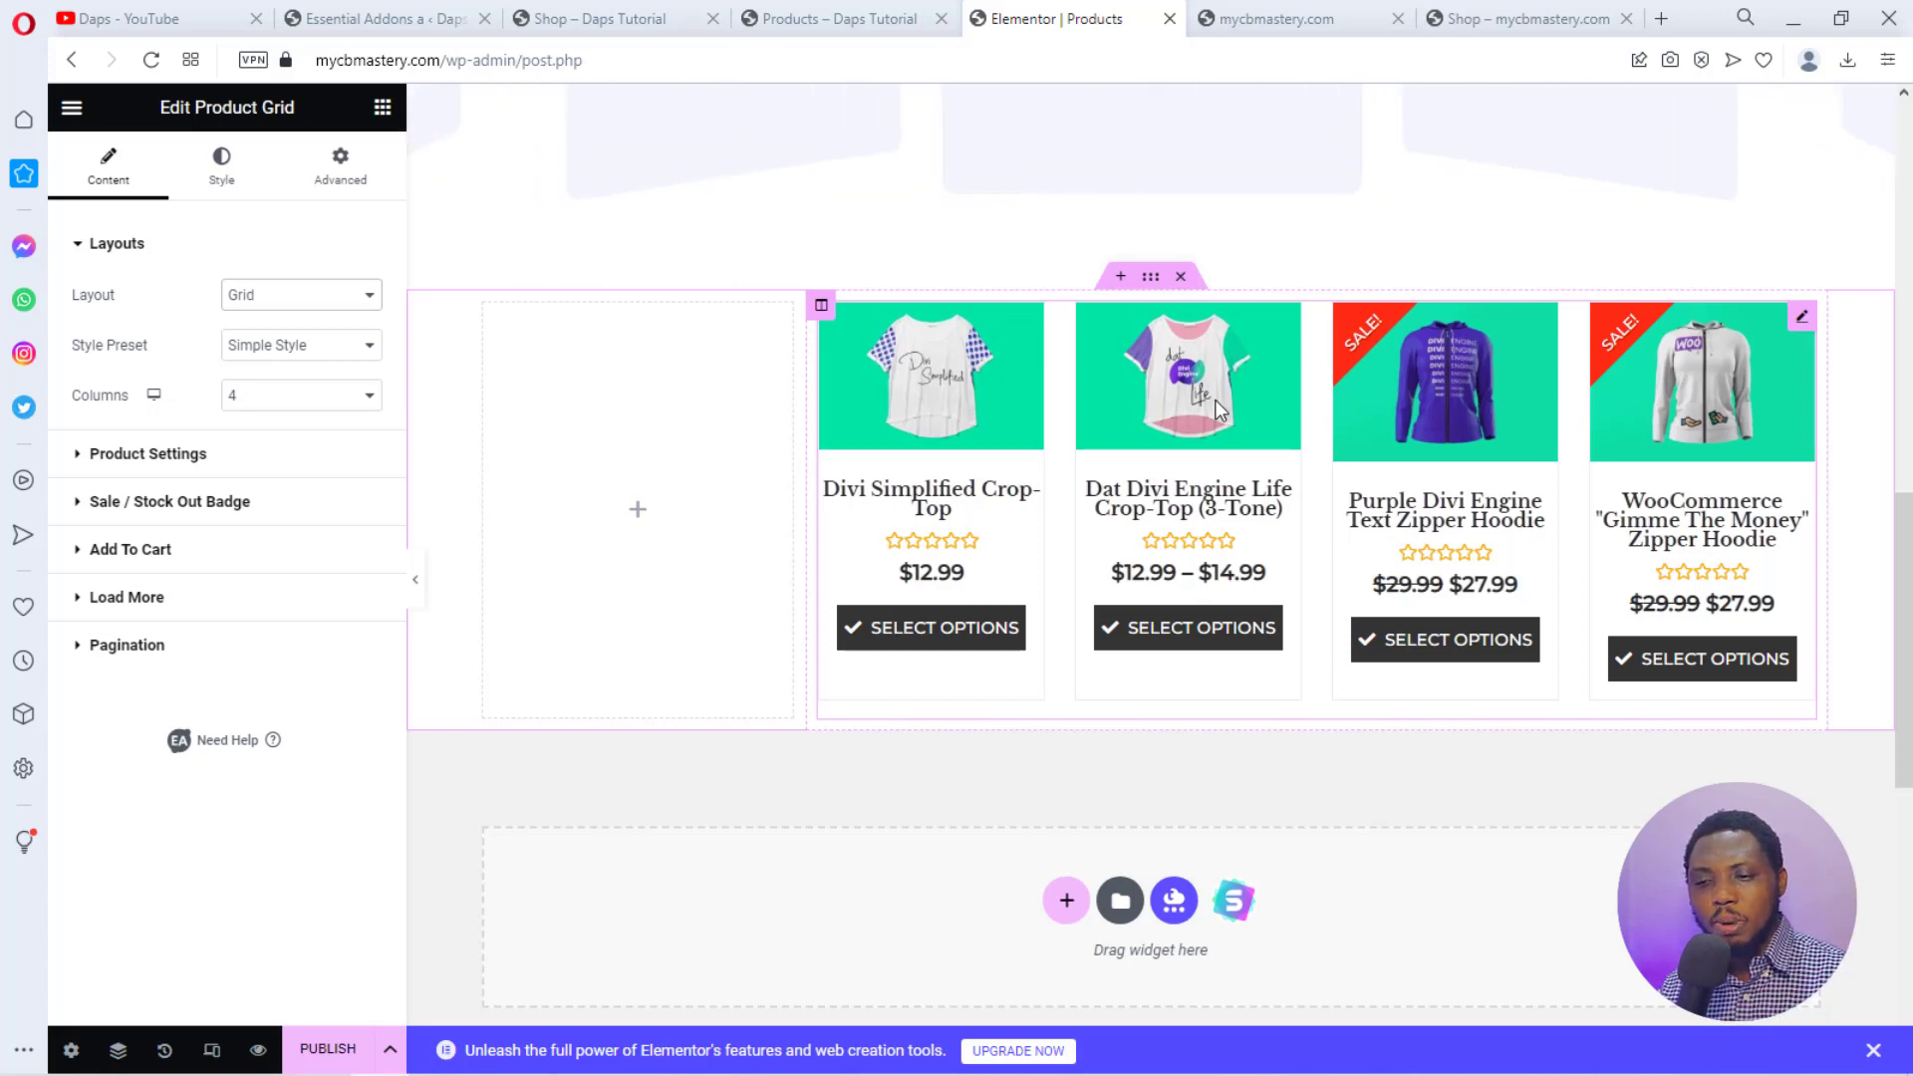
pyautogui.click(374, 295)
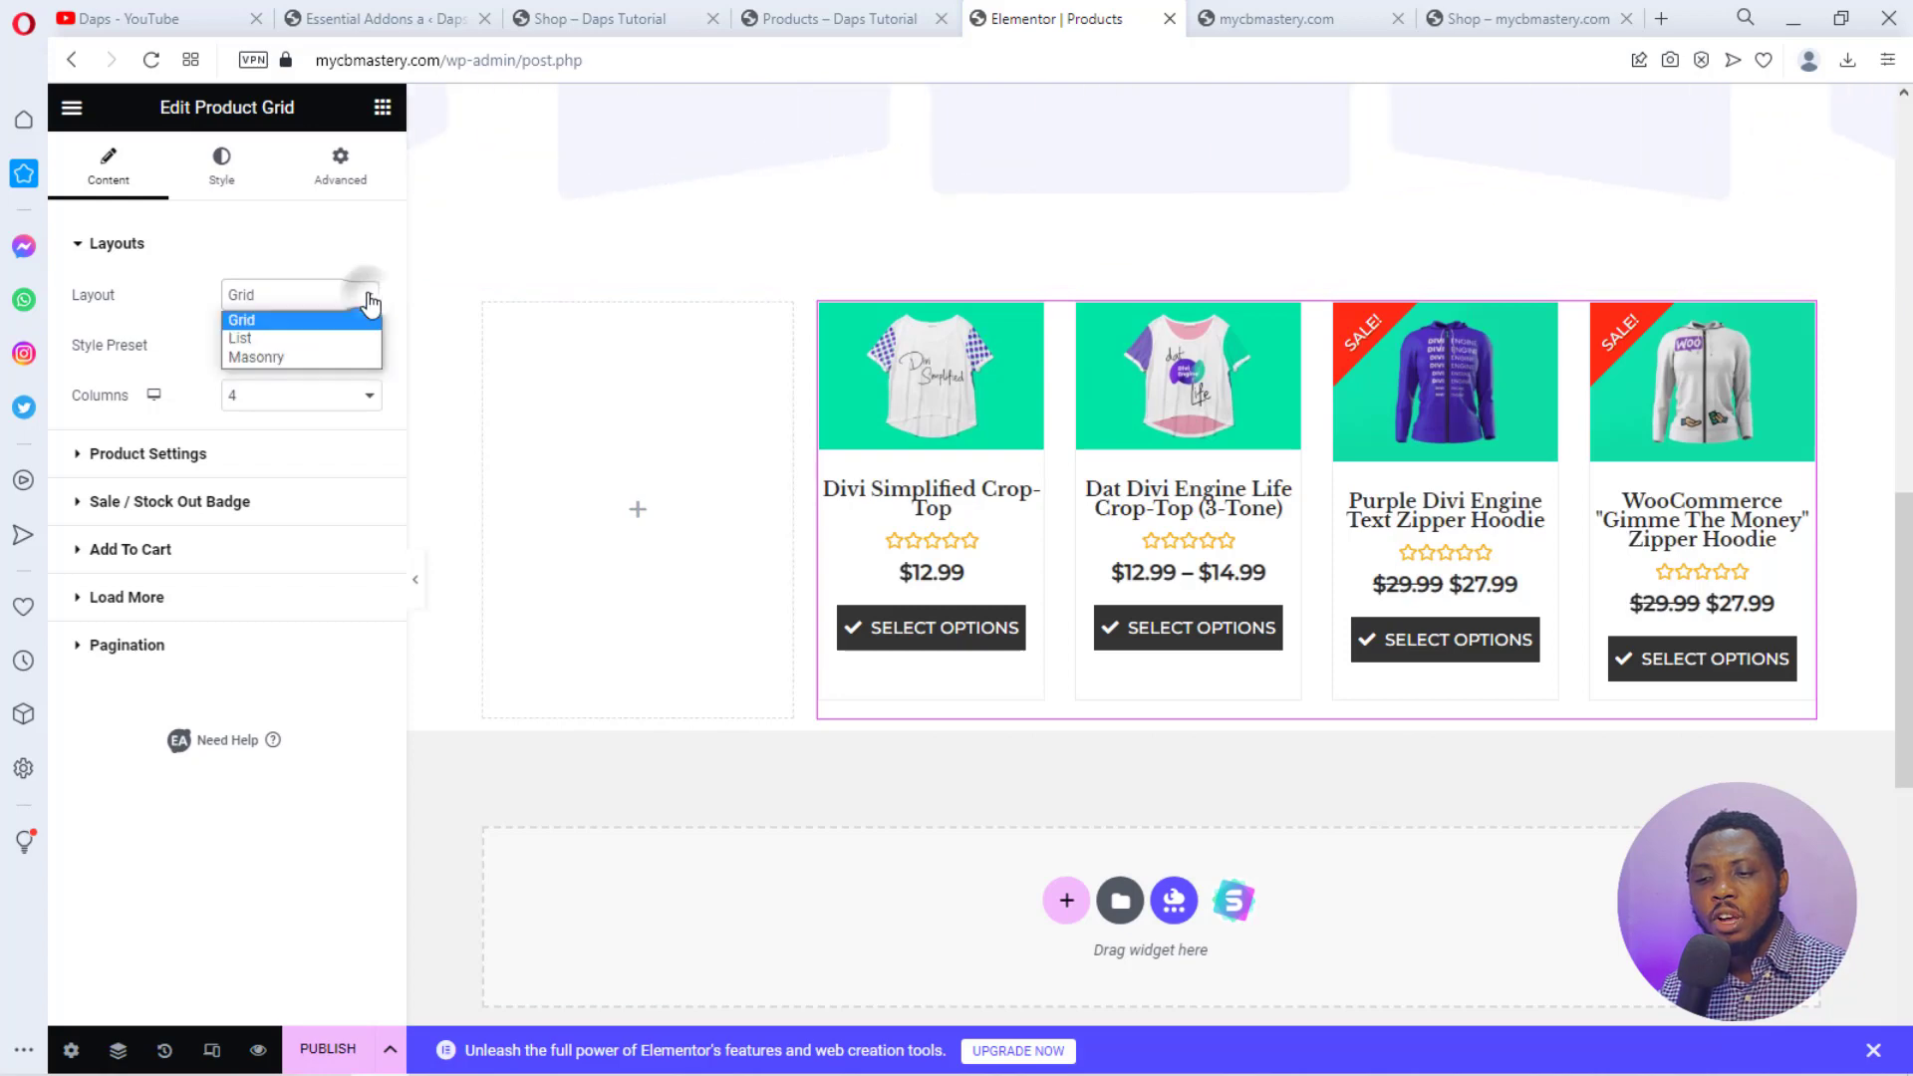
pyautogui.click(303, 356)
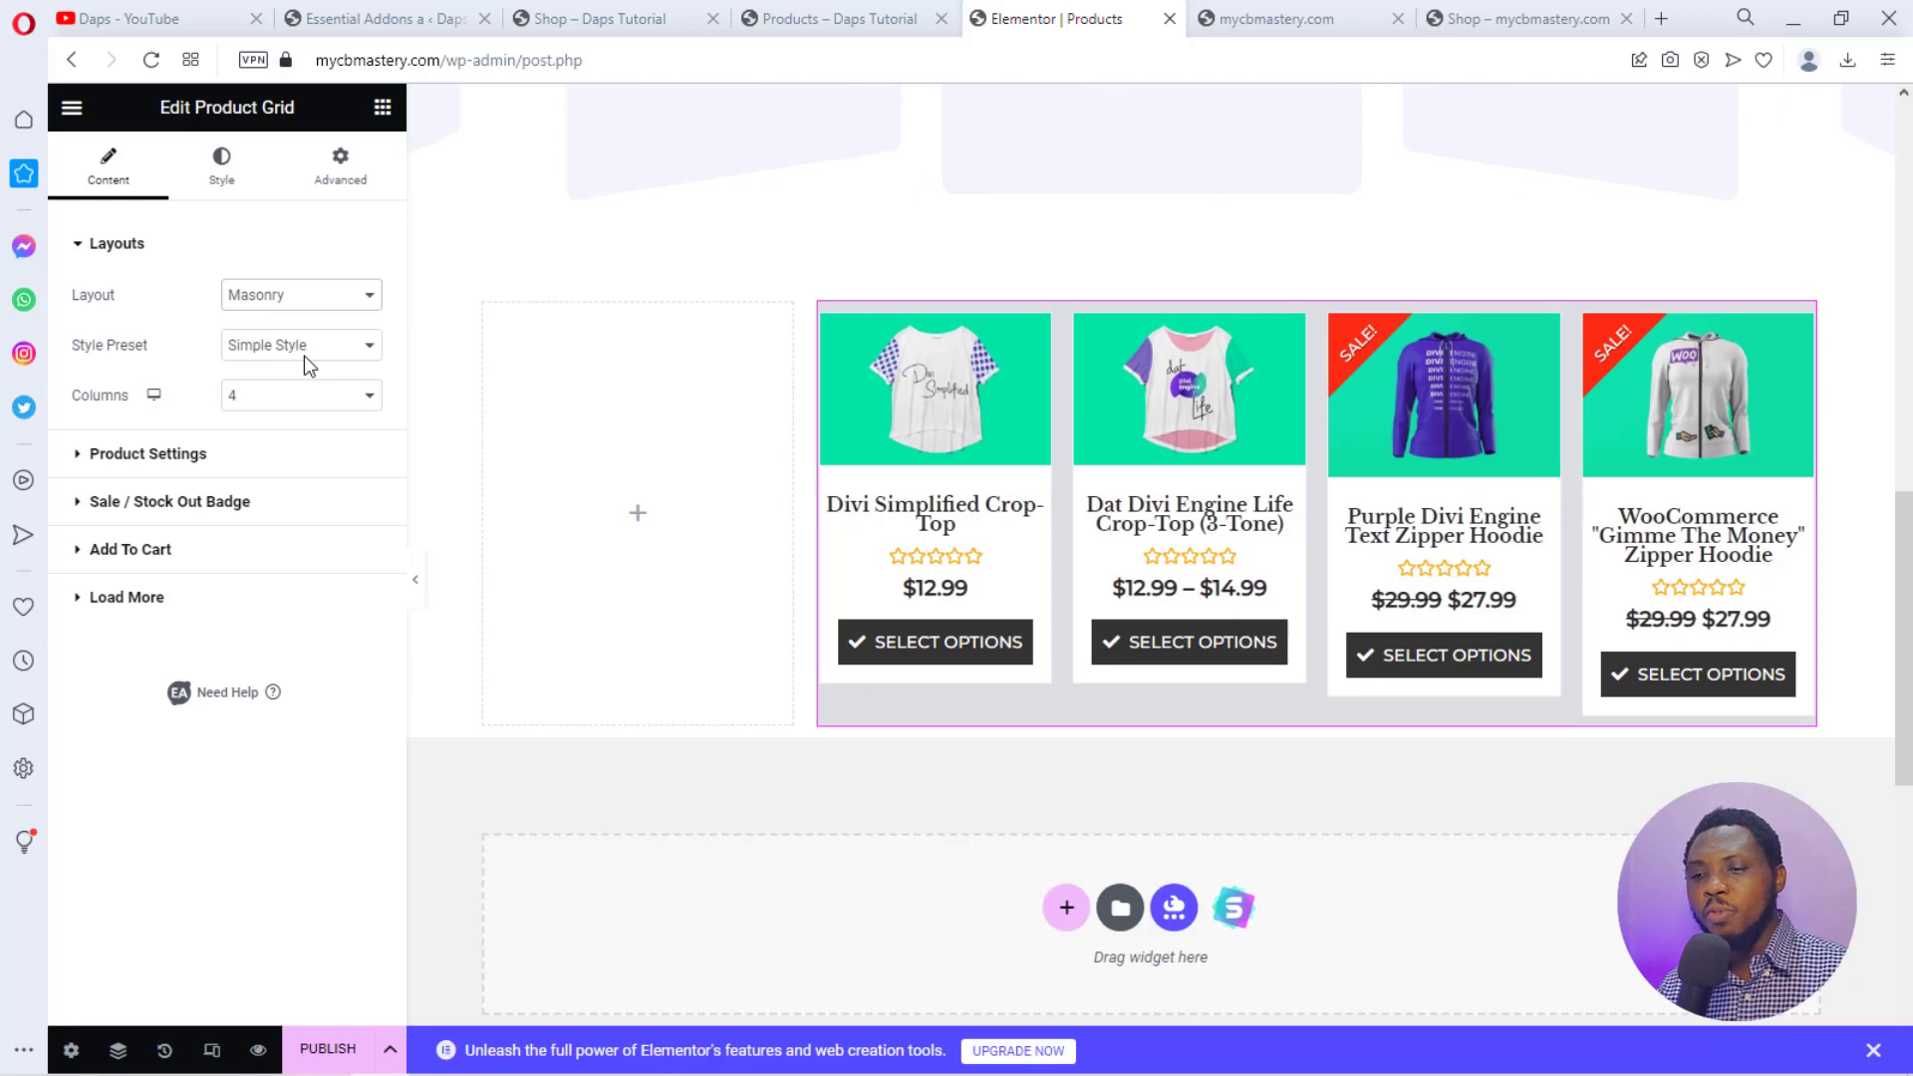
# Set the Product Grid's layout to List, try style Preset 2, and choose Preset 3.
pyautogui.click(316, 296)
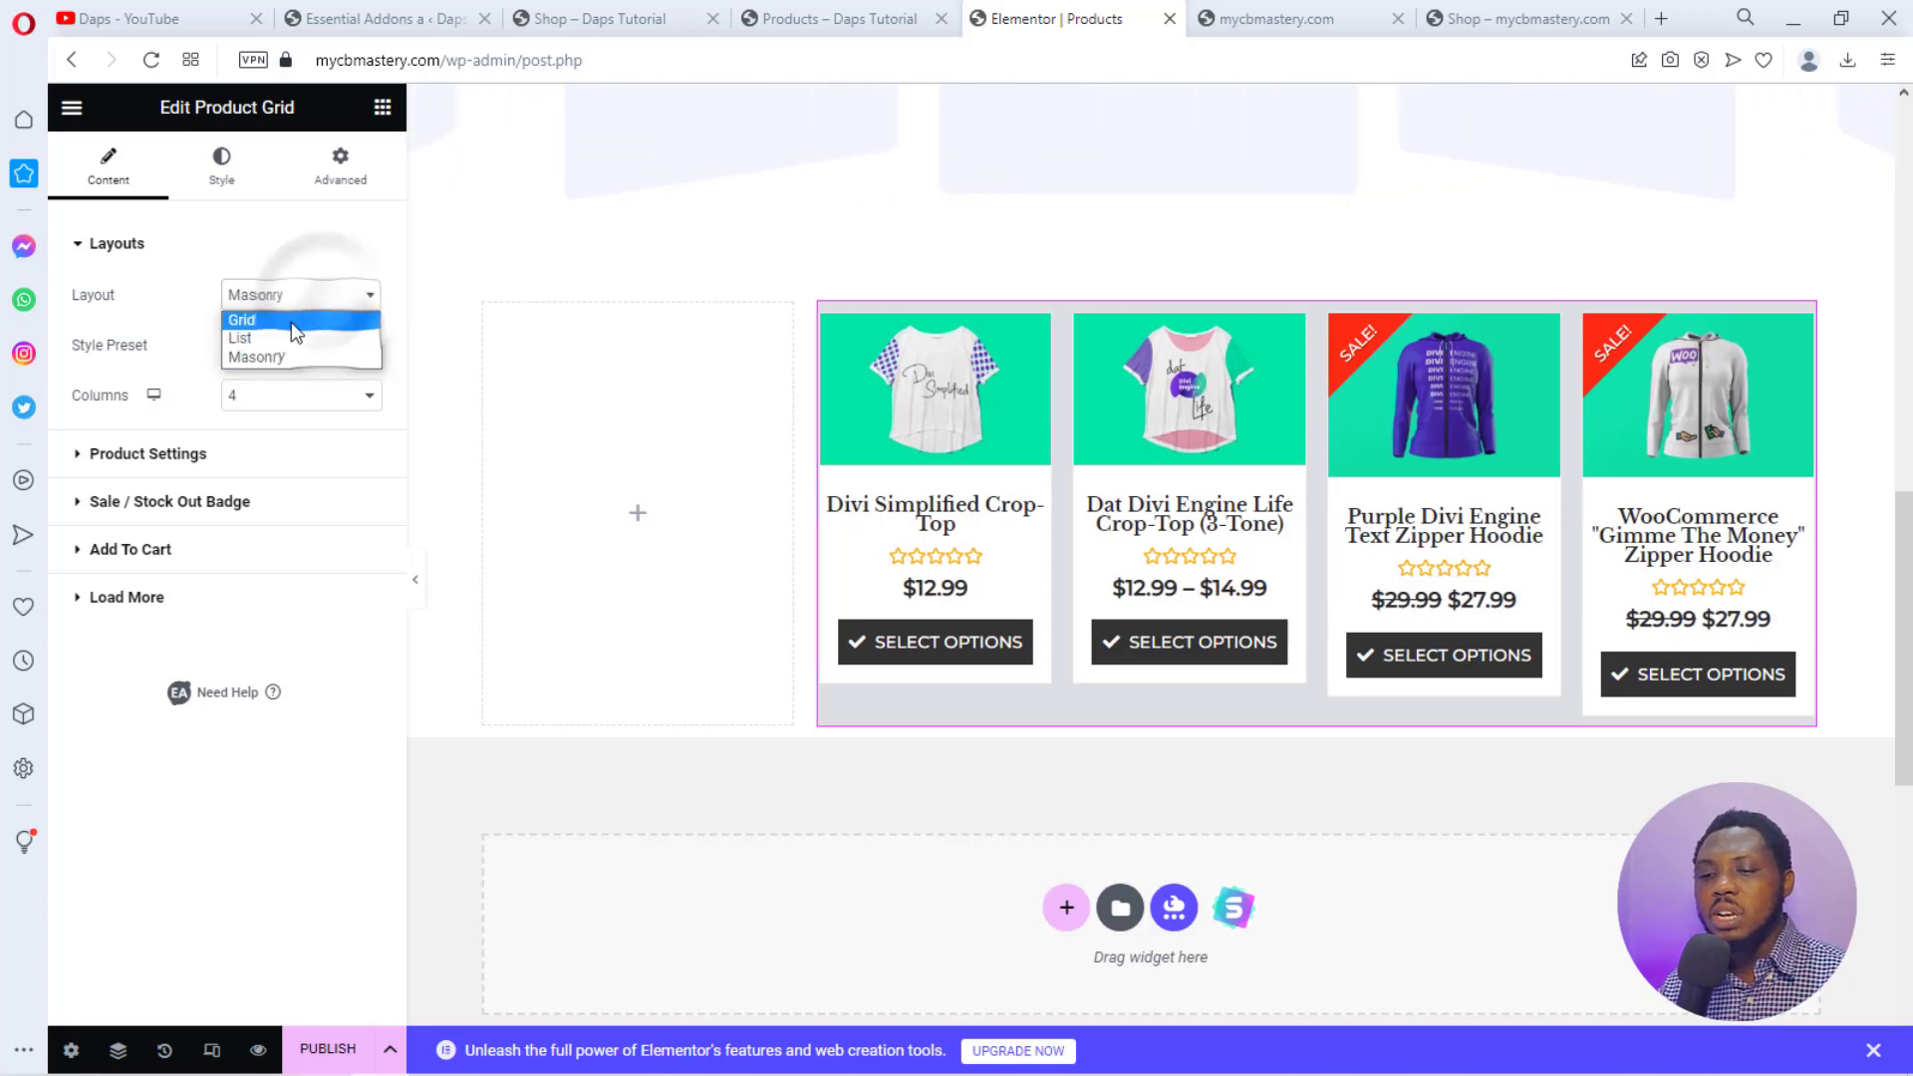
pyautogui.click(255, 337)
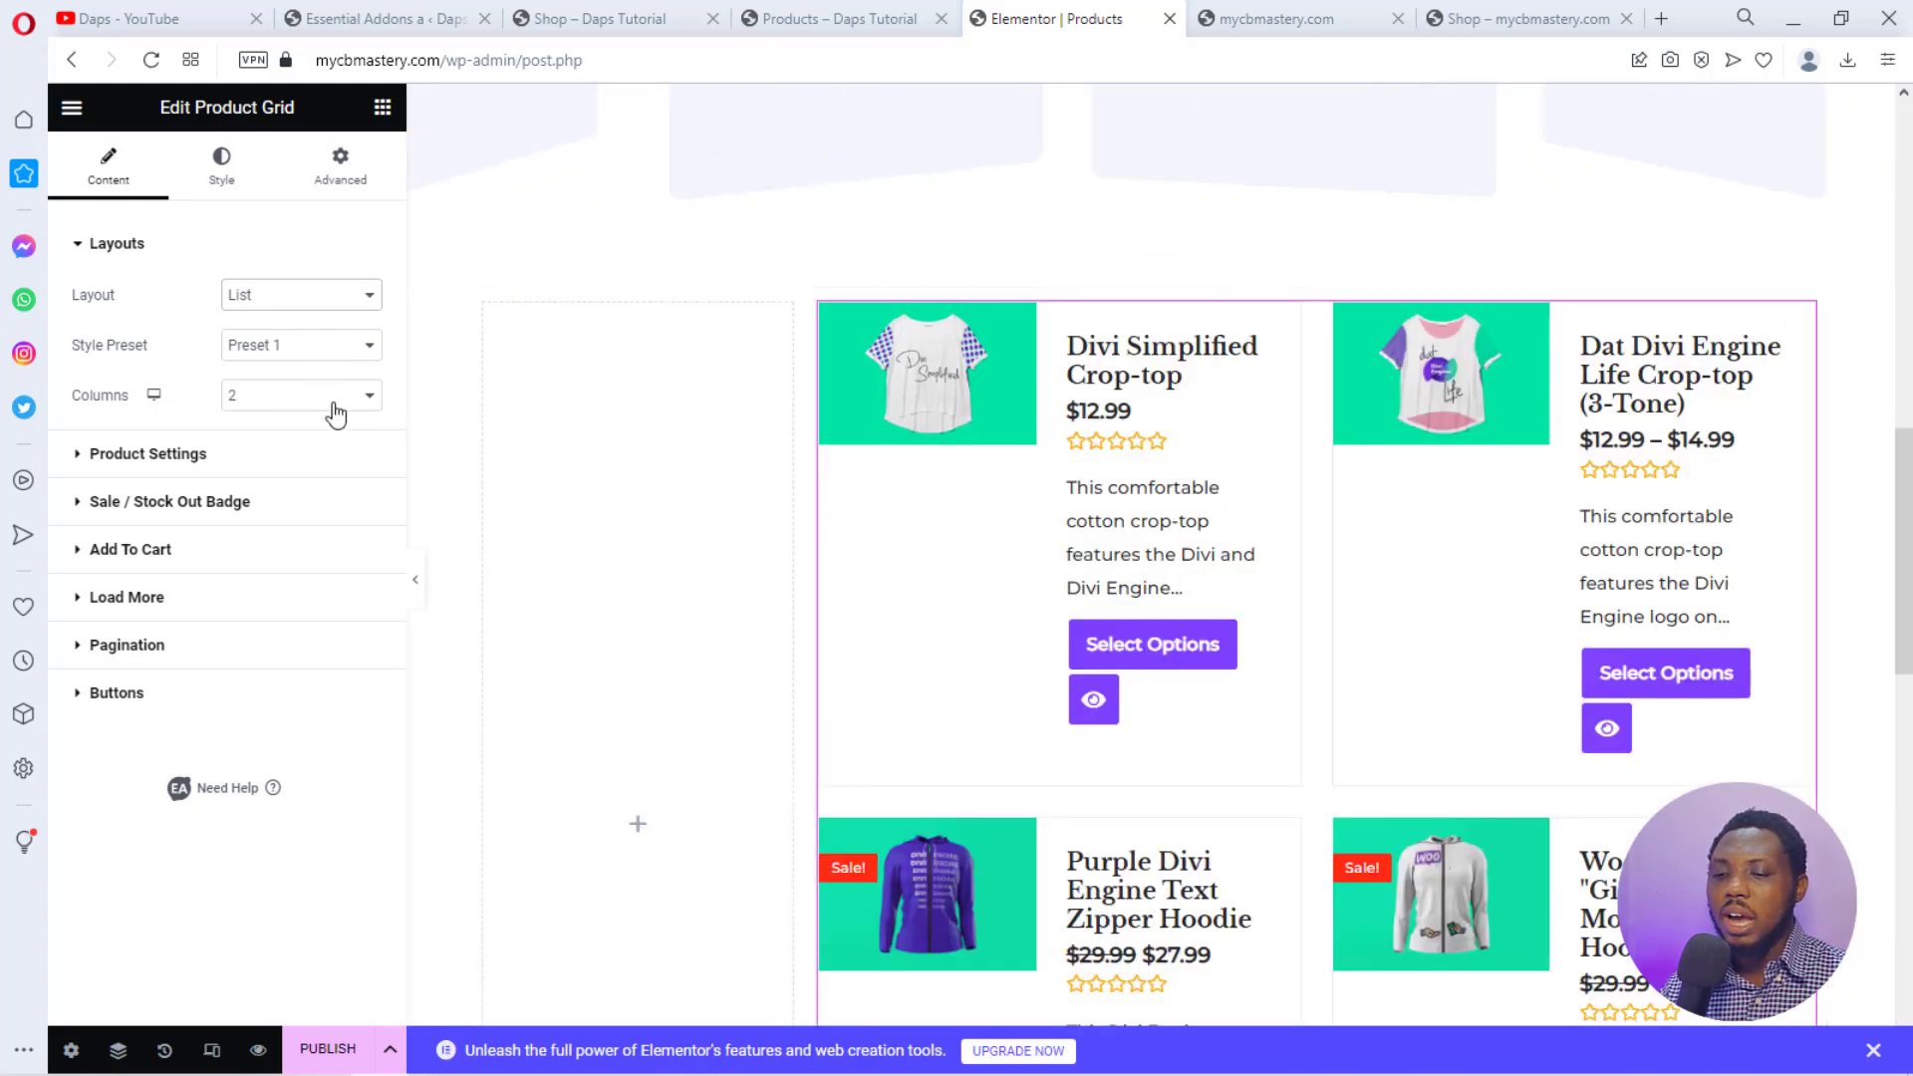
pyautogui.click(362, 346)
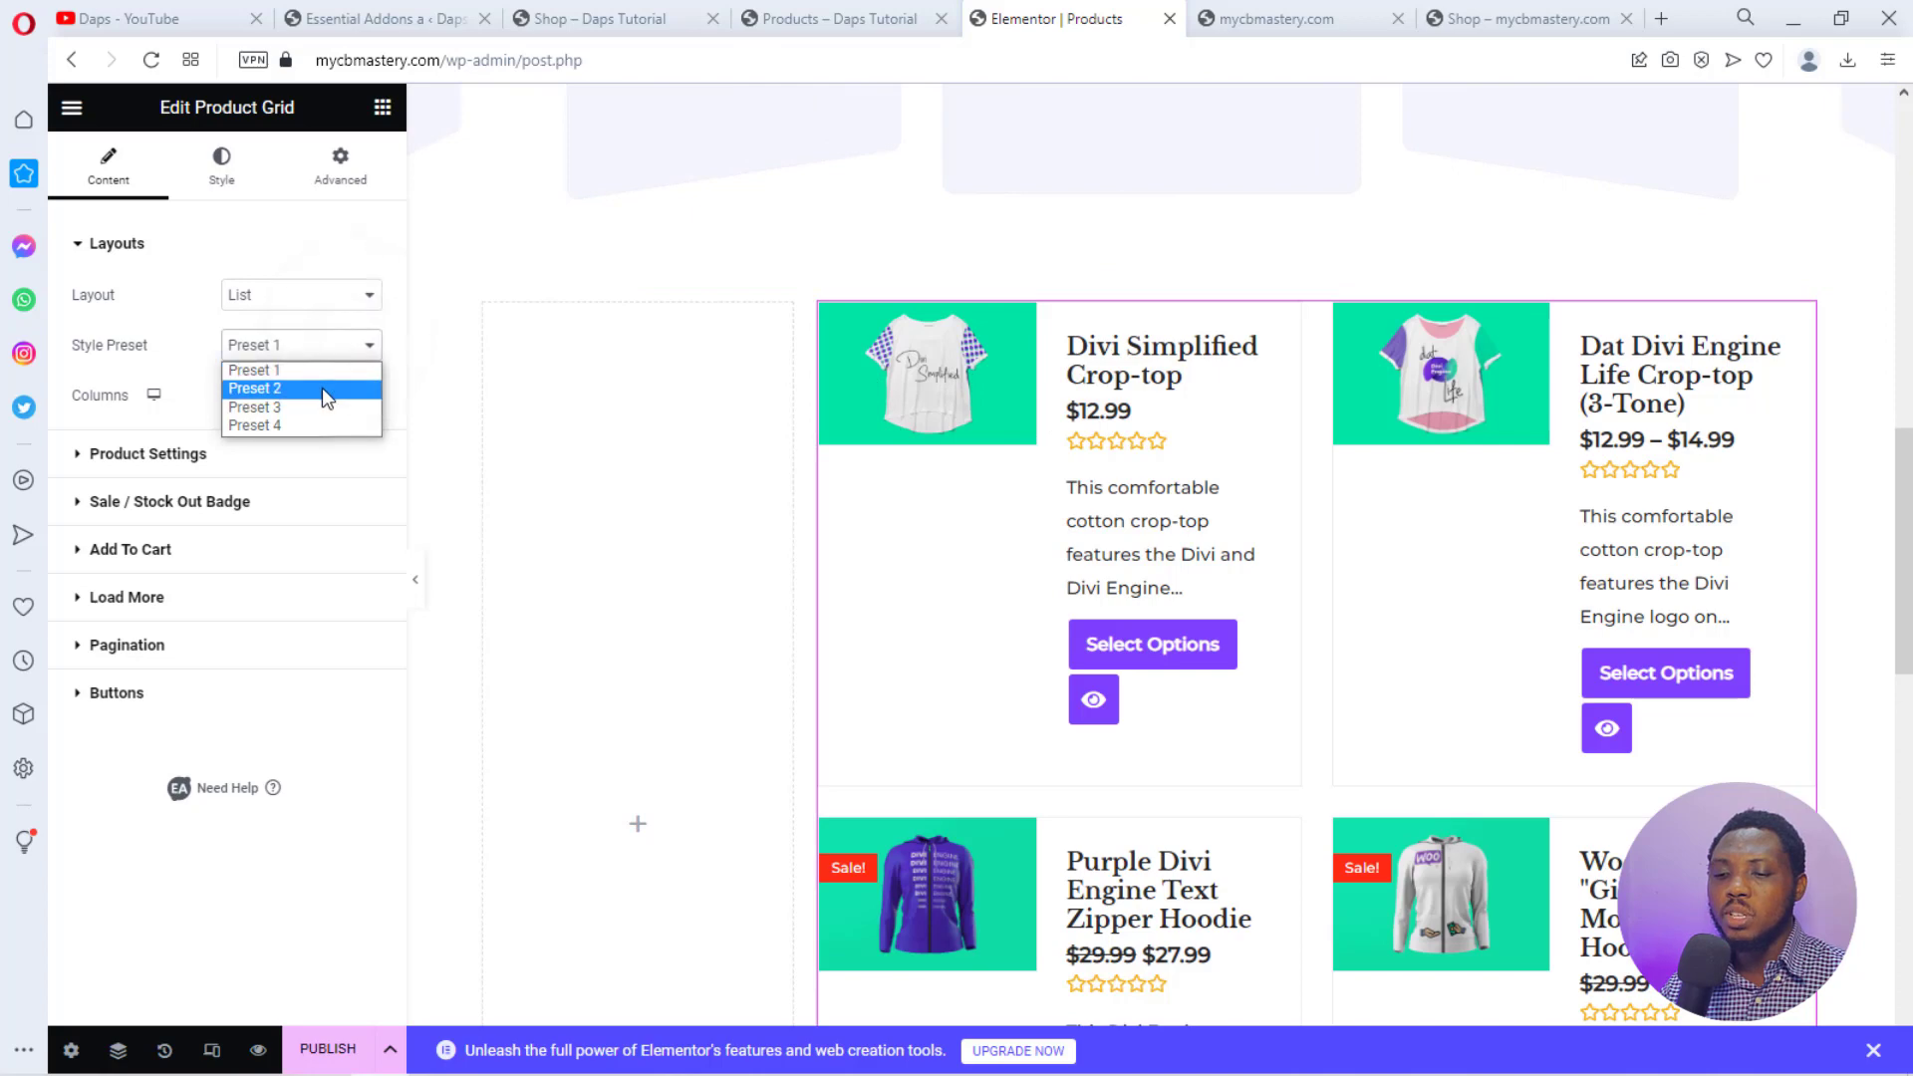
pyautogui.click(320, 387)
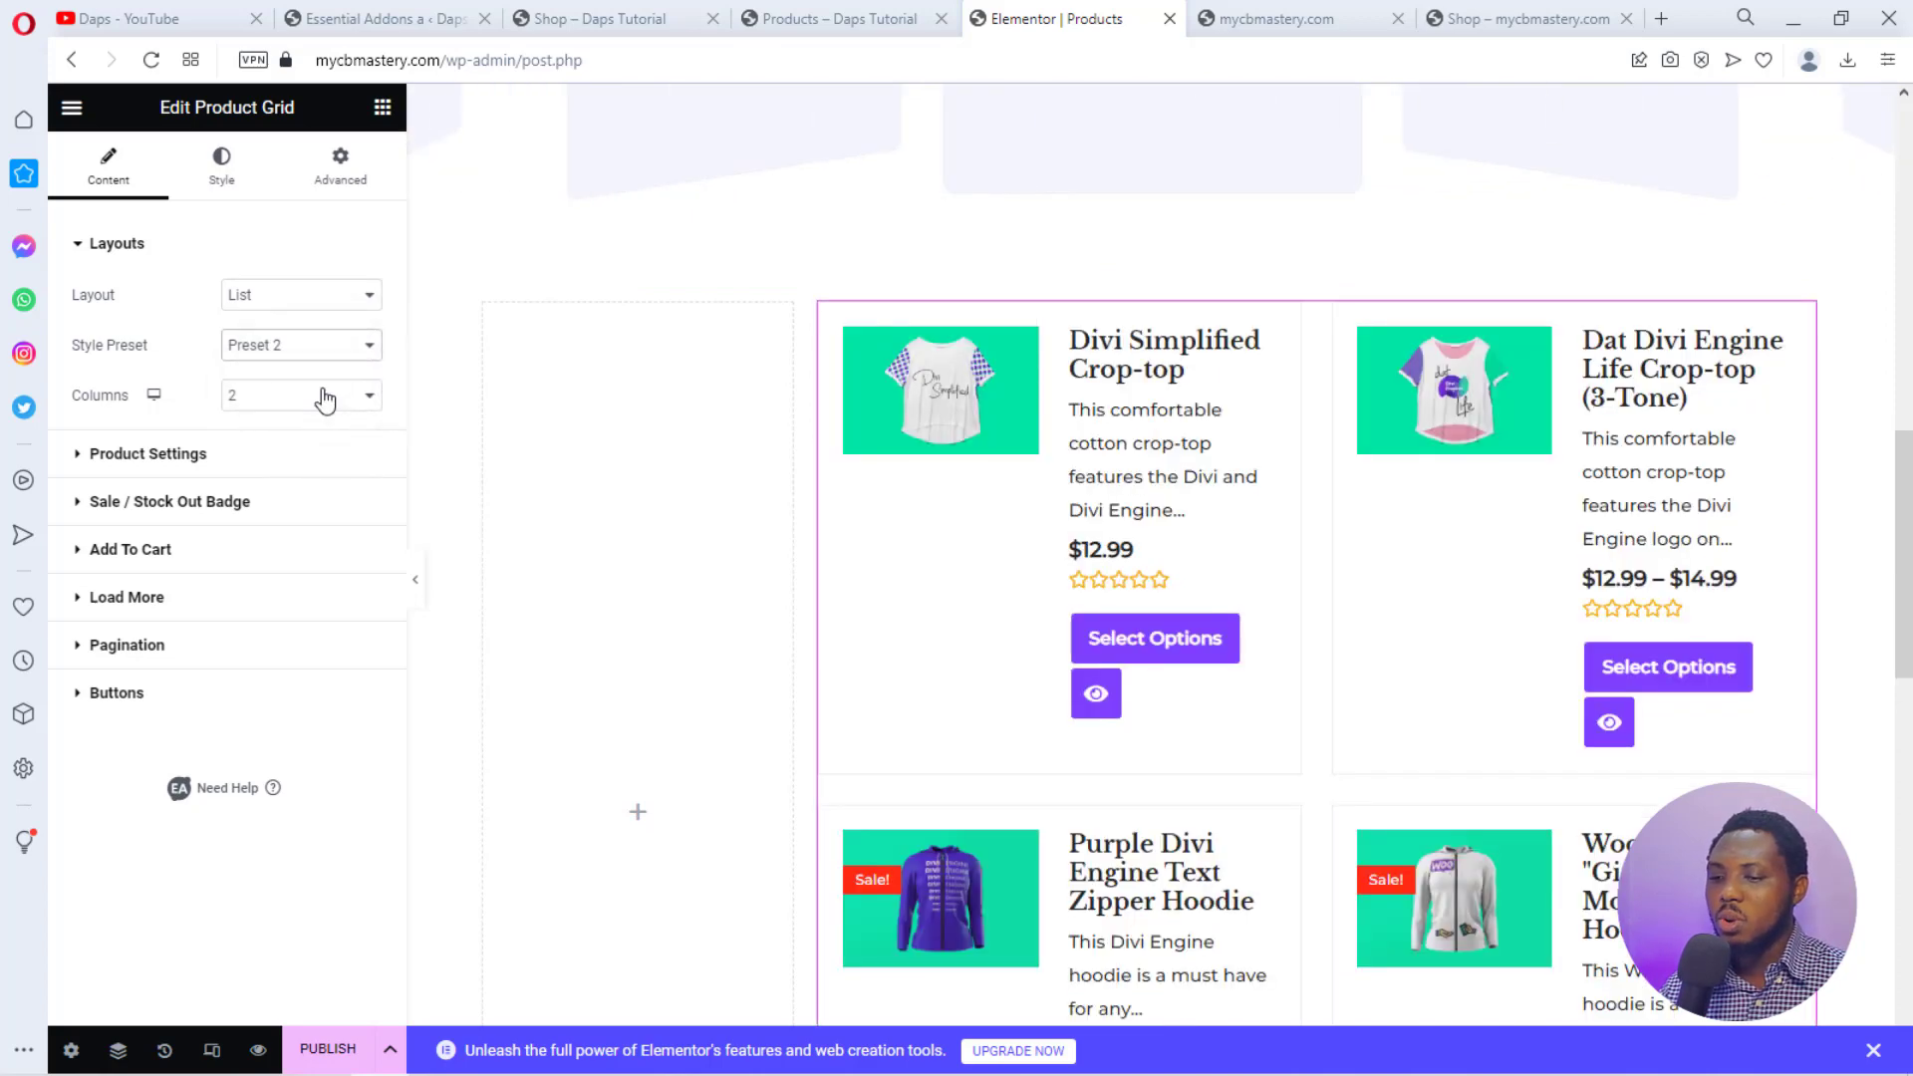
pyautogui.click(365, 349)
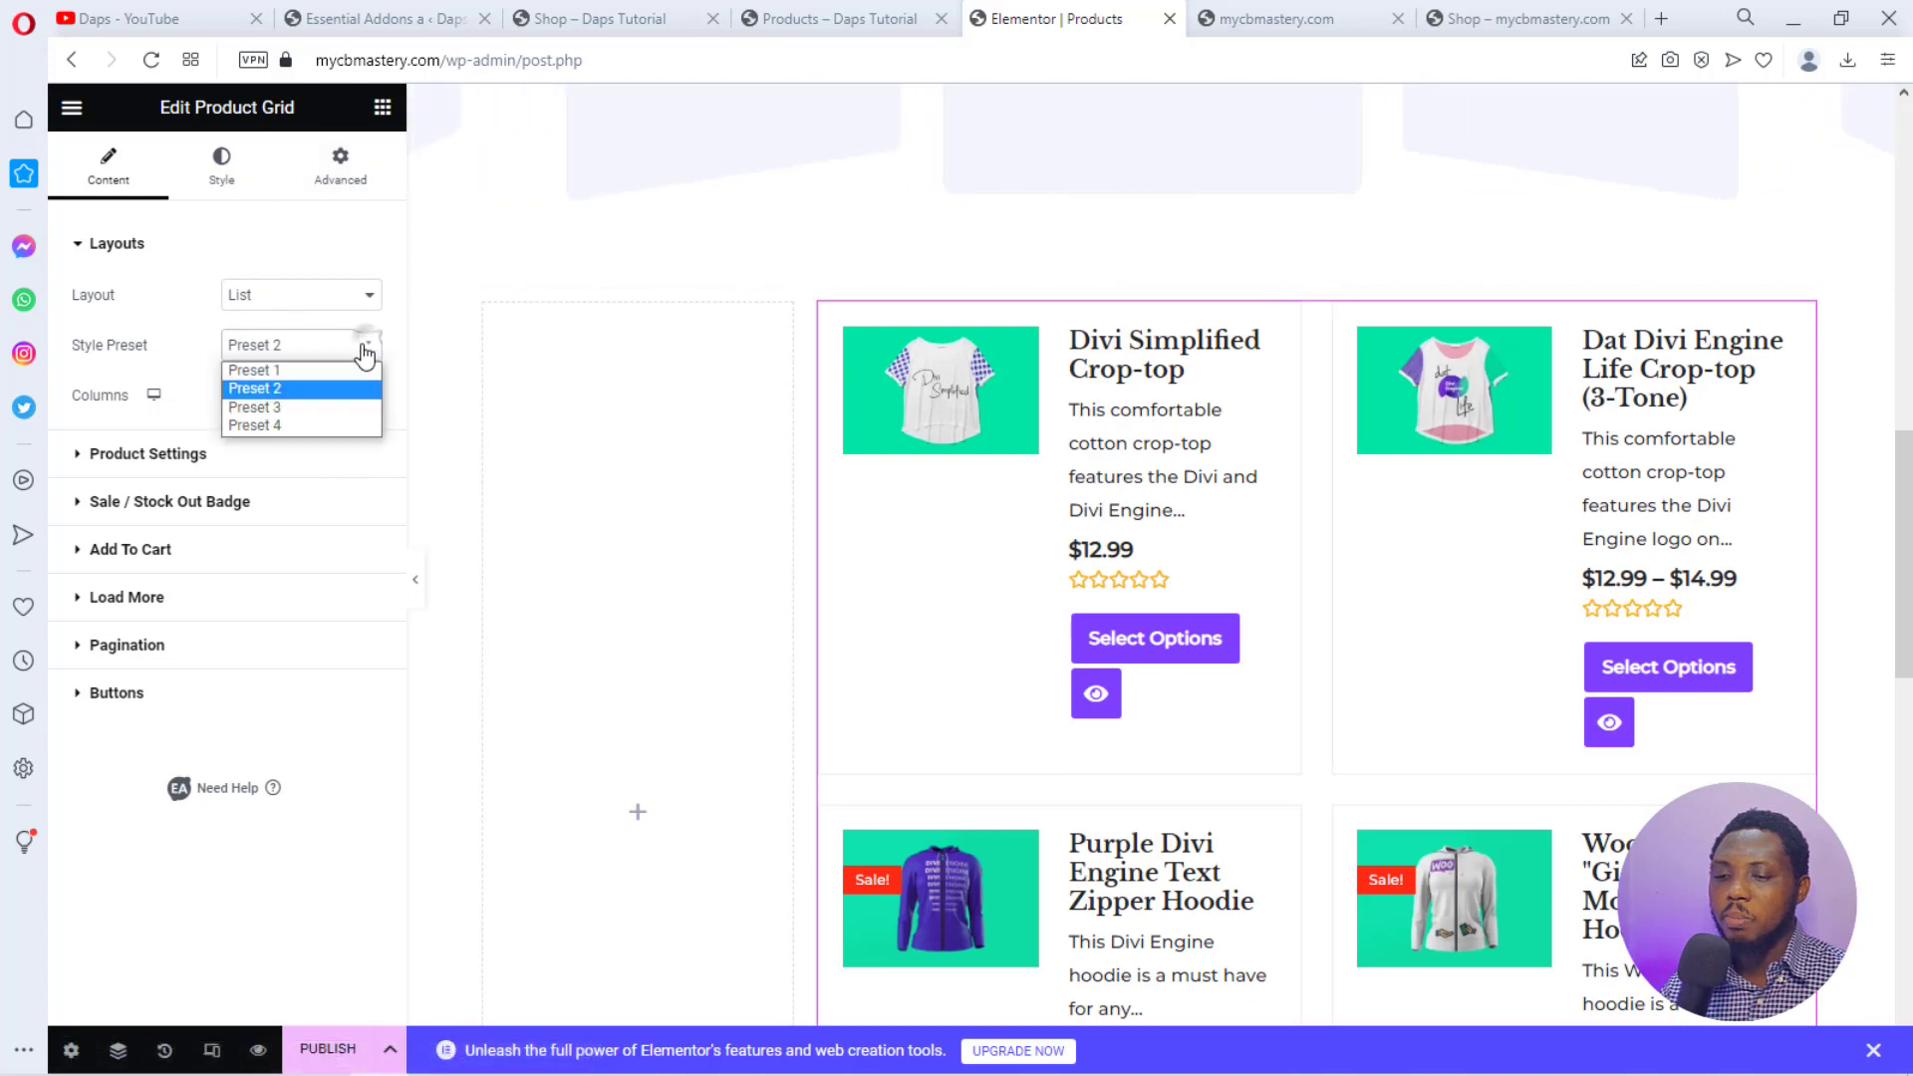
pyautogui.click(304, 404)
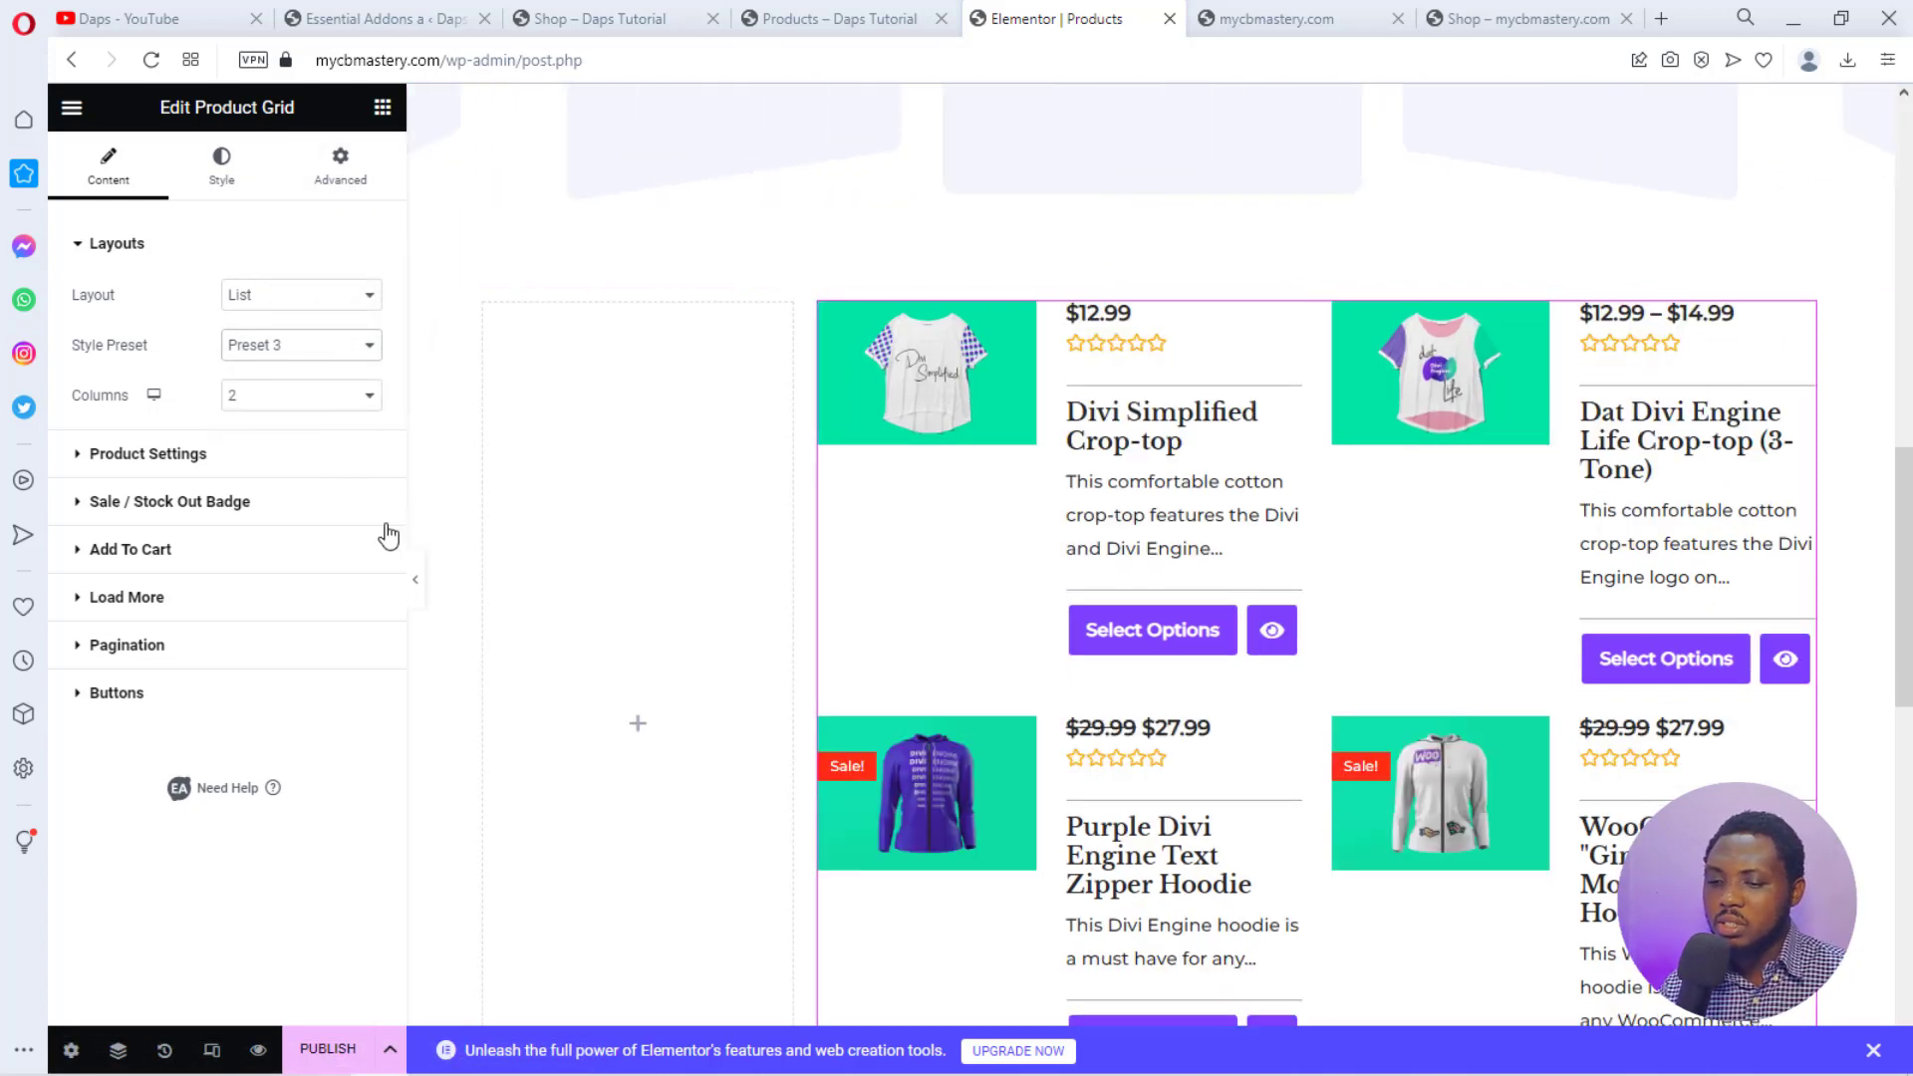
# Compare the product list at full page width with the reference Products page, and return to the editor.
pyautogui.click(418, 588)
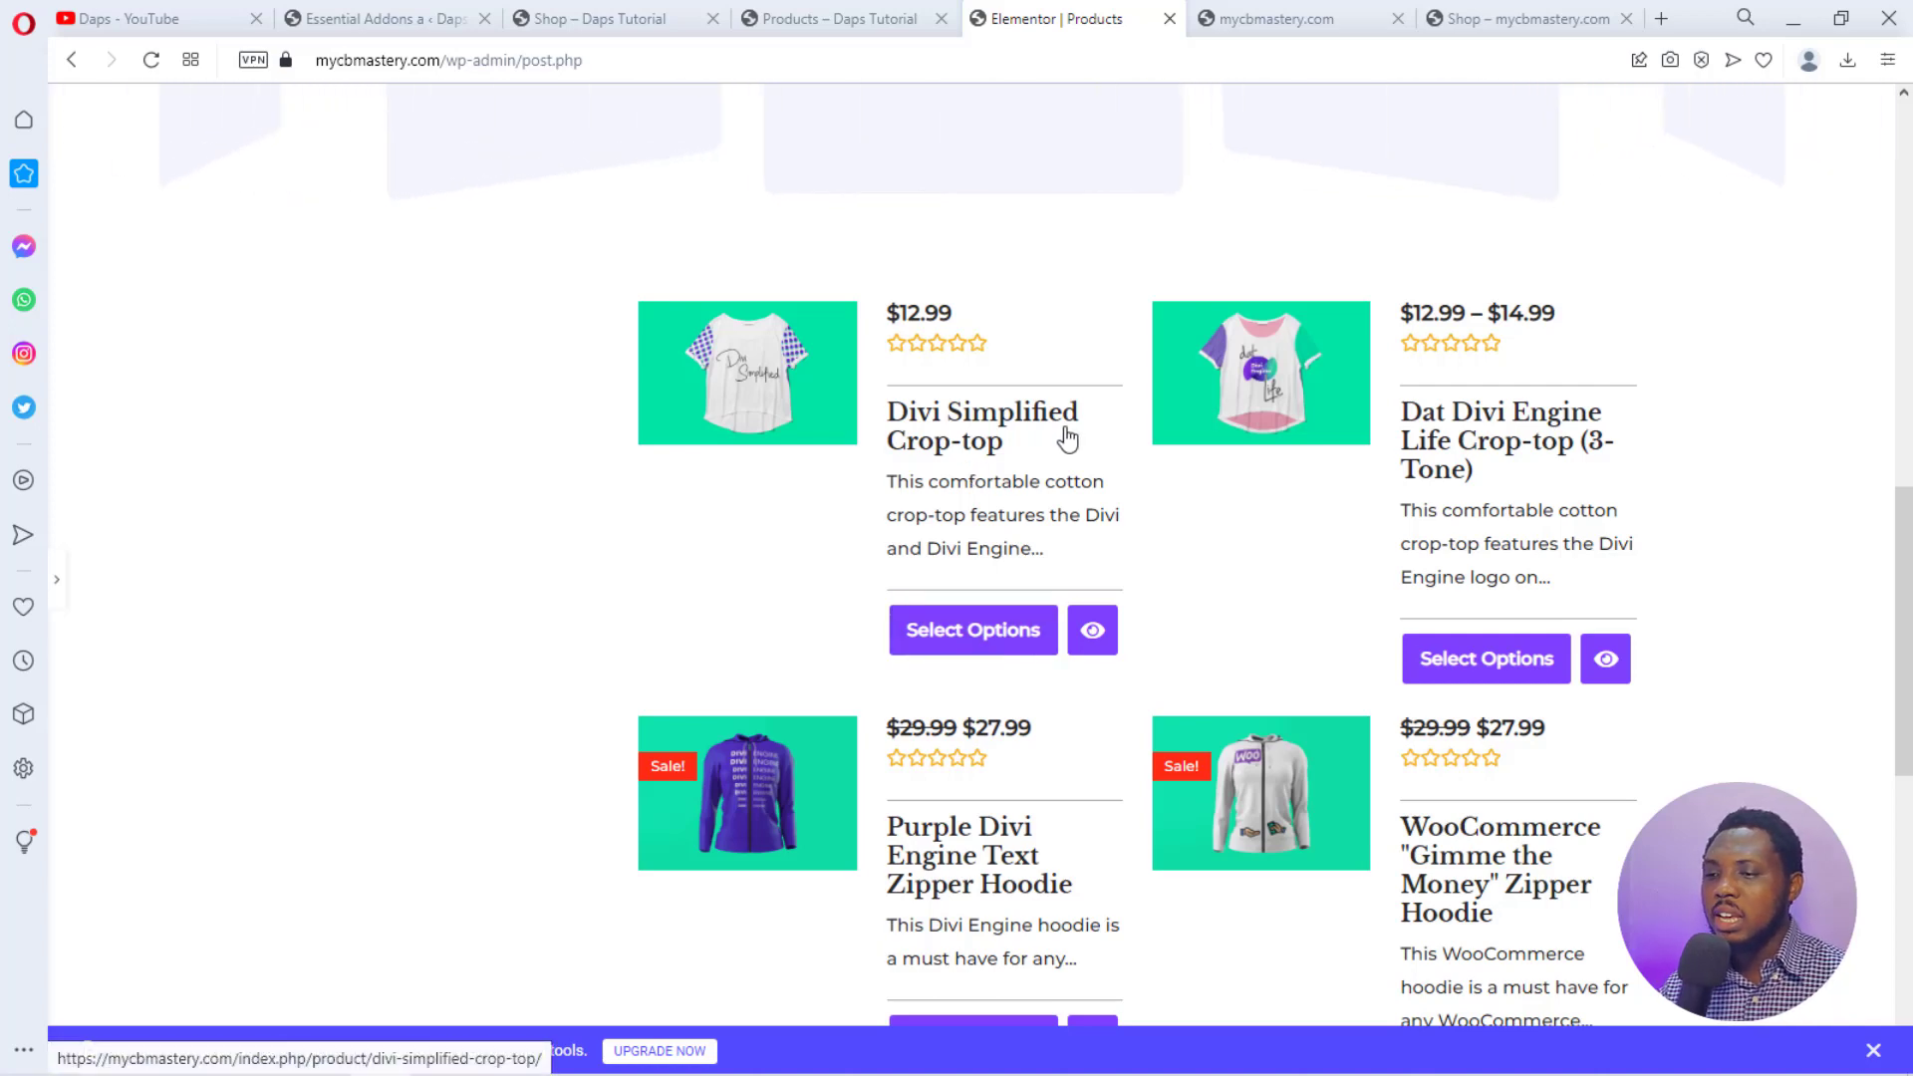
pyautogui.click(861, 16)
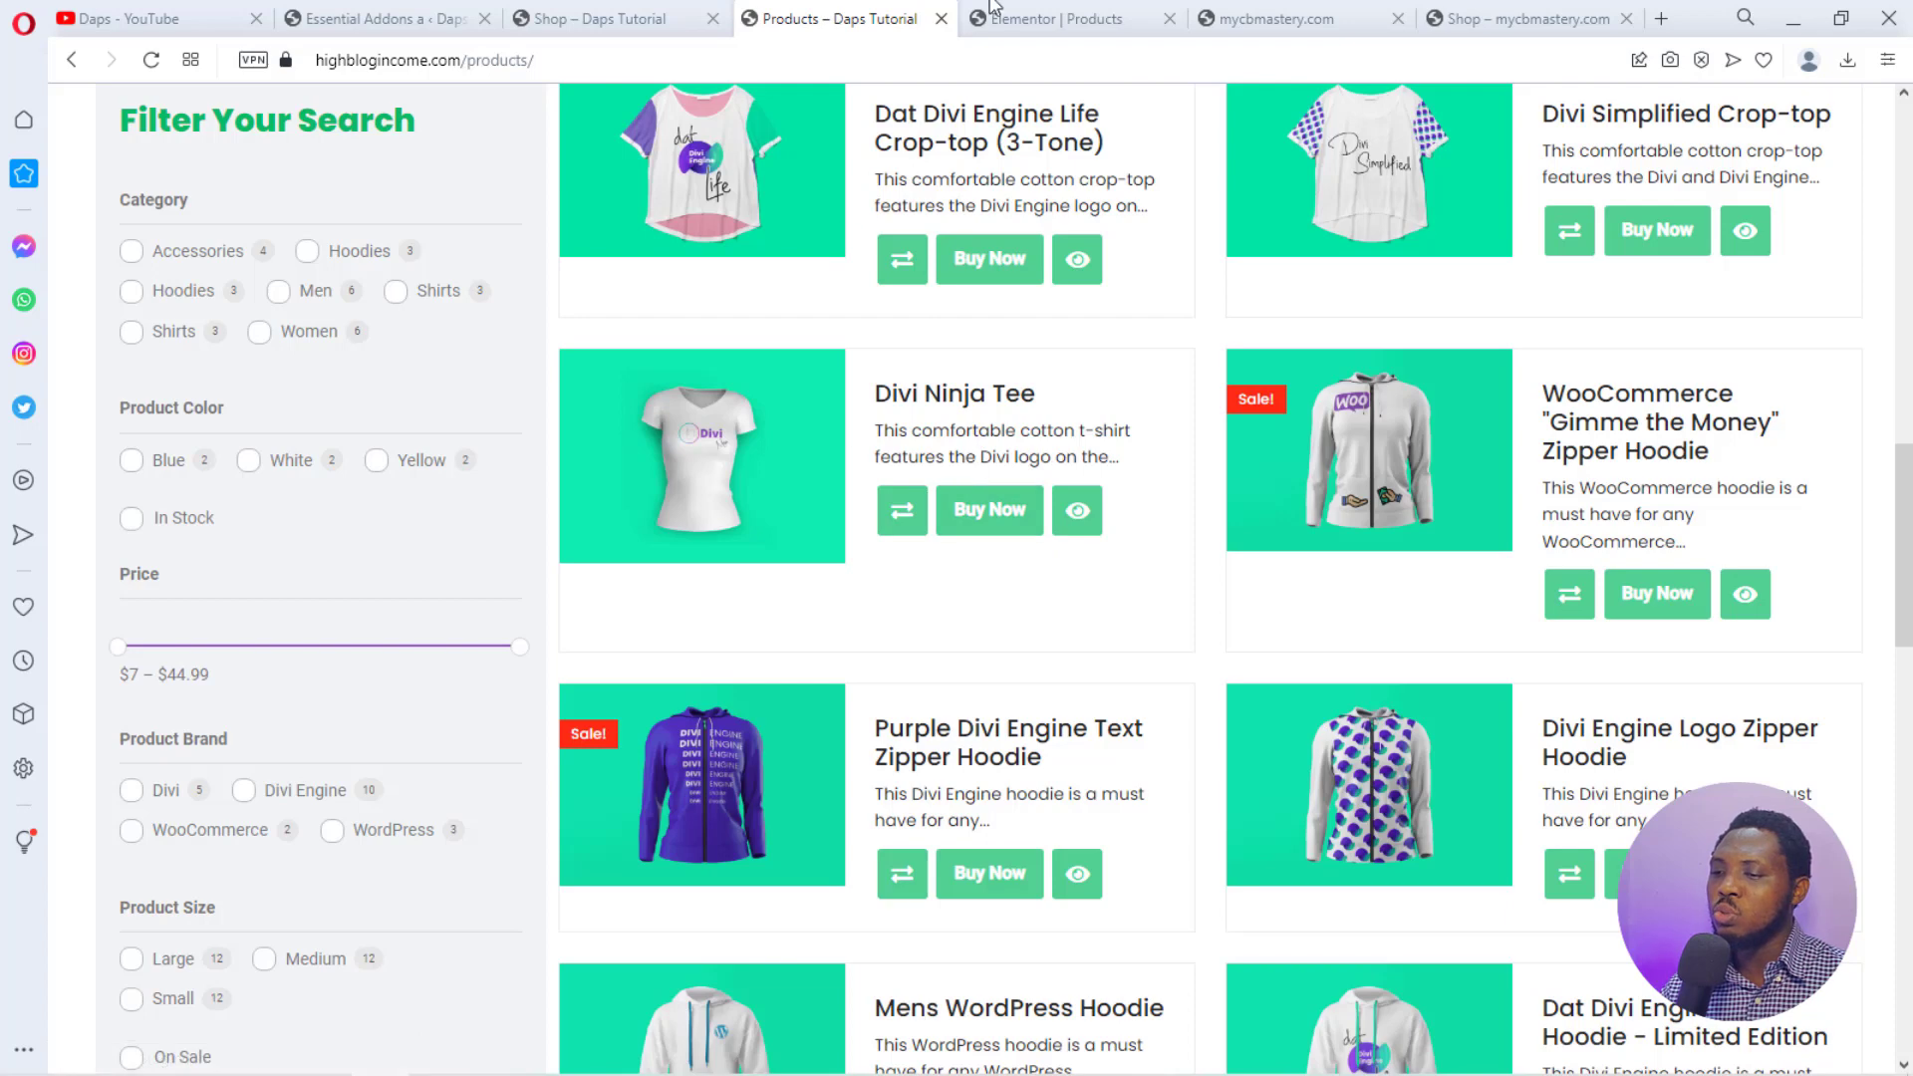
pyautogui.click(1051, 20)
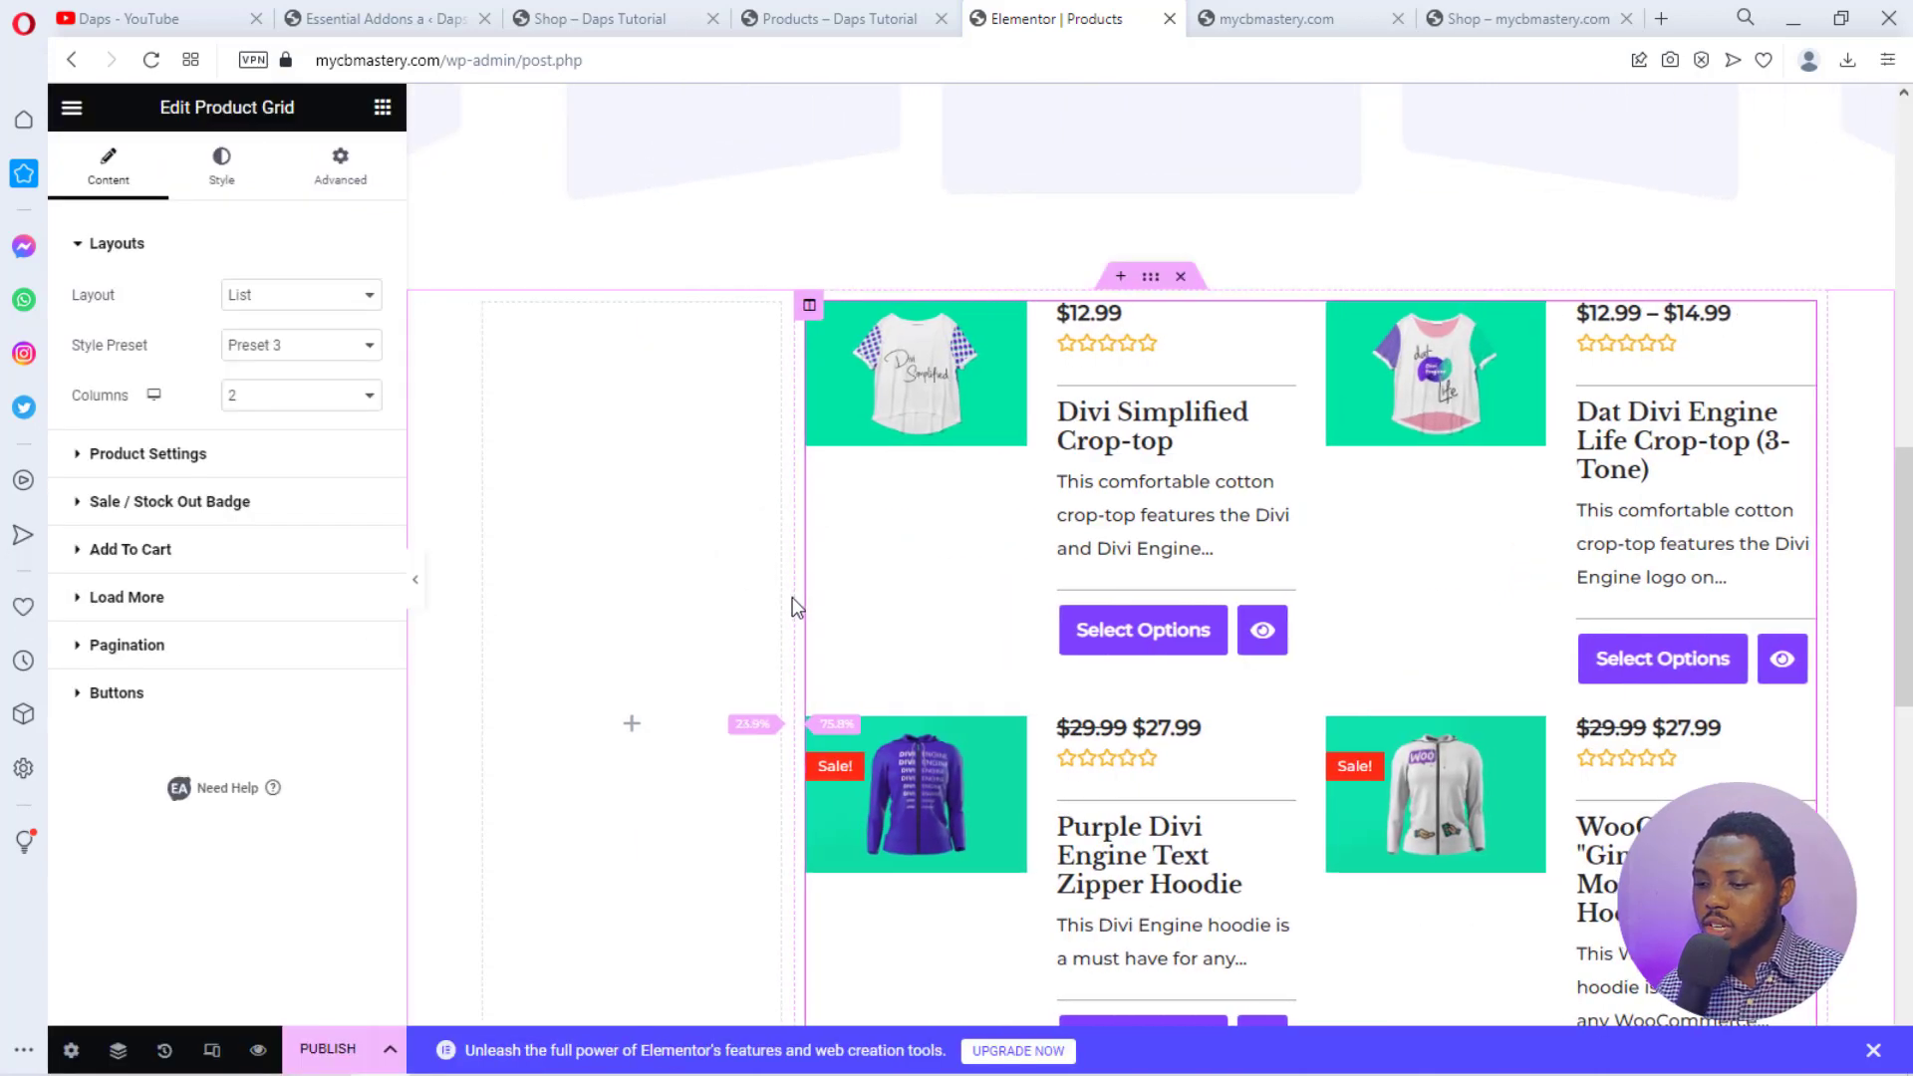
# Narrow the empty first column of the product section a little further and set the section's content width to Full Width.
pyautogui.moveTo(776, 612); pyautogui.dragTo(734, 606)
pyautogui.click(1151, 277)
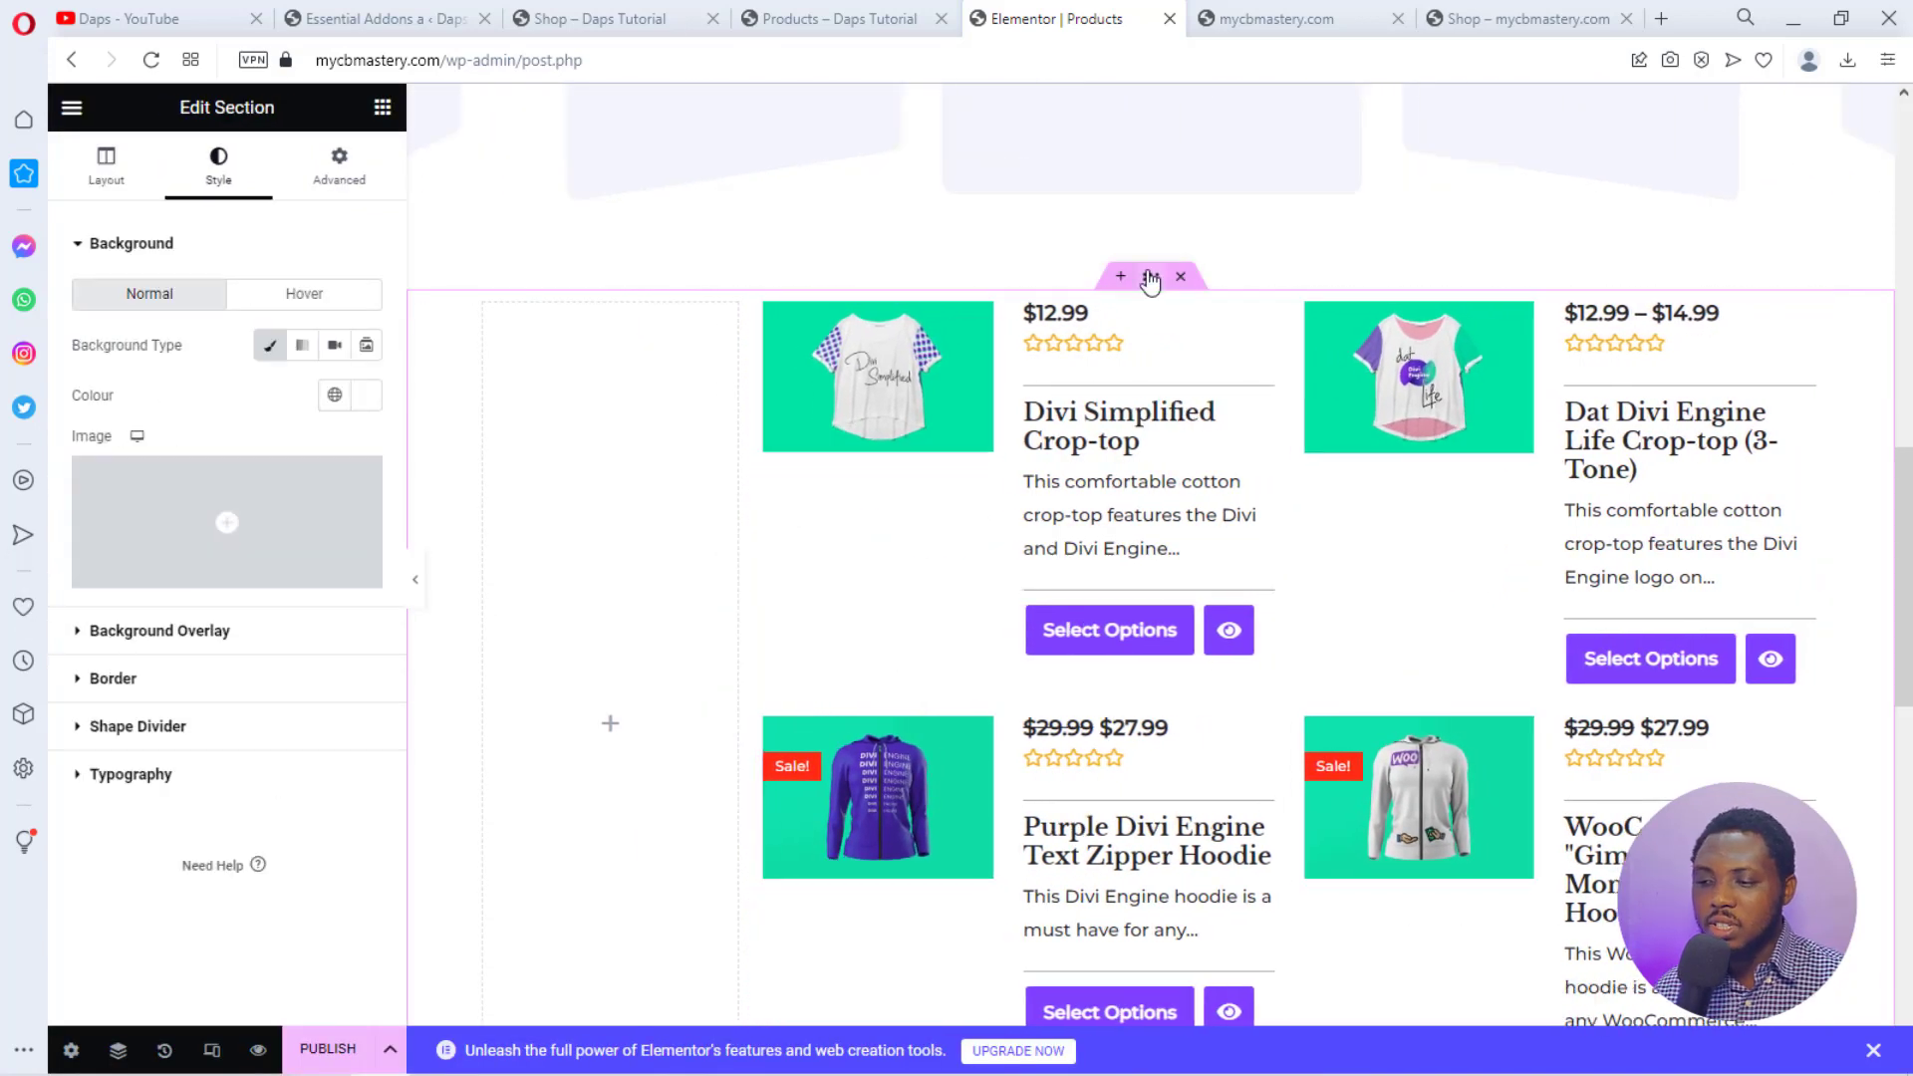
pyautogui.click(125, 171)
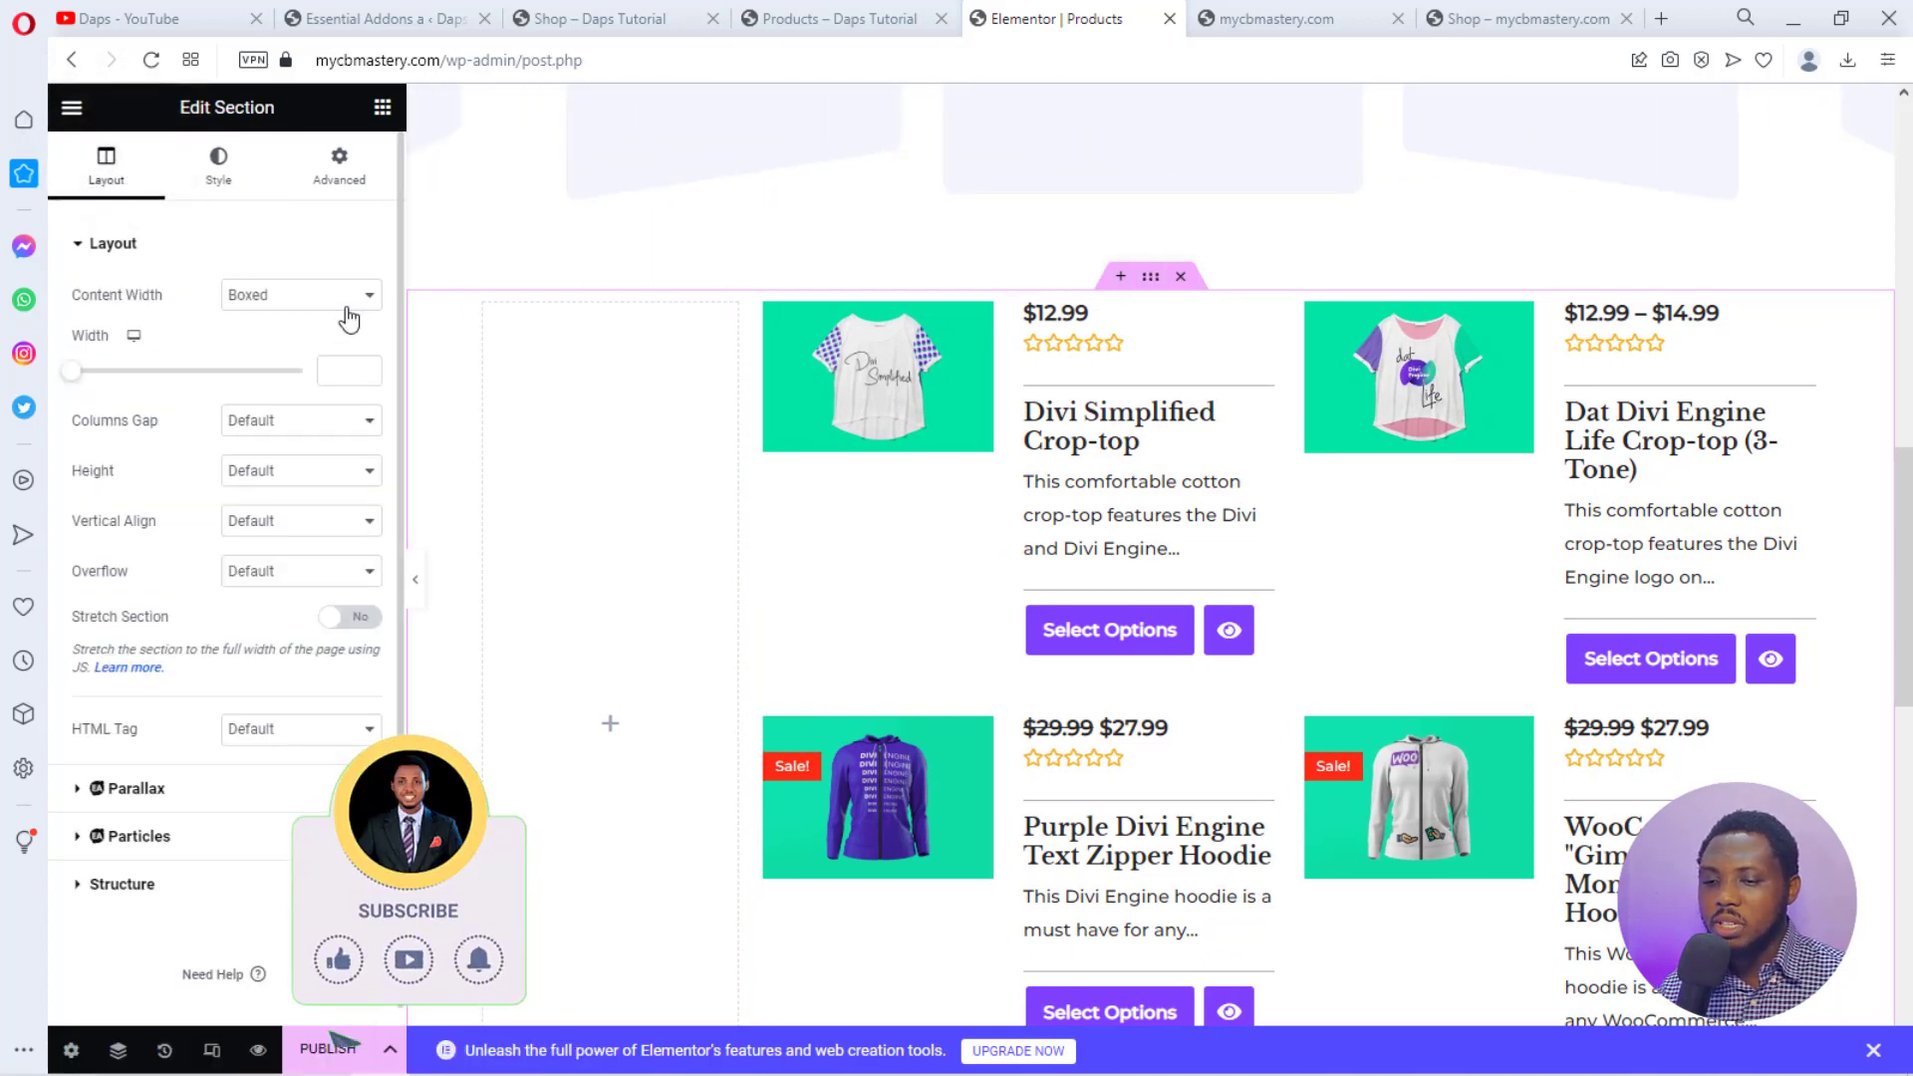
pyautogui.click(348, 298)
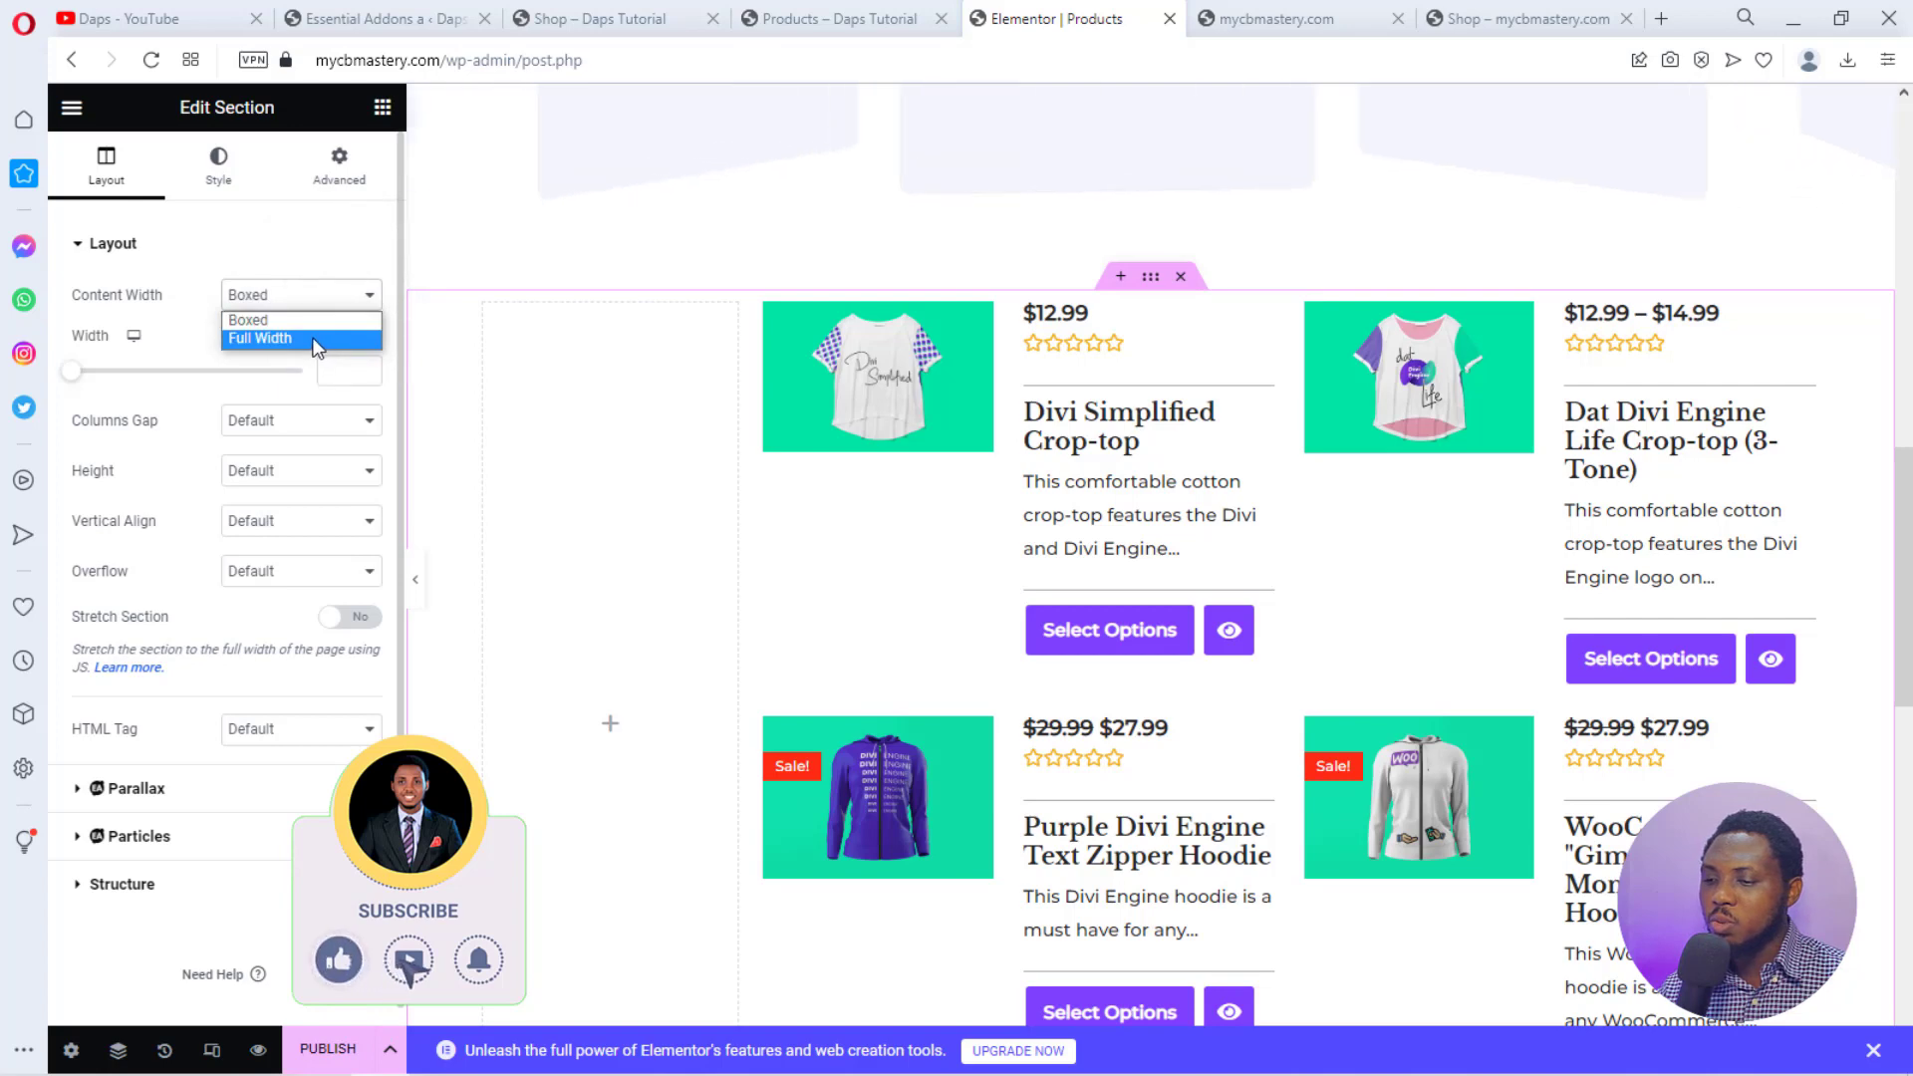
pyautogui.click(324, 333)
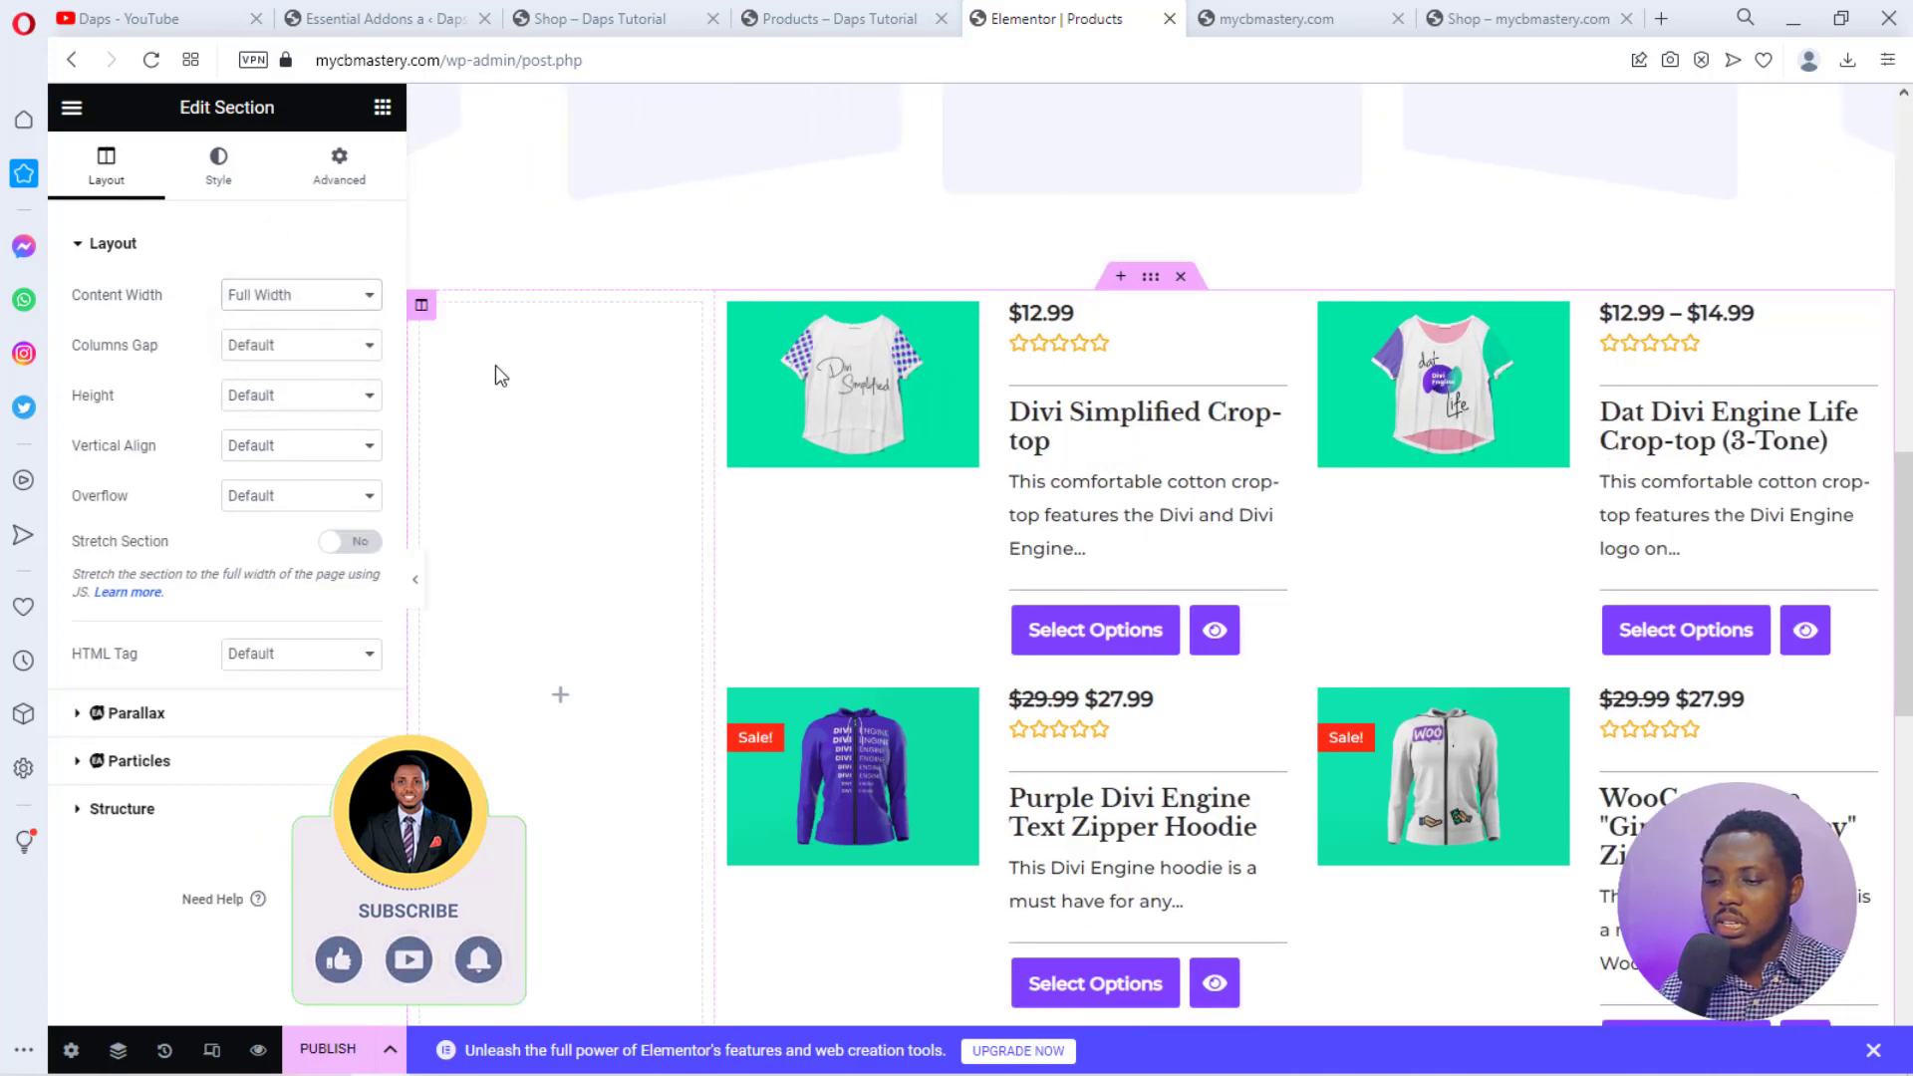
# Check the full-width product section with the editing panel collapsed, and open the Product Grid widget's settings.
pyautogui.click(416, 585)
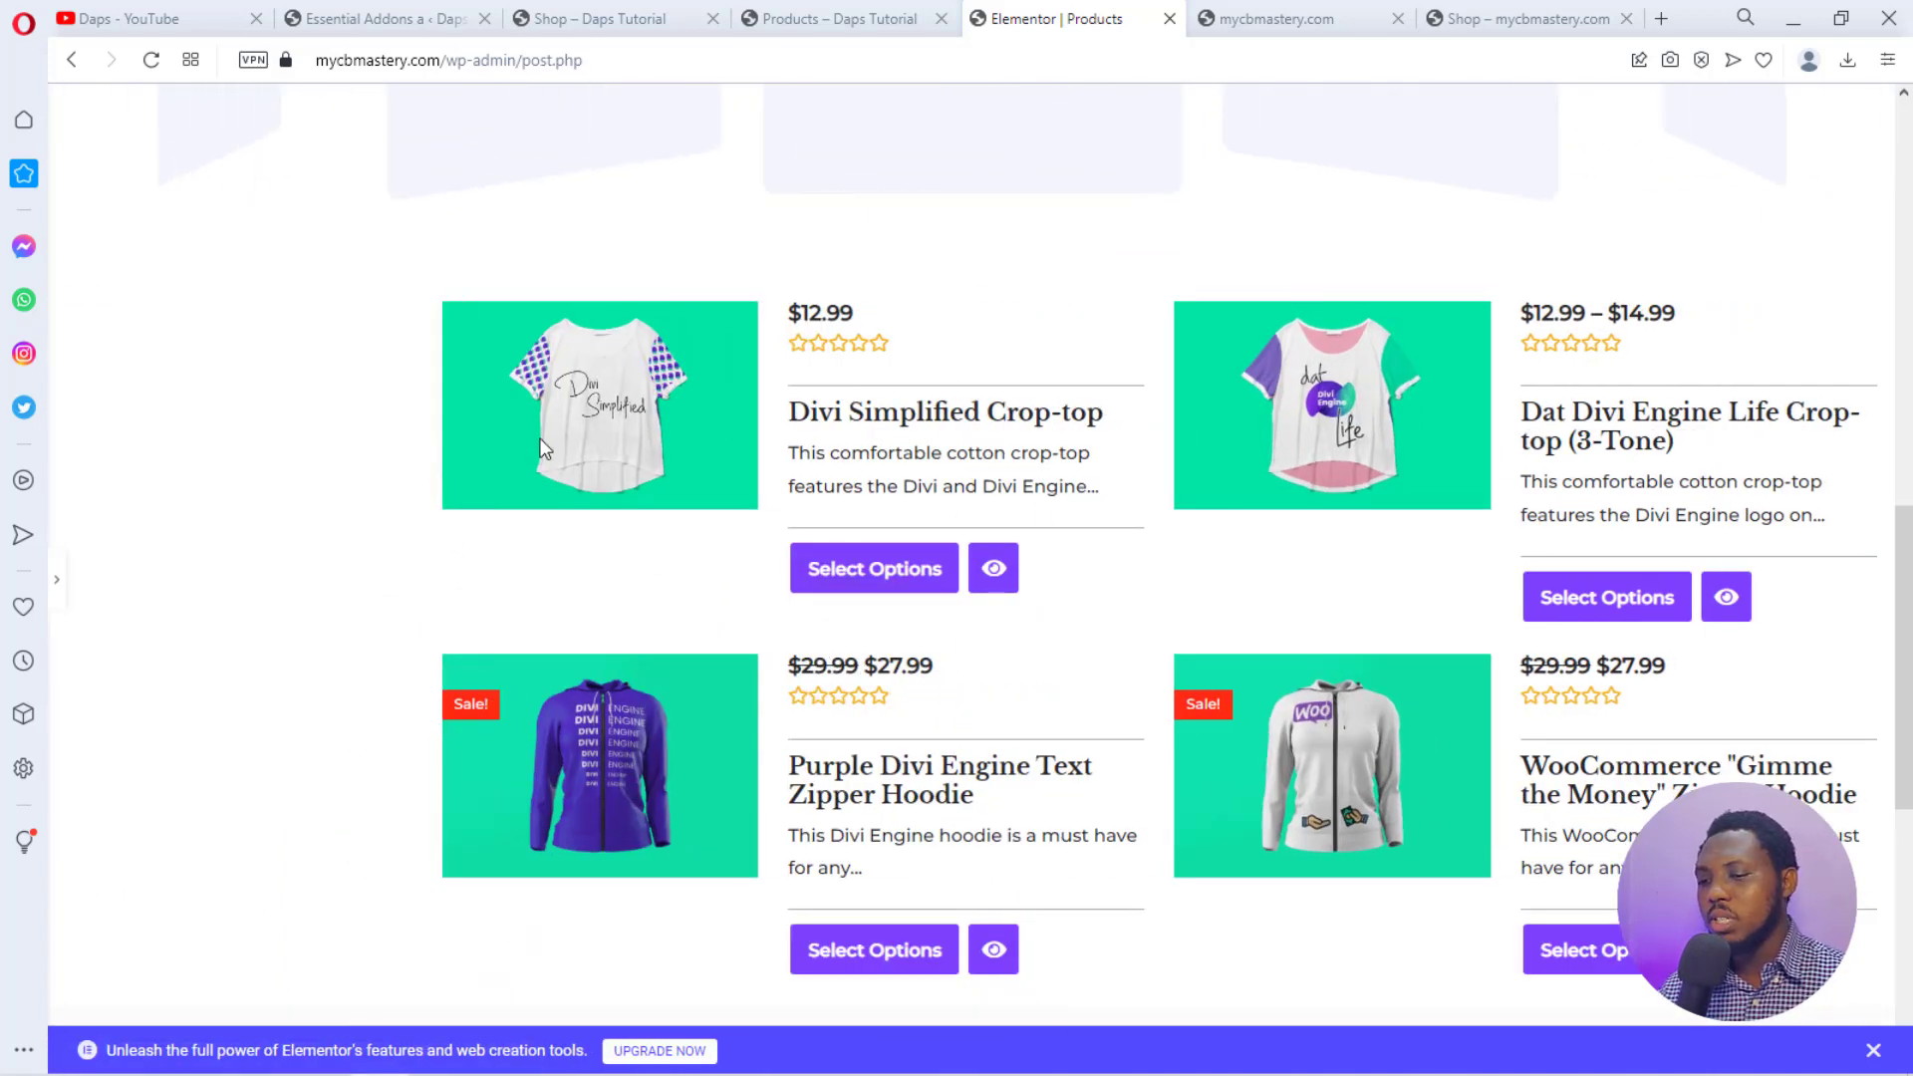
pyautogui.click(57, 579)
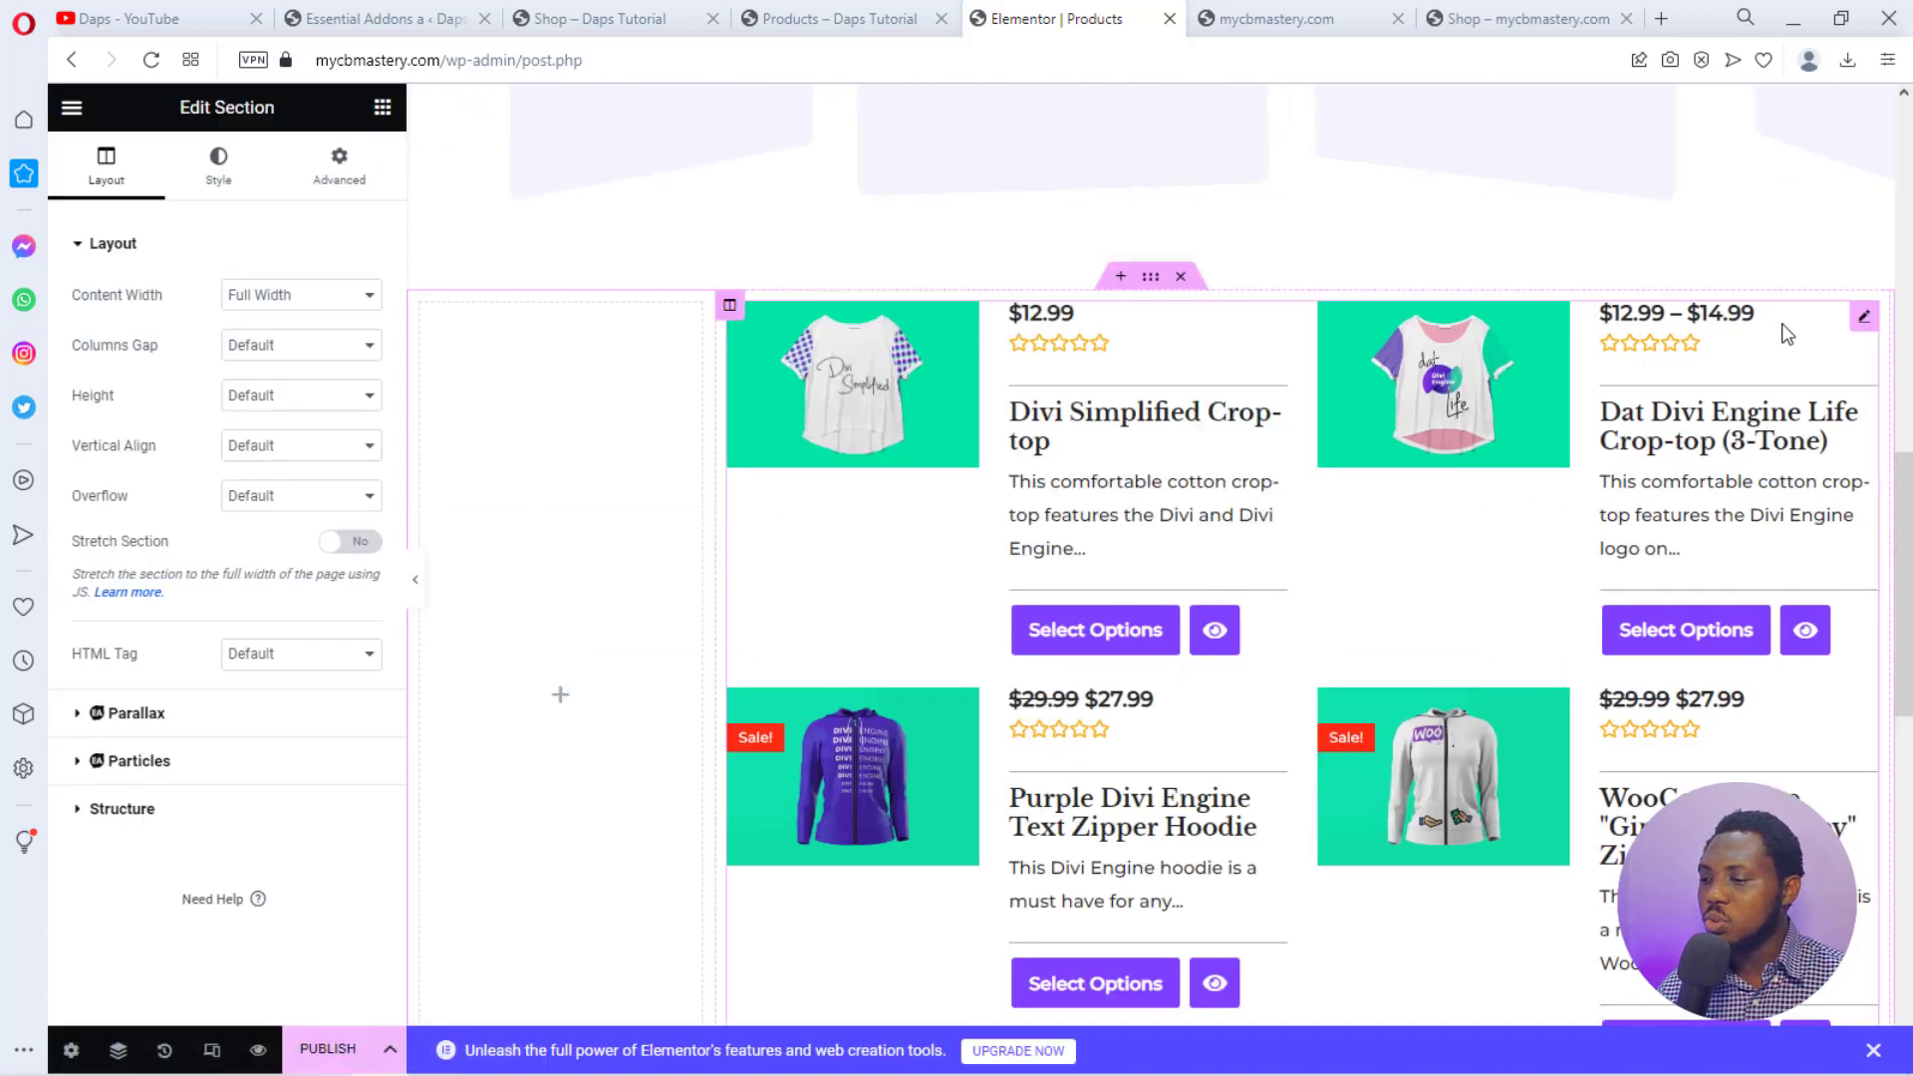
pyautogui.click(1863, 318)
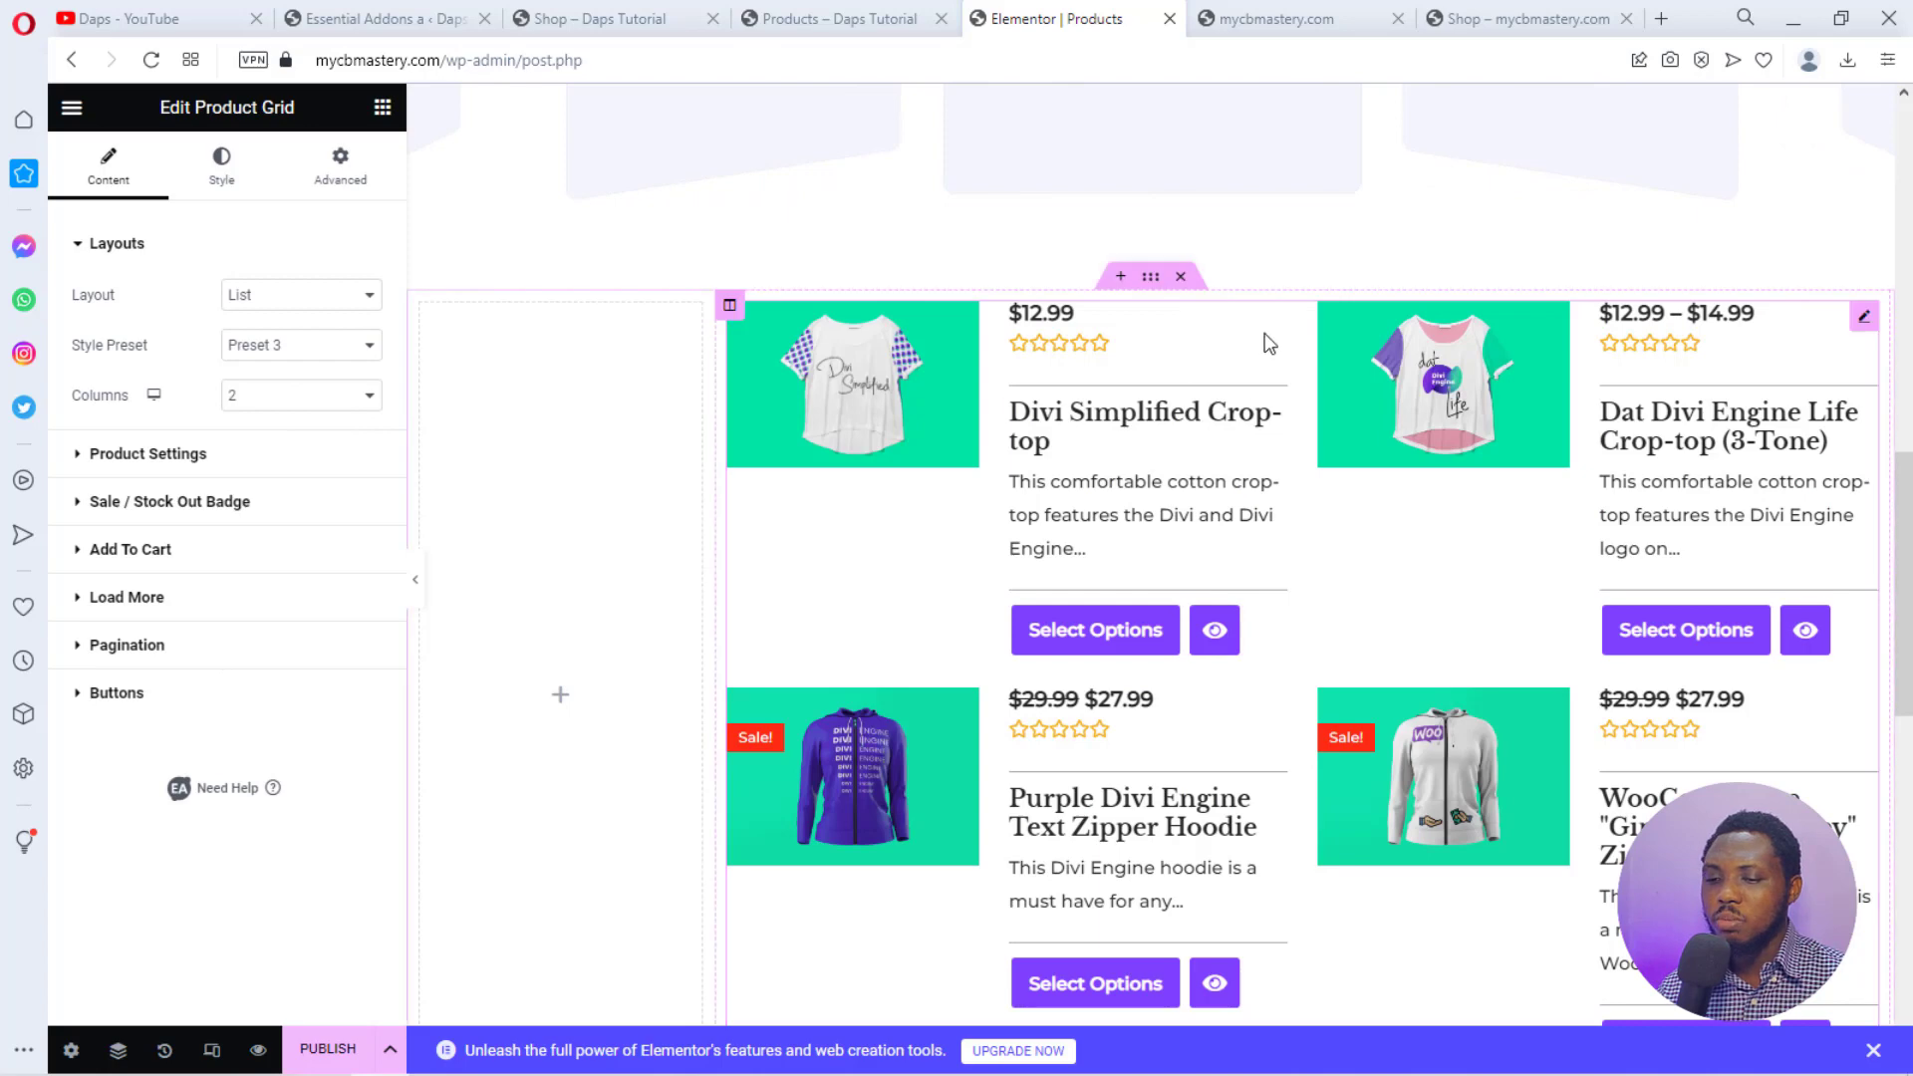
# Try showing the product list in 1 column, preview it at full page width, and set it back to 2 columns.
pyautogui.click(279, 399)
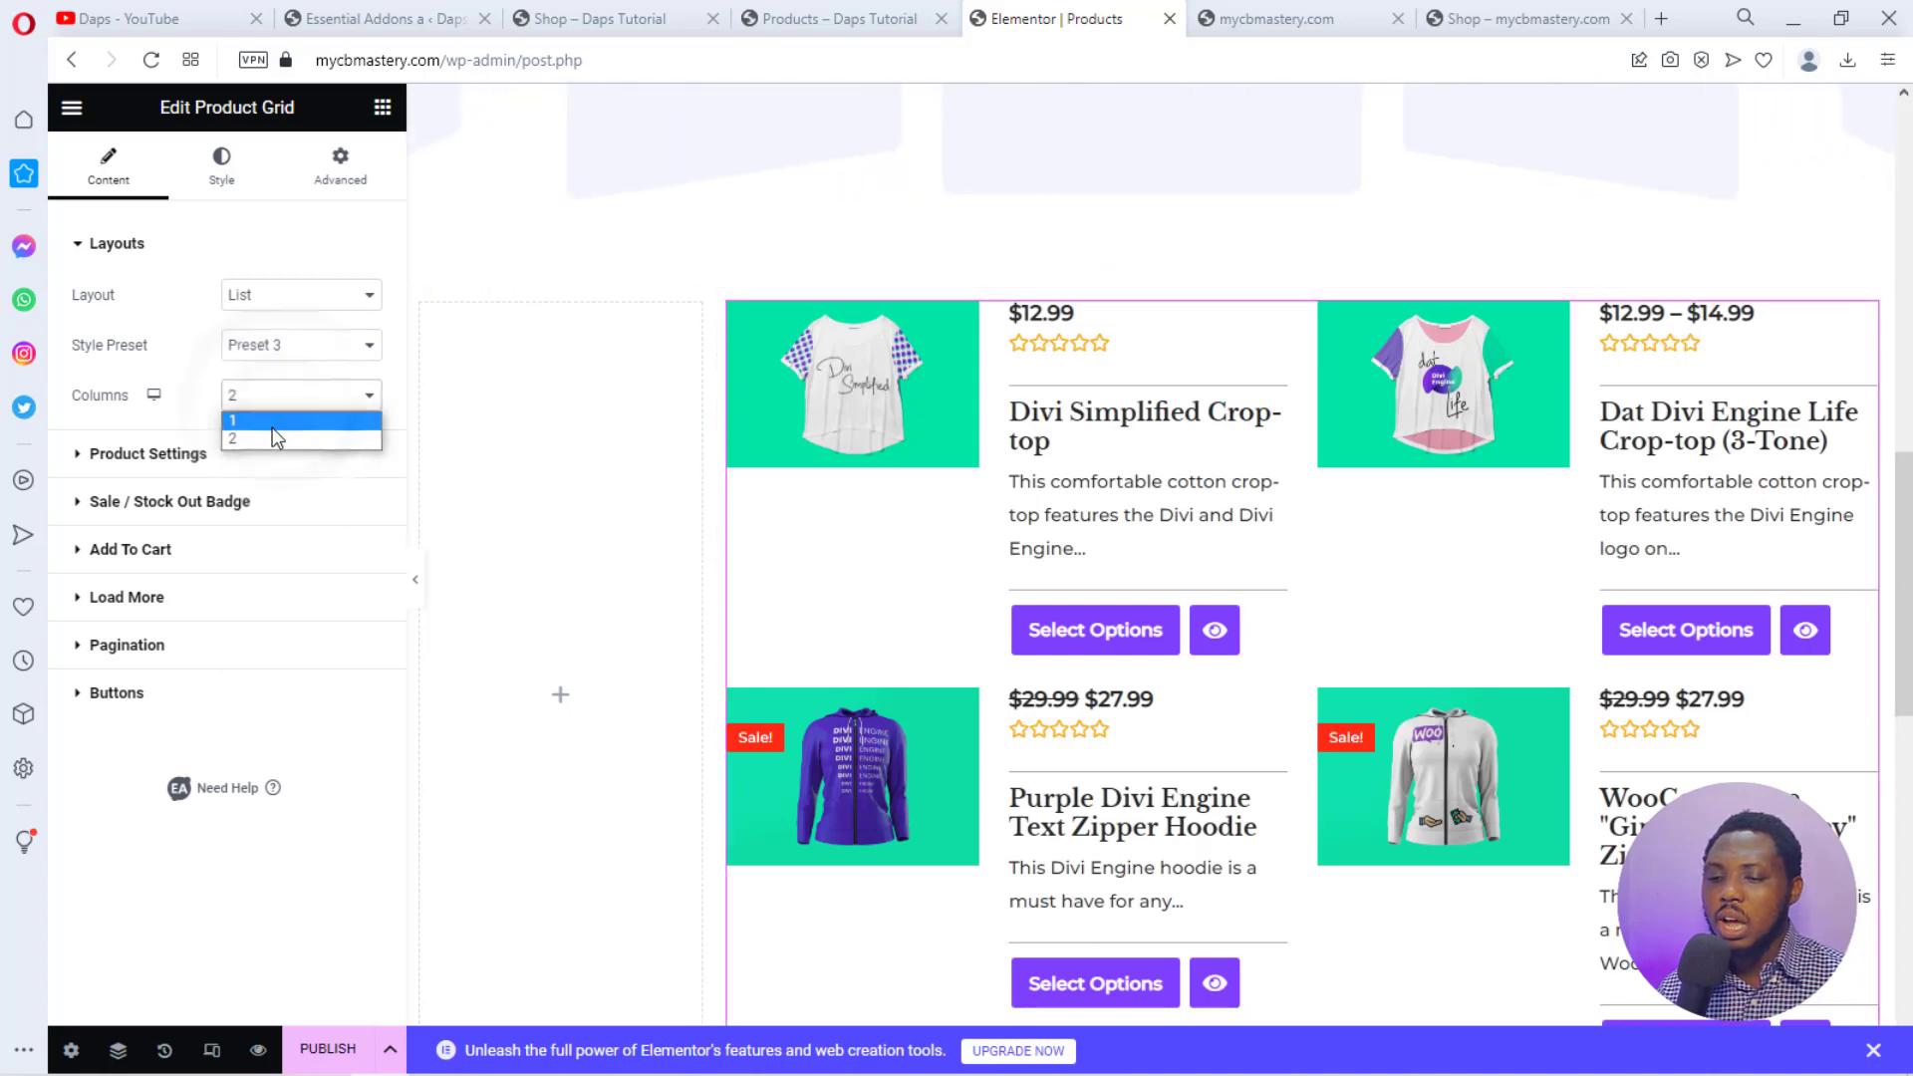
pyautogui.click(272, 427)
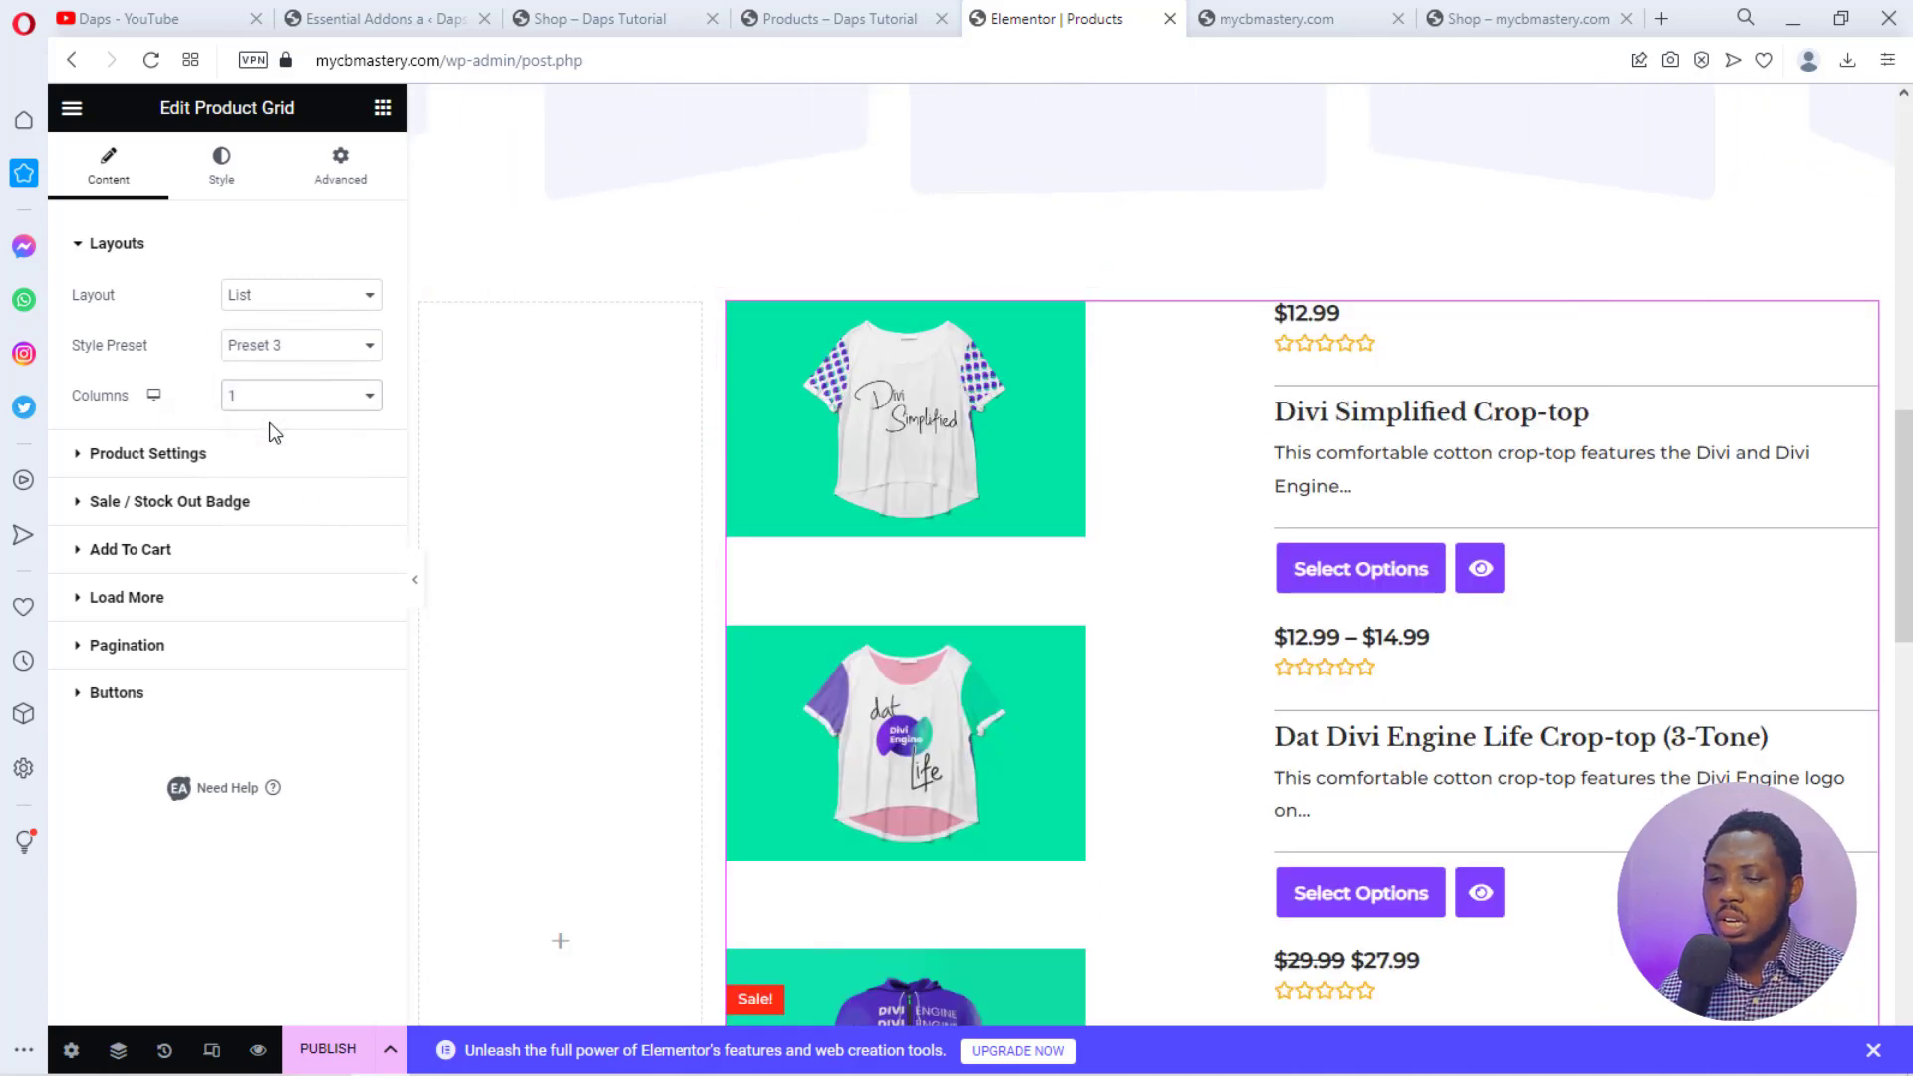
pyautogui.click(416, 588)
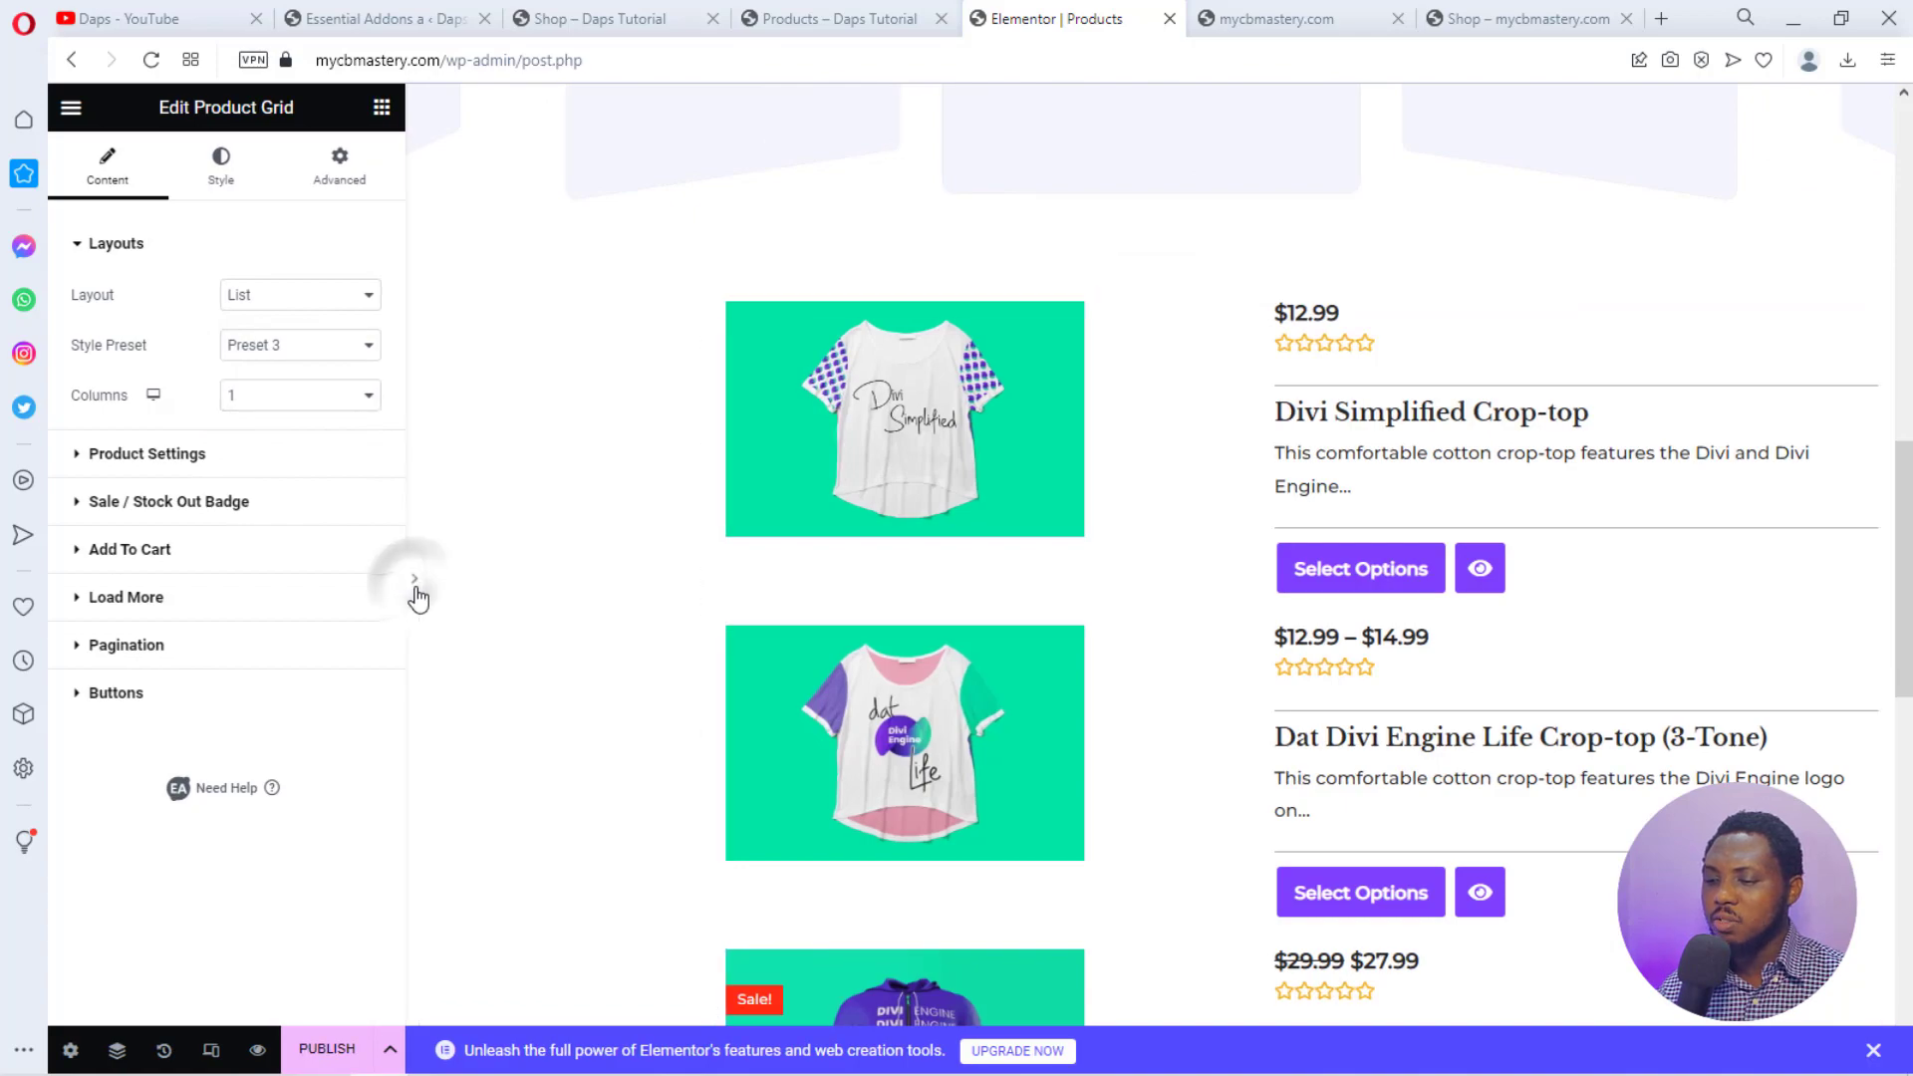
pyautogui.scroll(-15, 1165, 438)
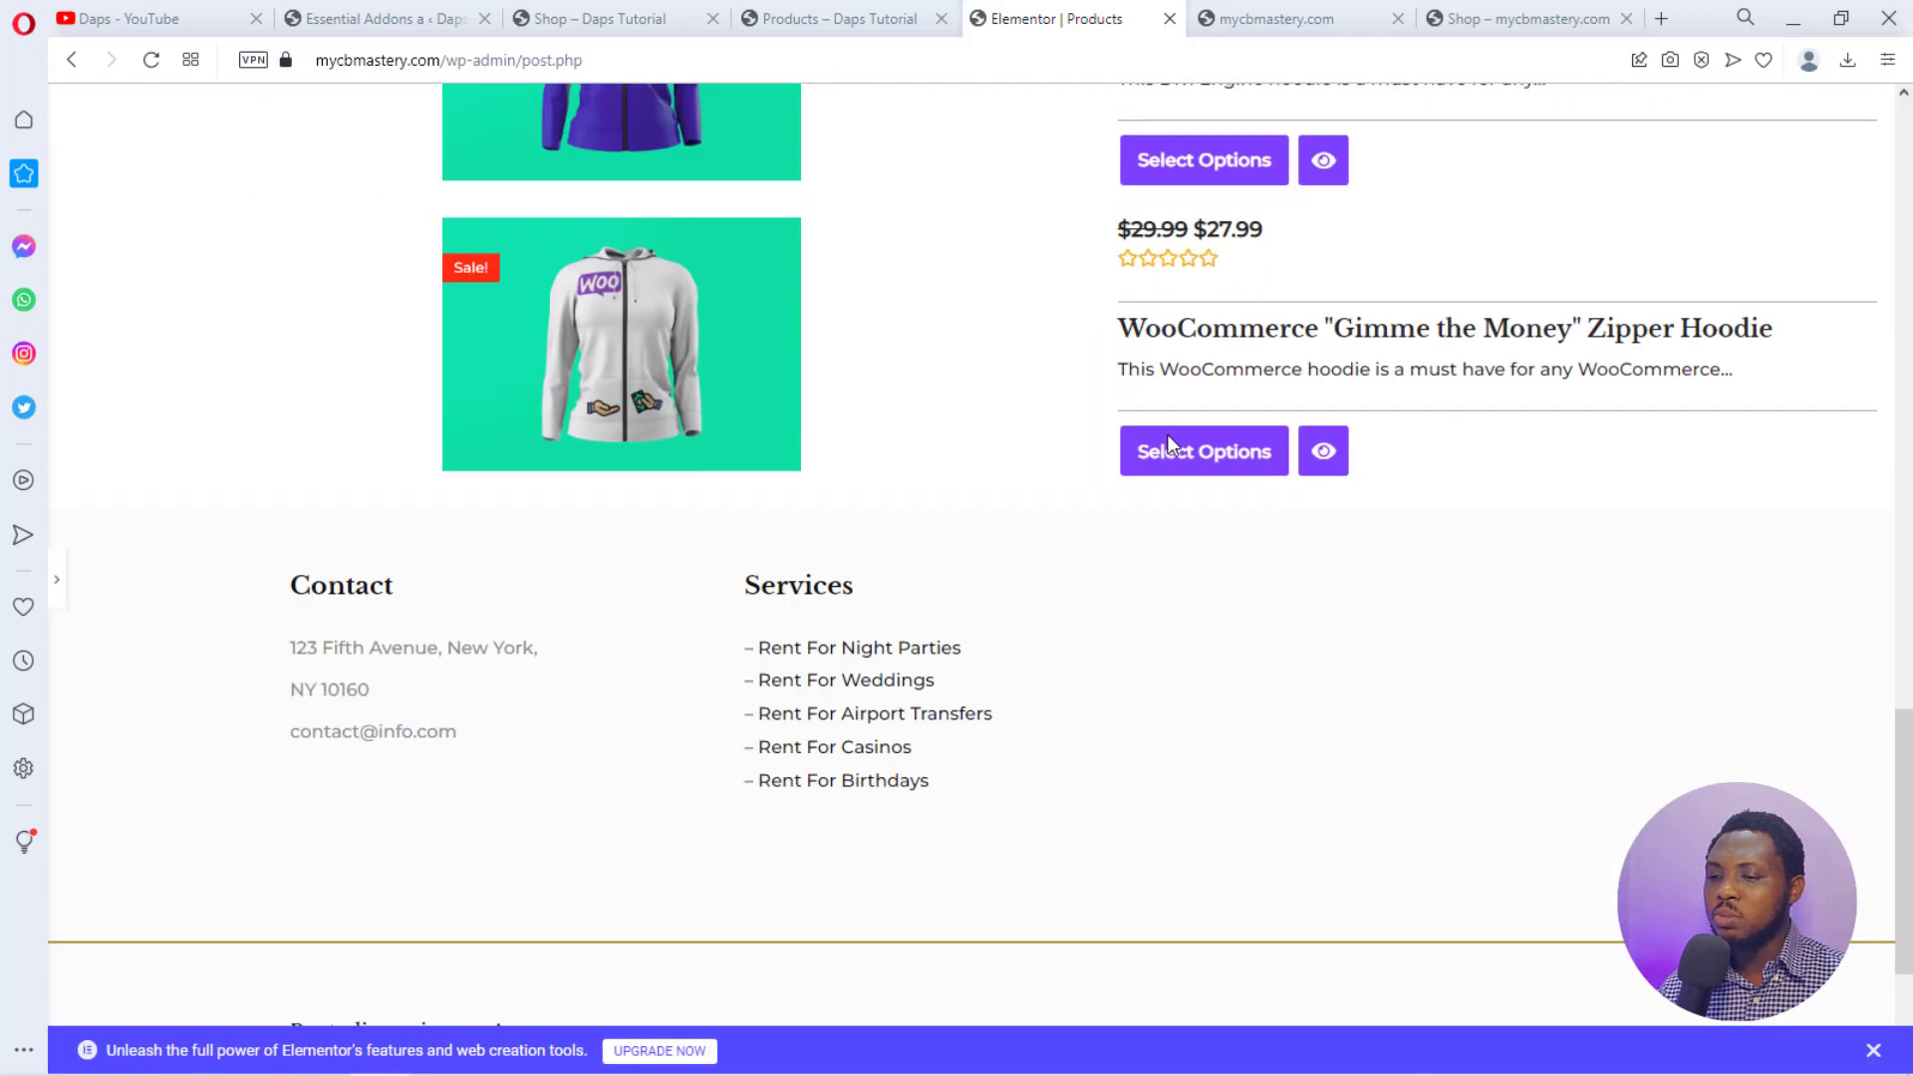
pyautogui.scroll(15, 1163, 439)
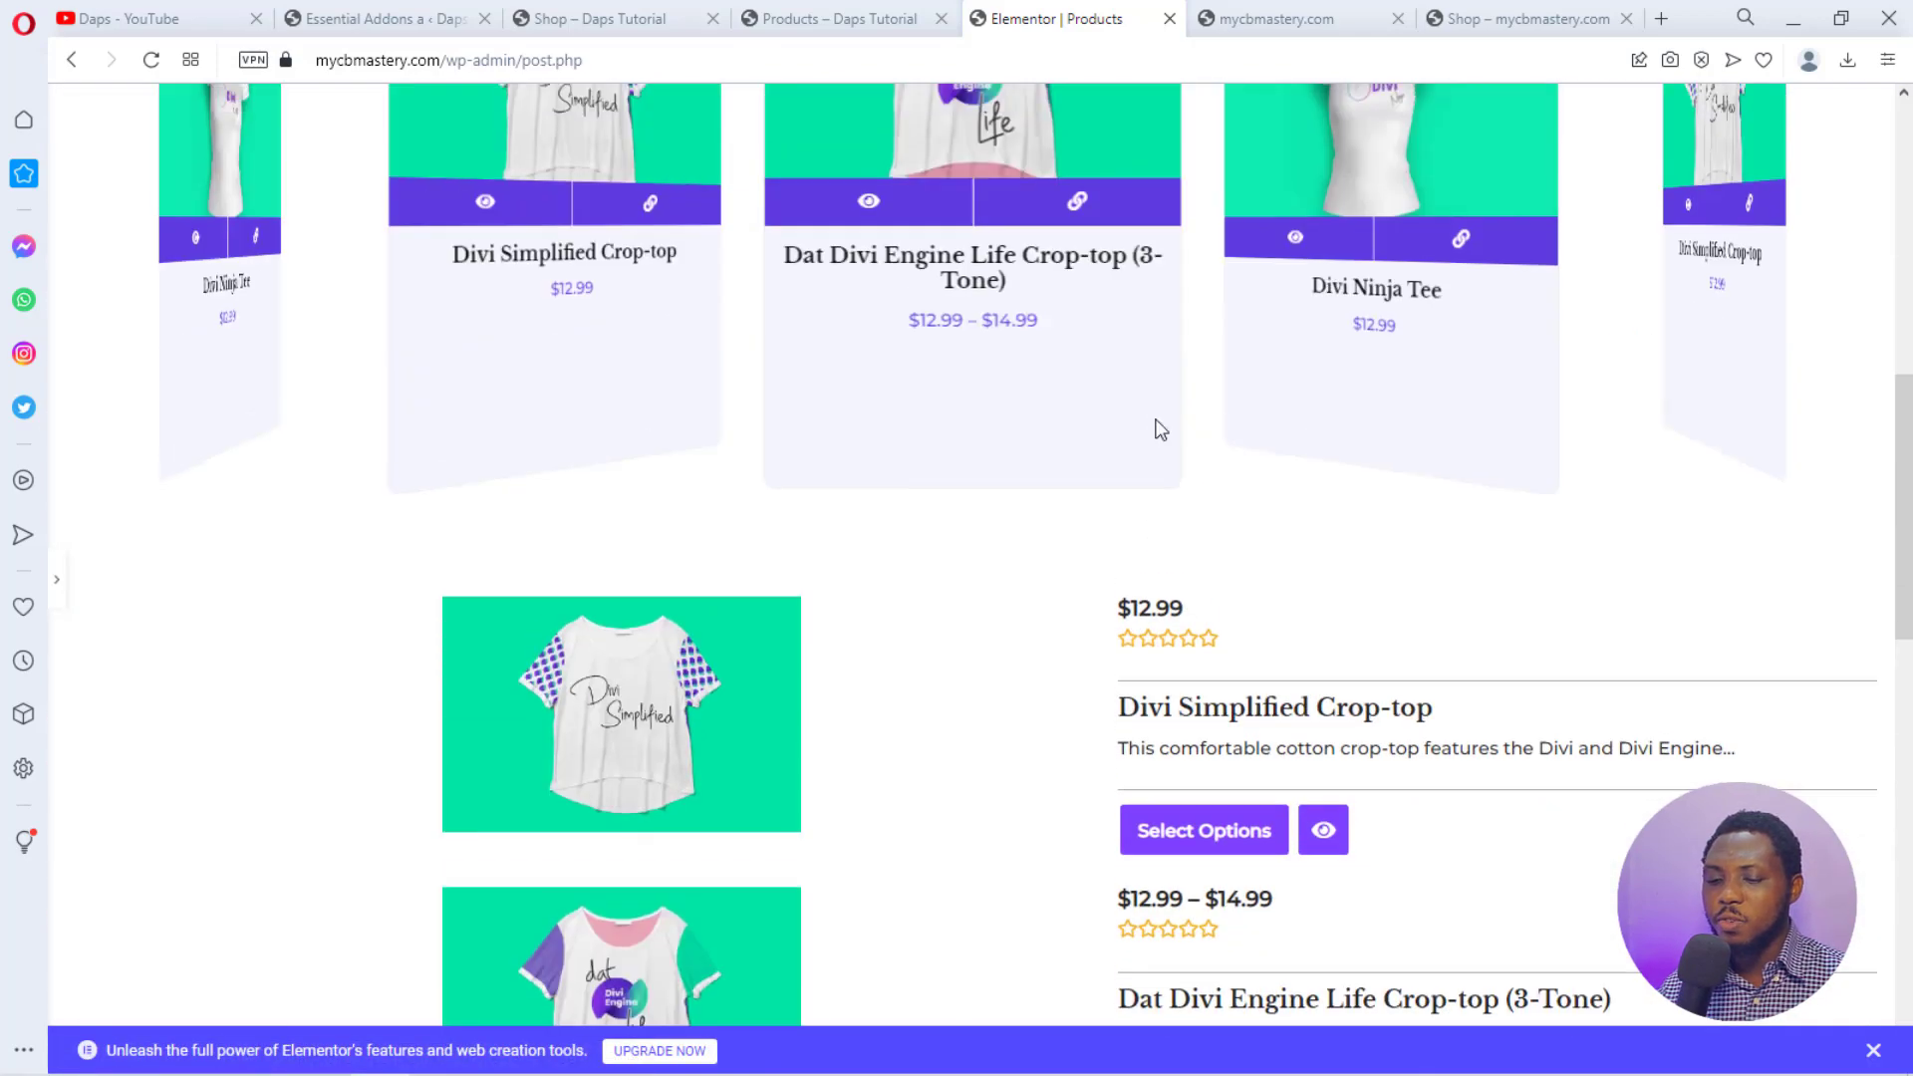
pyautogui.click(55, 578)
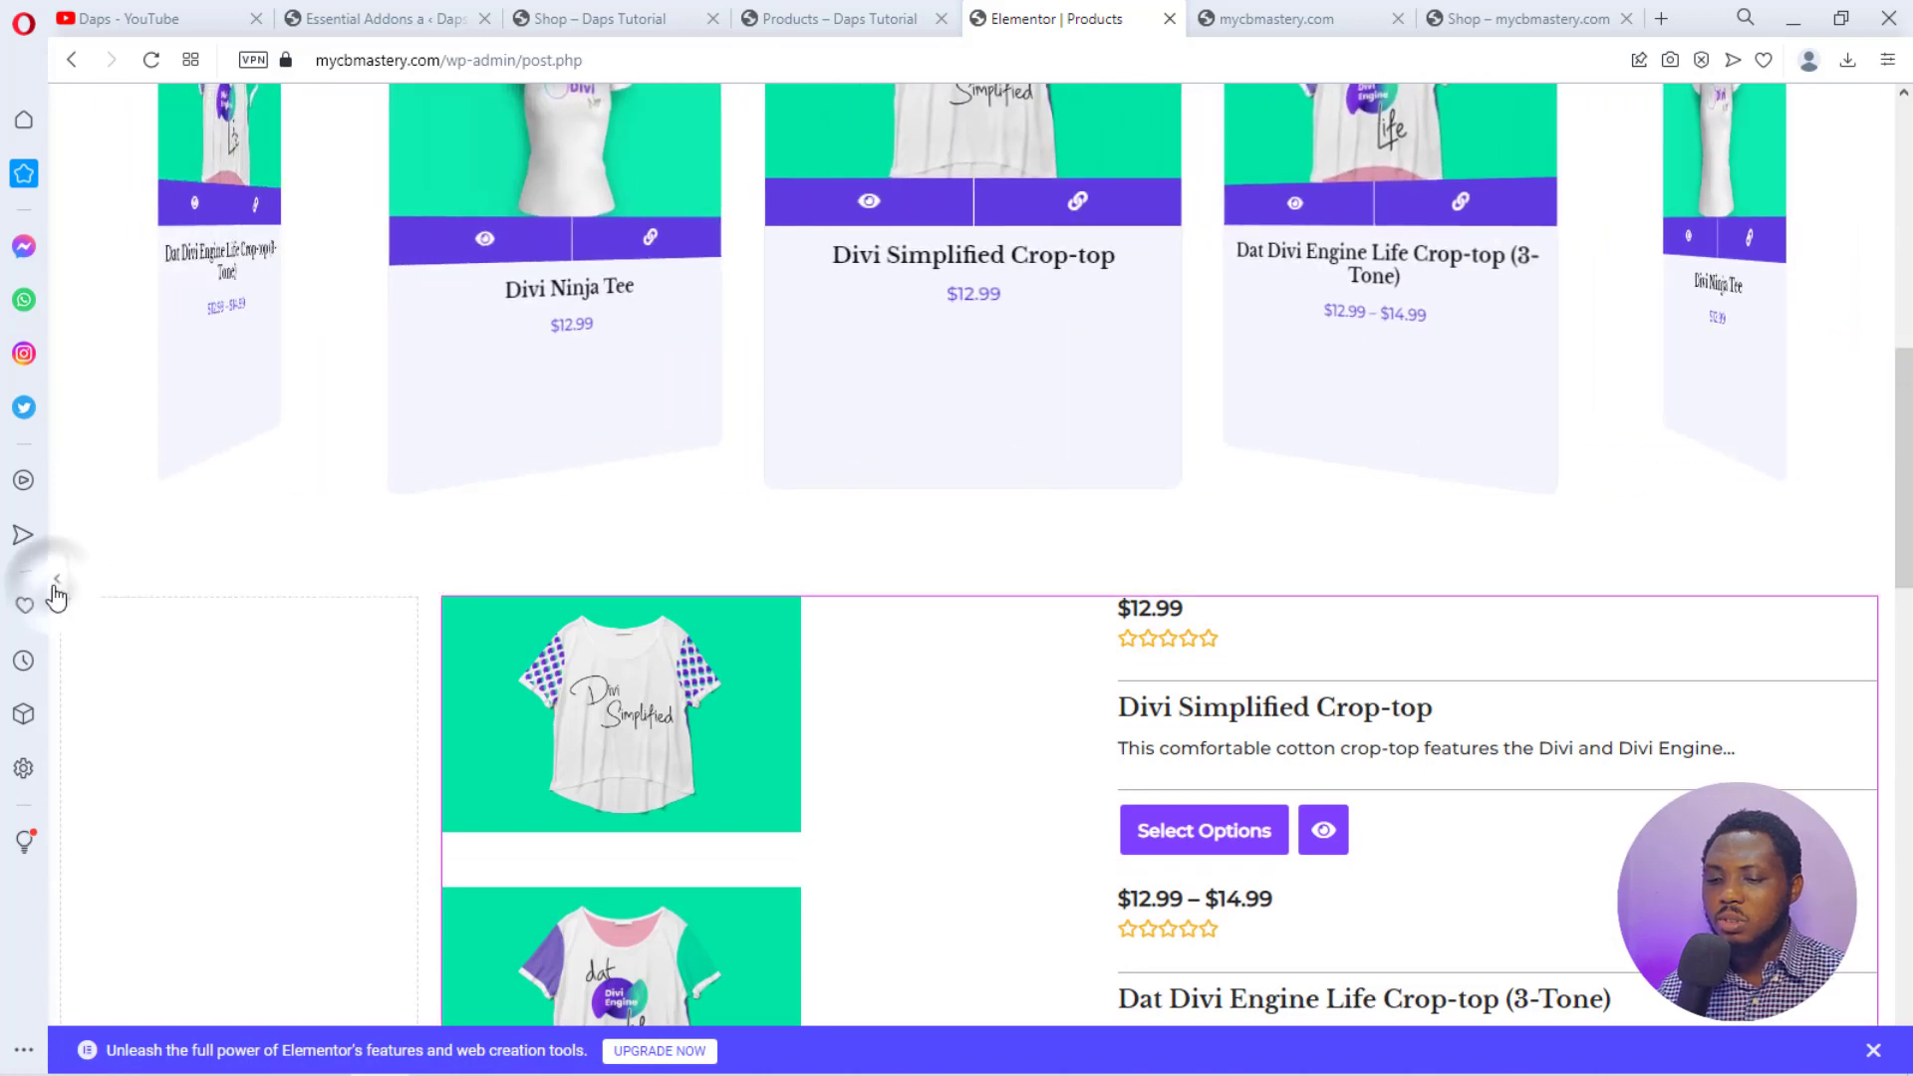
pyautogui.click(316, 398)
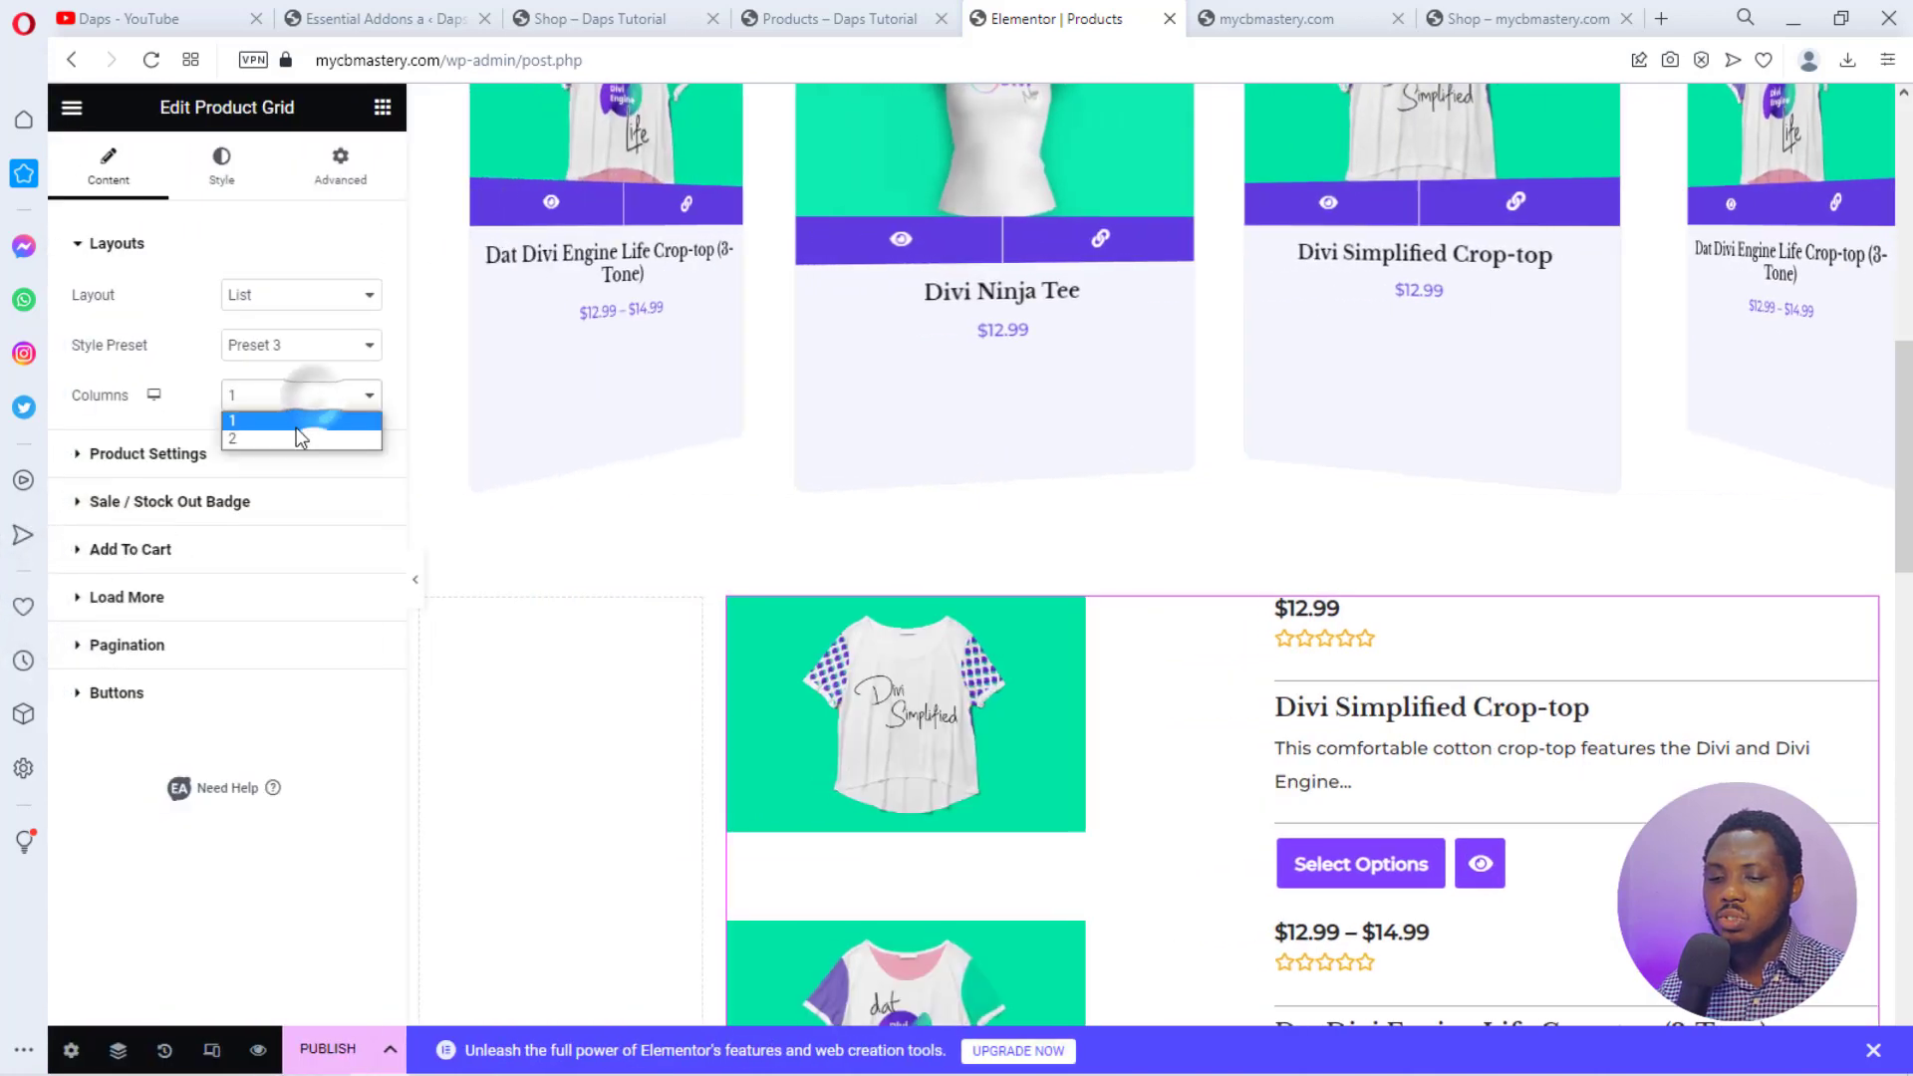
pyautogui.click(296, 428)
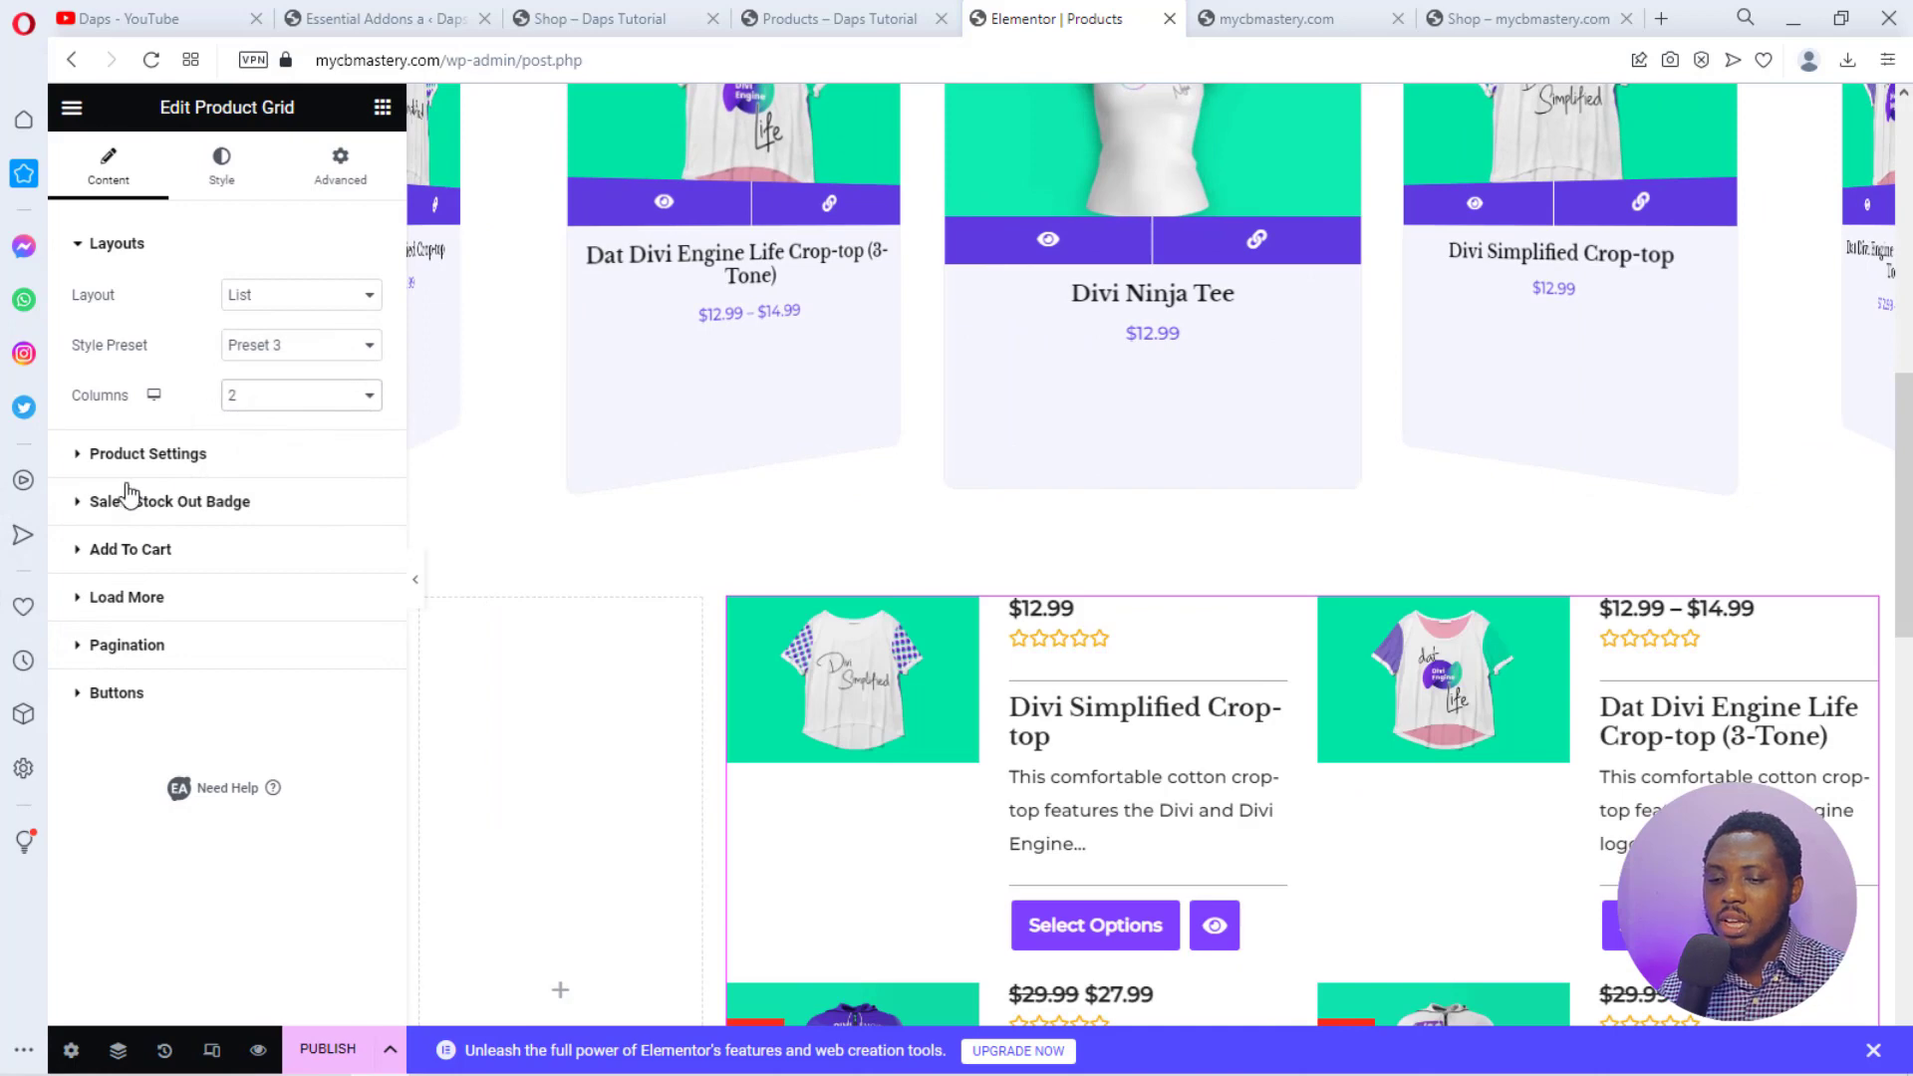
# Keep Products as the Product Grid's source and filter the grid by Sale Products.
pyautogui.click(81, 456)
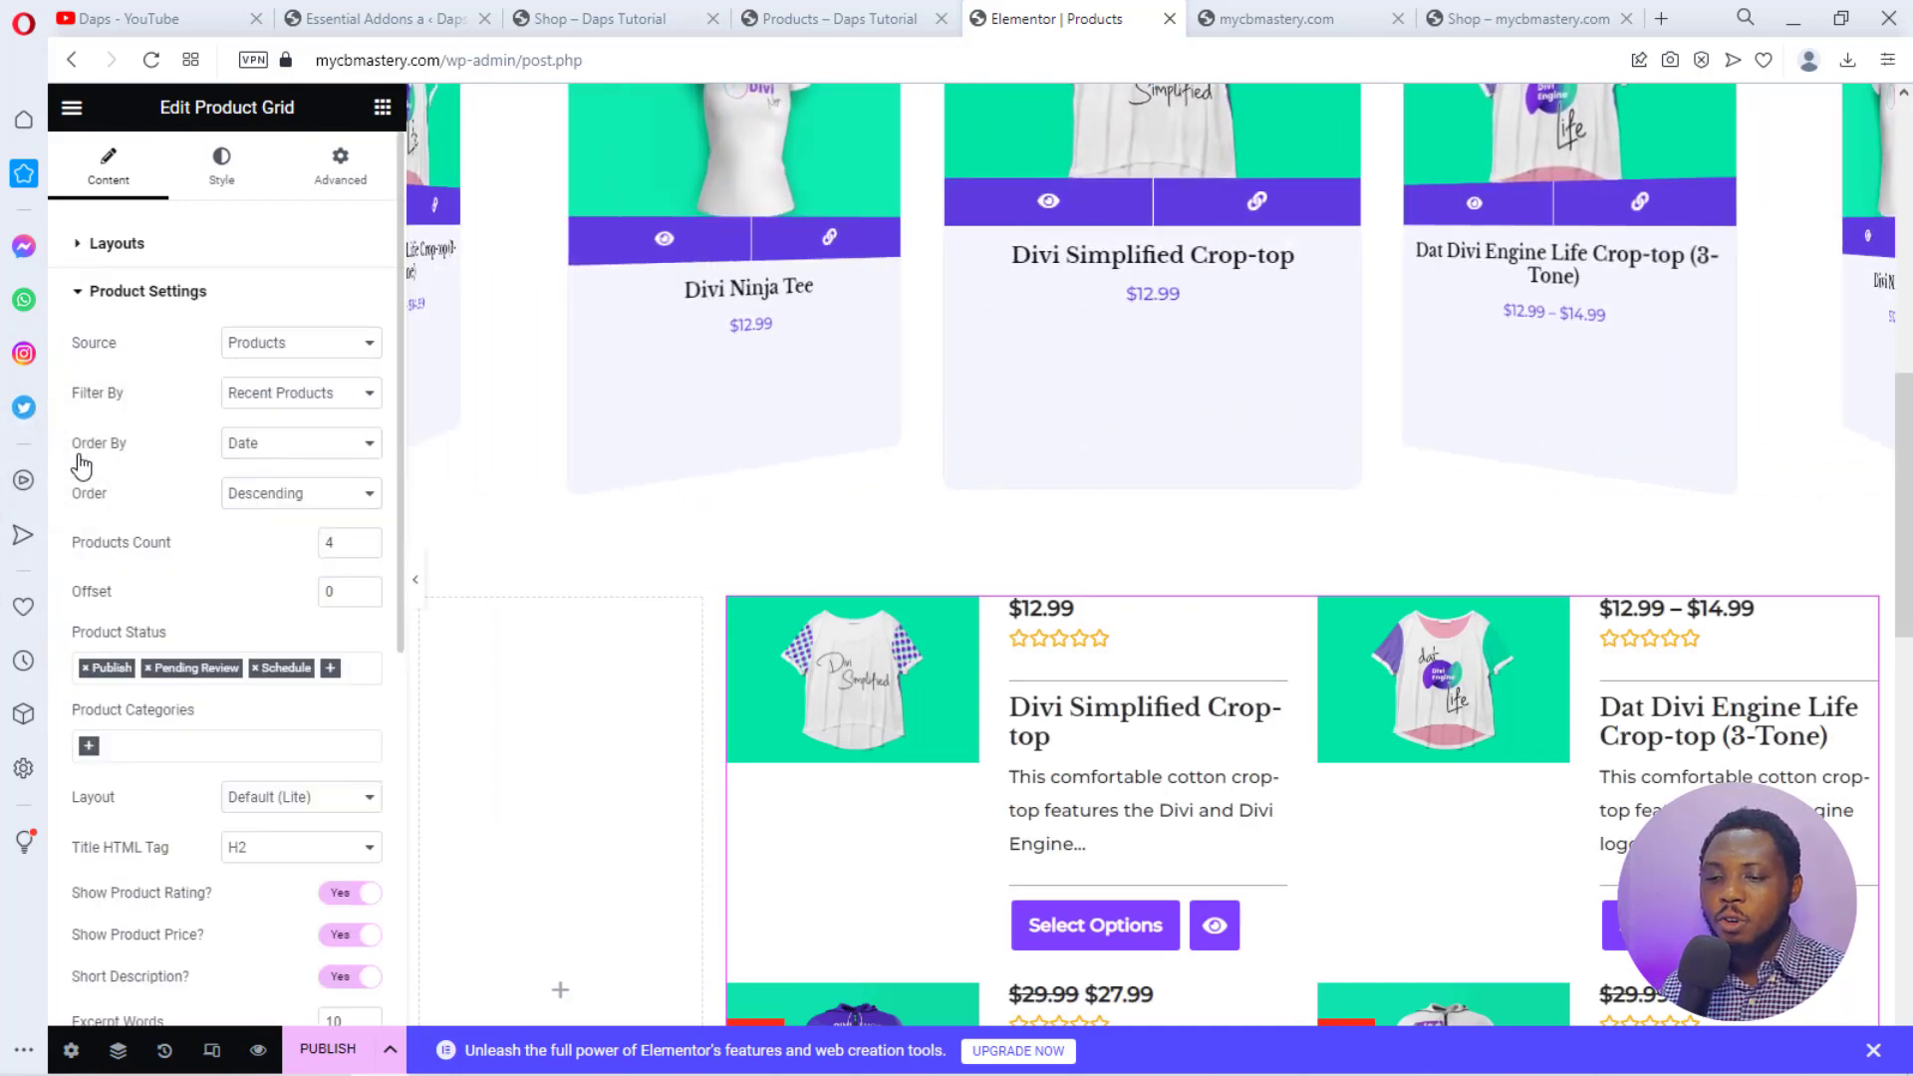
pyautogui.click(315, 345)
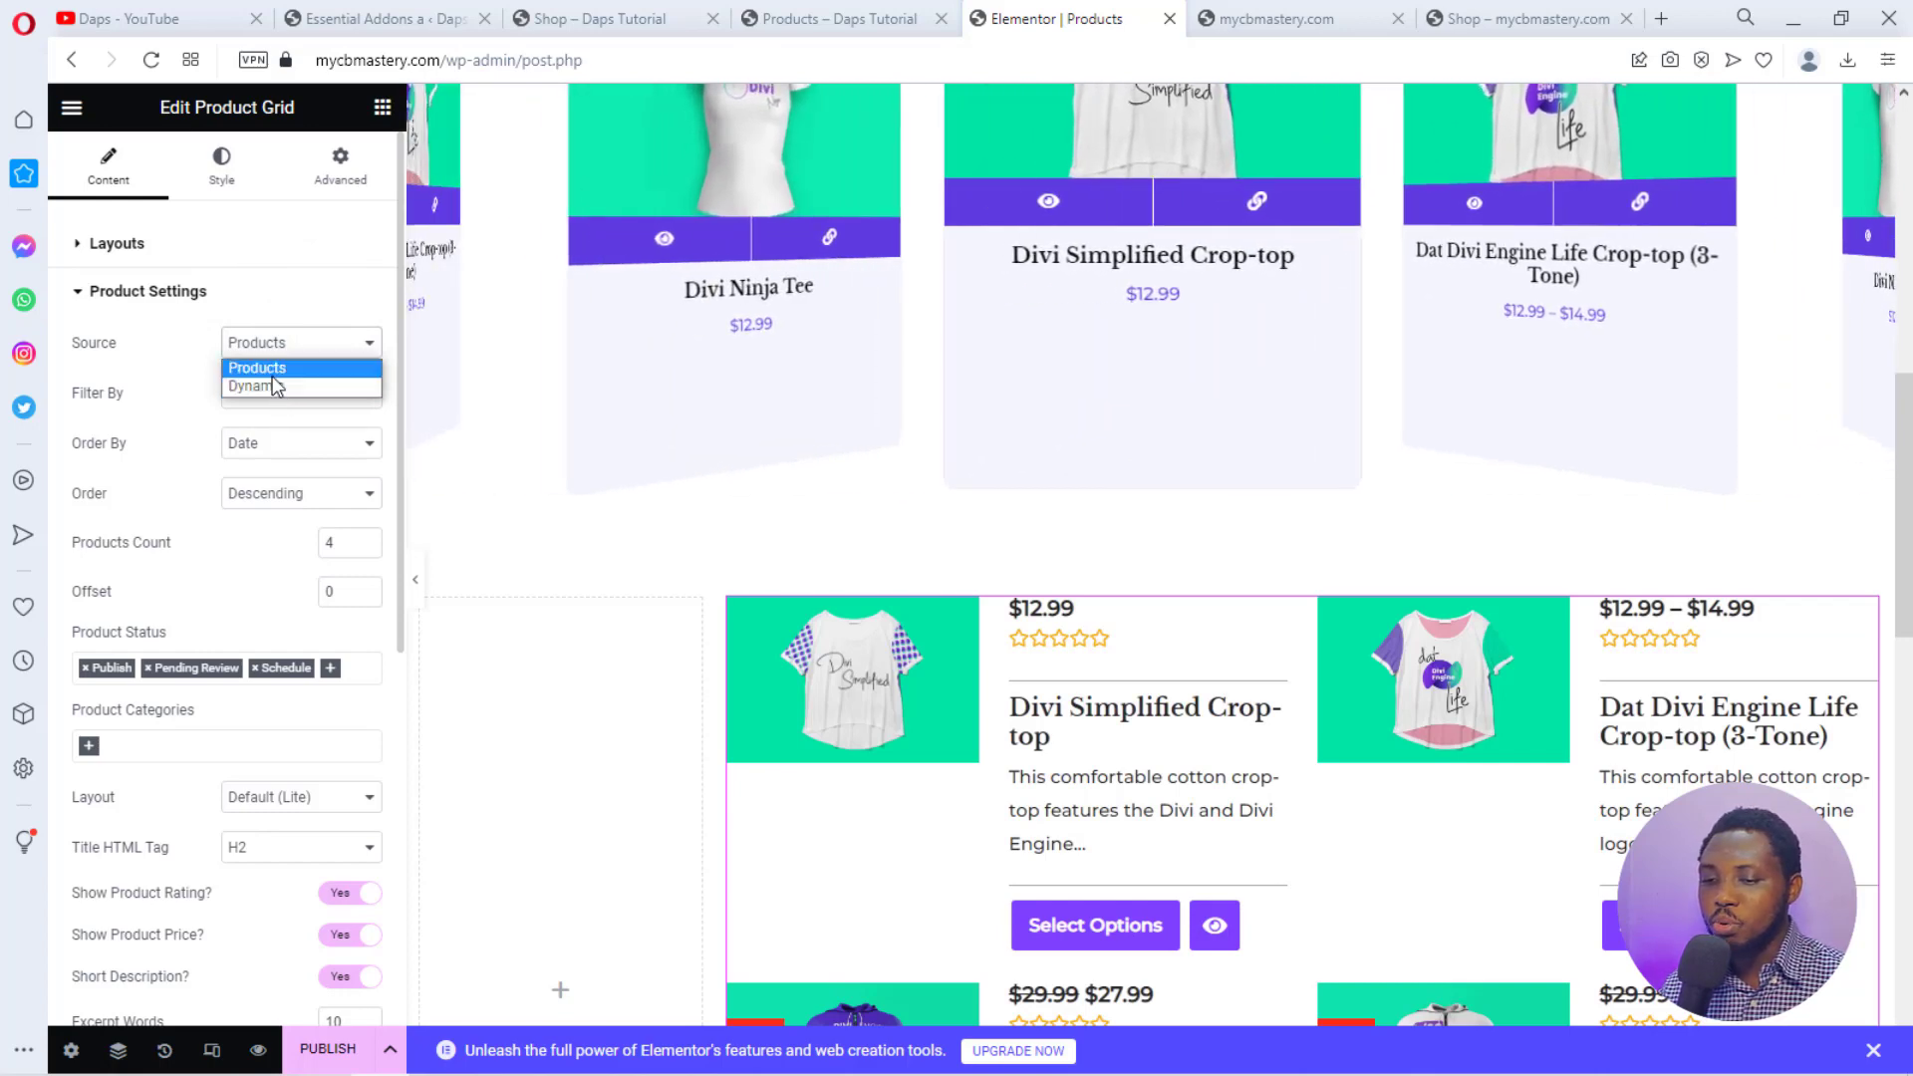
pyautogui.click(272, 372)
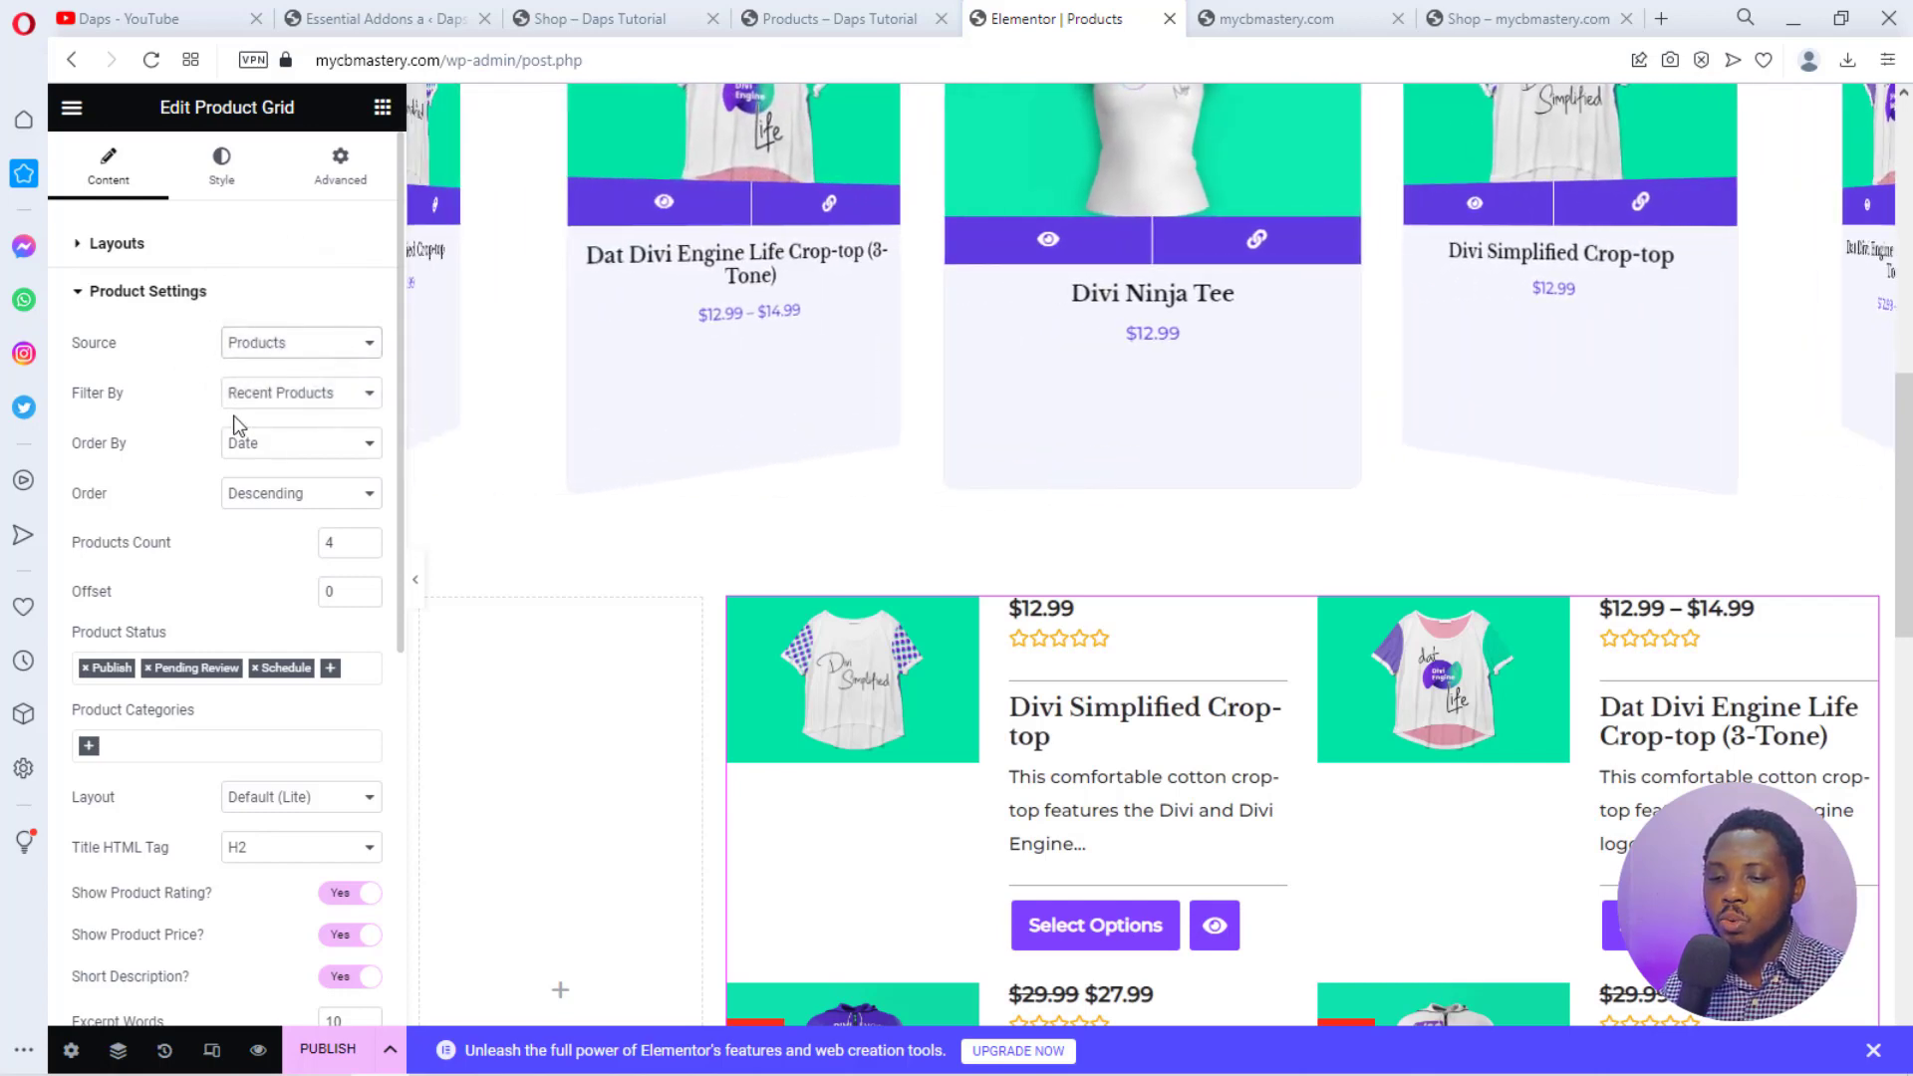
pyautogui.click(289, 398)
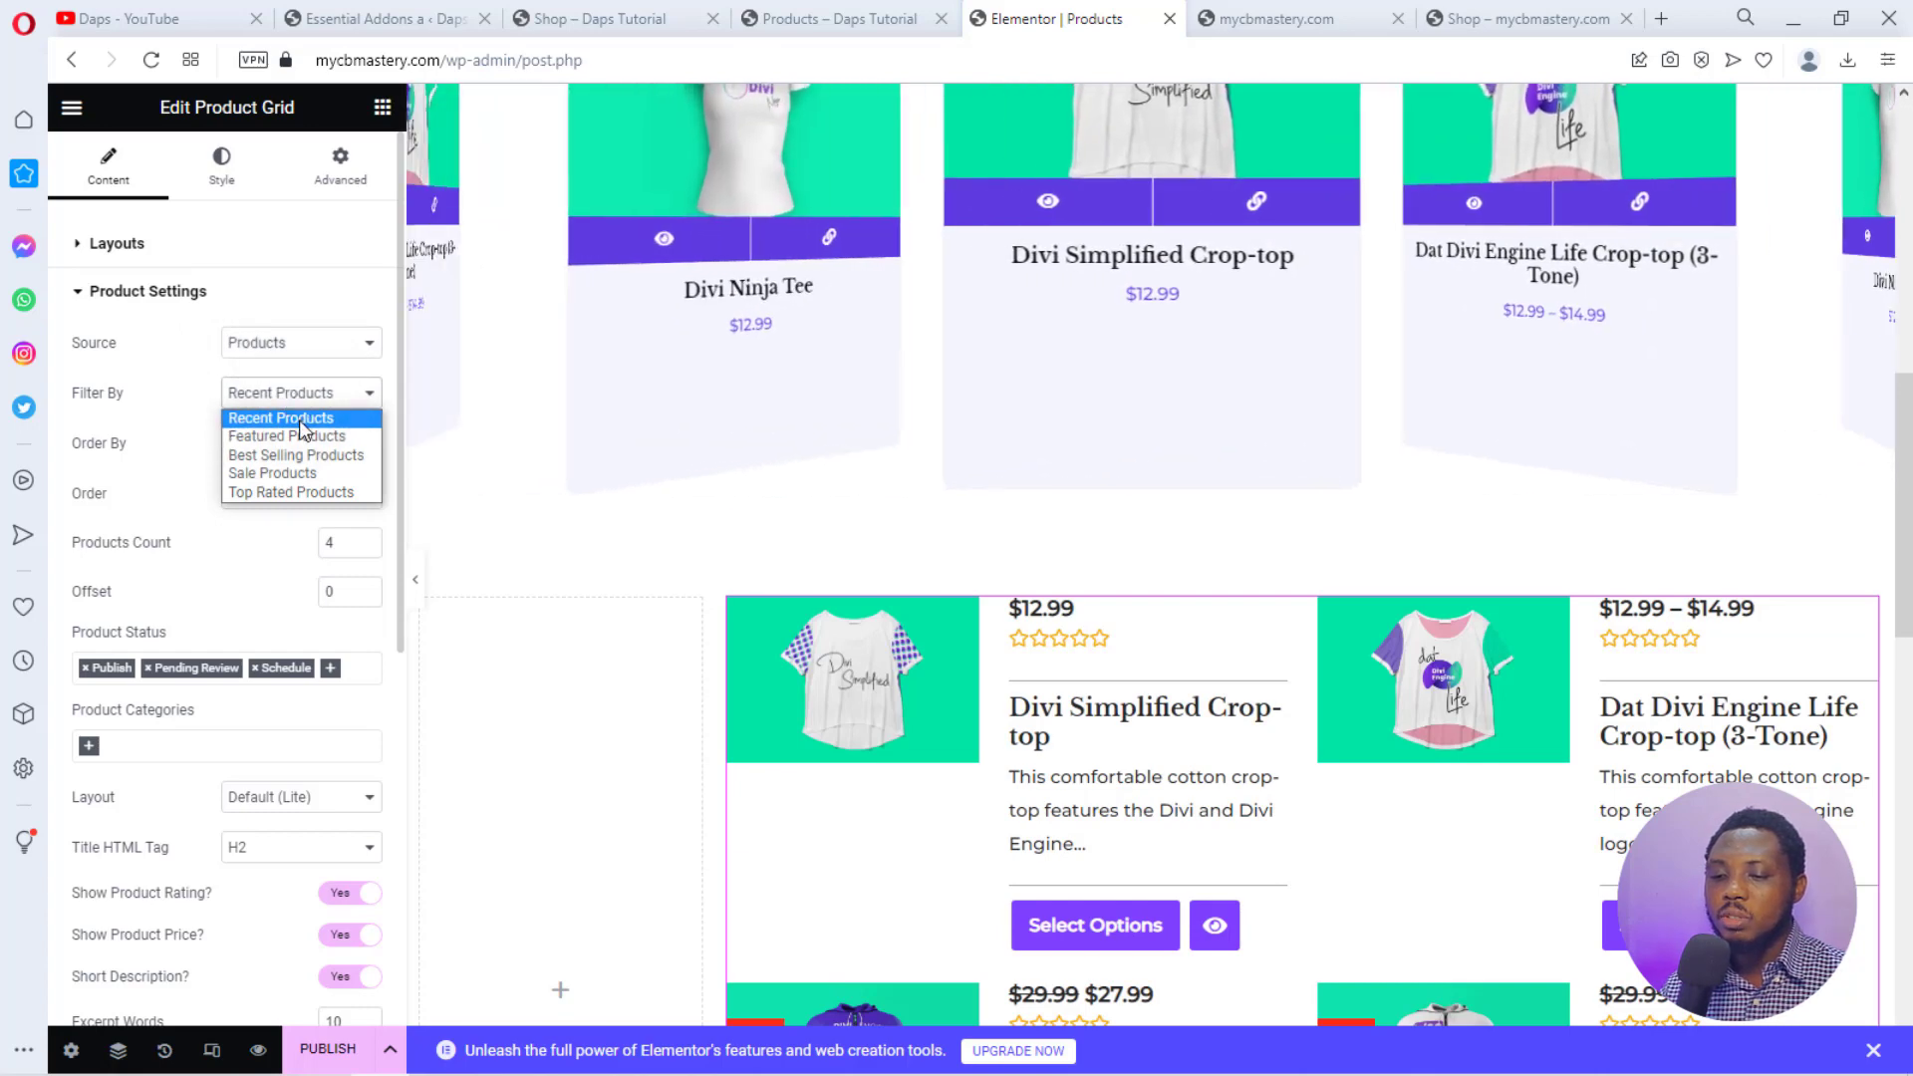
pyautogui.click(292, 474)
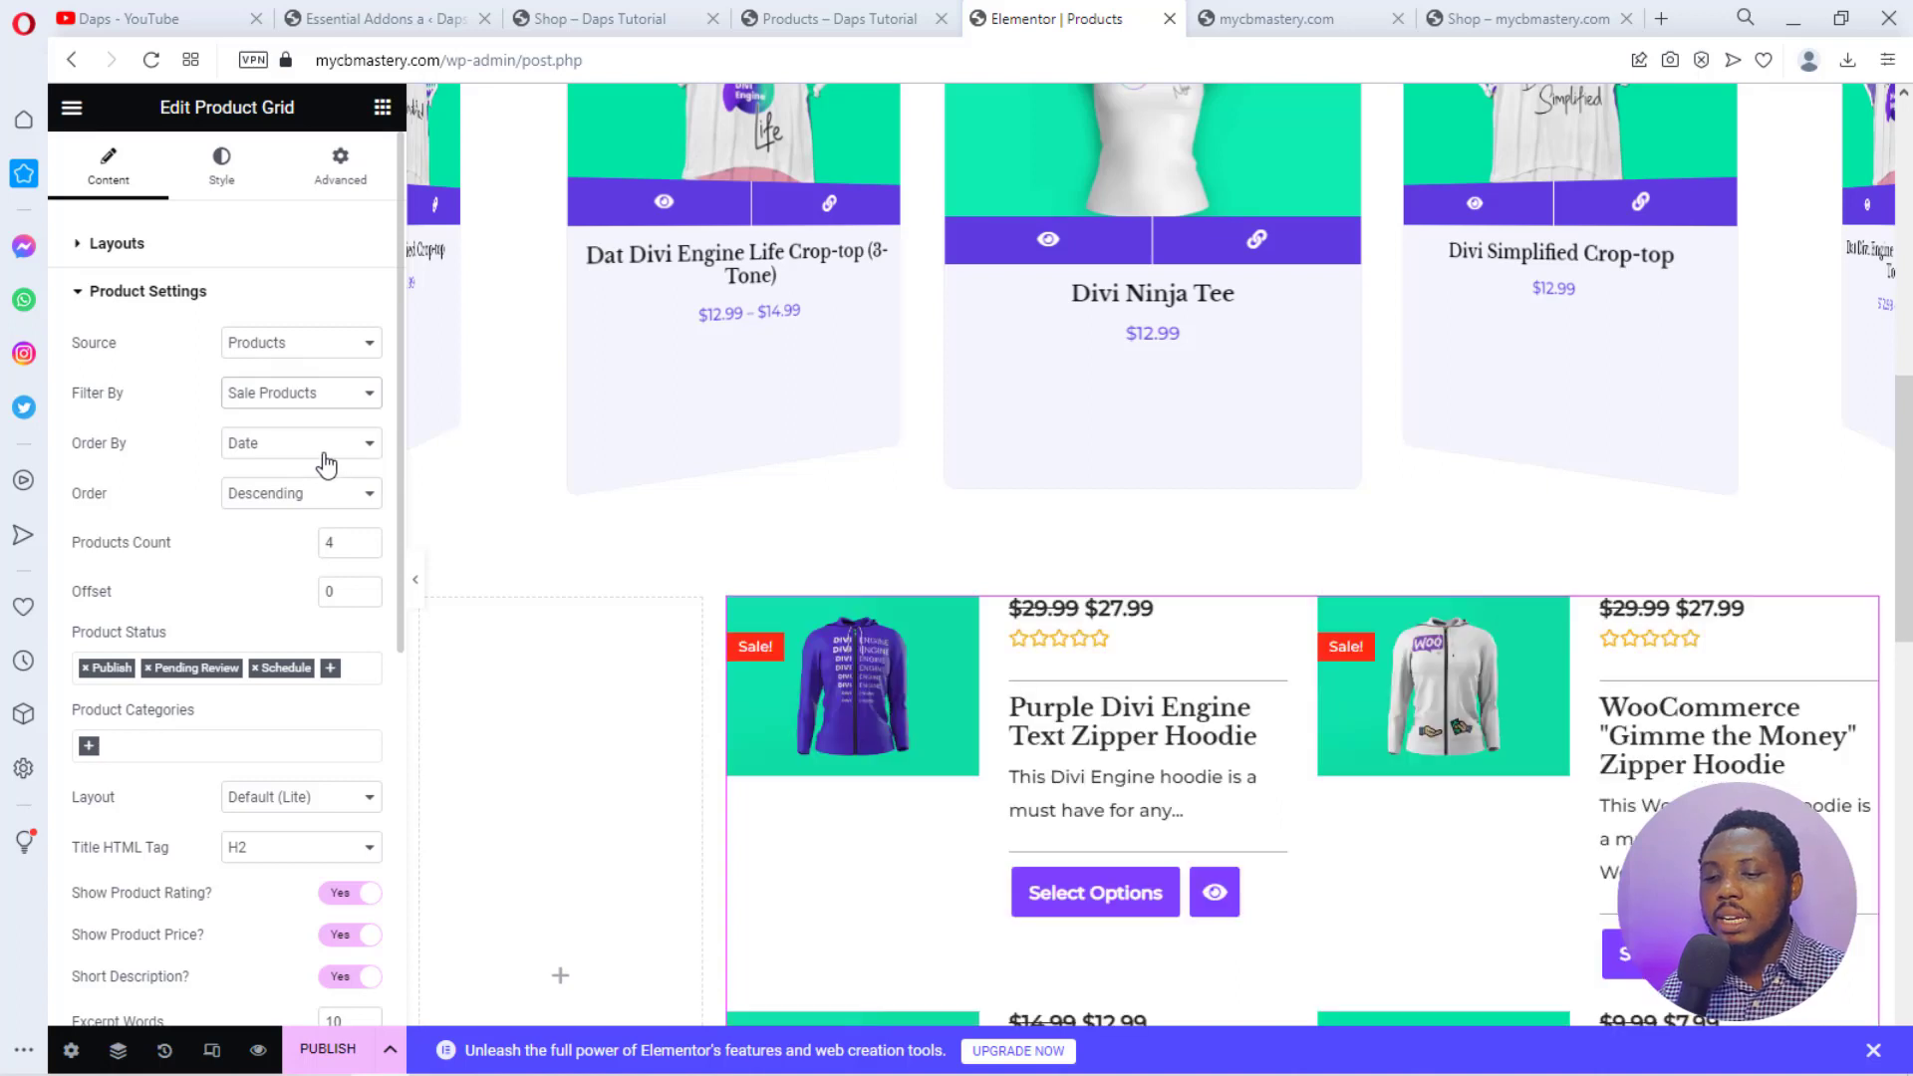
# Keep the Product Grid ordered by Date and set its products count to 8.
pyautogui.click(319, 455)
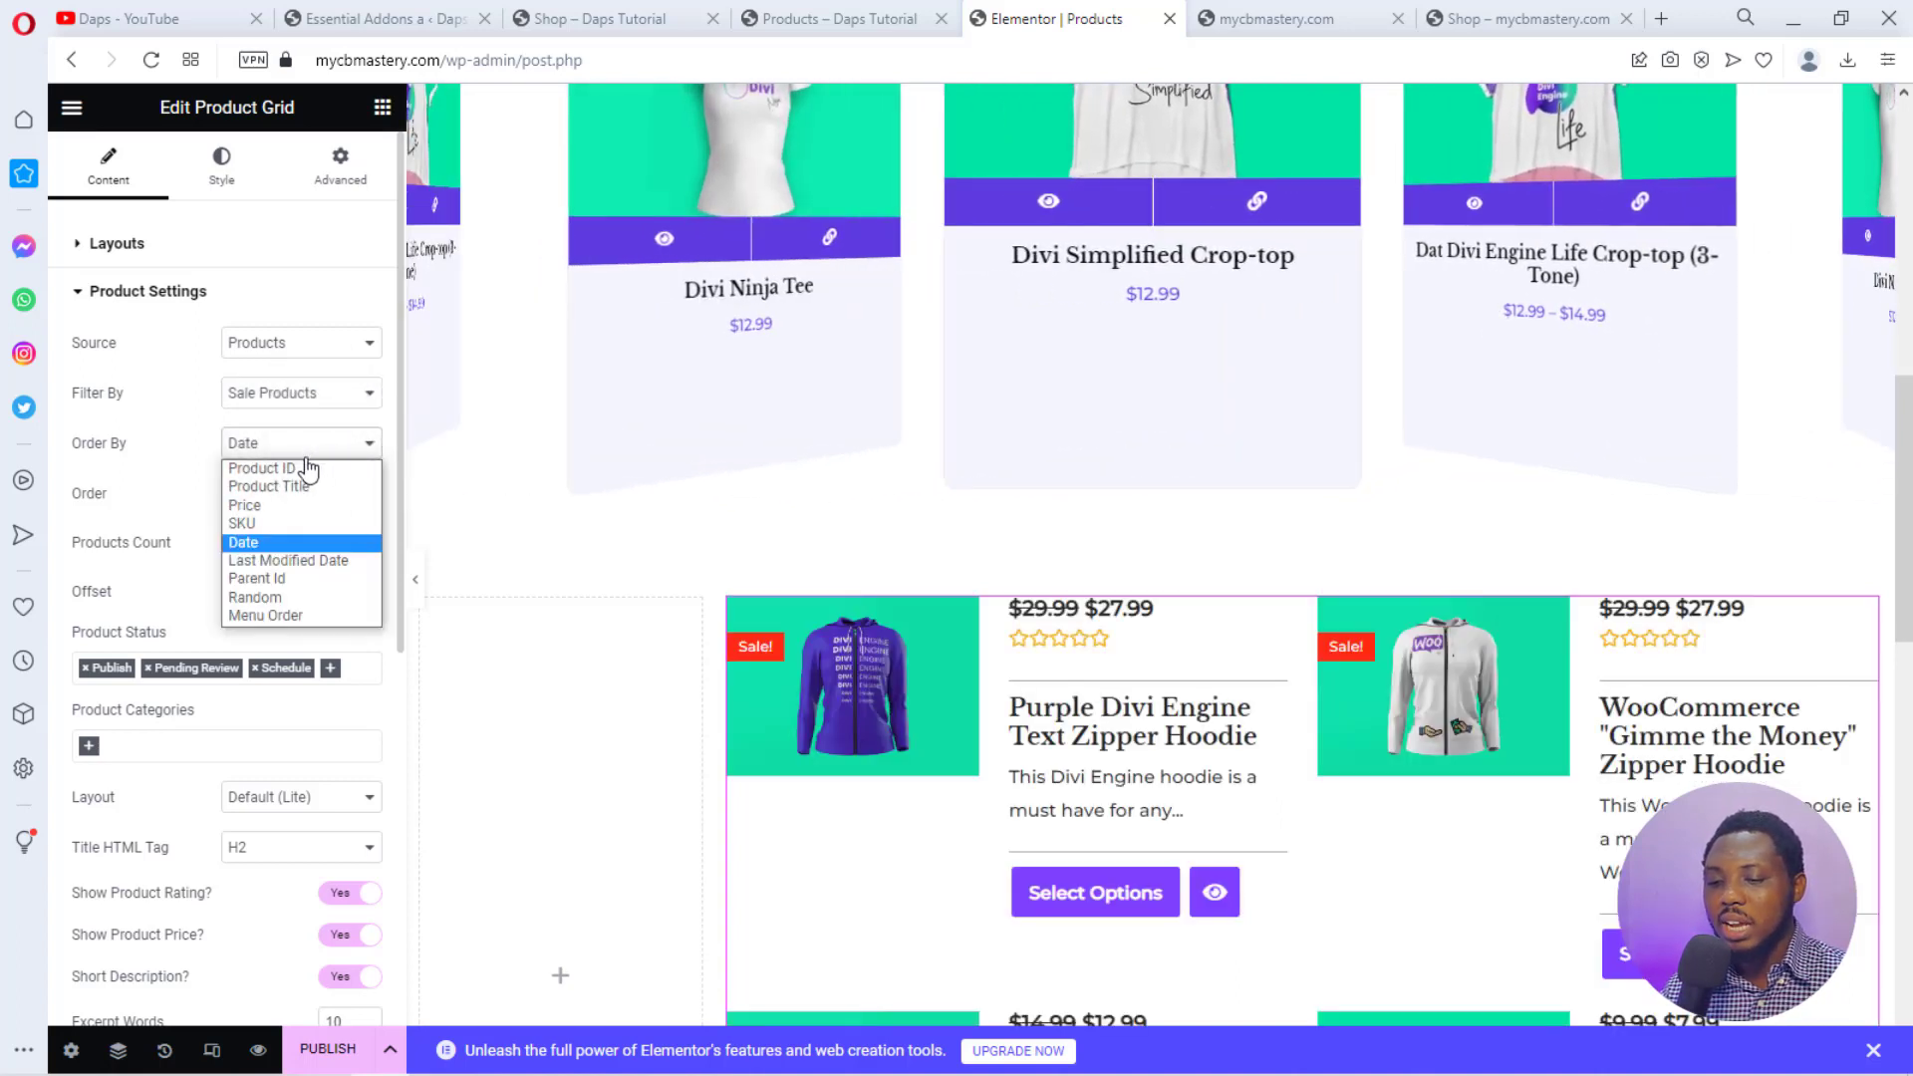
pyautogui.click(309, 445)
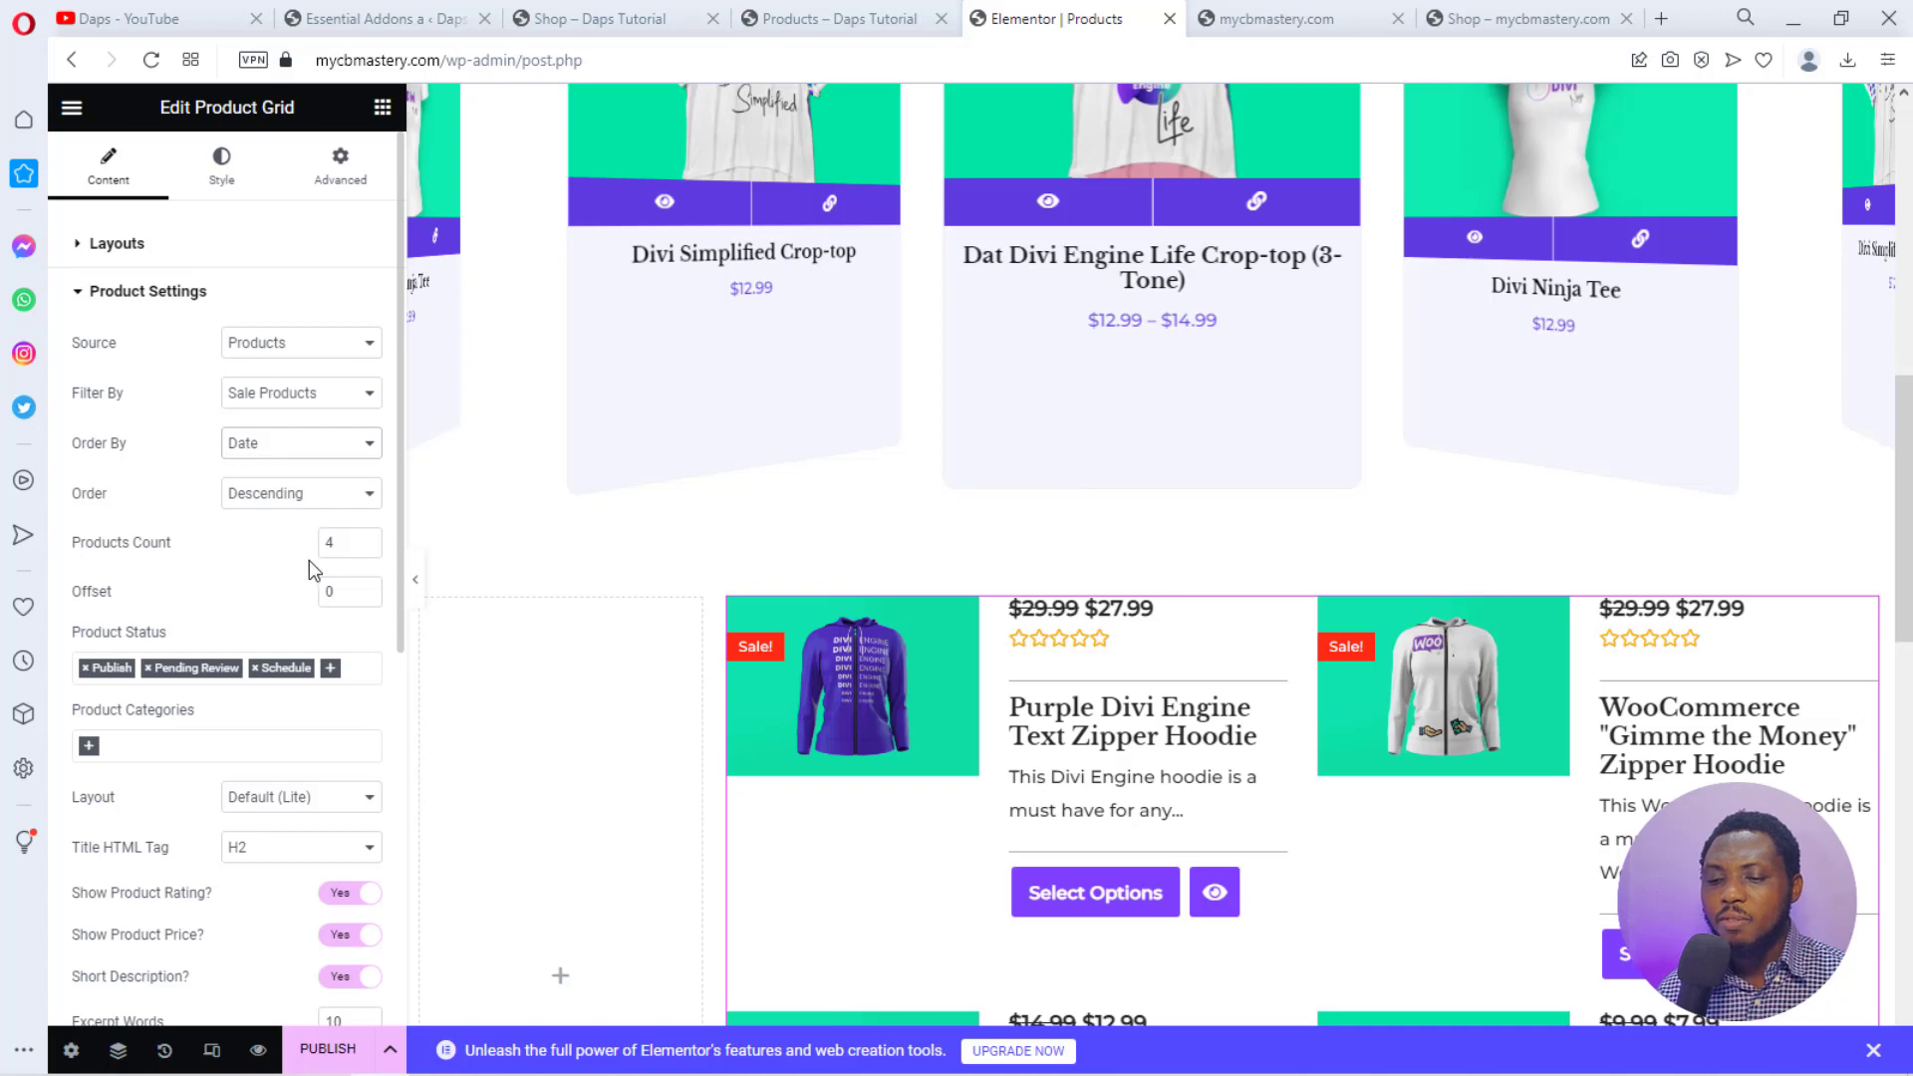
pyautogui.moveTo(341, 544); pyautogui.dragTo(303, 543)
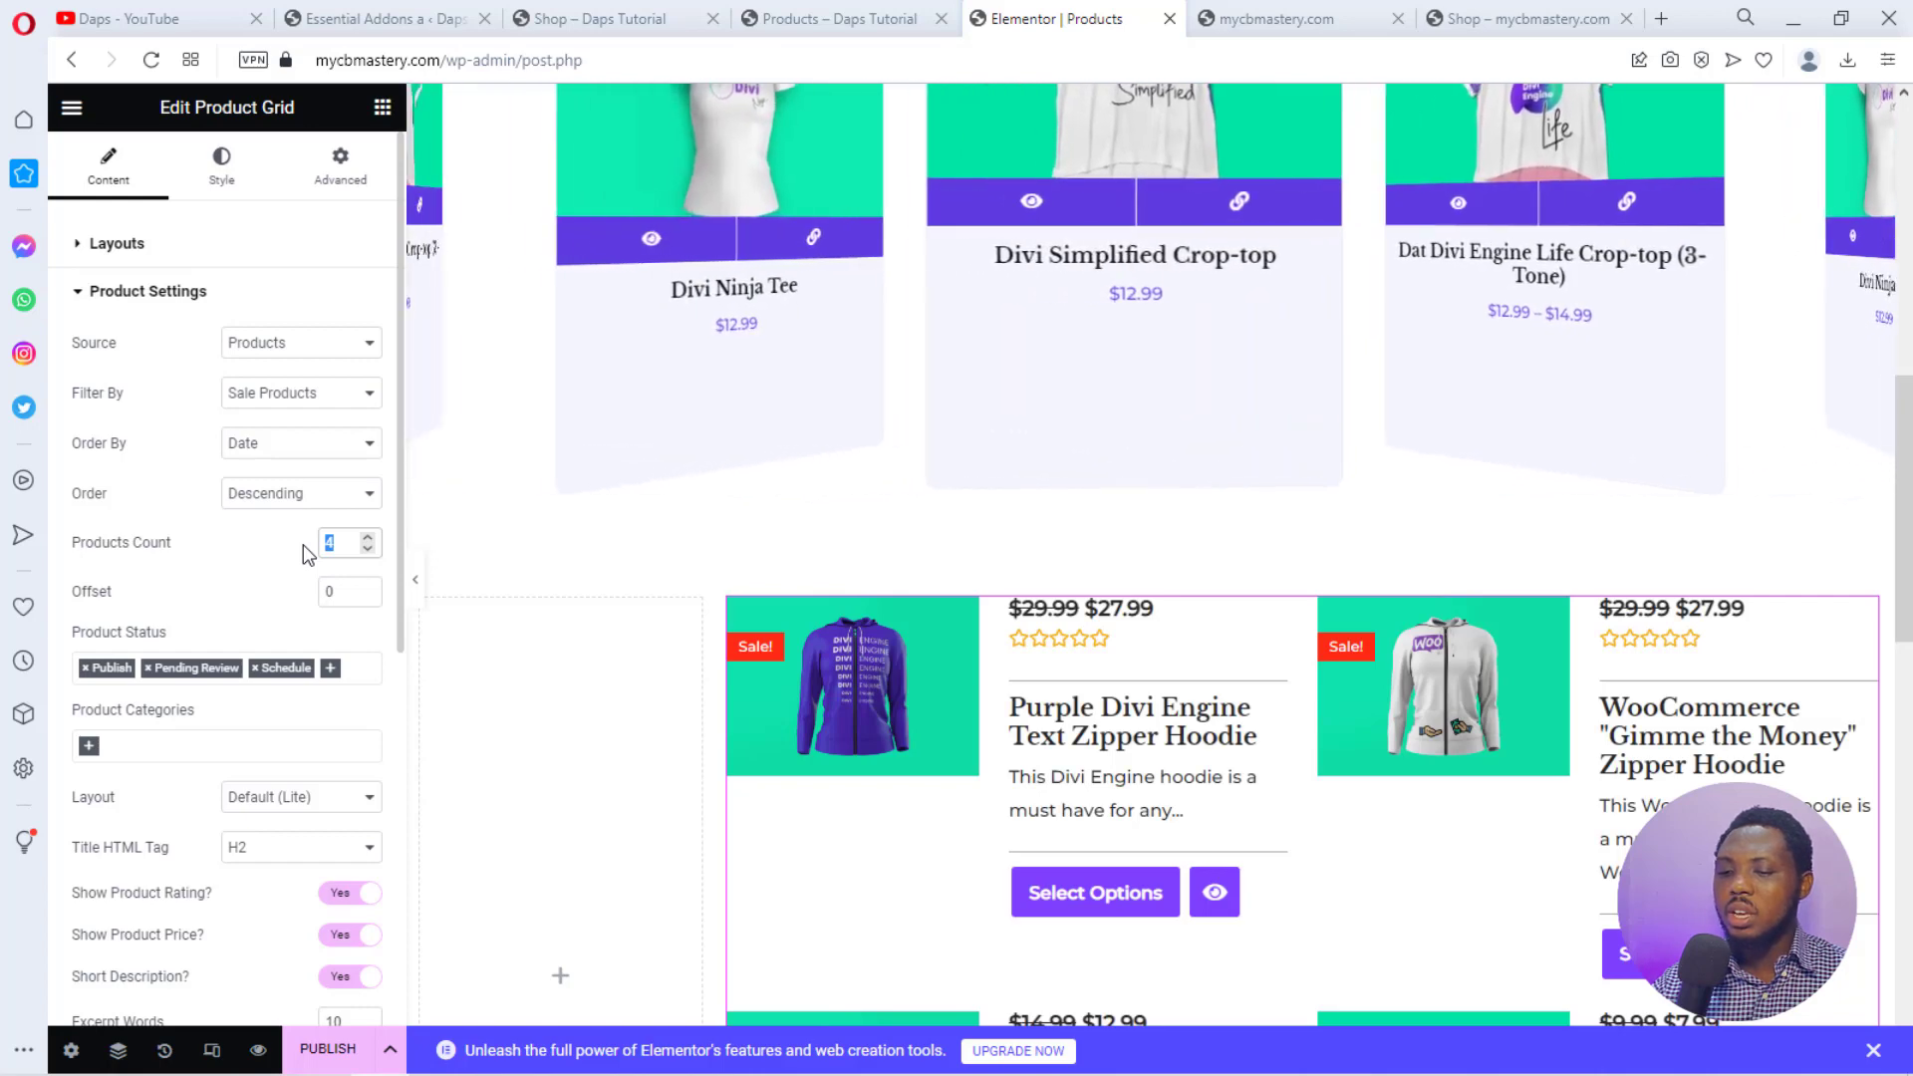
pyautogui.write('8')
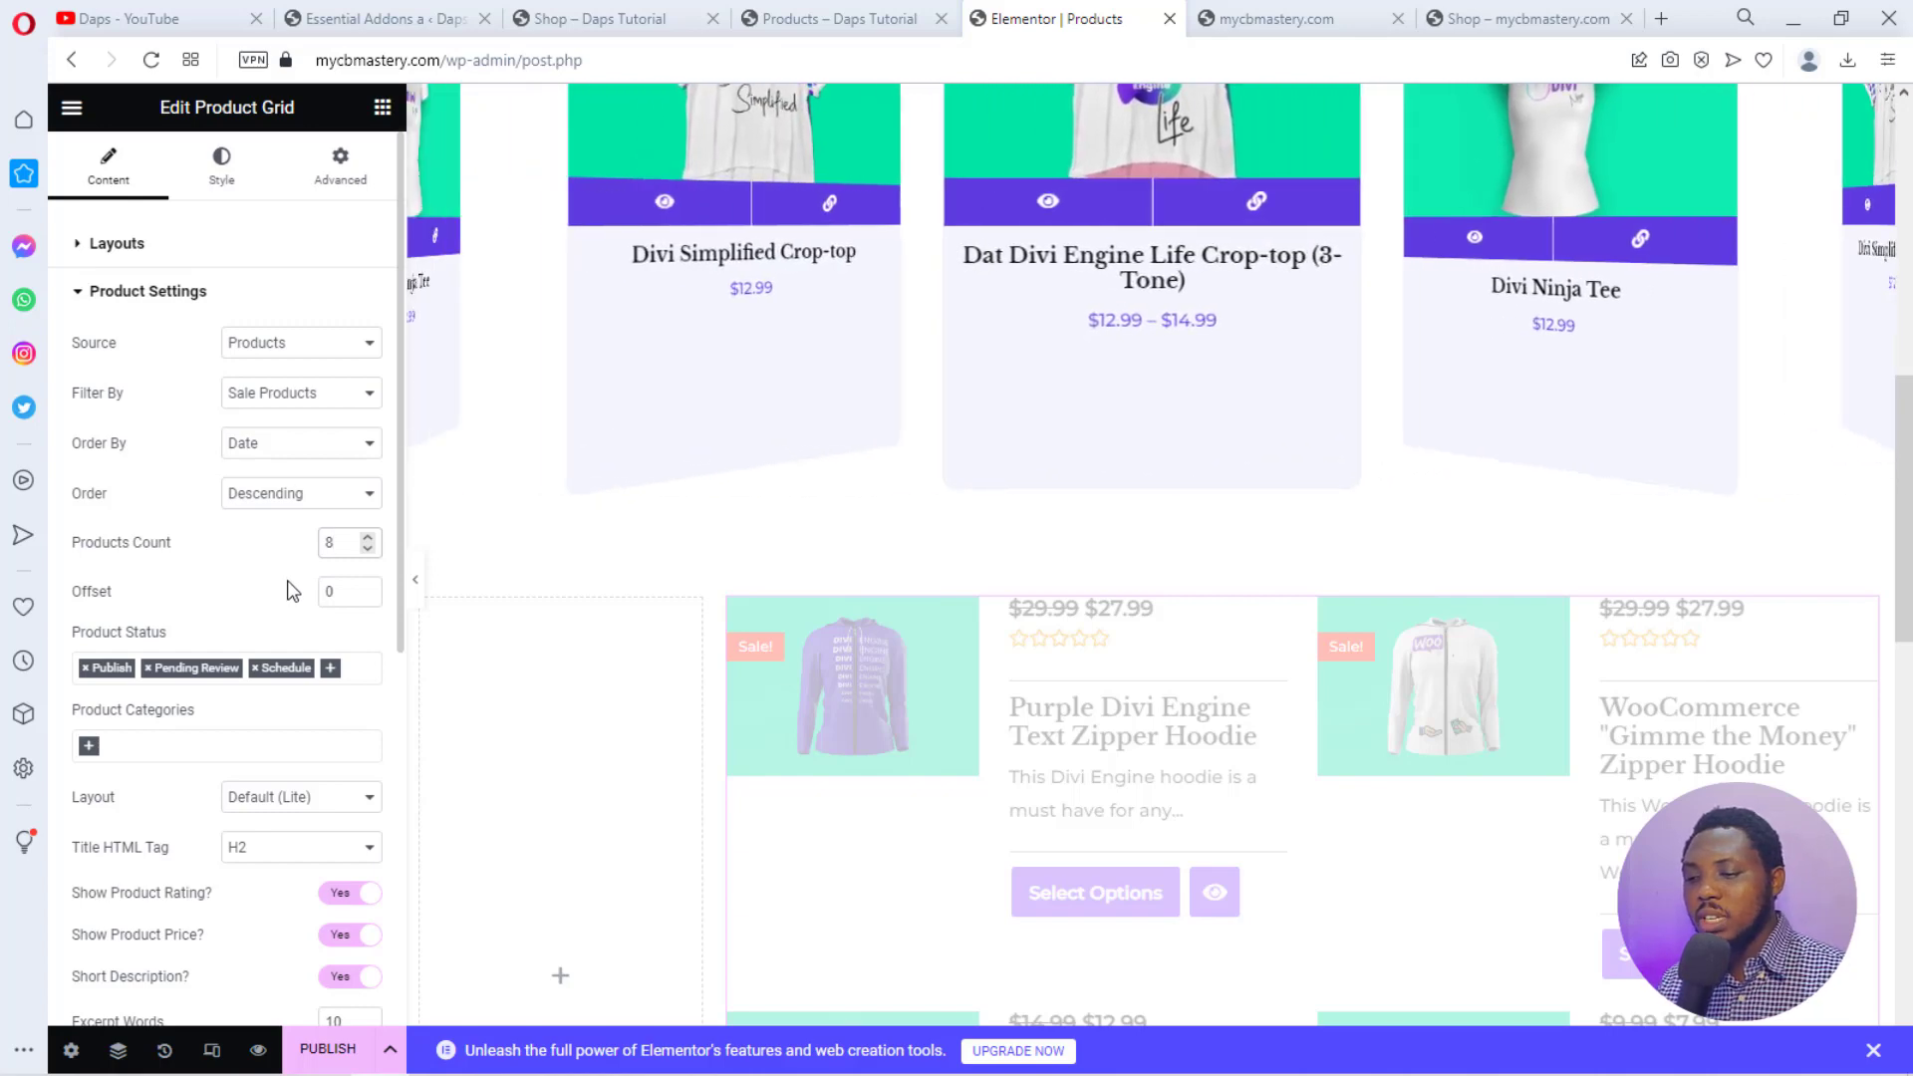
pyautogui.scroll(3, 876, 409)
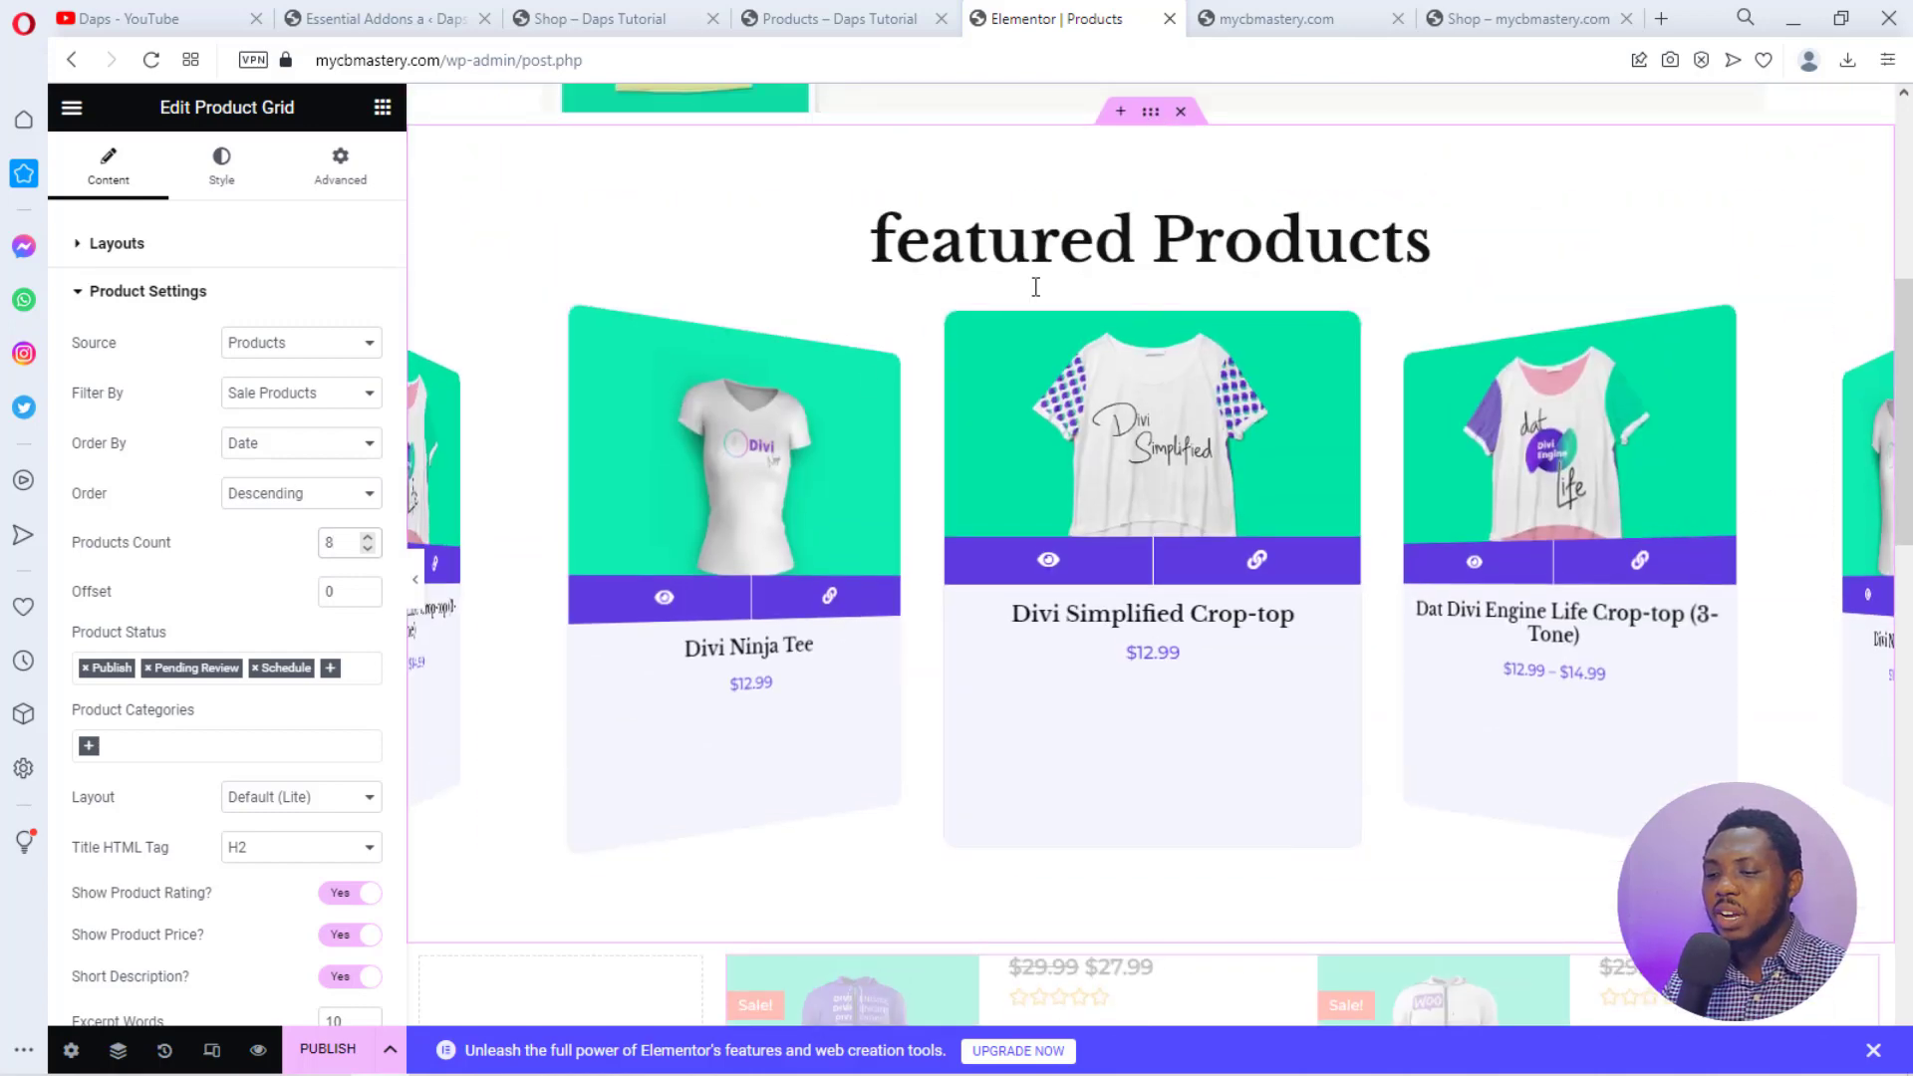
pyautogui.scroll(-3, 876, 410)
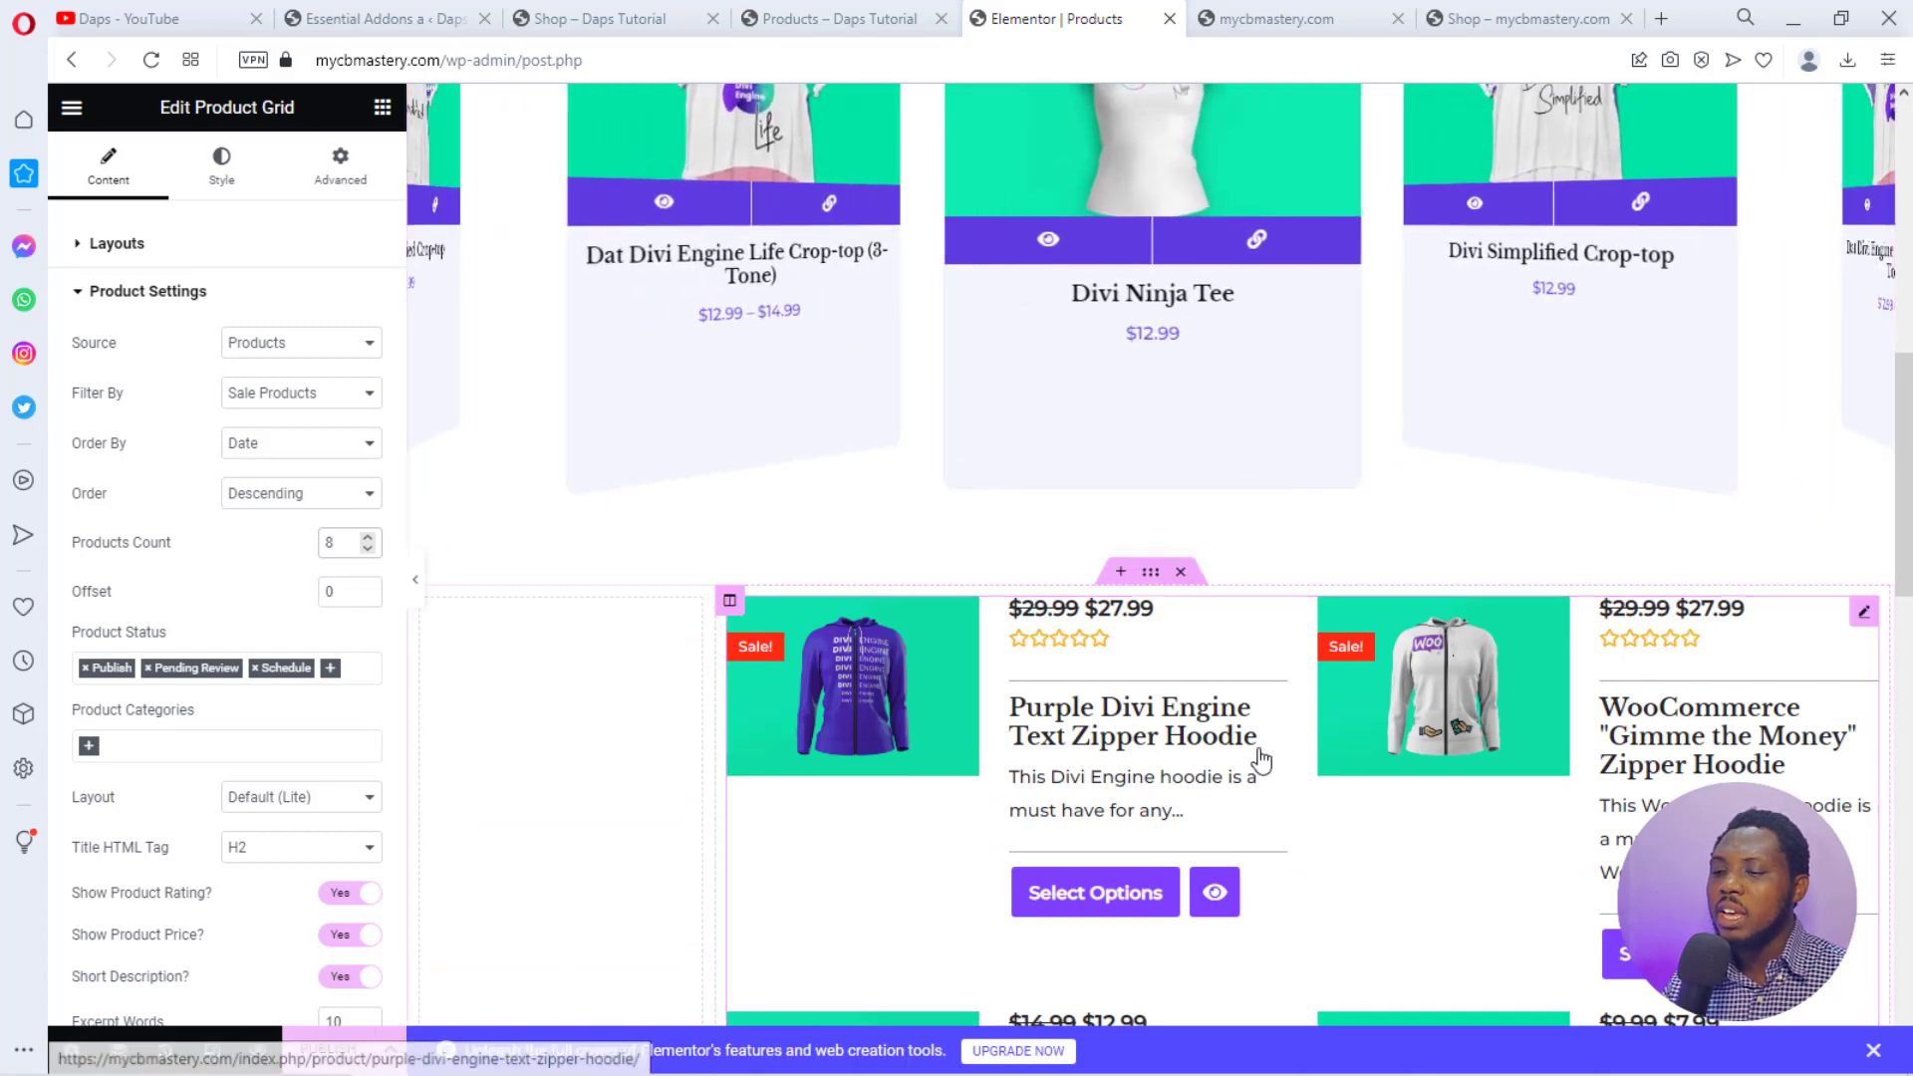
pyautogui.scroll(2, 1253, 751)
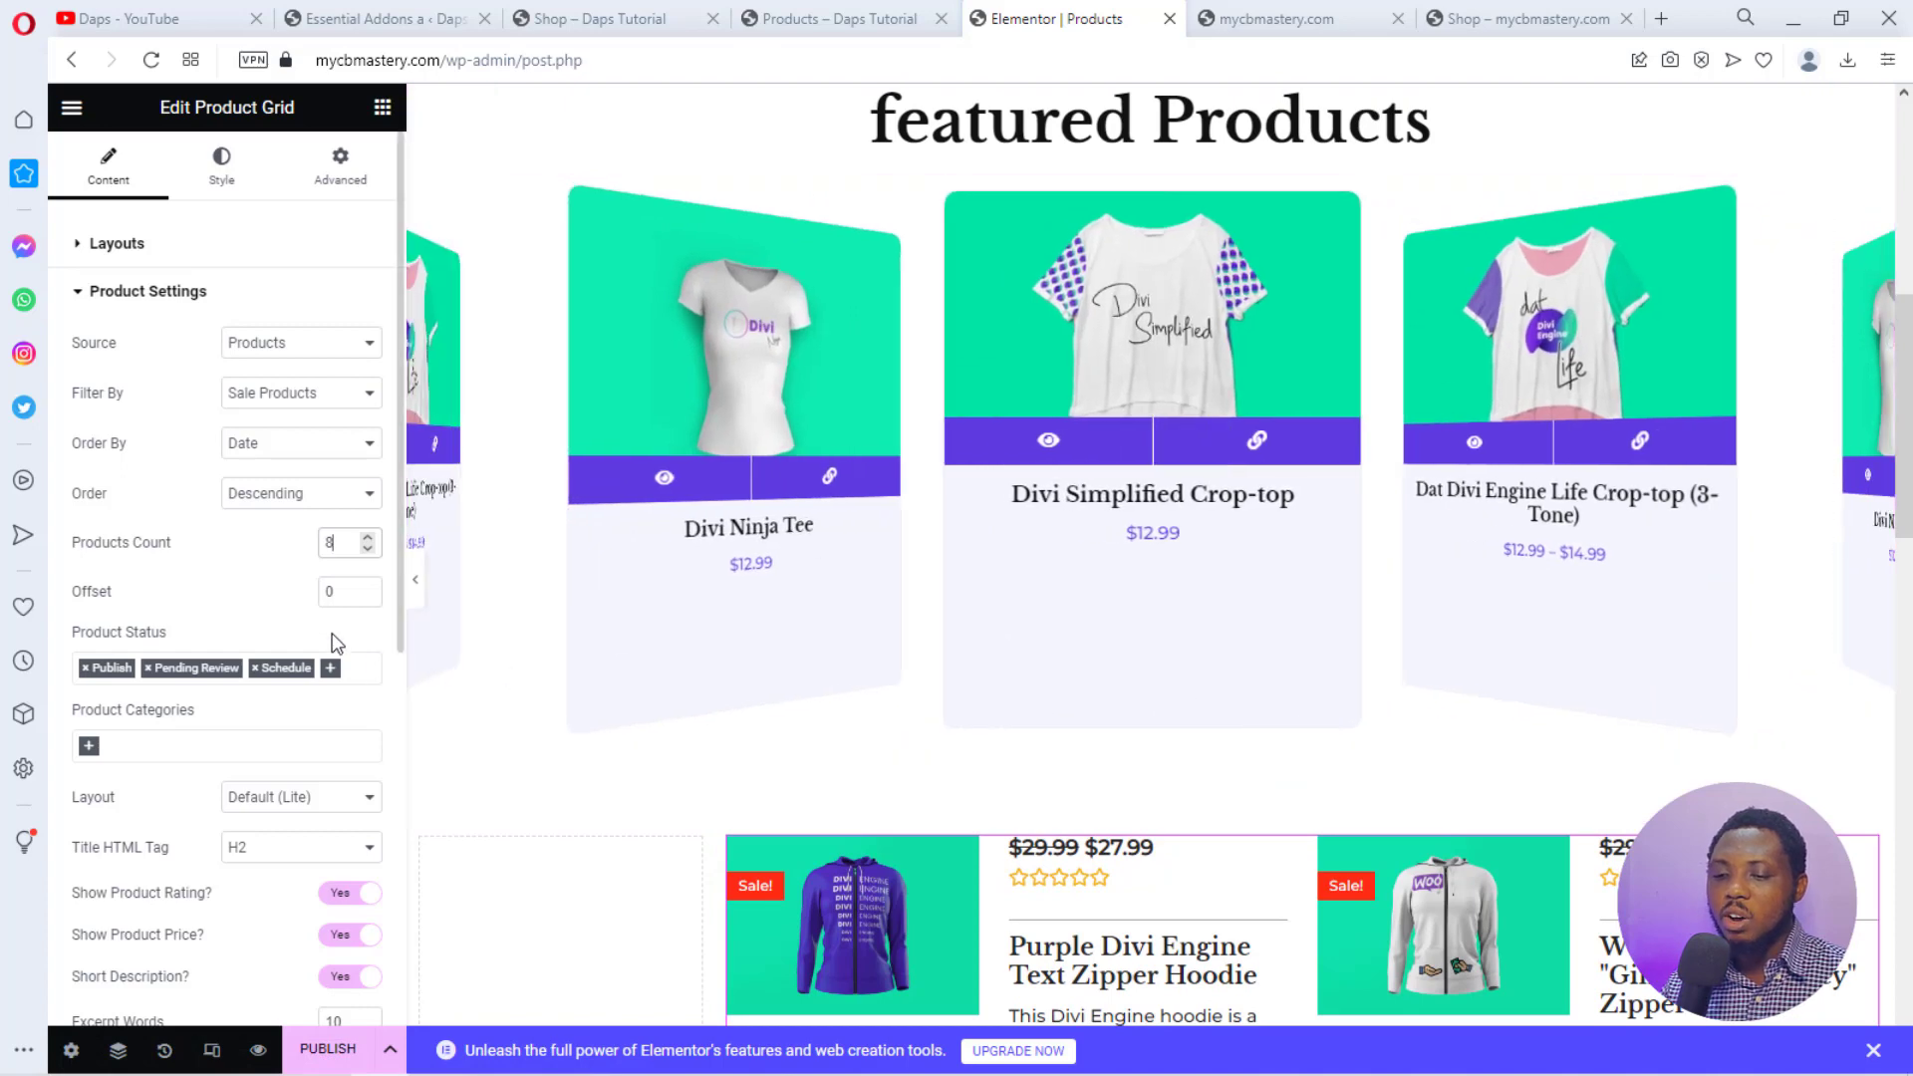
# Try an offset of 4 for the Product Grid and check the product list.
pyautogui.moveTo(337, 587); pyautogui.dragTo(313, 605)
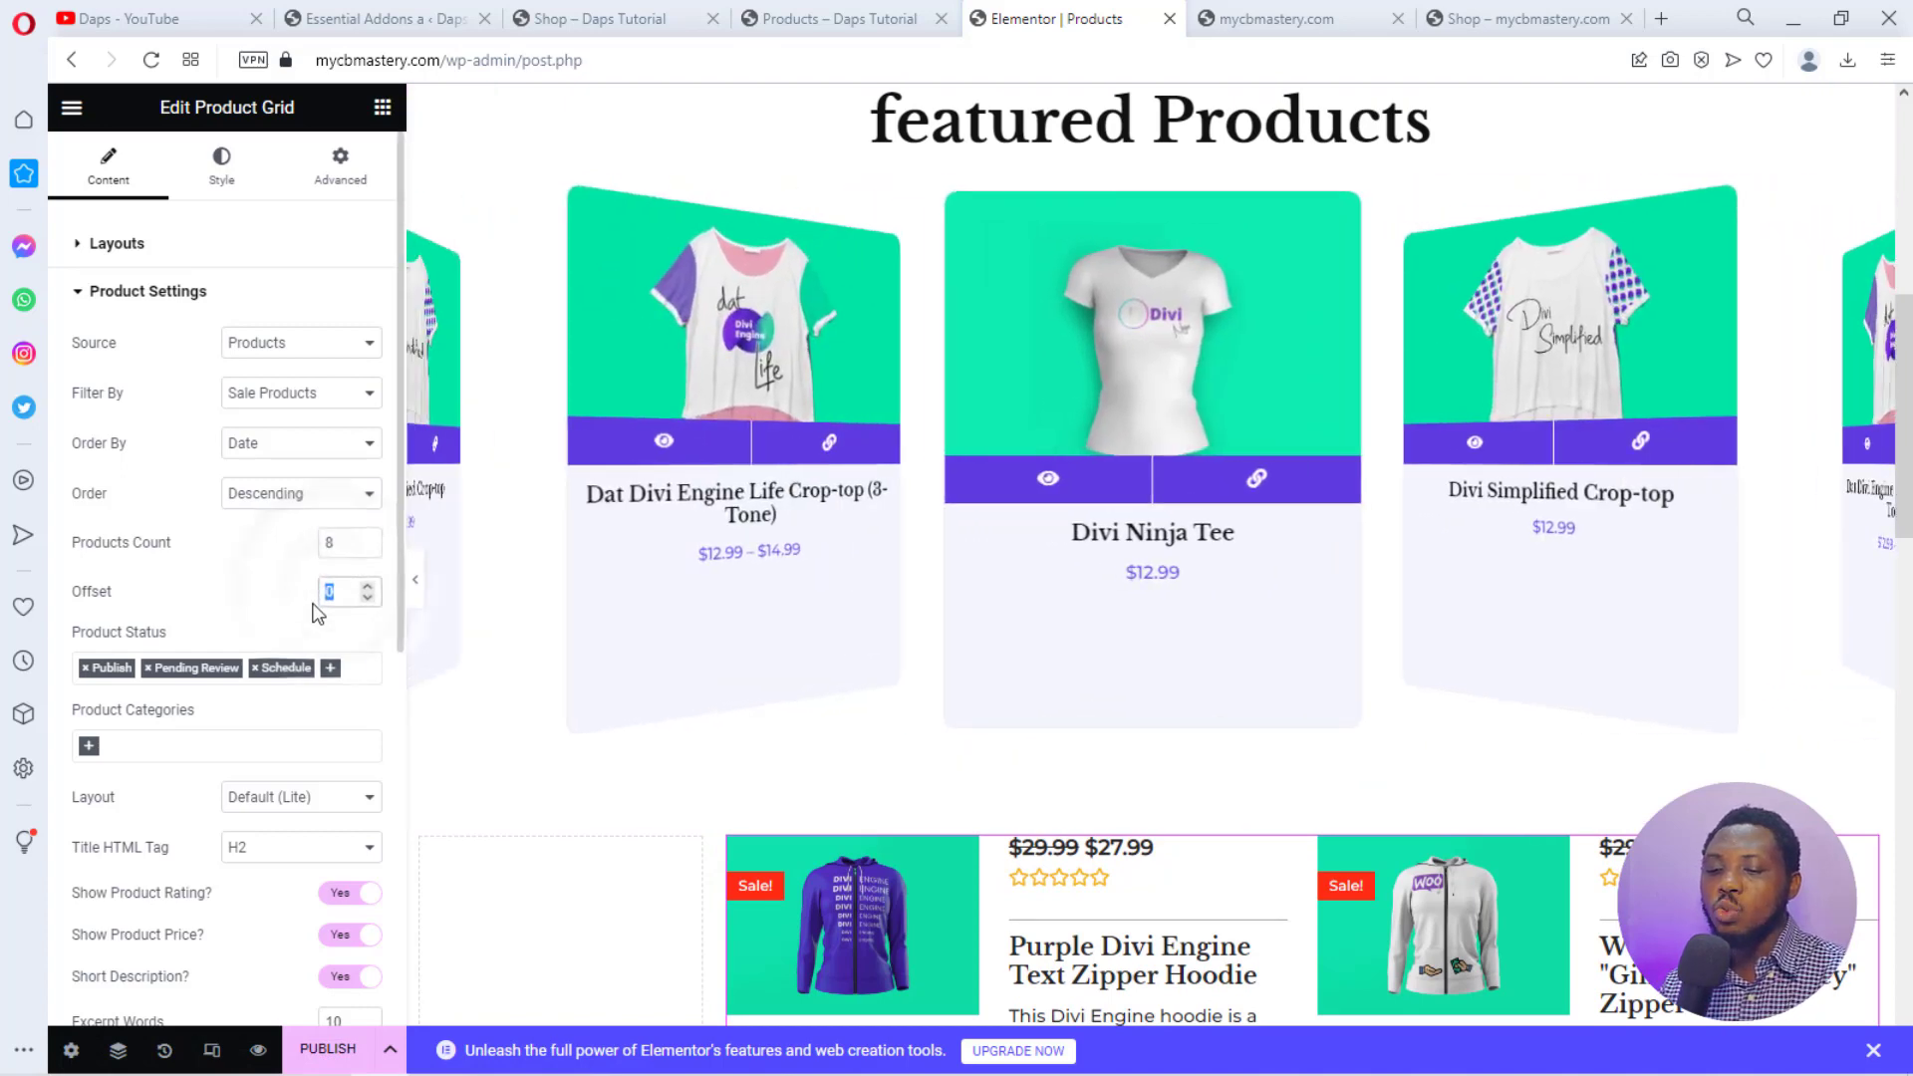
pyautogui.write('4')
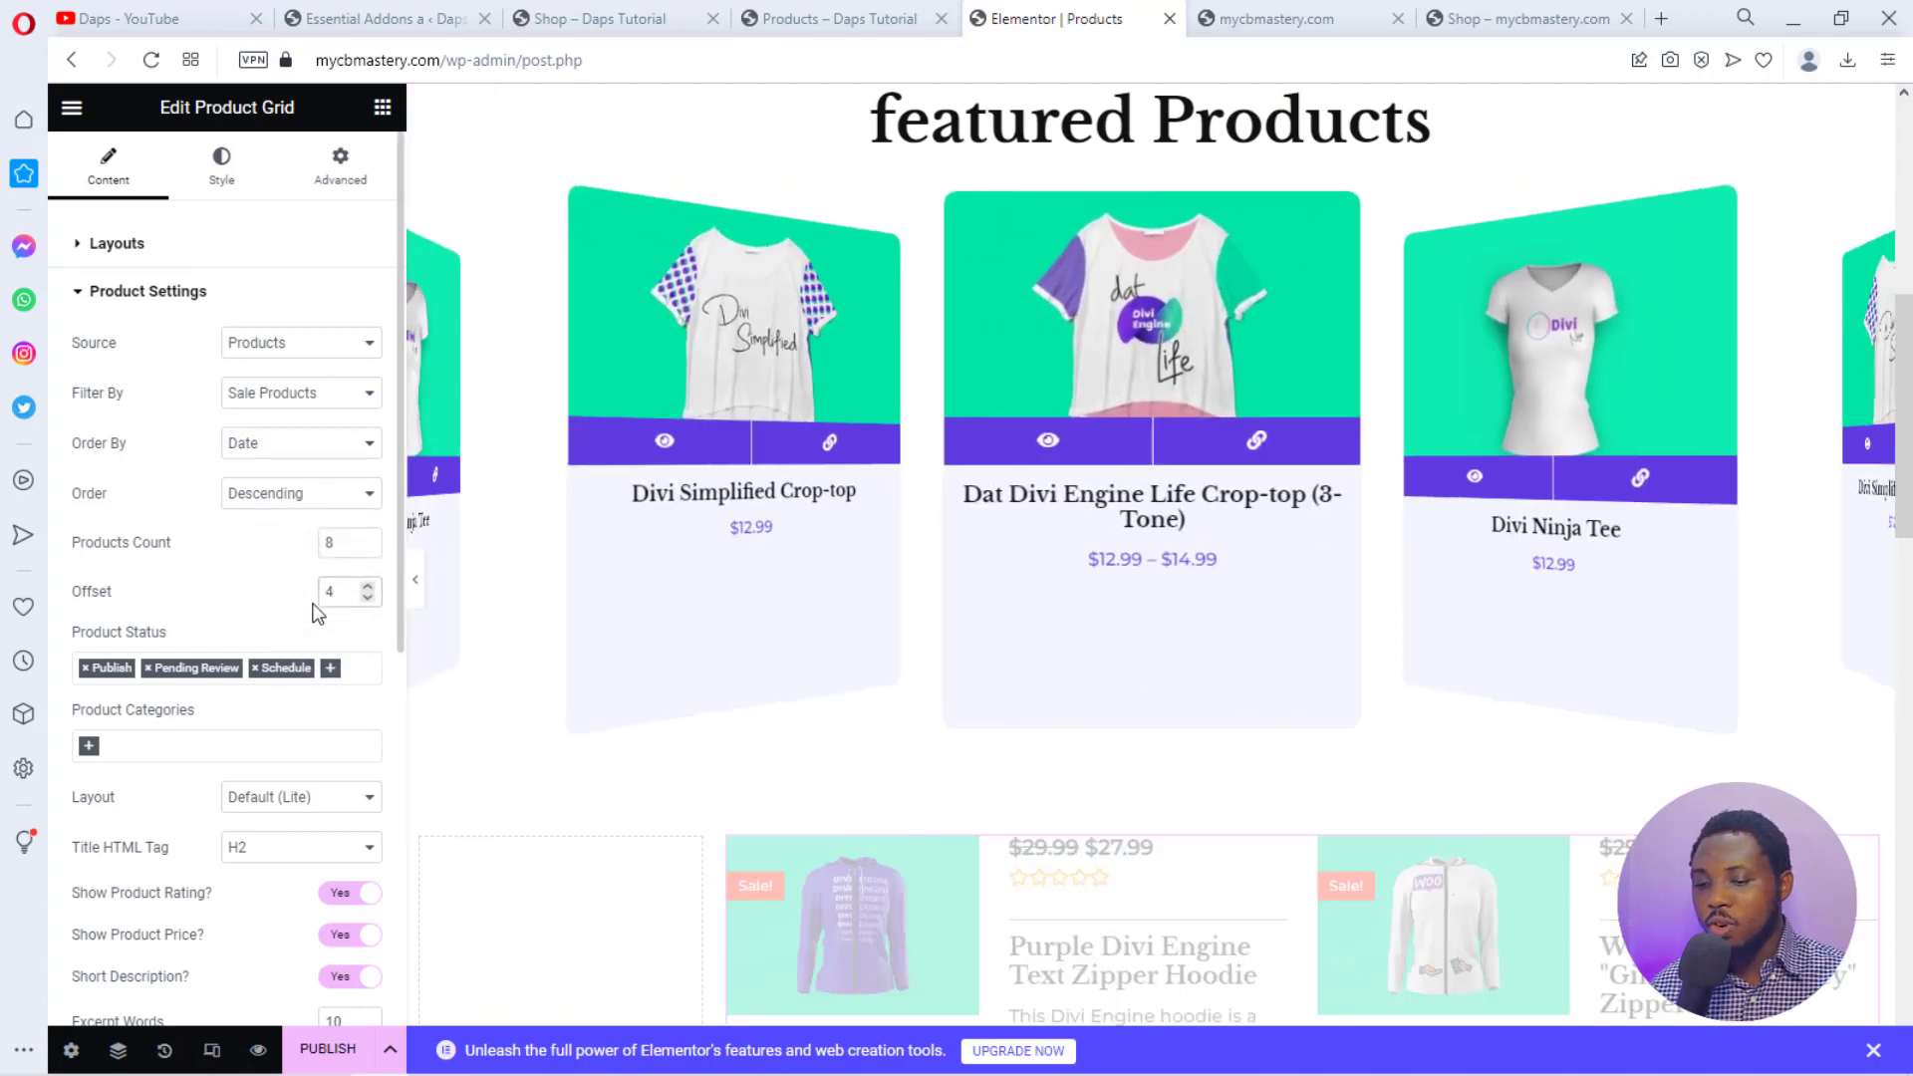
pyautogui.scroll(-5, 312, 610)
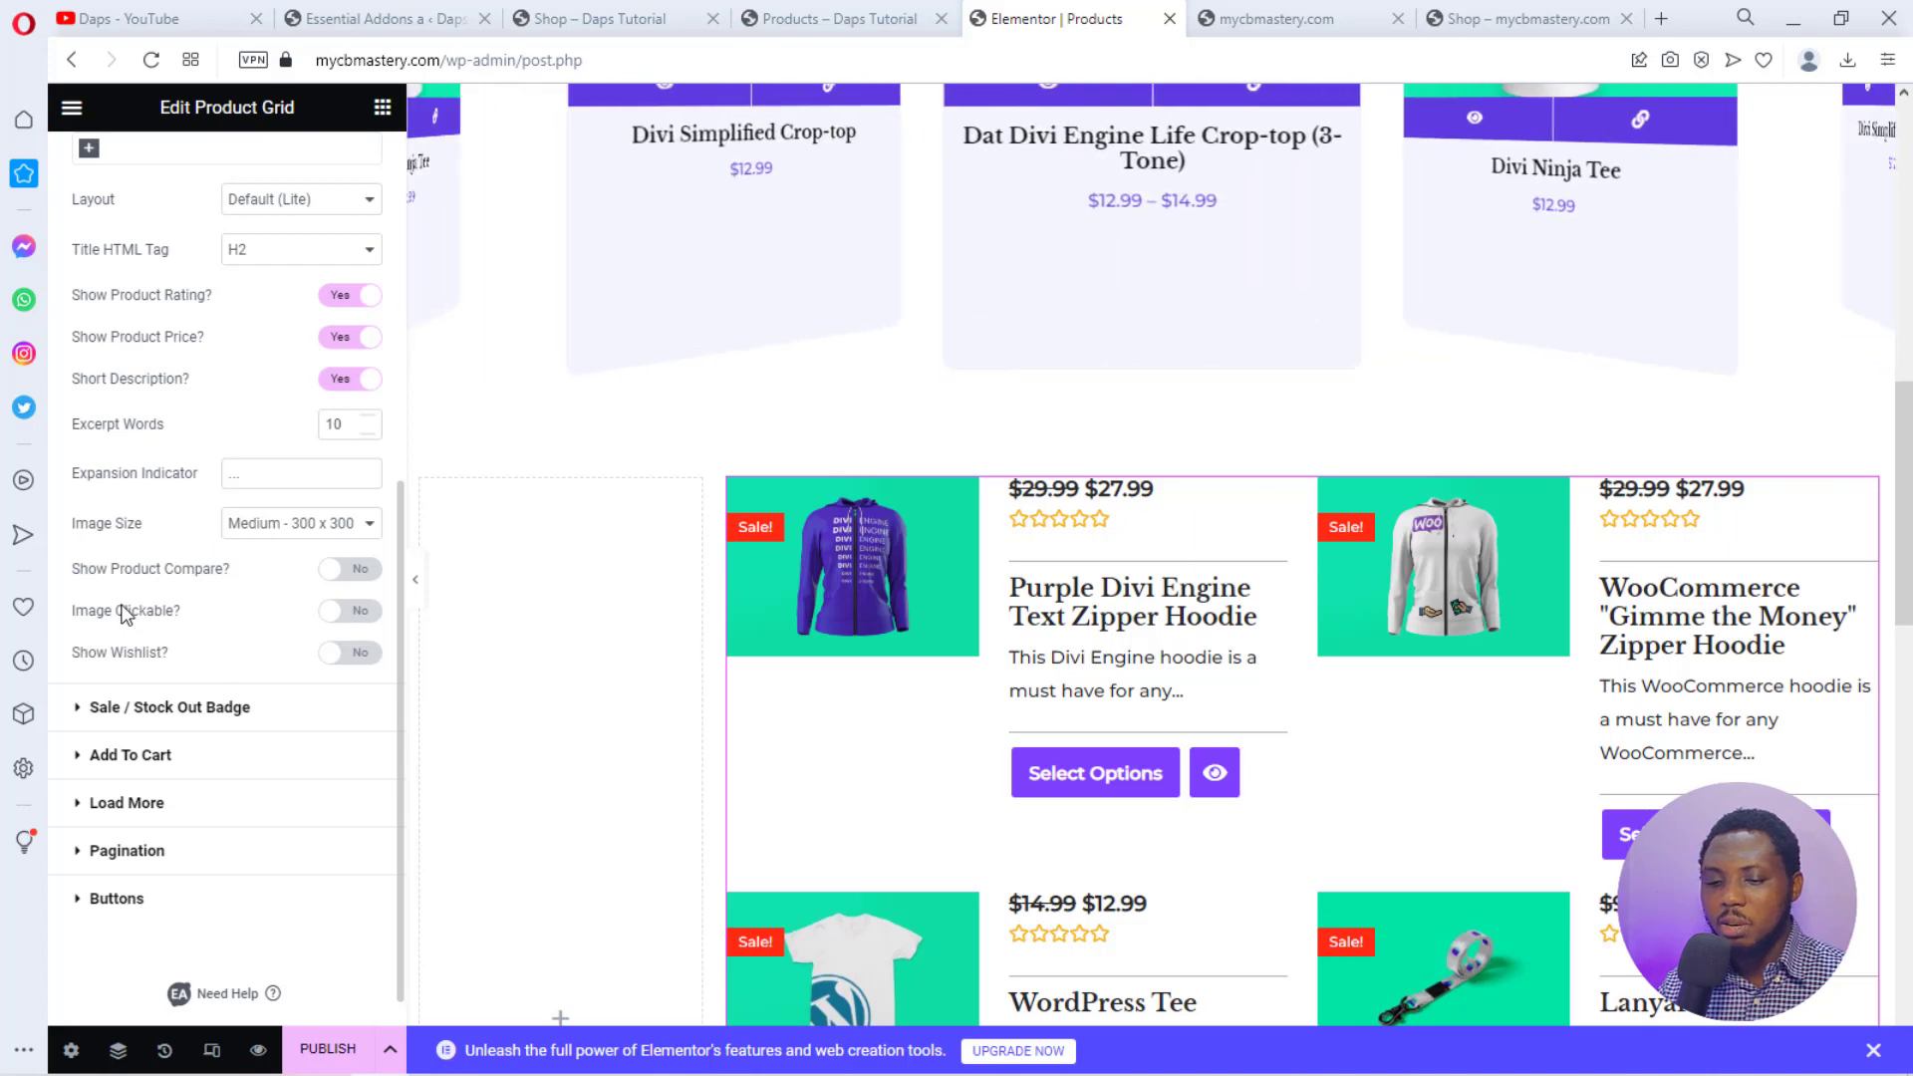
# Try Preset 2 for the Sale / Stock Out Badge and set its style to Preset 3.
pyautogui.click(107, 709)
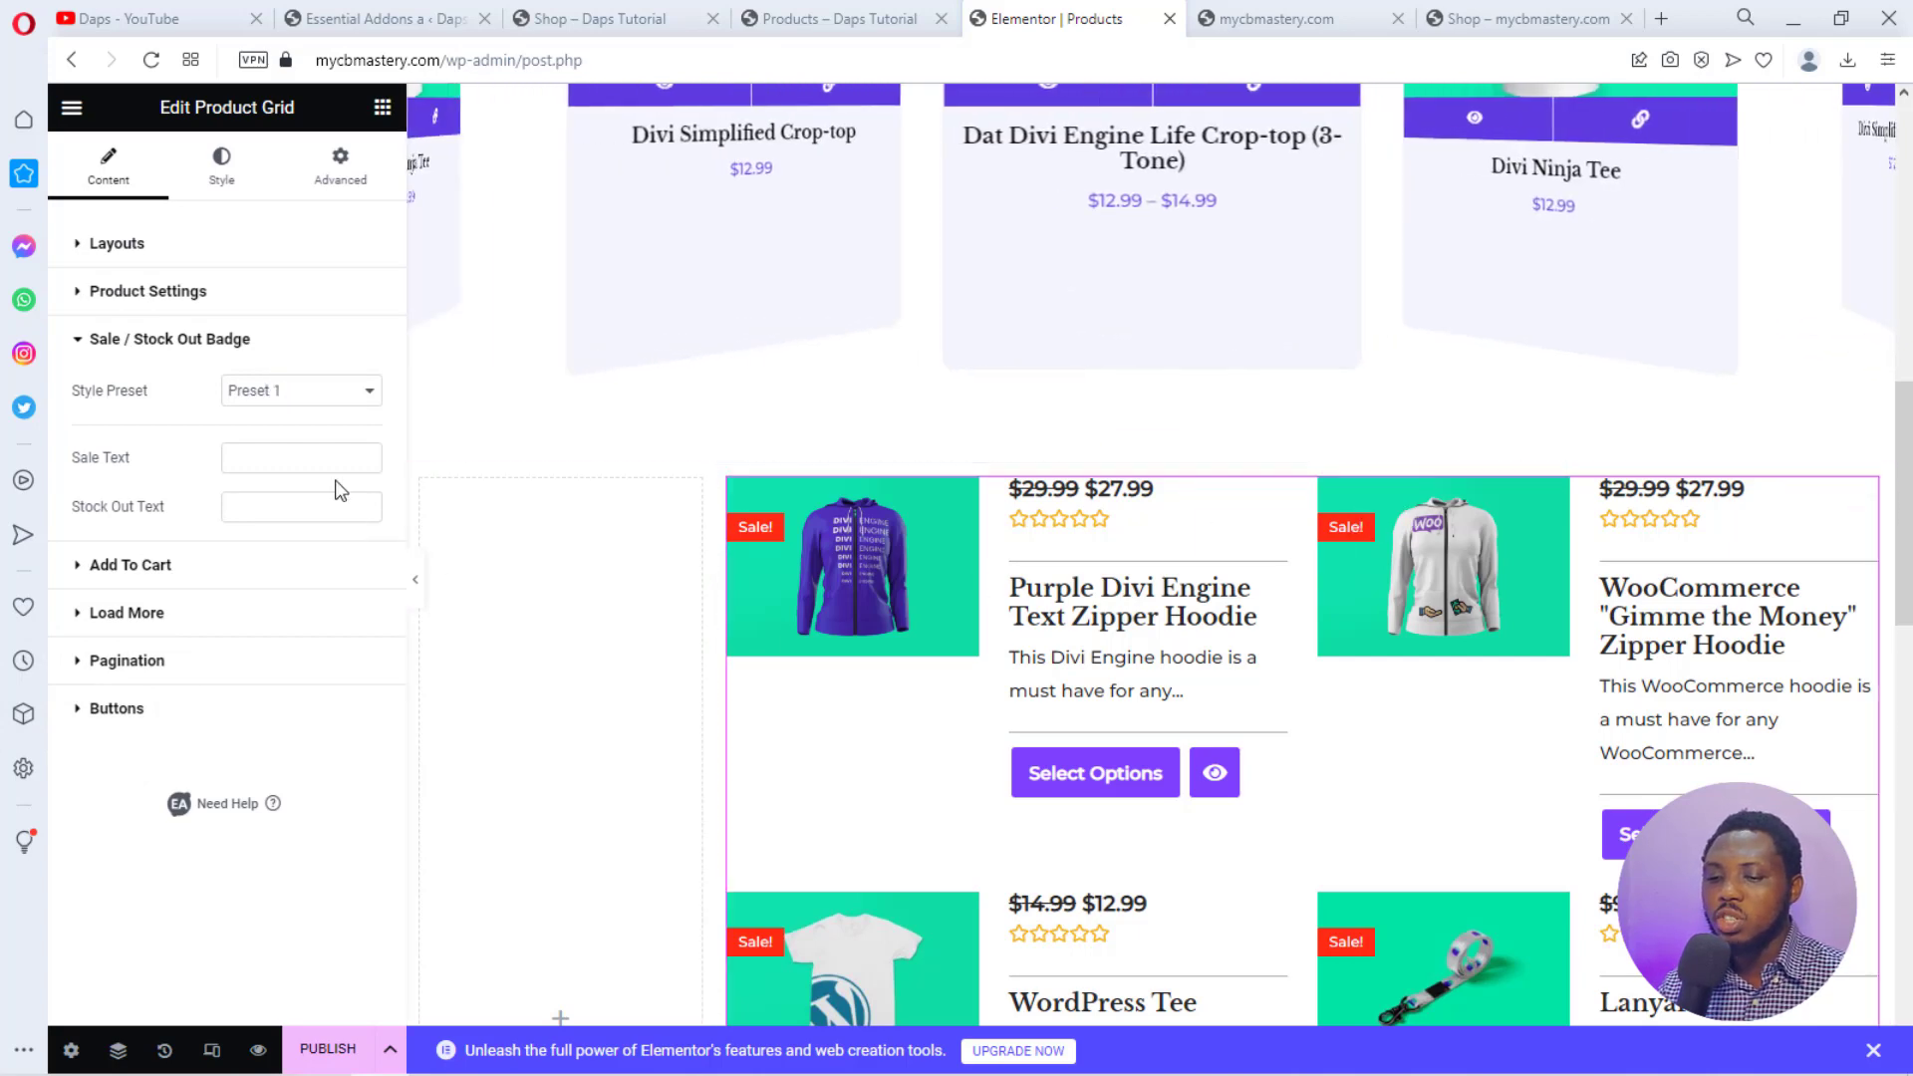
pyautogui.click(325, 403)
pyautogui.click(303, 440)
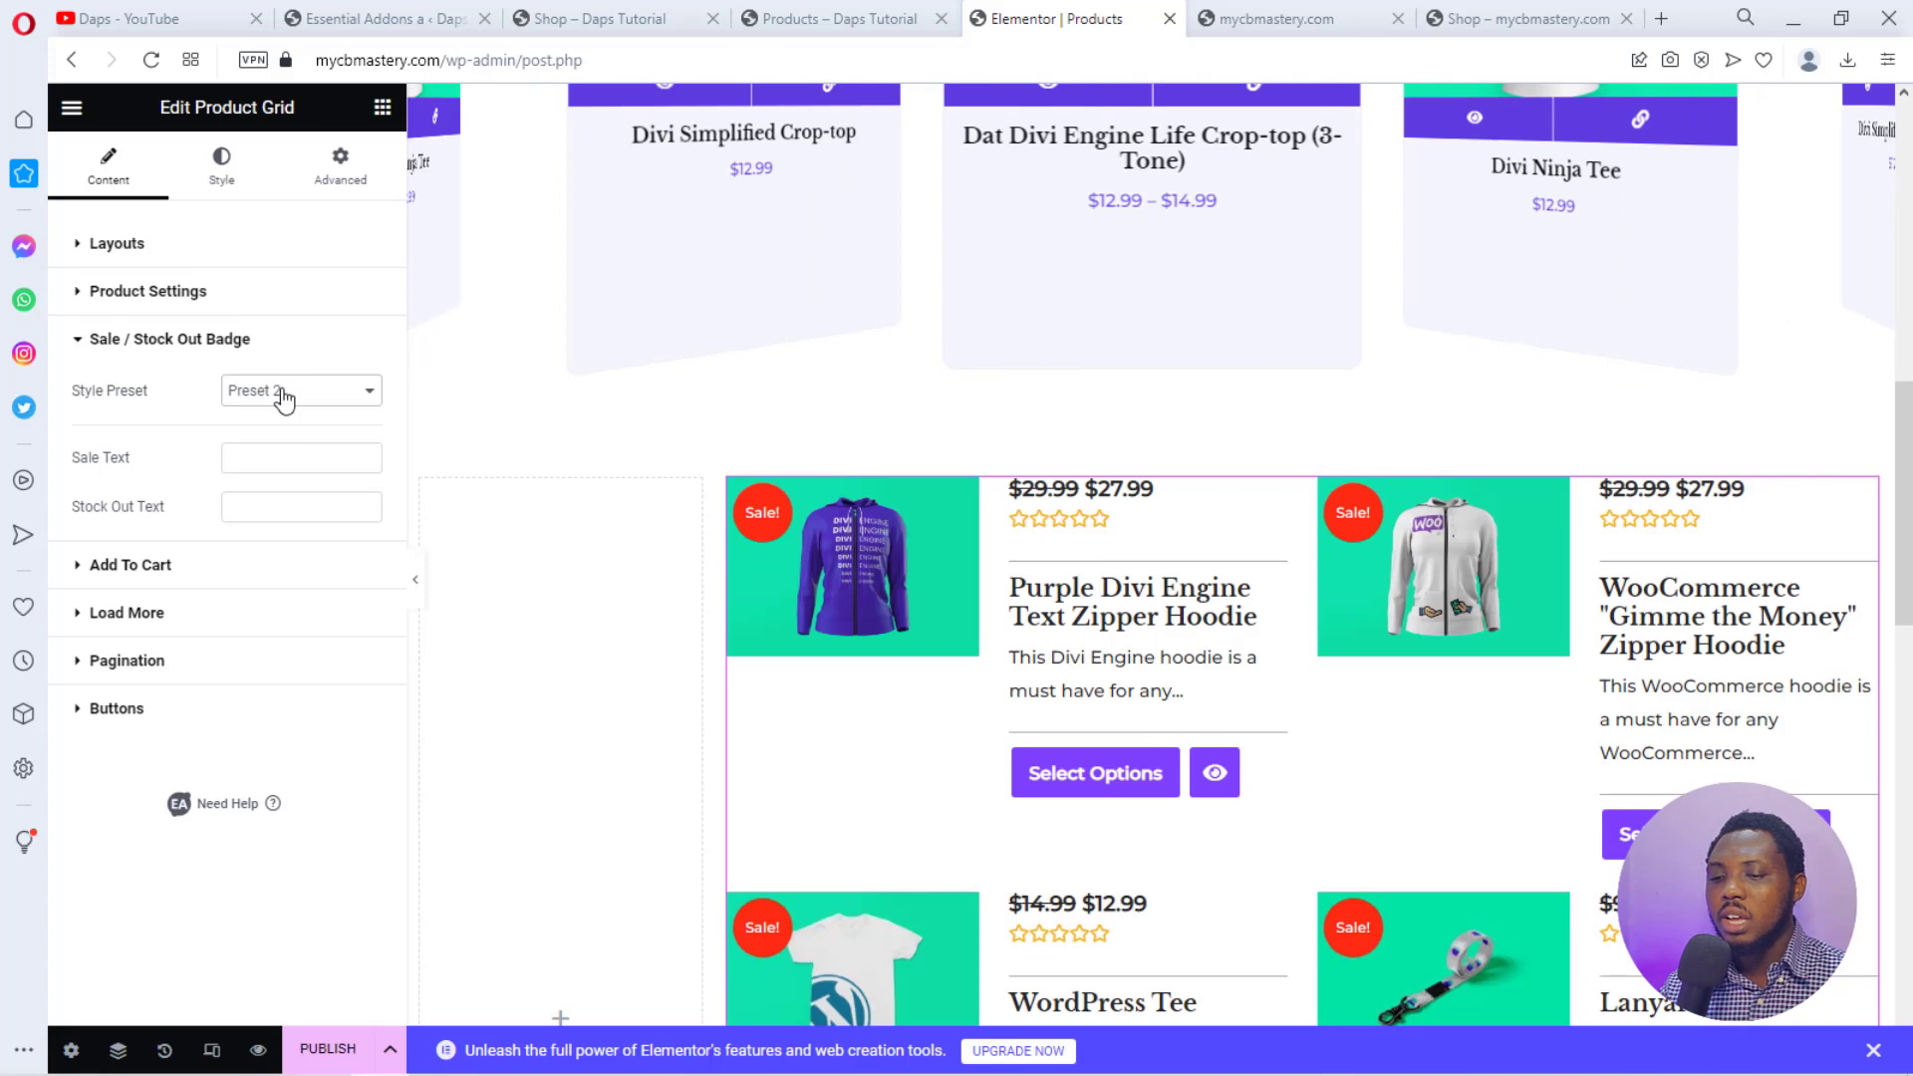
pyautogui.click(287, 408)
pyautogui.click(292, 464)
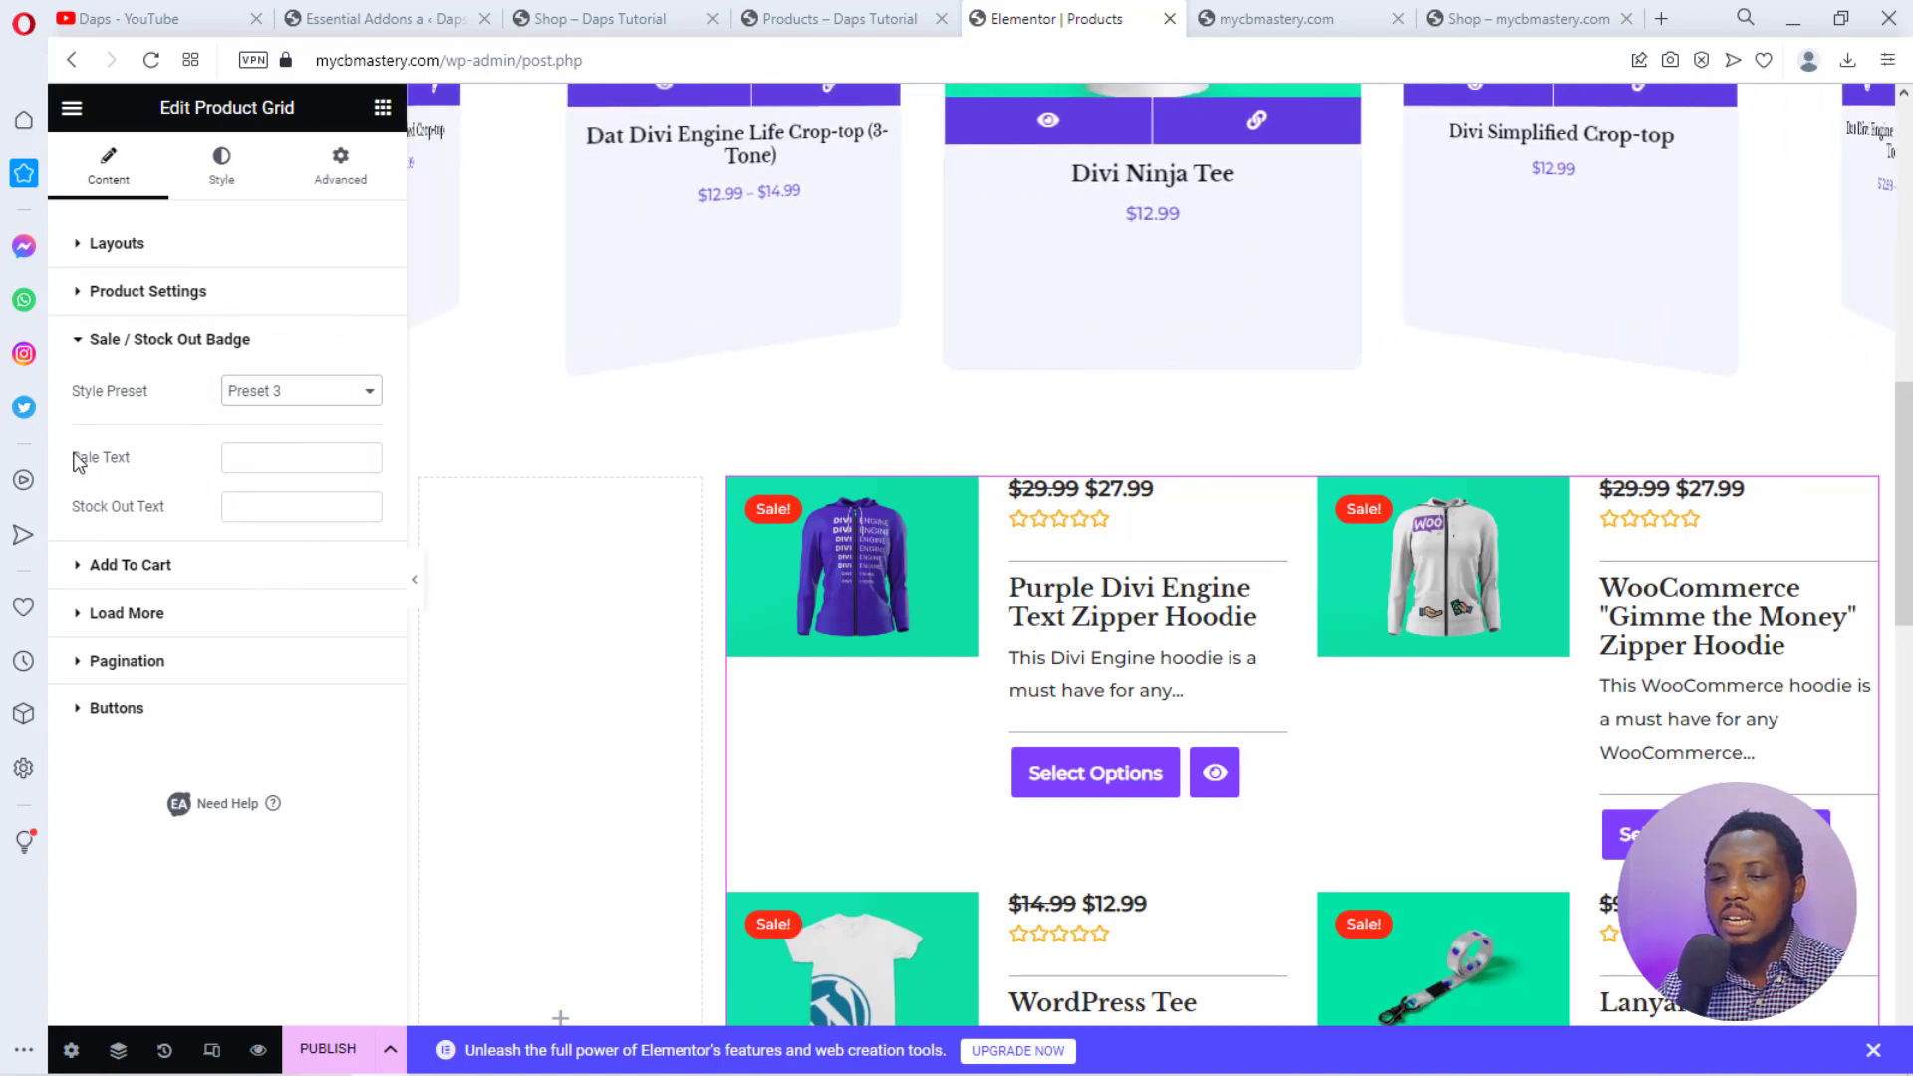
# Review the Add To Cart settings, the reference products page and the YouTube channel's videos, and return to the Elementor editor.
pyautogui.click(95, 339)
pyautogui.click(96, 392)
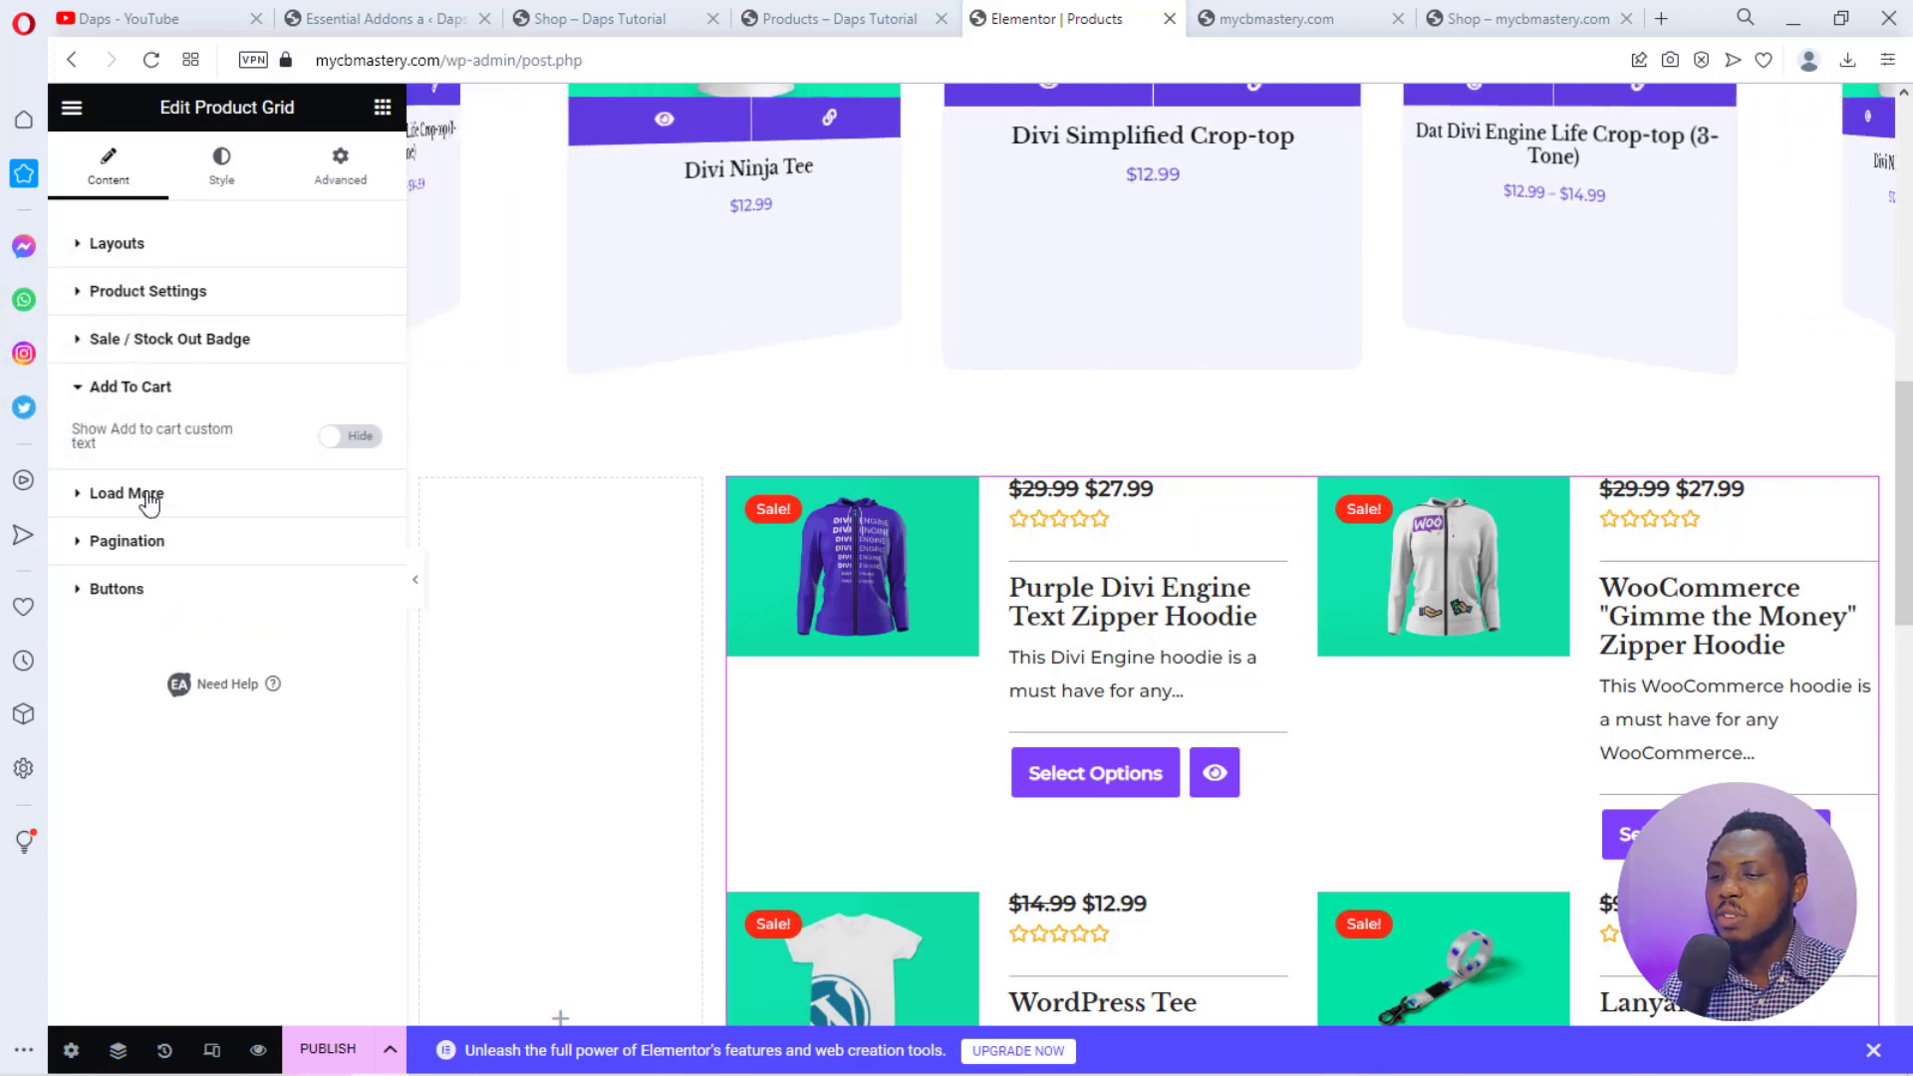
pyautogui.click(807, 18)
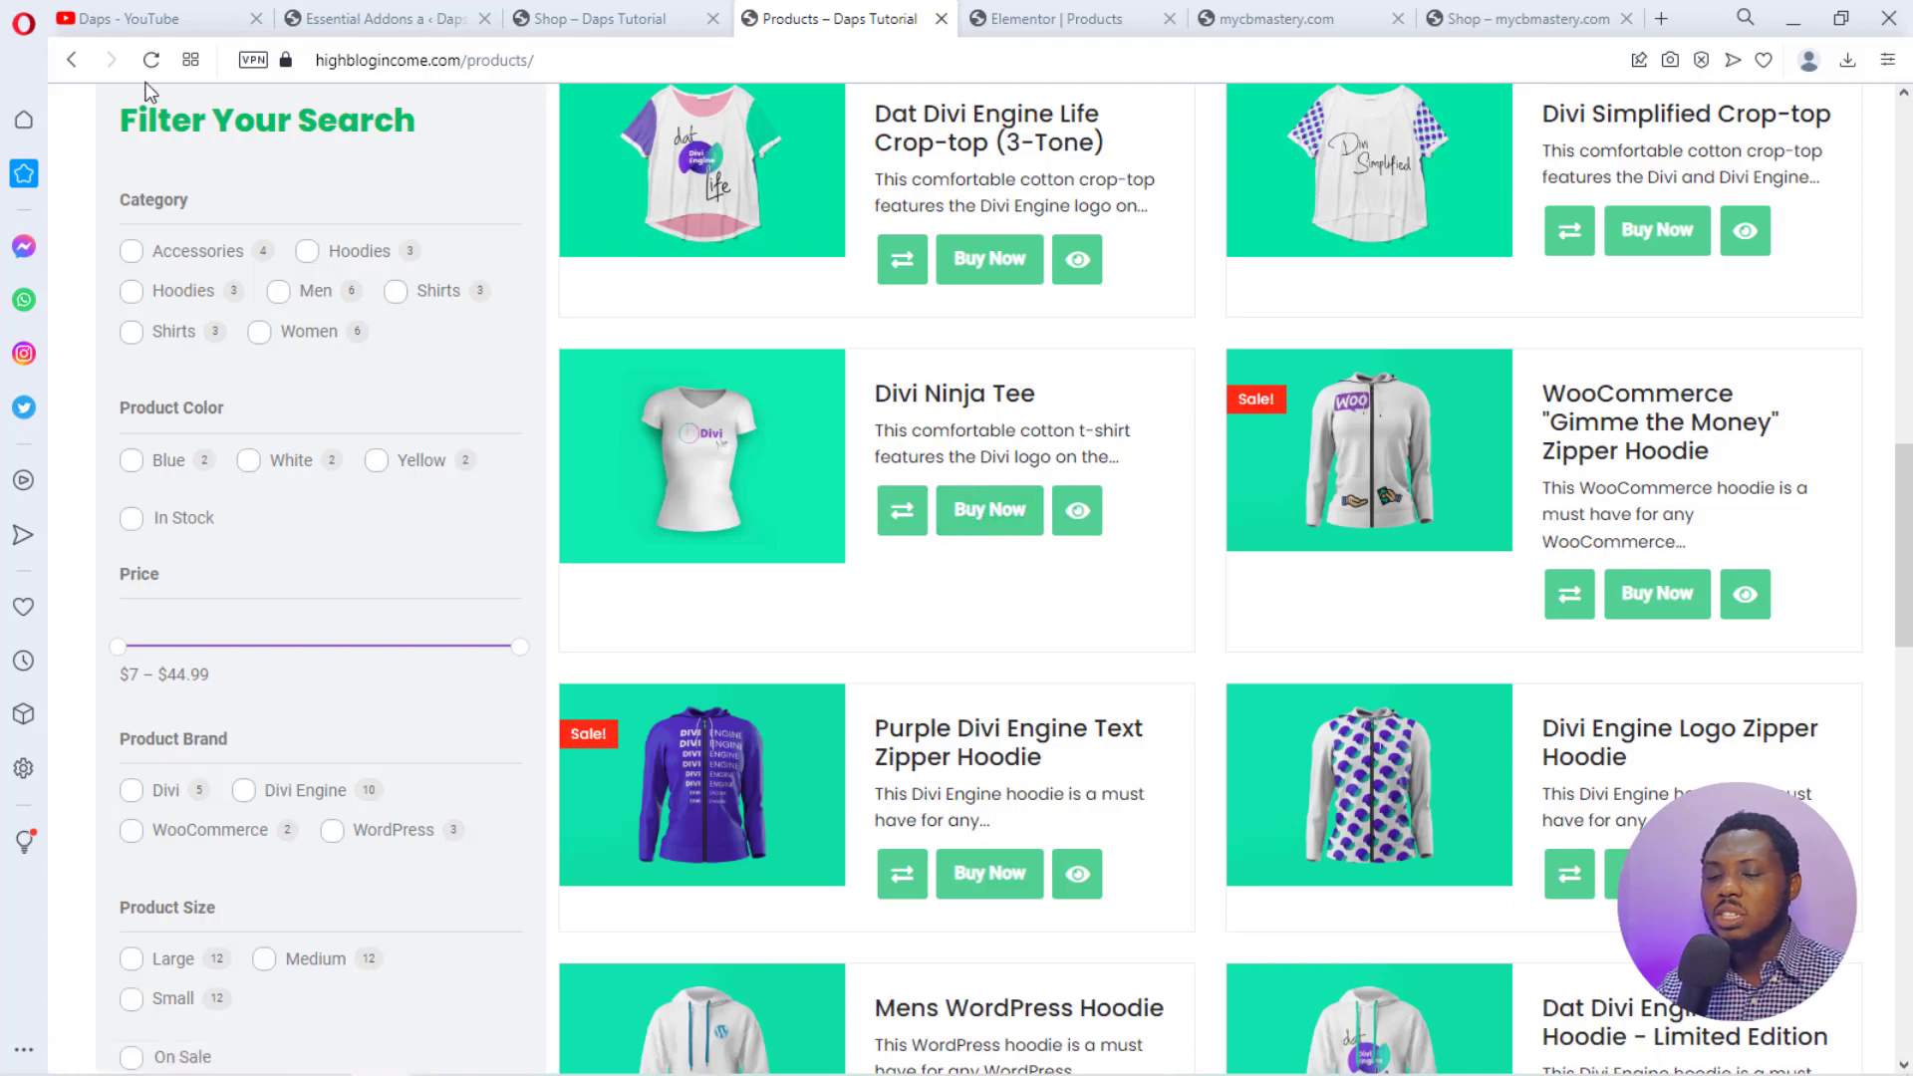
pyautogui.click(136, 25)
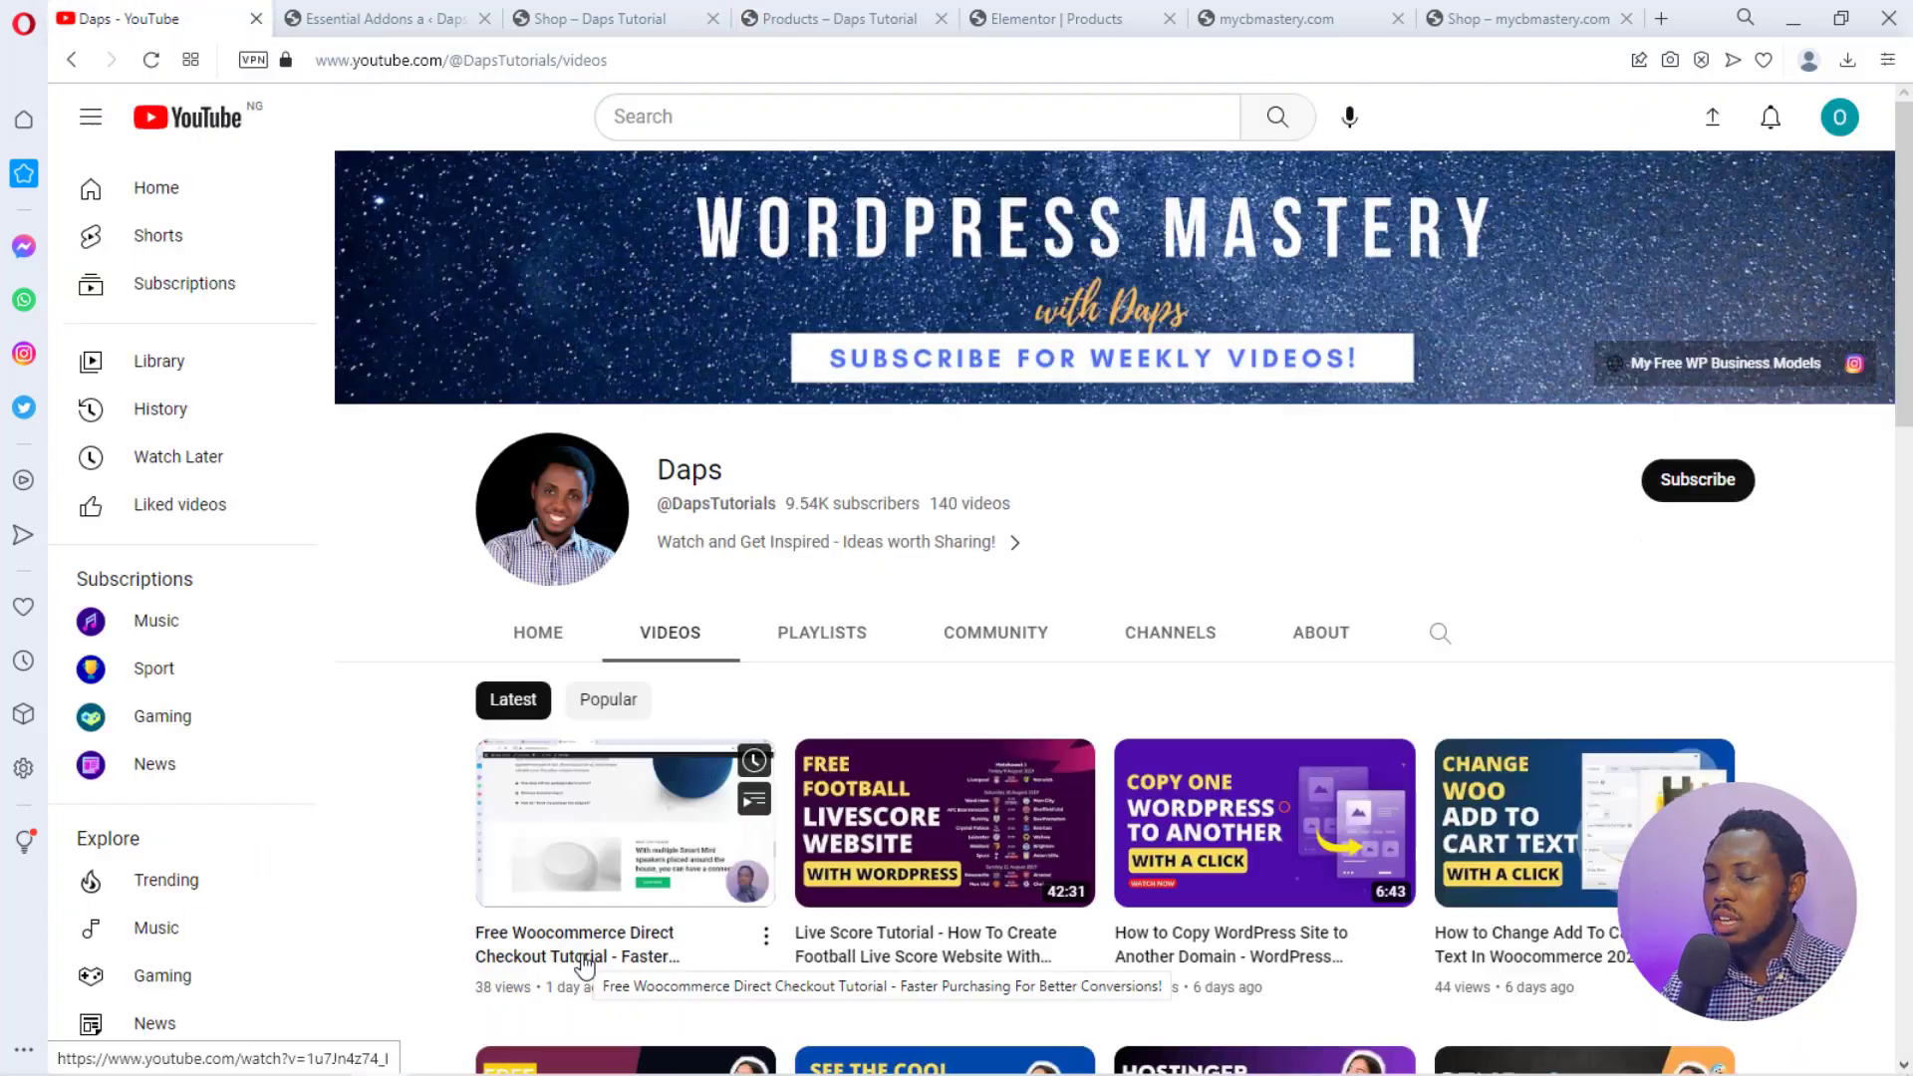
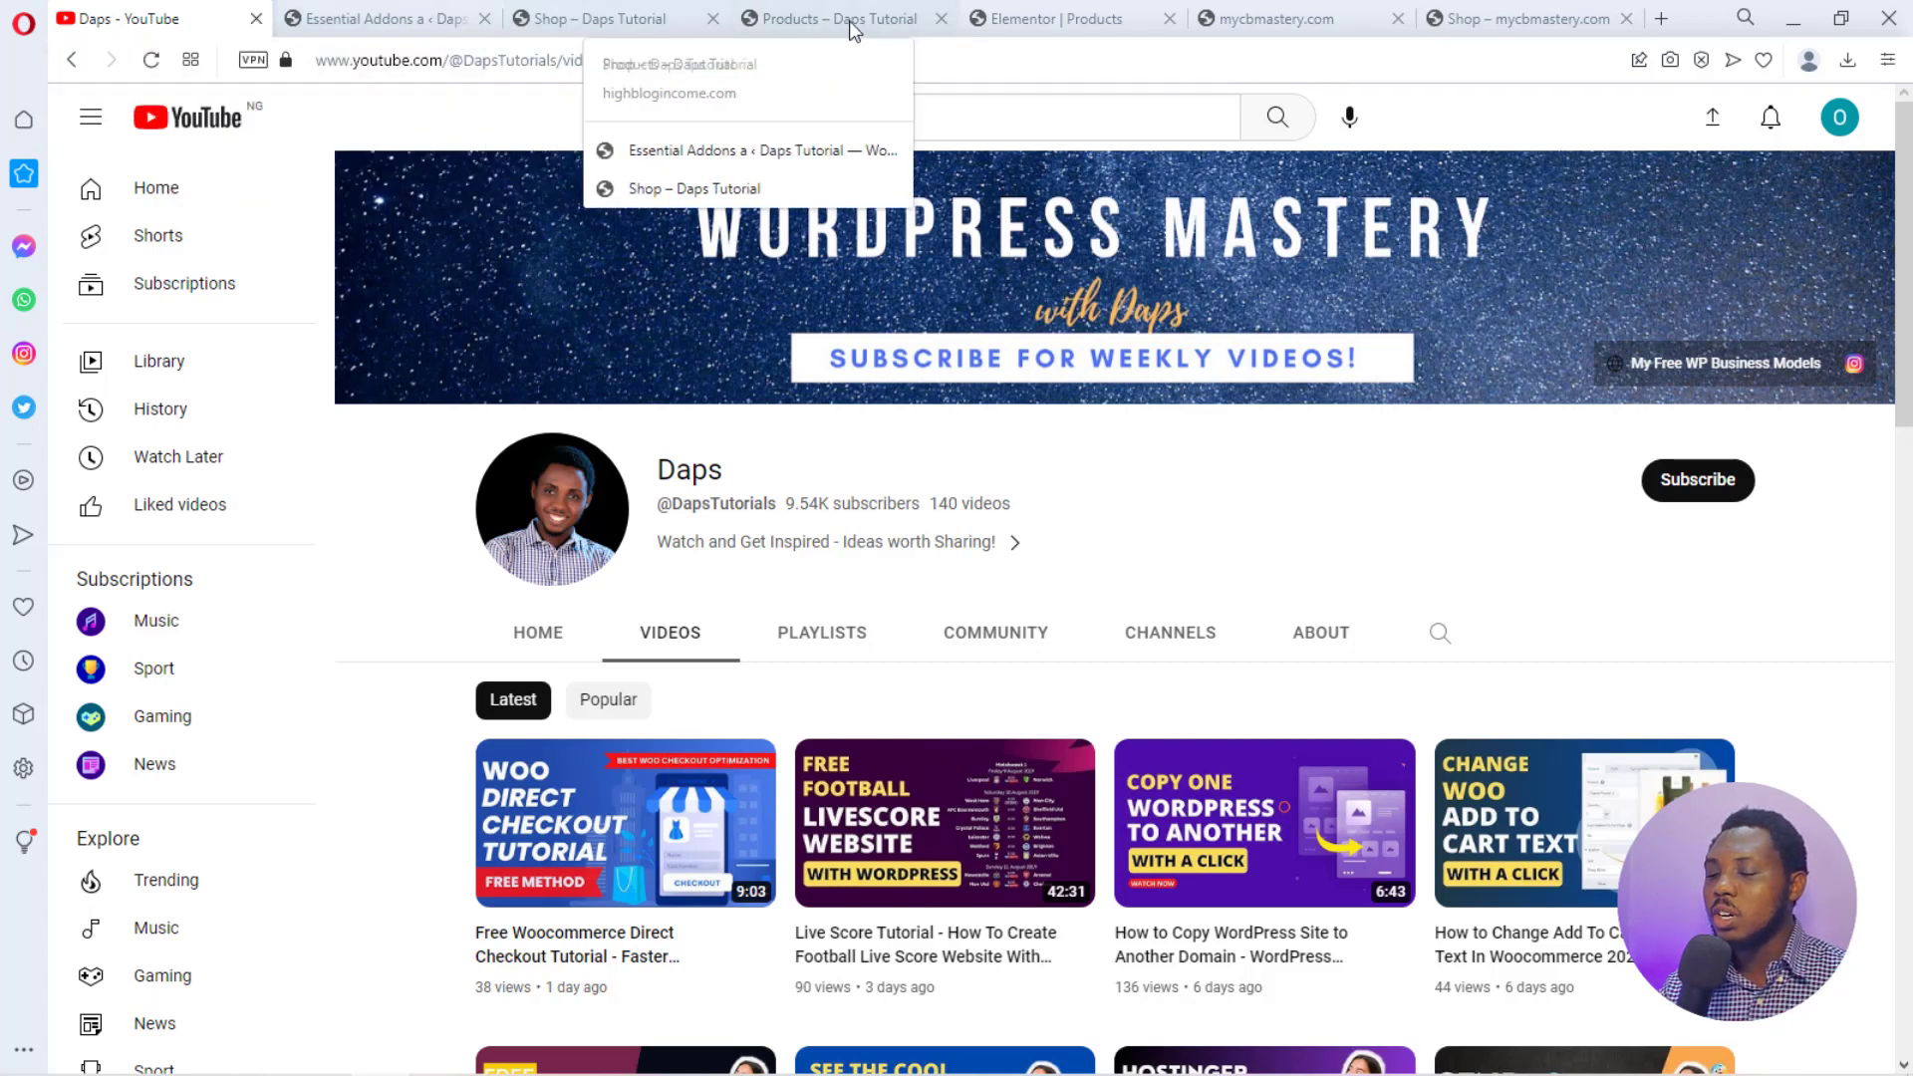
pyautogui.click(1078, 24)
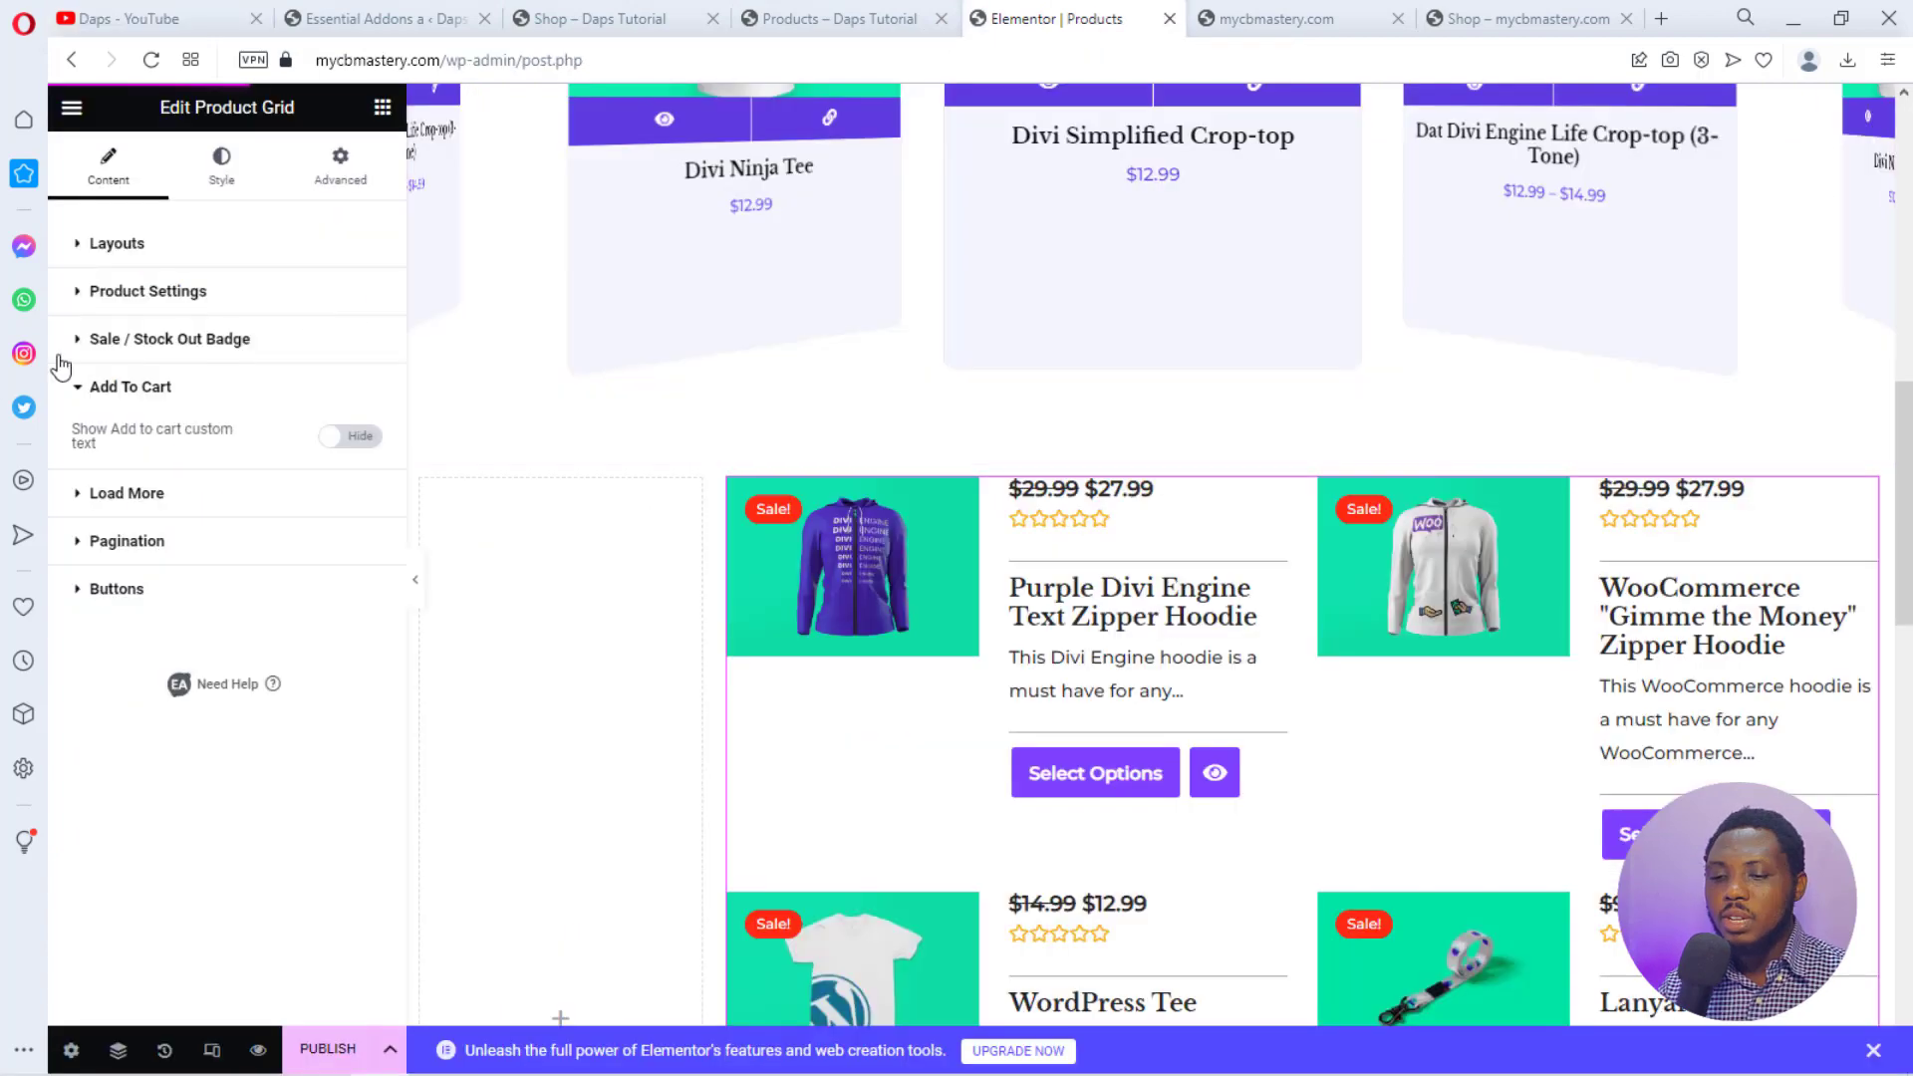
# Turn on the Load More option for the Product Grid and check the end of the product list.
pyautogui.click(96, 493)
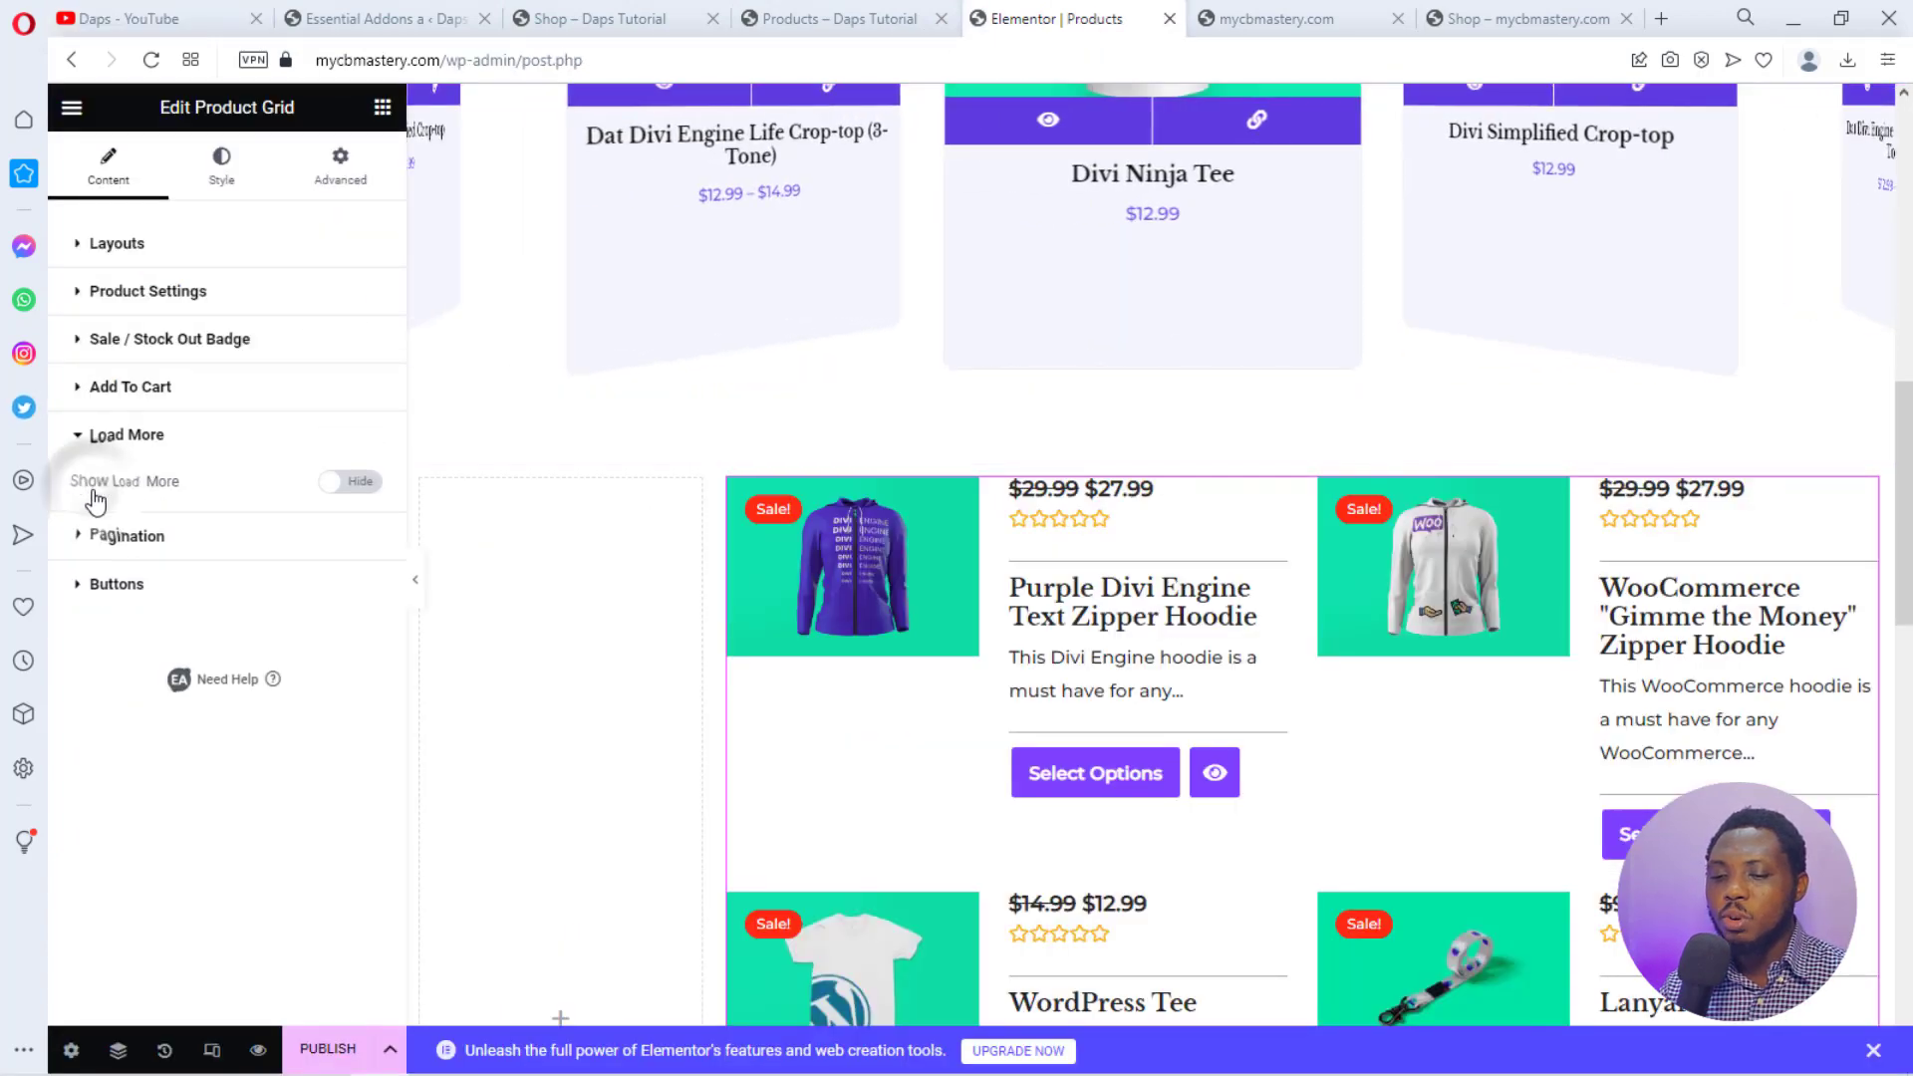
pyautogui.click(351, 483)
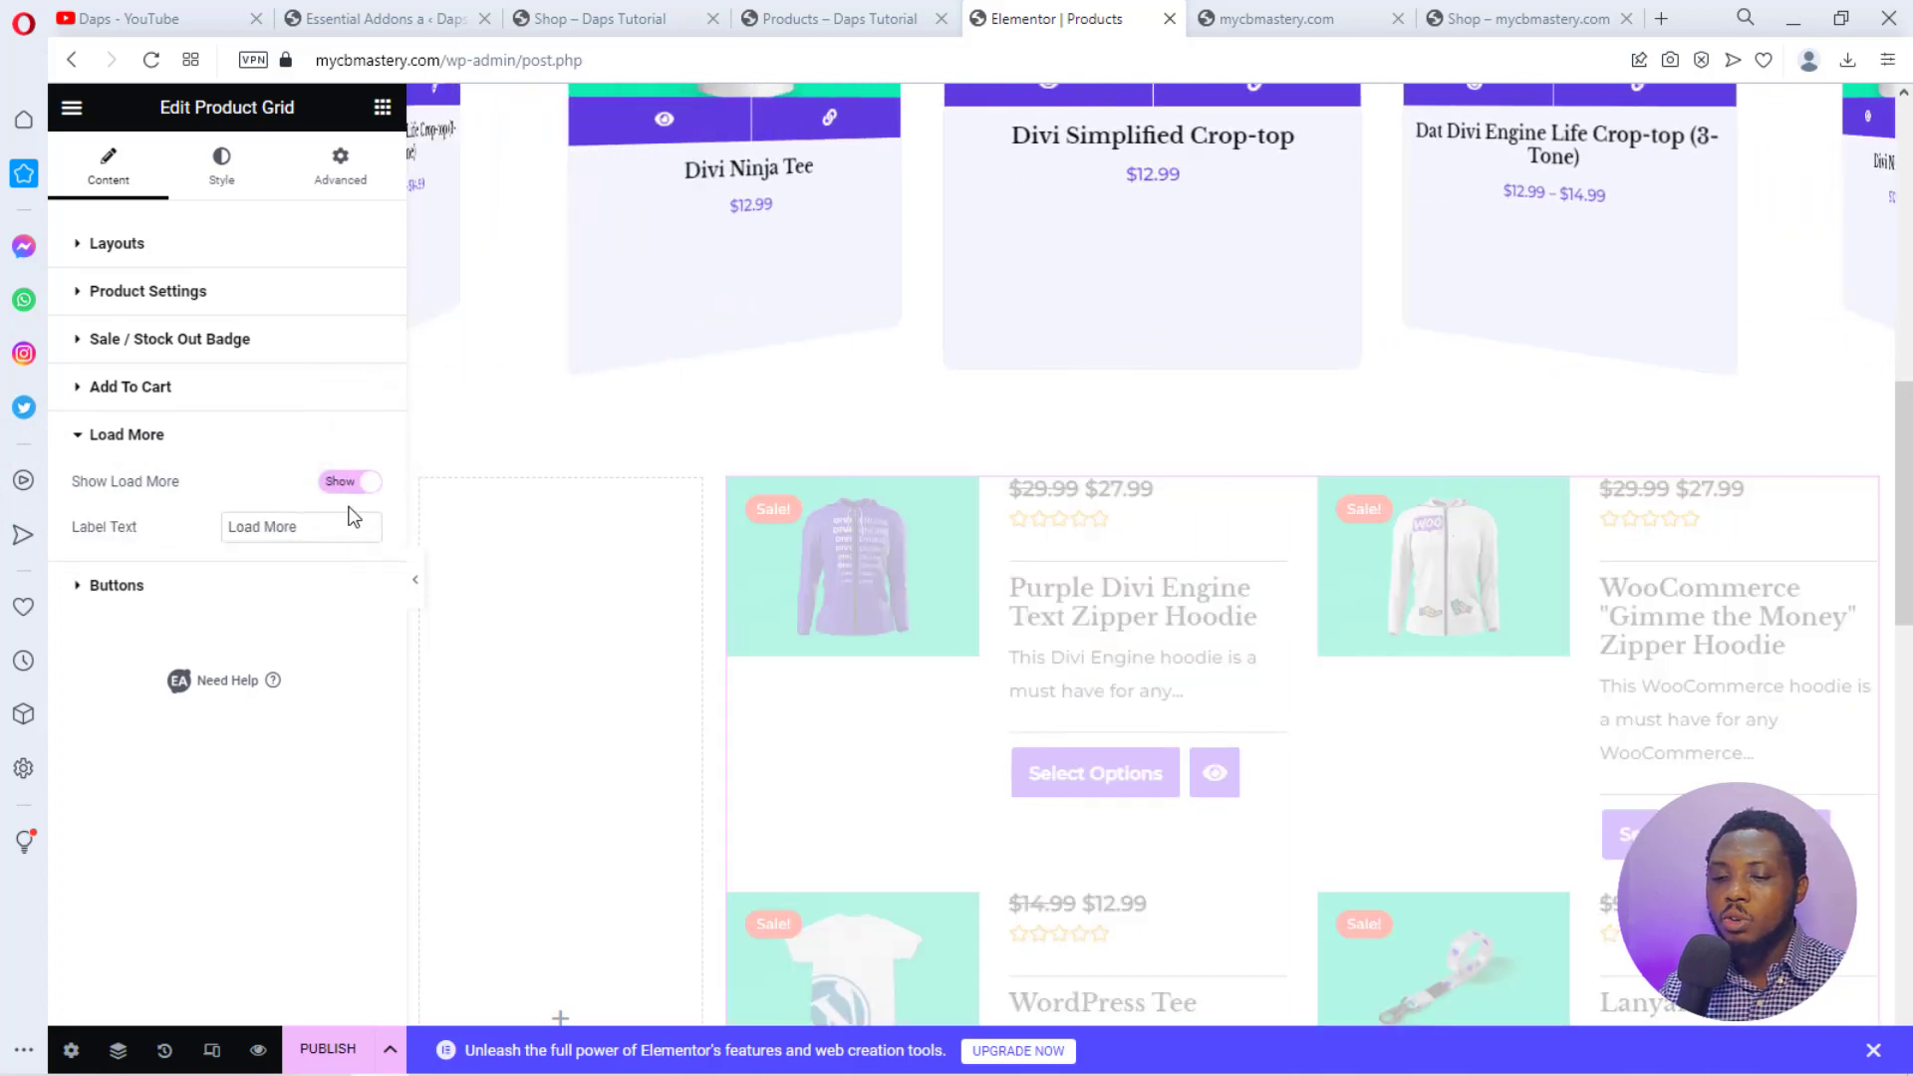
pyautogui.scroll(-10, 1263, 669)
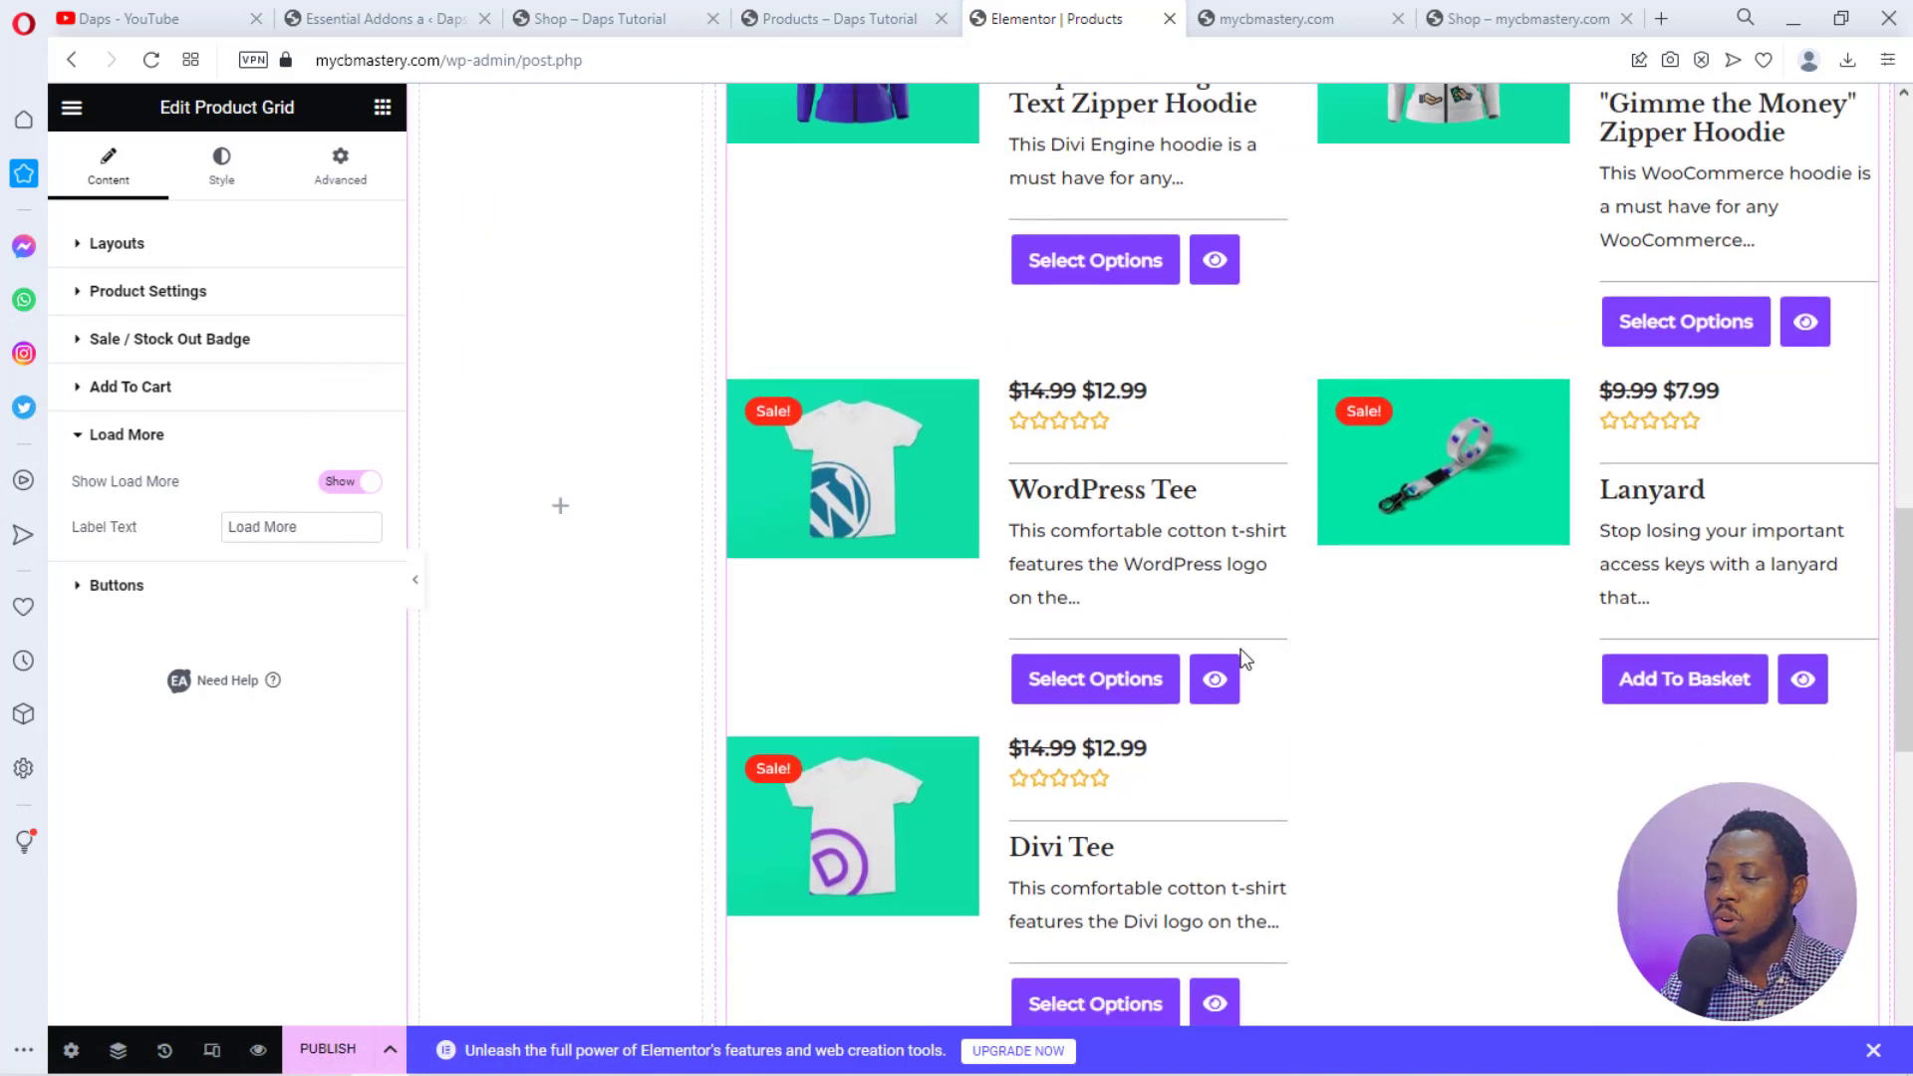
# Look over the Product Grid's Buttons settings and preview the sale product list at full page width.
pyautogui.click(98, 594)
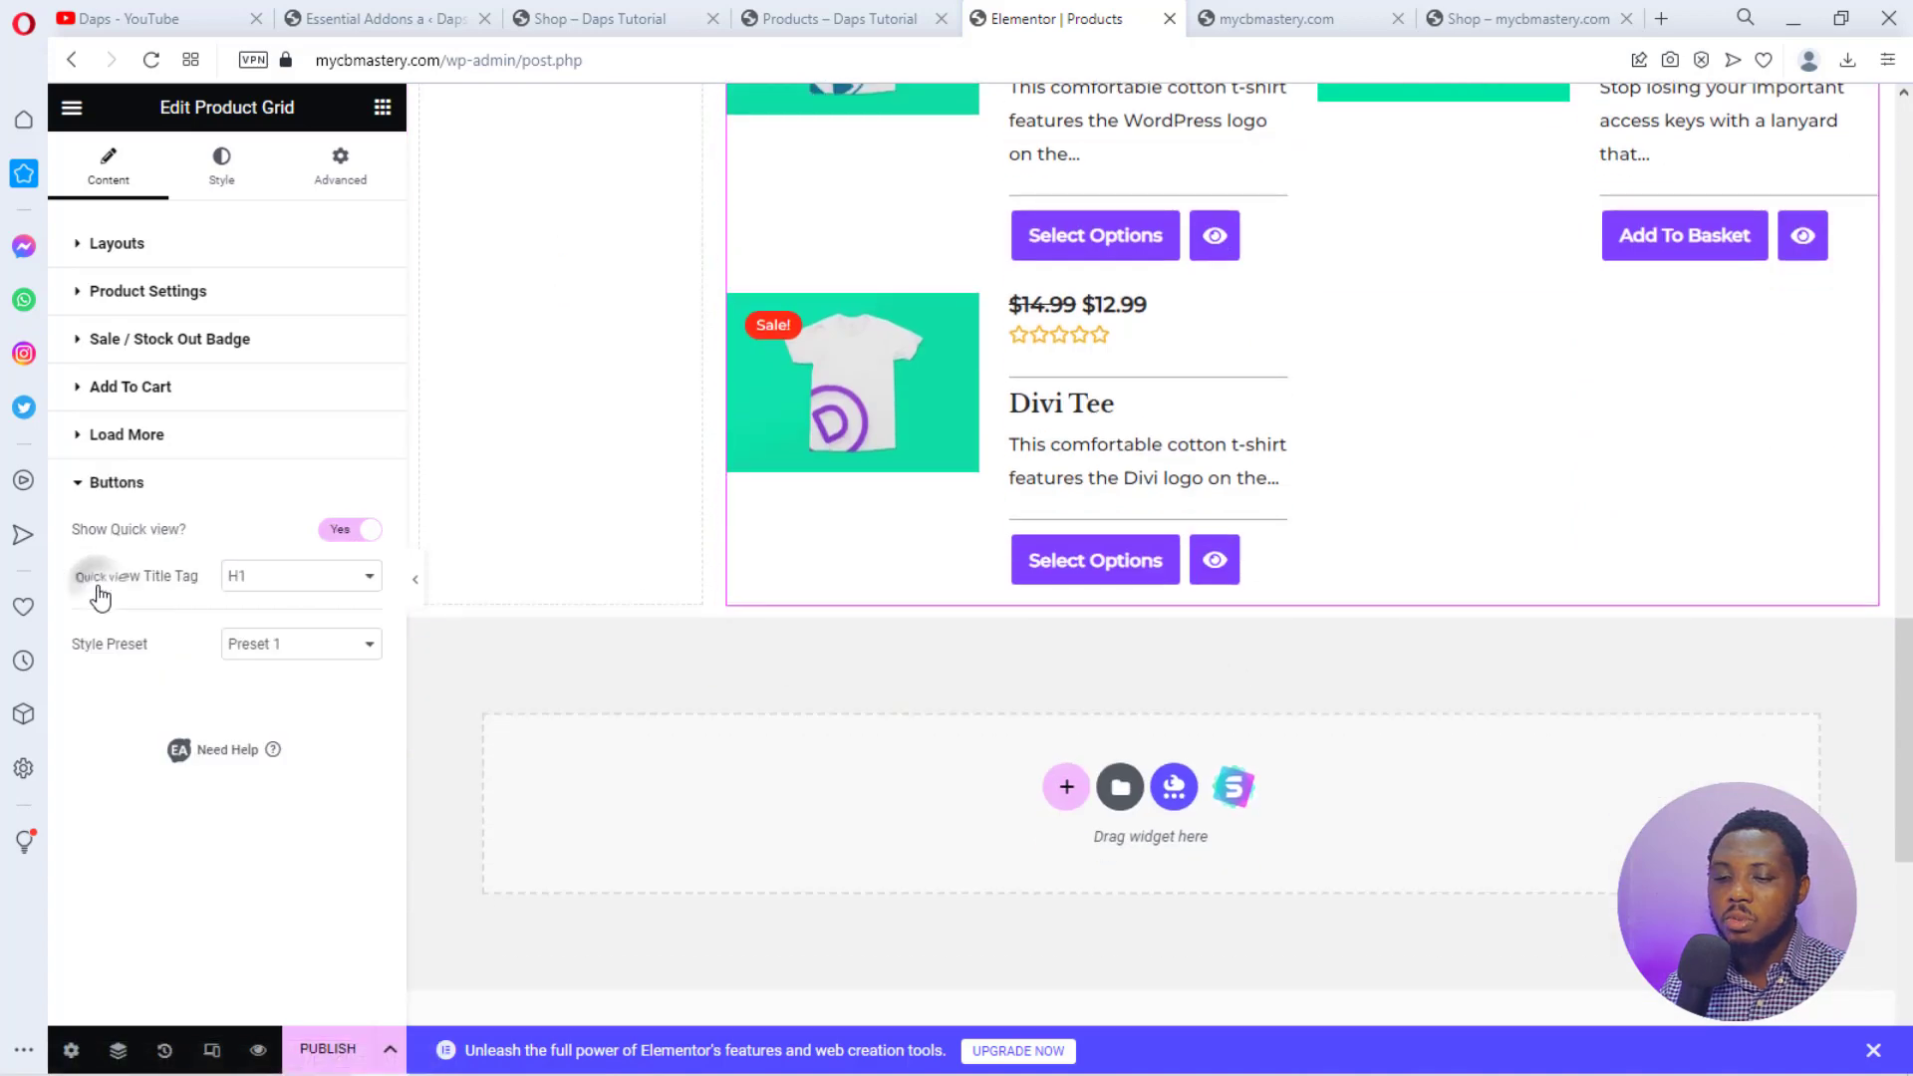
pyautogui.click(101, 484)
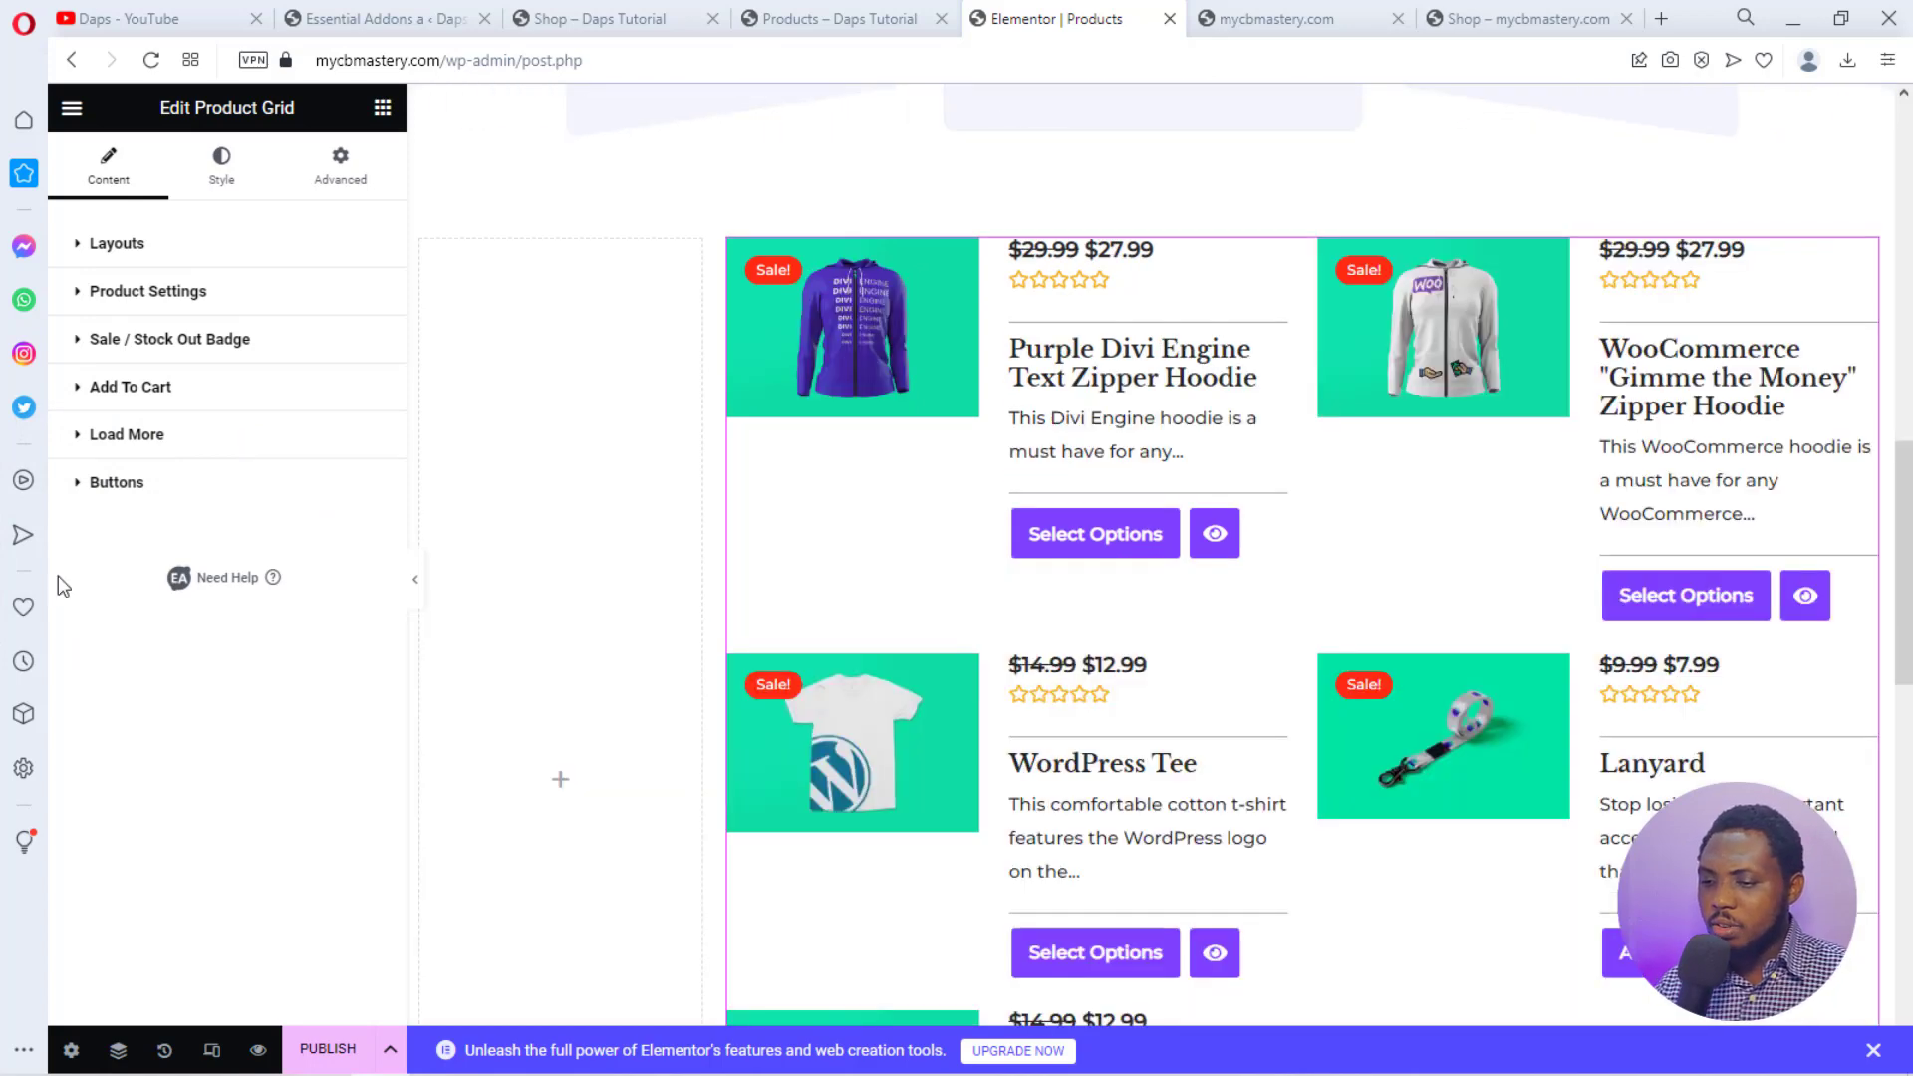
pyautogui.click(417, 585)
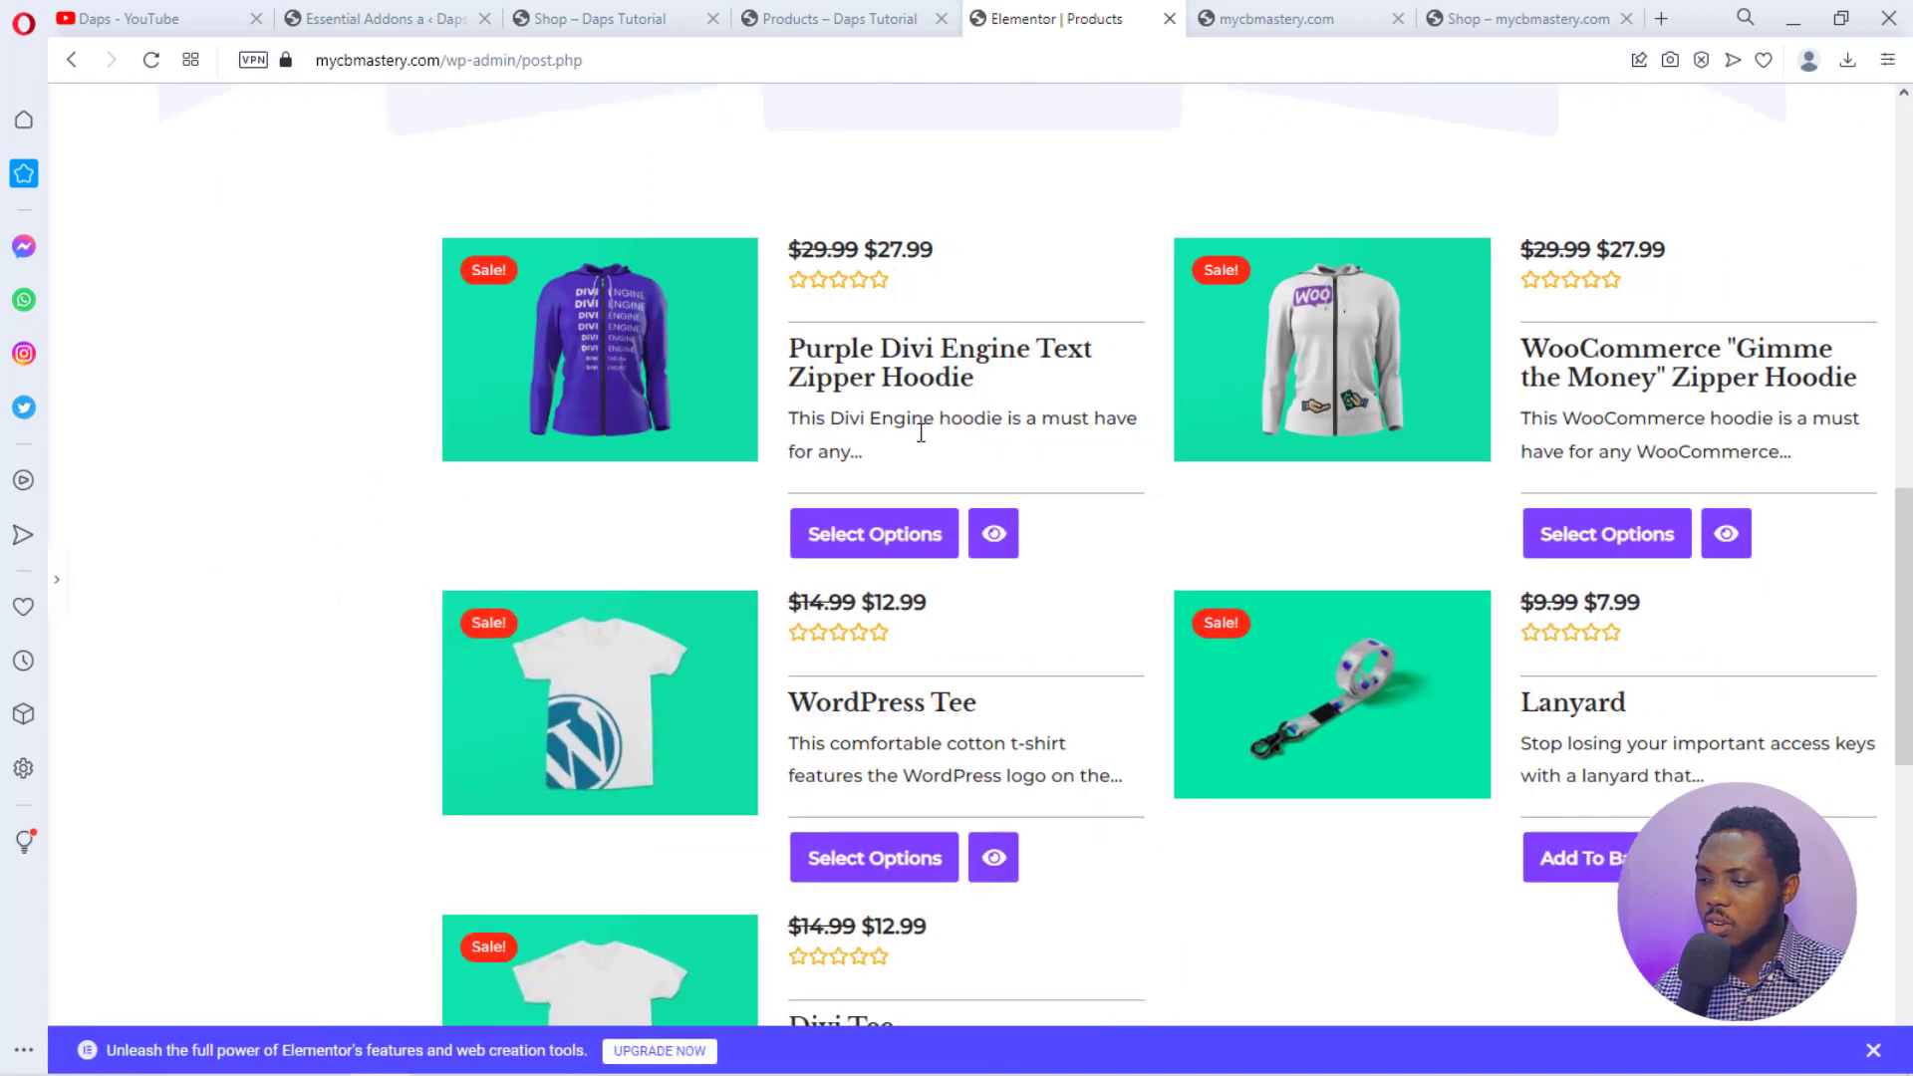
pyautogui.scroll(-2, 1186, 719)
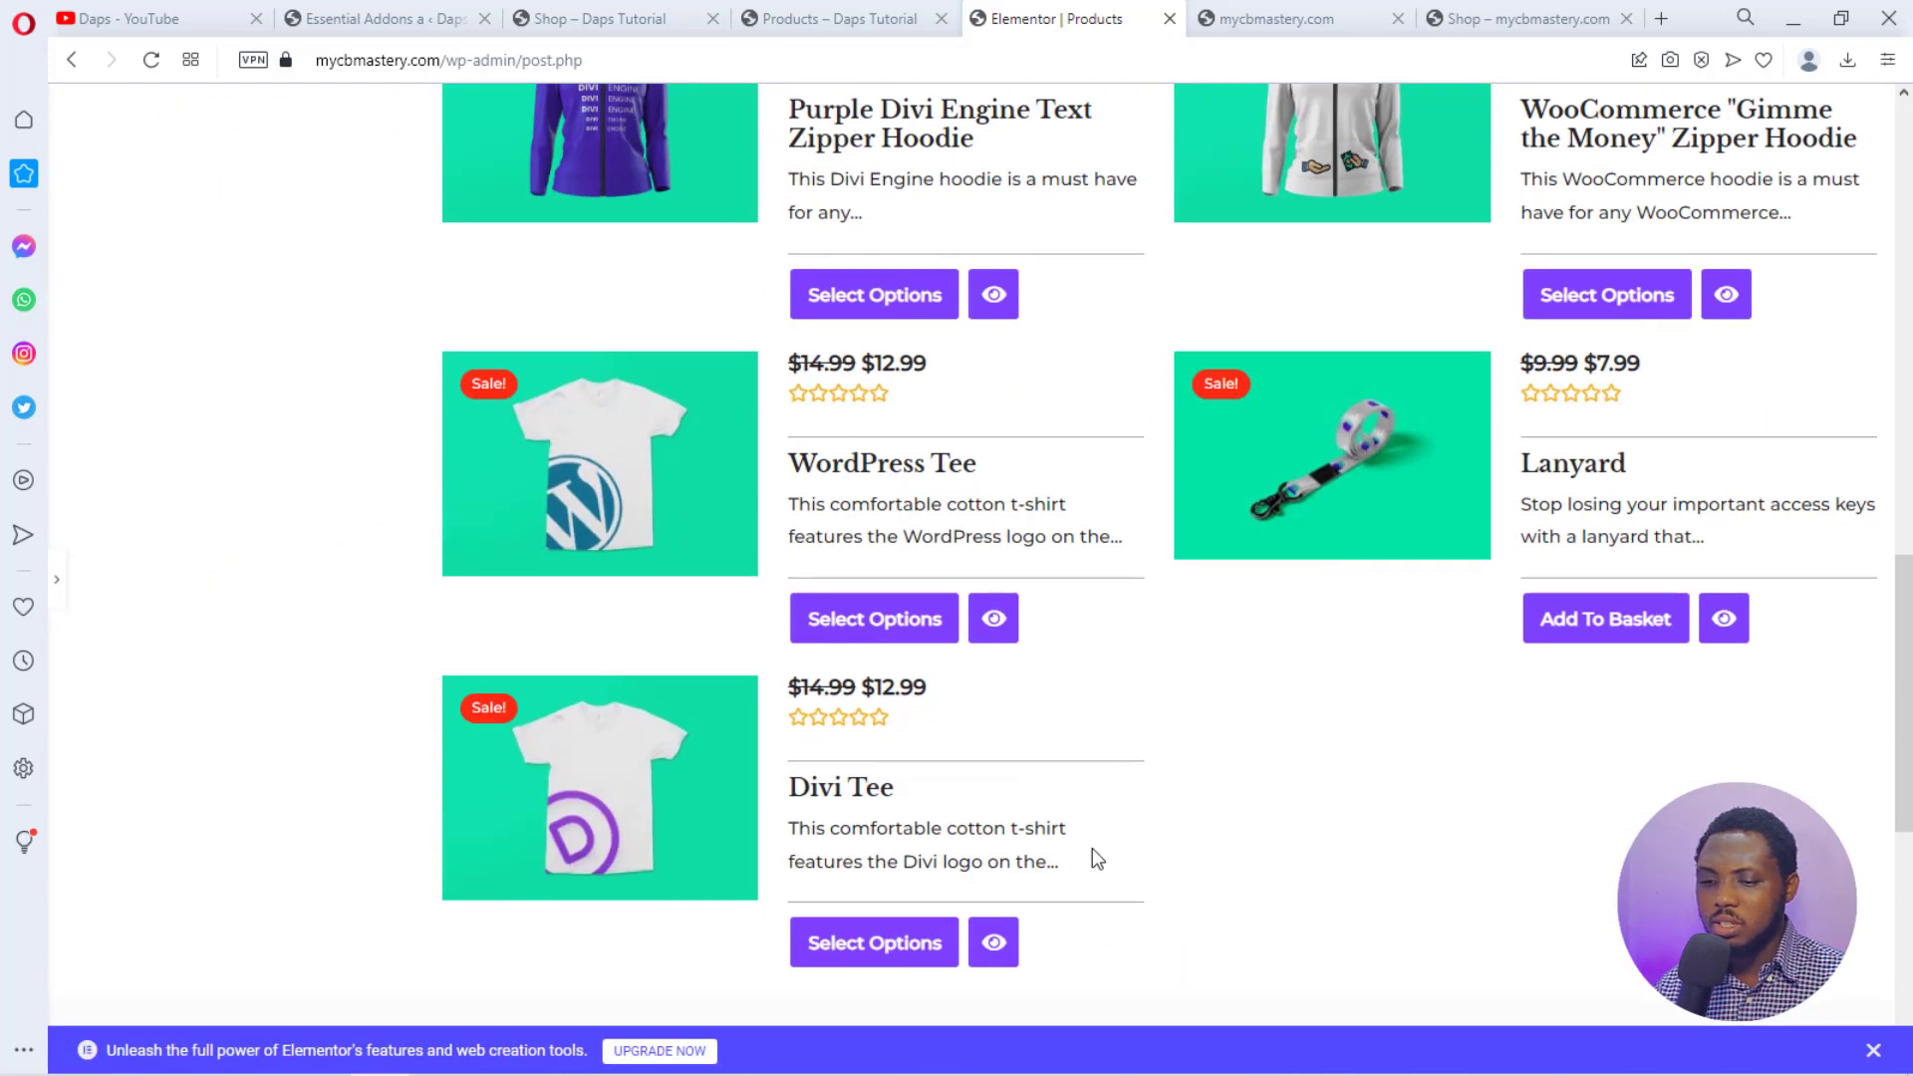
pyautogui.click(62, 583)
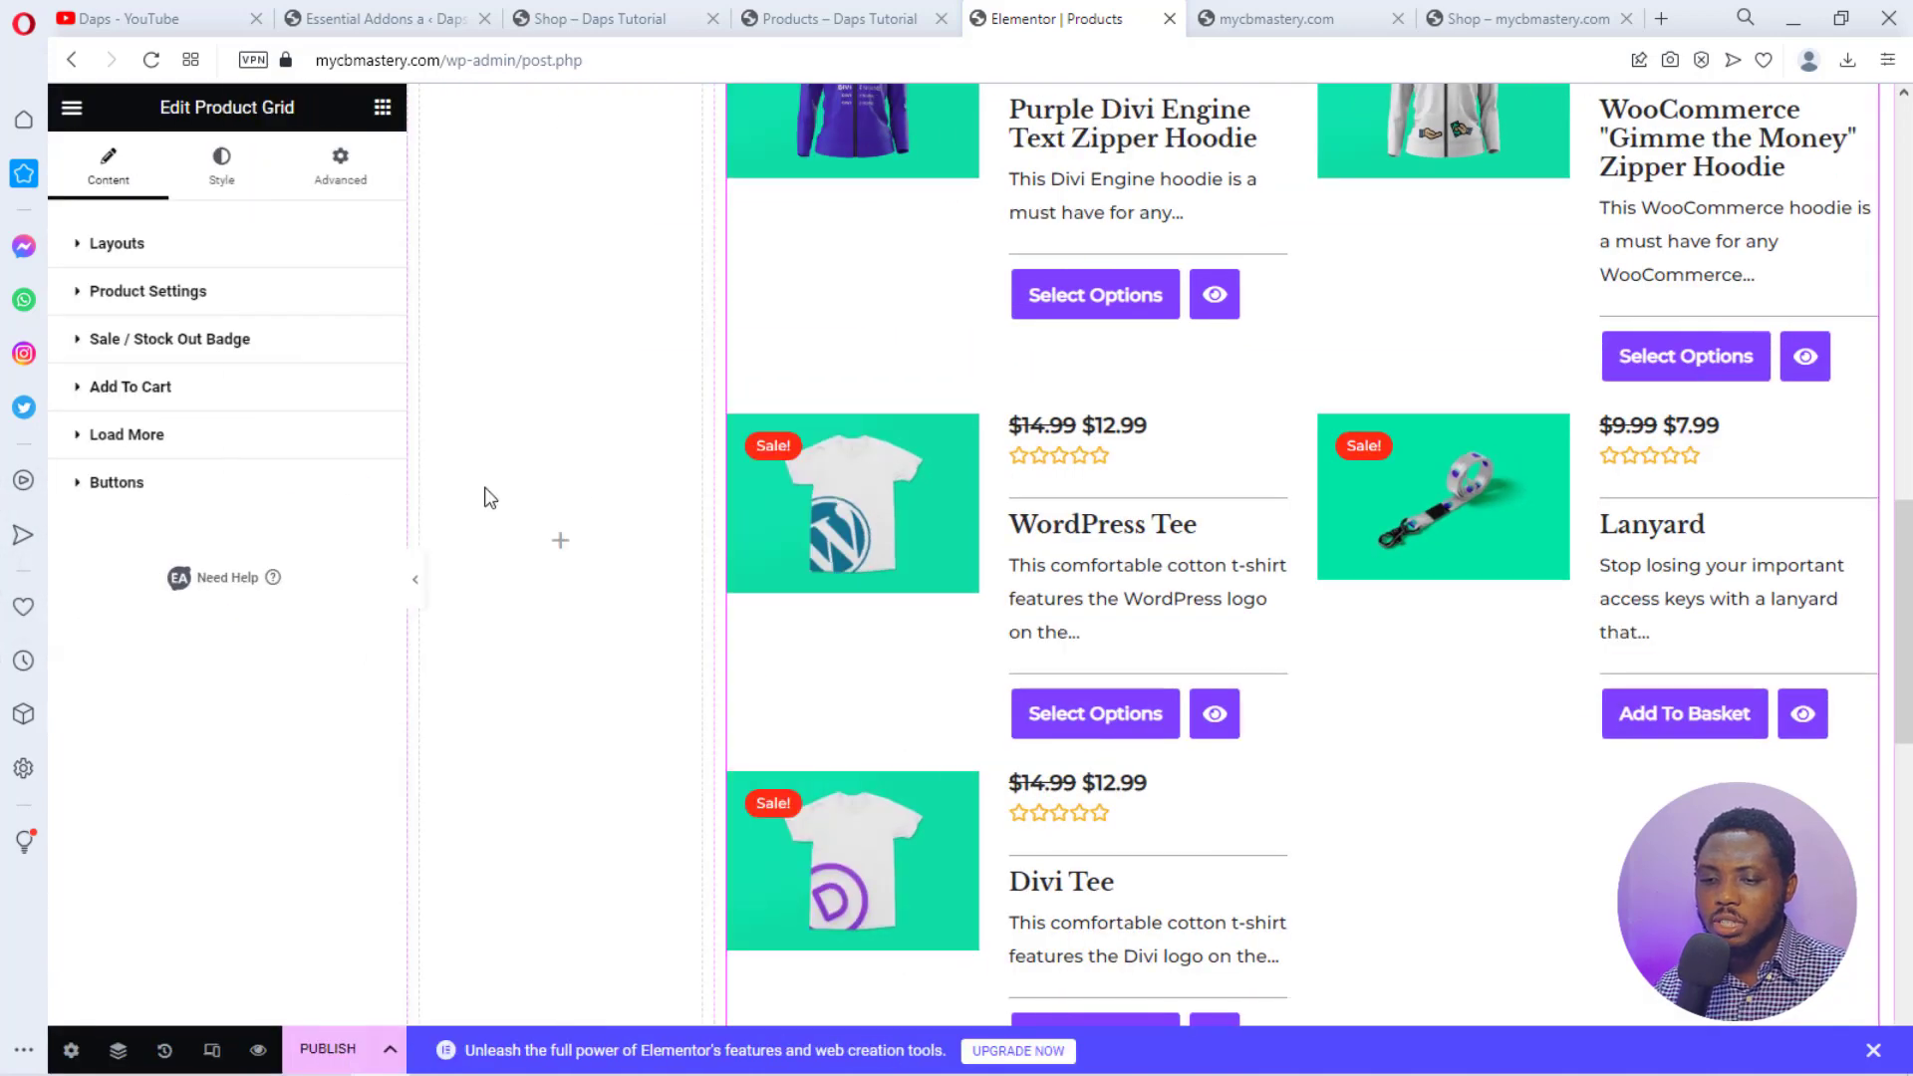
# Change the Product Grid's filter to Recent Products.
pyautogui.click(81, 295)
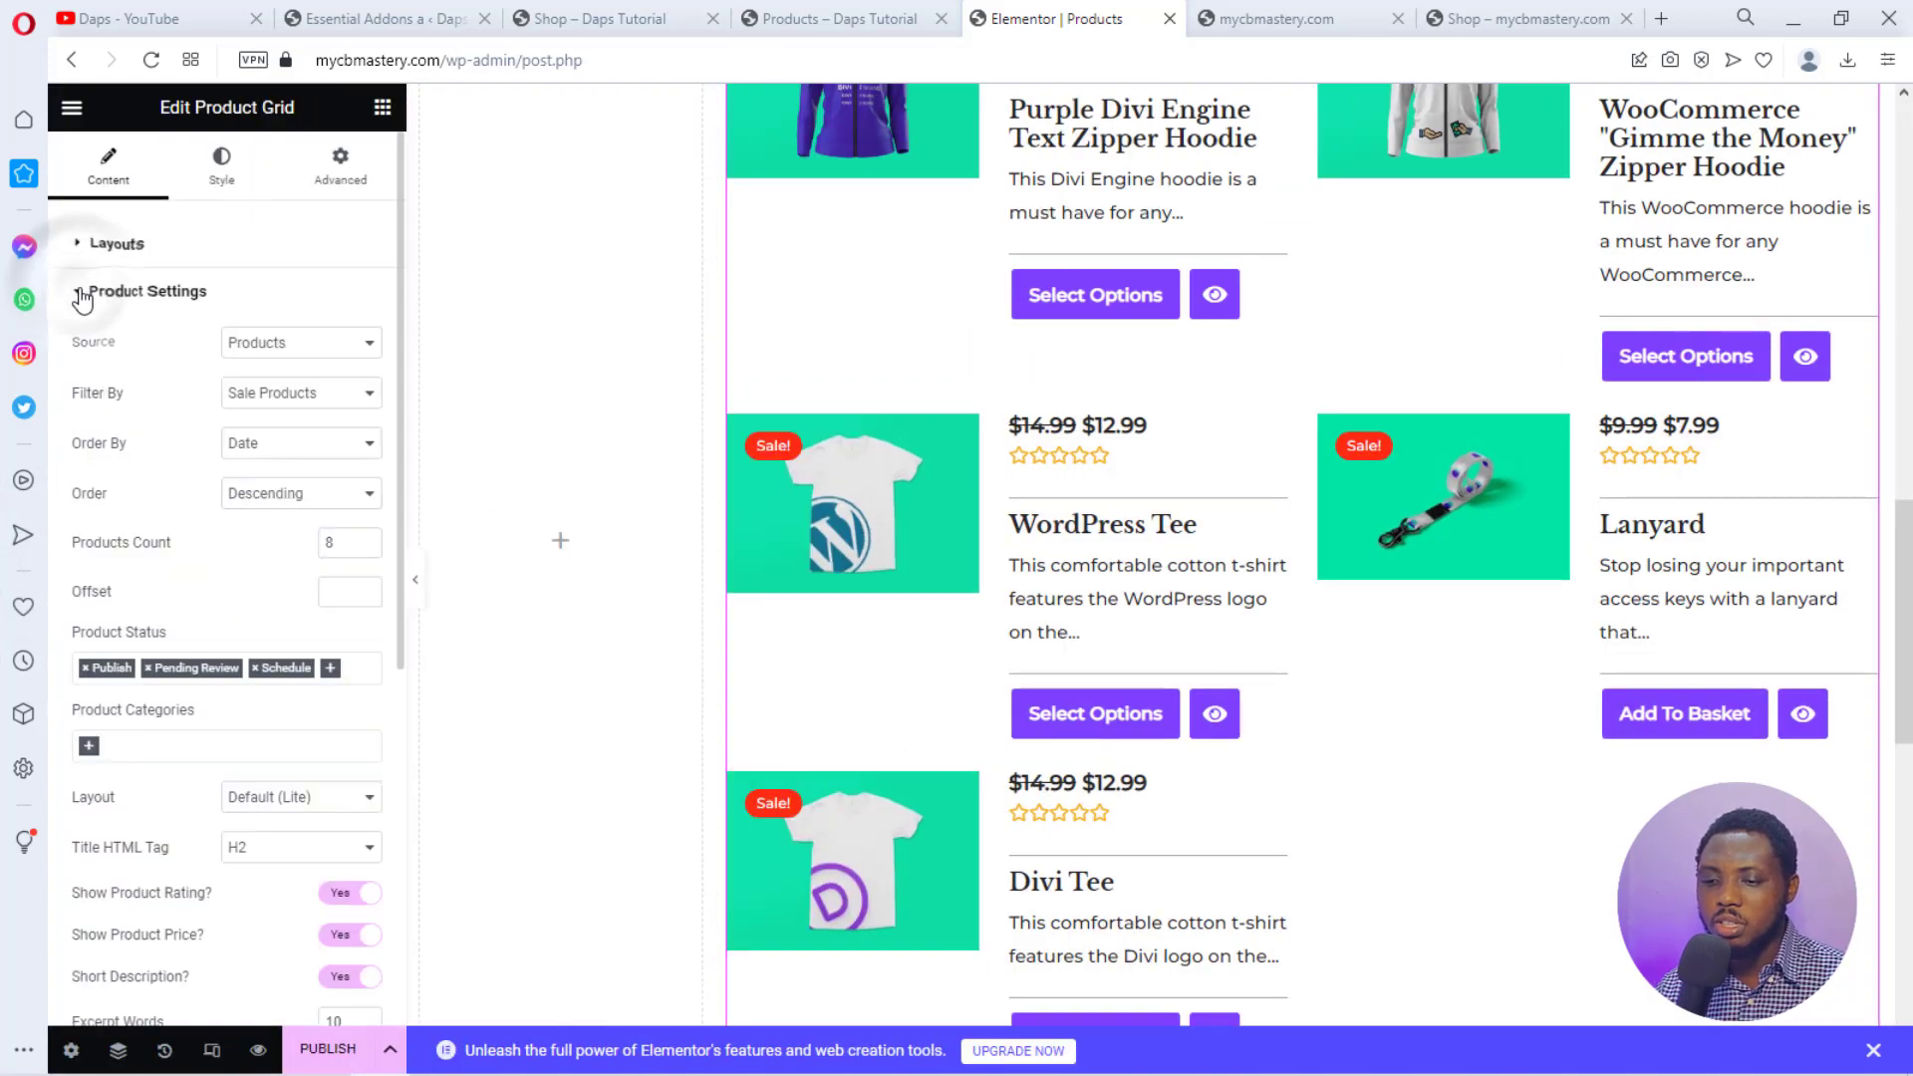
pyautogui.click(358, 401)
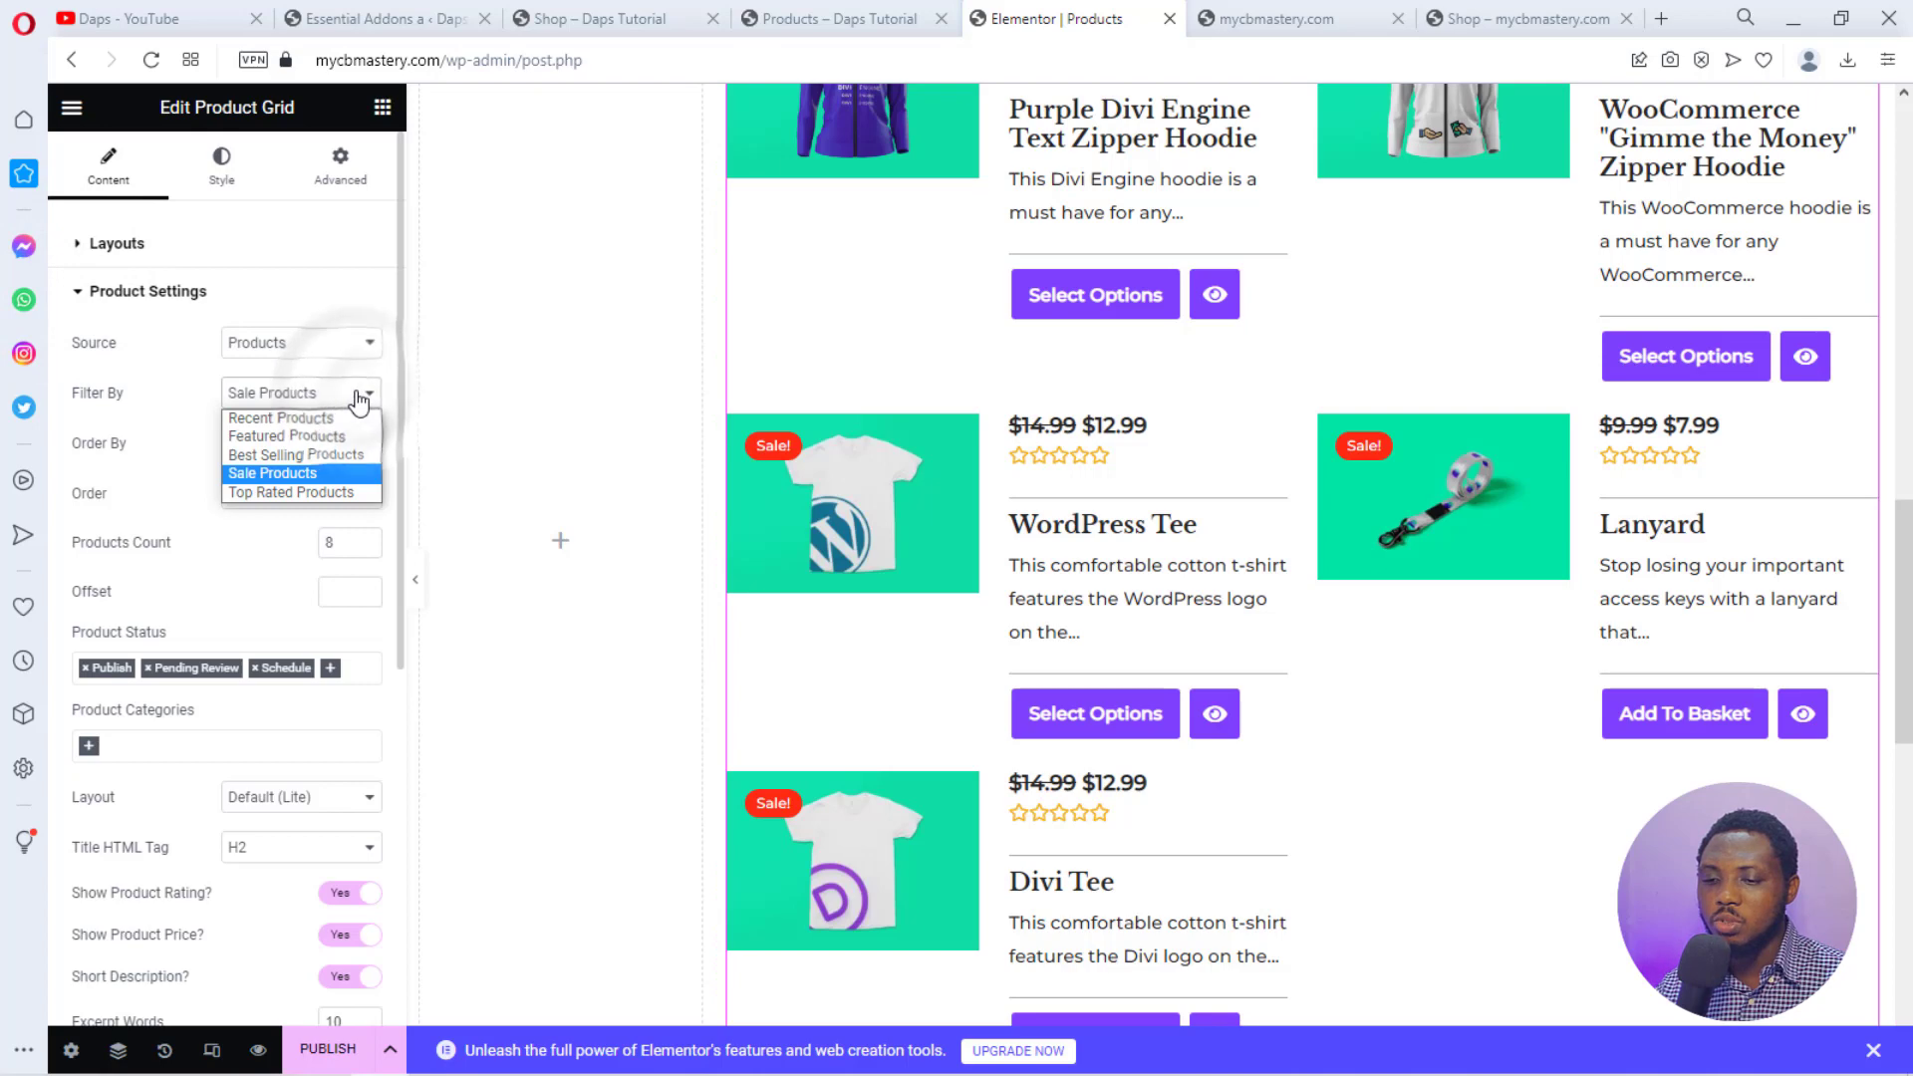
pyautogui.click(331, 410)
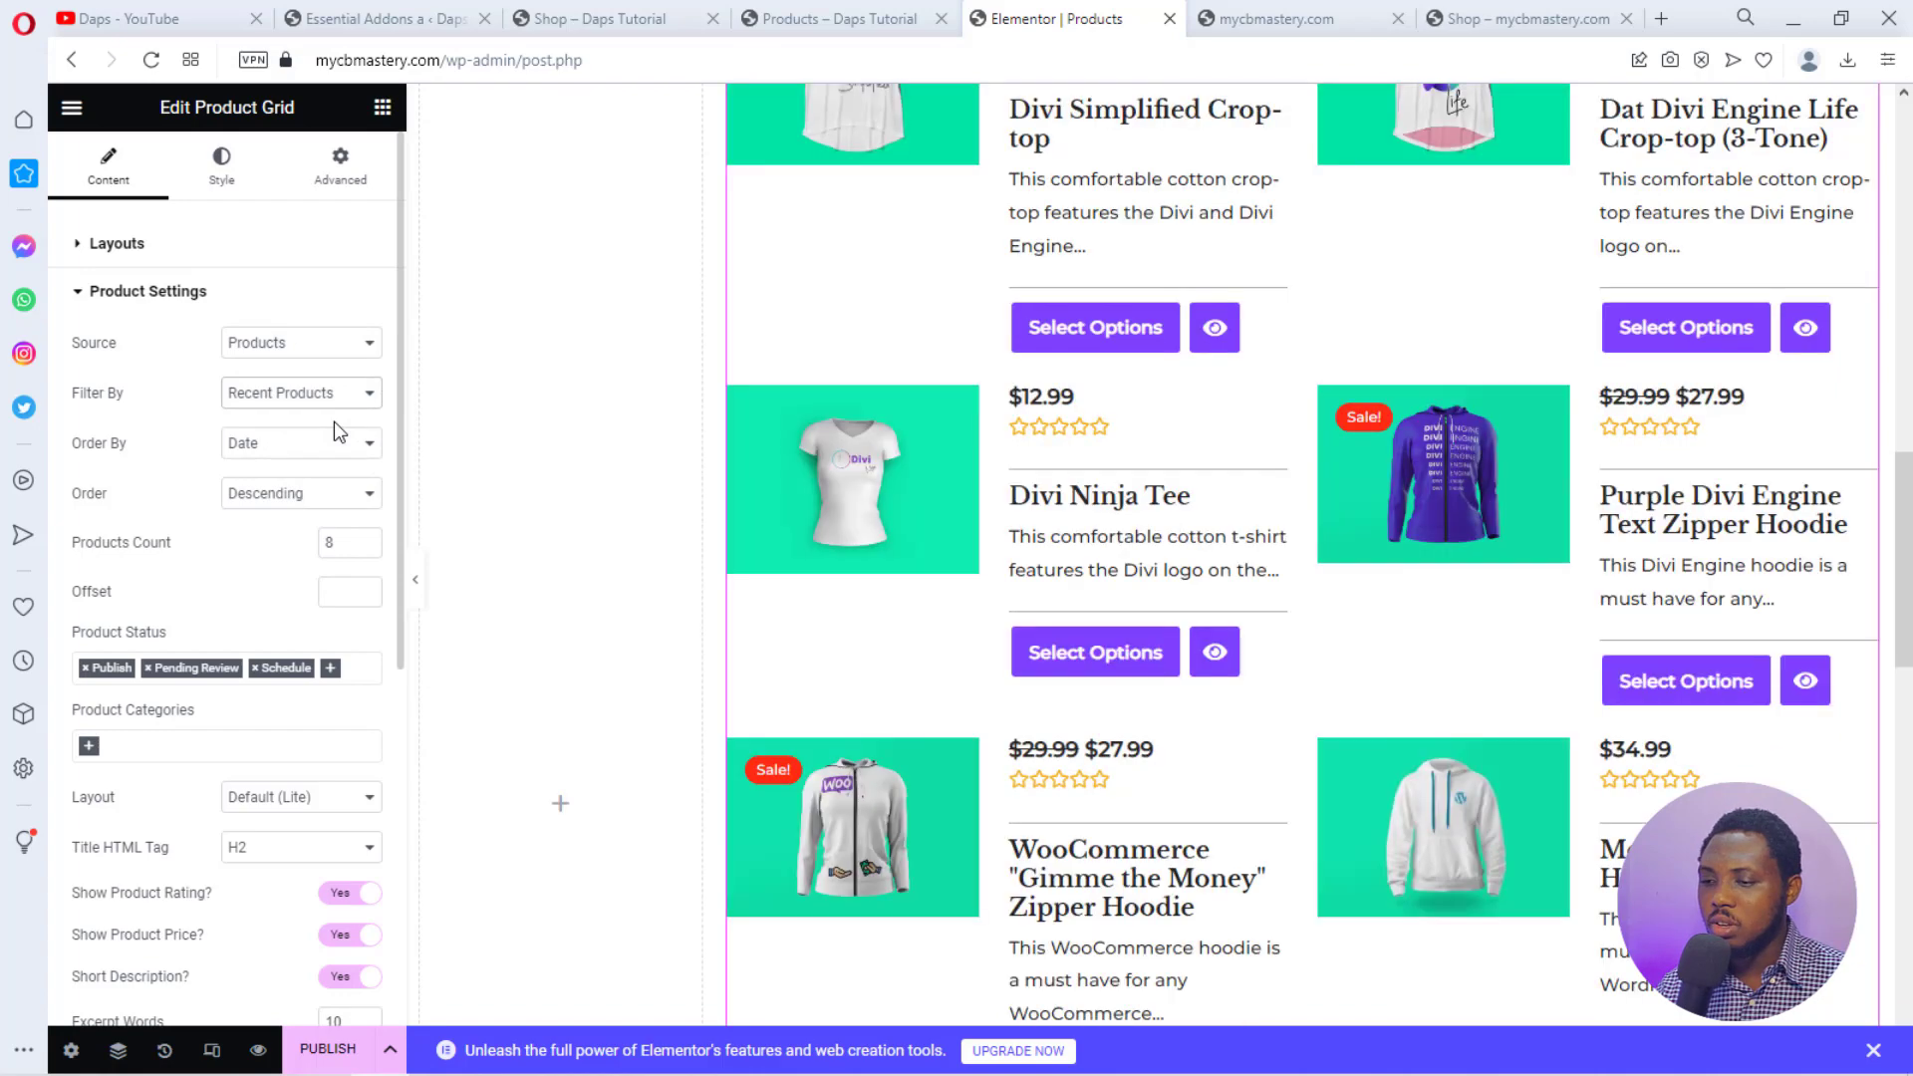
# Examine the whole page at full width, from the banner and featured carousel to the product list's Load More button.
pyautogui.click(417, 580)
pyautogui.scroll(-9, 1482, 458)
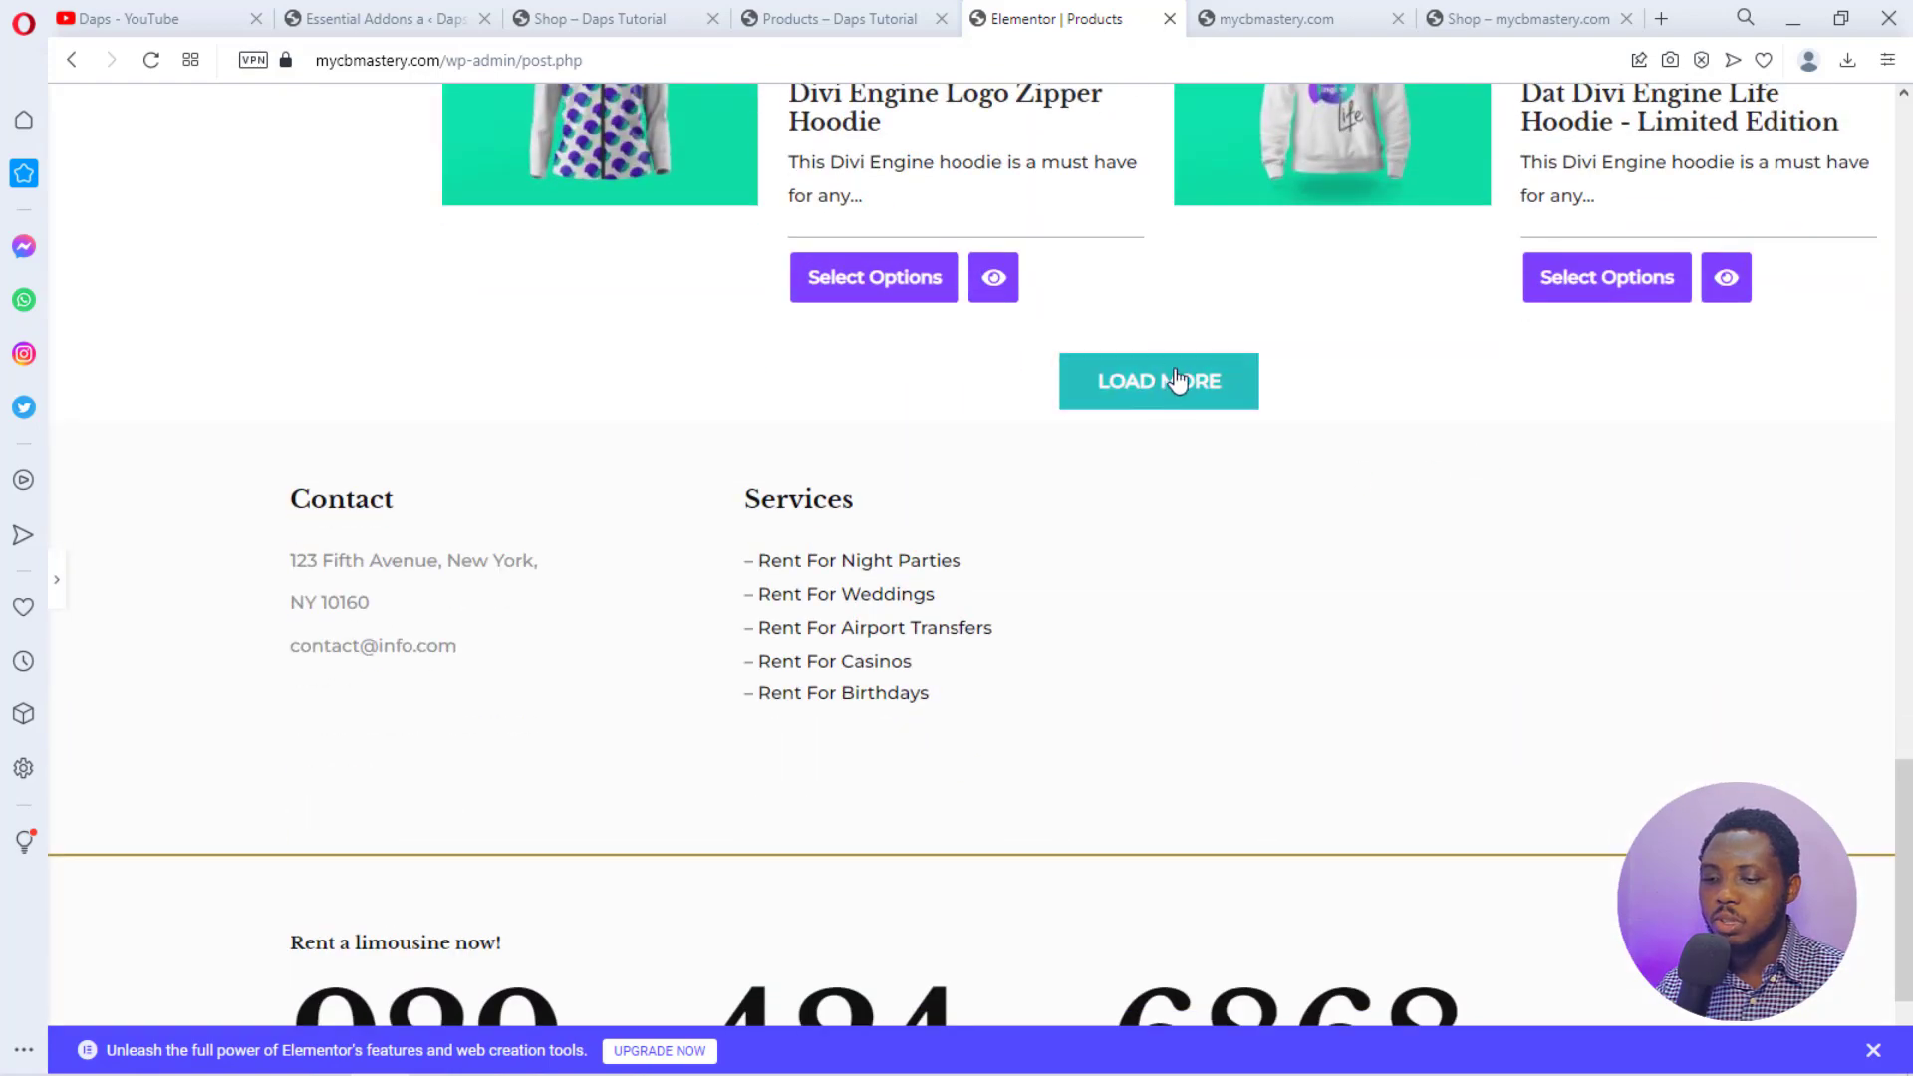
pyautogui.scroll(15, 1129, 403)
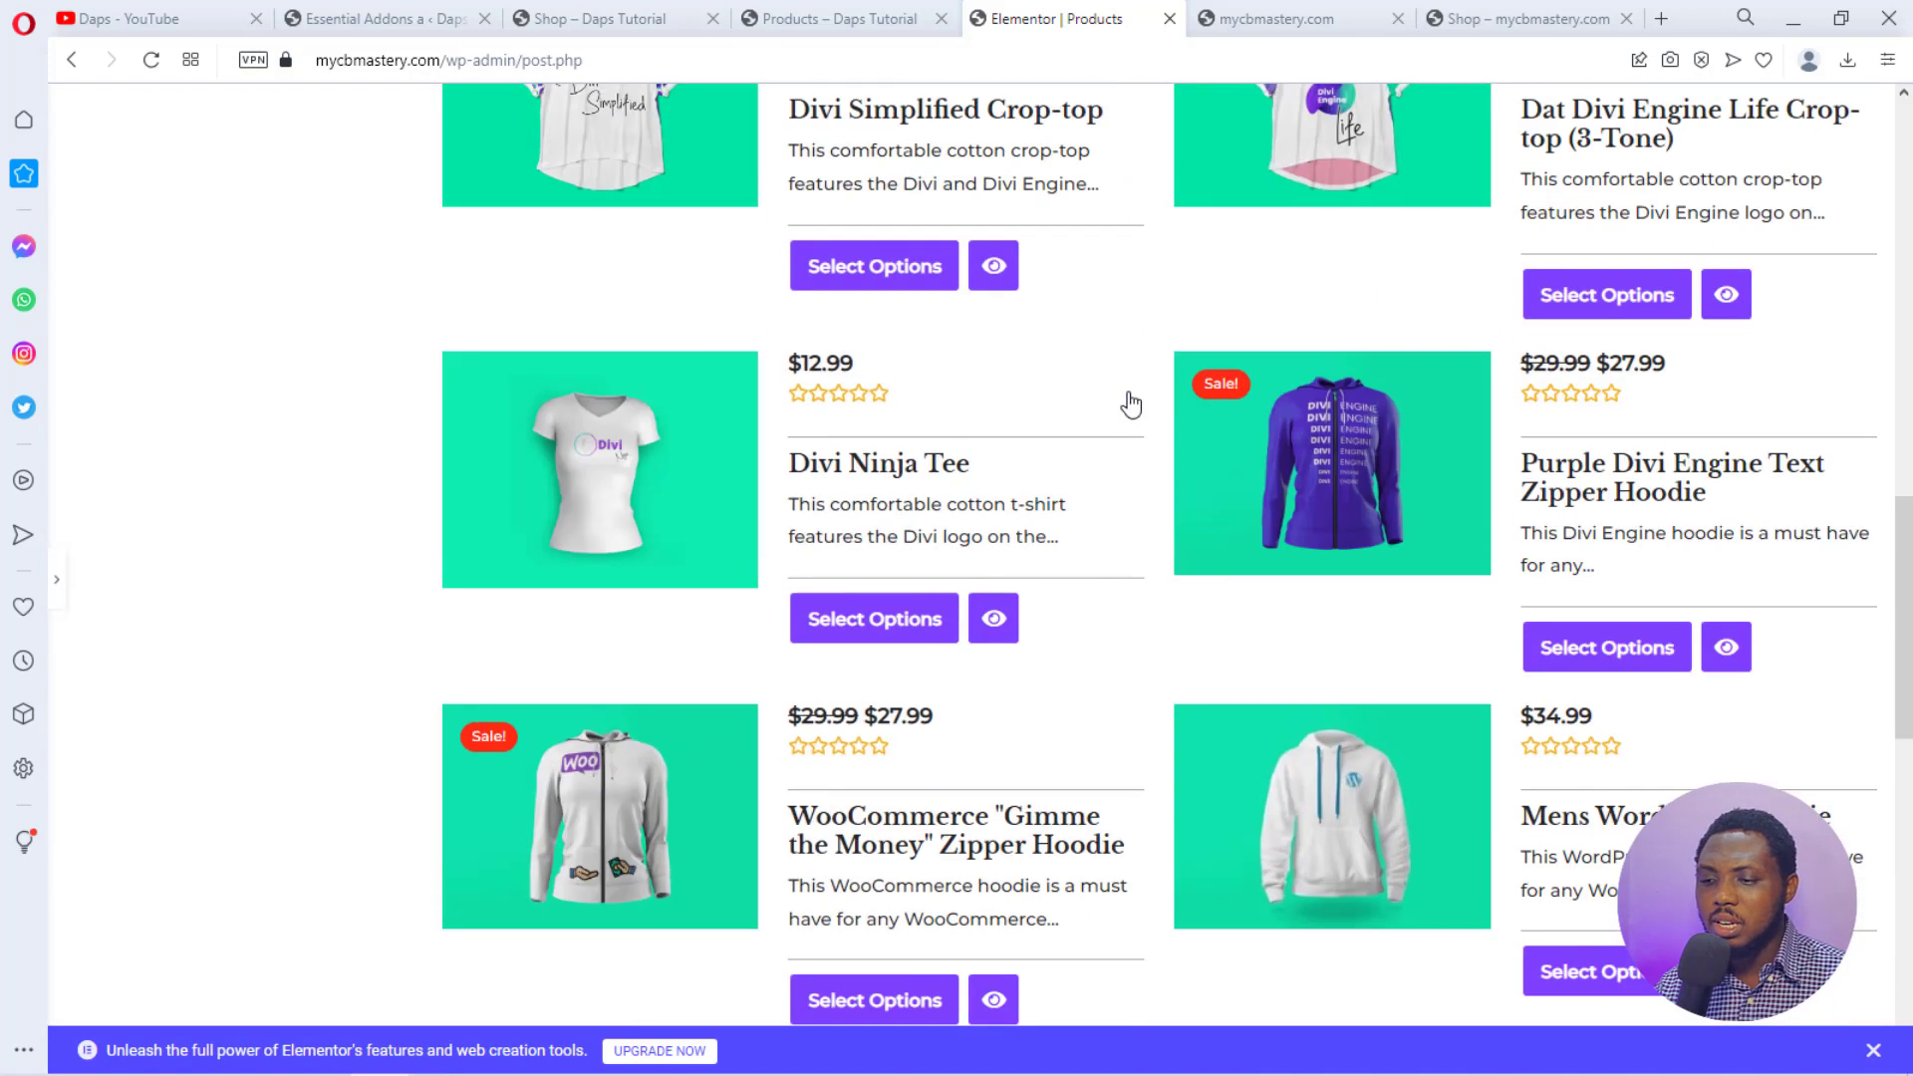
pyautogui.scroll(-6, 1130, 402)
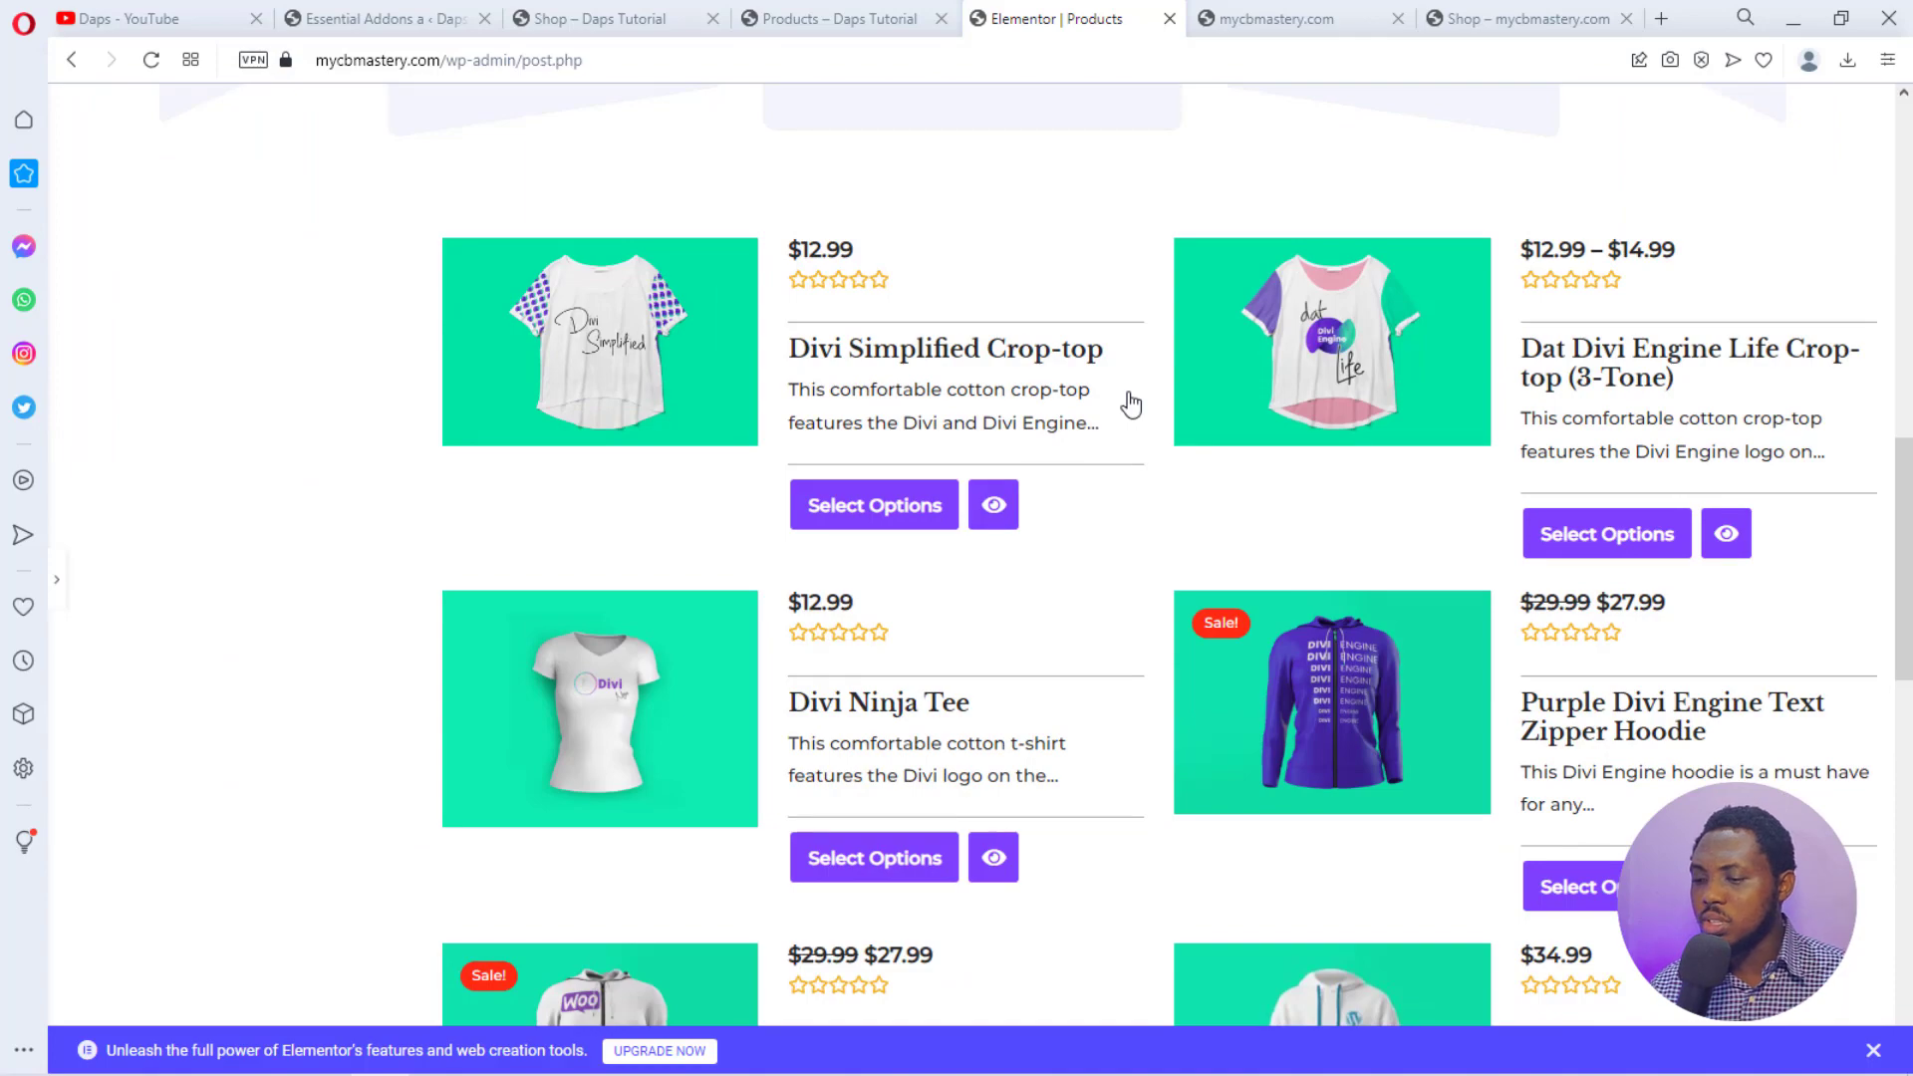
pyautogui.scroll(13, 1130, 402)
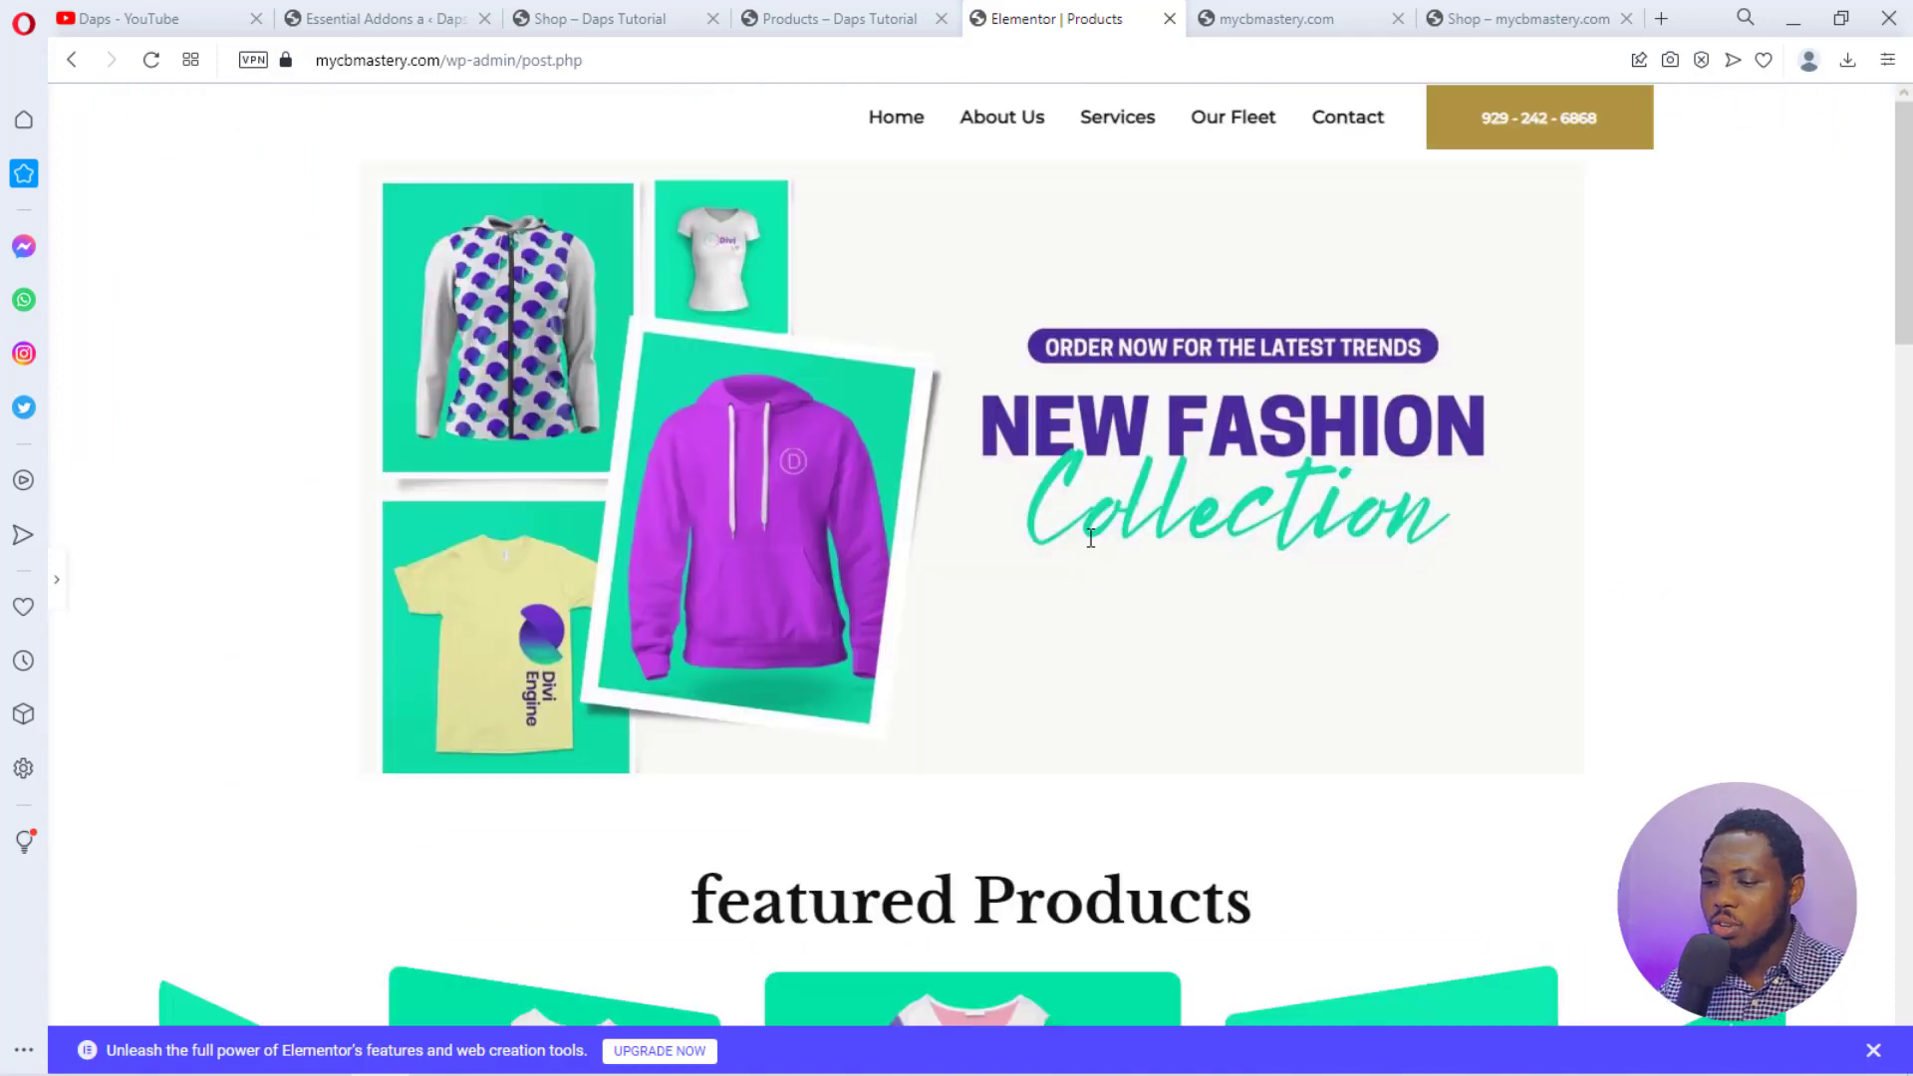
pyautogui.scroll(-8, 1093, 546)
pyautogui.scroll(-10, 1092, 545)
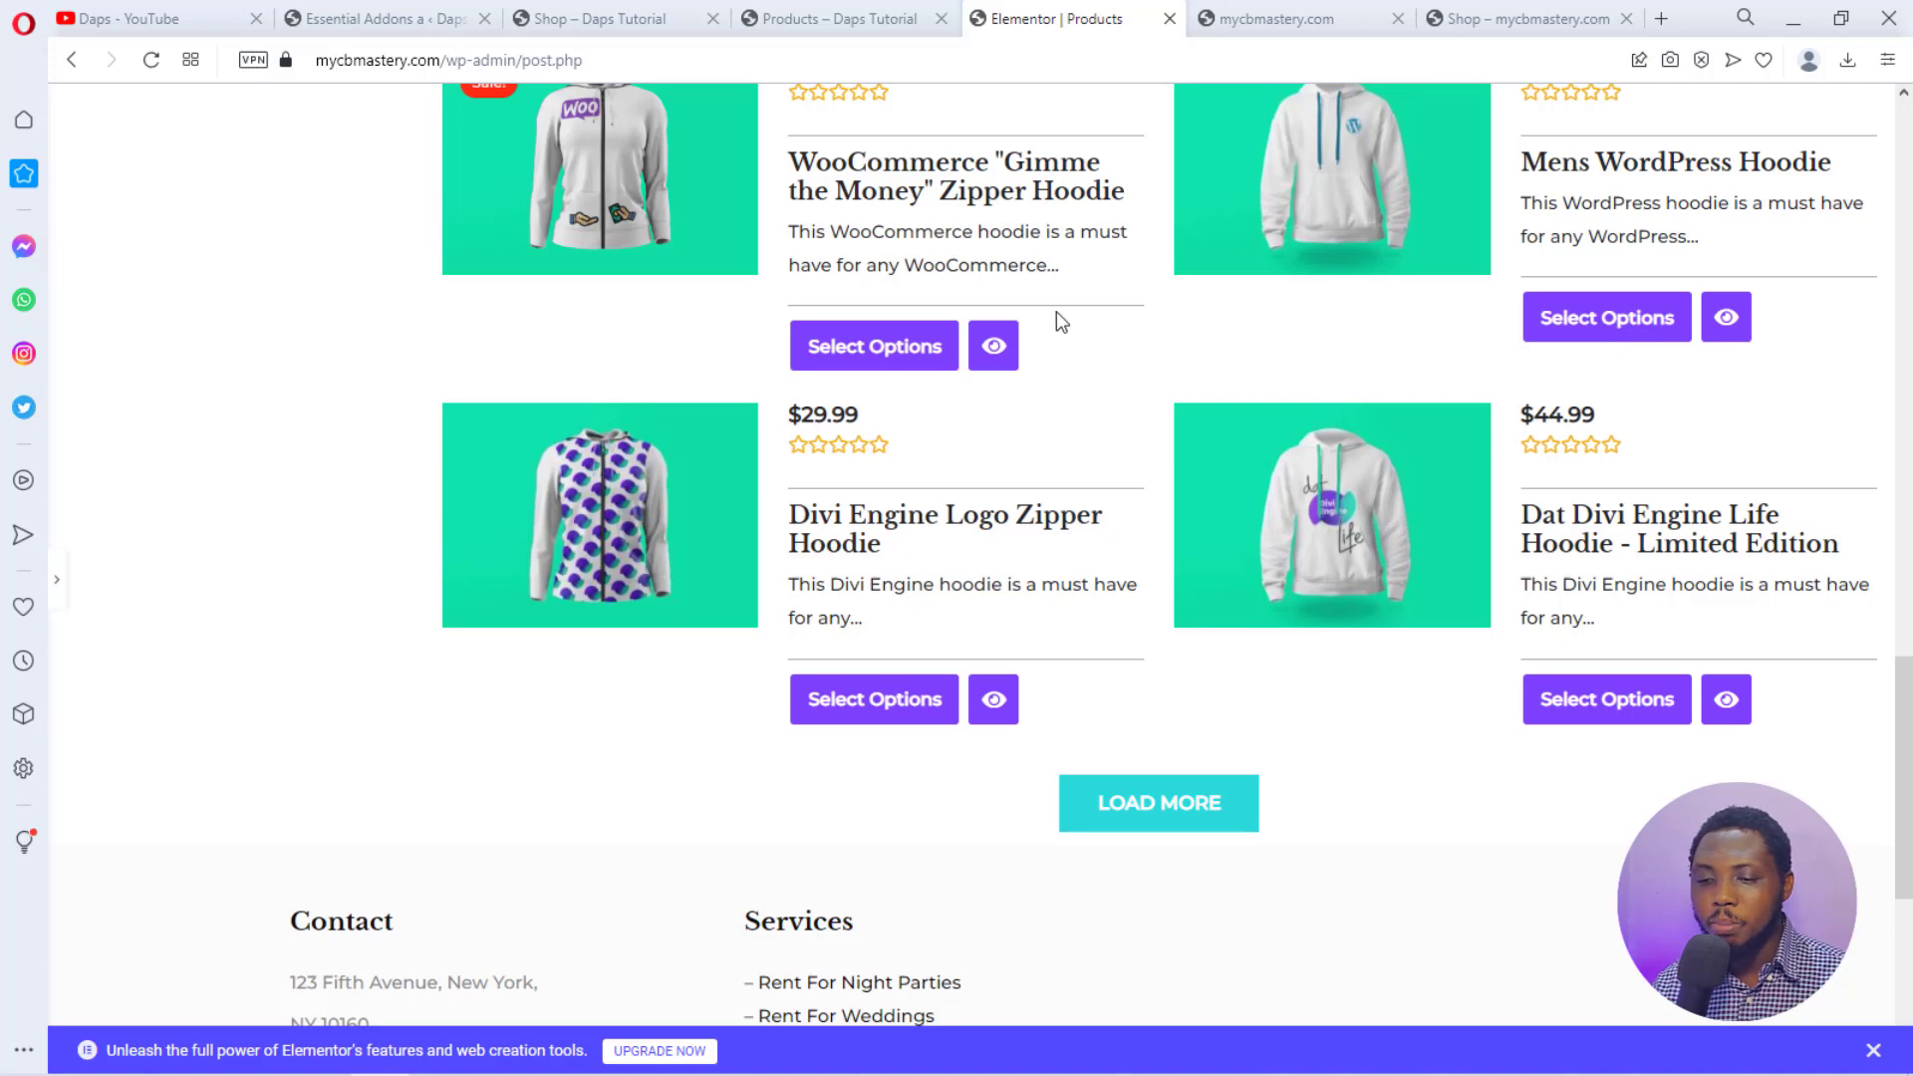
pyautogui.click(61, 588)
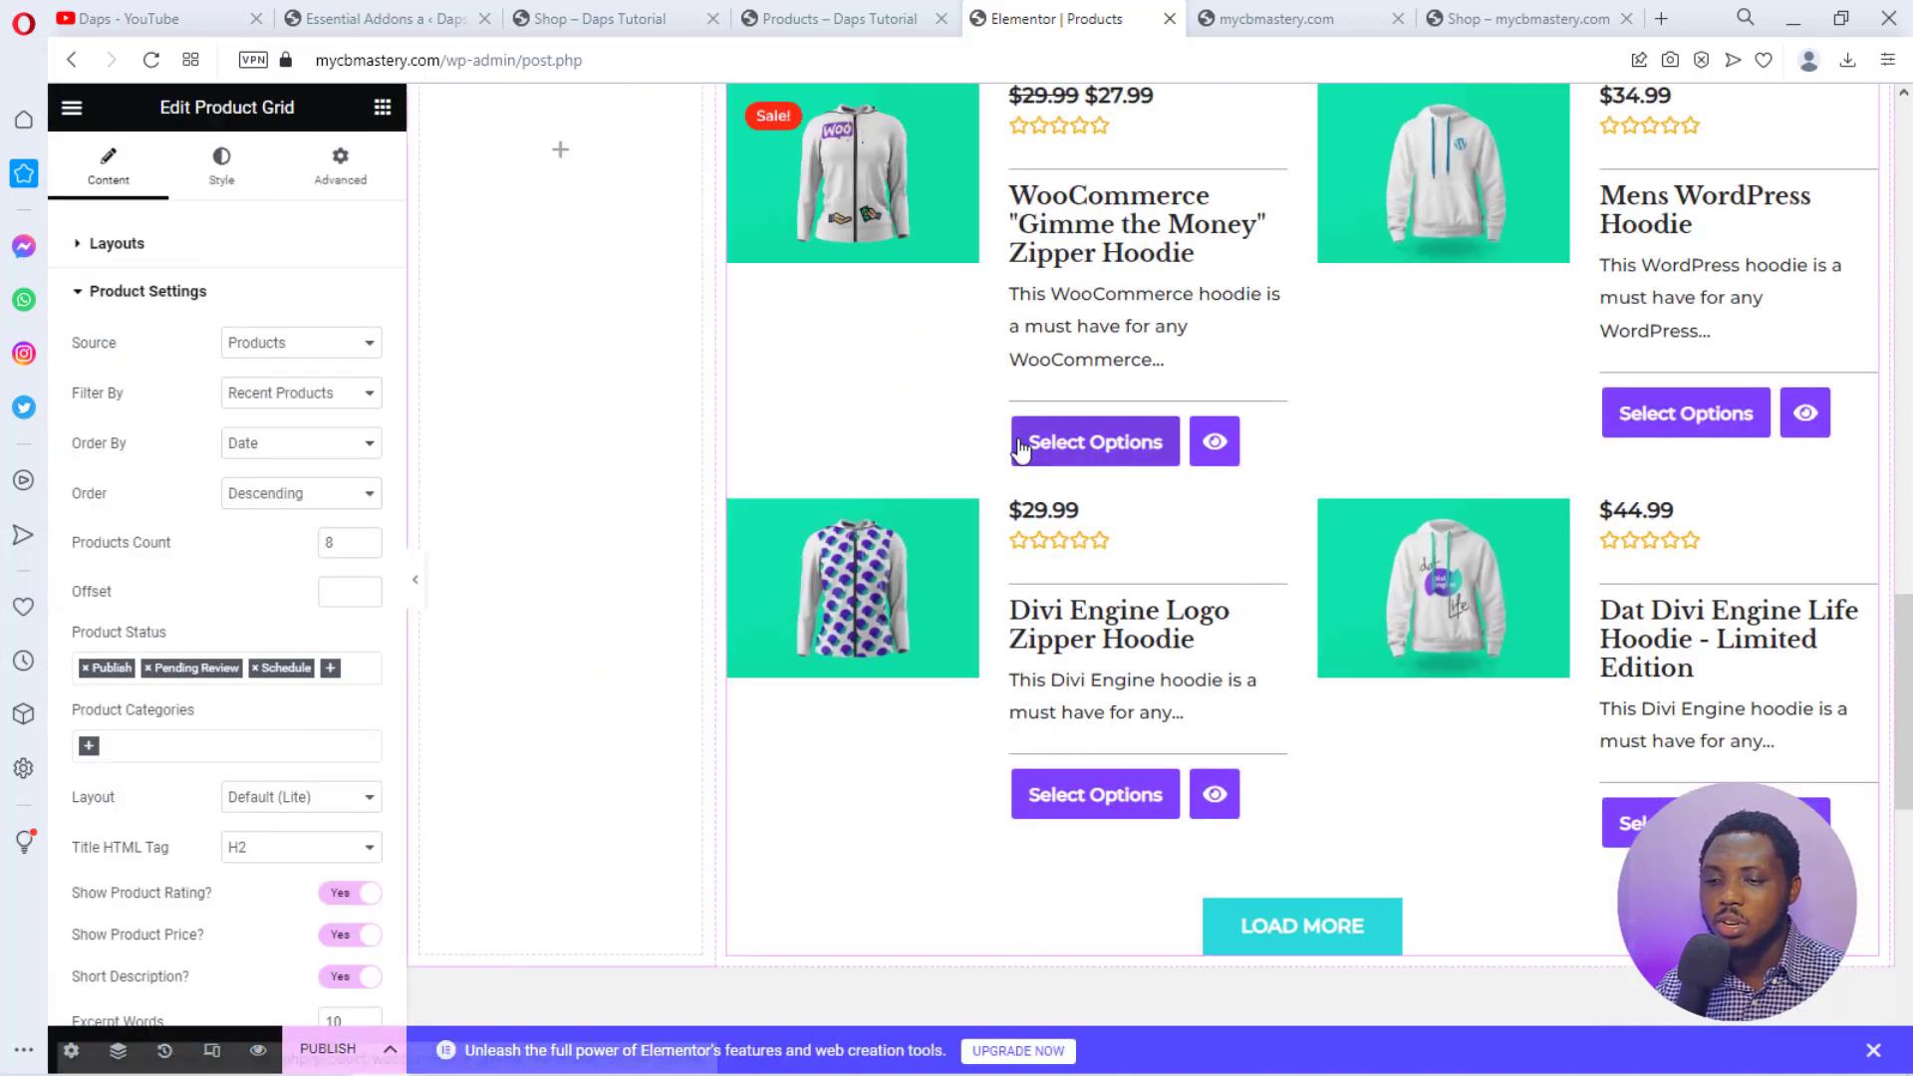
# Set the background colour of the Product Grid's Select Options and quick view buttons to the global Primary colour.
pyautogui.click(223, 177)
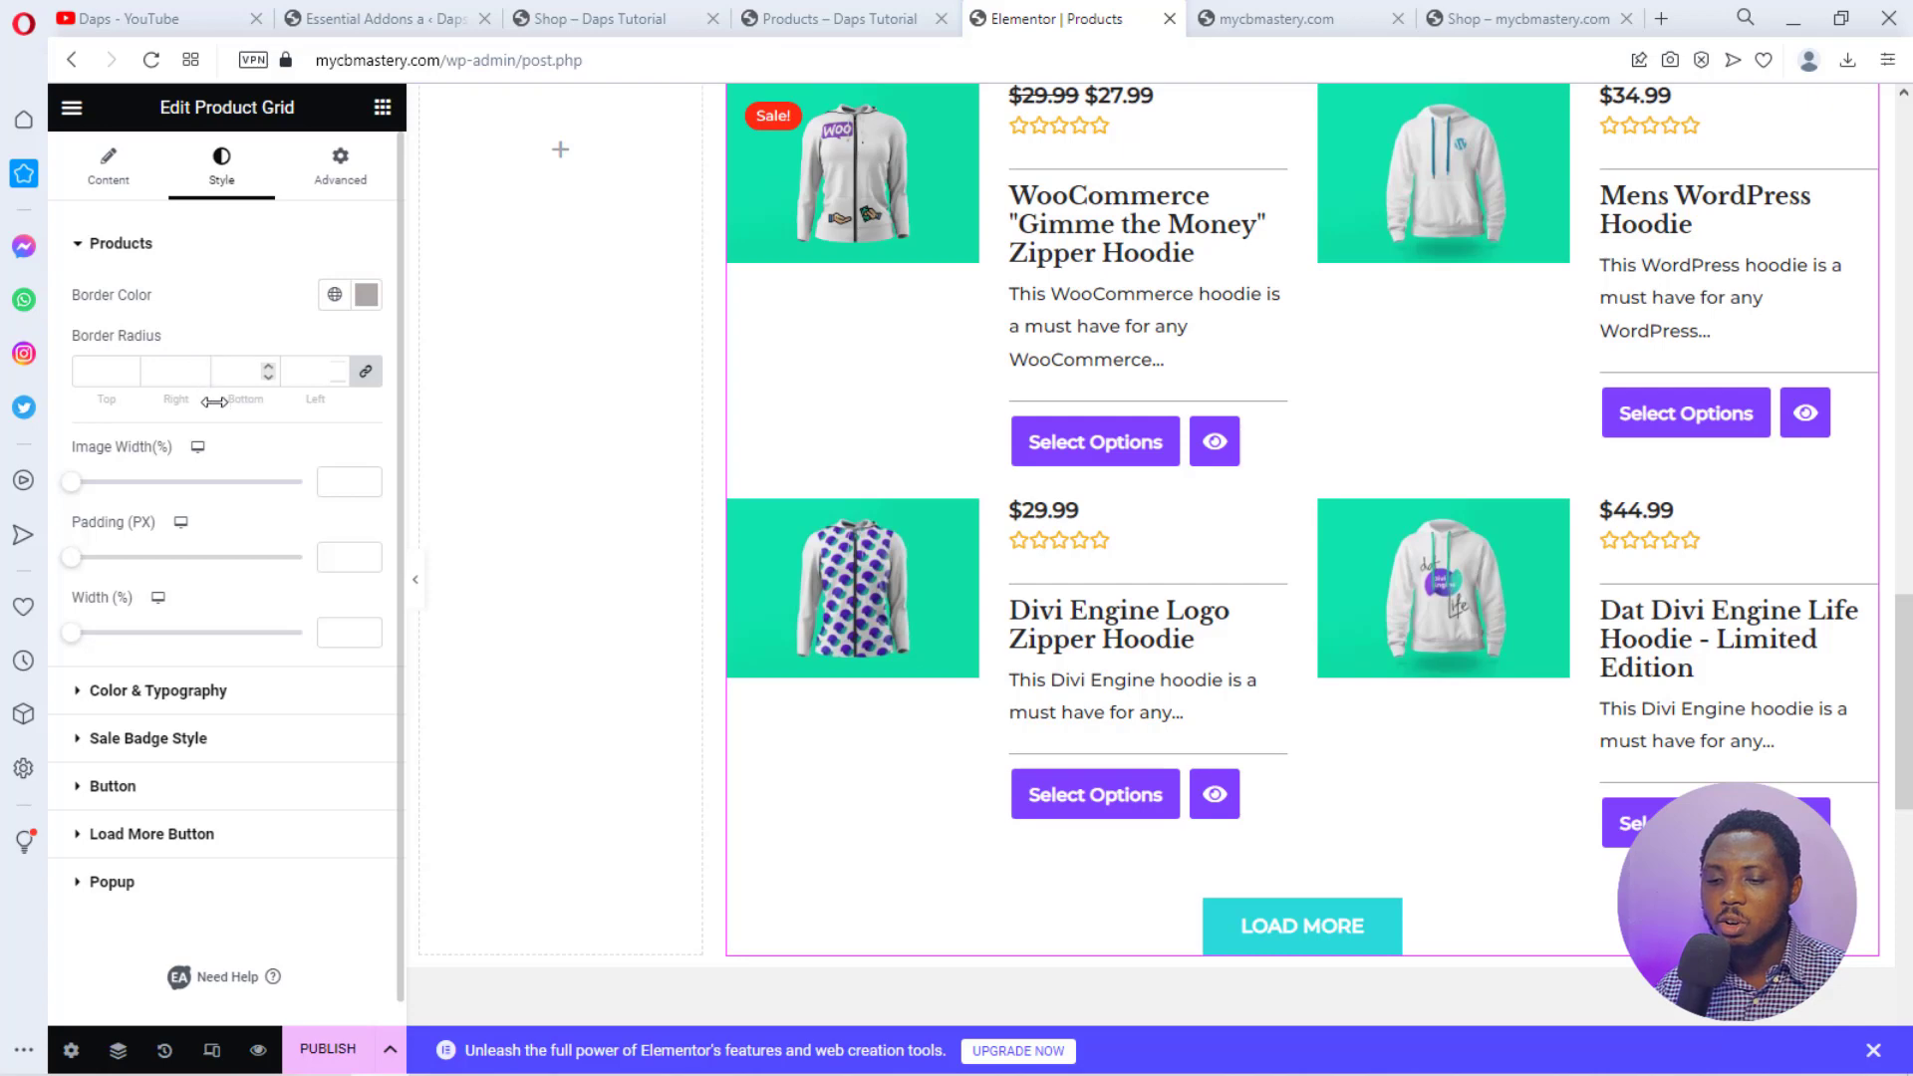
pyautogui.scroll(-1, 179, 518)
pyautogui.click(119, 668)
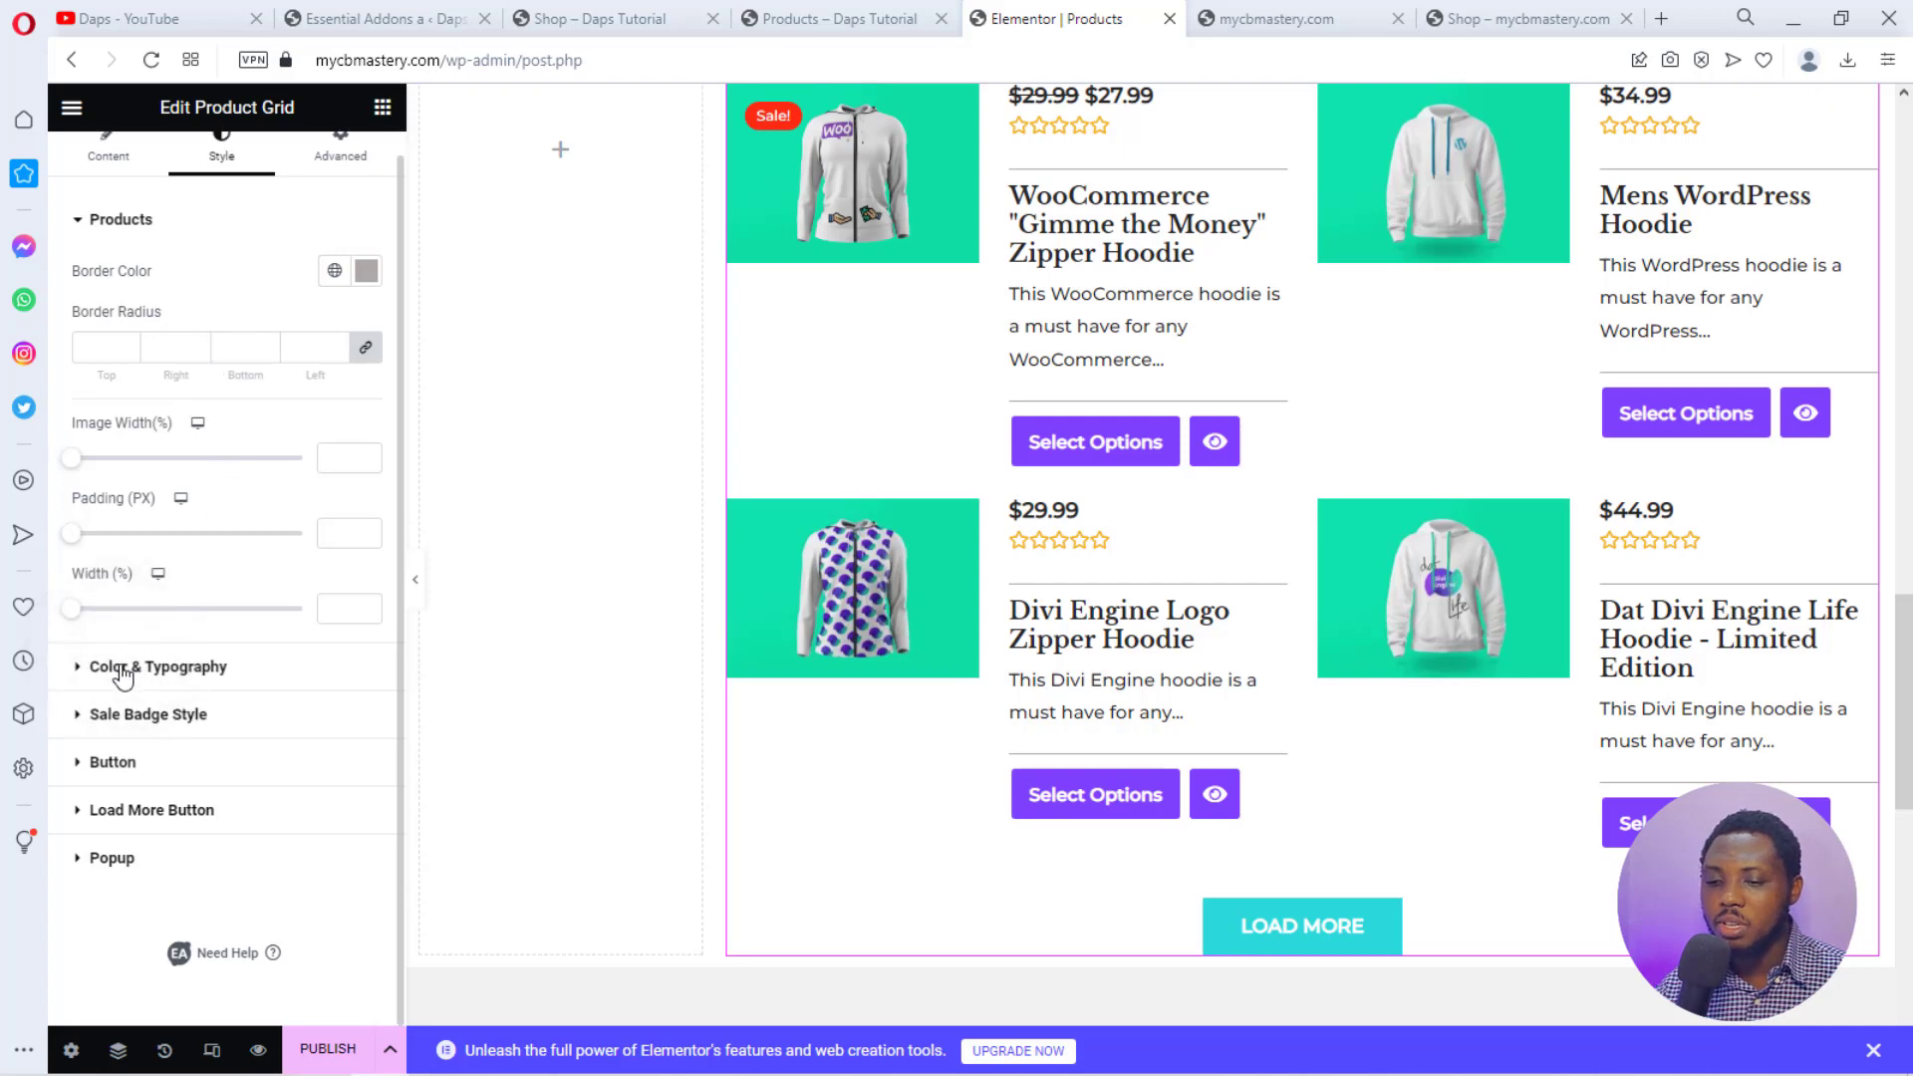
pyautogui.scroll(-3, 378, 501)
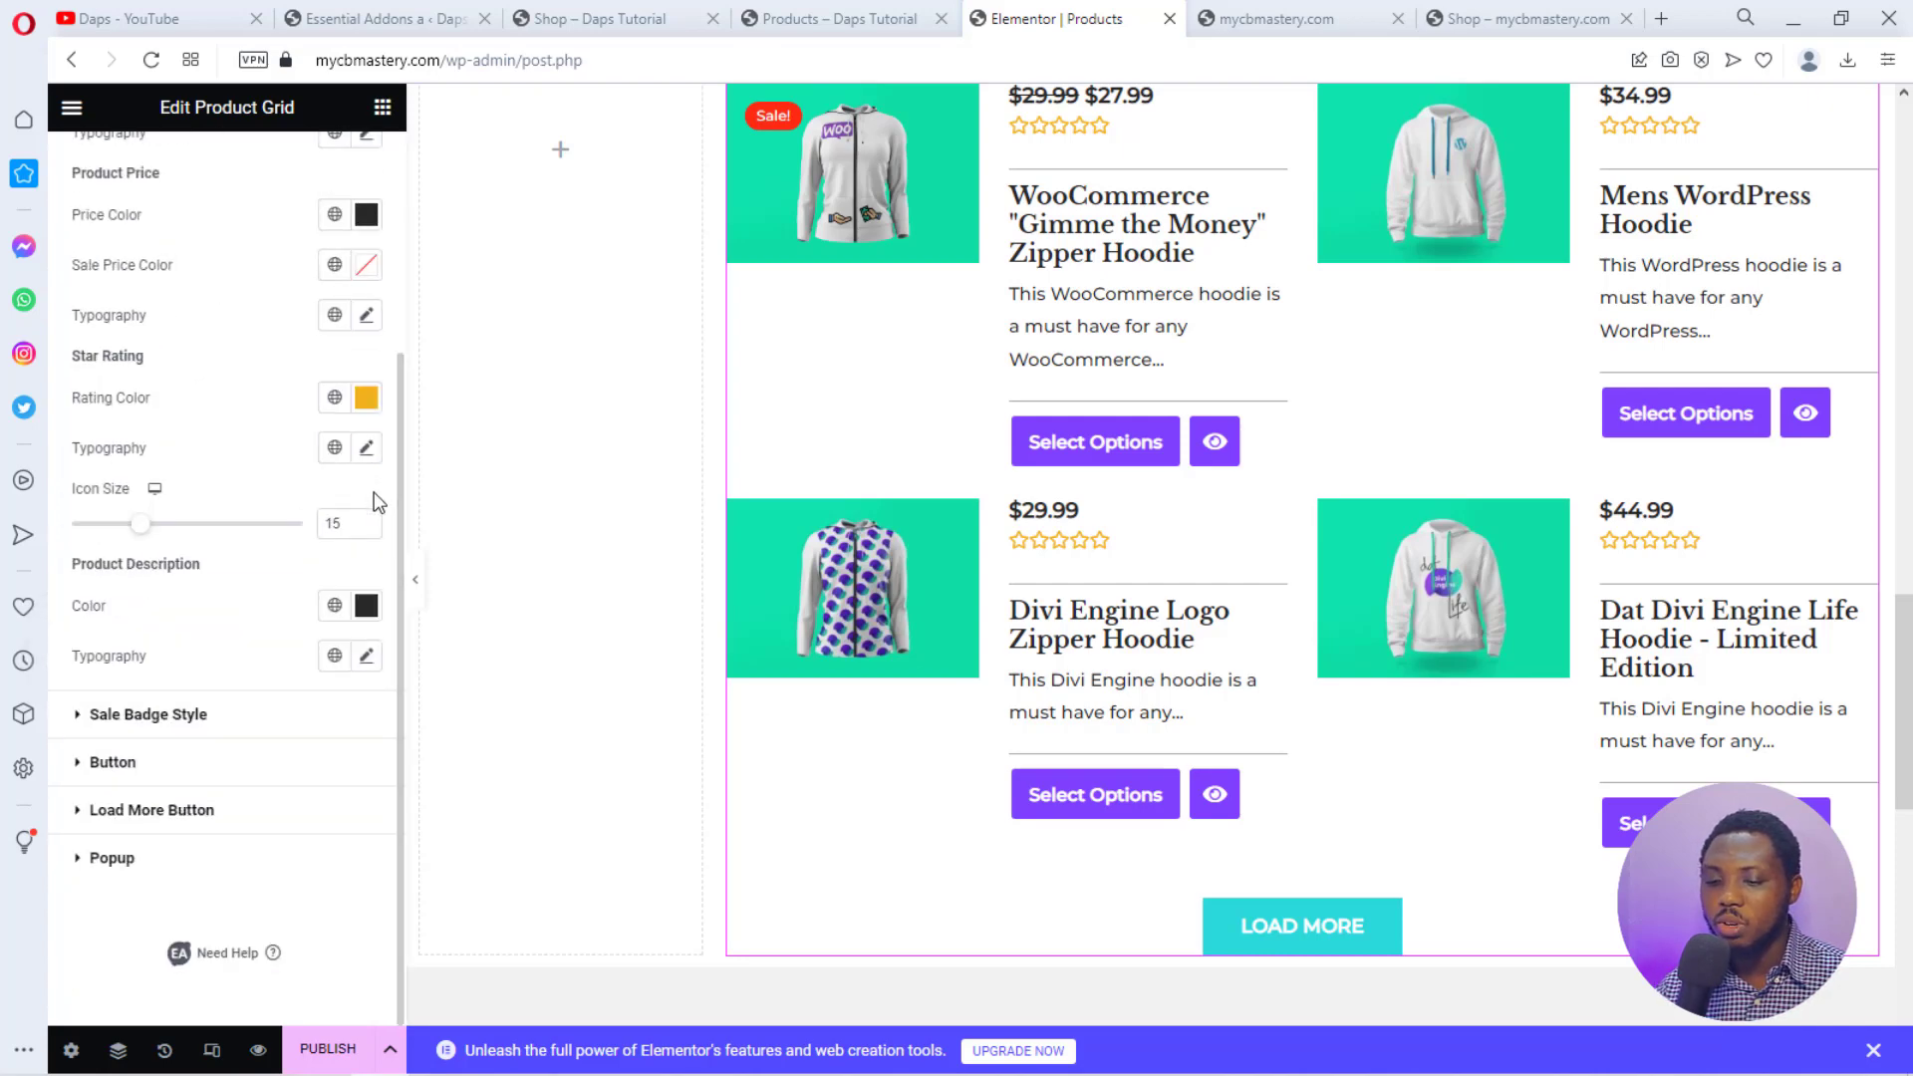
pyautogui.click(85, 765)
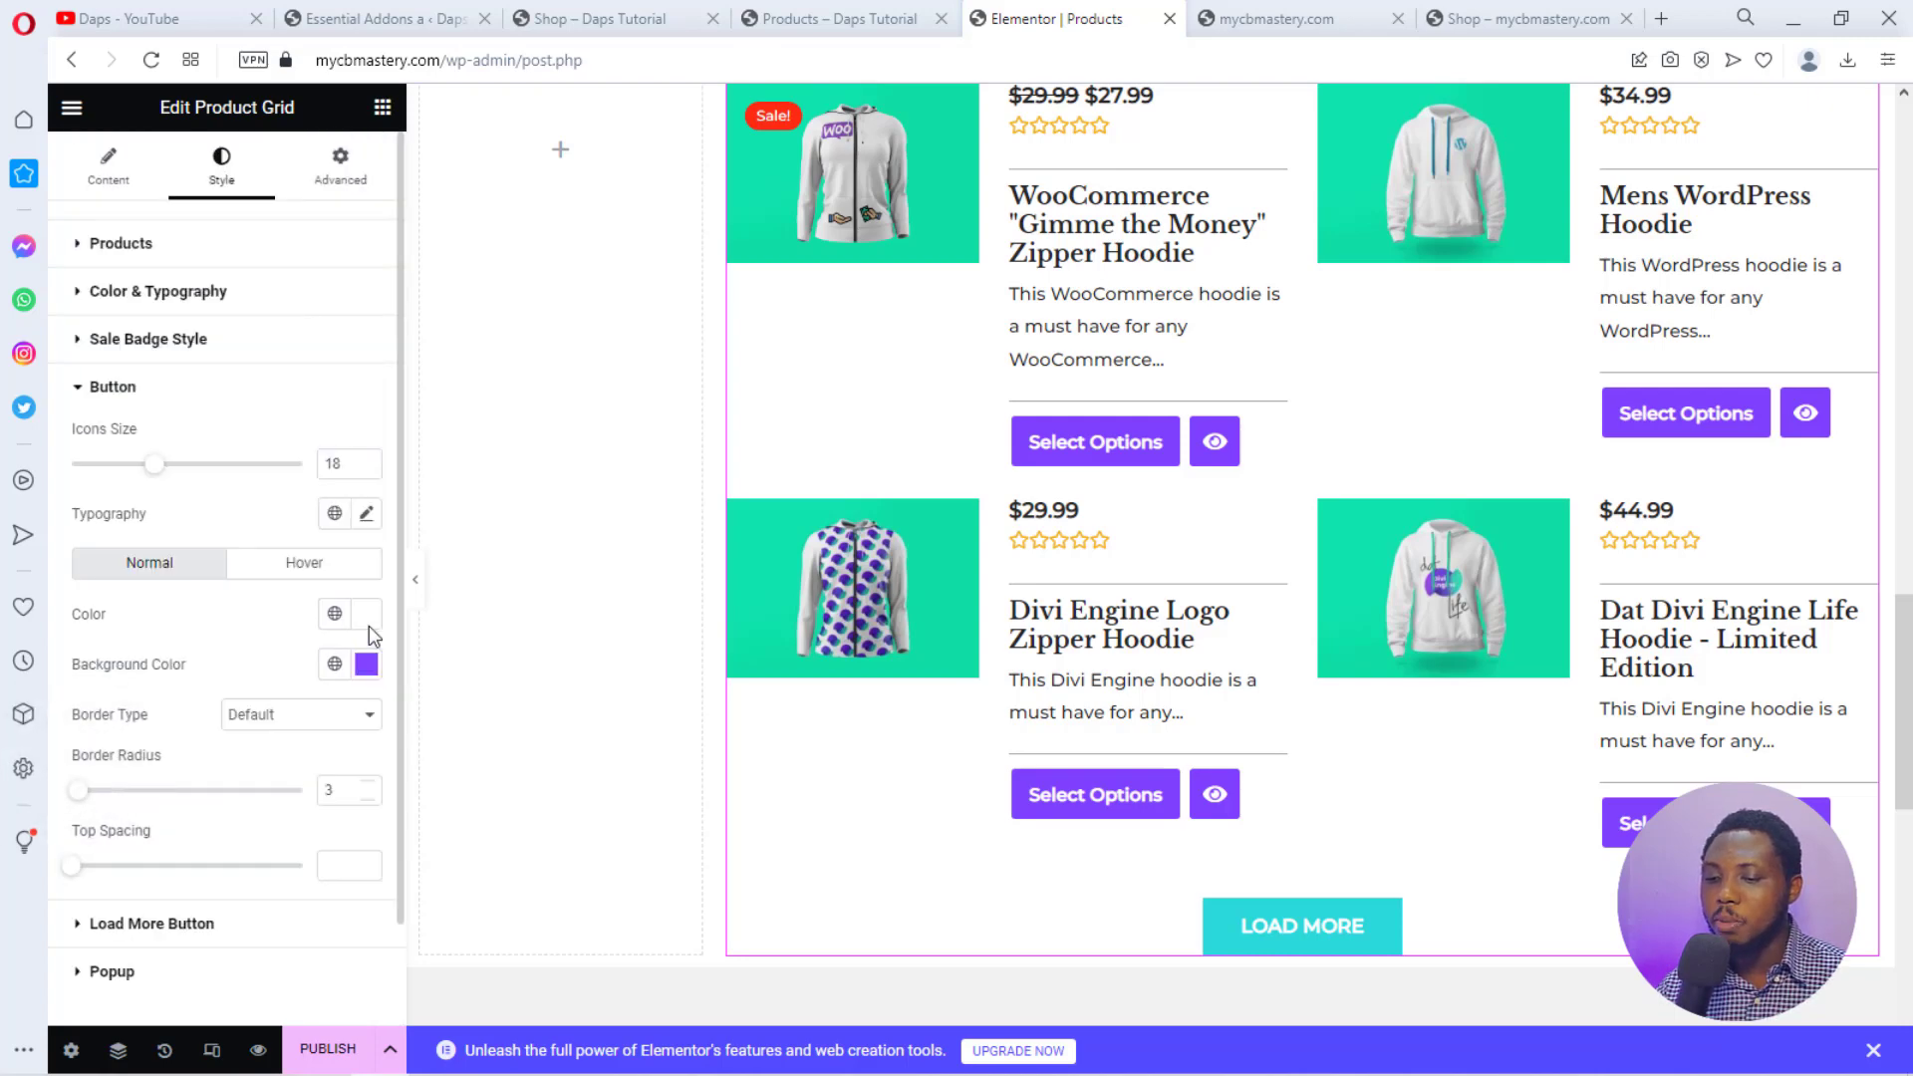
pyautogui.click(335, 663)
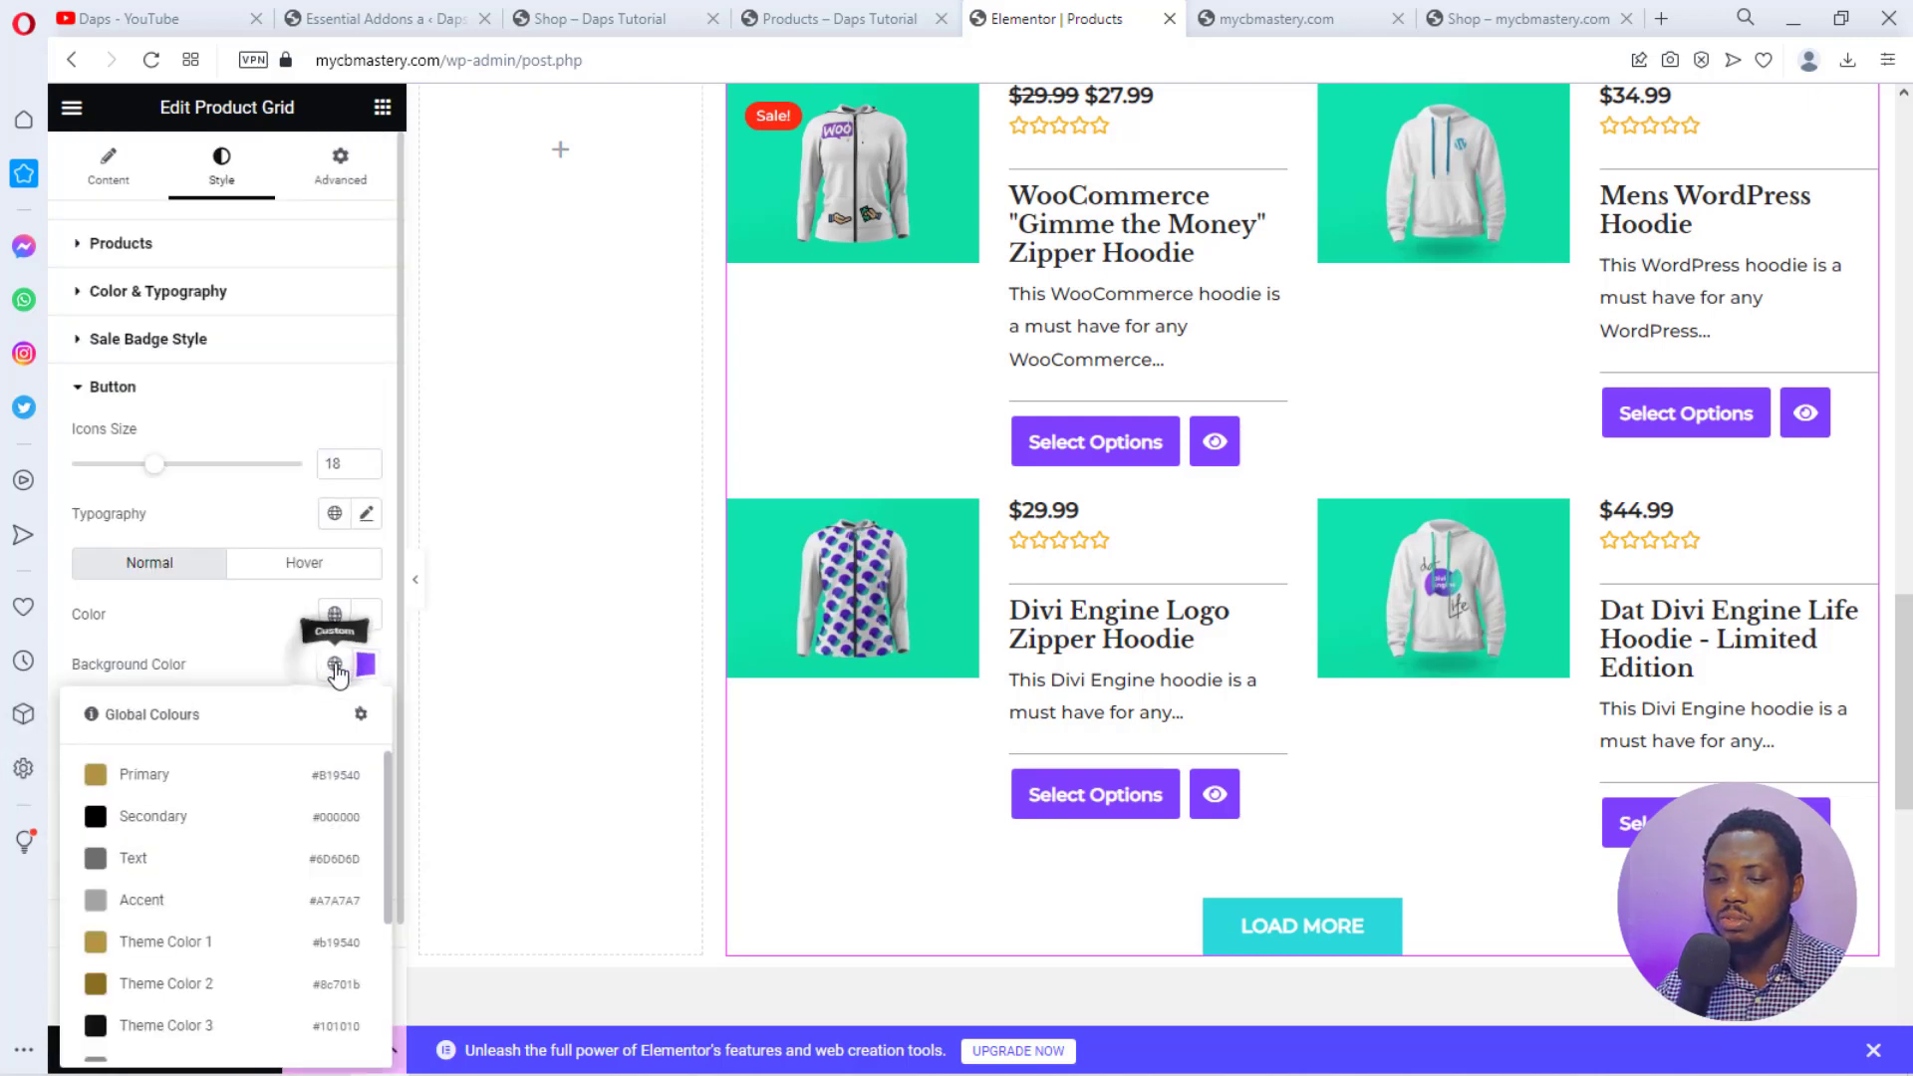
pyautogui.click(95, 779)
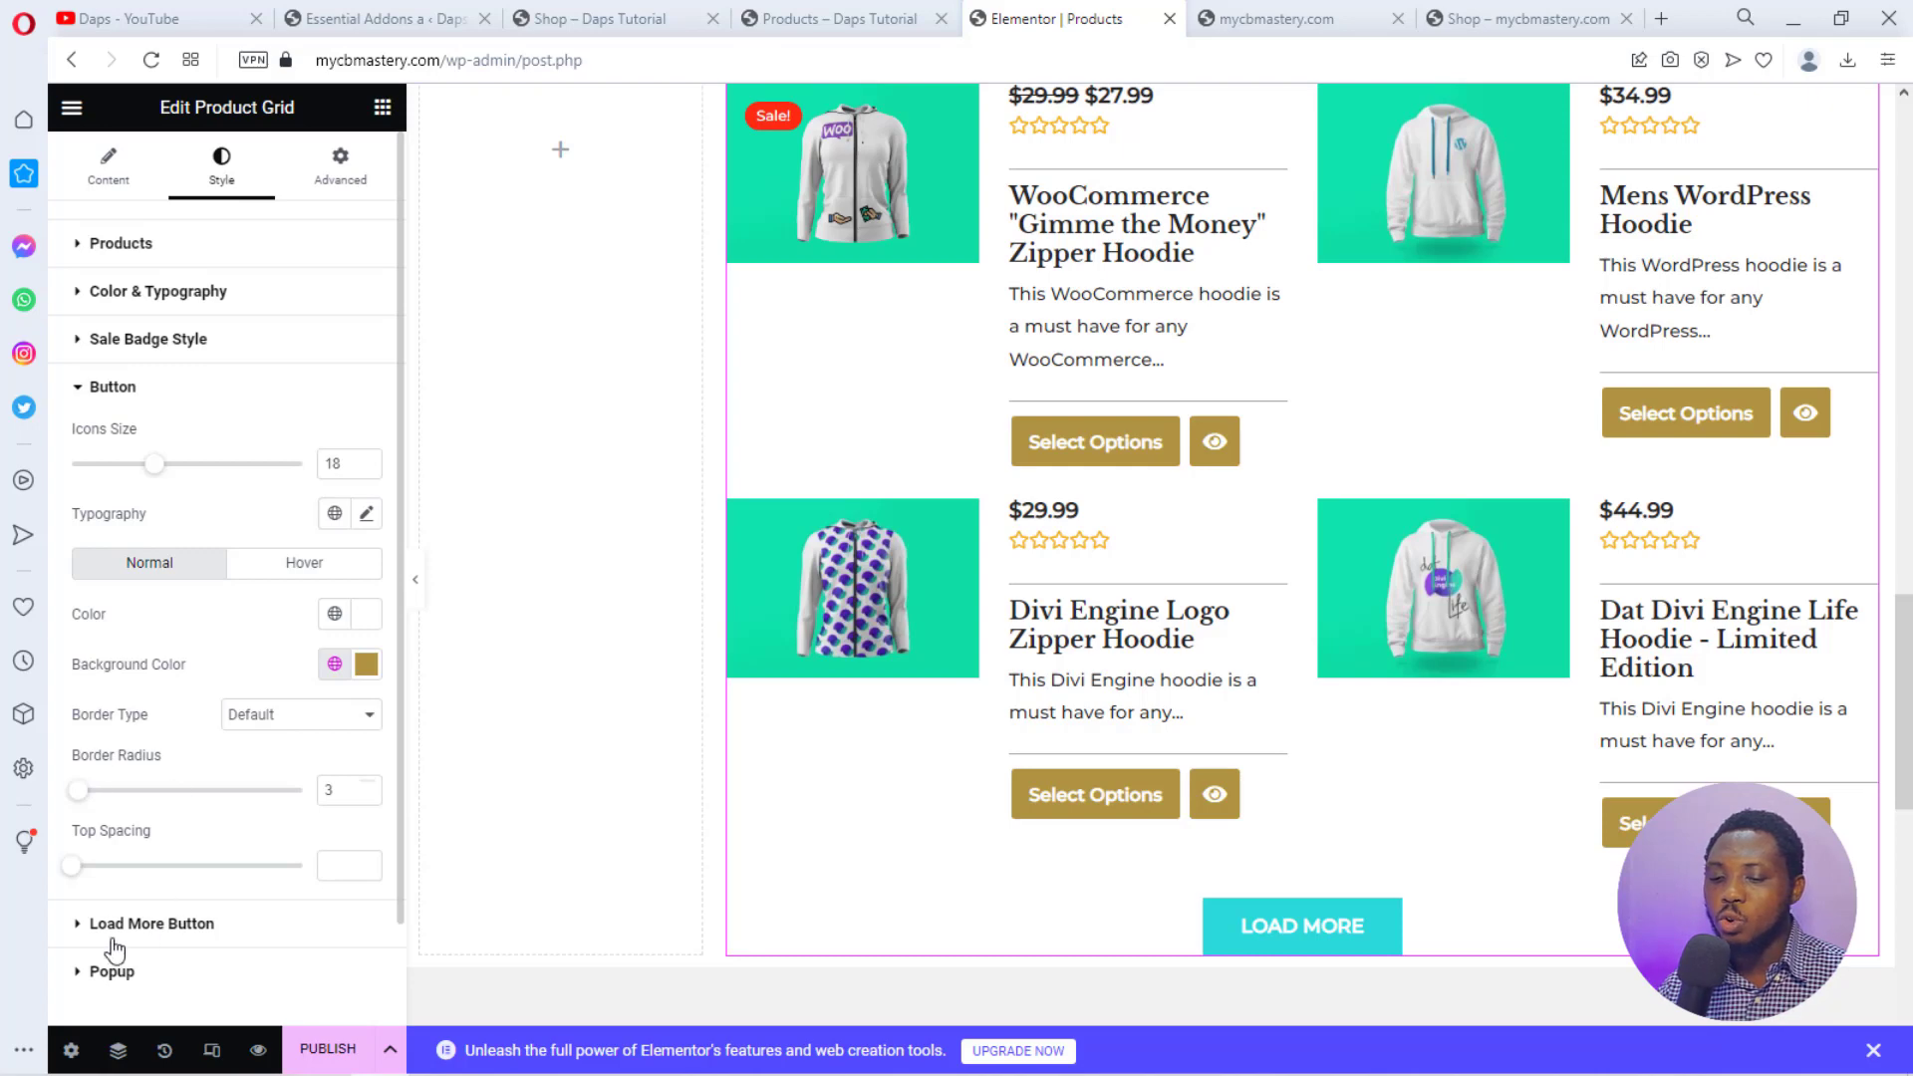
# Set the Load More button's background to the global Primary colour and its hover background to the global Secondary colour.
pyautogui.click(80, 925)
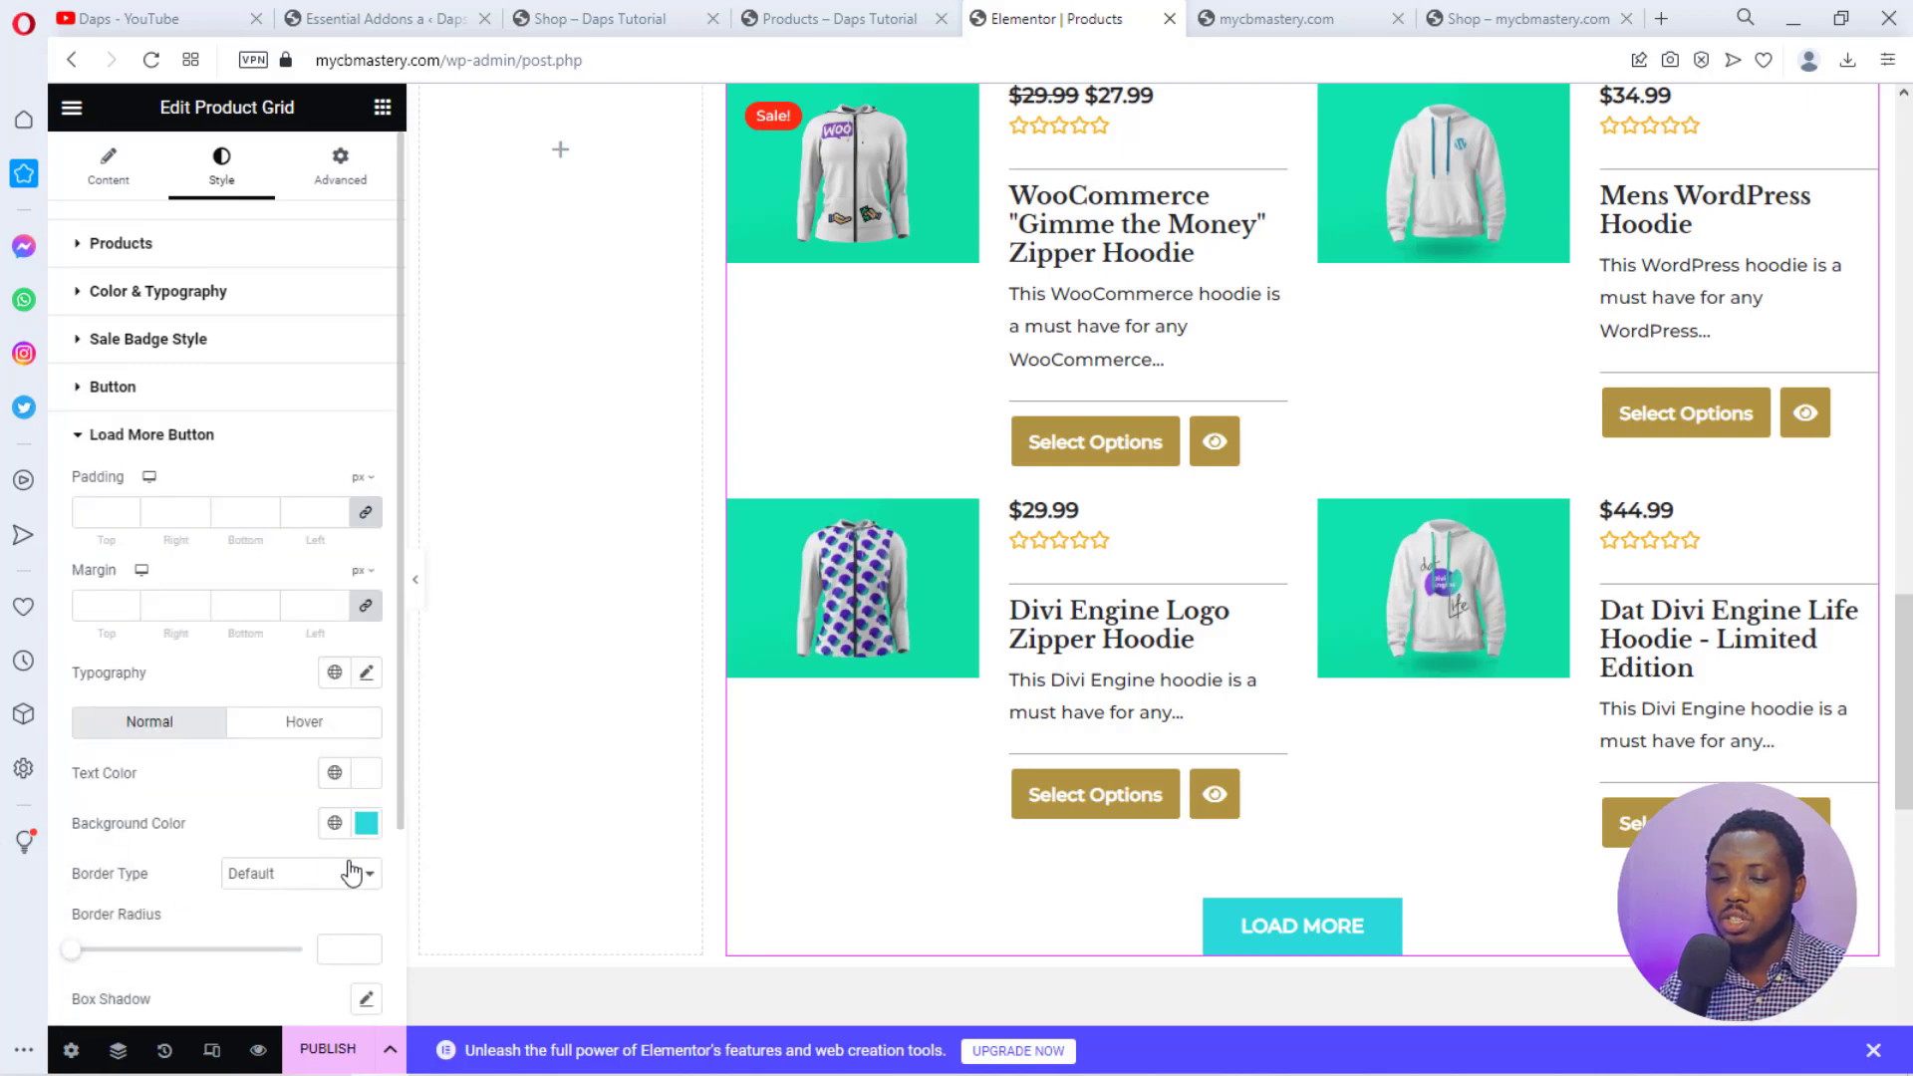
pyautogui.click(335, 822)
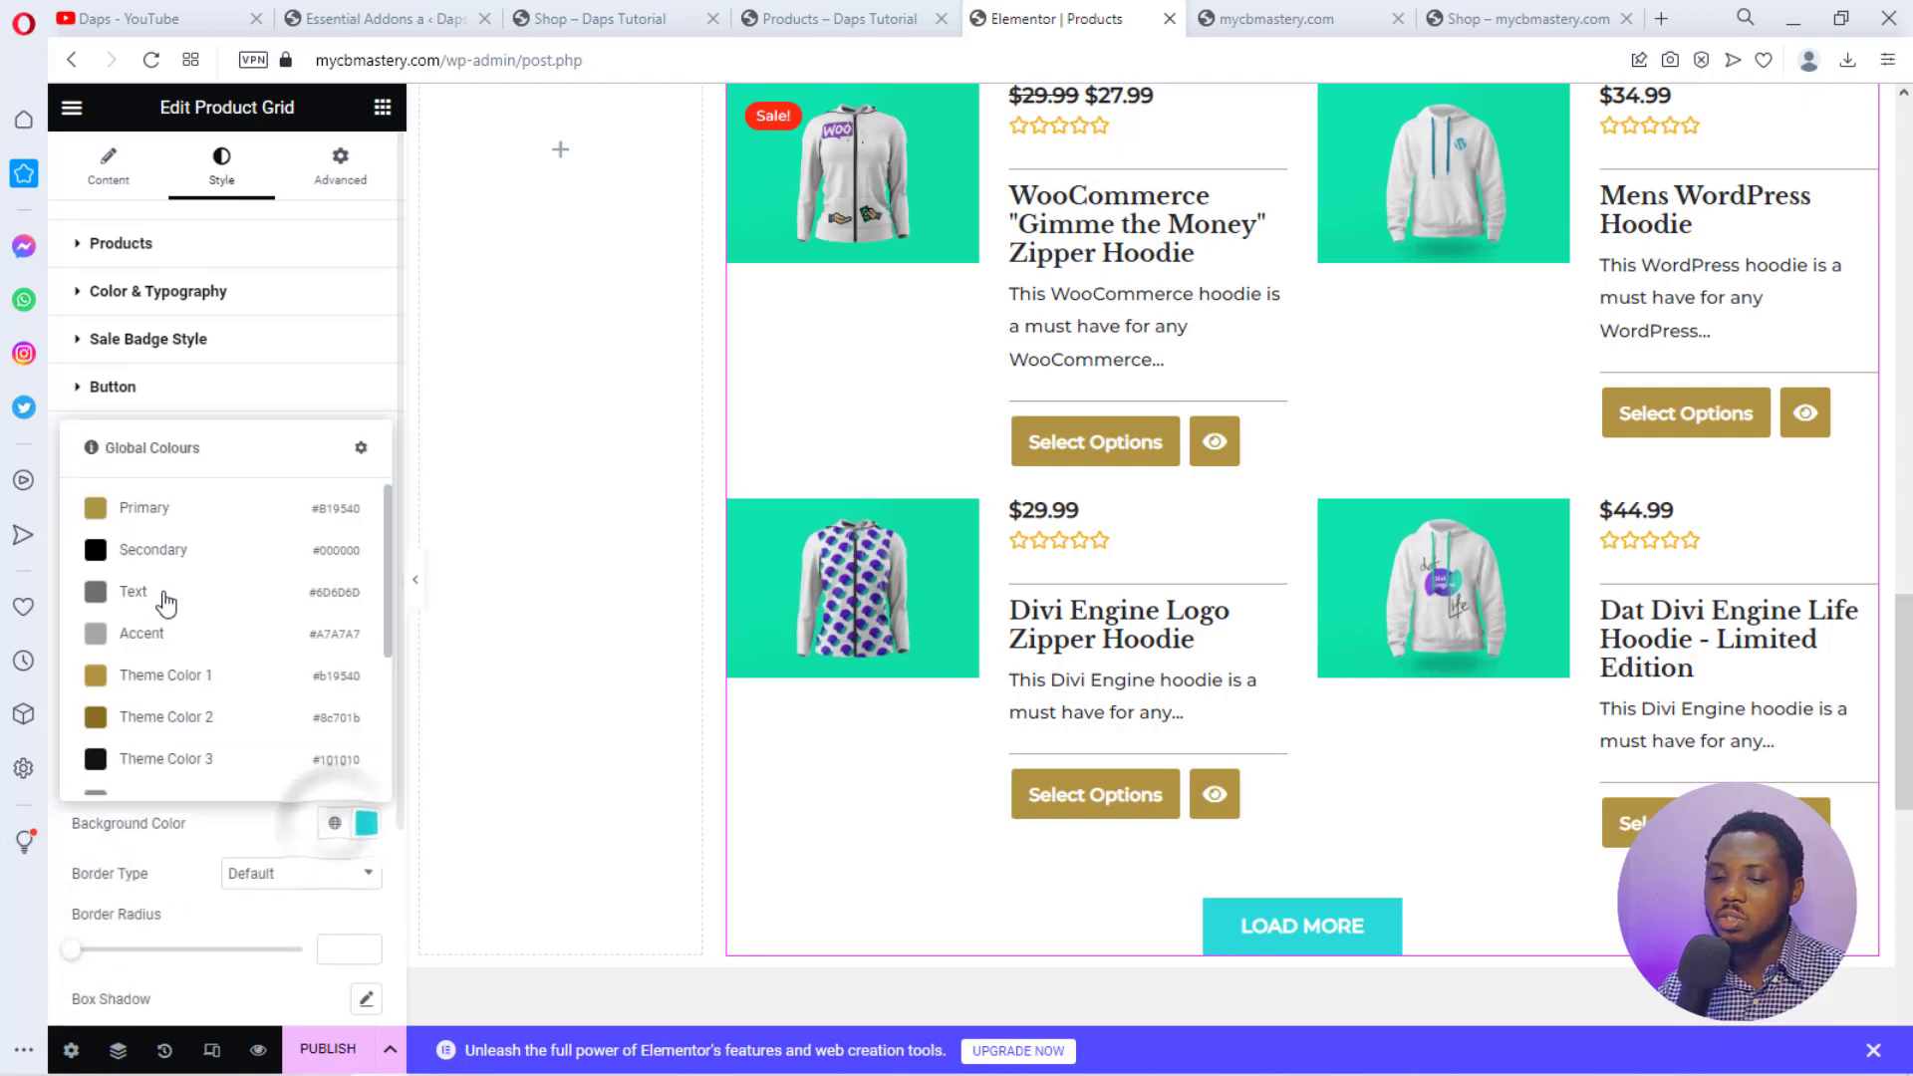
pyautogui.click(104, 507)
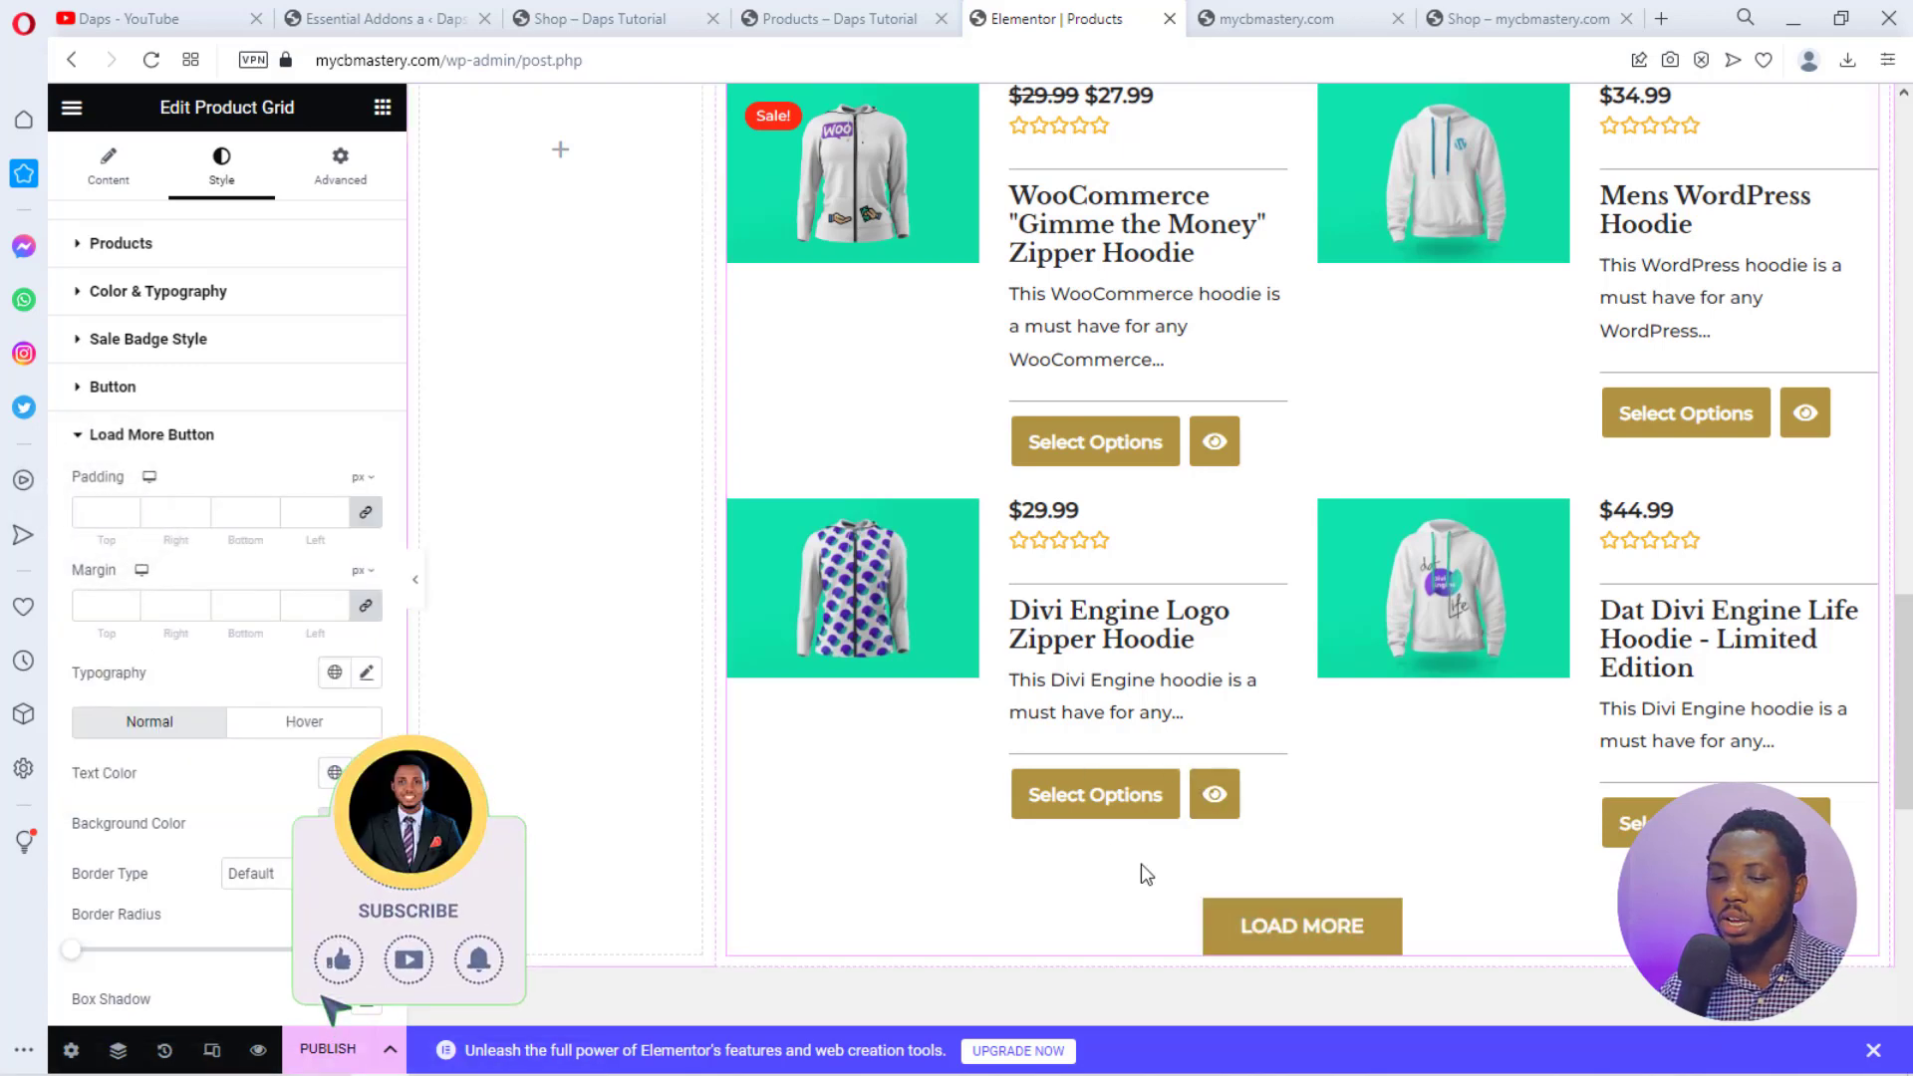
pyautogui.click(299, 721)
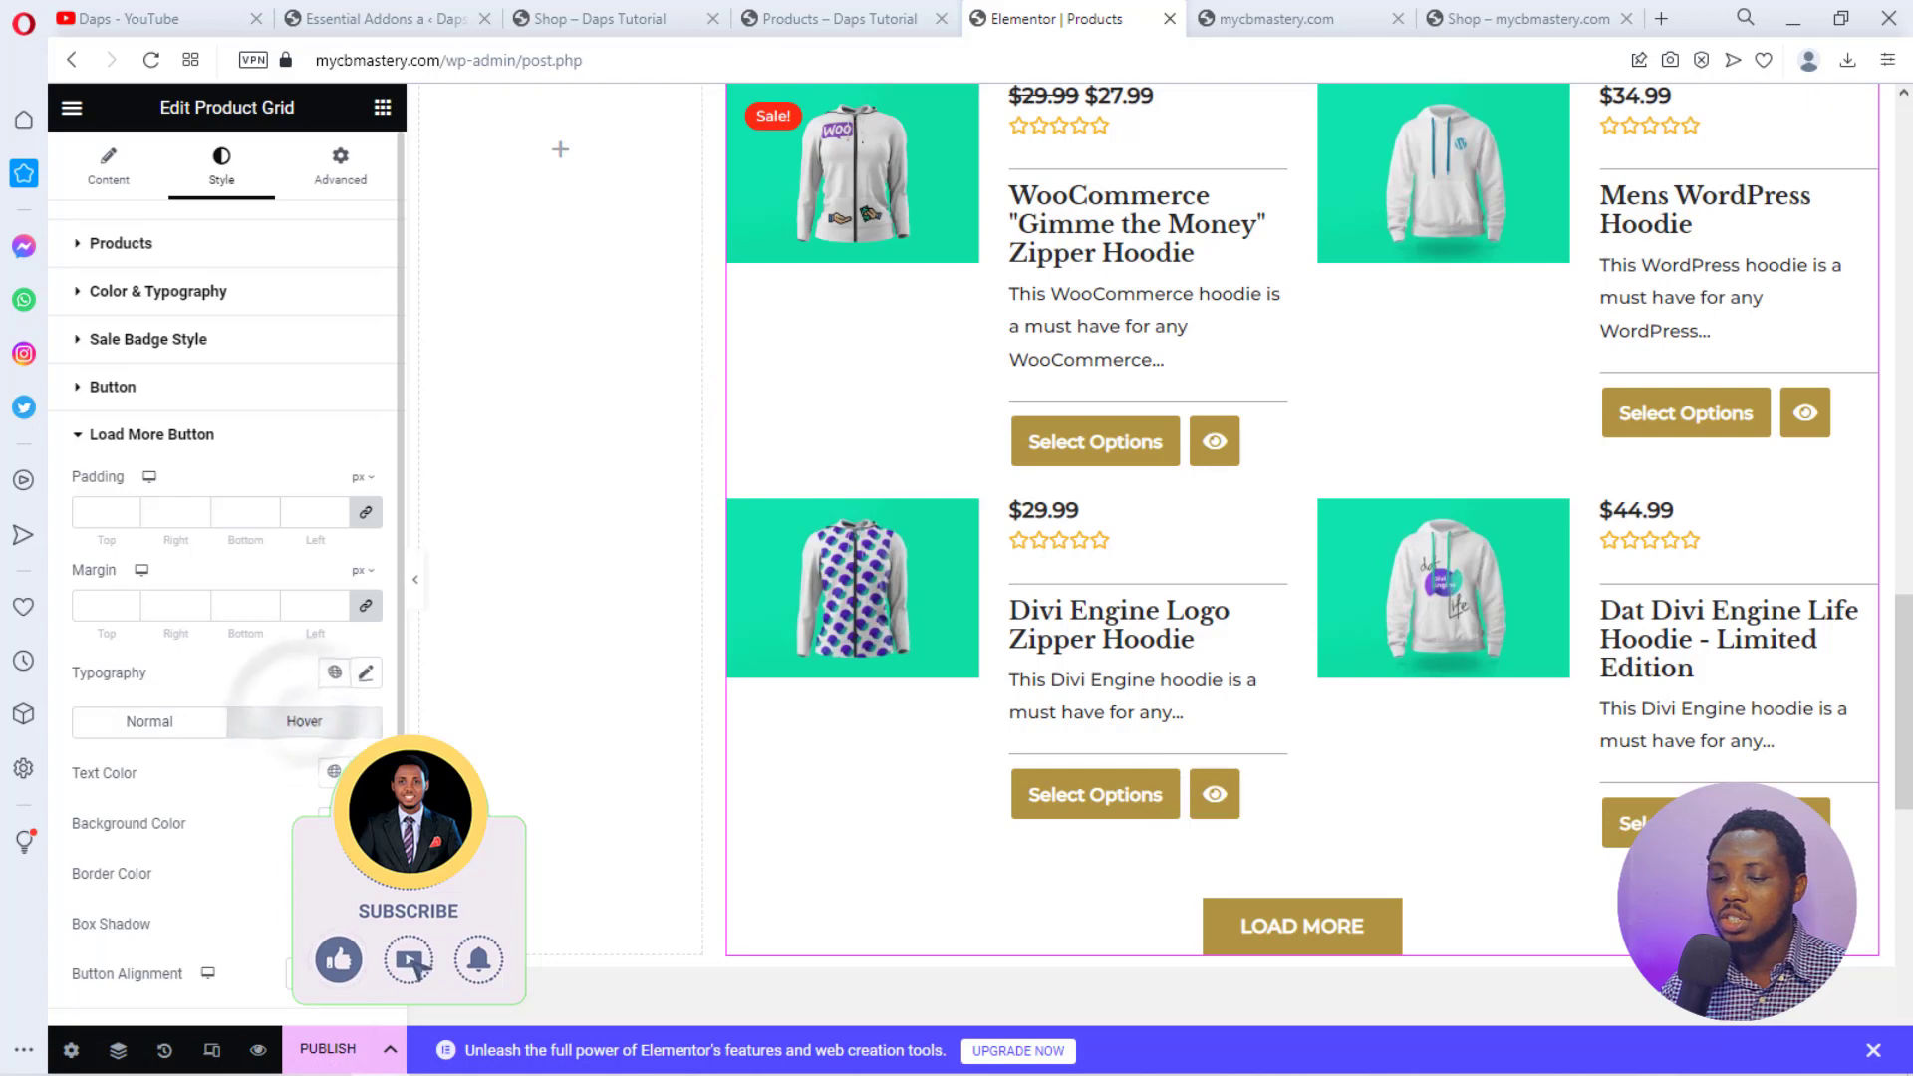
pyautogui.click(334, 772)
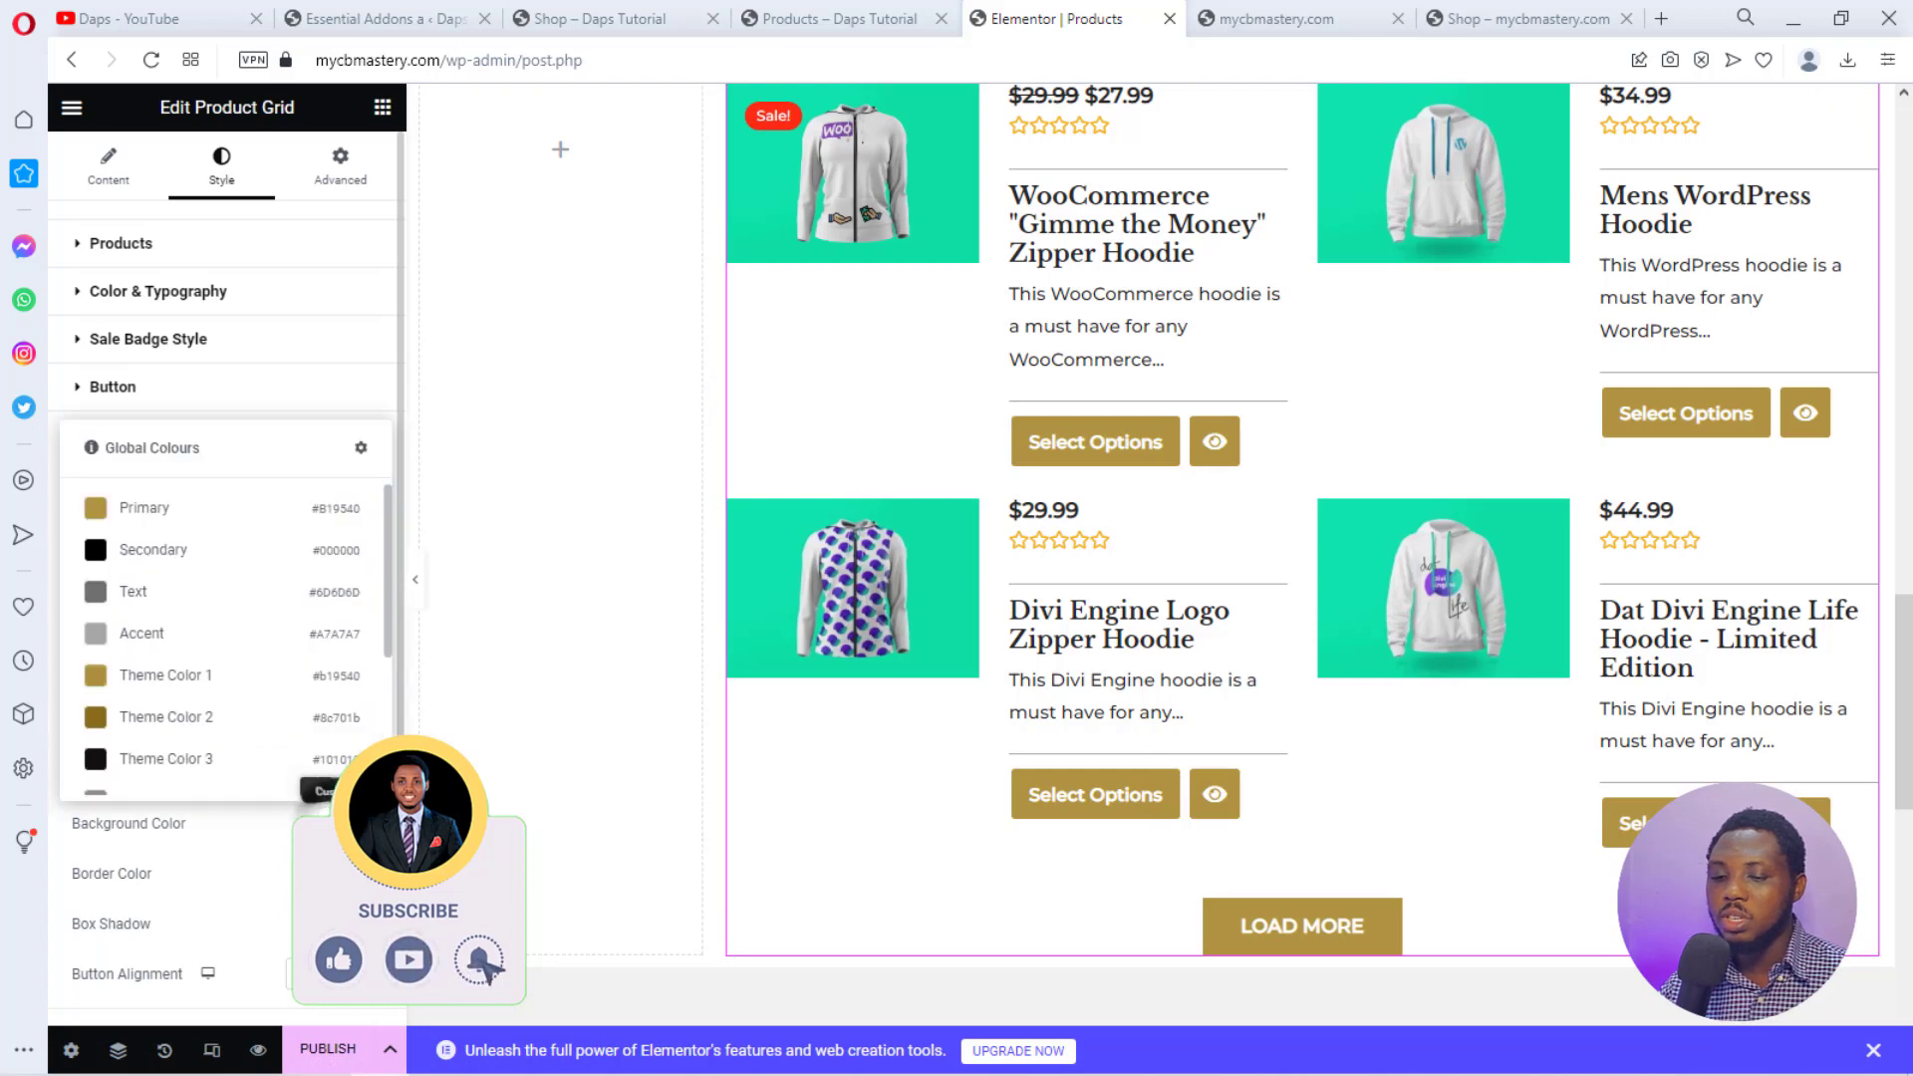
pyautogui.click(95, 550)
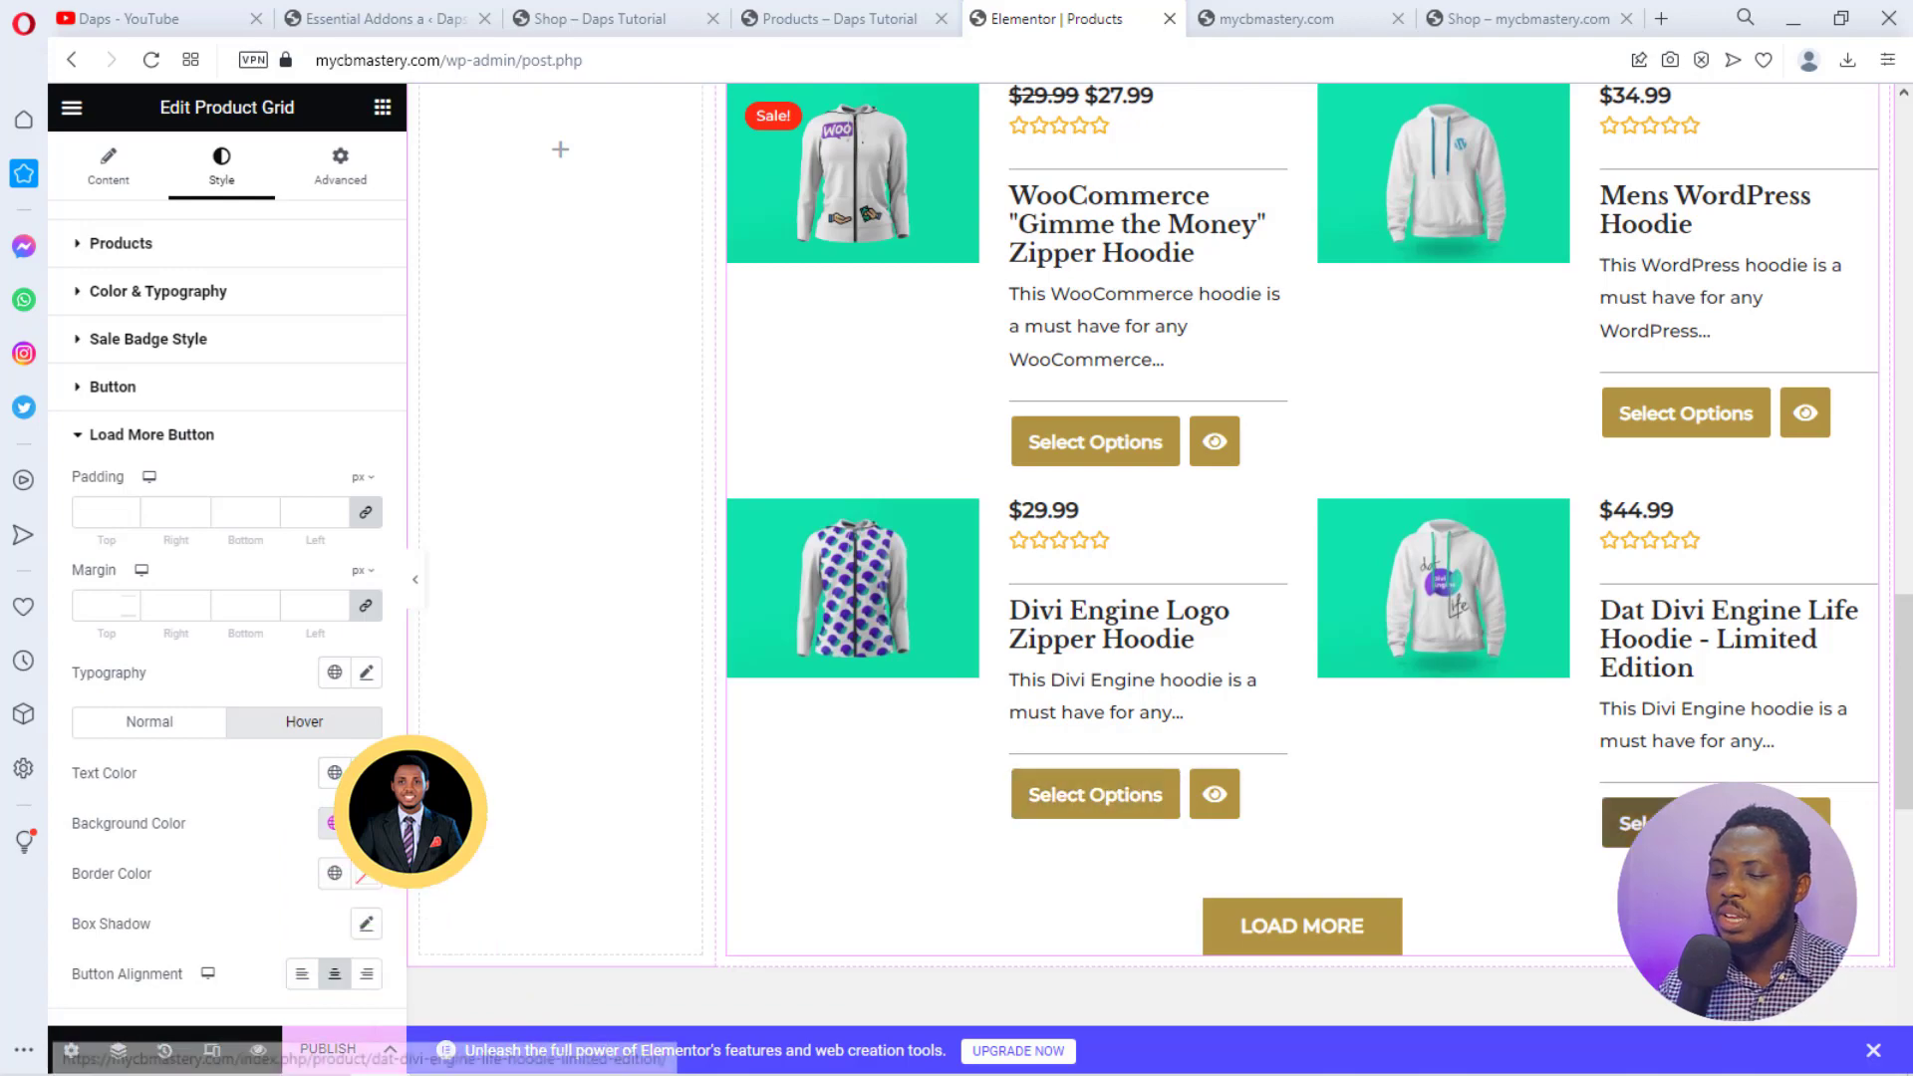
# Look over the reference Daps Tutorial products page, from the featured products carousel to the bestsellers carousel and footer.
pyautogui.scroll(10, 1683, 823)
pyautogui.scroll(-15, 871, 221)
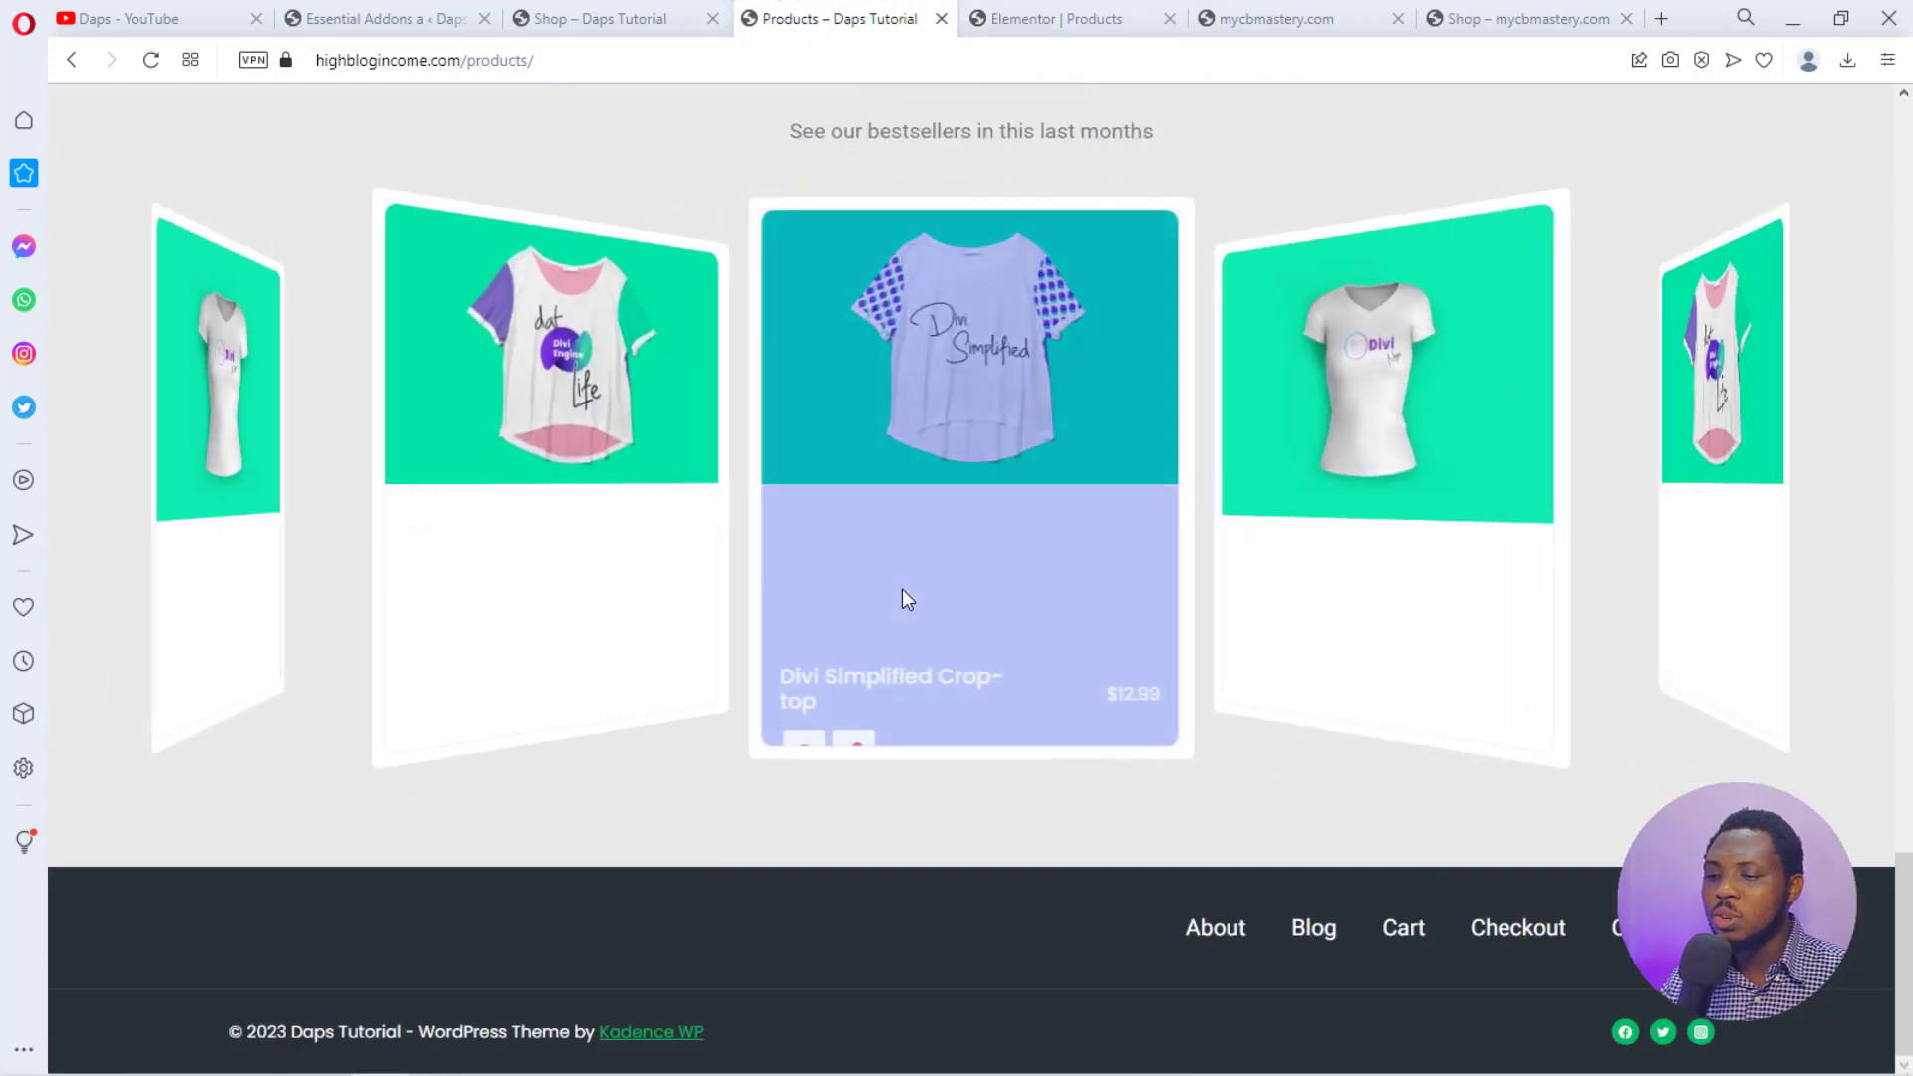
pyautogui.scroll(20, 901, 593)
pyautogui.scroll(-5, 765, 725)
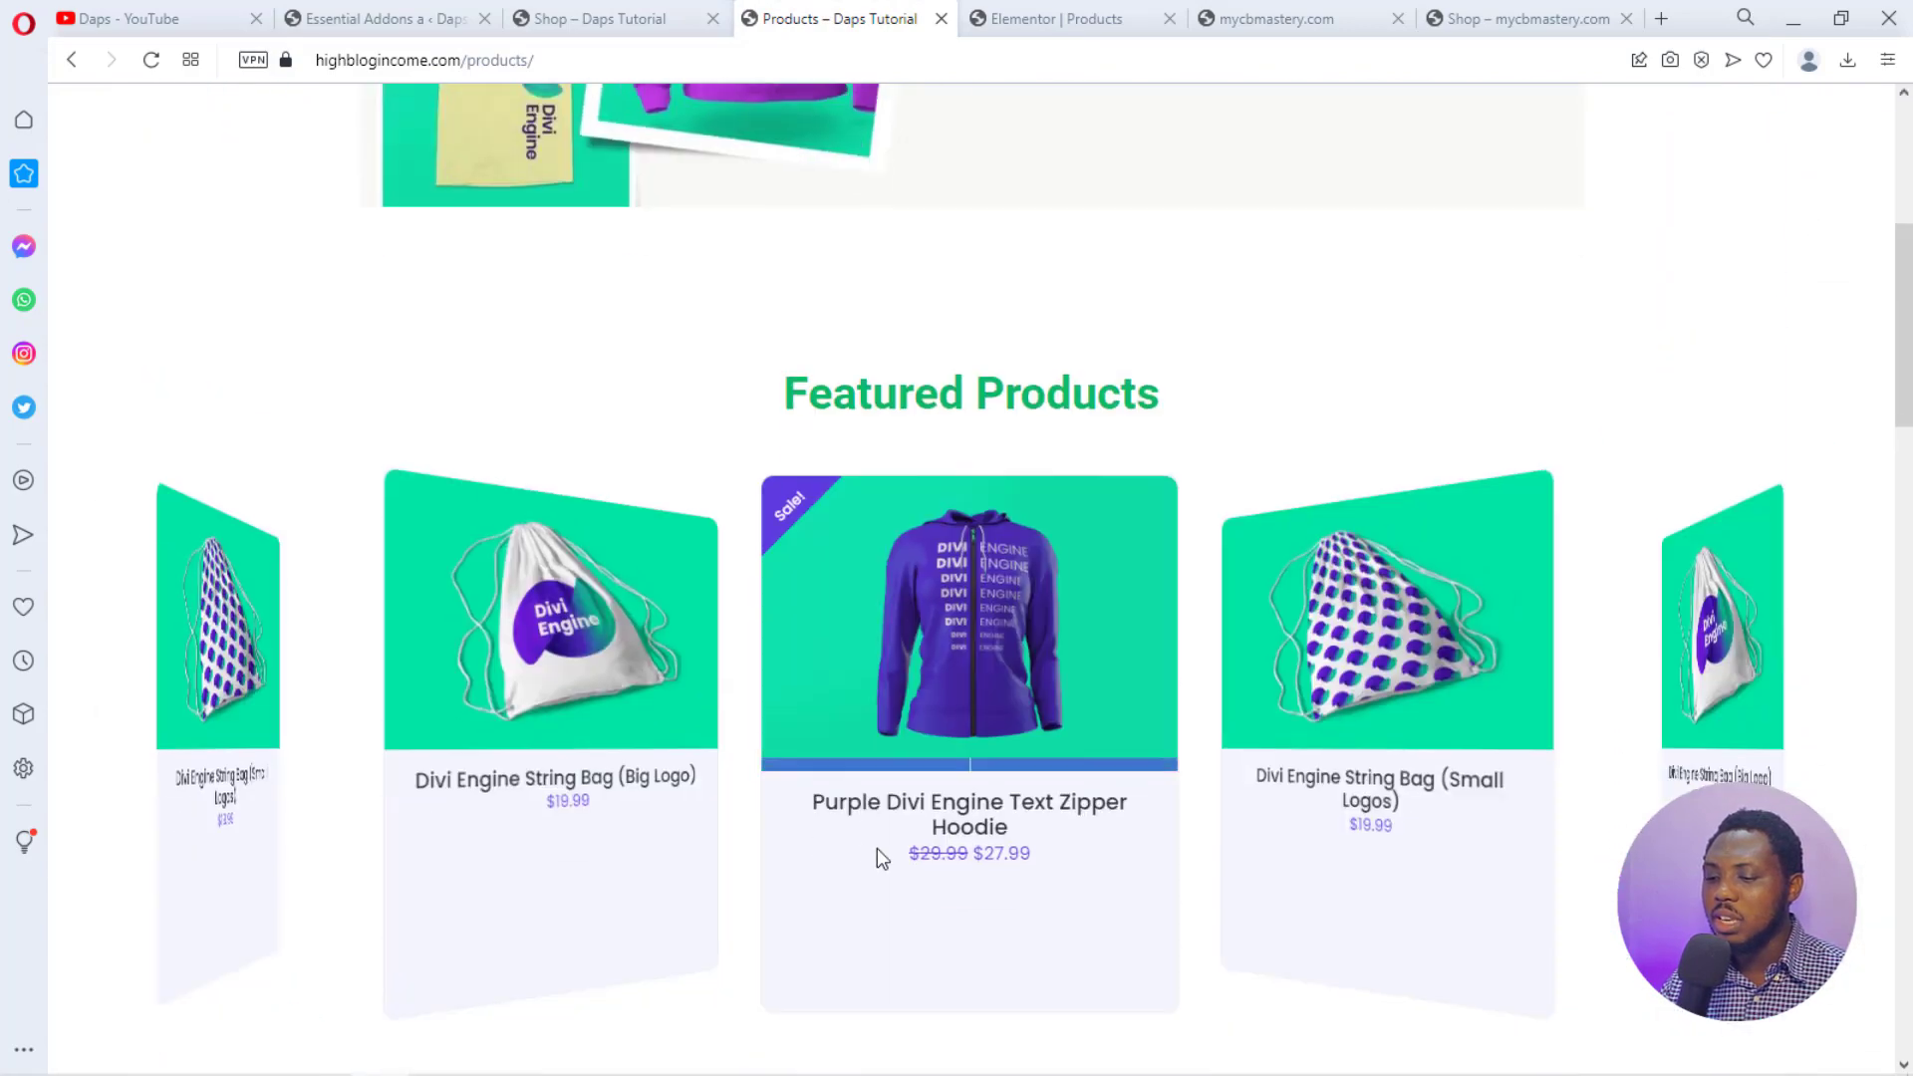
pyautogui.scroll(-15, 764, 704)
pyautogui.scroll(-5, 826, 748)
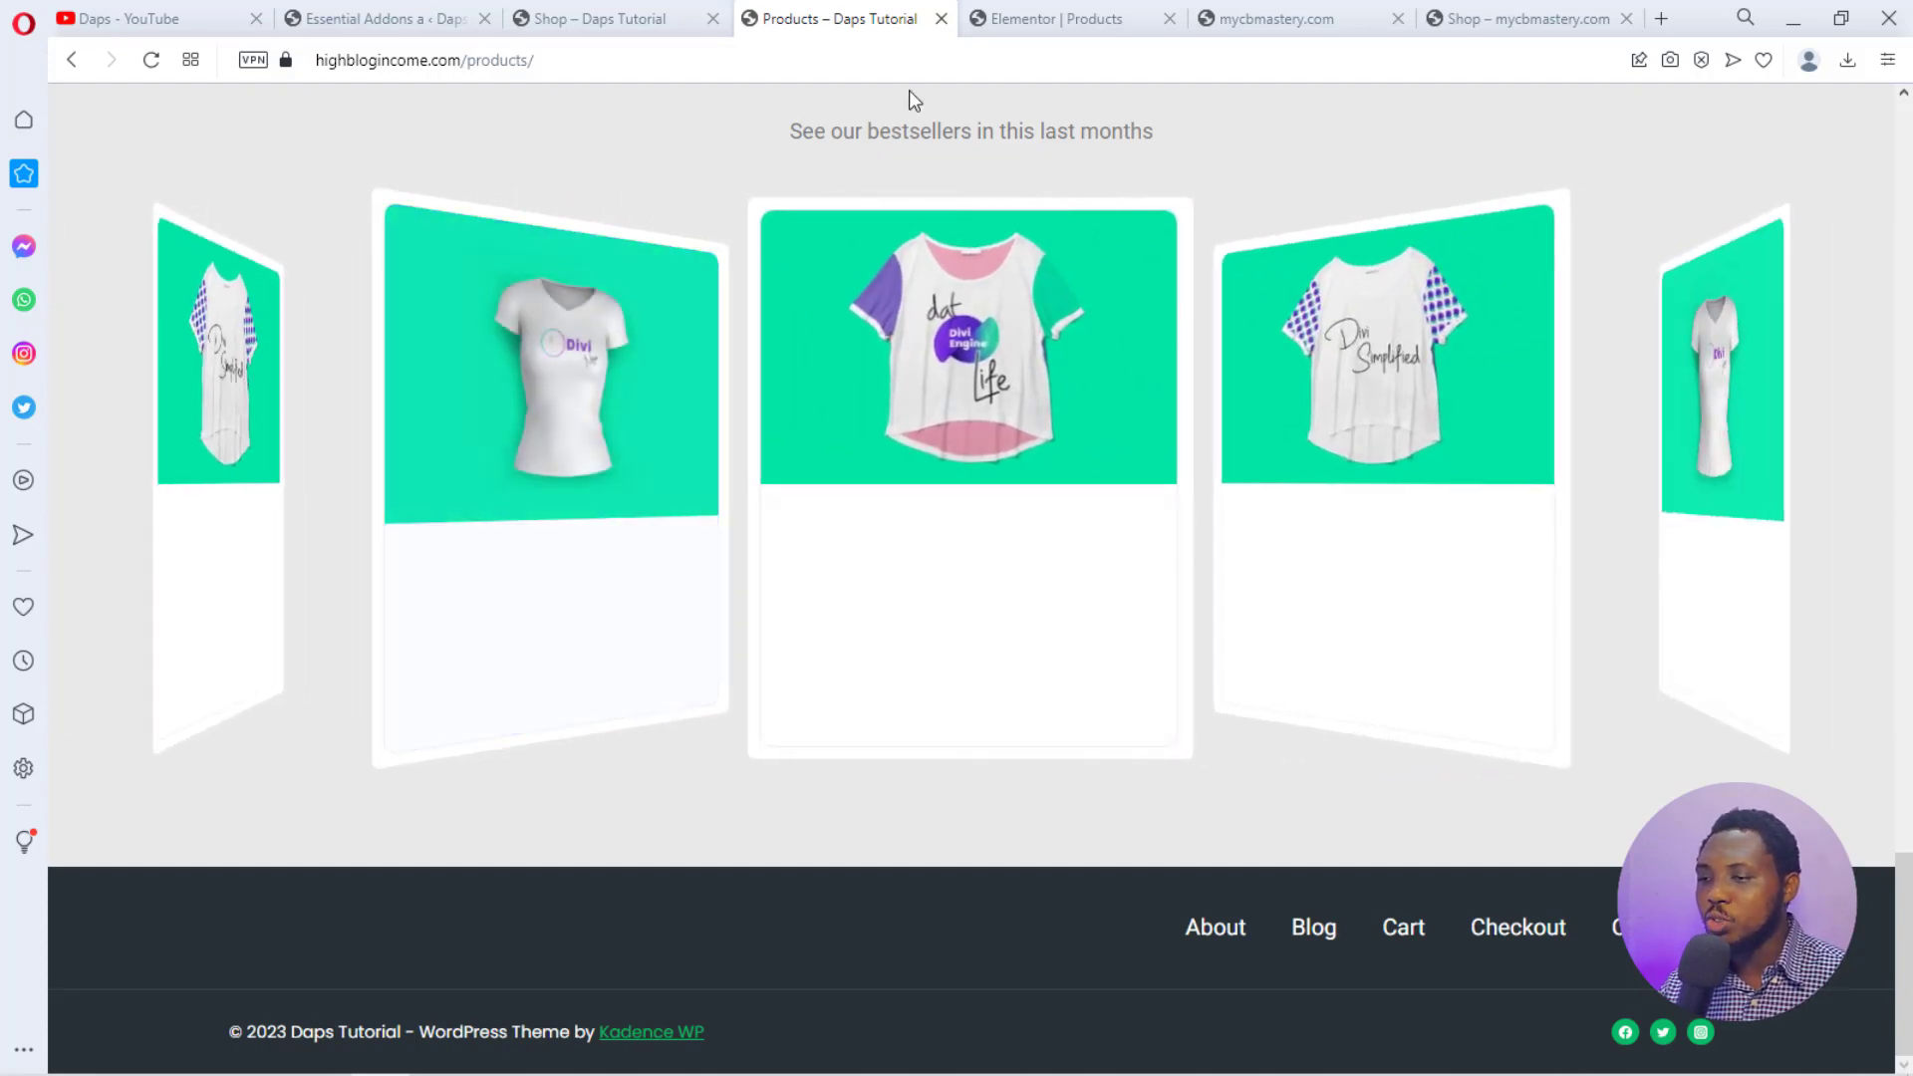
# Return to the Elementor editor, check the restyled product list and publish the Products page.
pyautogui.click(1041, 19)
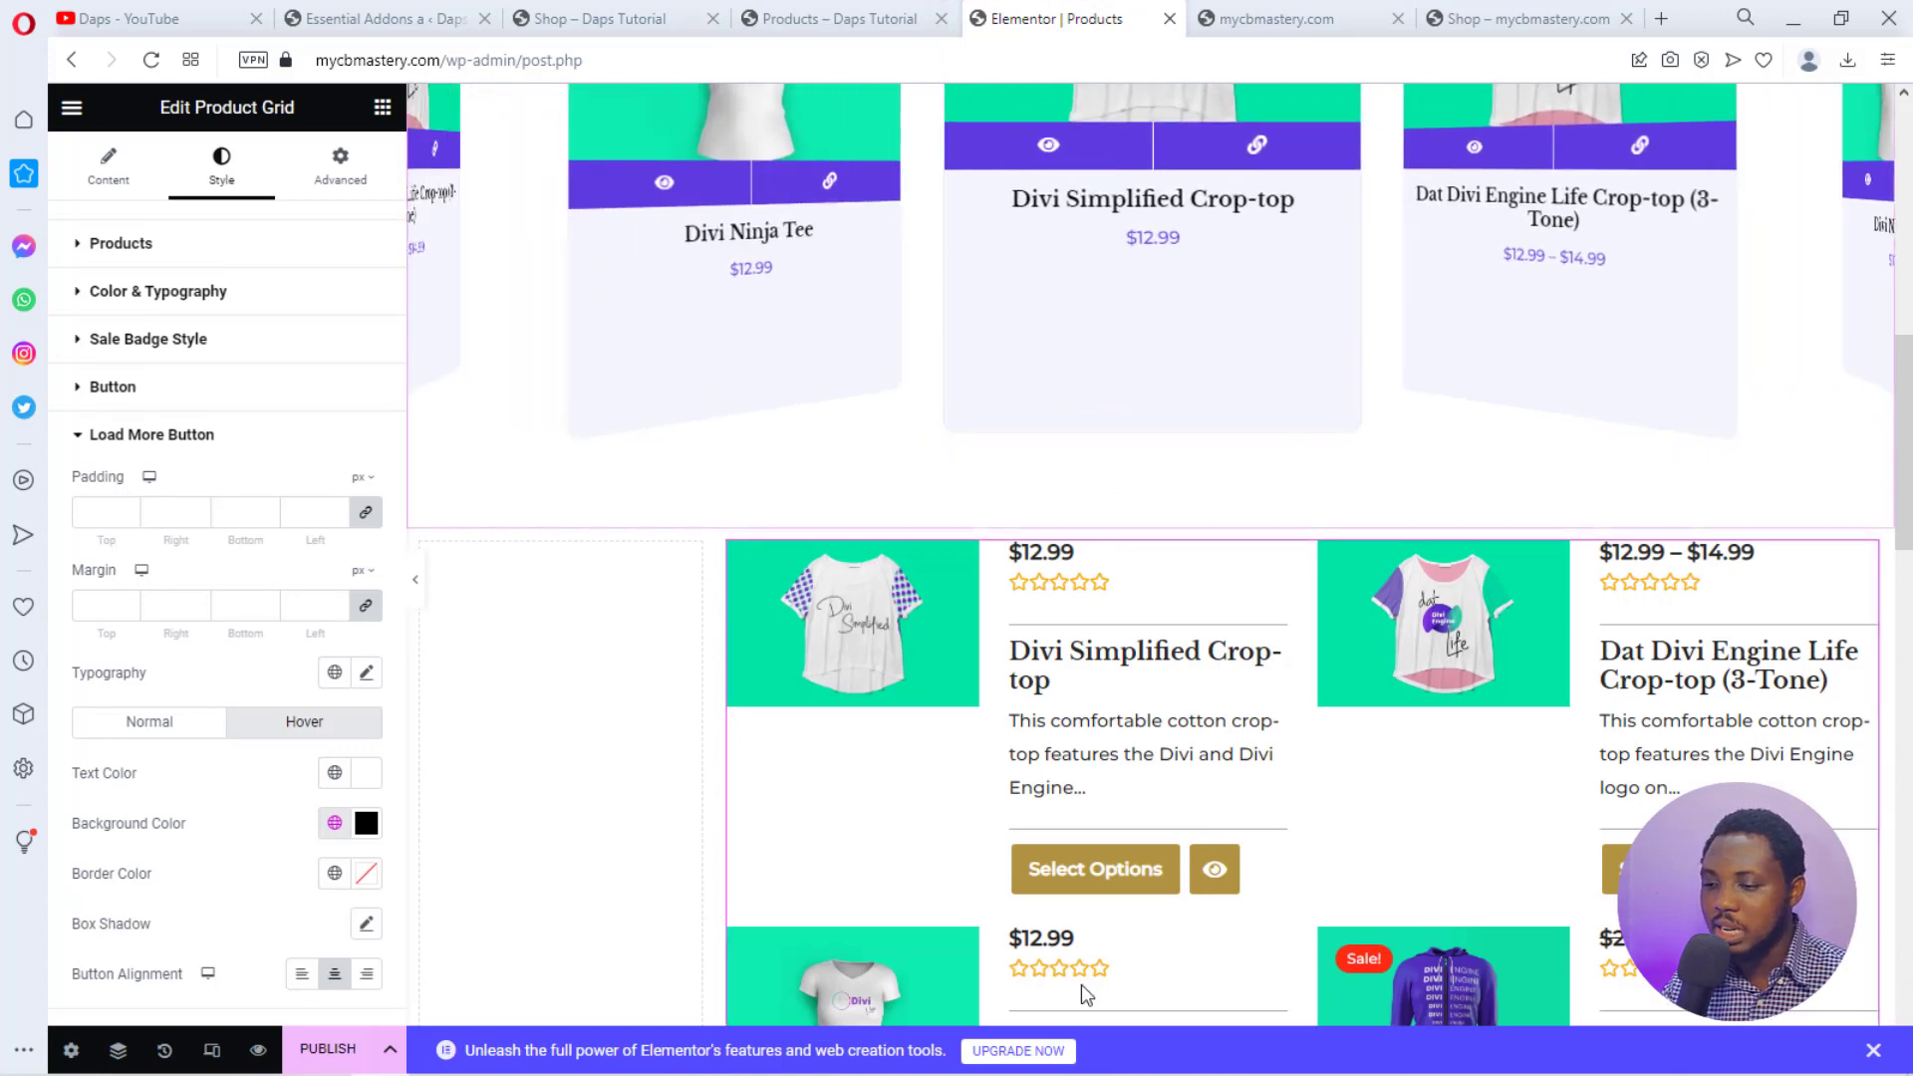
pyautogui.scroll(-12, 1074, 980)
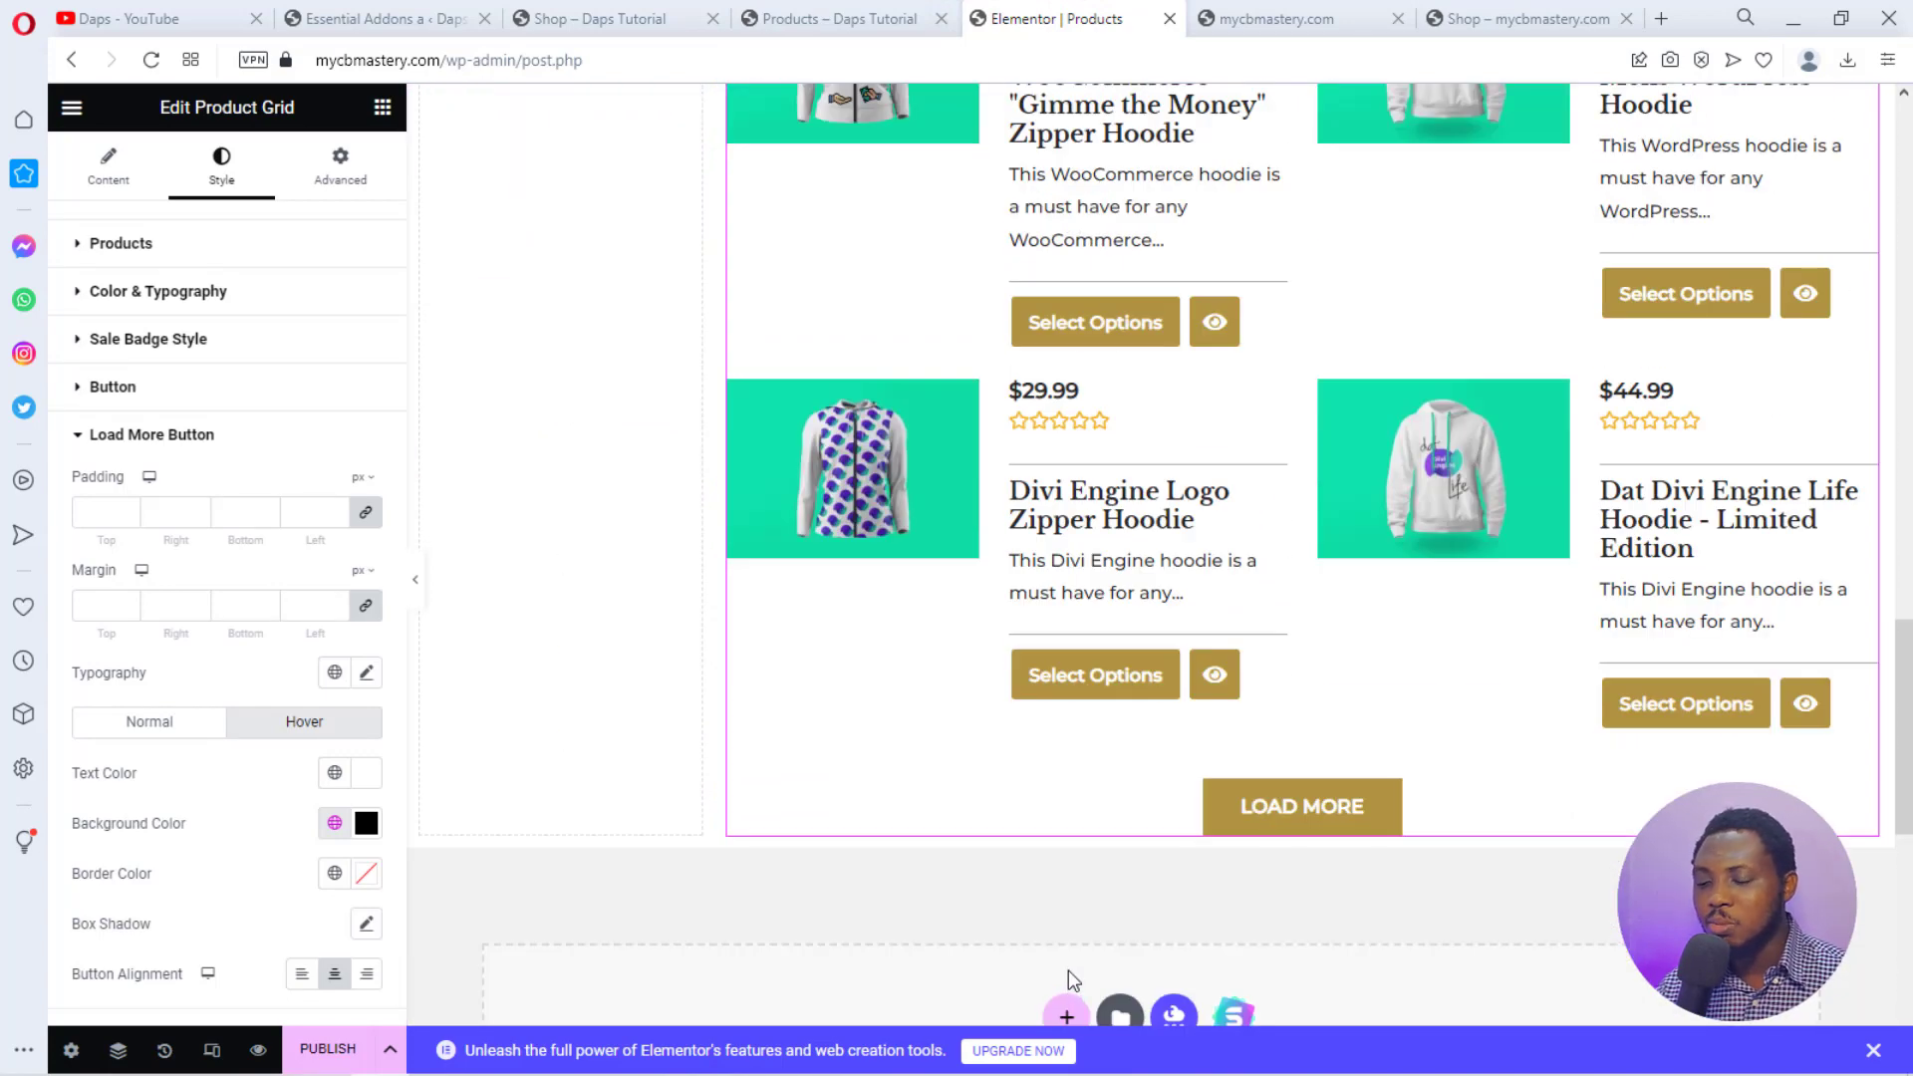
pyautogui.scroll(3, 1068, 970)
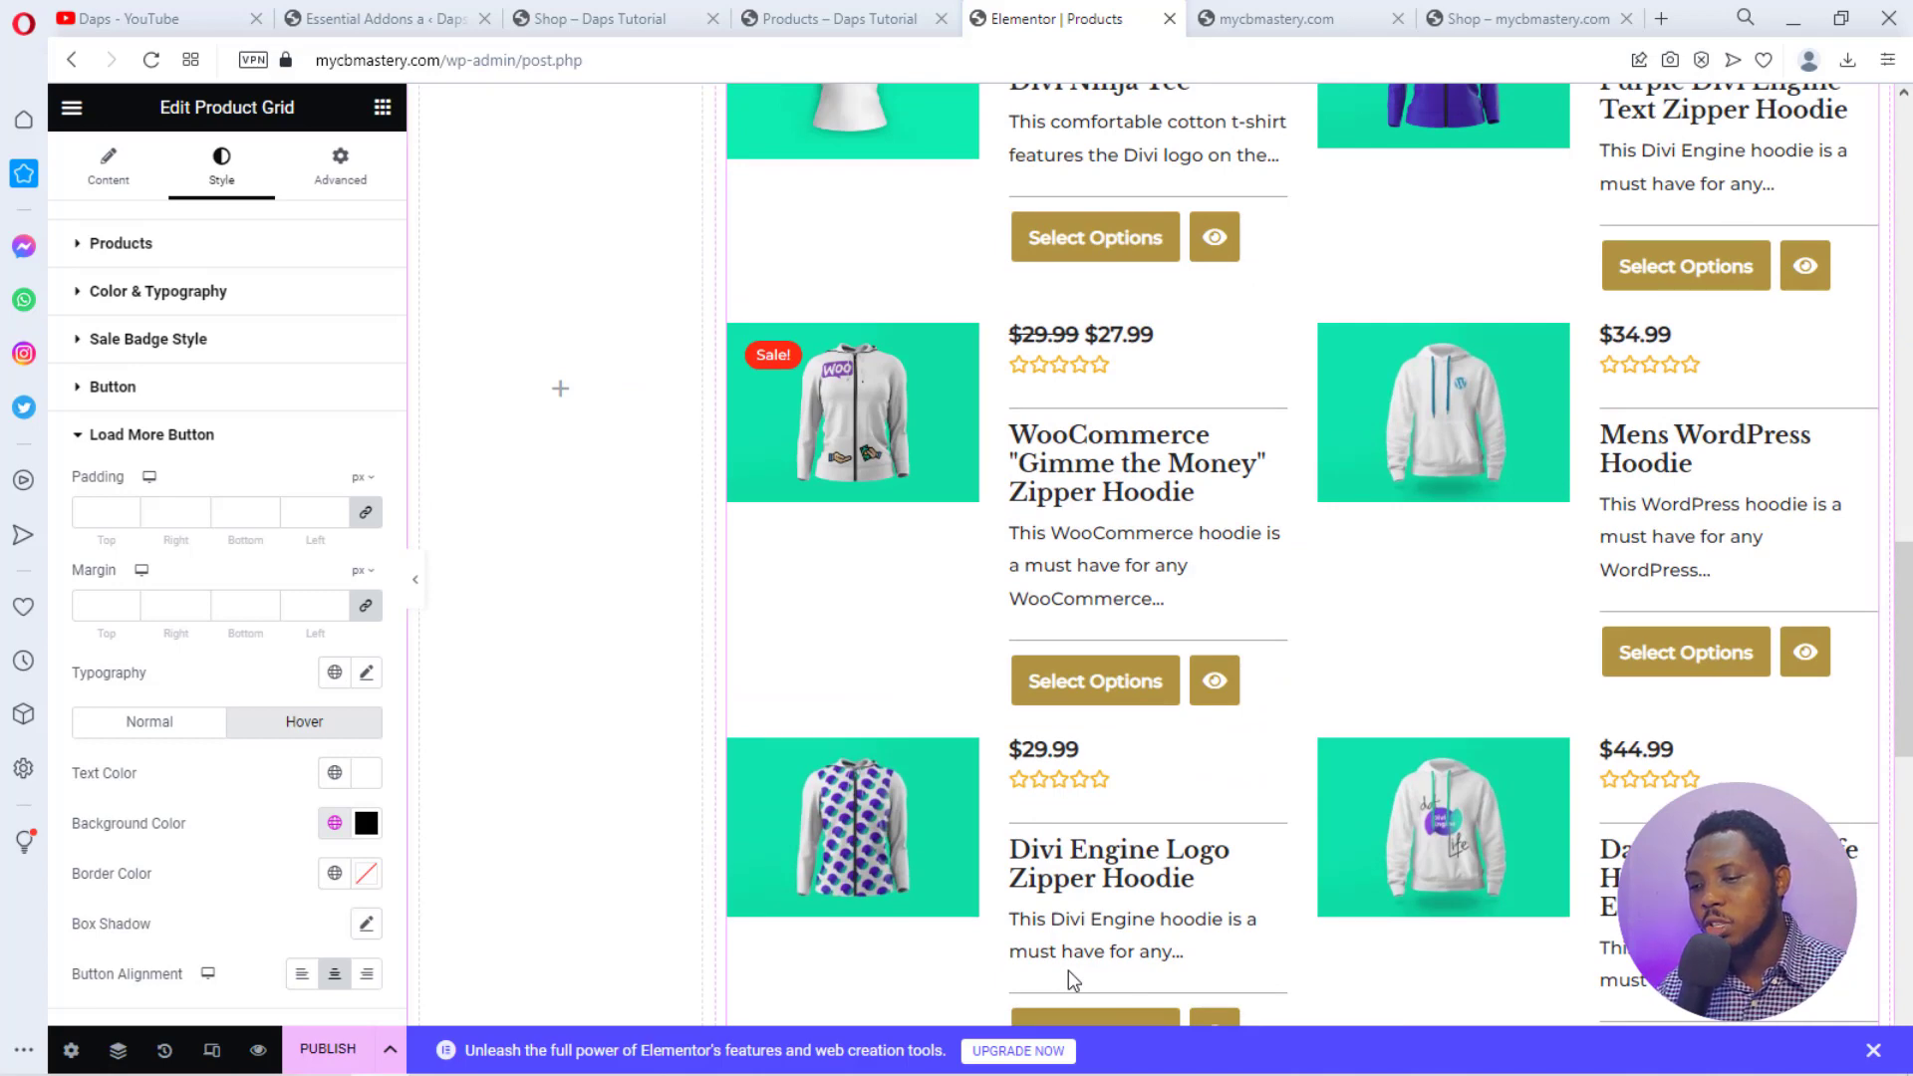
pyautogui.scroll(8, 1068, 970)
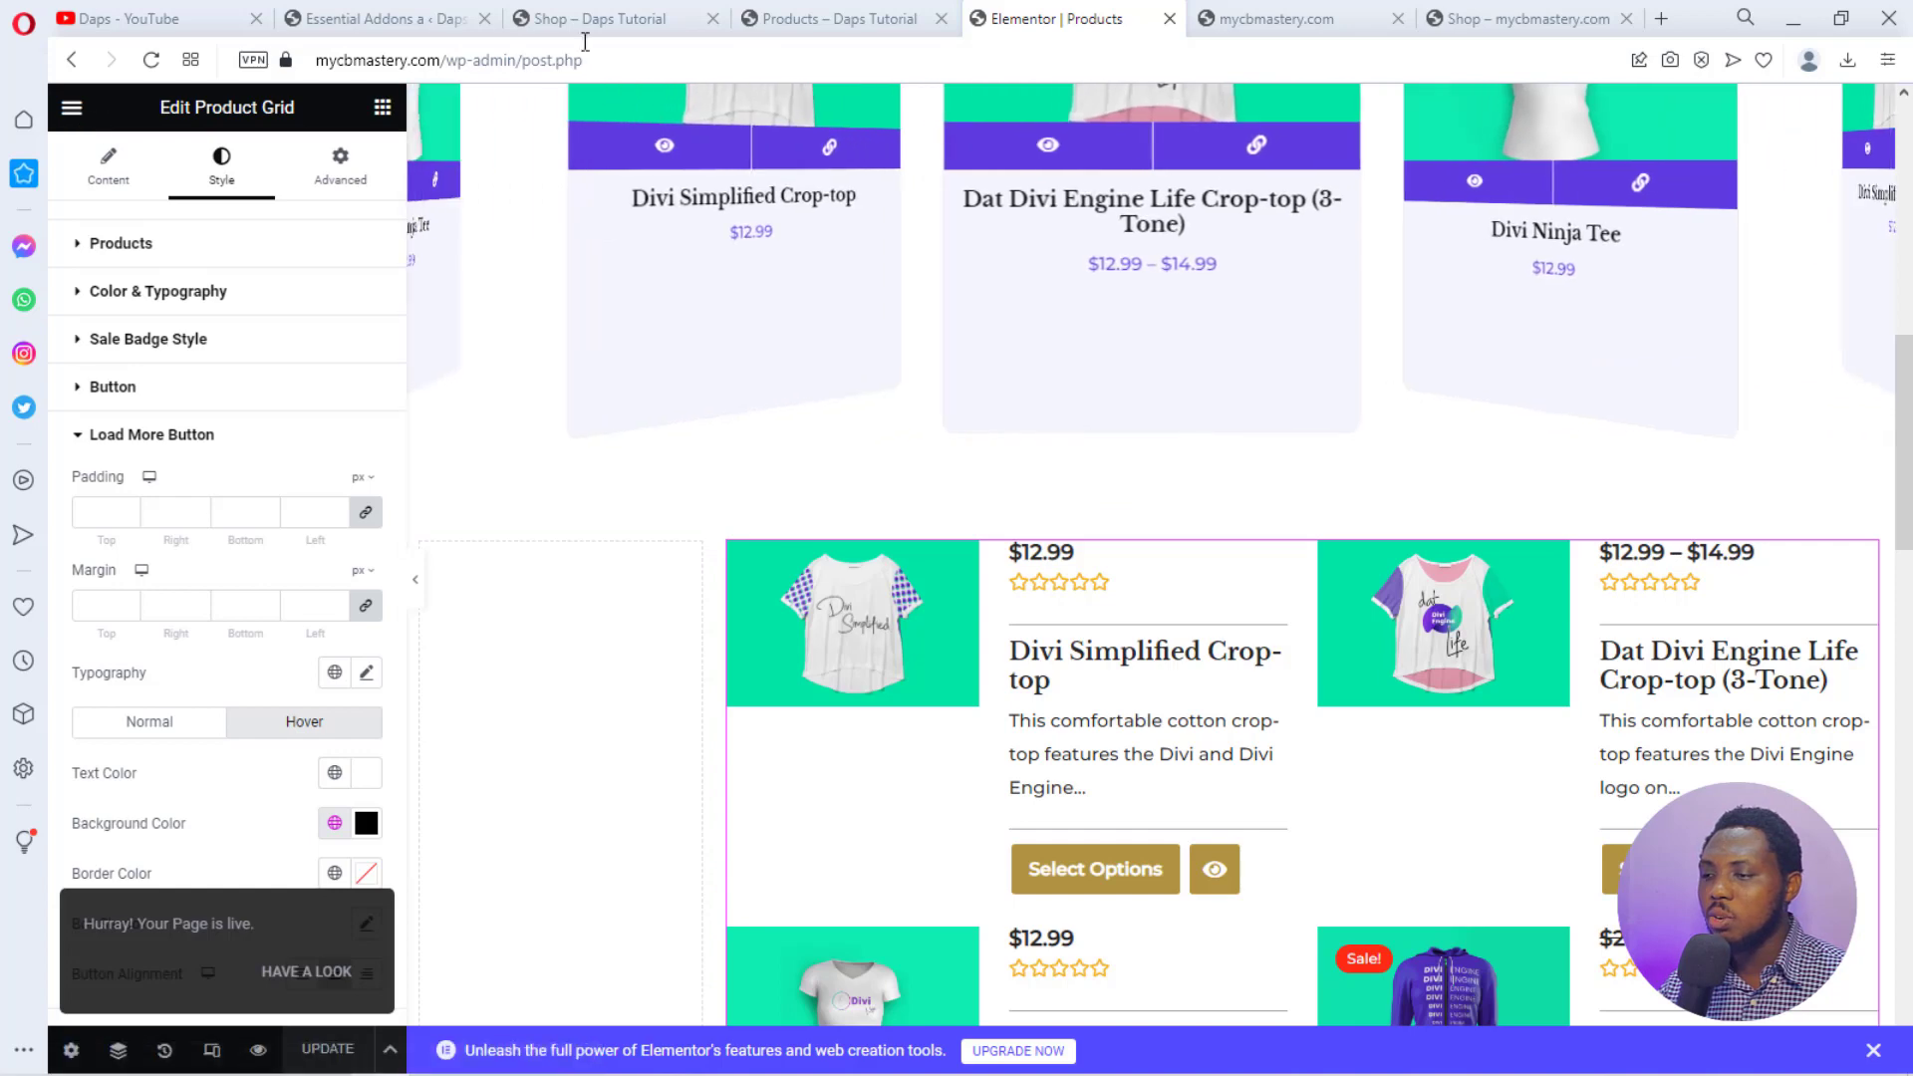
# Switch to the mycbmastery.com site and open the Add Plugins page in its WordPress dashboard.
pyautogui.click(1270, 18)
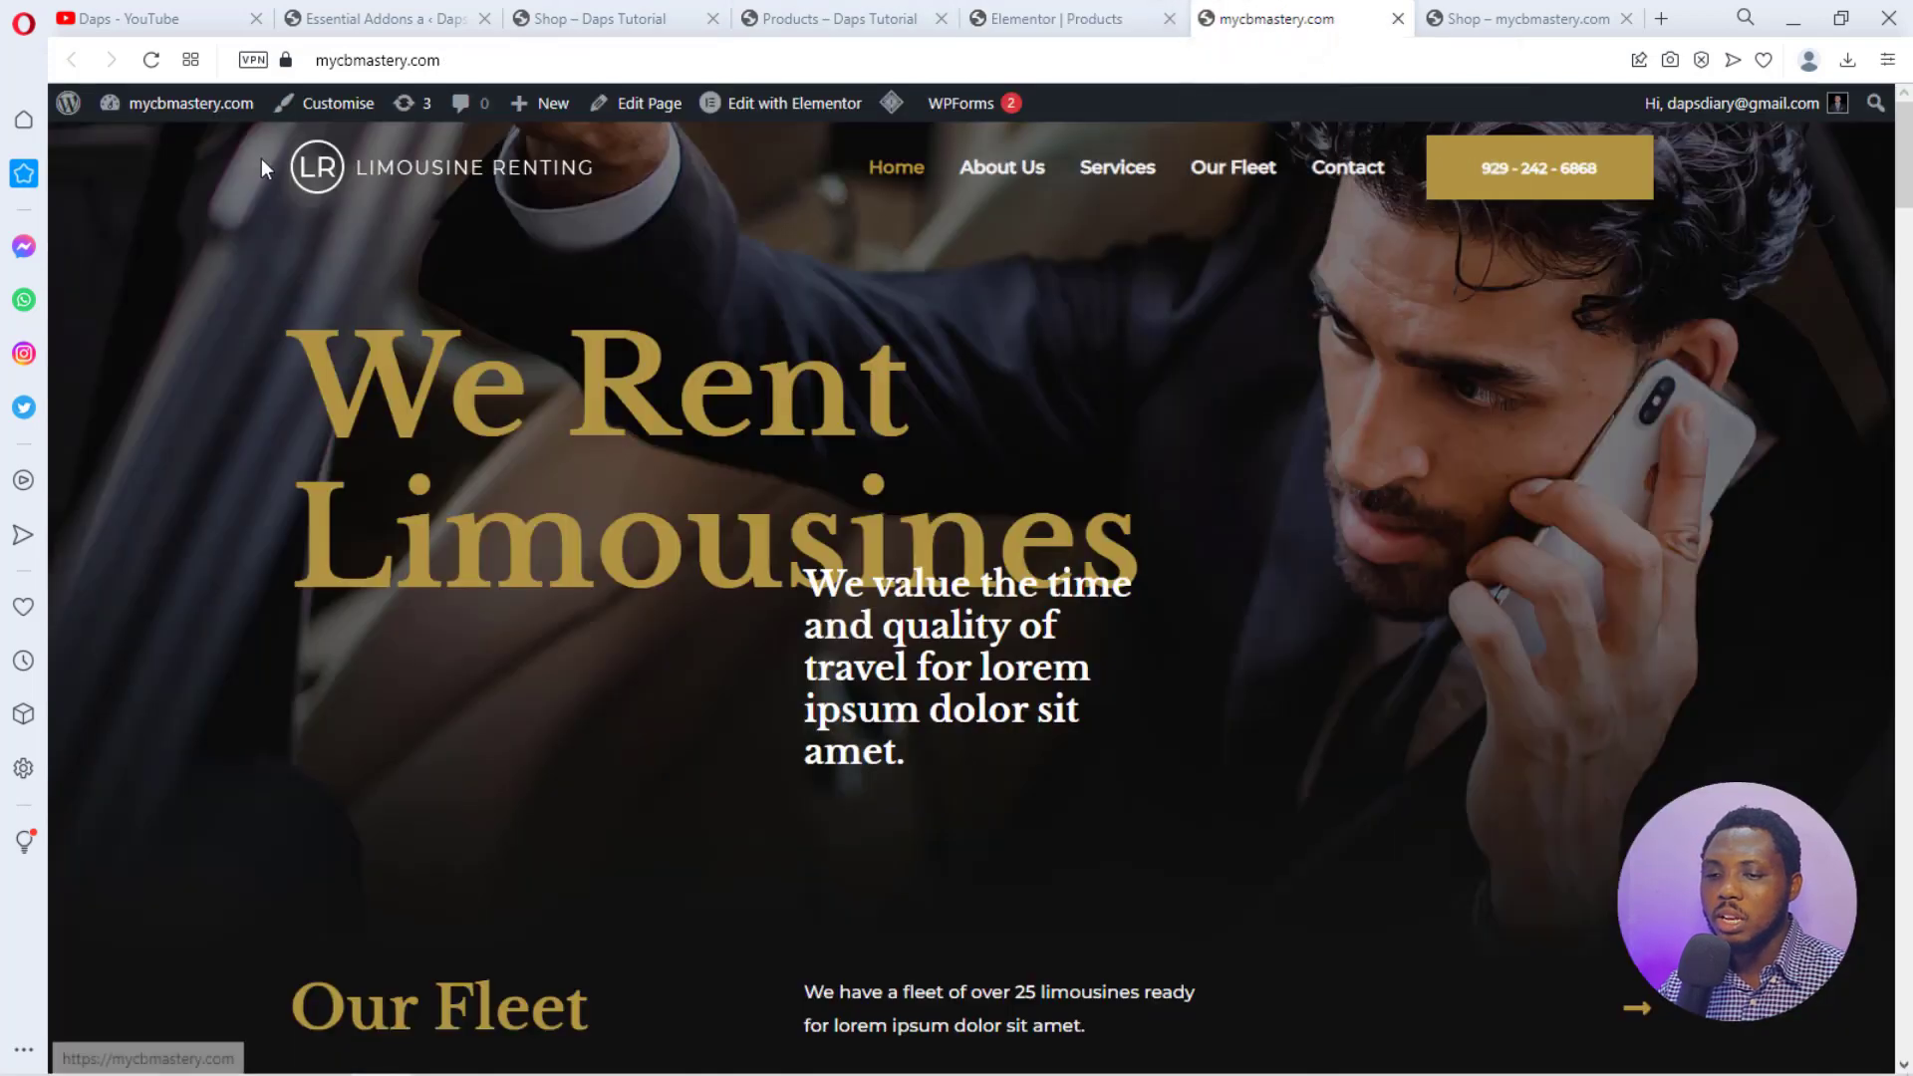
pyautogui.moveTo(189, 105)
pyautogui.click(138, 146)
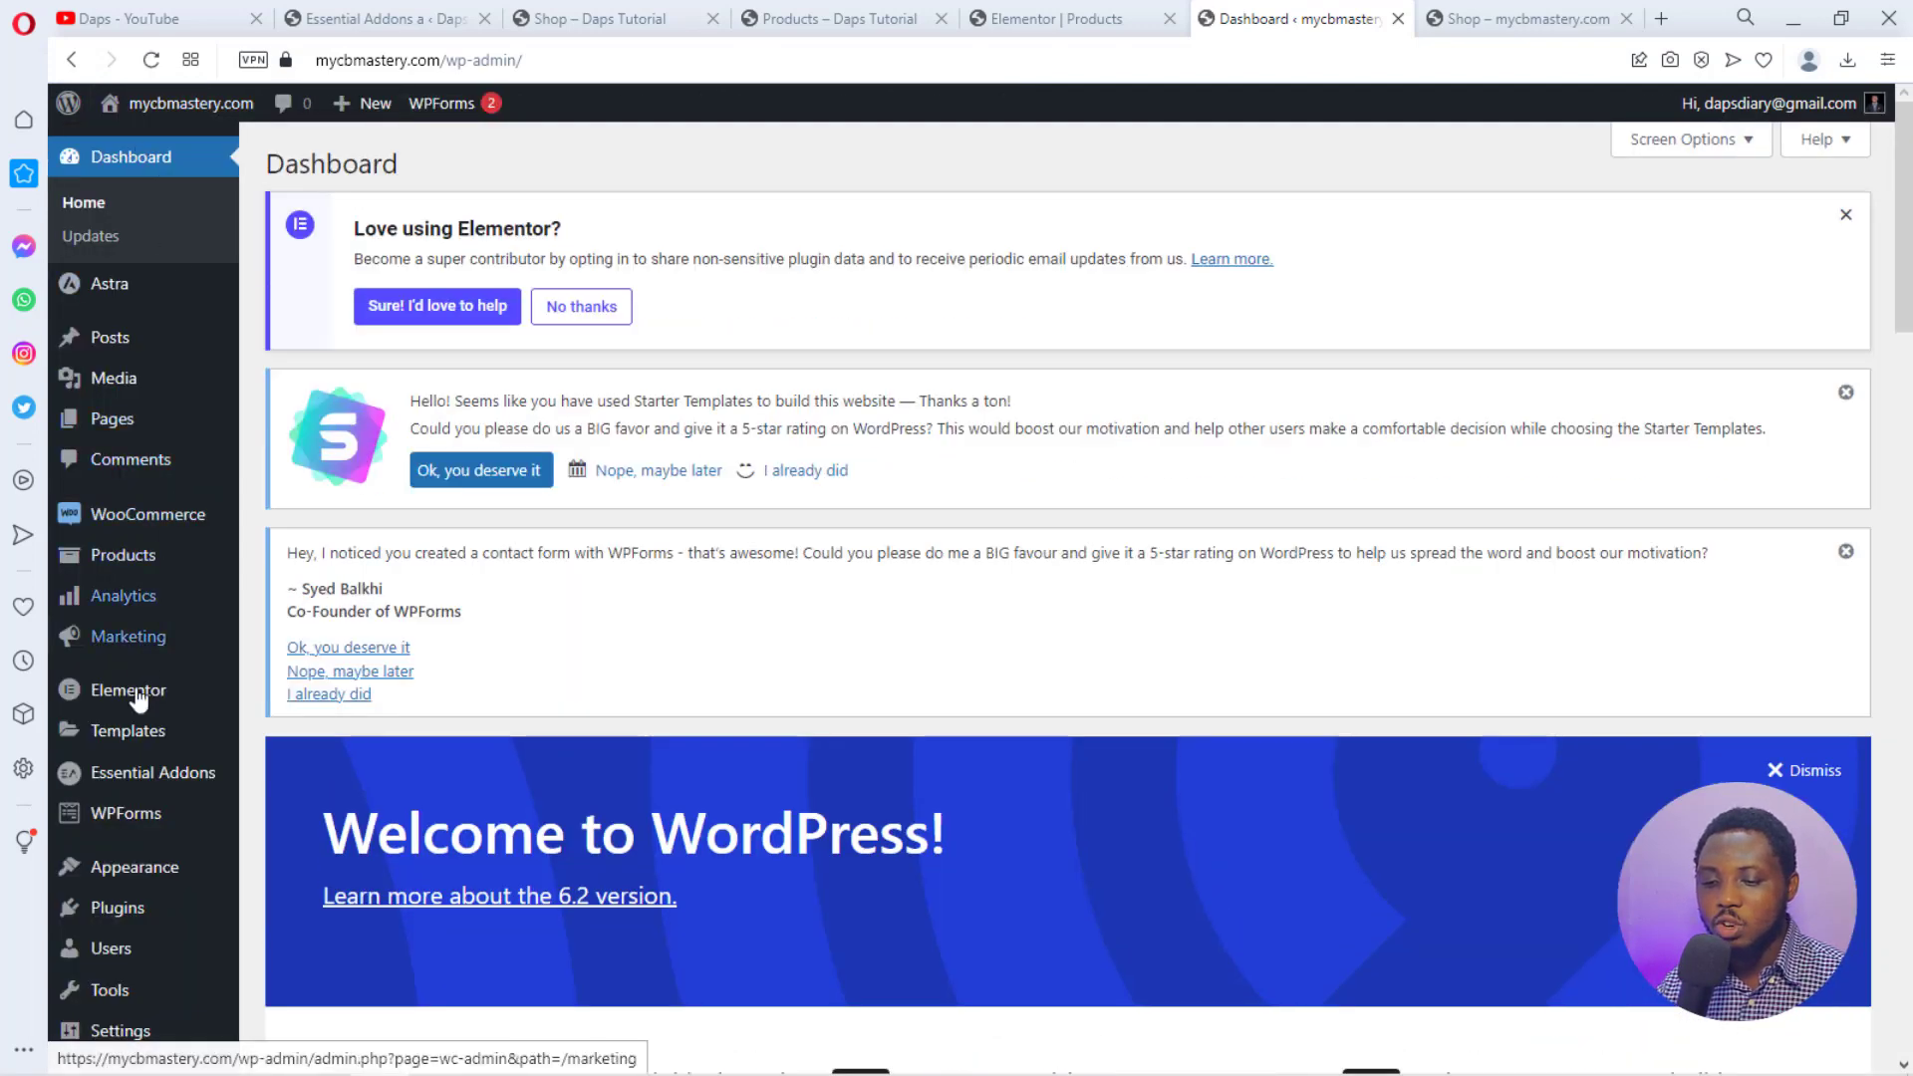
pyautogui.moveTo(192, 926)
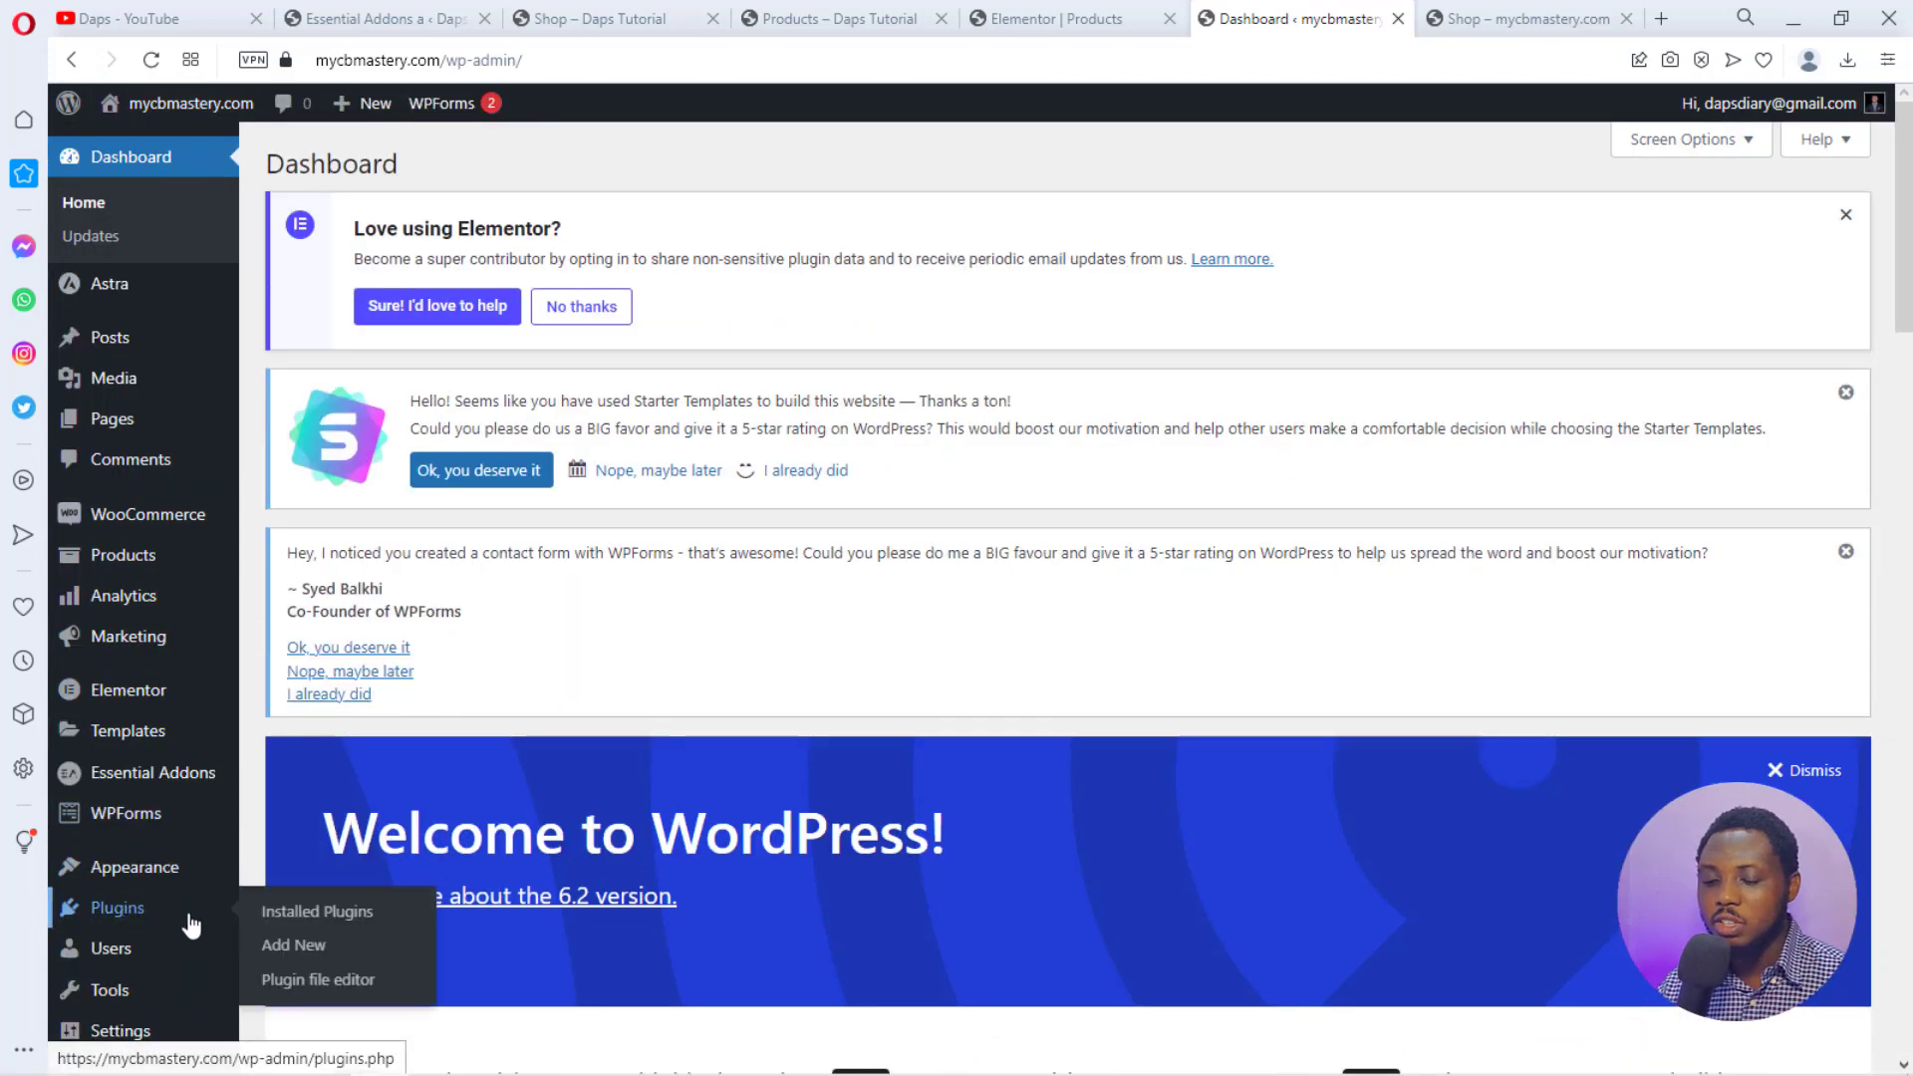
pyautogui.click(287, 945)
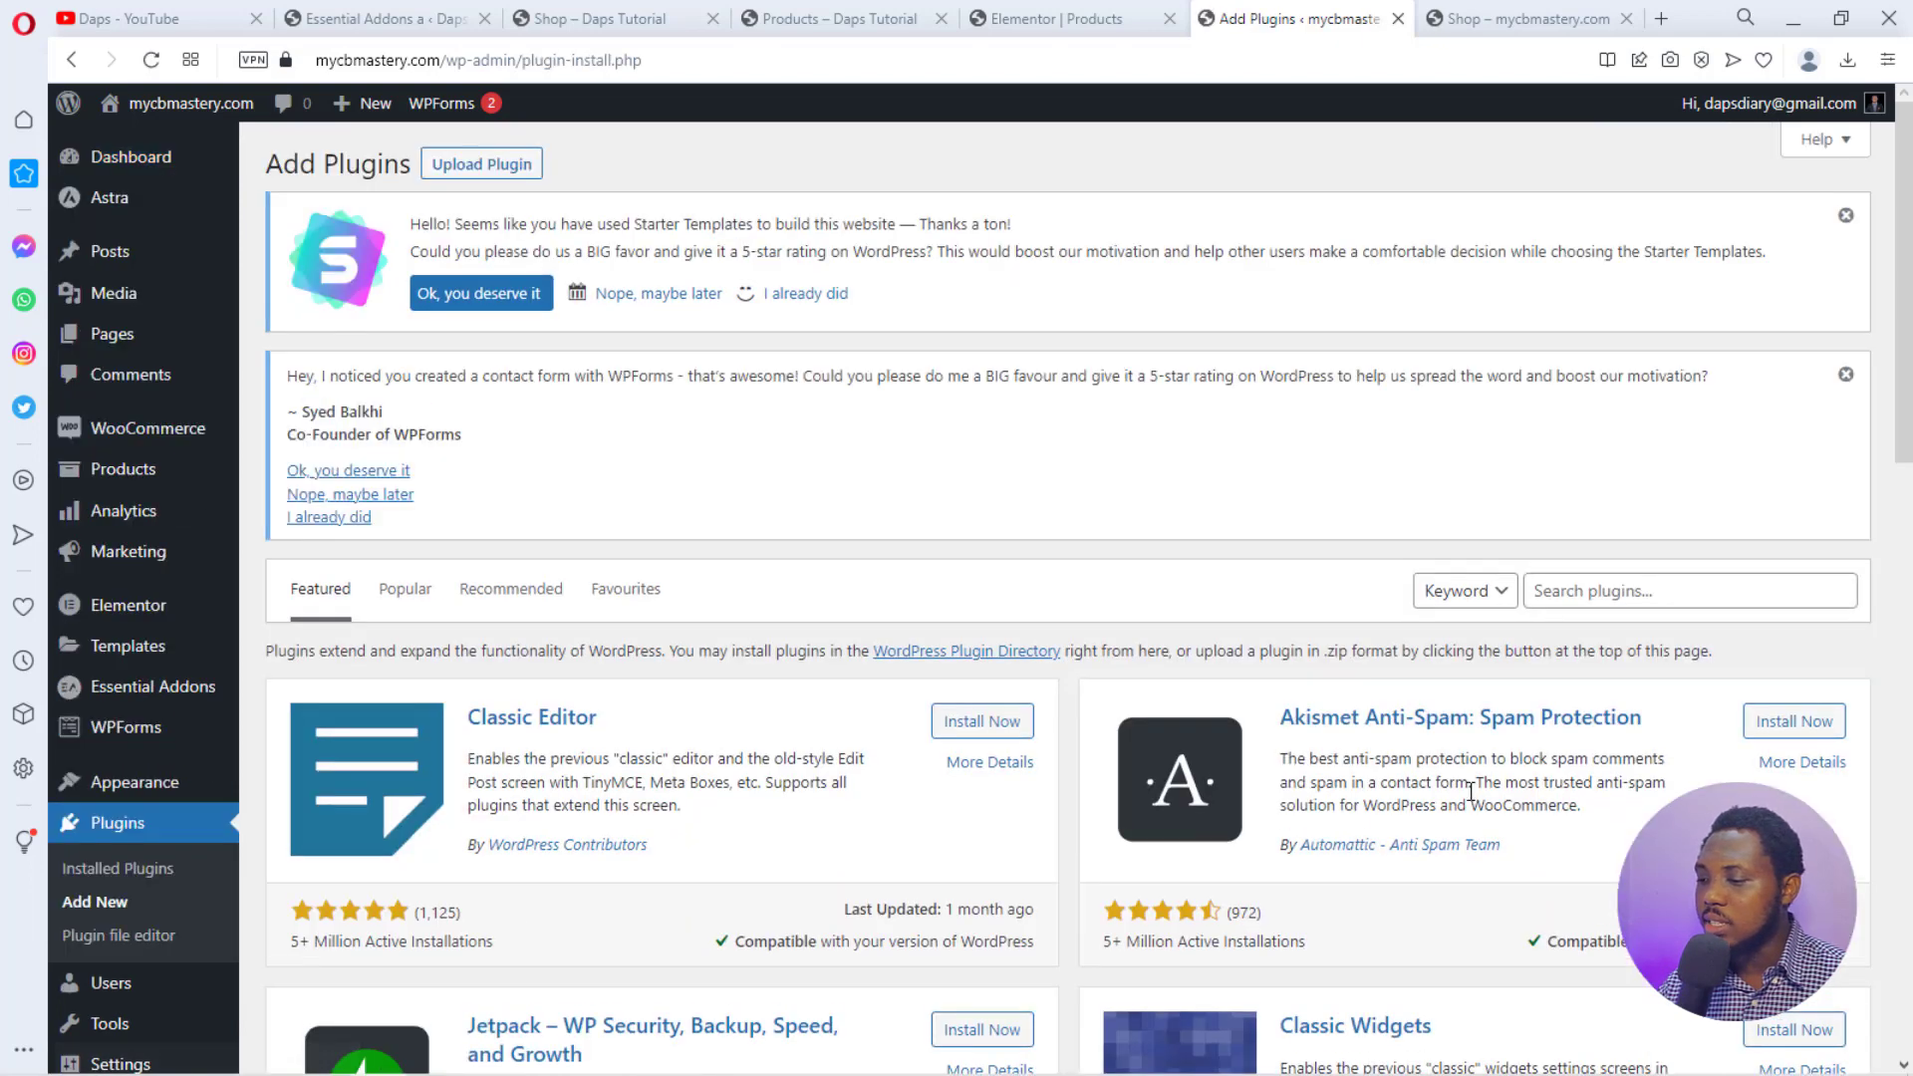
# Search the plugins for "themify woocommerce filter", then install and activate Themify – WooCommerce Product Filter.
pyautogui.click(1577, 589)
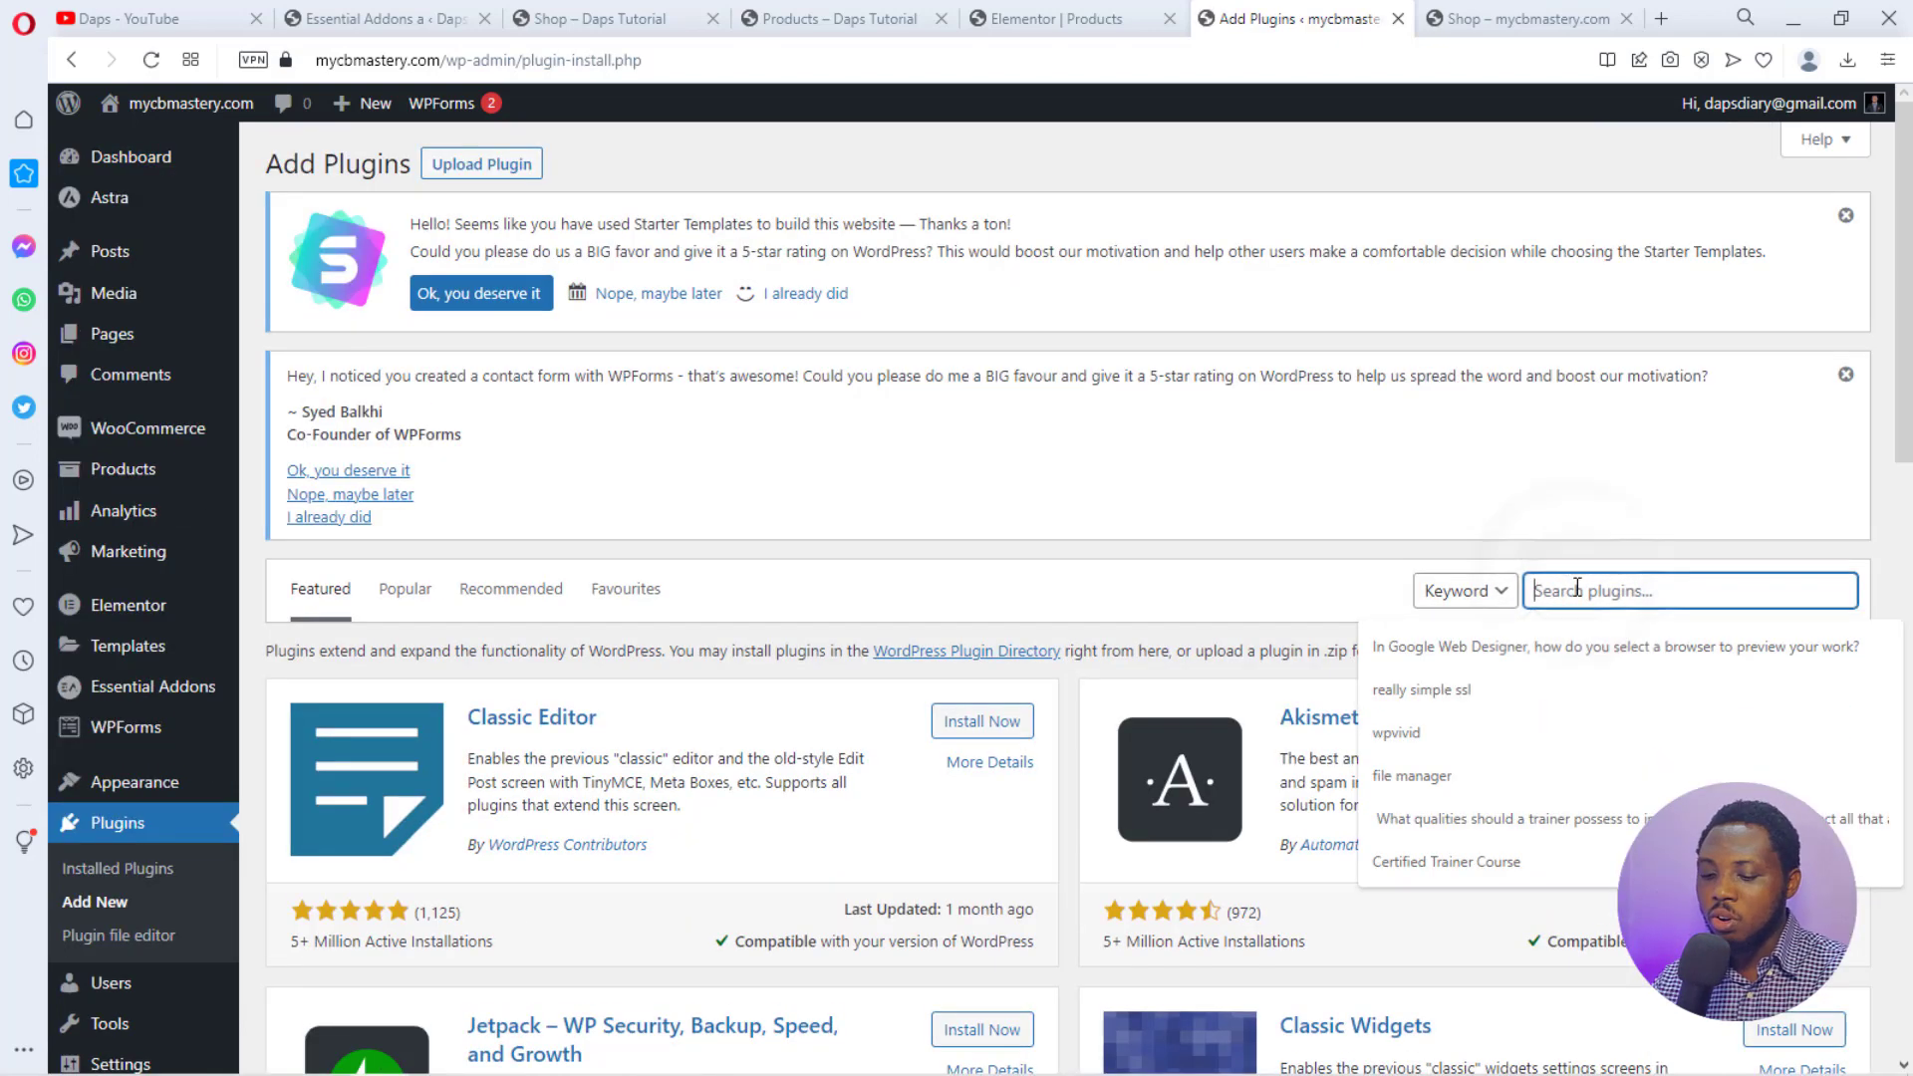
pyautogui.write('themi')
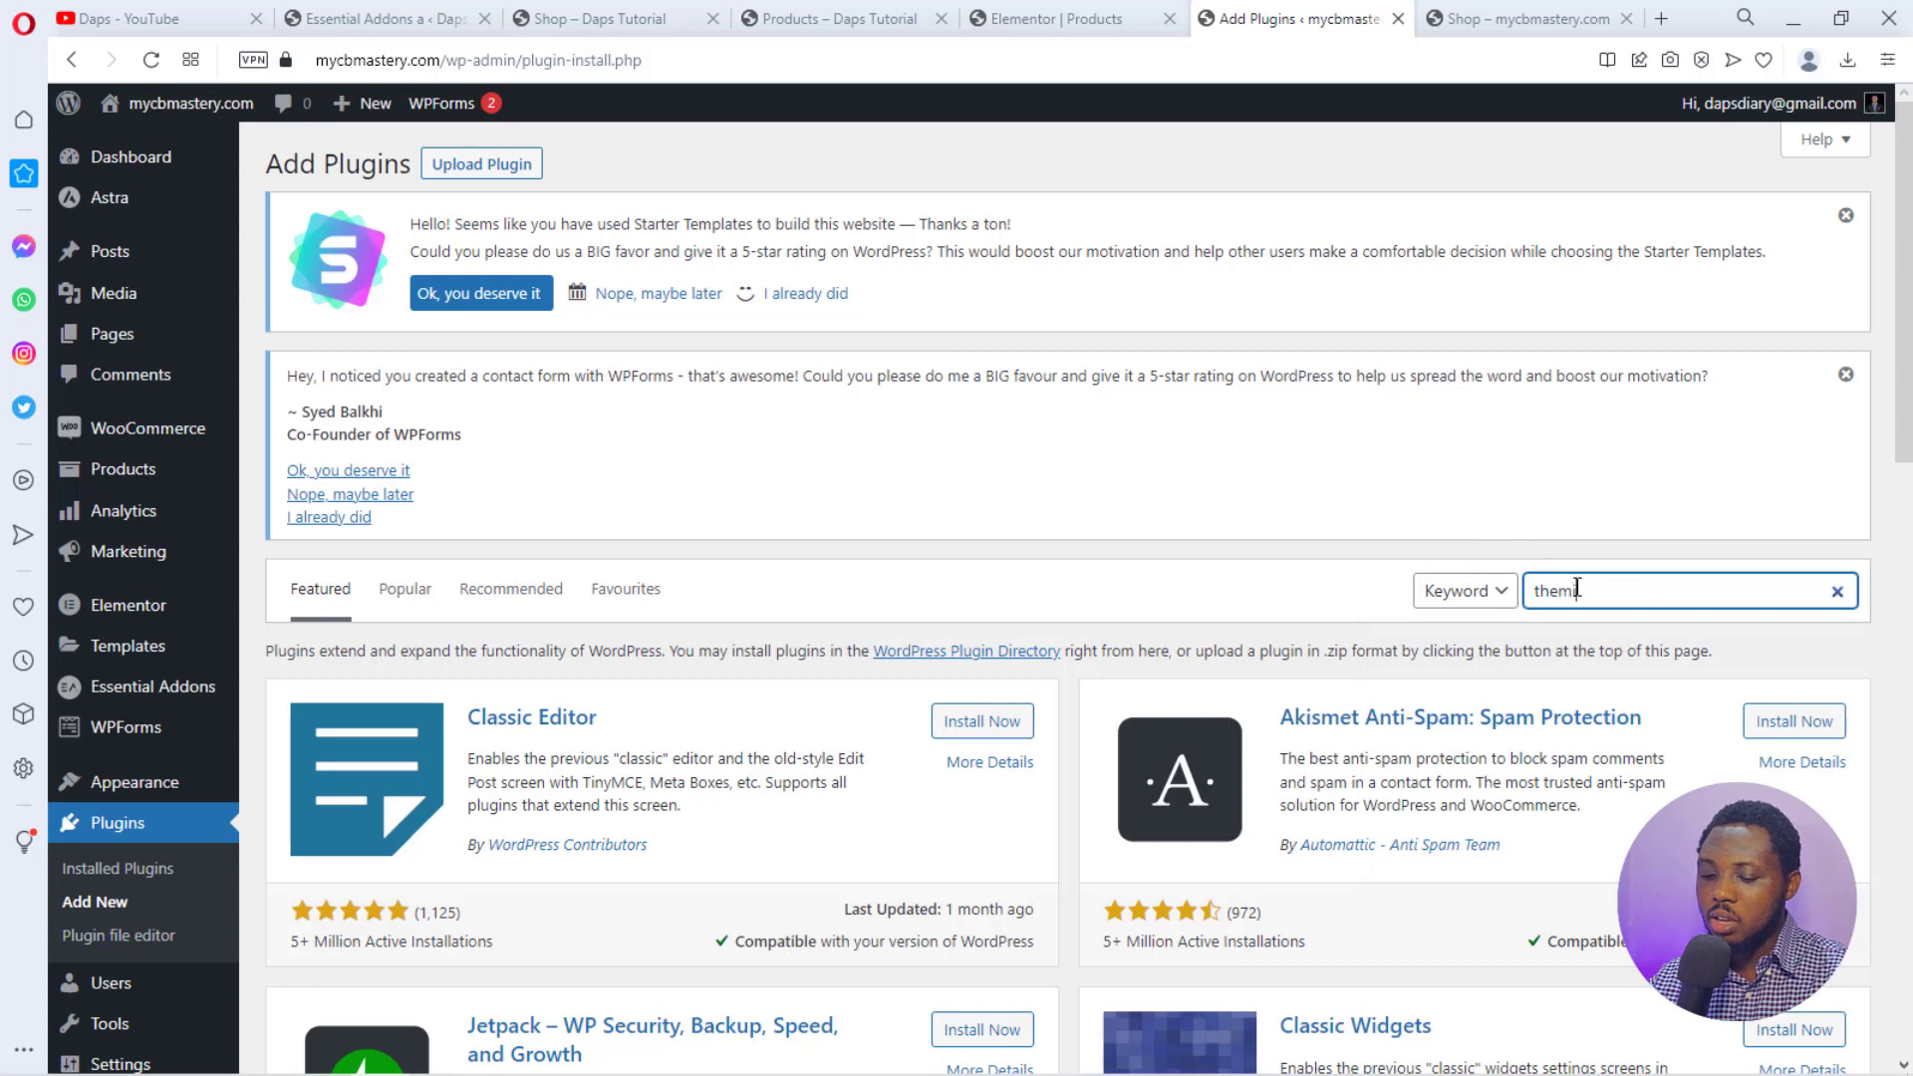
pyautogui.write('fy wooc')
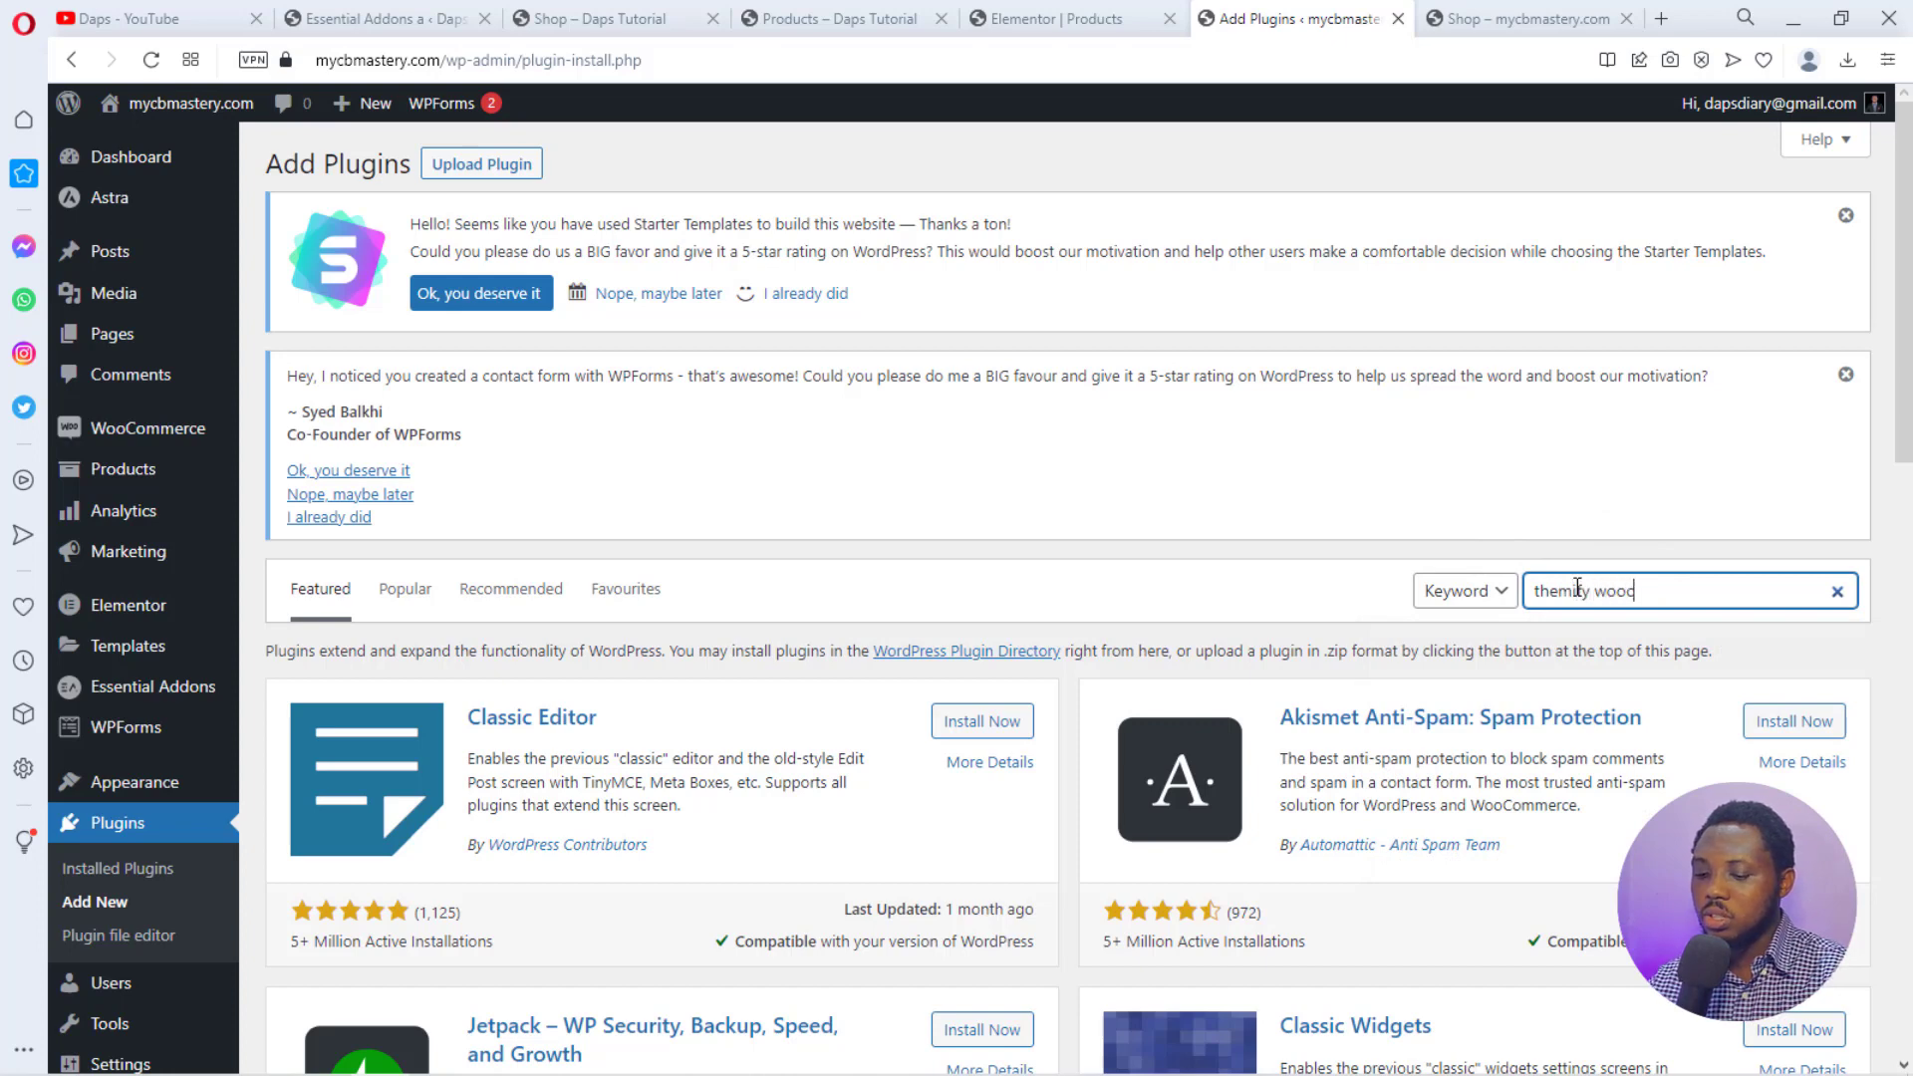
pyautogui.write('ommerce filter')
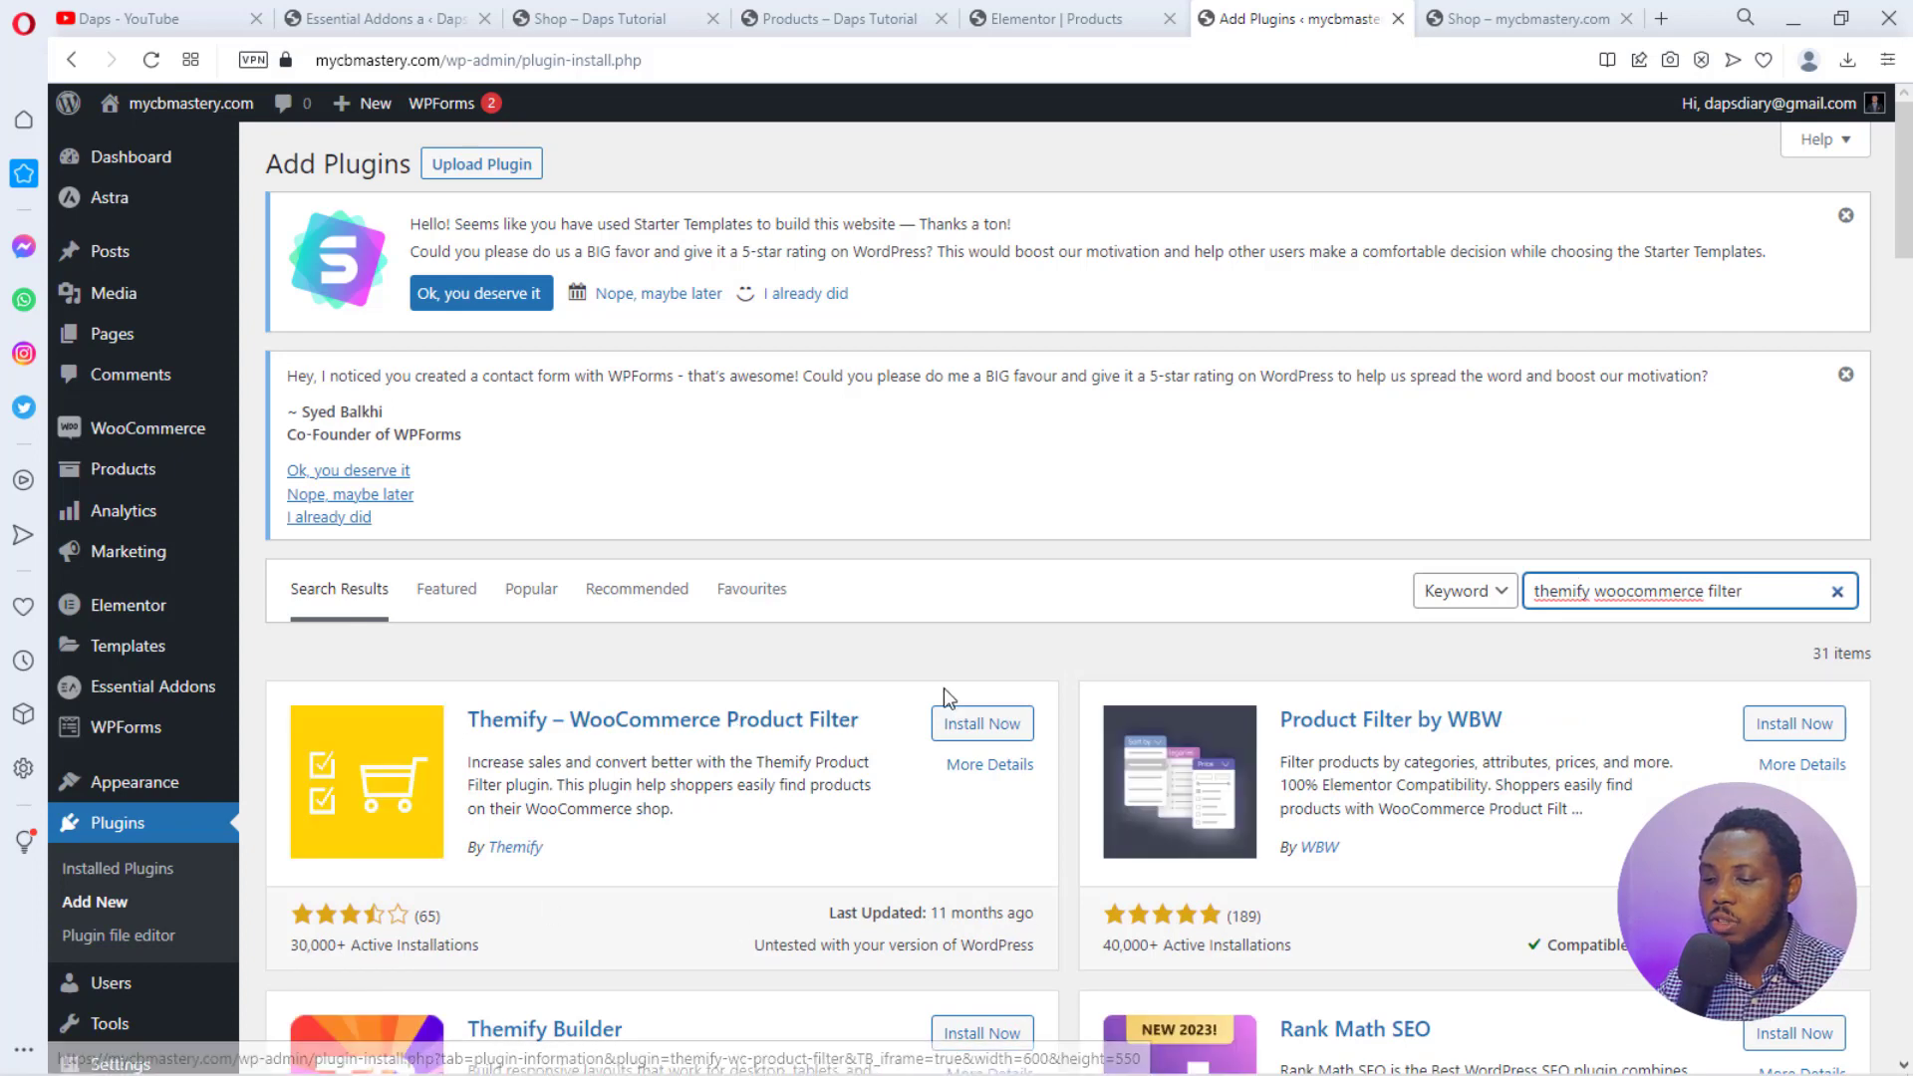
pyautogui.click(984, 725)
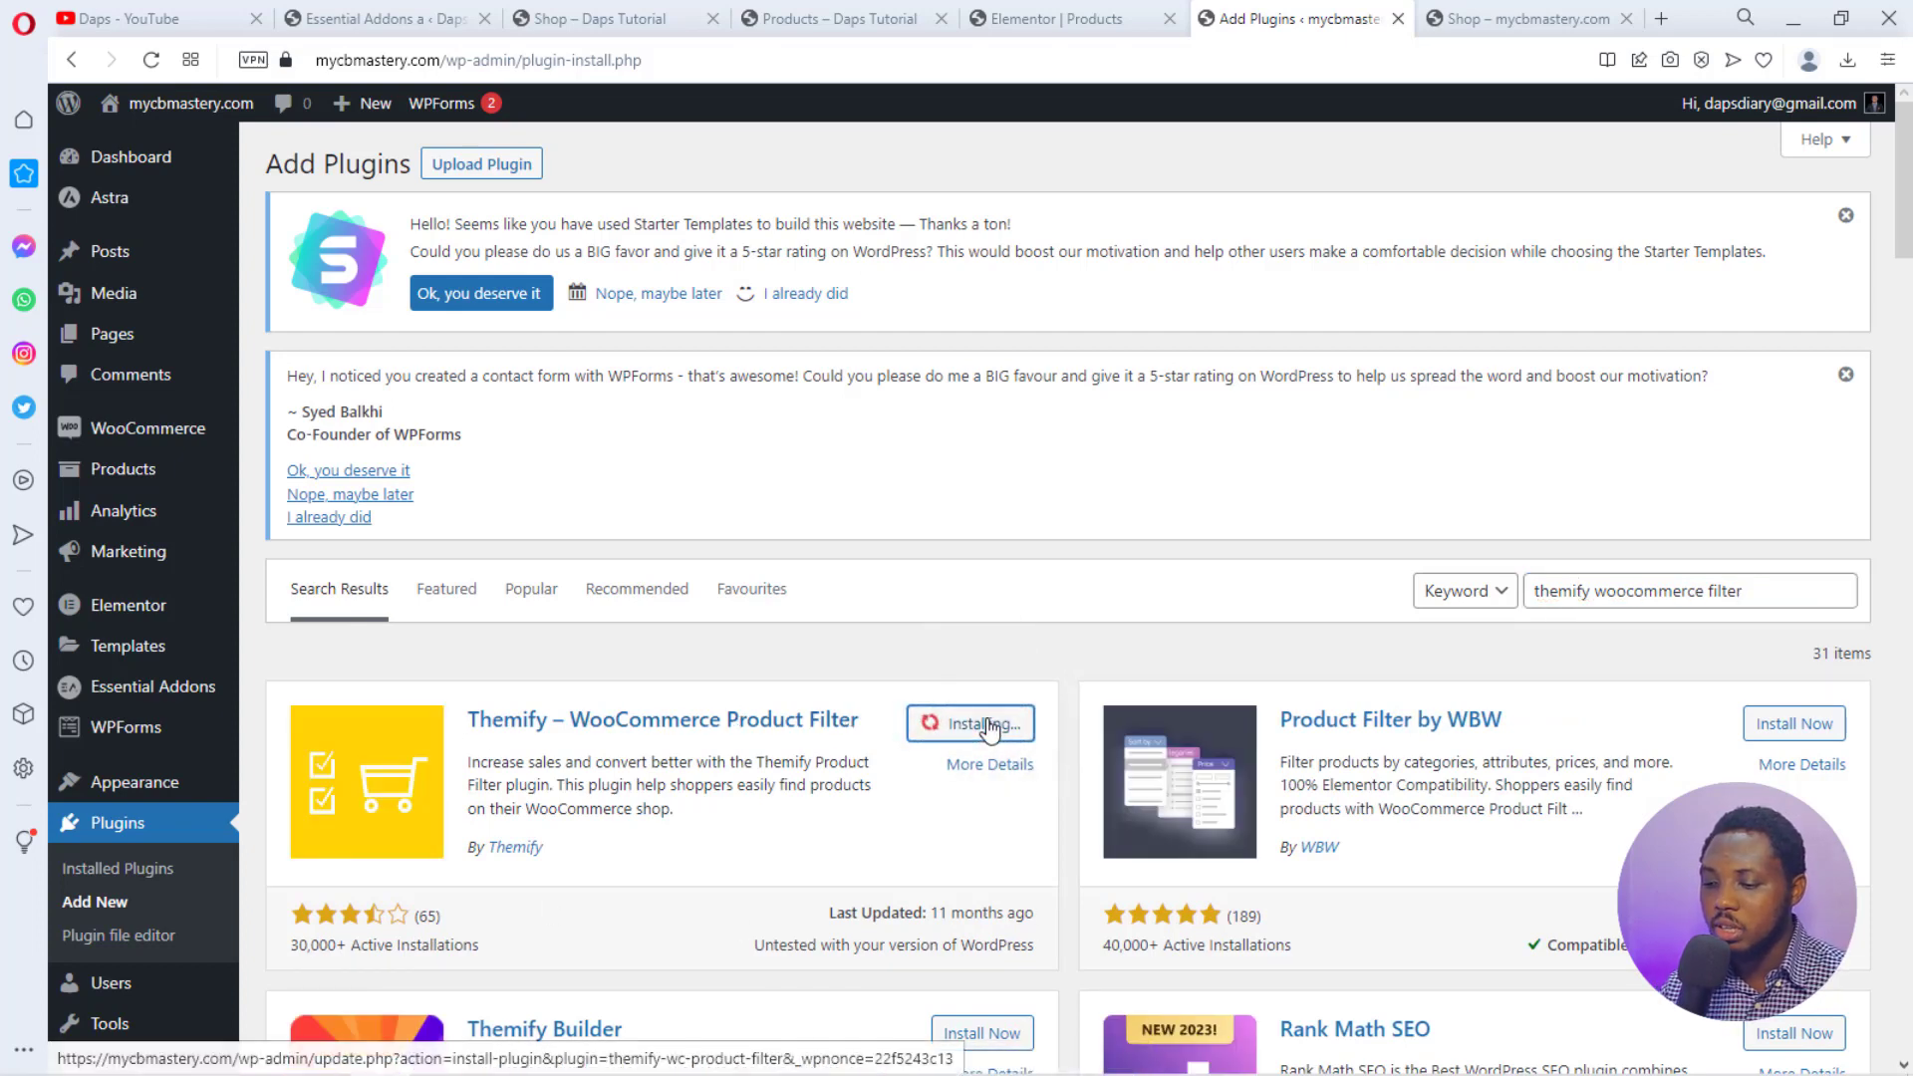
pyautogui.click(989, 727)
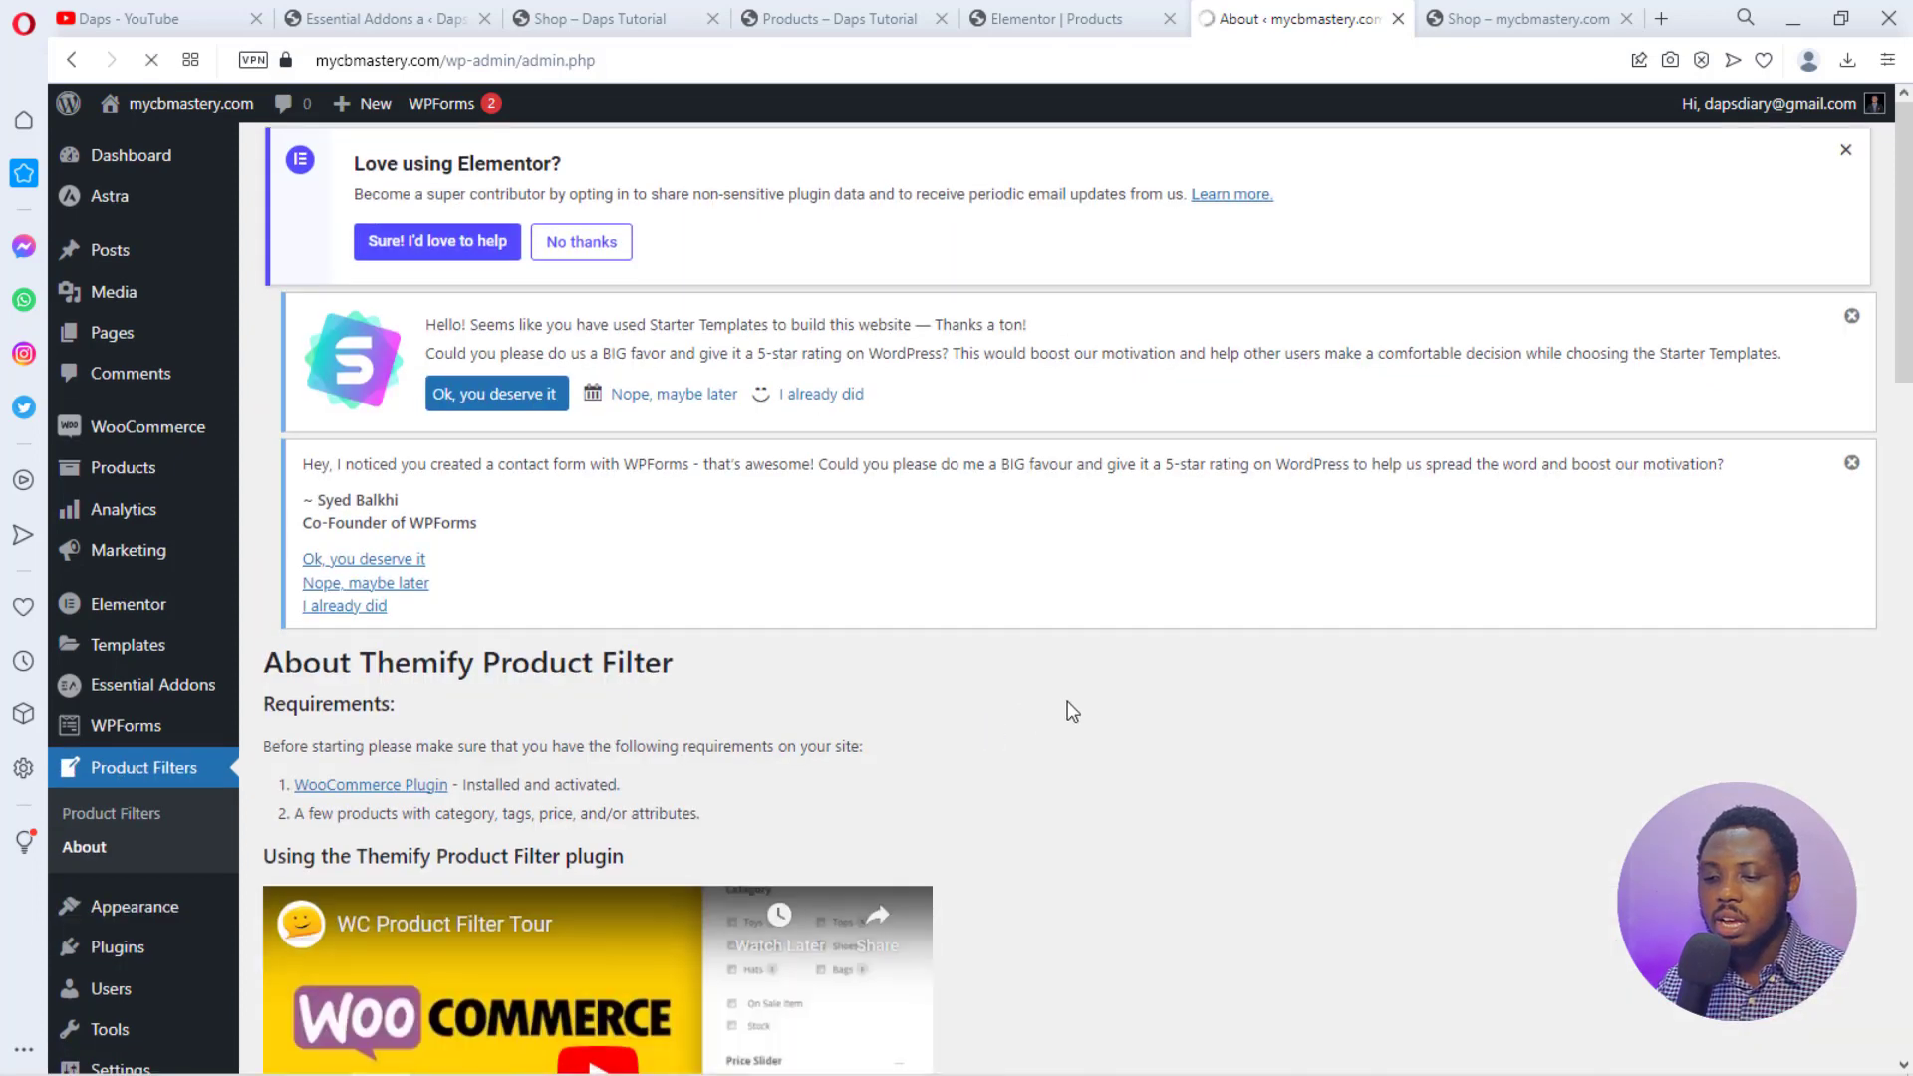
# Skim the Themify Product Filter instructions and start a new product filter form titled "Demo".
pyautogui.scroll(-5, 1068, 707)
pyautogui.scroll(-8, 1067, 702)
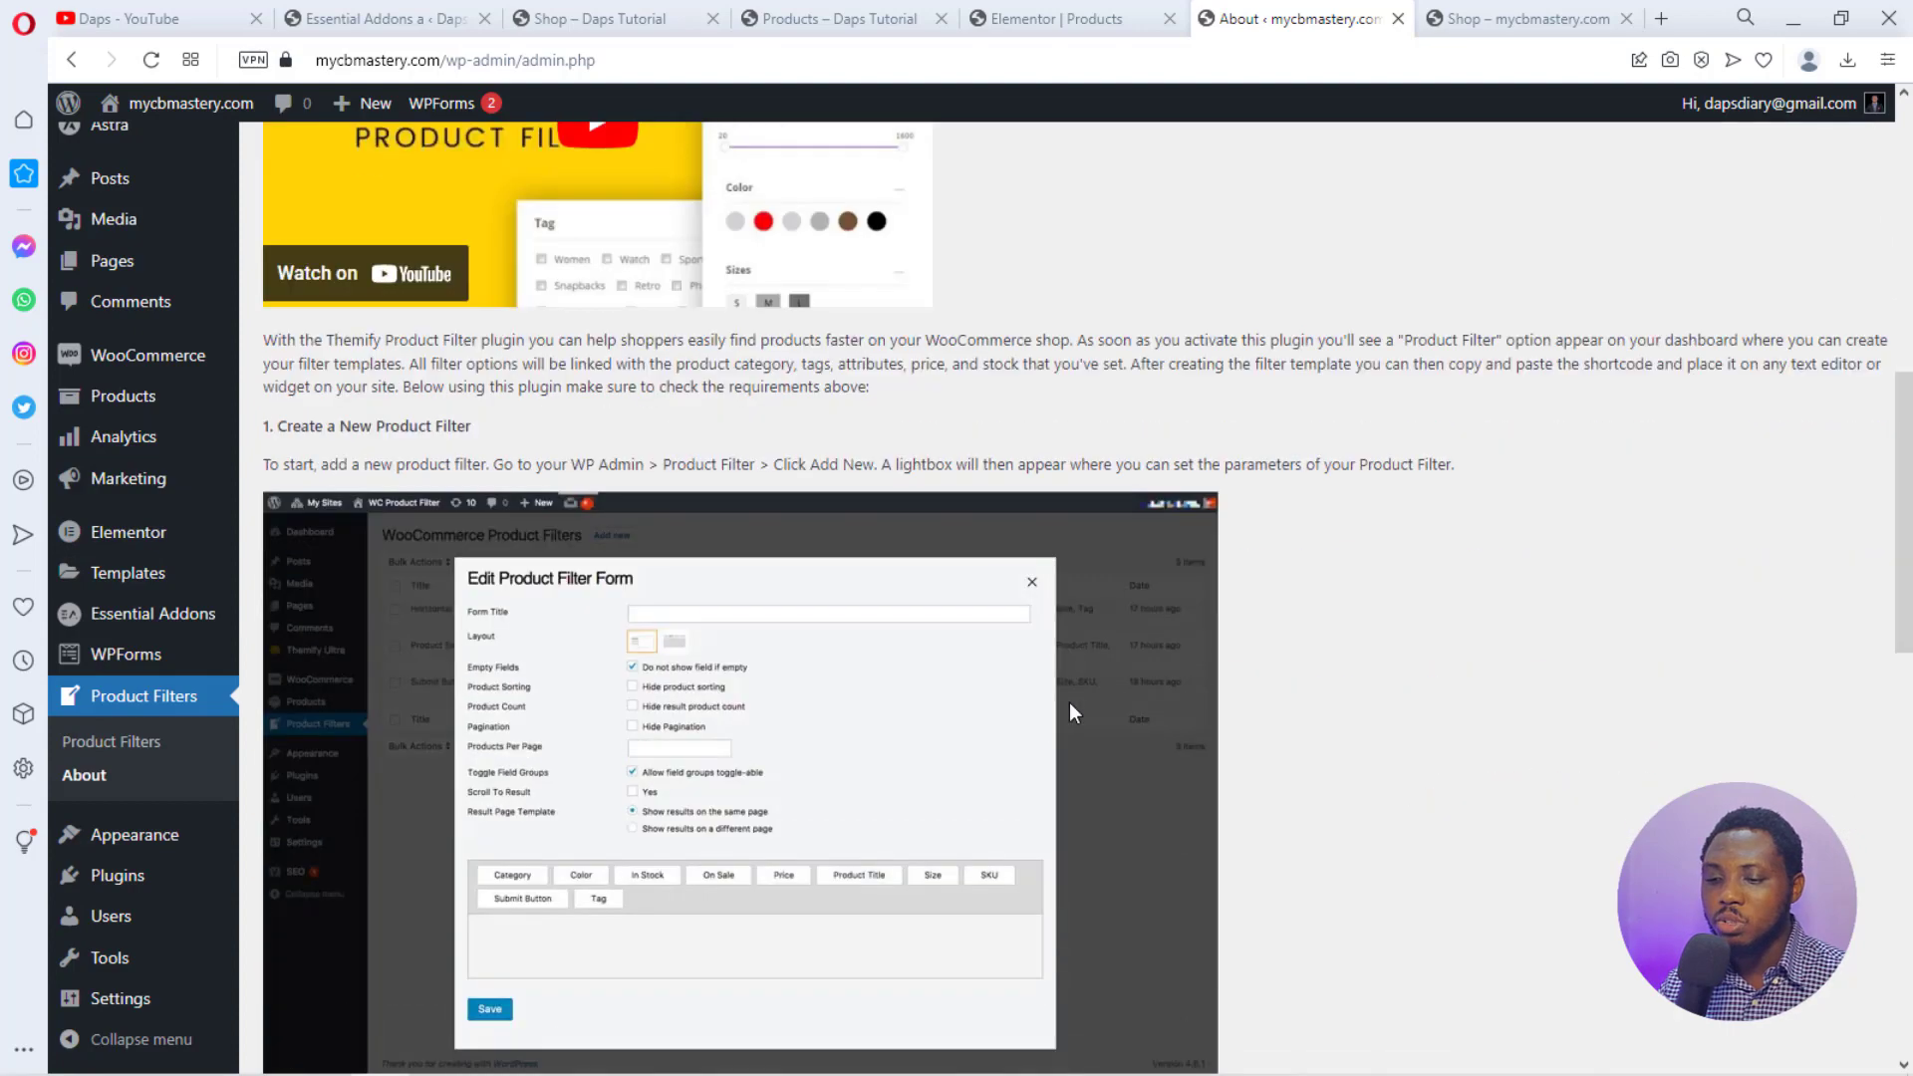
pyautogui.scroll(5, 1069, 704)
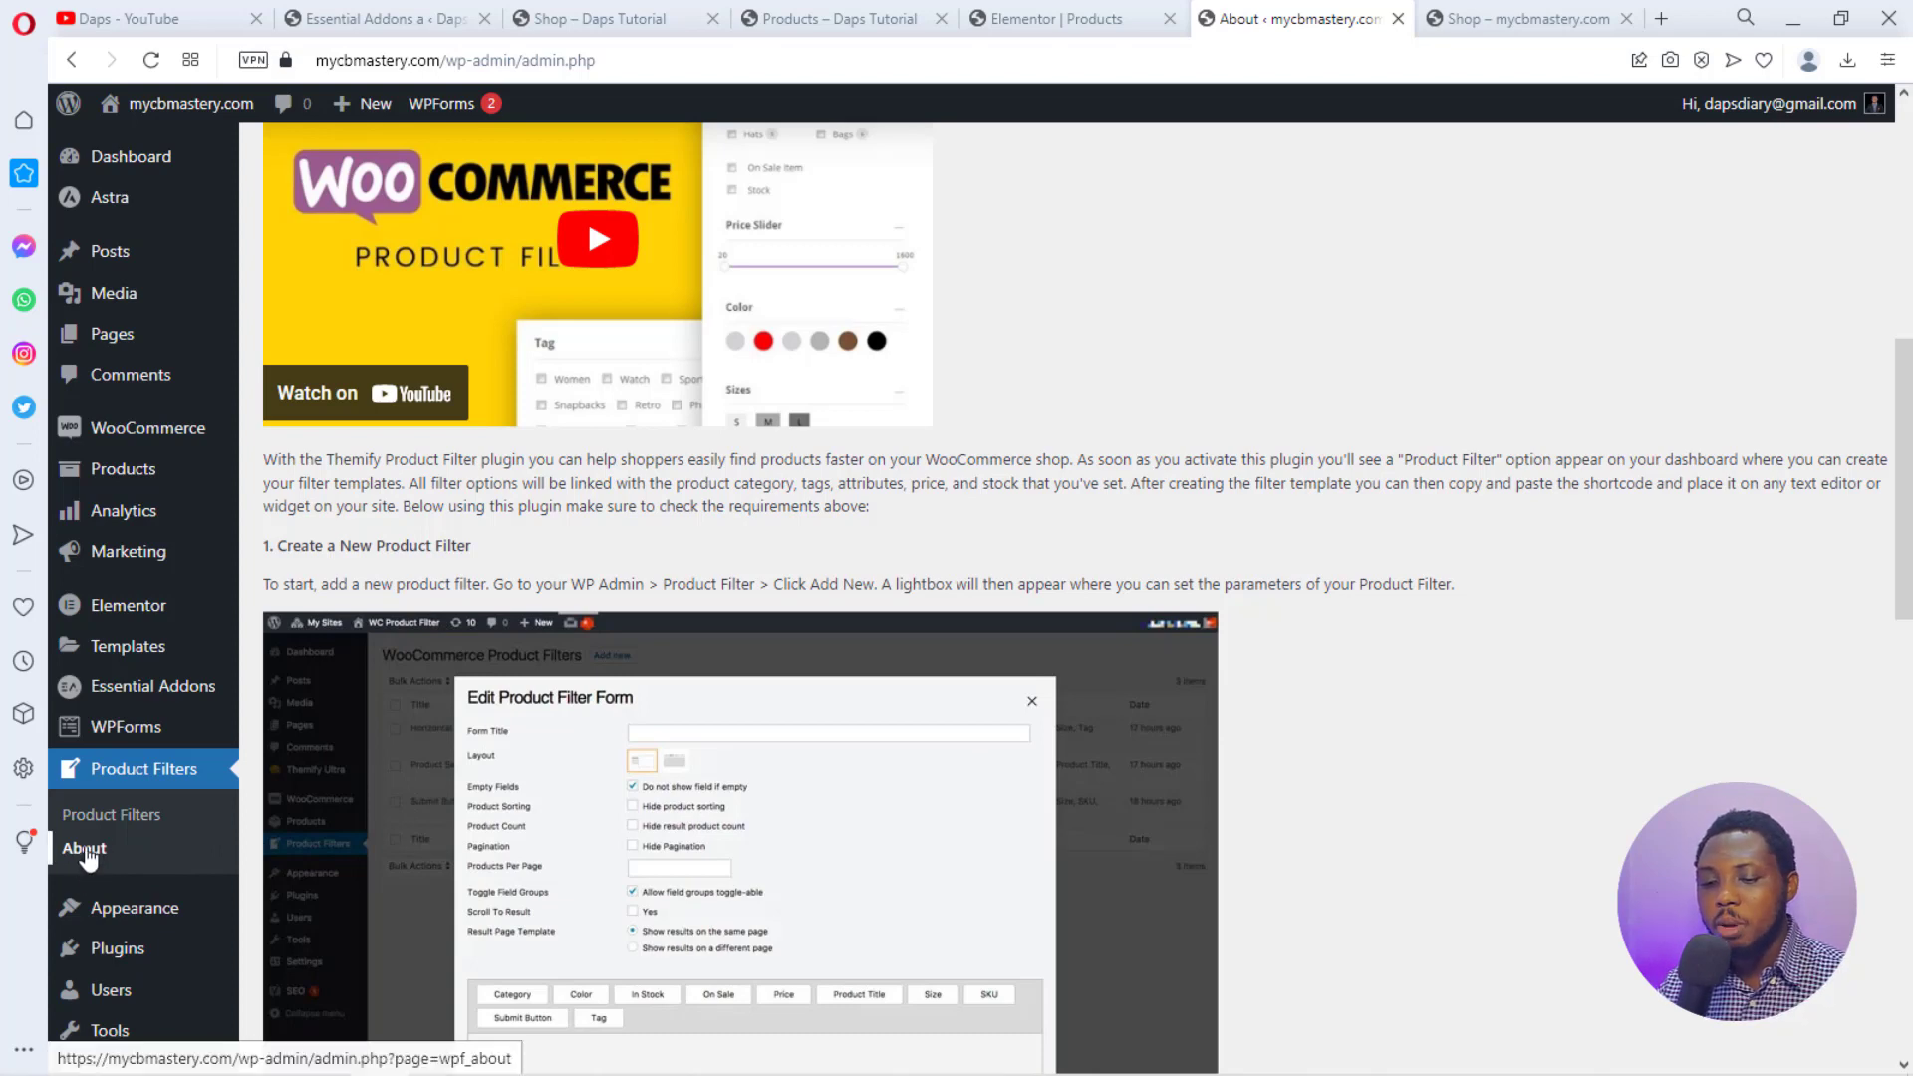
pyautogui.click(106, 822)
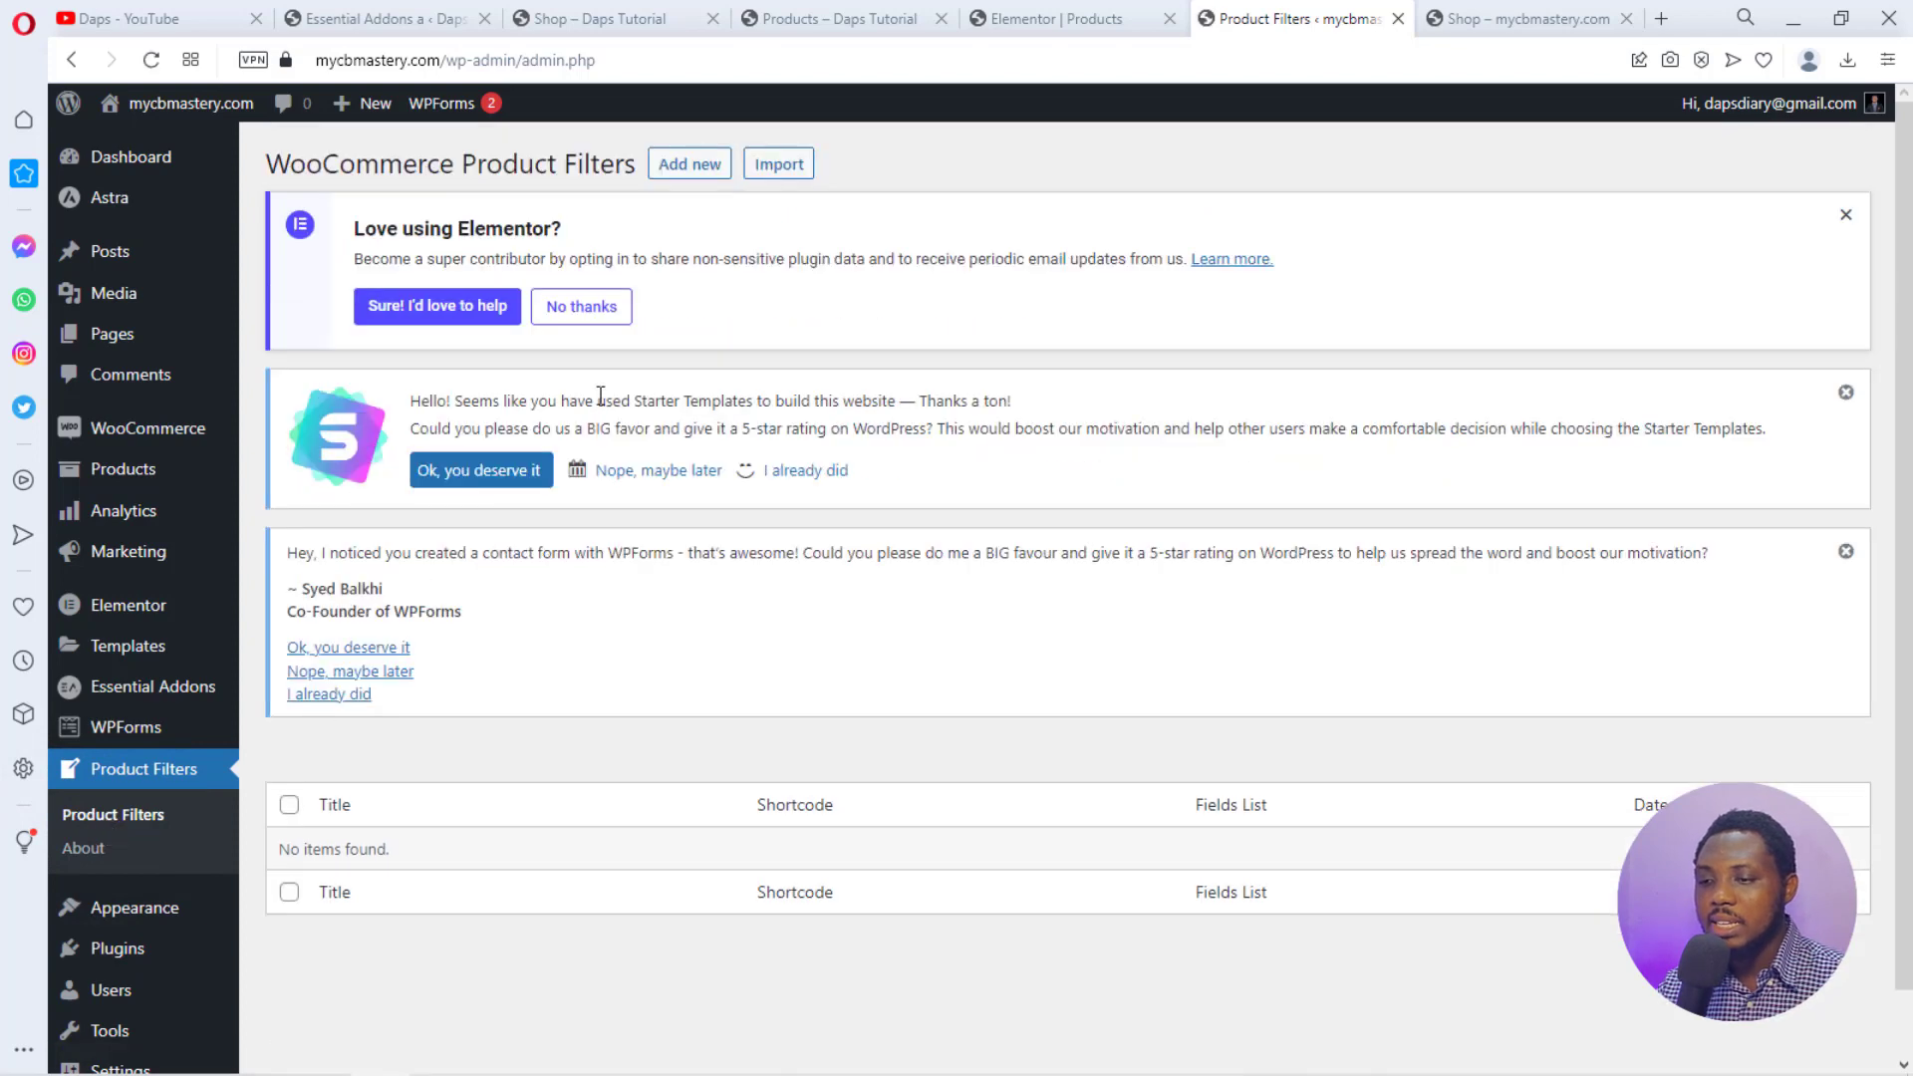
pyautogui.click(692, 172)
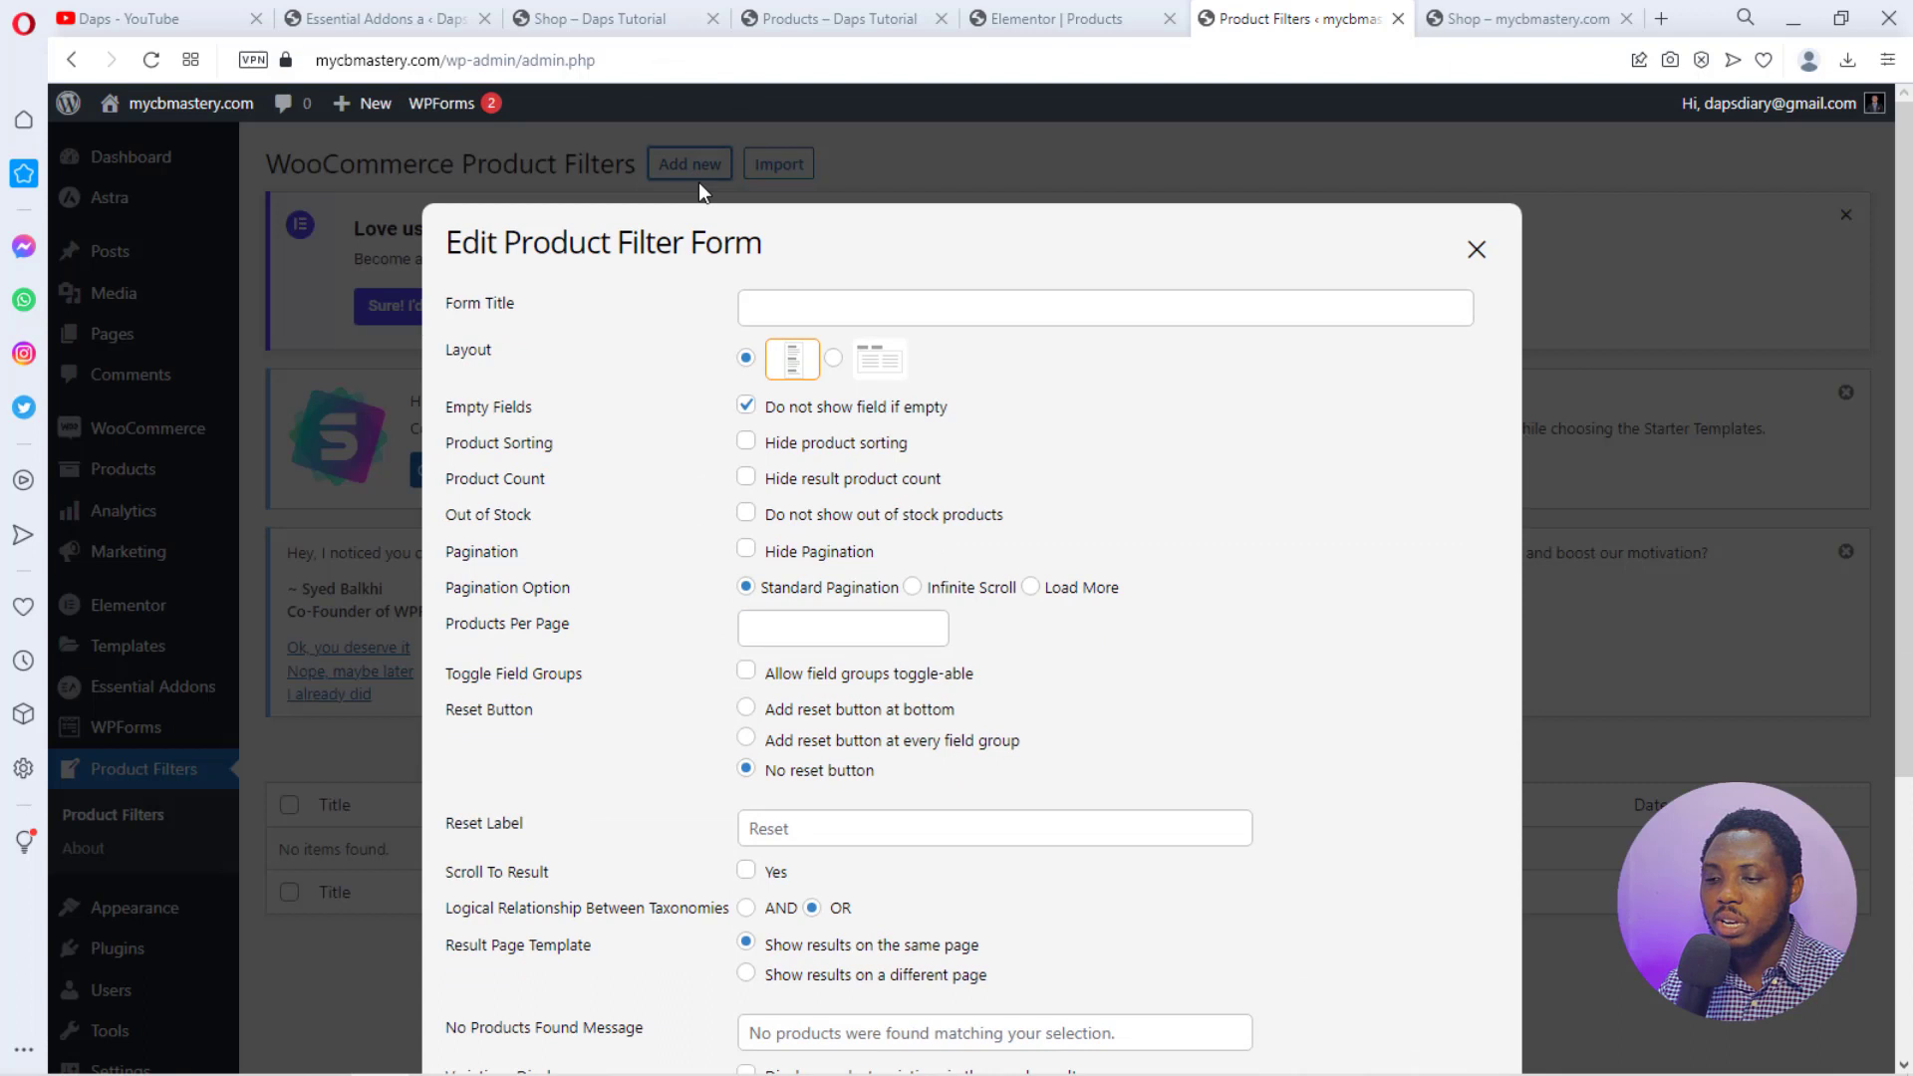
pyautogui.click(775, 305)
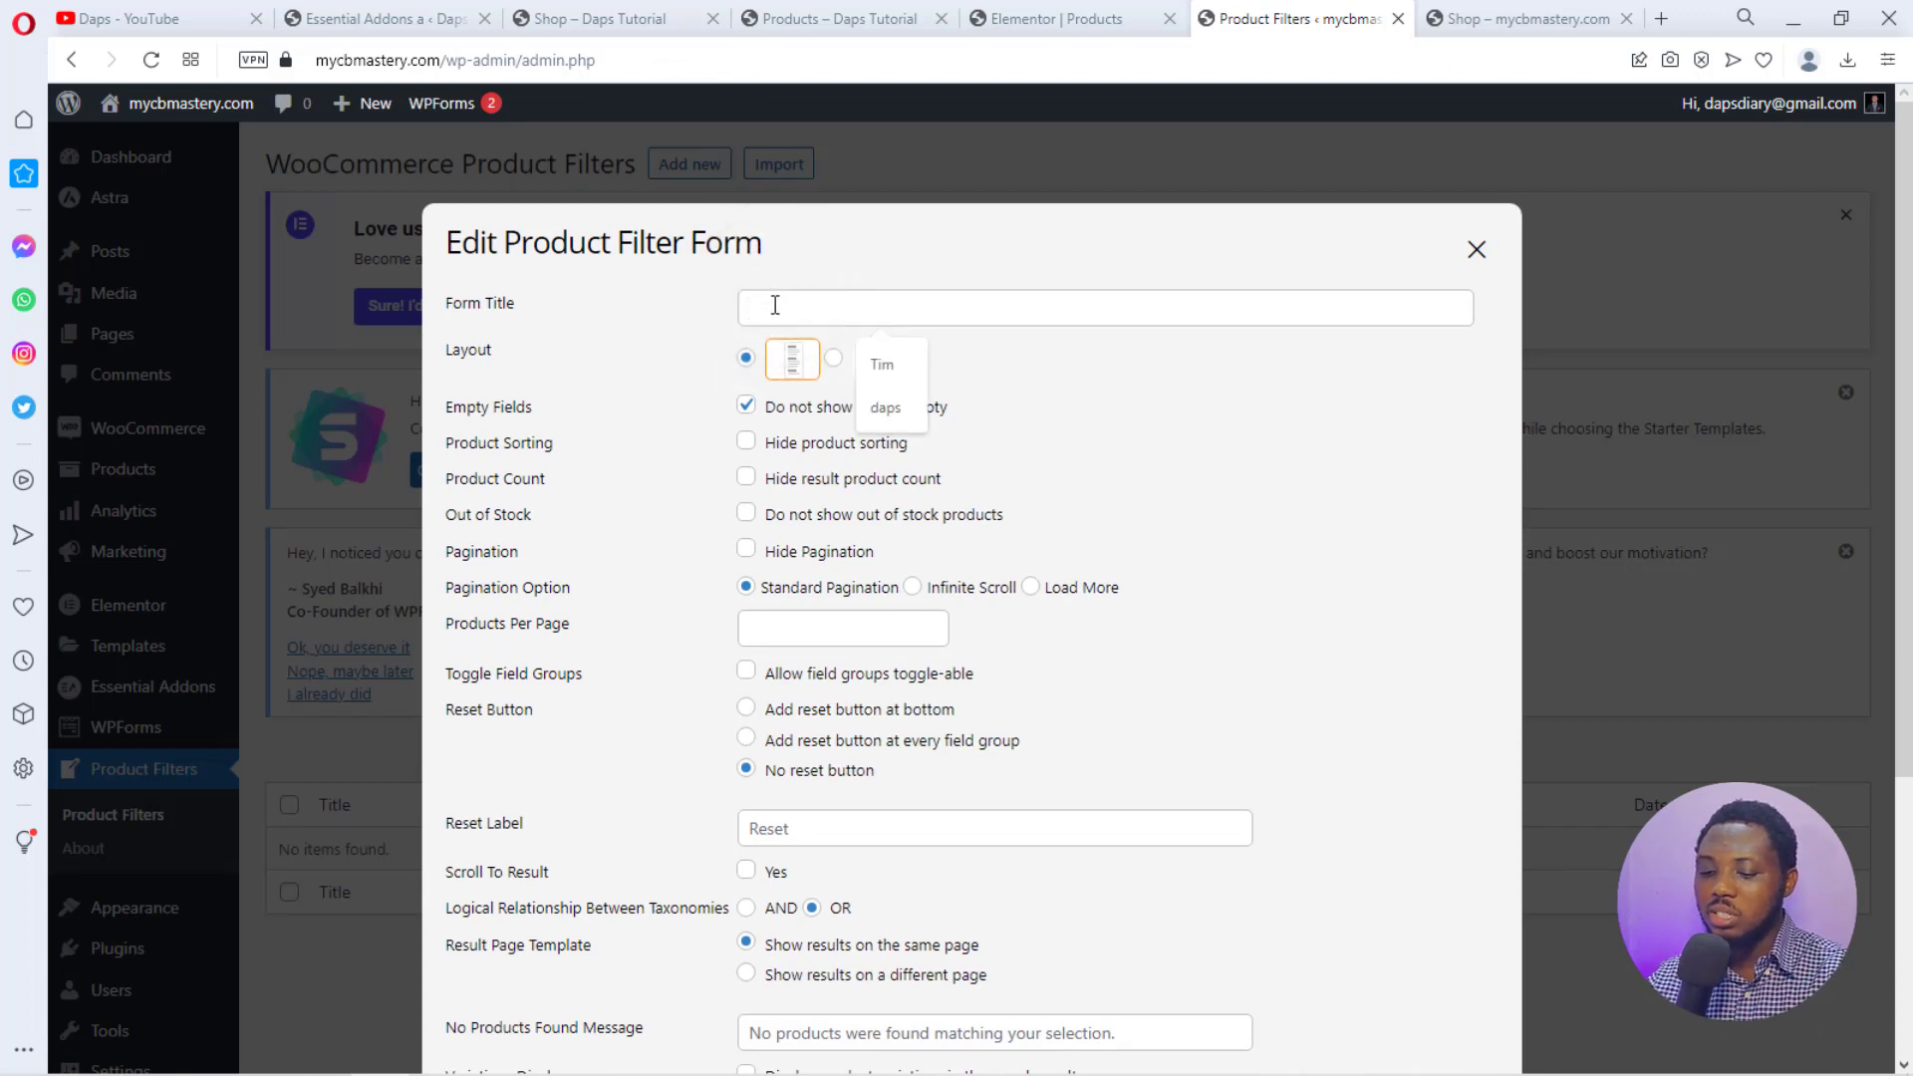
pyautogui.write('Demo')
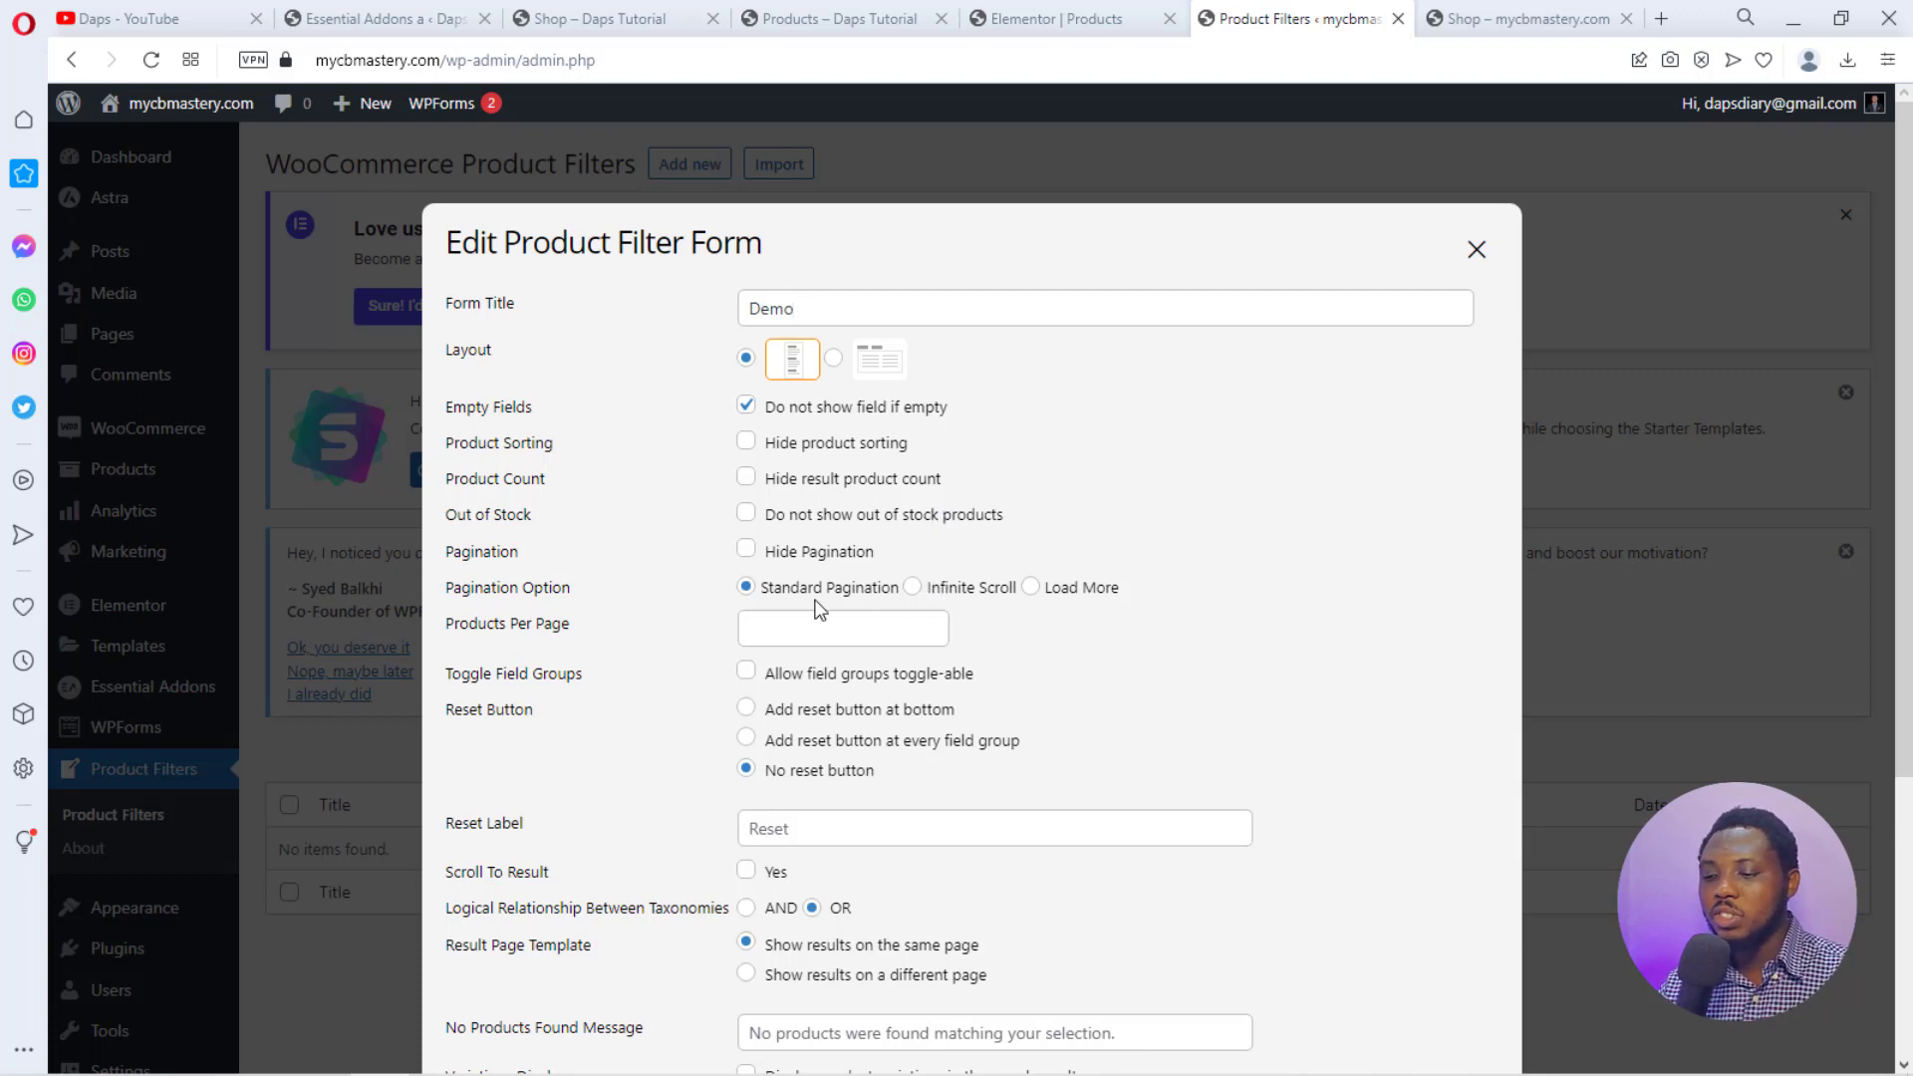
# Set the filter form's pagination to Load More with 8 products per page and display product variations in the search results.
pyautogui.click(1030, 587)
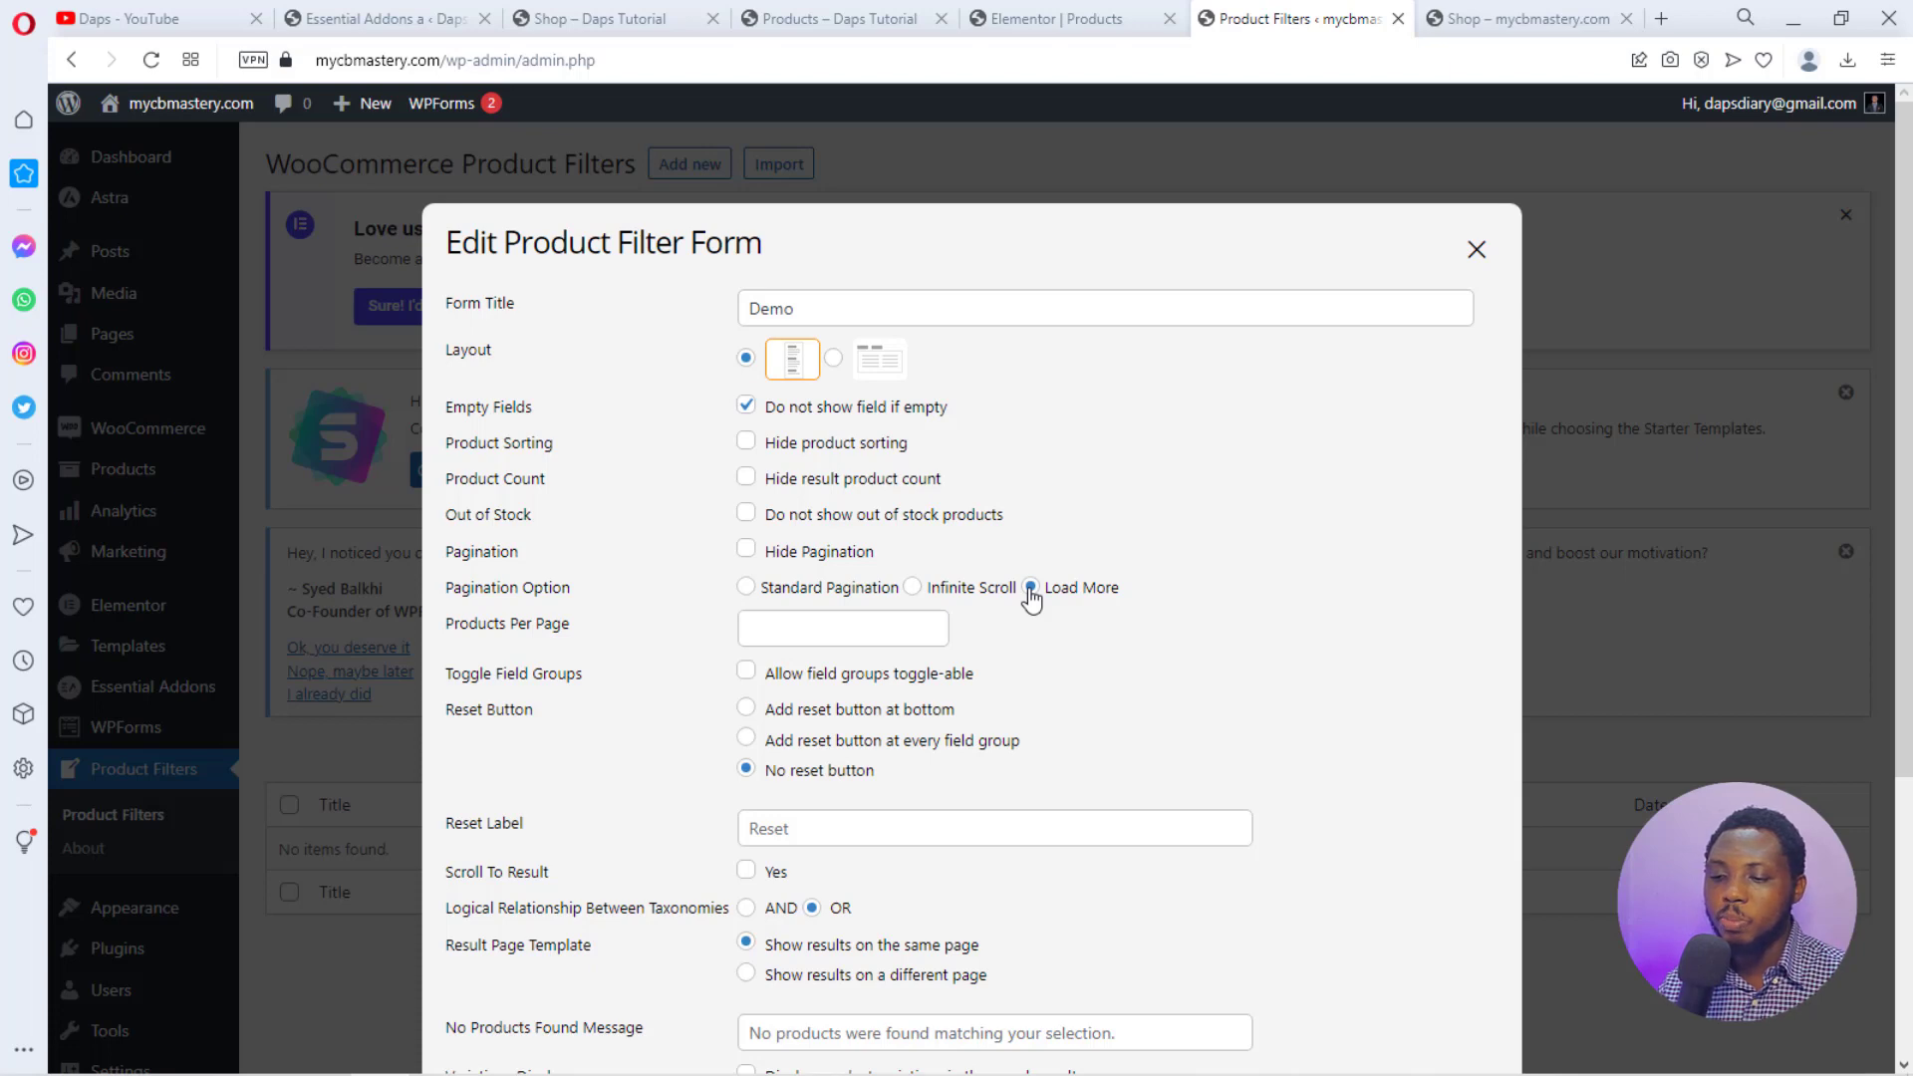
pyautogui.click(824, 625)
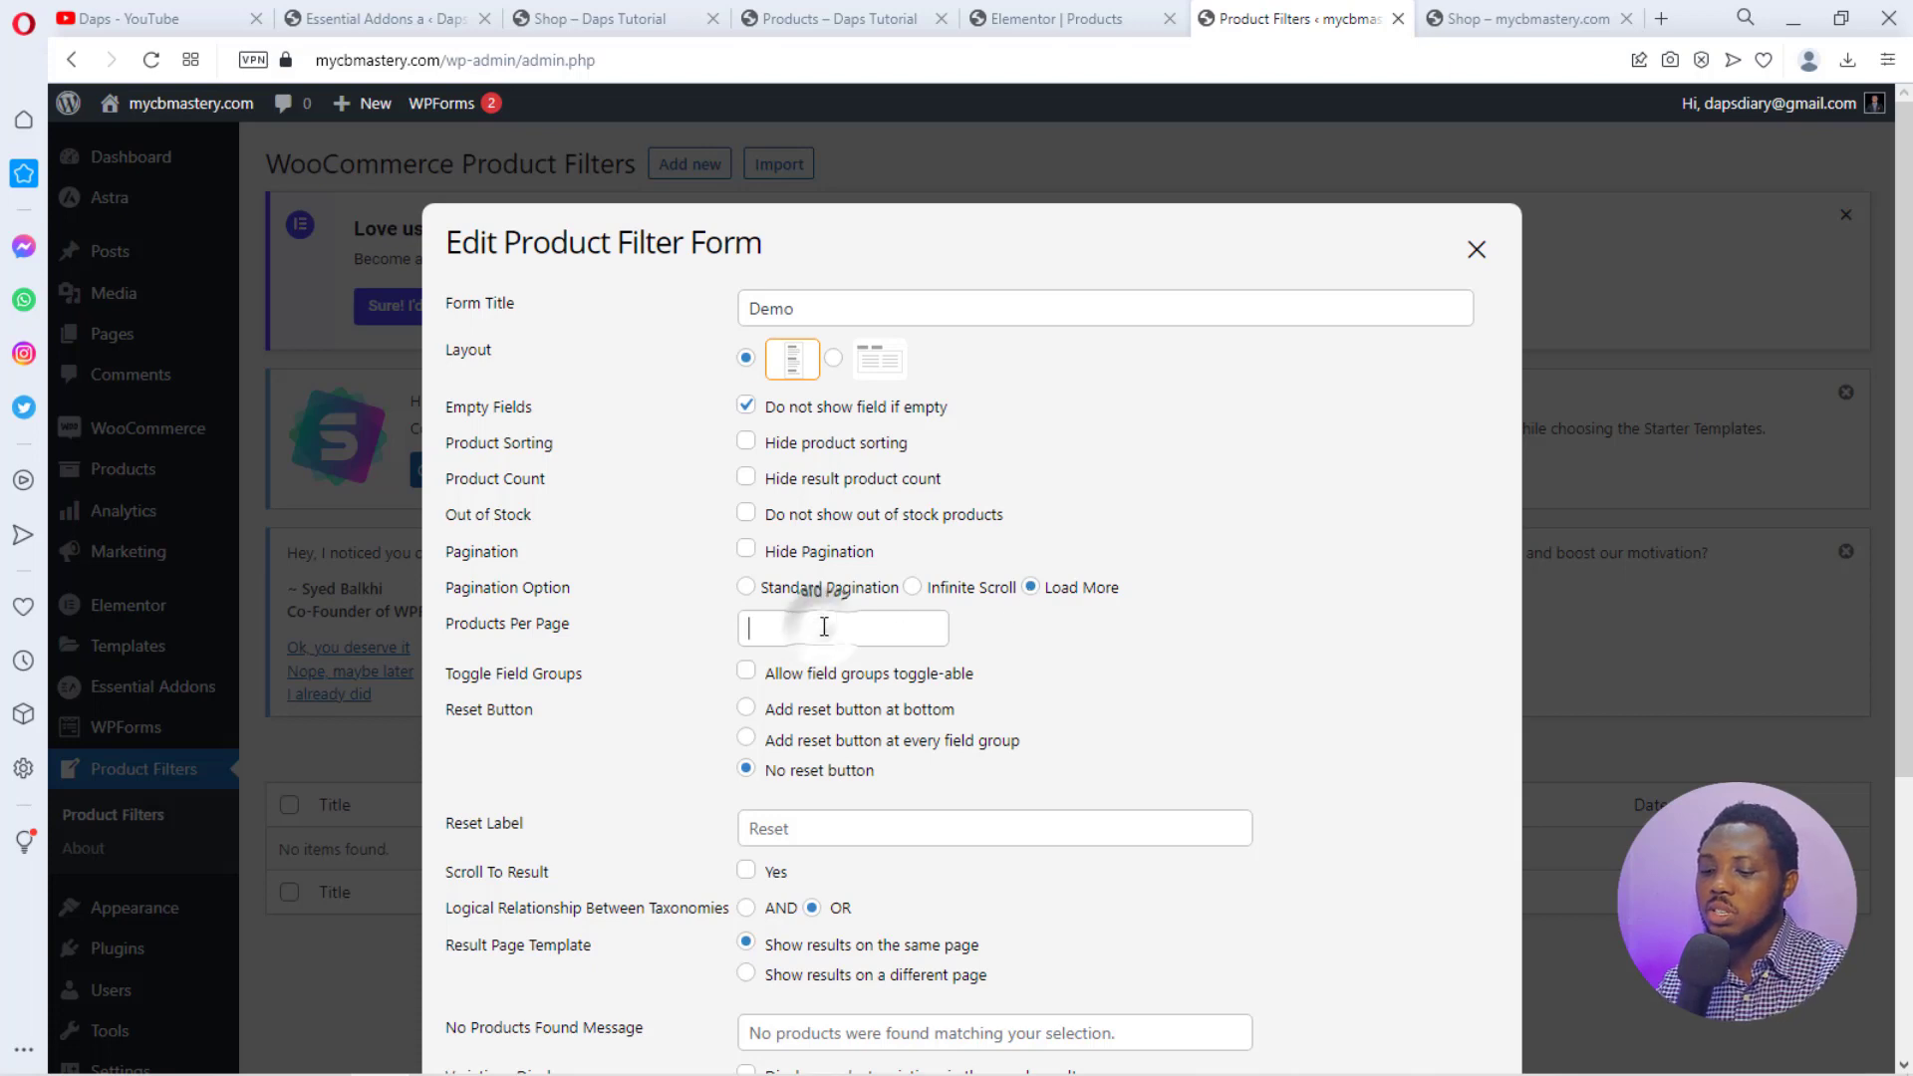
pyautogui.write('8')
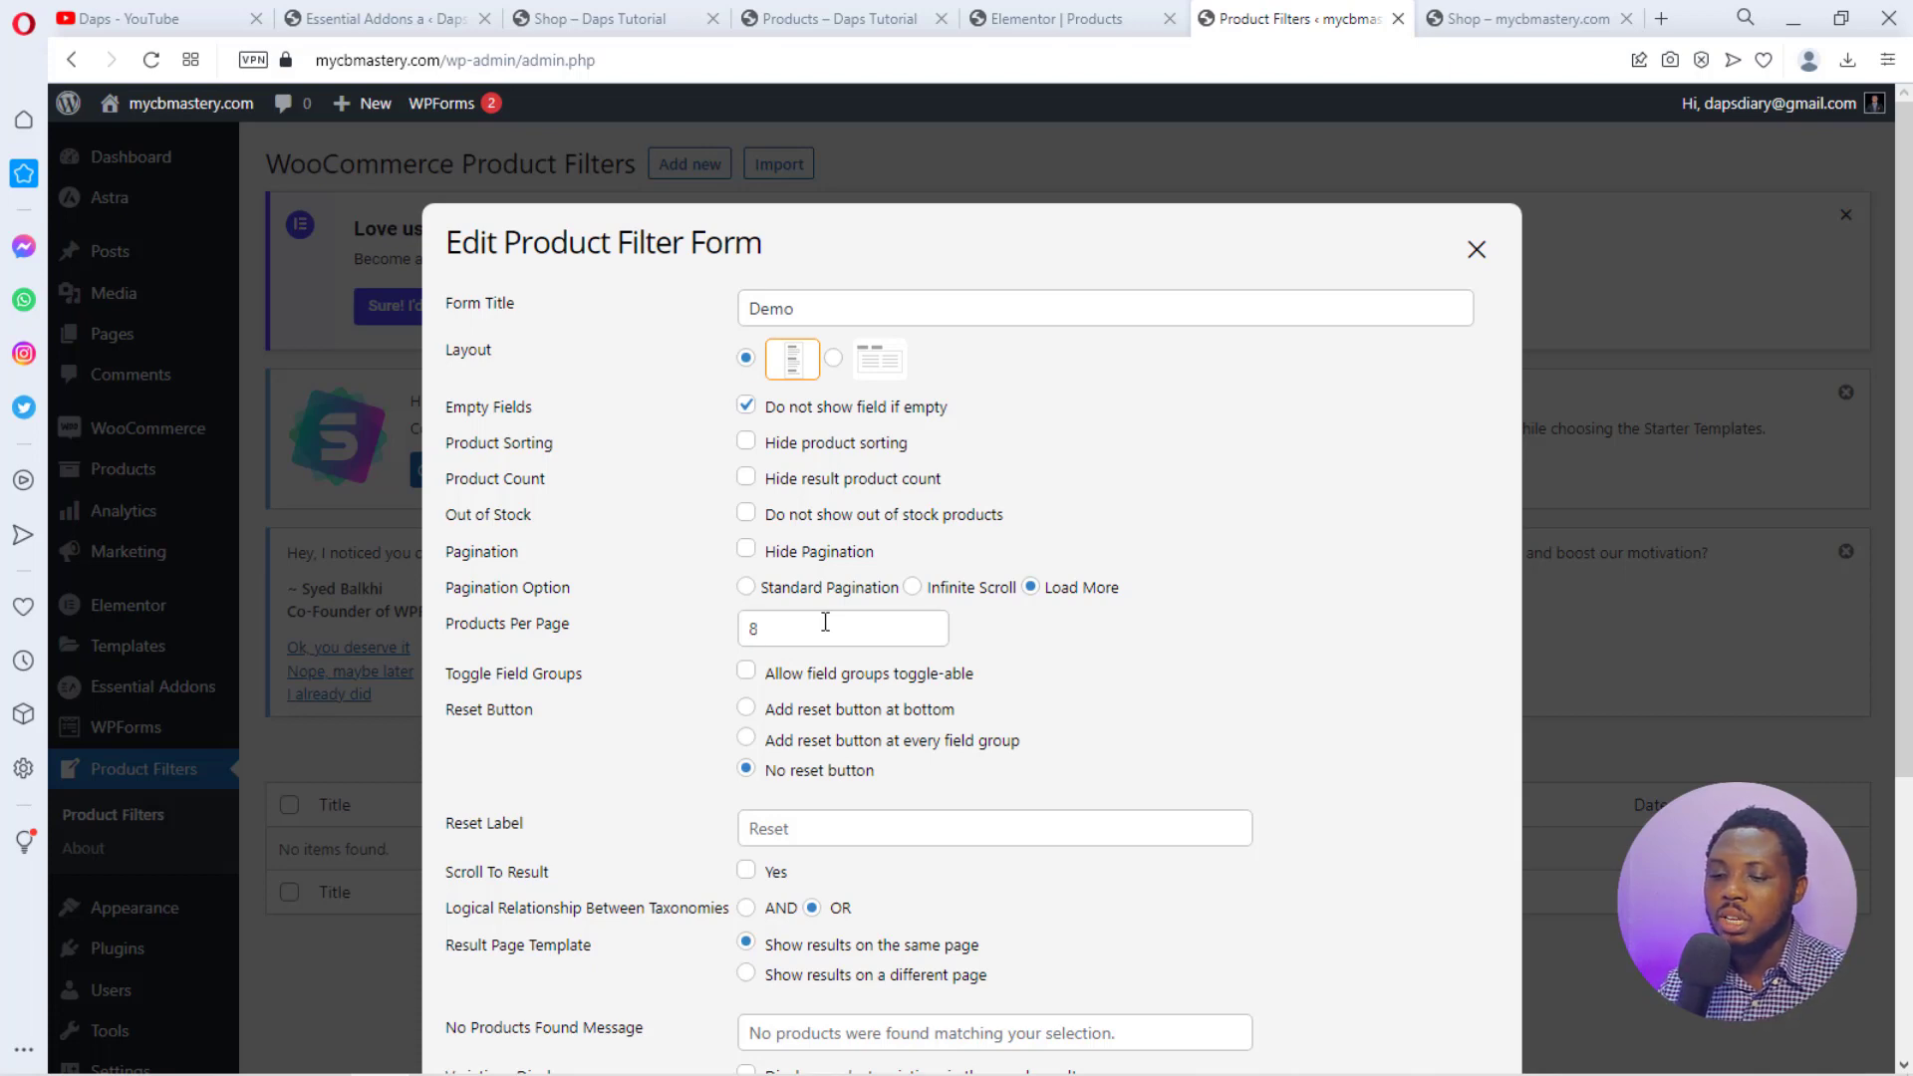
pyautogui.scroll(-3, 1091, 583)
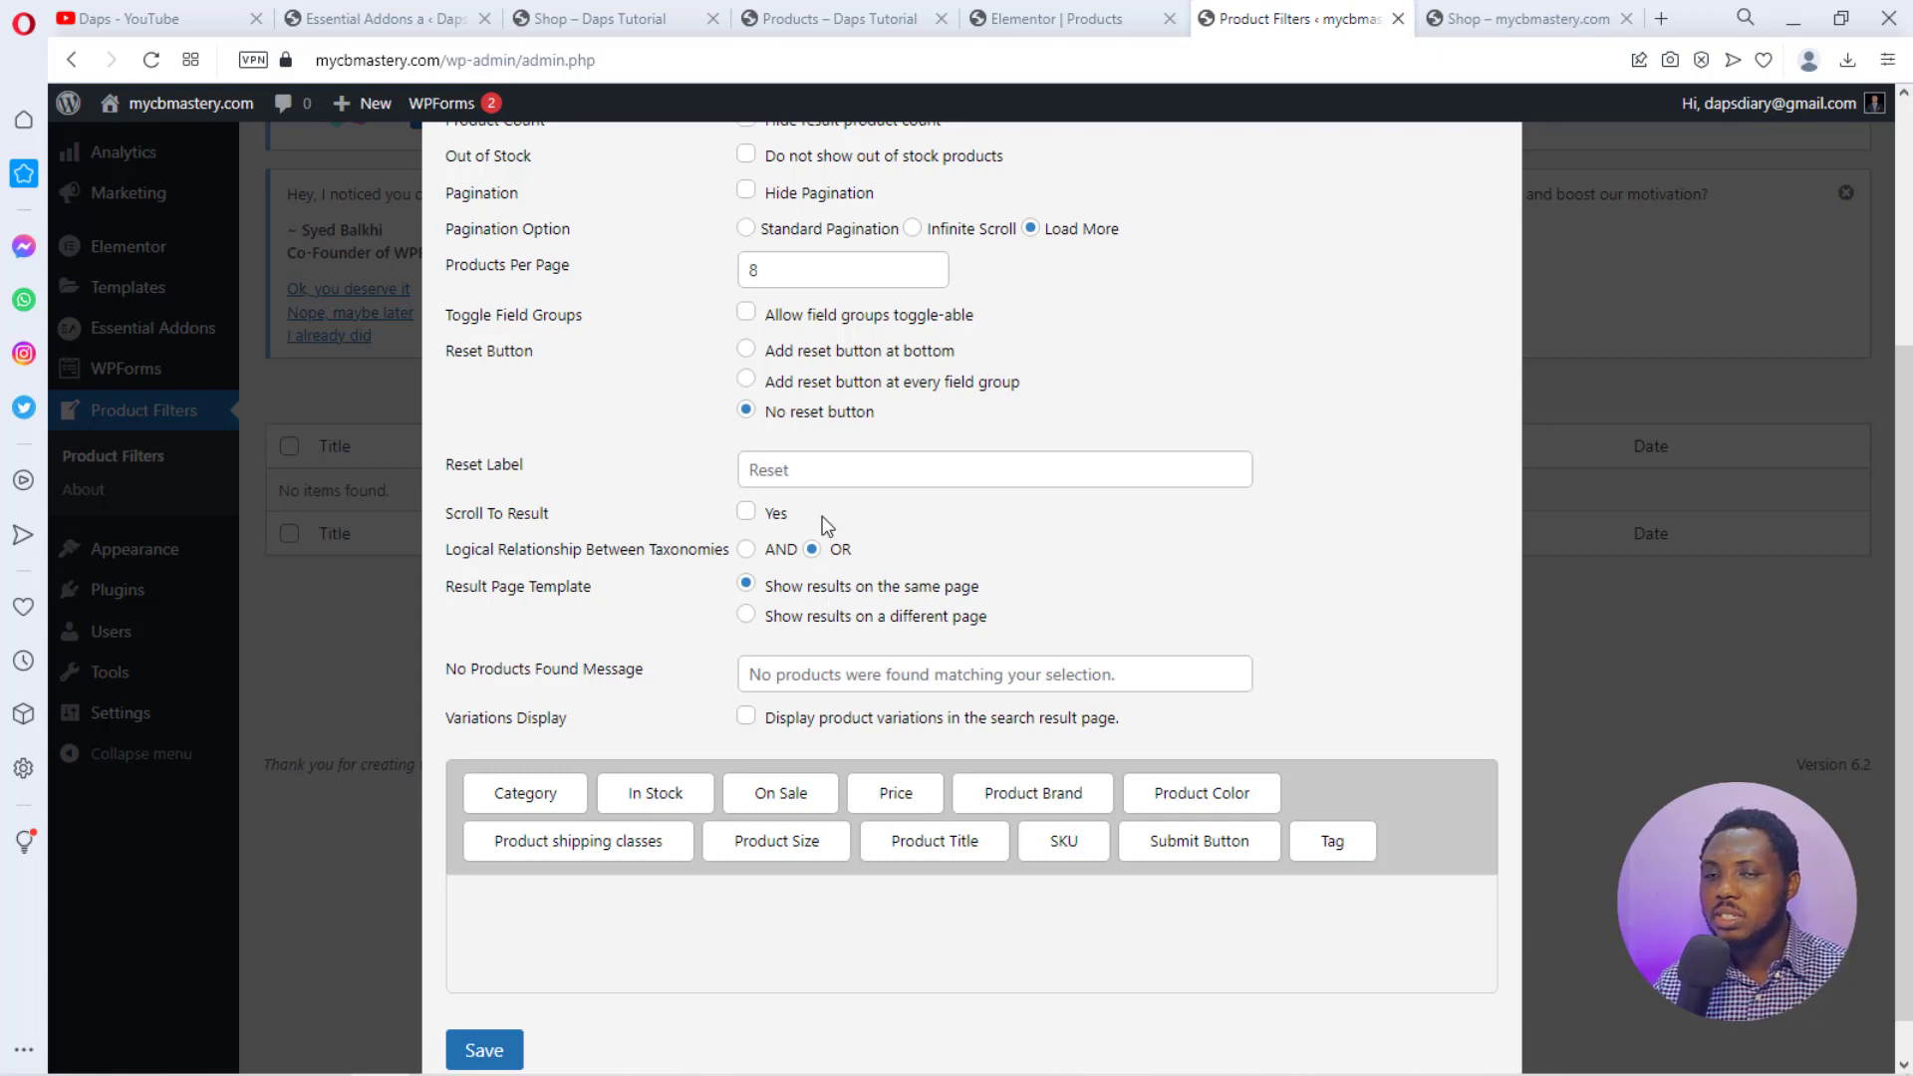
pyautogui.scroll(-1, 830, 543)
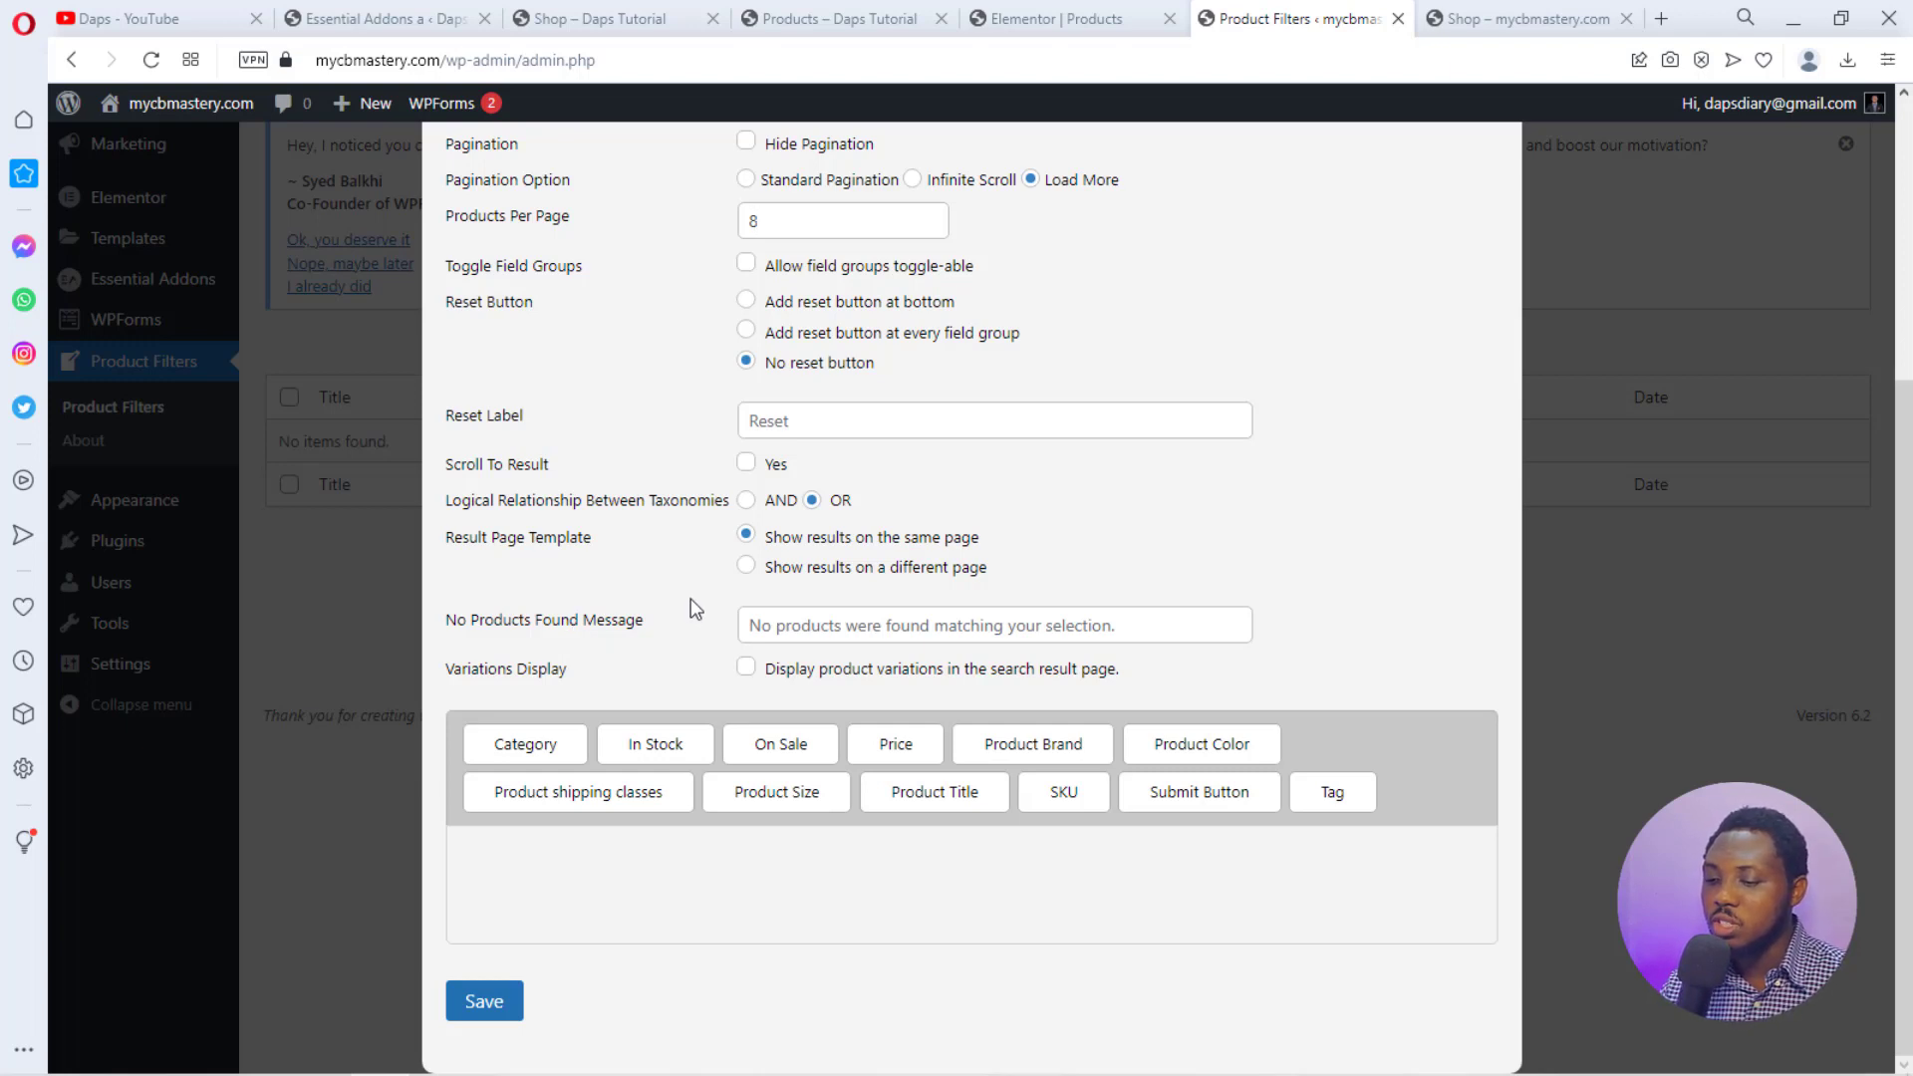
pyautogui.click(644, 648)
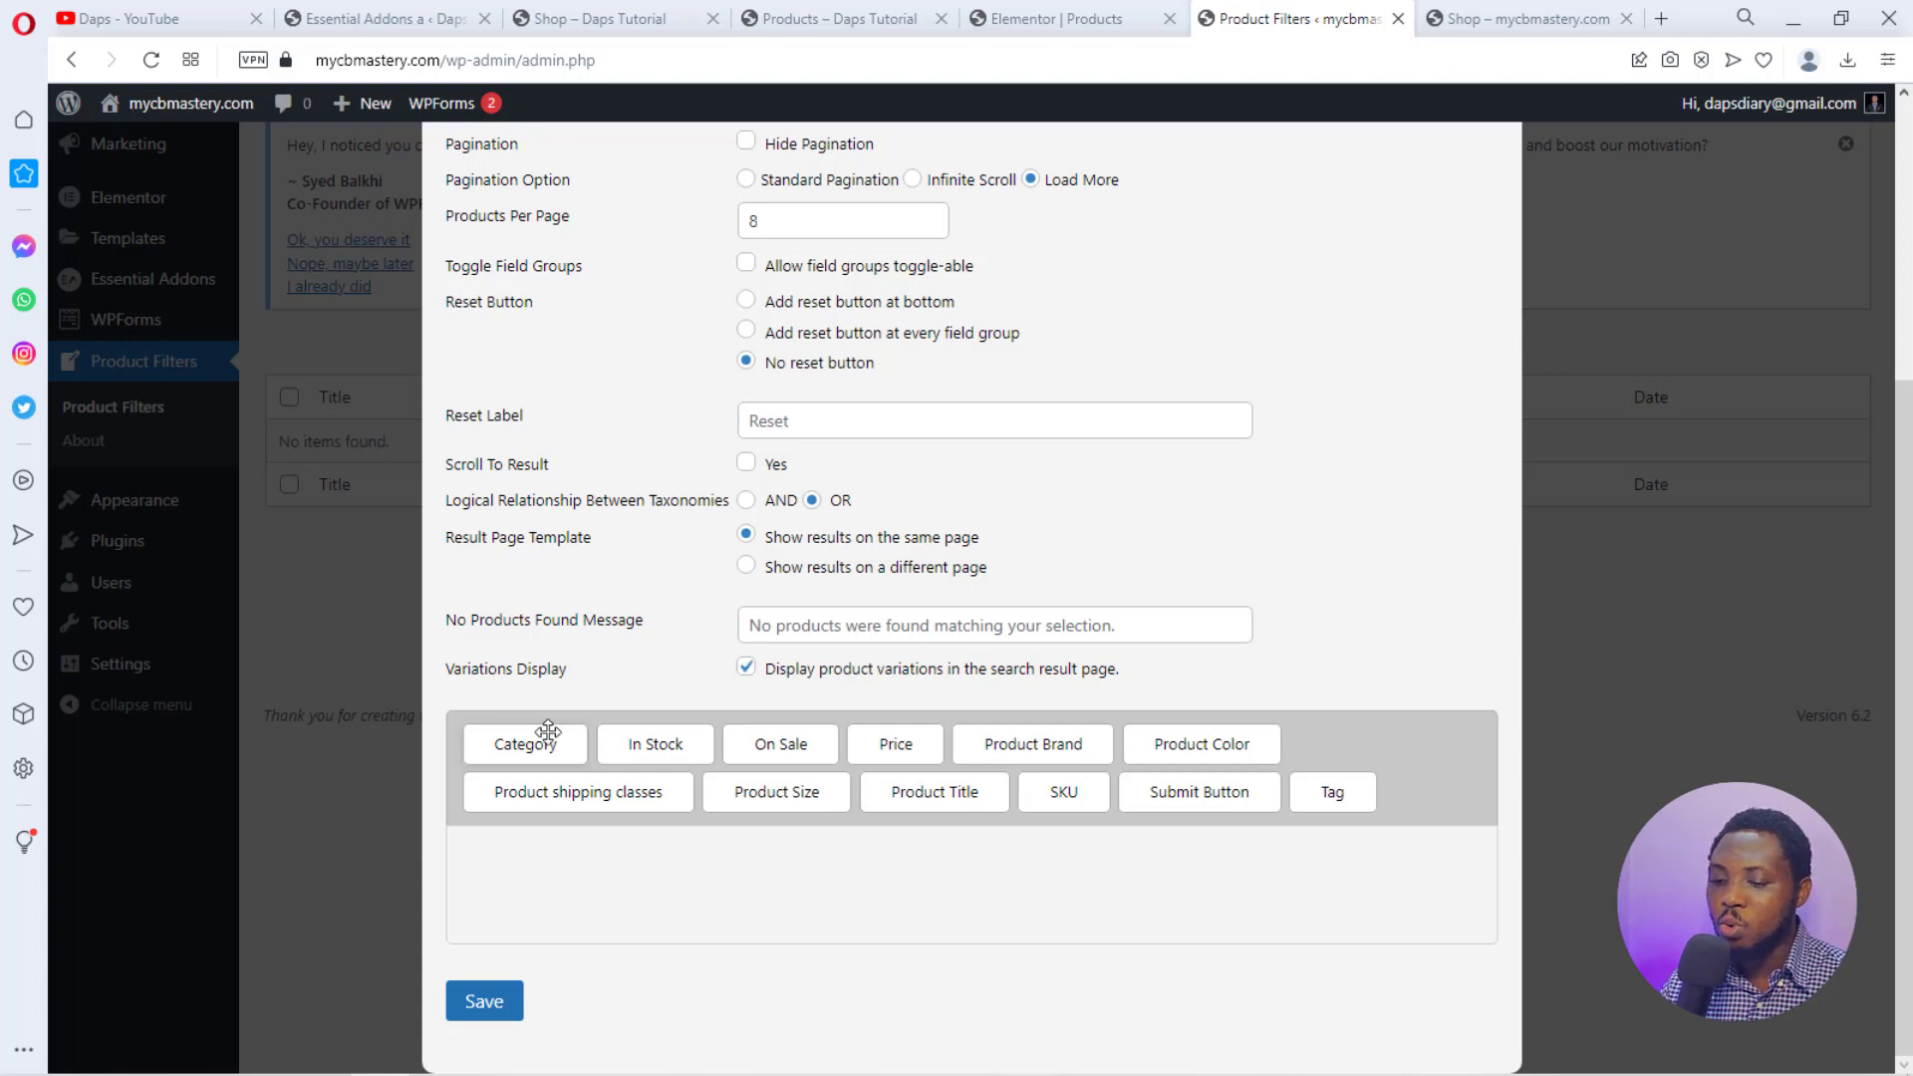
# Add the Category, In Stock, On Sale and Price fields to the filter form in that order, collapsing the Category settings.
pyautogui.moveTo(528, 742); pyautogui.dragTo(541, 870)
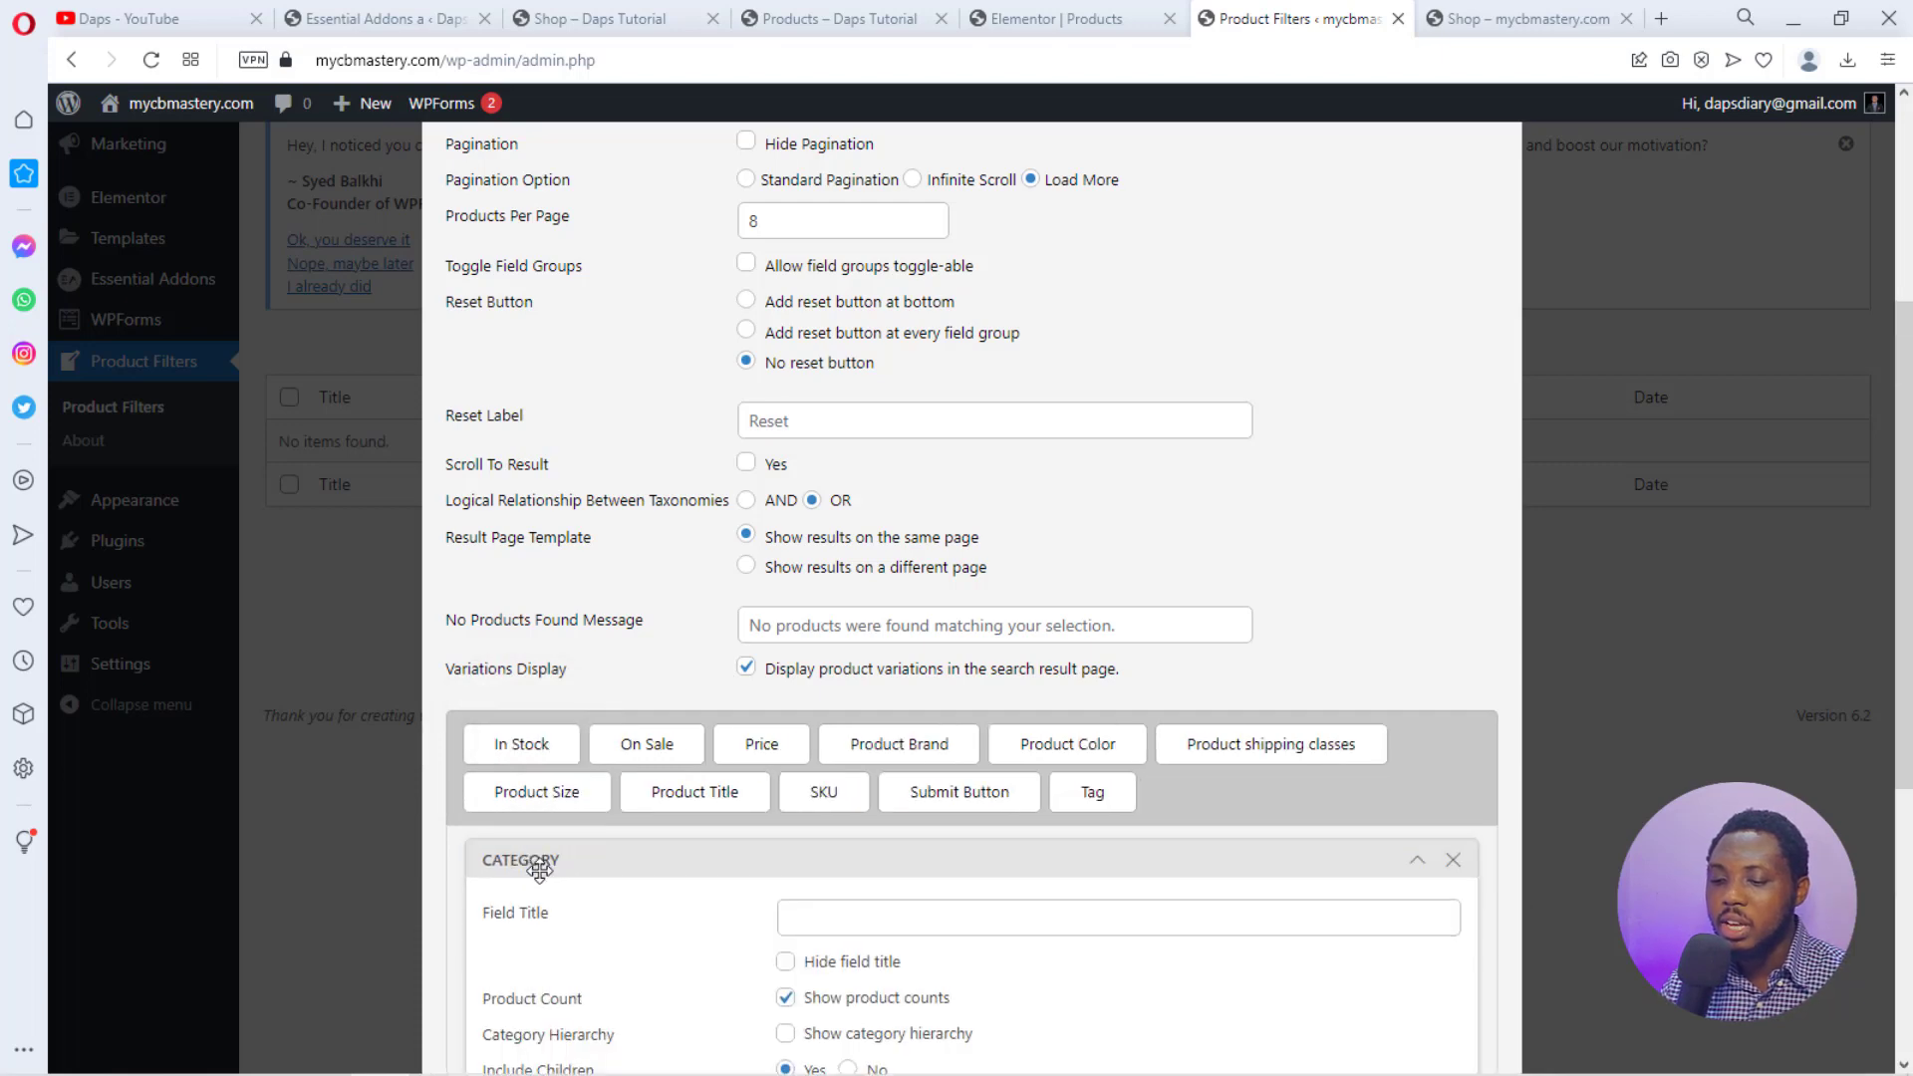
pyautogui.scroll(-2, 558, 882)
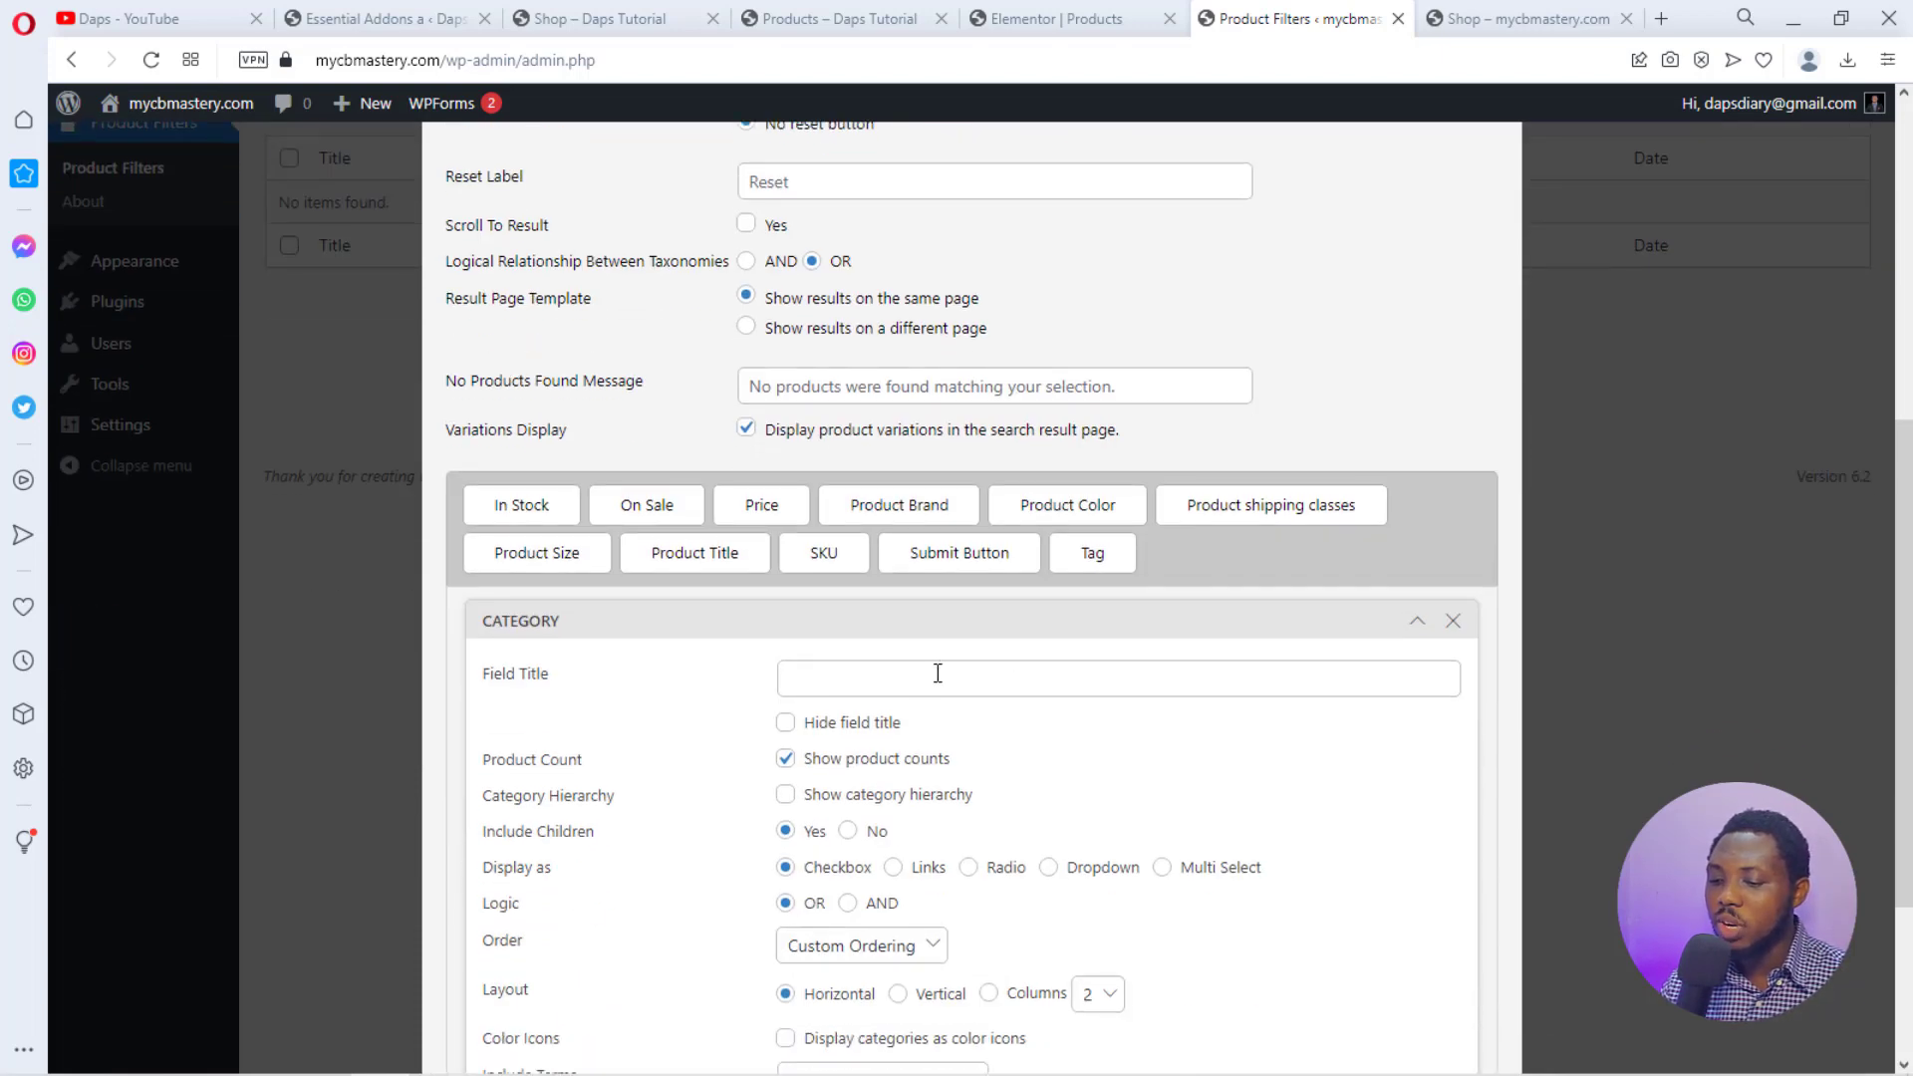
pyautogui.scroll(-2, 938, 675)
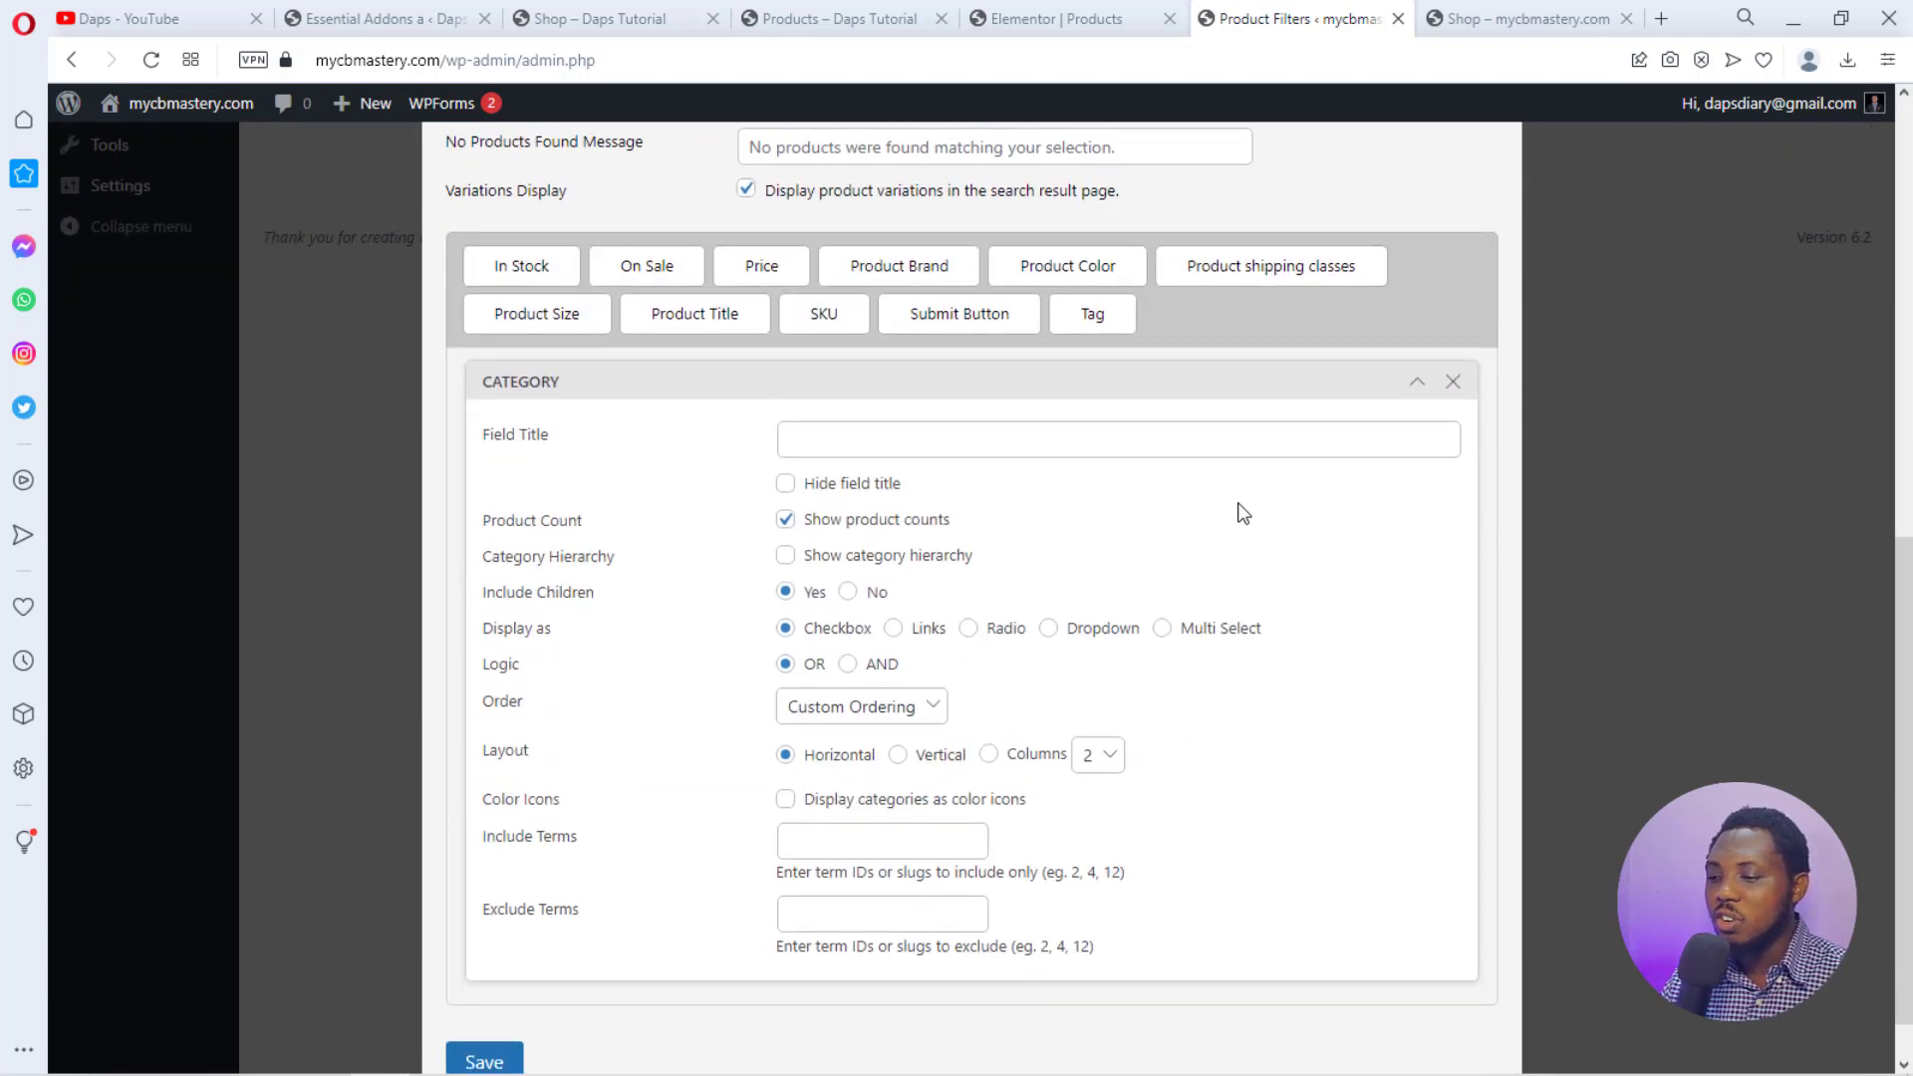
pyautogui.click(1429, 391)
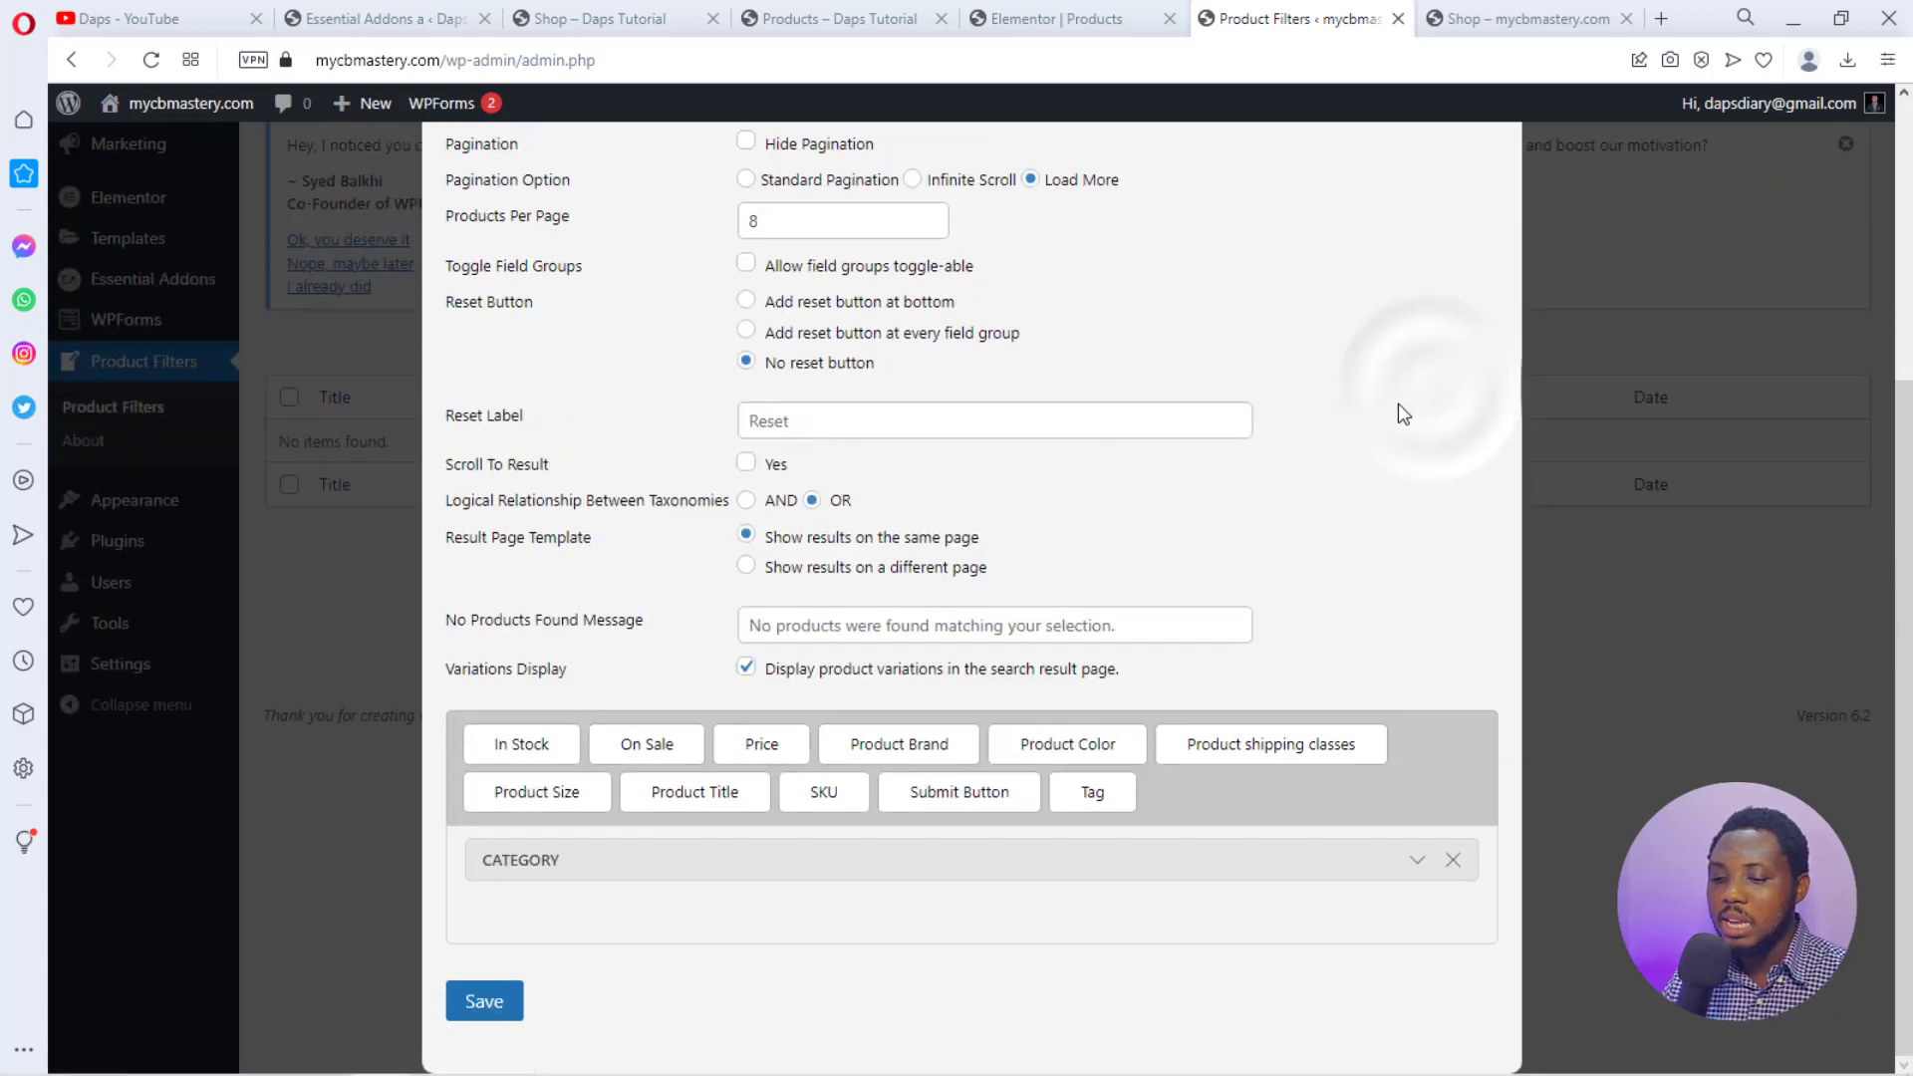
pyautogui.moveTo(499, 743); pyautogui.dragTo(534, 896)
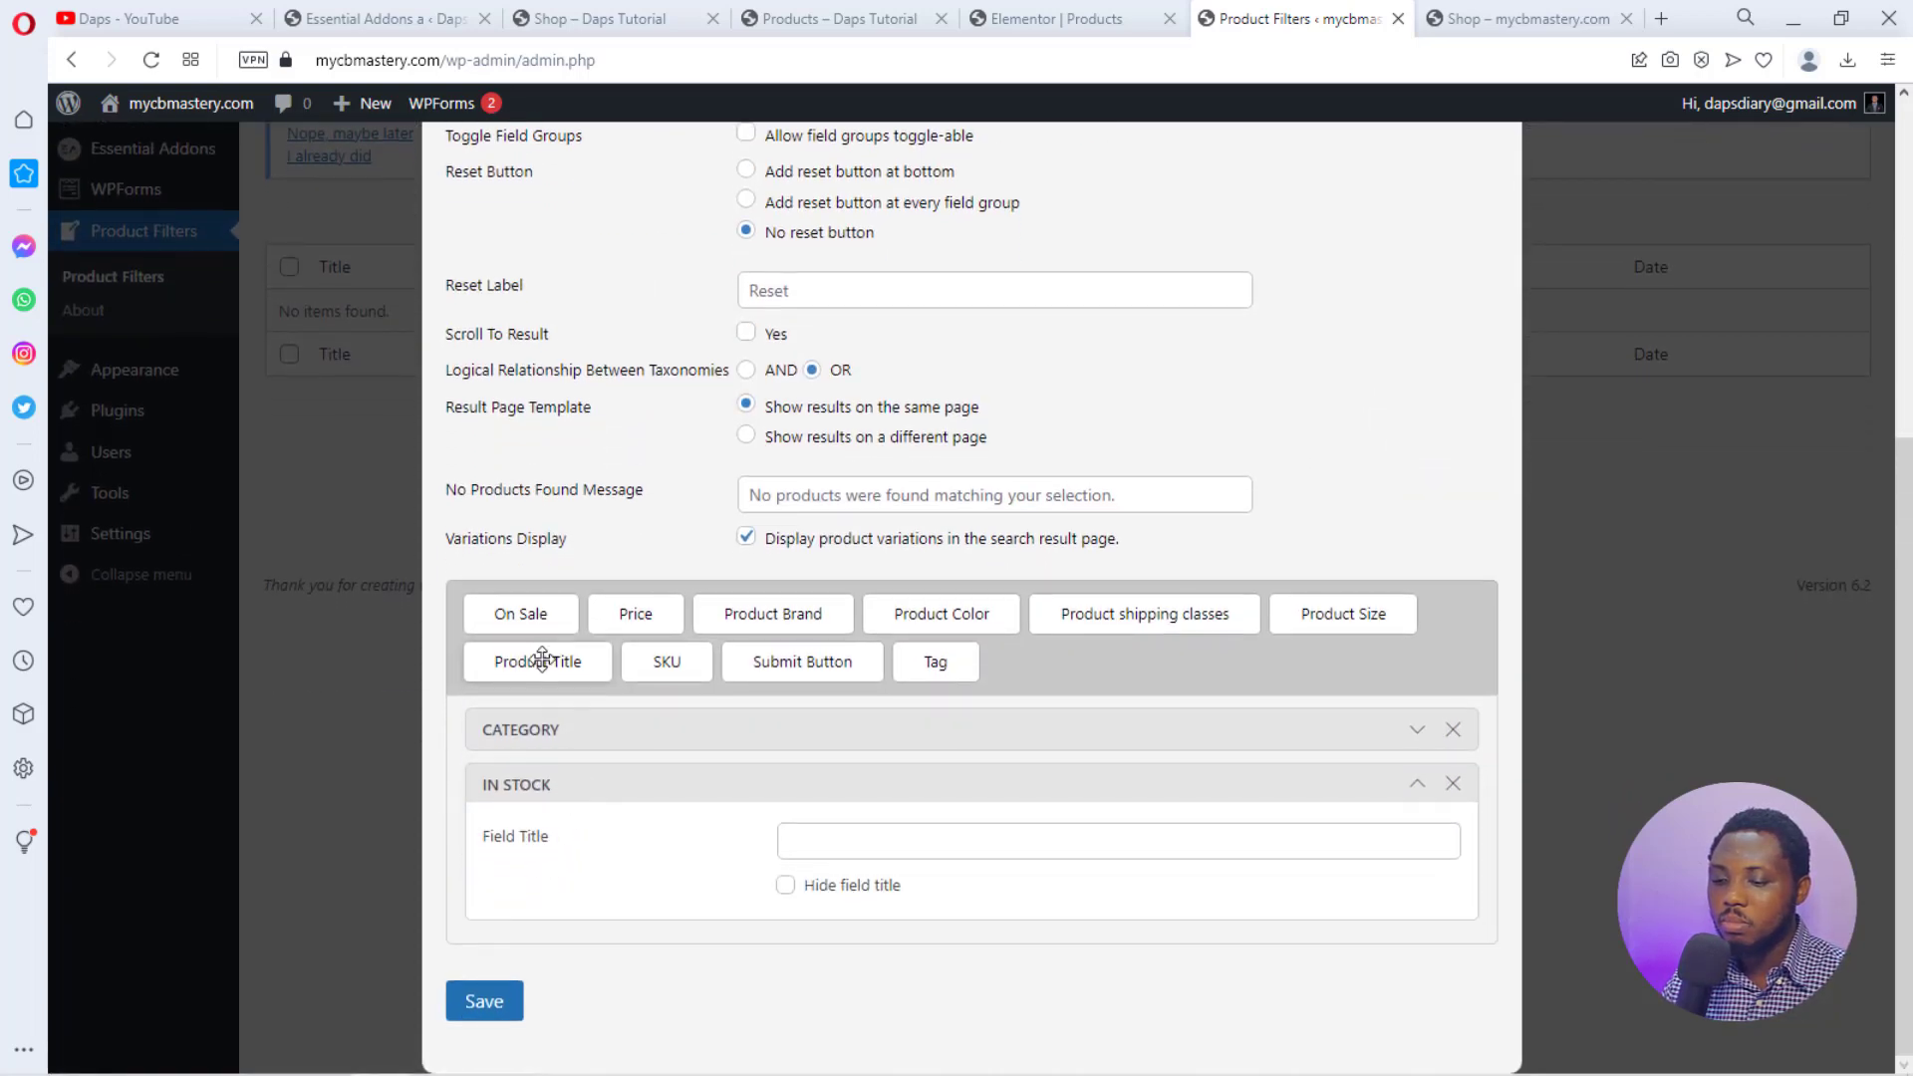
pyautogui.moveTo(529, 615); pyautogui.dragTo(568, 841)
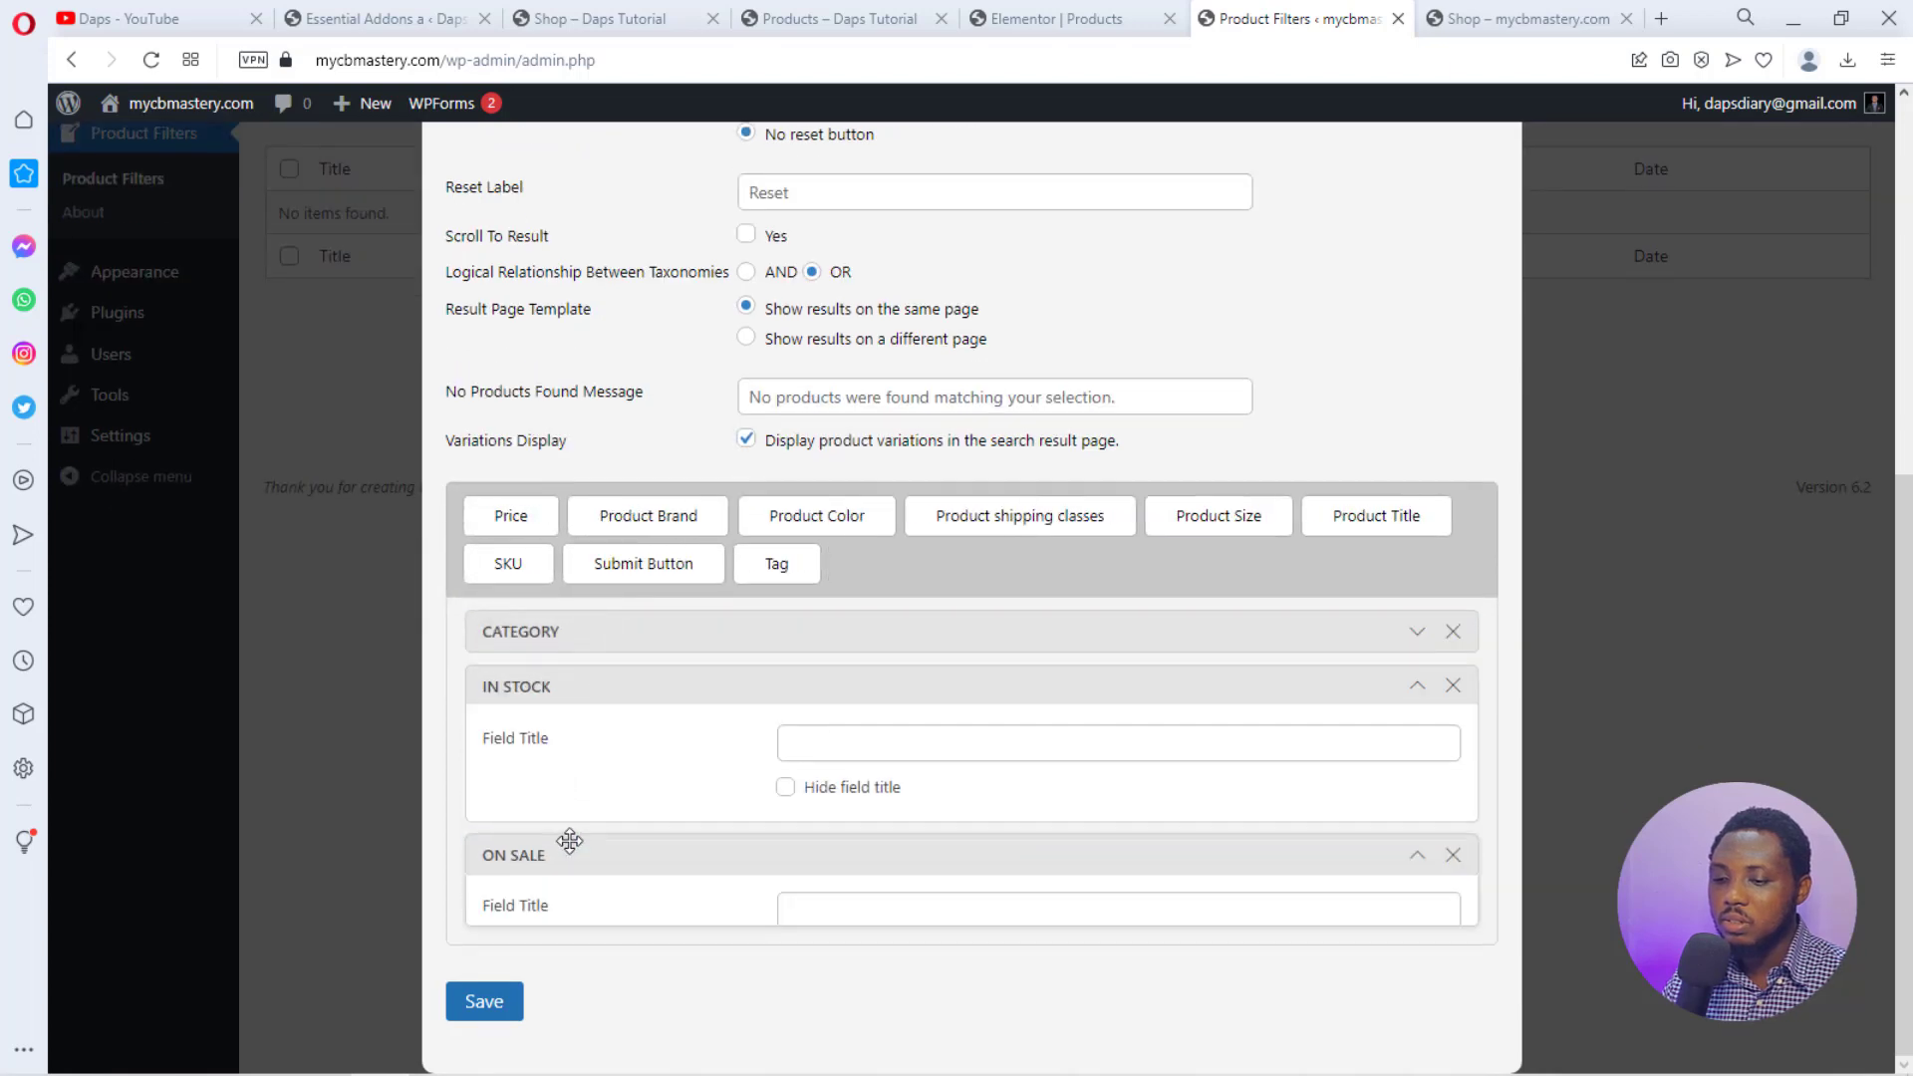
pyautogui.scroll(-1, 578, 697)
pyautogui.moveTo(499, 441); pyautogui.dragTo(539, 863)
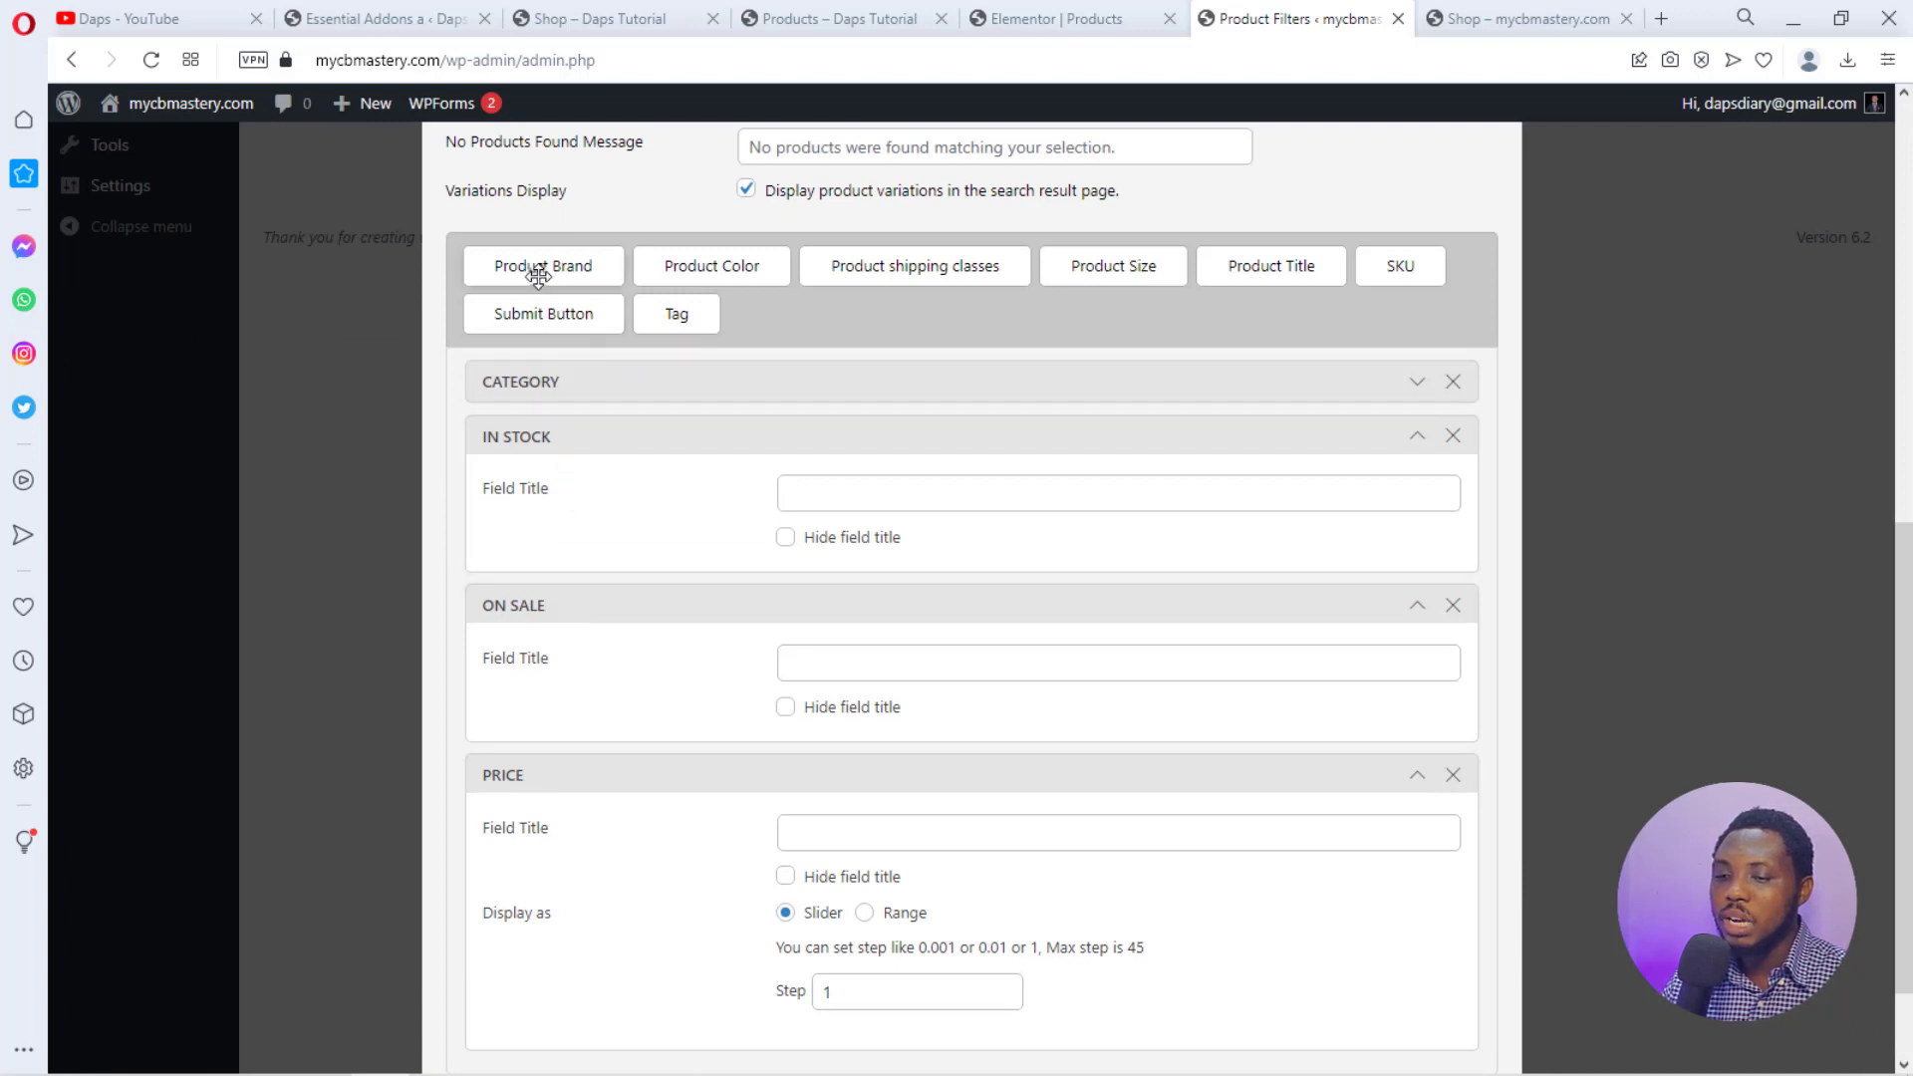
# Insert the Product Brand, Product Color and Product shipping classes fields directly below Category, each above the previous one.
pyautogui.moveTo(538, 275); pyautogui.dragTo(555, 409)
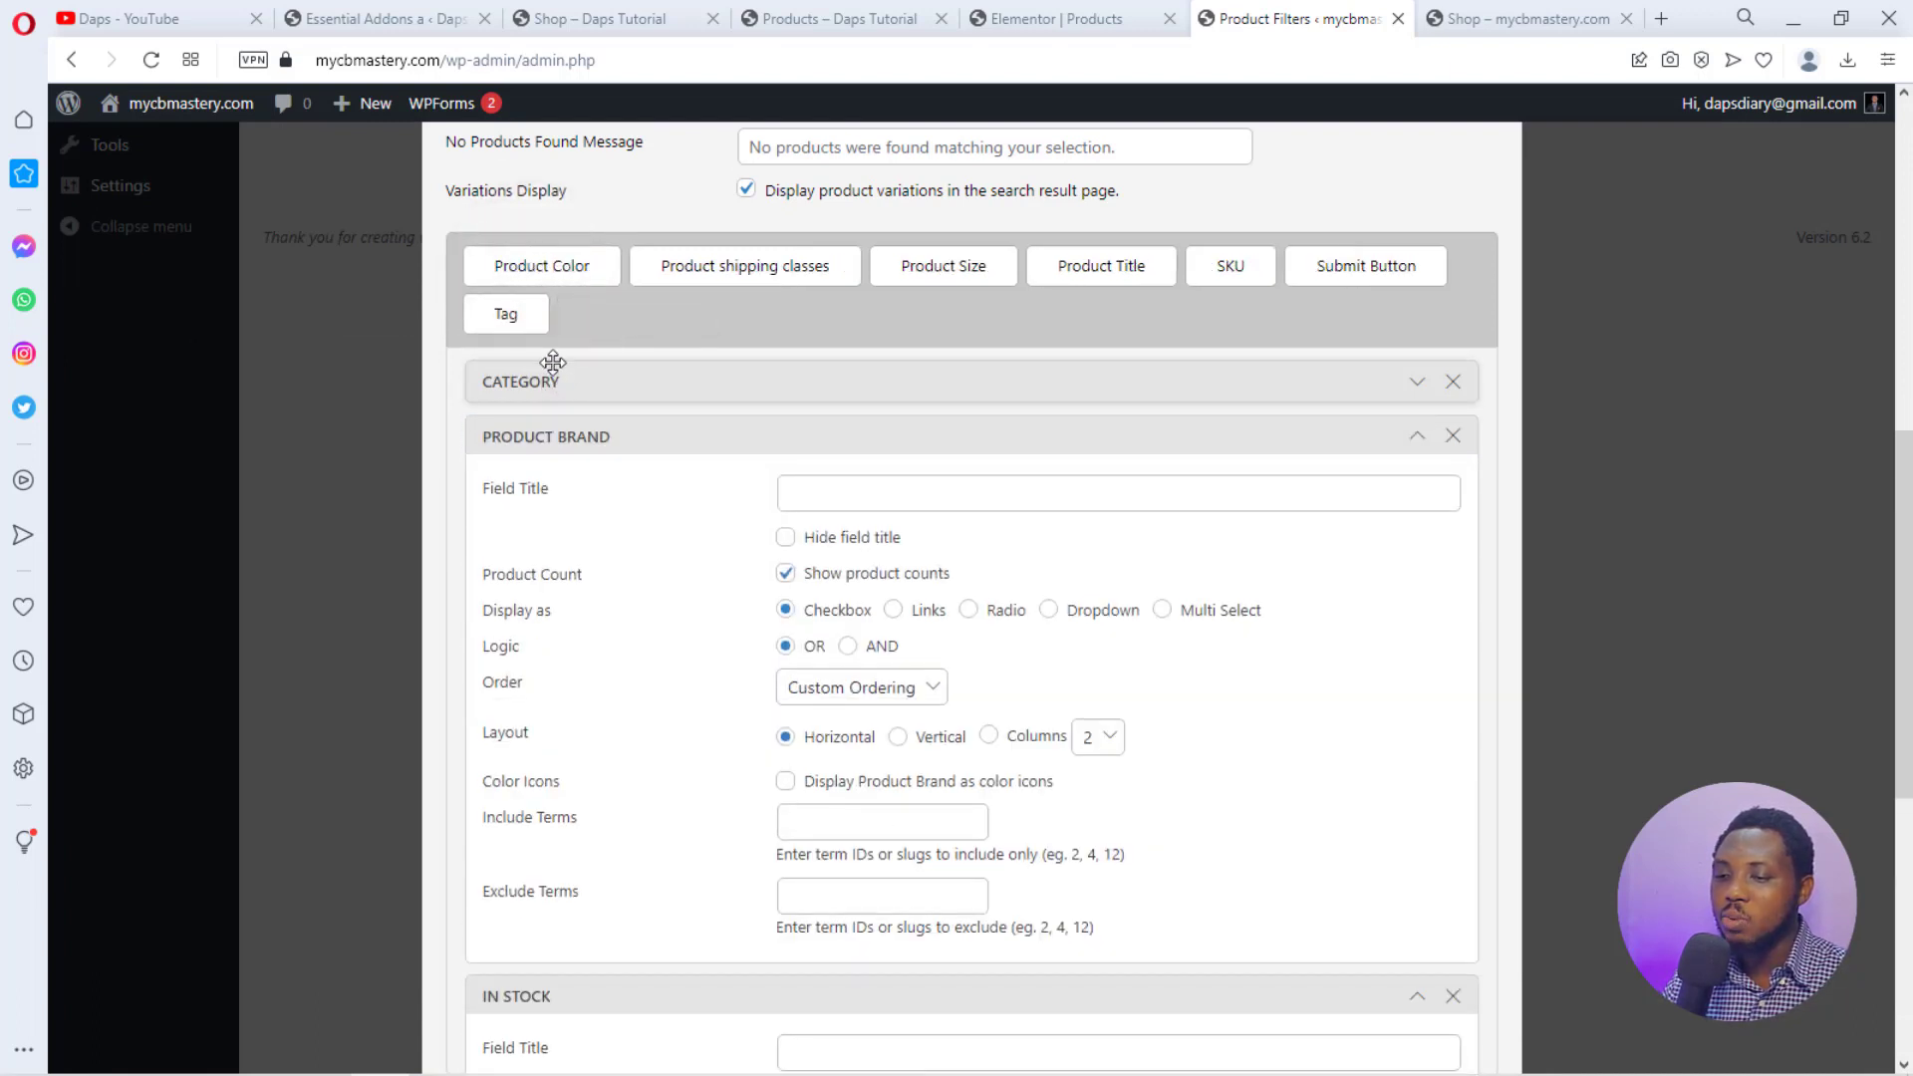
pyautogui.moveTo(541, 265); pyautogui.dragTo(585, 459)
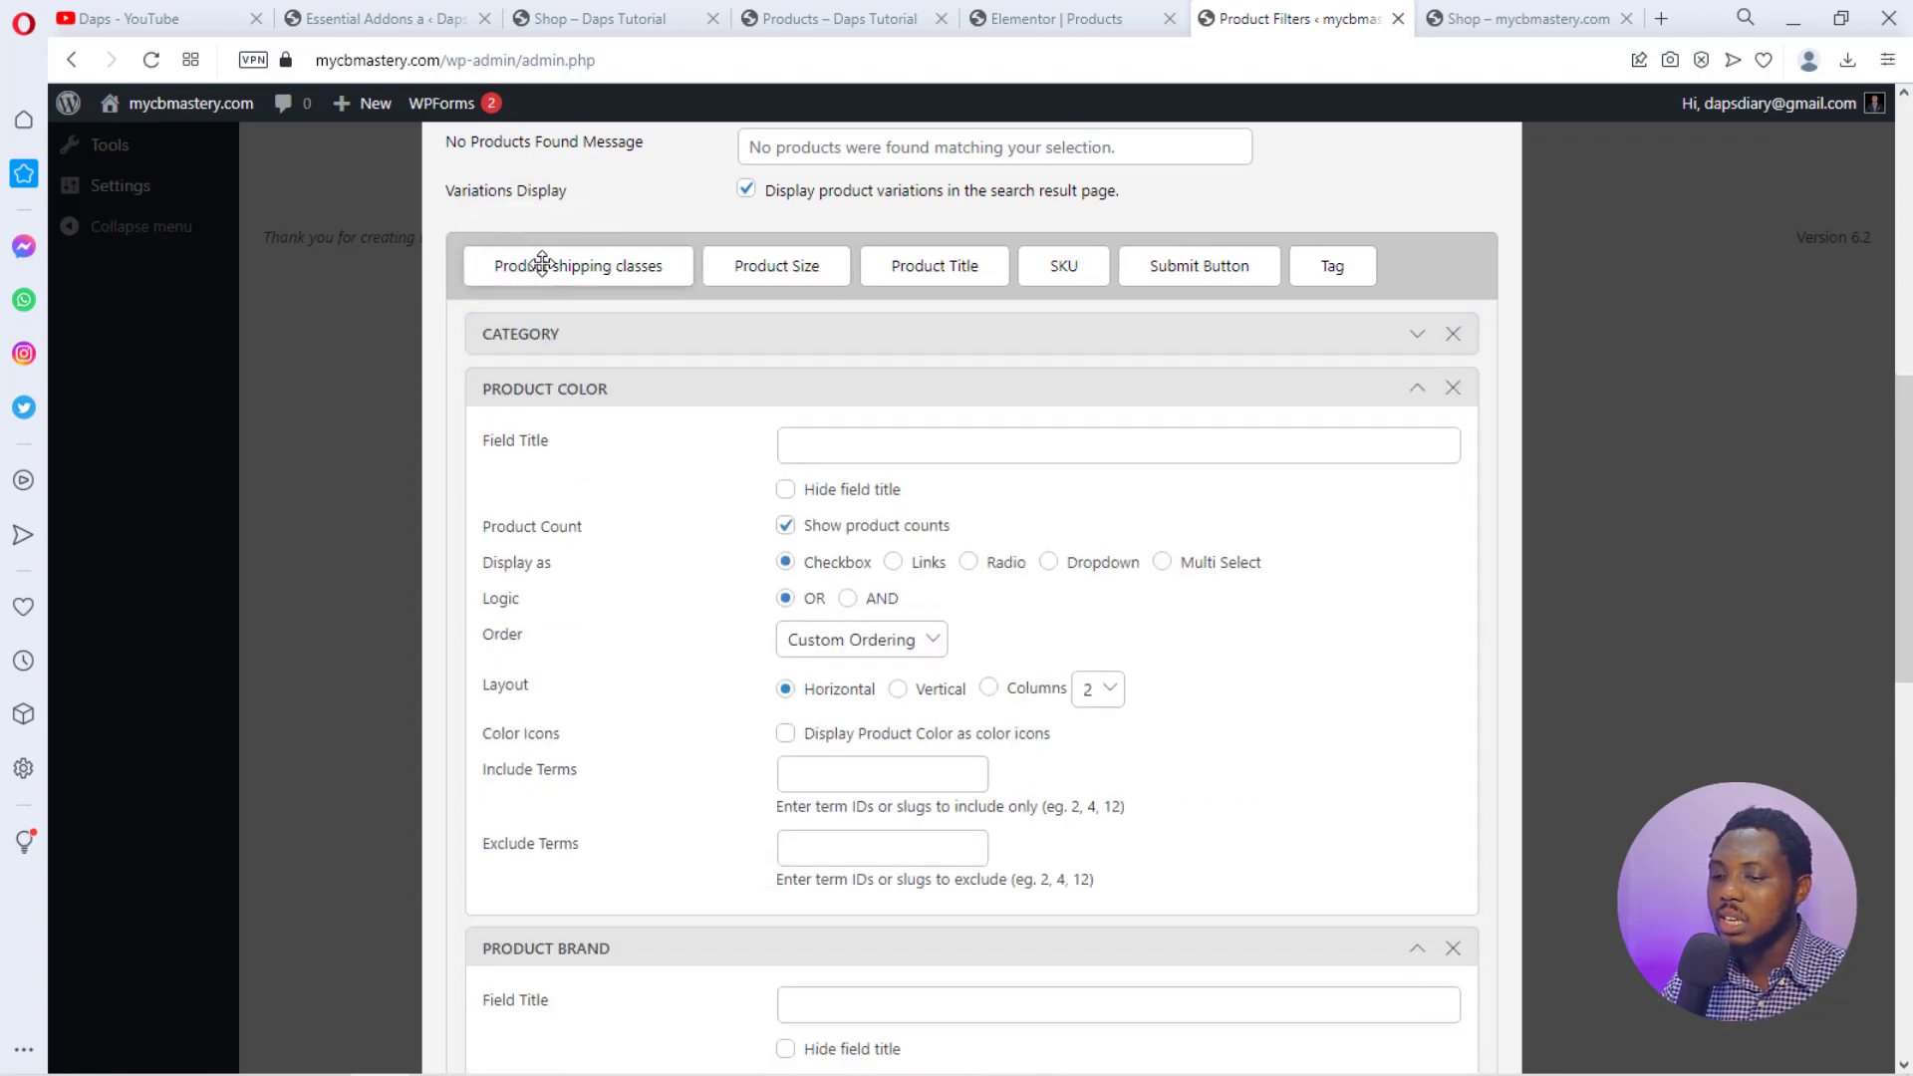
pyautogui.moveTo(542, 265); pyautogui.dragTo(622, 418)
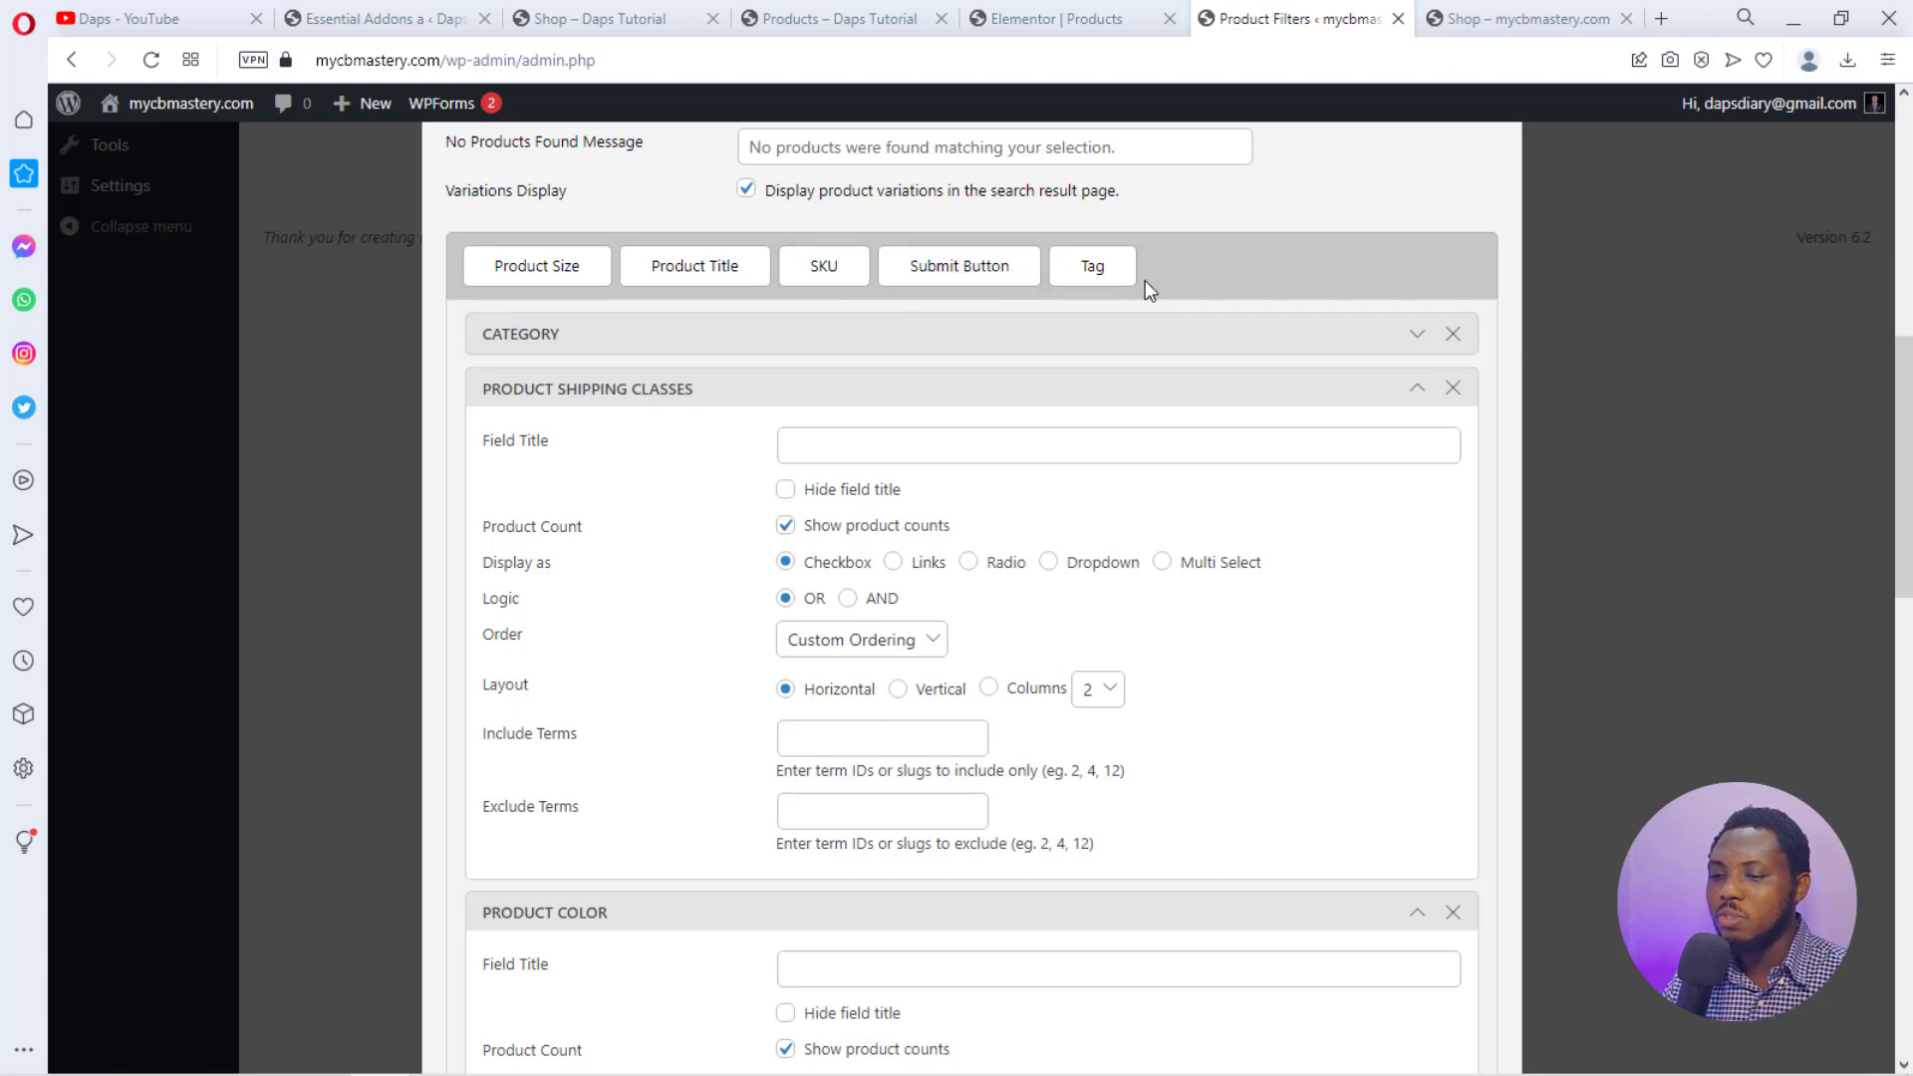
# Save the Demo product filter form and close it.
pyautogui.scroll(-15, 752, 453)
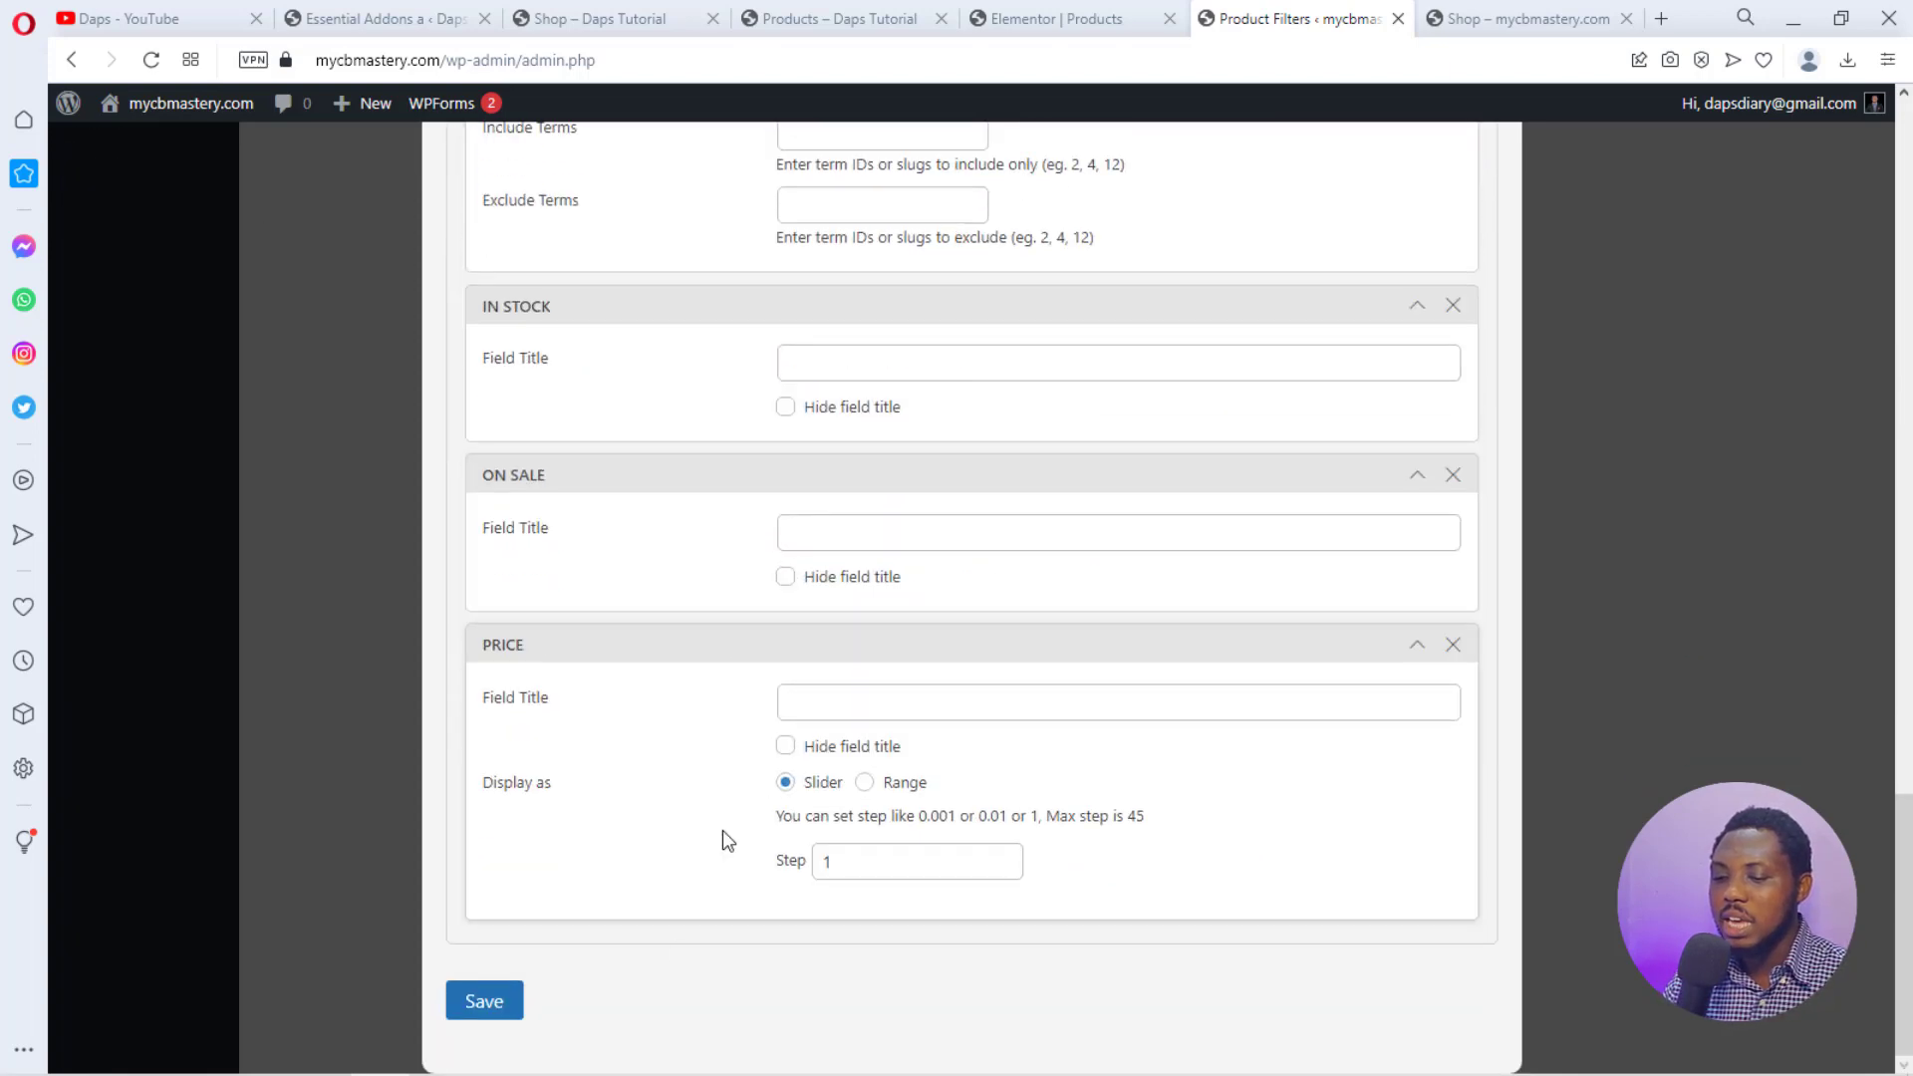
pyautogui.click(473, 1008)
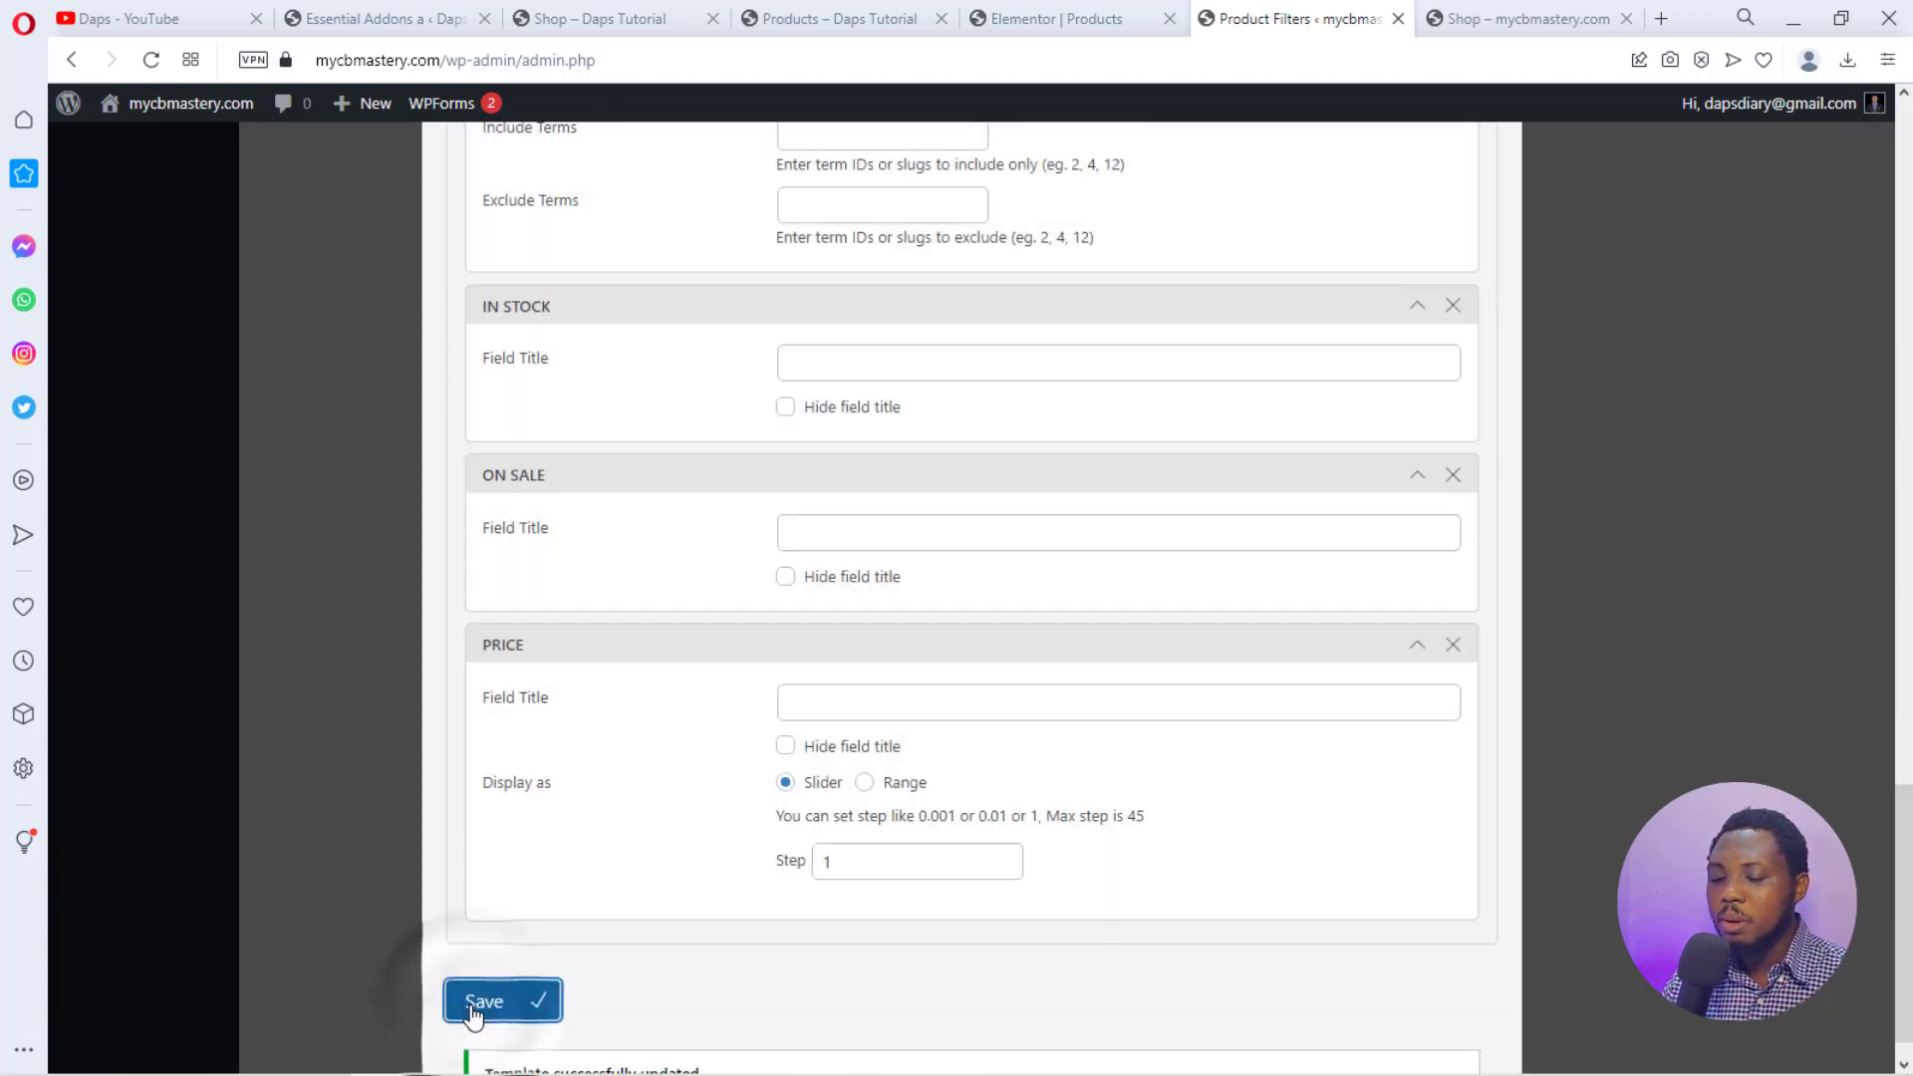
pyautogui.scroll(20, 473, 1011)
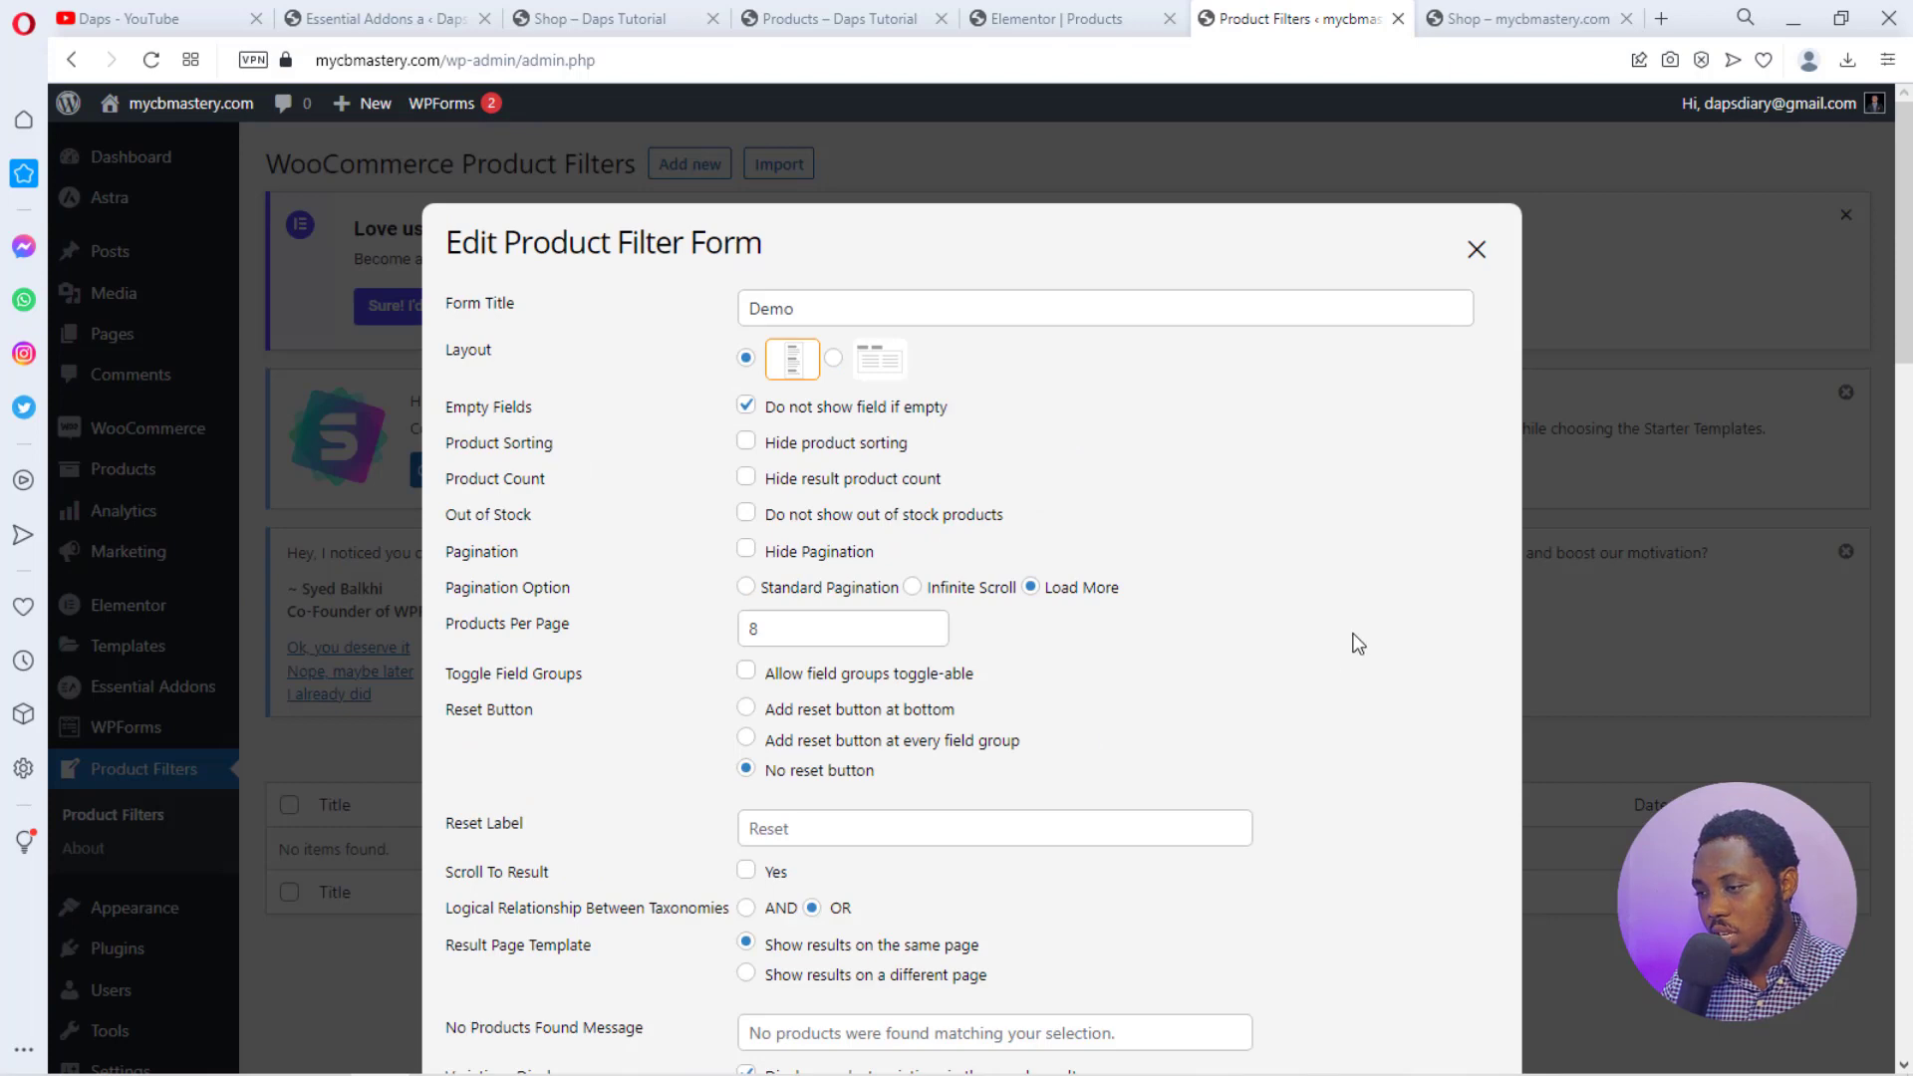
pyautogui.click(1475, 250)
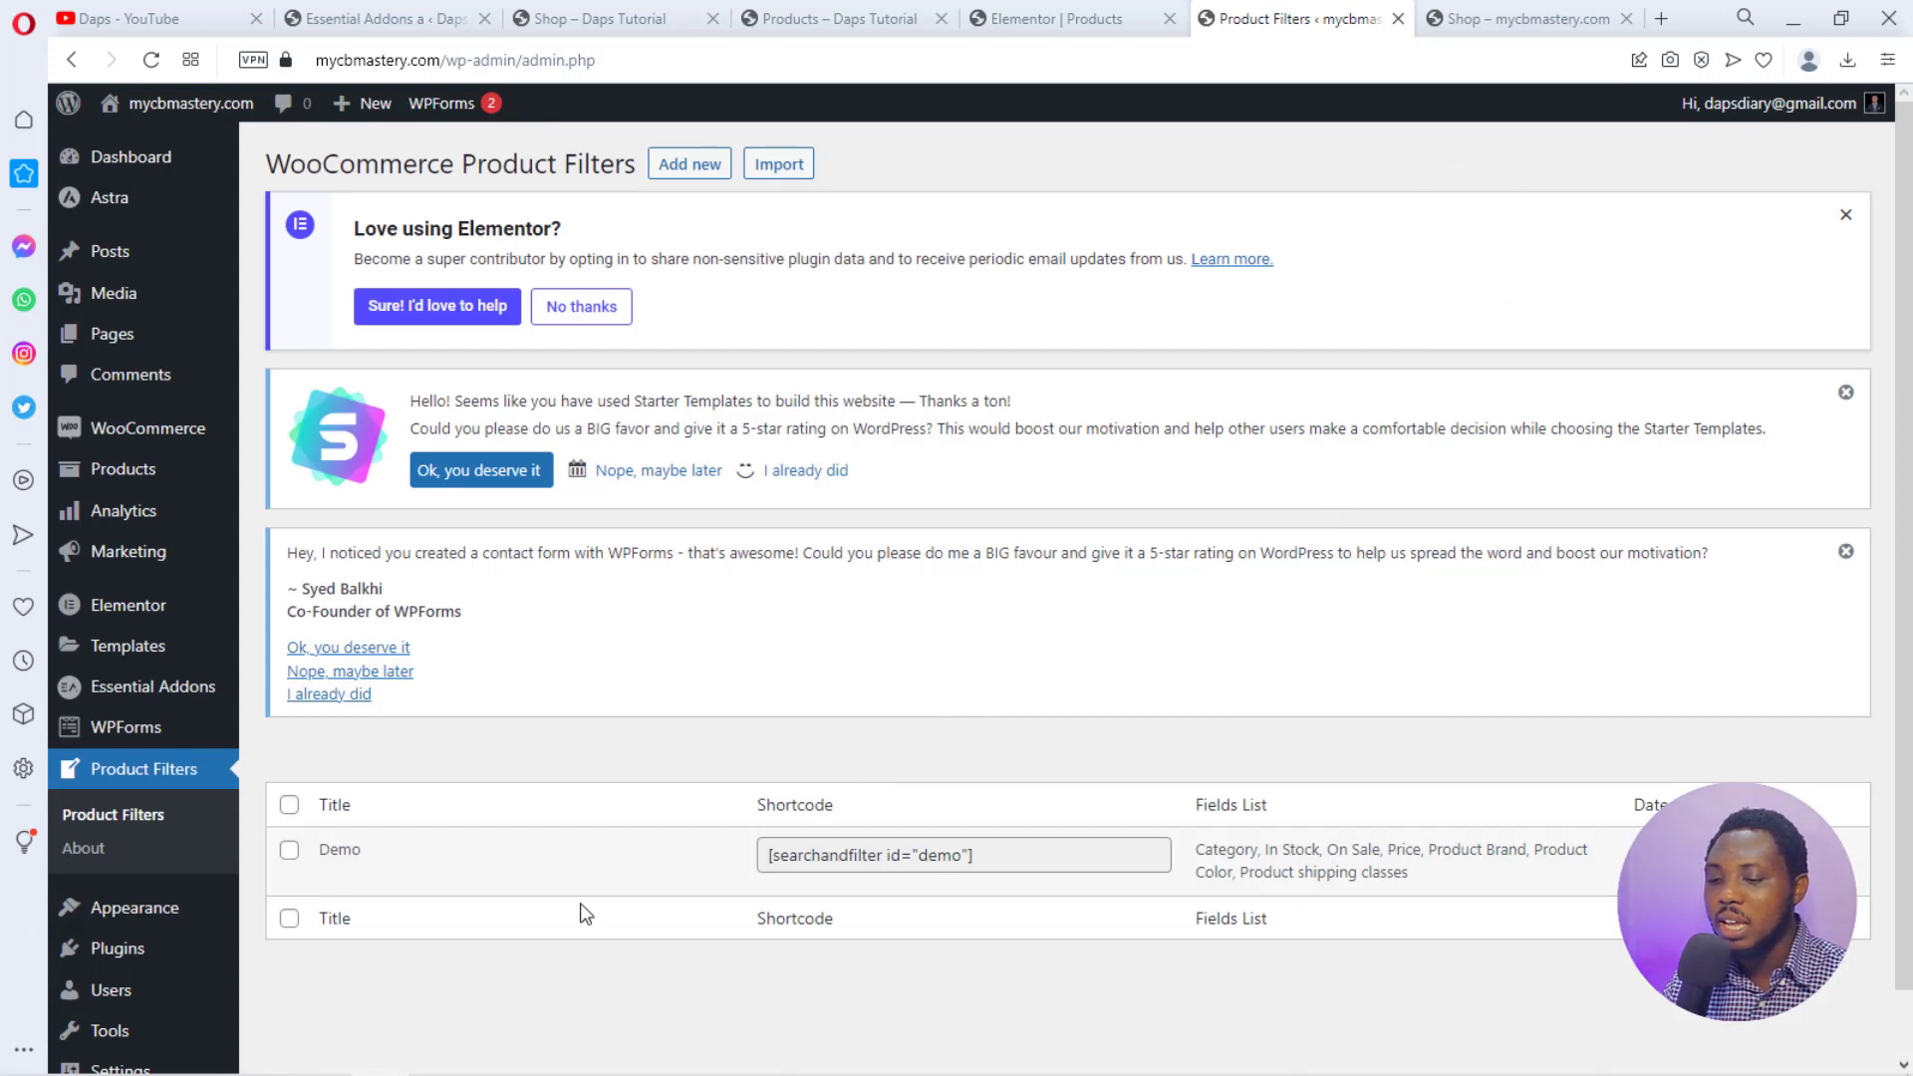
# Copy the Demo filter's shortcode from the product filter list and return to the Elementor editor of the Products page.
pyautogui.moveTo(990, 854); pyautogui.dragTo(765, 858)
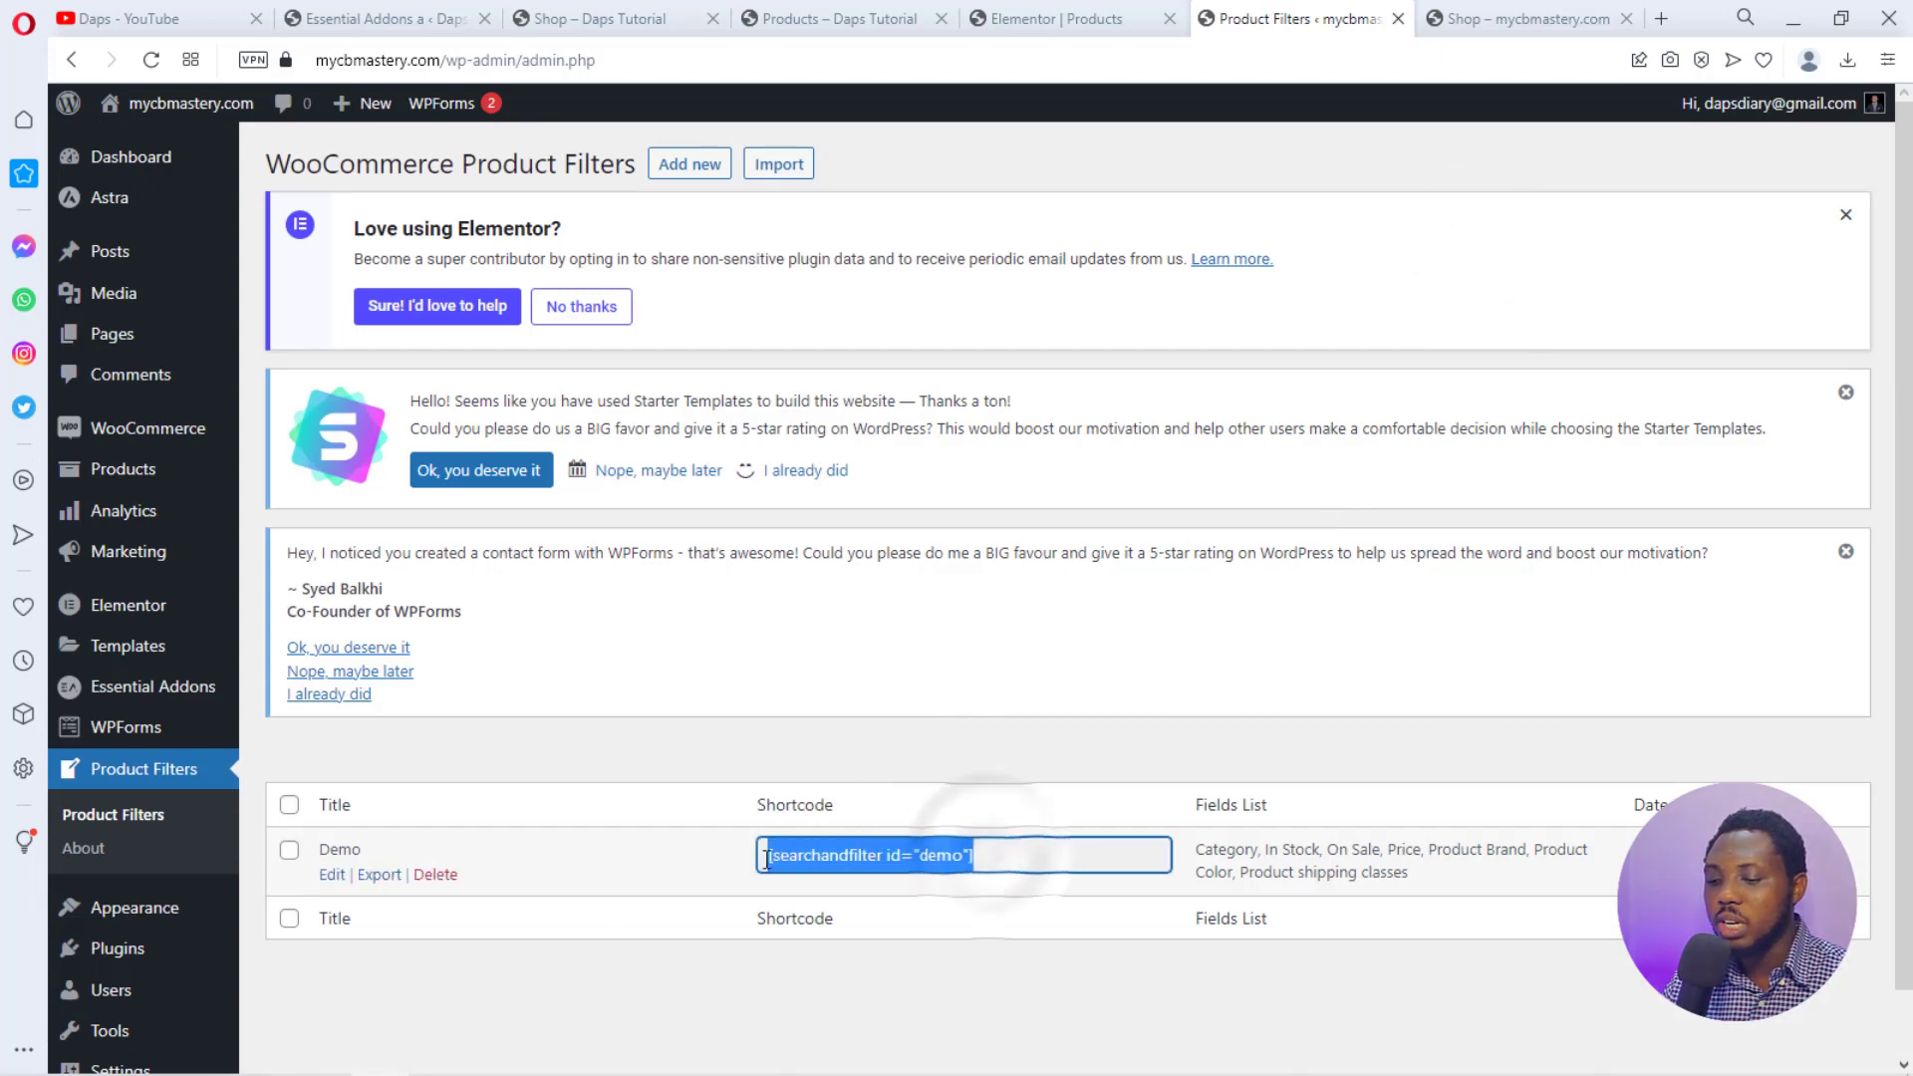
pyautogui.click(866, 804)
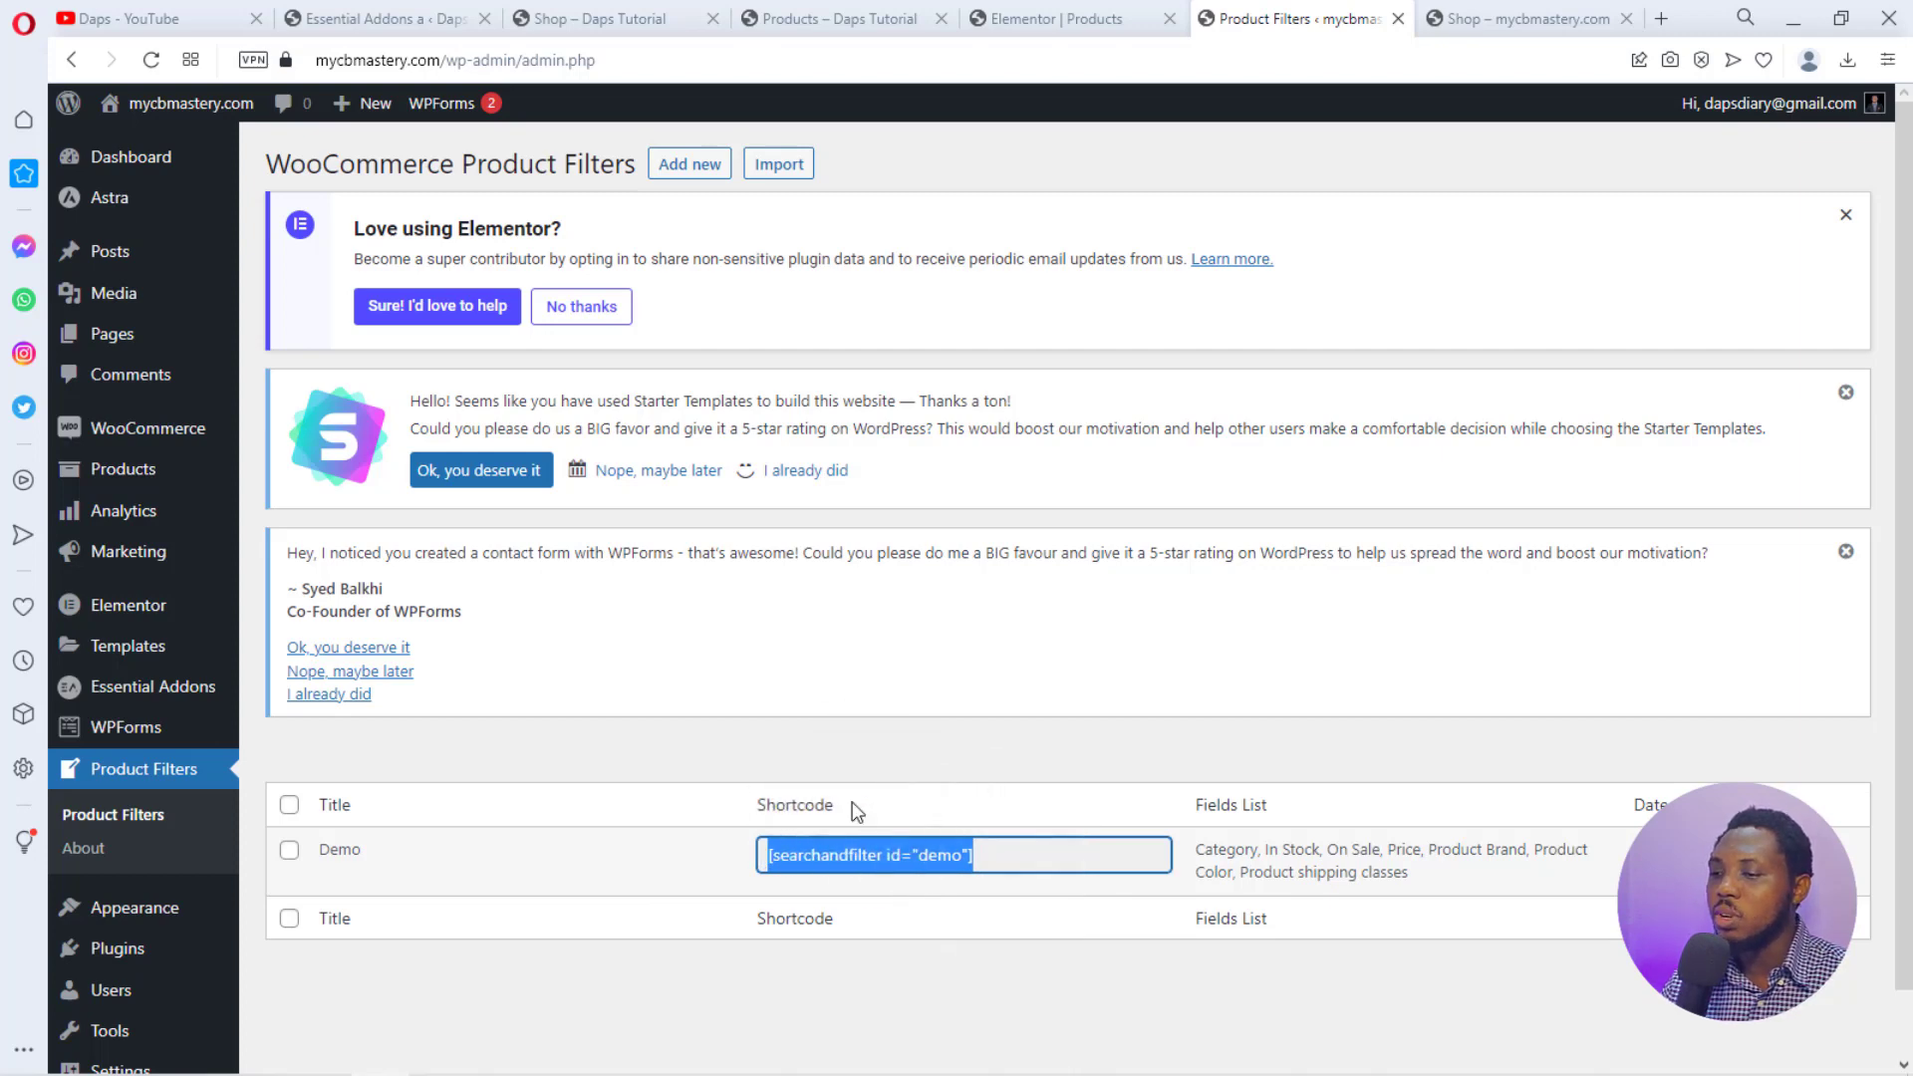
pyautogui.click(1011, 16)
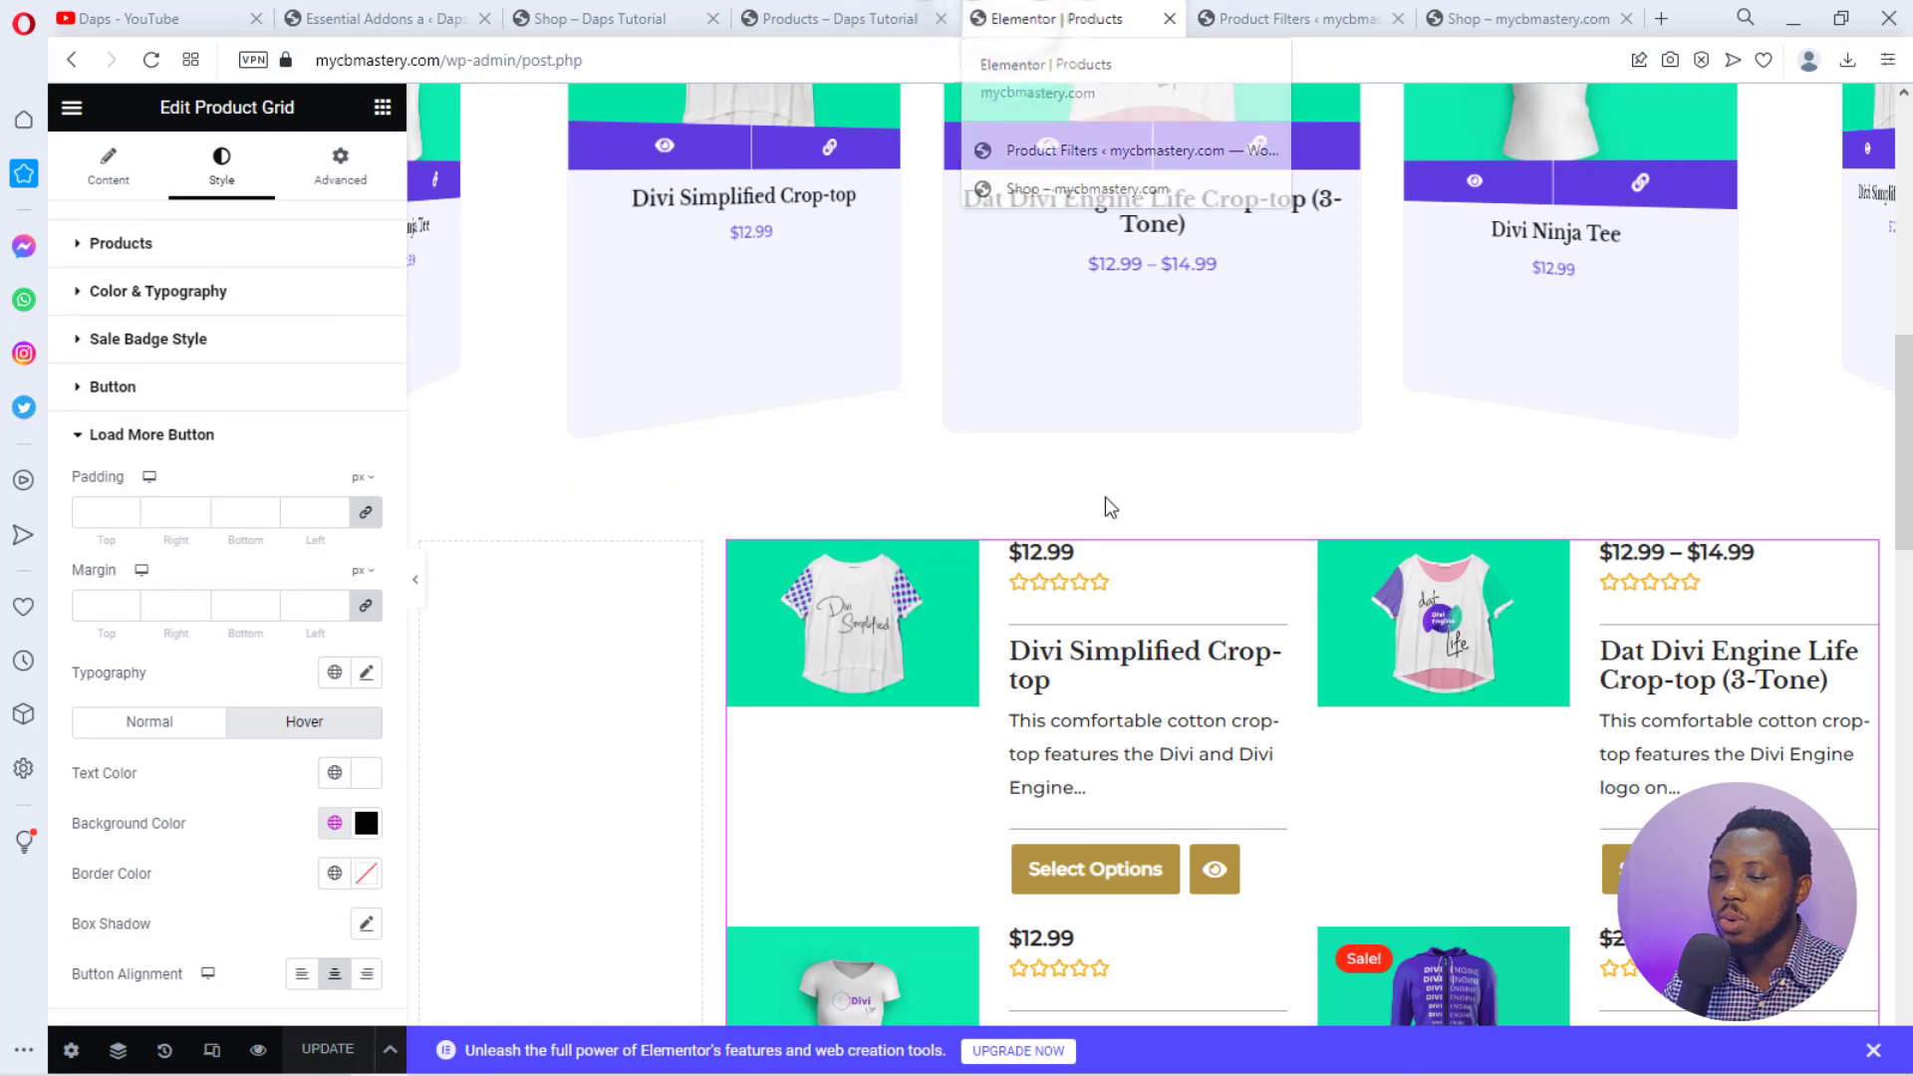
# Find the Shortcode widget by searching for "short" and place it in the empty column beside the product list.
pyautogui.scroll(-5, 547, 848)
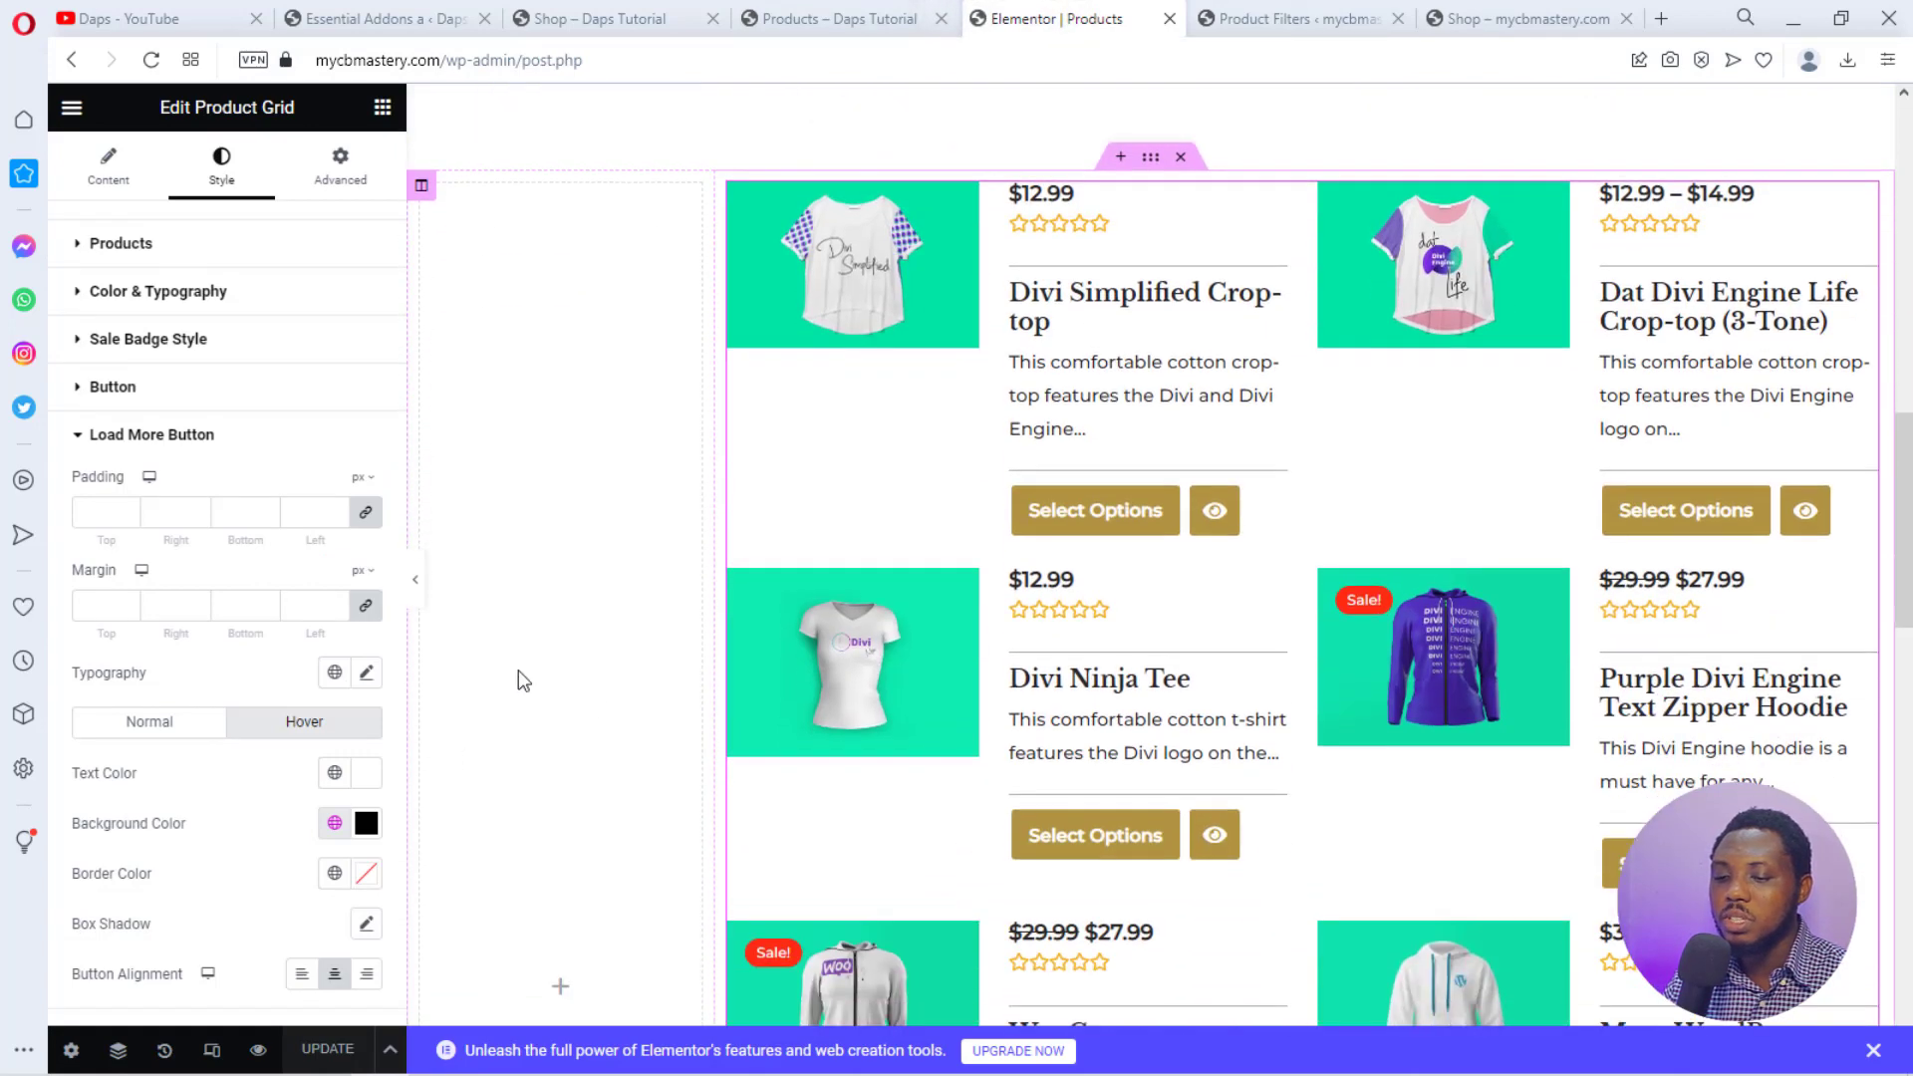
pyautogui.scroll(-2, 568, 731)
pyautogui.click(558, 752)
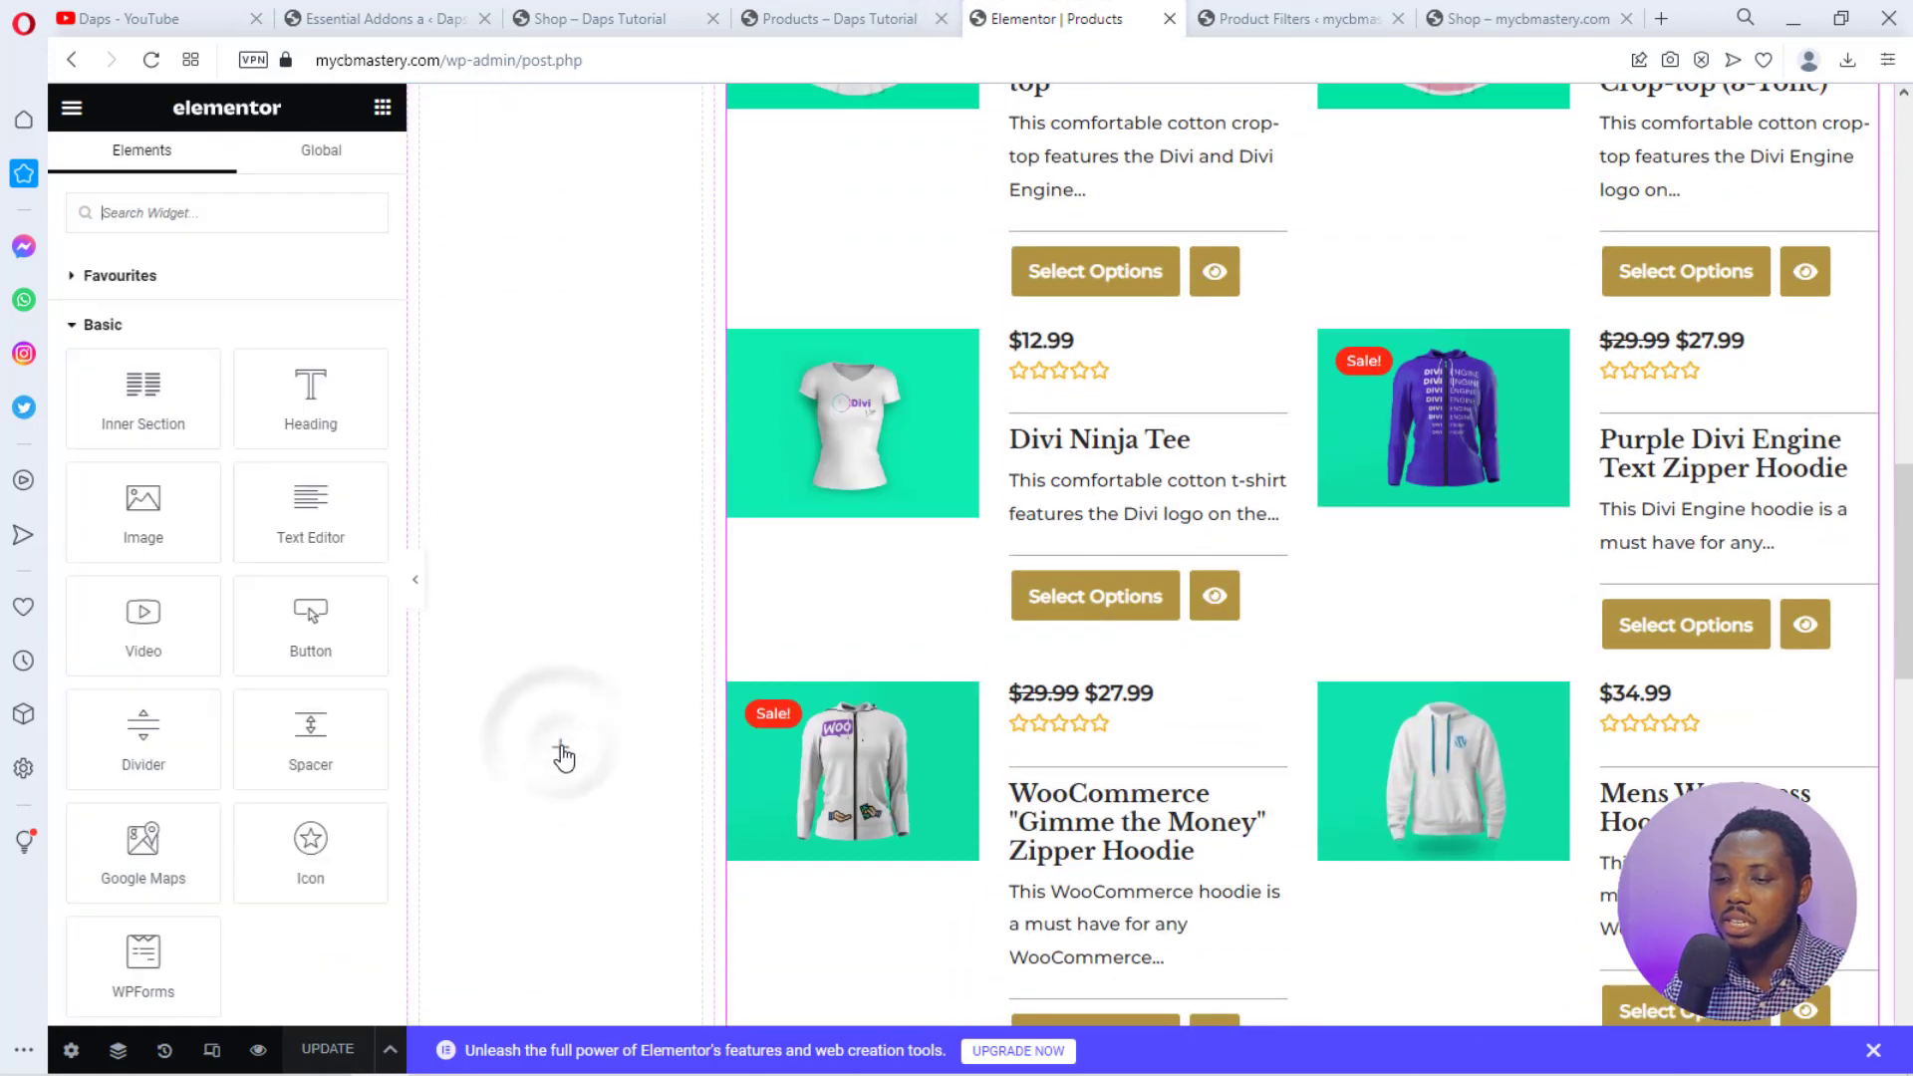
pyautogui.click(122, 213)
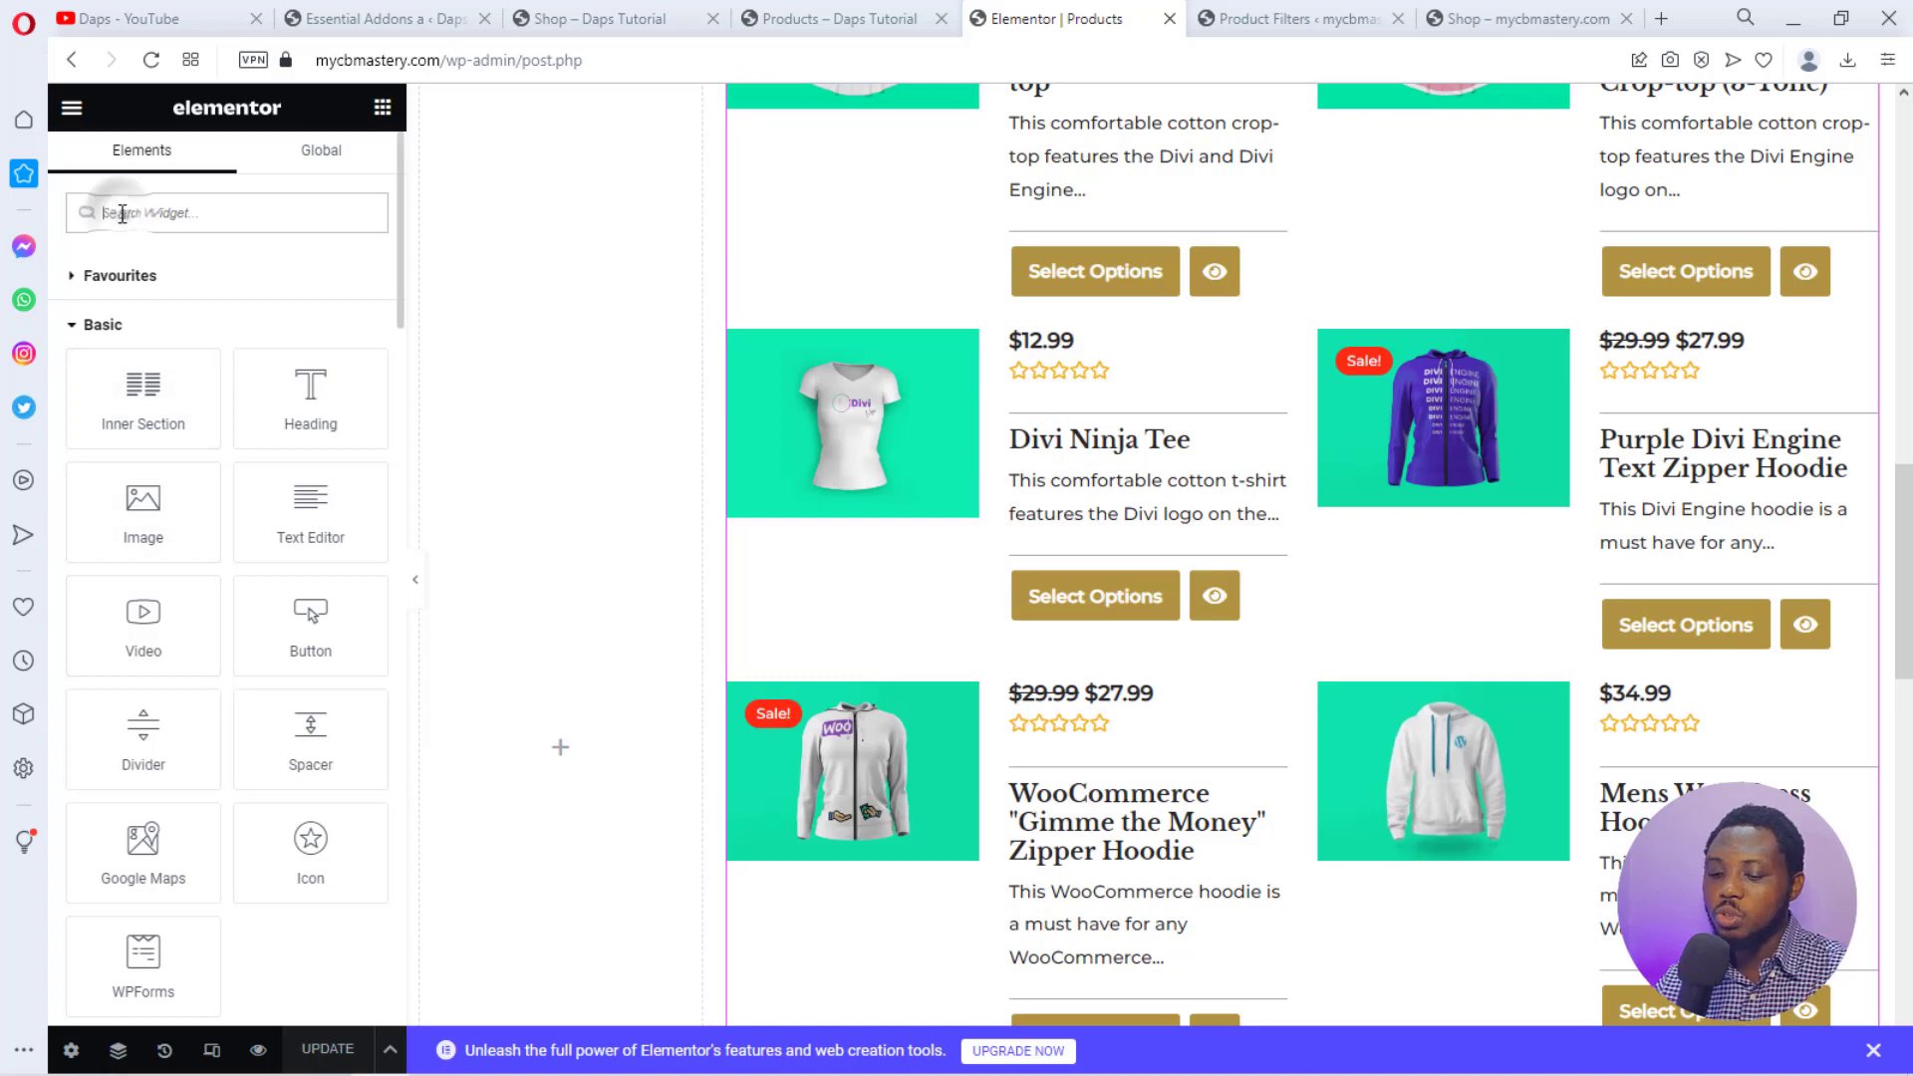
pyautogui.write('short')
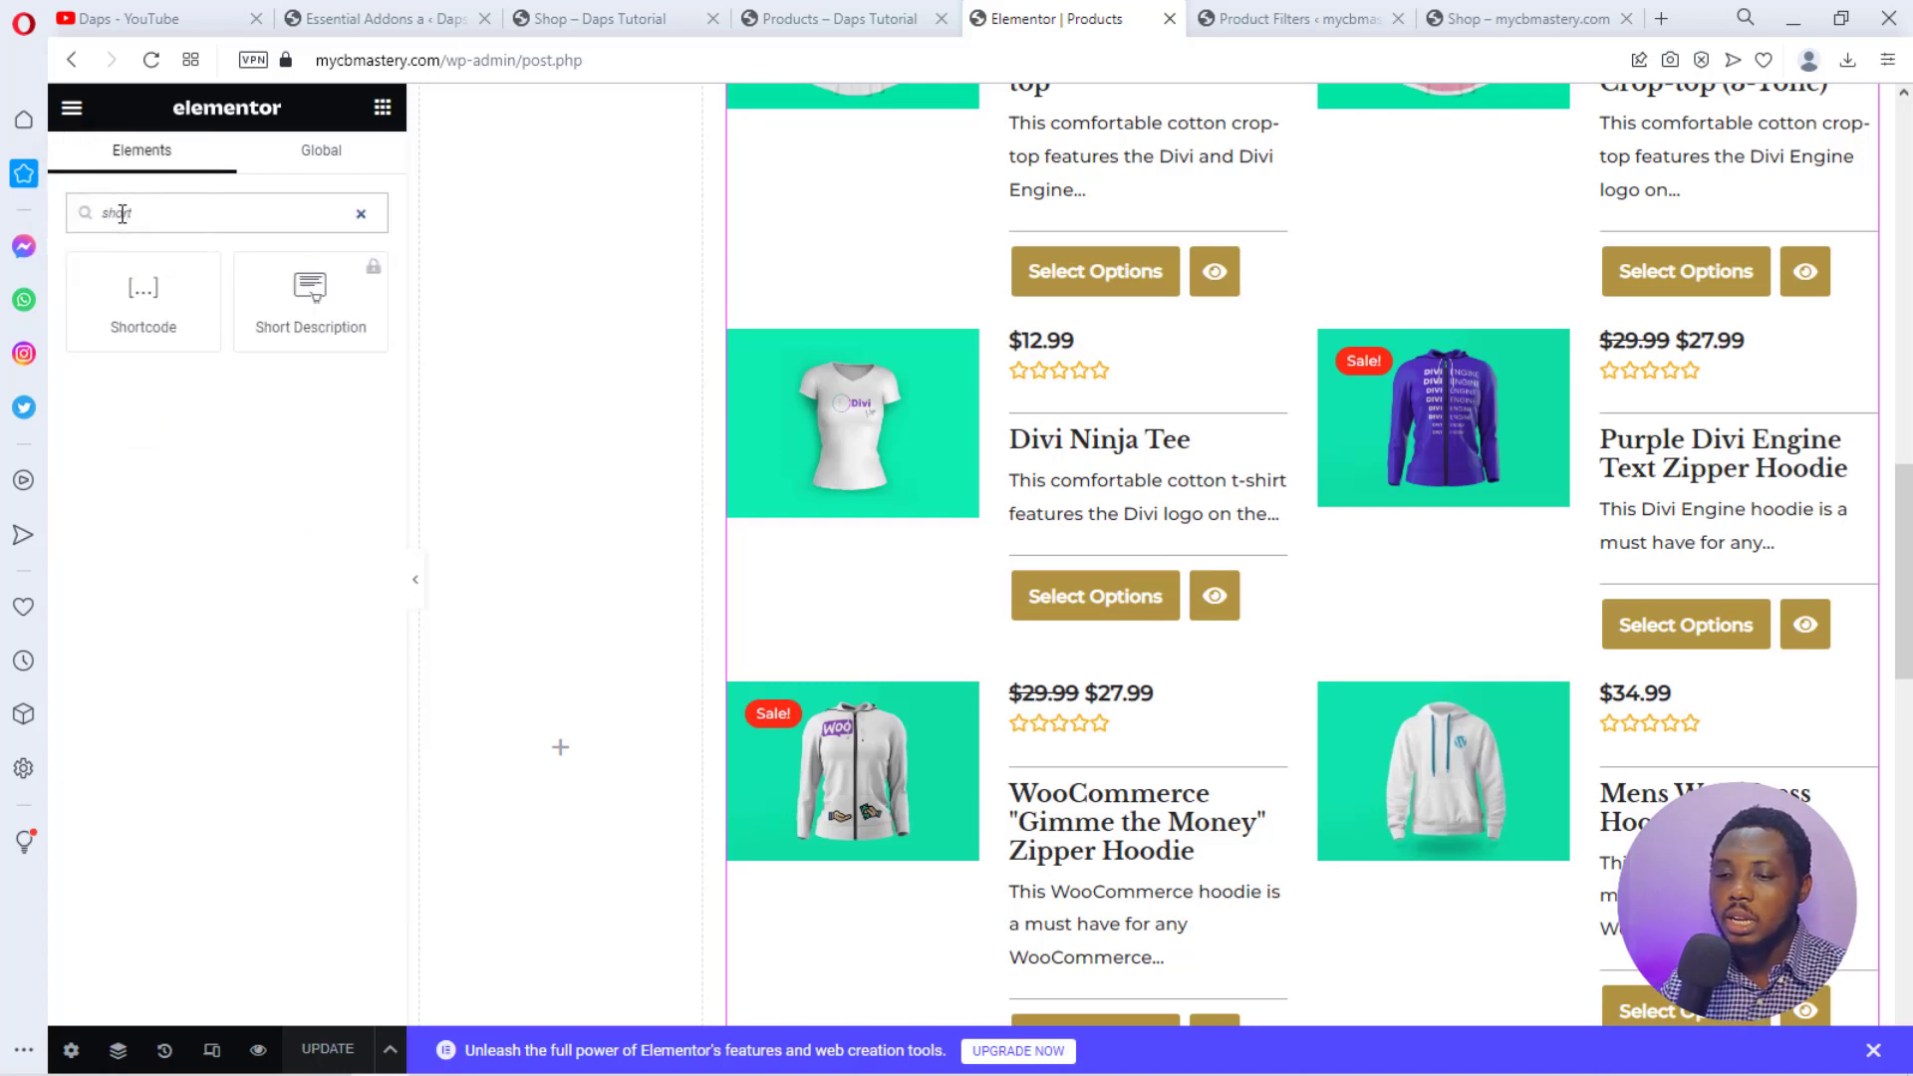
pyautogui.moveTo(143, 291); pyautogui.dragTo(544, 708)
# Enter [searchandfilter id="demo"] as the widget's shortcode and update the page.
pyautogui.click(143, 391)
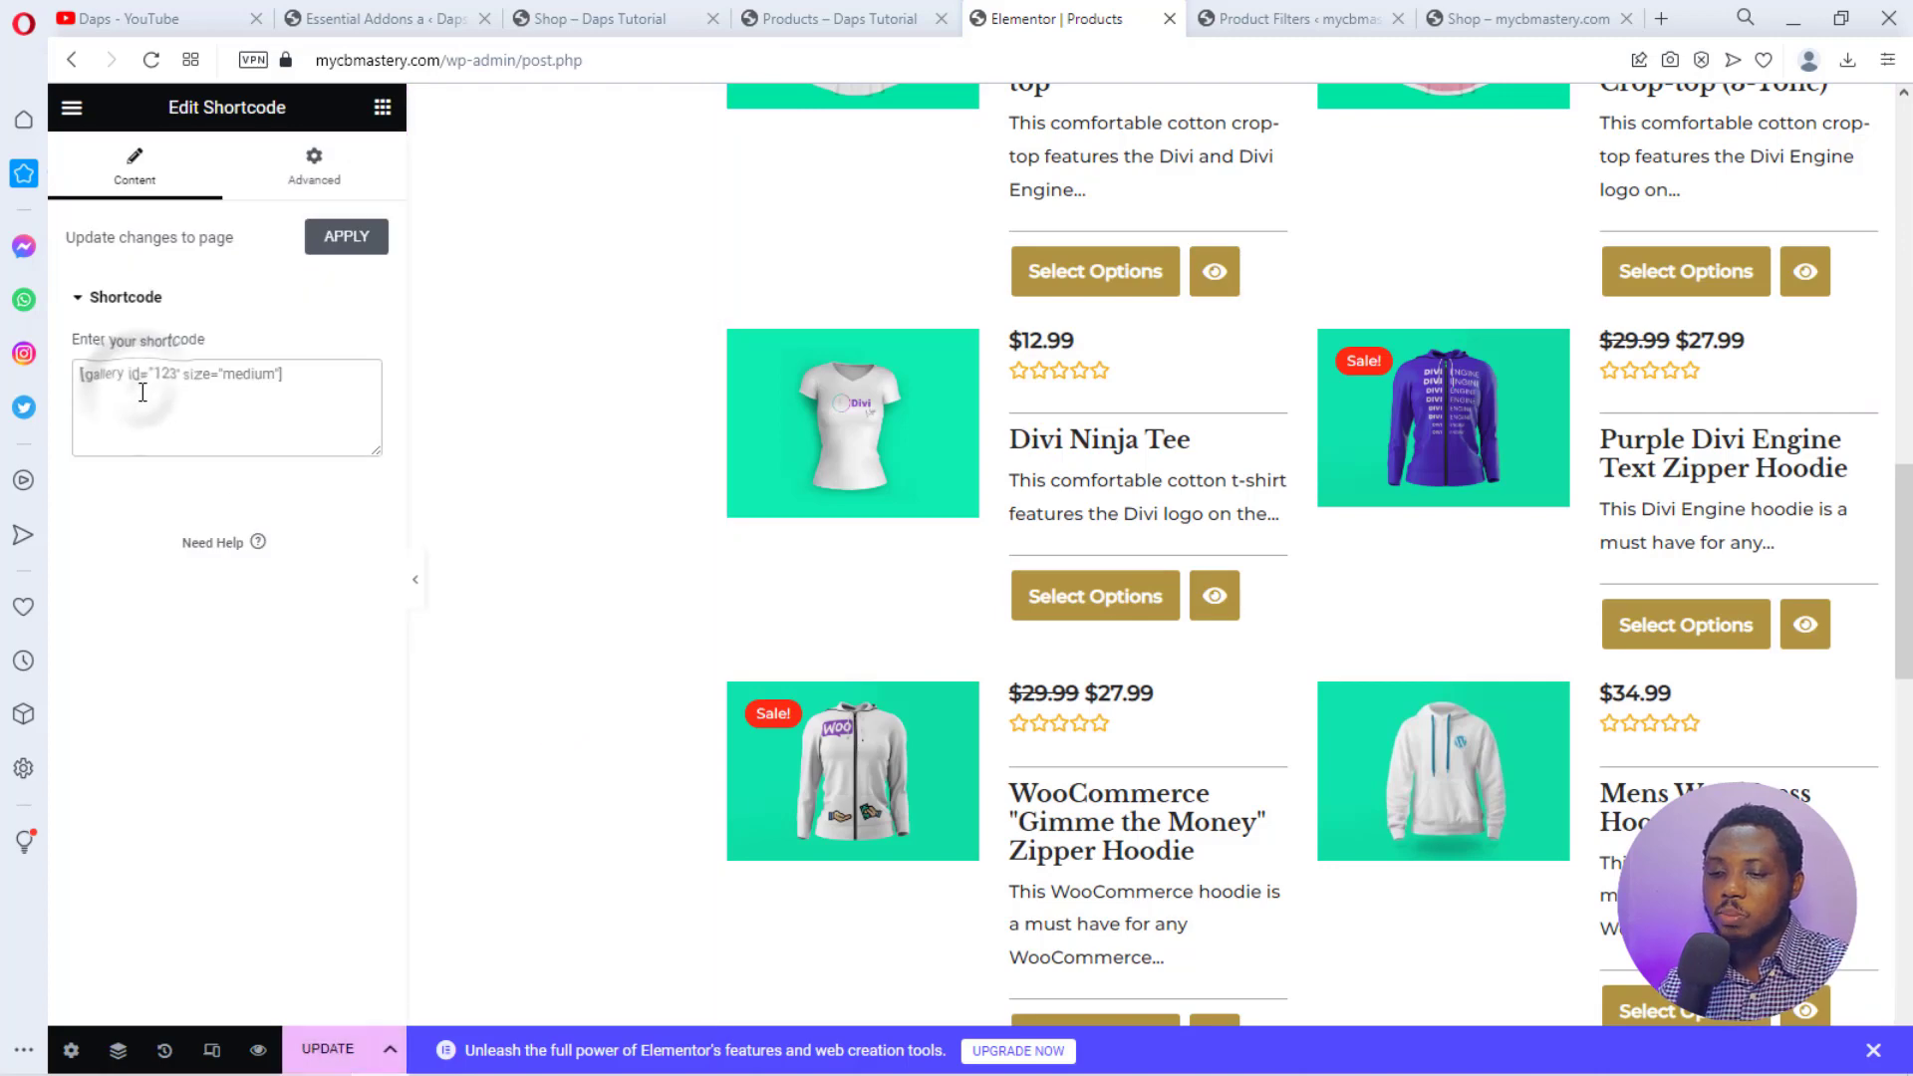
pyautogui.write('[searchandfilter id="demo"]')
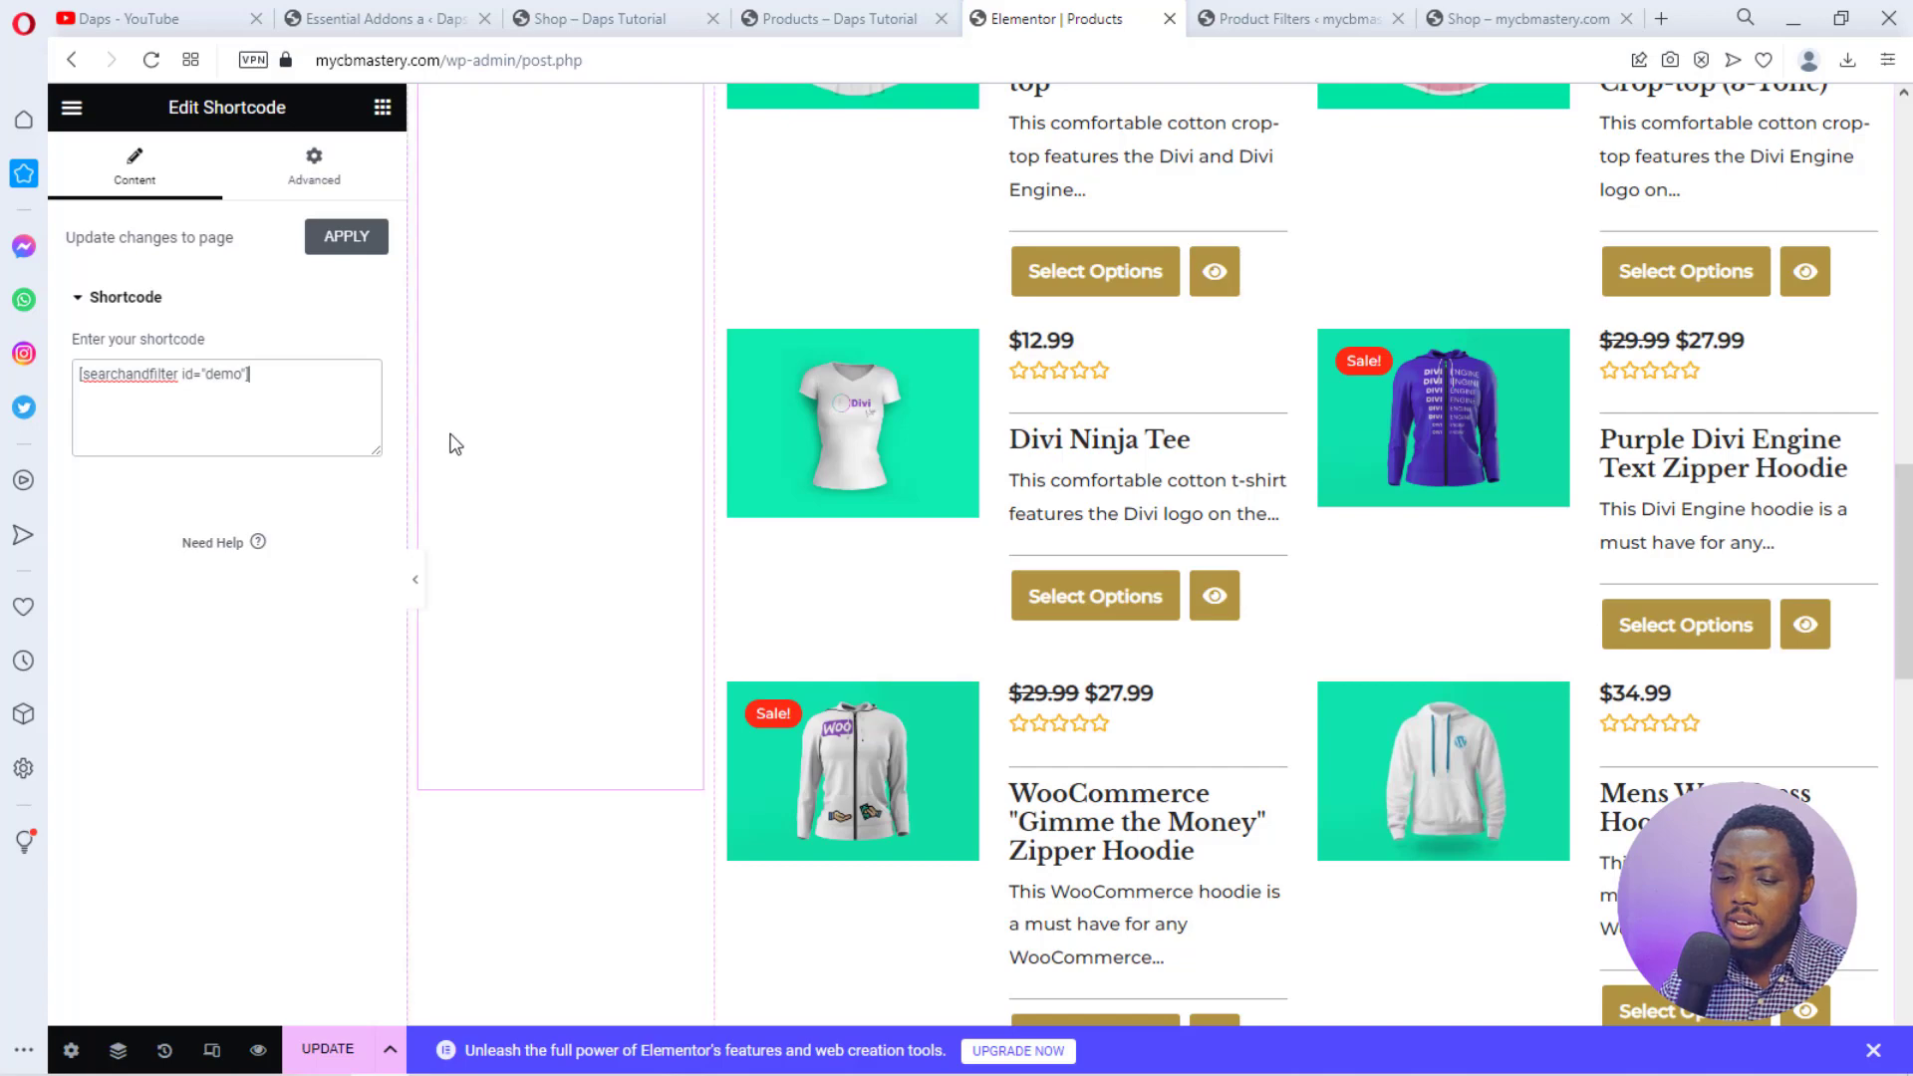
pyautogui.click(329, 1050)
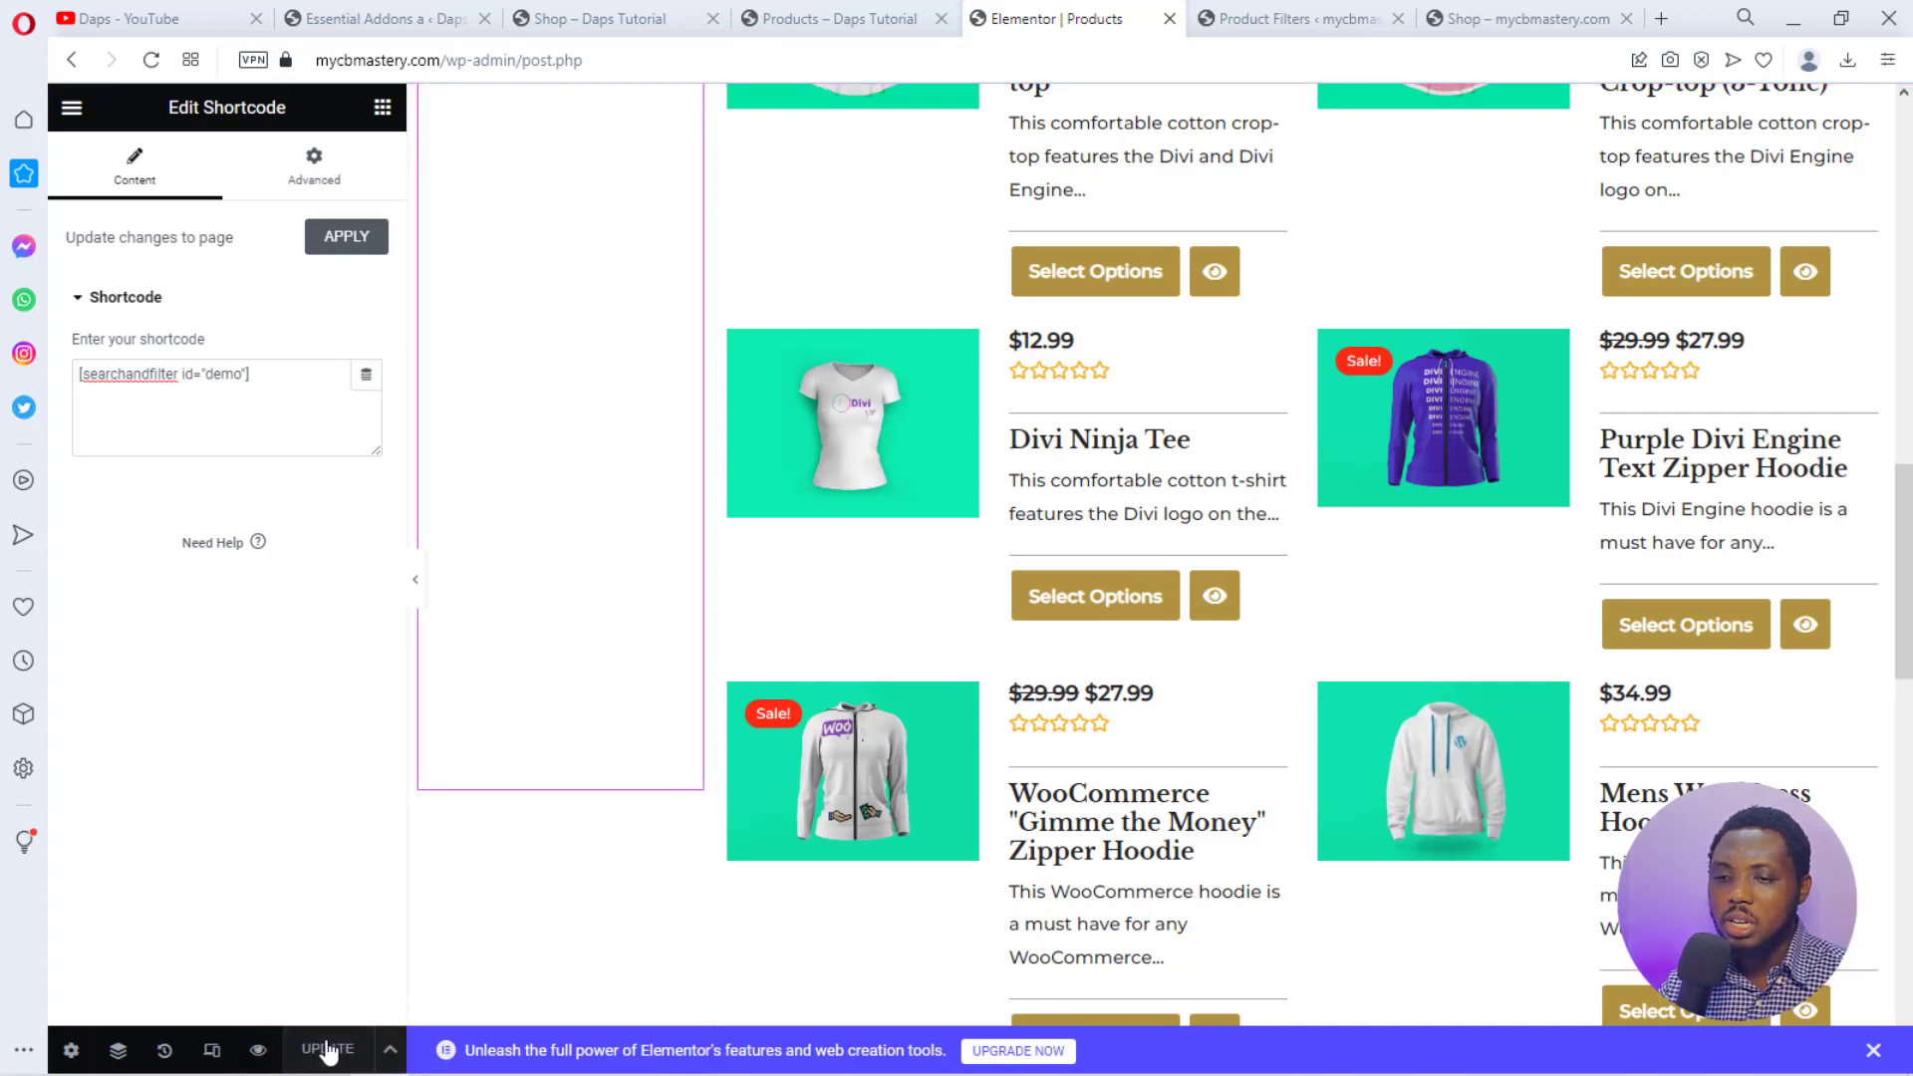
# Open the live Products page in a new browser tab and switch to it.
pyautogui.click(68, 110)
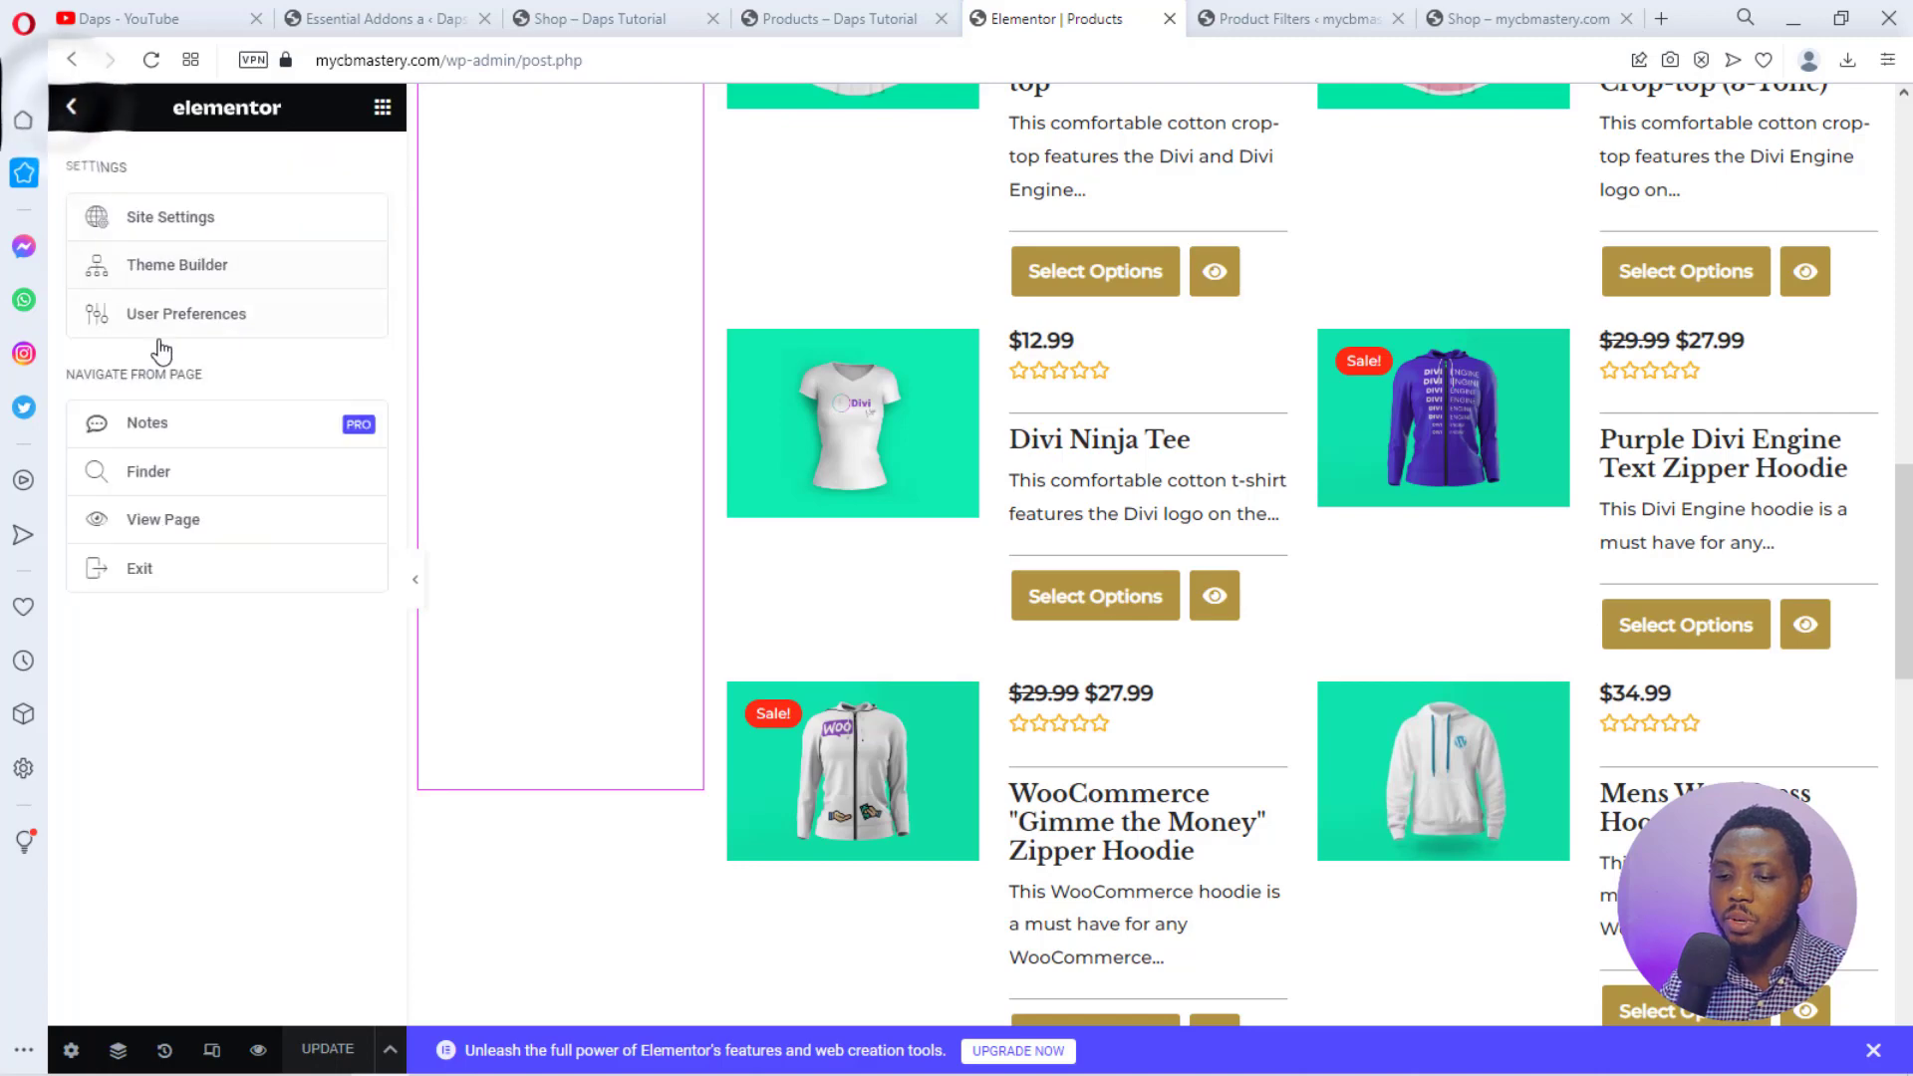
pyautogui.rightClick(135, 530)
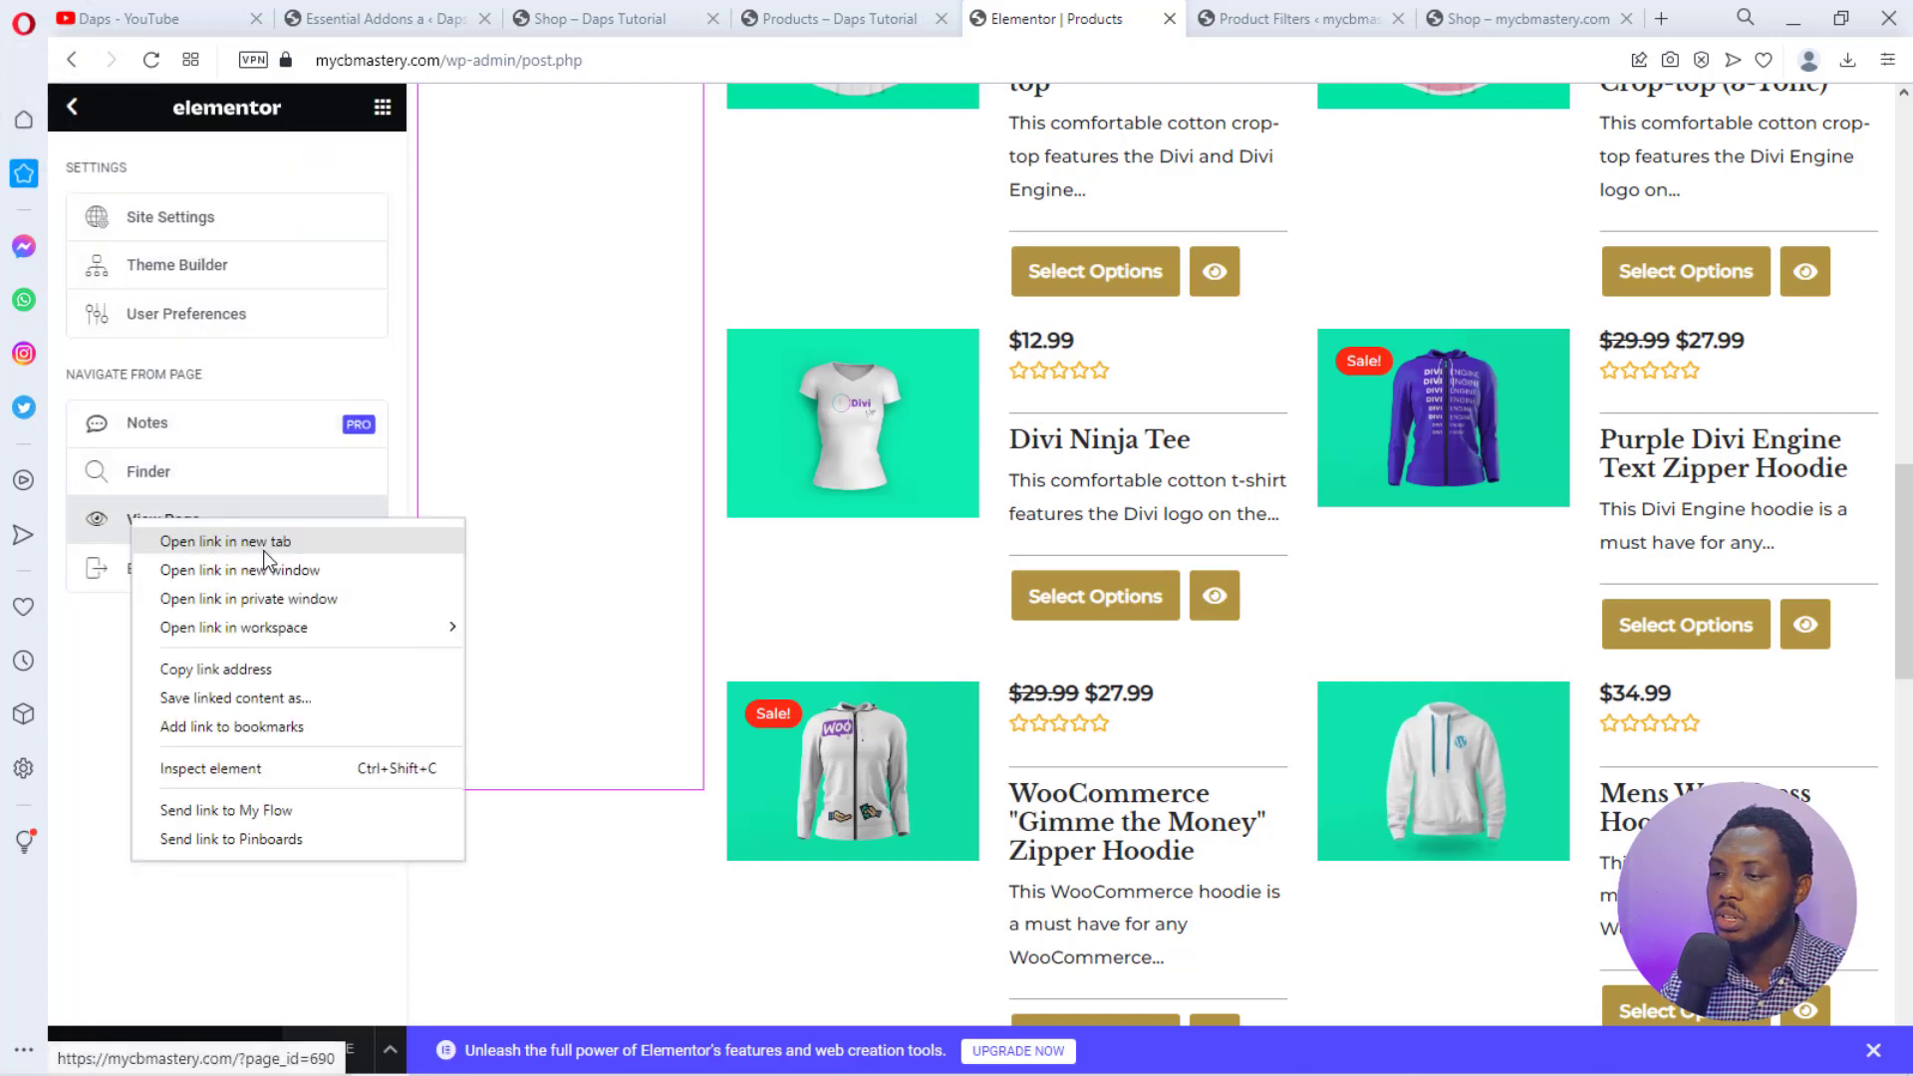
pyautogui.click(265, 546)
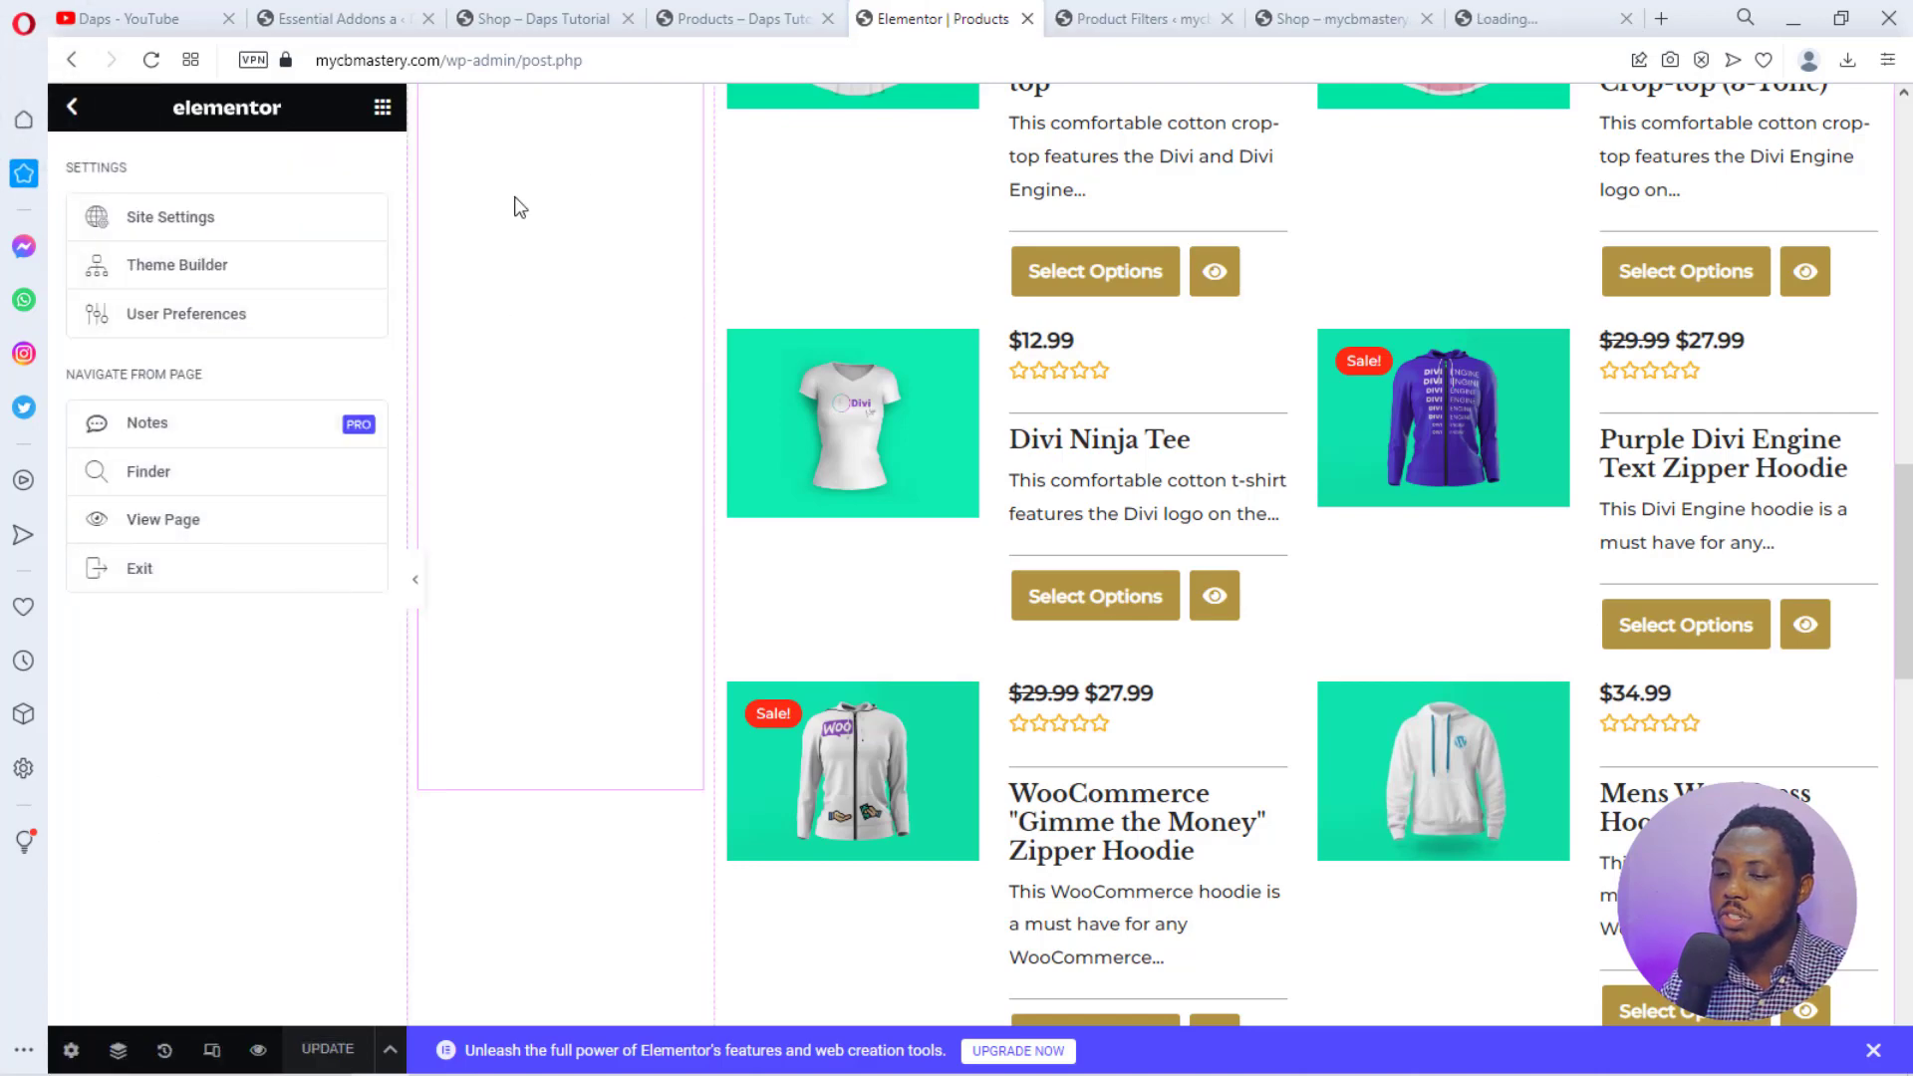
pyautogui.scroll(5, 548, 374)
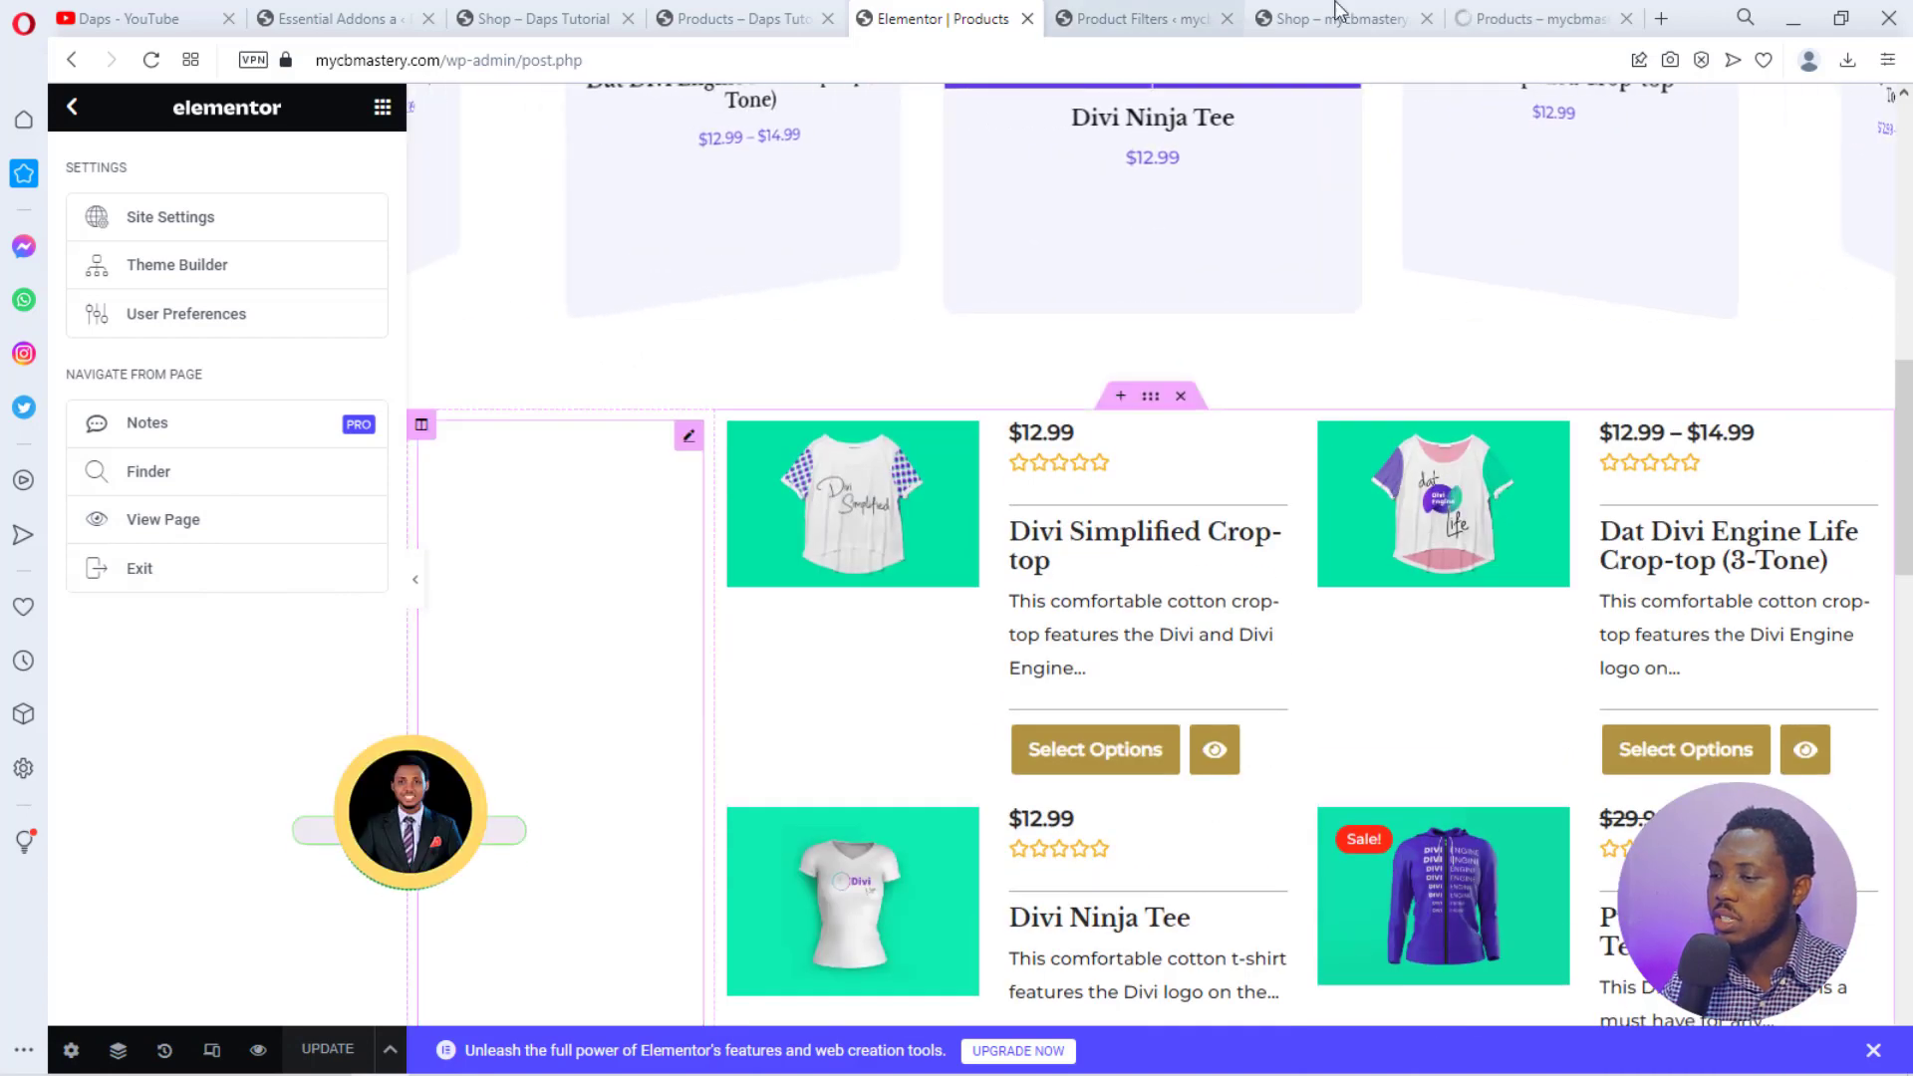
pyautogui.click(1519, 18)
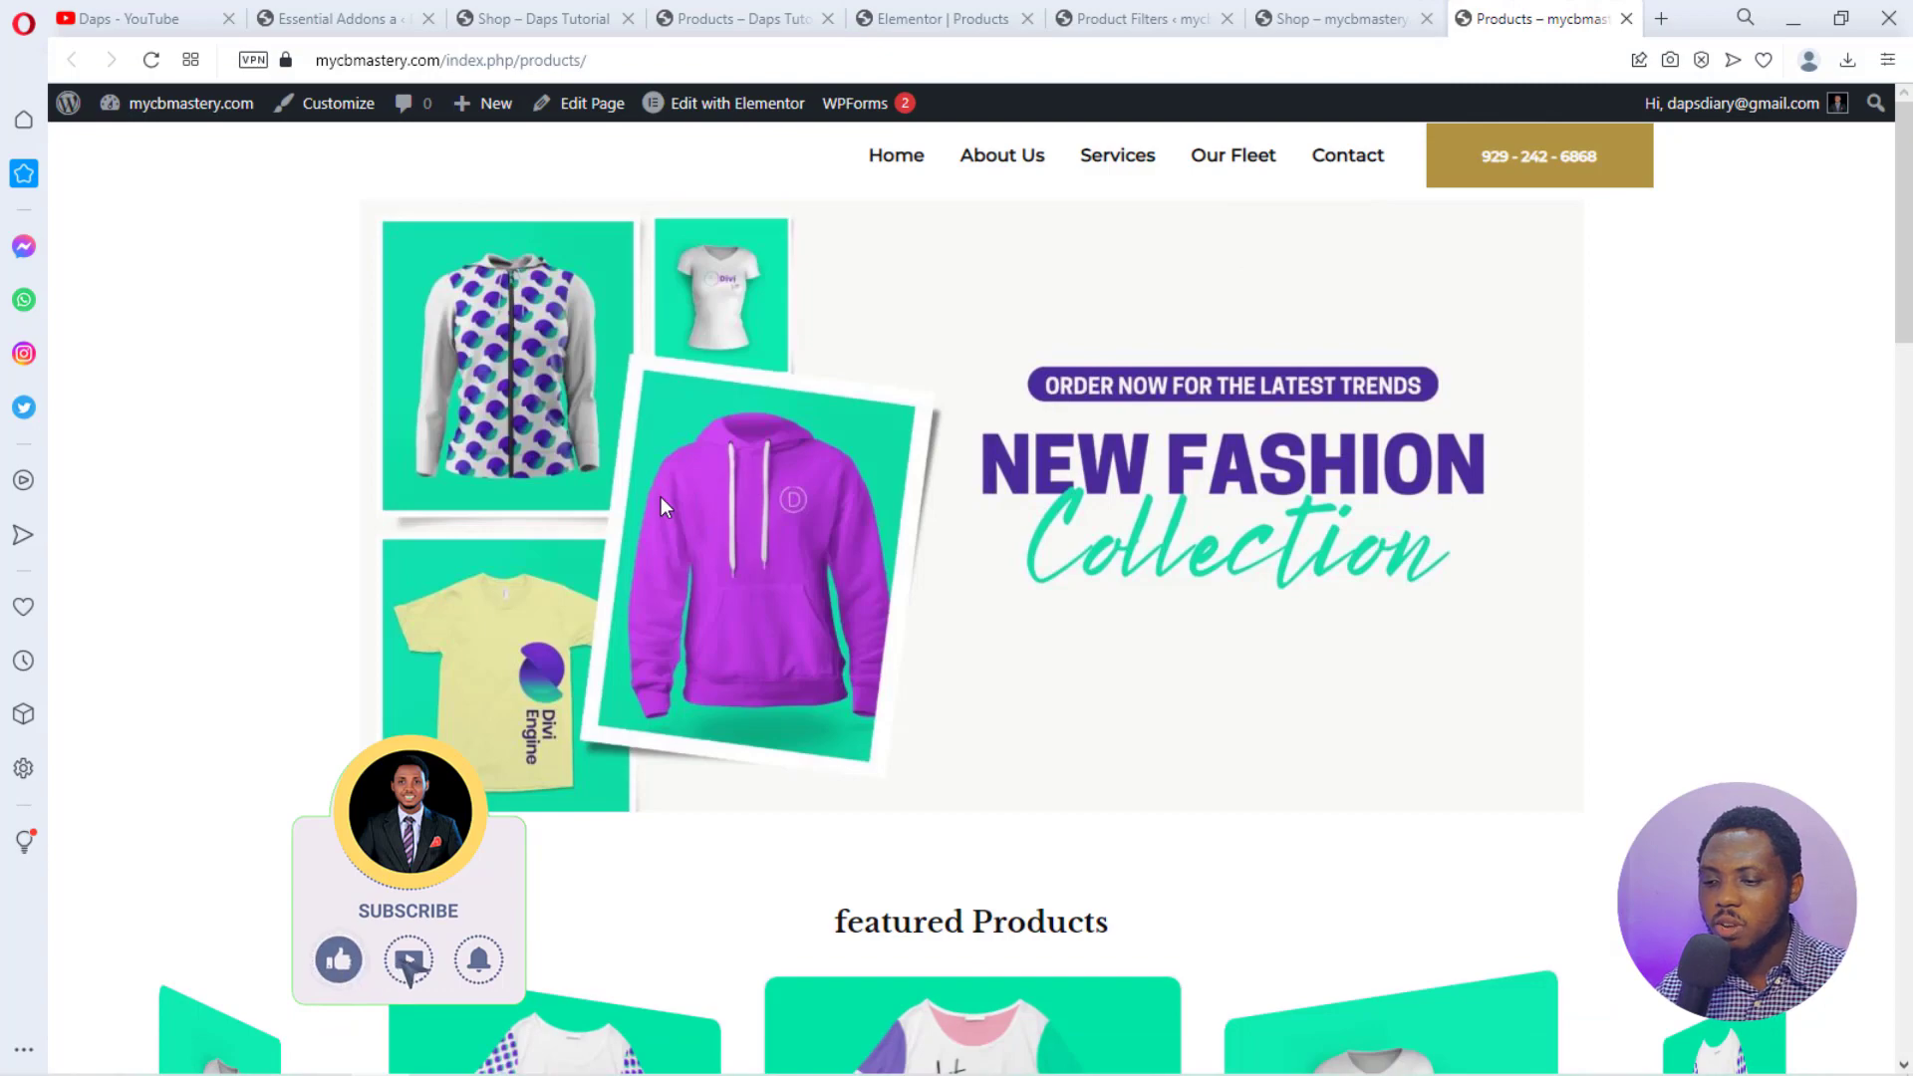
# Review the filter column and the product list on the live Products page down to the price slider.
pyautogui.scroll(-10, 837, 570)
pyautogui.scroll(-4, 840, 580)
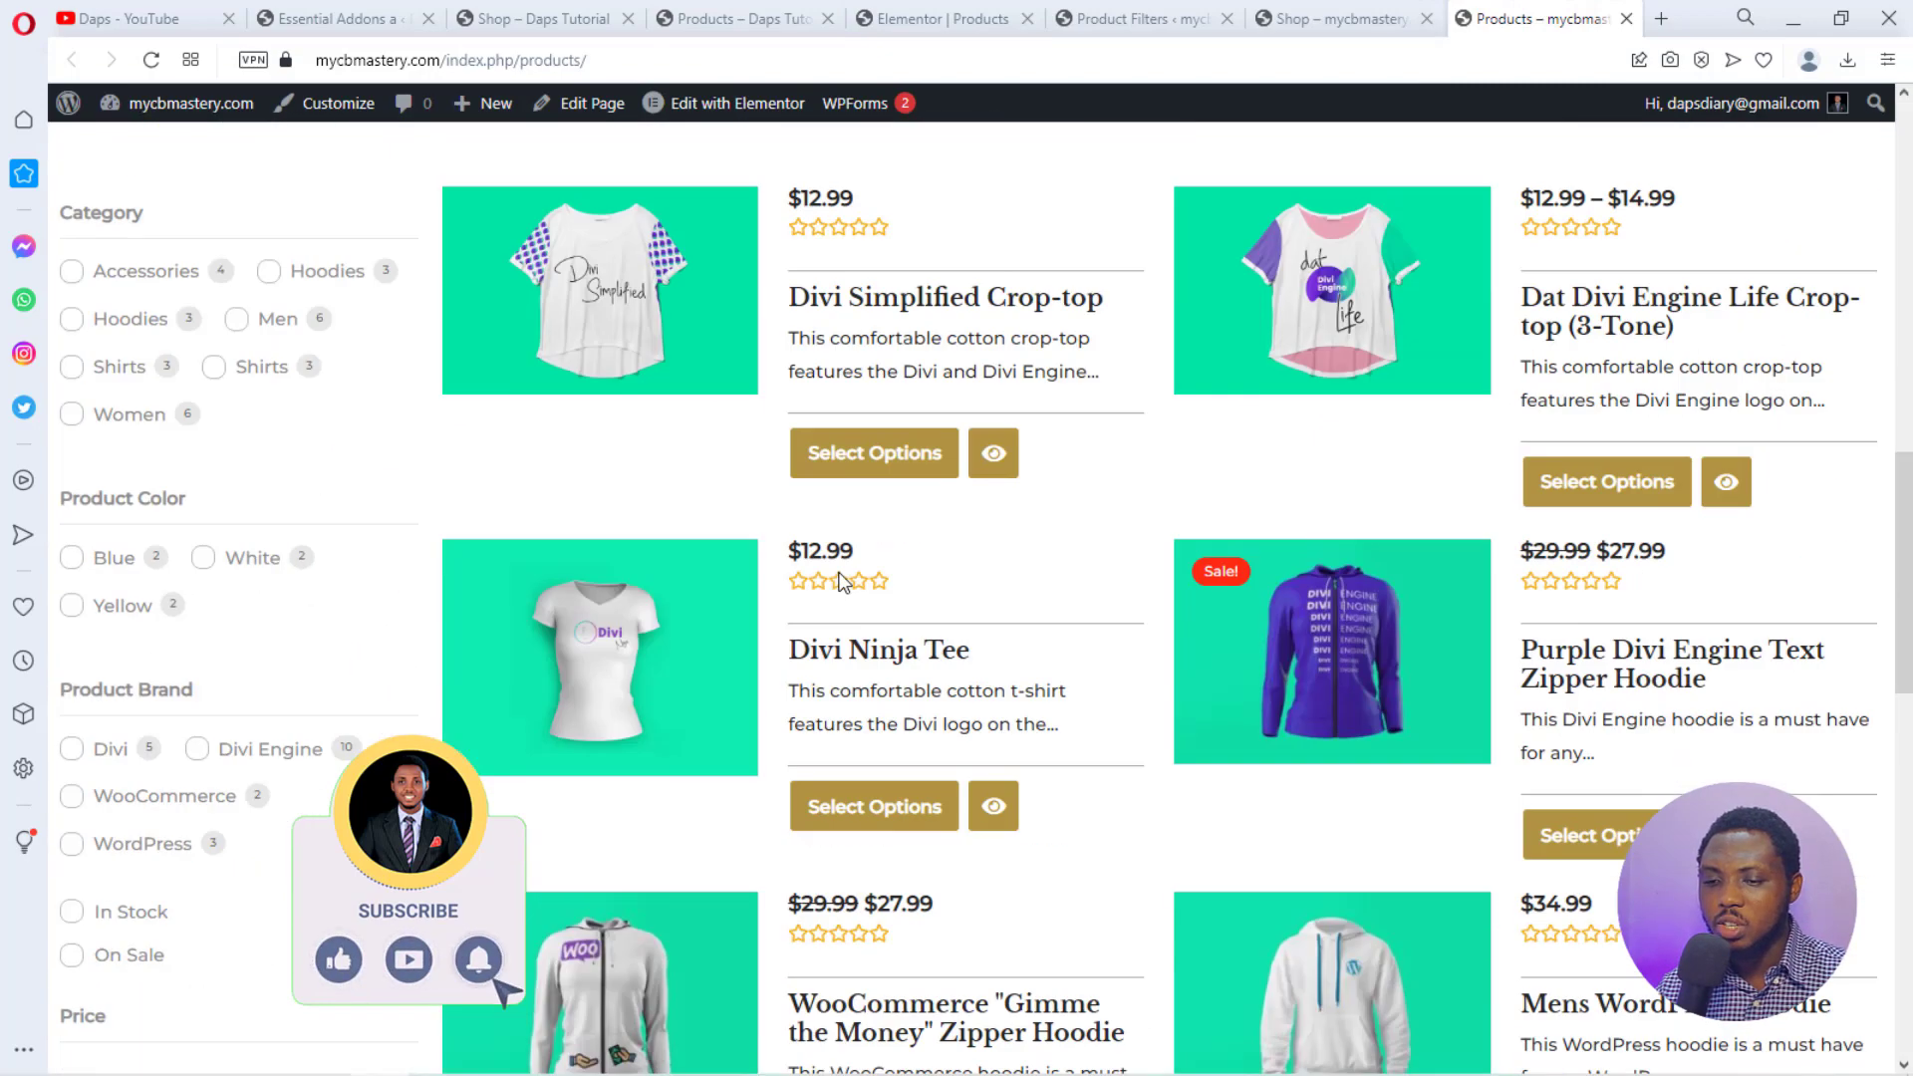
pyautogui.scroll(-4, 296, 543)
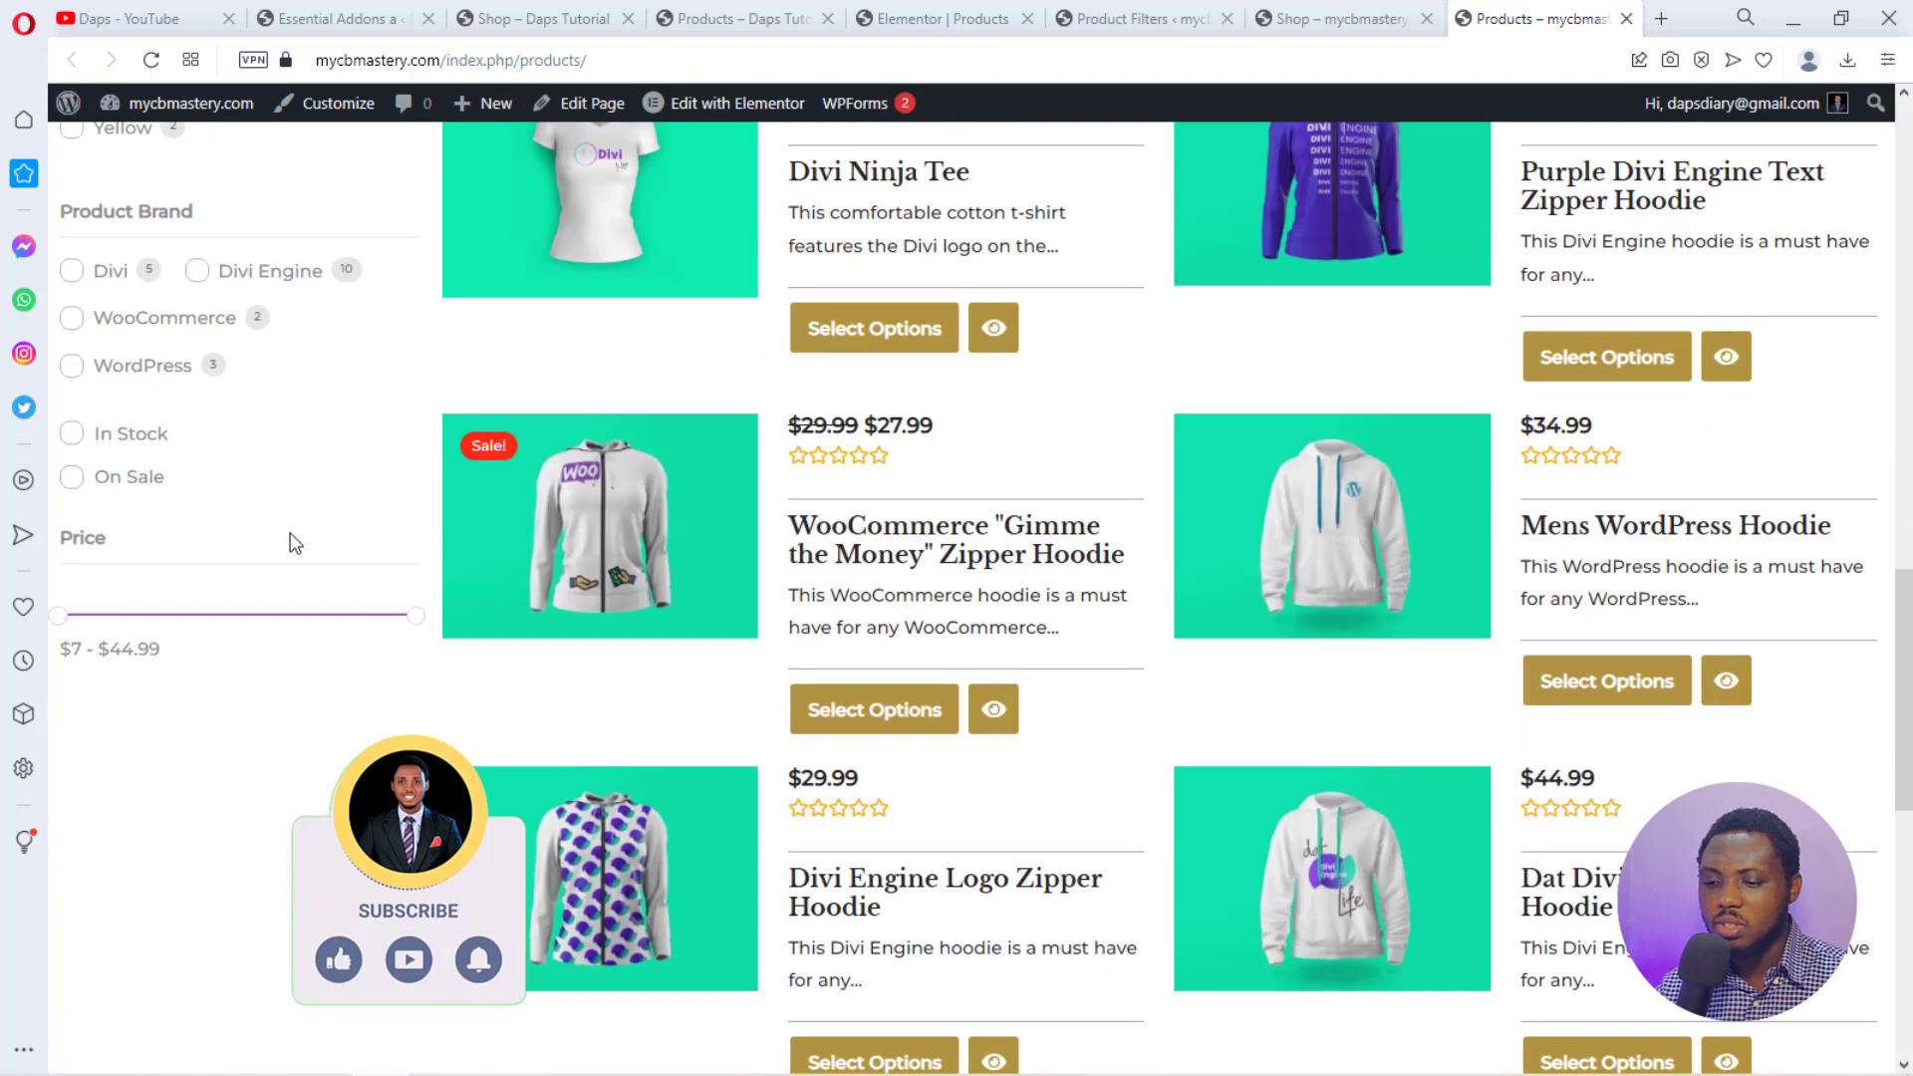
pyautogui.scroll(-6, 294, 543)
pyautogui.scroll(10, 292, 543)
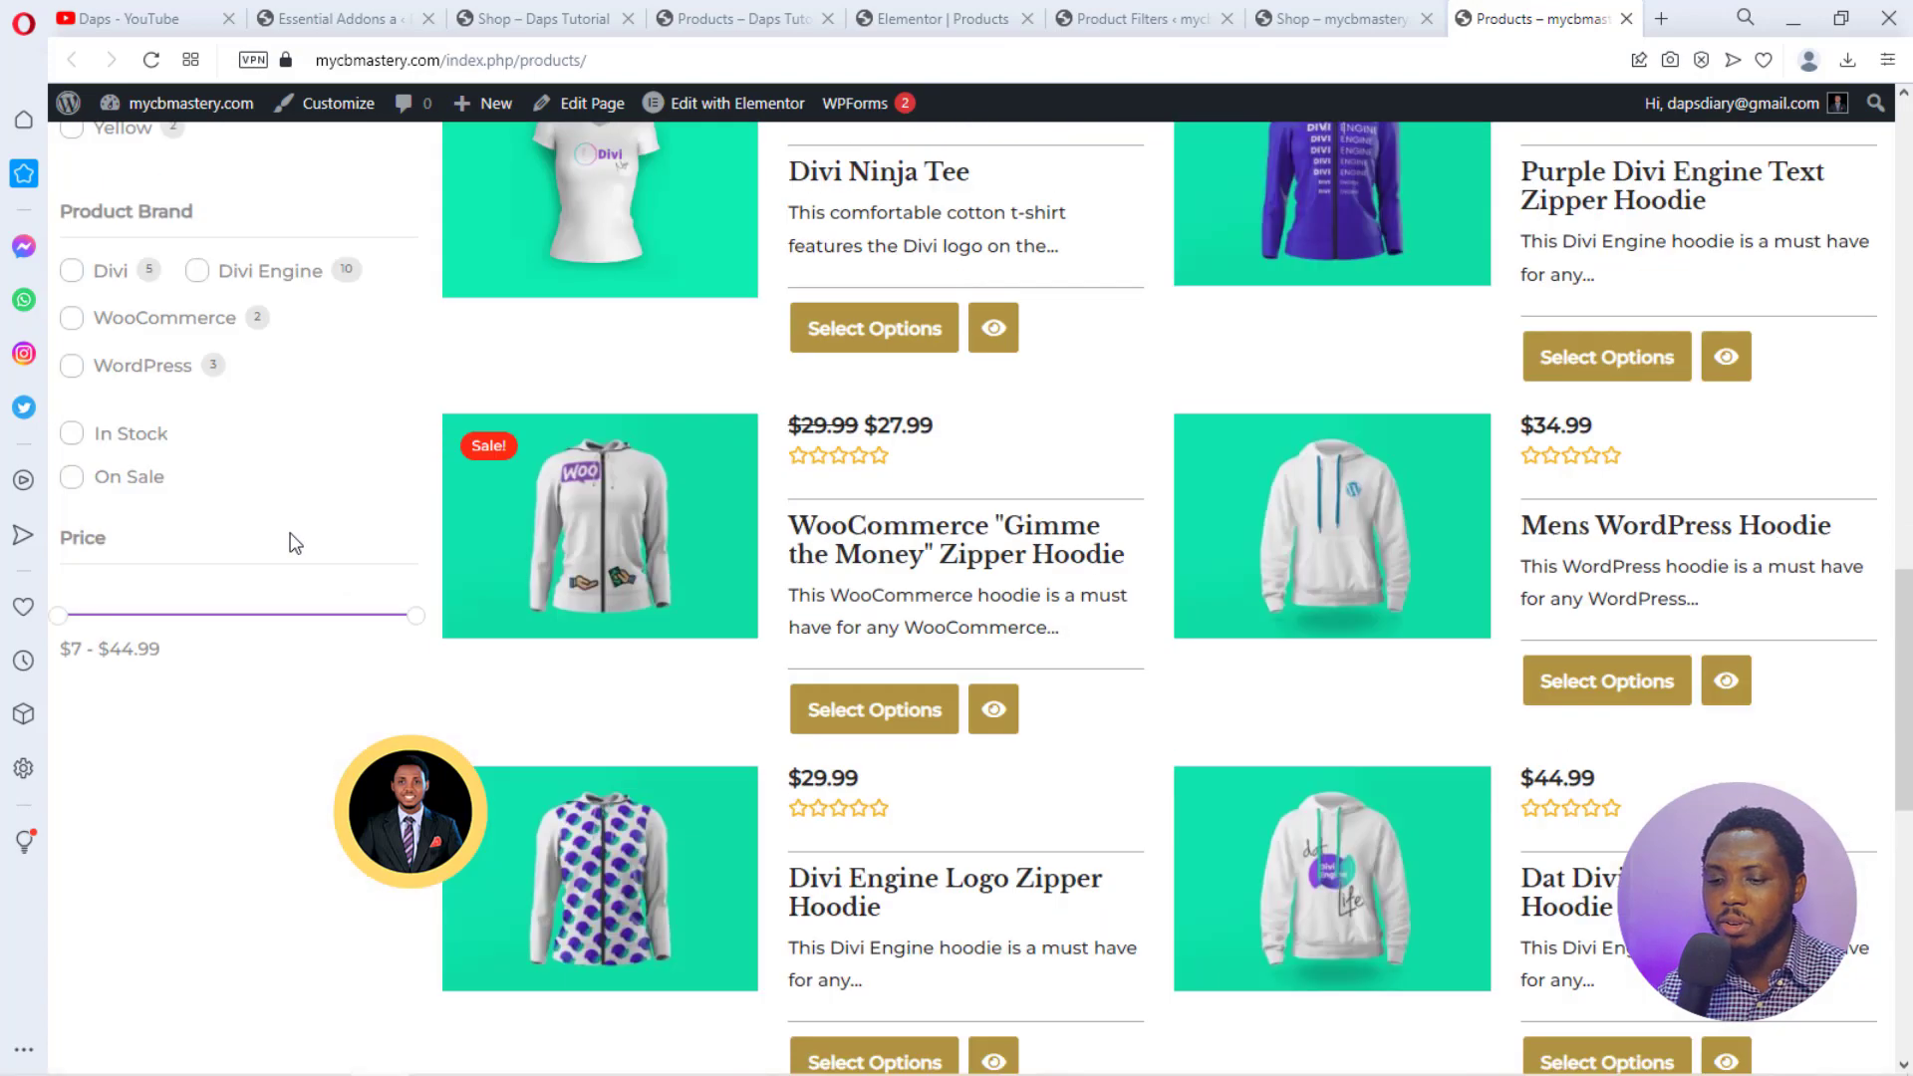
pyautogui.scroll(2, 290, 532)
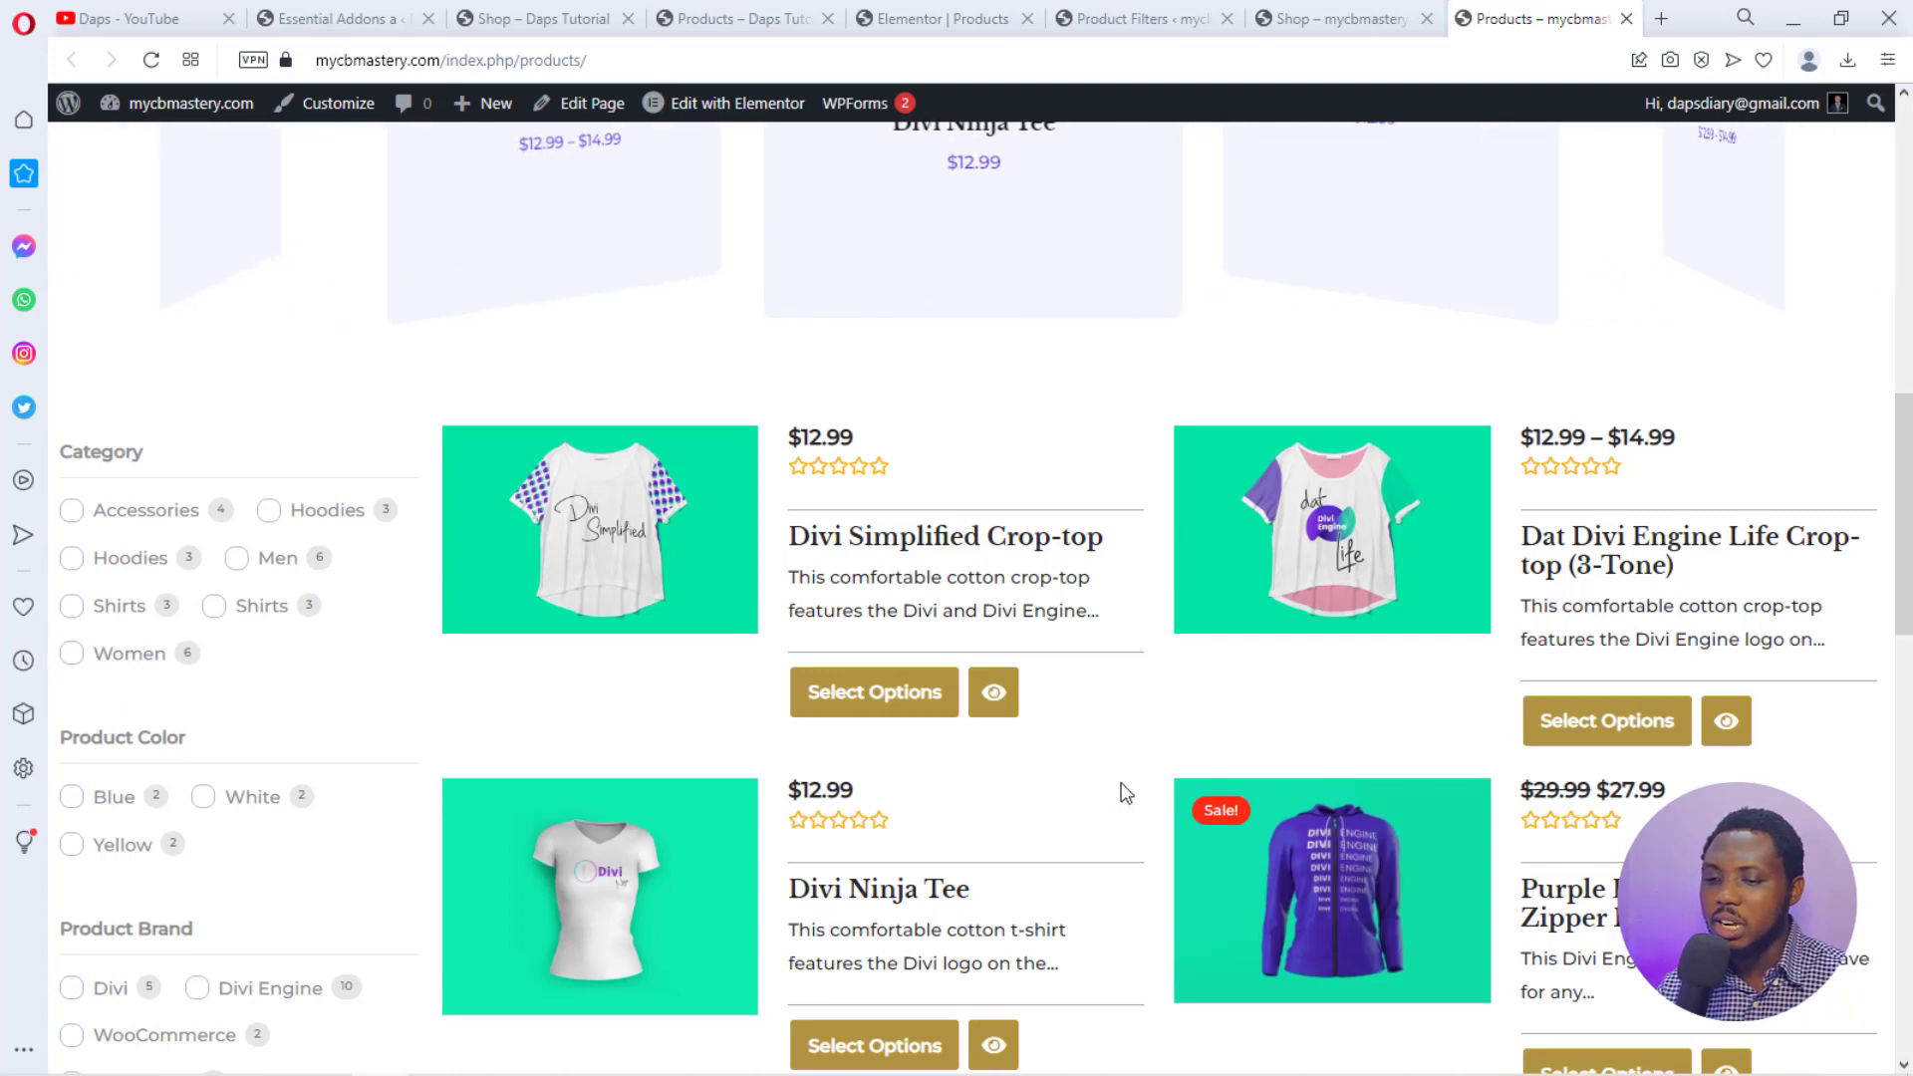
# In the Elementor editor, set the product list section's left and right padding to 30 px, with top and bottom at 0, and update the page.
pyautogui.click(937, 18)
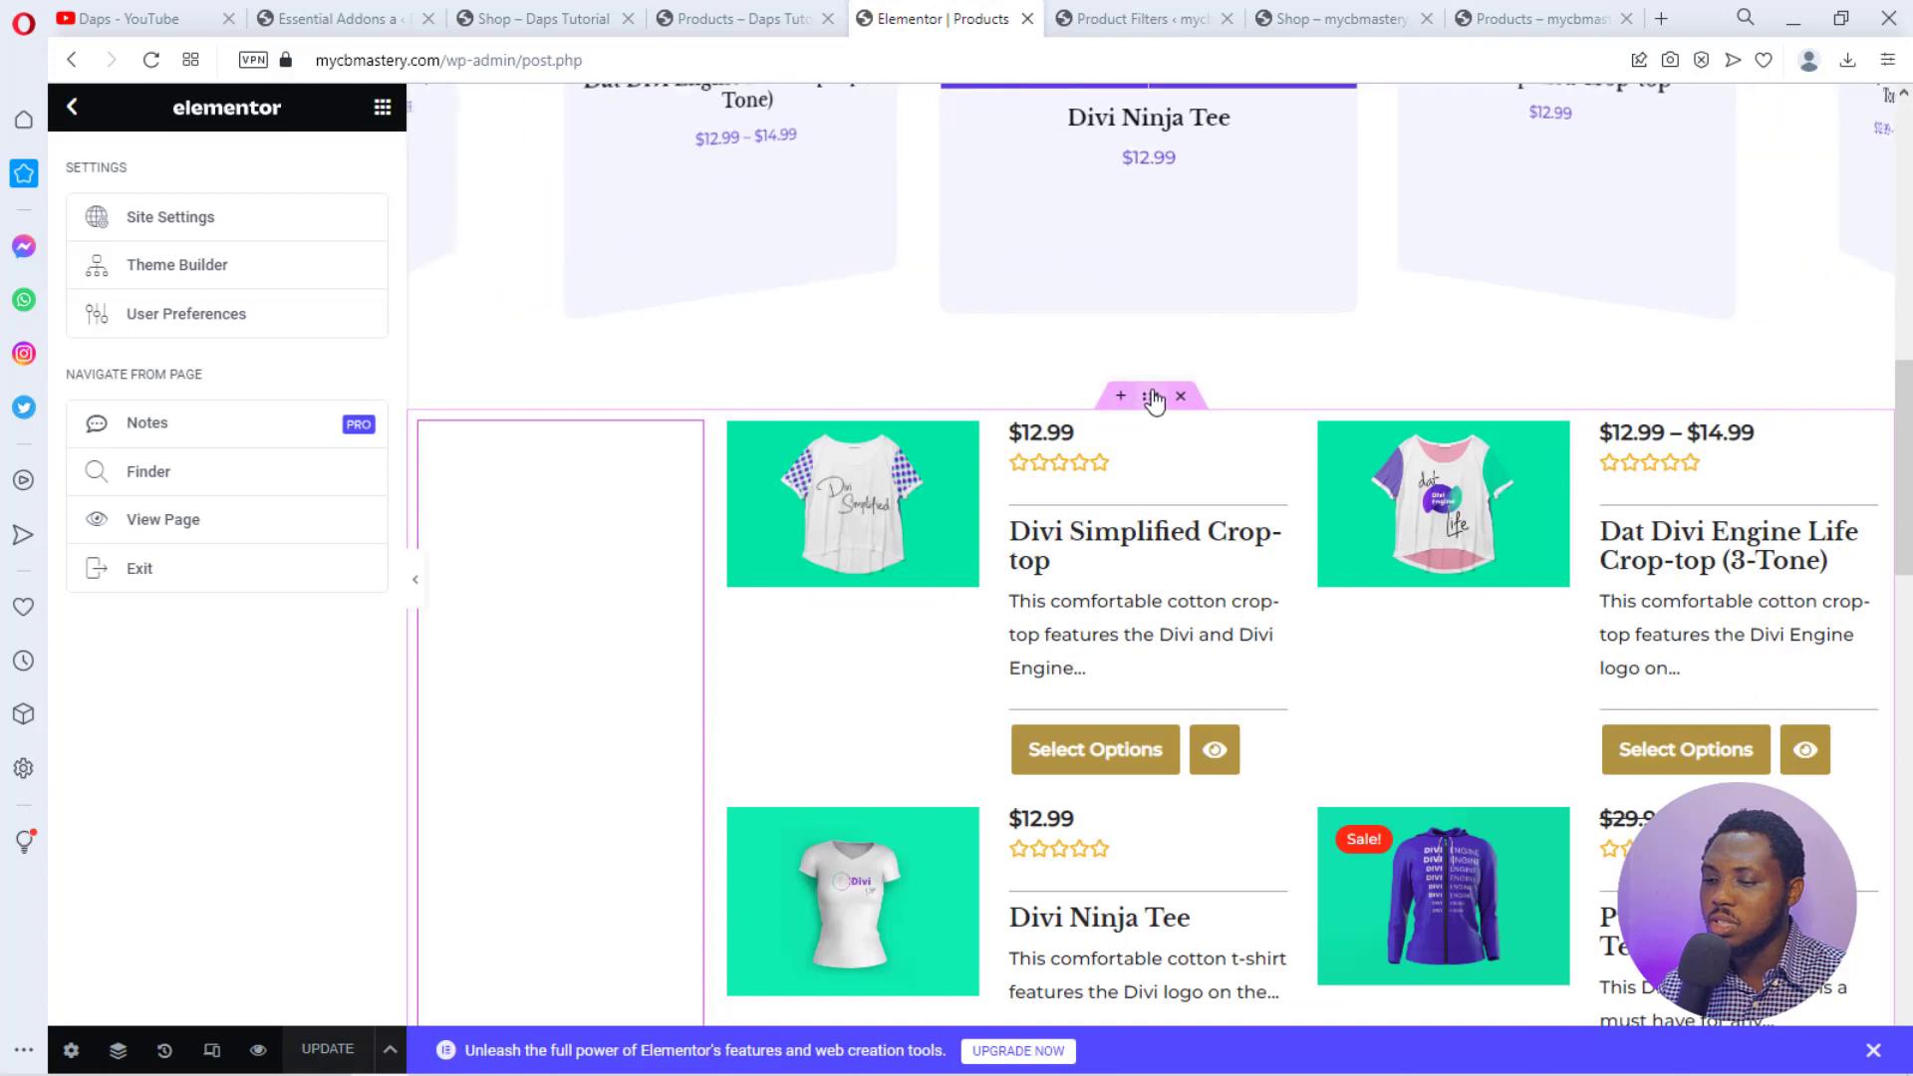
pyautogui.click(1152, 396)
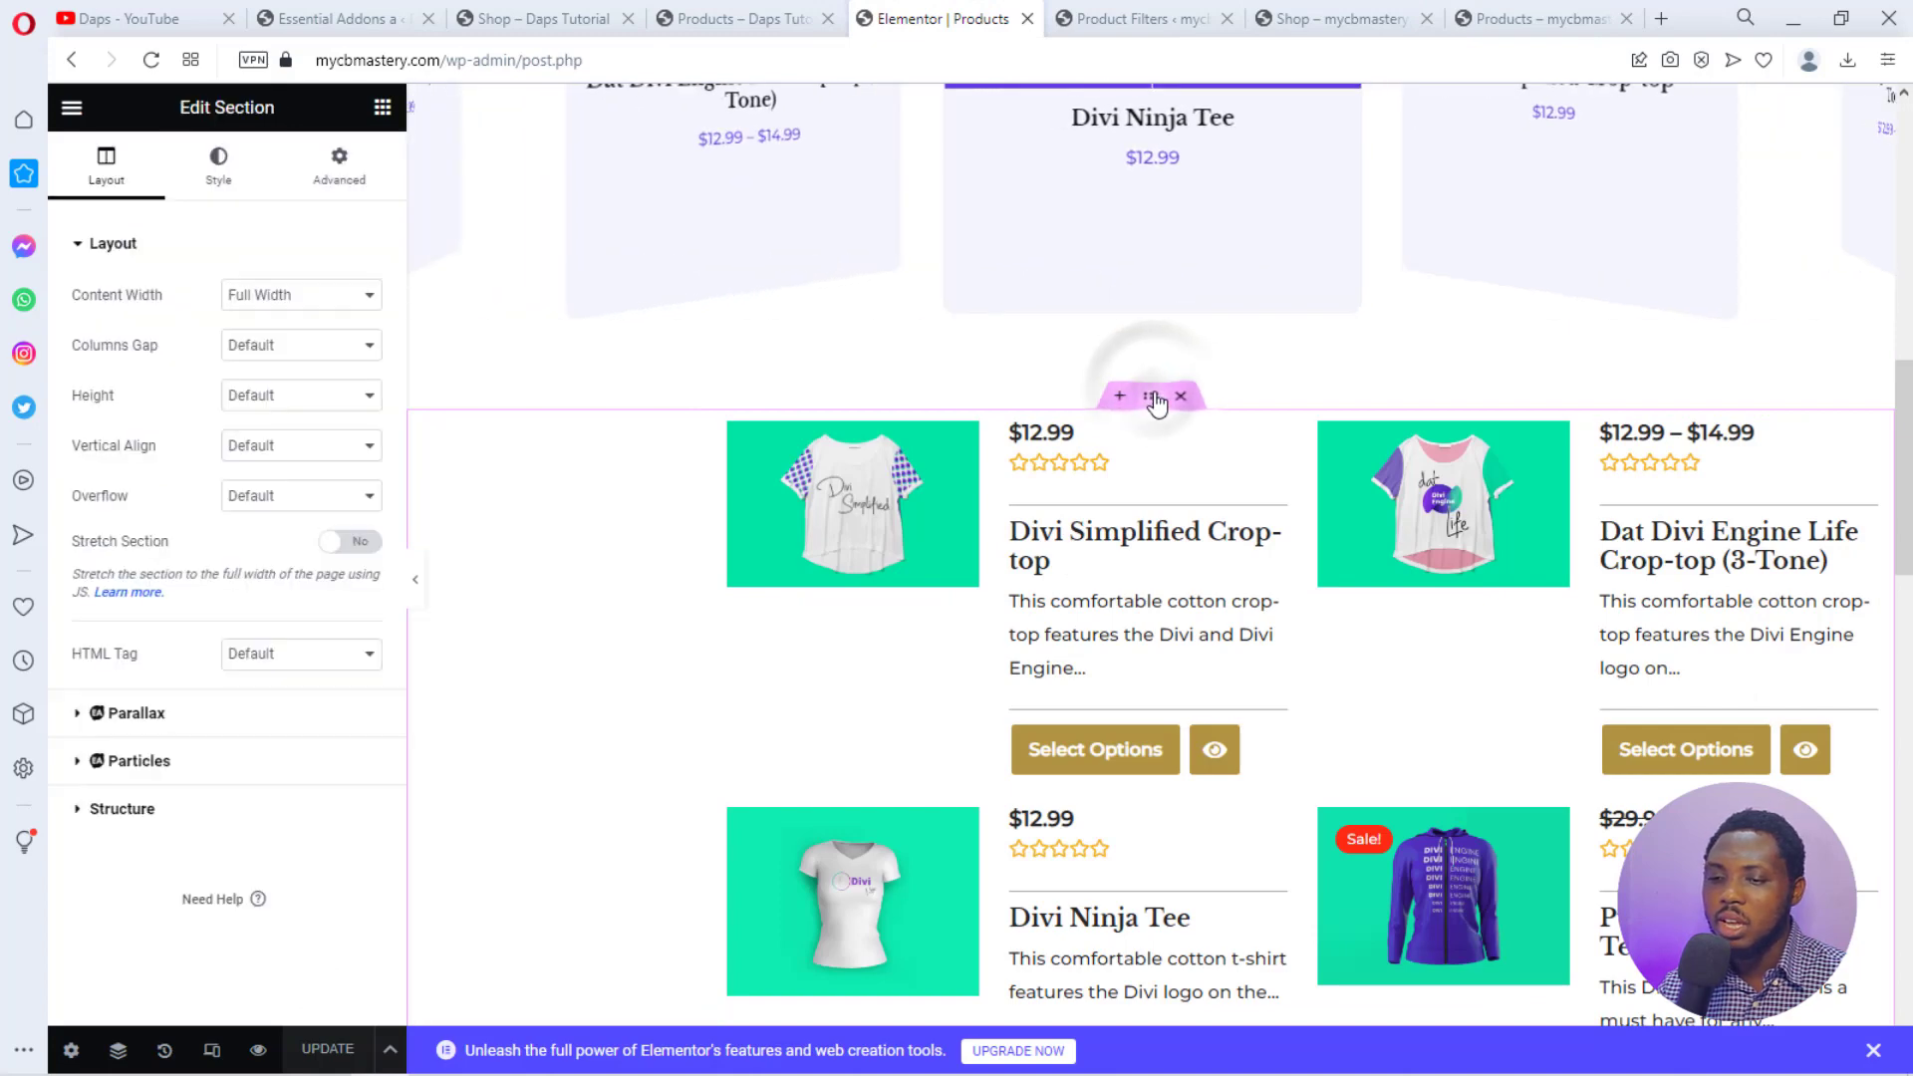
pyautogui.click(347, 164)
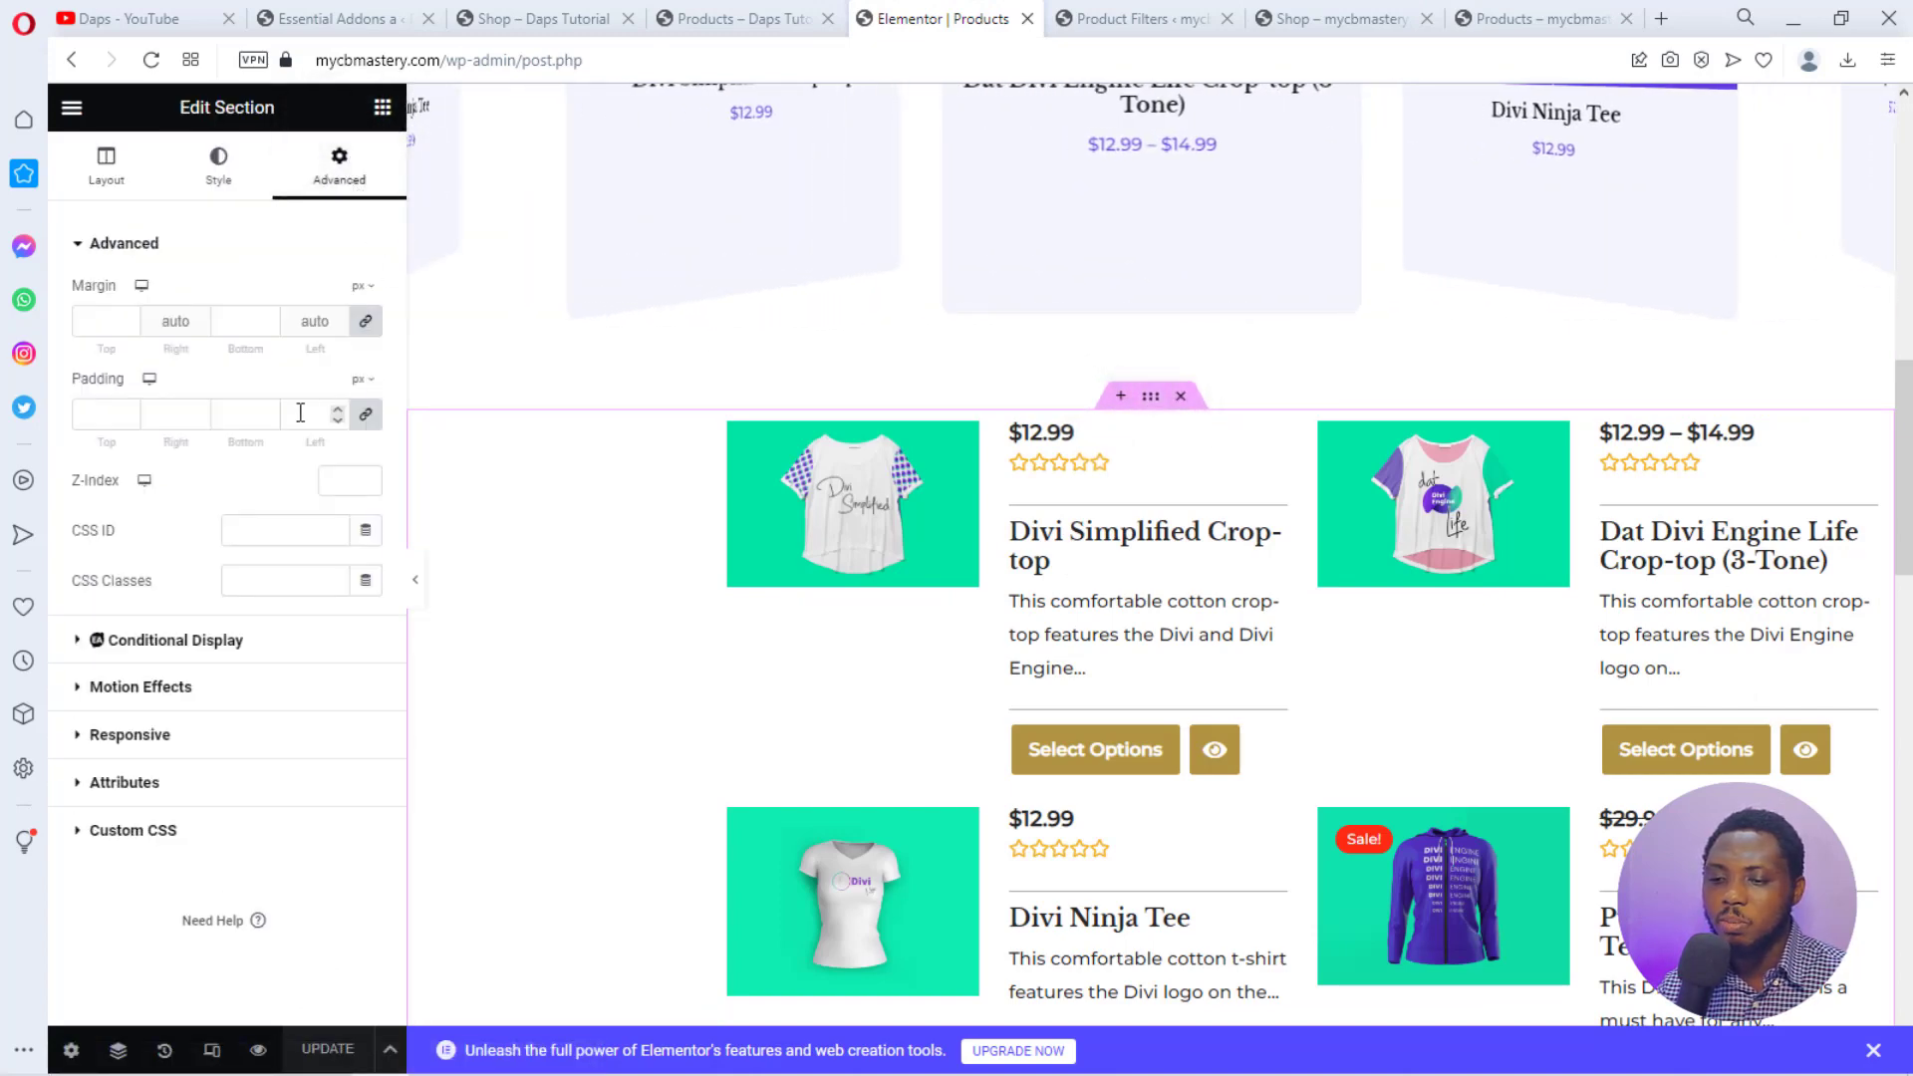
pyautogui.click(366, 413)
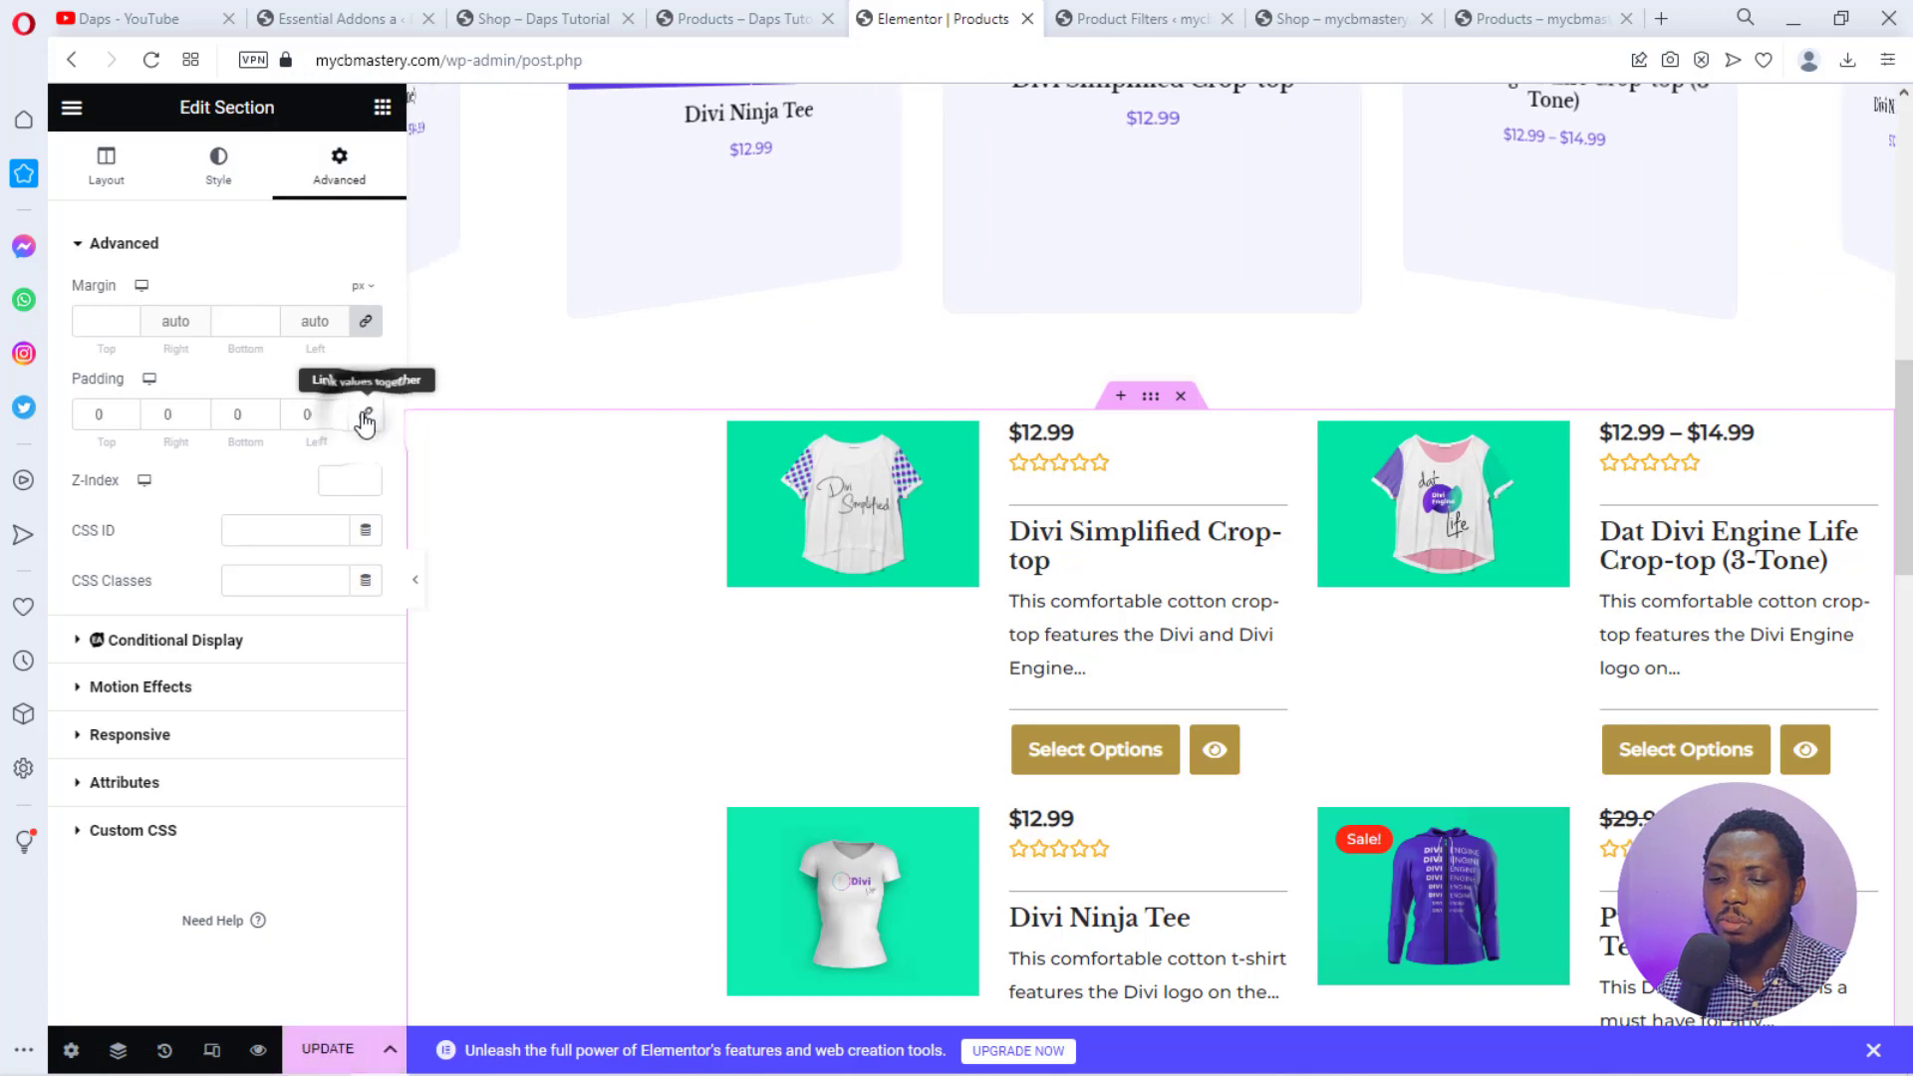
pyautogui.click(302, 413)
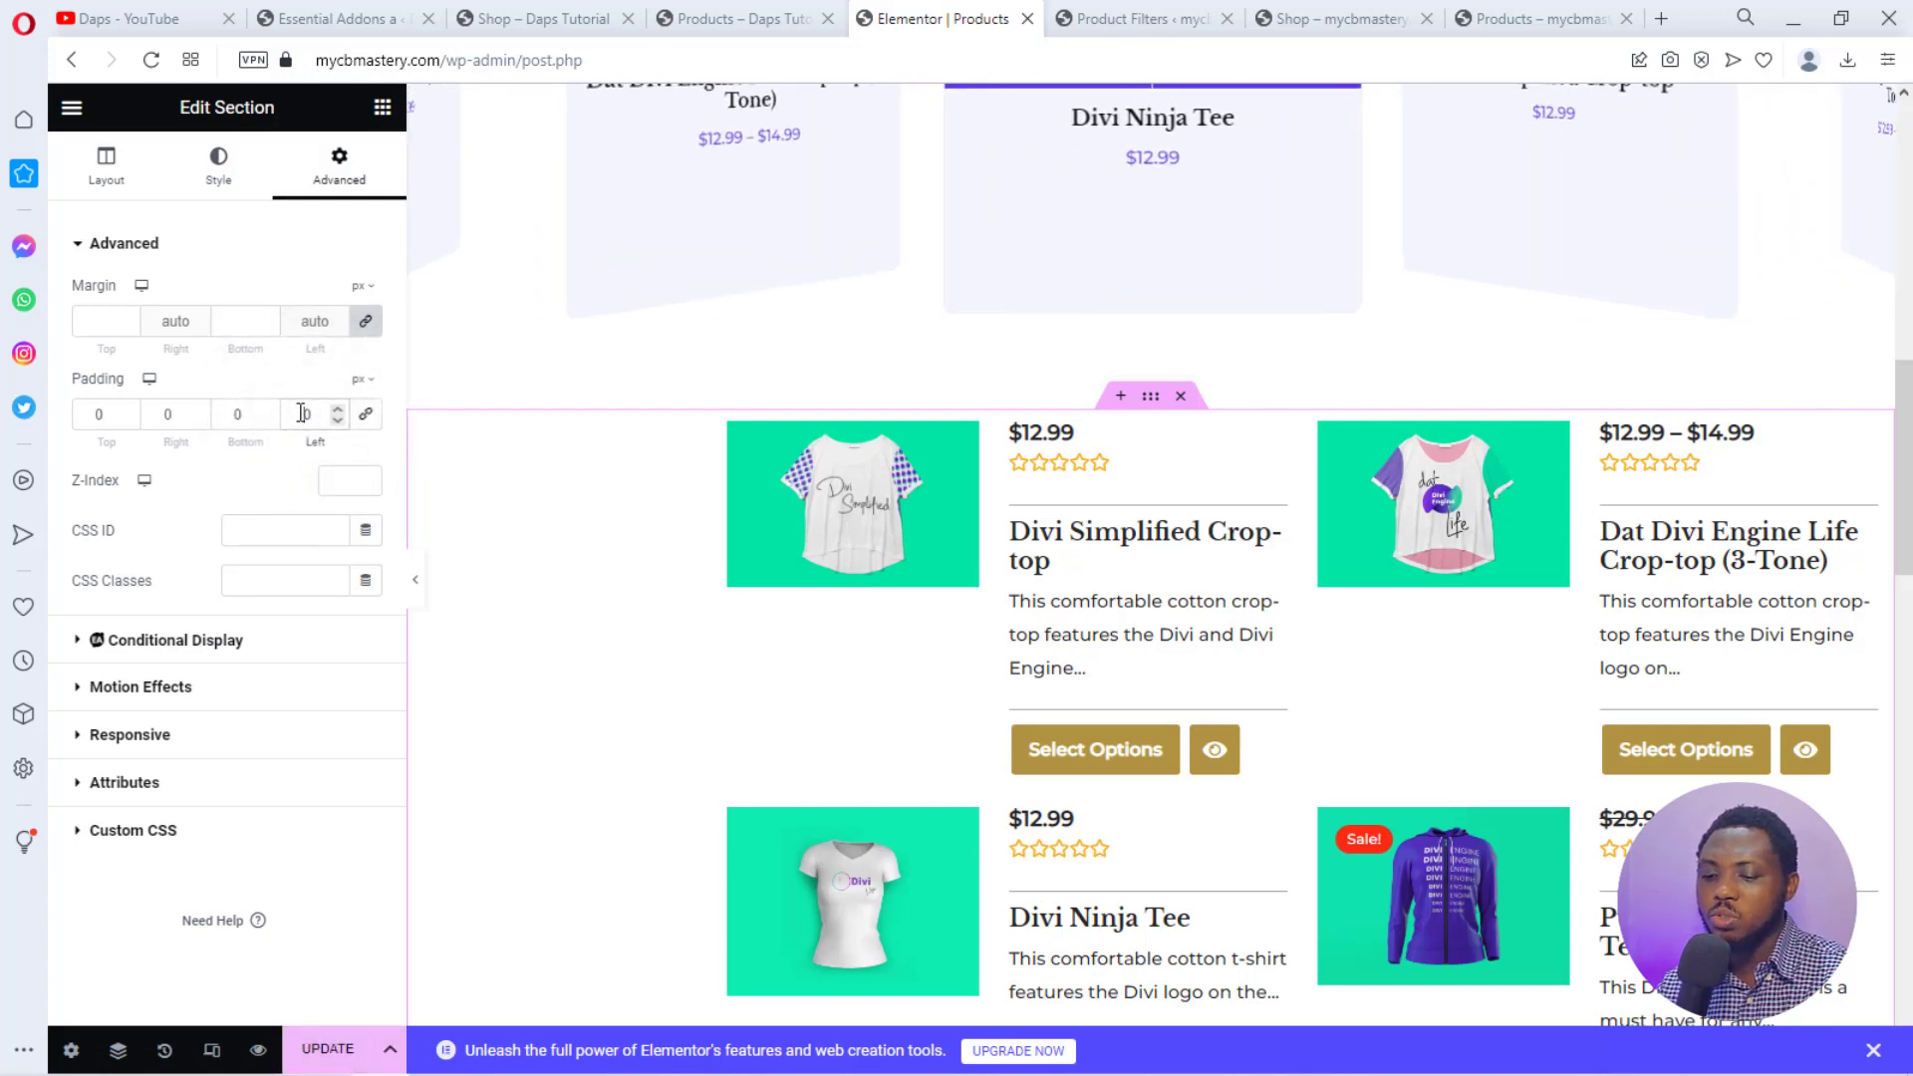
pyautogui.write('3')
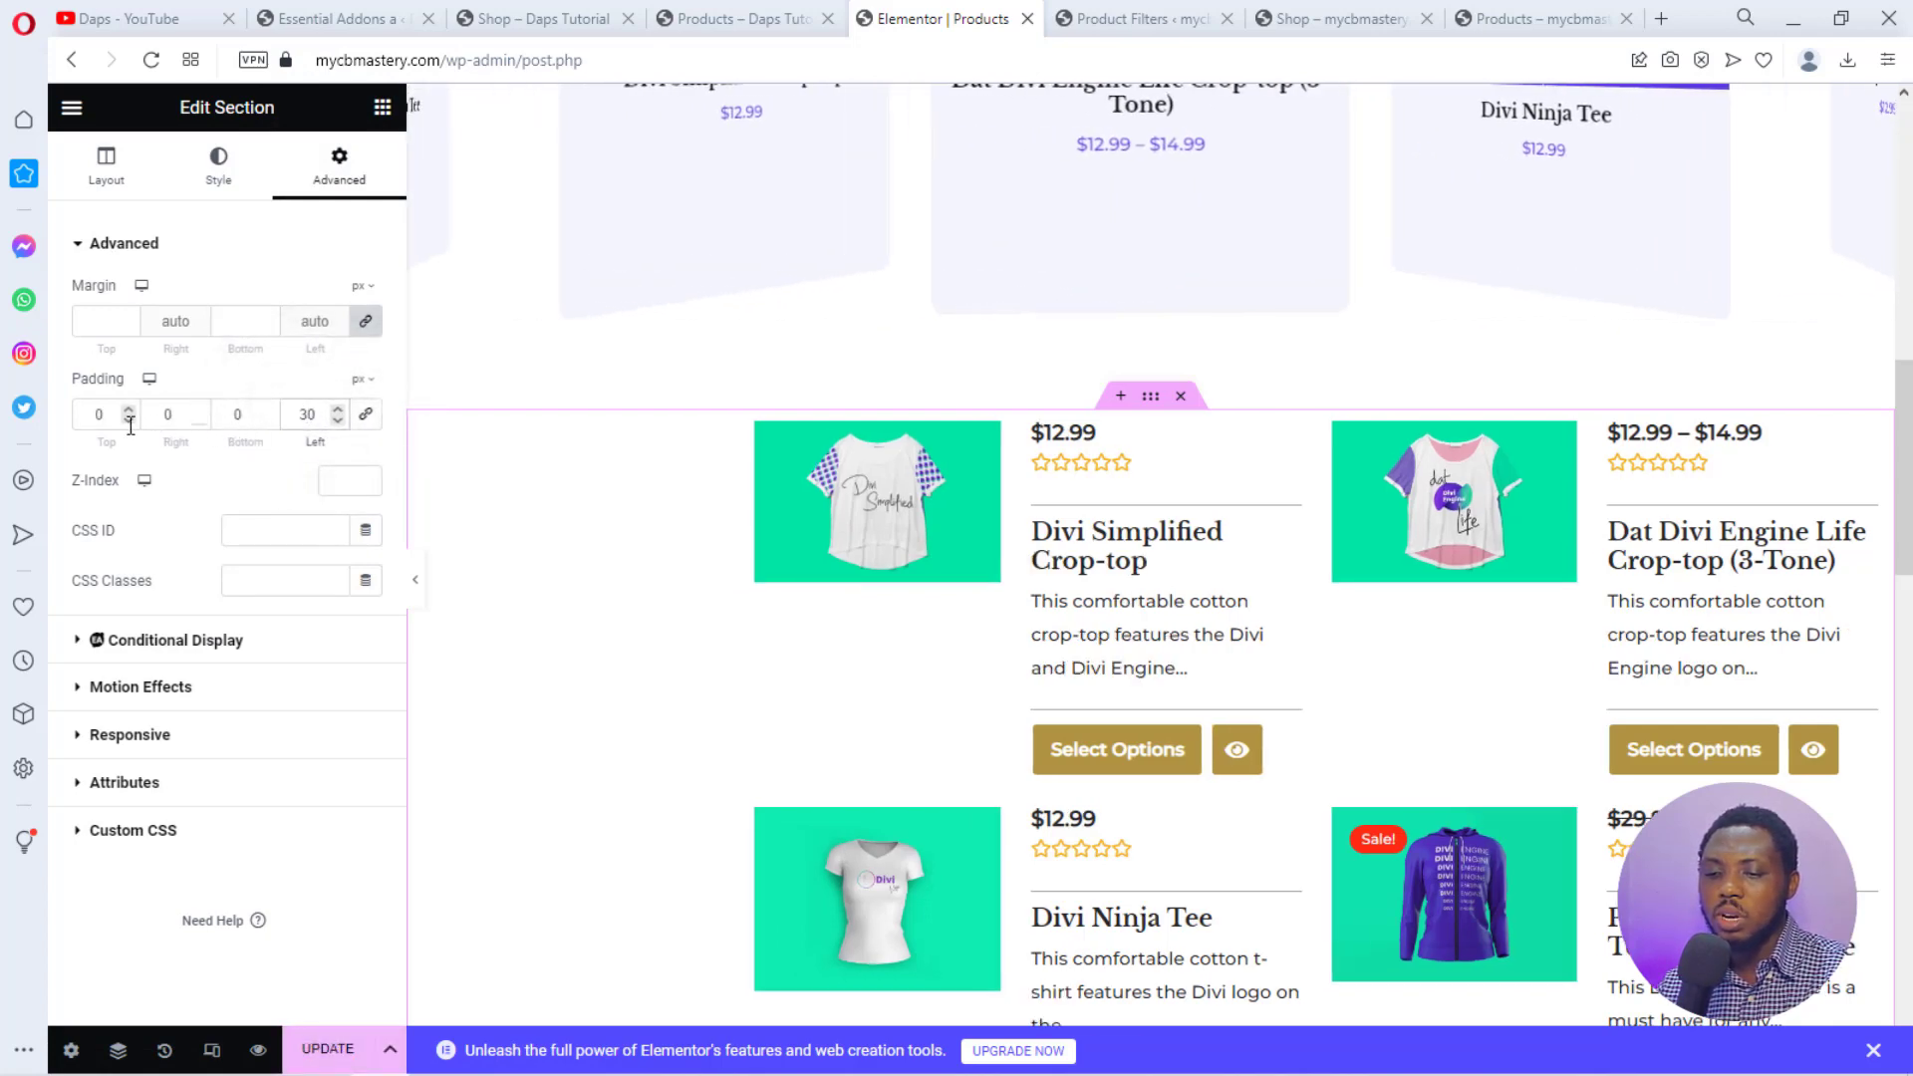
pyautogui.click(159, 416)
pyautogui.write('3')
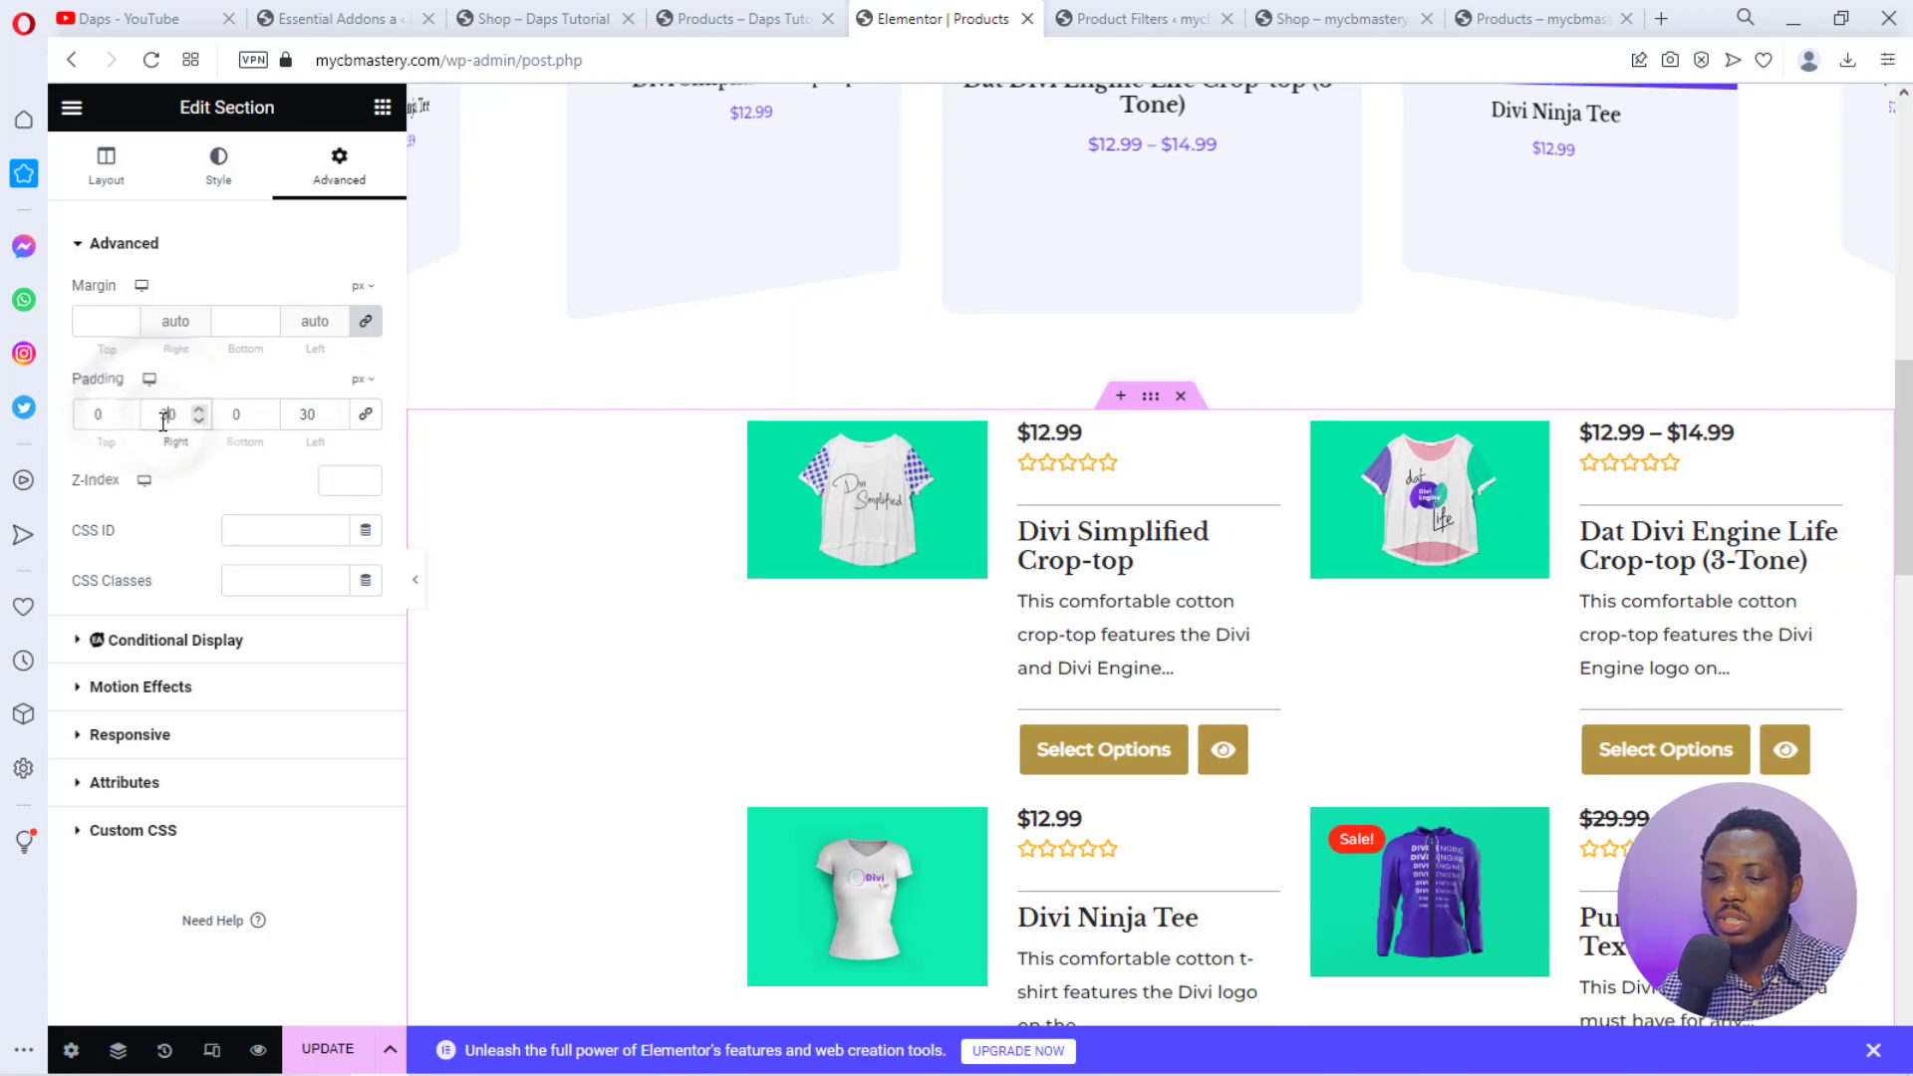
pyautogui.click(319, 1046)
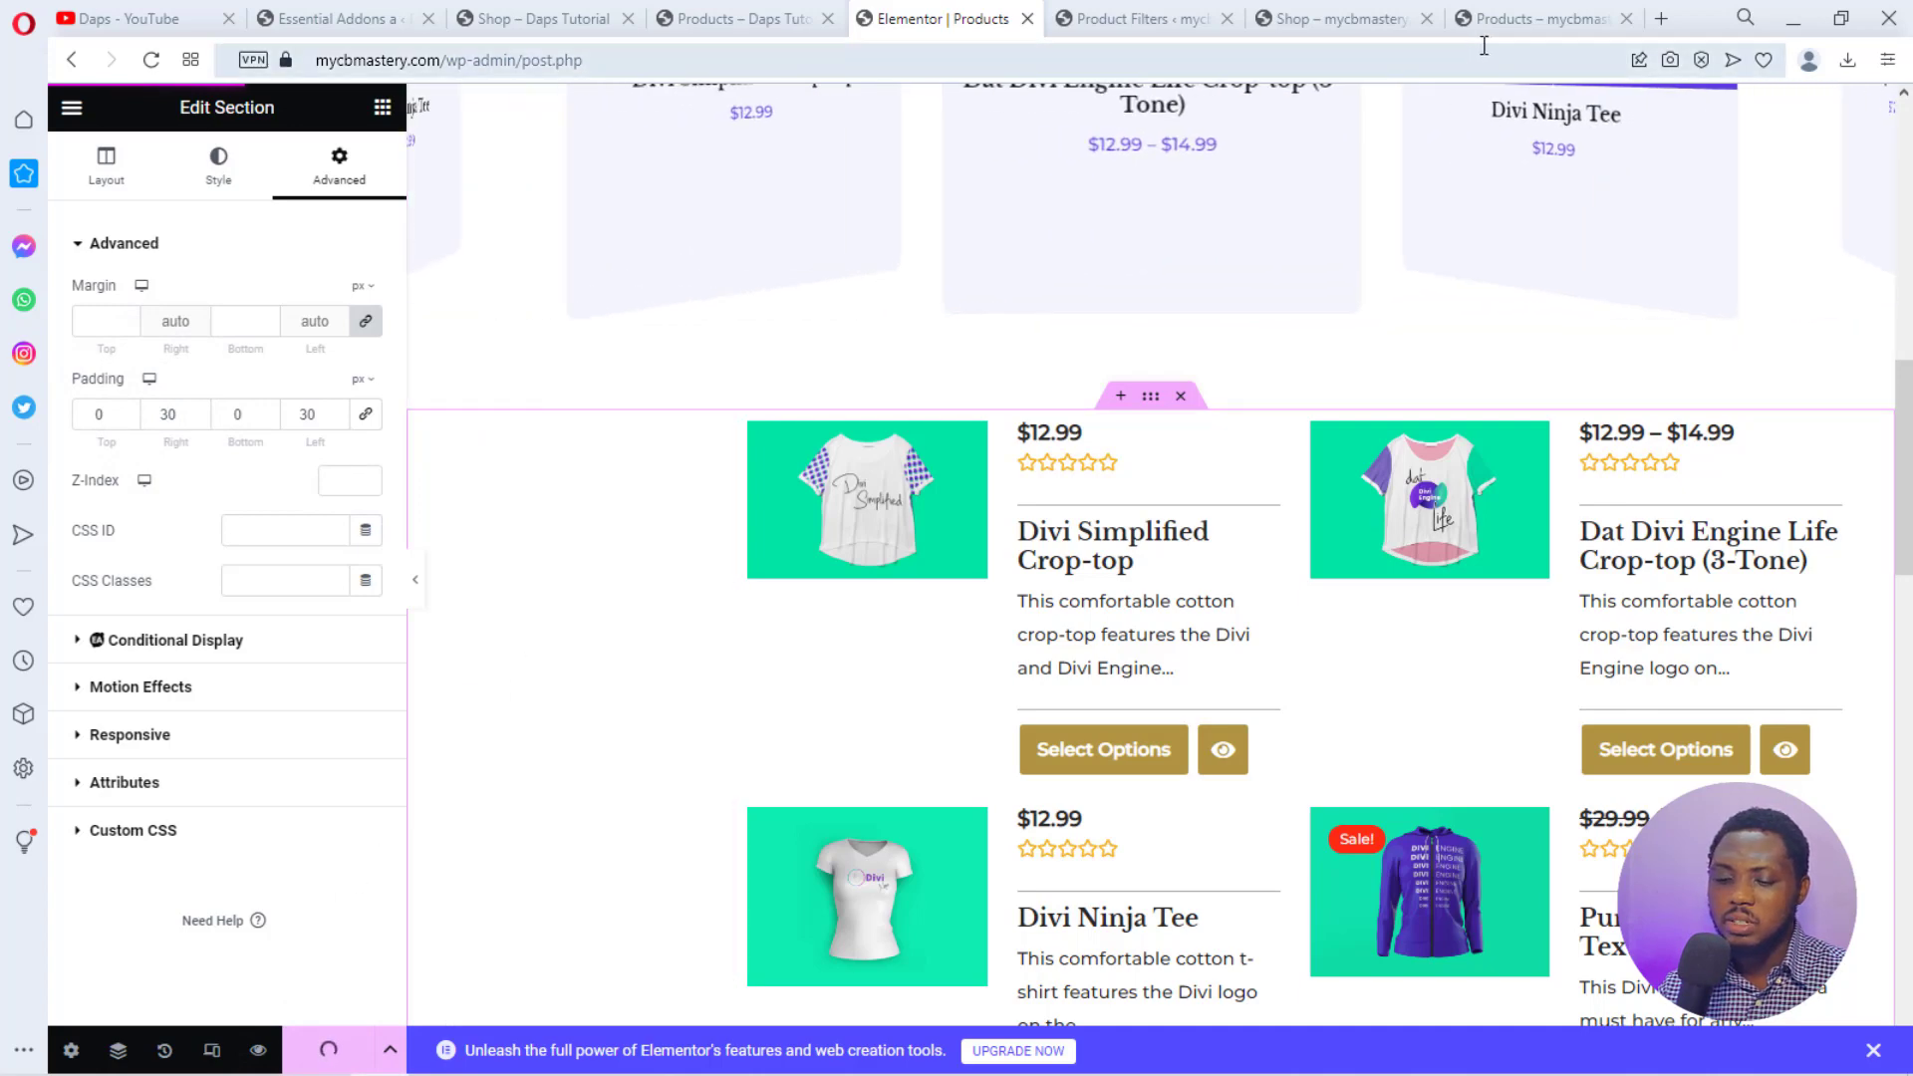
# Reload the live Products page and compare the filter column's height and side spacing with the product list.
pyautogui.click(1499, 19)
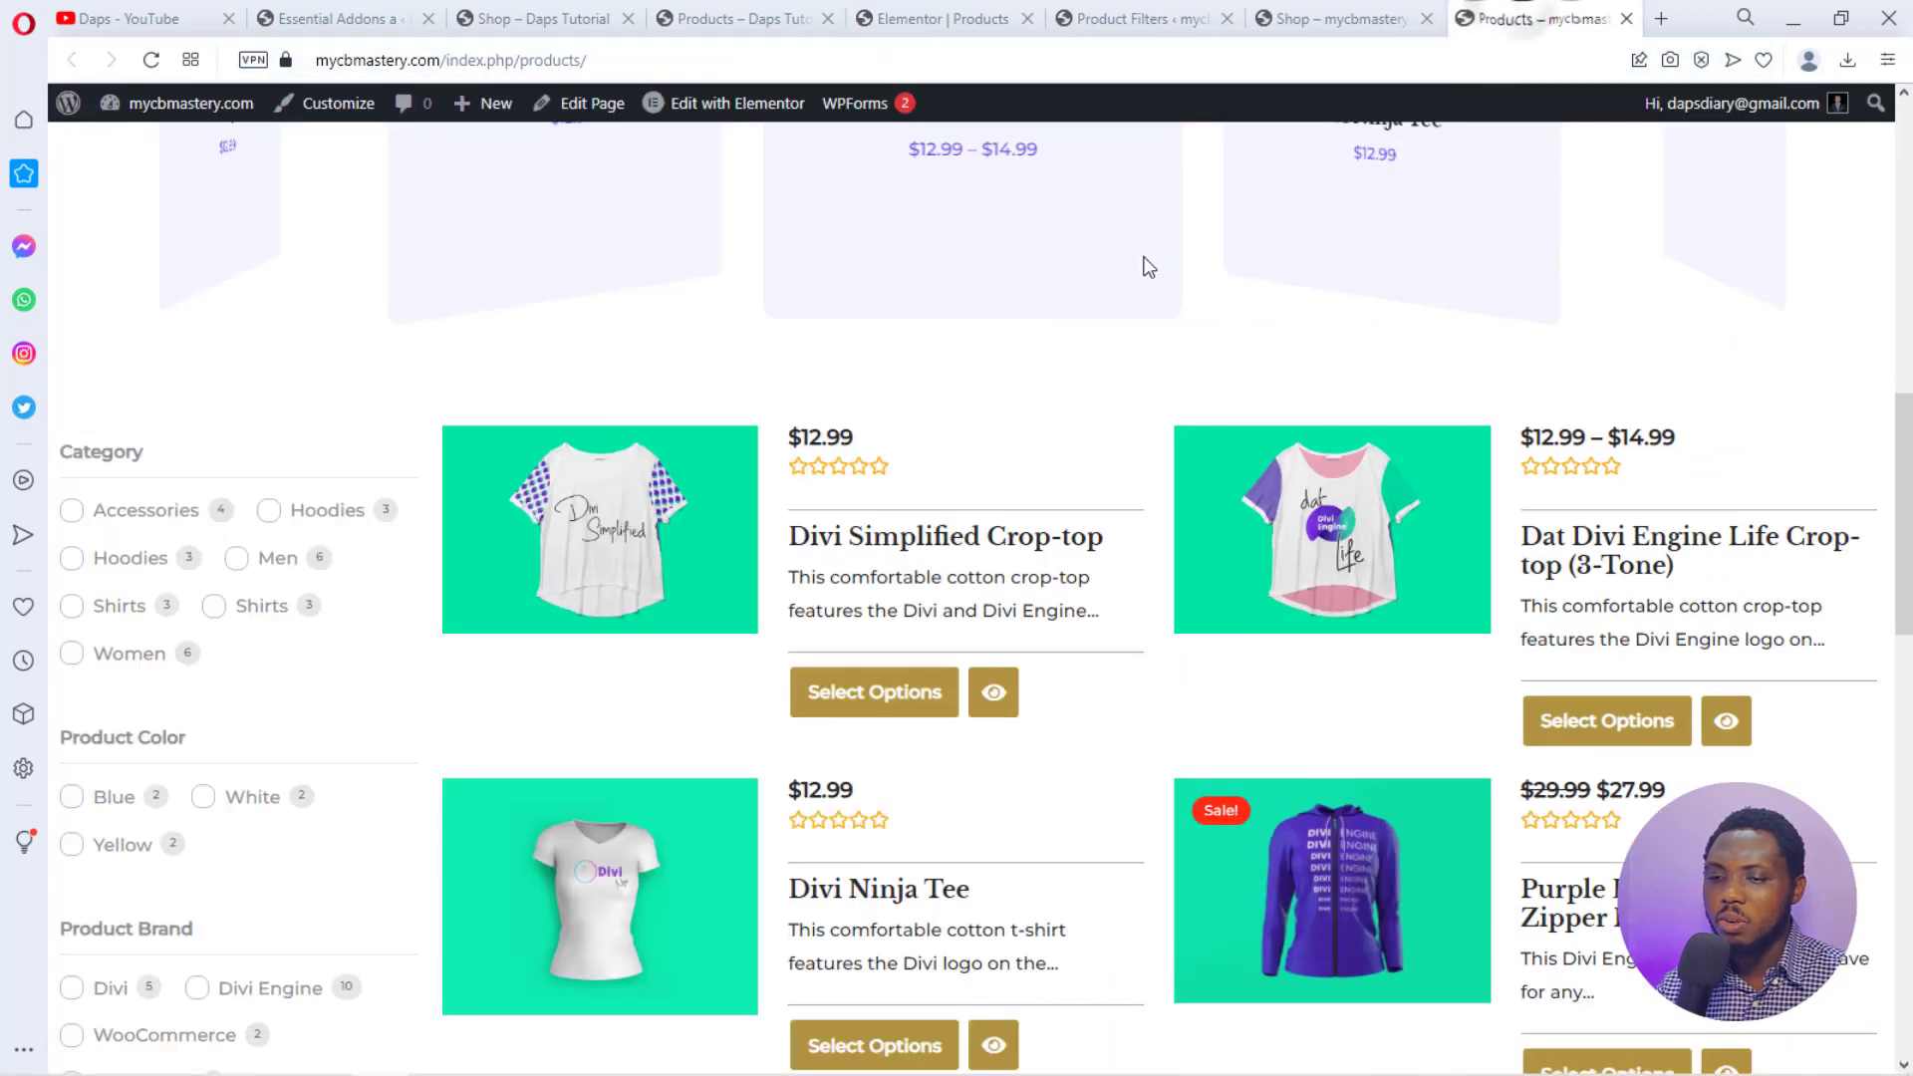
pyautogui.click(152, 60)
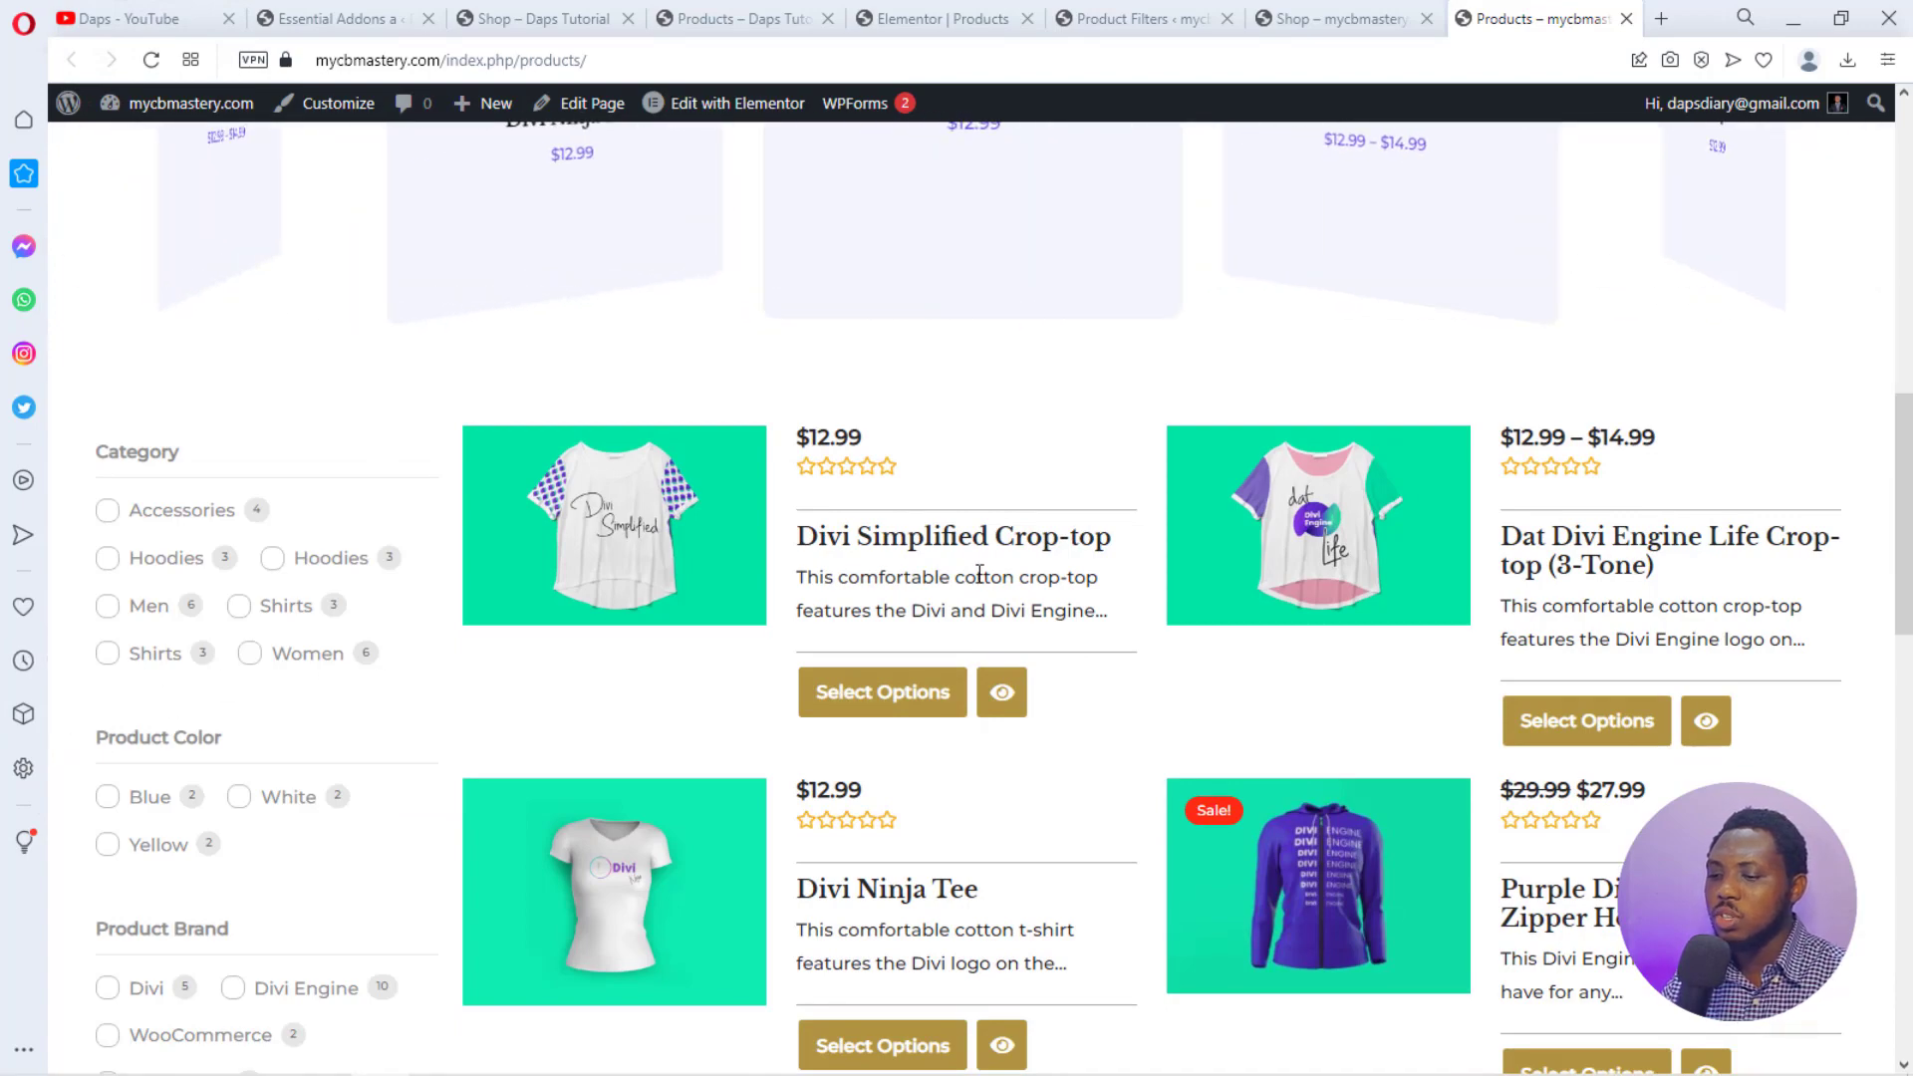
pyautogui.scroll(-10, 1301, 634)
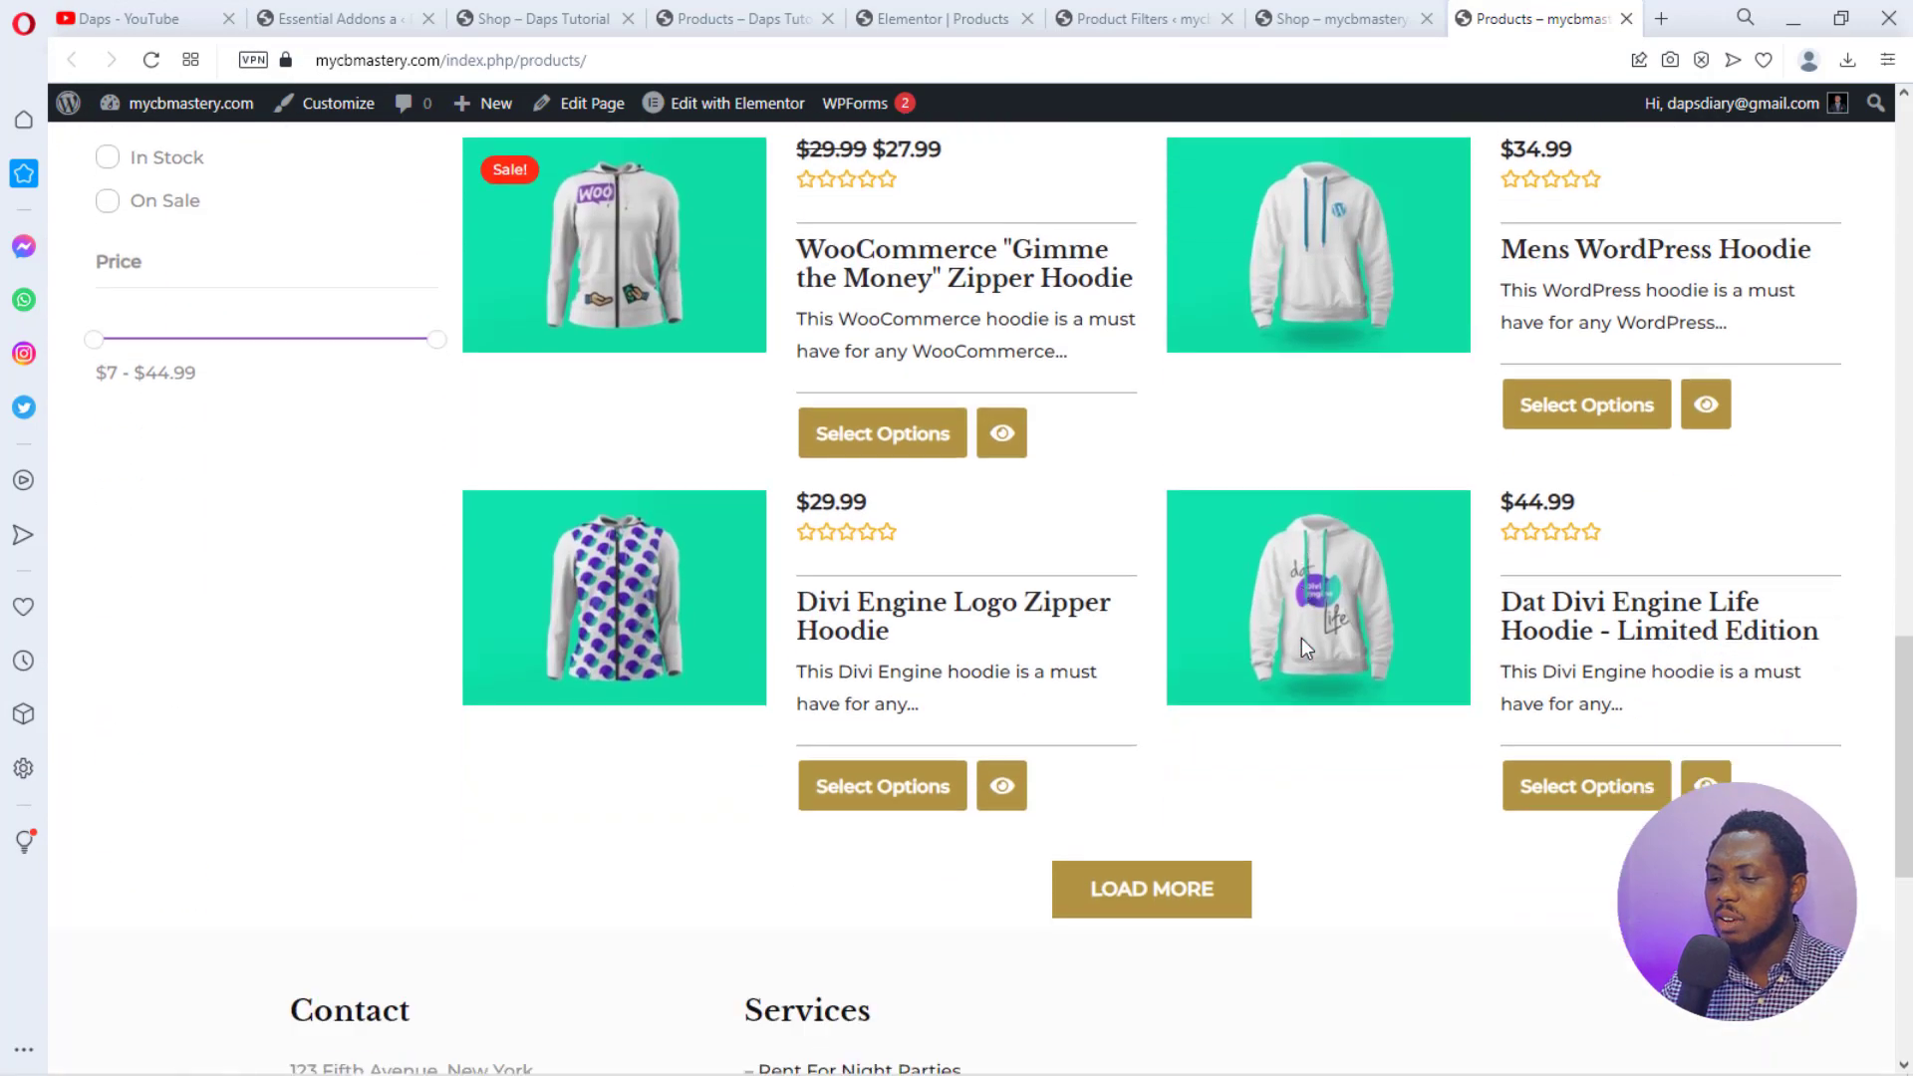
pyautogui.scroll(-1, 1301, 640)
pyautogui.scroll(10, 1539, 584)
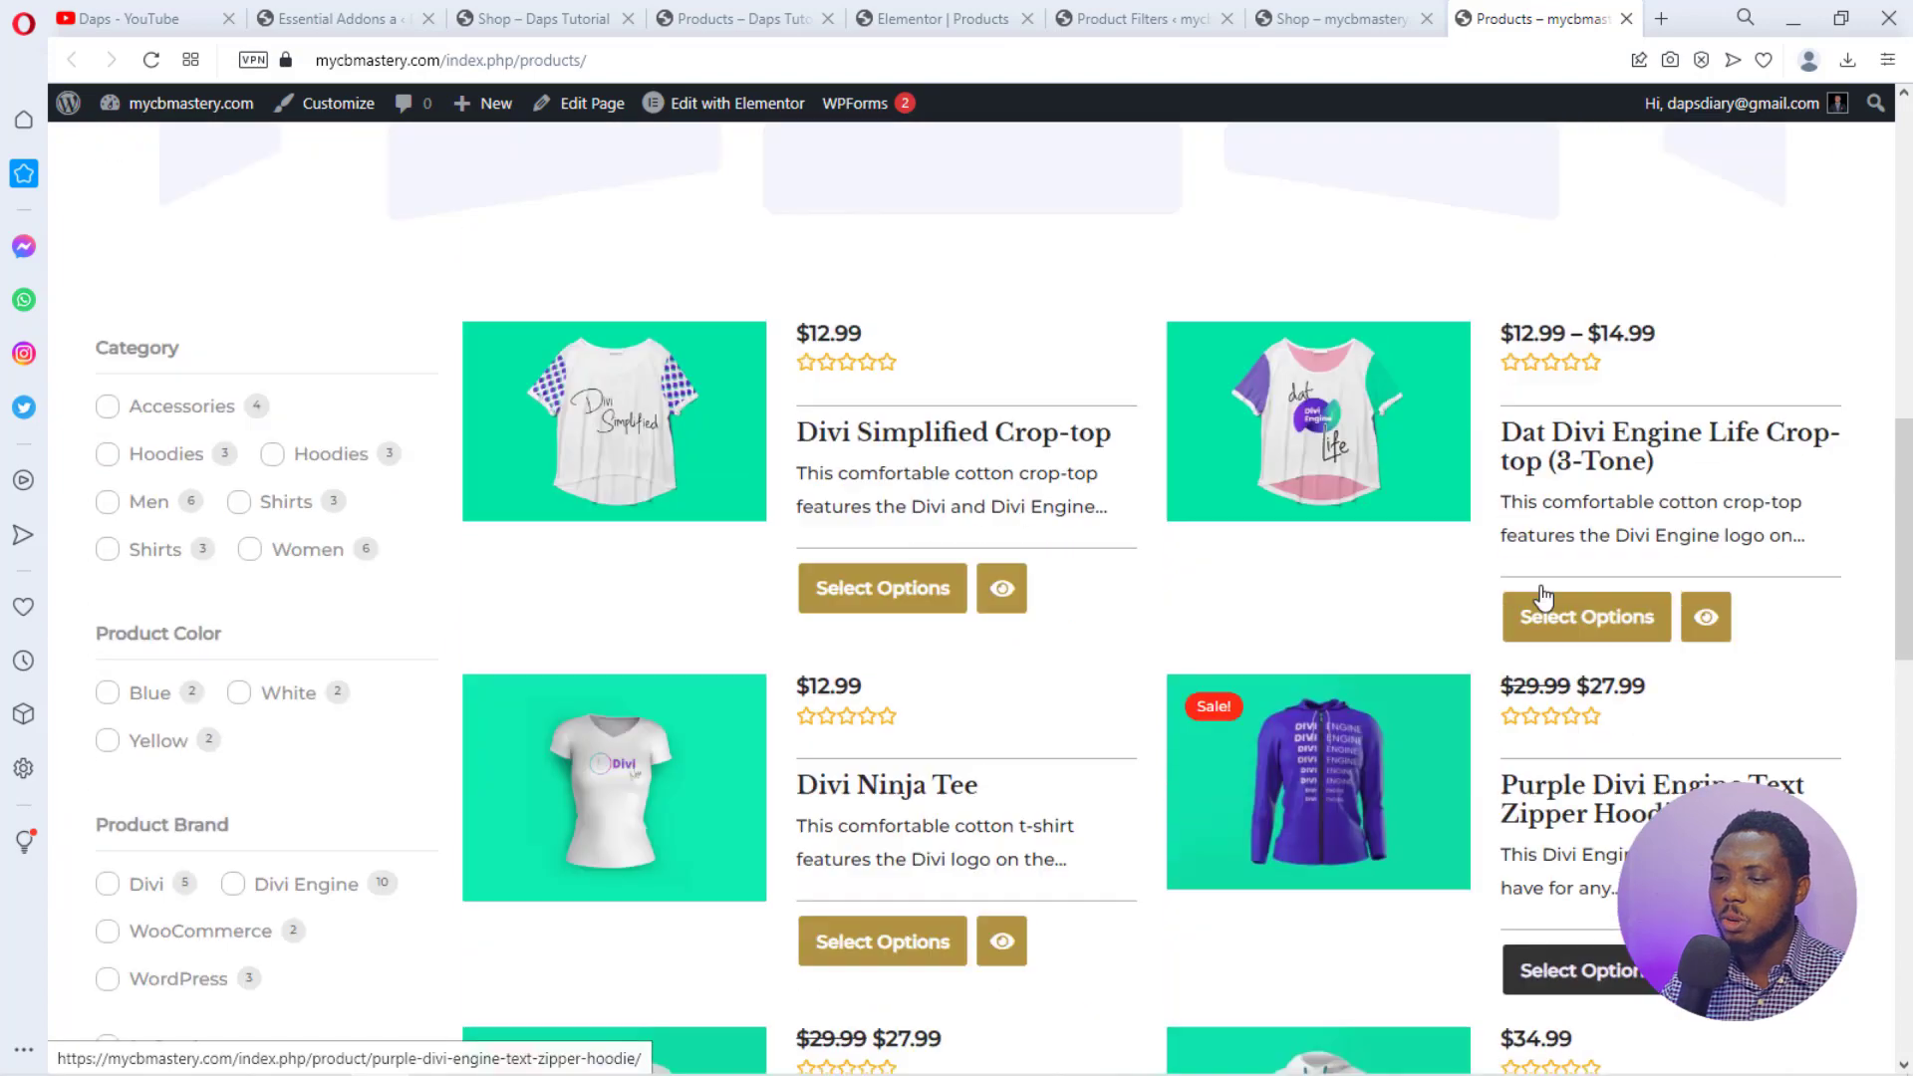
pyautogui.scroll(-1, 823, 244)
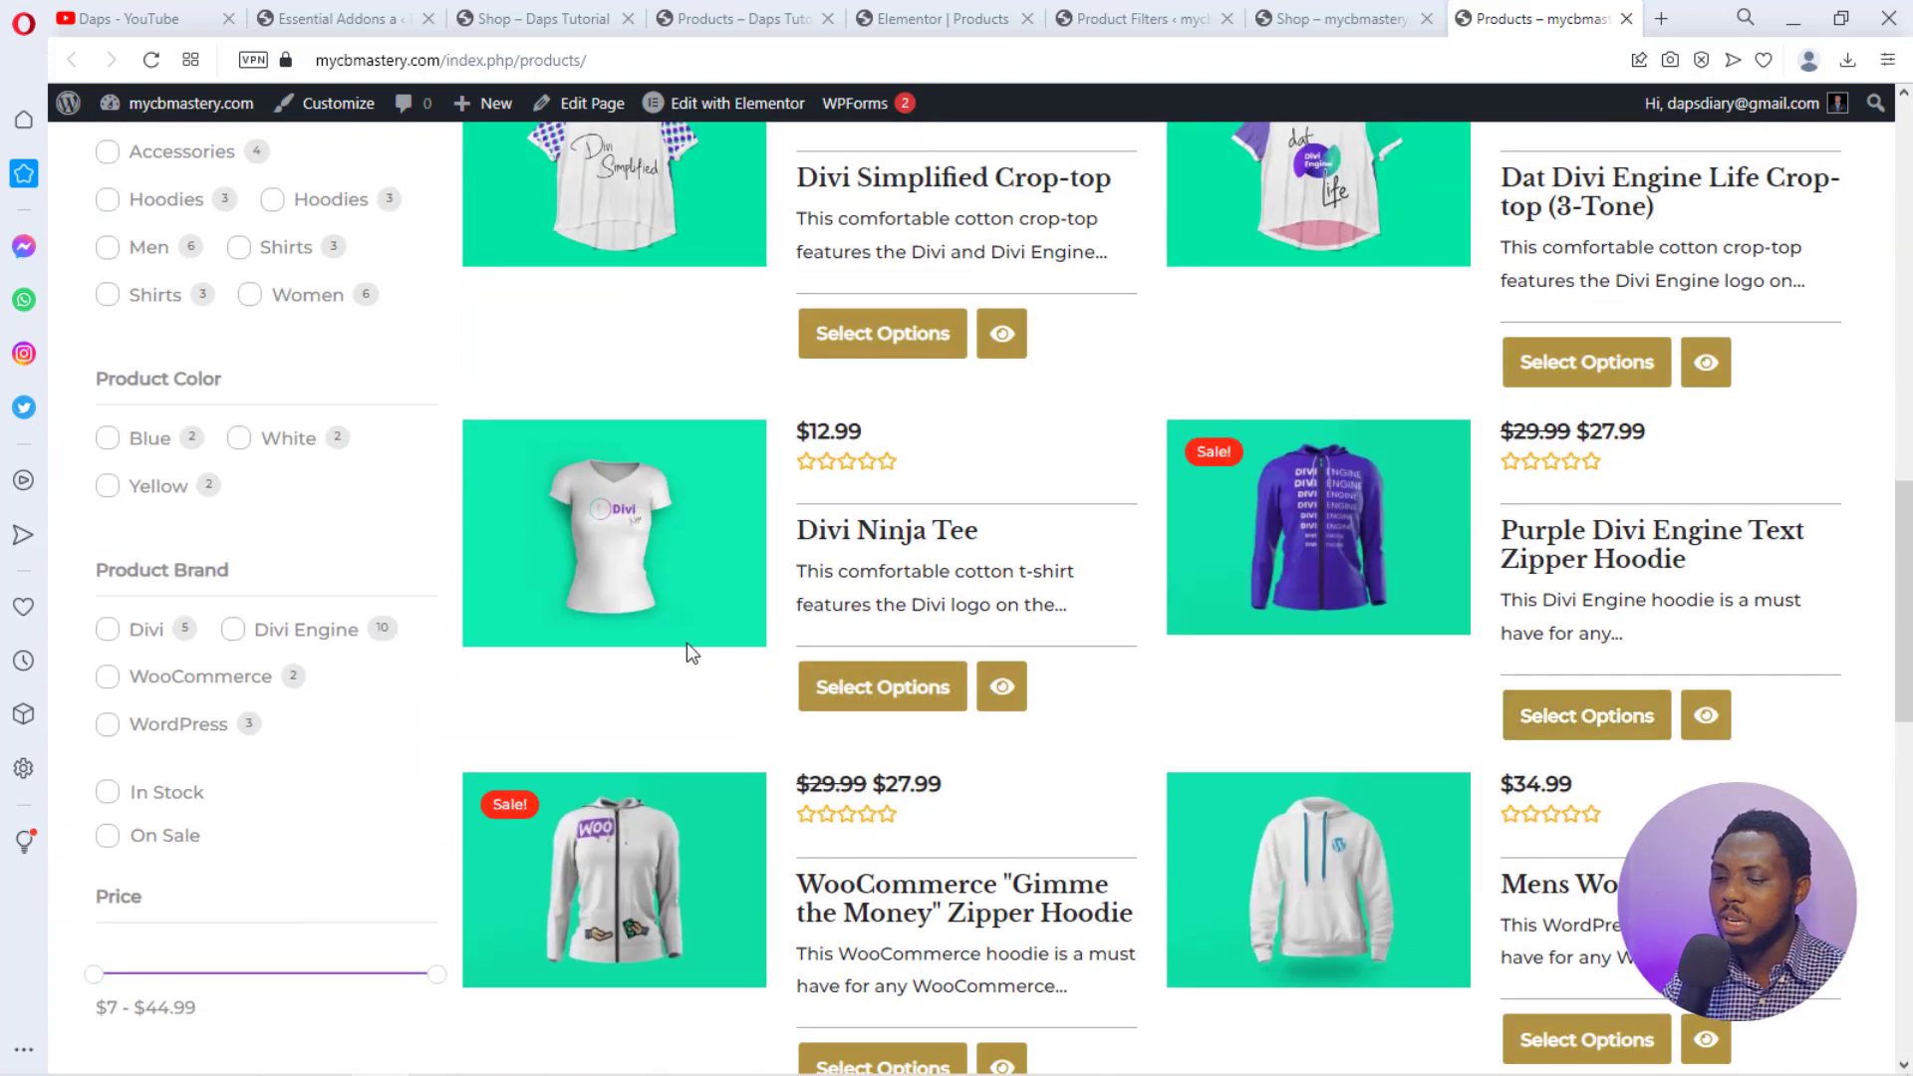
pyautogui.scroll(-6, 1694, 611)
pyautogui.scroll(10, 1263, 803)
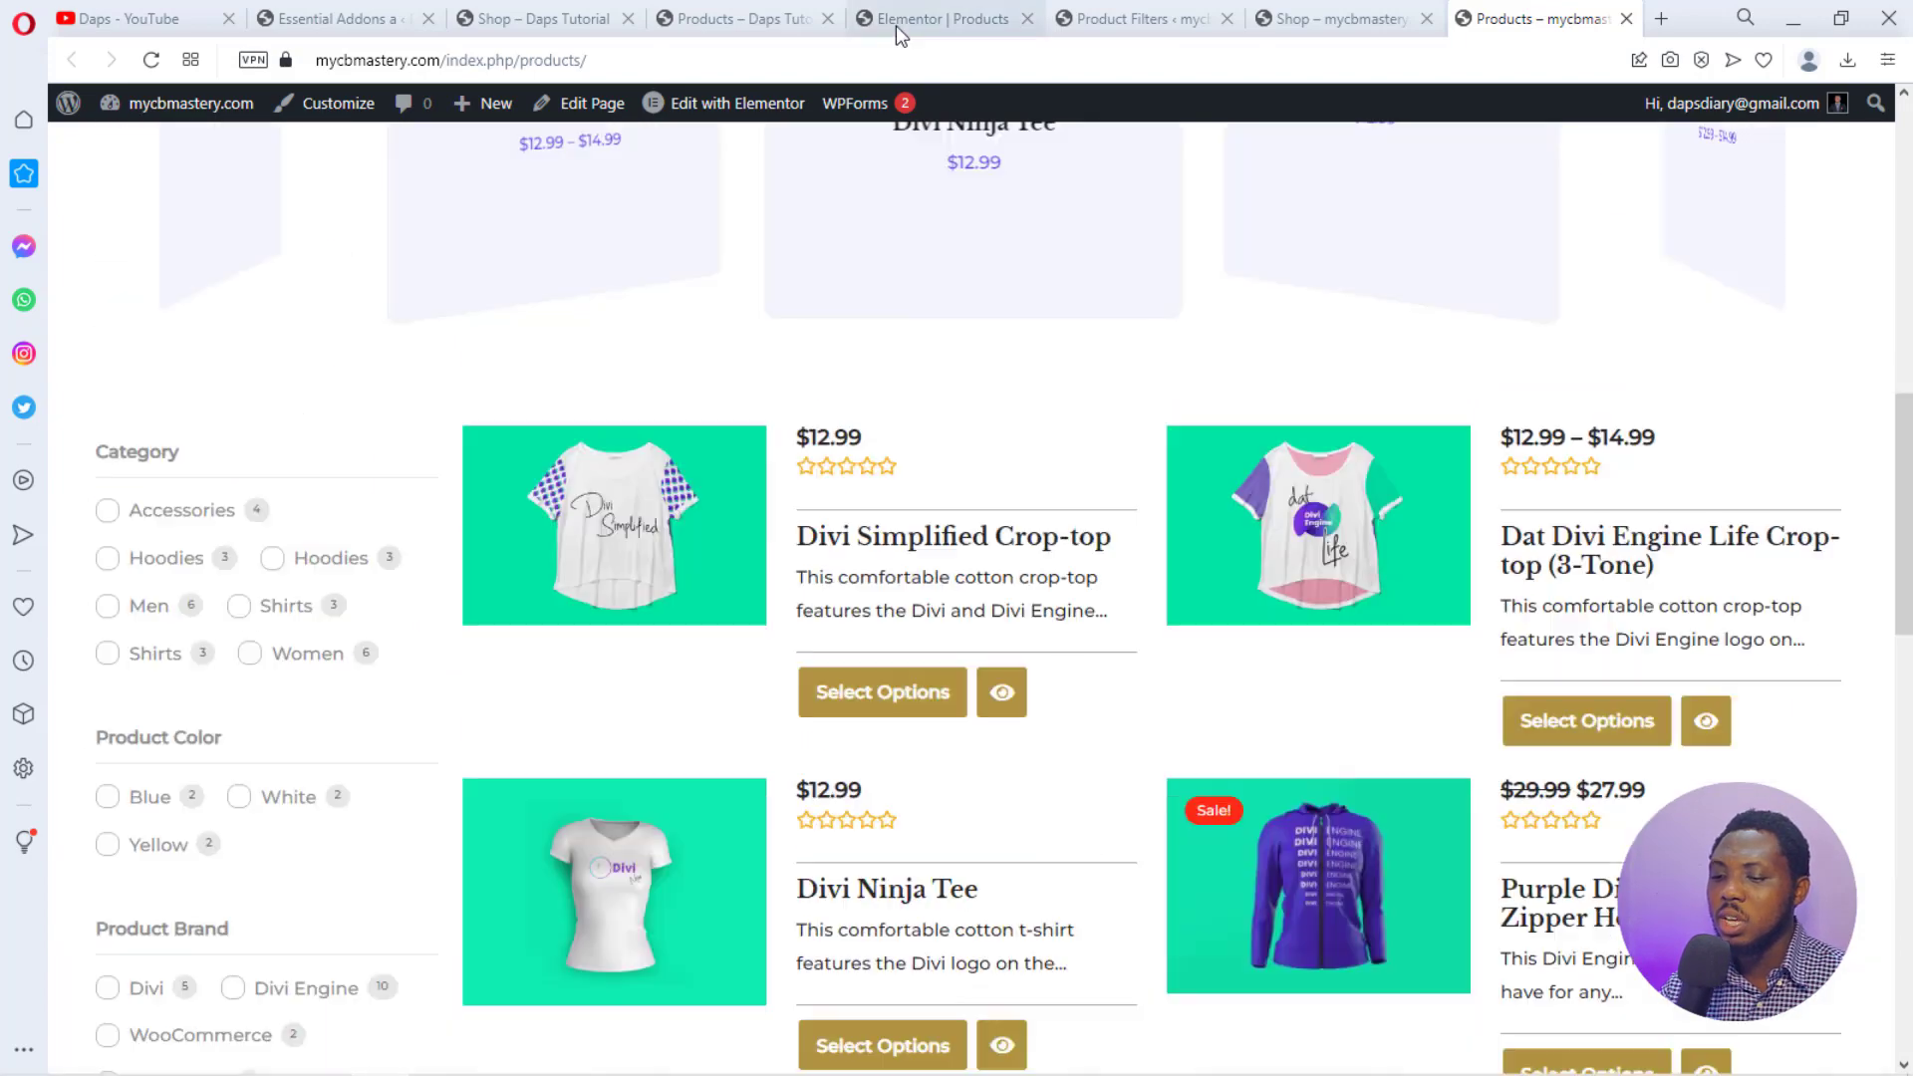
# Limit the Product Grid to six products in the Elementor editor, update the page and check it on the live site.
pyautogui.click(894, 26)
pyautogui.scroll(-6, 1211, 471)
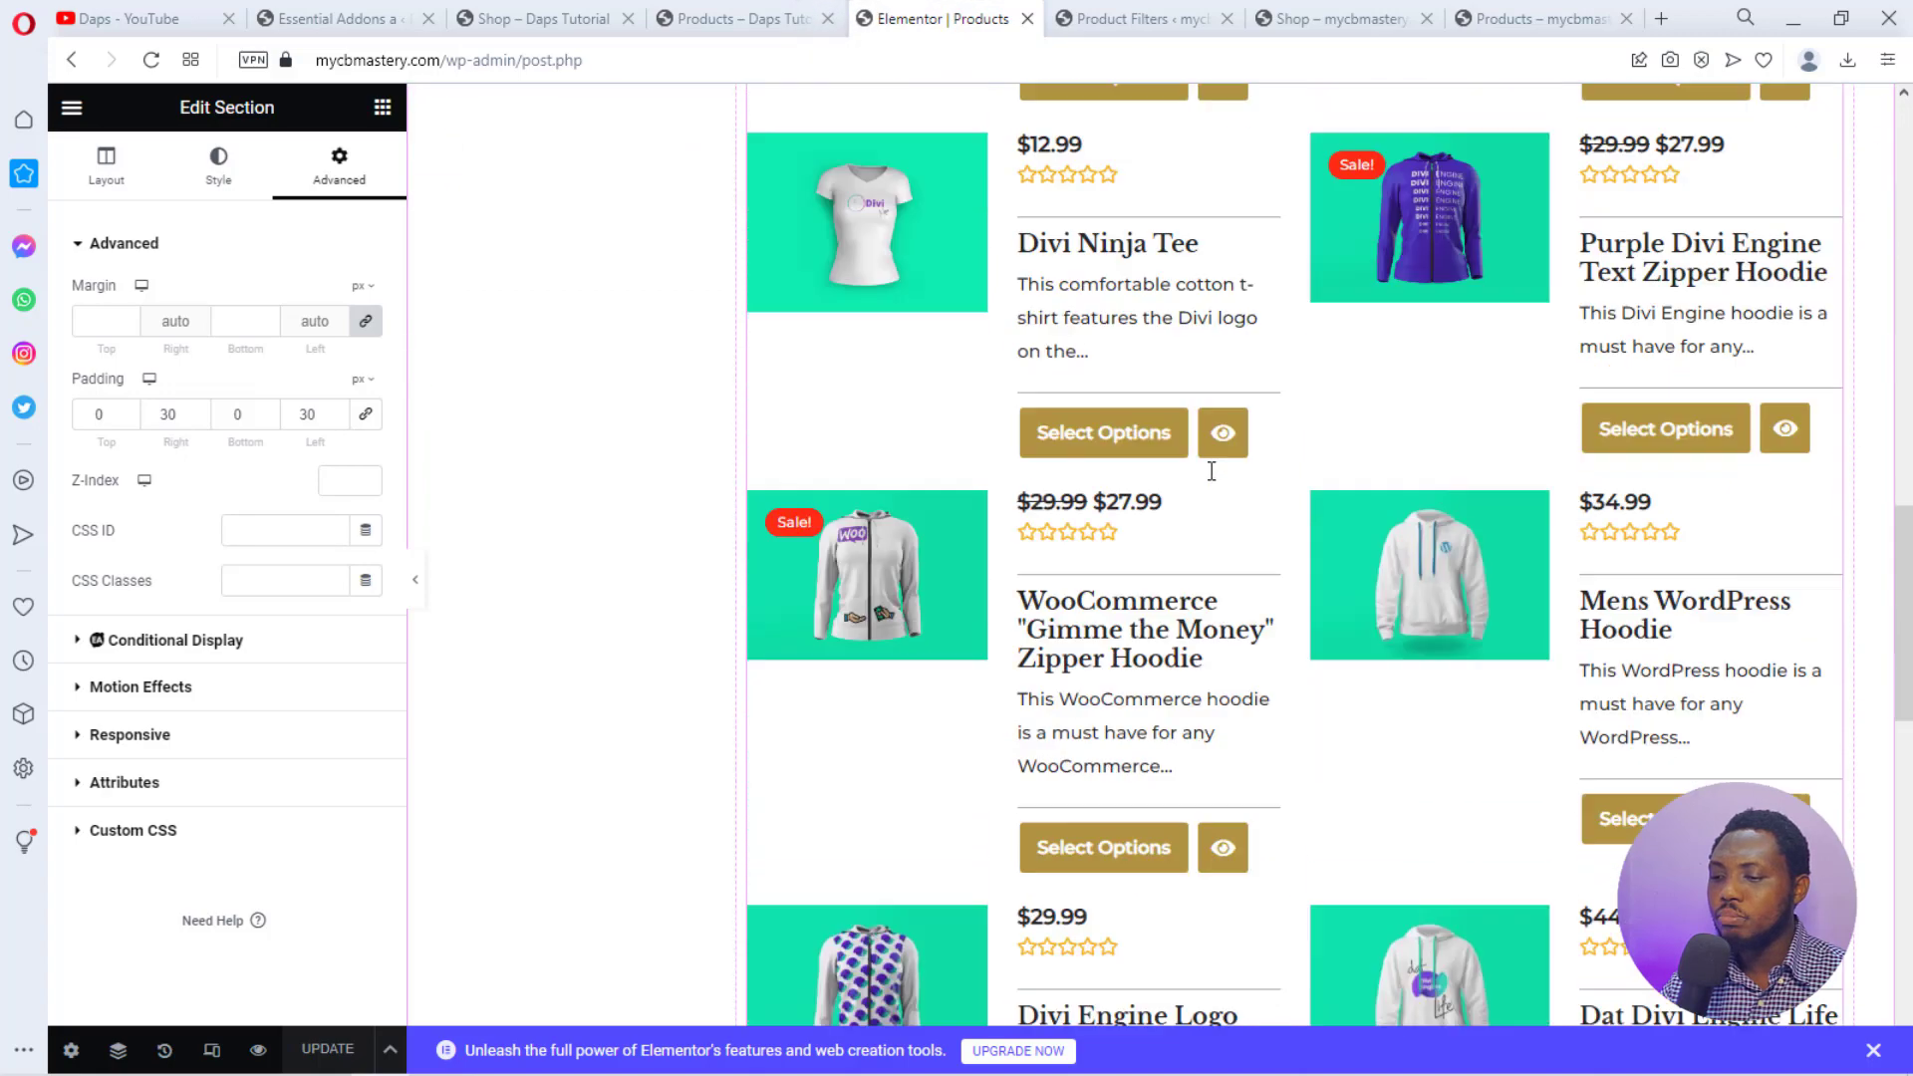
pyautogui.scroll(-3, 1211, 476)
pyautogui.scroll(10, 1208, 482)
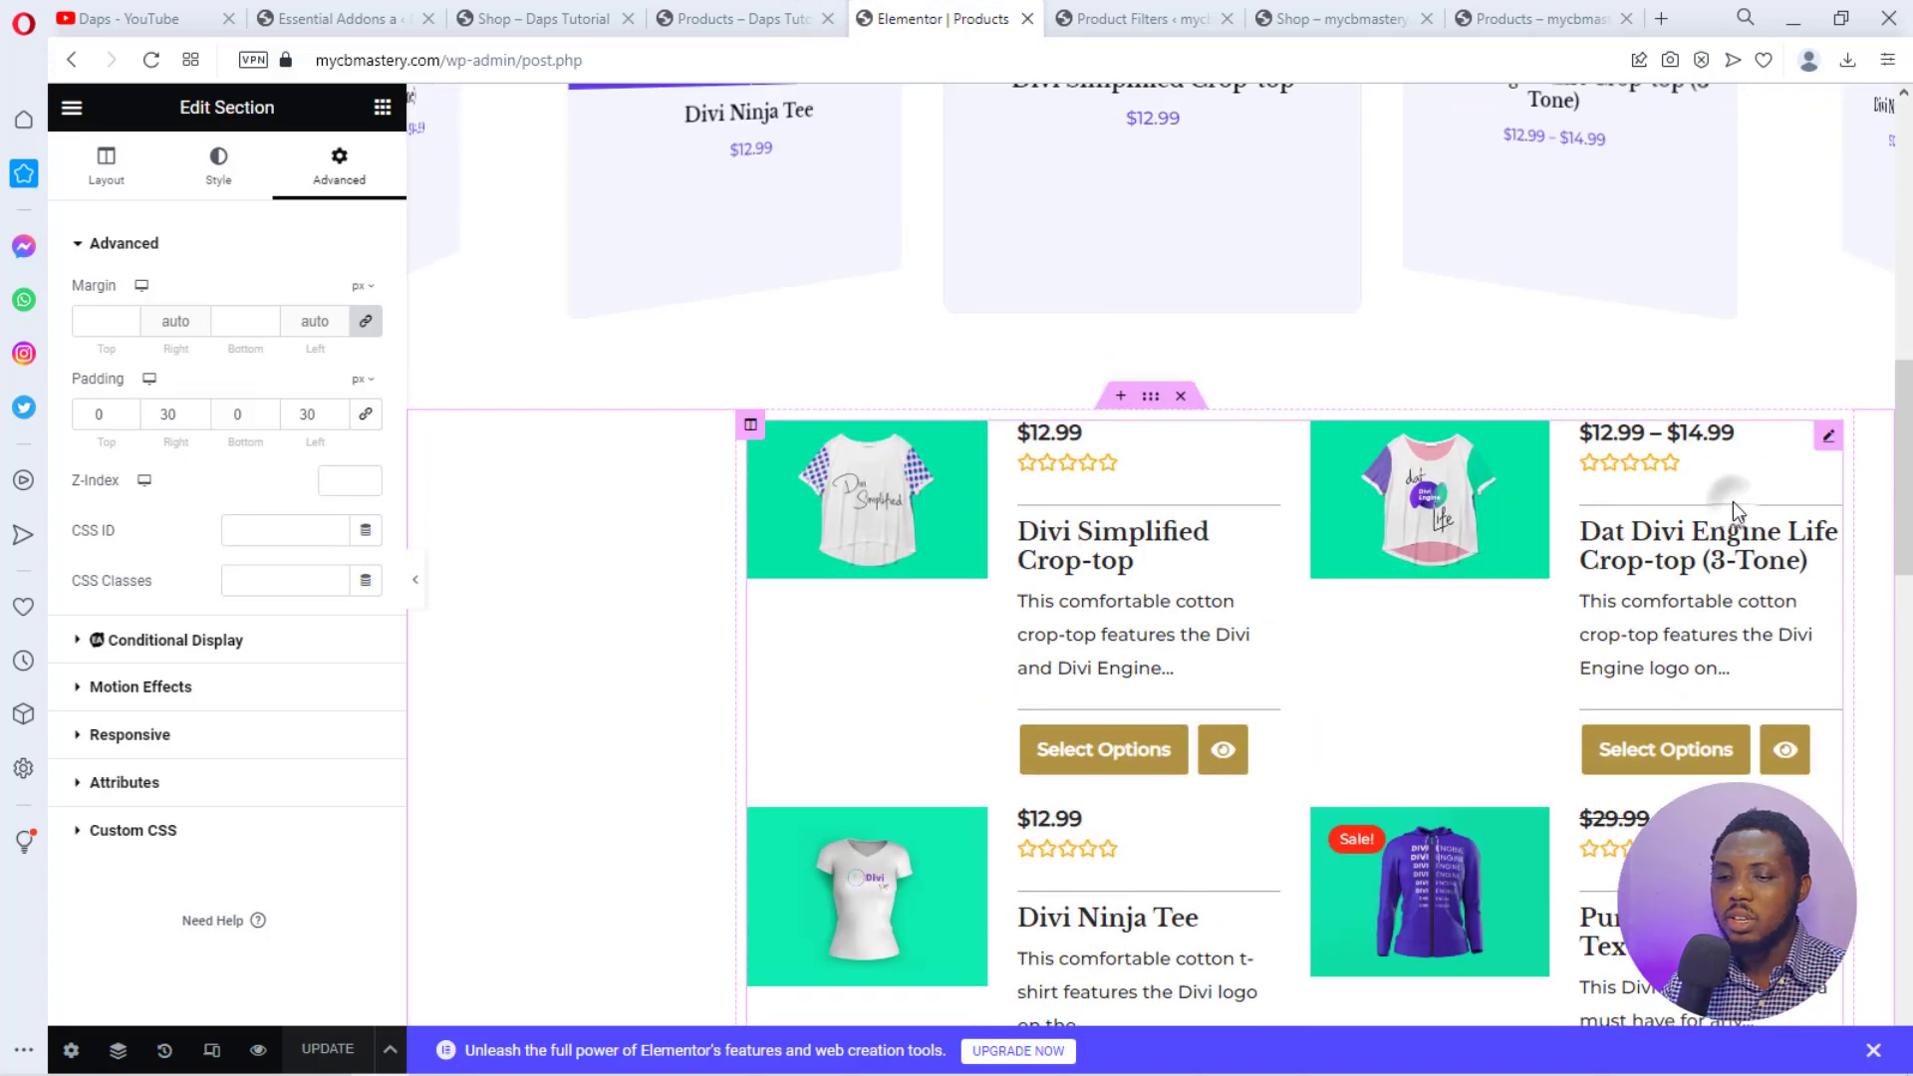
pyautogui.click(1732, 503)
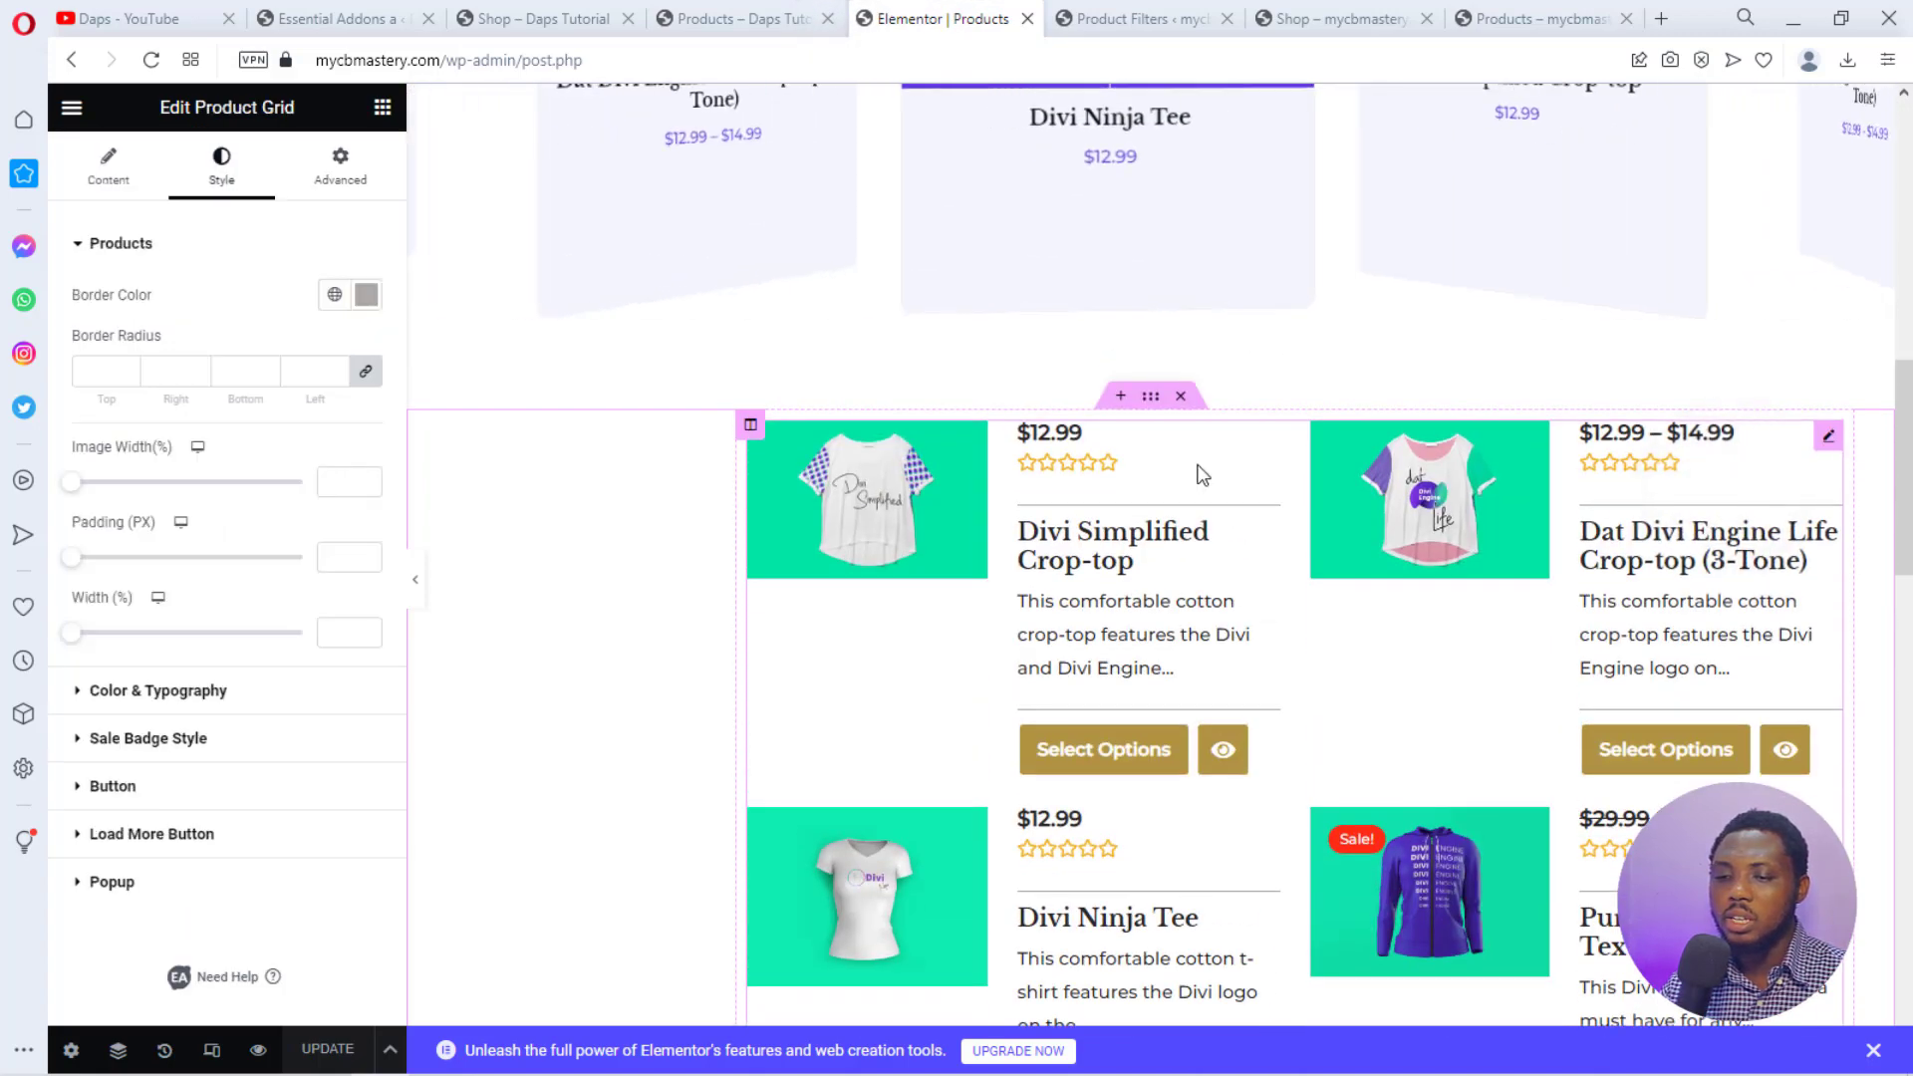
pyautogui.click(104, 165)
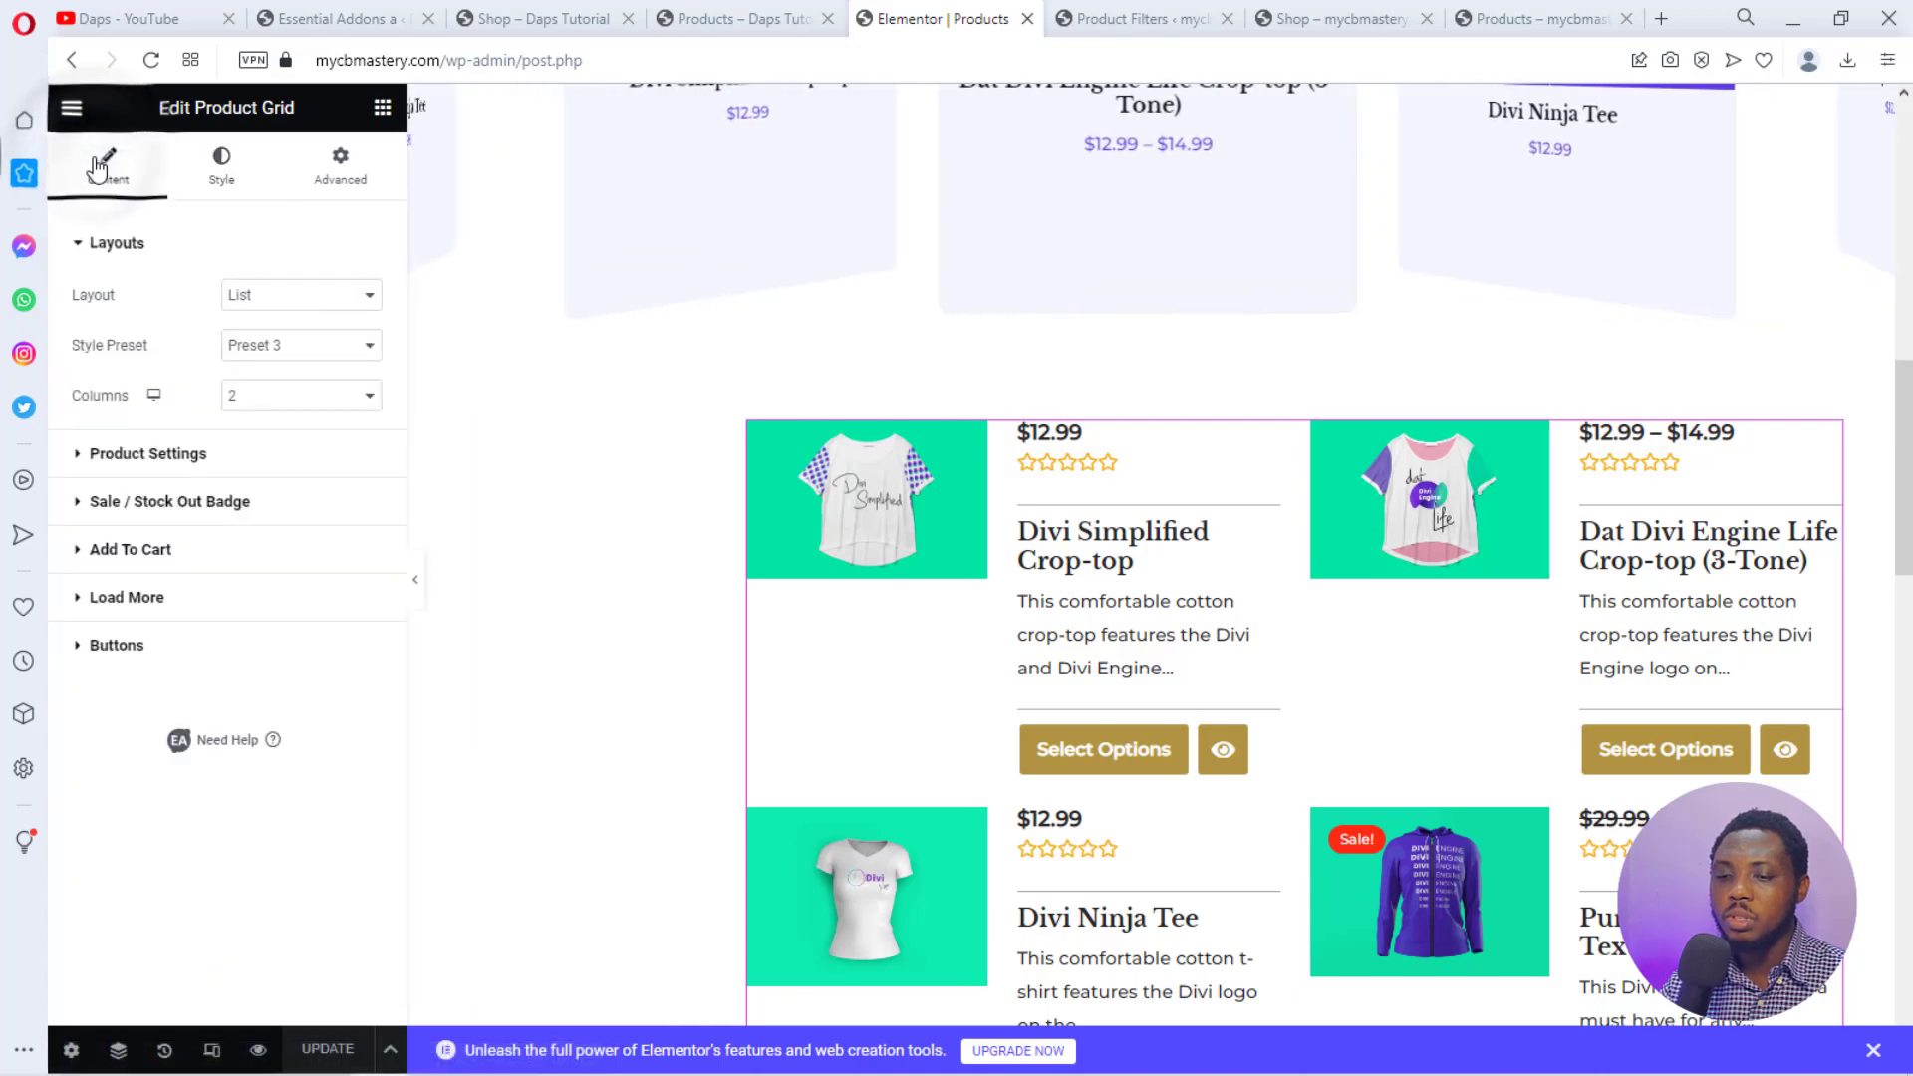
pyautogui.click(189, 457)
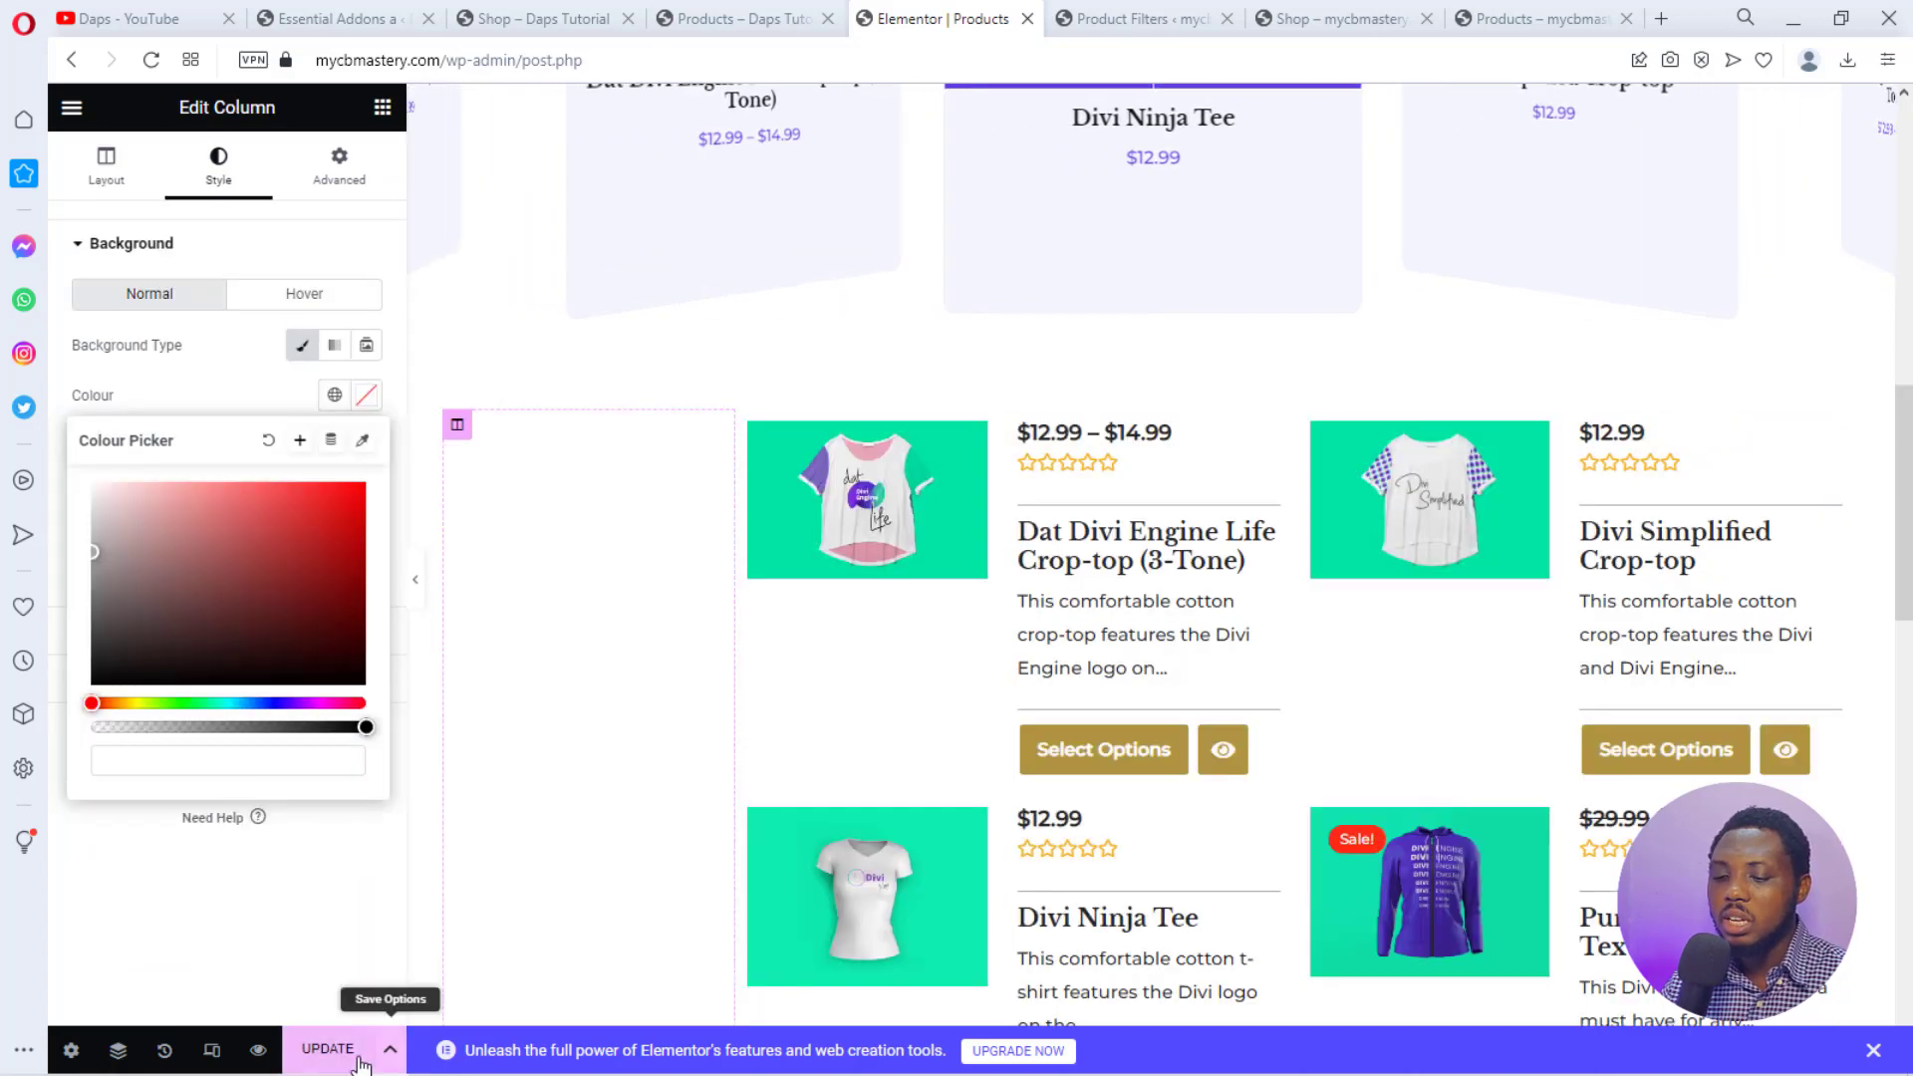
pyautogui.click(348, 1056)
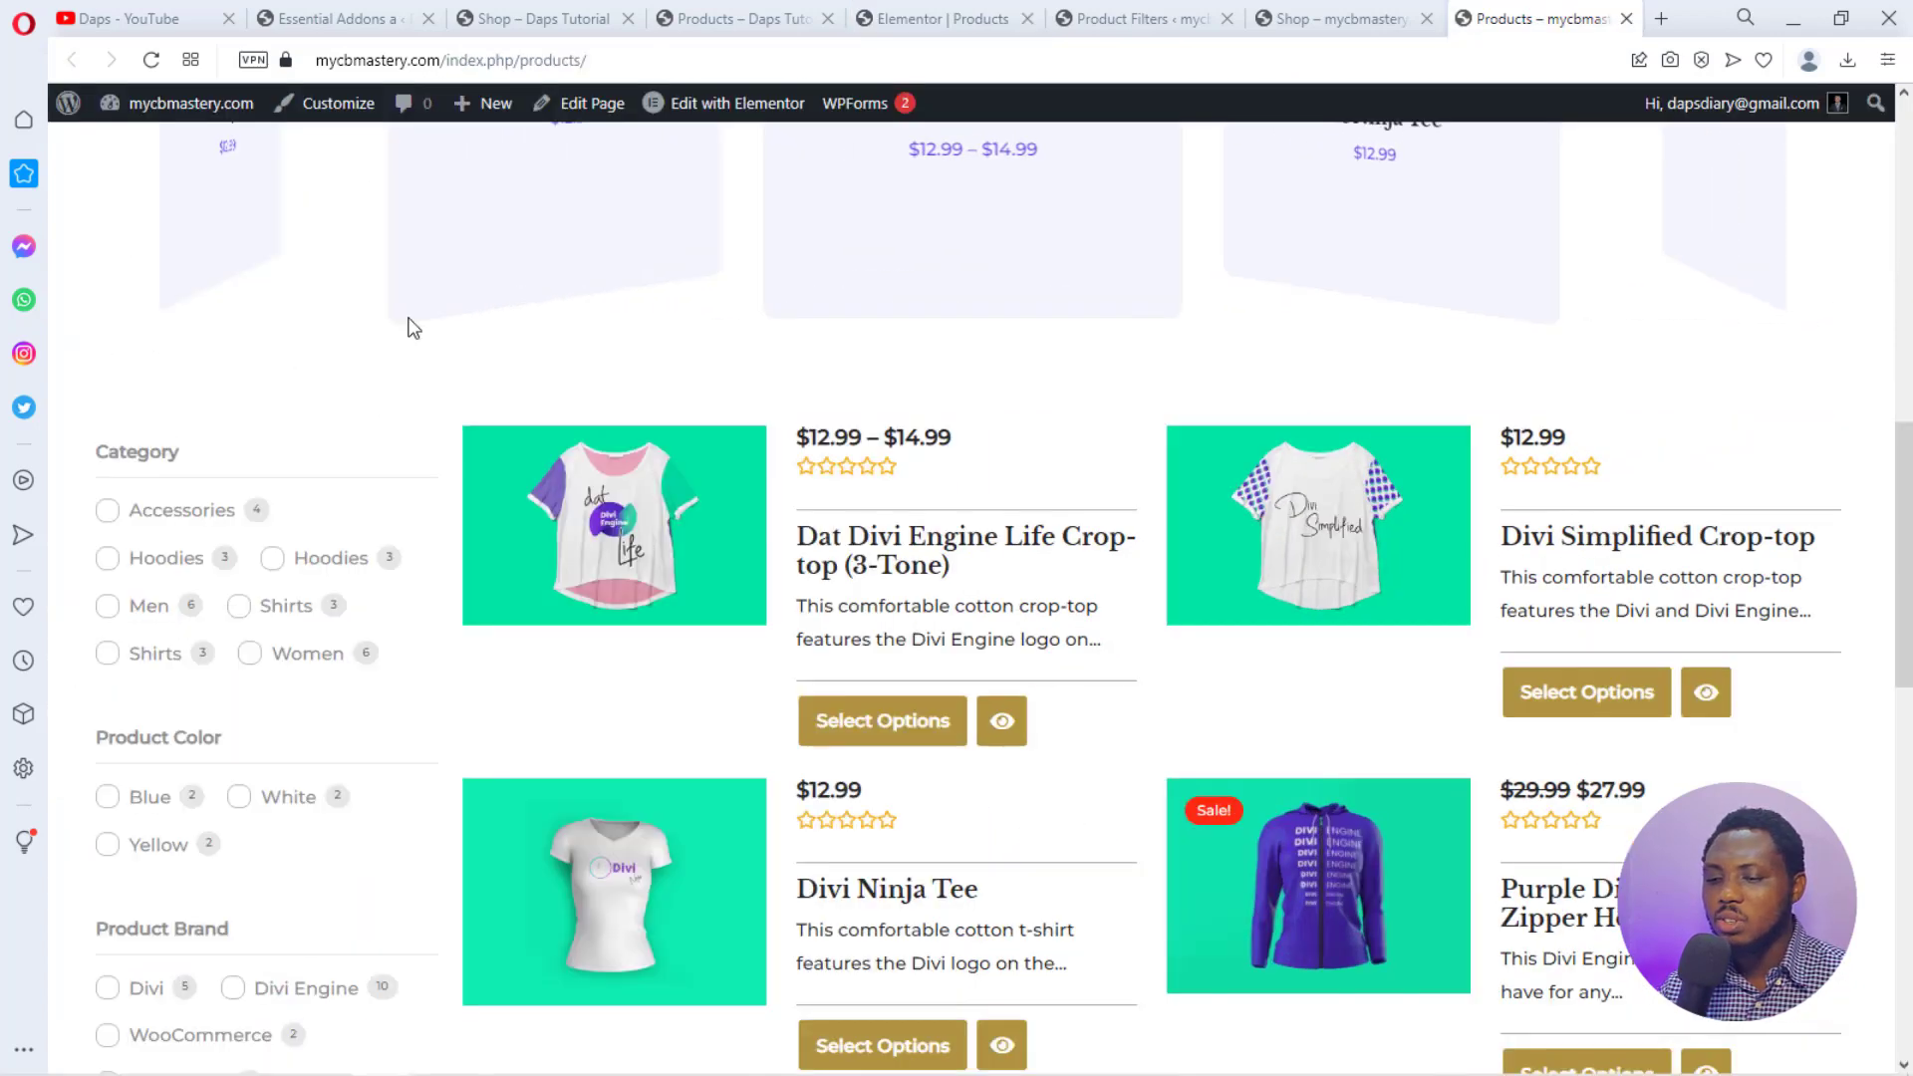
pyautogui.scroll(-13, 609, 338)
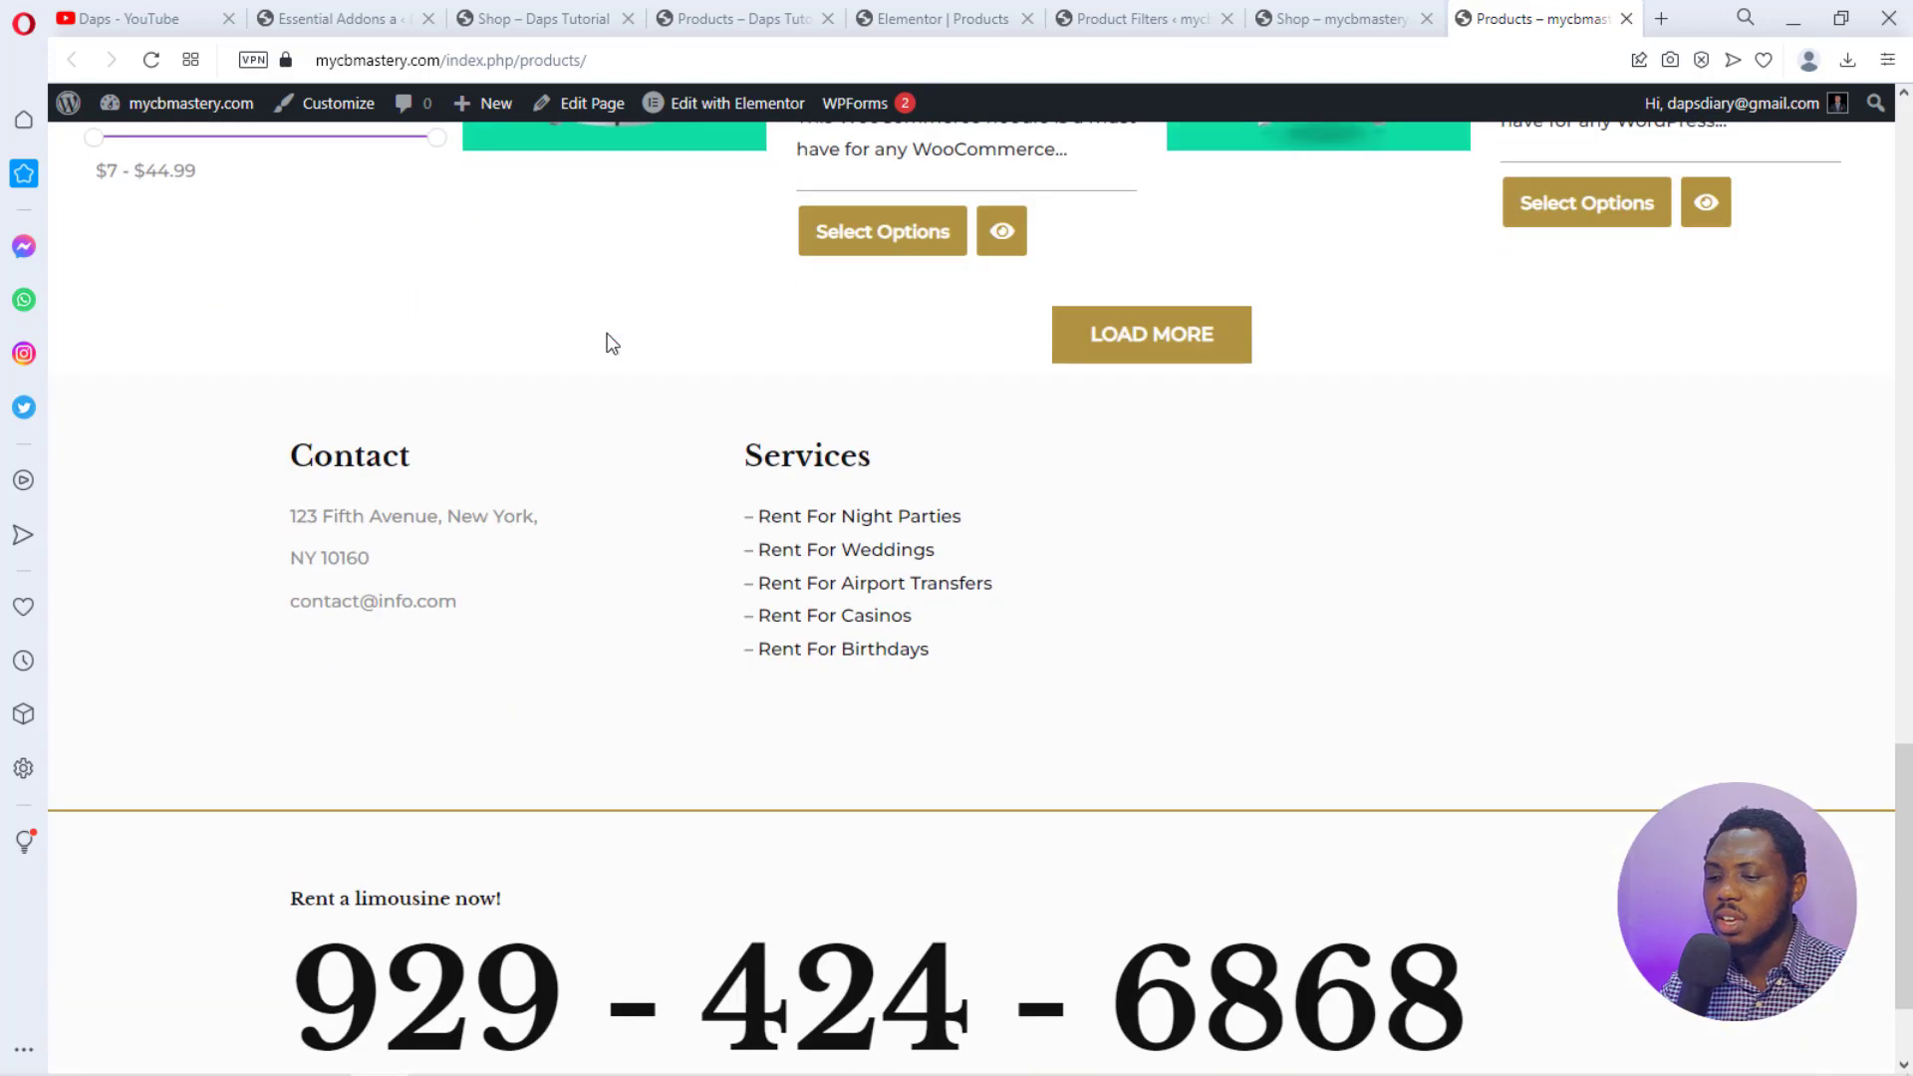
pyautogui.scroll(15, 594, 327)
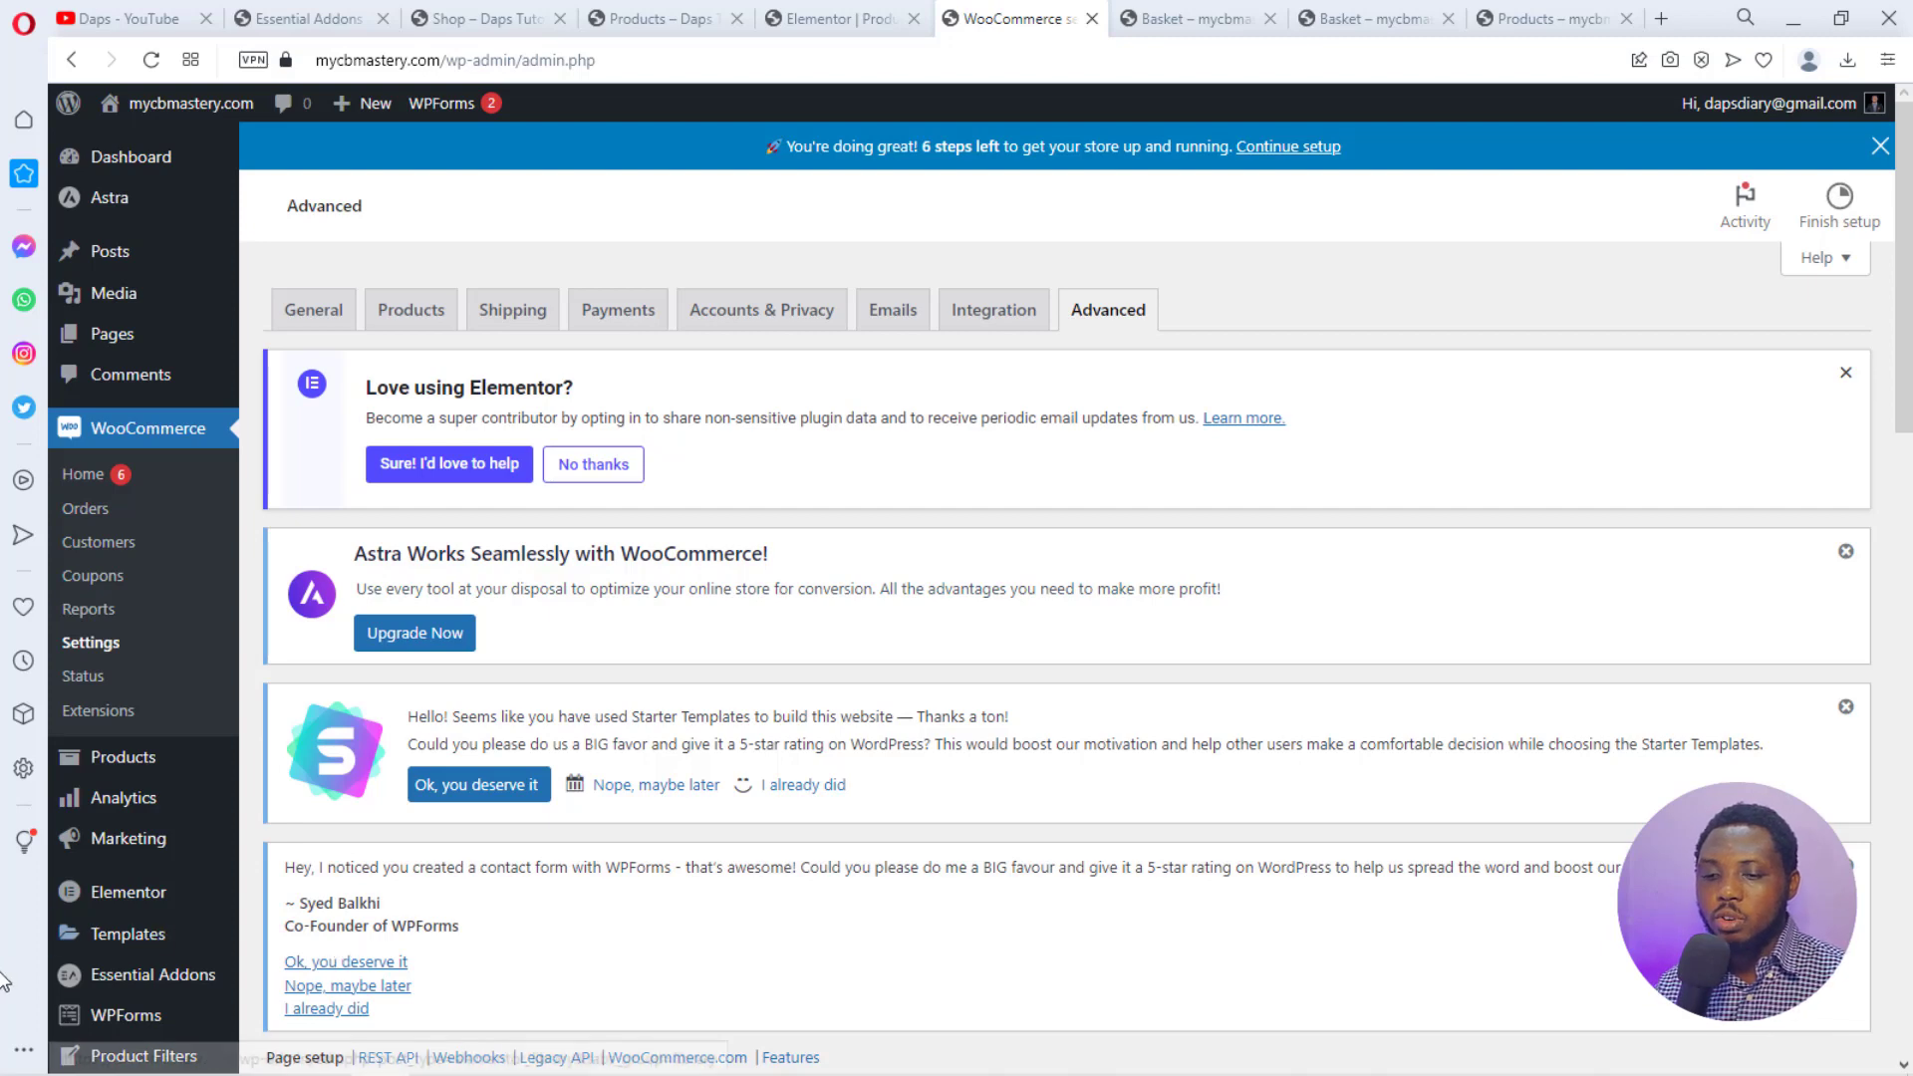
# Search the WordPress plugin directory for "redirection", then install and activate the Redirection plugin that manages 301 redirects.
pyautogui.scroll(-3, 140, 876)
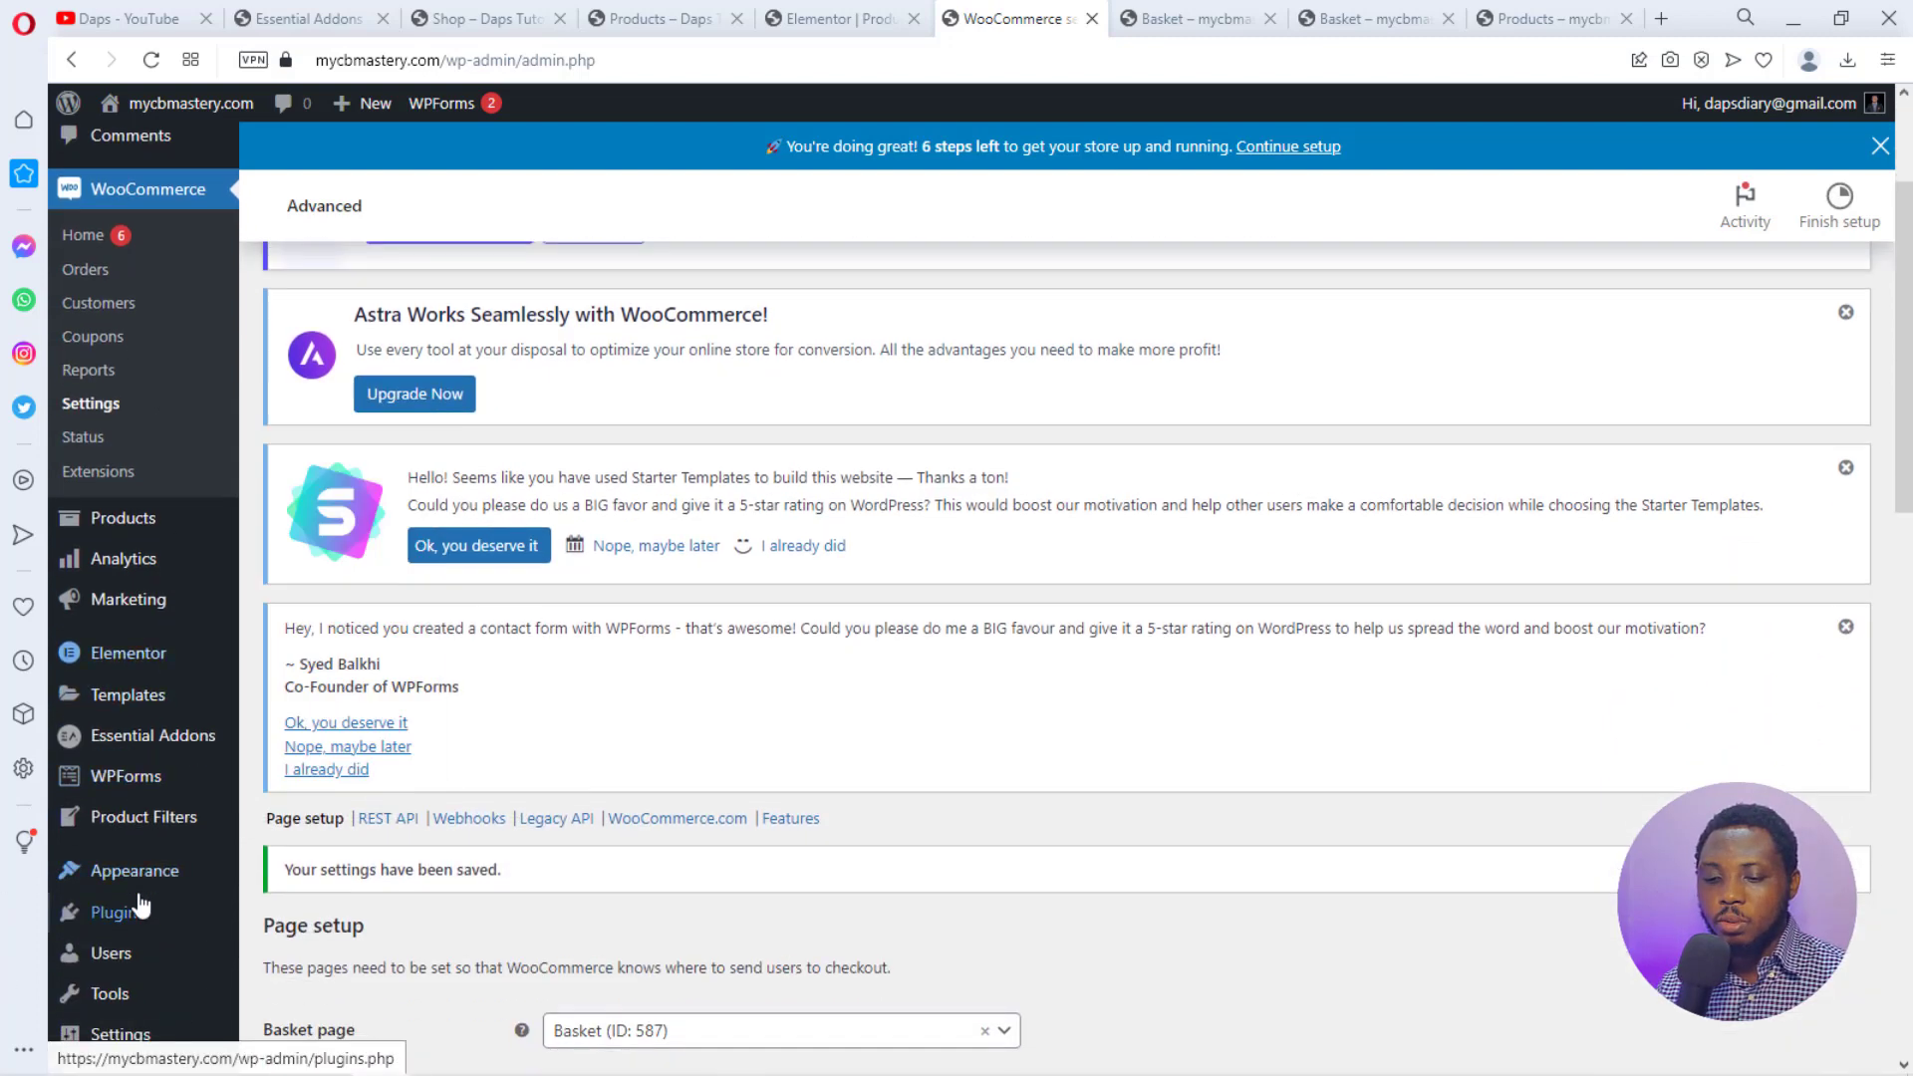
pyautogui.moveTo(140, 876)
pyautogui.click(273, 913)
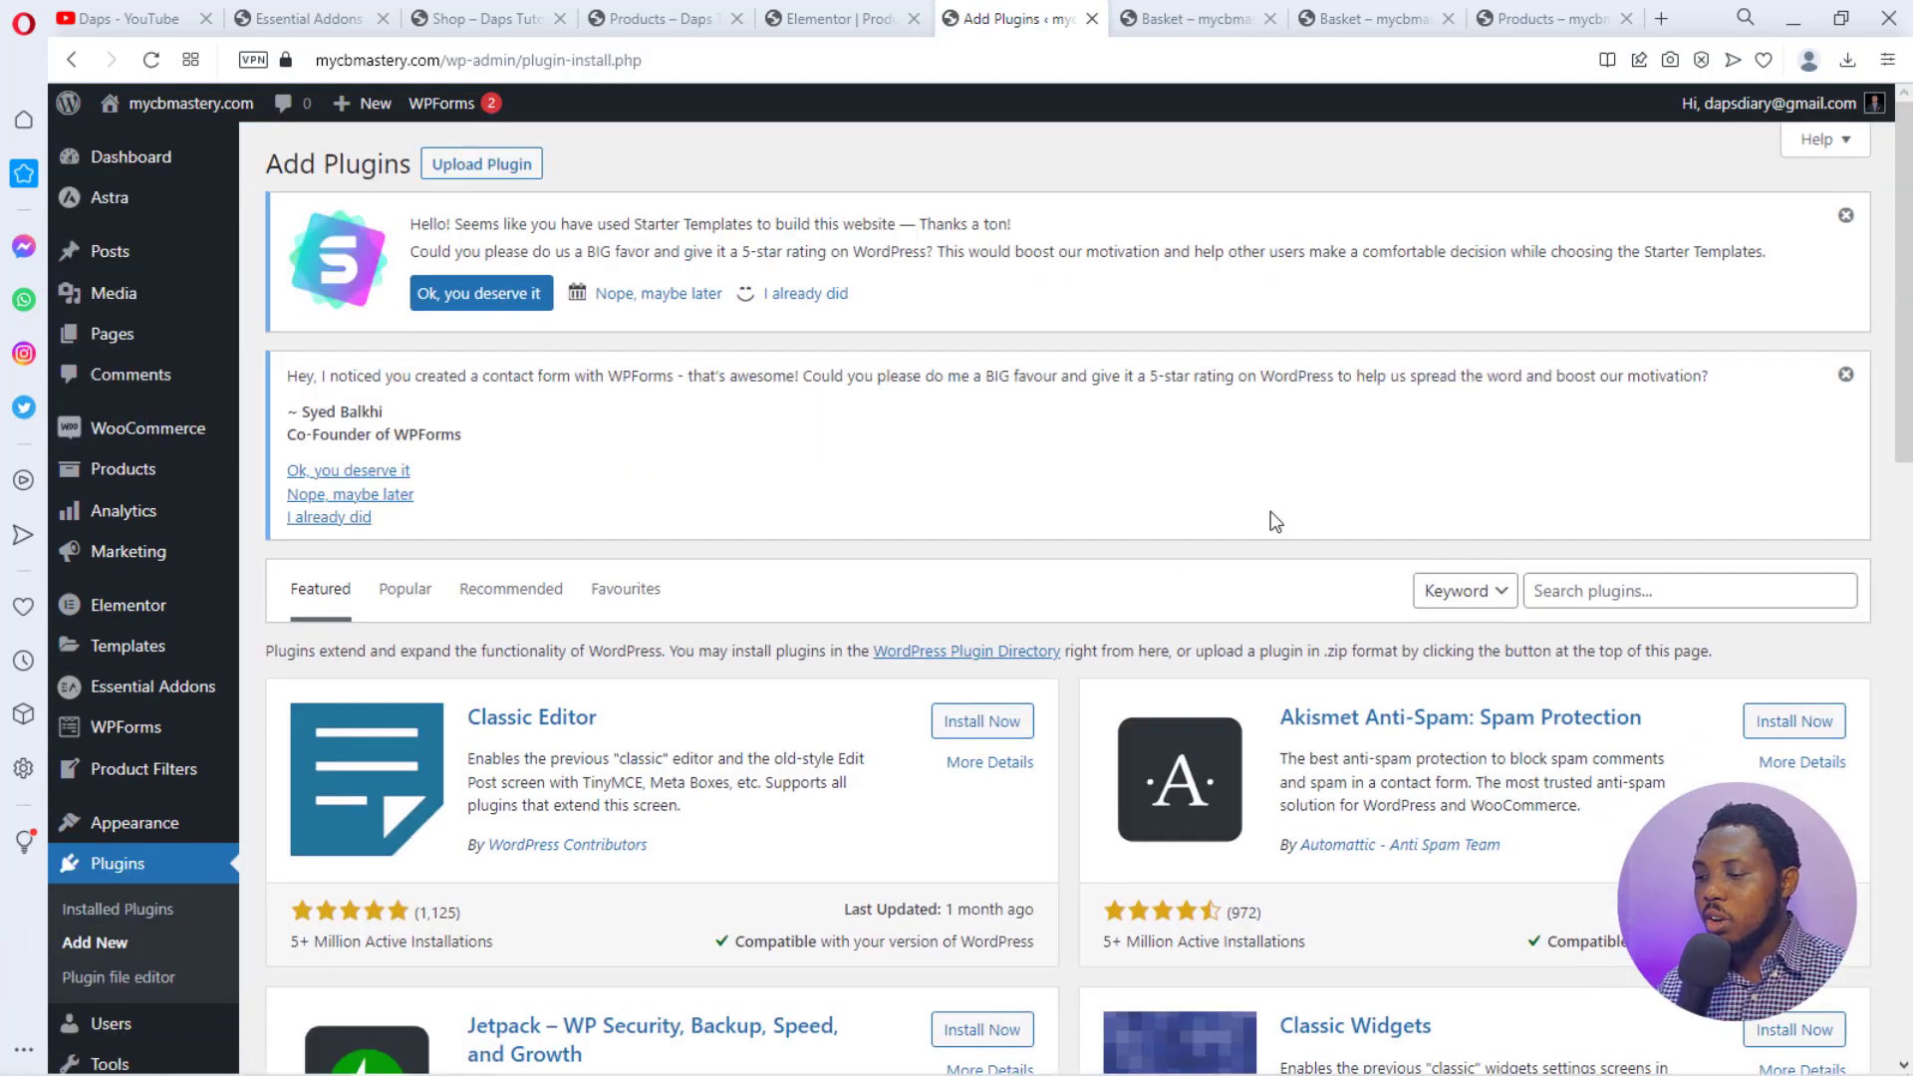
pyautogui.click(1588, 594)
pyautogui.write('redirection')
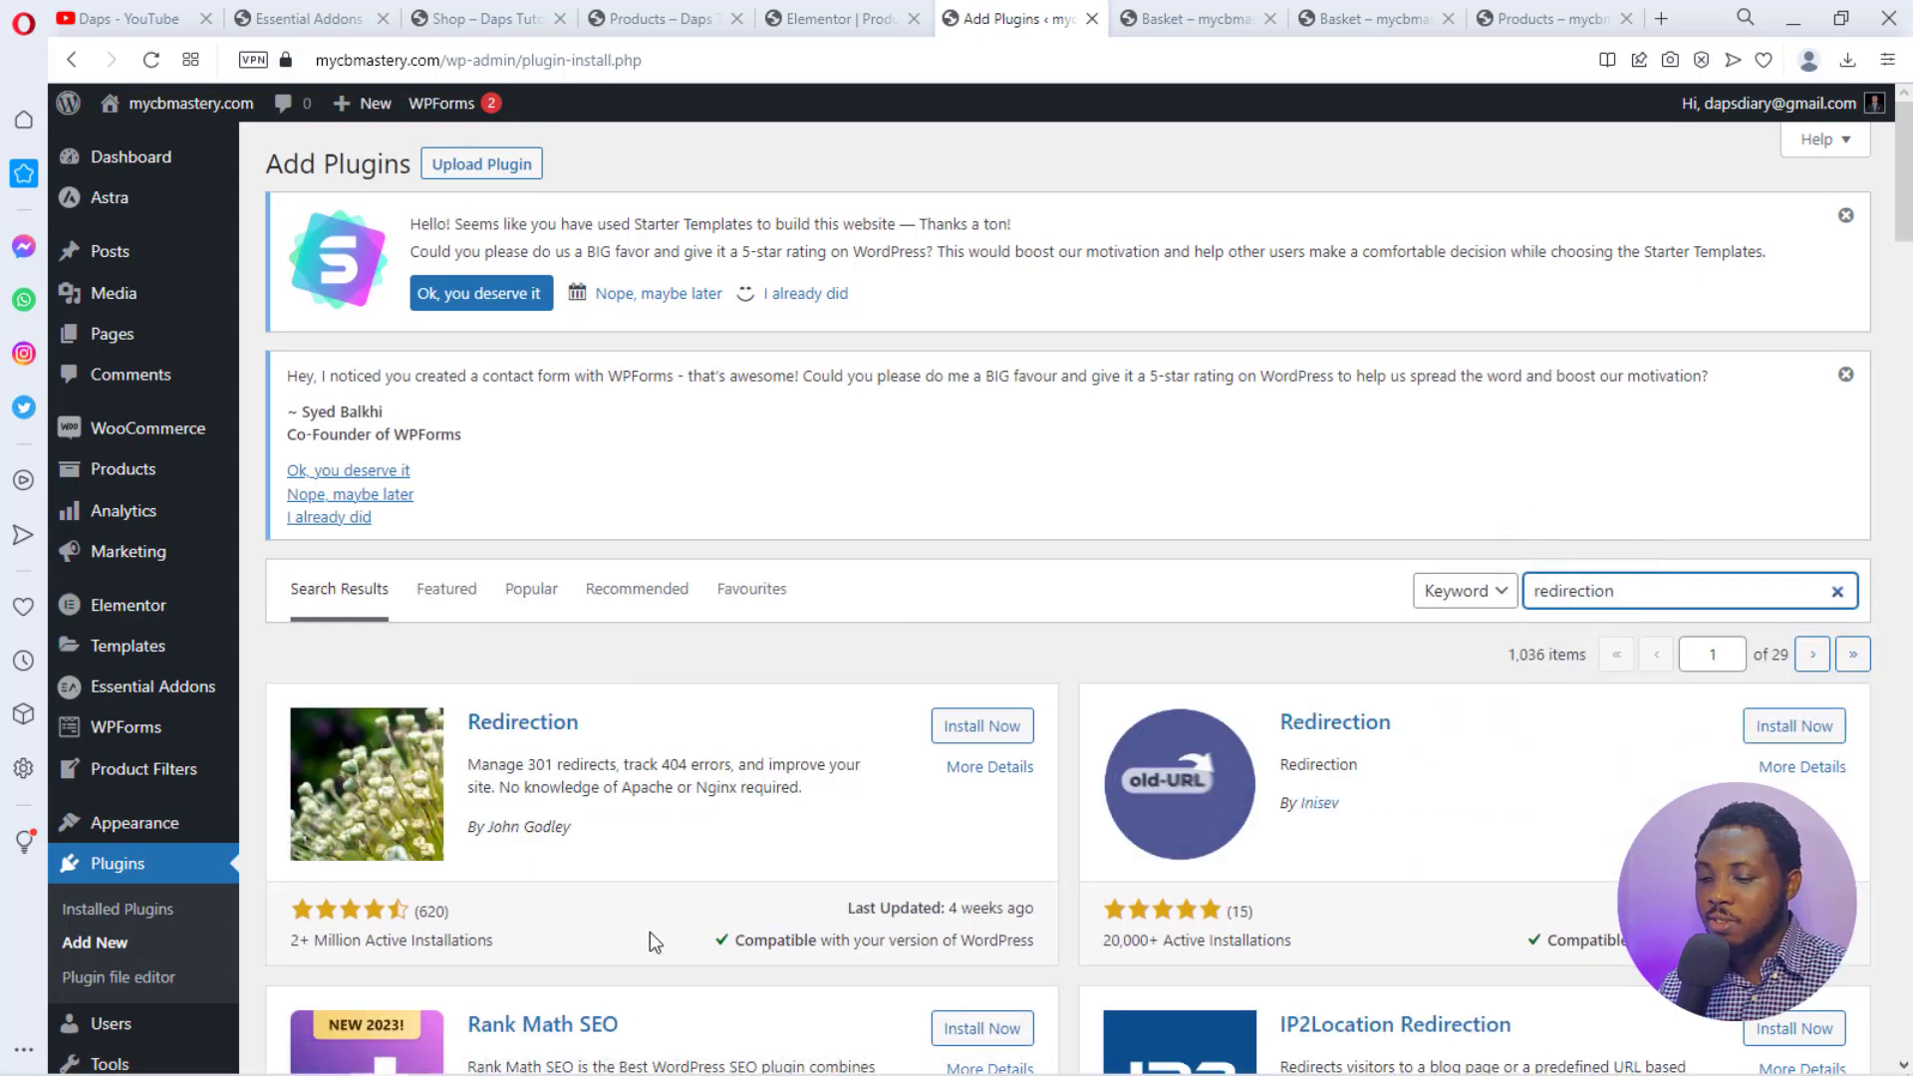
pyautogui.click(978, 728)
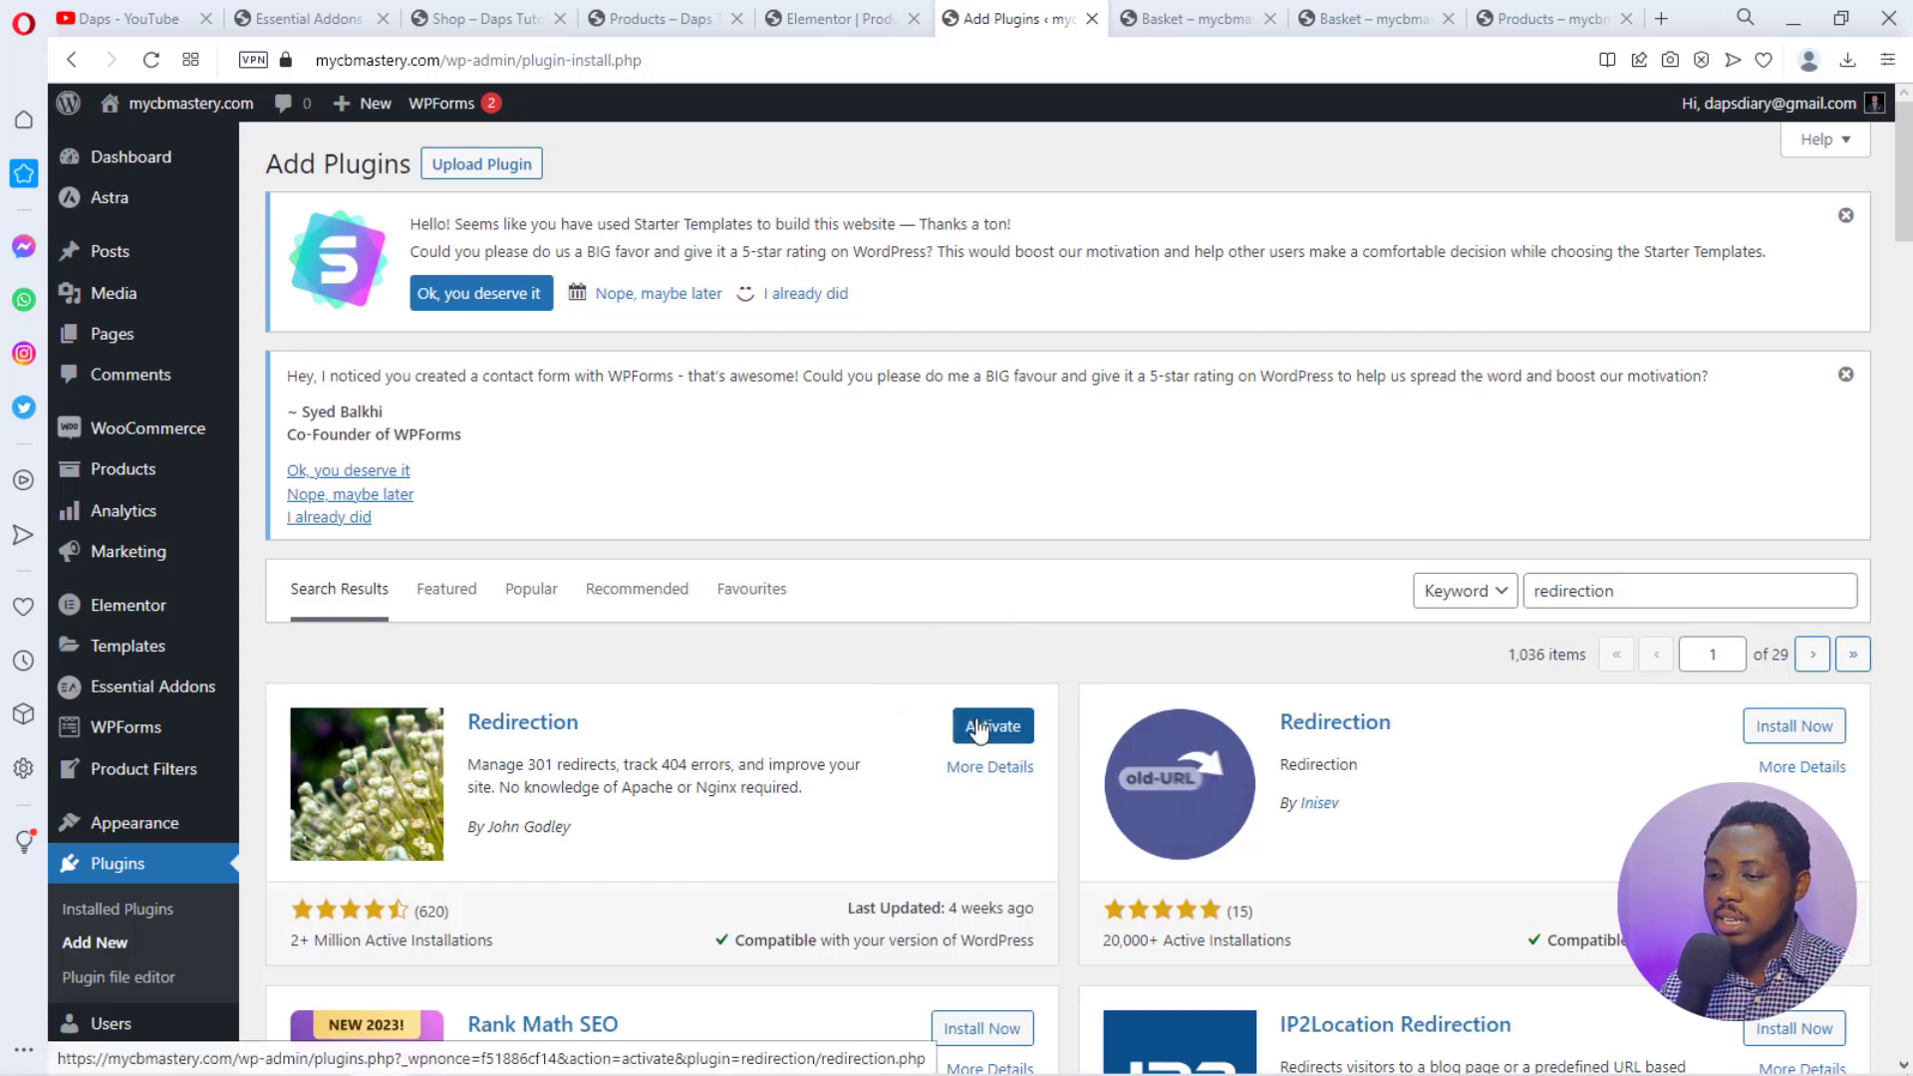
pyautogui.click(979, 730)
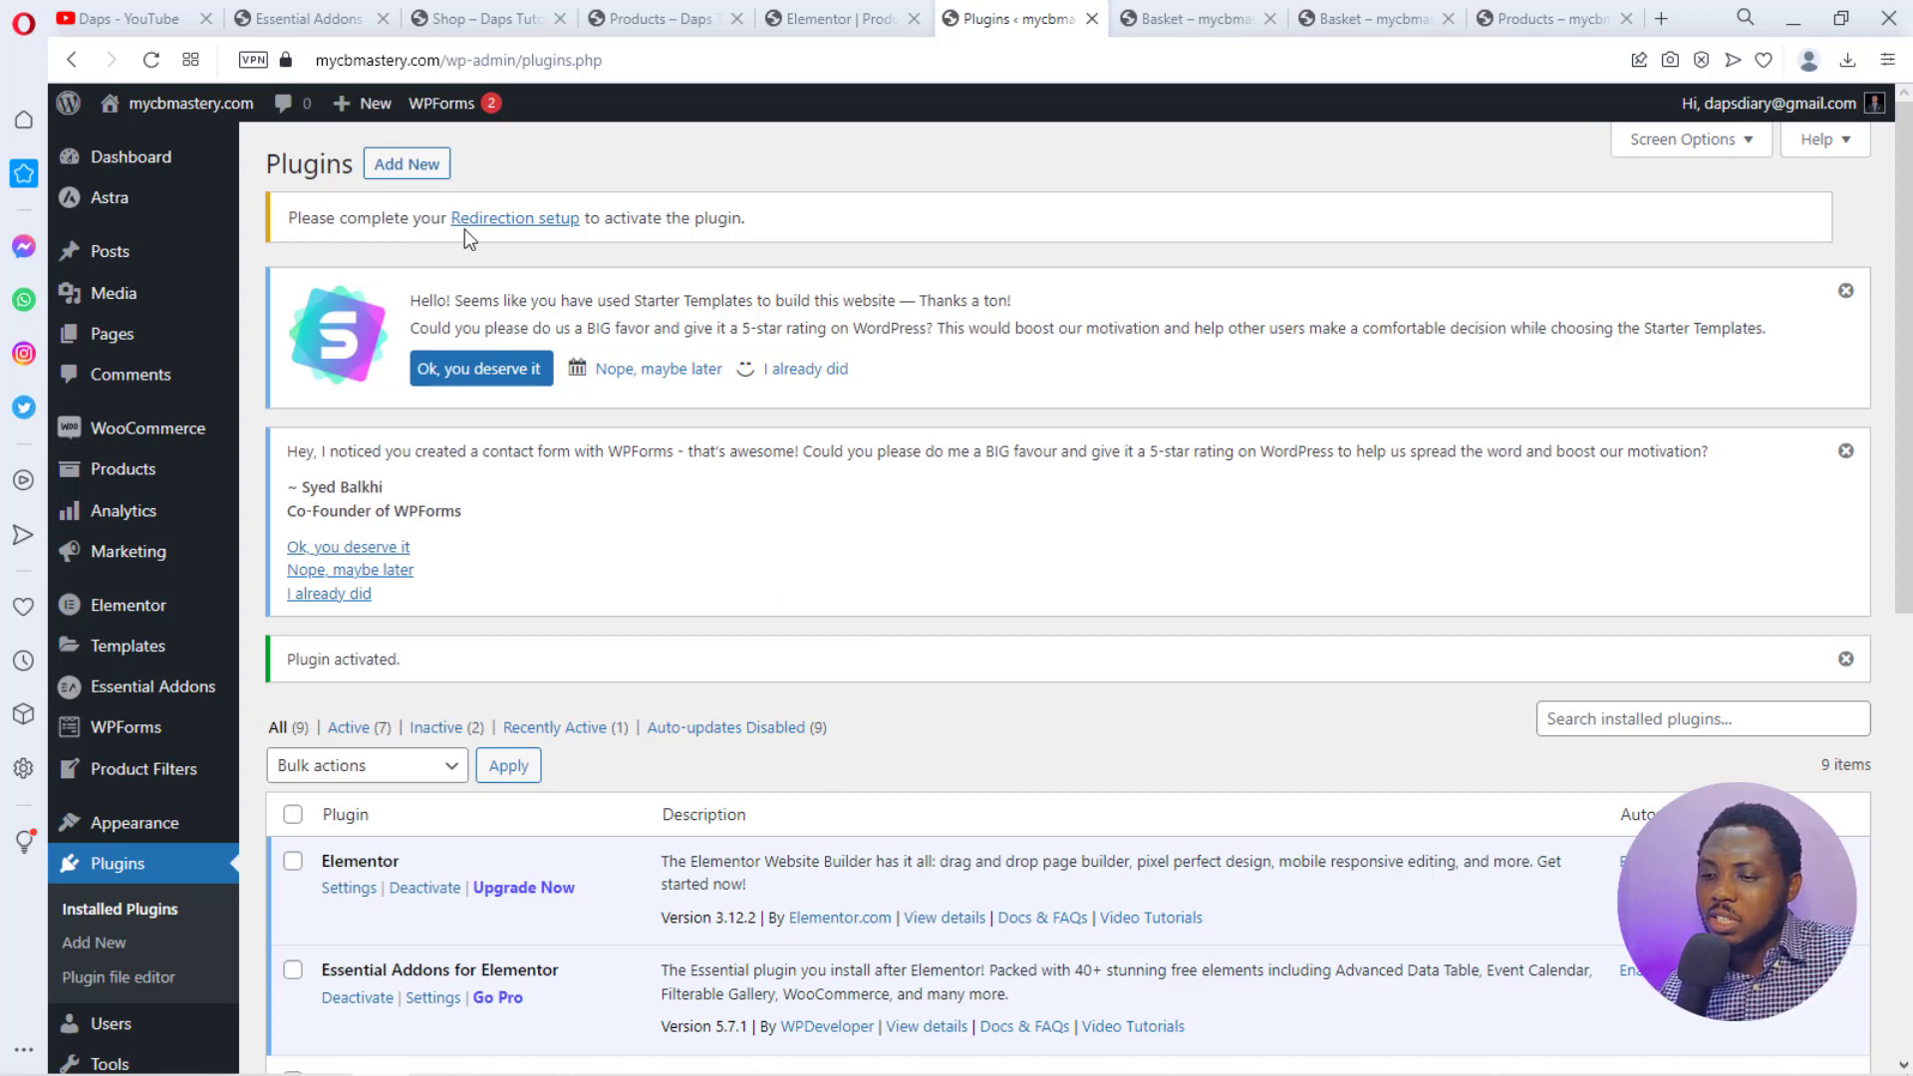
# Run the Redirection plugin's setup wizard with its default options through to the redirect list.
pyautogui.click(533, 221)
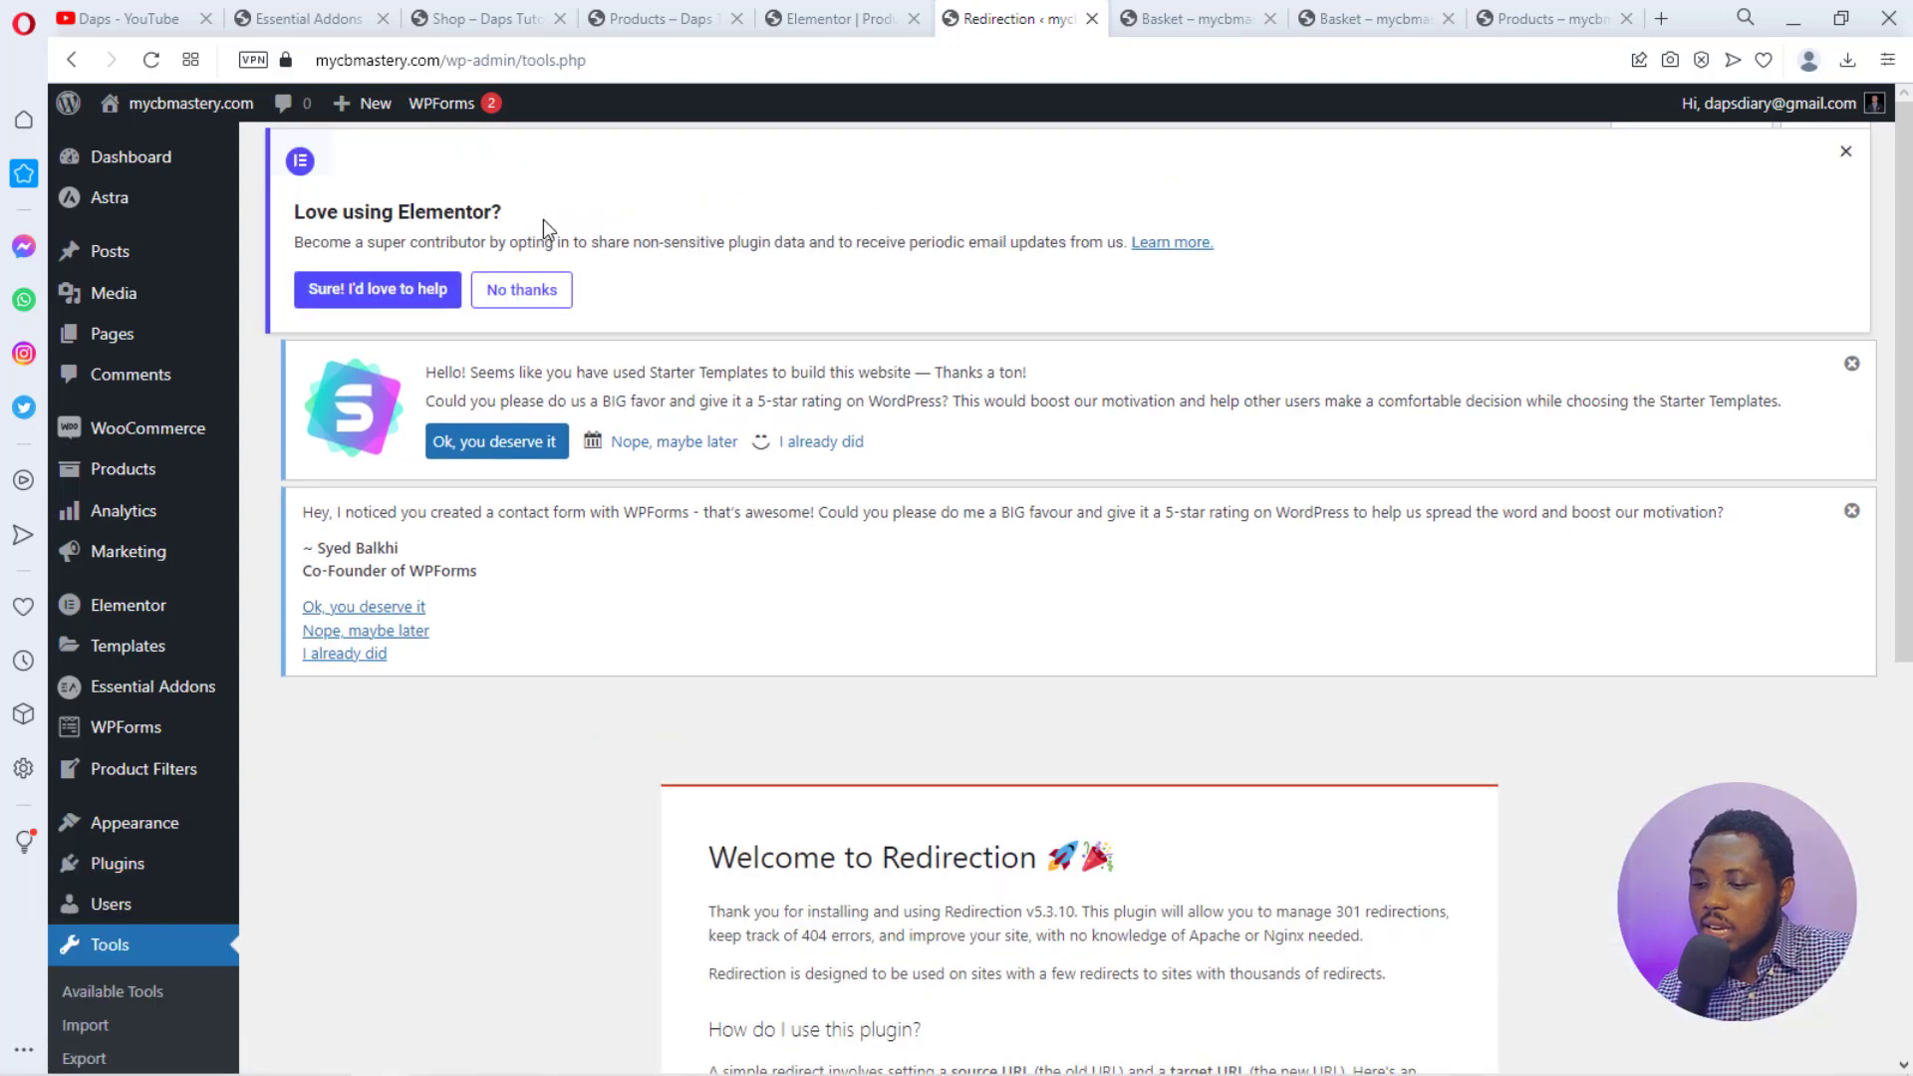
pyautogui.scroll(-5, 1036, 470)
pyautogui.click(757, 906)
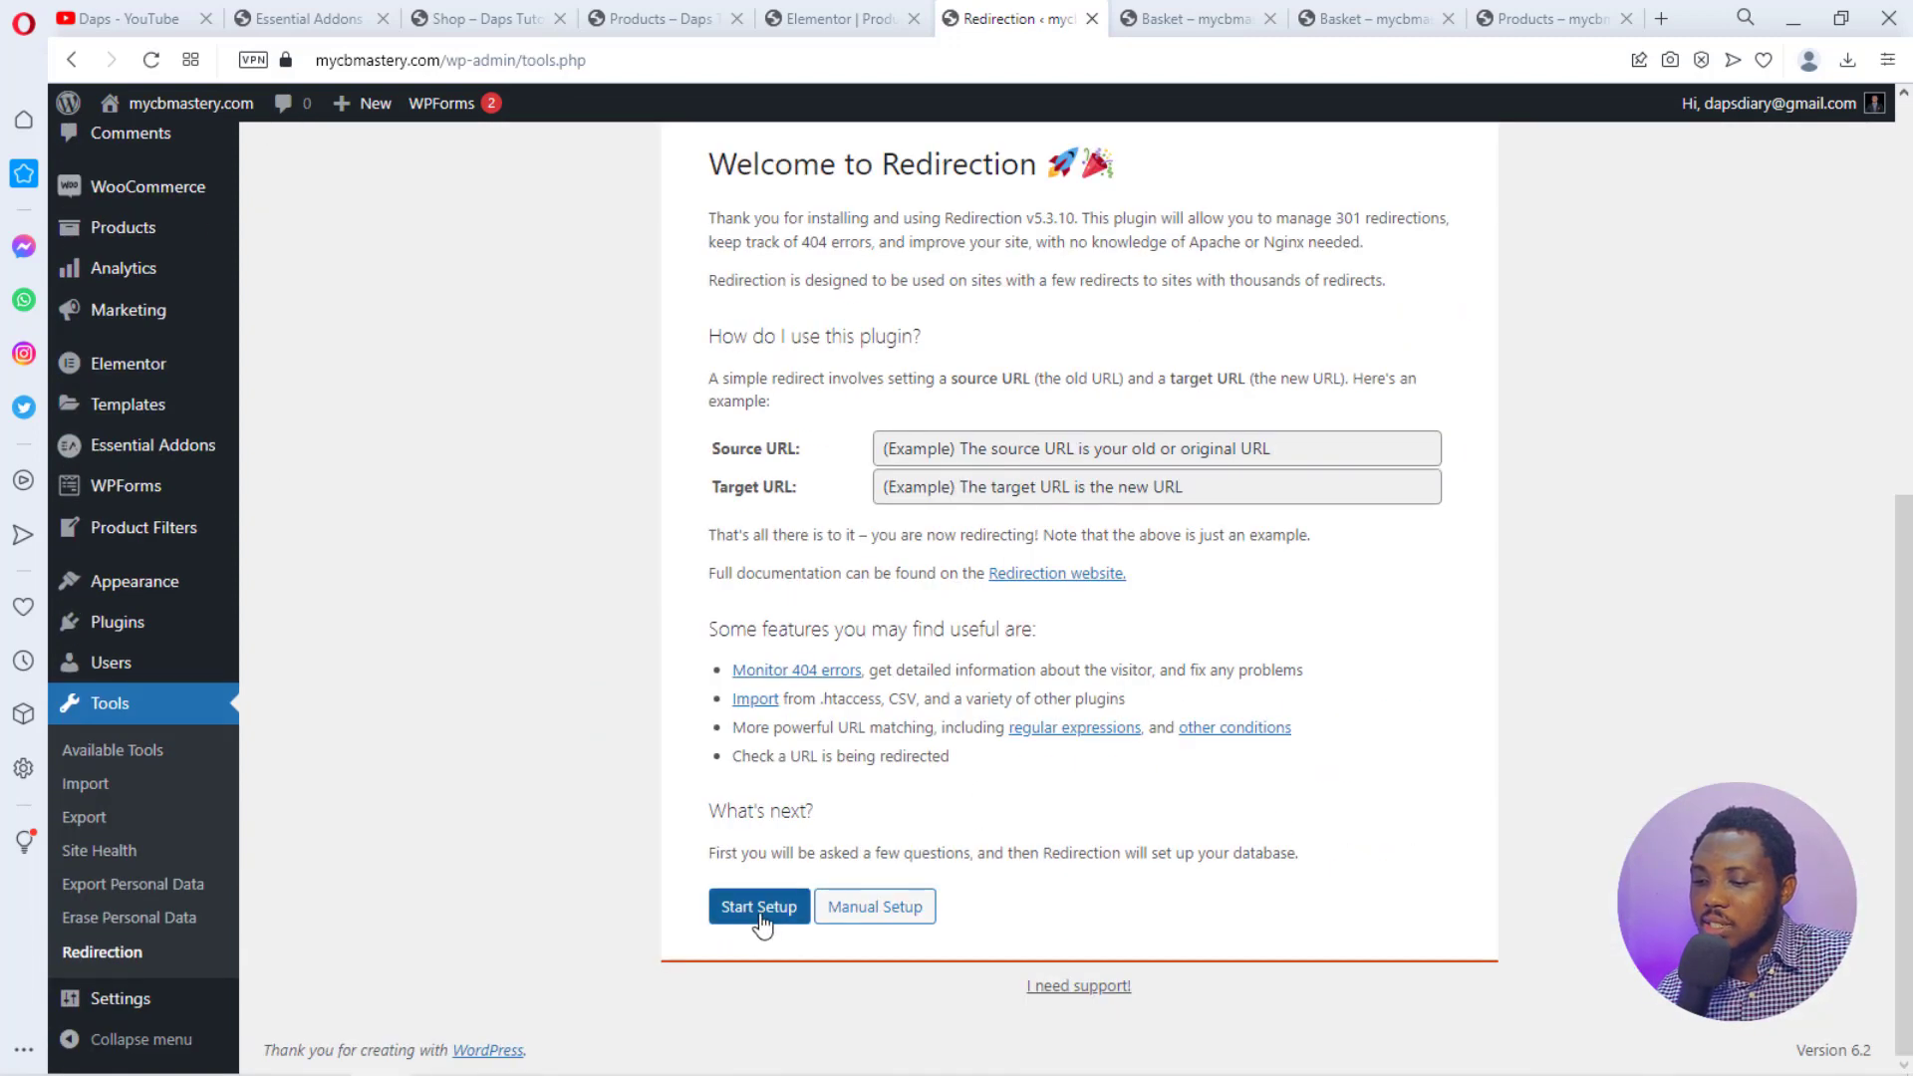
pyautogui.click(752, 909)
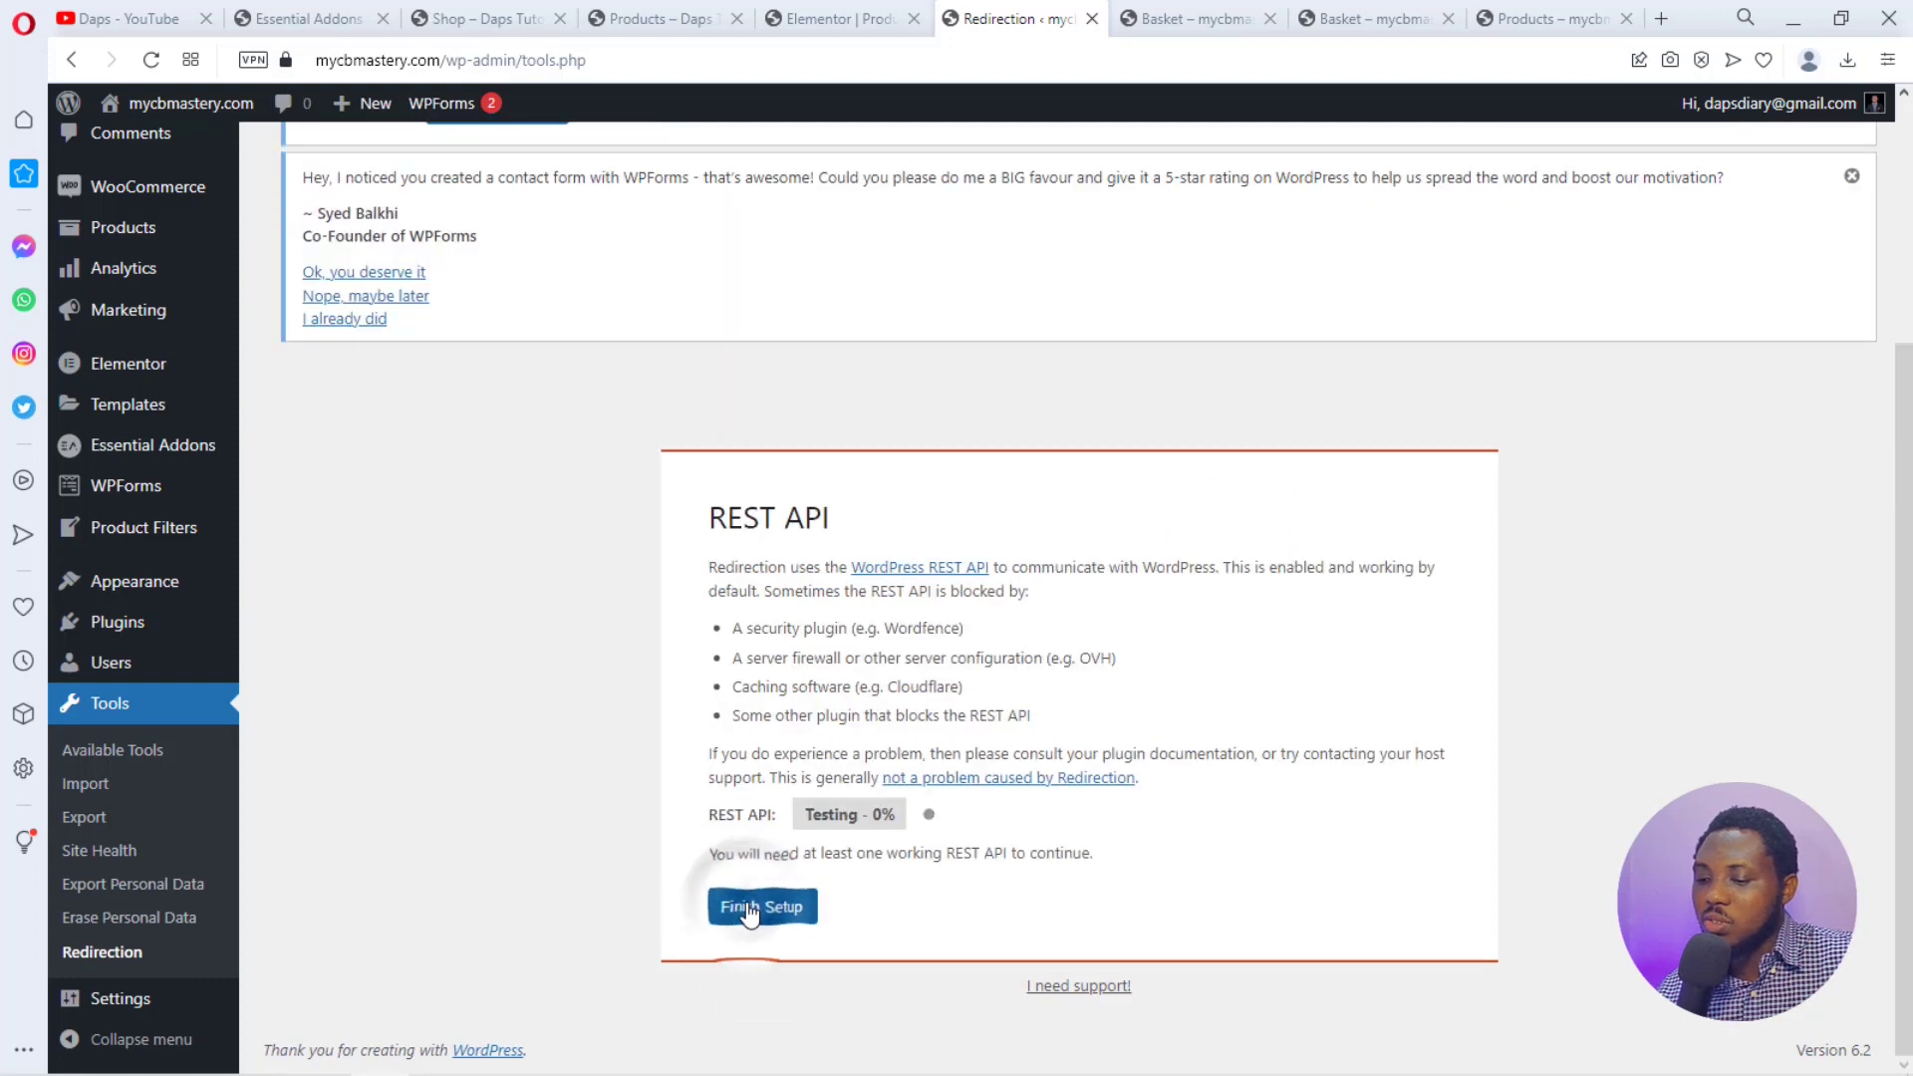
pyautogui.click(749, 908)
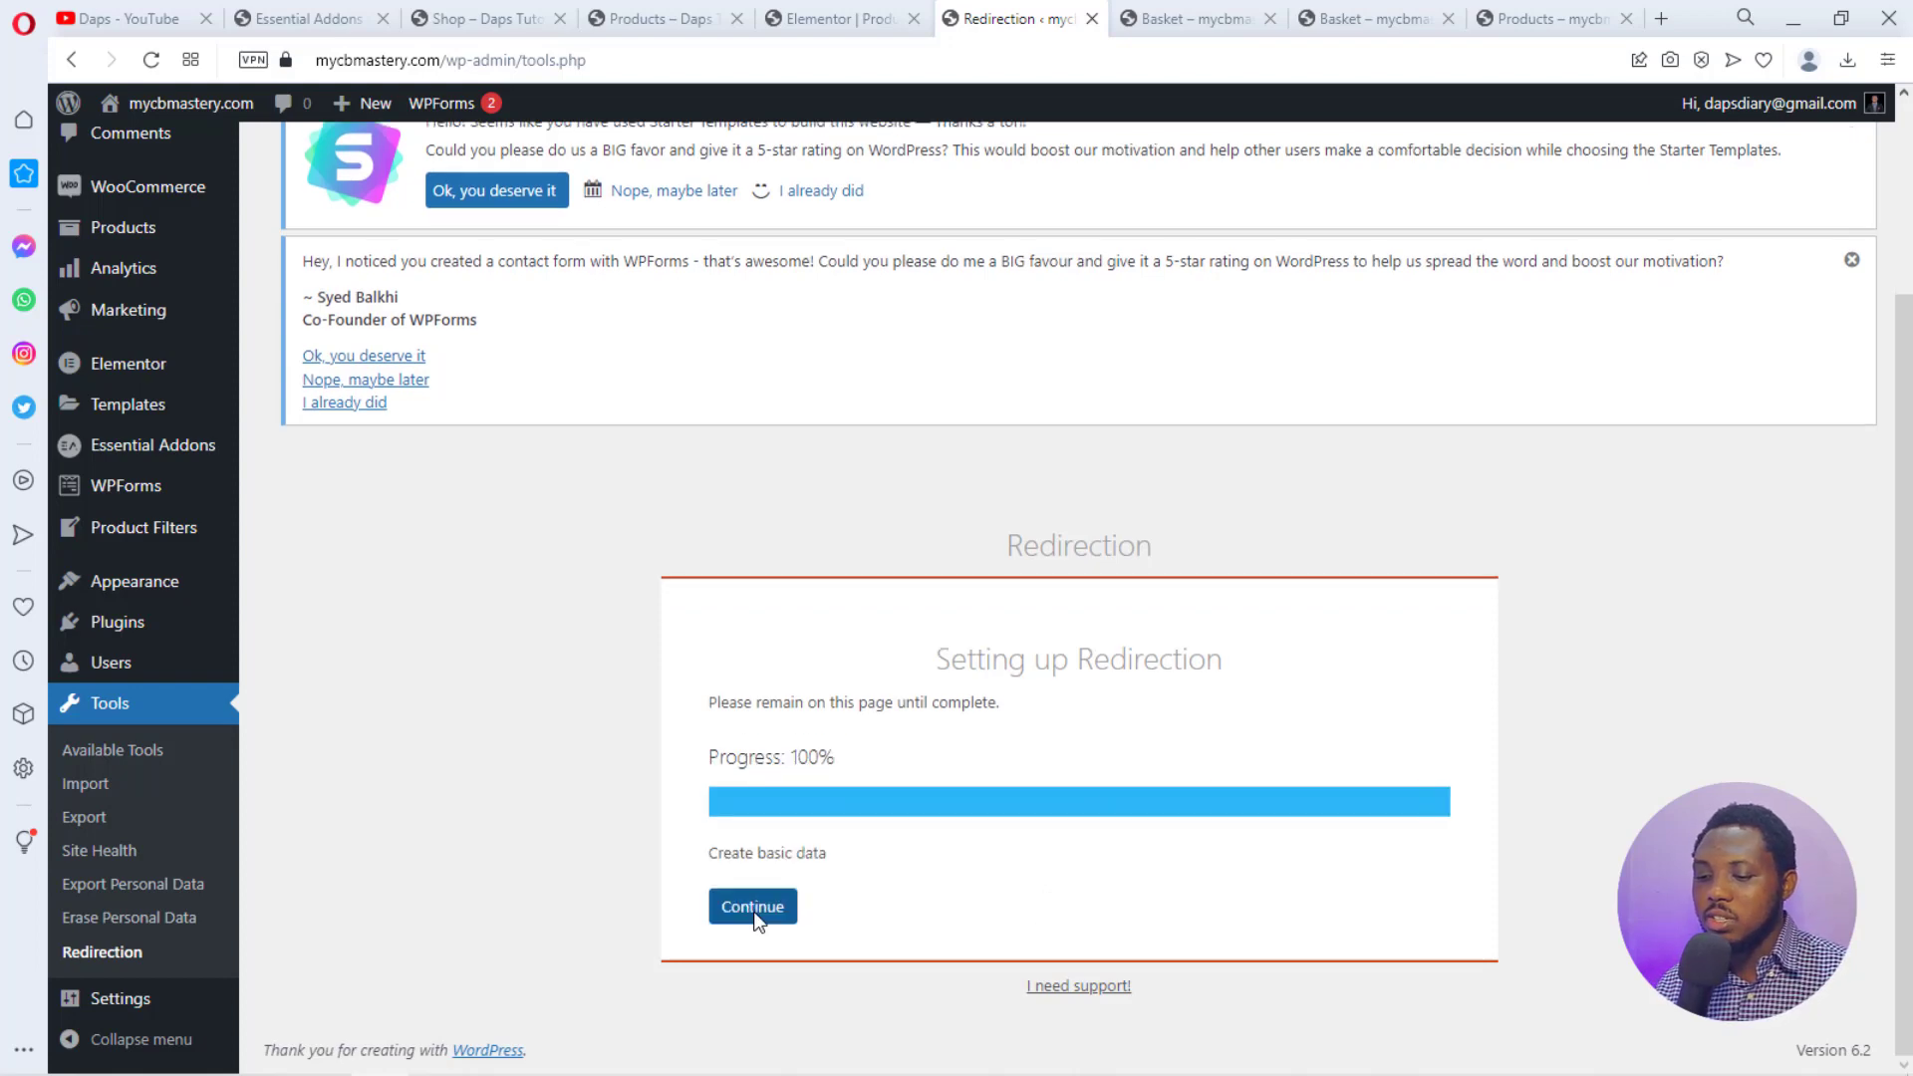
pyautogui.click(754, 909)
pyautogui.click(755, 911)
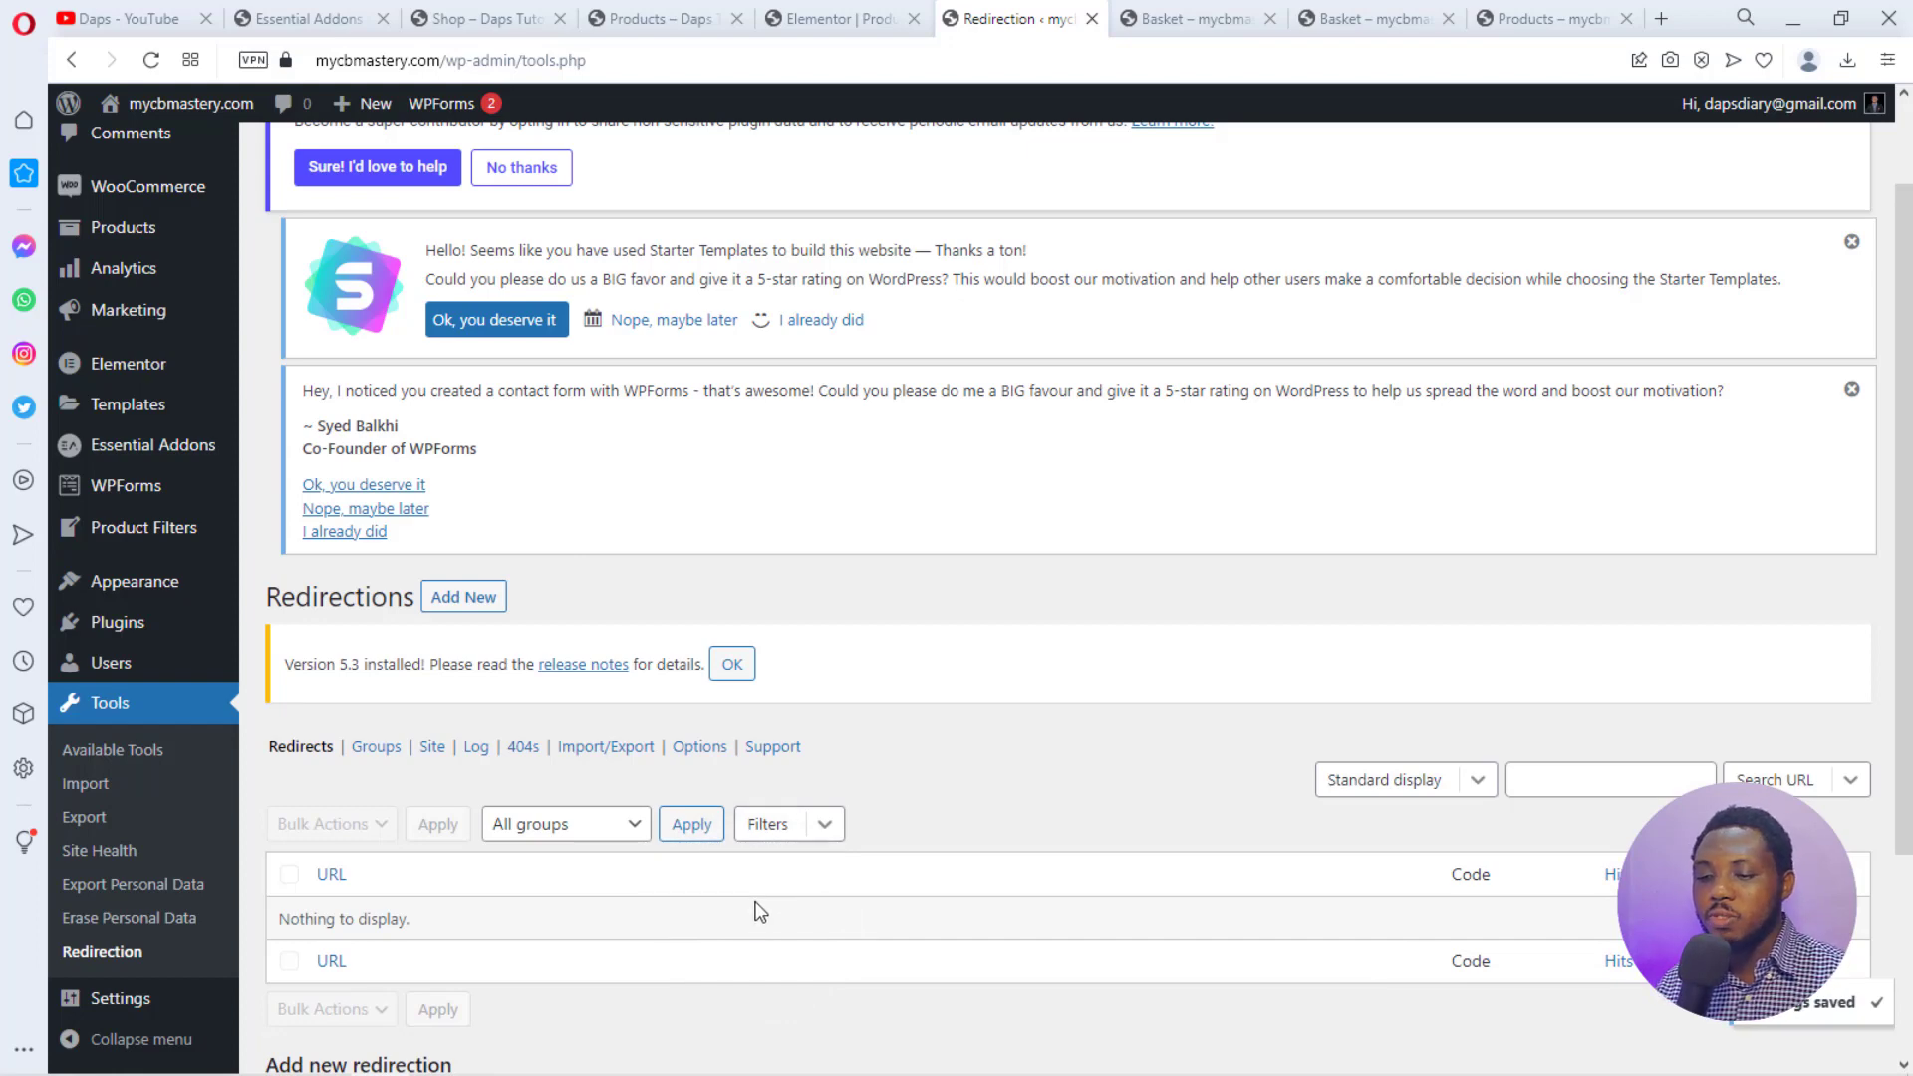
# Add a new redirect from source URL /shop to target URL /product.
pyautogui.click(449, 601)
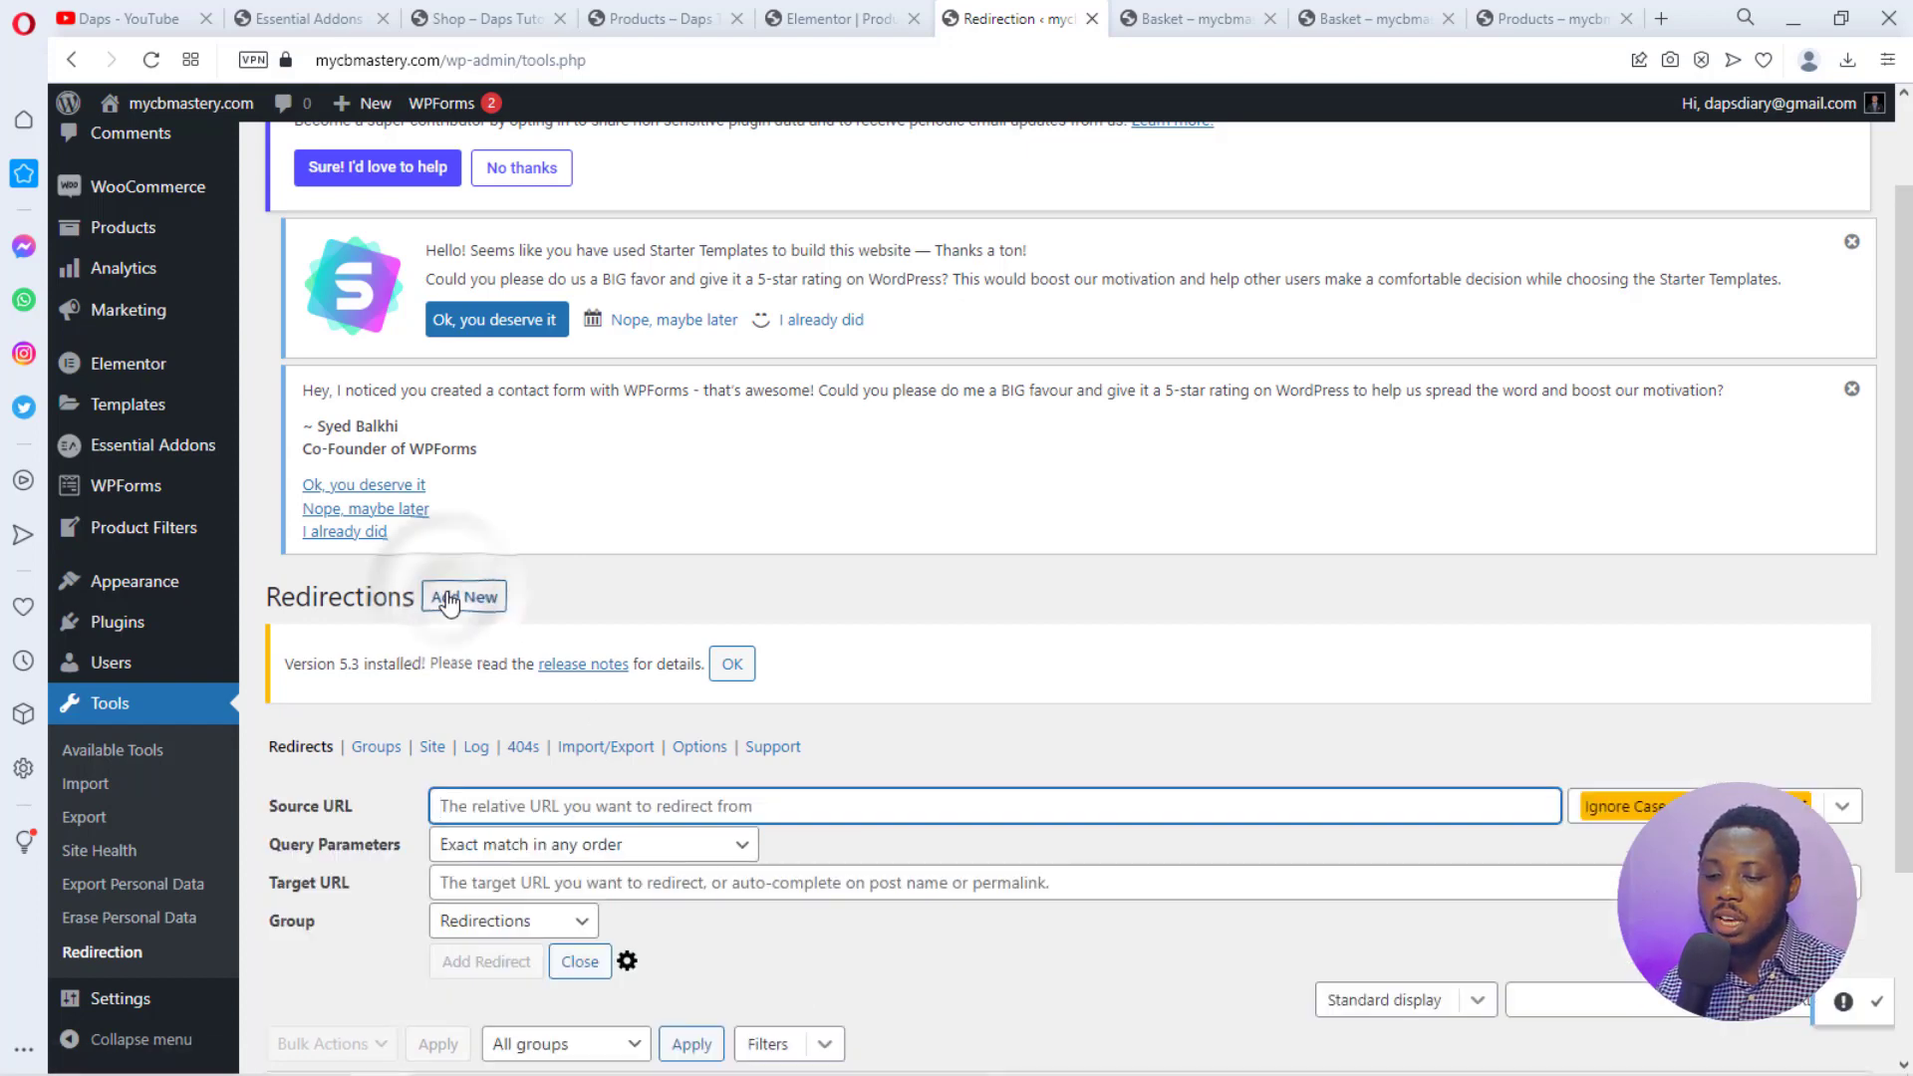
pyautogui.click(519, 807)
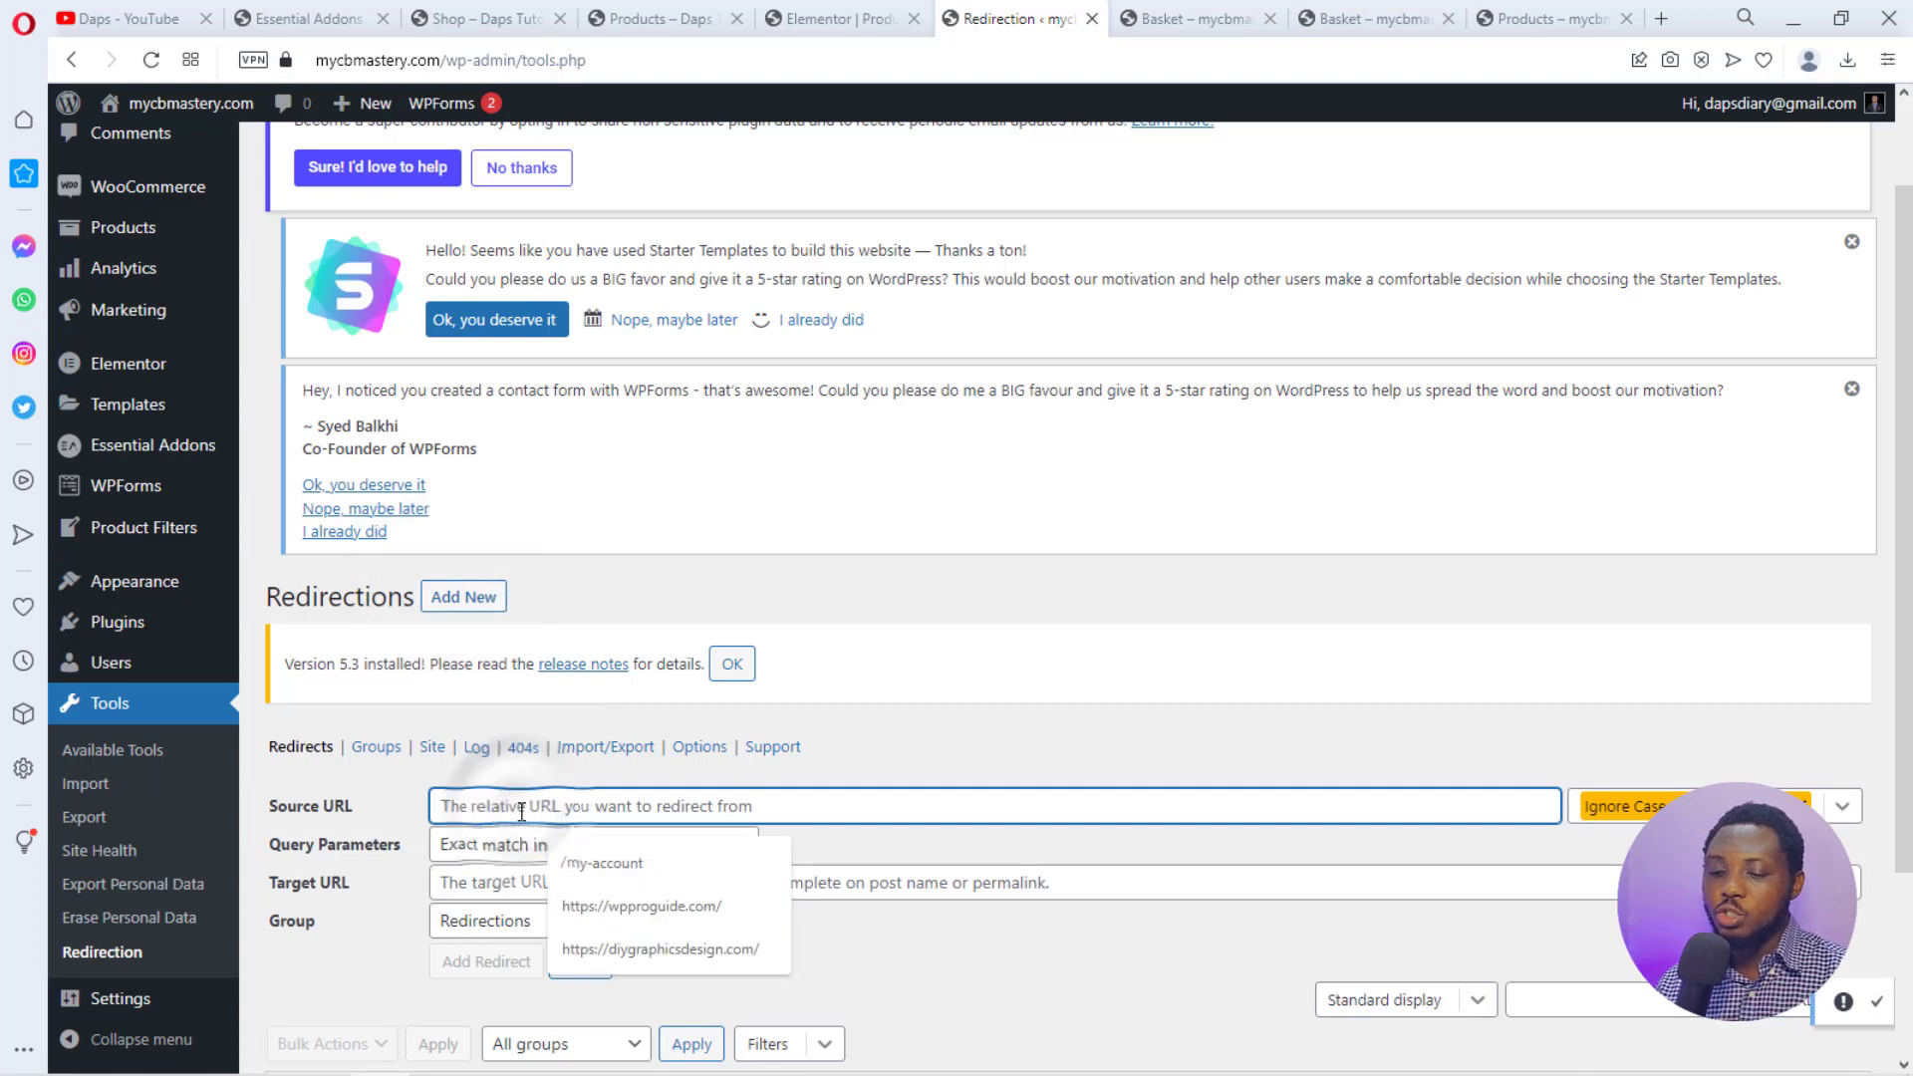
pyautogui.write('shop')
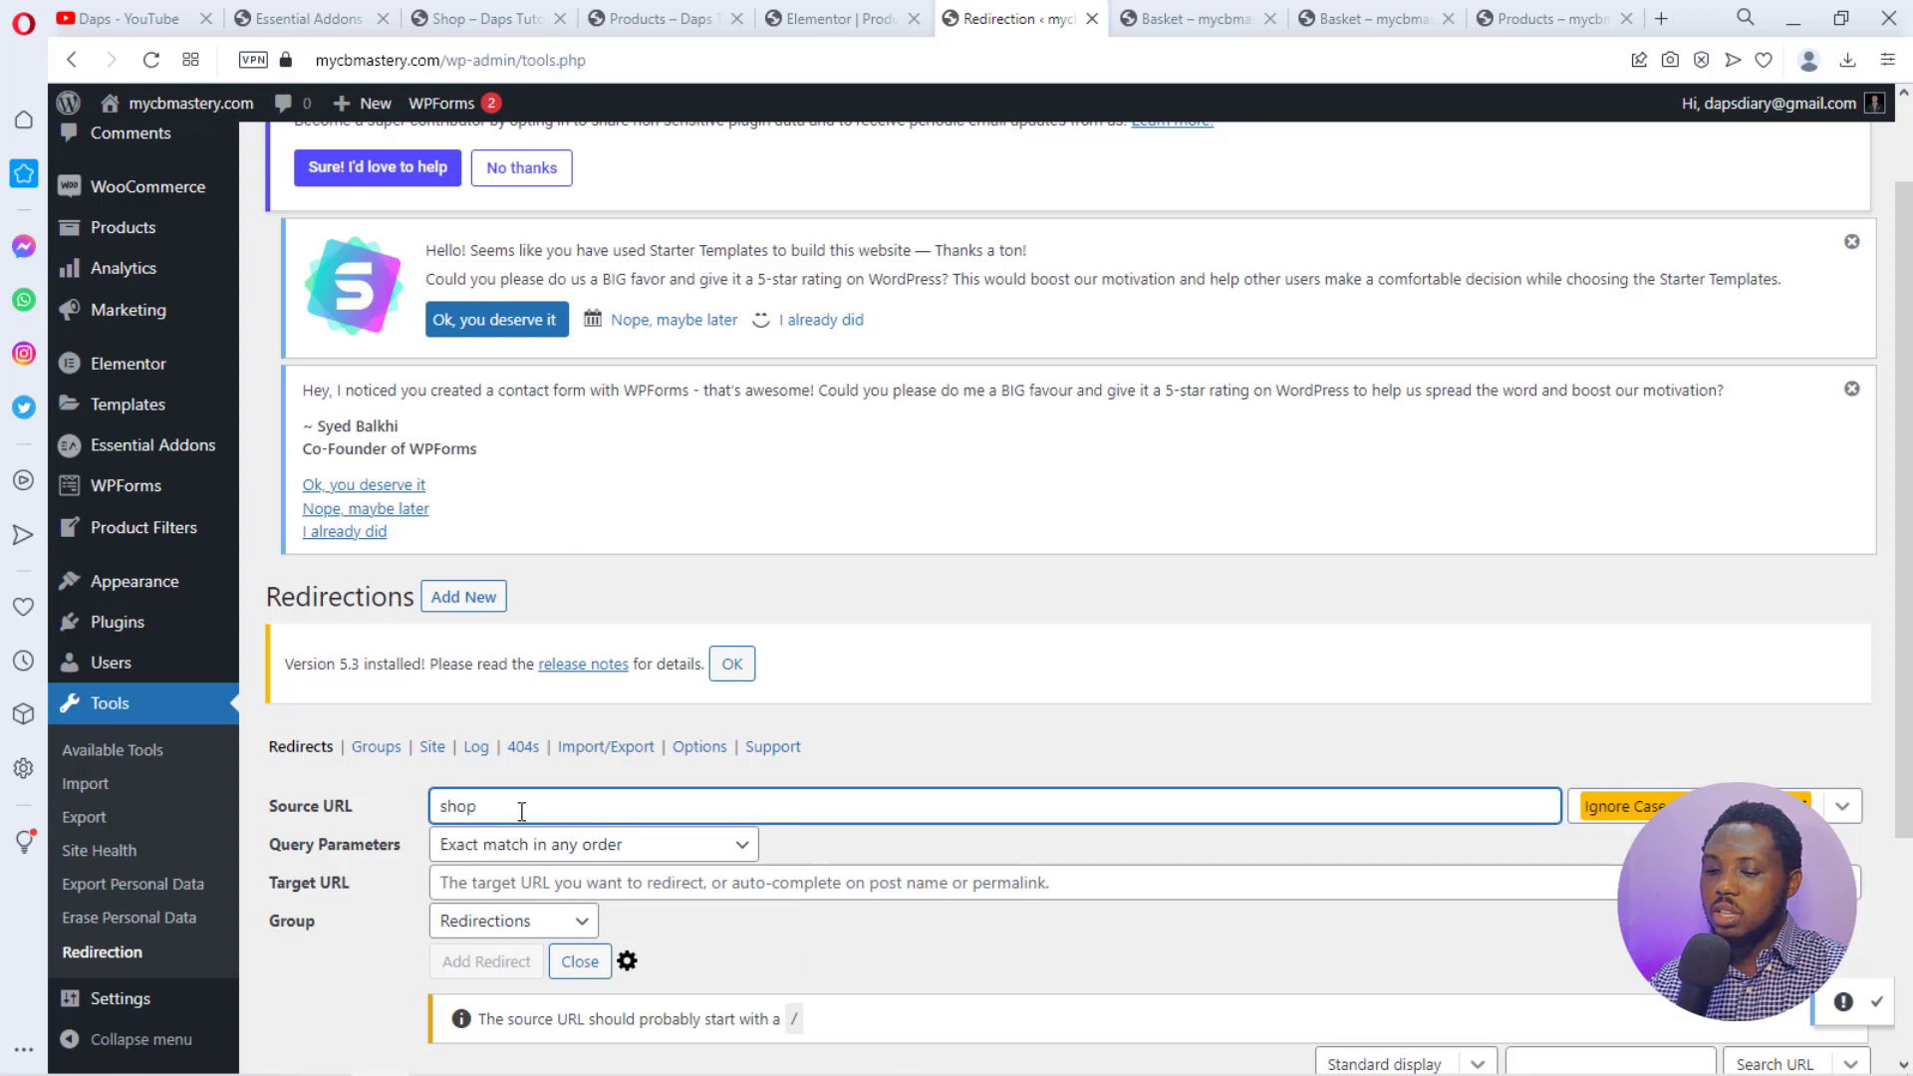
pyautogui.press('Home')
pyautogui.write('/')
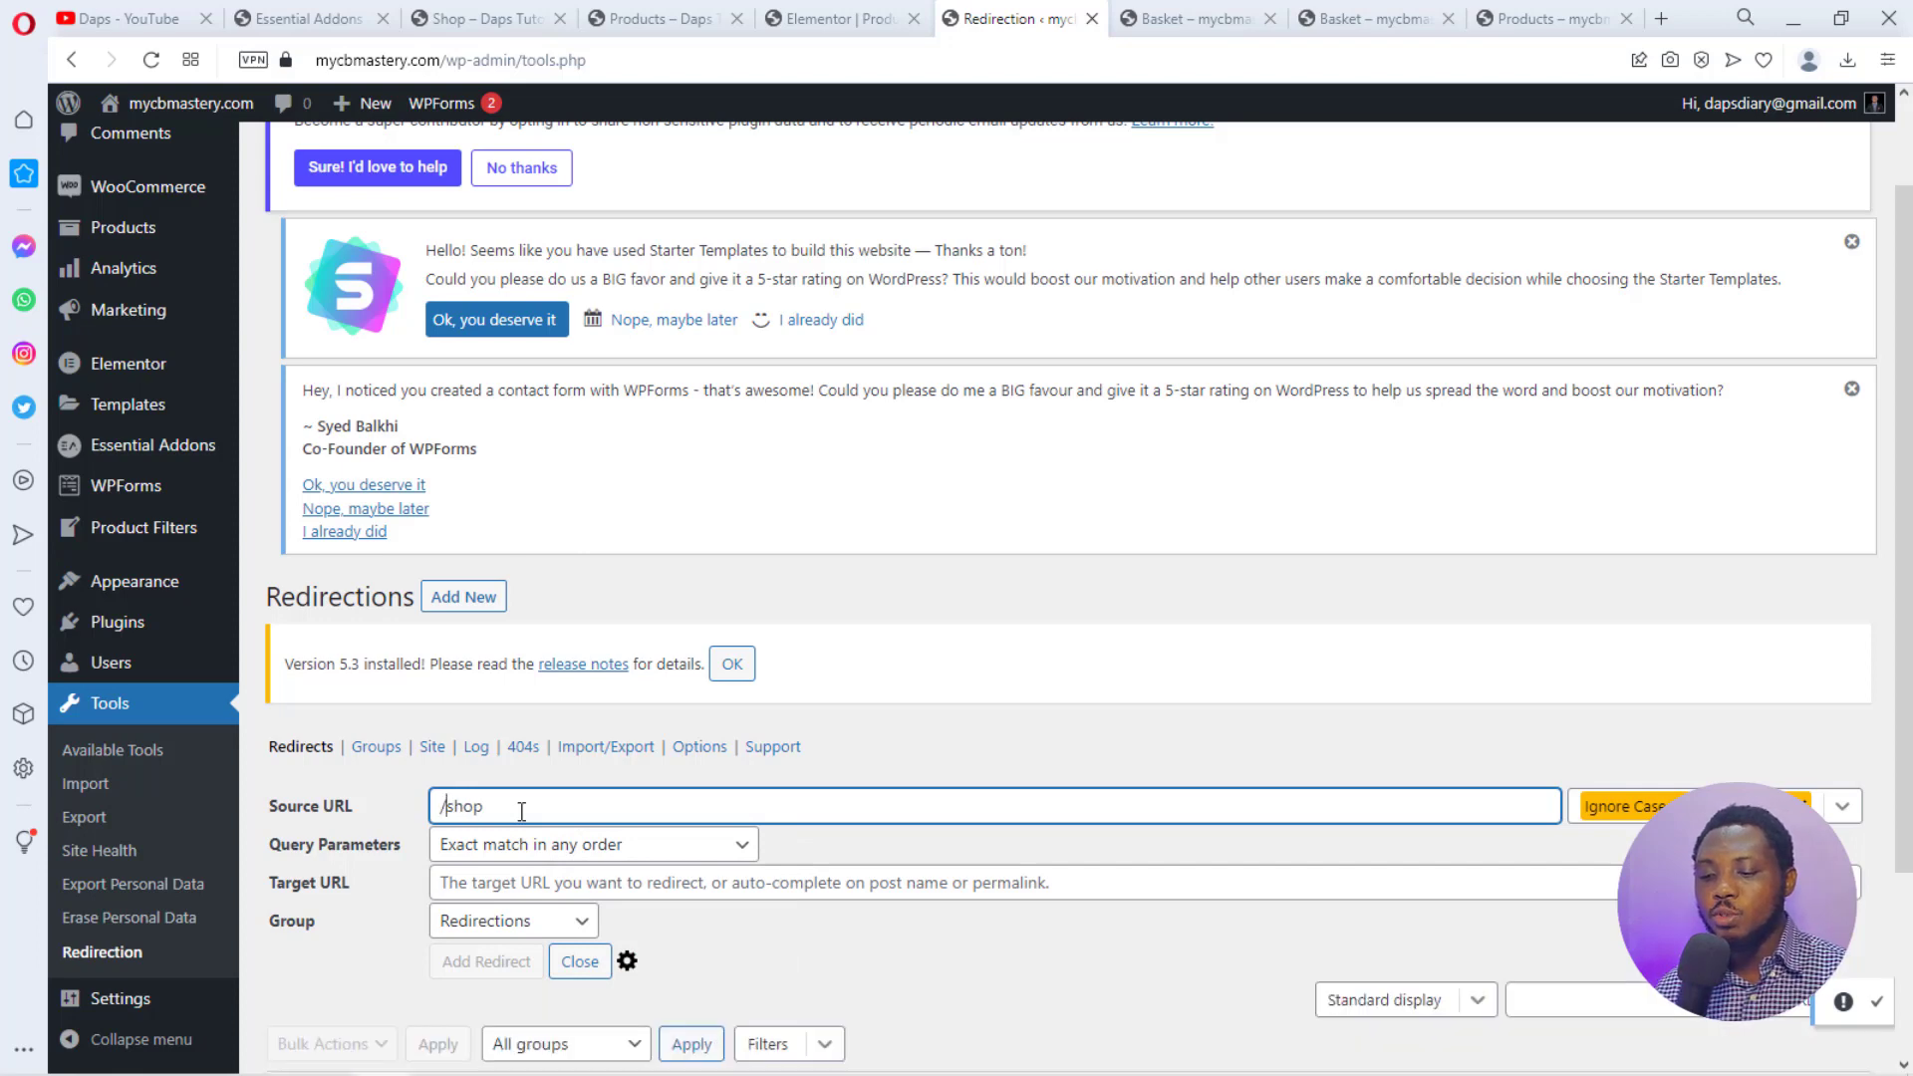
pyautogui.click(495, 884)
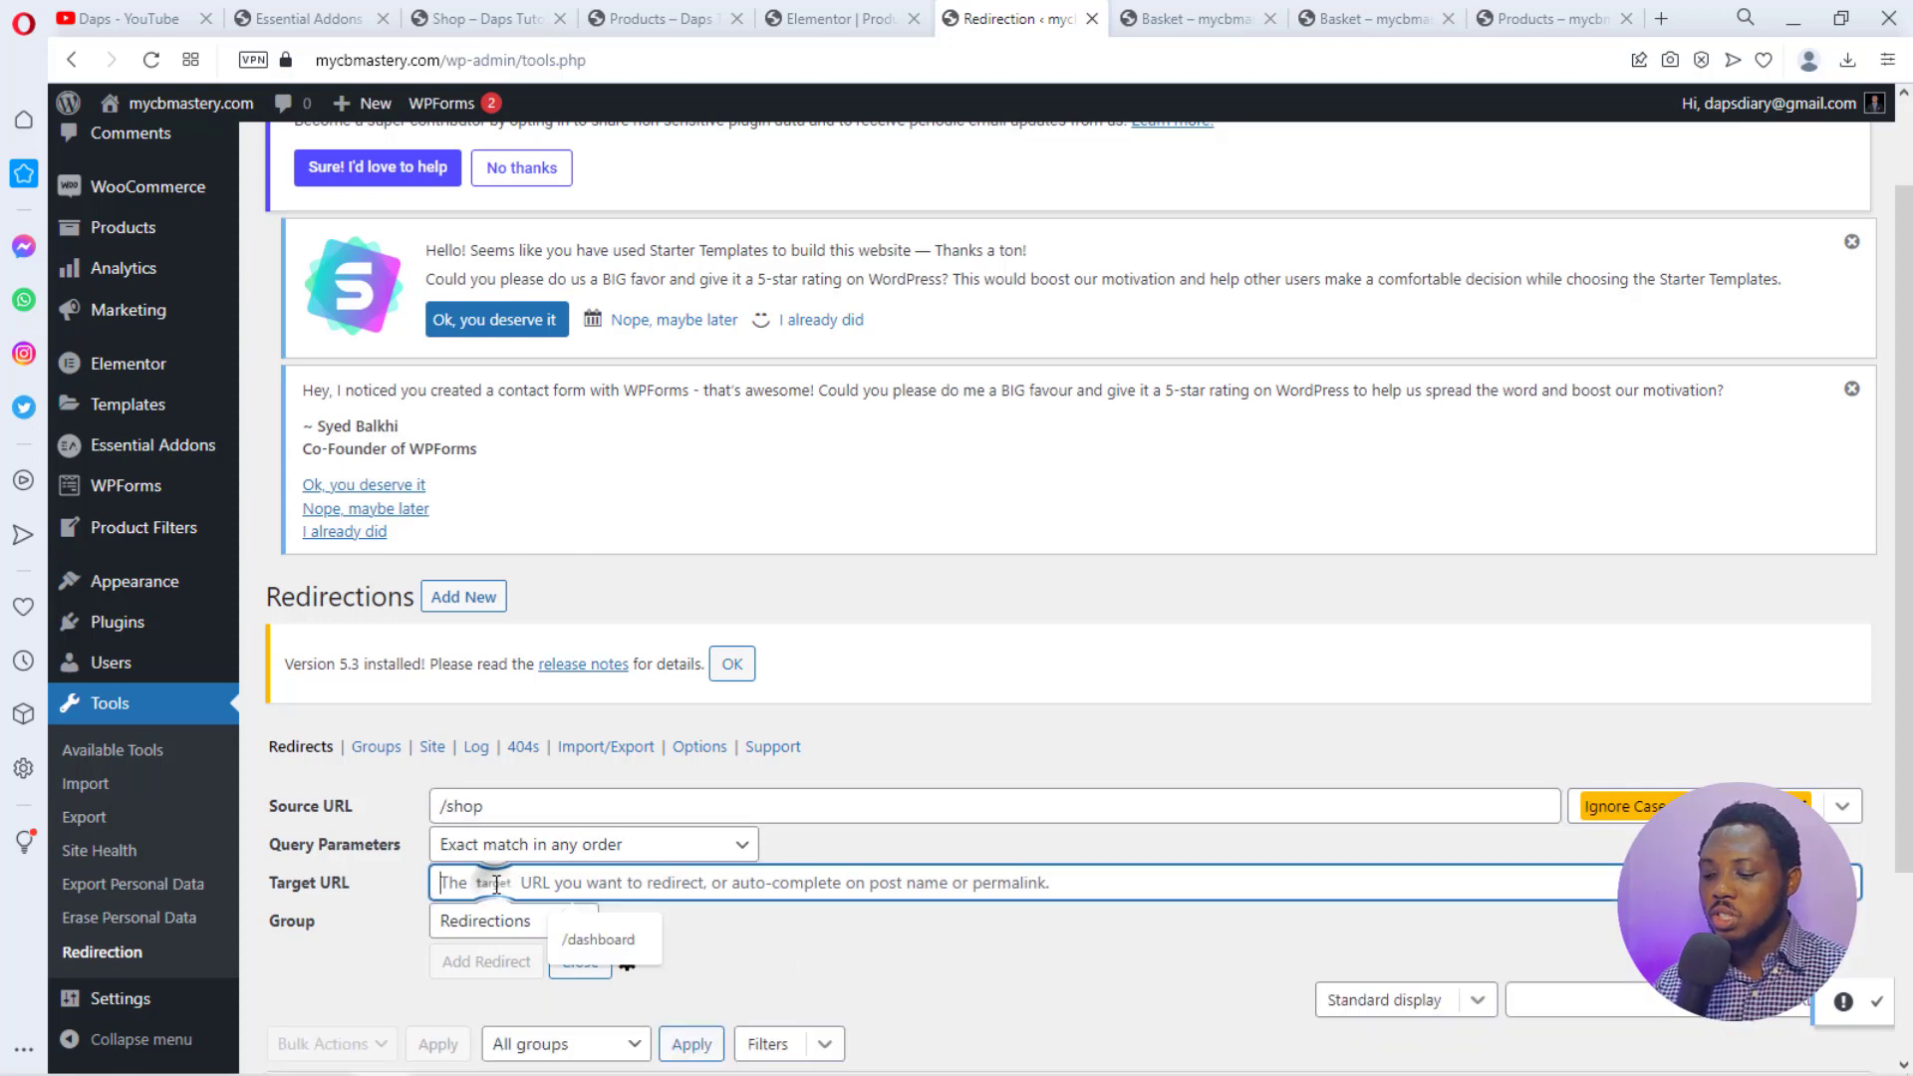
pyautogui.write('/p')
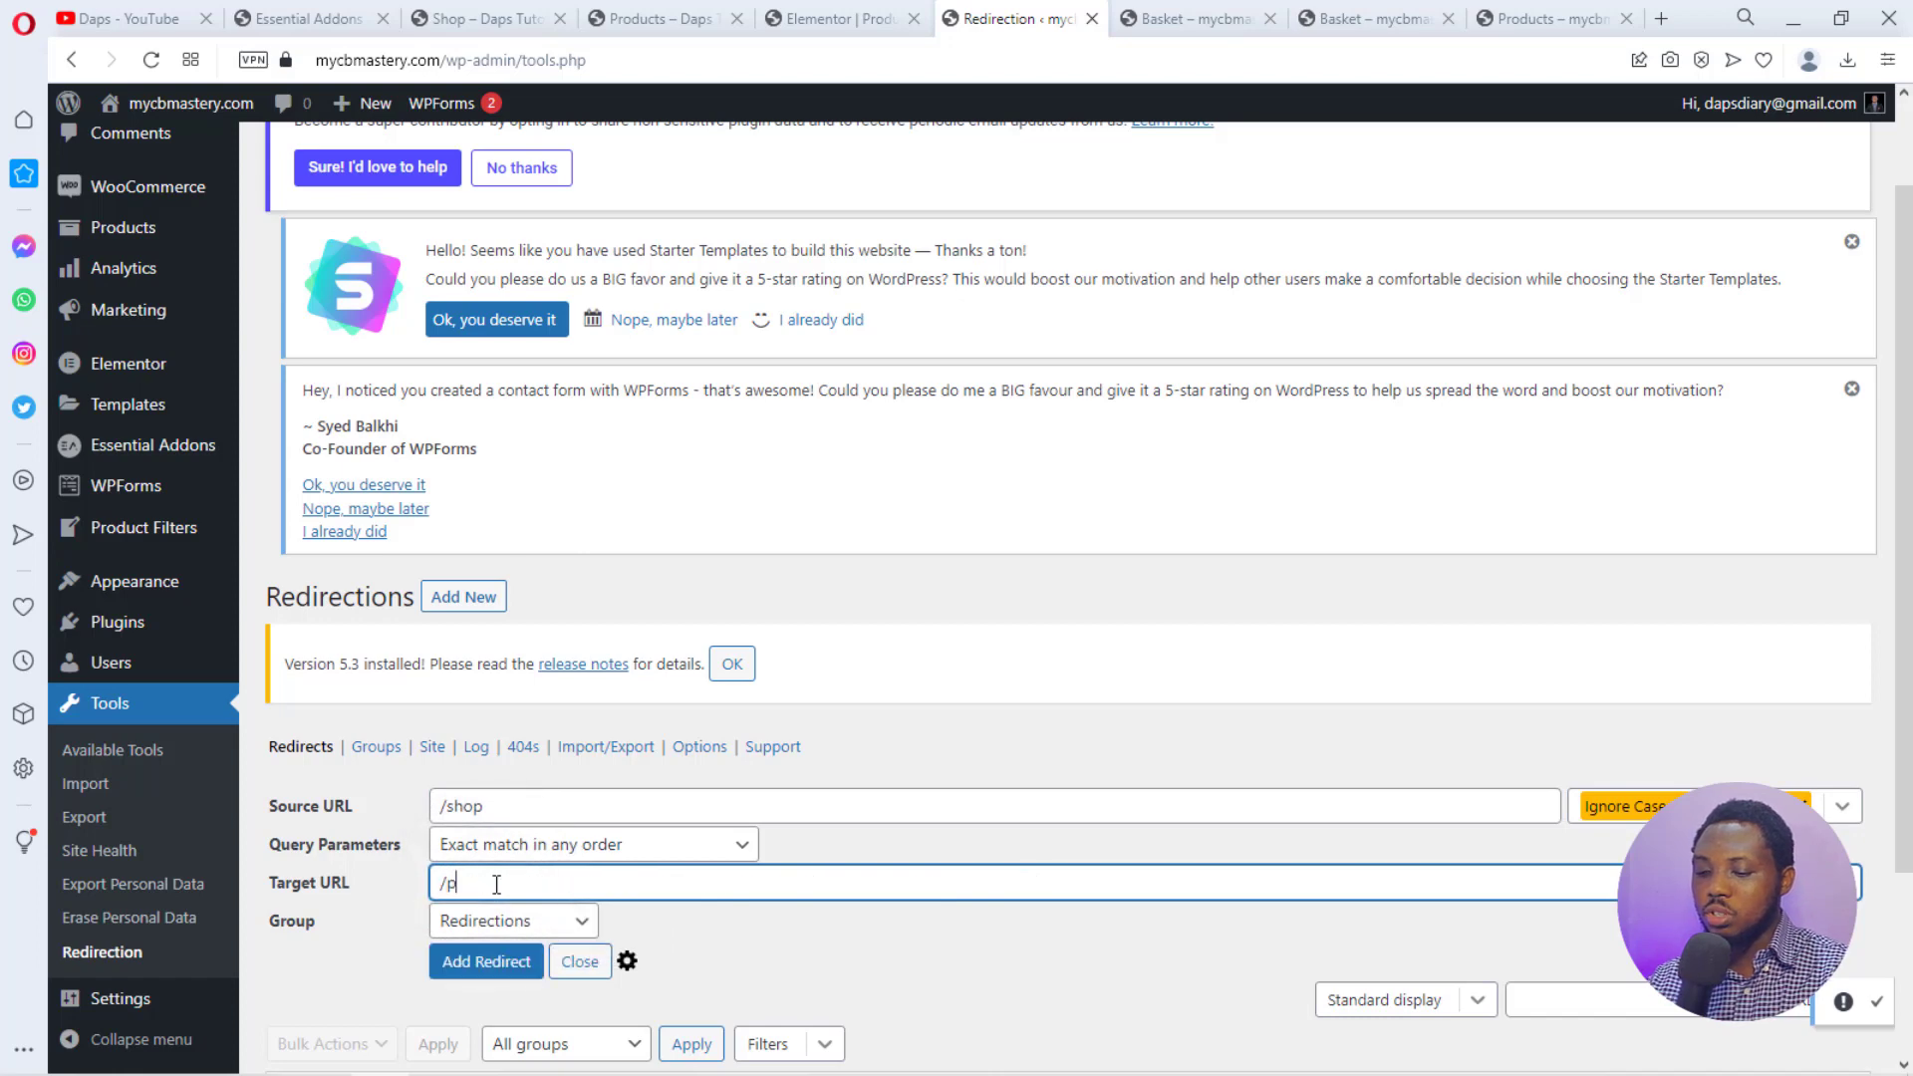
pyautogui.write('roduct')
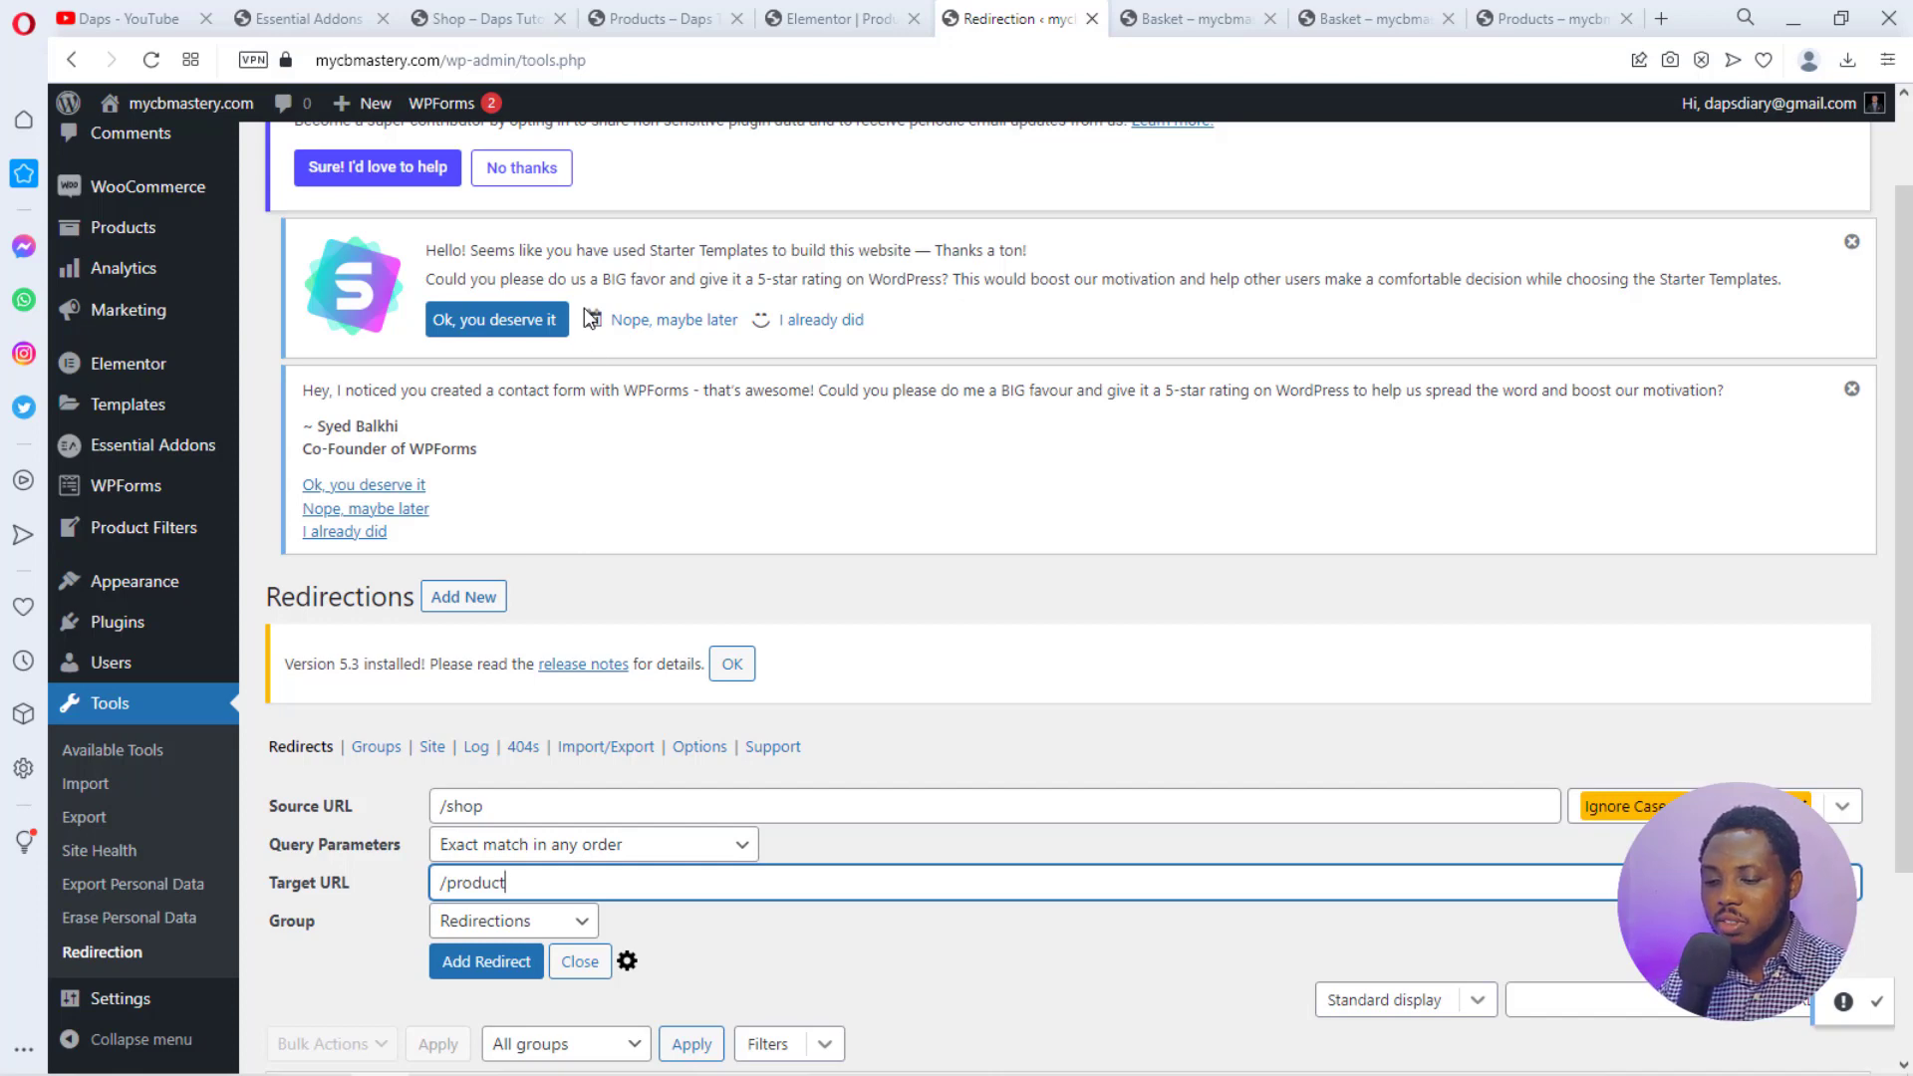
pyautogui.click(503, 967)
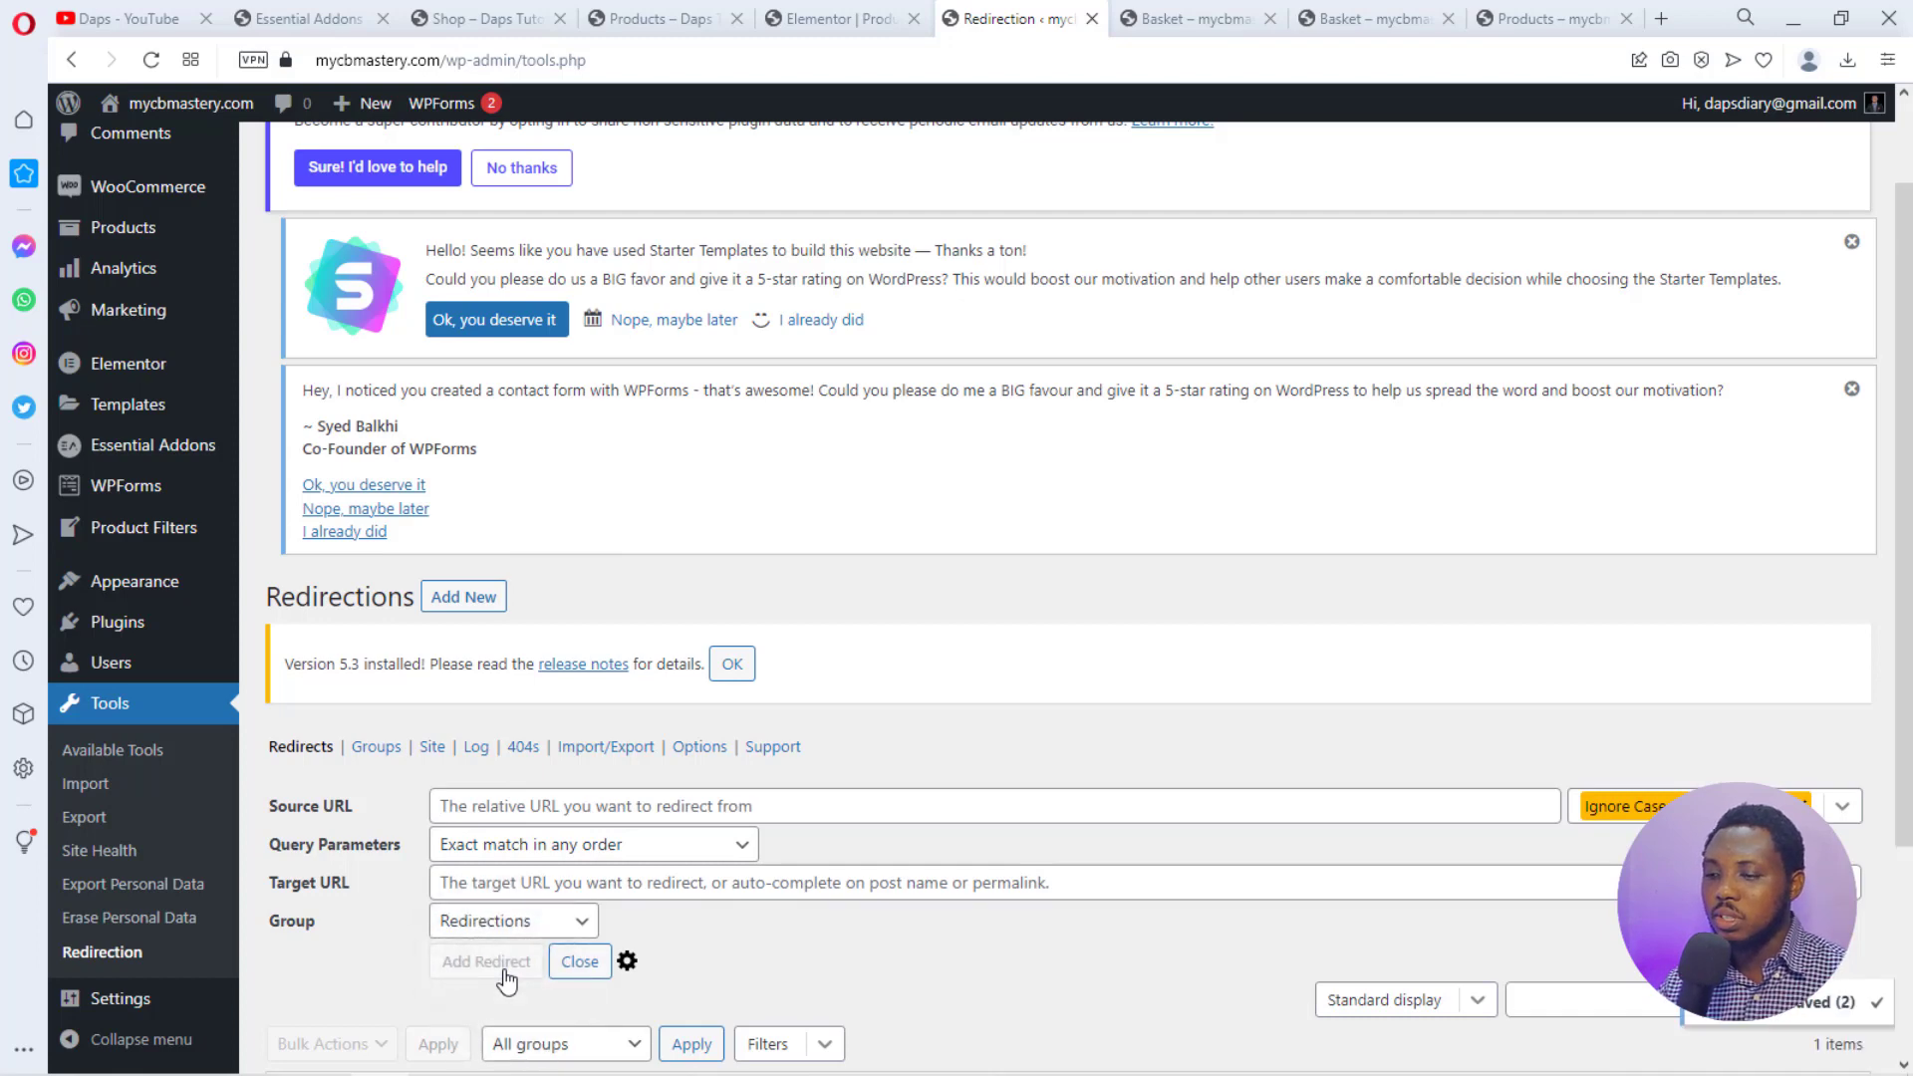
# Load mycbmastery.com/shop in the first open Basket page's browser tab to test the new redirect.
pyautogui.click(1187, 28)
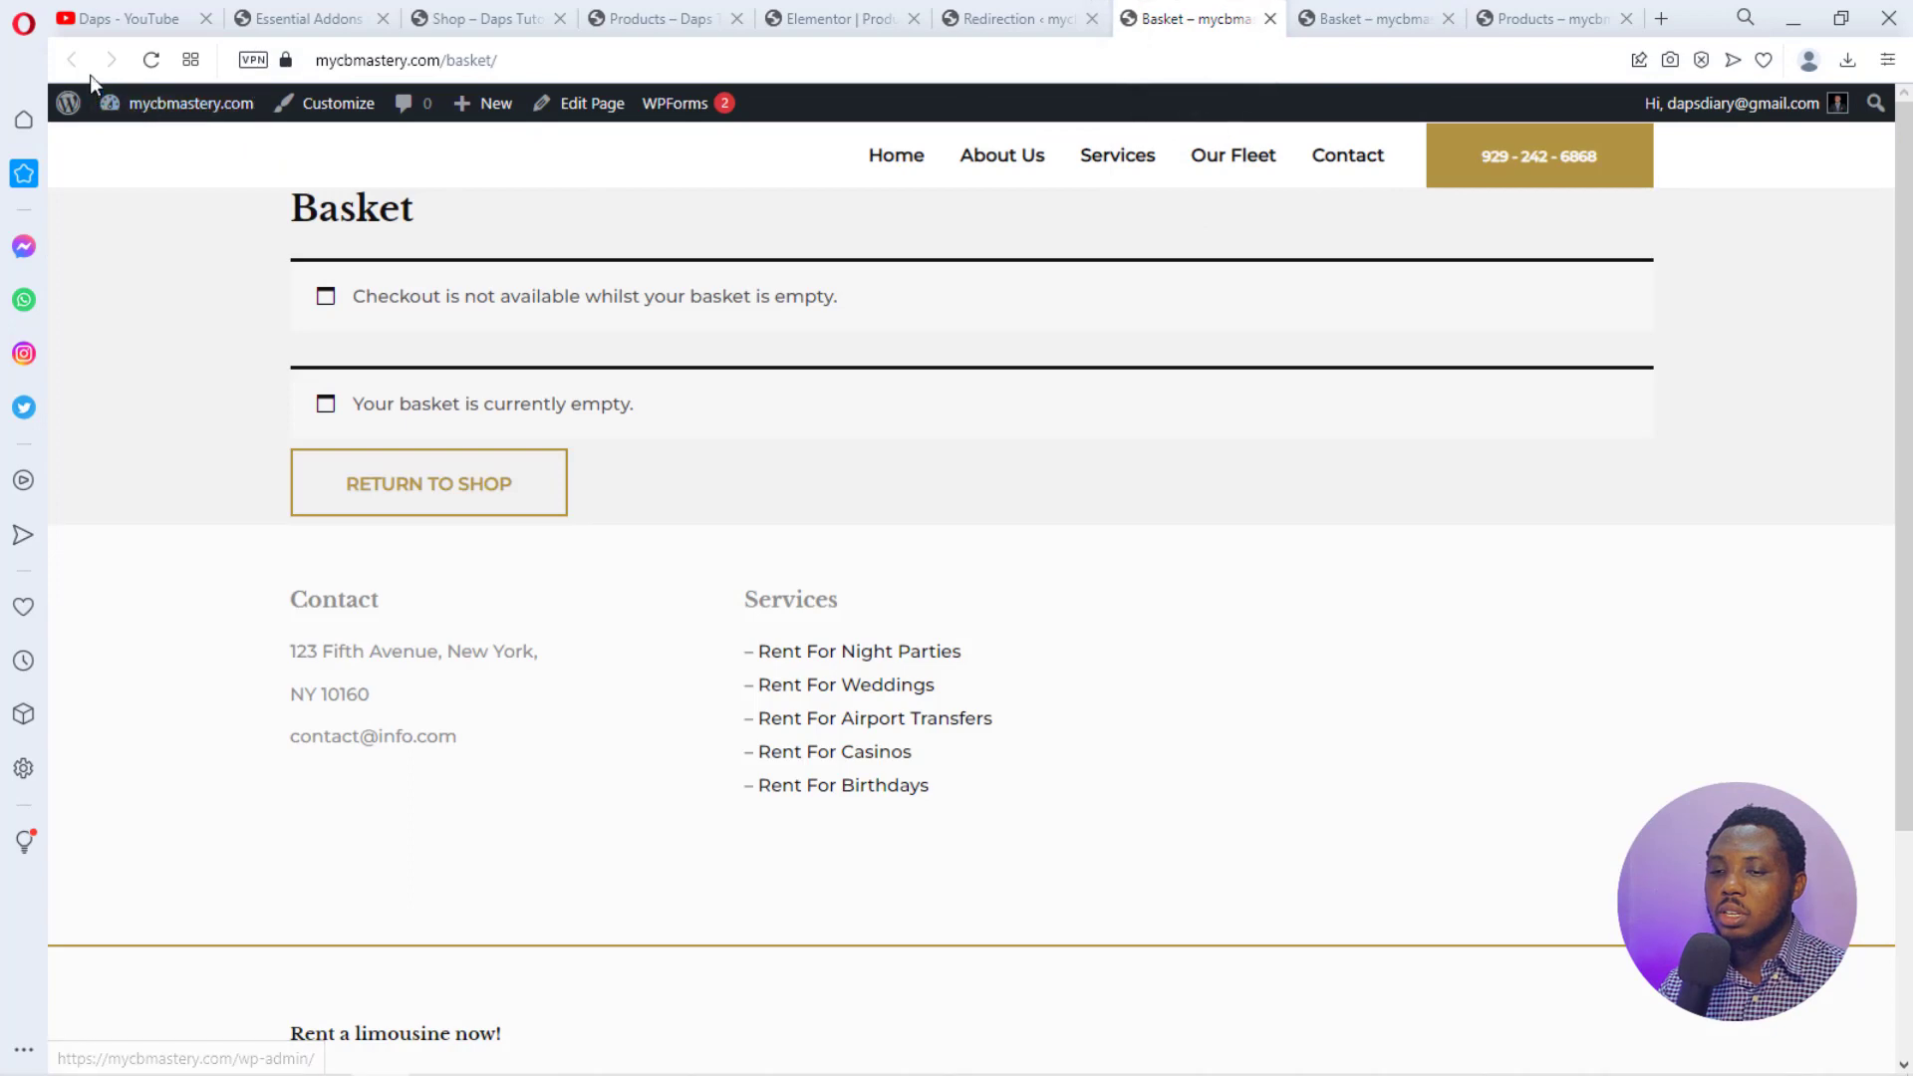
pyautogui.moveTo(498, 60); pyautogui.dragTo(449, 58)
pyautogui.write('shop')
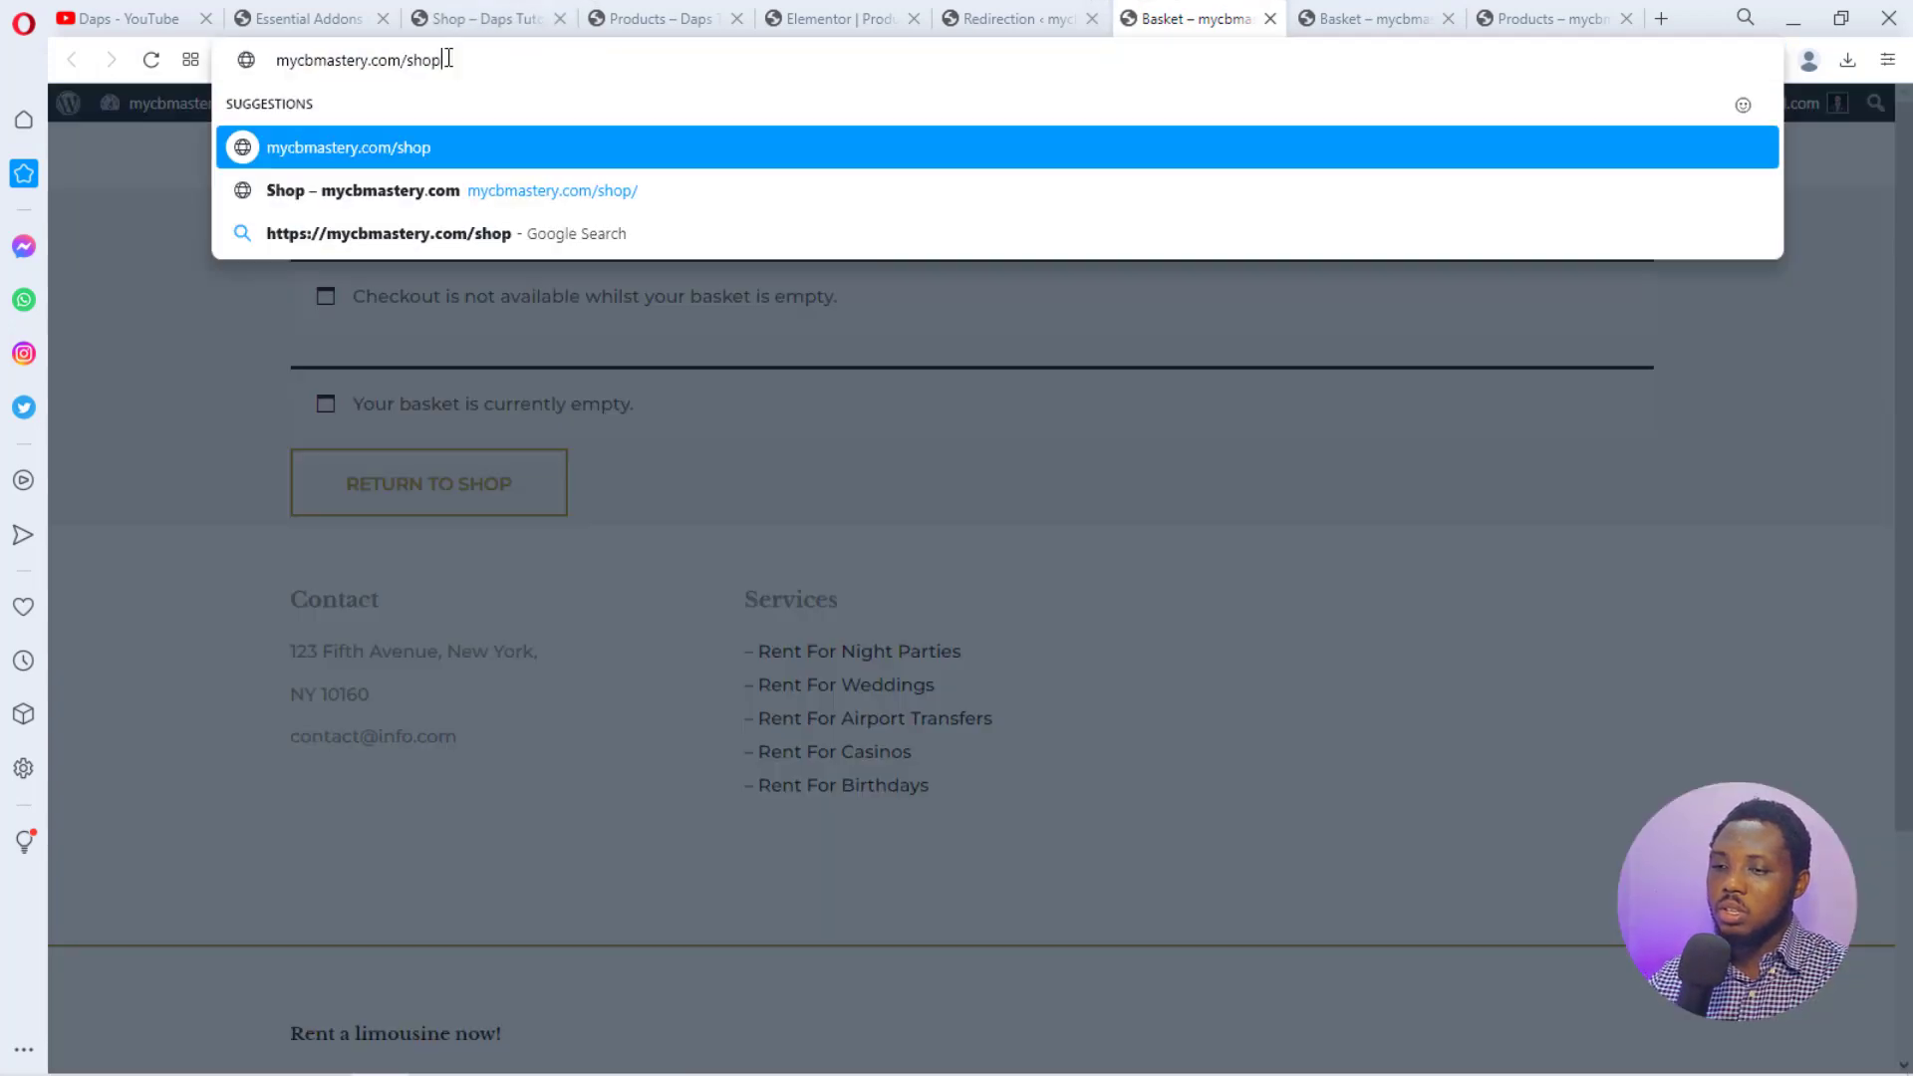
pyautogui.press('Return')
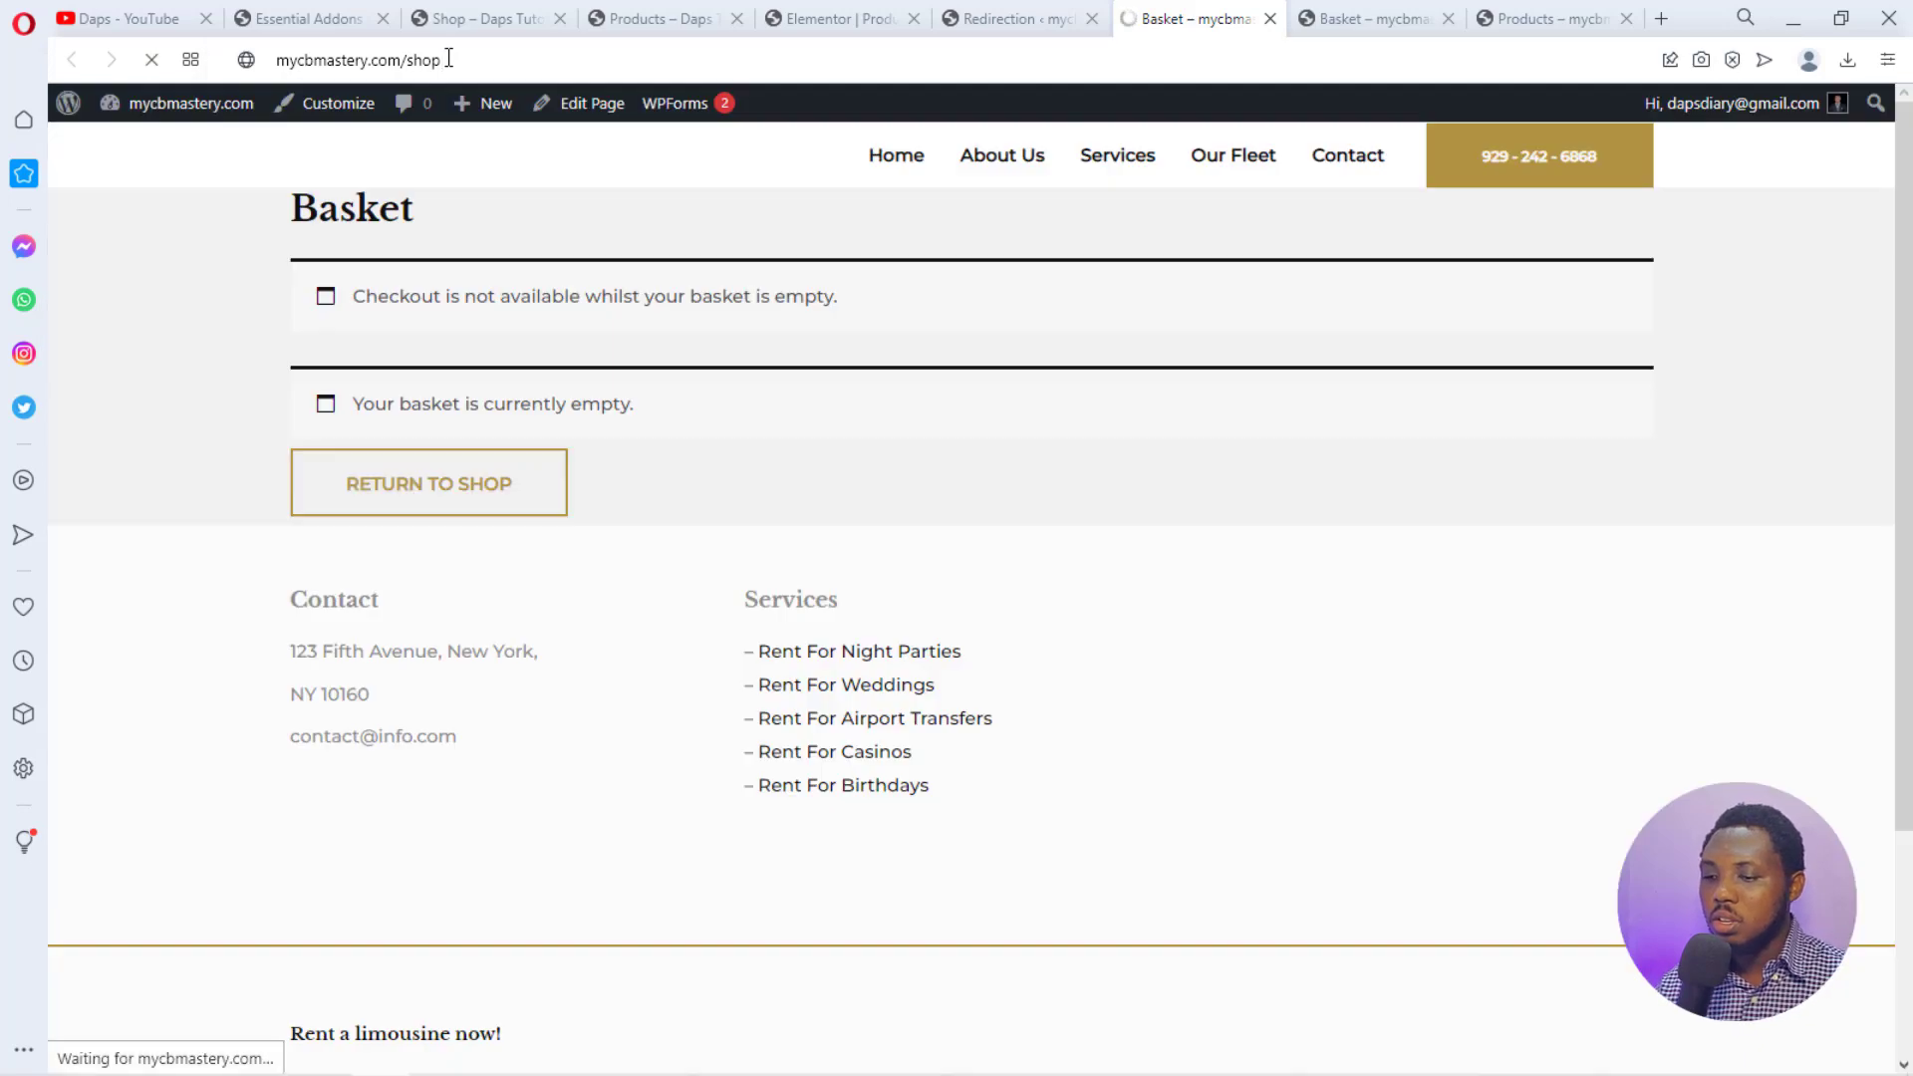